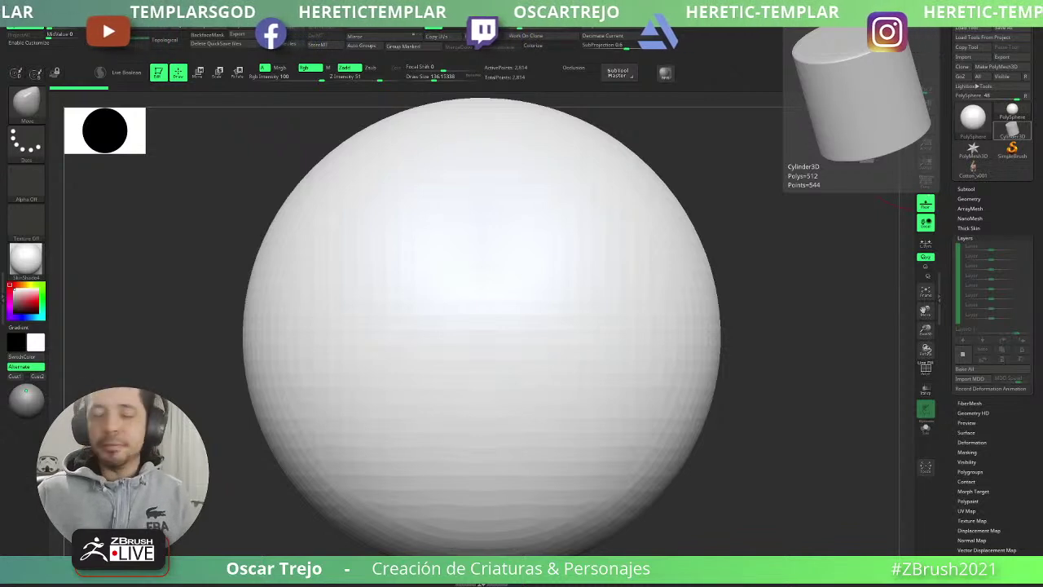
- Switch the sphere's material to MatCap Gray
{"action": "left_click_drag", "start_coordinate": [818, 355], "coordinate": [757, 275], "text": "alt"}
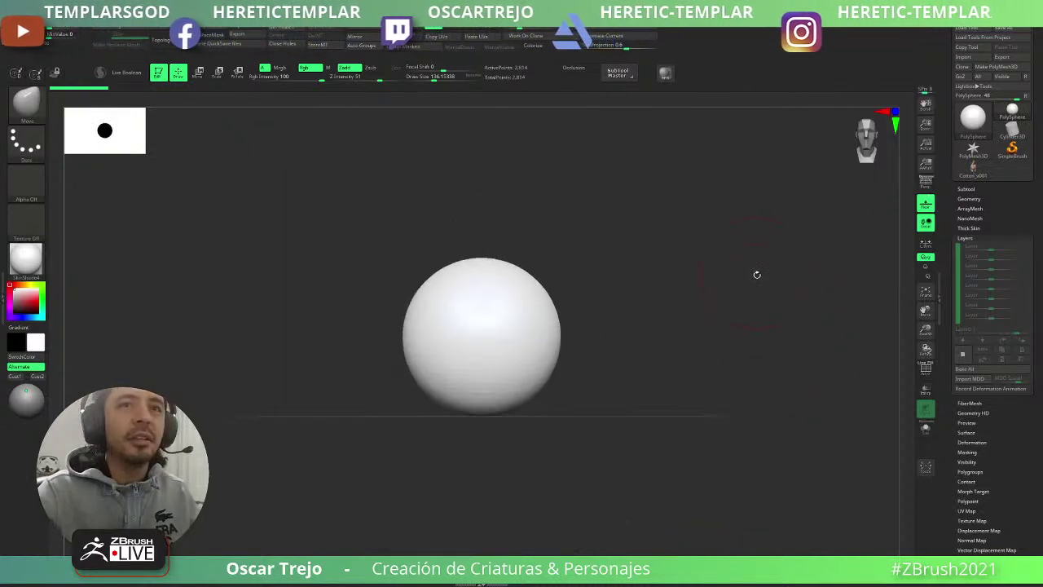
{"action": "left_click", "coordinate": [26, 259]}
{"action": "left_click", "coordinate": [205, 273]}
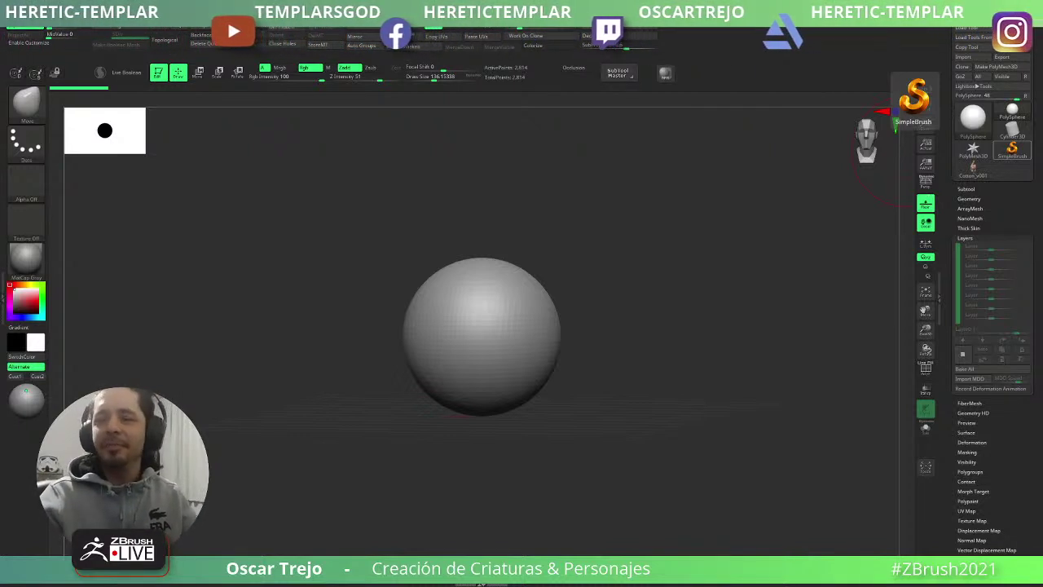
- Carve a V-shaped mouth crease across the front of the sphere with the DamStandard brush at draw size 112
{"action": "key", "text": "s"}
{"action": "mouse_move", "coordinate": [520, 326]}
{"action": "left_mouse_down"}
{"action": "mouse_move", "coordinate": [478, 365]}
{"action": "mouse_move", "coordinate": [559, 330]}
{"action": "mouse_move", "coordinate": [529, 344]}
{"action": "left_mouse_up"}
{"action": "key", "text": "b"}
{"action": "key", "text": "d"}
{"action": "key", "text": "s"}
{"action": "key", "text": "s"}
{"action": "left_click_drag", "start_coordinate": [383, 398], "coordinate": [427, 400], "text": "shift"}
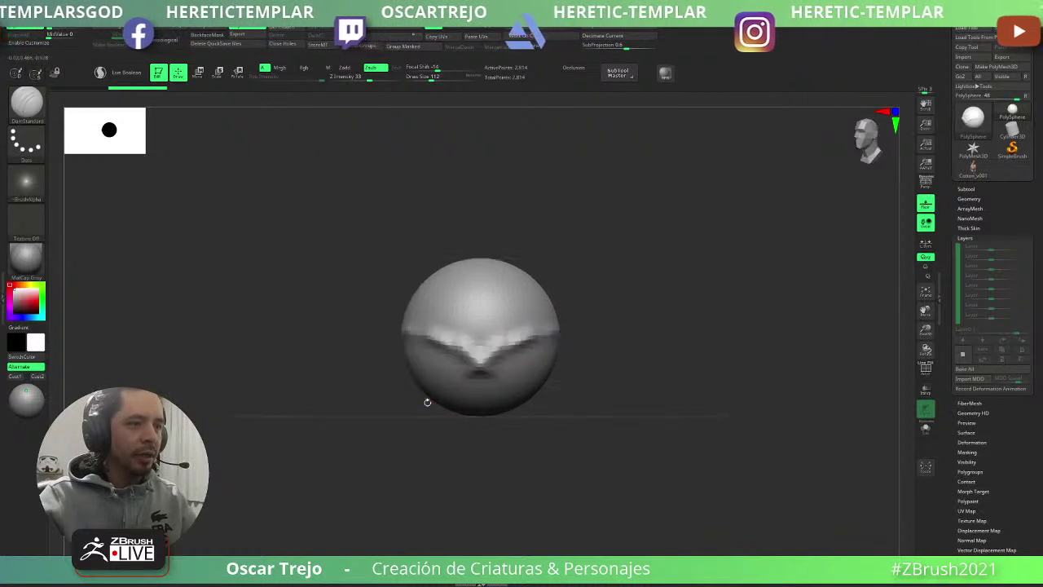
- Narrow the sphere's sides from the front with the Move brush
{"action": "key", "text": "b"}
{"action": "key", "text": "m"}
{"action": "key", "text": "v"}
{"action": "key", "text": "]"}
{"action": "mouse_move", "coordinate": [556, 337]}
{"action": "left_mouse_down"}
{"action": "mouse_move", "coordinate": [522, 339]}
{"action": "mouse_move", "coordinate": [537, 334]}
{"action": "left_mouse_up"}
{"action": "key", "text": "s"}
{"action": "left_click_drag", "start_coordinate": [619, 326], "coordinate": [531, 326]}
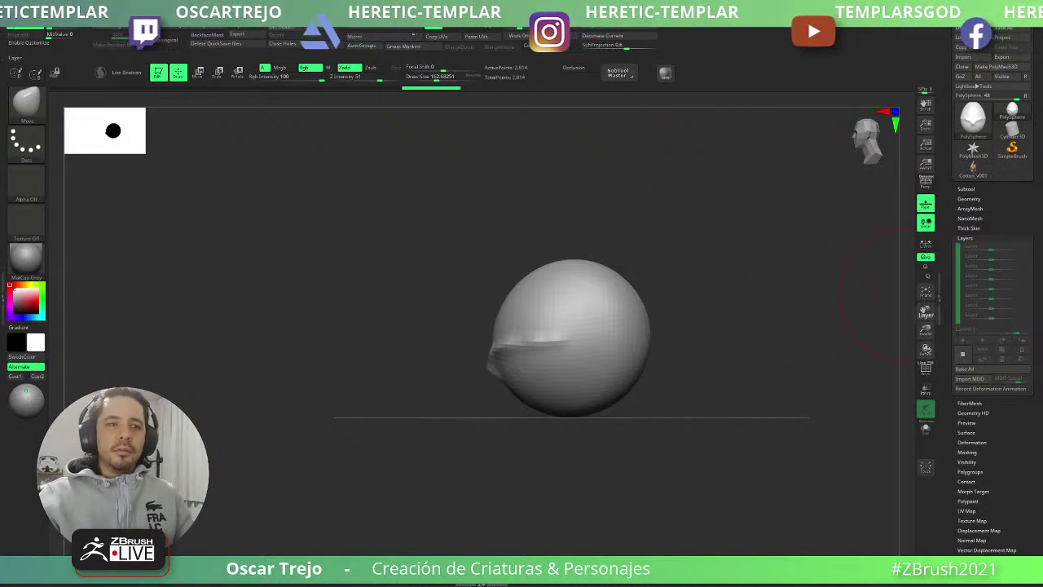
- Pull the front of the sphere forward and down into an overhanging snout with the Move brush
{"action": "left_click_drag", "start_coordinate": [461, 296], "coordinate": [490, 306]}
{"action": "left_click_drag", "start_coordinate": [563, 303], "coordinate": [652, 297]}
{"action": "key", "text": "s"}
{"action": "mouse_move", "coordinate": [553, 322]}
{"action": "left_mouse_down"}
{"action": "mouse_move", "coordinate": [598, 348]}
{"action": "mouse_move", "coordinate": [596, 381]}
{"action": "mouse_move", "coordinate": [529, 354]}
{"action": "mouse_move", "coordinate": [504, 365]}
{"action": "left_mouse_up"}
{"action": "key", "text": "bracketleft"}
{"action": "key", "text": "bracketright"}
{"action": "key", "text": "s"}
{"action": "left_click_drag", "start_coordinate": [685, 359], "coordinate": [566, 384], "text": "shift"}
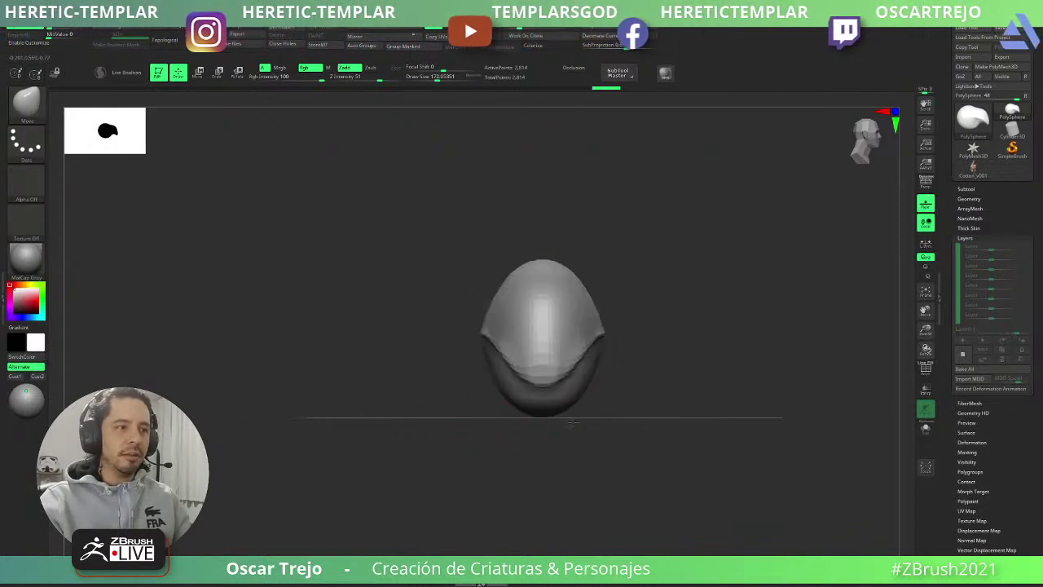
{"action": "mouse_move", "coordinate": [696, 361]}
{"action": "left_mouse_down"}
{"action": "mouse_move", "coordinate": [578, 352]}
{"action": "mouse_move", "coordinate": [546, 363]}
{"action": "left_mouse_up"}
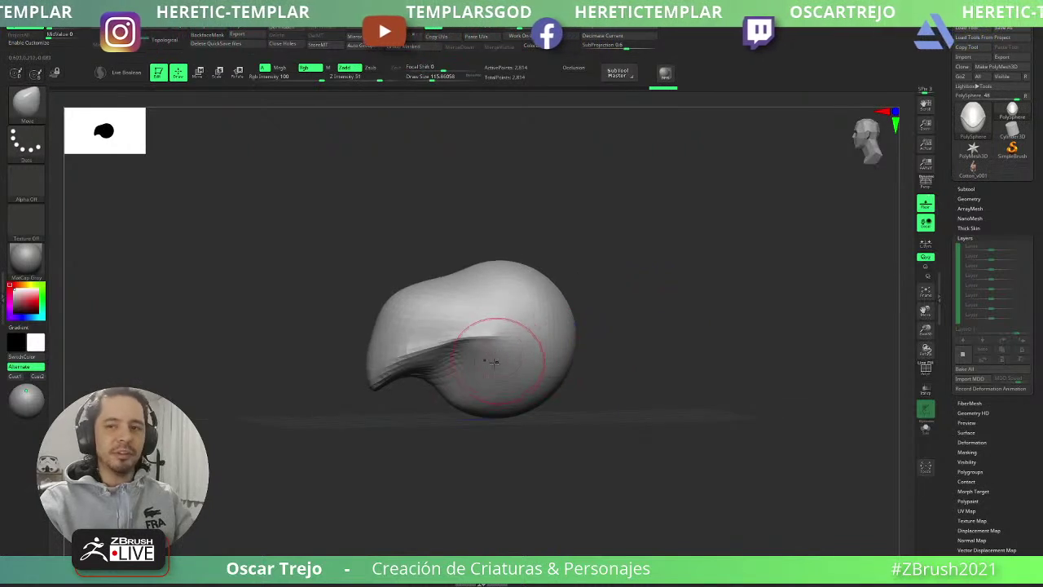
- Bend the mouth crease downward toward the back of the head and reshape the area beneath it with the Move brush
{"action": "left_click_drag", "start_coordinate": [503, 330], "coordinate": [467, 348]}
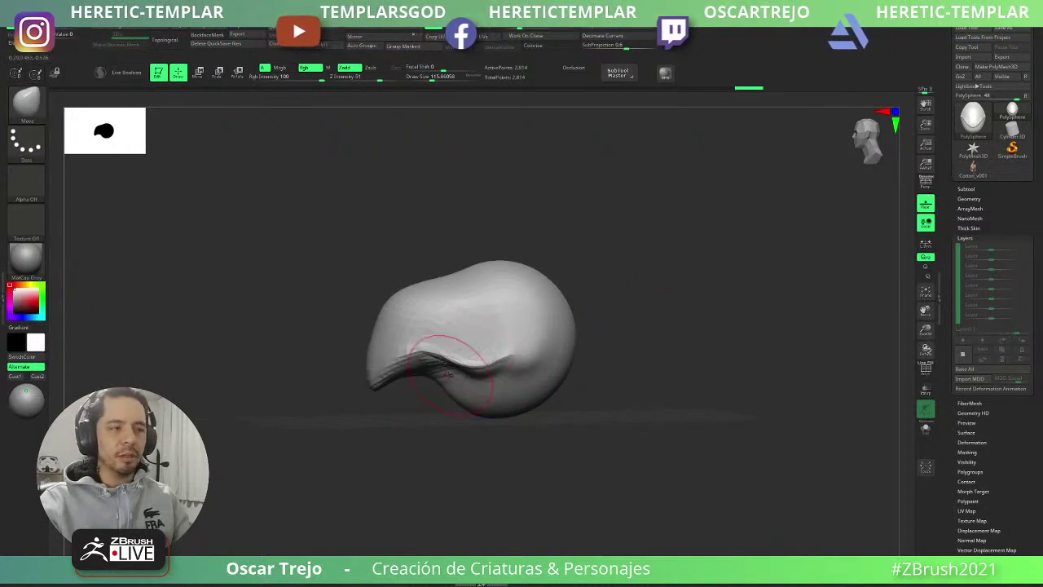
{"action": "right_click_drag", "start_coordinate": [419, 354], "coordinate": [435, 366]}
{"action": "left_click_drag", "start_coordinate": [453, 396], "coordinate": [495, 375]}
{"action": "mouse_move", "coordinate": [489, 381]}
{"action": "right_mouse_down"}
{"action": "mouse_move", "coordinate": [494, 365]}
{"action": "mouse_move", "coordinate": [478, 372]}
{"action": "mouse_move", "coordinate": [443, 361]}
{"action": "right_mouse_up"}
- Rework and smooth the underside of the upper head, using the ClayBuildup brush
{"action": "key", "text": "s"}
{"action": "key", "text": "b"}
{"action": "key", "text": "c"}
{"action": "key", "text": "b"}
{"action": "key", "text": "s"}
{"action": "mouse_move", "coordinate": [459, 364]}
{"action": "left_mouse_down"}
{"action": "mouse_move", "coordinate": [443, 364]}
{"action": "mouse_move", "coordinate": [479, 368]}
{"action": "mouse_move", "coordinate": [489, 403]}
{"action": "mouse_move", "coordinate": [518, 419]}
{"action": "mouse_move", "coordinate": [507, 413]}
{"action": "mouse_move", "coordinate": [533, 395]}
{"action": "mouse_move", "coordinate": [529, 406]}
{"action": "left_mouse_up"}
{"action": "key", "text": "shift"}
{"action": "right_click_drag", "start_coordinate": [624, 368], "coordinate": [517, 414], "text": "shift"}
- Shape the lower edge of the skull into an arch behind the snout with the Move brush
{"action": "key", "text": "b"}
{"action": "key", "text": "m"}
{"action": "key", "text": "v"}
{"action": "key", "text": "]"}
{"action": "left_click_drag", "start_coordinate": [505, 383], "coordinate": [499, 410]}
{"action": "left_click_drag", "start_coordinate": [444, 392], "coordinate": [434, 381]}
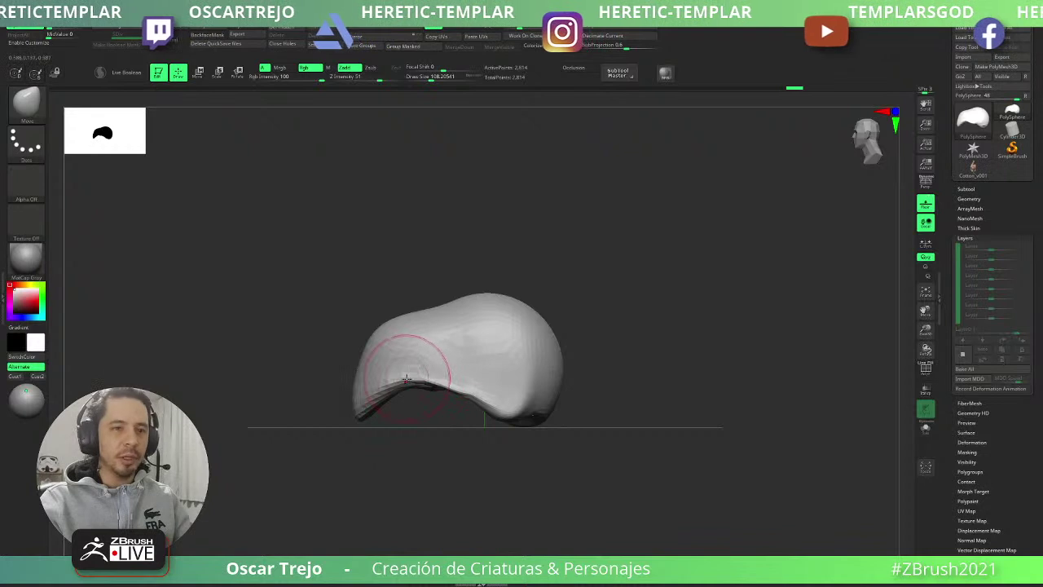
- Raise the snout tip and brow with a larger Move brush to give the skull a boxier side profile
{"action": "left_click_drag", "start_coordinate": [380, 409], "coordinate": [364, 382]}
{"action": "key", "text": "]"}
{"action": "mouse_move", "coordinate": [372, 334]}
{"action": "left_mouse_down"}
{"action": "mouse_move", "coordinate": [370, 319]}
{"action": "mouse_move", "coordinate": [391, 308]}
{"action": "mouse_move", "coordinate": [464, 298]}
{"action": "mouse_move", "coordinate": [502, 297]}
{"action": "mouse_move", "coordinate": [542, 322]}
{"action": "mouse_move", "coordinate": [551, 358]}
{"action": "mouse_move", "coordinate": [540, 407]}
{"action": "mouse_move", "coordinate": [475, 398]}
{"action": "left_mouse_up"}
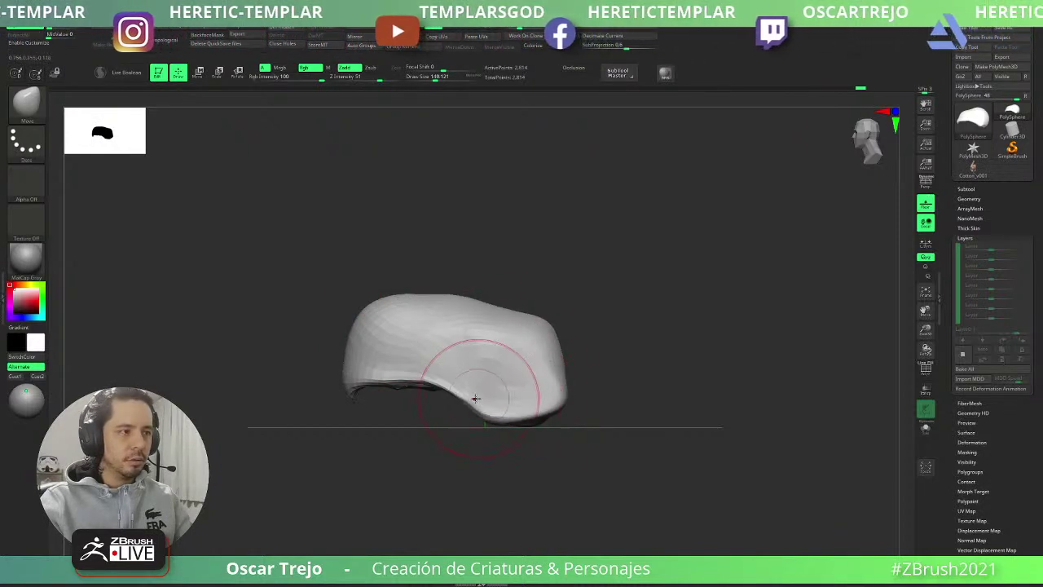
{"action": "mouse_move", "coordinate": [383, 461]}
{"action": "left_mouse_down"}
{"action": "mouse_move", "coordinate": [514, 449]}
{"action": "mouse_move", "coordinate": [368, 405]}
{"action": "left_mouse_up"}
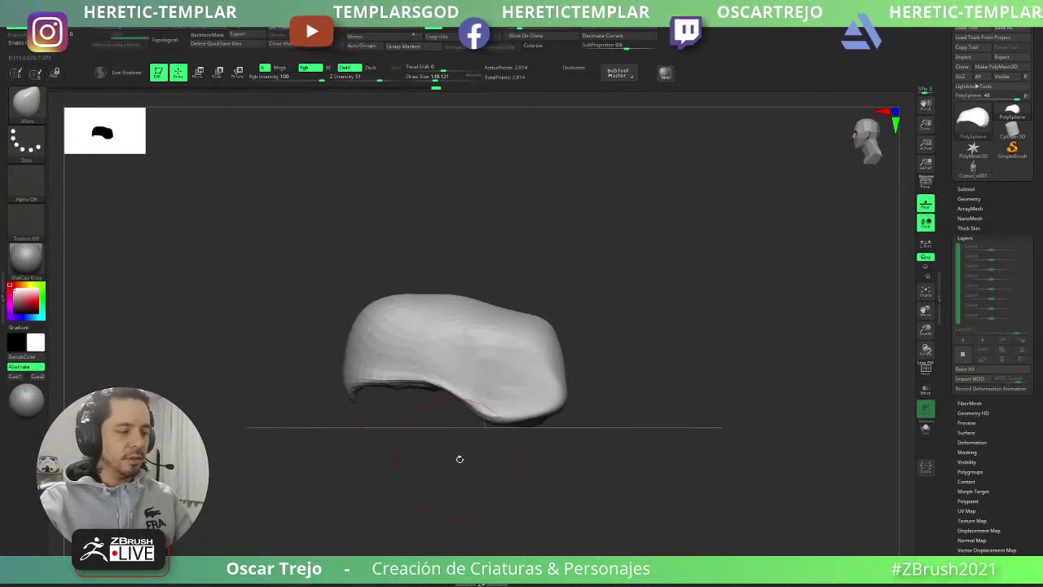
- Insert an IMM Primitives capsule on the underside of the skull and swap it for the PolySphere
{"action": "key", "text": "b"}
{"action": "key", "text": "i"}
{"action": "key", "text": "p"}
{"action": "left_click_drag", "start_coordinate": [511, 497], "coordinate": [524, 398]}
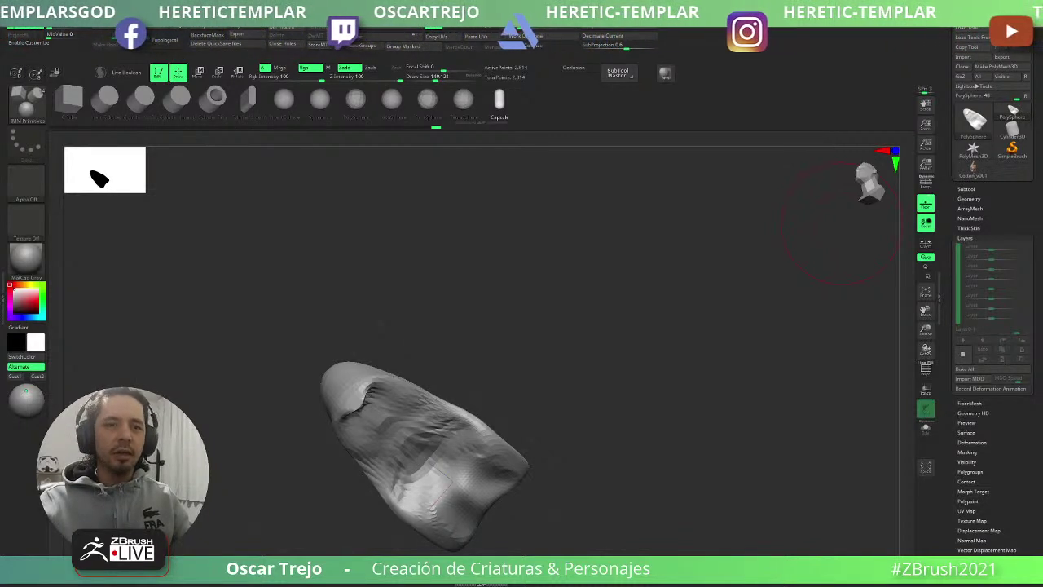
{"action": "mouse_move", "coordinate": [613, 279]}
{"action": "left_mouse_down", "text": "shift"}
{"action": "mouse_move", "coordinate": [628, 305]}
{"action": "mouse_move", "coordinate": [617, 289]}
{"action": "mouse_move", "coordinate": [570, 373]}
{"action": "left_mouse_up", "text": "shift"}
{"action": "left_click_drag", "start_coordinate": [520, 401], "coordinate": [582, 425]}
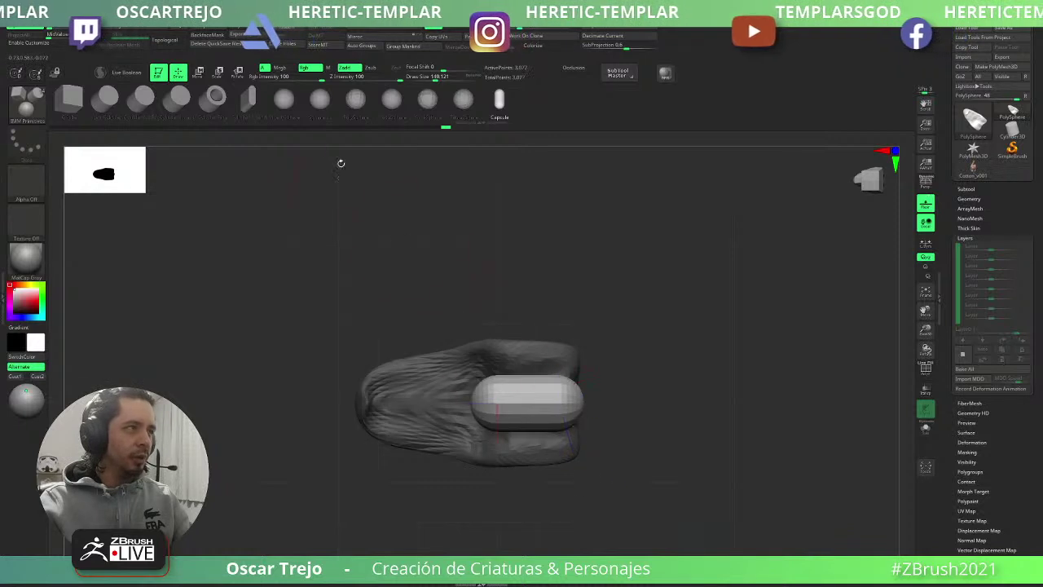
{"action": "key", "text": "w"}
{"action": "left_click", "coordinate": [356, 98]}
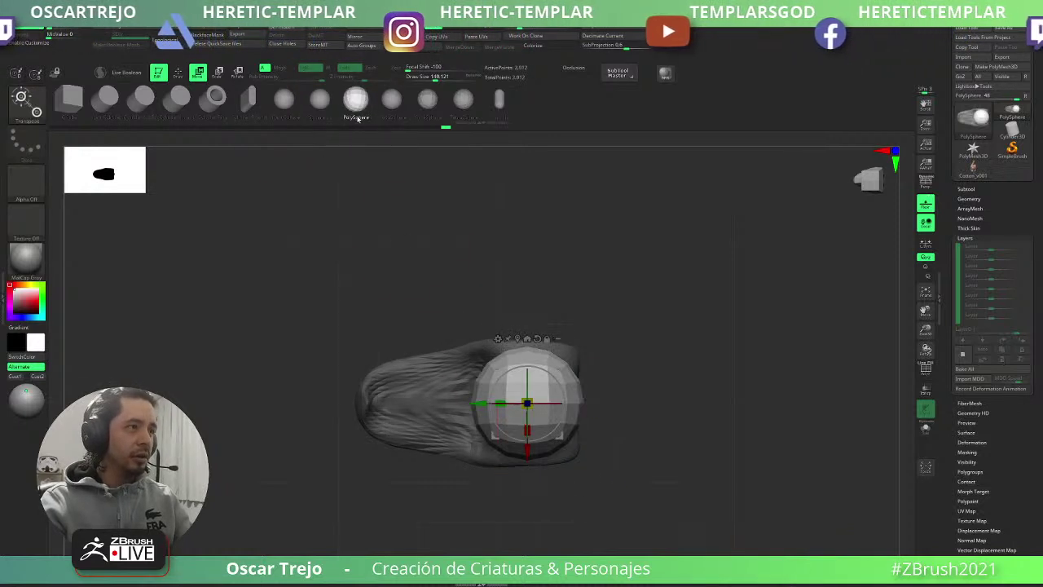
- Move the inserted sphere up against the lower back of the skull
{"action": "left_click_drag", "start_coordinate": [494, 243], "coordinate": [684, 371]}
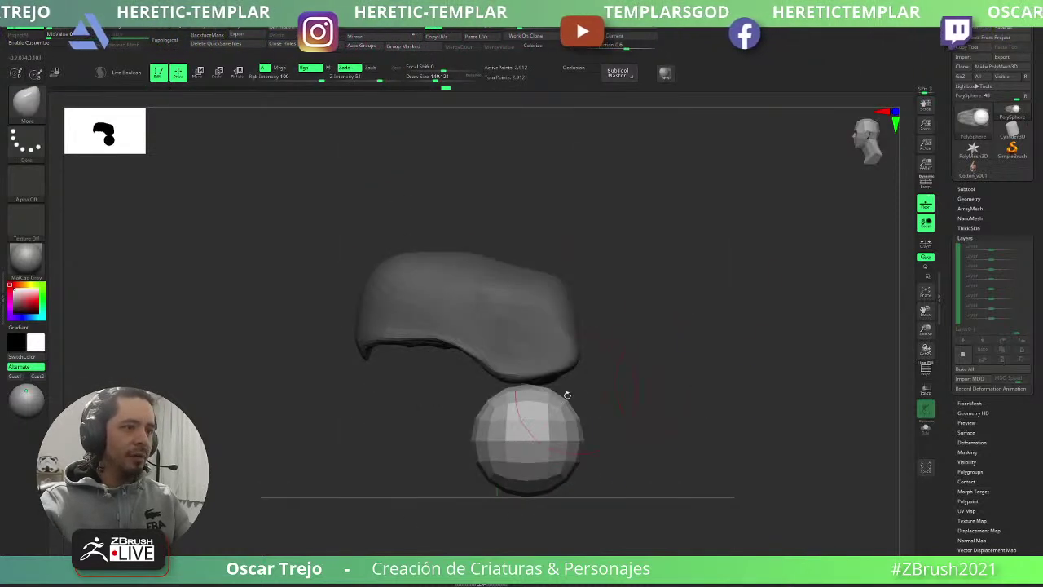
{"action": "left_click_drag", "start_coordinate": [527, 440], "coordinate": [528, 394]}
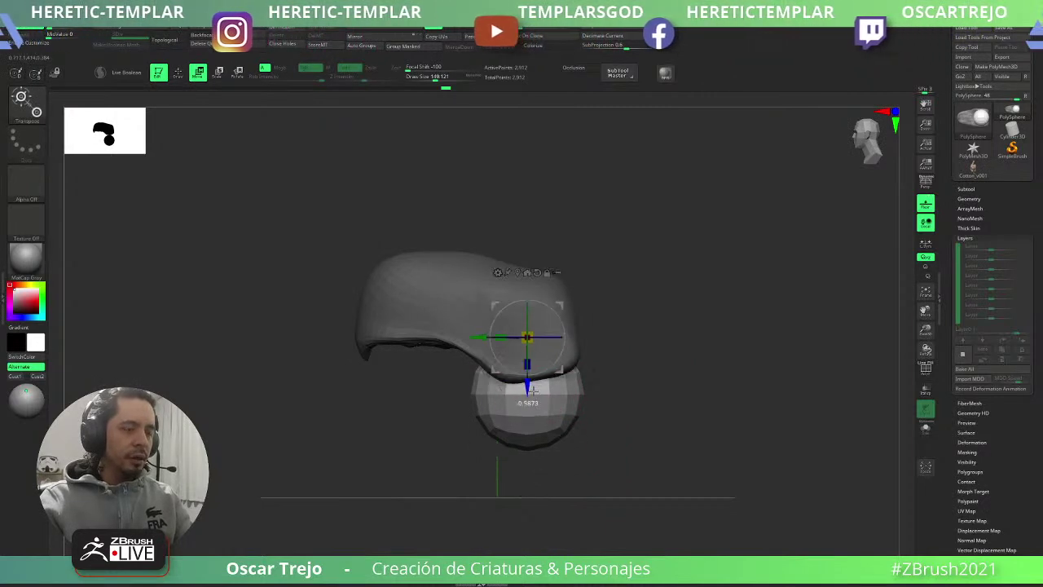
{"action": "key", "text": "q"}
{"action": "key", "text": "b"}
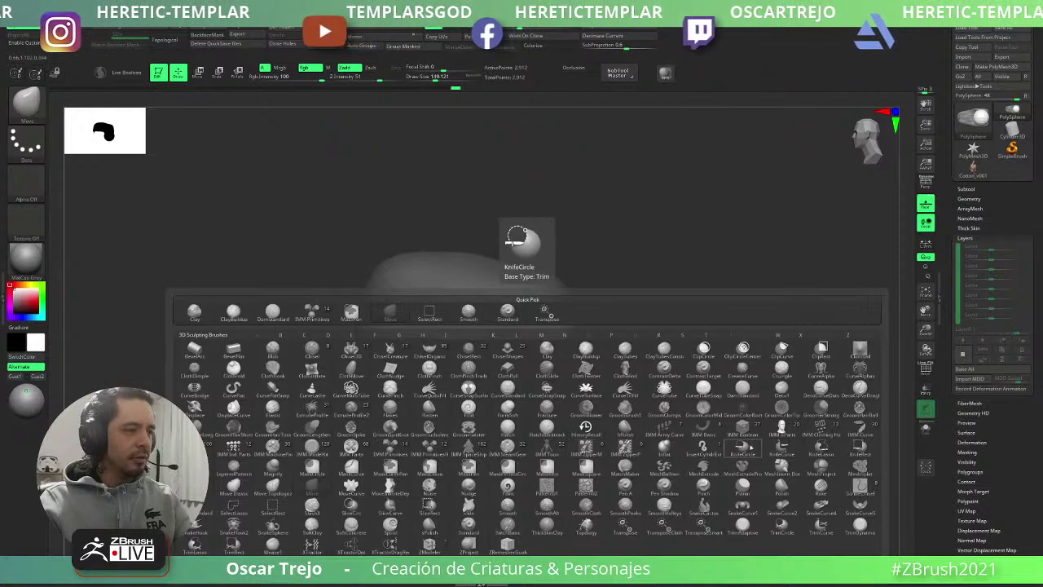
{"action": "left_click", "coordinate": [392, 451]}
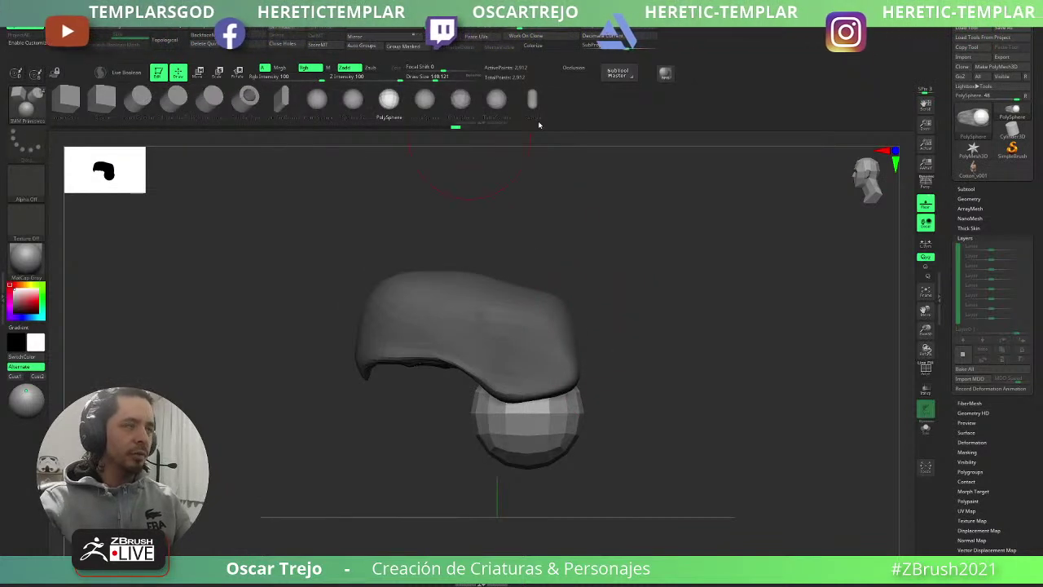
- Stretch the inserted sphere forward into a lower jaw with the Move brush at draw size about 228
{"action": "key", "text": "b"}
{"action": "key", "text": "m"}
{"action": "key", "text": "v"}
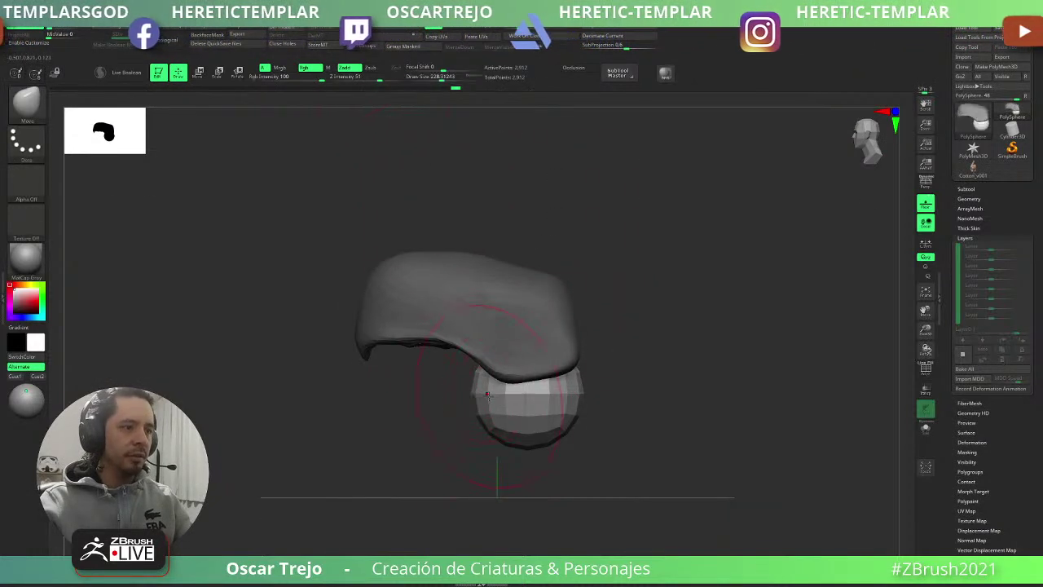
{"action": "mouse_move", "coordinate": [480, 398]}
{"action": "left_mouse_down"}
{"action": "mouse_move", "coordinate": [376, 390]}
{"action": "mouse_move", "coordinate": [389, 379]}
{"action": "mouse_move", "coordinate": [444, 381]}
{"action": "left_mouse_up"}
{"action": "mouse_move", "coordinate": [349, 408]}
{"action": "left_mouse_down"}
{"action": "mouse_move", "coordinate": [363, 441]}
{"action": "mouse_move", "coordinate": [339, 429]}
{"action": "left_mouse_up"}
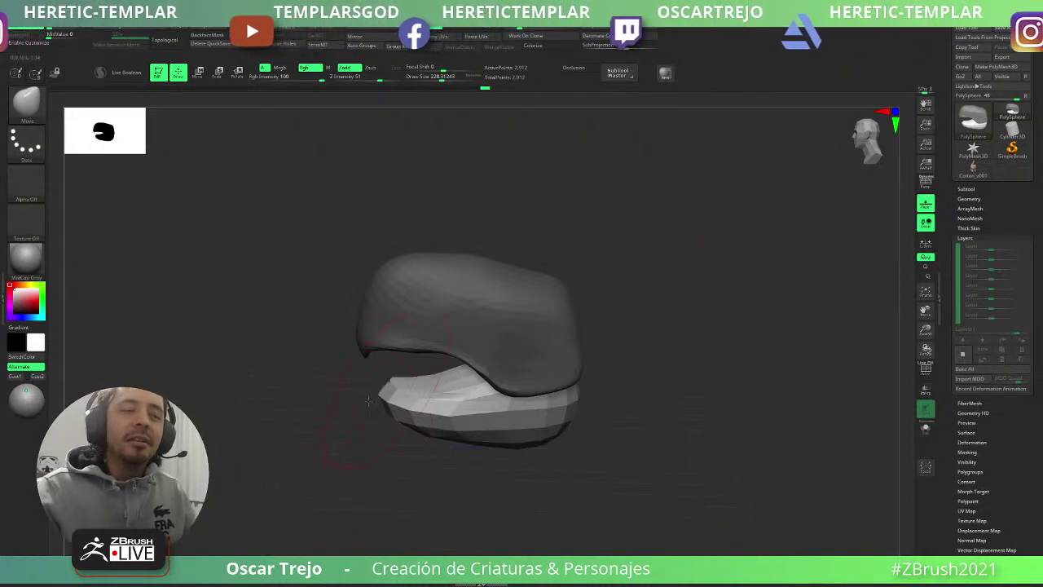
{"action": "mouse_move", "coordinate": [343, 391]}
{"action": "left_mouse_down"}
{"action": "mouse_move", "coordinate": [498, 368]}
{"action": "mouse_move", "coordinate": [563, 326]}
{"action": "mouse_move", "coordinate": [494, 328]}
{"action": "mouse_move", "coordinate": [458, 301]}
{"action": "mouse_move", "coordinate": [451, 274]}
{"action": "mouse_move", "coordinate": [454, 293]}
{"action": "left_mouse_up"}
- Adjust the lower jaw's width and fit beneath the skull with a smaller Move brush
{"action": "key", "text": "s"}
{"action": "key", "text": "s"}
{"action": "mouse_move", "coordinate": [479, 326]}
{"action": "left_mouse_down"}
{"action": "mouse_move", "coordinate": [466, 331]}
{"action": "mouse_move", "coordinate": [473, 371]}
{"action": "mouse_move", "coordinate": [593, 385]}
{"action": "mouse_move", "coordinate": [554, 358]}
{"action": "mouse_move", "coordinate": [577, 340]}
{"action": "left_mouse_up"}
{"action": "key", "text": "bracketright"}
{"action": "key", "text": "s"}
{"action": "left_click_drag", "start_coordinate": [627, 355], "coordinate": [644, 367]}
{"action": "left_click_drag", "start_coordinate": [577, 352], "coordinate": [584, 331]}
{"action": "mouse_move", "coordinate": [716, 351]}
{"action": "left_mouse_down"}
{"action": "mouse_move", "coordinate": [723, 362]}
{"action": "mouse_move", "coordinate": [671, 368]}
{"action": "left_mouse_up"}
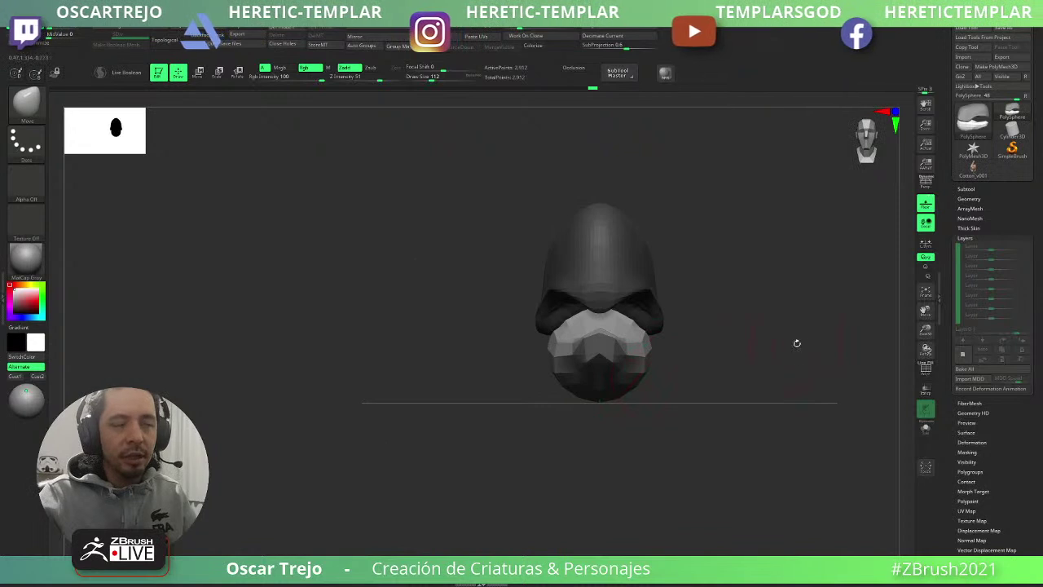
- Fit the lower jaw against the upper mouth edge and slope its underside toward the chin with the Move brush
{"action": "mouse_move", "coordinate": [796, 345]}
{"action": "left_mouse_down"}
{"action": "mouse_move", "coordinate": [652, 357]}
{"action": "mouse_move", "coordinate": [658, 343]}
{"action": "mouse_move", "coordinate": [610, 335]}
{"action": "mouse_move", "coordinate": [628, 330]}
{"action": "left_mouse_up"}
{"action": "key", "text": "s"}
{"action": "key", "text": "s"}
{"action": "key", "text": "s"}
{"action": "left_click_drag", "start_coordinate": [627, 341], "coordinate": [612, 343]}
{"action": "key", "text": "s"}
{"action": "key", "text": "s"}
{"action": "key", "text": "]"}
{"action": "mouse_move", "coordinate": [675, 349]}
{"action": "left_mouse_down"}
{"action": "mouse_move", "coordinate": [657, 310]}
{"action": "mouse_move", "coordinate": [673, 332]}
{"action": "mouse_move", "coordinate": [613, 349]}
{"action": "mouse_move", "coordinate": [662, 364]}
{"action": "mouse_move", "coordinate": [641, 343]}
{"action": "mouse_move", "coordinate": [652, 331]}
{"action": "mouse_move", "coordinate": [617, 322]}
{"action": "left_mouse_up"}
{"action": "key", "text": "shift+space"}
{"action": "left_click", "coordinate": [648, 397], "text": "shift"}
{"action": "left_click_drag", "start_coordinate": [554, 377], "coordinate": [573, 377], "text": "shift"}
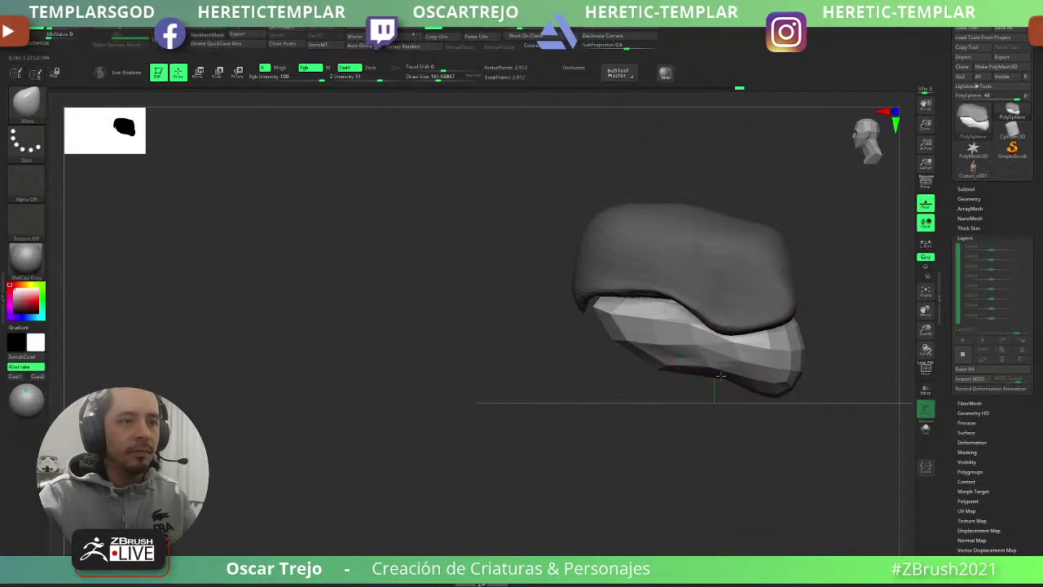
- Adjust the sides of the jaw from below with the Move Topological brush at draw size about 136
{"action": "right_click_drag", "start_coordinate": [617, 432], "coordinate": [576, 393], "text": "ctrl"}
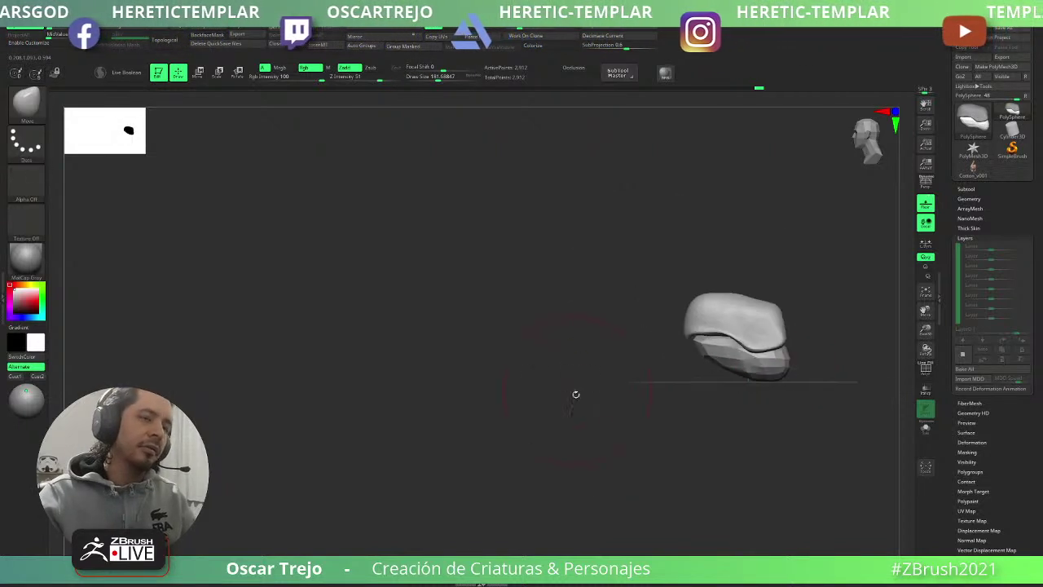
{"action": "left_click_drag", "start_coordinate": [575, 393], "coordinate": [696, 443]}
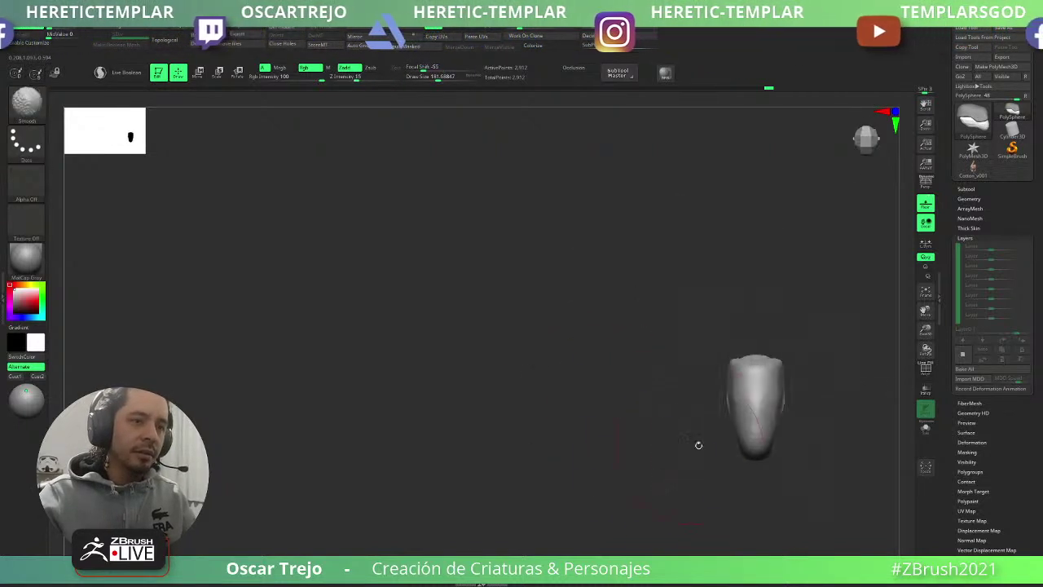
{"action": "left_click_drag", "start_coordinate": [783, 388], "coordinate": [792, 350]}
{"action": "key", "text": "b"}
{"action": "key", "text": "m"}
{"action": "key", "text": "t"}
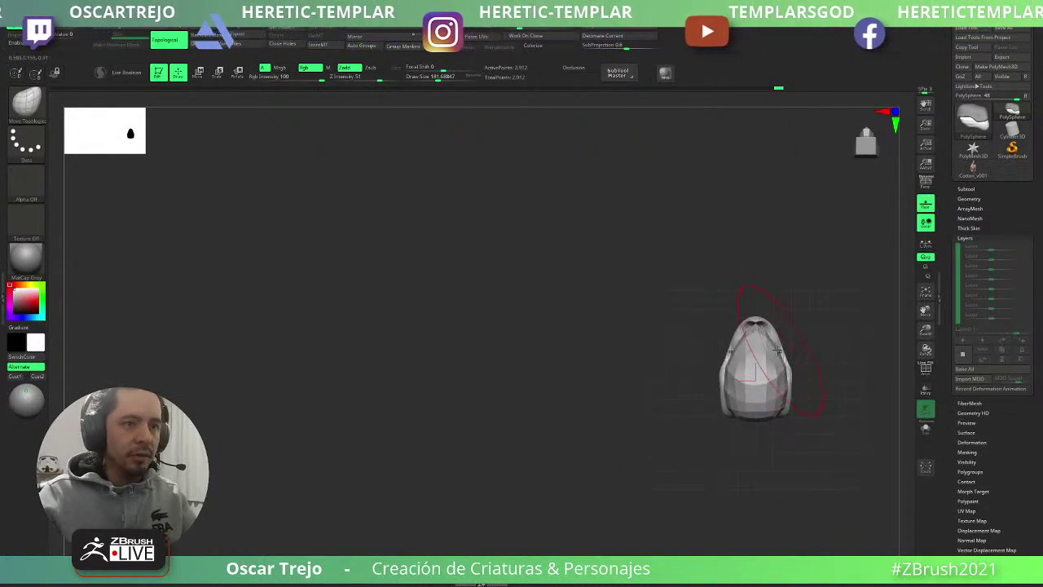
{"action": "key", "text": "bracketleft"}
{"action": "left_click_drag", "start_coordinate": [812, 394], "coordinate": [765, 414], "text": "shift"}
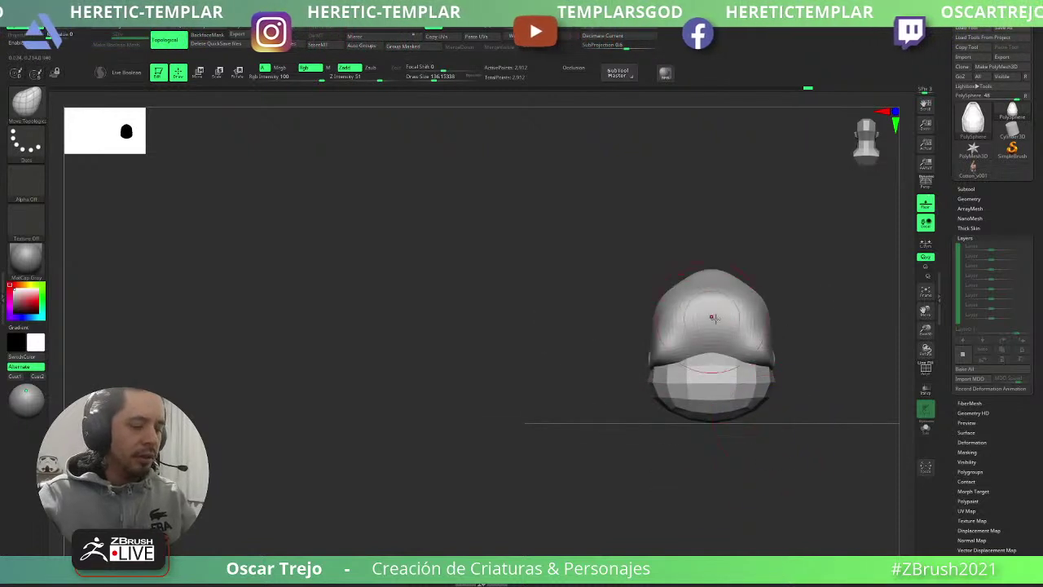
- Insert an IMM Primitives PolySphere at the back of the head as the base of the neck
{"action": "key", "text": "b"}
{"action": "key", "text": "i"}
{"action": "key", "text": "p"}
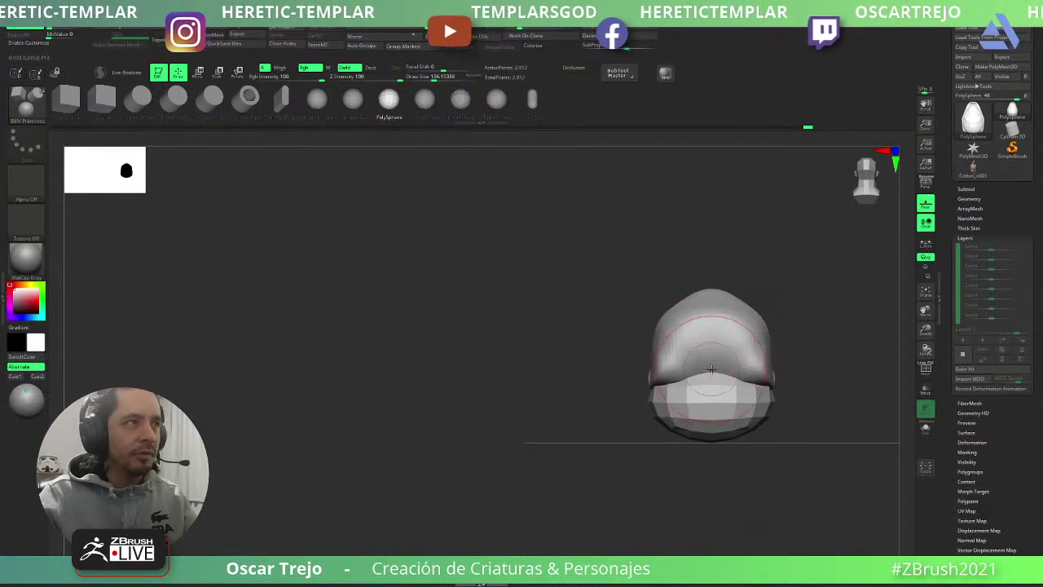
{"action": "left_click_drag", "start_coordinate": [721, 404], "coordinate": [723, 410]}
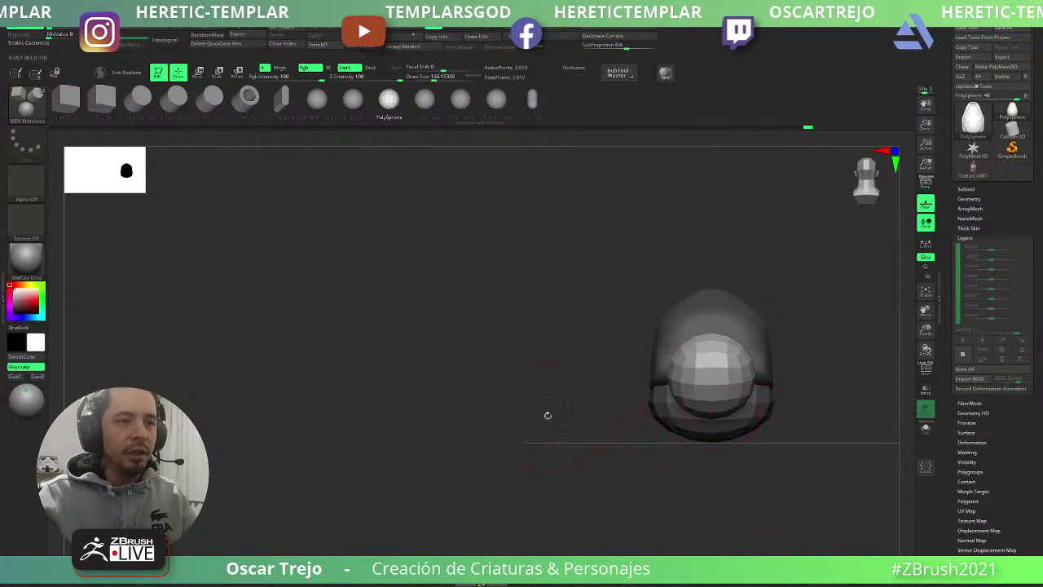
{"action": "left_click_drag", "start_coordinate": [547, 415], "coordinate": [710, 407], "text": "shift"}
- Stretch the new sphere backward and down into a neck with the Move brush at draw size about 217
{"action": "key", "text": "b"}
{"action": "key", "text": "m"}
{"action": "key", "text": "v"}
{"action": "key", "text": "s"}
{"action": "left_click_drag", "start_coordinate": [729, 335], "coordinate": [741, 335]}
{"action": "left_click_drag", "start_coordinate": [735, 336], "coordinate": [710, 317]}
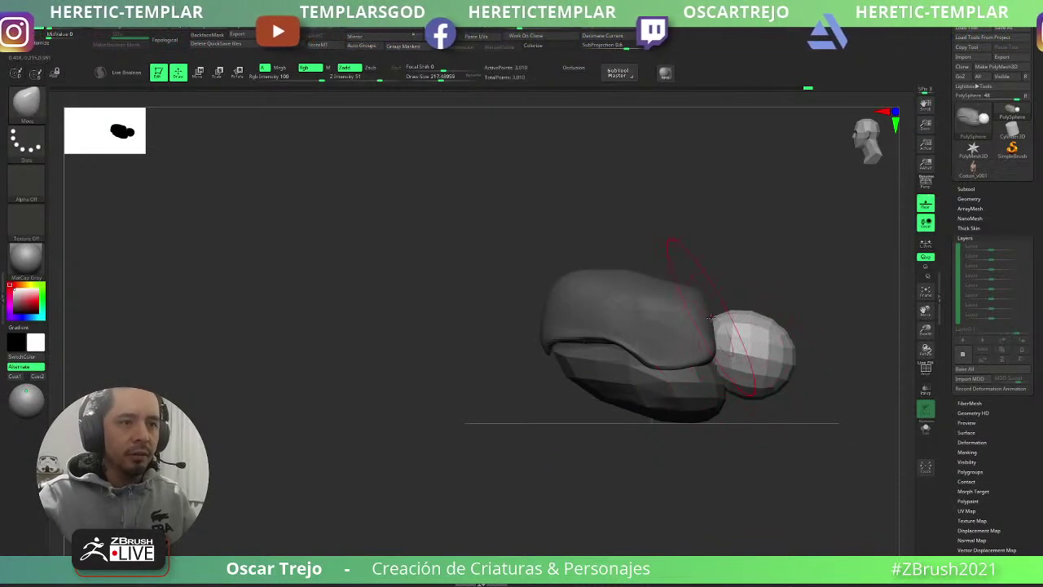
{"action": "mouse_move", "coordinate": [738, 405]}
{"action": "left_mouse_down"}
{"action": "mouse_move", "coordinate": [791, 352]}
{"action": "mouse_move", "coordinate": [804, 391]}
{"action": "left_mouse_up"}
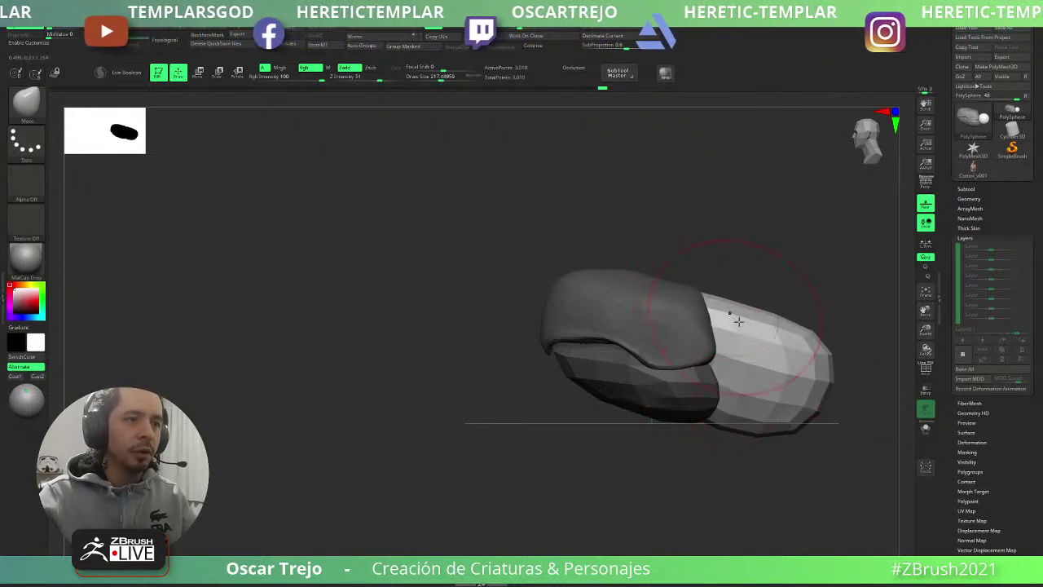
- Round out the neck's upper profile with the Move brush and clear the mask on the head
{"action": "mouse_move", "coordinate": [736, 318]}
{"action": "left_mouse_down"}
{"action": "mouse_move", "coordinate": [761, 332]}
{"action": "mouse_move", "coordinate": [758, 371]}
{"action": "mouse_move", "coordinate": [728, 411]}
{"action": "left_mouse_up"}
{"action": "left_click_drag", "start_coordinate": [652, 451], "coordinate": [653, 392]}
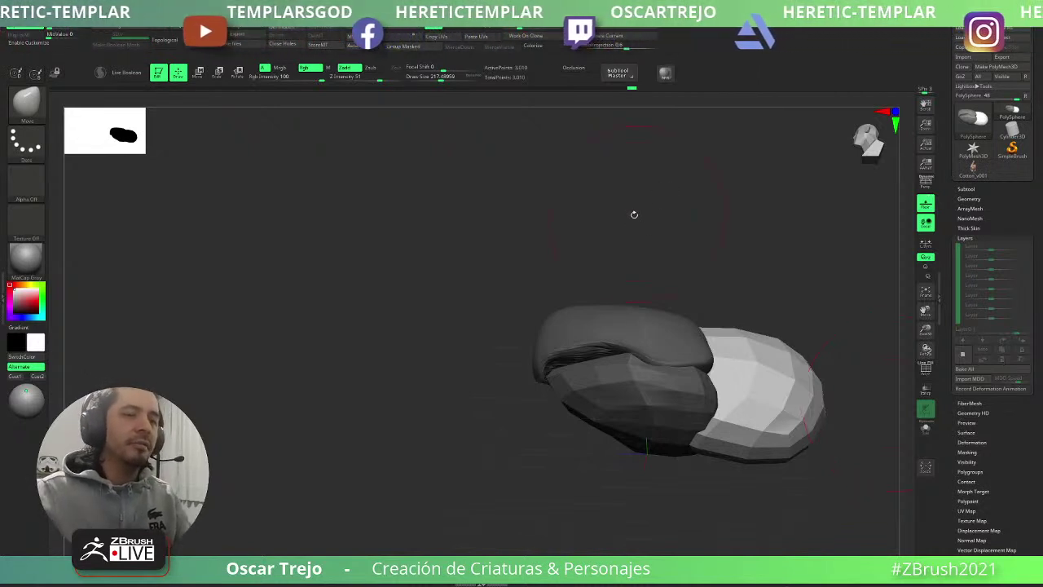
{"action": "left_click_drag", "start_coordinate": [635, 214], "coordinate": [713, 253], "text": "shift"}
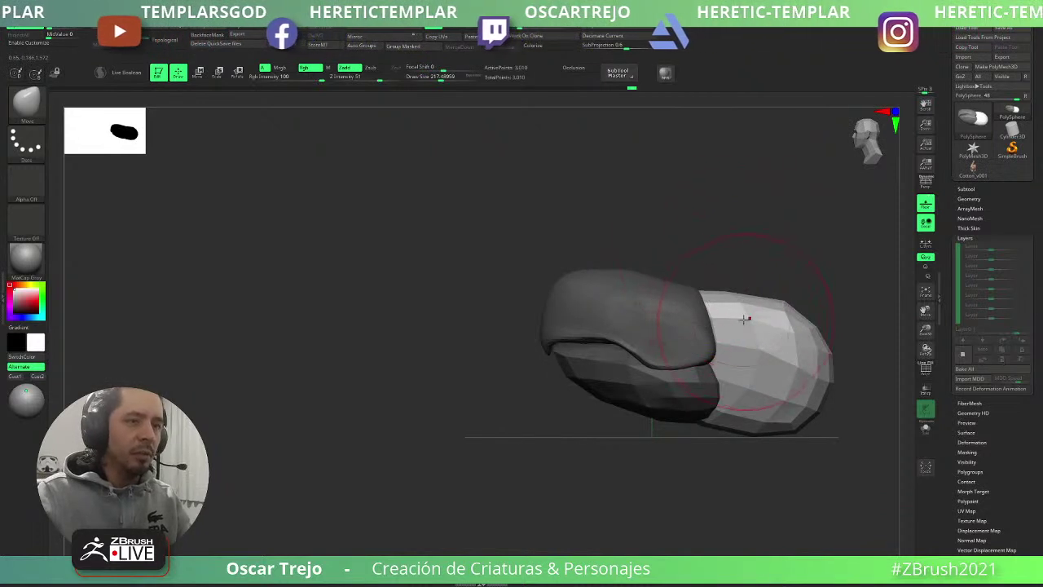
{"action": "left_click_drag", "start_coordinate": [764, 228], "coordinate": [774, 268], "text": "ctrl"}
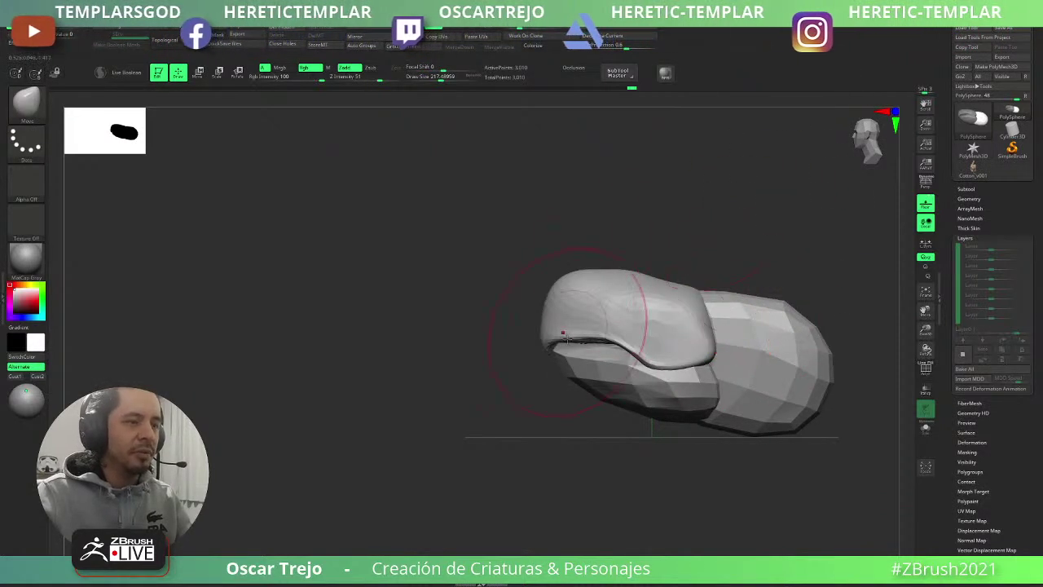
- Isolate the lower jaw and activate the TrimDynamic brush at draw size 112
{"action": "key", "text": "bracketleft"}
{"action": "left_click", "coordinate": [596, 369], "text": "ctrl+shift"}
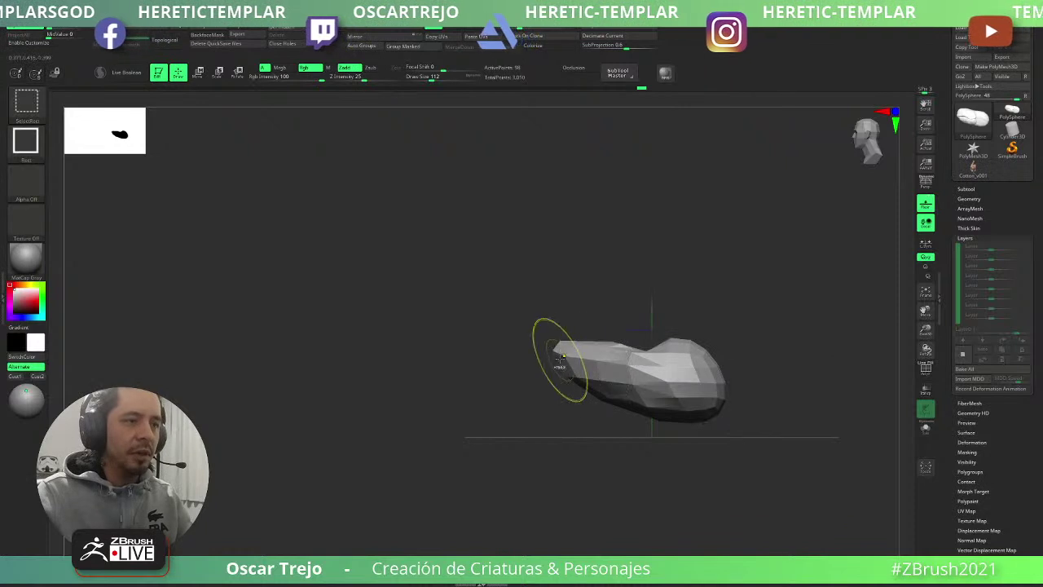
{"action": "mouse_move", "coordinate": [591, 266]}
{"action": "left_mouse_down"}
{"action": "mouse_move", "coordinate": [595, 316]}
{"action": "mouse_move", "coordinate": [640, 342]}
{"action": "left_mouse_up"}
{"action": "key", "text": "b"}
{"action": "key", "text": "t"}
{"action": "key", "text": "d"}
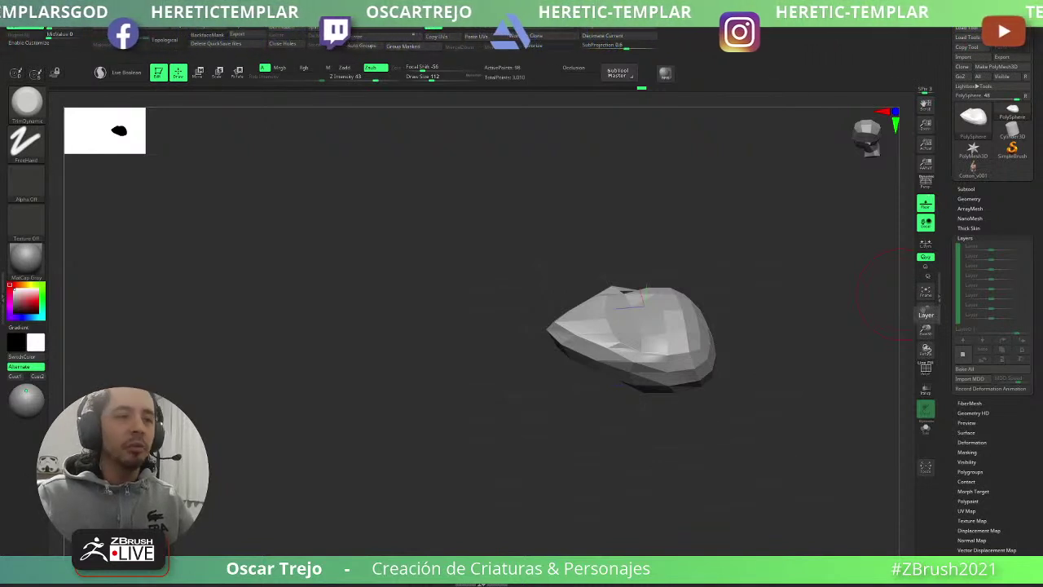
{"action": "left_click_drag", "start_coordinate": [425, 396], "coordinate": [427, 361], "text": "shift"}
{"action": "left_click", "coordinate": [540, 400], "text": "ctrl+shift"}
{"action": "left_click_drag", "start_coordinate": [717, 489], "coordinate": [733, 425]}
{"action": "key", "text": "ctrl+z"}
{"action": "key", "text": "ctrl+z"}
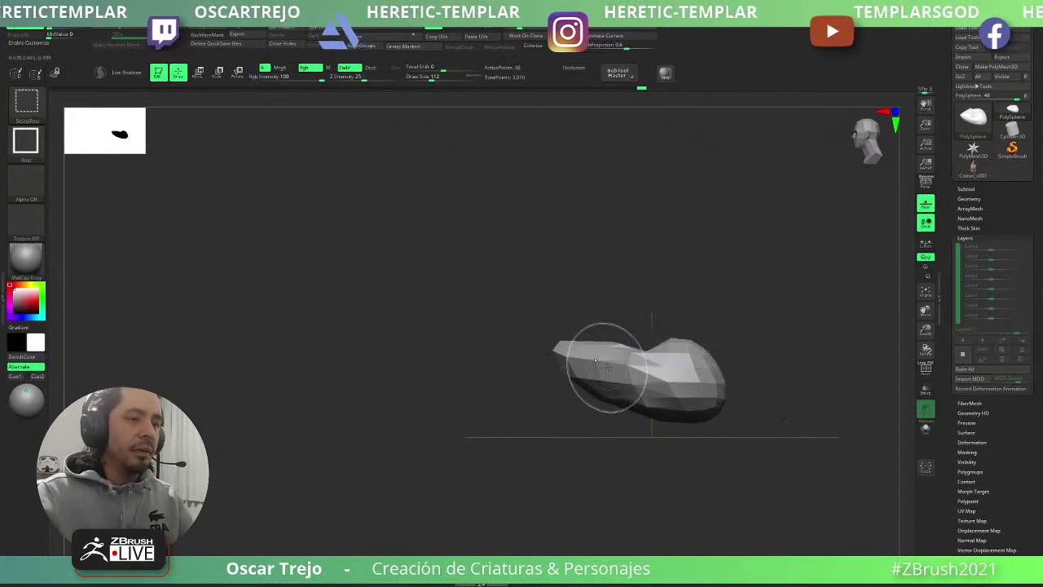
- Show the whole head, leave only the lower jaw unmasked, and adjust the jaw's placement with the transform gizmo
{"action": "key", "text": "ctrl+shift+z"}
{"action": "key", "text": "ctrl+shift+z"}
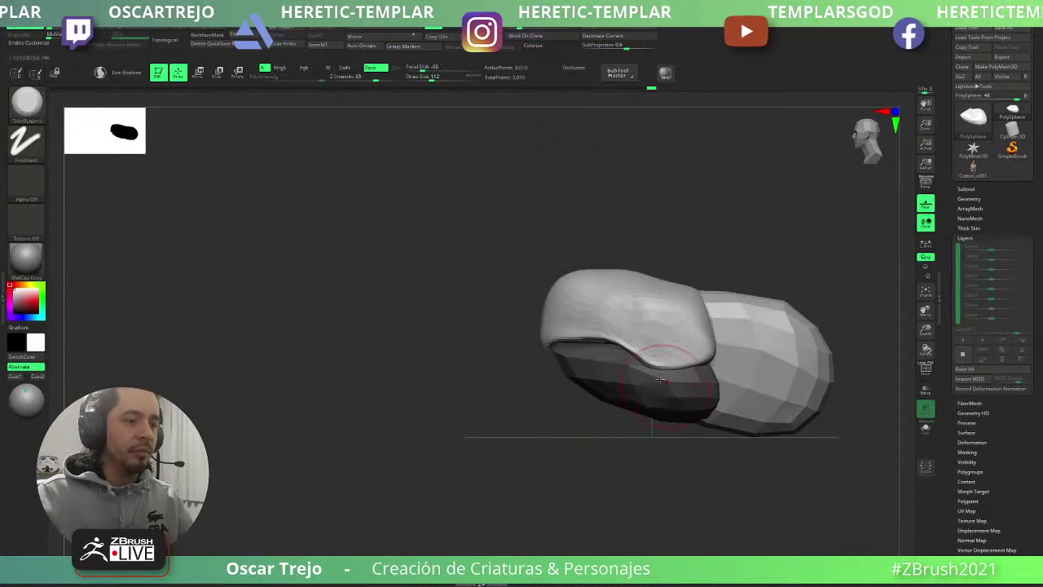
{"action": "key", "text": "w"}
{"action": "key", "text": "ctrl+i"}
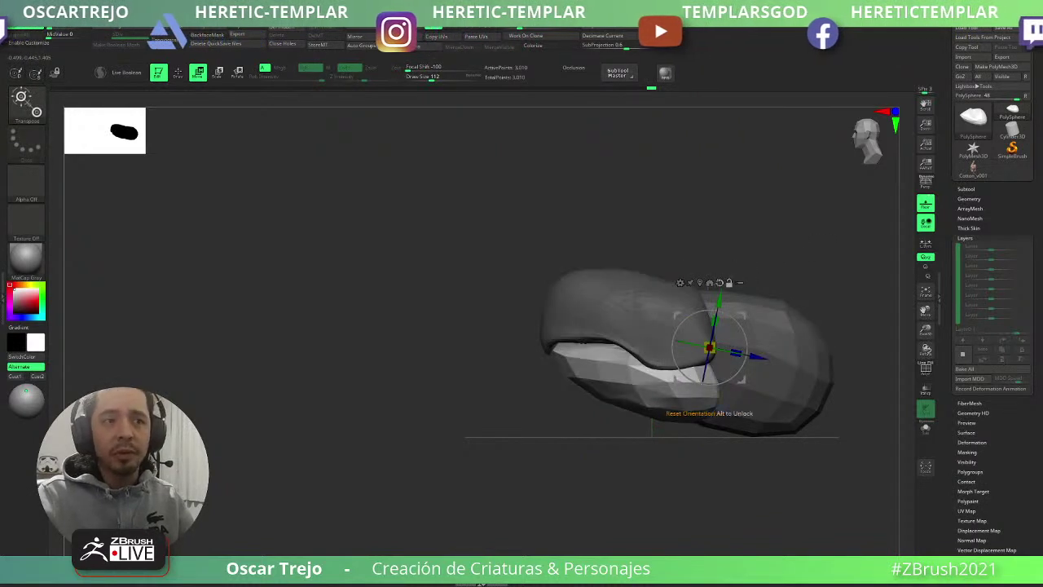
{"action": "left_click", "coordinate": [701, 283]}
{"action": "left_click_drag", "start_coordinate": [683, 345], "coordinate": [701, 337], "text": "alt"}
{"action": "key", "text": "q"}
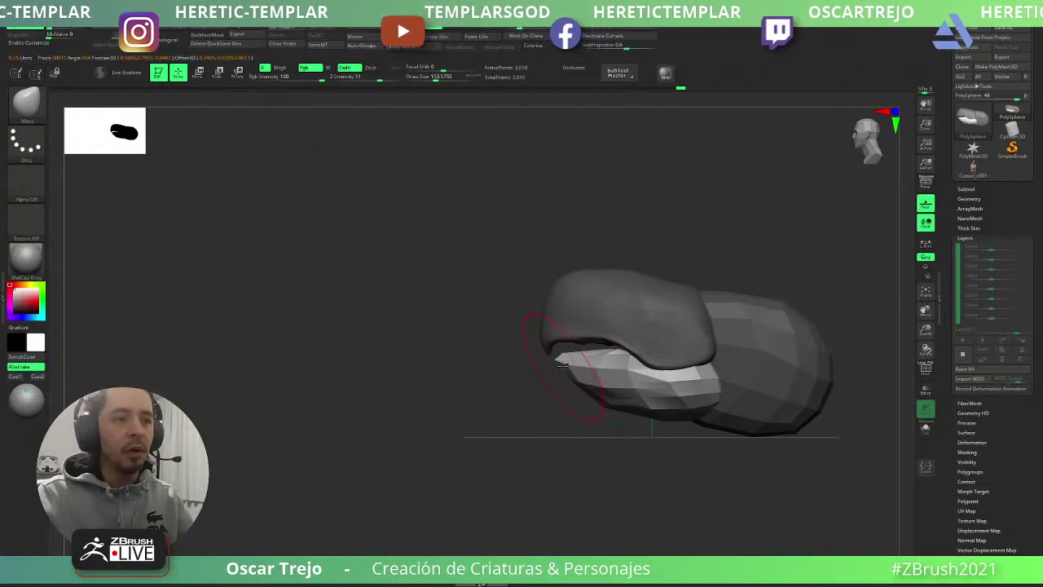
- Reshape the front and underside of the lower jaw with the Move brush and clear the mask
{"action": "mouse_move", "coordinate": [562, 365]}
{"action": "left_mouse_down"}
{"action": "mouse_move", "coordinate": [570, 352]}
{"action": "mouse_move", "coordinate": [618, 396]}
{"action": "left_mouse_up"}
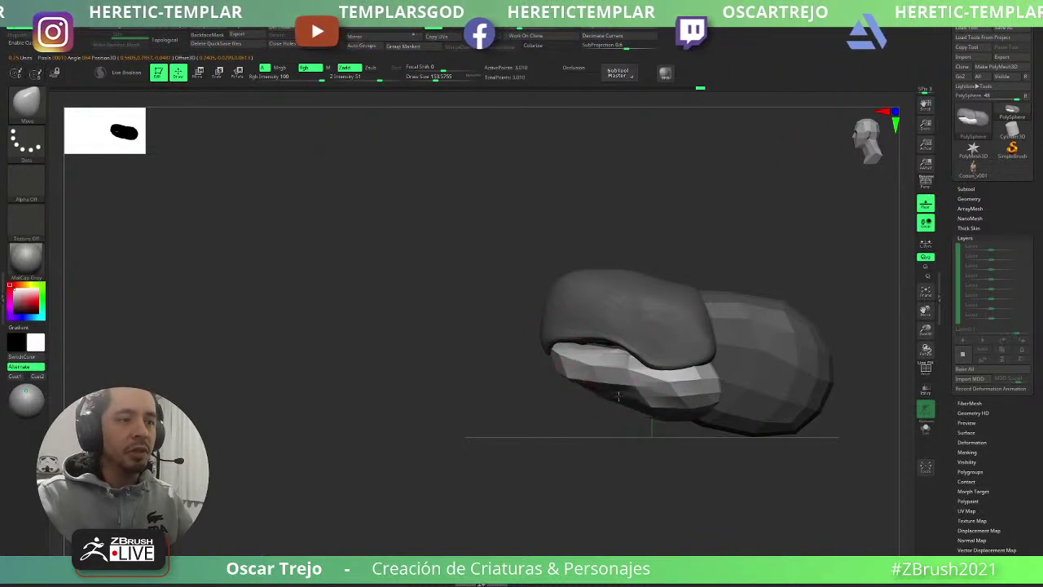
{"action": "right_click_drag", "start_coordinate": [682, 383], "coordinate": [641, 359]}
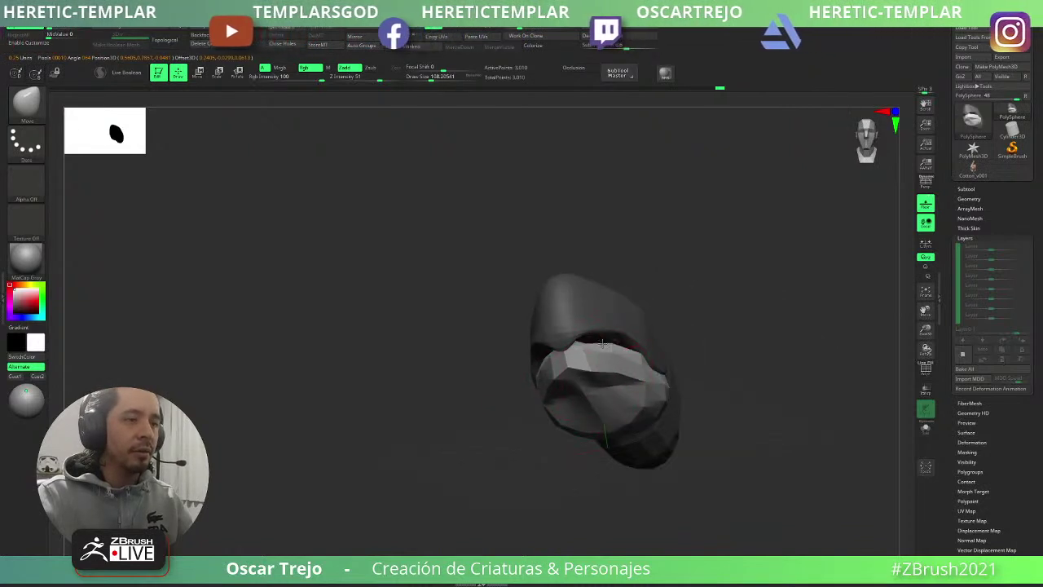
{"action": "left_click_drag", "start_coordinate": [709, 347], "coordinate": [739, 349], "text": "ctrl"}
{"action": "right_click_drag", "start_coordinate": [738, 348], "coordinate": [603, 375], "text": "shift"}
{"action": "mouse_move", "coordinate": [603, 424]}
{"action": "right_mouse_down", "text": "ctrl"}
{"action": "mouse_move", "coordinate": [514, 381]}
{"action": "mouse_move", "coordinate": [610, 412]}
{"action": "right_mouse_up", "text": "ctrl"}
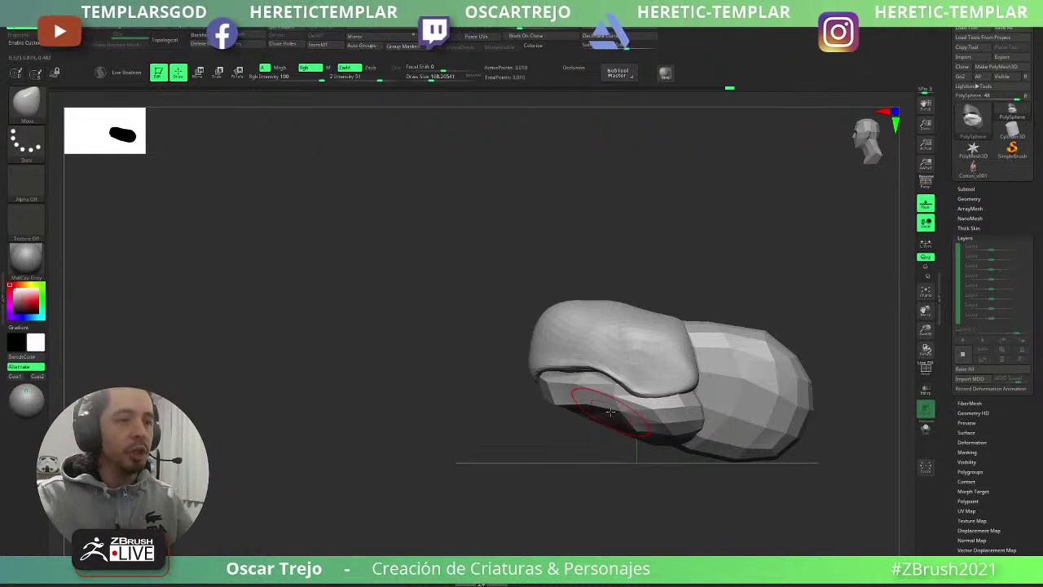
- Pull the front of the snout up and forward into a sharper corner with the Move brush at draw size about 83
{"action": "key", "text": "shift+f"}
{"action": "key", "text": "shift+f"}
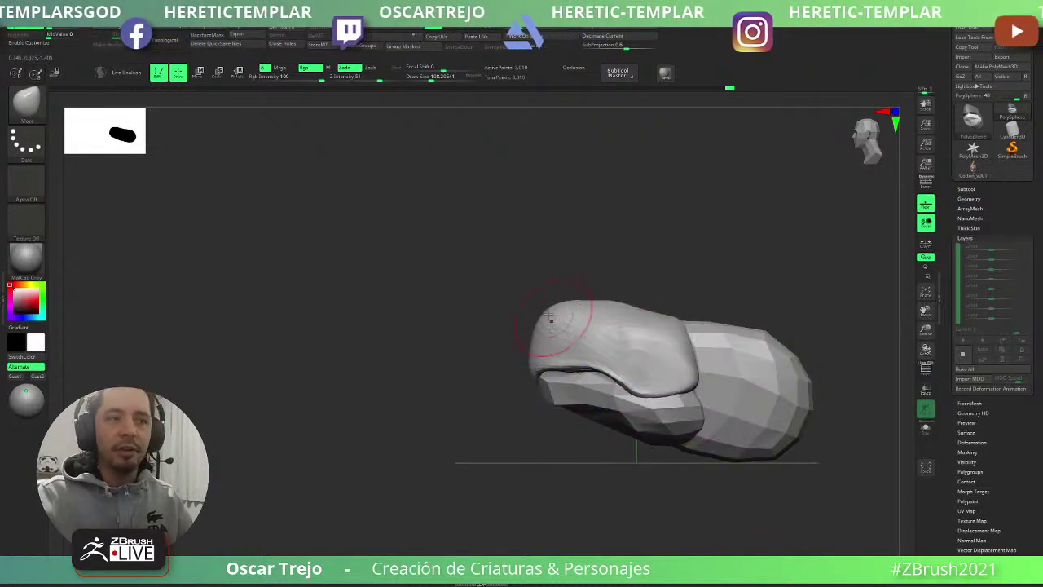
{"action": "left_click_drag", "start_coordinate": [513, 278], "coordinate": [548, 310]}
{"action": "key", "text": "s"}
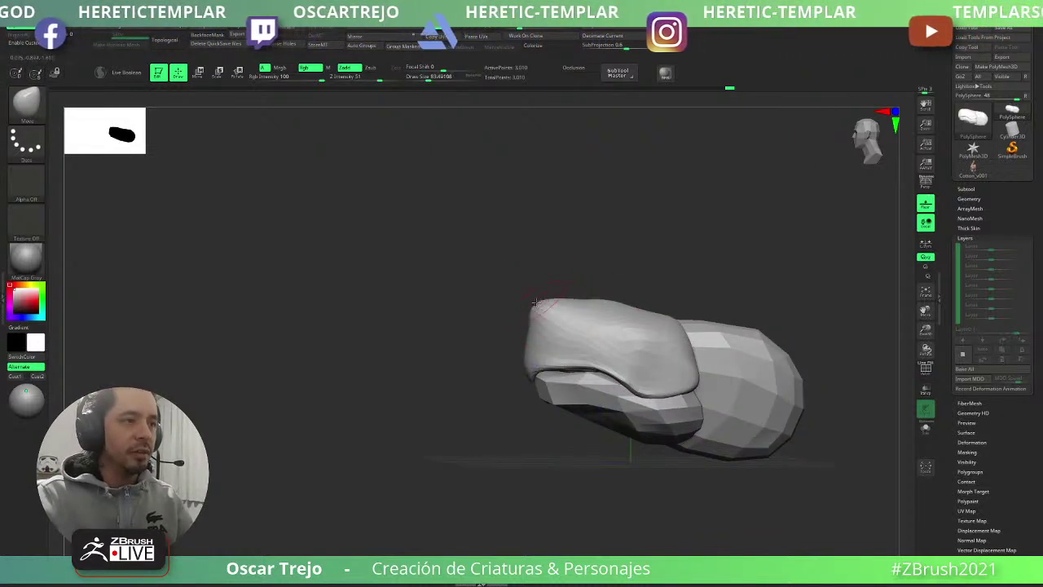
{"action": "right_click_drag", "start_coordinate": [528, 334], "coordinate": [648, 256], "text": "shift"}
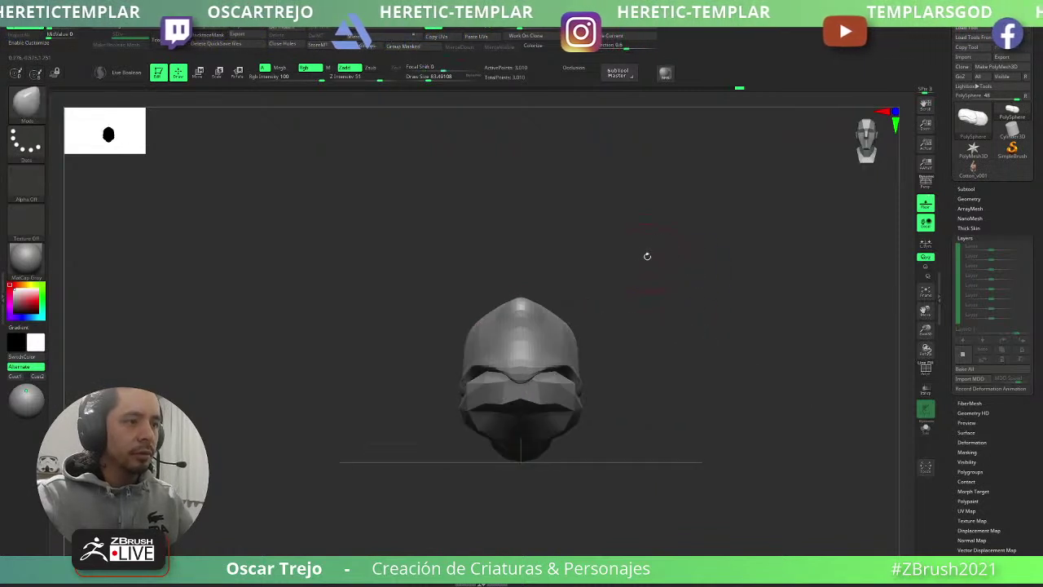
{"action": "left_click_drag", "start_coordinate": [551, 318], "coordinate": [558, 324]}
{"action": "right_click_drag", "start_coordinate": [660, 293], "coordinate": [530, 304]}
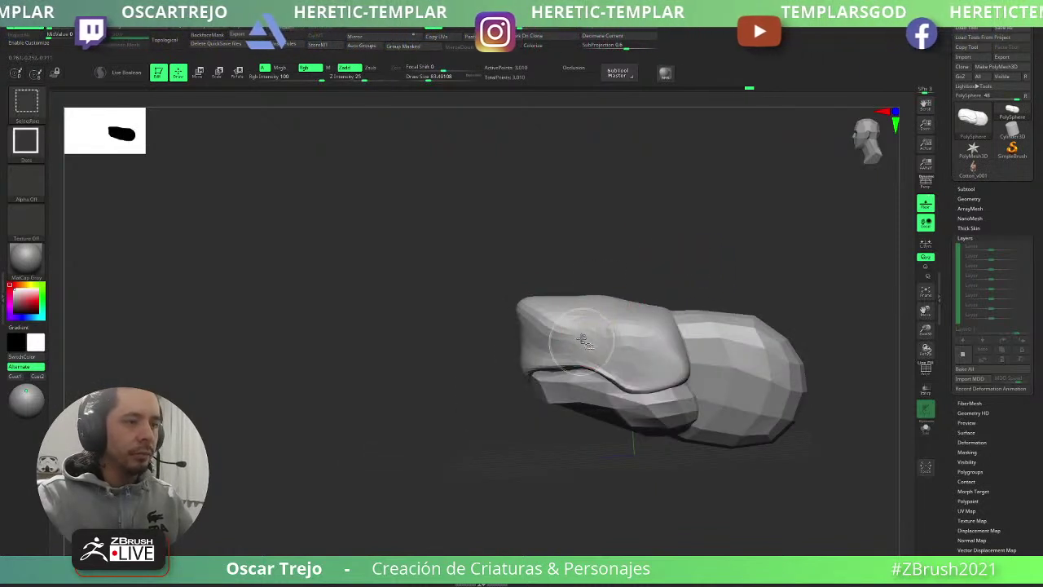
- Split the head, lower jaw and neck into separate subtools by polygroup with Groups Split
{"action": "left_click", "coordinate": [582, 338], "text": "ctrl+shift"}
{"action": "left_click", "coordinate": [587, 206], "text": "ctrl+shift"}
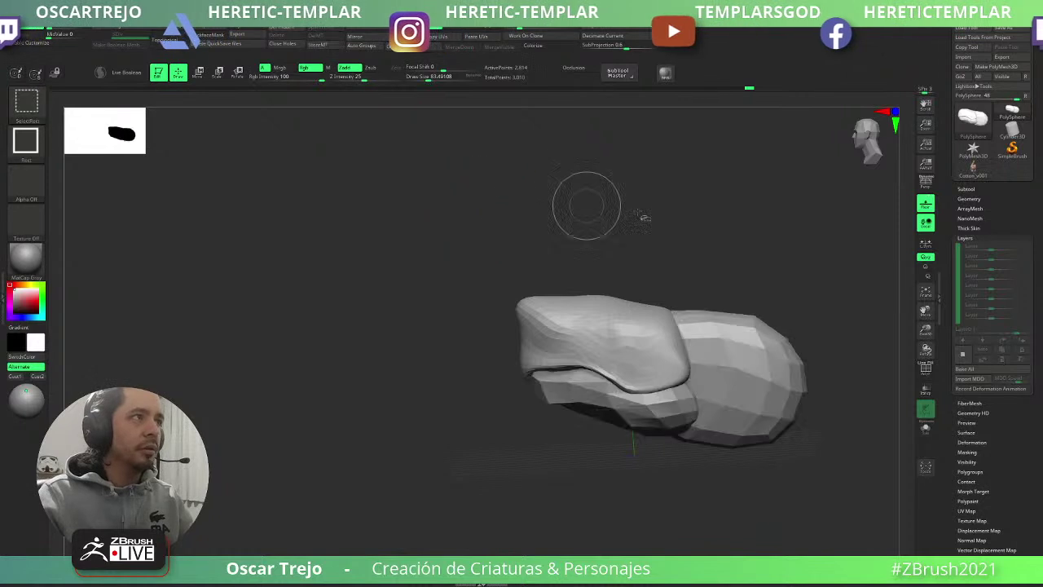
{"action": "left_click_drag", "start_coordinate": [949, 262], "coordinate": [949, 109]}
{"action": "left_click", "coordinate": [966, 36]}
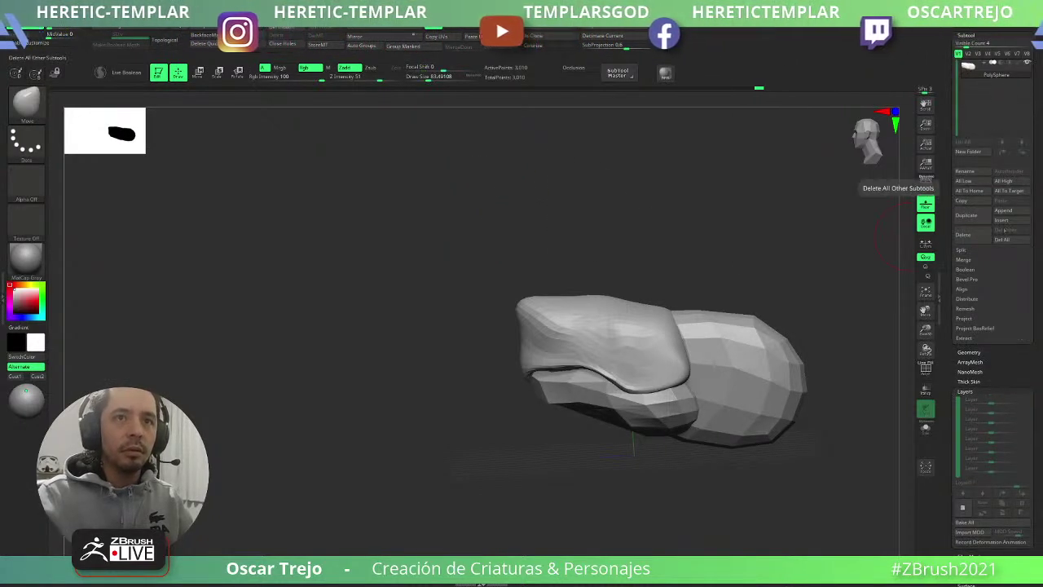
{"action": "left_click", "coordinate": [962, 250]}
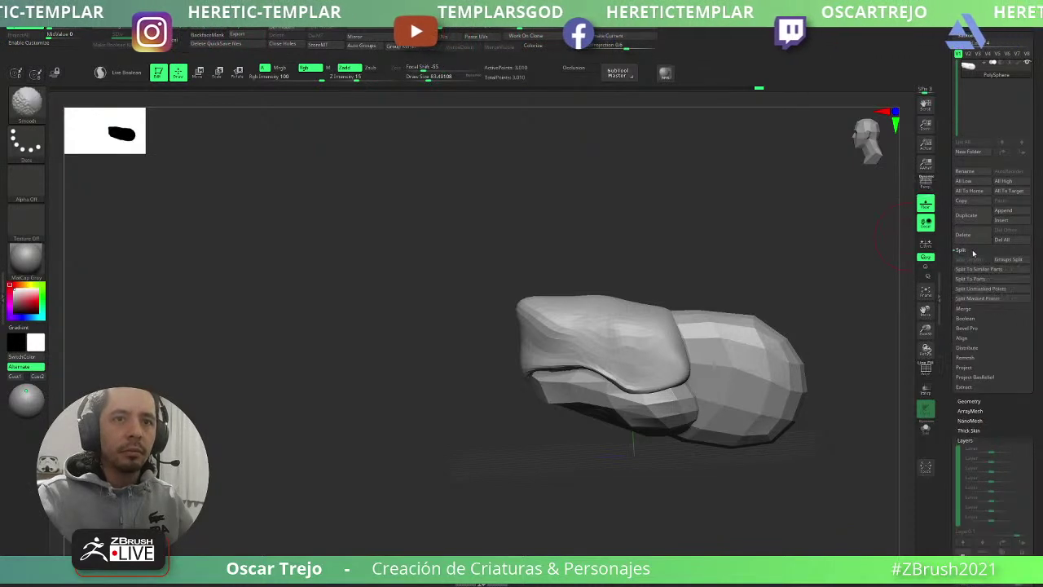
{"action": "left_click", "coordinate": [1007, 261]}
{"action": "left_click", "coordinate": [897, 277]}
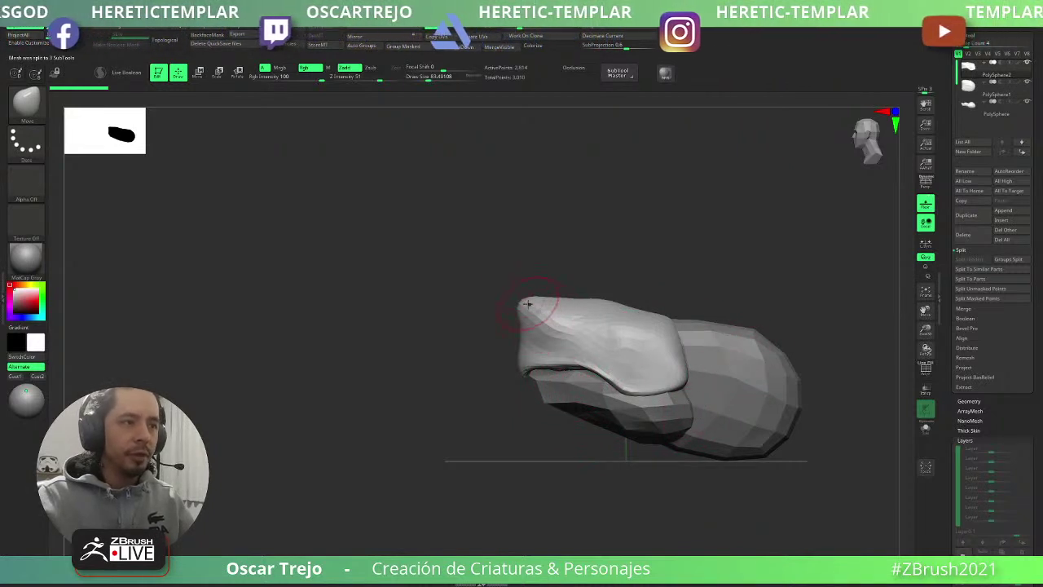
- Pull the snout tip up into a pointed nose horn with the Move brush and smooth the upper lip edge
{"action": "mouse_move", "coordinate": [529, 303]}
{"action": "left_mouse_down"}
{"action": "mouse_move", "coordinate": [517, 298]}
{"action": "mouse_move", "coordinate": [516, 268]}
{"action": "left_mouse_up"}
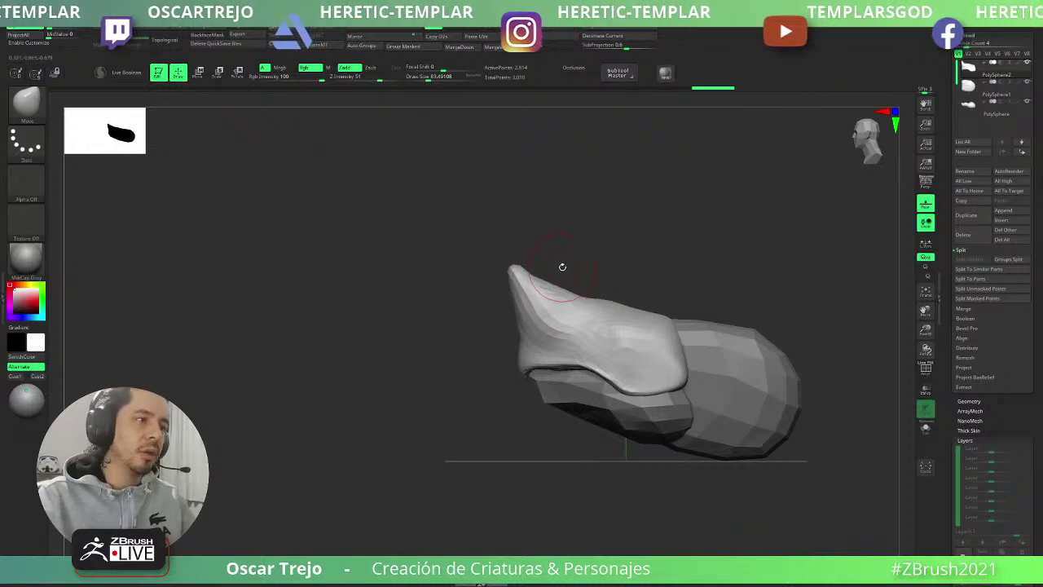
{"action": "mouse_move", "coordinate": [549, 256]}
{"action": "left_mouse_down"}
{"action": "mouse_move", "coordinate": [662, 254]}
{"action": "mouse_move", "coordinate": [633, 270]}
{"action": "left_mouse_up"}
{"action": "key", "text": "shift+f"}
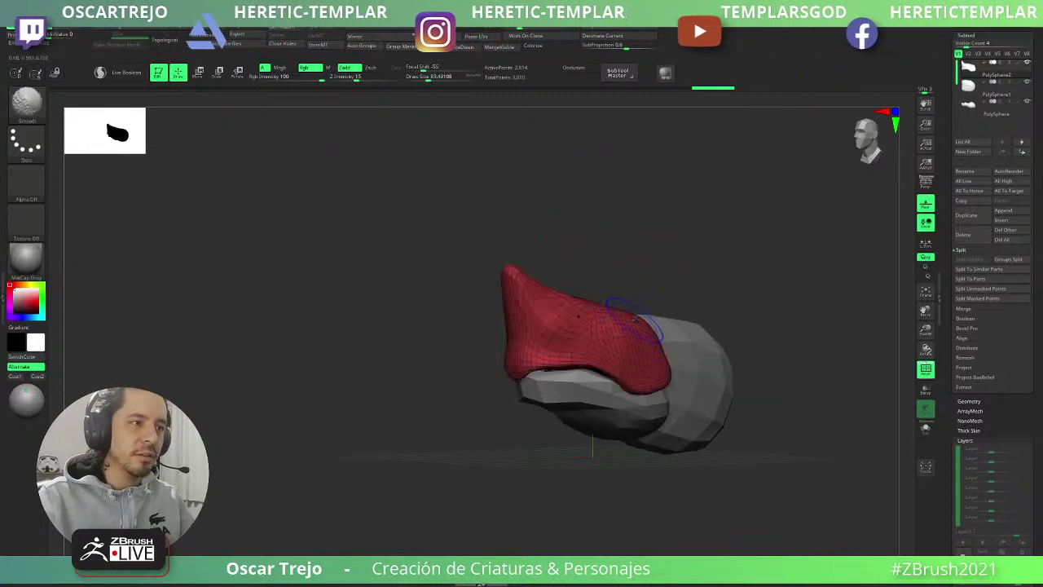
{"action": "key", "text": "shift+f"}
{"action": "key", "text": "s"}
{"action": "left_click_drag", "start_coordinate": [525, 391], "coordinate": [552, 372]}
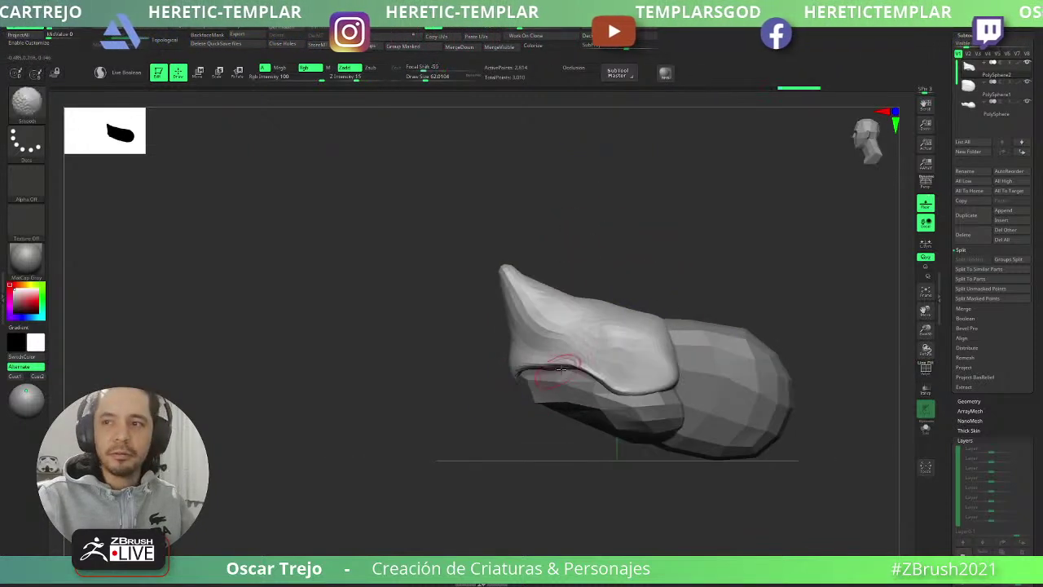
- Carve eye sockets into both sides of the head with the ClayBuildup brush and adjust the surrounding shape with the Move brush
{"action": "key", "text": "b"}
{"action": "key", "text": "c"}
{"action": "key", "text": "b"}
{"action": "key", "text": "s"}
{"action": "mouse_move", "coordinate": [613, 334]}
{"action": "left_mouse_down"}
{"action": "mouse_move", "coordinate": [605, 344]}
{"action": "mouse_move", "coordinate": [614, 349]}
{"action": "mouse_move", "coordinate": [592, 331]}
{"action": "mouse_move", "coordinate": [621, 338]}
{"action": "mouse_move", "coordinate": [602, 347]}
{"action": "mouse_move", "coordinate": [608, 328]}
{"action": "mouse_move", "coordinate": [603, 341]}
{"action": "left_mouse_up"}
{"action": "mouse_move", "coordinate": [712, 237]}
{"action": "left_mouse_down"}
{"action": "mouse_move", "coordinate": [642, 331]}
{"action": "mouse_move", "coordinate": [575, 330]}
{"action": "mouse_move", "coordinate": [585, 318]}
{"action": "mouse_move", "coordinate": [548, 299]}
{"action": "left_mouse_up"}
{"action": "key", "text": "shift+s"}
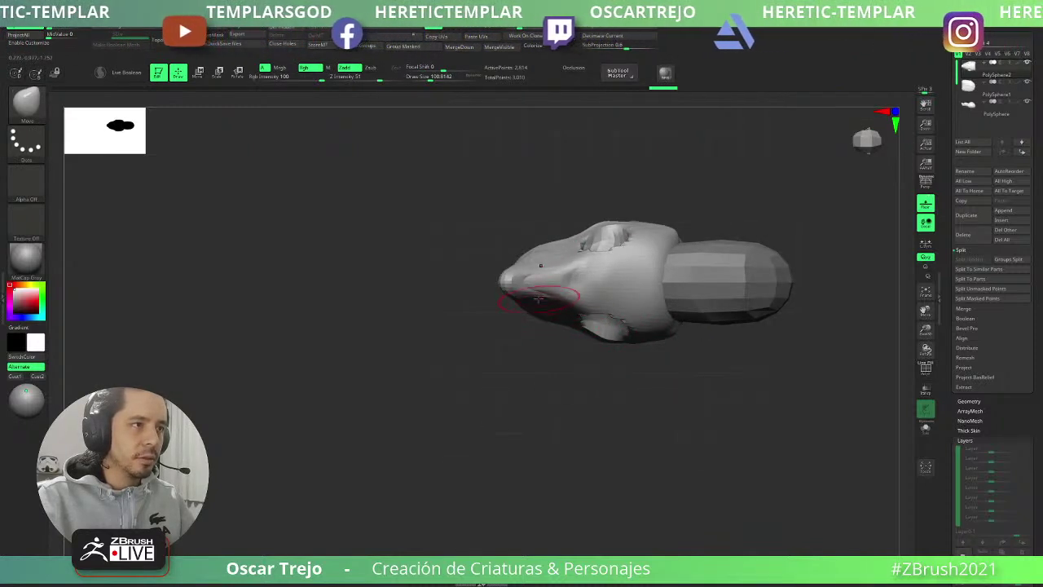
{"action": "right_click_drag", "start_coordinate": [547, 295], "coordinate": [577, 328]}
{"action": "left_click_drag", "start_coordinate": [701, 277], "coordinate": [659, 281]}
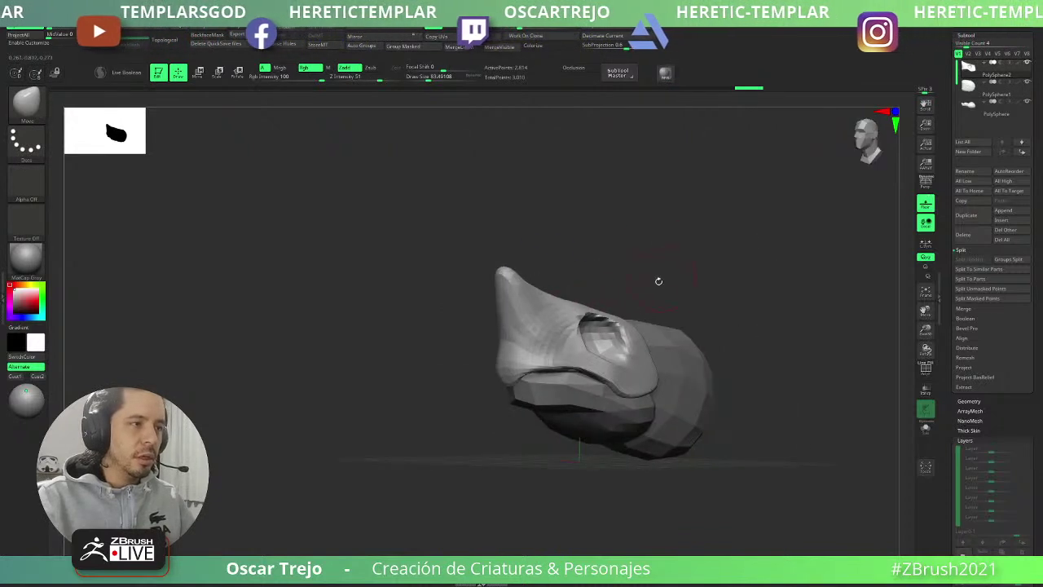
- Flatten the nose horn's surfaces with TrimDynamic at draw size about 83 and adjust the snout's profile with the Move brush
{"action": "key", "text": "b"}
{"action": "key", "text": "t"}
{"action": "key", "text": "d"}
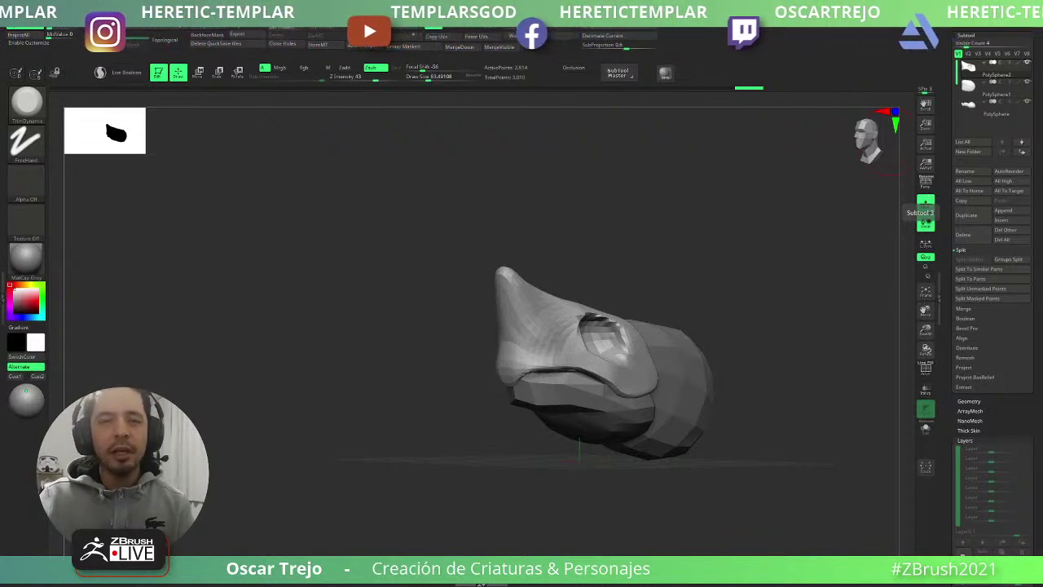
{"action": "left_click_drag", "start_coordinate": [596, 221], "coordinate": [577, 238], "text": "shift"}
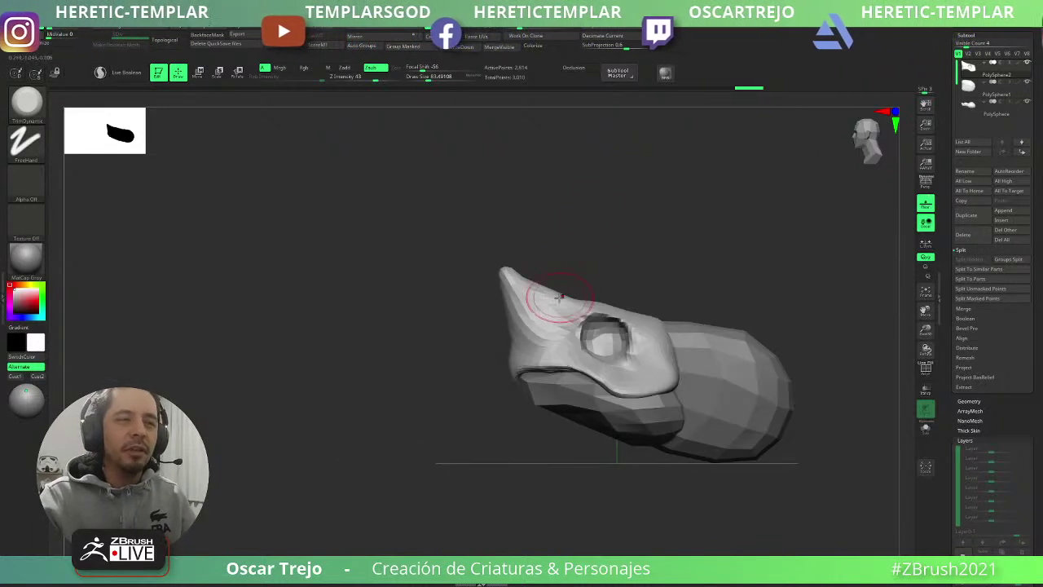
{"action": "key", "text": "b"}
{"action": "key", "text": "m"}
{"action": "key", "text": "v"}
{"action": "mouse_move", "coordinate": [554, 293]}
{"action": "left_mouse_down"}
{"action": "mouse_move", "coordinate": [509, 274]}
{"action": "mouse_move", "coordinate": [530, 308]}
{"action": "left_mouse_up"}
{"action": "key", "text": "s"}
{"action": "key", "text": "b"}
{"action": "key", "text": "m"}
{"action": "key", "text": "t"}
{"action": "key", "text": "ctrl+z"}
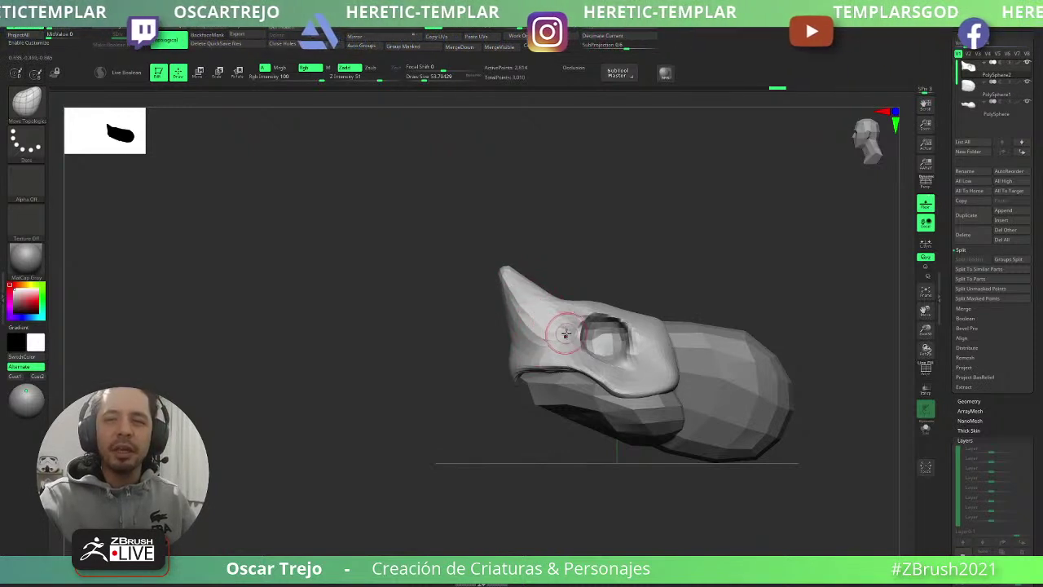
- Extend the front rim of the eye socket toward the snout with the Move brush at draw size about 83
{"action": "left_click_drag", "start_coordinate": [407, 324], "coordinate": [351, 328]}
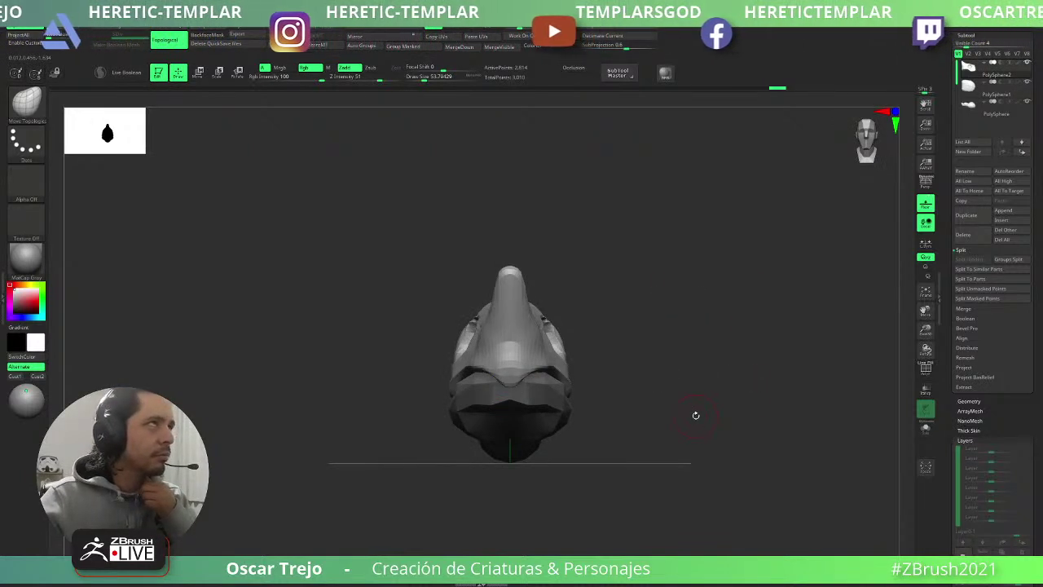
{"action": "mouse_move", "coordinate": [672, 308]}
{"action": "left_mouse_down"}
{"action": "mouse_move", "coordinate": [447, 429]}
{"action": "mouse_move", "coordinate": [538, 346]}
{"action": "mouse_move", "coordinate": [523, 375]}
{"action": "left_mouse_up"}
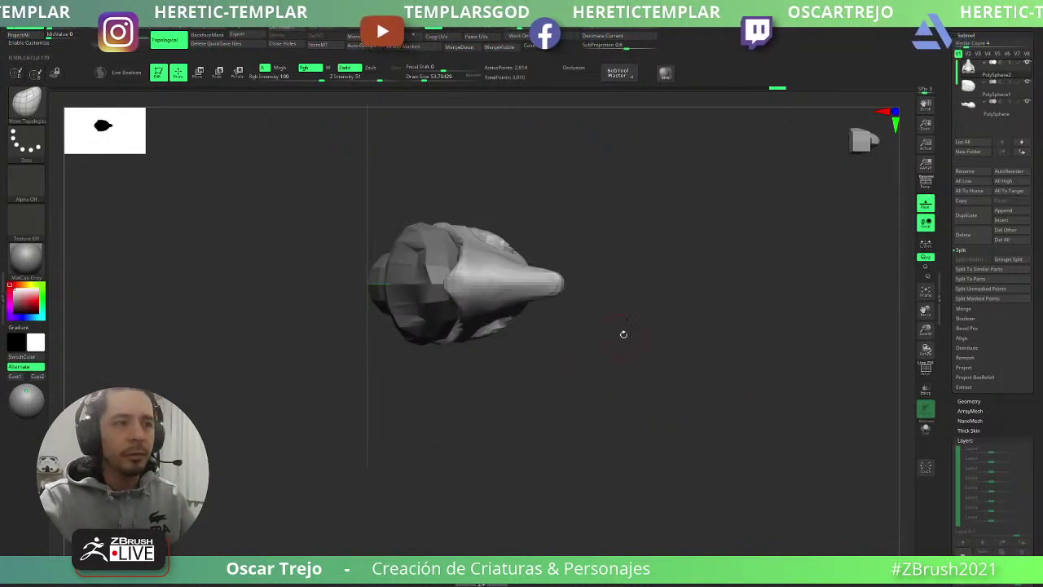
{"action": "mouse_move", "coordinate": [650, 356]}
{"action": "left_mouse_down"}
{"action": "mouse_move", "coordinate": [709, 310]}
{"action": "mouse_move", "coordinate": [690, 249]}
{"action": "mouse_move", "coordinate": [678, 303]}
{"action": "mouse_move", "coordinate": [733, 303]}
{"action": "mouse_move", "coordinate": [666, 274]}
{"action": "mouse_move", "coordinate": [668, 330]}
{"action": "left_mouse_up"}
{"action": "key", "text": "b"}
{"action": "key", "text": "m"}
{"action": "key", "text": "v"}
{"action": "key", "text": "bracketright"}
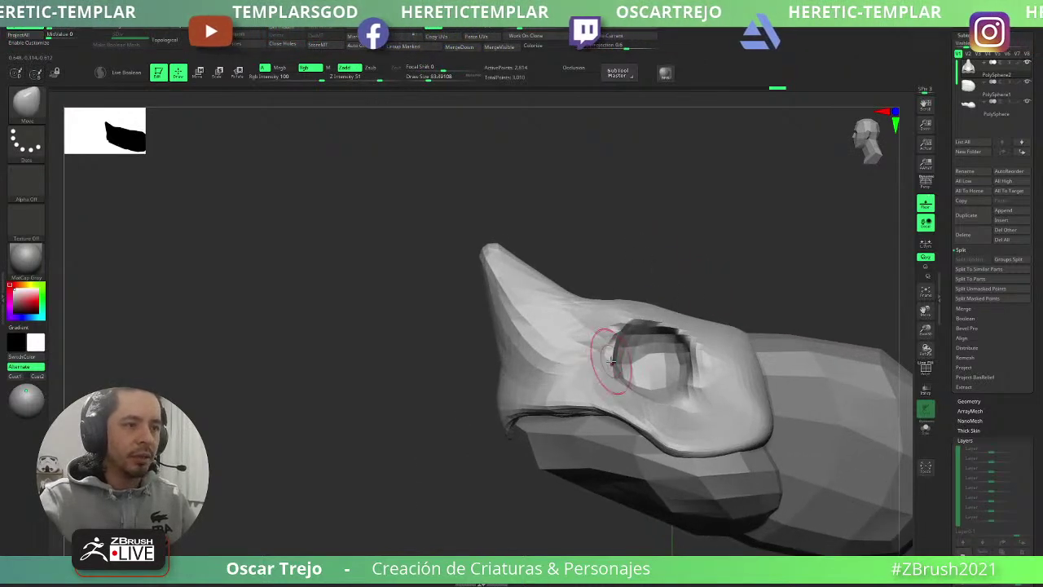
{"action": "left_click_drag", "start_coordinate": [611, 361], "coordinate": [585, 359]}
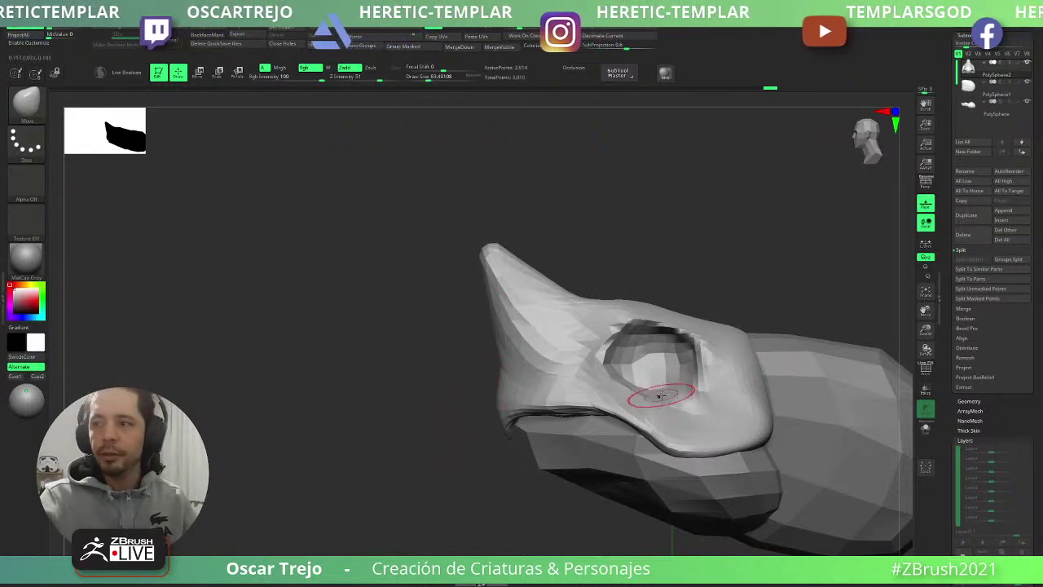
- Carve creases below and behind the eye socket with the DamStandard brush
{"action": "key", "text": "b"}
{"action": "key", "text": "d"}
{"action": "key", "text": "s"}
{"action": "mouse_move", "coordinate": [645, 417]}
{"action": "left_mouse_down"}
{"action": "mouse_move", "coordinate": [632, 401]}
{"action": "mouse_move", "coordinate": [663, 440]}
{"action": "left_mouse_up"}
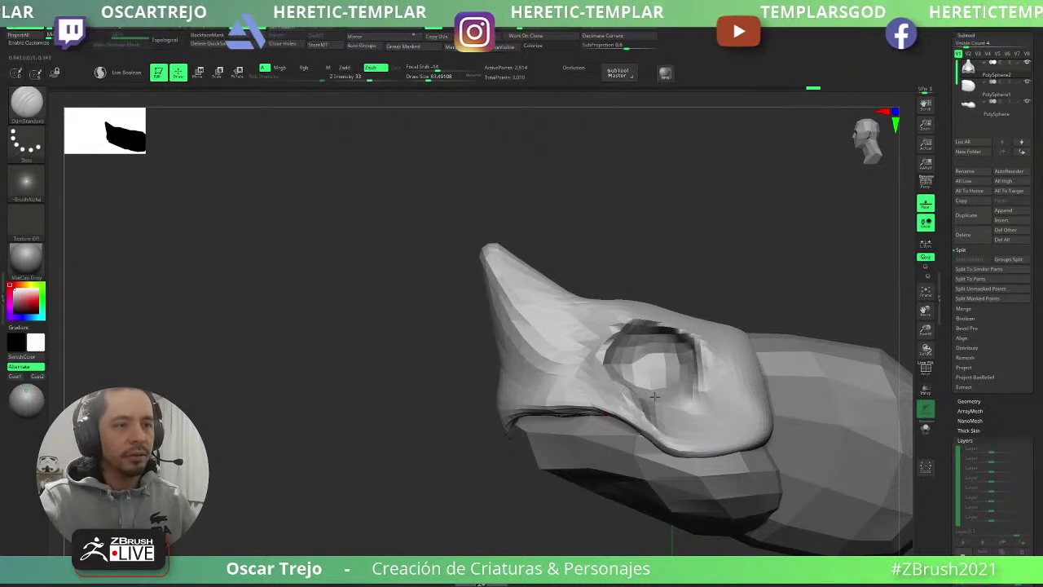
{"action": "key", "text": "s"}
{"action": "key", "text": "s"}
{"action": "left_click_drag", "start_coordinate": [696, 371], "coordinate": [712, 395]}
- Adjust the crease behind the eye with the Move brush and cut another near the cheek's rear corner with DamStandard at draw size about 33
{"action": "key", "text": "b"}
{"action": "key", "text": "m"}
{"action": "key", "text": "v"}
{"action": "key", "text": "s"}
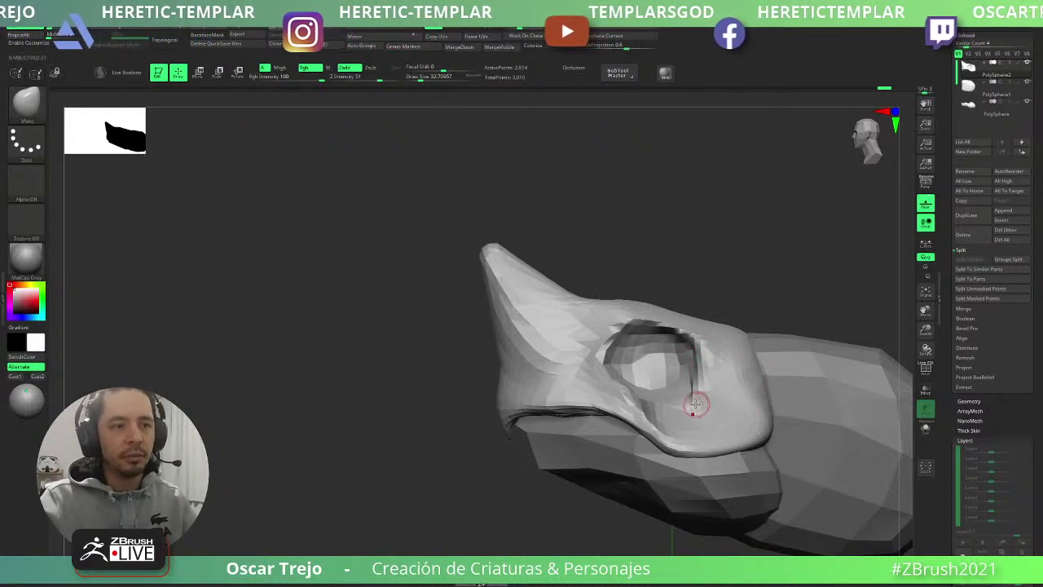
{"action": "key", "text": "b"}
{"action": "key", "text": "d"}
{"action": "key", "text": "s"}
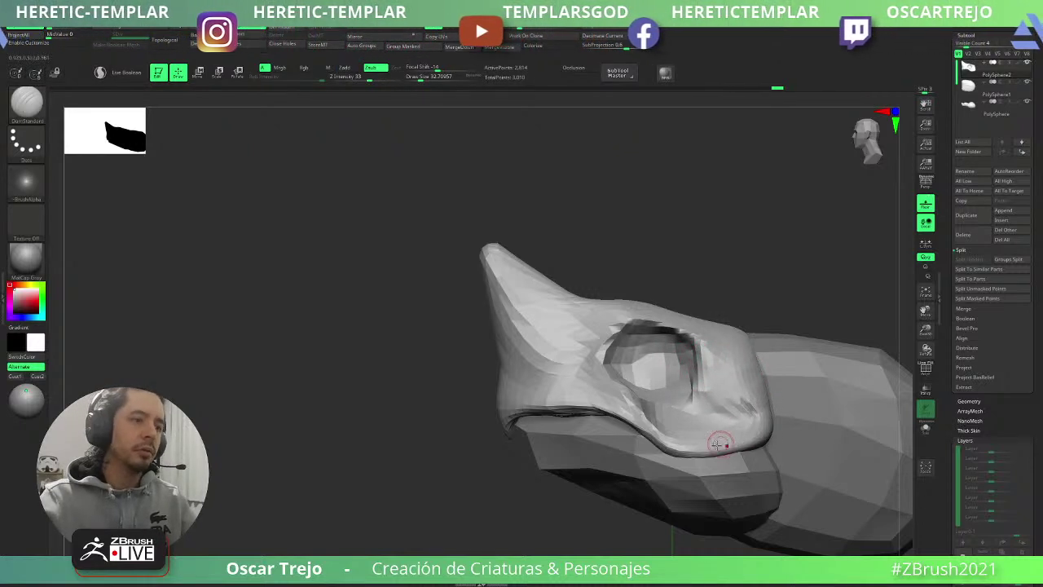
- Build up the cheek's lower edge below the eye with the ClayBuildup brush
{"action": "key", "text": "b"}
{"action": "key", "text": "c"}
{"action": "key", "text": "b"}
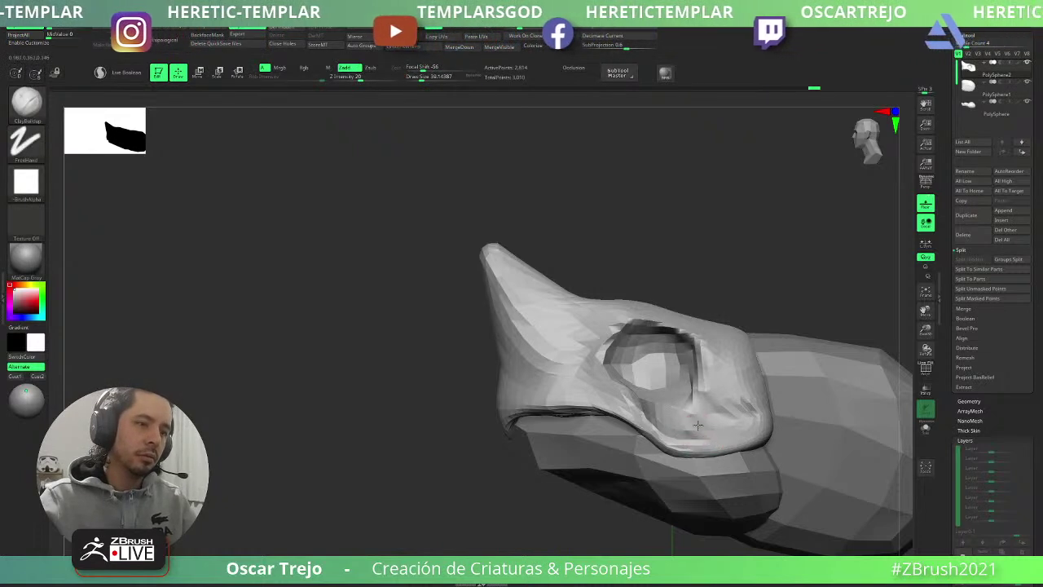
{"action": "left_click_drag", "start_coordinate": [754, 429], "coordinate": [679, 428]}
{"action": "key", "text": "s"}
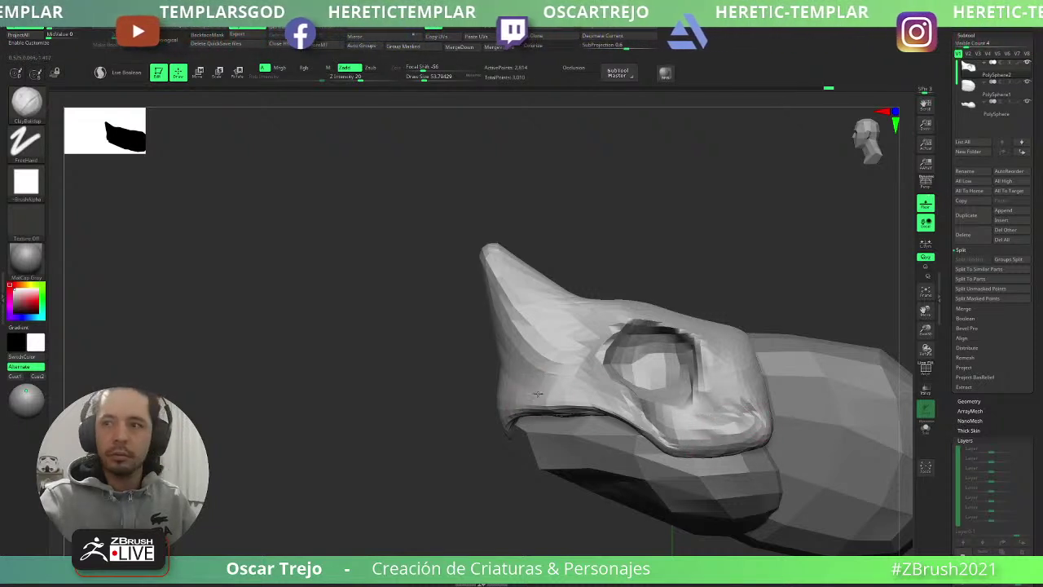
- Reshape the eye socket's rim with the Move brush at draw size about 71 and raise the brow ridge at about 108
{"action": "key", "text": "b"}
{"action": "key", "text": "m"}
{"action": "key", "text": "v"}
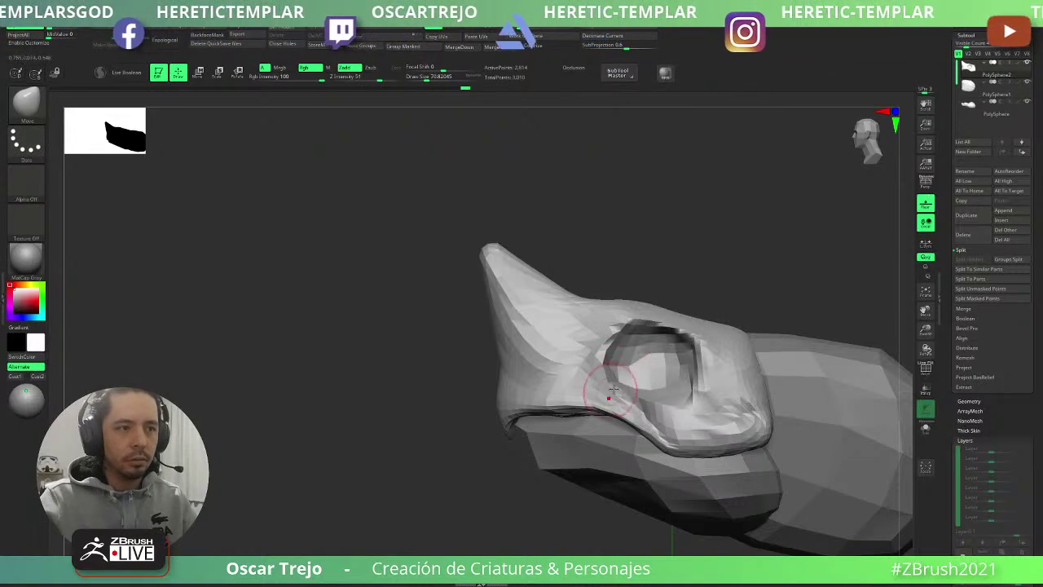
{"action": "left_click_drag", "start_coordinate": [610, 393], "coordinate": [597, 368]}
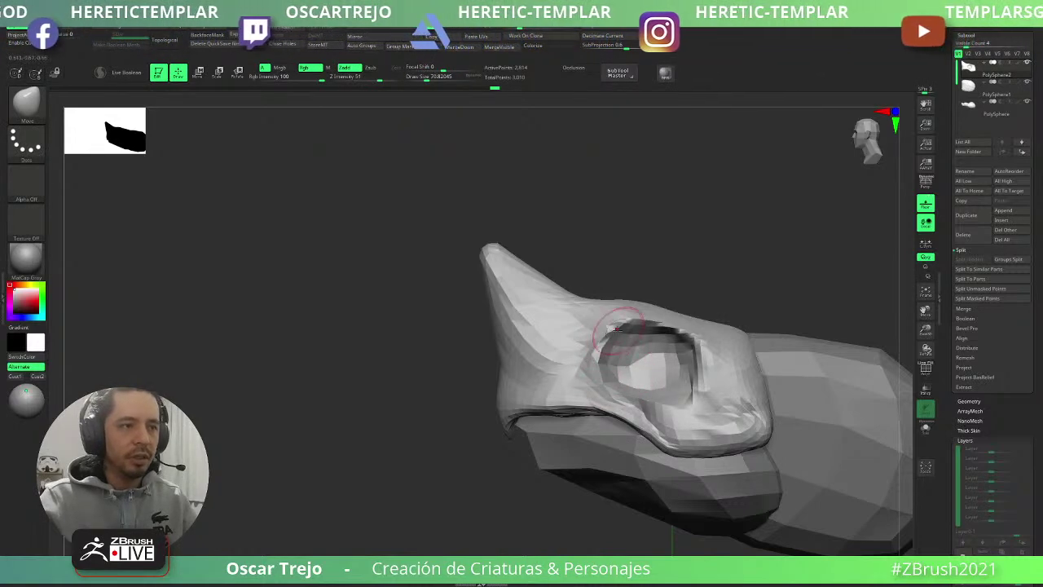
{"action": "mouse_move", "coordinate": [617, 335]}
{"action": "left_mouse_down"}
{"action": "mouse_move", "coordinate": [611, 327]}
{"action": "mouse_move", "coordinate": [670, 331]}
{"action": "mouse_move", "coordinate": [692, 340]}
{"action": "mouse_move", "coordinate": [697, 361]}
{"action": "left_mouse_up"}
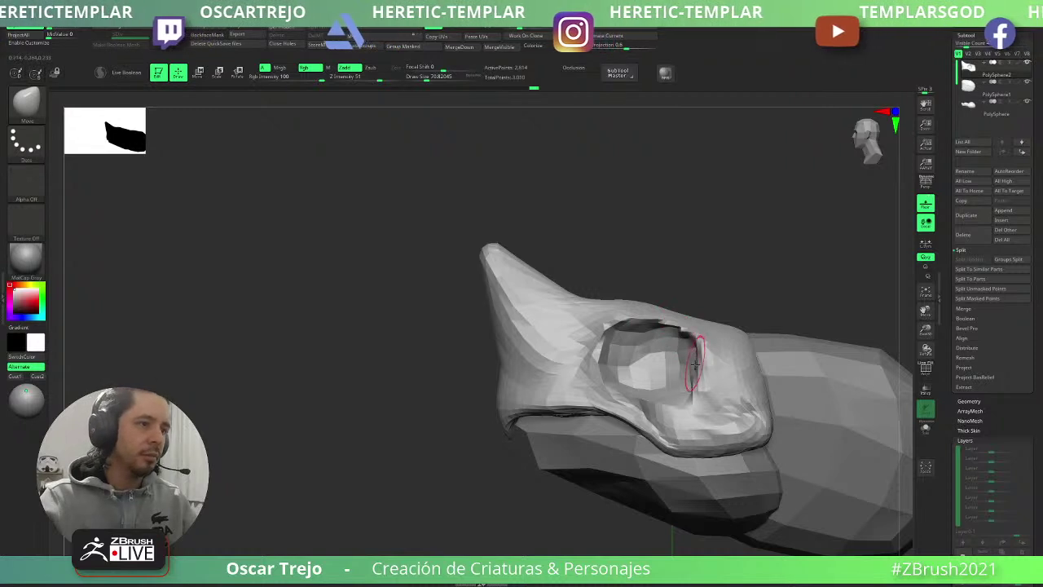
{"action": "key", "text": "s"}
{"action": "left_click_drag", "start_coordinate": [623, 304], "coordinate": [636, 304]}
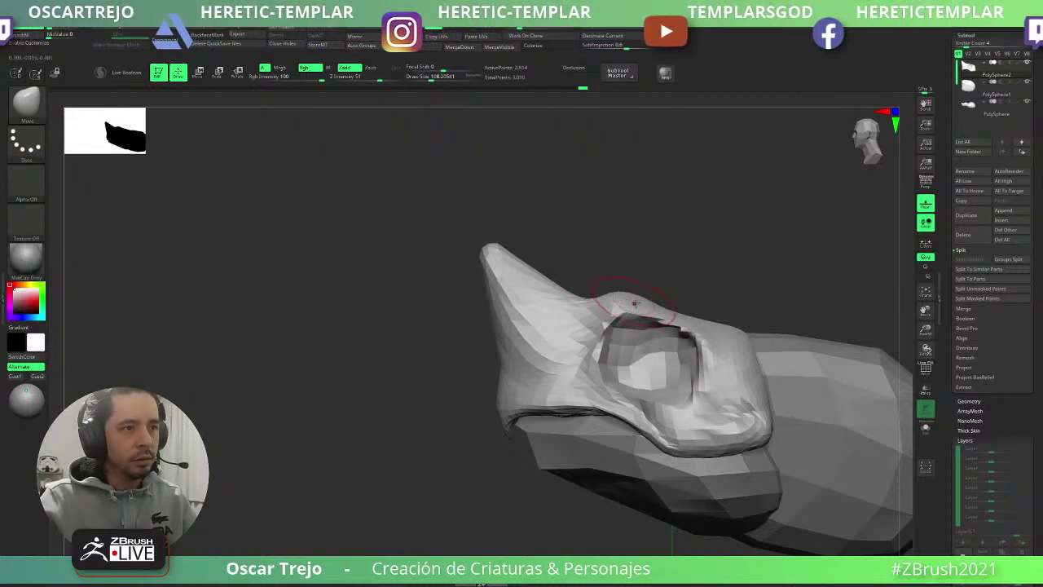
- Pull a small spike up from the brow in front of the eye socket with the Move brush at draw size about 71
{"action": "key", "text": "ctrl"}
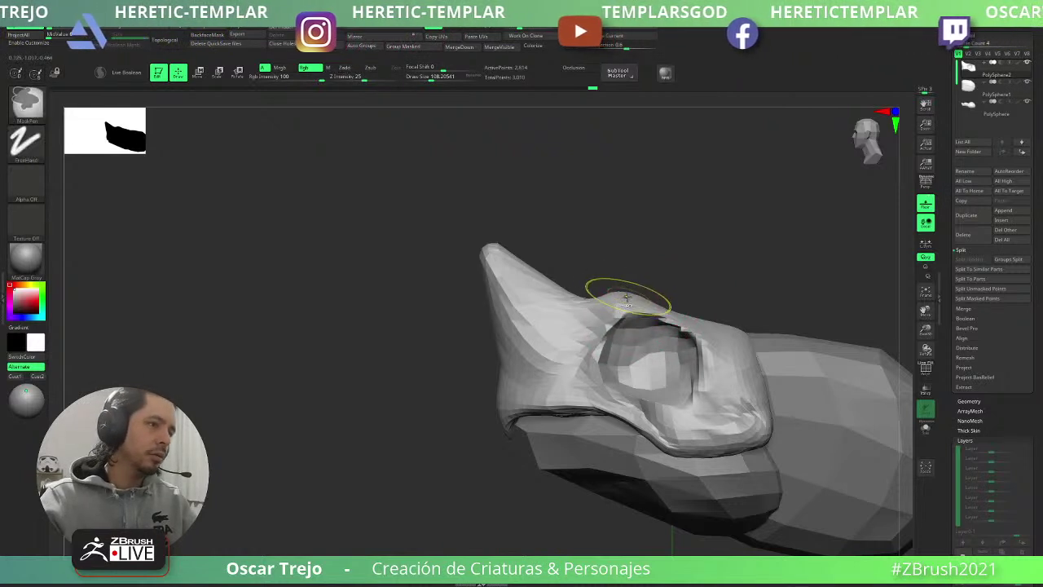
{"action": "right_click_drag", "start_coordinate": [624, 299], "coordinate": [626, 285]}
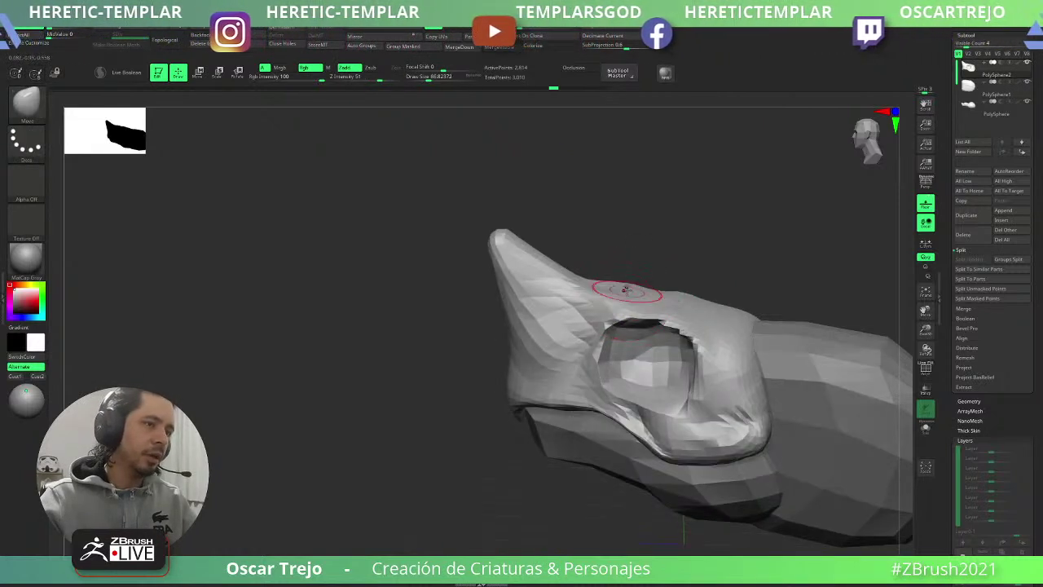
{"action": "left_click_drag", "start_coordinate": [619, 287], "coordinate": [589, 287]}
{"action": "right_click_drag", "start_coordinate": [608, 277], "coordinate": [645, 309], "text": "shift"}
{"action": "mouse_move", "coordinate": [533, 269]}
{"action": "left_mouse_down"}
{"action": "mouse_move", "coordinate": [526, 258]}
{"action": "mouse_move", "coordinate": [533, 269]}
{"action": "left_mouse_up"}
{"action": "right_click_drag", "start_coordinate": [734, 269], "coordinate": [634, 277]}
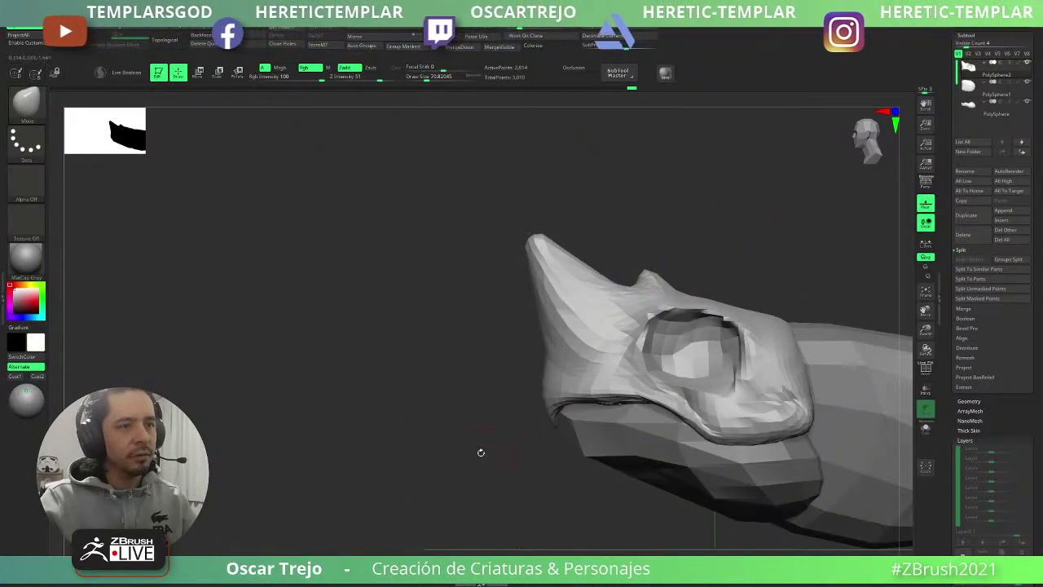
{"action": "right_click_drag", "start_coordinate": [480, 451], "coordinate": [380, 468], "text": "alt"}
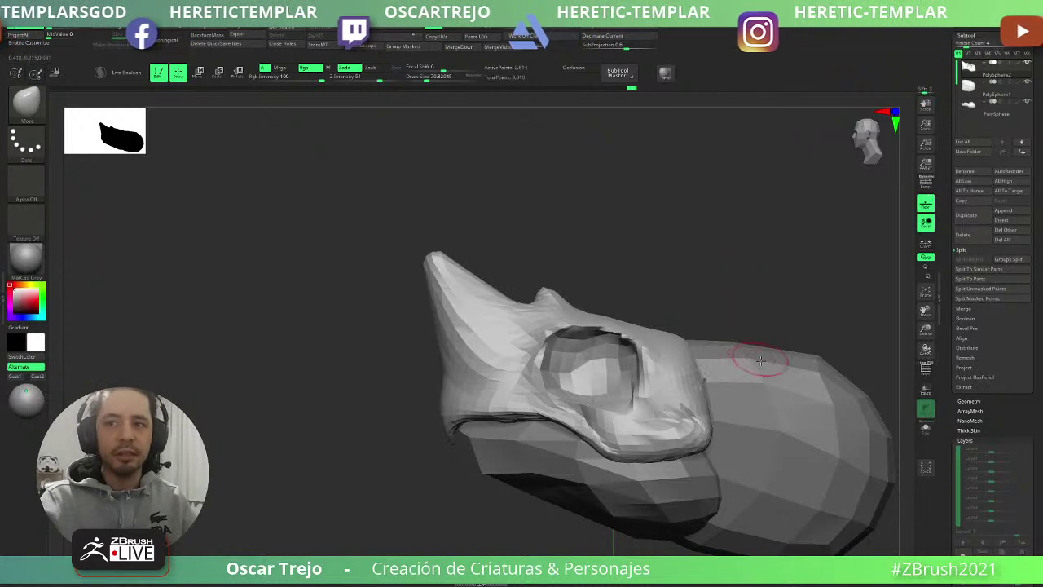
- Remesh the head at a higher density with the Remesh By Dynamesh deformer, accept the result and return to the Move brush
{"action": "key", "text": "w"}
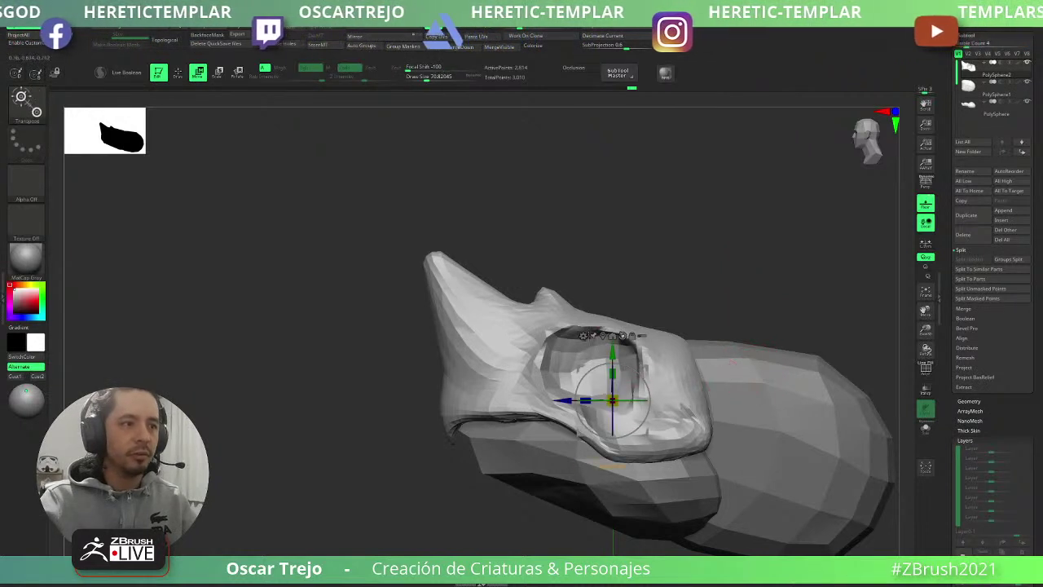
{"action": "left_click", "coordinate": [583, 335]}
{"action": "left_click", "coordinate": [679, 393]}
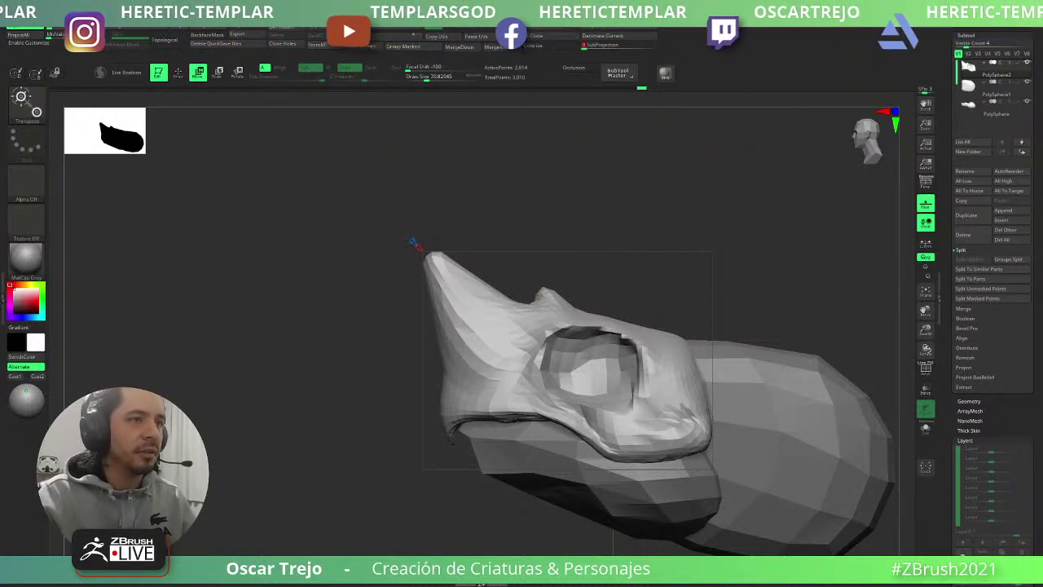
{"action": "left_click_drag", "start_coordinate": [615, 204], "coordinate": [708, 240]}
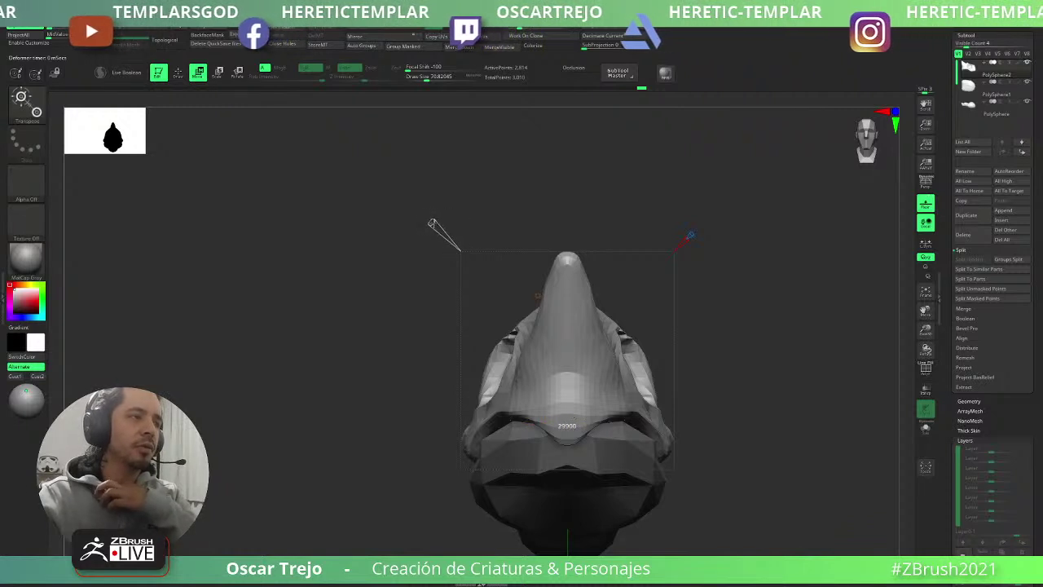
{"action": "left_click_drag", "start_coordinate": [670, 253], "coordinate": [501, 236]}
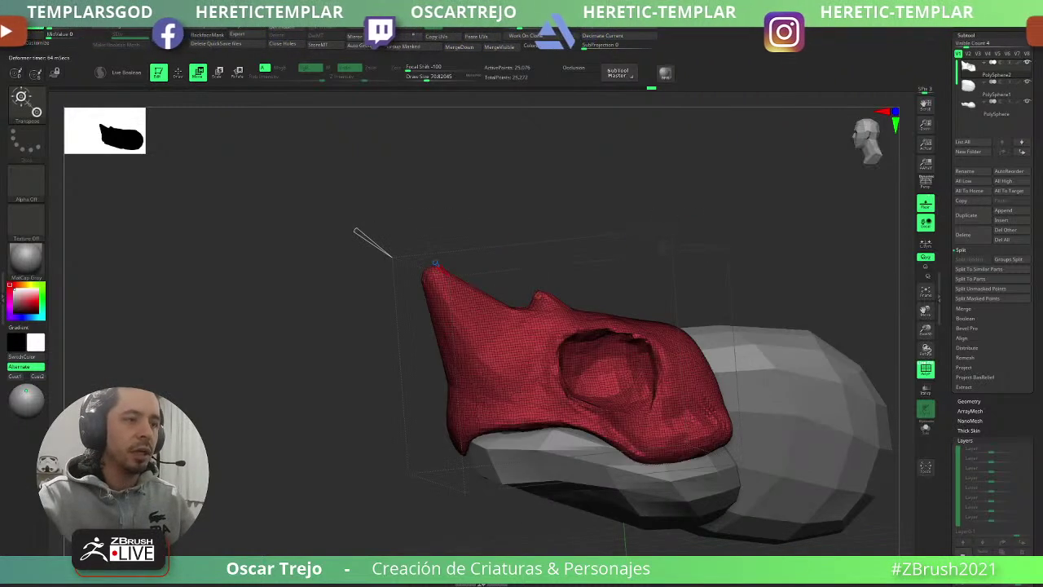
{"action": "left_click_drag", "start_coordinate": [392, 237], "coordinate": [378, 231]}
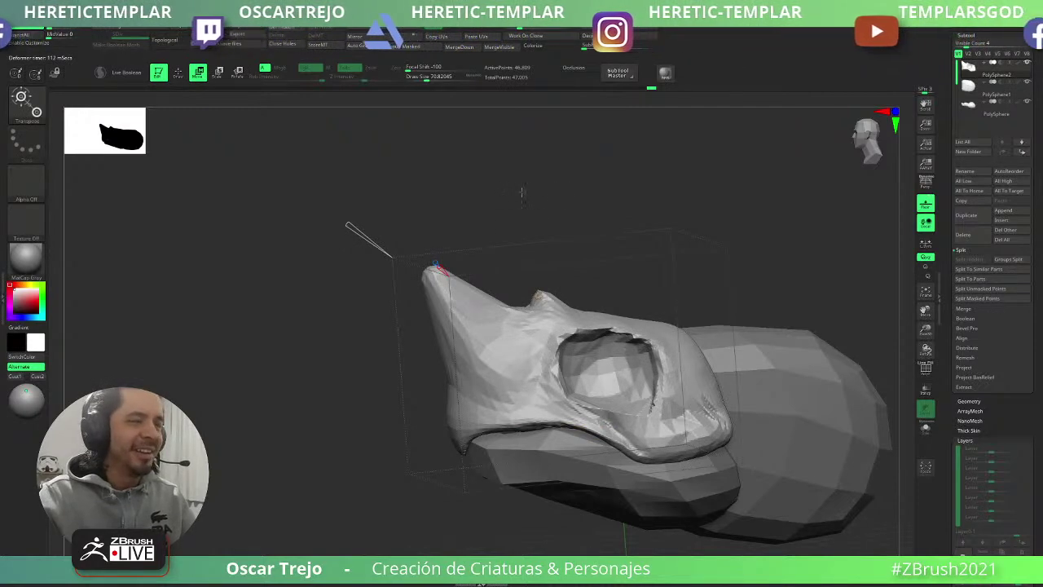
{"action": "left_click_drag", "start_coordinate": [505, 193], "coordinate": [562, 261]}
{"action": "key", "text": "b"}
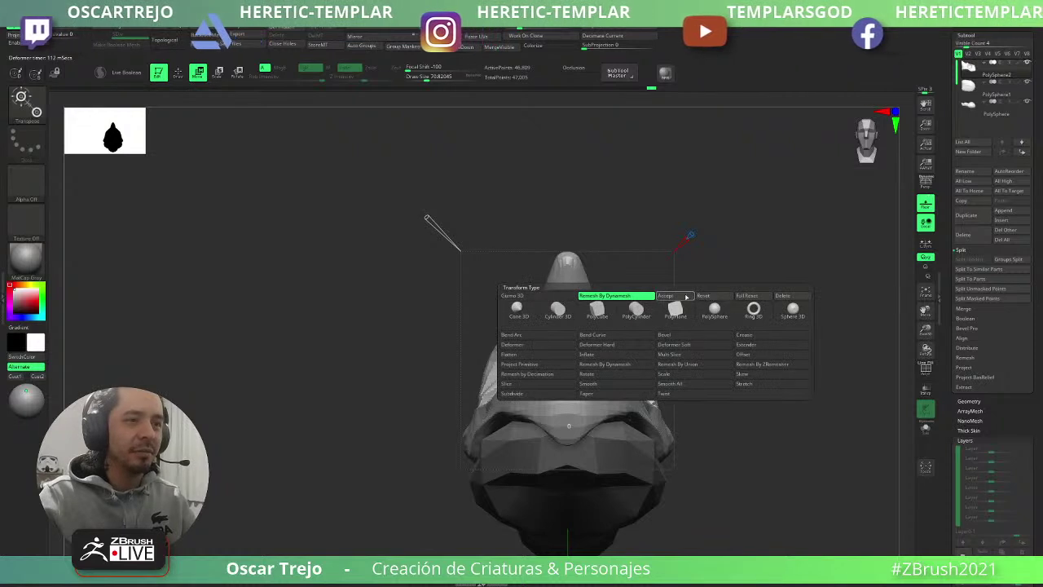
{"action": "key", "text": "m"}
{"action": "key", "text": "v"}
- Save the head tool to disk as babyDragon_v001
{"action": "left_click_drag", "start_coordinate": [949, 37], "coordinate": [945, 189]}
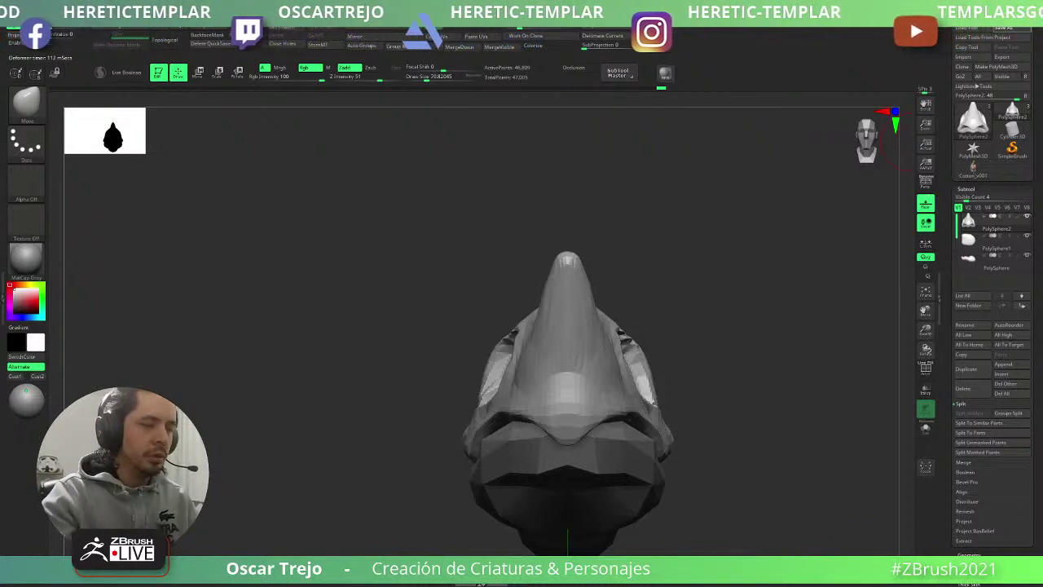
{"action": "left_click_drag", "start_coordinate": [683, 213], "coordinate": [650, 214]}
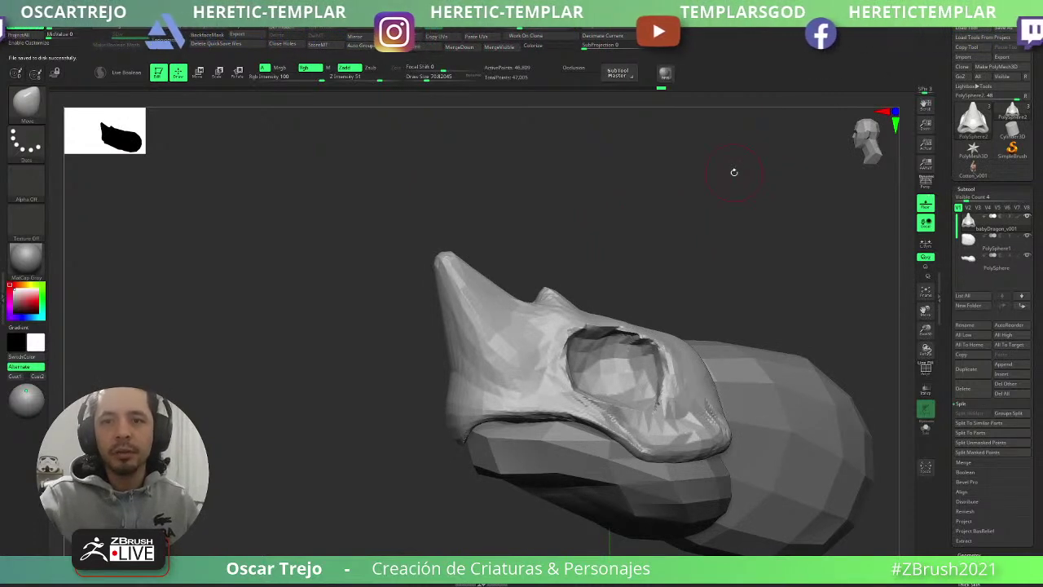
{"action": "left_click_drag", "start_coordinate": [410, 295], "coordinate": [540, 328]}
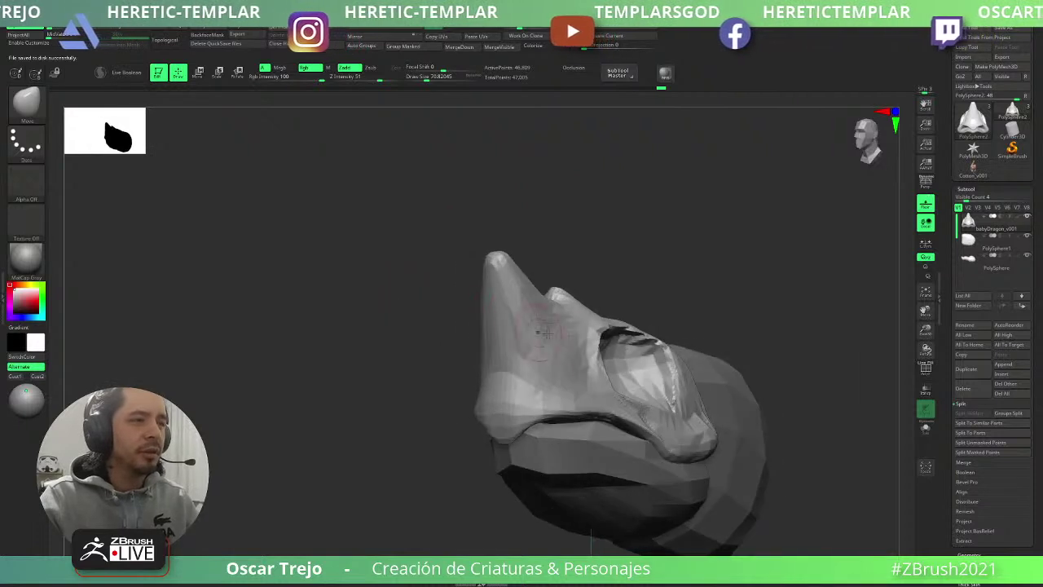
{"action": "key", "text": "b"}
{"action": "key", "text": "d"}
{"action": "key", "text": "s"}
{"action": "key", "text": "s"}
{"action": "left_click_drag", "start_coordinate": [529, 370], "coordinate": [524, 370]}
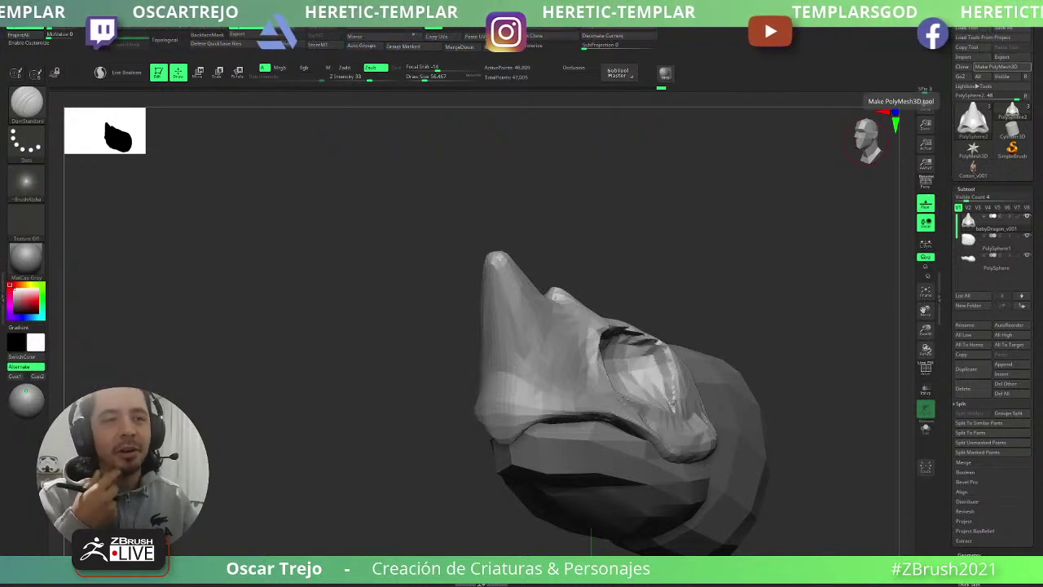
- Adjust the eye socket's upper rim in side view with the Move brush at draw size about 109
{"action": "left_click_drag", "start_coordinate": [683, 233], "coordinate": [662, 237]}
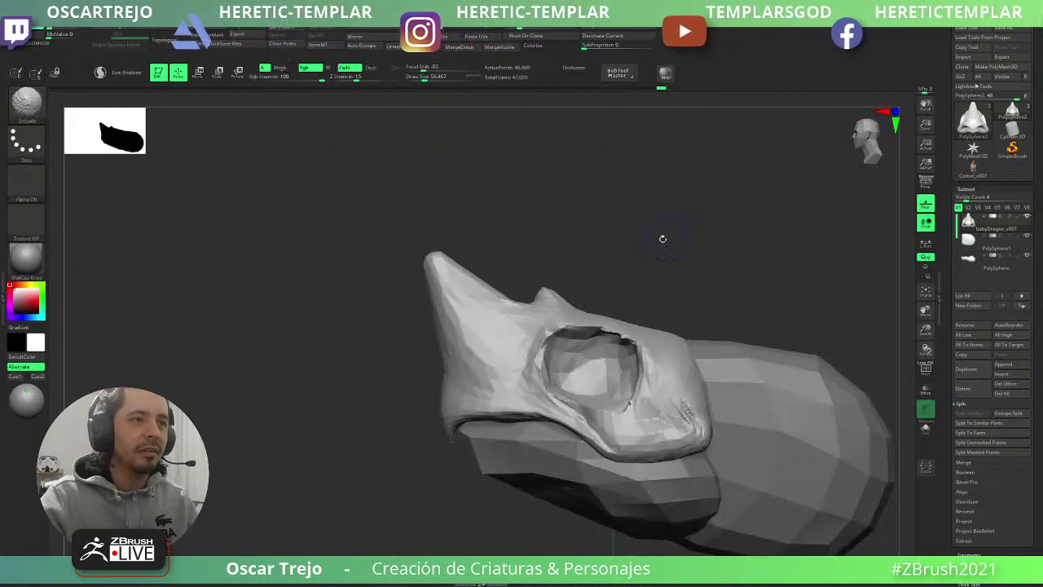
{"action": "key", "text": "b"}
{"action": "key", "text": "m"}
{"action": "key", "text": "v"}
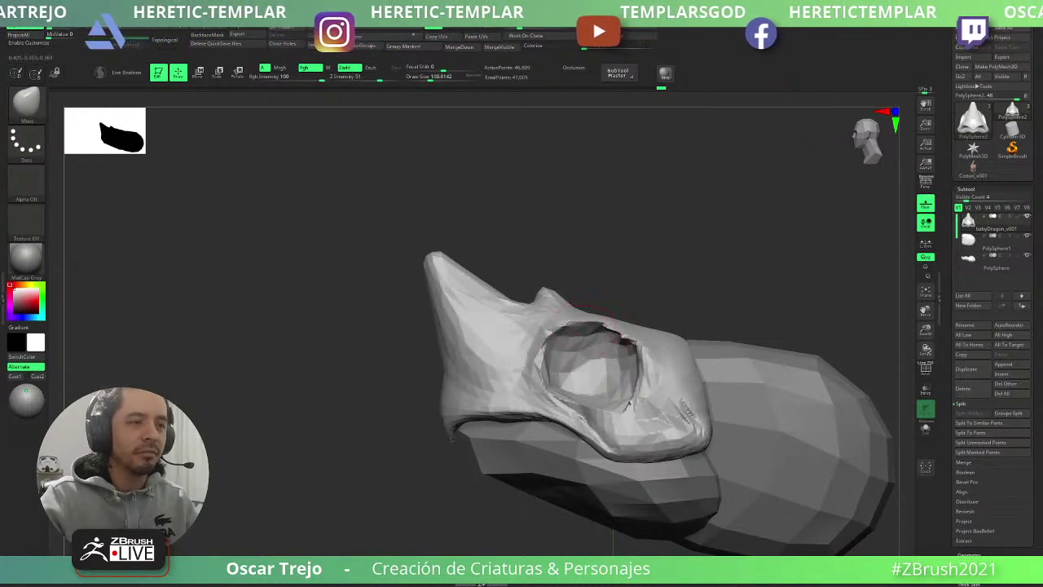
{"action": "key", "text": "b"}
{"action": "key", "text": "c"}
{"action": "key", "text": "b"}
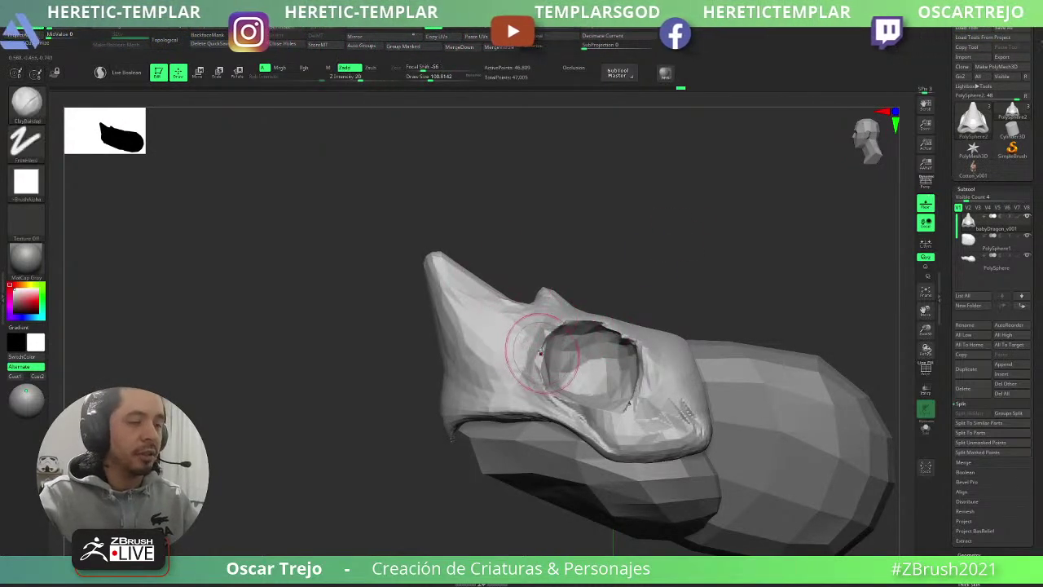
{"action": "left_click_drag", "start_coordinate": [377, 386], "coordinate": [477, 356]}
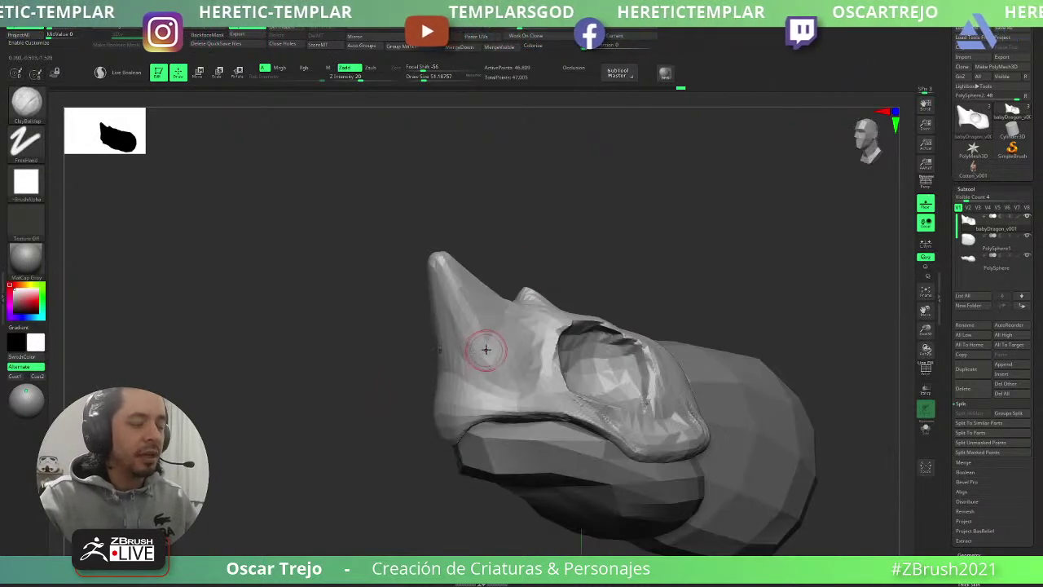
{"action": "key", "text": "b"}
{"action": "key", "text": "d"}
{"action": "key", "text": "s"}
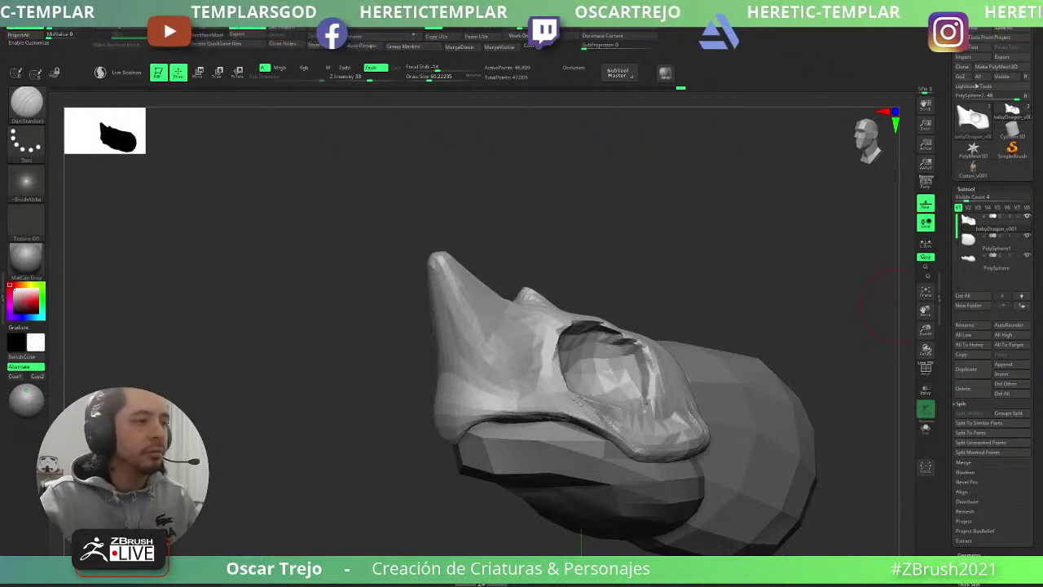
{"action": "left_click_drag", "start_coordinate": [363, 373], "coordinate": [437, 387], "text": "shift"}
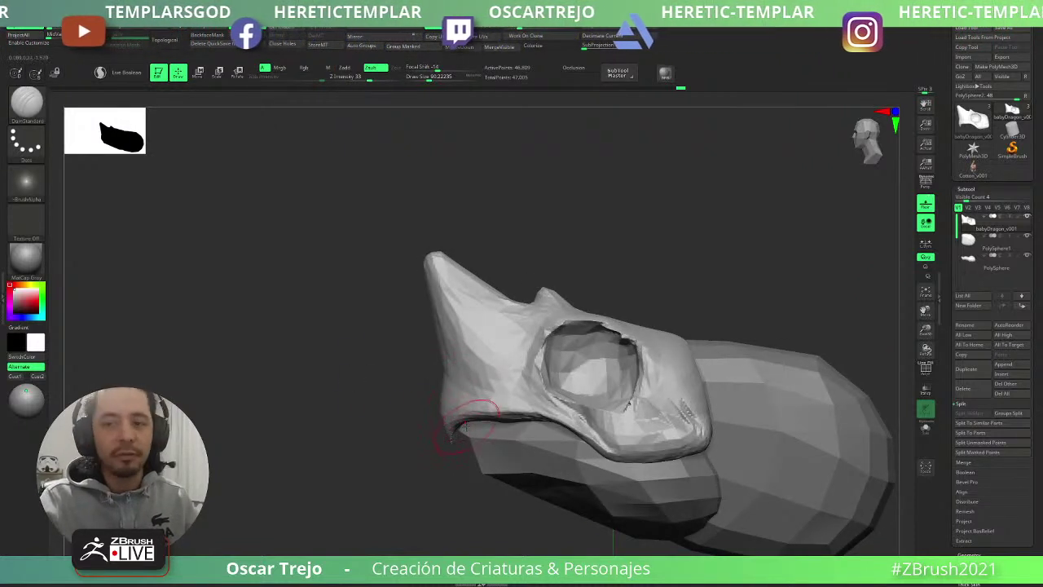
- Pull the lower front of the snout forward with the Move brush at draw size about 192
{"action": "key", "text": "b"}
{"action": "key", "text": "m"}
{"action": "key", "text": "v"}
{"action": "key", "text": "s"}
{"action": "left_click_drag", "start_coordinate": [454, 429], "coordinate": [476, 430]}
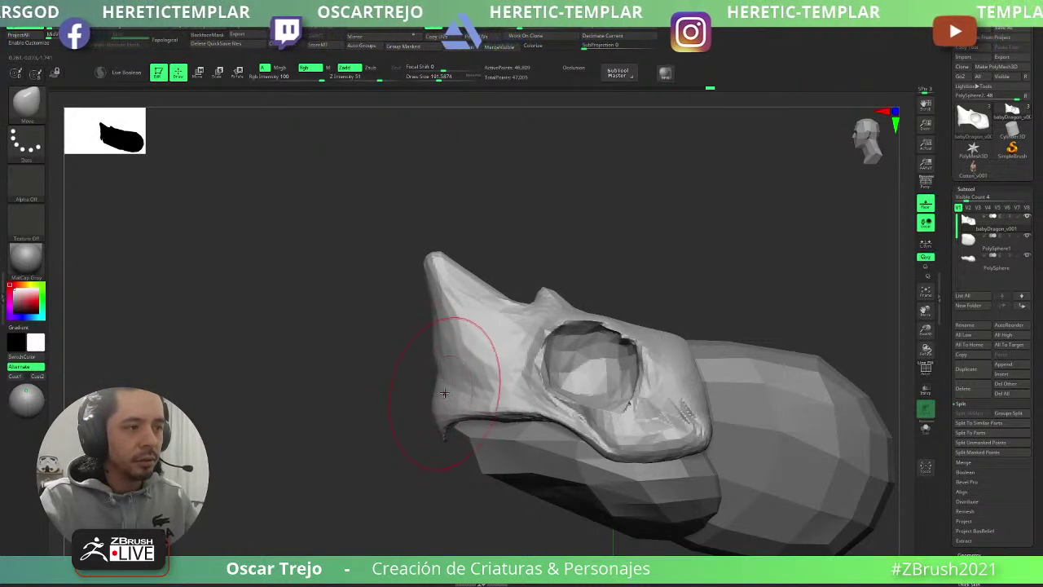
- Carve creases at the snout horn's base and from the eye socket's lower front rim towards the cheek's edge with DamStandard at draw size about 33
{"action": "key", "text": "b"}
{"action": "key", "text": "d"}
{"action": "key", "text": "s"}
{"action": "key", "text": "s"}
{"action": "left_click_drag", "start_coordinate": [558, 383], "coordinate": [540, 380]}
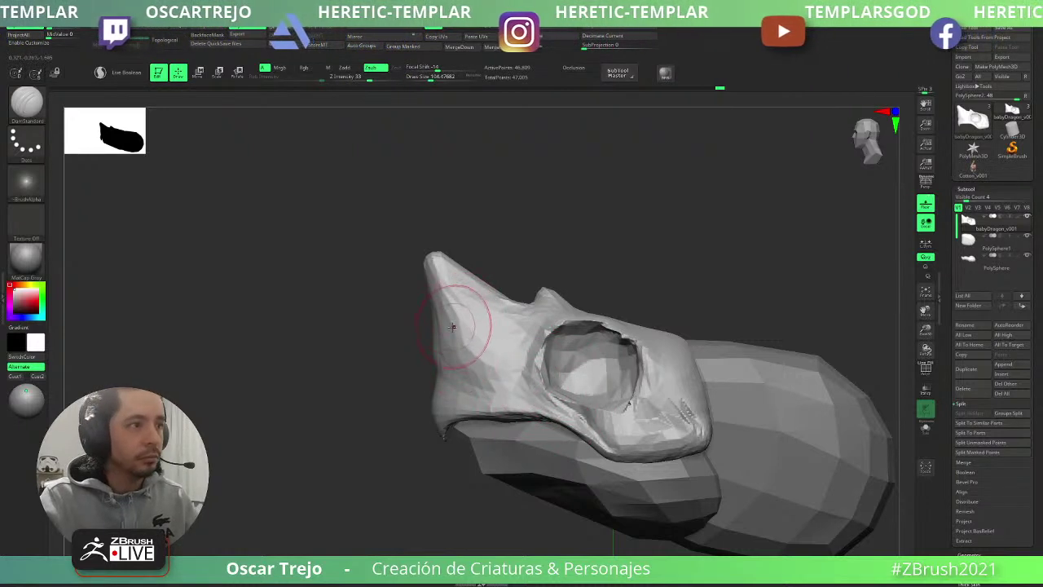
{"action": "key", "text": "s"}
{"action": "left_click_drag", "start_coordinate": [445, 338], "coordinate": [466, 328]}
{"action": "key", "text": "s"}
{"action": "left_click_drag", "start_coordinate": [466, 329], "coordinate": [496, 337]}
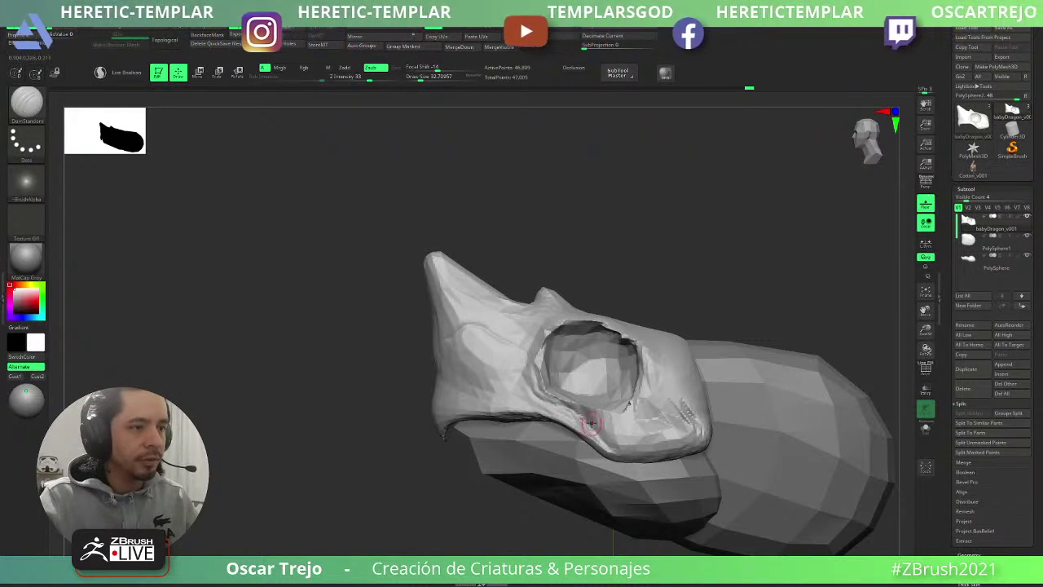
{"action": "left_click_drag", "start_coordinate": [586, 421], "coordinate": [622, 460]}
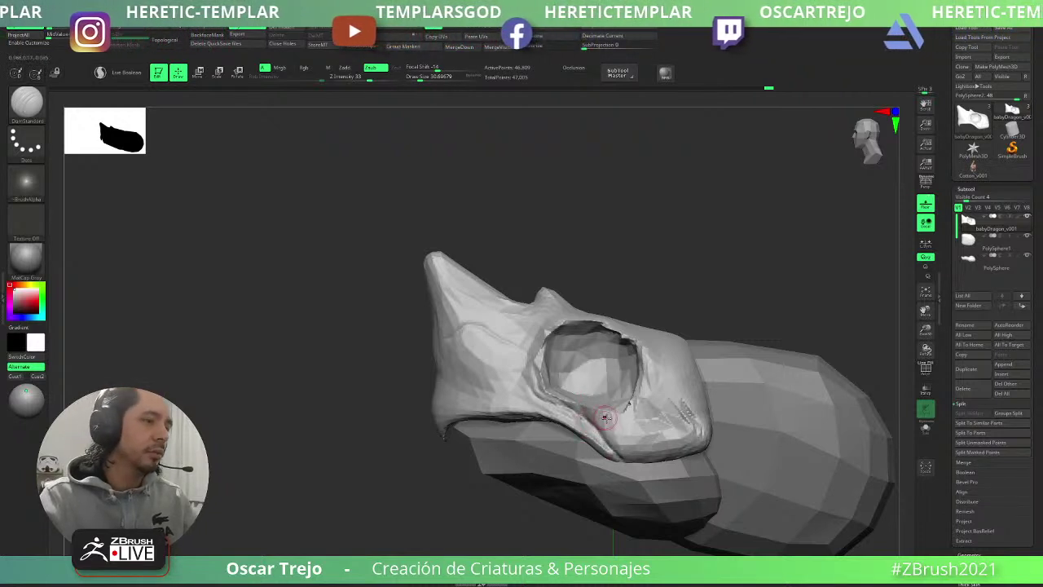
- Build up the area between the eye socket and the cheek's lower edge with the ClayBuildup brush
{"action": "key", "text": "b"}
{"action": "key", "text": "c"}
{"action": "key", "text": "b"}
{"action": "left_click_drag", "start_coordinate": [612, 421], "coordinate": [639, 432]}
{"action": "key", "text": "s"}
{"action": "key", "text": "bracketleft"}
{"action": "key", "text": "bracketleft"}
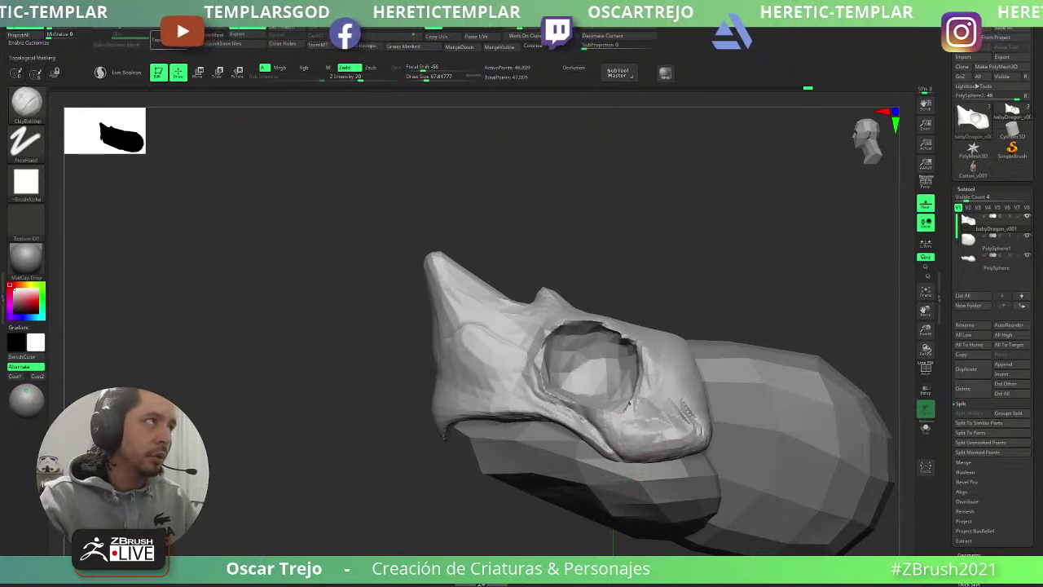
- Turn on BackfaceMask and thicken the cheek's lower part with ClayBuildup at draw size about 59
{"action": "left_click", "coordinate": [198, 43]}
{"action": "left_click", "coordinate": [167, 59]}
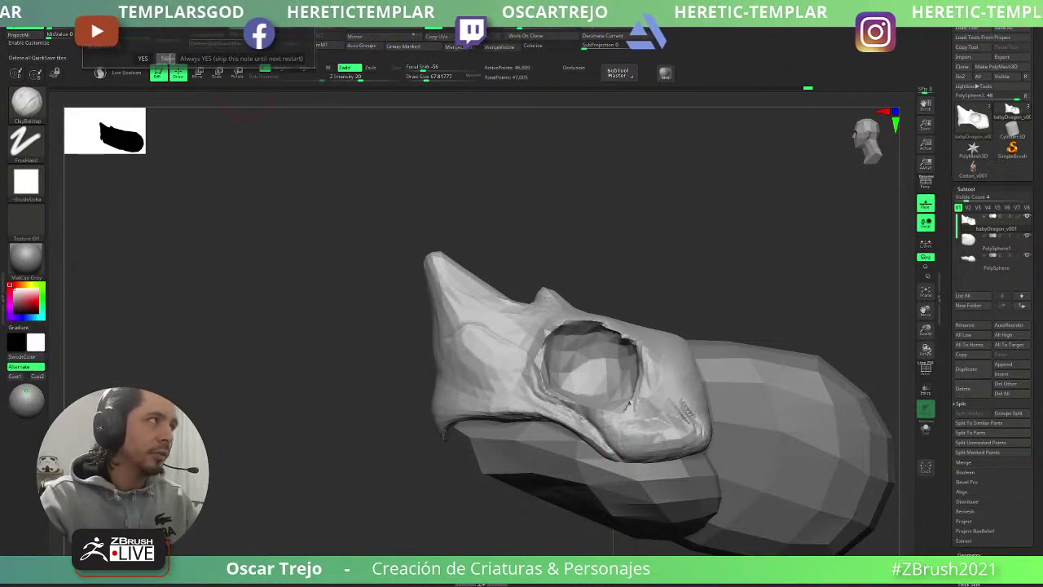
{"action": "mouse_move", "coordinate": [634, 421]}
{"action": "left_mouse_down"}
{"action": "mouse_move", "coordinate": [621, 437]}
{"action": "mouse_move", "coordinate": [630, 447]}
{"action": "left_mouse_up"}
{"action": "key", "text": "s"}
{"action": "left_click_drag", "start_coordinate": [644, 445], "coordinate": [640, 445]}
{"action": "key", "text": "bracketright"}
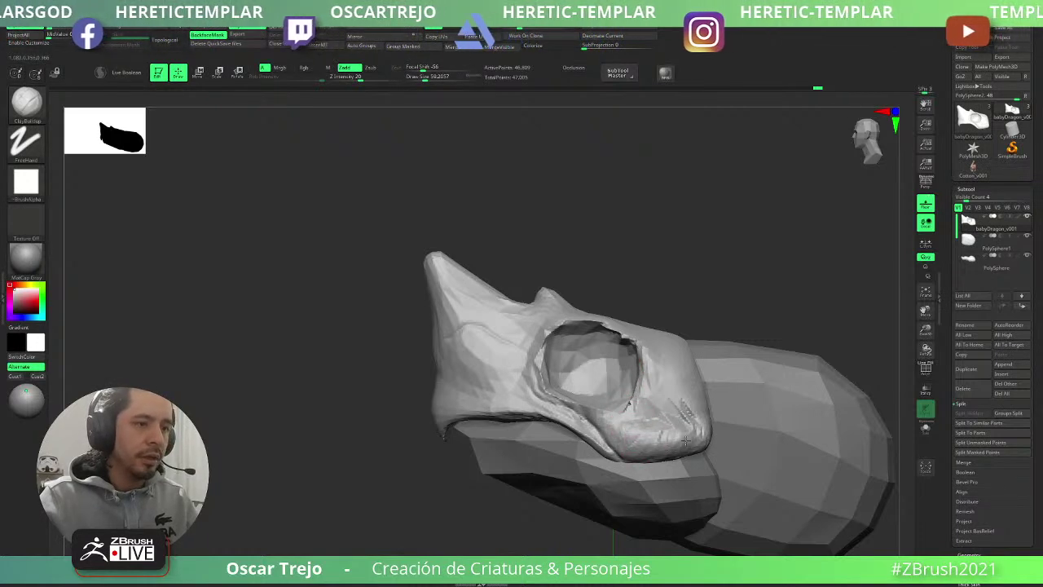
- Build up a raised rim around the eye socket's upper, rear and lower edges with ClayBuildup at draw size about 31 to 33
{"action": "key", "text": "bracketleft"}
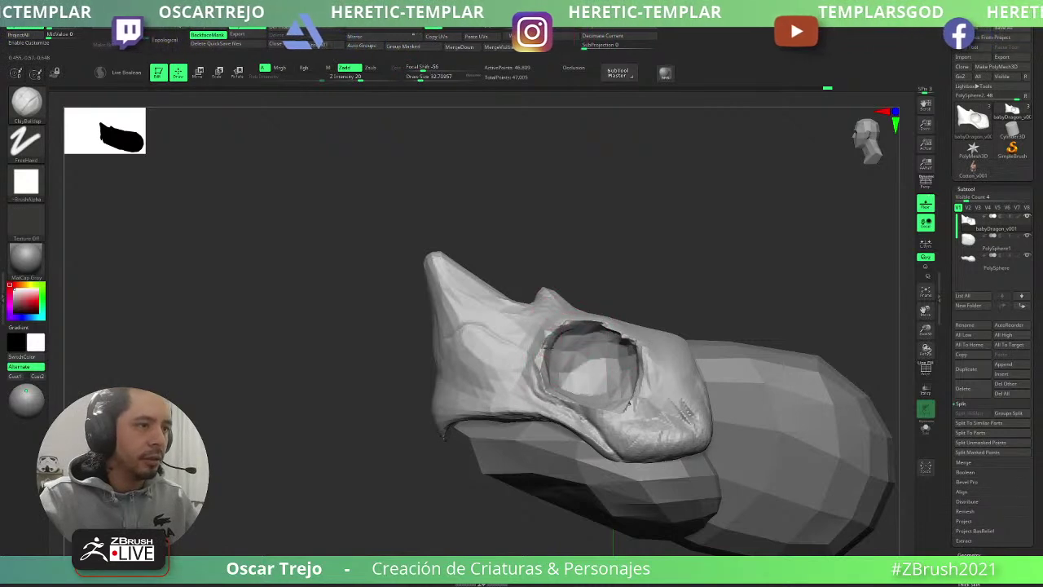
{"action": "key", "text": "bracketleft"}
{"action": "mouse_move", "coordinate": [575, 329]}
{"action": "left_mouse_down"}
{"action": "mouse_move", "coordinate": [629, 348]}
{"action": "mouse_move", "coordinate": [613, 345]}
{"action": "left_mouse_up"}
{"action": "key", "text": "s"}
{"action": "key", "text": "bracketright"}
{"action": "key", "text": "bracketright"}
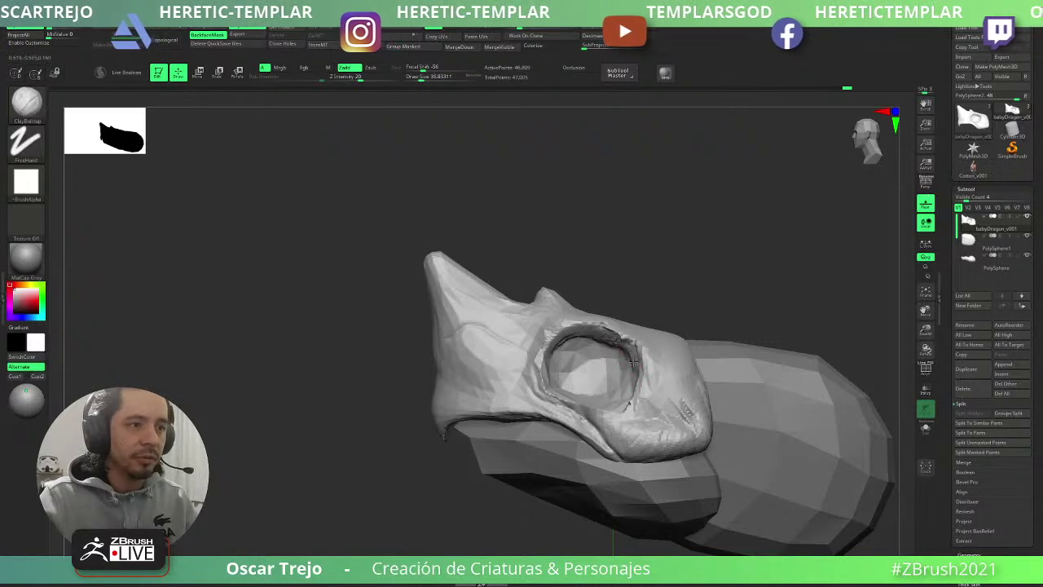
{"action": "mouse_move", "coordinate": [623, 398]}
{"action": "left_mouse_down"}
{"action": "mouse_move", "coordinate": [630, 387]}
{"action": "mouse_move", "coordinate": [618, 407]}
{"action": "left_mouse_up"}
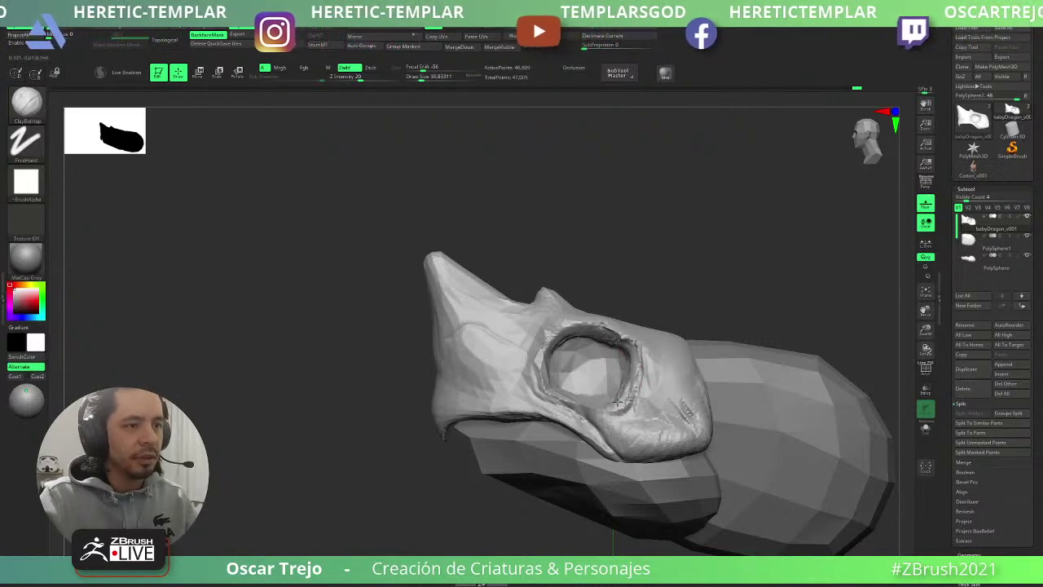
{"action": "left_click_drag", "start_coordinate": [722, 286], "coordinate": [648, 340]}
{"action": "mouse_move", "coordinate": [599, 363]}
{"action": "left_mouse_down"}
{"action": "mouse_move", "coordinate": [609, 398]}
{"action": "mouse_move", "coordinate": [599, 379]}
{"action": "mouse_move", "coordinate": [619, 374]}
{"action": "mouse_move", "coordinate": [609, 381]}
{"action": "left_mouse_up"}
- Refine the eye socket's rim with the Move brush at draw size about 46
{"action": "key", "text": "b"}
{"action": "key", "text": "m"}
{"action": "key", "text": "v"}
{"action": "key", "text": "s"}
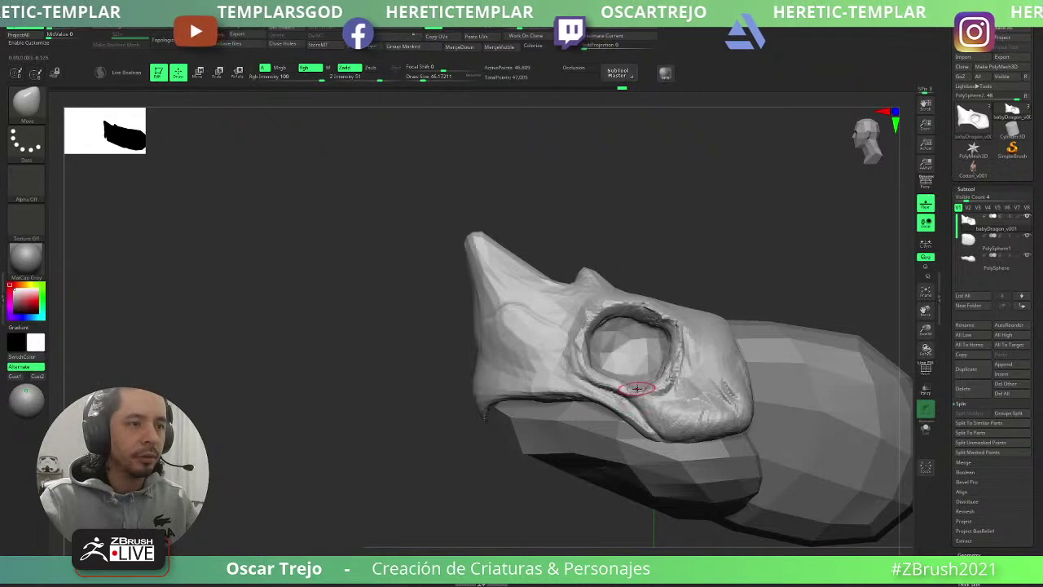
{"action": "mouse_move", "coordinate": [677, 293]}
{"action": "left_mouse_down", "text": "alt"}
{"action": "mouse_move", "coordinate": [654, 247]}
{"action": "mouse_move", "coordinate": [698, 261]}
{"action": "mouse_move", "coordinate": [675, 312]}
{"action": "left_mouse_up", "text": "alt"}
{"action": "left_click_drag", "start_coordinate": [685, 272], "coordinate": [723, 315], "text": "alt"}
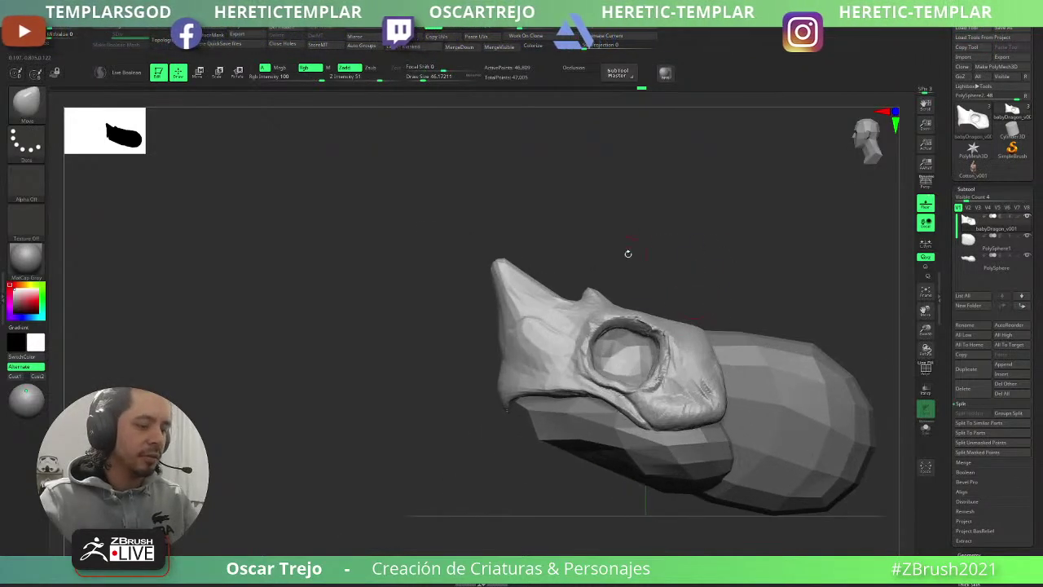
- Insert a sphere from the IMM Primitives brush into the eye socket as the eyeball
{"action": "key", "text": "b"}
{"action": "key", "text": "i"}
{"action": "key", "text": "p"}
{"action": "left_click", "coordinate": [316, 99]}
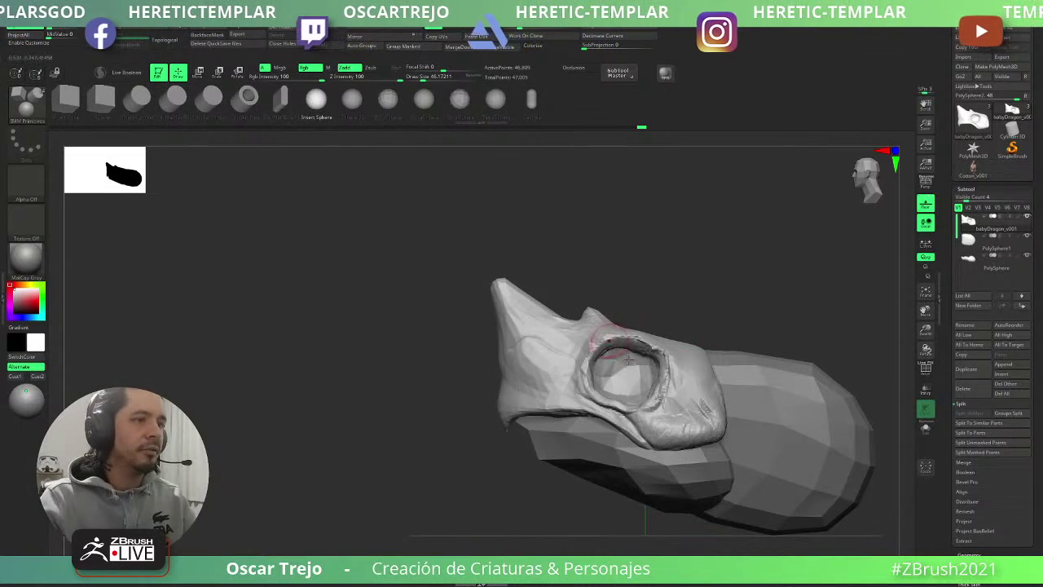
{"action": "left_click_drag", "start_coordinate": [622, 365], "coordinate": [636, 403]}
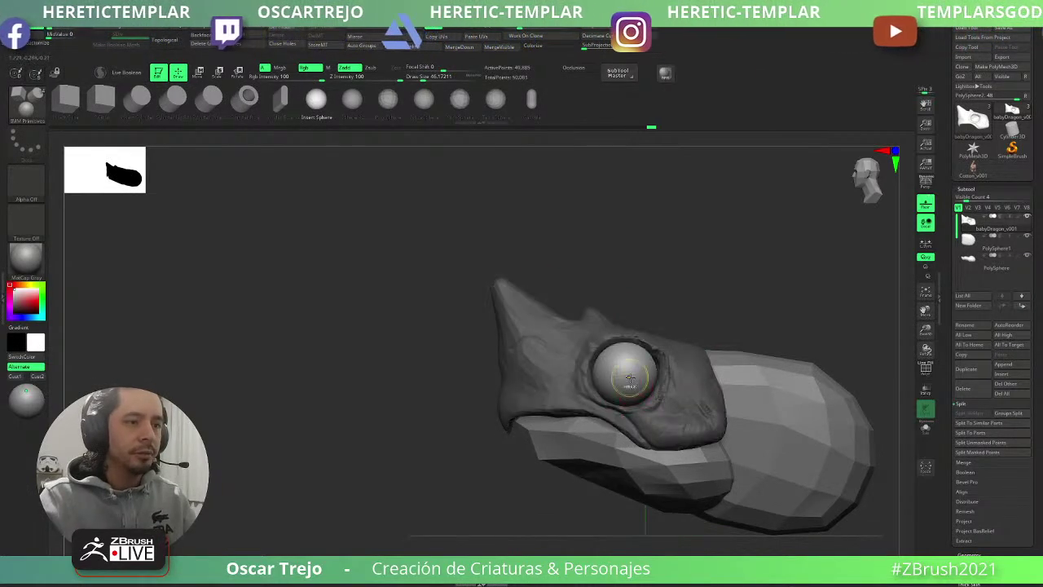
- Isolate the inserted eyeball spheres by hiding them and split them from the head into their own subtool
{"action": "left_click", "coordinate": [626, 360], "text": "ctrl+shift"}
{"action": "left_click_drag", "start_coordinate": [513, 272], "coordinate": [489, 253], "text": "ctrl+shift"}
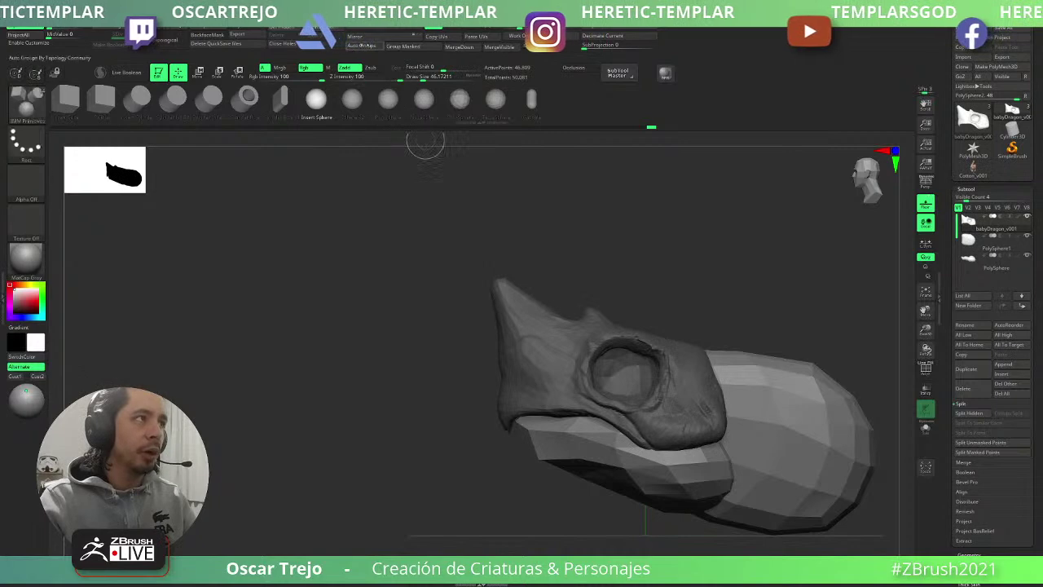
{"action": "key", "text": "ctrl+shift+s"}
{"action": "mouse_move", "coordinate": [451, 291]}
{"action": "left_mouse_down", "text": "shift"}
{"action": "mouse_move", "coordinate": [673, 351]}
{"action": "mouse_move", "coordinate": [645, 378]}
{"action": "left_mouse_up", "text": "shift"}
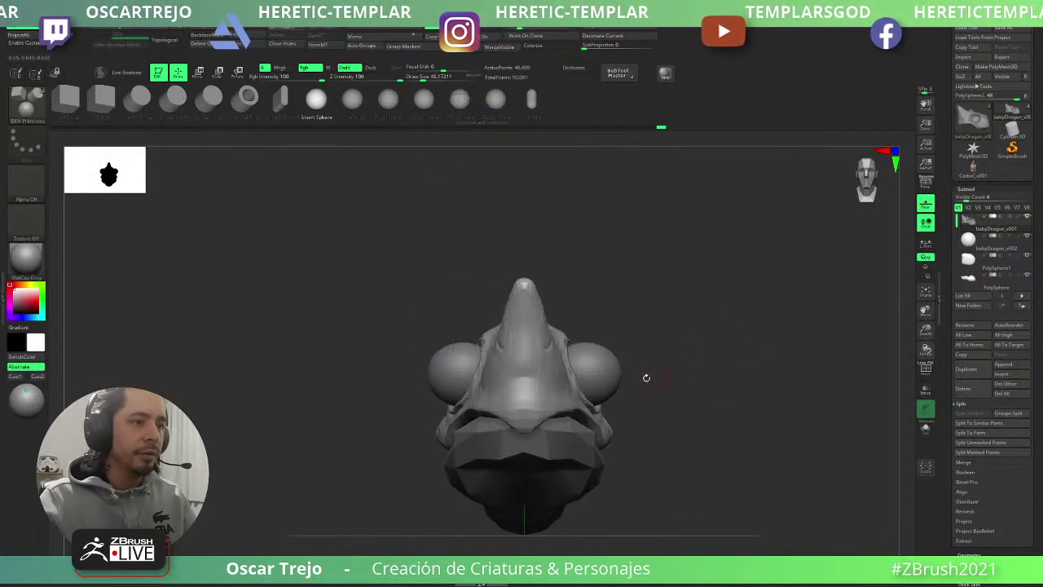
- Select the eyeball subtool, recentre its transform gizmo and move the eyeballs inward to seat them in the sockets
{"action": "key", "text": "w"}
{"action": "key", "text": "b"}
{"action": "key", "text": "m"}
{"action": "key", "text": "v"}
{"action": "left_click", "coordinate": [603, 363], "text": "alt"}
{"action": "key", "text": "w"}
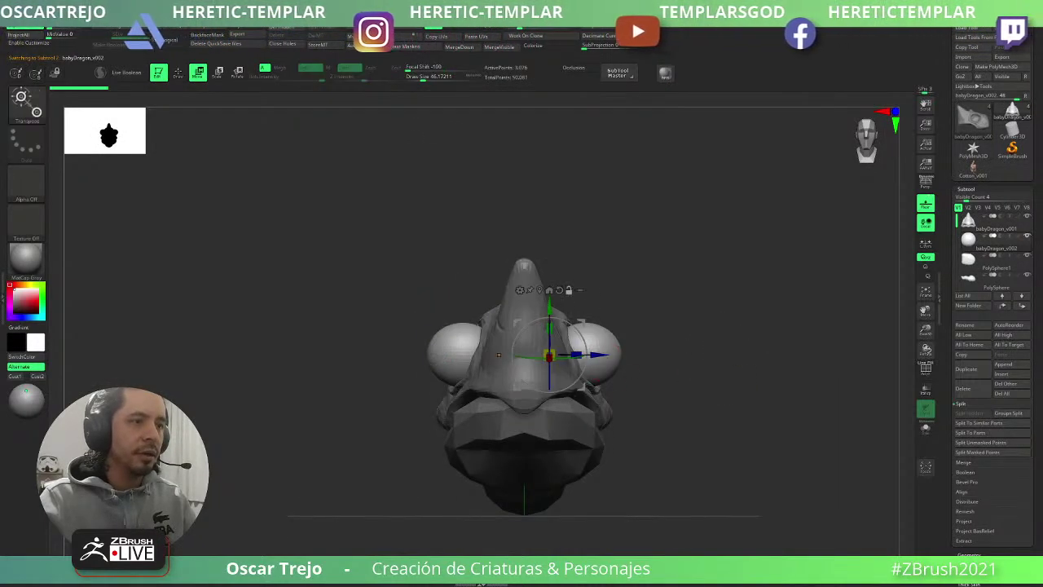
{"action": "left_click", "coordinate": [560, 290]}
{"action": "left_click", "coordinate": [540, 289]}
{"action": "left_click_drag", "start_coordinate": [538, 354], "coordinate": [511, 344]}
{"action": "left_click_drag", "start_coordinate": [737, 285], "coordinate": [563, 342], "text": "shift"}
{"action": "key", "text": "q"}
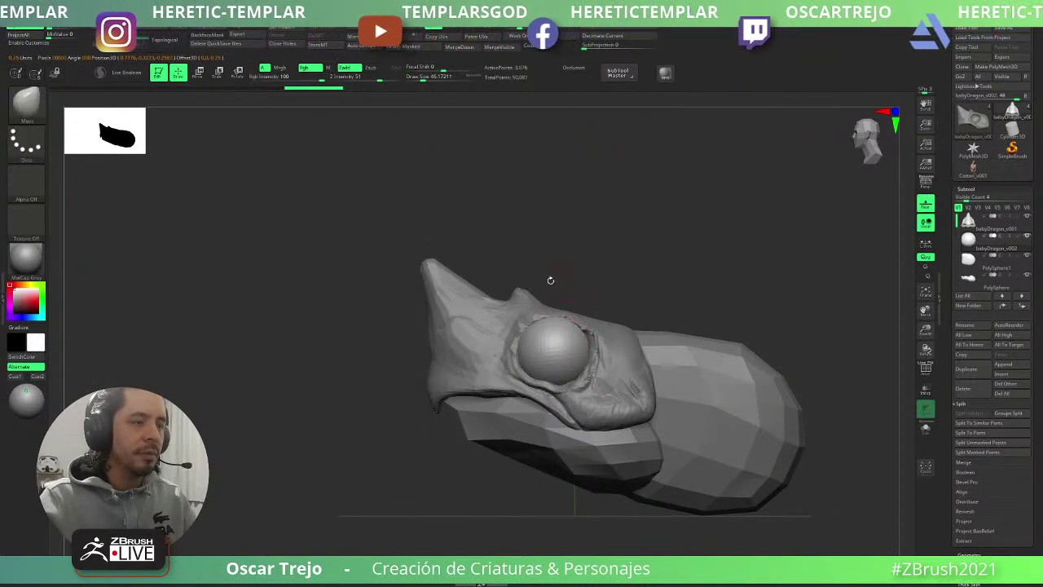
- Fill the eyeball subtool with black and the ToyPlastic material
{"action": "key", "text": "v"}
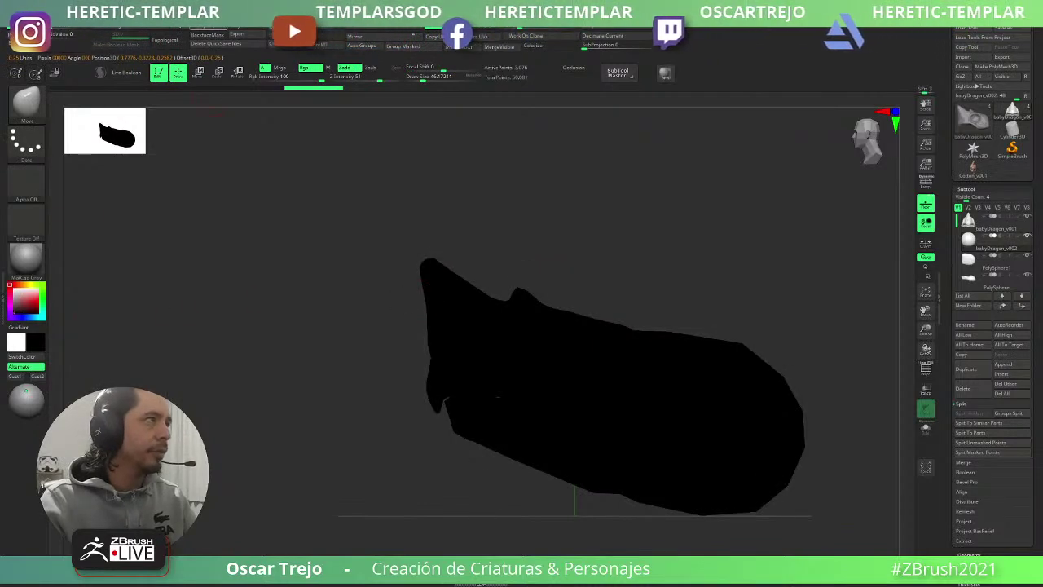
{"action": "key", "text": "v"}
{"action": "key", "text": "v"}
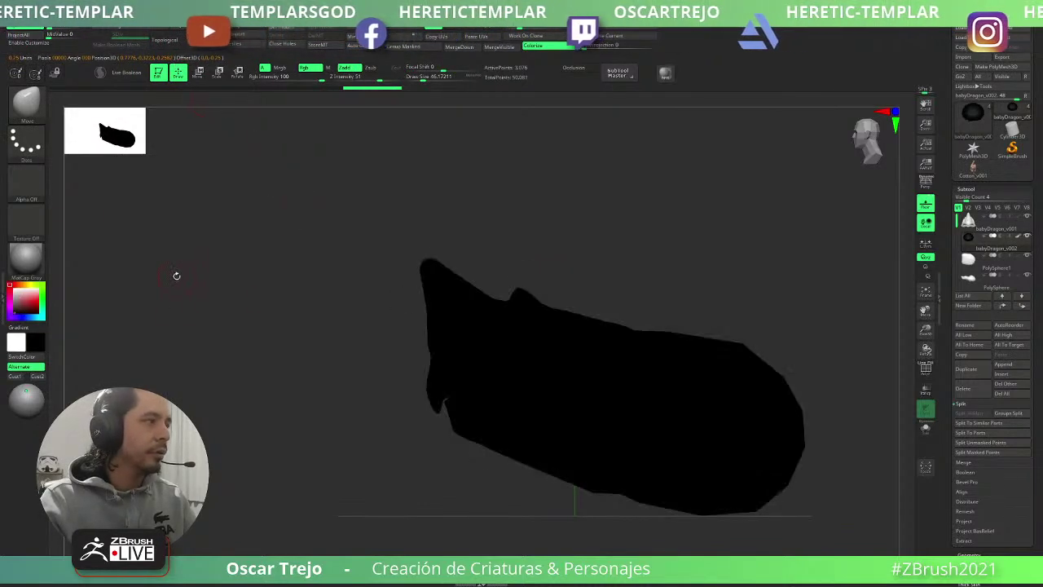
{"action": "left_click", "coordinate": [25, 258]}
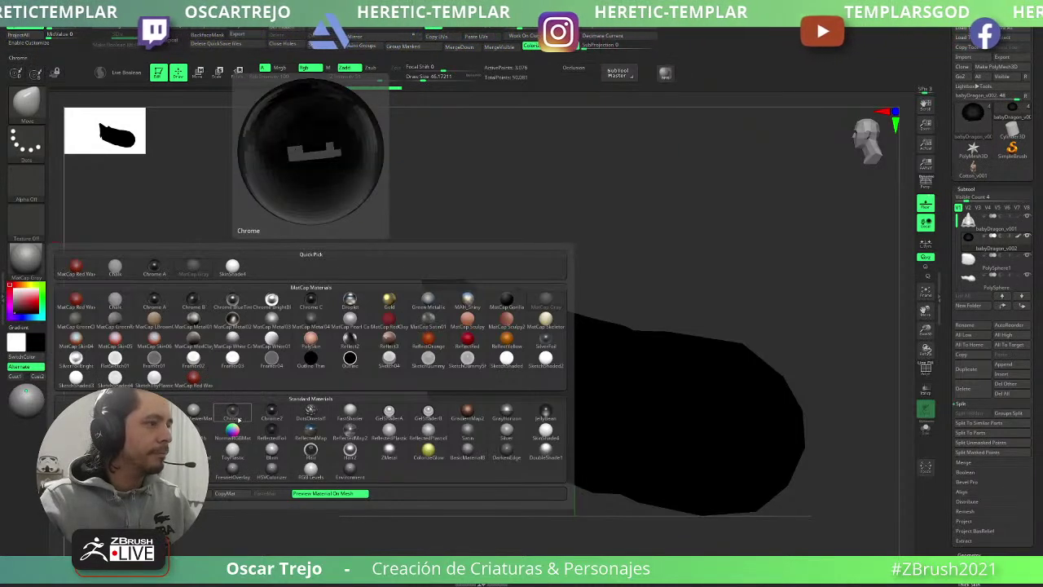
{"action": "left_click", "coordinate": [234, 423]}
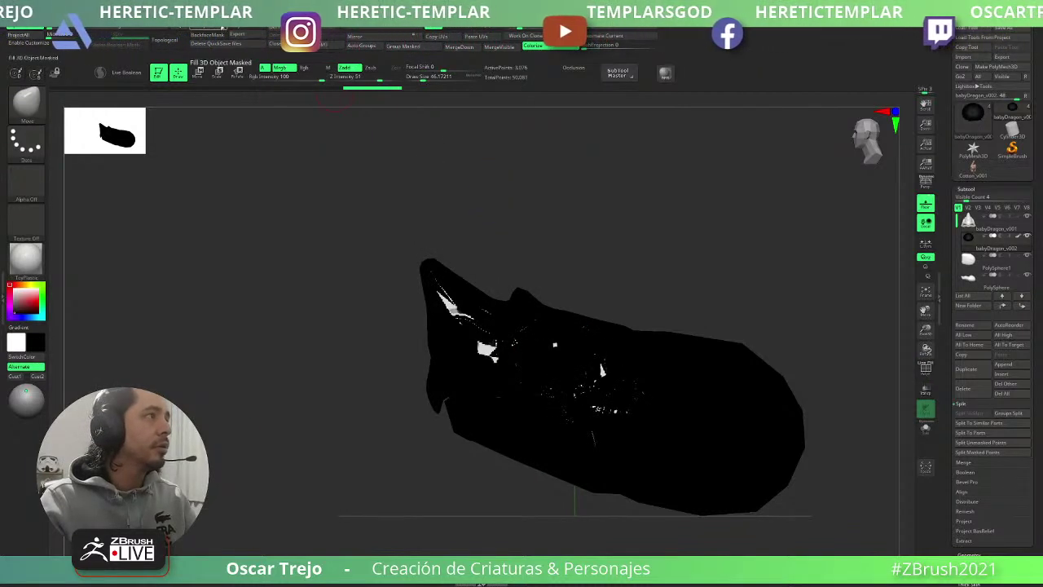
{"action": "left_click", "coordinate": [265, 98]}
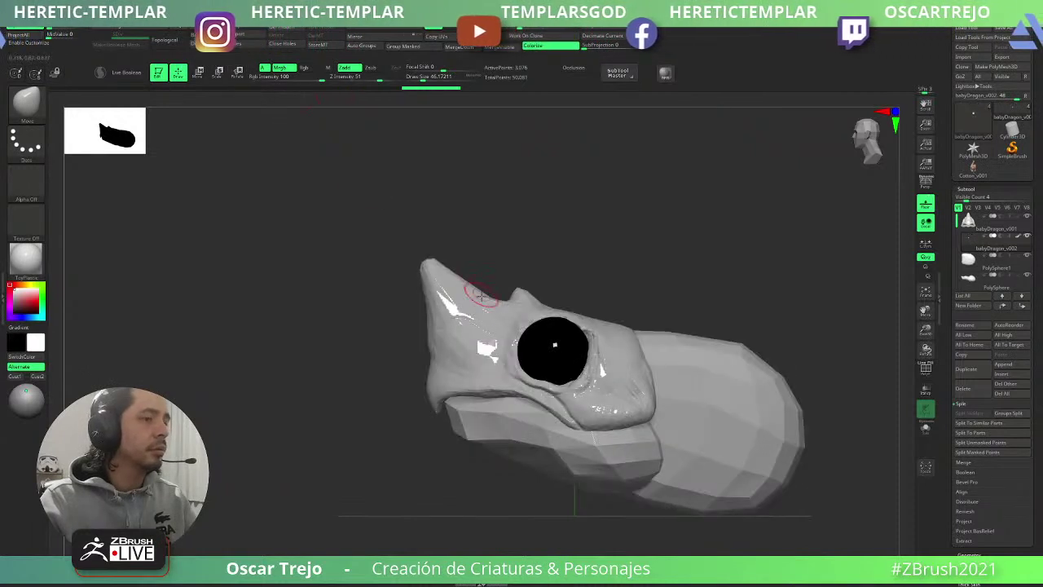
- Select the babyDragon_v001 head subtool and set the material to SkinShade4
{"action": "mouse_move", "coordinate": [367, 421]}
{"action": "left_mouse_down"}
{"action": "mouse_move", "coordinate": [370, 440]}
{"action": "mouse_move", "coordinate": [308, 374]}
{"action": "left_mouse_up"}
{"action": "left_click", "coordinate": [27, 258]}
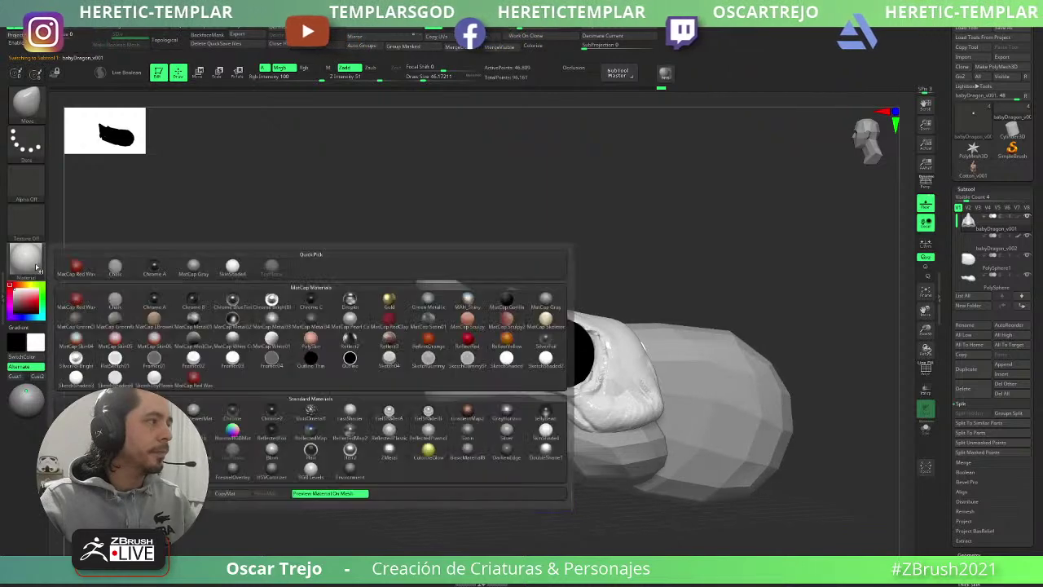
{"action": "left_click", "coordinate": [234, 269]}
{"action": "left_click_drag", "start_coordinate": [707, 254], "coordinate": [622, 236]}
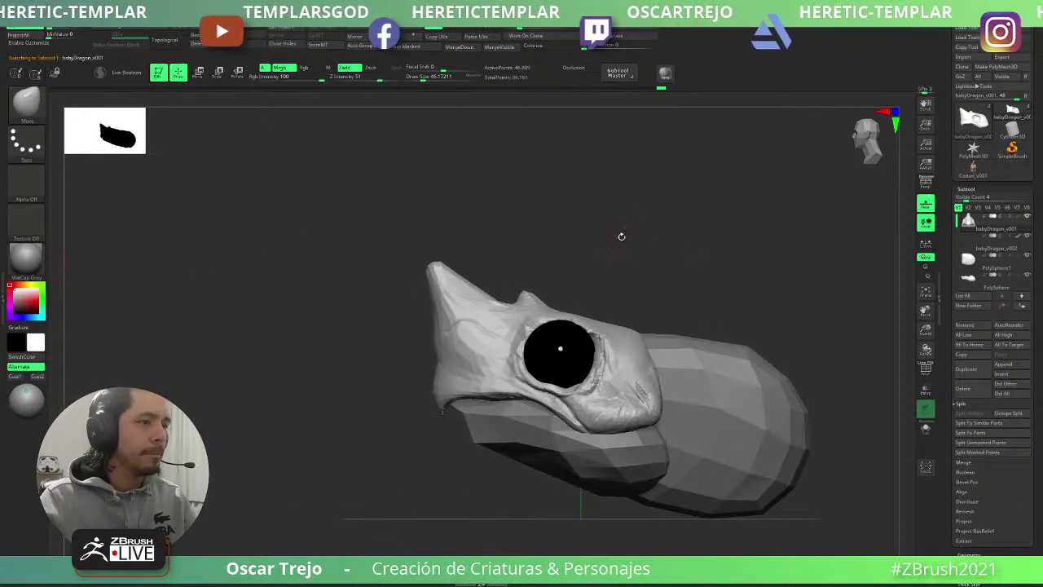
{"action": "right_click_drag", "start_coordinate": [622, 236], "coordinate": [615, 214], "text": "ctrl"}
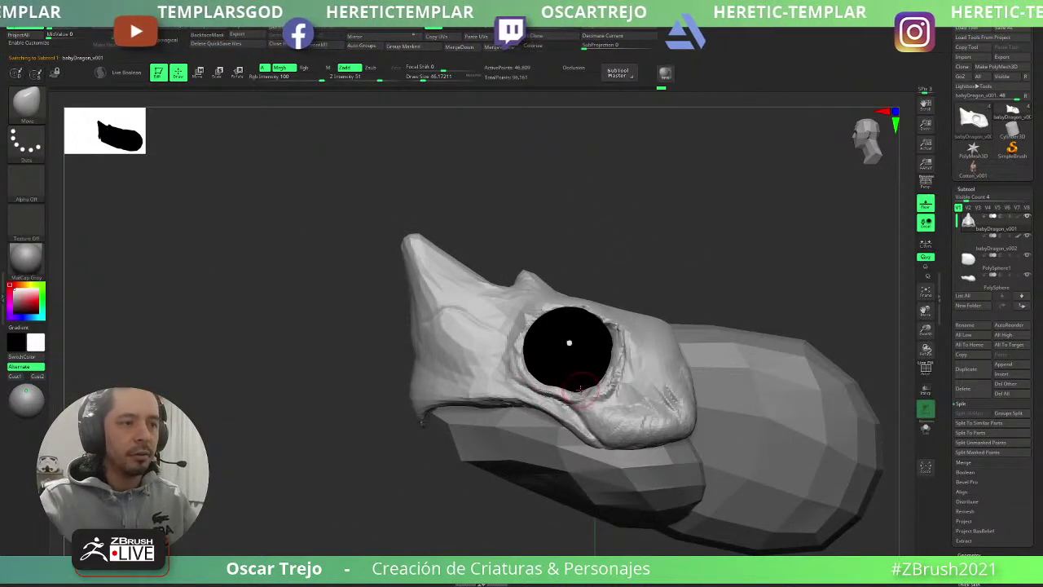
- Build up the lower eyelid along the eyeball's lower edge with ClayBuildup at draw size about 41
{"action": "key", "text": "b"}
{"action": "key", "text": "c"}
{"action": "key", "text": "b"}
{"action": "key", "text": "s"}
{"action": "left_click_drag", "start_coordinate": [557, 388], "coordinate": [554, 387]}
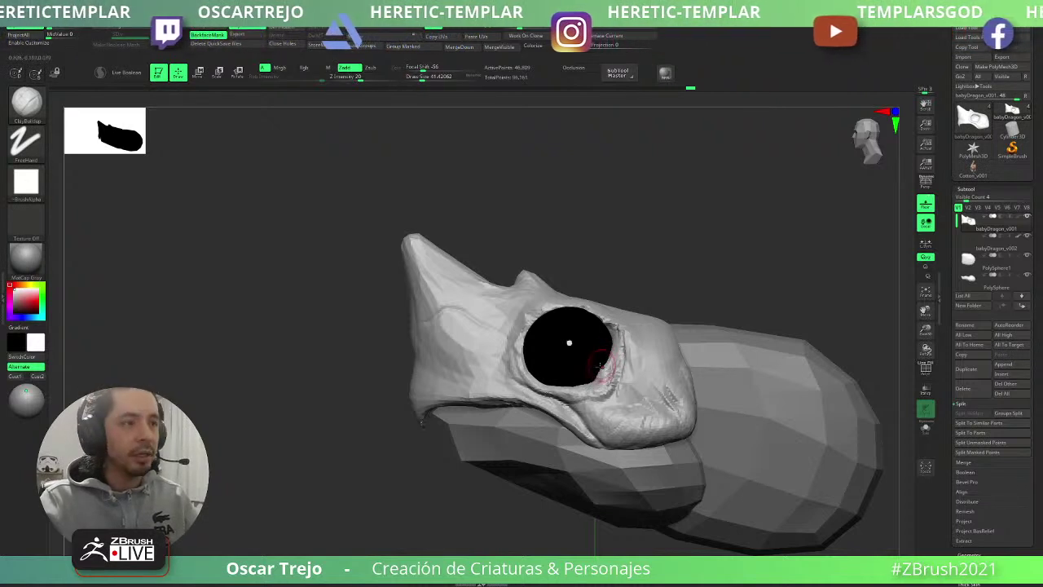
- Pull the eye socket's rear rim backward with the Move brush at draw size about 90
{"action": "key", "text": "b"}
{"action": "key", "text": "m"}
{"action": "key", "text": "v"}
{"action": "key", "text": "s"}
{"action": "left_click_drag", "start_coordinate": [627, 349], "coordinate": [635, 348]}
{"action": "left_click_drag", "start_coordinate": [633, 346], "coordinate": [641, 343]}
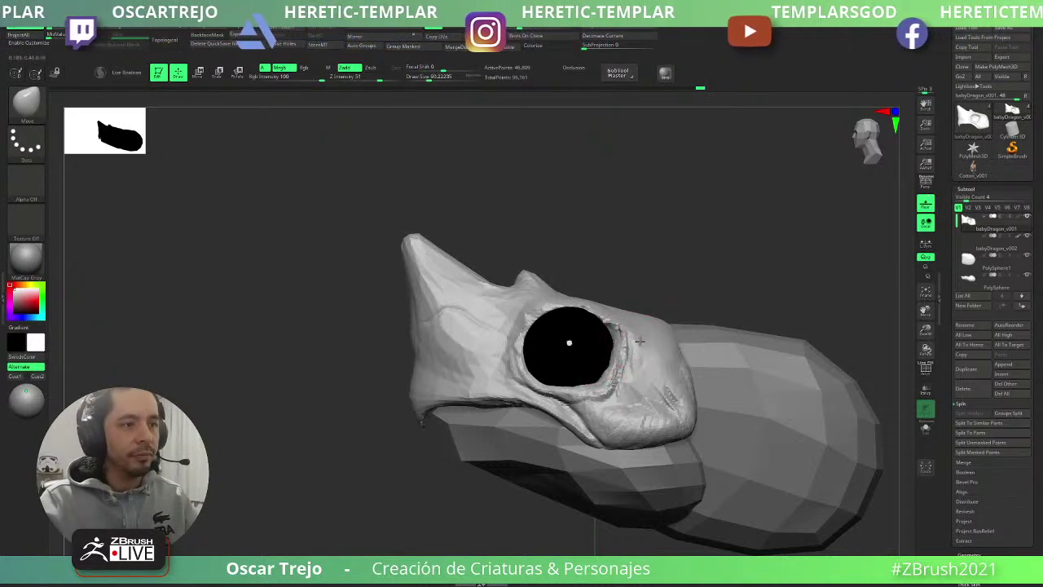
- Carve a crease behind and above the eye with DamStandard at draw size about 56
{"action": "key", "text": "b"}
{"action": "key", "text": "d"}
{"action": "key", "text": "s"}
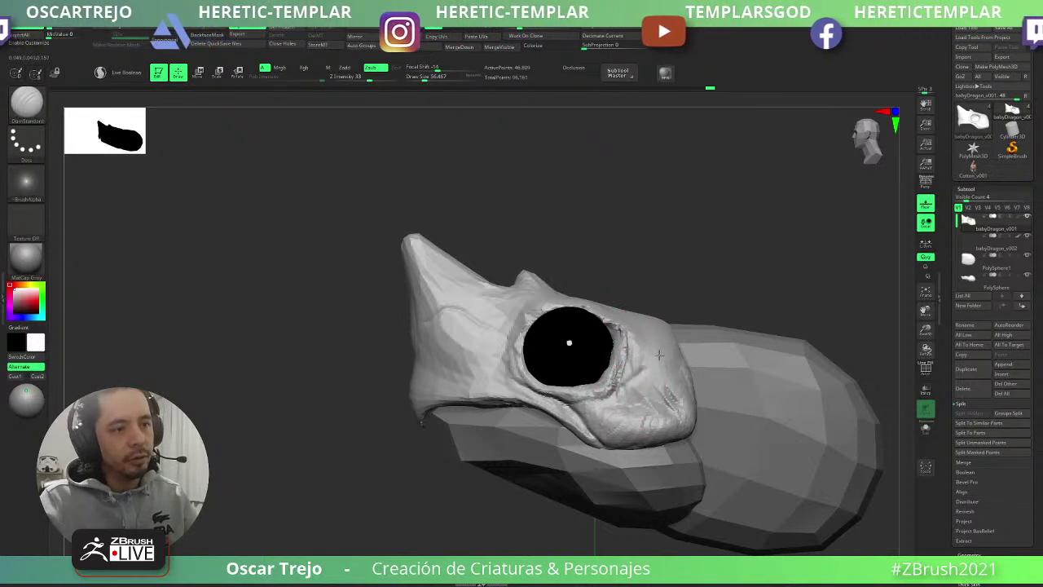
{"action": "left_click_drag", "start_coordinate": [657, 350], "coordinate": [587, 312]}
- Build up the eyelid along the eye's front and upper edges with ClayBuildup at draw size about 41 to 54
{"action": "key", "text": "b"}
{"action": "key", "text": "c"}
{"action": "key", "text": "b"}
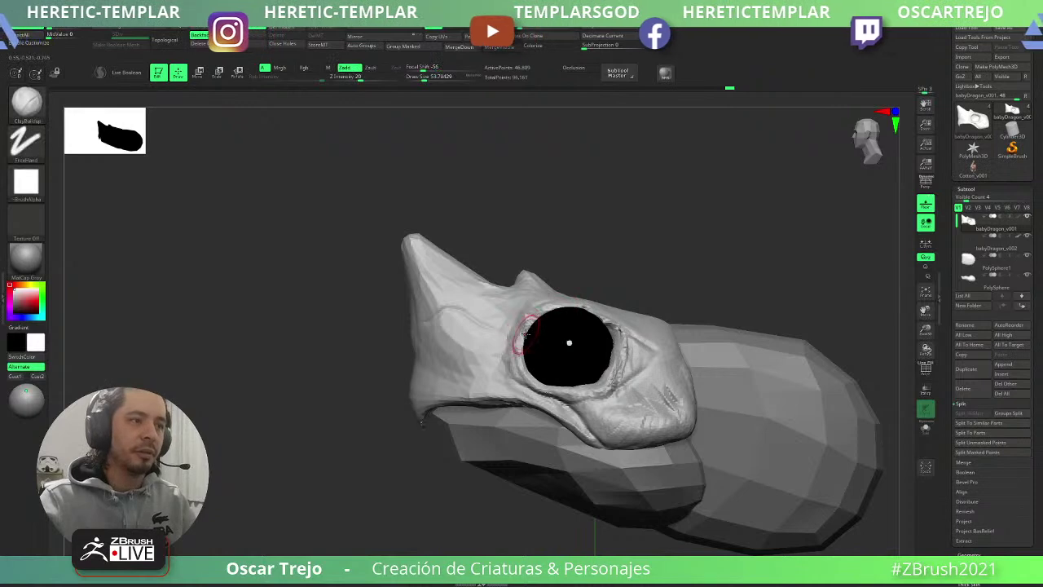
{"action": "key", "text": "s"}
{"action": "mouse_move", "coordinate": [543, 339]}
{"action": "left_mouse_down"}
{"action": "mouse_move", "coordinate": [529, 321]}
{"action": "mouse_move", "coordinate": [559, 304]}
{"action": "left_mouse_up"}
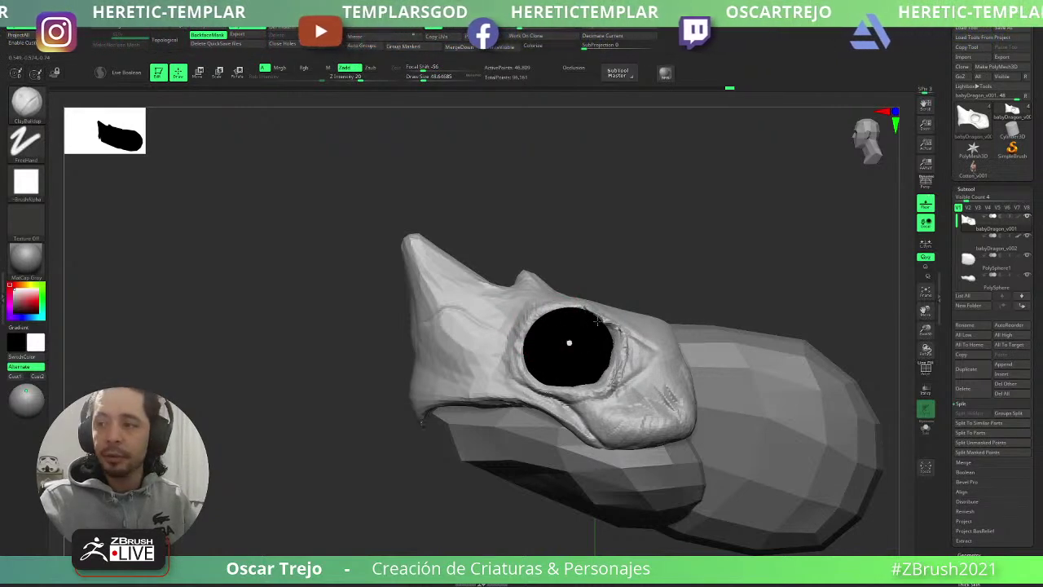
{"action": "key", "text": "bracketleft"}
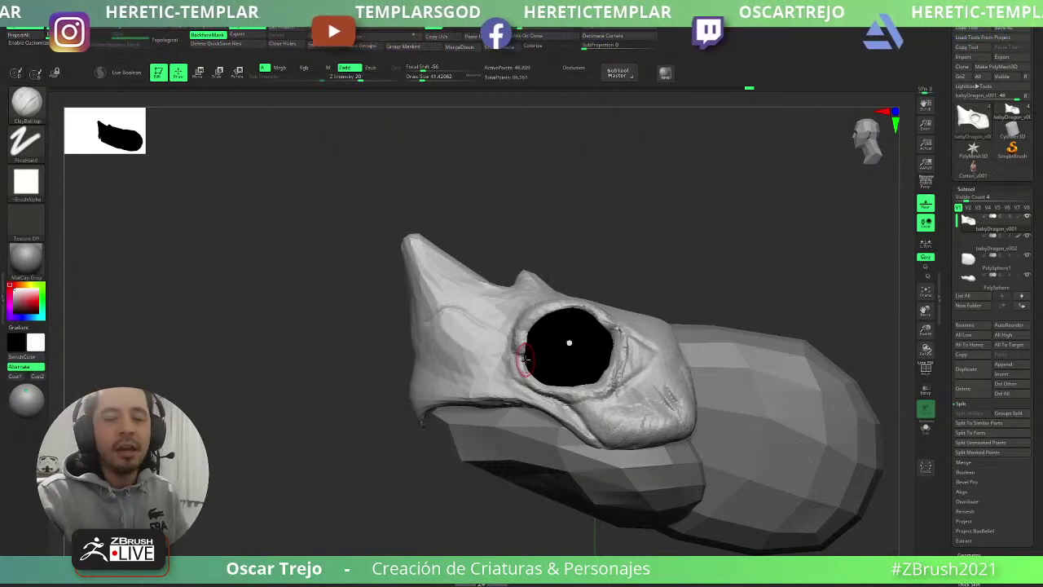
- Reshape the eye socket's front and upper rim from several angles with the Move brush at draw size about 71 to 90
{"action": "key", "text": "b"}
{"action": "key", "text": "m"}
{"action": "key", "text": "v"}
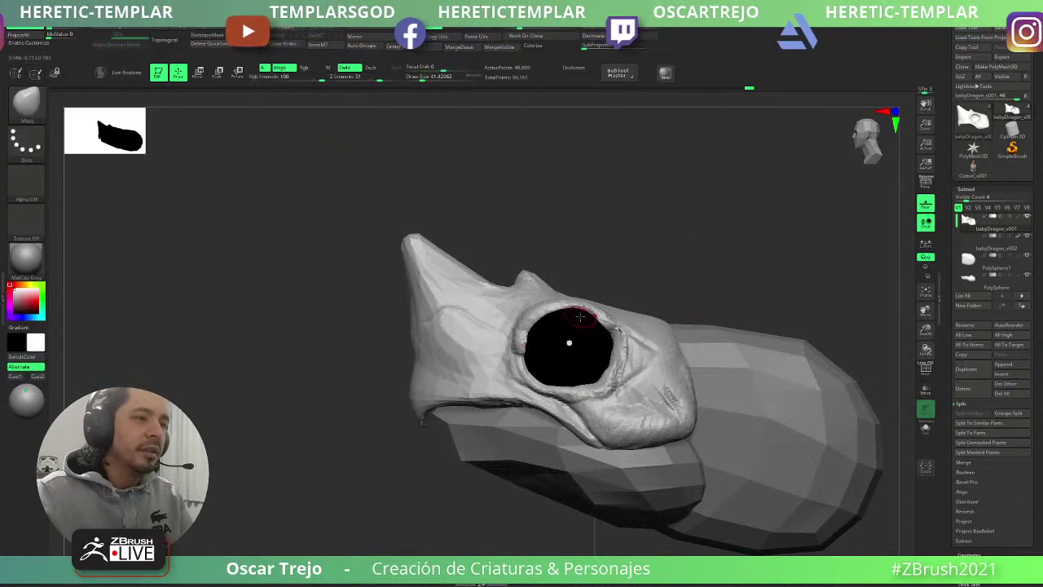
{"action": "left_click_drag", "start_coordinate": [659, 256], "coordinate": [676, 298], "text": "shift"}
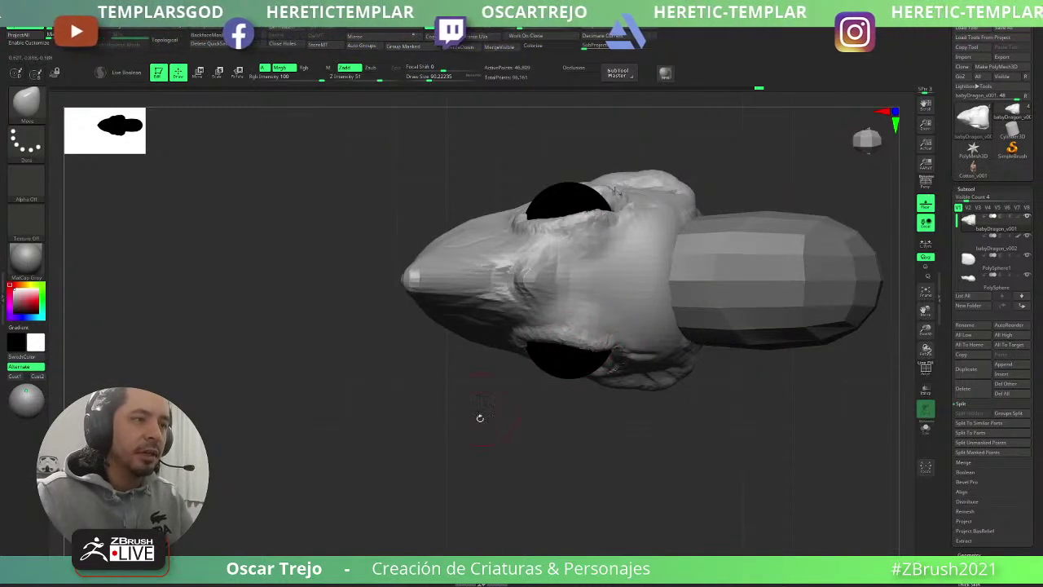
{"action": "left_click_drag", "start_coordinate": [480, 418], "coordinate": [690, 295]}
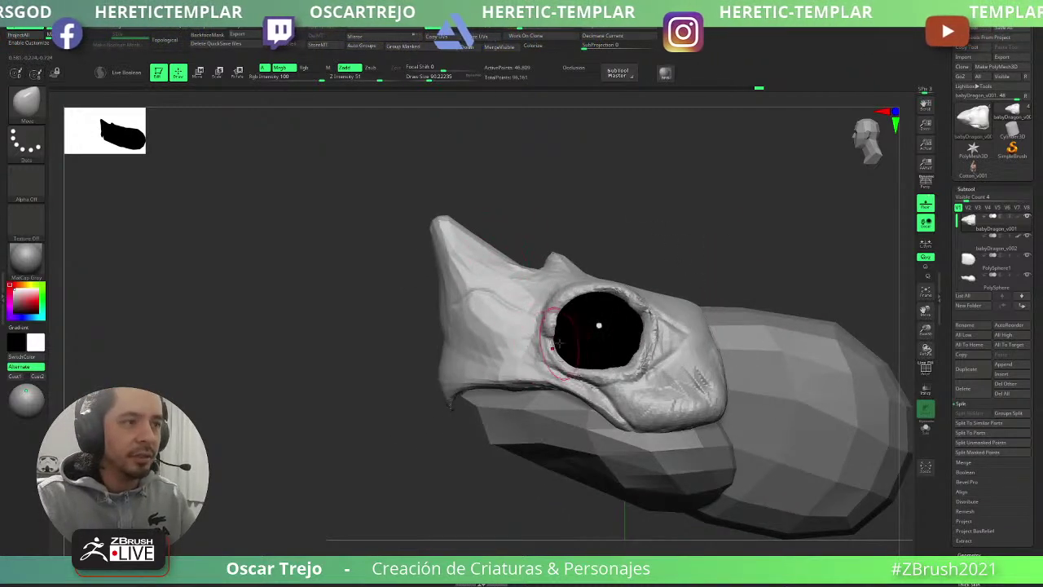
{"action": "key", "text": "s"}
{"action": "left_click_drag", "start_coordinate": [559, 343], "coordinate": [553, 343]}
{"action": "left_click_drag", "start_coordinate": [677, 229], "coordinate": [738, 226]}
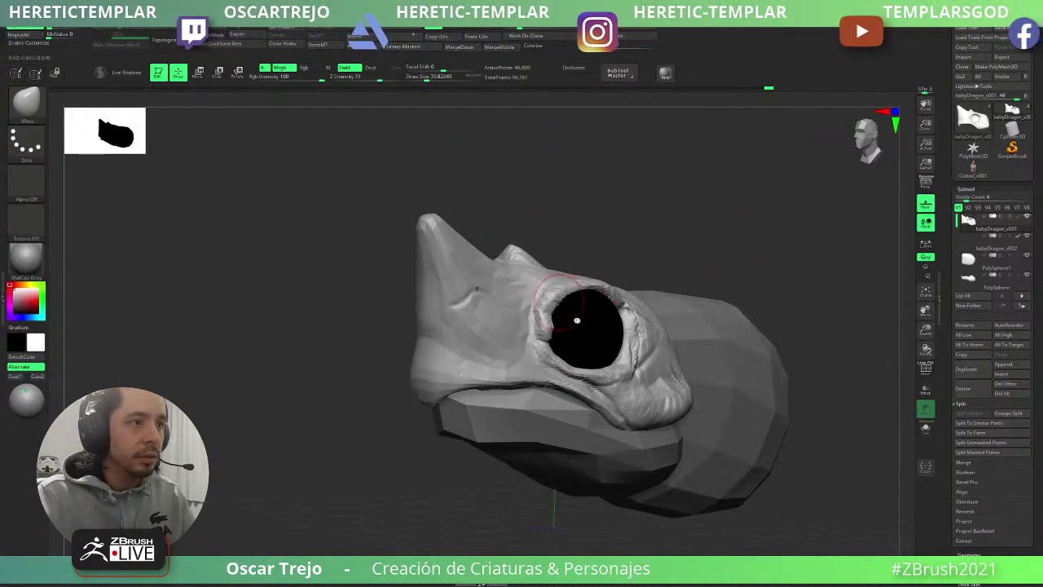
{"action": "right_click_drag", "start_coordinate": [558, 302], "coordinate": [582, 312]}
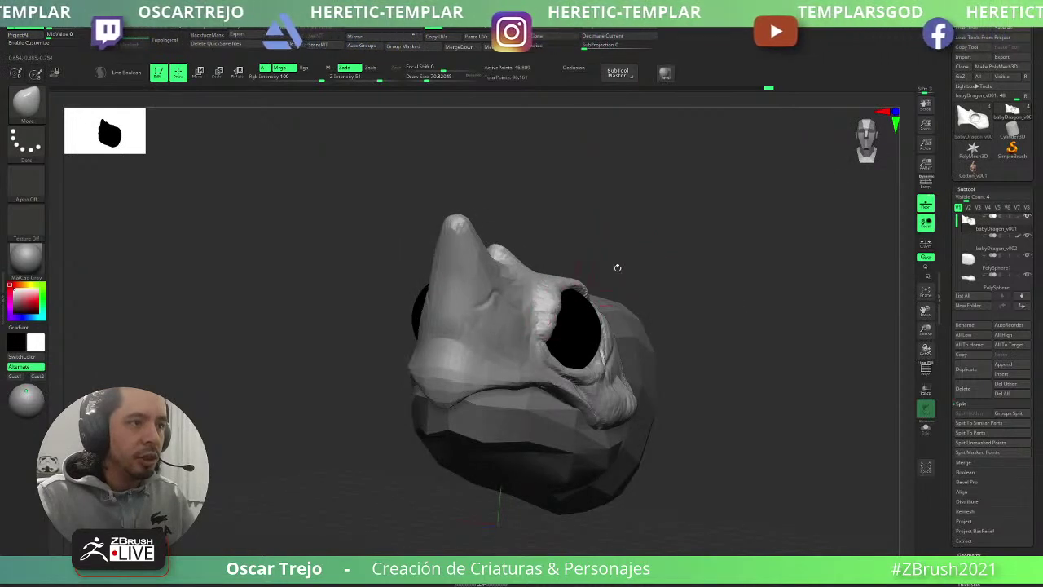
{"action": "mouse_move", "coordinate": [617, 267]}
{"action": "left_mouse_down"}
{"action": "mouse_move", "coordinate": [636, 258]}
{"action": "mouse_move", "coordinate": [582, 303]}
{"action": "left_mouse_up"}
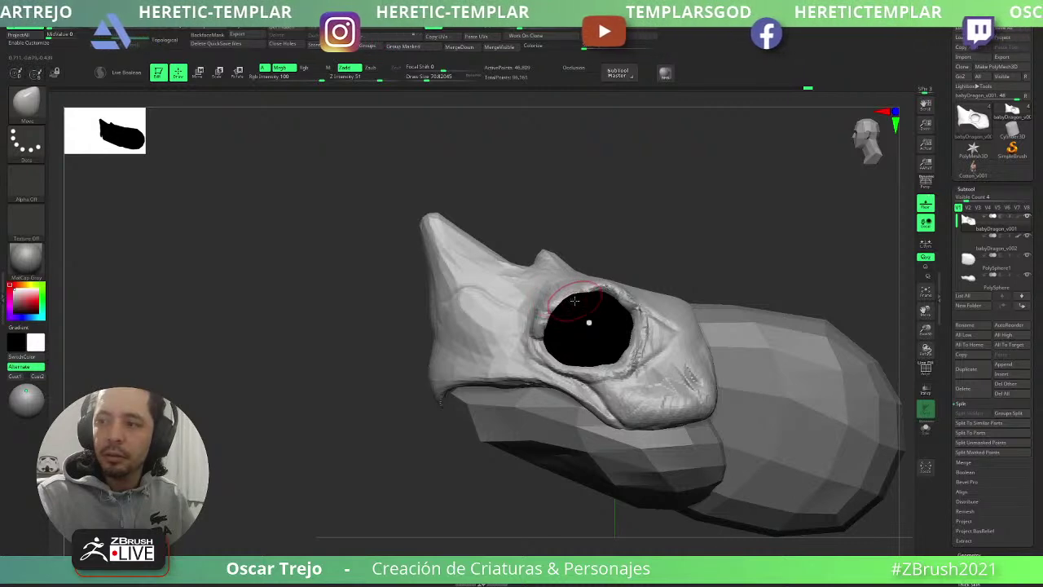
{"action": "left_click_drag", "start_coordinate": [690, 228], "coordinate": [717, 238]}
{"action": "left_click_drag", "start_coordinate": [617, 259], "coordinate": [643, 255]}
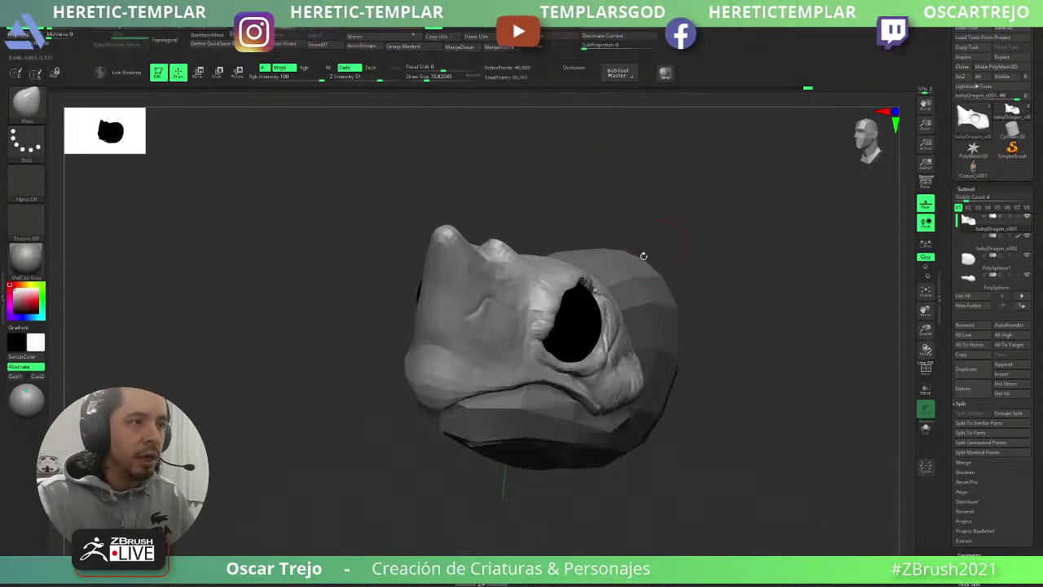
- Thicken the brow above the front of the eye with ClayBuildup at draw size about 62
{"action": "key", "text": "b"}
{"action": "key", "text": "c"}
{"action": "key", "text": "b"}
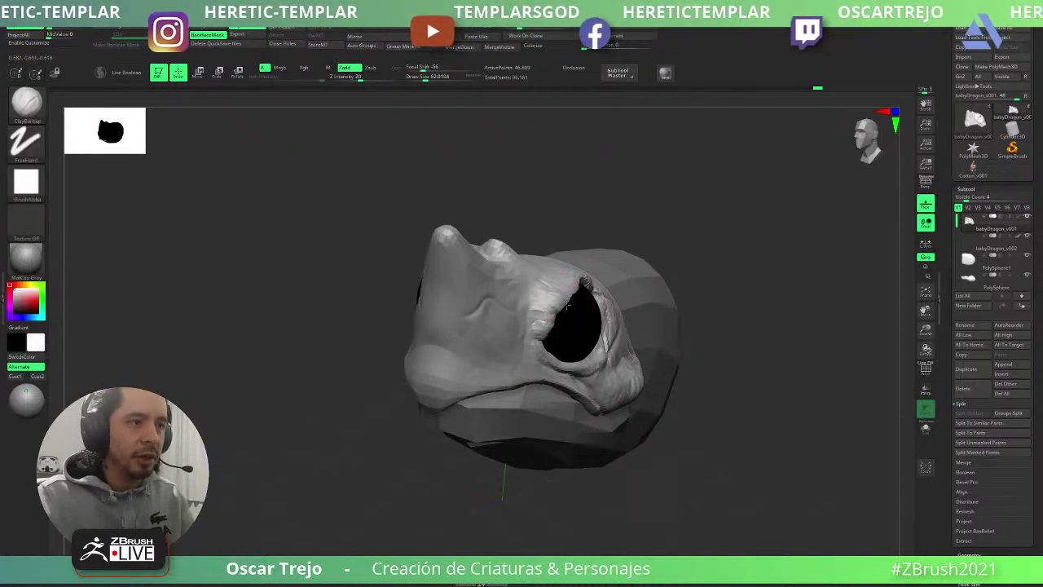
{"action": "mouse_move", "coordinate": [660, 235]}
{"action": "left_mouse_down"}
{"action": "mouse_move", "coordinate": [639, 242]}
{"action": "mouse_move", "coordinate": [683, 260]}
{"action": "left_mouse_up"}
- Pull the upper eyelid down over the eyeball and shape its rear corner with the Move brush at draw size about 51
{"action": "key", "text": "b"}
{"action": "key", "text": "m"}
{"action": "key", "text": "v"}
{"action": "left_click_drag", "start_coordinate": [755, 221], "coordinate": [759, 253]}
{"action": "key", "text": "bracketright"}
{"action": "left_click_drag", "start_coordinate": [600, 302], "coordinate": [602, 308]}
{"action": "key", "text": "s"}
{"action": "left_click_drag", "start_coordinate": [610, 306], "coordinate": [600, 306]}
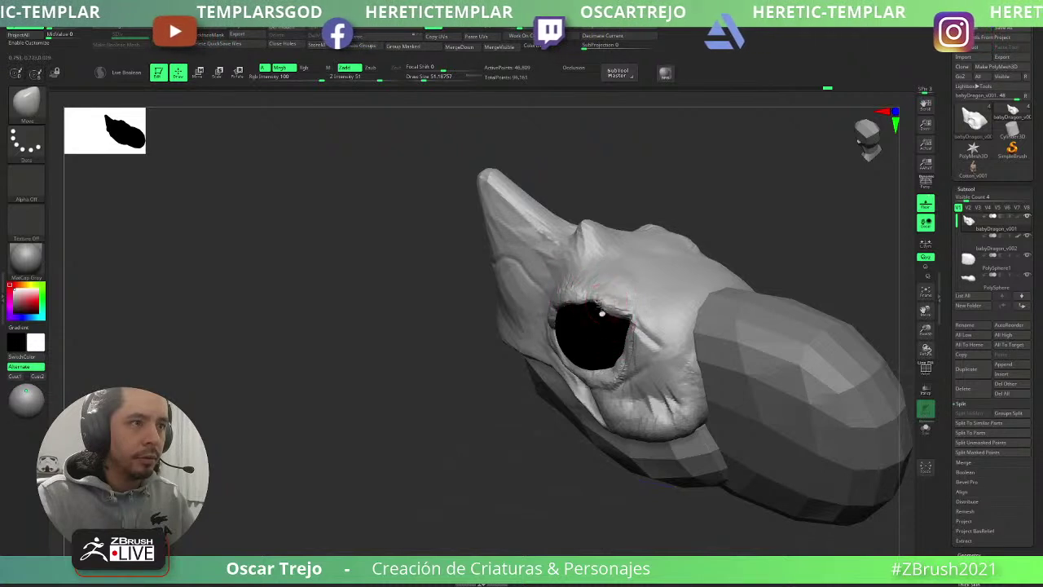
{"action": "left_click_drag", "start_coordinate": [500, 387], "coordinate": [444, 391]}
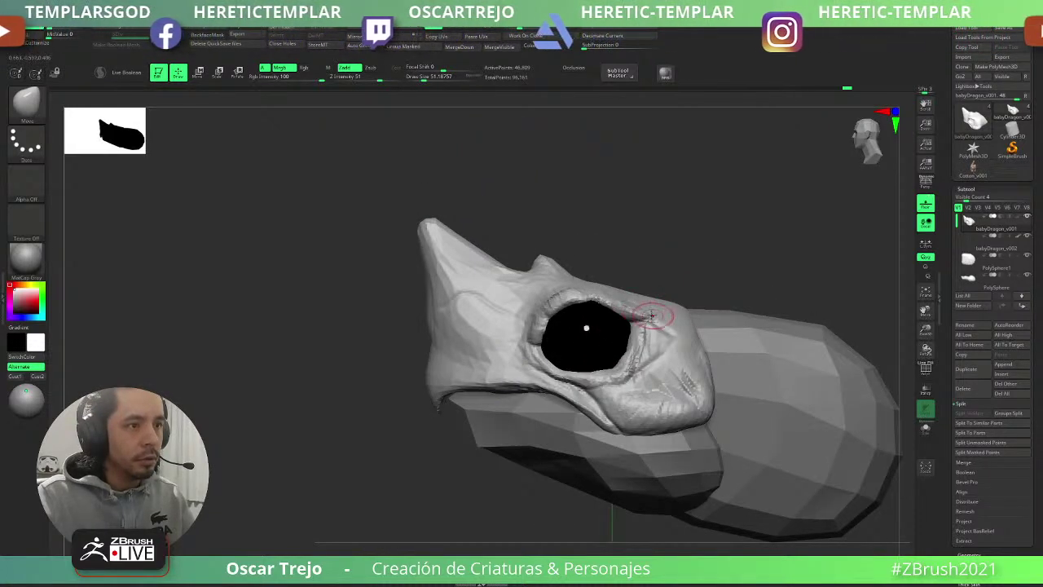
- Add volume along the upper eyelid toward its rear corner with ClayBuildup at draw size about 49 to 51
{"action": "key", "text": "b"}
{"action": "key", "text": "c"}
{"action": "key", "text": "b"}
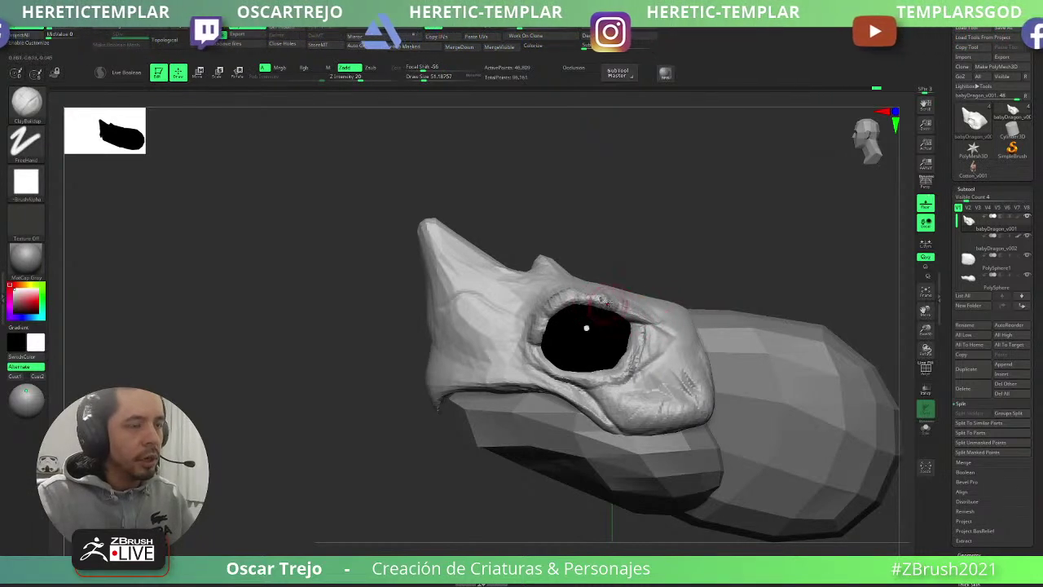
{"action": "mouse_move", "coordinate": [603, 300]}
{"action": "left_mouse_down"}
{"action": "mouse_move", "coordinate": [632, 309]}
{"action": "mouse_move", "coordinate": [620, 308]}
{"action": "left_mouse_up"}
{"action": "key", "text": "bracketright"}
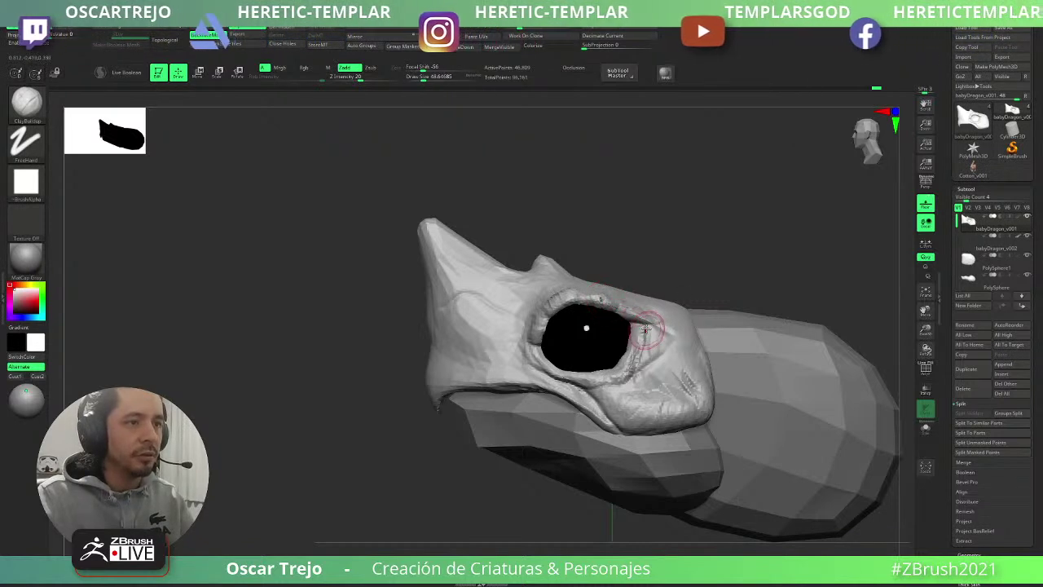
- Carve the crease at the eye's rear corner and down behind the lower lid with DamStandard at draw size about 35 to 49
{"action": "key", "text": "b"}
{"action": "key", "text": "d"}
{"action": "key", "text": "s"}
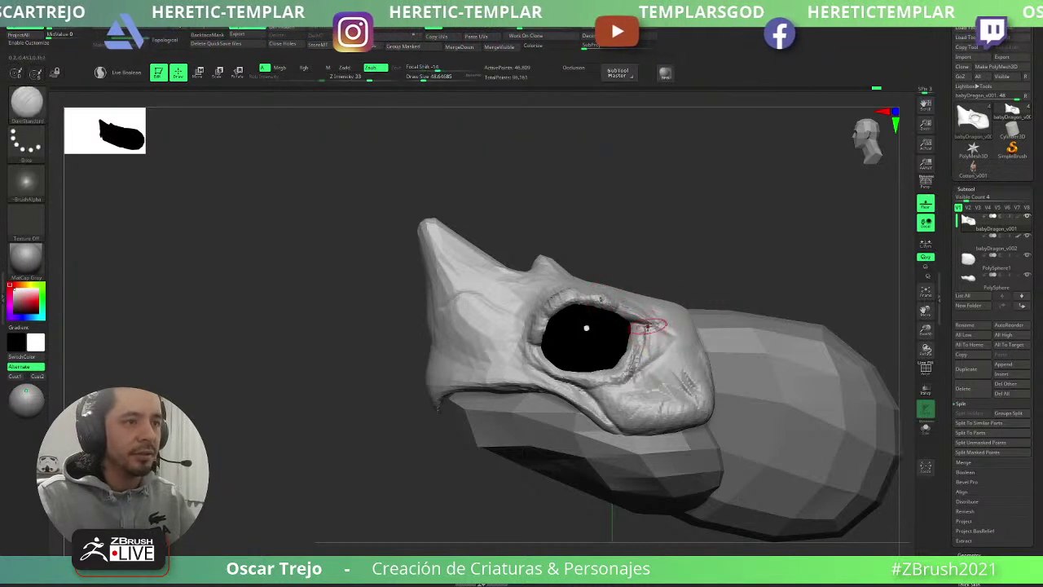
{"action": "left_click_drag", "start_coordinate": [654, 326], "coordinate": [623, 367]}
{"action": "key", "text": "bracketleft"}
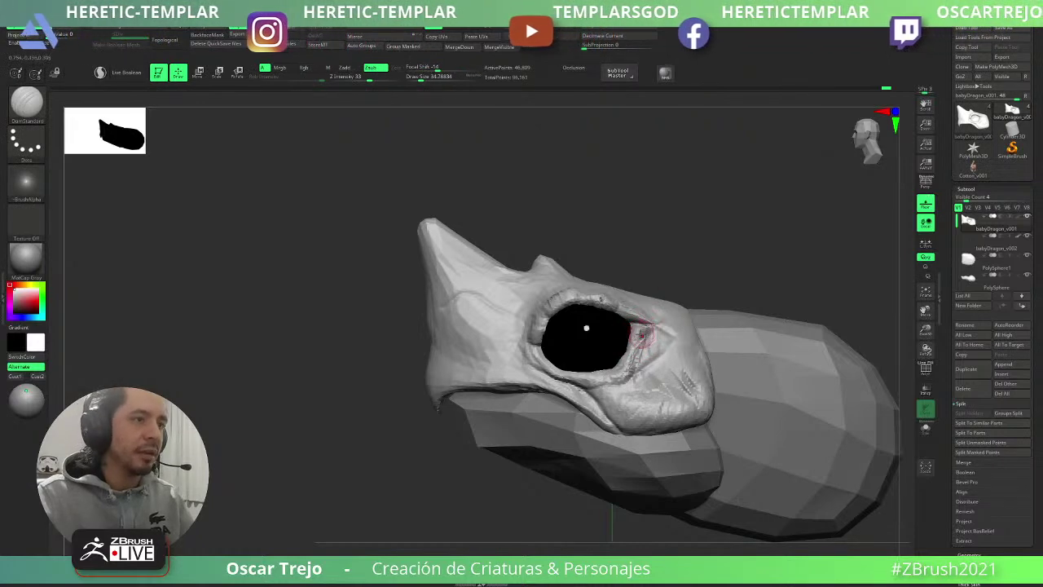
- Fill and smooth the skin around the eye's rear corner with ClayBuildup at draw size about 25
{"action": "key", "text": "b"}
{"action": "key", "text": "c"}
{"action": "key", "text": "b"}
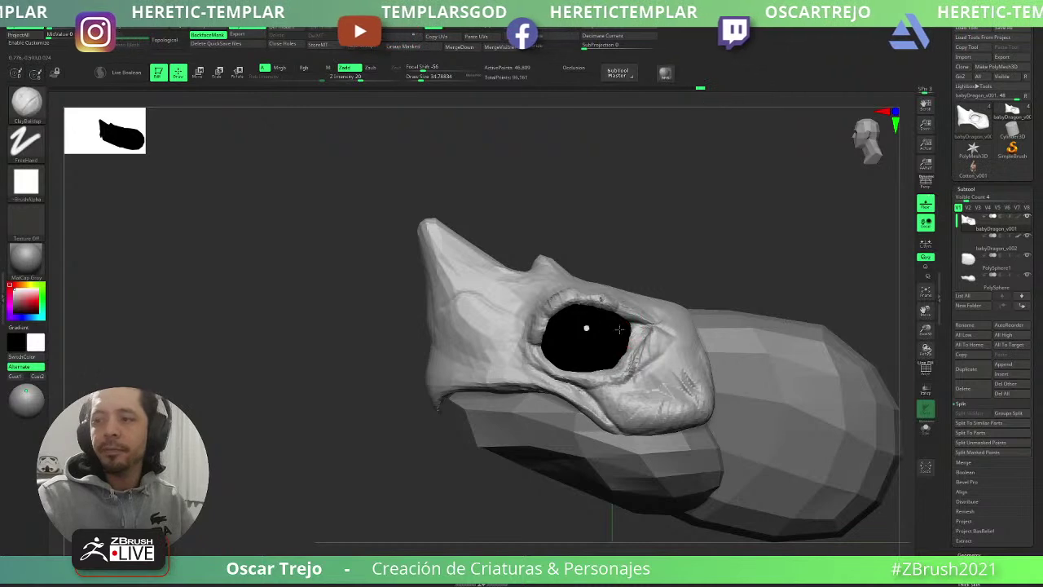
{"action": "key", "text": "bracketleft"}
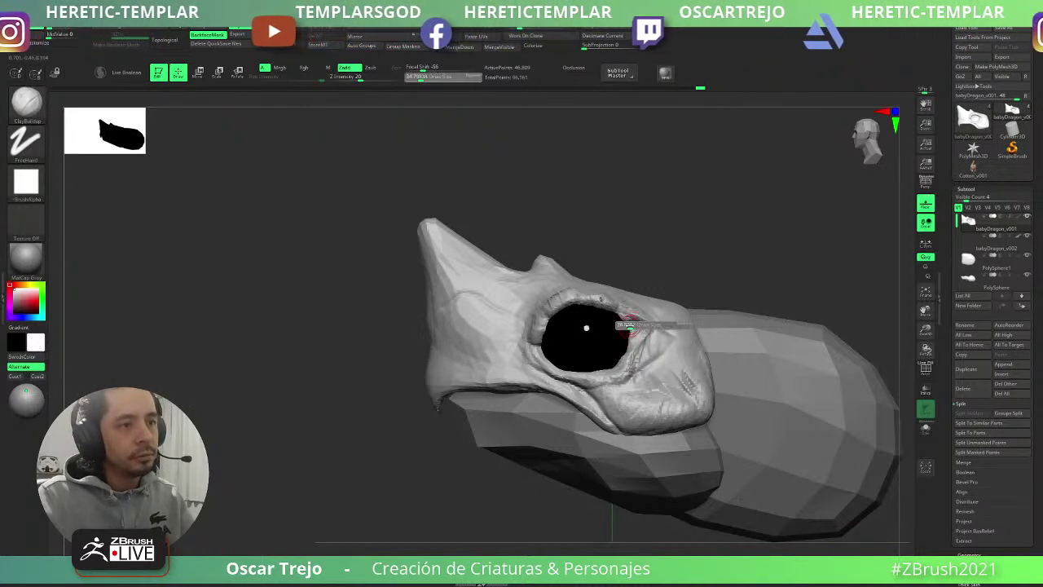
{"action": "key", "text": "shift"}
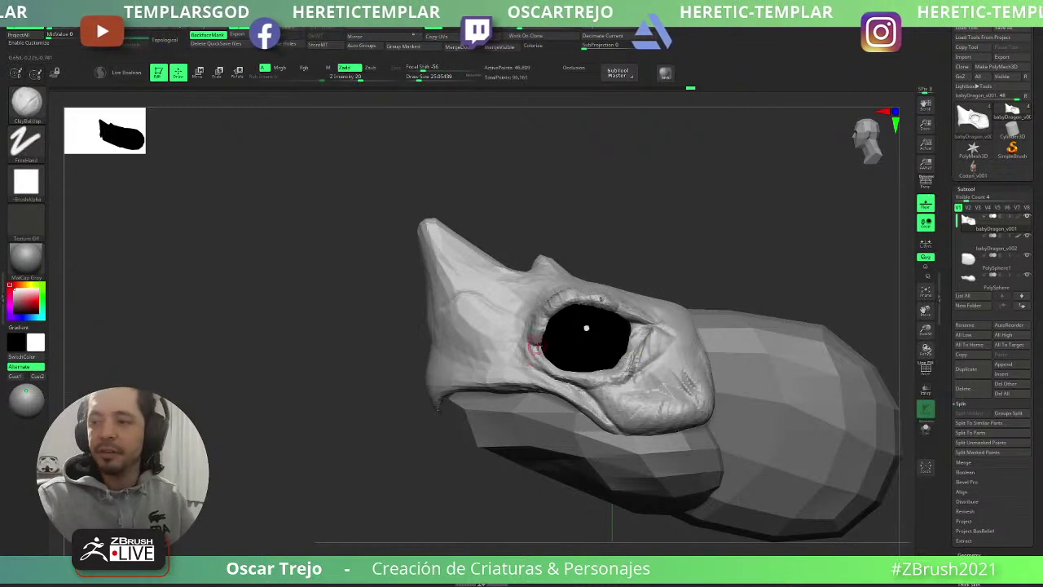
{"action": "key", "text": "shift"}
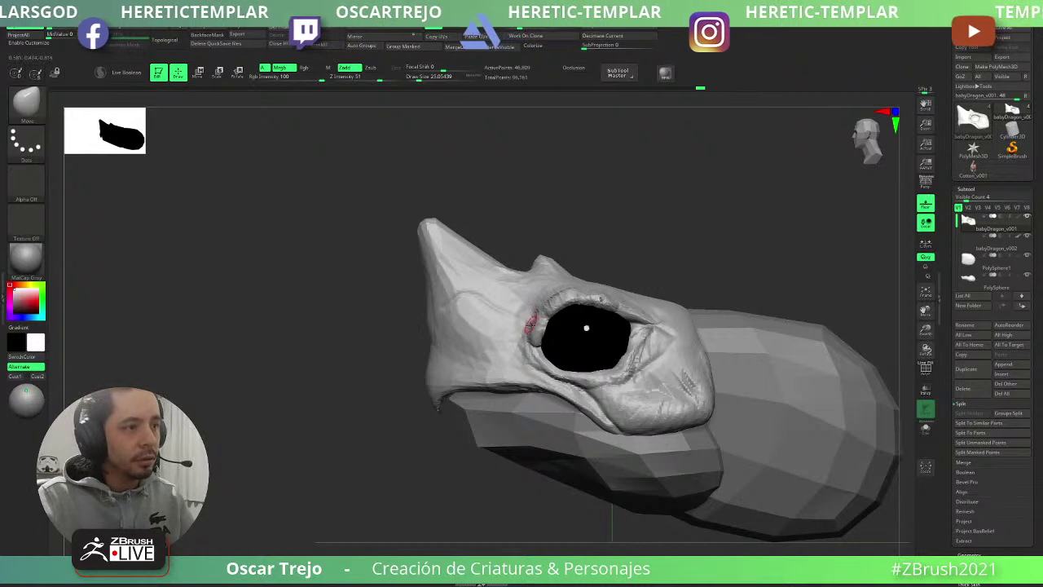
- Pull the front of the eye socket rim over the eyeball with the Move brush at draw size about 51
{"action": "key", "text": "s"}
{"action": "key", "text": "ctrl"}
{"action": "key", "text": "s"}
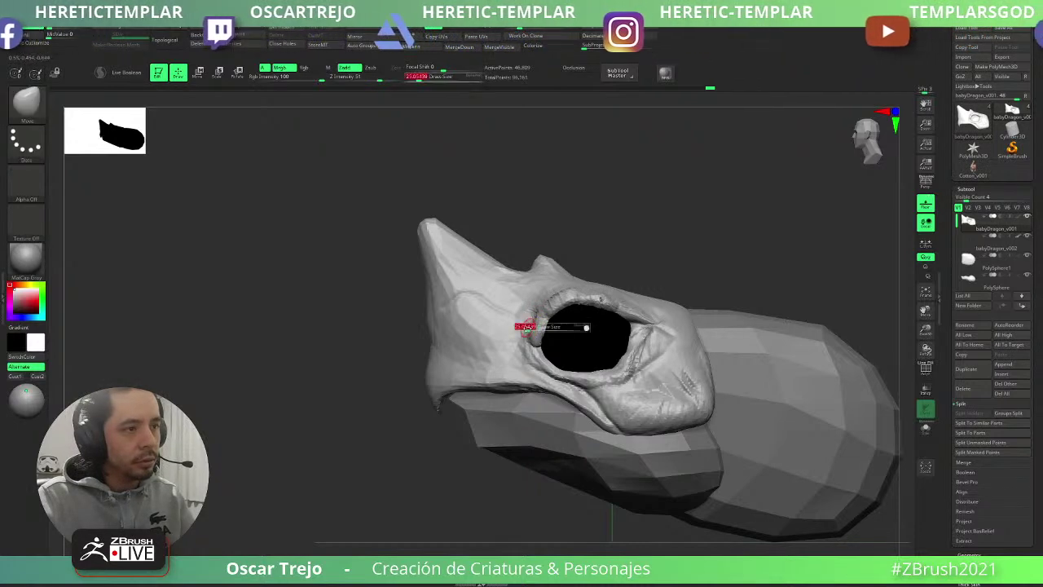
{"action": "left_click_drag", "start_coordinate": [529, 326], "coordinate": [542, 331]}
{"action": "key", "text": "ctrl"}
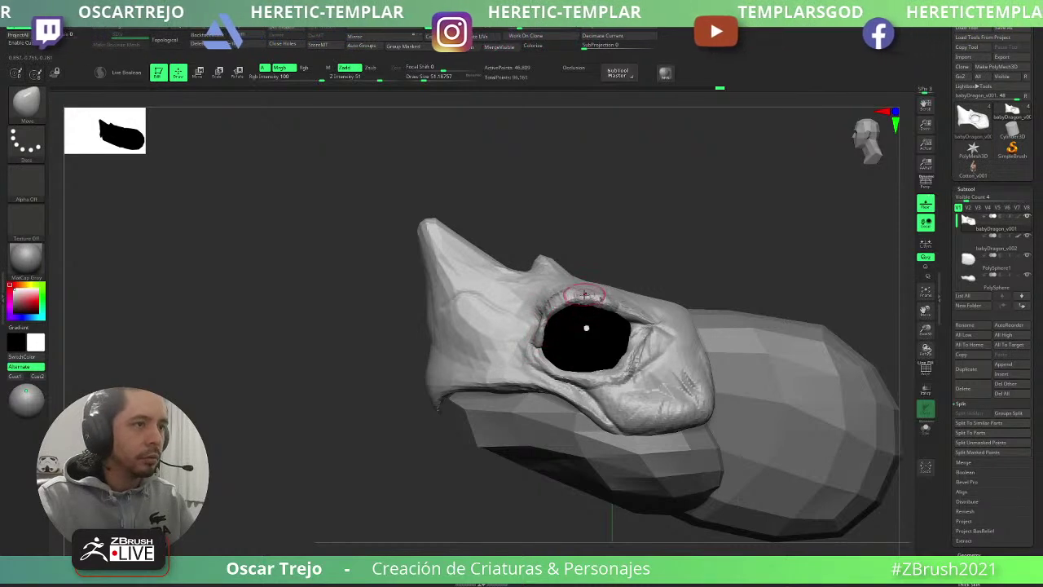
{"action": "key", "text": "bracketleft"}
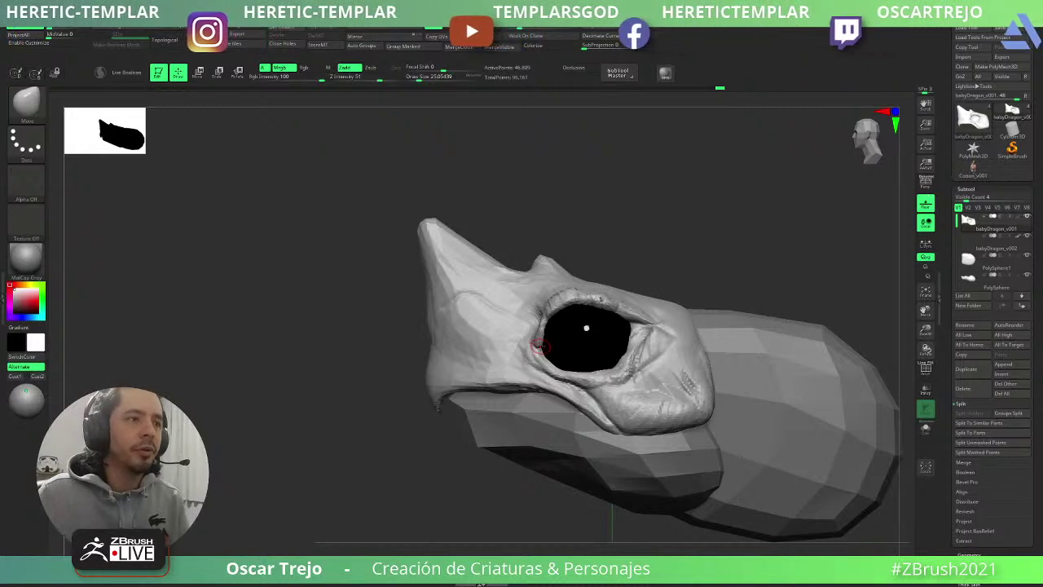
- Reshape the upper eyelid toward its rear corner from above with the Move brush at draw size about 77
{"action": "left_click_drag", "start_coordinate": [691, 263], "coordinate": [647, 285]}
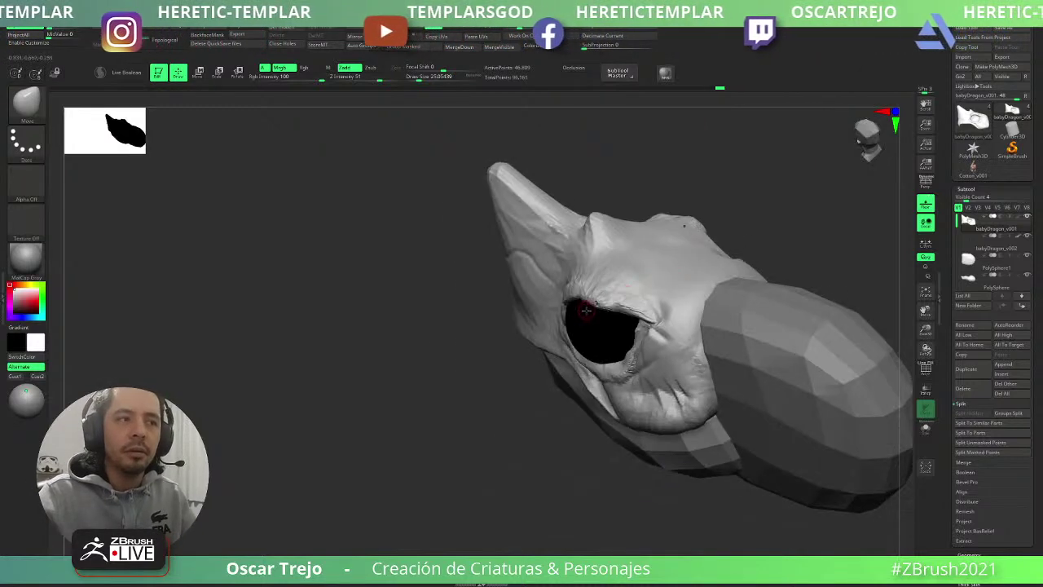
{"action": "left_click_drag", "start_coordinate": [489, 384], "coordinate": [545, 355]}
{"action": "left_click_drag", "start_coordinate": [492, 402], "coordinate": [503, 440]}
{"action": "key", "text": "bracketright"}
{"action": "key", "text": "bracketright"}
{"action": "key", "text": "bracketright"}
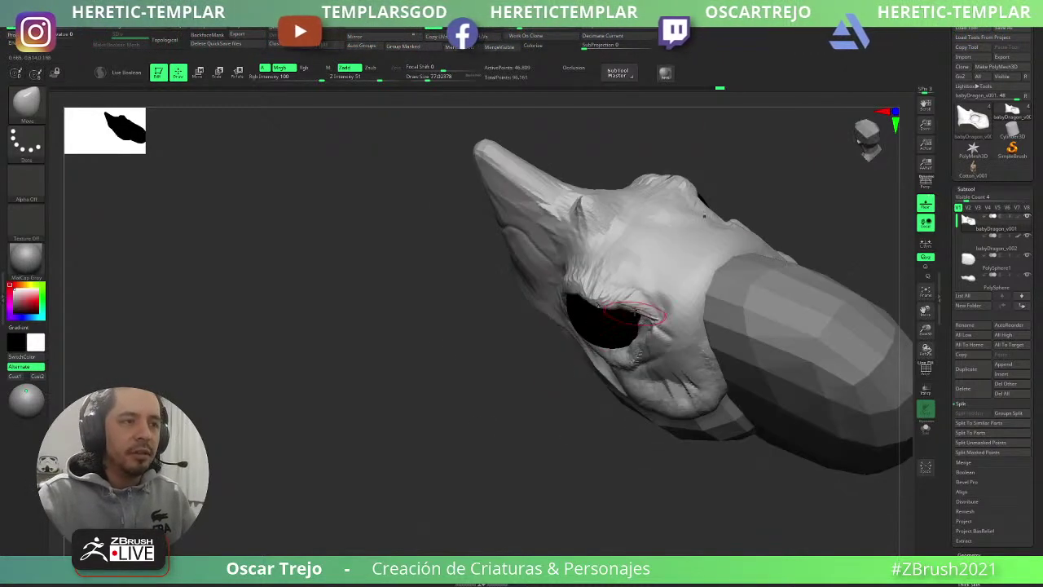
{"action": "mouse_move", "coordinate": [630, 298]}
{"action": "left_mouse_down"}
{"action": "mouse_move", "coordinate": [627, 309]}
{"action": "mouse_move", "coordinate": [628, 298]}
{"action": "mouse_move", "coordinate": [651, 312]}
{"action": "mouse_move", "coordinate": [593, 277]}
{"action": "mouse_move", "coordinate": [604, 291]}
{"action": "left_mouse_up"}
- Thicken the upper eyelid with ClayBuildup at draw size about 44 and smooth it from the rear corner to the front
{"action": "key", "text": "b"}
{"action": "key", "text": "c"}
{"action": "key", "text": "b"}
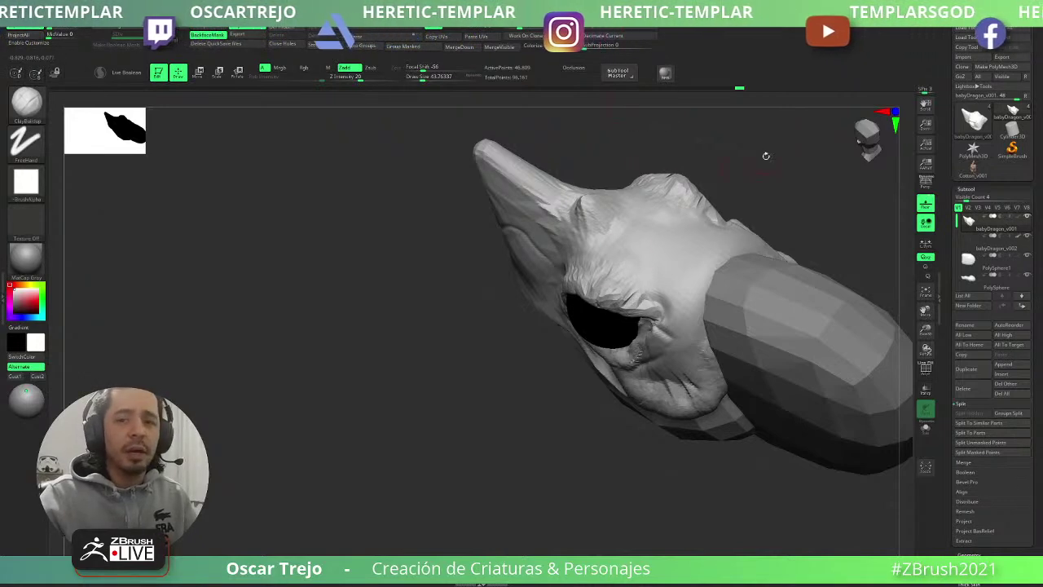
{"action": "left_click_drag", "start_coordinate": [497, 395], "coordinate": [538, 343]}
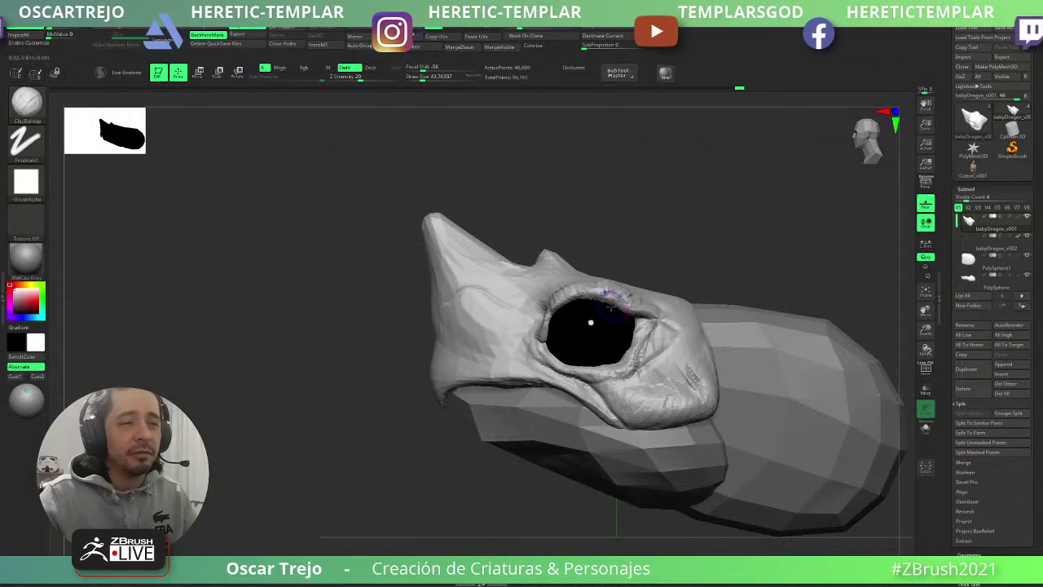
{"action": "key", "text": "shift"}
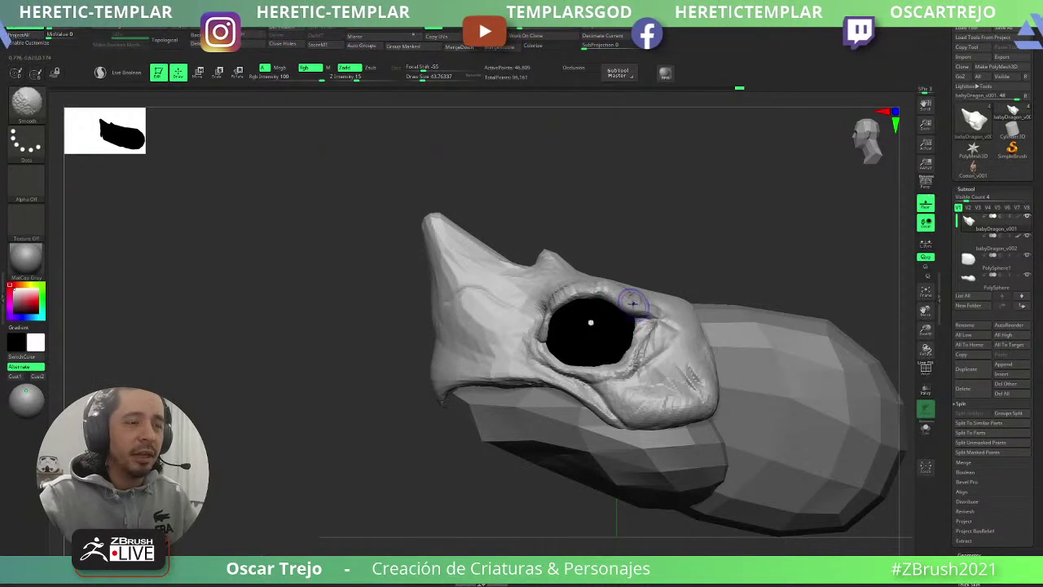
{"action": "mouse_move", "coordinate": [636, 302]}
{"action": "left_mouse_down", "text": "shift"}
{"action": "mouse_move", "coordinate": [592, 292]}
{"action": "mouse_move", "coordinate": [561, 307]}
{"action": "left_mouse_up", "text": "shift"}
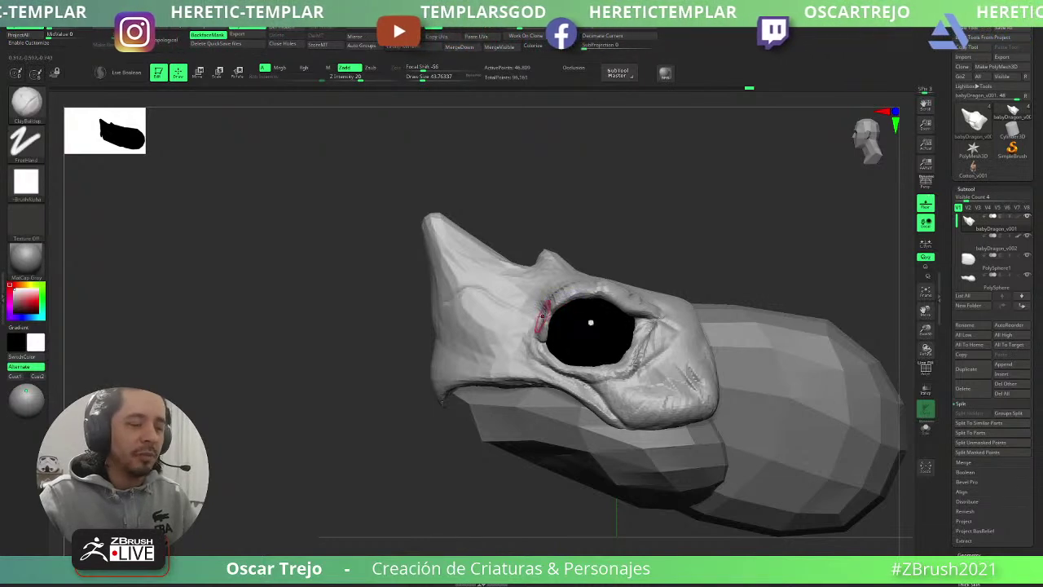
- Build up the front rim of the eye, where it meets the upper eyelid, with ClayBuildup at draw size about 44
{"action": "mouse_move", "coordinate": [693, 224]}
{"action": "left_mouse_down"}
{"action": "mouse_move", "coordinate": [526, 315]}
{"action": "mouse_move", "coordinate": [536, 300]}
{"action": "mouse_move", "coordinate": [536, 322]}
{"action": "left_mouse_up"}
{"action": "key", "text": "b"}
{"action": "key", "text": "c"}
{"action": "key", "text": "l"}
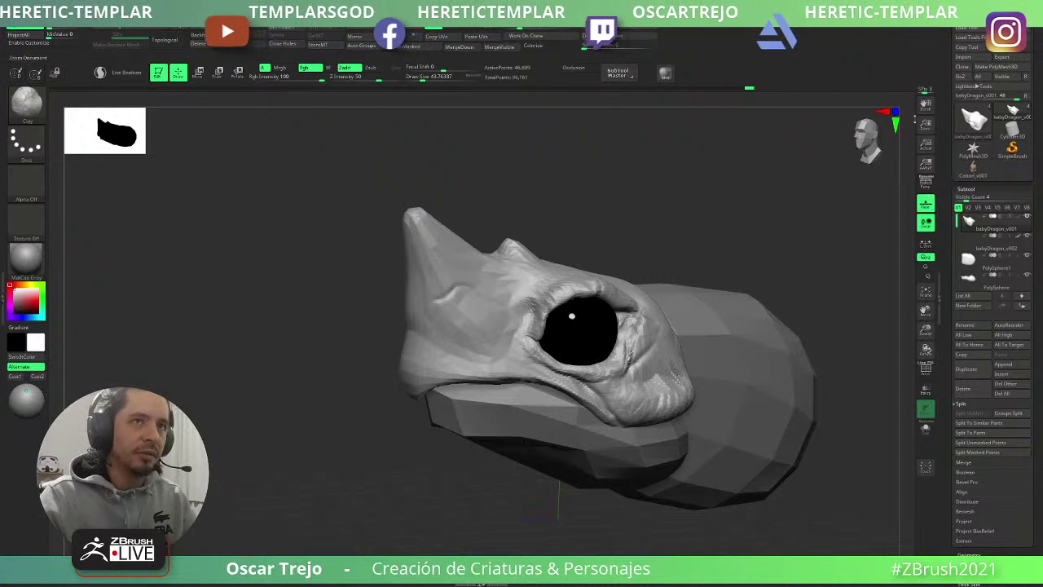
{"action": "key", "text": "b"}
{"action": "key", "text": "c"}
{"action": "key", "text": "b"}
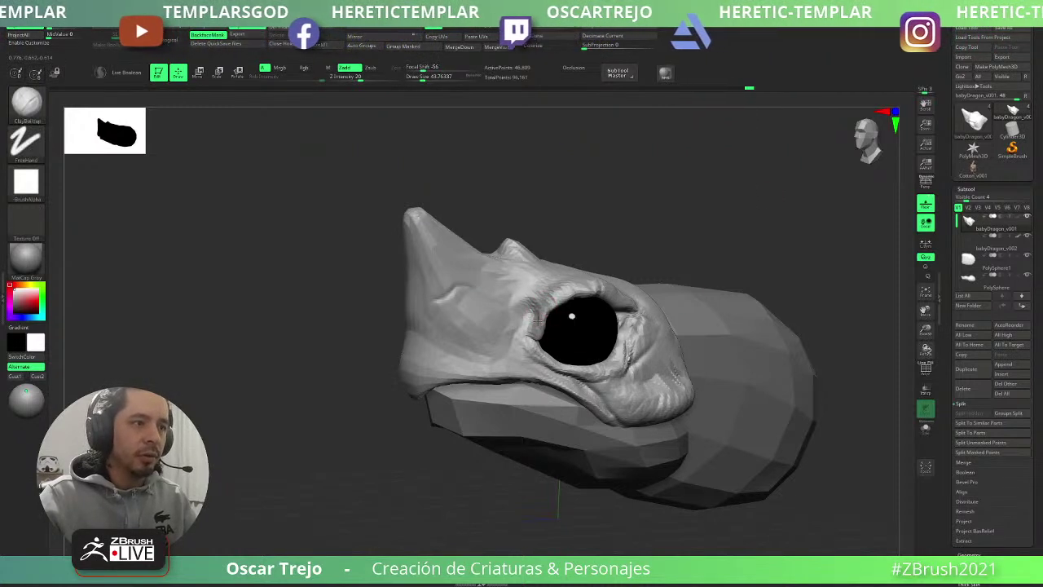
{"action": "left_click_drag", "start_coordinate": [538, 321], "coordinate": [553, 313]}
{"action": "left_click_drag", "start_coordinate": [708, 236], "coordinate": [697, 325], "text": "shift"}
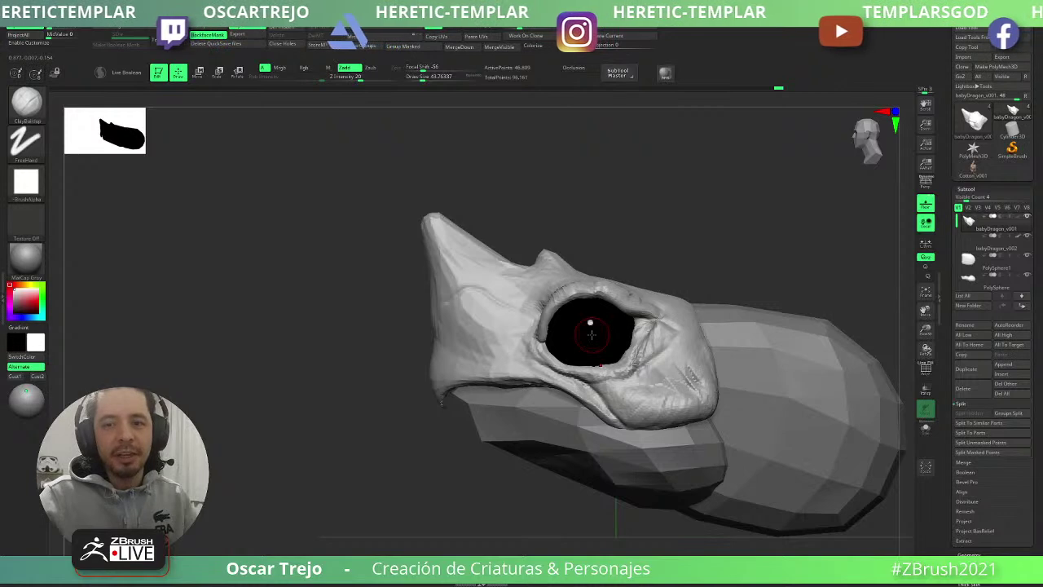
- Pull the upper eyelid's rear corner down with the Move brush at draw size about 77 to 94
{"action": "mouse_move", "coordinate": [612, 261]}
{"action": "right_mouse_down"}
{"action": "mouse_move", "coordinate": [680, 256]}
{"action": "mouse_move", "coordinate": [641, 312]}
{"action": "mouse_move", "coordinate": [657, 311]}
{"action": "right_mouse_up"}
{"action": "key", "text": "b"}
{"action": "key", "text": "m"}
{"action": "key", "text": "v"}
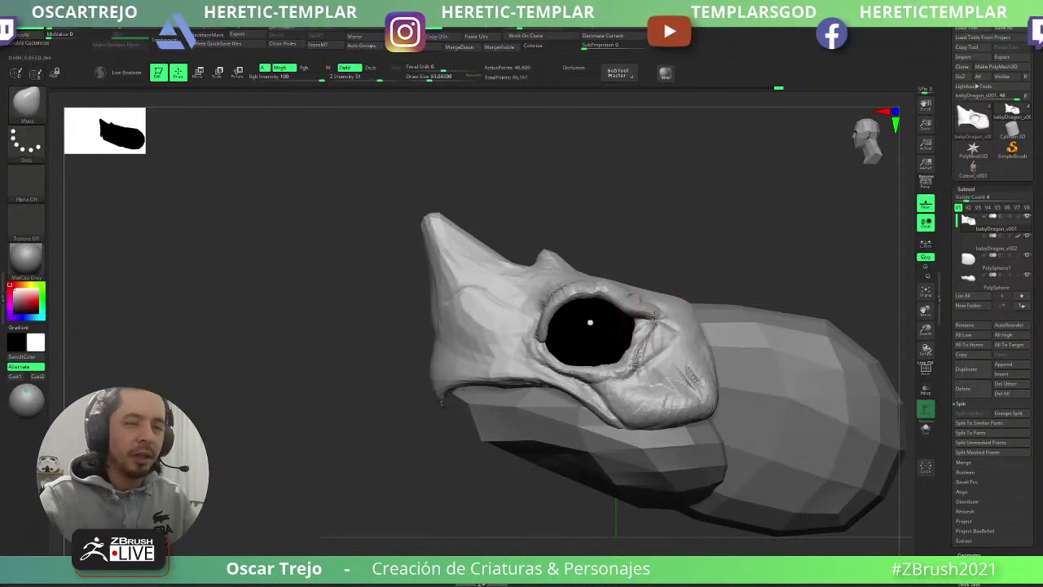
{"action": "left_click_drag", "start_coordinate": [655, 316], "coordinate": [657, 324]}
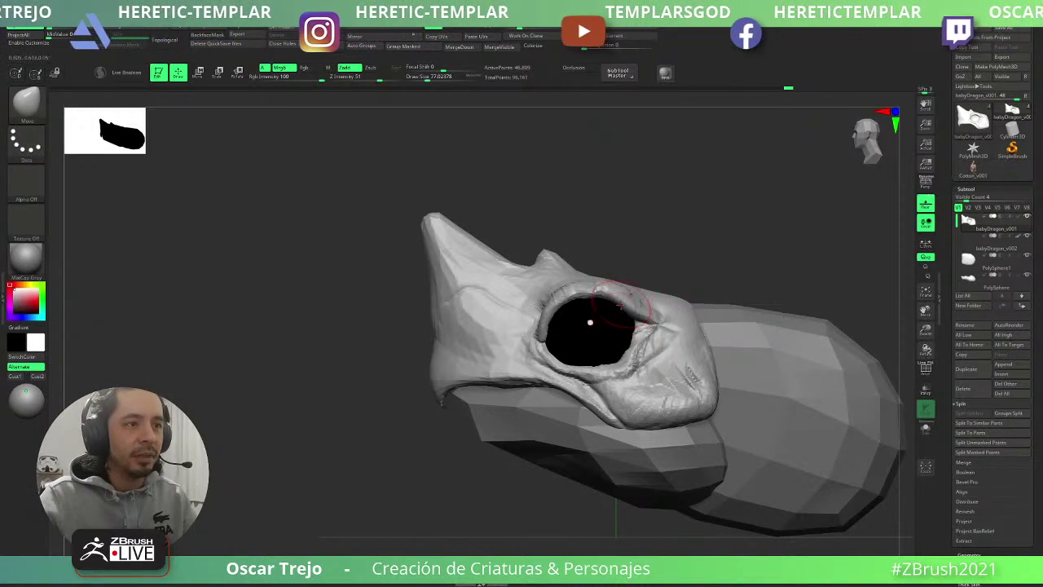
- Build a raised lower eyelid ridge running up to the eye's rear corner with ClayBuildup at draw size about 33 to 46
{"action": "key", "text": "b"}
{"action": "key", "text": "c"}
{"action": "key", "text": "b"}
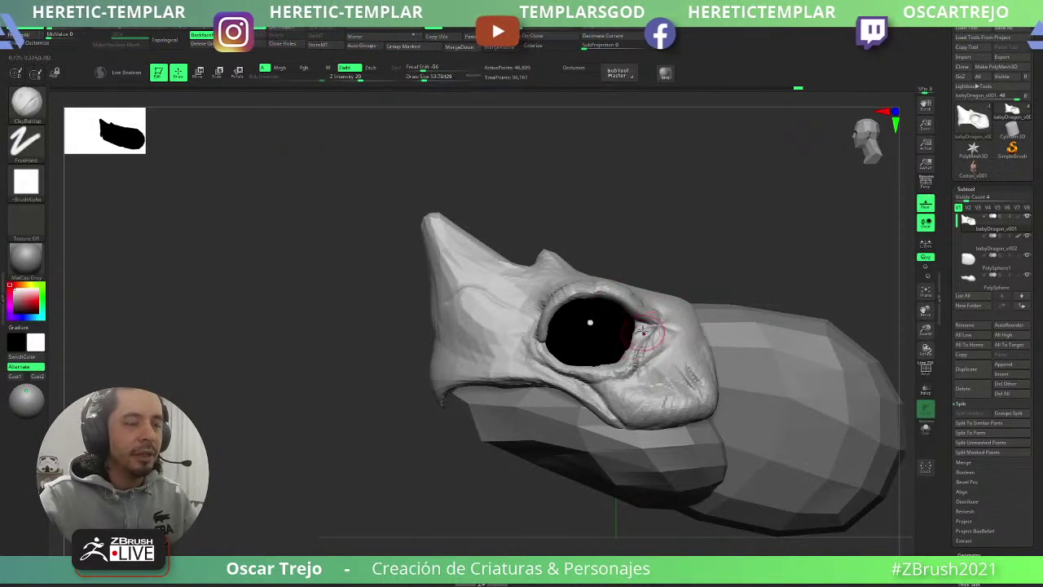
{"action": "key", "text": "bracketleft"}
{"action": "key", "text": "bracketleft"}
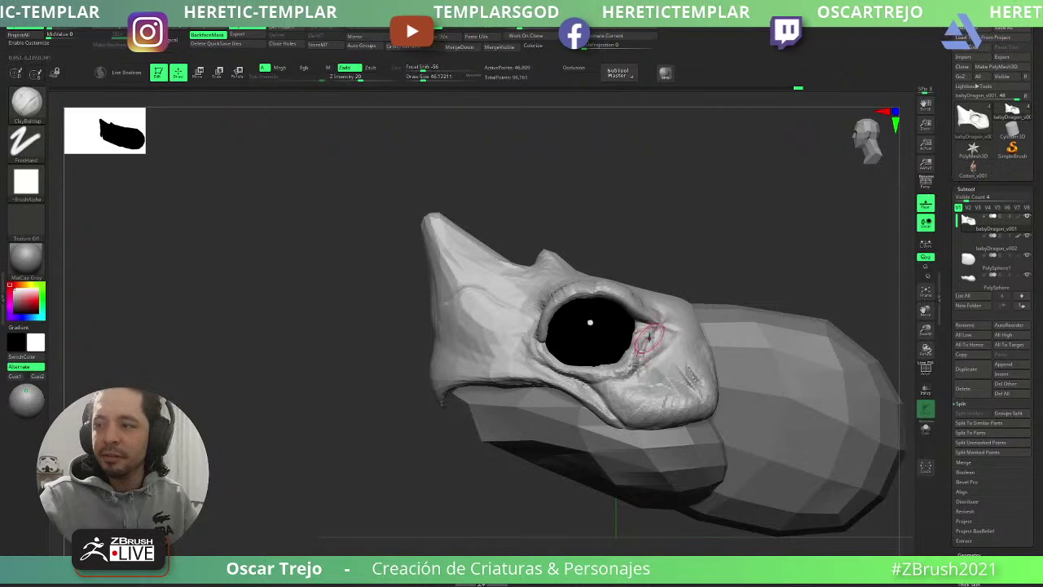
{"action": "key", "text": "]"}
{"action": "key", "text": "s"}
{"action": "mouse_move", "coordinate": [655, 343]}
{"action": "left_mouse_down"}
{"action": "mouse_move", "coordinate": [596, 374]}
{"action": "mouse_move", "coordinate": [657, 329]}
{"action": "mouse_move", "coordinate": [679, 329]}
{"action": "mouse_move", "coordinate": [657, 333]}
{"action": "left_mouse_up"}
{"action": "key", "text": "s"}
{"action": "key", "text": "s"}
{"action": "key", "text": "s"}
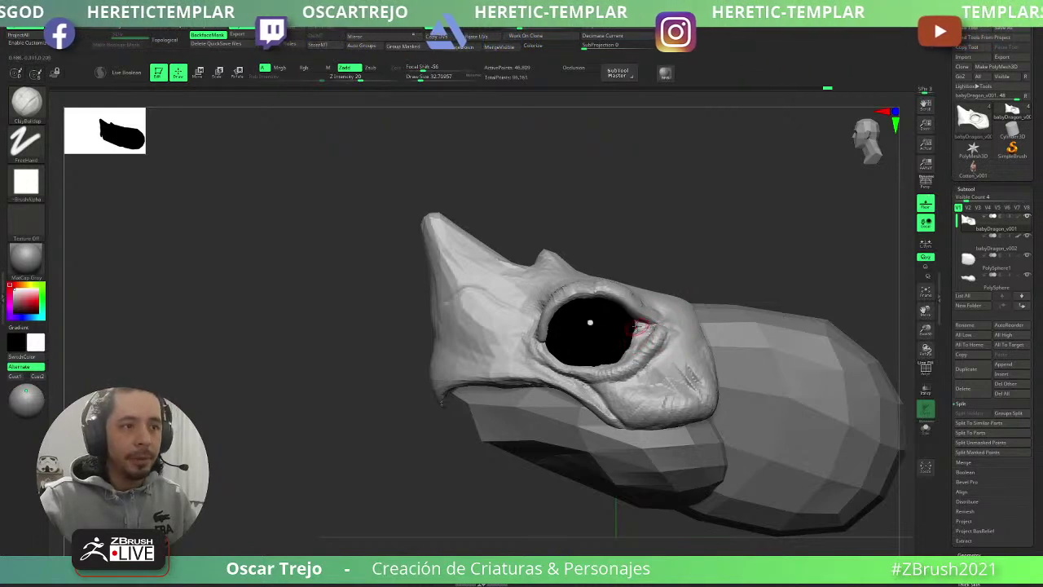
- Fill the gap between the eyelids at the eye's rear corner with ClayBuildup at draw size about 33
{"action": "key", "text": "b"}
{"action": "key", "text": "c"}
{"action": "key", "text": "l"}
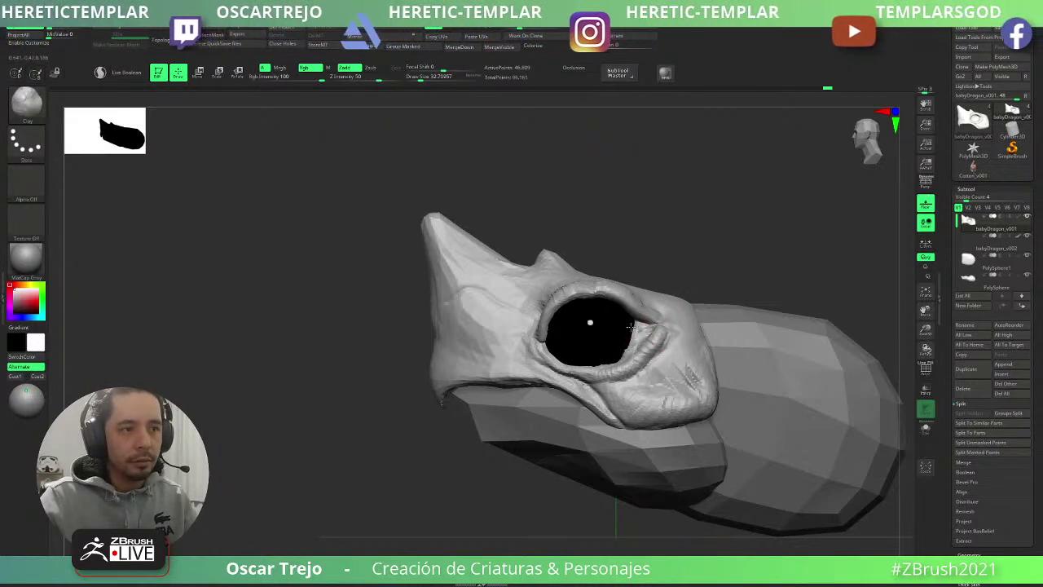
{"action": "key", "text": "b"}
{"action": "key", "text": "c"}
{"action": "key", "text": "b"}
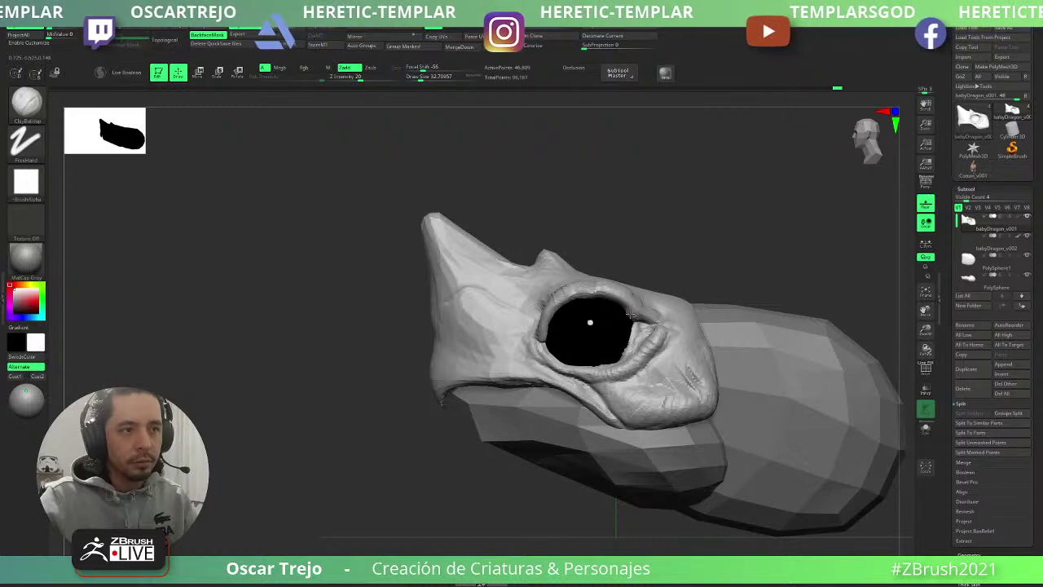
- Adjust the upper eyelid's rear edge over the eyeball with the Move brush at draw size up to about 59
{"action": "key", "text": "b"}
{"action": "key", "text": "m"}
{"action": "key", "text": "v"}
{"action": "left_click_drag", "start_coordinate": [725, 268], "coordinate": [656, 305]}
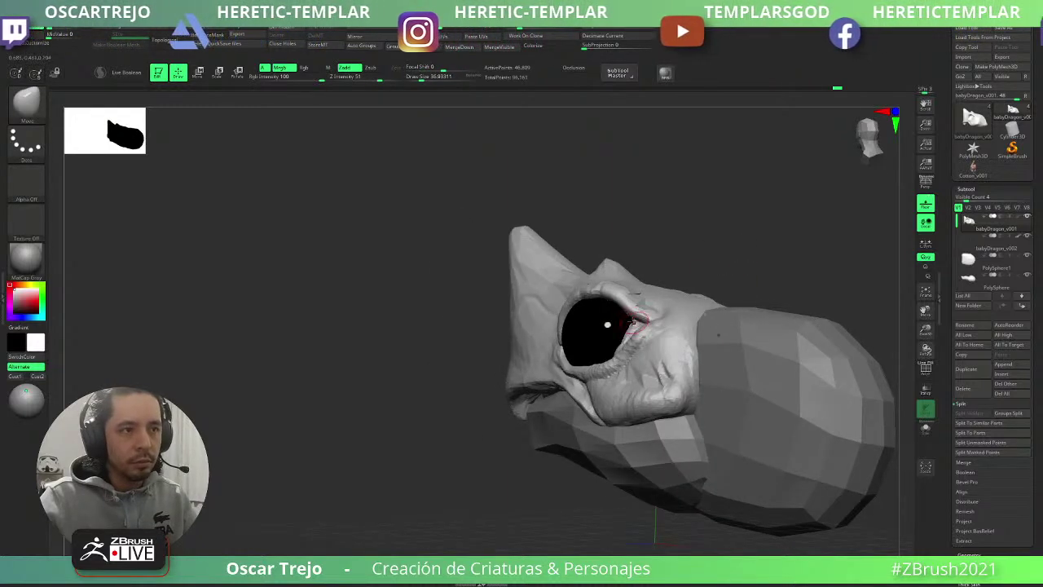
{"action": "left_click_drag", "start_coordinate": [713, 250], "coordinate": [740, 245]}
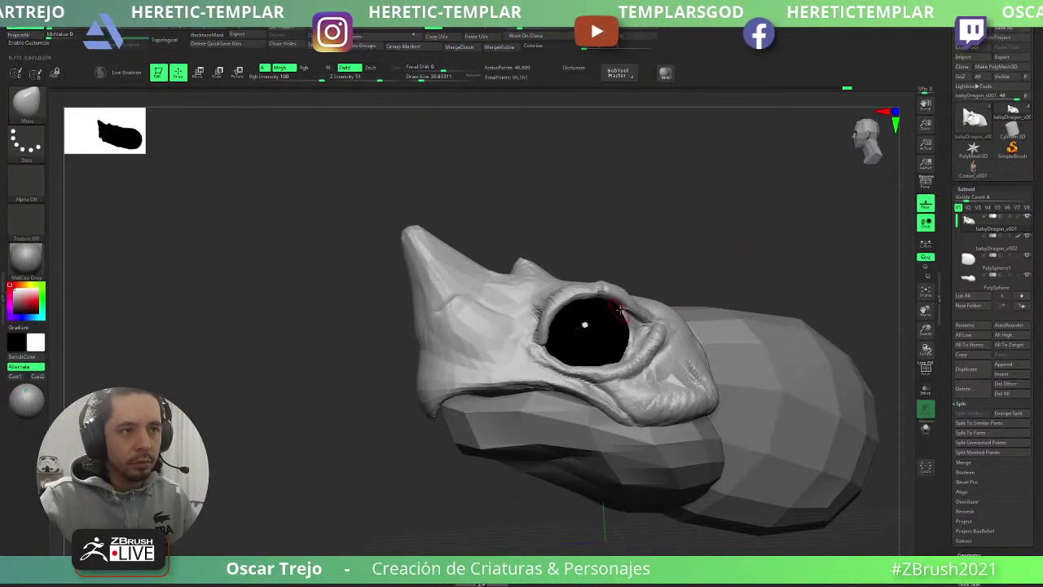
{"action": "key", "text": "bracketright"}
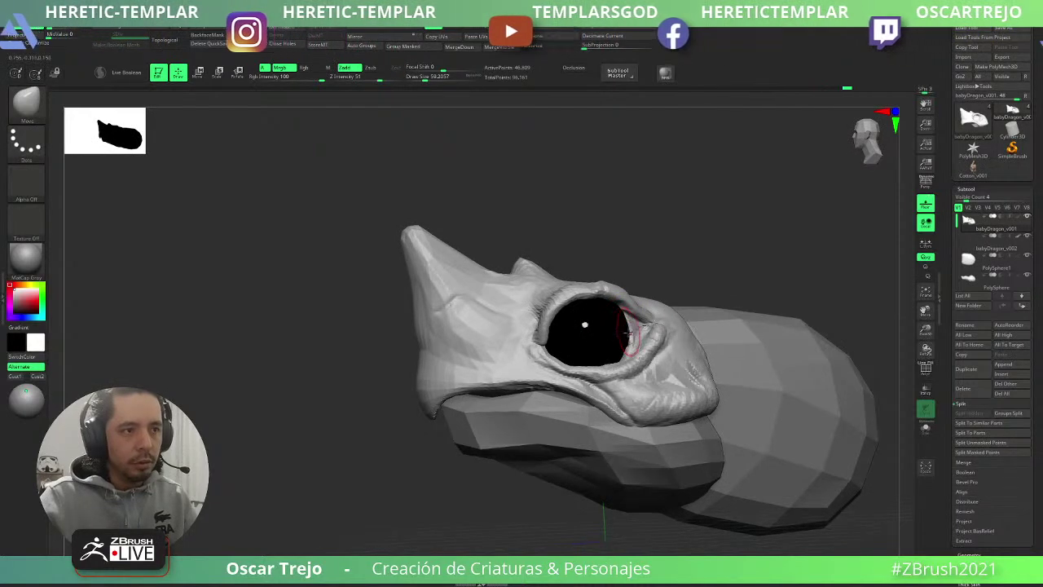
- Fit the flesh at the eye's rear corner against the eyeball with the Move brush at draw size about 39 to 65
{"action": "left_click_drag", "start_coordinate": [684, 287], "coordinate": [655, 318]}
{"action": "key", "text": "bracketright"}
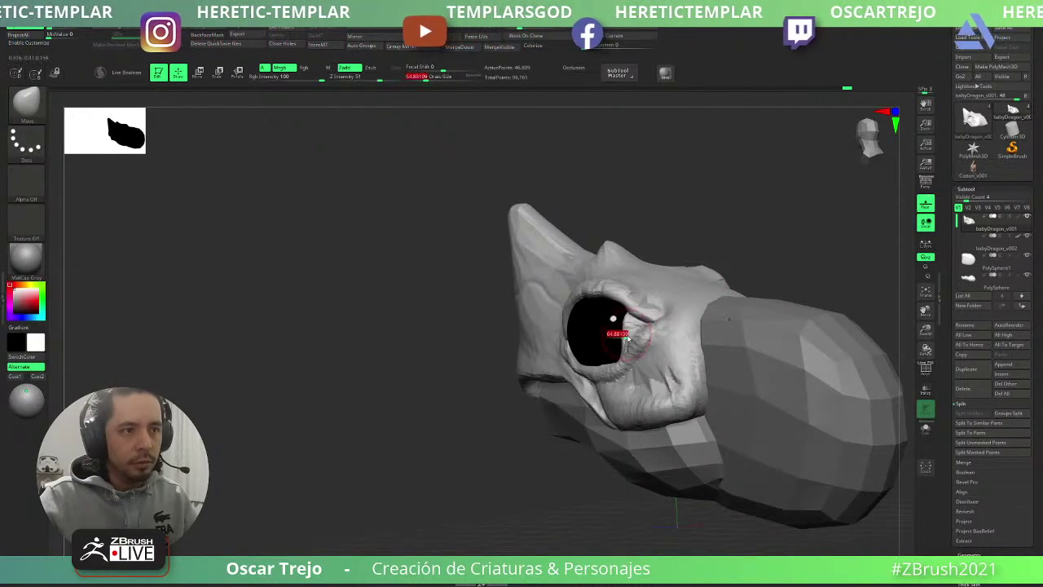
{"action": "key", "text": "ctrl"}
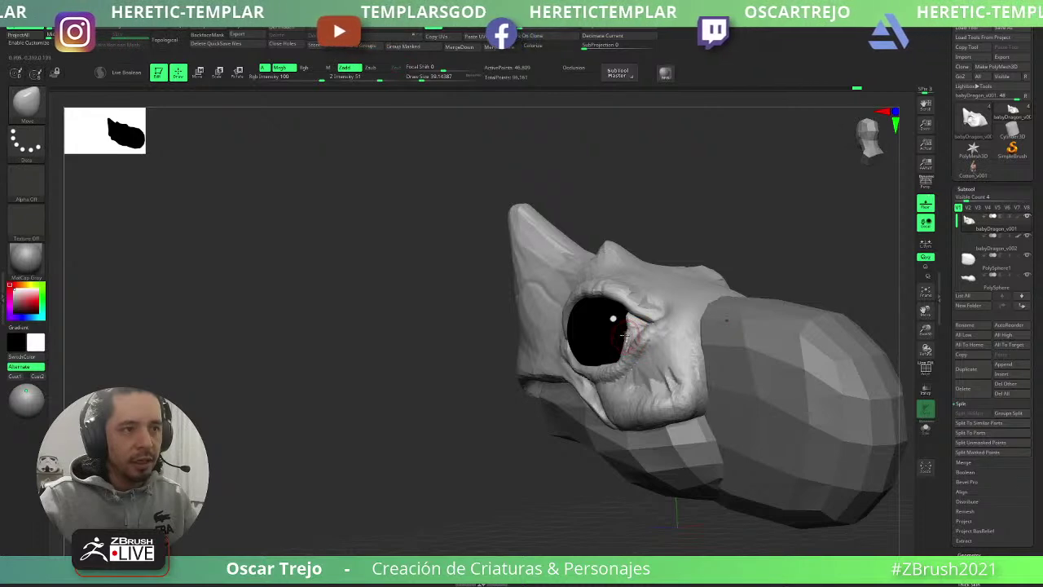
{"action": "right_click_drag", "start_coordinate": [629, 333], "coordinate": [624, 334]}
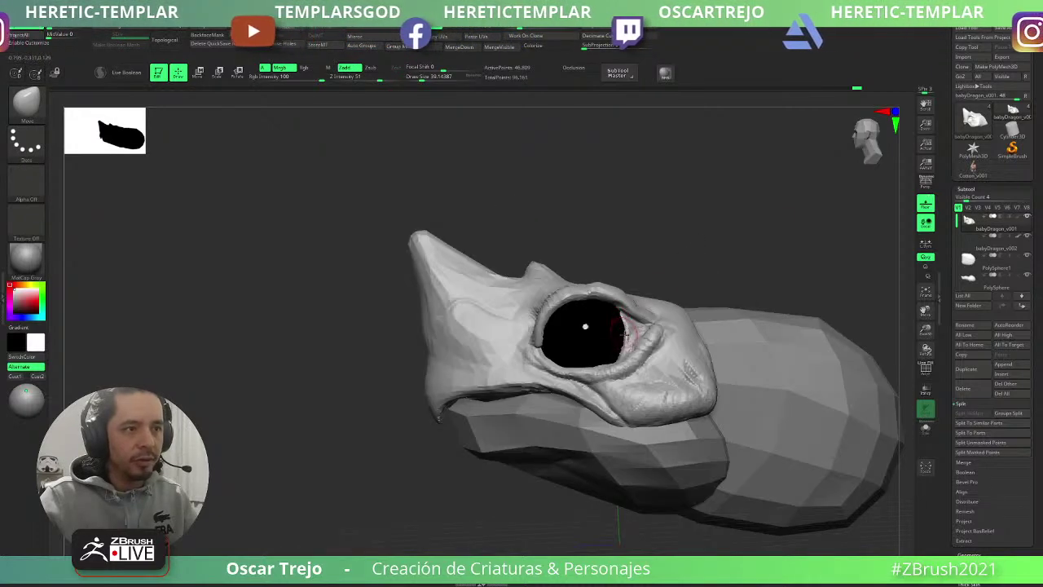
- Carve the crease between the eyelids at the eye's rear corner with DamStandard at draw size about 39
{"action": "left_click_drag", "start_coordinate": [690, 285], "coordinate": [709, 291]}
{"action": "key", "text": "b"}
{"action": "key", "text": "d"}
{"action": "key", "text": "s"}
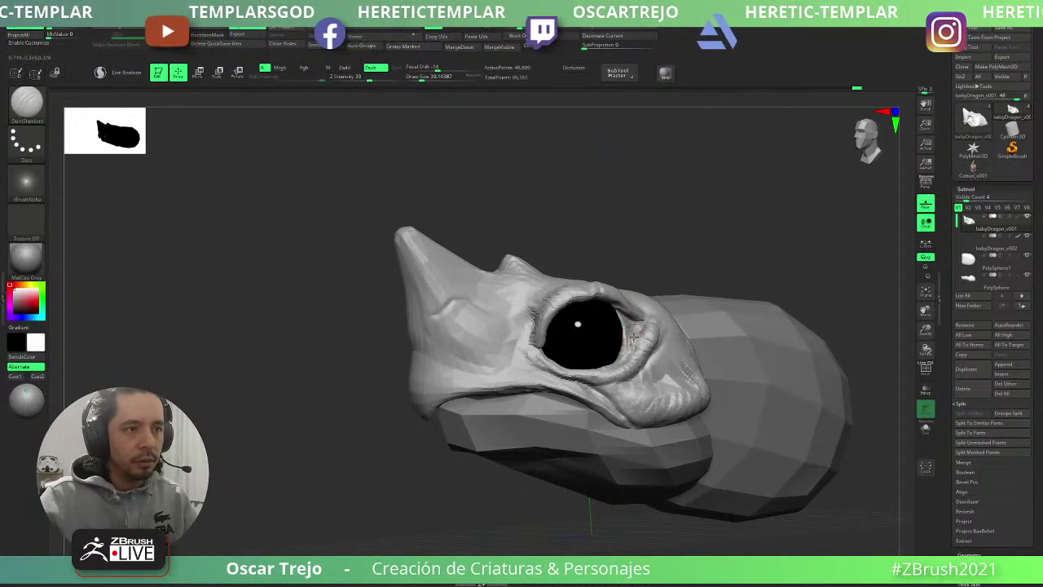
{"action": "left_click_drag", "start_coordinate": [738, 245], "coordinate": [792, 219]}
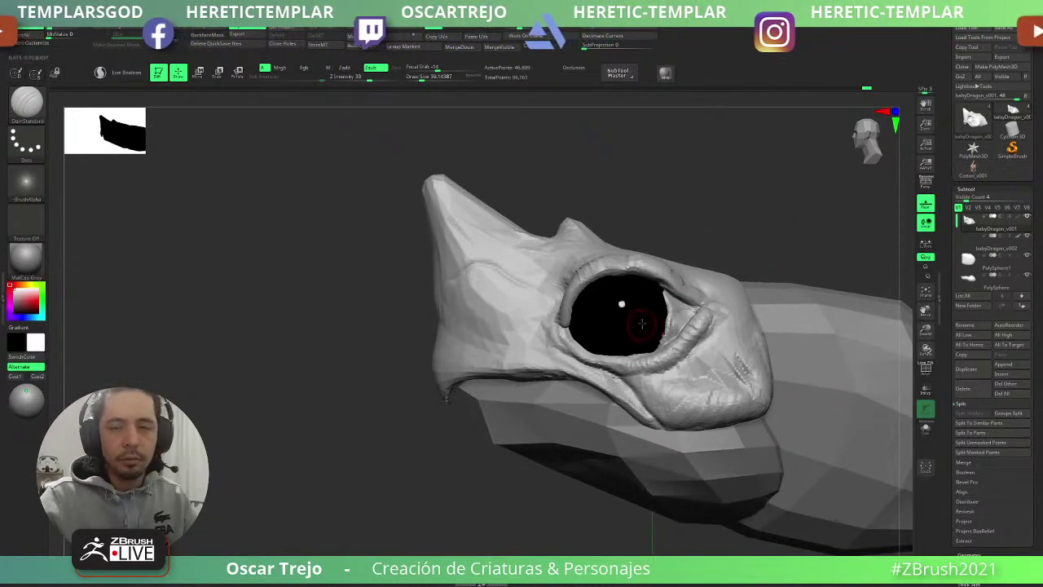
- Reshape the upper lip edge from the cheek toward the snout with the Move brush at draw size about 65 to 77
{"action": "mouse_move", "coordinate": [621, 304]}
{"action": "right_mouse_down"}
{"action": "mouse_move", "coordinate": [715, 233]}
{"action": "mouse_move", "coordinate": [668, 238]}
{"action": "mouse_move", "coordinate": [722, 257]}
{"action": "right_mouse_up"}
{"action": "key", "text": "b"}
{"action": "key", "text": "m"}
{"action": "key", "text": "v"}
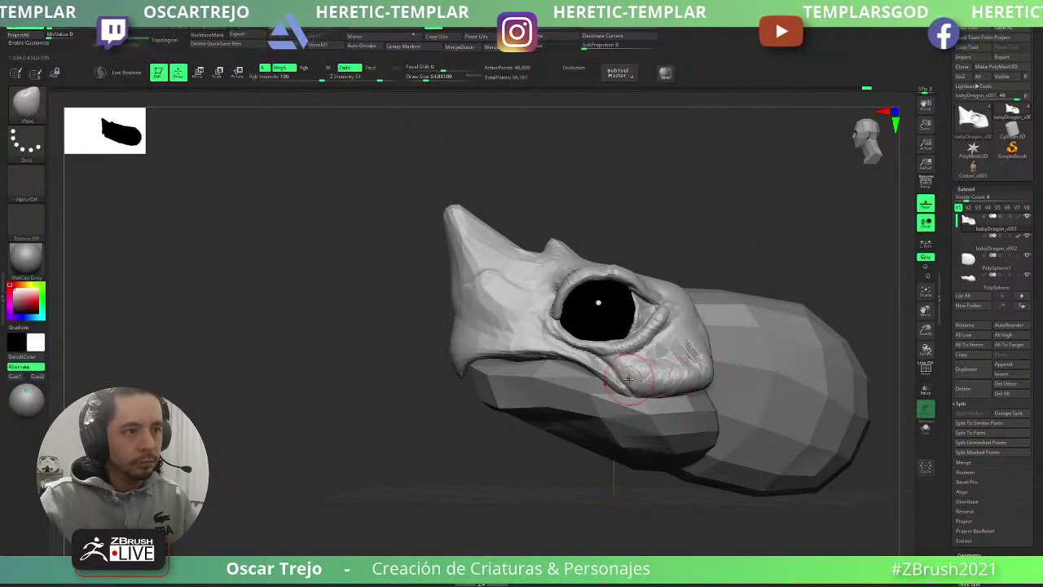
{"action": "key", "text": "bracketright"}
{"action": "mouse_move", "coordinate": [621, 369]}
{"action": "left_mouse_down"}
{"action": "mouse_move", "coordinate": [601, 376]}
{"action": "mouse_move", "coordinate": [573, 359]}
{"action": "mouse_move", "coordinate": [510, 349]}
{"action": "left_mouse_up"}
{"action": "key", "text": "bracketleft"}
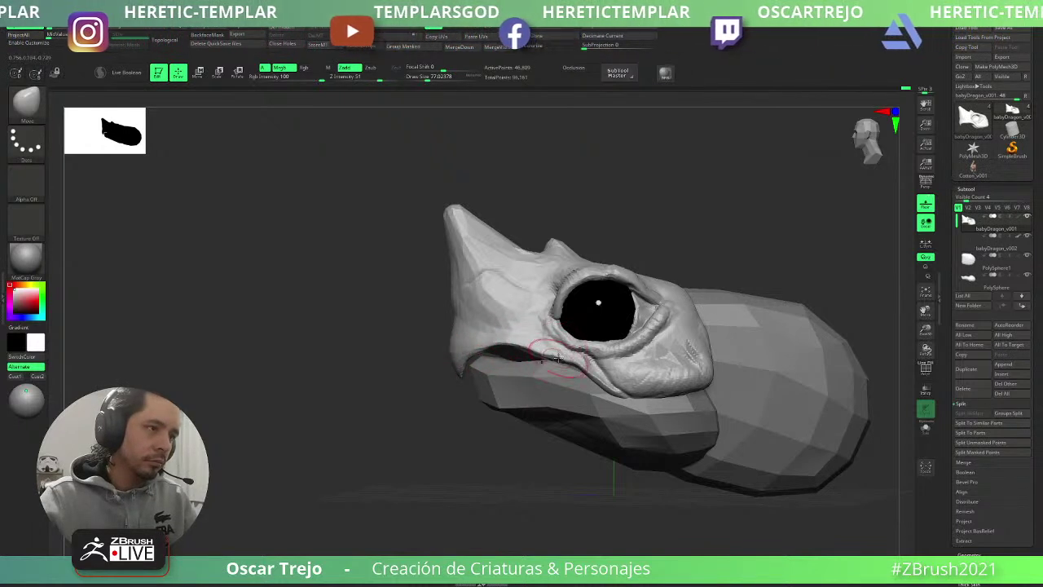
- Remesh the lower jaw subtool with a gizmo deformer to a count of about 12956
{"action": "left_click", "coordinate": [508, 371], "text": "alt"}
{"action": "left_click_drag", "start_coordinate": [471, 456], "coordinate": [530, 432], "text": "alt"}
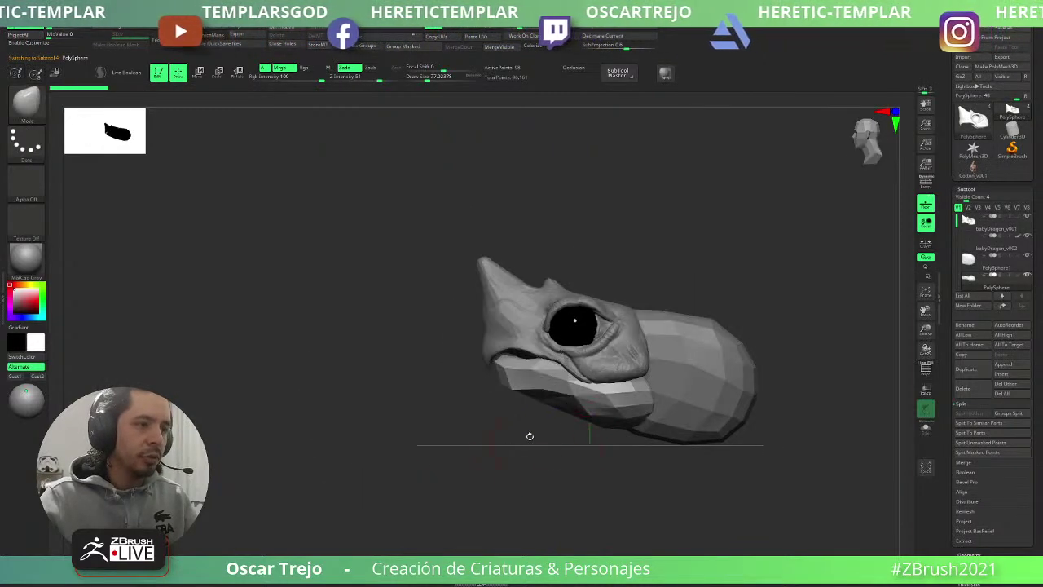
{"action": "key", "text": "w"}
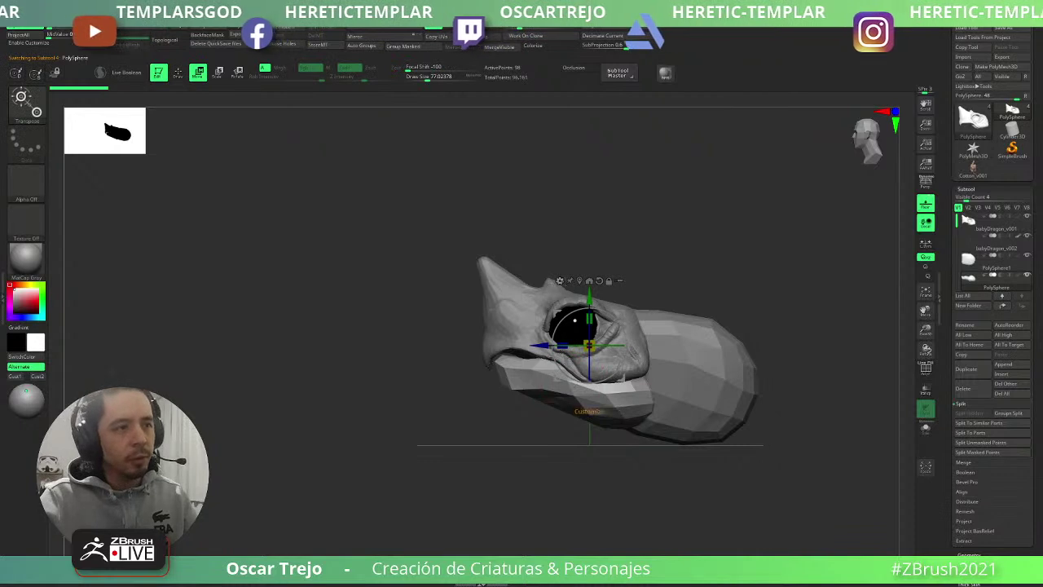
{"action": "left_click", "coordinate": [562, 281]}
{"action": "left_click", "coordinate": [646, 341]}
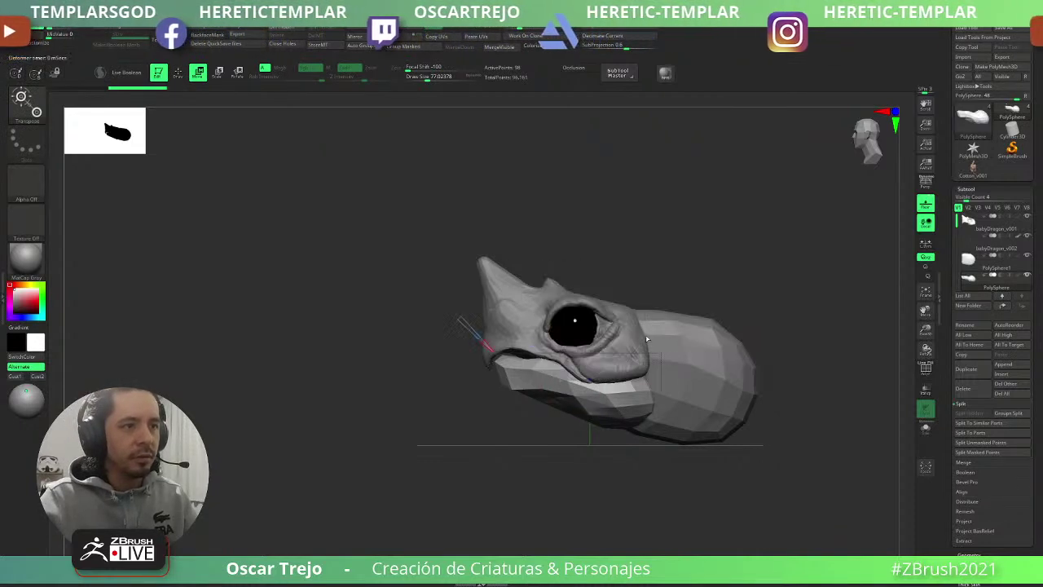
{"action": "left_click_drag", "start_coordinate": [620, 220], "coordinate": [685, 241], "text": "shift"}
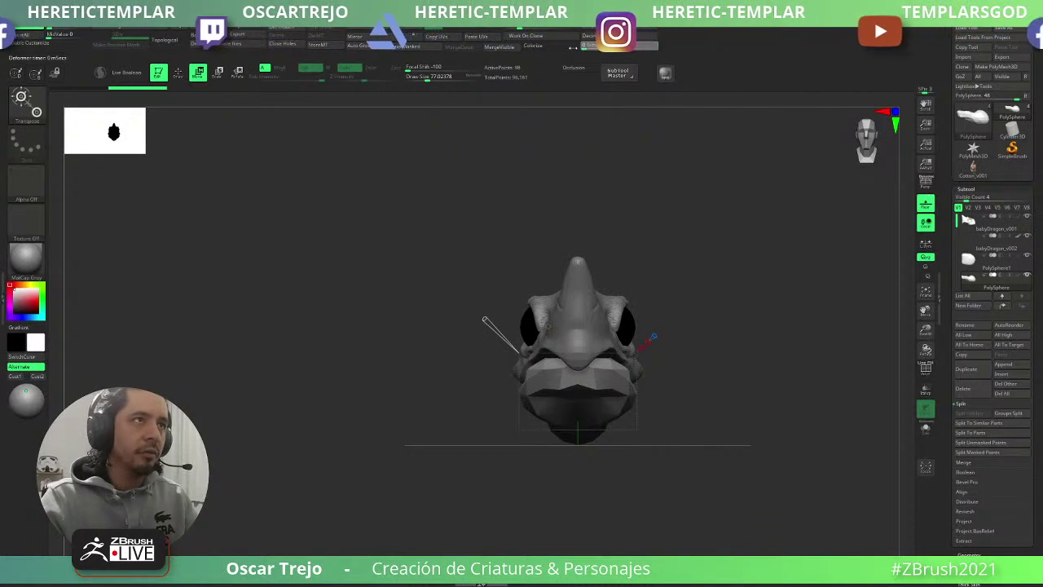
{"action": "left_click_drag", "start_coordinate": [485, 319], "coordinate": [496, 332]}
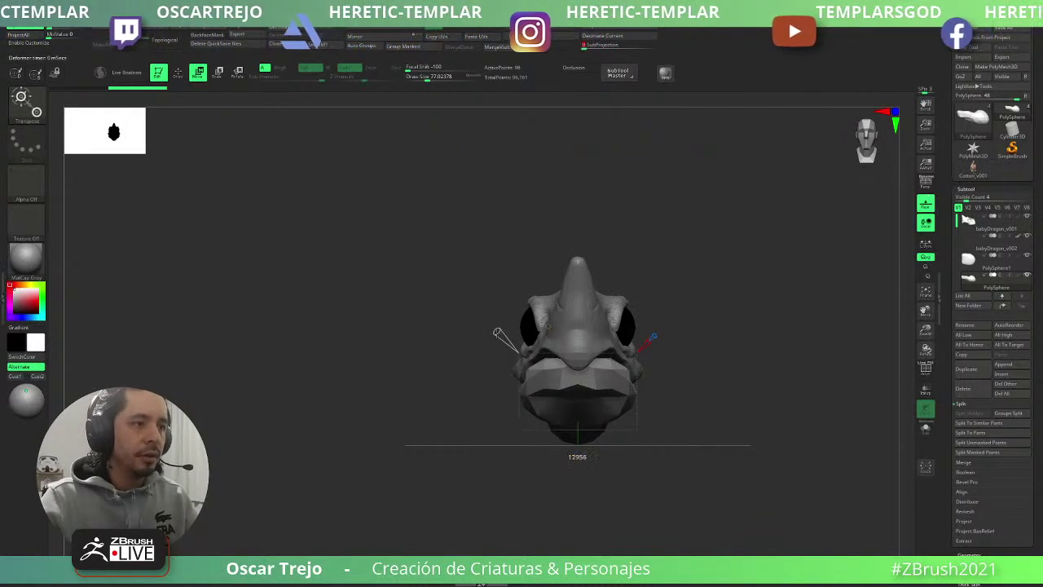
{"action": "key", "text": "shift+f"}
{"action": "key", "text": "shift+f"}
{"action": "left_click_drag", "start_coordinate": [707, 290], "coordinate": [621, 303], "text": "shift"}
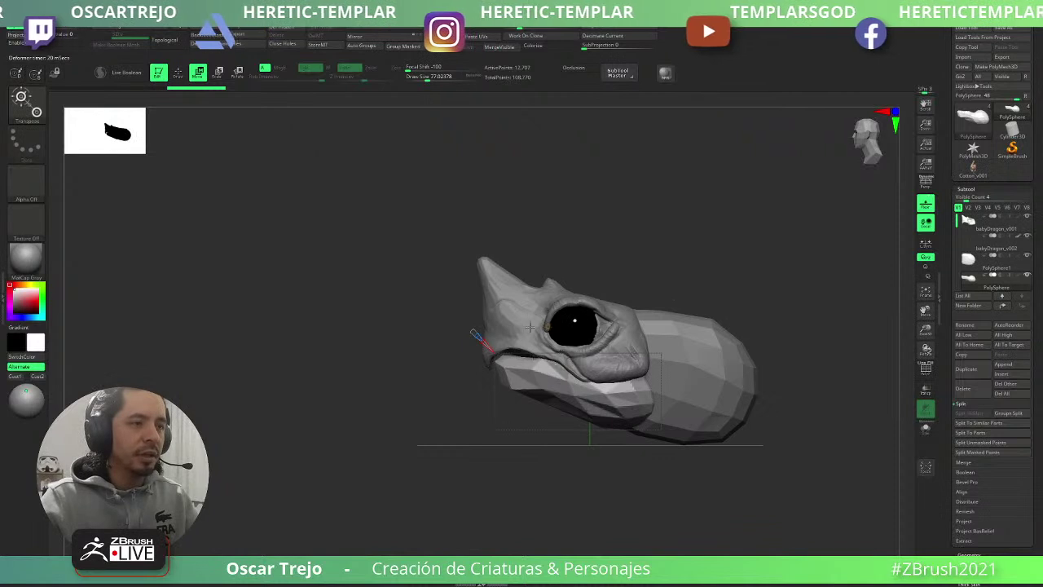
{"action": "left_click", "coordinate": [543, 326]}
{"action": "left_click", "coordinate": [682, 327]}
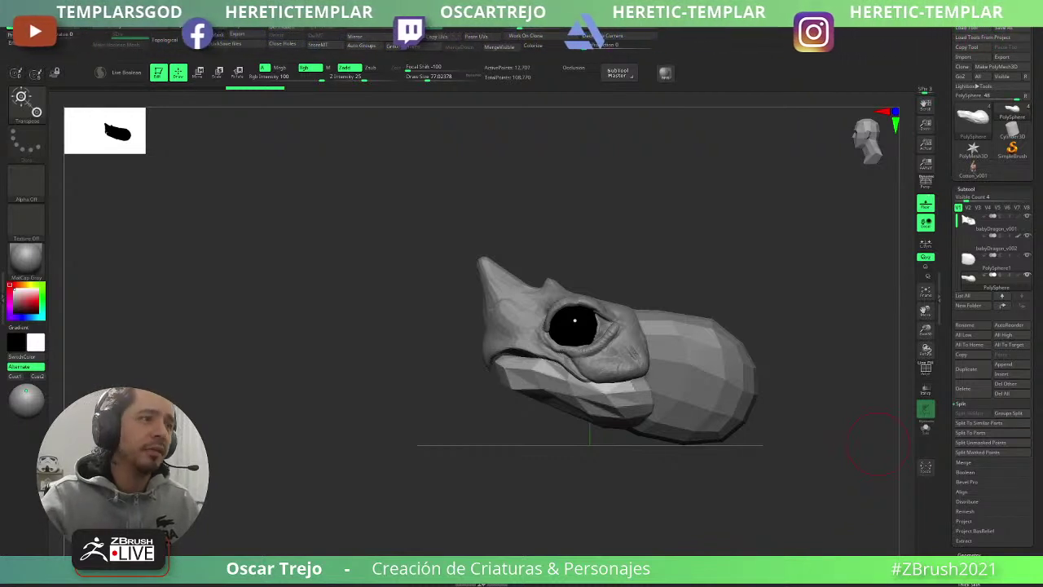
- Raise the front of the jaw's upper edge toward the upper lip with the Move brush at draw size about 116 to 120
{"action": "key", "text": "w"}
{"action": "mouse_move", "coordinate": [641, 233]}
{"action": "left_mouse_down", "text": "alt"}
{"action": "mouse_move", "coordinate": [620, 195]}
{"action": "mouse_move", "coordinate": [571, 277]}
{"action": "left_mouse_up", "text": "alt"}
{"action": "key", "text": "q"}
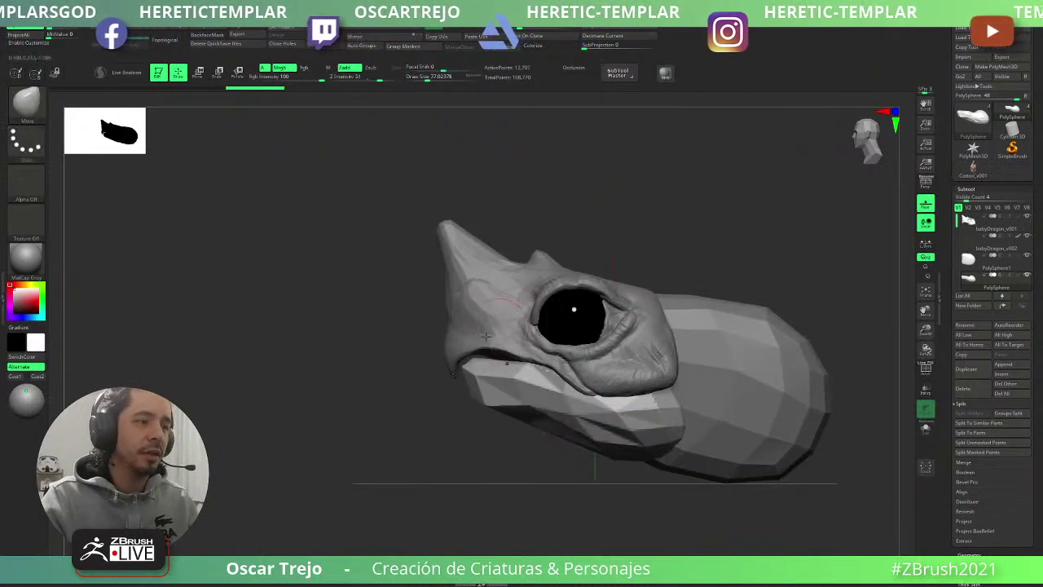
{"action": "key", "text": "s"}
{"action": "left_click_drag", "start_coordinate": [469, 364], "coordinate": [474, 363]}
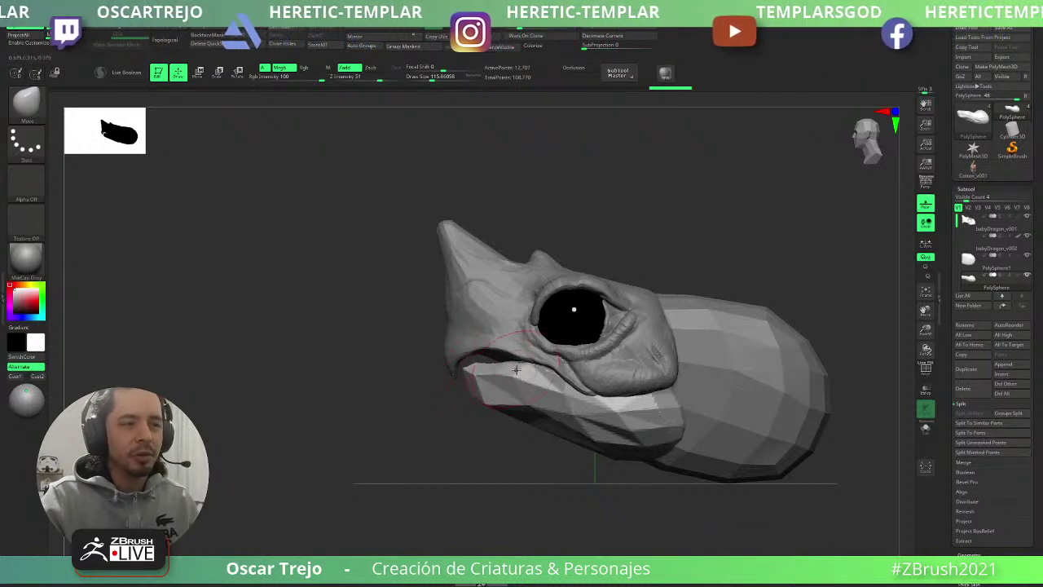
{"action": "right_click_drag", "start_coordinate": [515, 370], "coordinate": [507, 340]}
{"action": "key", "text": "s"}
{"action": "left_click_drag", "start_coordinate": [515, 373], "coordinate": [484, 353]}
{"action": "right_click_drag", "start_coordinate": [484, 353], "coordinate": [486, 368], "text": "shift"}
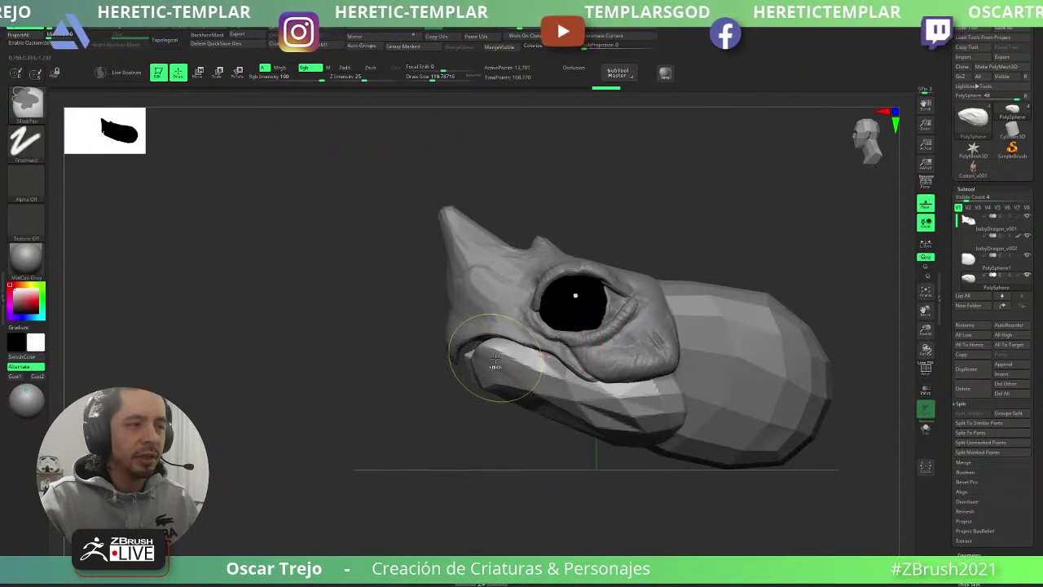
{"action": "left_click_drag", "start_coordinate": [486, 368], "coordinate": [494, 372], "text": "shift"}
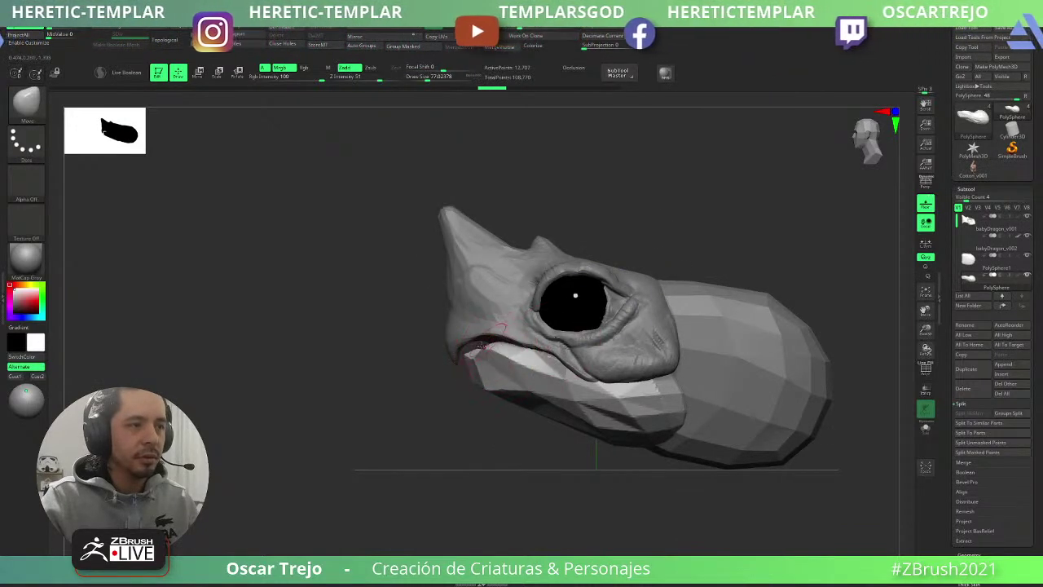
- Mirror the reshaped jaw so its raised front edge matches on both sides of the head
{"action": "right_click_drag", "start_coordinate": [461, 364], "coordinate": [449, 367]}
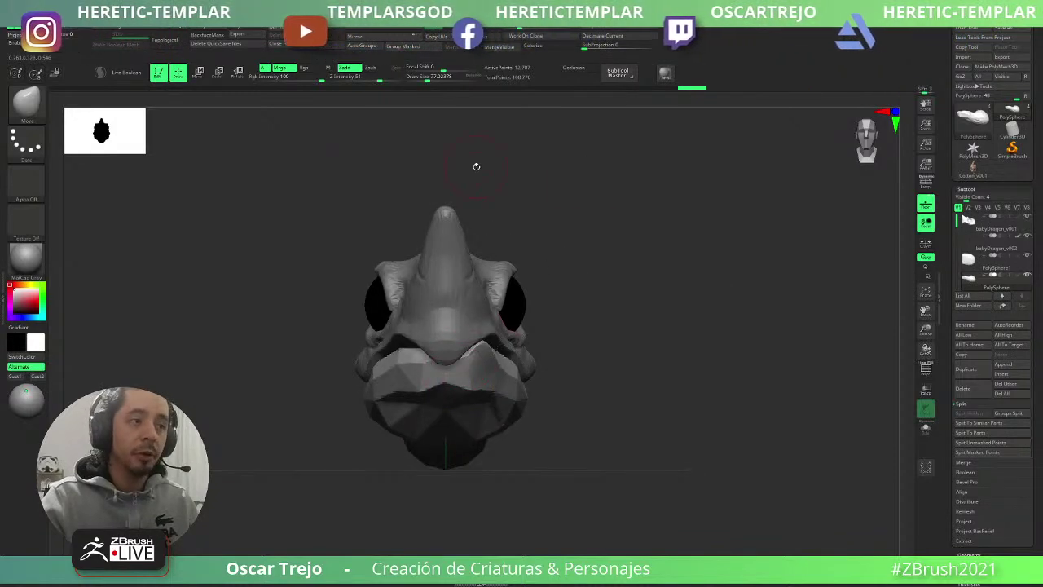
{"action": "left_click", "coordinate": [366, 37]}
{"action": "left_click", "coordinate": [371, 27]}
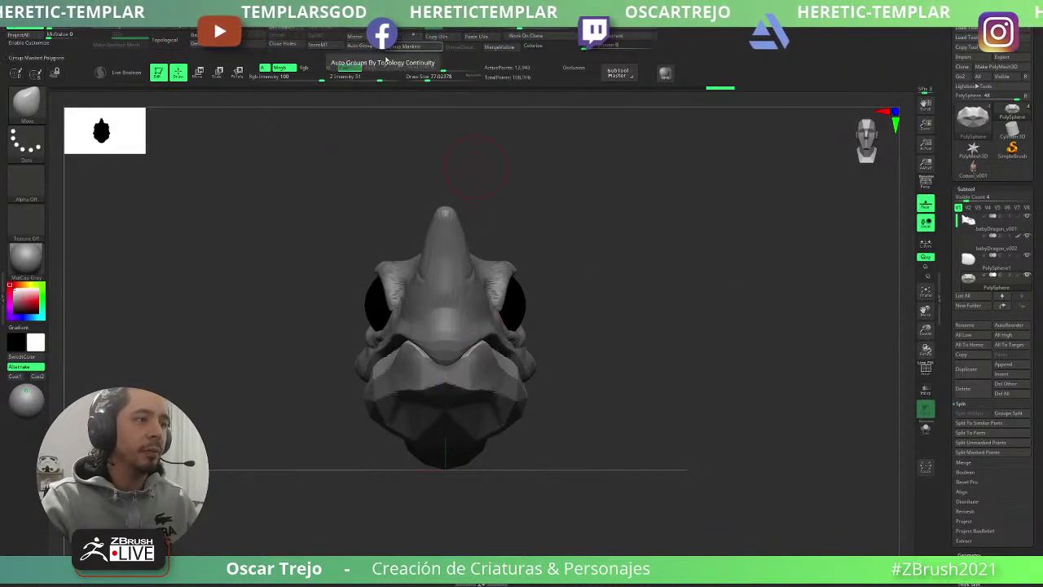
- Pull the jaw's front tip up beneath the beak with the Move brush at draw size about 62 to 132
{"action": "right_click_drag", "start_coordinate": [545, 351], "coordinate": [473, 353]}
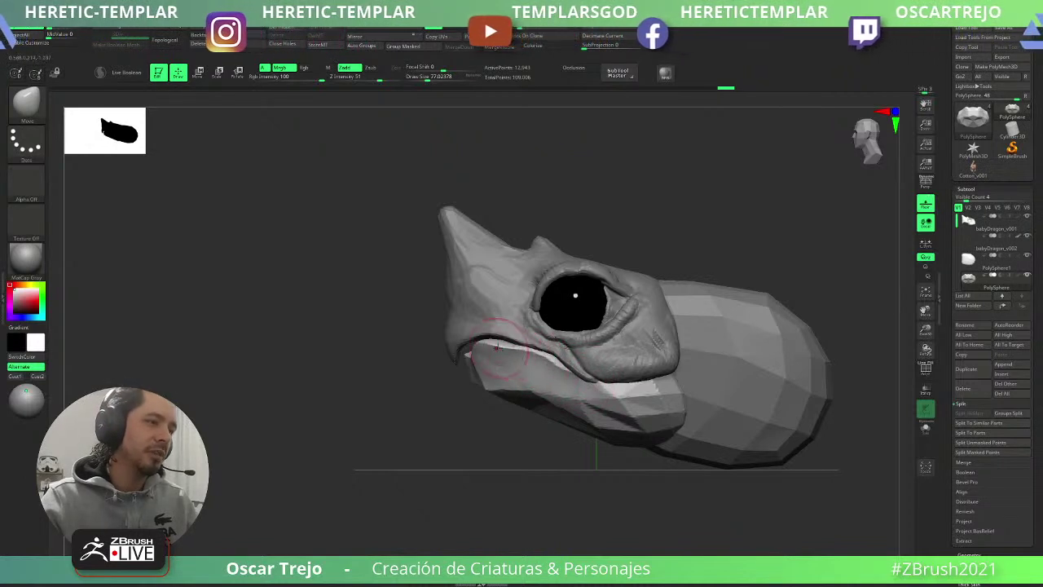
{"action": "key", "text": "bracketleft"}
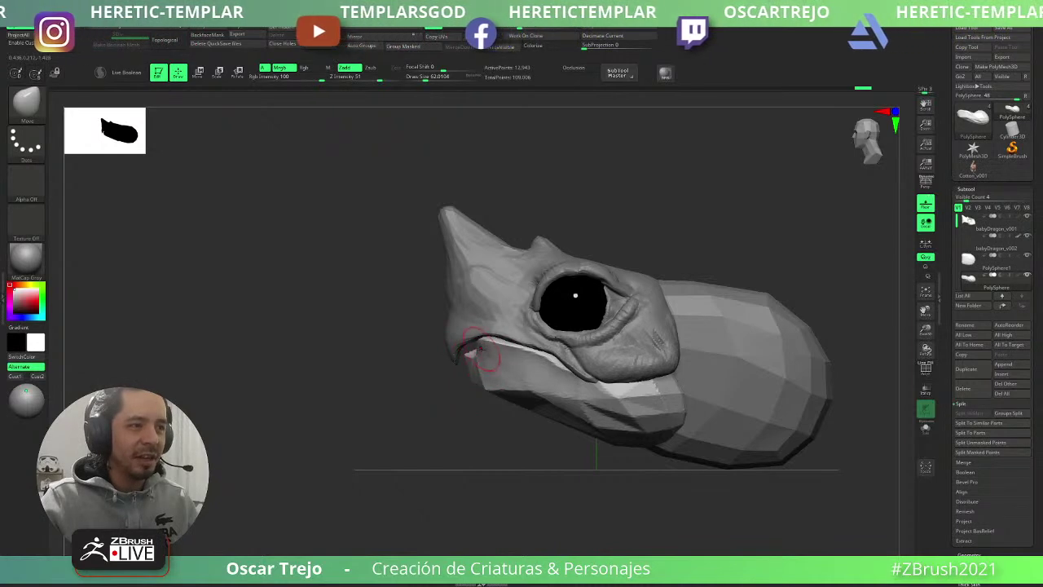
{"action": "right_click_drag", "start_coordinate": [463, 373], "coordinate": [495, 362]}
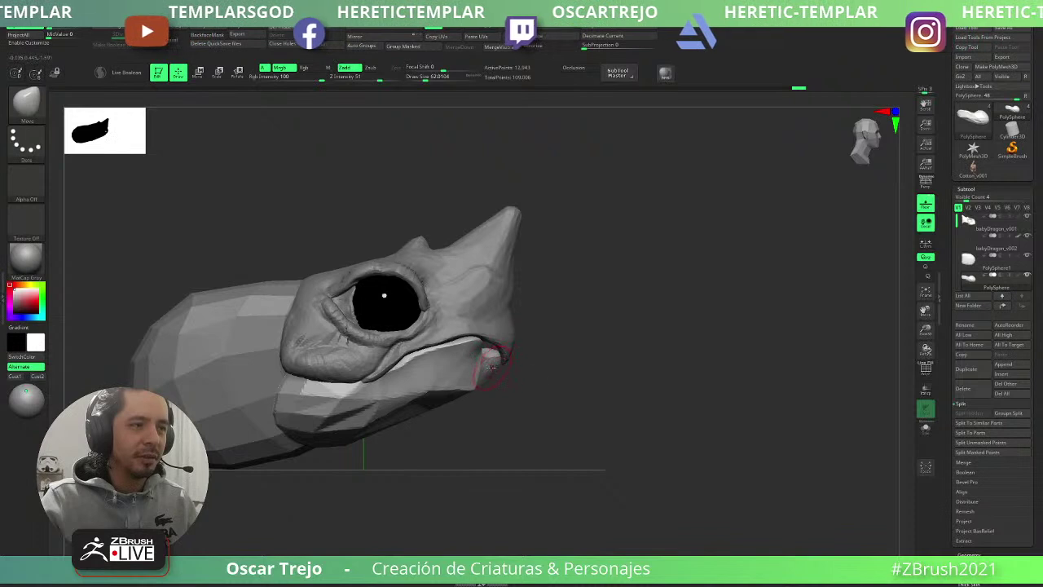
{"action": "key", "text": "s"}
{"action": "left_click_drag", "start_coordinate": [491, 368], "coordinate": [496, 367]}
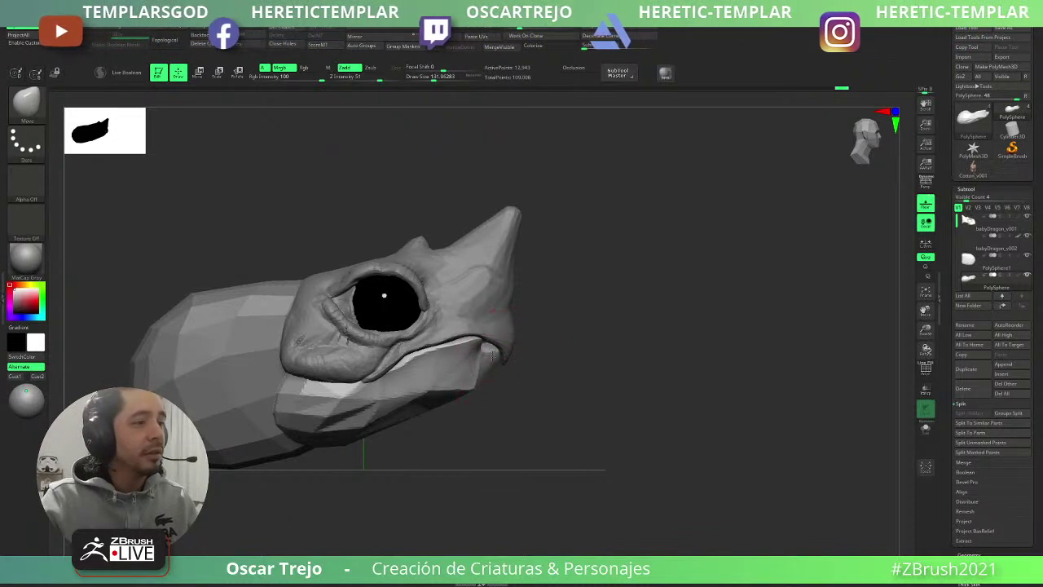
{"action": "key", "text": "bracketleft"}
{"action": "key", "text": "s"}
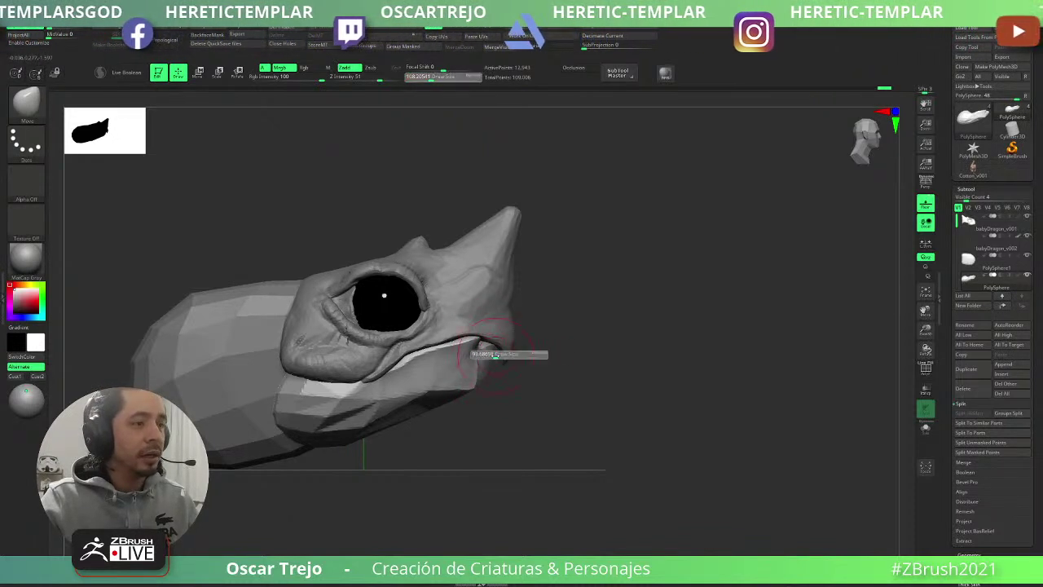
{"action": "left_click_drag", "start_coordinate": [498, 355], "coordinate": [495, 355]}
{"action": "right_click_drag", "start_coordinate": [488, 360], "coordinate": [493, 359]}
{"action": "mouse_move", "coordinate": [493, 359]}
{"action": "left_mouse_down"}
{"action": "mouse_move", "coordinate": [471, 379]}
{"action": "mouse_move", "coordinate": [491, 349]}
{"action": "left_mouse_up"}
{"action": "key", "text": "bracketright"}
{"action": "key", "text": "s"}
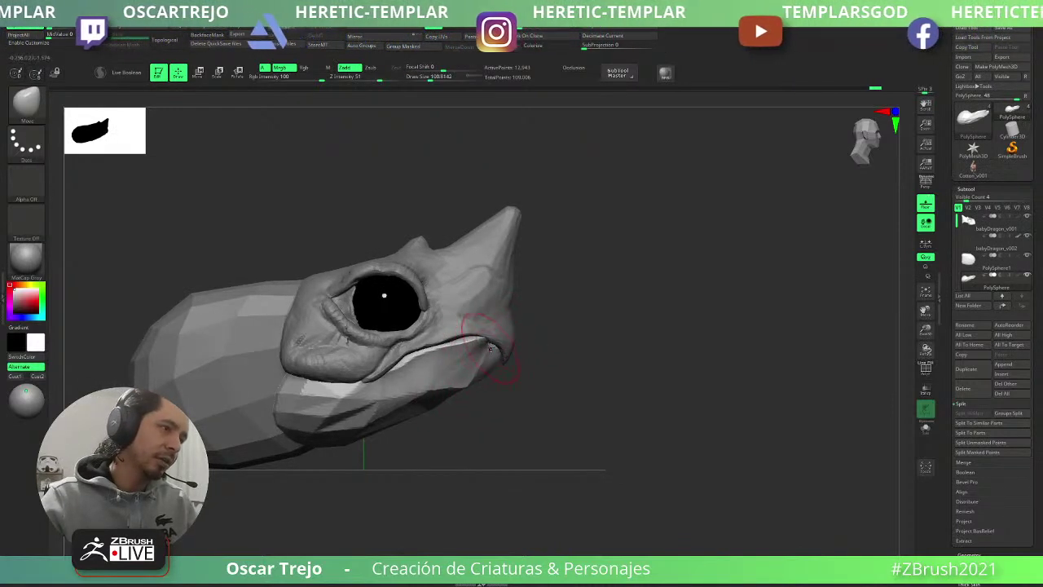
- Fit the jaw's raised front corners against the upper lip with the Move brush at draw size about 71 to 90
{"action": "left_click_drag", "start_coordinate": [566, 314], "coordinate": [524, 306], "text": "shift"}
{"action": "left_click_drag", "start_coordinate": [617, 330], "coordinate": [603, 252]}
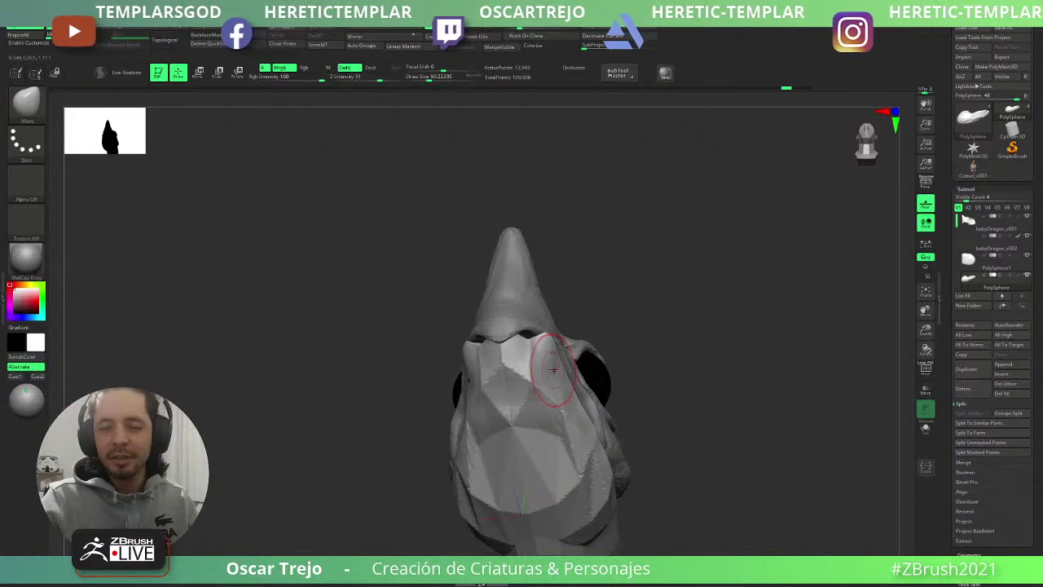
{"action": "left_click_drag", "start_coordinate": [627, 275], "coordinate": [563, 322]}
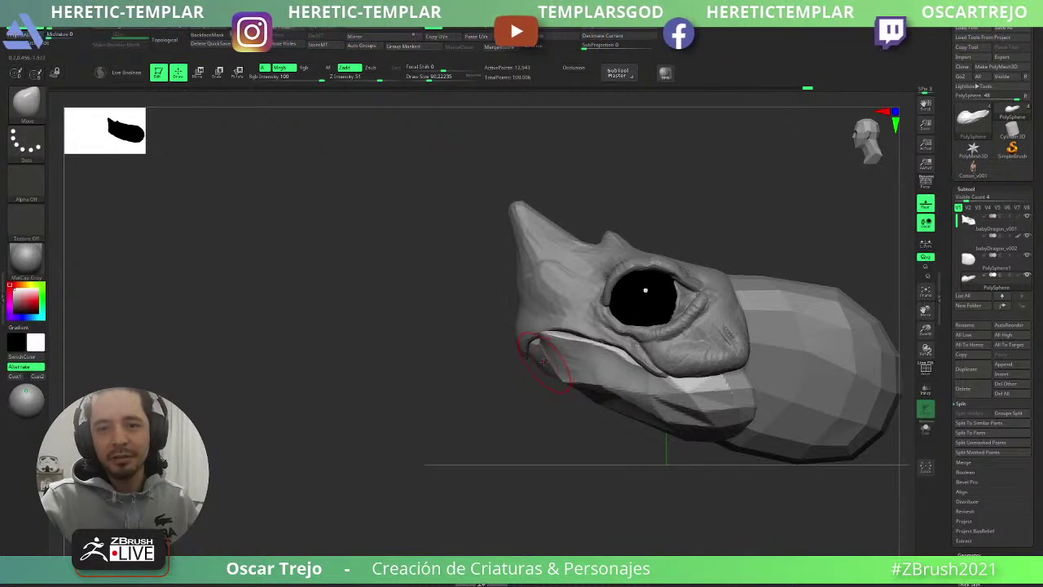
{"action": "key", "text": "s"}
{"action": "mouse_move", "coordinate": [541, 340]}
{"action": "left_mouse_down"}
{"action": "mouse_move", "coordinate": [529, 339]}
{"action": "mouse_move", "coordinate": [570, 333]}
{"action": "mouse_move", "coordinate": [538, 332]}
{"action": "mouse_move", "coordinate": [547, 332]}
{"action": "left_mouse_up"}
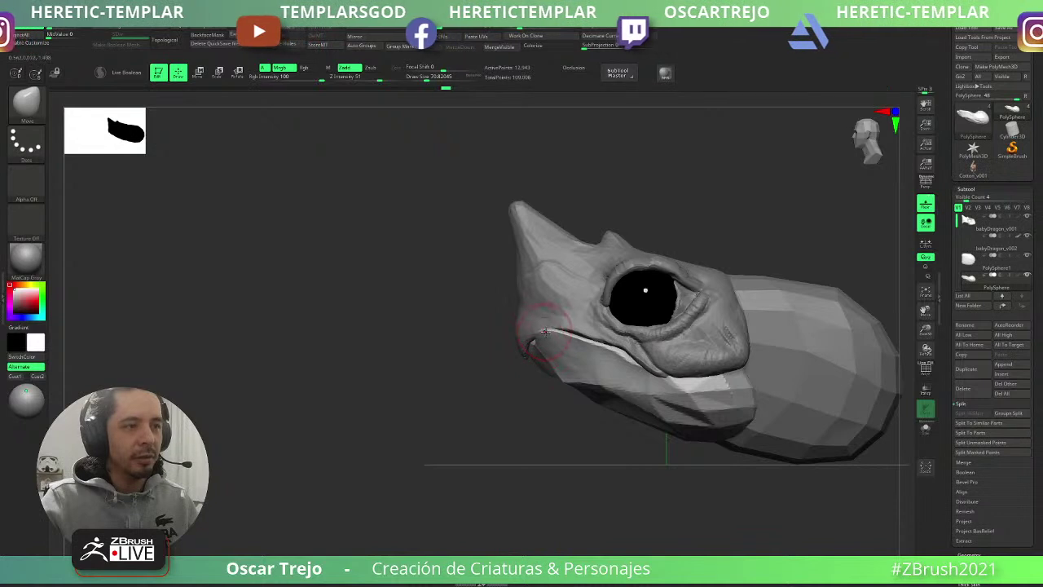
{"action": "left_click_drag", "start_coordinate": [491, 376], "coordinate": [550, 334]}
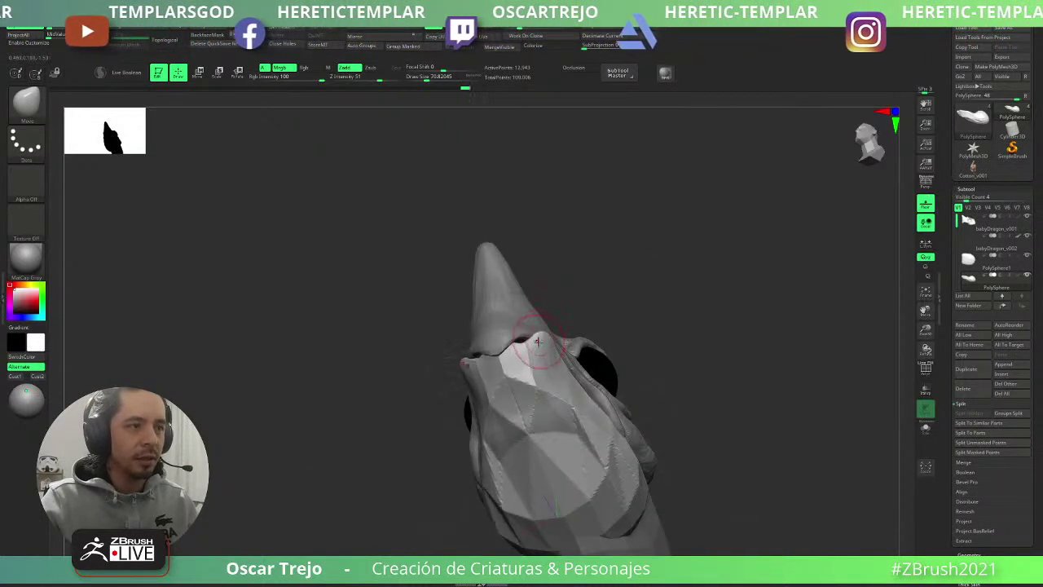
{"action": "left_click_drag", "start_coordinate": [538, 341], "coordinate": [538, 337]}
- Adjust the front surface of the jaw below the beak tip with the Move brush at draw size about 90
{"action": "left_click_drag", "start_coordinate": [652, 272], "coordinate": [543, 336]}
{"action": "key", "text": "s"}
{"action": "mouse_move", "coordinate": [447, 386]}
{"action": "left_mouse_down"}
{"action": "mouse_move", "coordinate": [494, 383]}
{"action": "mouse_move", "coordinate": [540, 349]}
{"action": "left_mouse_up"}
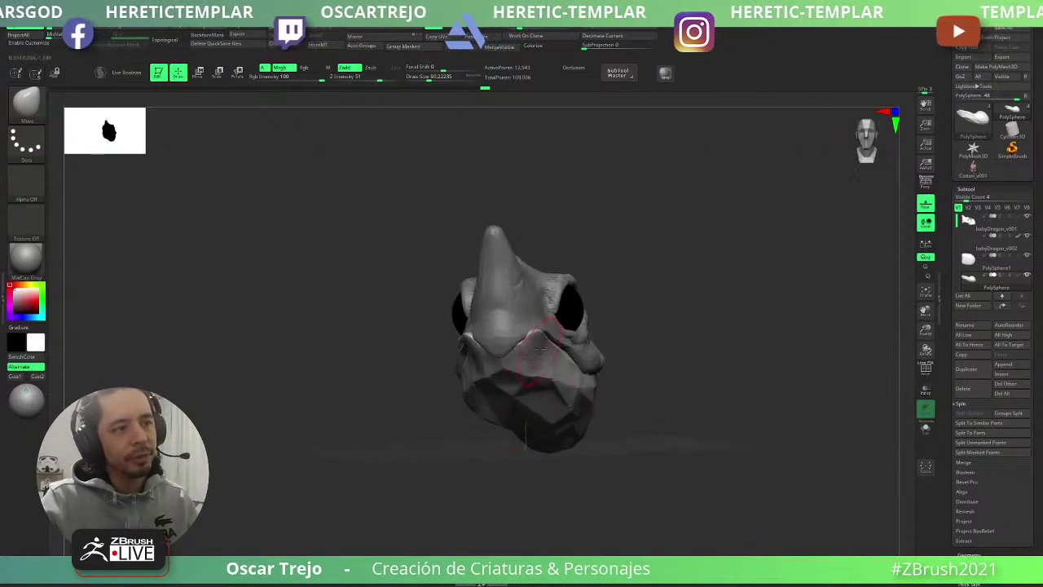
{"action": "right_click_drag", "start_coordinate": [538, 348], "coordinate": [579, 327]}
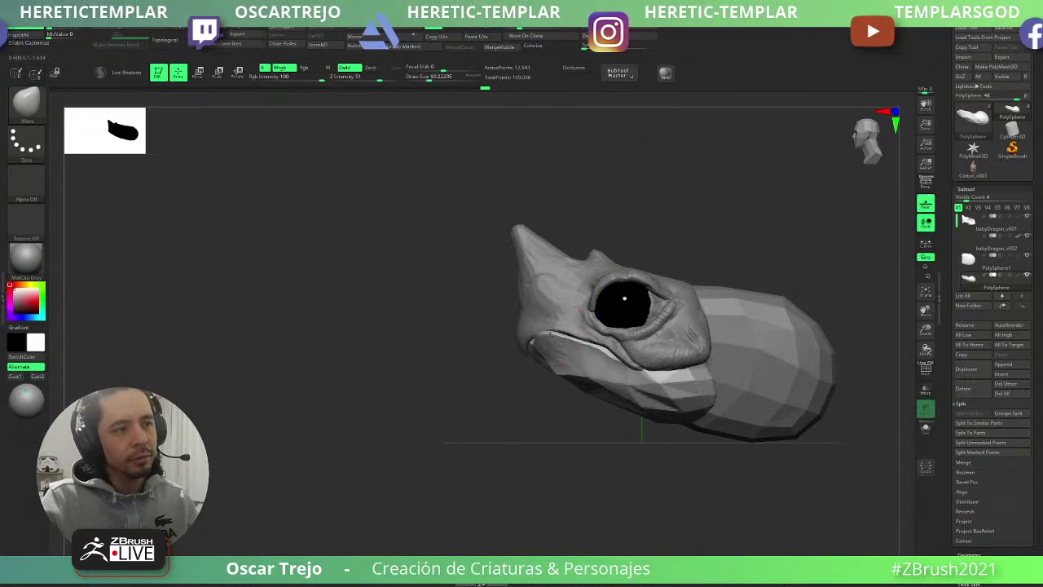
{"action": "key", "text": "s"}
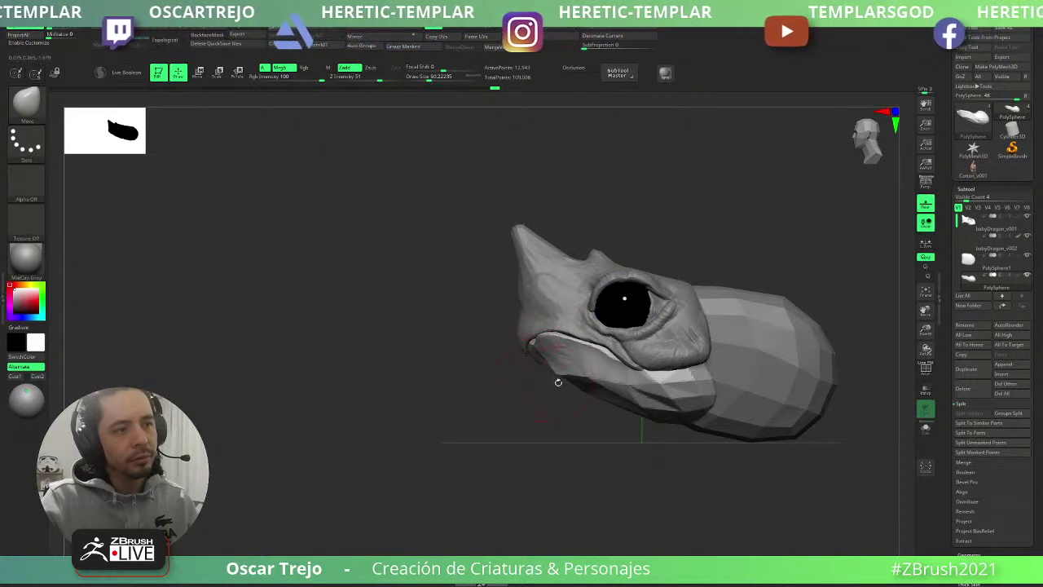
{"action": "left_click_drag", "start_coordinate": [536, 395], "coordinate": [560, 361]}
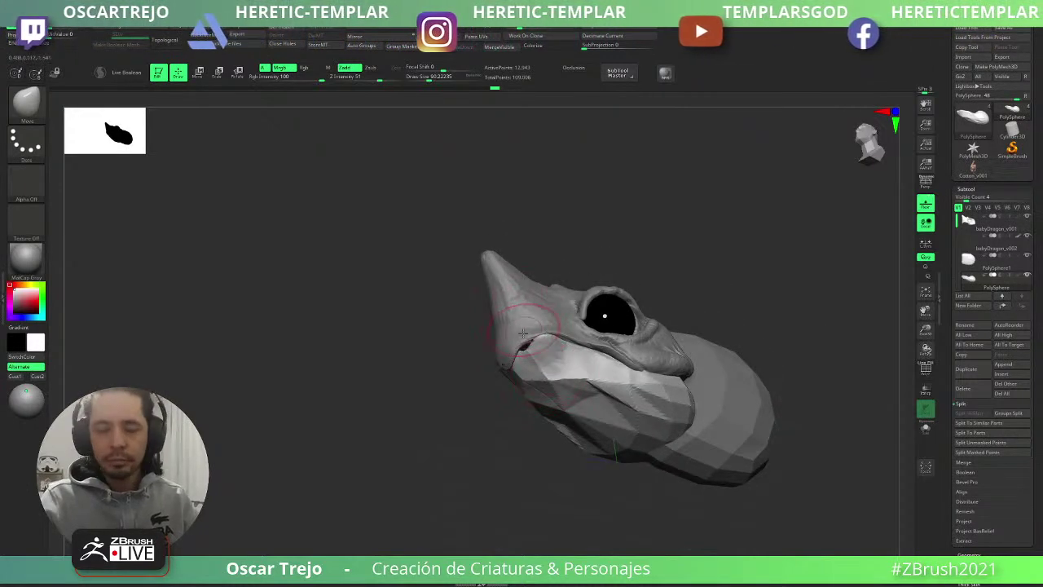
{"action": "left_click_drag", "start_coordinate": [481, 393], "coordinate": [459, 428], "text": "shift"}
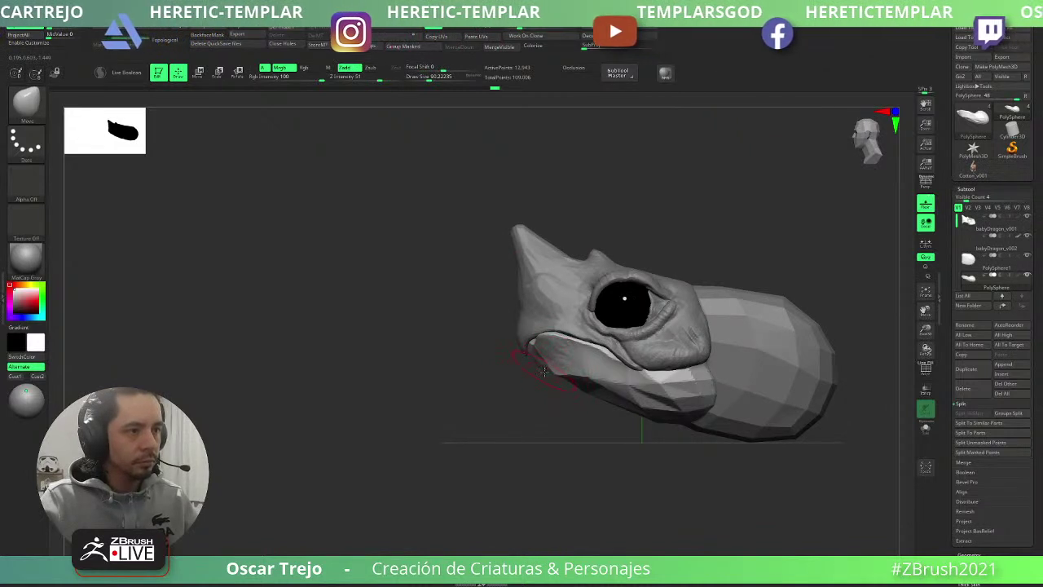
- Flatten the faceted underside and sides of the jaw with TrimDynamic at draw size about 90 to 124
{"action": "key", "text": "s"}
{"action": "mouse_move", "coordinate": [554, 371]}
{"action": "left_mouse_down"}
{"action": "mouse_move", "coordinate": [622, 435]}
{"action": "mouse_move", "coordinate": [548, 419]}
{"action": "left_mouse_up"}
{"action": "key", "text": "b"}
{"action": "key", "text": "t"}
{"action": "key", "text": "d"}
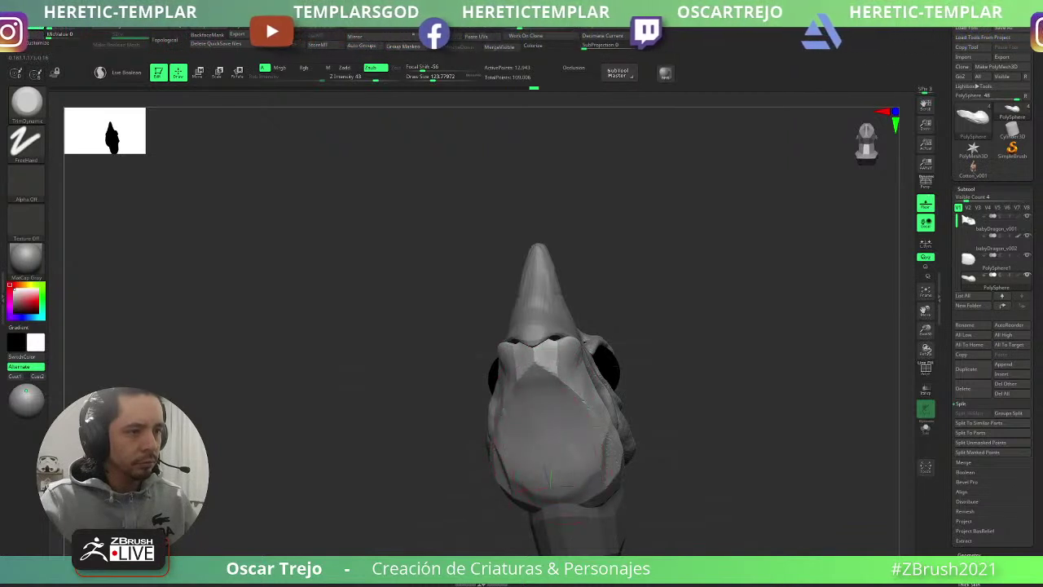
{"action": "left_click_drag", "start_coordinate": [644, 480], "coordinate": [538, 436]}
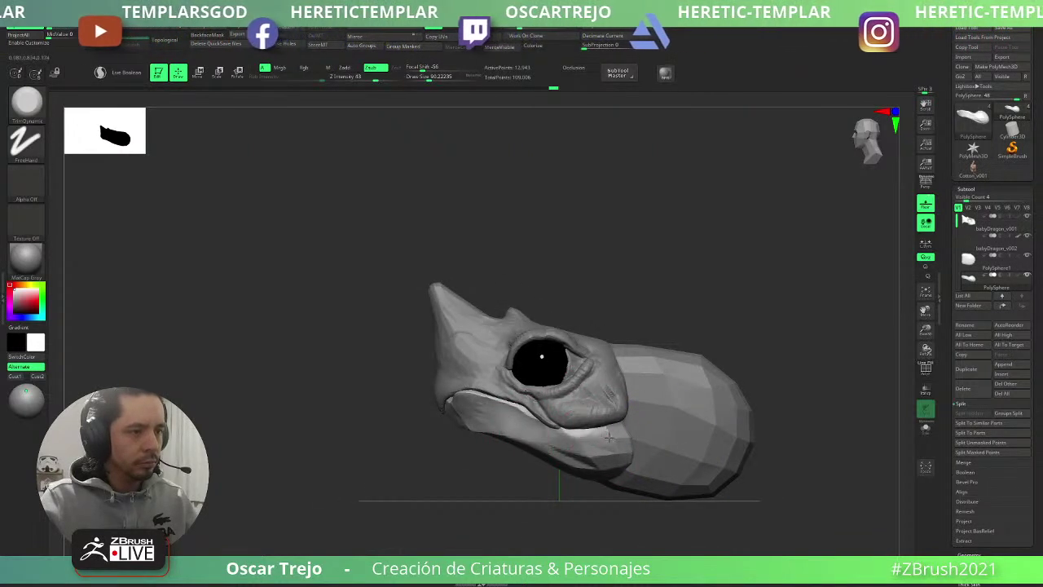
{"action": "key", "text": "s"}
{"action": "left_click_drag", "start_coordinate": [596, 432], "coordinate": [593, 432]}
- Carve a crease along the lower rear side of the jaw with DamStandard at draw size about 33 to 71
{"action": "key", "text": "b"}
{"action": "key", "text": "d"}
{"action": "key", "text": "s"}
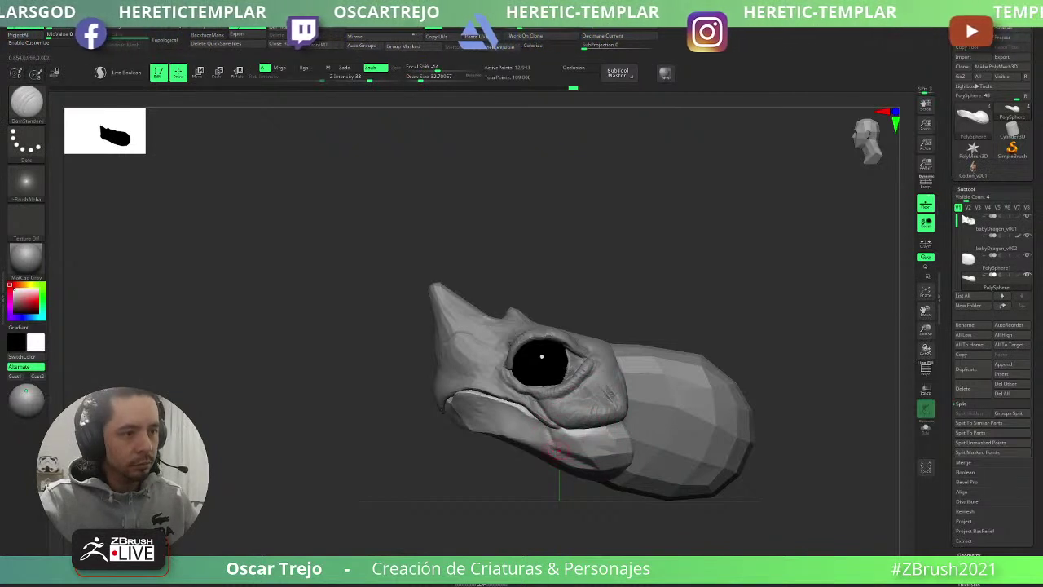
{"action": "left_click_drag", "start_coordinate": [558, 450], "coordinate": [589, 471]}
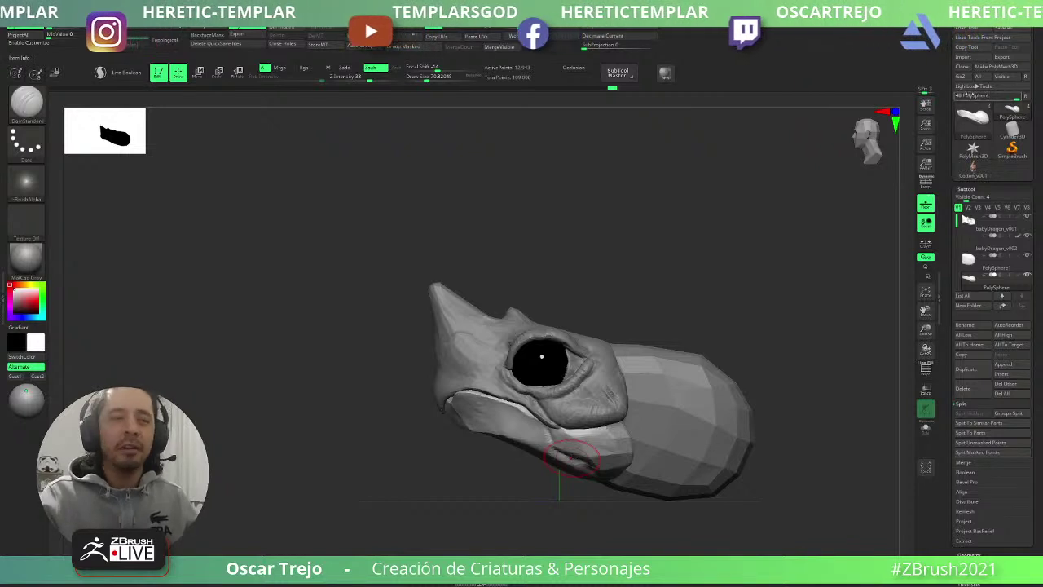
- Reshape the jaw's sides and upper edge along the lip line with the Move brush at draw size about 94 to 132
{"action": "left_click_drag", "start_coordinate": [578, 301], "coordinate": [640, 271], "text": "alt"}
{"action": "mouse_move", "coordinate": [685, 238]}
{"action": "left_mouse_down", "text": "alt"}
{"action": "mouse_move", "coordinate": [641, 224]}
{"action": "mouse_move", "coordinate": [699, 286]}
{"action": "mouse_move", "coordinate": [655, 245]}
{"action": "mouse_move", "coordinate": [635, 253]}
{"action": "left_mouse_up", "text": "alt"}
{"action": "key", "text": "b"}
{"action": "key", "text": "m"}
{"action": "key", "text": "v"}
{"action": "key", "text": "s"}
{"action": "left_click_drag", "start_coordinate": [532, 331], "coordinate": [603, 336]}
{"action": "key", "text": "s"}
{"action": "key", "text": "s"}
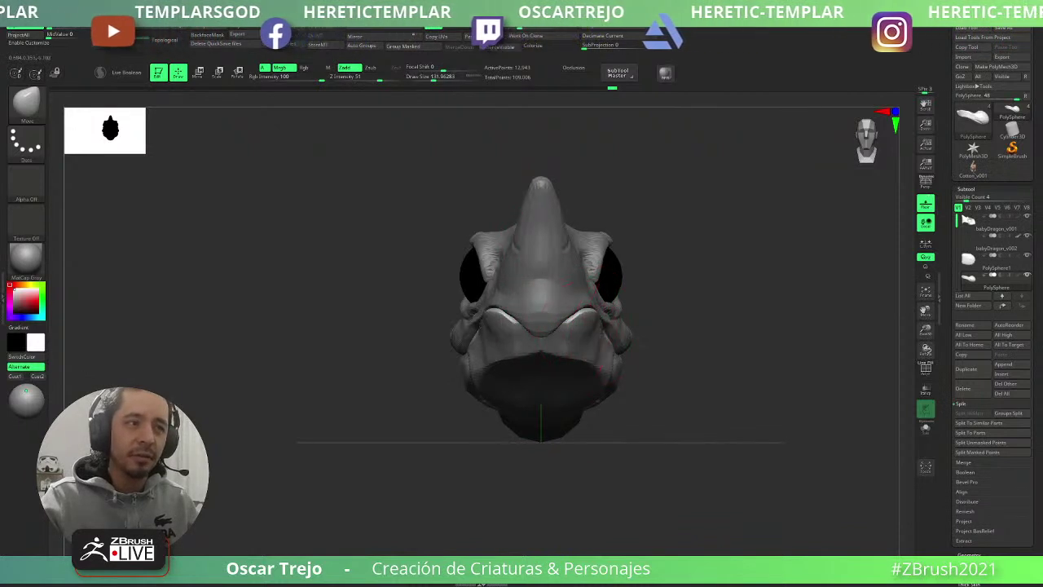
{"action": "left_click_drag", "start_coordinate": [699, 307], "coordinate": [652, 334], "text": "shift"}
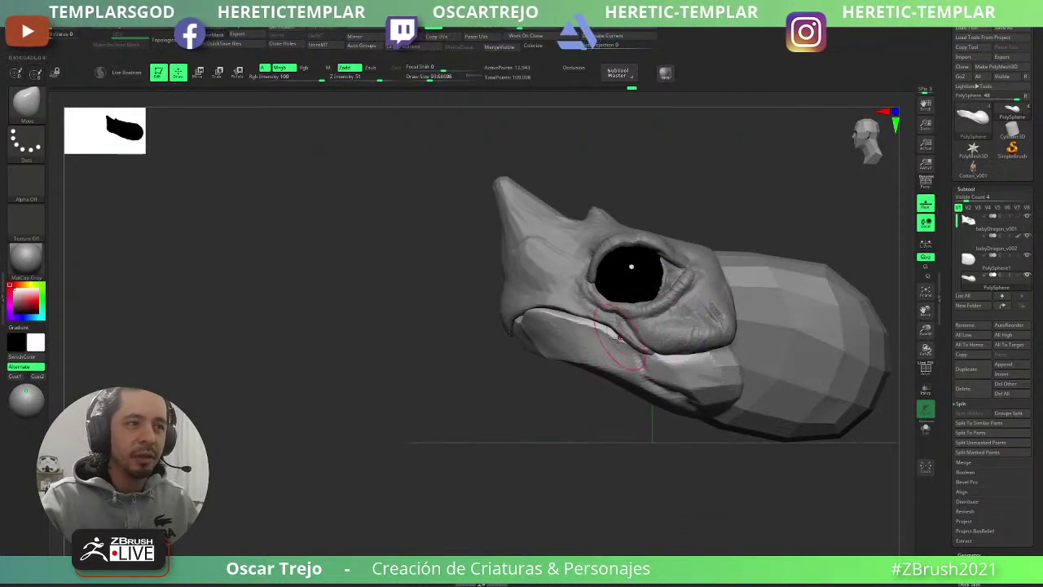
{"action": "left_click_drag", "start_coordinate": [546, 383], "coordinate": [496, 393], "text": "alt"}
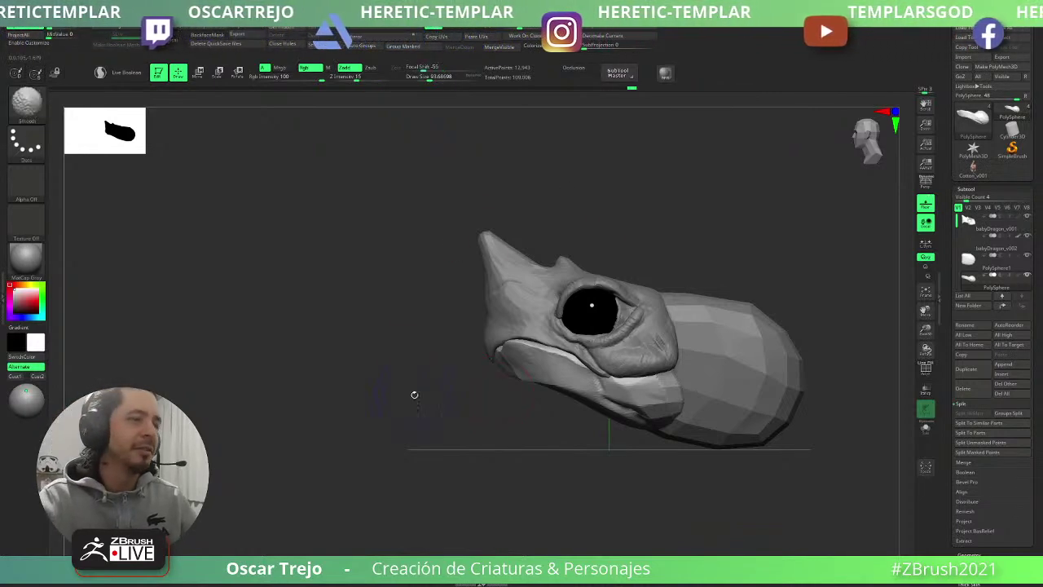
- Carve the fold on the rear side of the jaw below the mouth corner with the DamStandard brush
{"action": "mouse_move", "coordinate": [414, 394]}
{"action": "left_mouse_down"}
{"action": "mouse_move", "coordinate": [440, 375]}
{"action": "mouse_move", "coordinate": [635, 391]}
{"action": "mouse_move", "coordinate": [729, 345]}
{"action": "mouse_move", "coordinate": [679, 351]}
{"action": "mouse_move", "coordinate": [631, 335]}
{"action": "left_mouse_up"}
{"action": "key", "text": "s"}
{"action": "key", "text": "s"}
{"action": "mouse_move", "coordinate": [686, 324]}
{"action": "left_mouse_down"}
{"action": "mouse_move", "coordinate": [715, 324]}
{"action": "mouse_move", "coordinate": [778, 359]}
{"action": "left_mouse_up"}
{"action": "mouse_move", "coordinate": [709, 368]}
{"action": "left_mouse_down"}
{"action": "mouse_move", "coordinate": [707, 354]}
{"action": "mouse_move", "coordinate": [672, 353]}
{"action": "left_mouse_up"}
{"action": "key", "text": "b"}
{"action": "key", "text": "d"}
{"action": "key", "text": "s"}
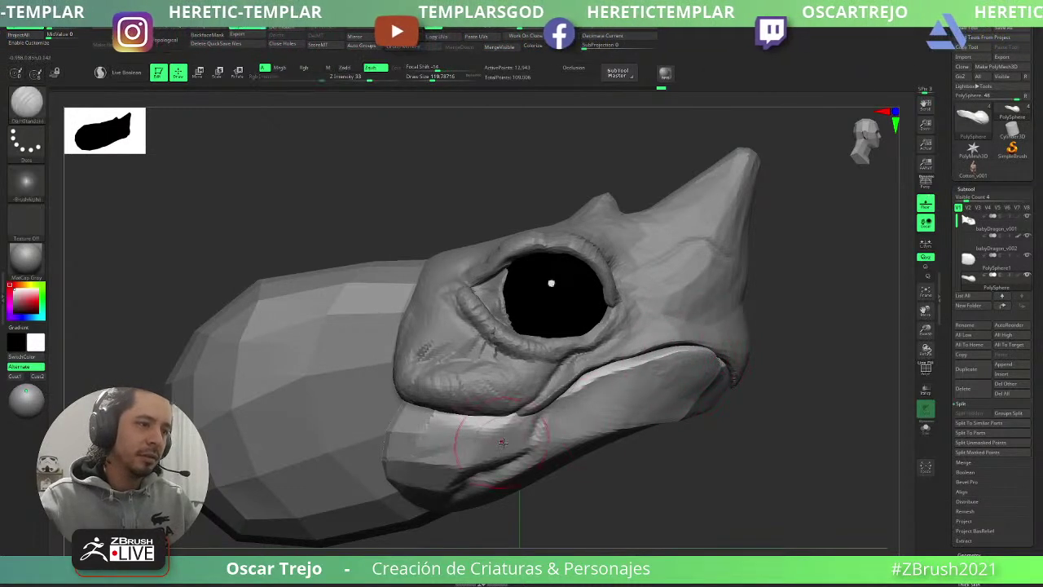
{"action": "key", "text": "bracketleft"}
{"action": "left_click_drag", "start_coordinate": [538, 428], "coordinate": [506, 465]}
- Build up the rear end of the jaw with ClayBuildup at draw size about 68, and sharpen its creases with DamStandard at about 104
{"action": "key", "text": "b"}
{"action": "key", "text": "c"}
{"action": "key", "text": "b"}
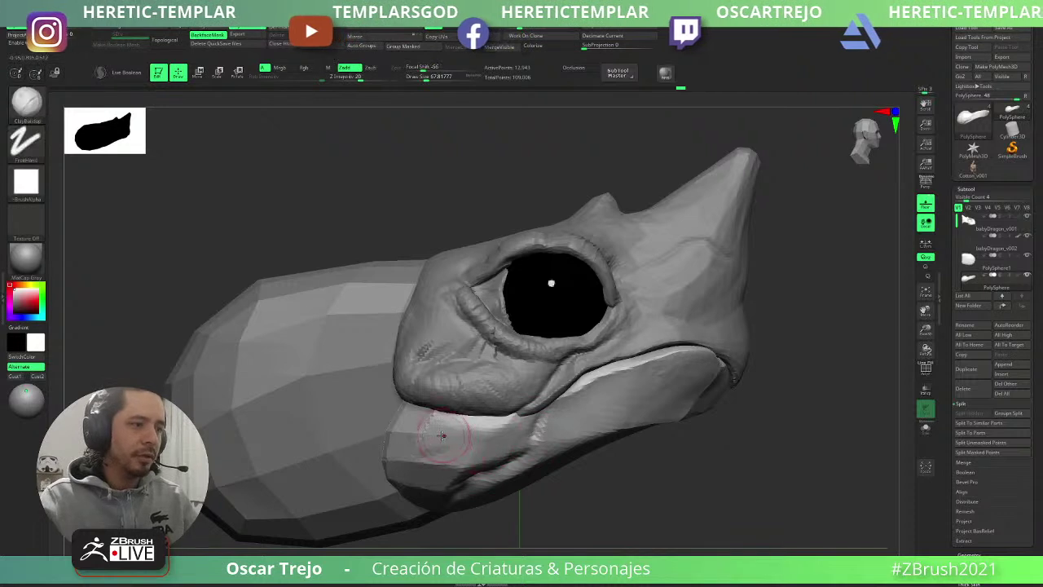
{"action": "mouse_move", "coordinate": [405, 439]}
{"action": "left_mouse_down"}
{"action": "mouse_move", "coordinate": [428, 428]}
{"action": "mouse_move", "coordinate": [456, 445]}
{"action": "mouse_move", "coordinate": [489, 445]}
{"action": "mouse_move", "coordinate": [519, 417]}
{"action": "mouse_move", "coordinate": [529, 433]}
{"action": "mouse_move", "coordinate": [455, 492]}
{"action": "left_mouse_up"}
{"action": "key", "text": "b"}
{"action": "key", "text": "d"}
{"action": "key", "text": "s"}
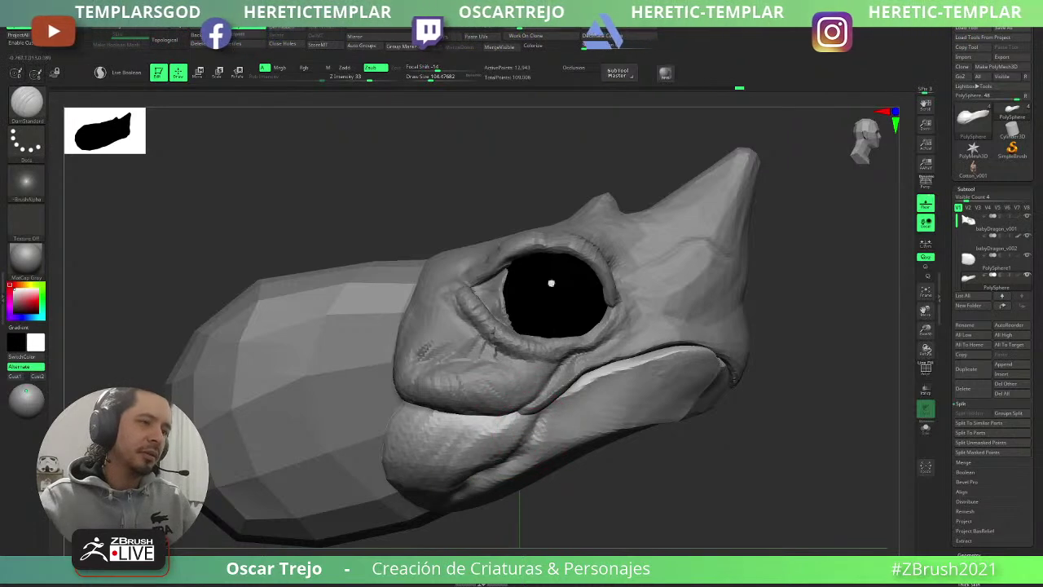
{"action": "right_click_drag", "start_coordinate": [477, 501], "coordinate": [544, 451], "text": "ctrl"}
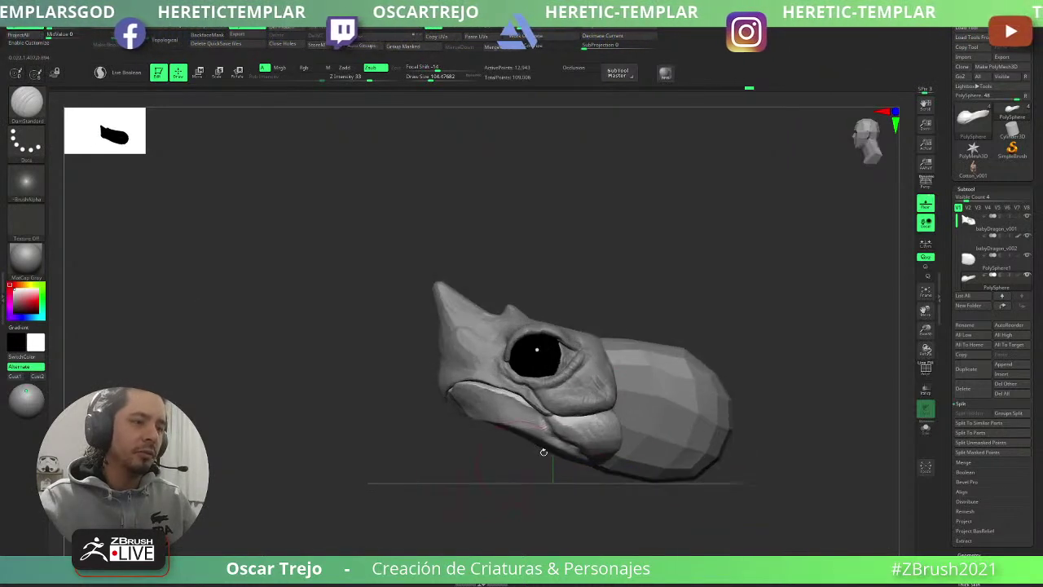
- Reshape the rear bulge and lower edge of the jaw with the Move brush at draw size about 104
{"action": "key", "text": "b"}
{"action": "key", "text": "m"}
{"action": "key", "text": "v"}
{"action": "left_click_drag", "start_coordinate": [605, 426], "coordinate": [611, 401]}
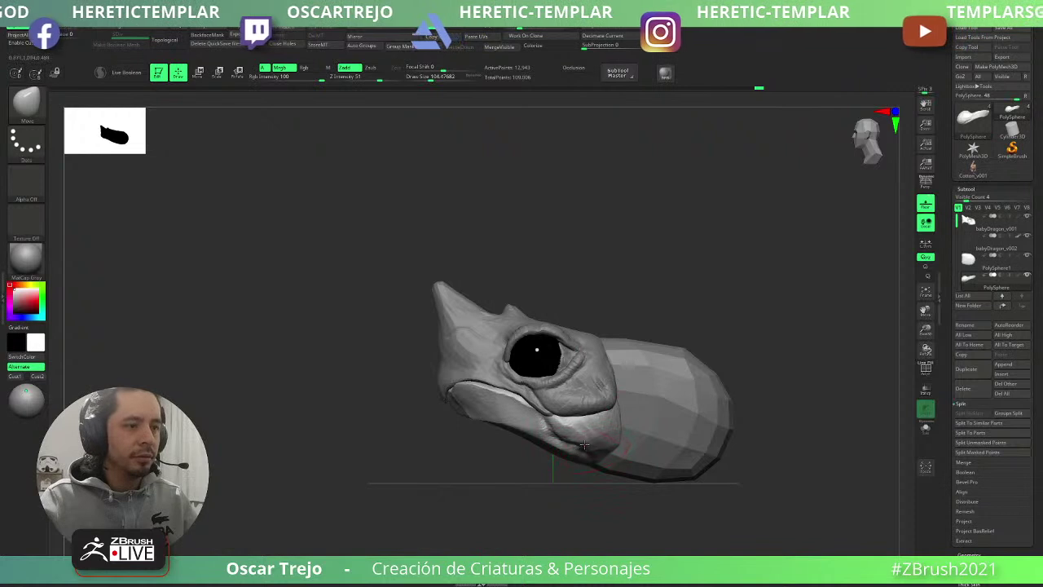
{"action": "left_click_drag", "start_coordinate": [584, 445], "coordinate": [557, 417]}
{"action": "mouse_move", "coordinate": [521, 444]}
{"action": "right_mouse_down"}
{"action": "mouse_move", "coordinate": [569, 420]}
{"action": "mouse_move", "coordinate": [556, 409]}
{"action": "mouse_move", "coordinate": [564, 420]}
{"action": "right_mouse_up"}
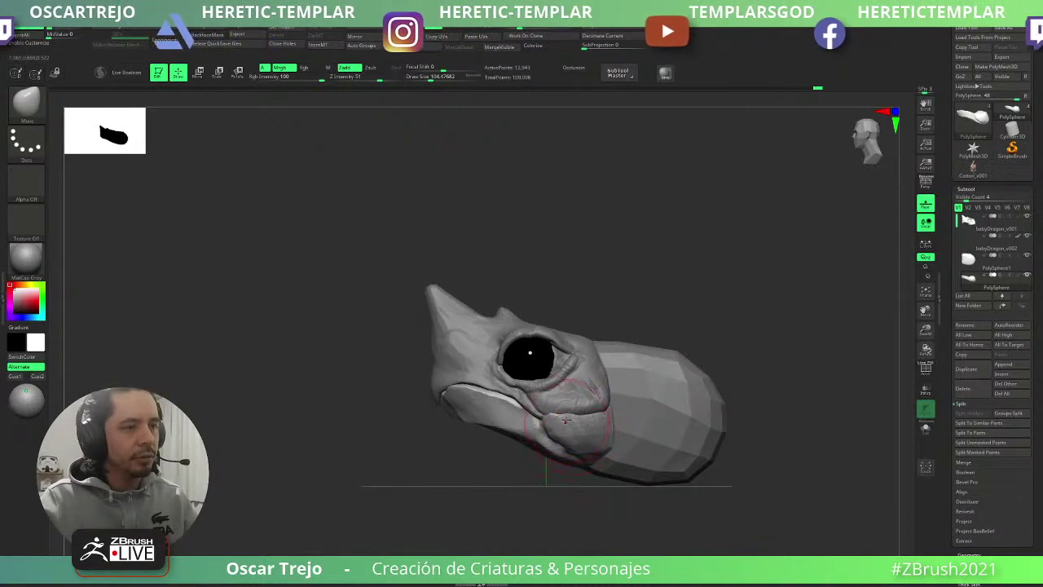
- Build up the head's lower cheek where it meets the rear of the jaw with ClayBuildup at draw size about 104
{"action": "right_click_drag", "start_coordinate": [470, 460], "coordinate": [497, 442], "text": "ctrl"}
{"action": "mouse_move", "coordinate": [497, 442]}
{"action": "right_mouse_down"}
{"action": "mouse_move", "coordinate": [575, 406]}
{"action": "mouse_move", "coordinate": [597, 417]}
{"action": "mouse_move", "coordinate": [573, 424]}
{"action": "right_mouse_up"}
{"action": "key", "text": "b"}
{"action": "key", "text": "c"}
{"action": "key", "text": "b"}
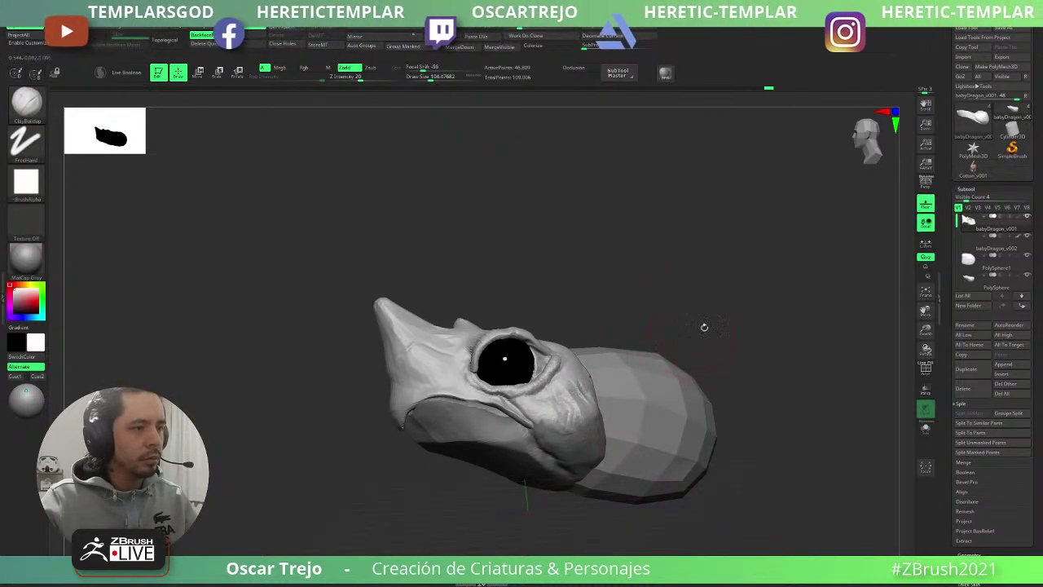
{"action": "right_click_drag", "start_coordinate": [703, 326], "coordinate": [659, 356], "text": "ctrl"}
{"action": "left_click", "coordinate": [621, 373], "text": "alt"}
{"action": "right_click_drag", "start_coordinate": [661, 318], "coordinate": [687, 328], "text": "shift"}
{"action": "right_click_drag", "start_coordinate": [457, 464], "coordinate": [477, 445]}
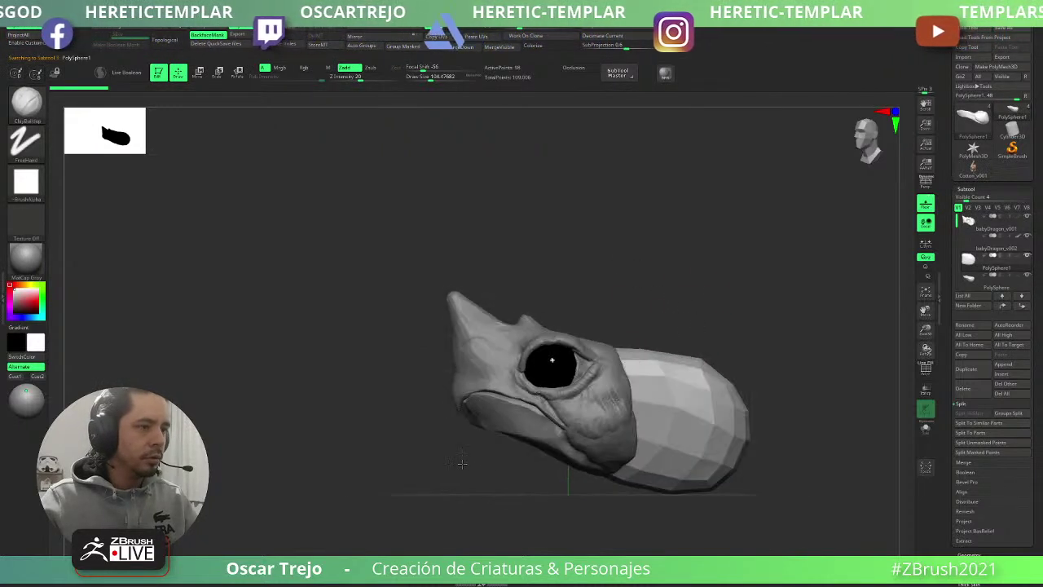
{"action": "right_click_drag", "start_coordinate": [373, 397], "coordinate": [424, 447], "text": "alt"}
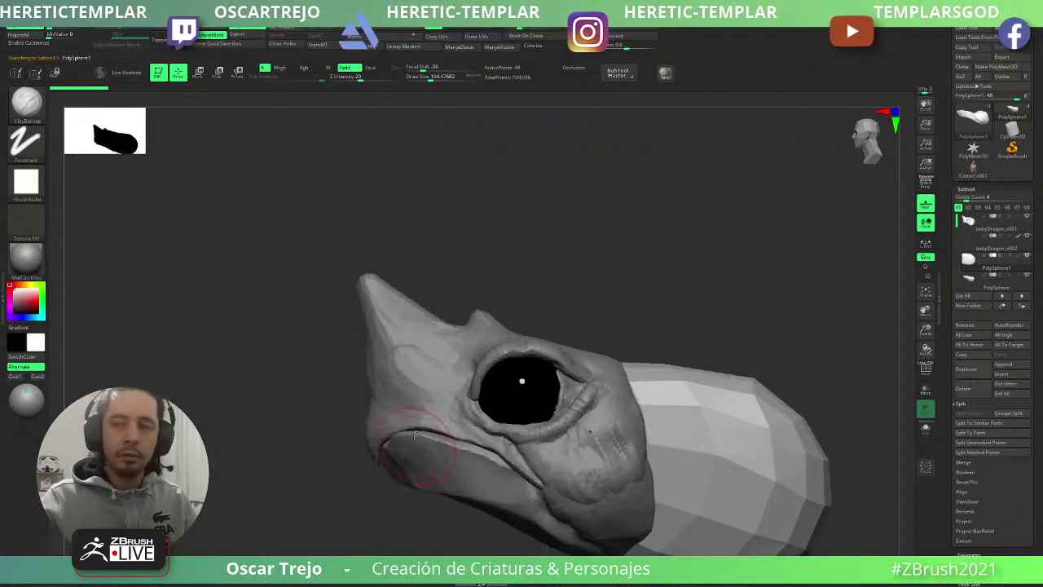
{"action": "mouse_move", "coordinate": [706, 329]}
{"action": "right_mouse_down"}
{"action": "mouse_move", "coordinate": [565, 321]}
{"action": "mouse_move", "coordinate": [637, 311]}
{"action": "mouse_move", "coordinate": [625, 305]}
{"action": "mouse_move", "coordinate": [505, 339]}
{"action": "mouse_move", "coordinate": [658, 306]}
{"action": "mouse_move", "coordinate": [577, 368]}
{"action": "right_mouse_up"}
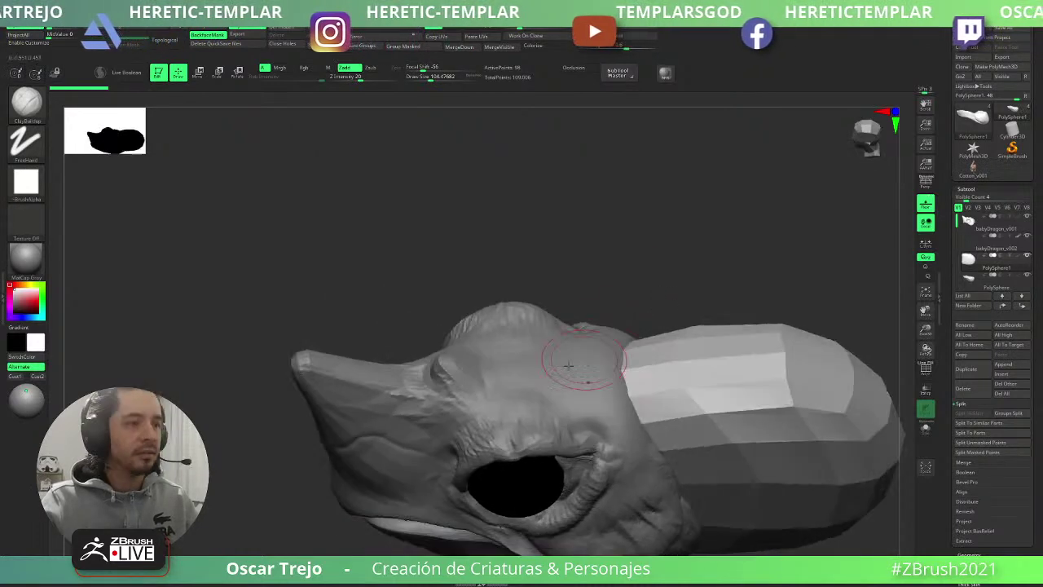
- Carve a crease into the top of the head along the inner edge of each brow with DamStandard at draw size about 35
{"action": "left_click", "coordinate": [481, 422], "text": "alt"}
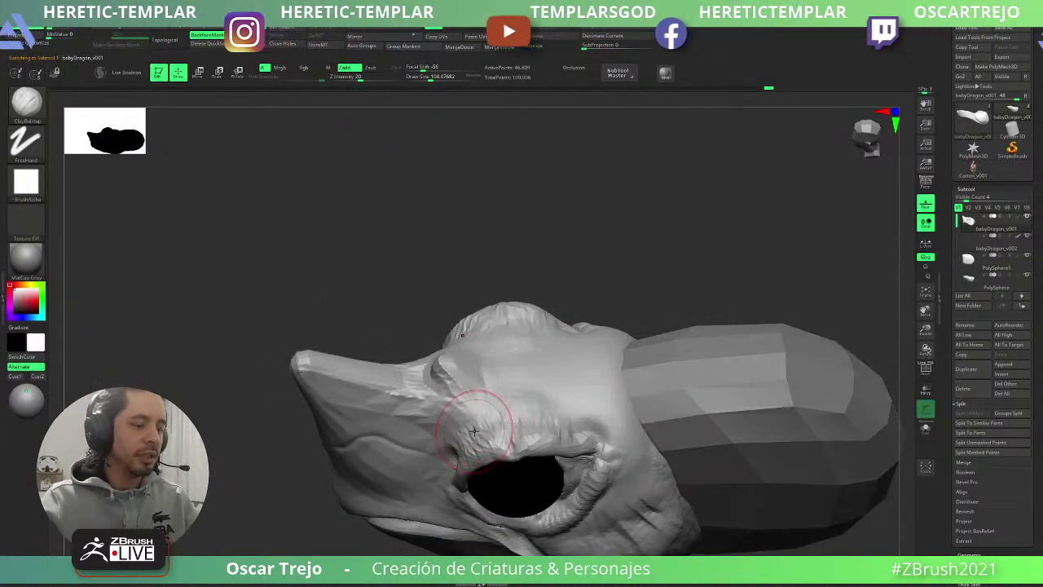
{"action": "key", "text": "b"}
{"action": "key", "text": "d"}
{"action": "key", "text": "s"}
{"action": "key", "text": "s"}
{"action": "mouse_move", "coordinate": [469, 432]}
{"action": "left_mouse_down"}
{"action": "mouse_move", "coordinate": [453, 434]}
{"action": "mouse_move", "coordinate": [503, 399]}
{"action": "left_mouse_up"}
{"action": "key", "text": "bracketleft"}
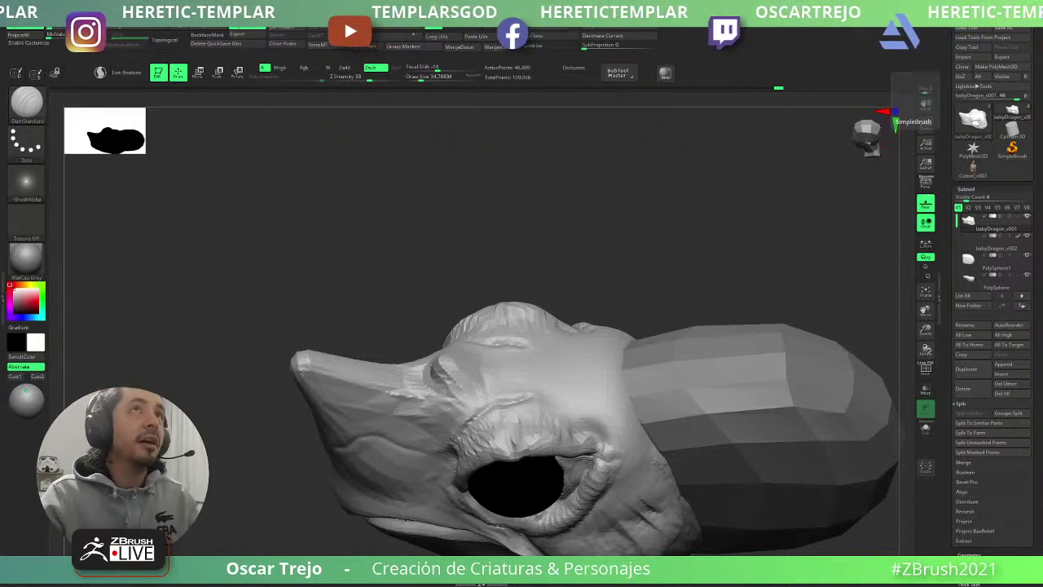
- Raise a ridge along the brow crease toward the back of the eye with the Standard brush at draw size about 35
{"action": "left_click_drag", "start_coordinate": [734, 214], "coordinate": [717, 336]}
{"action": "key", "text": "b"}
{"action": "key", "text": "s"}
{"action": "key", "text": "t"}
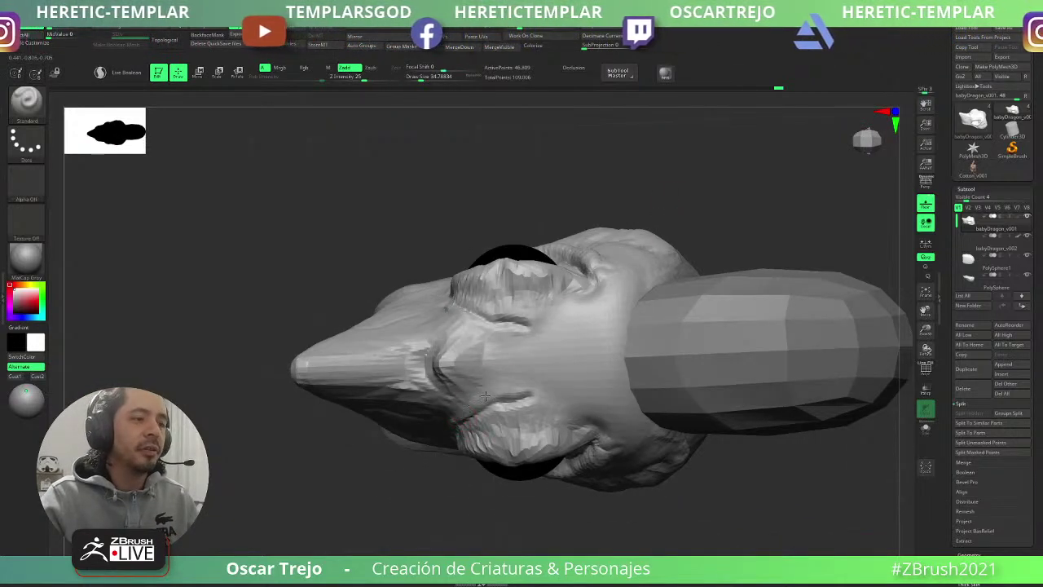
{"action": "mouse_move", "coordinate": [486, 396]}
{"action": "left_mouse_down"}
{"action": "mouse_move", "coordinate": [563, 398]}
{"action": "mouse_move", "coordinate": [593, 422]}
{"action": "mouse_move", "coordinate": [537, 400]}
{"action": "mouse_move", "coordinate": [583, 424]}
{"action": "left_mouse_up"}
- Deepen the crease curving around the brow to the rear eye corner with DamStandard at draw size about 41
{"action": "key", "text": "s"}
{"action": "key", "text": "b"}
{"action": "key", "text": "d"}
{"action": "key", "text": "s"}
{"action": "key", "text": "s"}
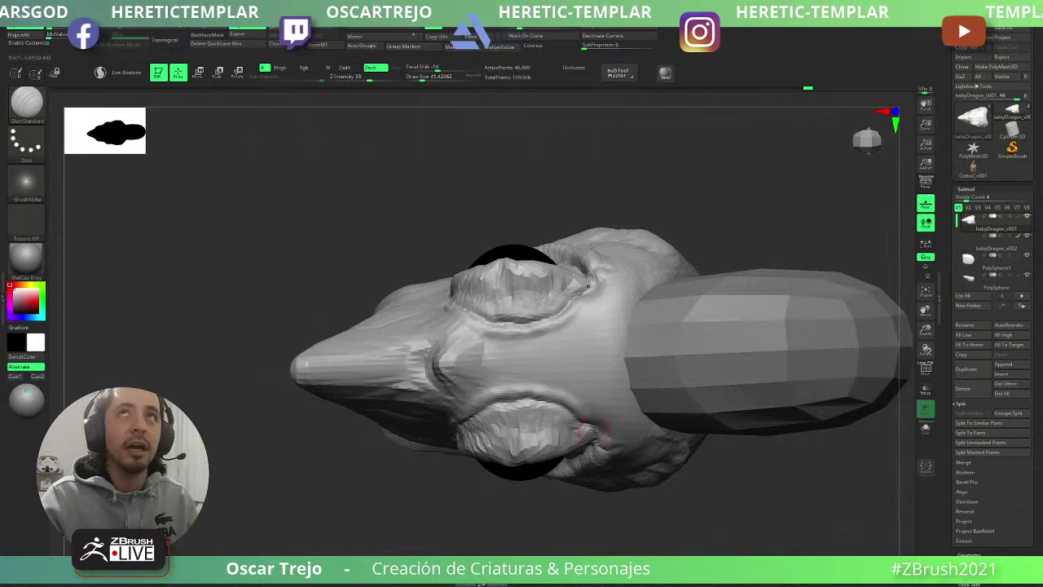
{"action": "left_click_drag", "start_coordinate": [448, 507], "coordinate": [452, 438]}
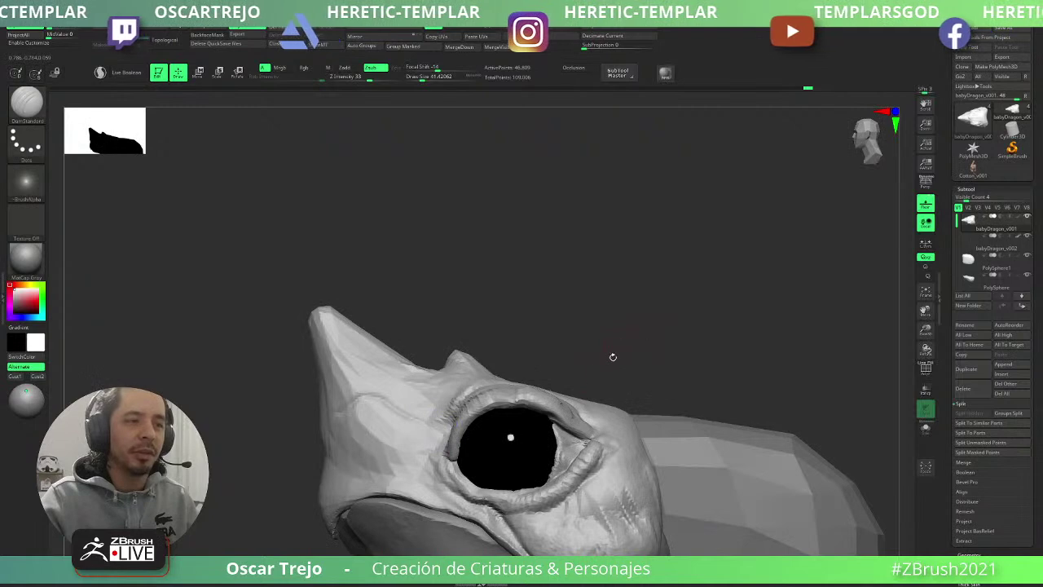
- Adjust the brow and upper head contour above the eye with the Move brush at draw size about 108
{"action": "key", "text": "b"}
{"action": "key", "text": "m"}
{"action": "key", "text": "v"}
{"action": "key", "text": "s"}
{"action": "left_click_drag", "start_coordinate": [550, 397], "coordinate": [563, 397]}
{"action": "left_click_drag", "start_coordinate": [597, 352], "coordinate": [569, 370]}
{"action": "left_click_drag", "start_coordinate": [655, 285], "coordinate": [576, 350]}
- Build up the forehead around the small horn with ClayBuildup at draw size about 97
{"action": "key", "text": "b"}
{"action": "key", "text": "s"}
{"action": "key", "text": "t"}
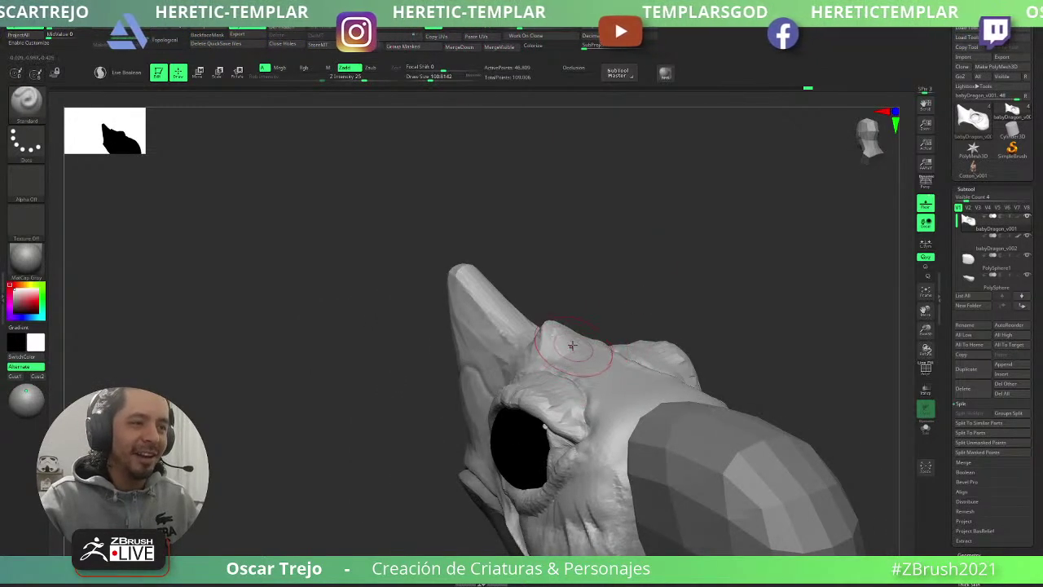
{"action": "key", "text": "b"}
{"action": "key", "text": "c"}
{"action": "key", "text": "b"}
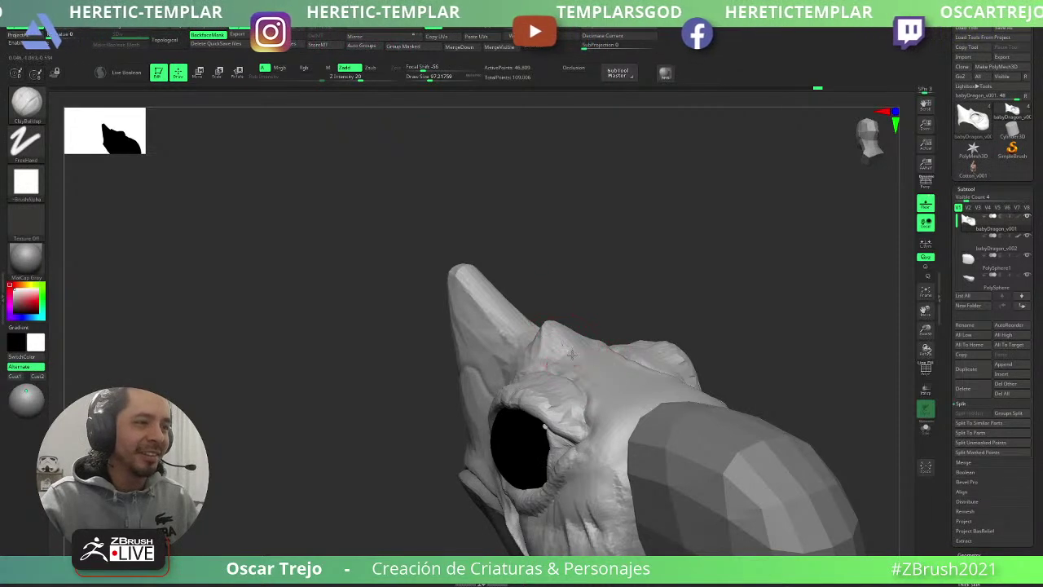
{"action": "left_click_drag", "start_coordinate": [673, 277], "coordinate": [576, 400]}
- Reshape the forehead profile behind the small horn with the Move brush at draw size about 149
{"action": "key", "text": "b"}
{"action": "key", "text": "m"}
{"action": "key", "text": "v"}
{"action": "mouse_move", "coordinate": [659, 324]}
{"action": "left_mouse_down"}
{"action": "mouse_move", "coordinate": [652, 342]}
{"action": "mouse_move", "coordinate": [650, 331]}
{"action": "left_mouse_up"}
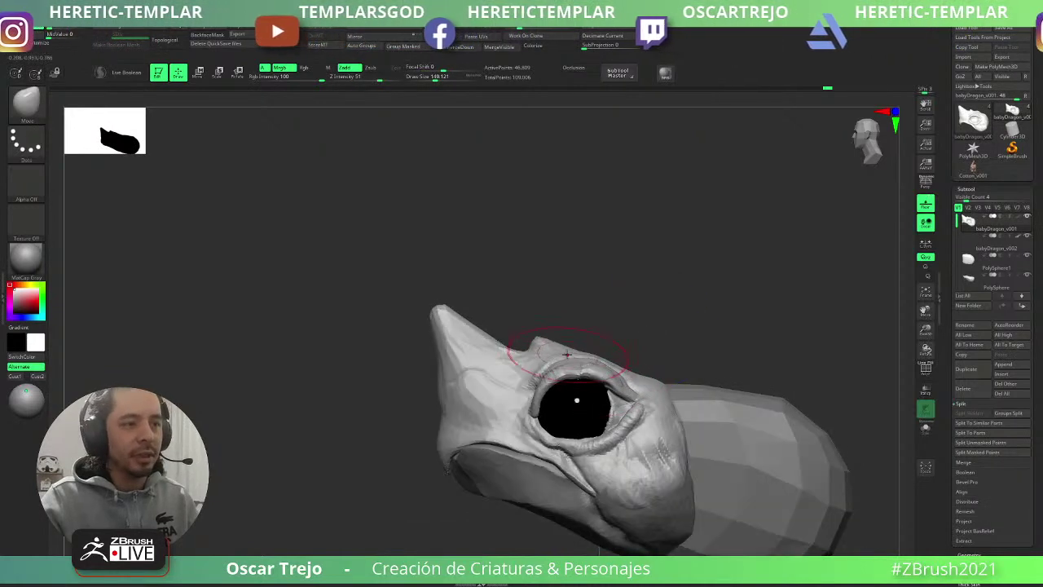
{"action": "left_click_drag", "start_coordinate": [567, 355], "coordinate": [569, 349]}
- Adjust the upper eyelid at the front corner of the eye with the Move brush at draw size about 54 to 62
{"action": "left_click_drag", "start_coordinate": [699, 318], "coordinate": [732, 341], "text": "alt"}
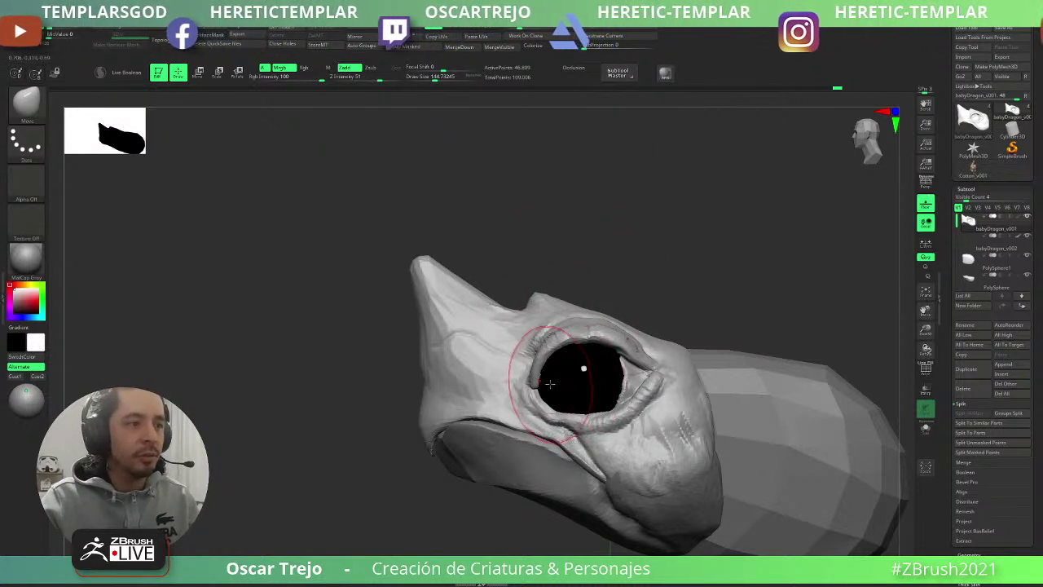
{"action": "key", "text": "s"}
{"action": "left_click_drag", "start_coordinate": [555, 383], "coordinate": [536, 383]}
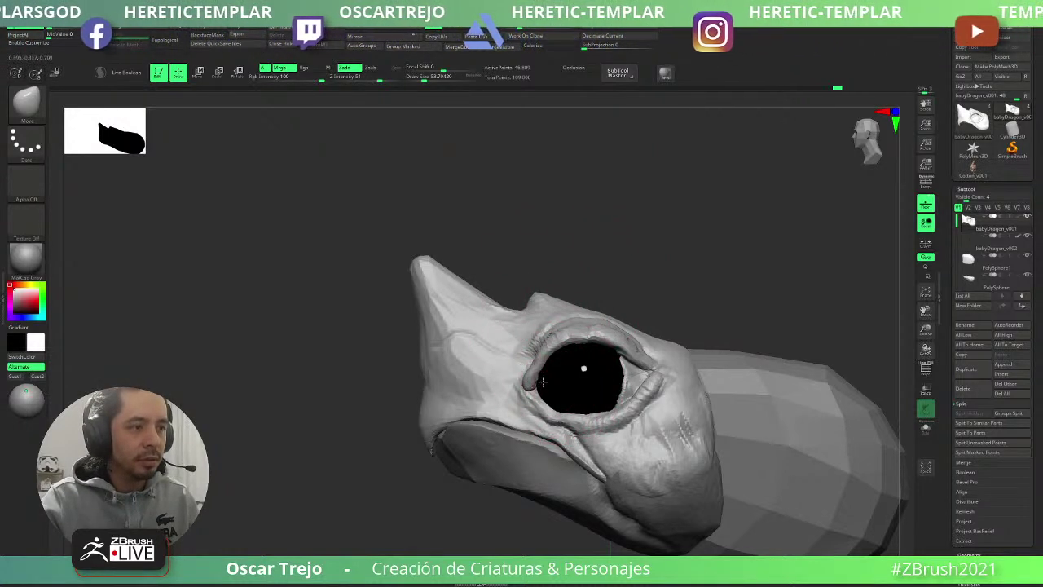
{"action": "left_click_drag", "start_coordinate": [533, 366], "coordinate": [534, 369]}
{"action": "key", "text": "bracketright"}
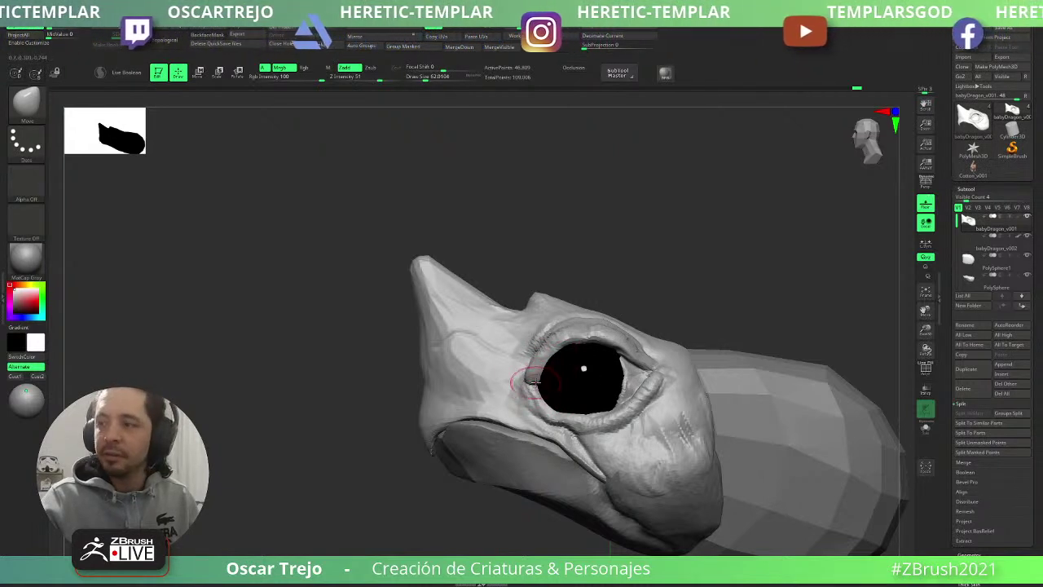
- Build up the lower eyelid from the front eye corner with ClayBuildup at draw size about 22 to 35
{"action": "key", "text": "b"}
{"action": "key", "text": "c"}
{"action": "key", "text": "b"}
{"action": "key", "text": "s"}
{"action": "left_click", "coordinate": [525, 394]}
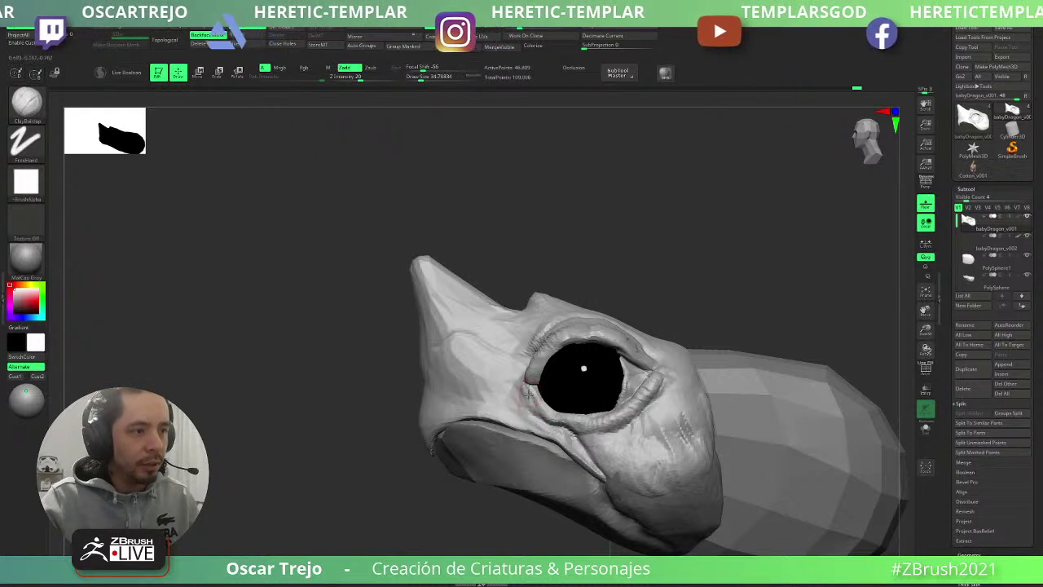
{"action": "key", "text": "s"}
{"action": "left_click", "coordinate": [527, 392]}
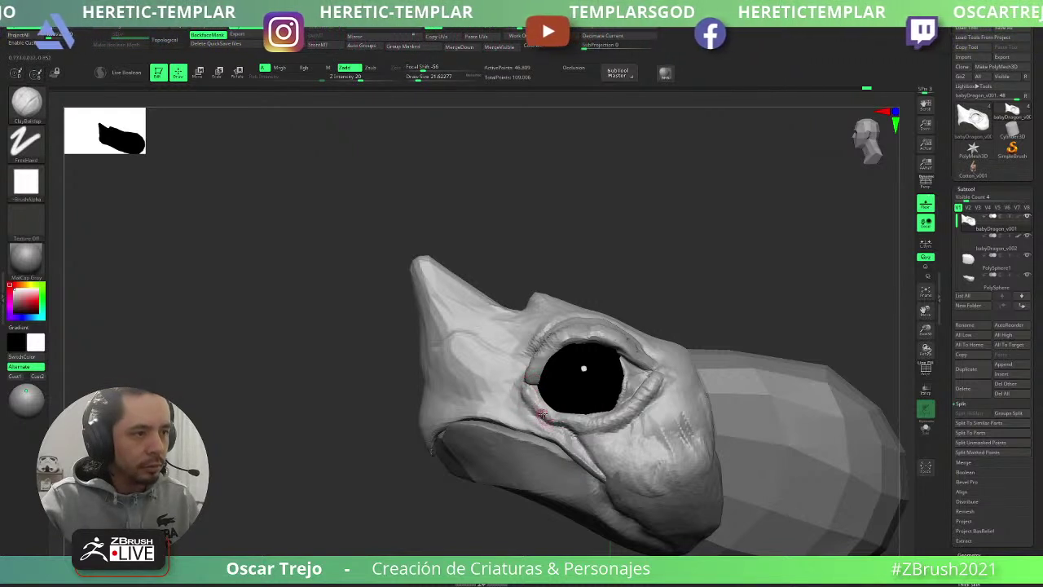
{"action": "key", "text": "bracketright"}
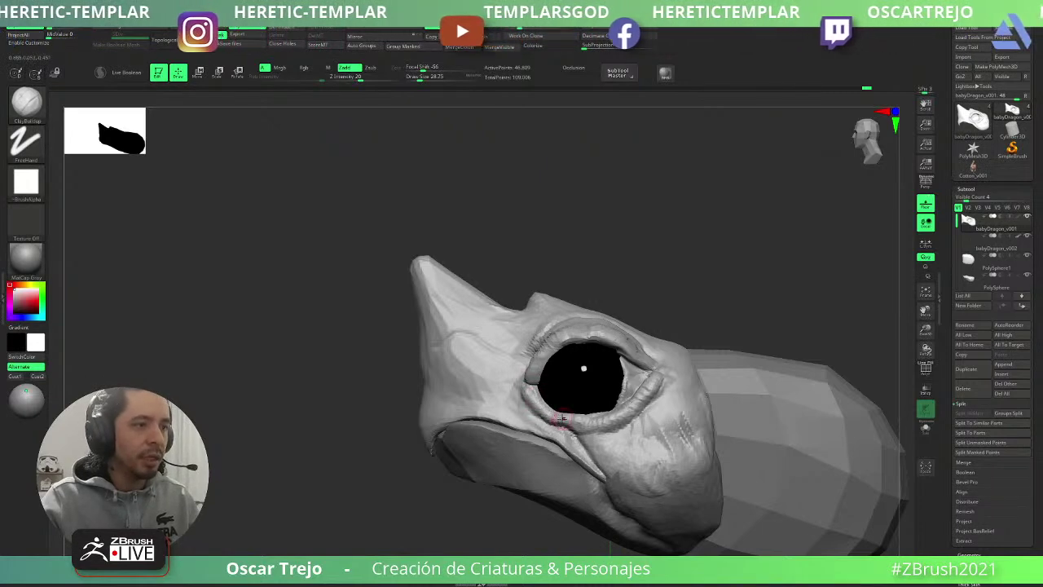
- Carve the crease beneath the lower eyelid with DamStandard at draw size about 29
{"action": "key", "text": "b"}
{"action": "key", "text": "d"}
{"action": "key", "text": "s"}
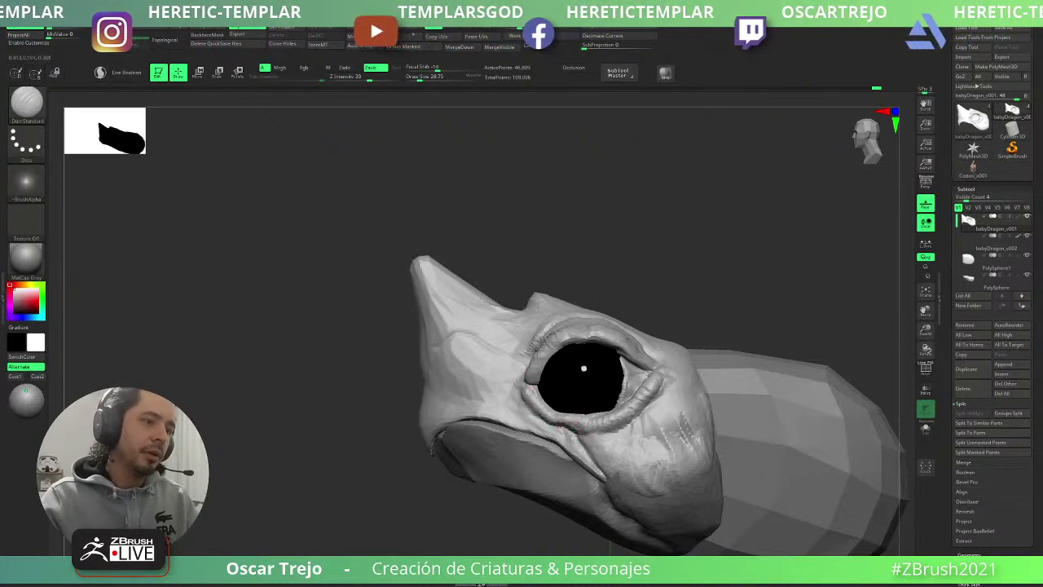
- Adjust the contour of the lower eyelid with the Move brush at draw size up to about 68
{"action": "key", "text": "b"}
{"action": "key", "text": "m"}
{"action": "key", "text": "v"}
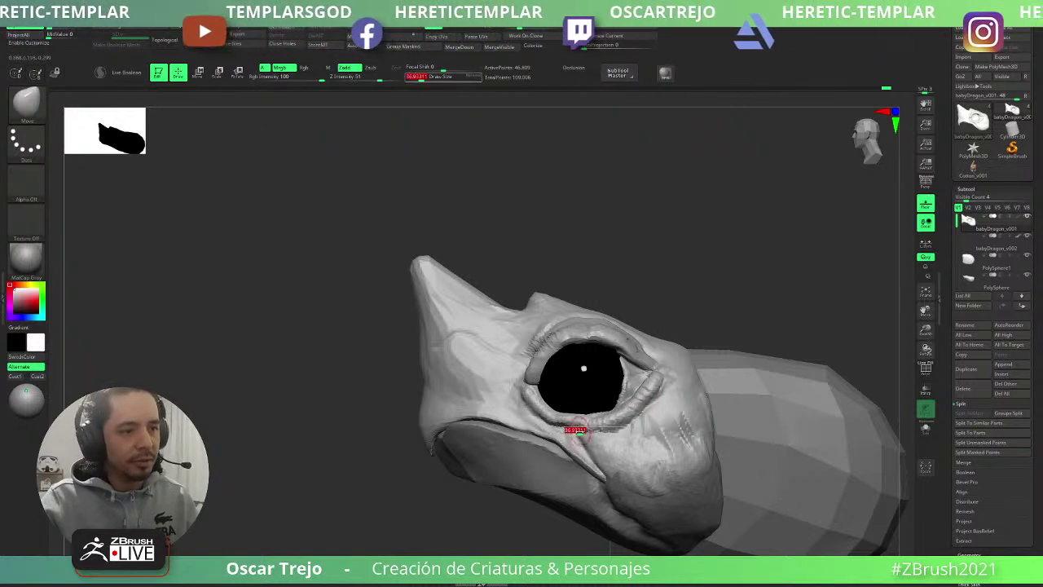
{"action": "key", "text": "]"}
{"action": "key", "text": "]"}
{"action": "key", "text": "]"}
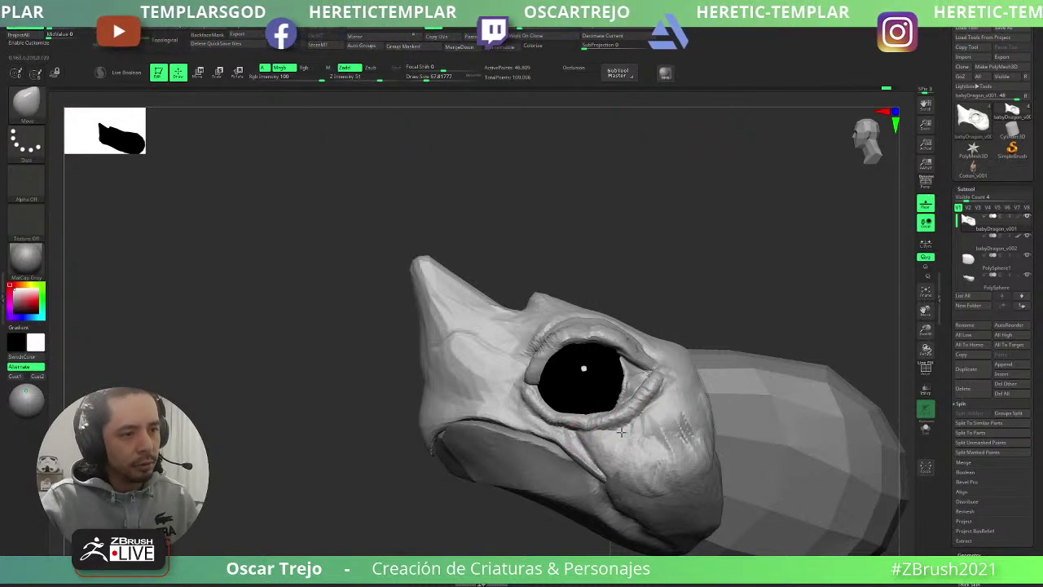
- Try building up the rear half of the lower eyelid with ClayBuildup at draw size about 35, and undo the stroke
{"action": "key", "text": "b"}
{"action": "key", "text": "c"}
{"action": "key", "text": "b"}
{"action": "key", "text": "bracketleft"}
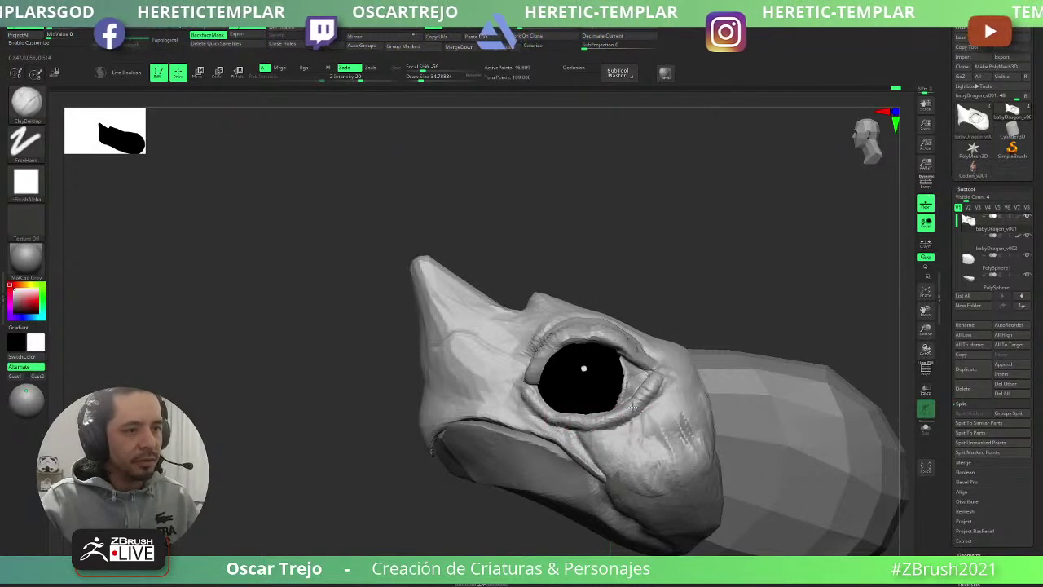
{"action": "key", "text": "ctrl+z"}
{"action": "key", "text": "s"}
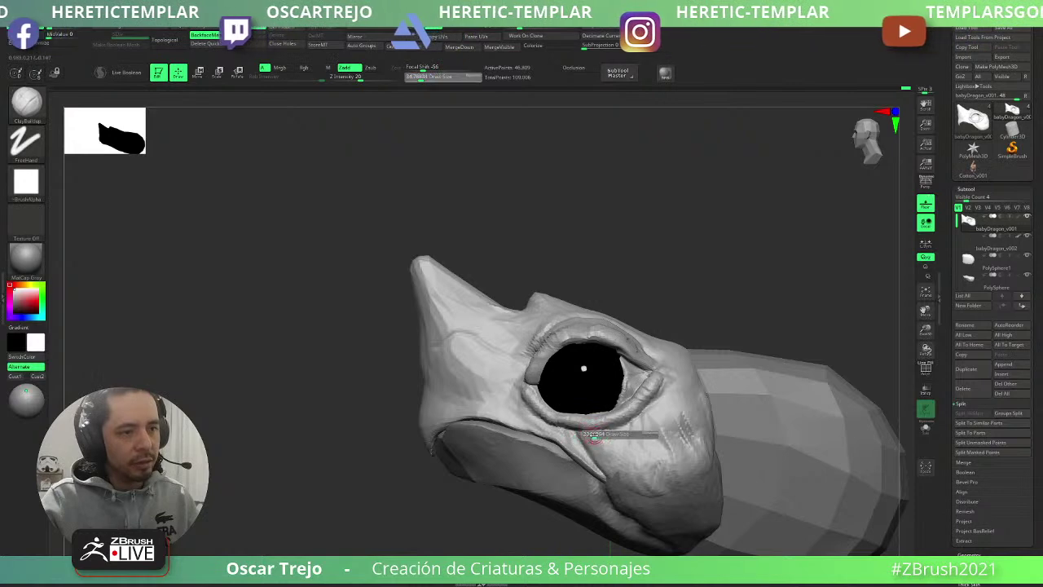
- Refine the underside of the lower eyelid with the Move brush at draw size about 56
{"action": "key", "text": "b"}
{"action": "key", "text": "m"}
{"action": "key", "text": "v"}
{"action": "key", "text": "bracketright"}
{"action": "key", "text": "bracketright"}
{"action": "key", "text": "bracketright"}
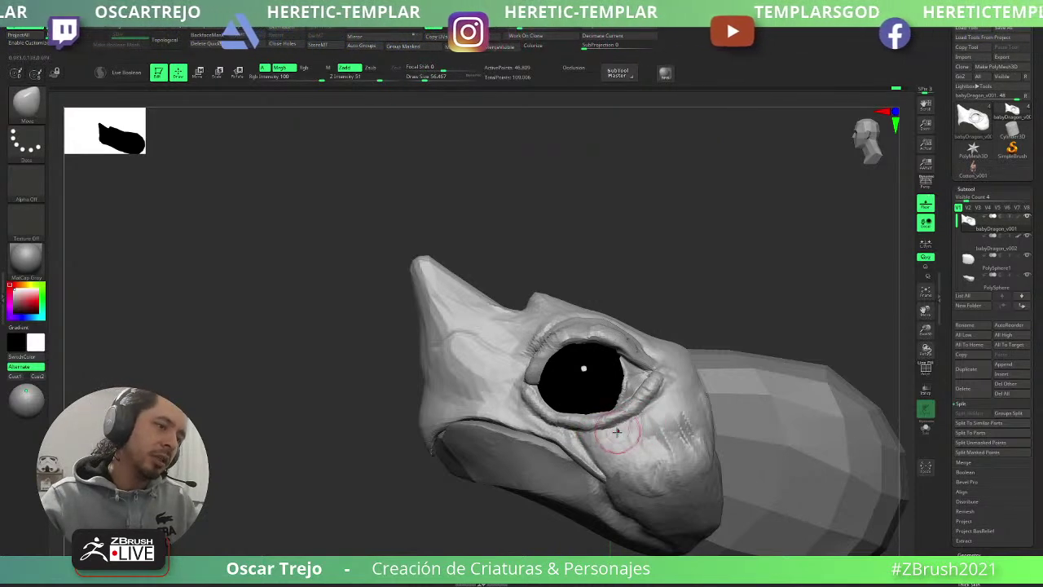
- Build up the lower eyelid toward the rear eye corner with ClayBuildup at draw size about 44, and refine it with Move and Smooth
{"action": "key", "text": "b"}
{"action": "key", "text": "c"}
{"action": "key", "text": "b"}
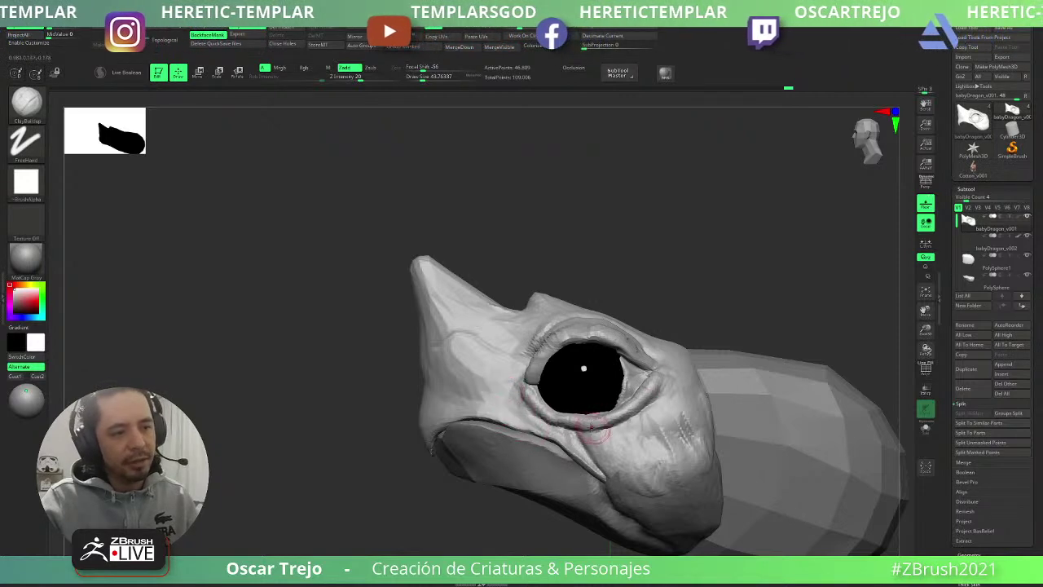
{"action": "key", "text": "b"}
{"action": "key", "text": "m"}
{"action": "key", "text": "v"}
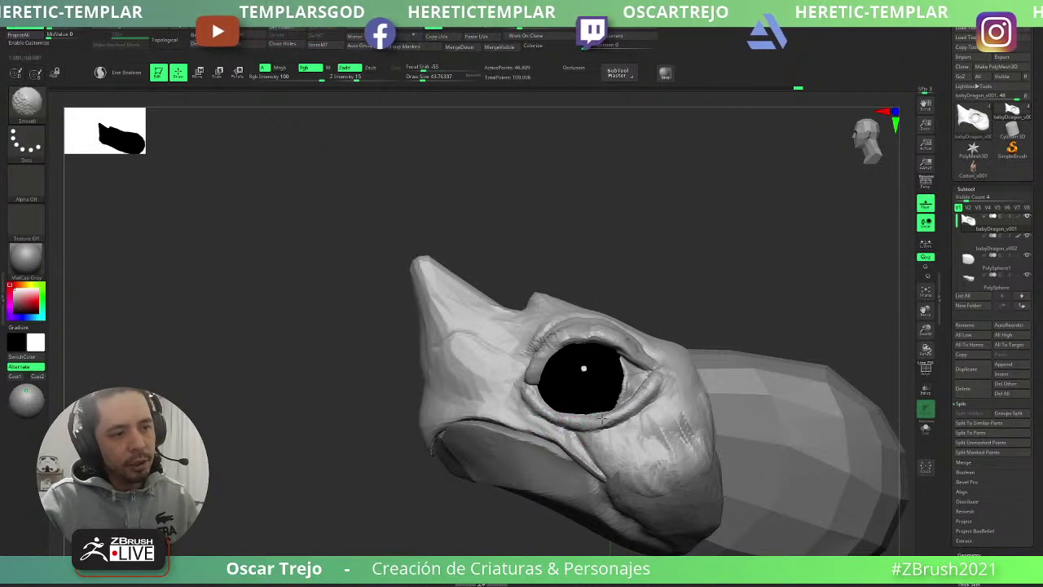
{"action": "left_click_drag", "start_coordinate": [688, 294], "coordinate": [668, 311], "text": "alt"}
- Build up the cheek fold between the lower eyelid and the mouth corner with ClayBuildup at draw size up to about 44
{"action": "key", "text": "b"}
{"action": "key", "text": "c"}
{"action": "key", "text": "b"}
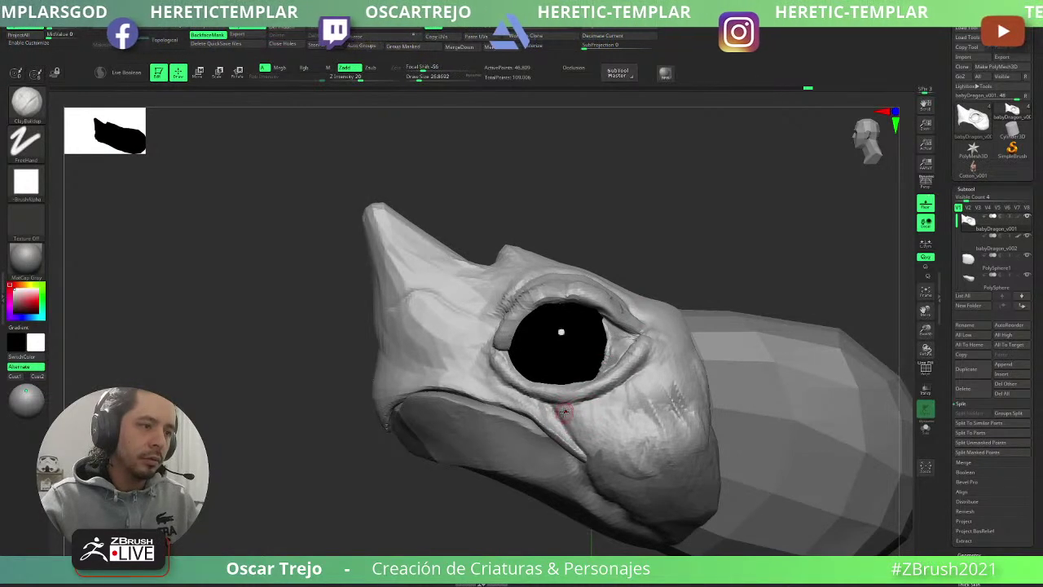
{"action": "key", "text": "bracketright"}
{"action": "left_click_drag", "start_coordinate": [571, 419], "coordinate": [592, 437]}
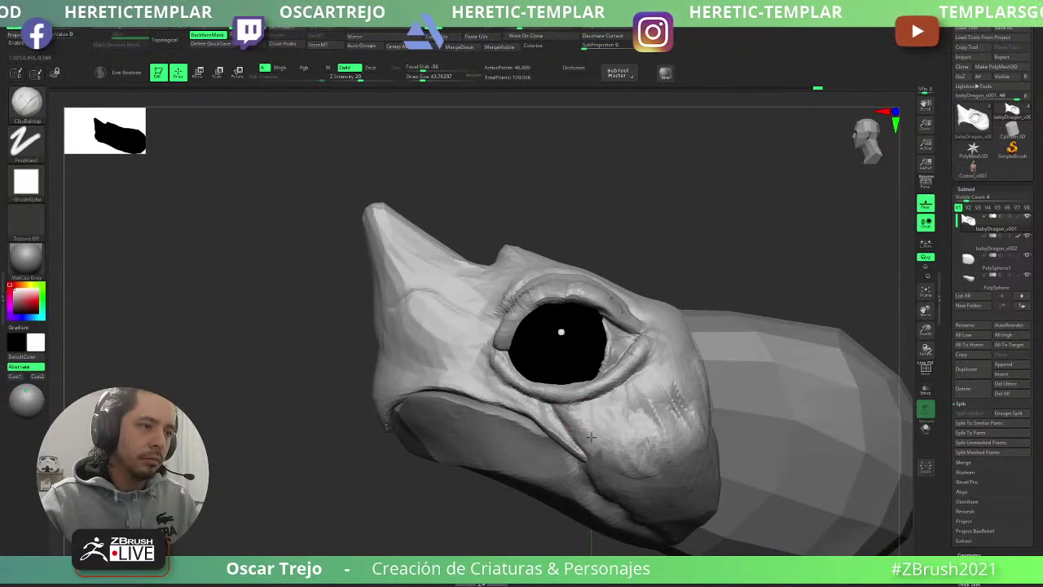
{"action": "left_click_drag", "start_coordinate": [744, 263], "coordinate": [714, 317], "text": "alt"}
{"action": "right_click_drag", "start_coordinate": [714, 317], "coordinate": [676, 315]}
{"action": "key", "text": "f"}
{"action": "left_click_drag", "start_coordinate": [666, 269], "coordinate": [654, 359], "text": "alt"}
{"action": "left_click", "coordinate": [652, 373], "text": "alt"}
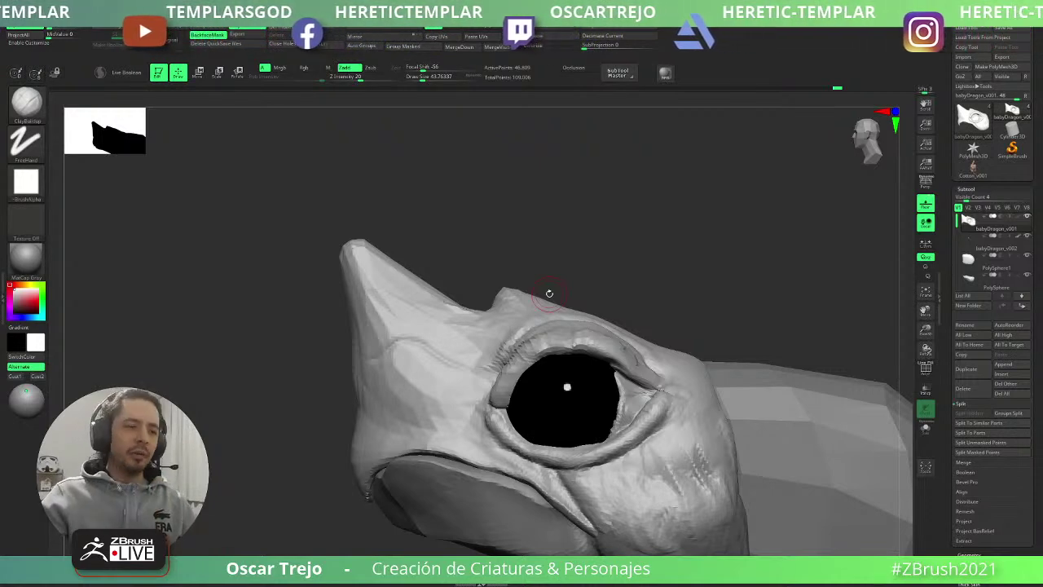
- Refine the rear eye corner where the upper and lower eyelids meet with the Move brush at draw sizes between about 65 and 35
{"action": "left_click_drag", "start_coordinate": [653, 303], "coordinate": [652, 281]}
{"action": "key", "text": "b"}
{"action": "key", "text": "m"}
{"action": "key", "text": "v"}
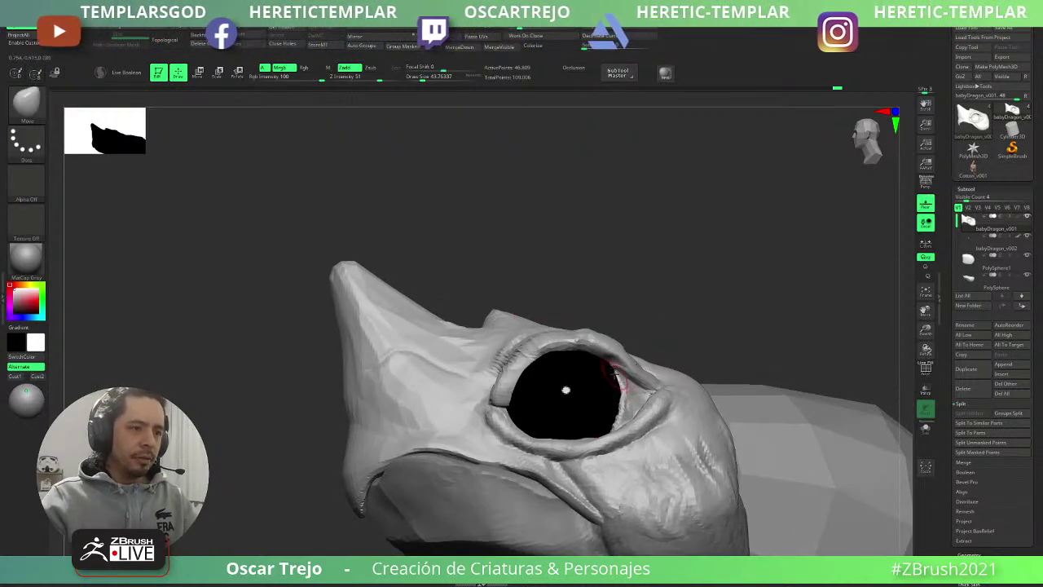
{"action": "right_click_drag", "start_coordinate": [652, 390], "coordinate": [626, 393]}
{"action": "key", "text": "bracketright"}
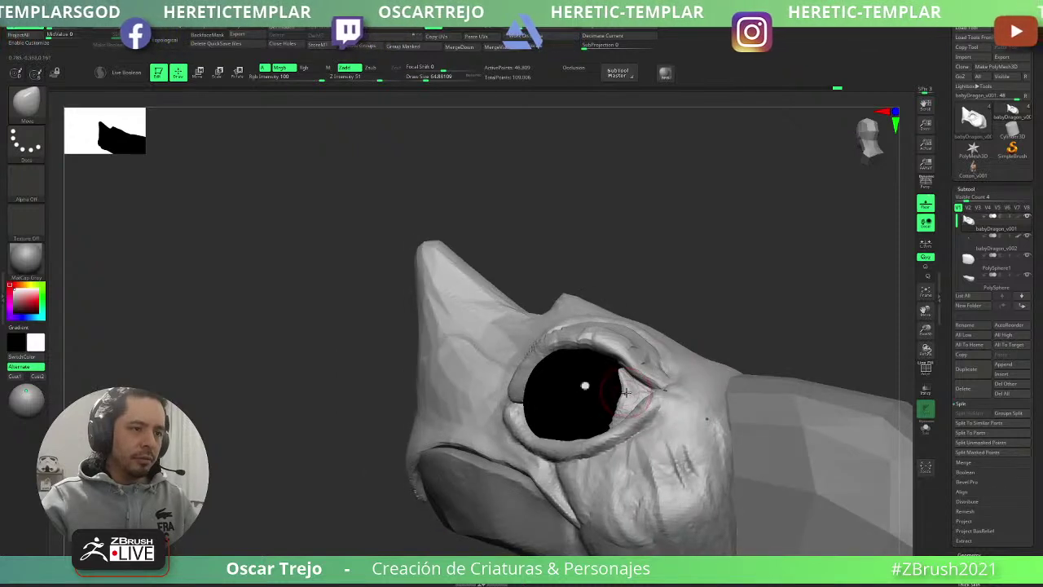
{"action": "key", "text": "s"}
{"action": "mouse_move", "coordinate": [625, 392]}
{"action": "left_mouse_down"}
{"action": "mouse_move", "coordinate": [617, 414]}
{"action": "mouse_move", "coordinate": [626, 396]}
{"action": "left_mouse_up"}
{"action": "key", "text": "bracketleft"}
{"action": "key", "text": "bracketleft"}
{"action": "mouse_move", "coordinate": [636, 391]}
{"action": "right_mouse_down"}
{"action": "mouse_move", "coordinate": [771, 319]}
{"action": "mouse_move", "coordinate": [684, 325]}
{"action": "right_mouse_up"}
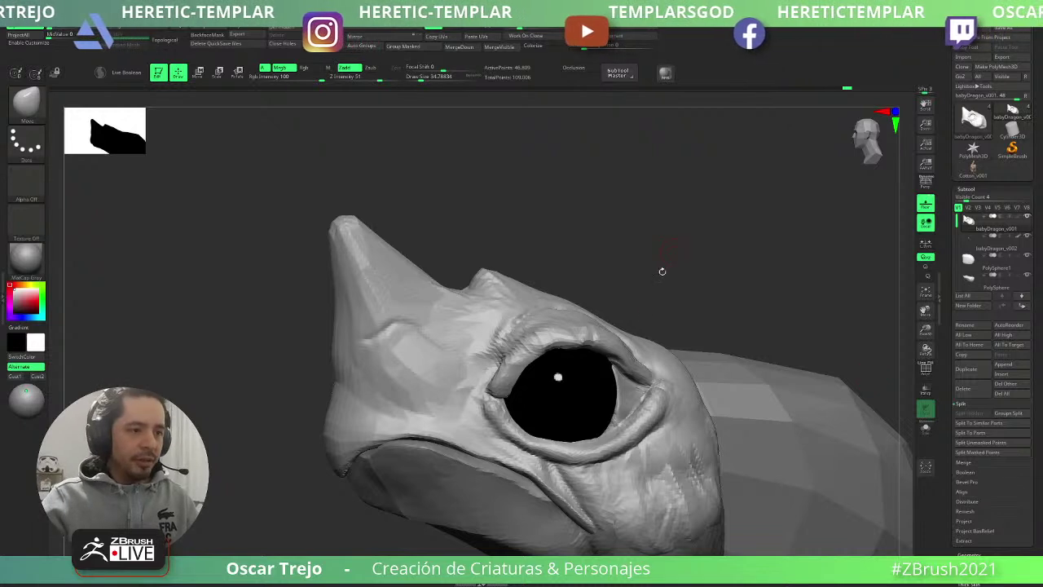
- Hide the glossy black eyeball and build up the inner edge of the lower eyelid with ClayBuildup at draw size about 35
{"action": "right_click_drag", "start_coordinate": [736, 284], "coordinate": [717, 301]}
{"action": "key", "text": "b"}
{"action": "key", "text": "c"}
{"action": "key", "text": "b"}
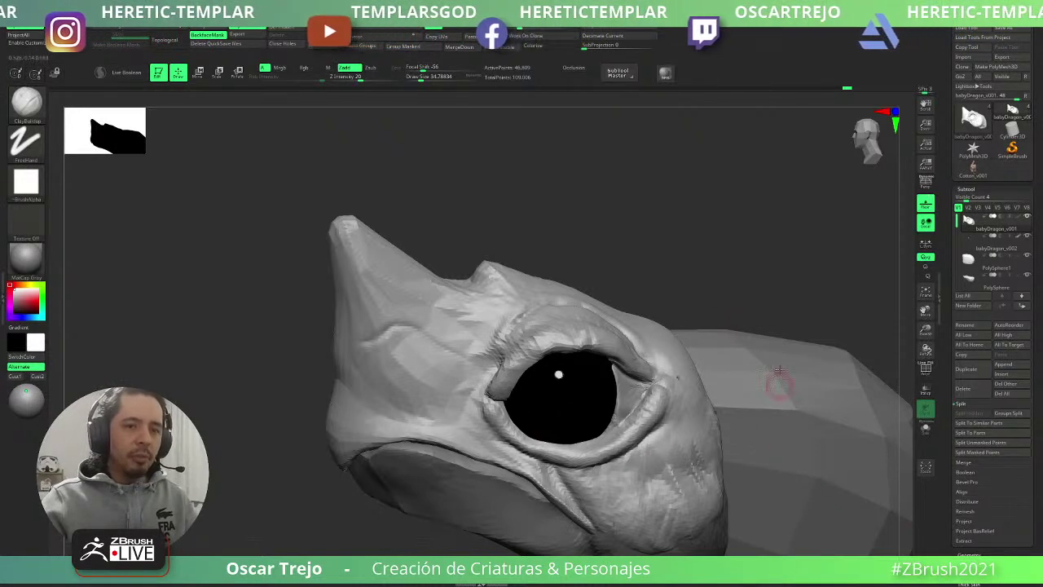
{"action": "mouse_move", "coordinate": [771, 281]}
{"action": "left_mouse_down"}
{"action": "mouse_move", "coordinate": [694, 236]}
{"action": "mouse_move", "coordinate": [649, 235]}
{"action": "mouse_move", "coordinate": [629, 277]}
{"action": "mouse_move", "coordinate": [485, 349]}
{"action": "left_mouse_up"}
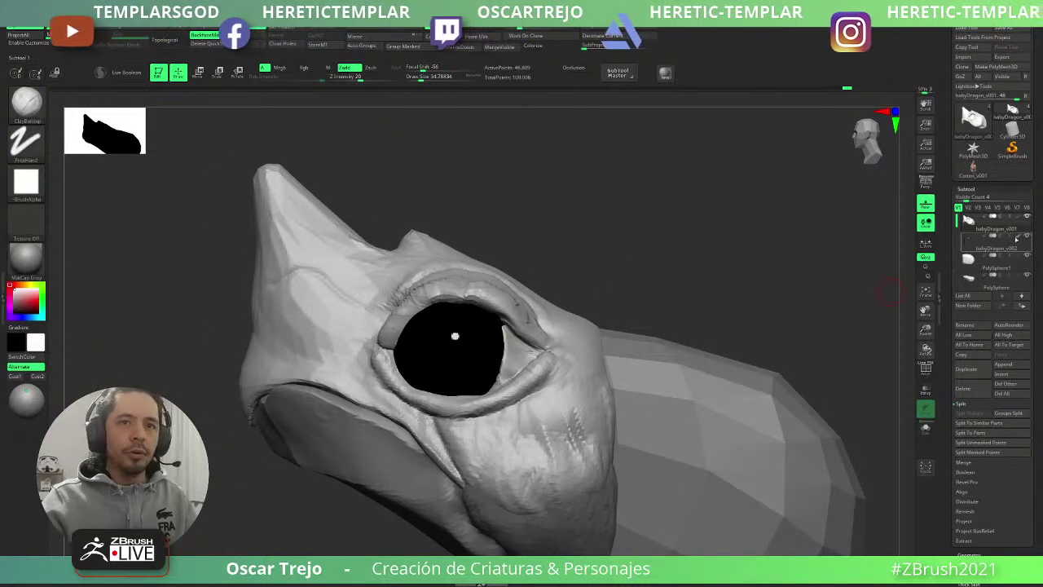
{"action": "left_click", "coordinate": [1027, 236]}
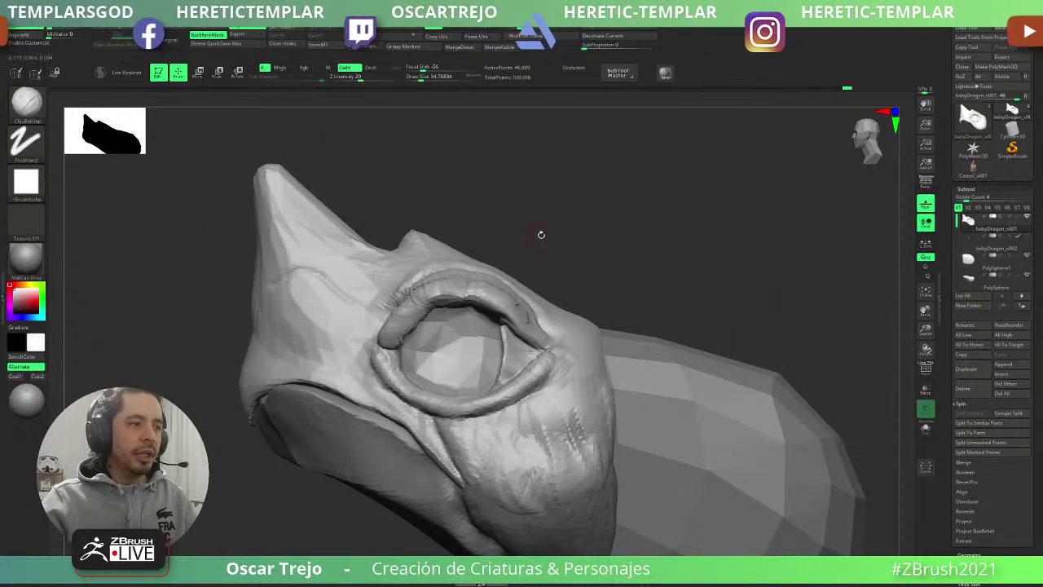
{"action": "left_click_drag", "start_coordinate": [540, 235], "coordinate": [527, 256]}
{"action": "mouse_move", "coordinate": [405, 352]}
{"action": "left_mouse_down"}
{"action": "mouse_move", "coordinate": [432, 386]}
{"action": "mouse_move", "coordinate": [467, 398]}
{"action": "left_mouse_up"}
{"action": "mouse_move", "coordinate": [618, 263]}
{"action": "left_mouse_down"}
{"action": "mouse_move", "coordinate": [687, 256]}
{"action": "mouse_move", "coordinate": [692, 286]}
{"action": "left_mouse_up"}
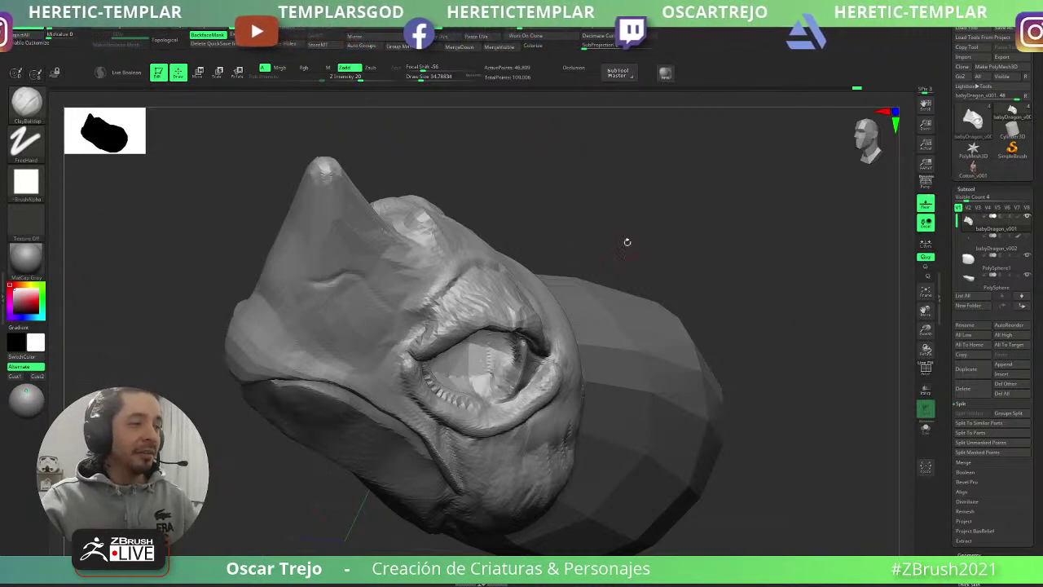
- Build up the underside of the upper eyelid with ClayBuildup at draw size up to about 56, and smooth the lid
{"action": "left_click_drag", "start_coordinate": [626, 242], "coordinate": [424, 357]}
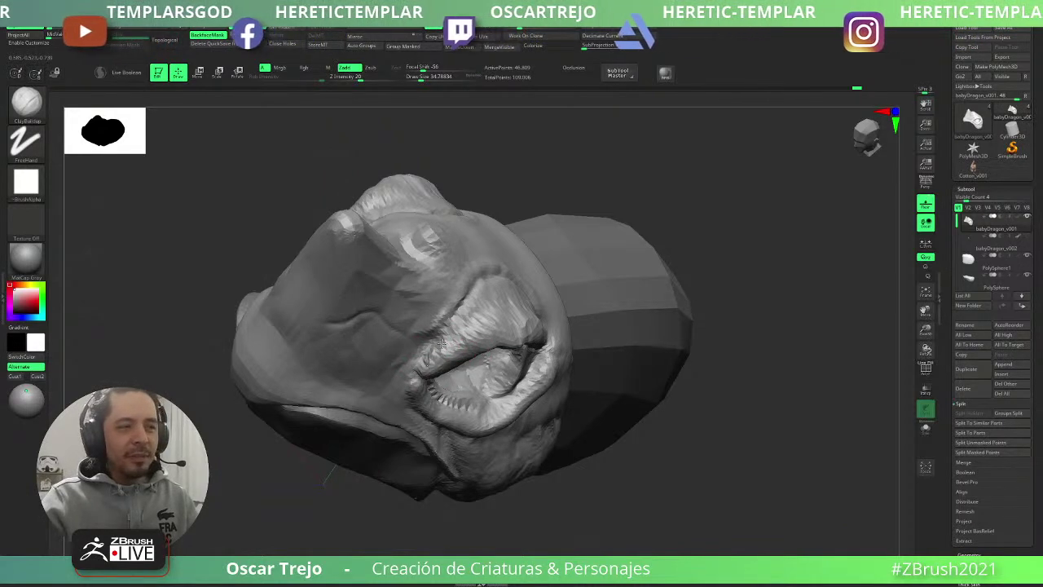
{"action": "mouse_move", "coordinate": [442, 343]}
{"action": "left_mouse_down"}
{"action": "mouse_move", "coordinate": [430, 359]}
{"action": "mouse_move", "coordinate": [448, 356]}
{"action": "left_mouse_up"}
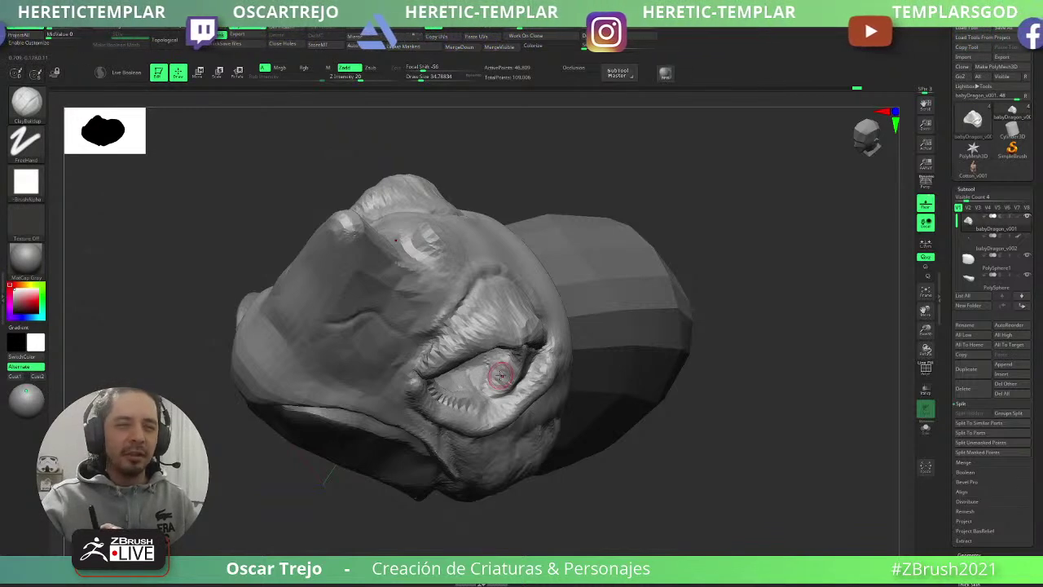
{"action": "key", "text": "s"}
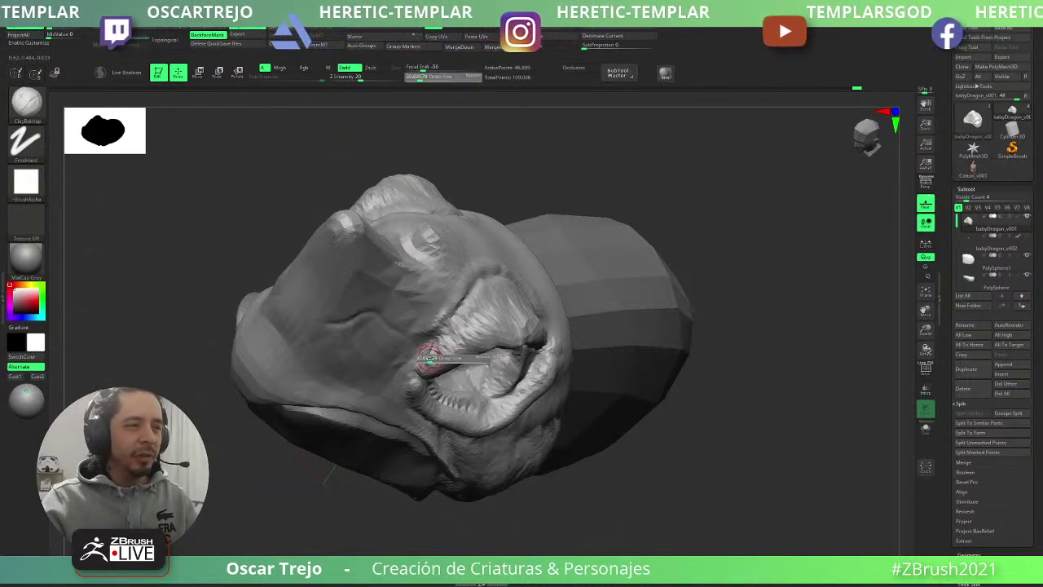
{"action": "mouse_move", "coordinate": [431, 356]}
{"action": "left_mouse_down"}
{"action": "mouse_move", "coordinate": [514, 307]}
{"action": "mouse_move", "coordinate": [540, 331]}
{"action": "left_mouse_up"}
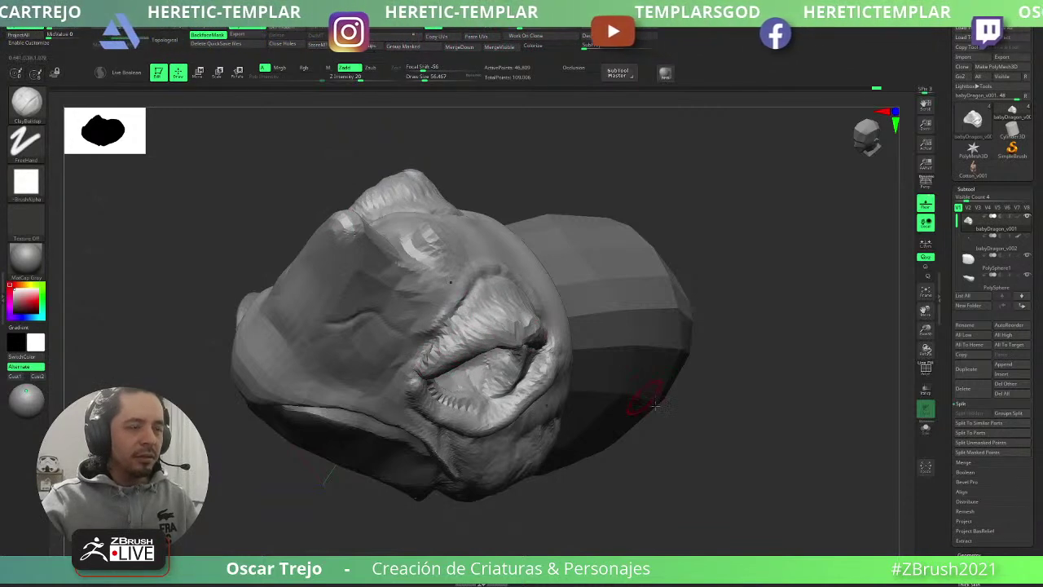
{"action": "mouse_move", "coordinate": [652, 403]}
{"action": "right_mouse_down", "text": "ctrl"}
{"action": "mouse_move", "coordinate": [628, 349]}
{"action": "mouse_move", "coordinate": [603, 180]}
{"action": "right_mouse_up", "text": "ctrl"}
{"action": "mouse_move", "coordinate": [645, 288]}
{"action": "right_mouse_down", "text": "alt"}
{"action": "mouse_move", "coordinate": [658, 242]}
{"action": "mouse_move", "coordinate": [660, 268]}
{"action": "right_mouse_up", "text": "alt"}
{"action": "left_click_drag", "start_coordinate": [480, 306], "coordinate": [527, 299], "text": "shift"}
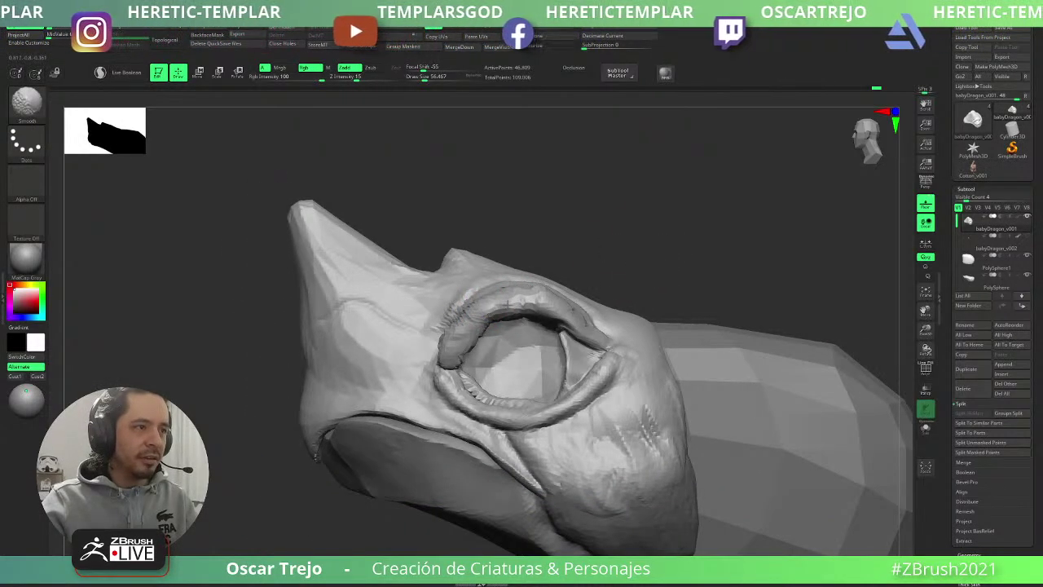
- Show the black eyeball again and fit the upper eyelid around it with the Move brush at draw size up to about 132
{"action": "mouse_move", "coordinate": [647, 253]}
{"action": "left_mouse_down"}
{"action": "mouse_move", "coordinate": [636, 275]}
{"action": "mouse_move", "coordinate": [521, 349]}
{"action": "mouse_move", "coordinate": [531, 375]}
{"action": "left_mouse_up"}
{"action": "key", "text": "b"}
{"action": "key", "text": "m"}
{"action": "key", "text": "v"}
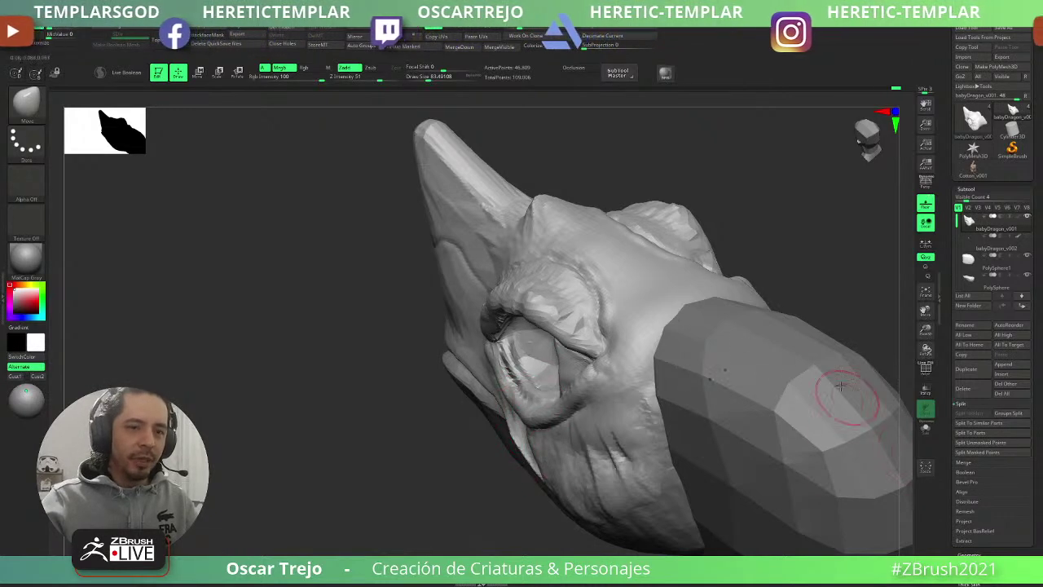
{"action": "left_click", "coordinate": [1027, 236]}
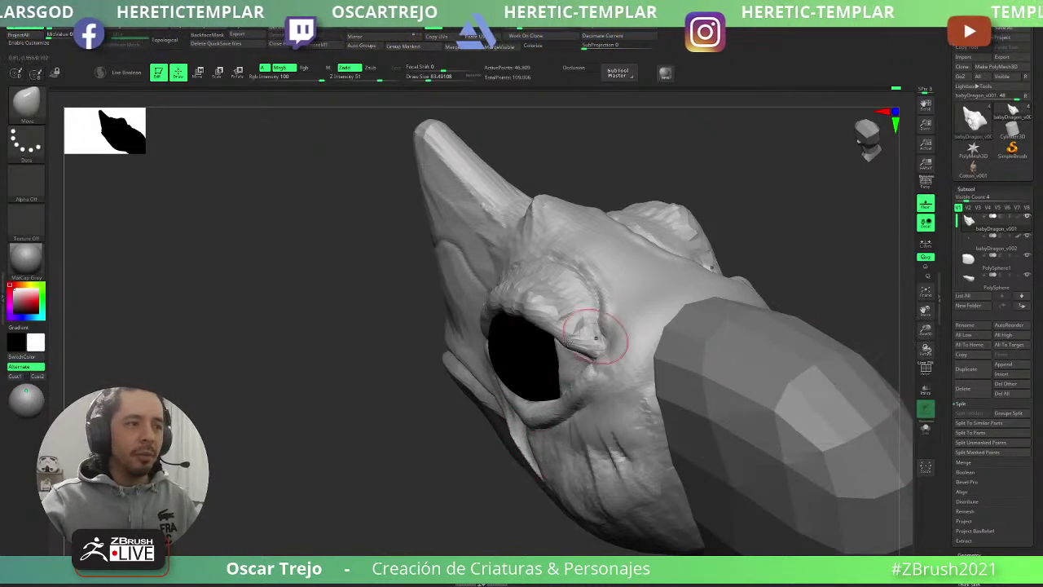
{"action": "mouse_move", "coordinate": [568, 341]}
{"action": "right_mouse_down"}
{"action": "mouse_move", "coordinate": [549, 329]}
{"action": "mouse_move", "coordinate": [529, 347]}
{"action": "mouse_move", "coordinate": [501, 338]}
{"action": "mouse_move", "coordinate": [522, 380]}
{"action": "right_mouse_up"}
{"action": "key", "text": "s"}
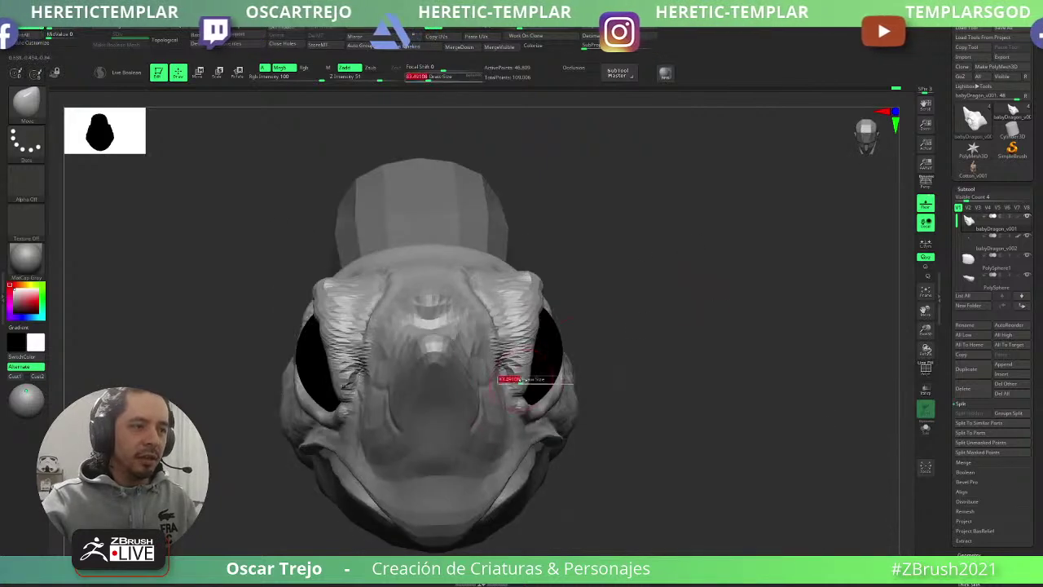
{"action": "left_click_drag", "start_coordinate": [523, 379], "coordinate": [540, 380]}
{"action": "right_click_drag", "start_coordinate": [539, 379], "coordinate": [509, 390]}
{"action": "mouse_move", "coordinate": [518, 388]}
{"action": "left_mouse_down"}
{"action": "mouse_move", "coordinate": [546, 391]}
{"action": "mouse_move", "coordinate": [506, 393]}
{"action": "mouse_move", "coordinate": [494, 376]}
{"action": "left_mouse_up"}
{"action": "key", "text": "s"}
{"action": "key", "text": "s"}
{"action": "left_click_drag", "start_coordinate": [511, 362], "coordinate": [505, 362]}
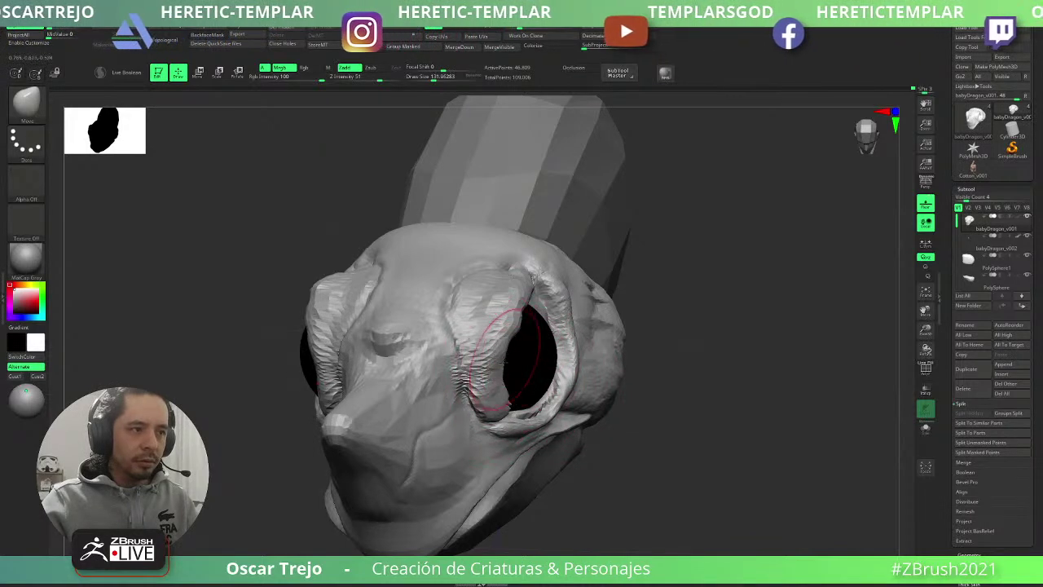
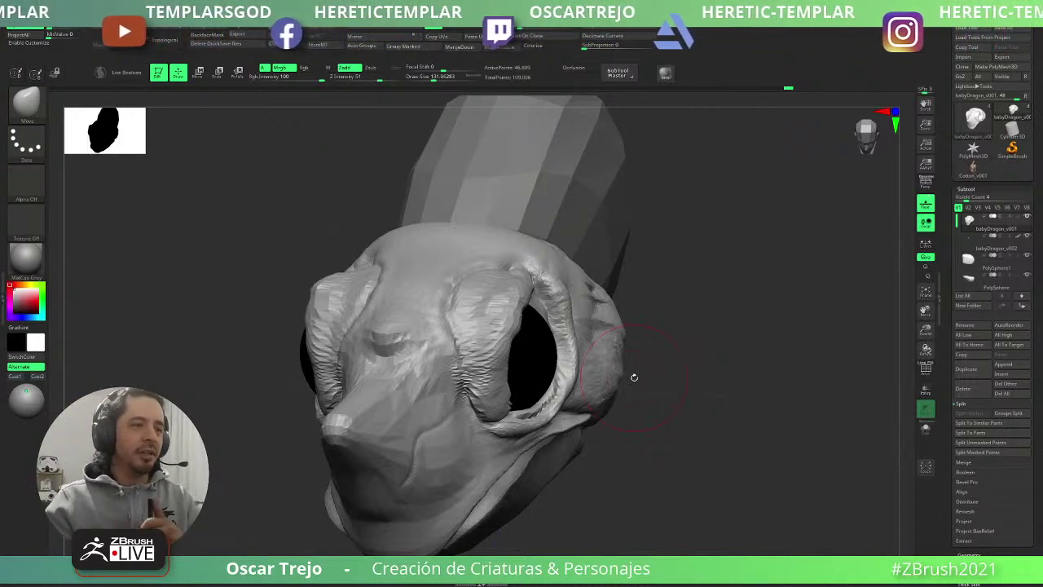
- Adjust the upper eyelid's rim against the eyeball with the Move brush at draw size about 77, and undo the last two changes
{"action": "left_click_drag", "start_coordinate": [636, 280], "coordinate": [512, 326]}
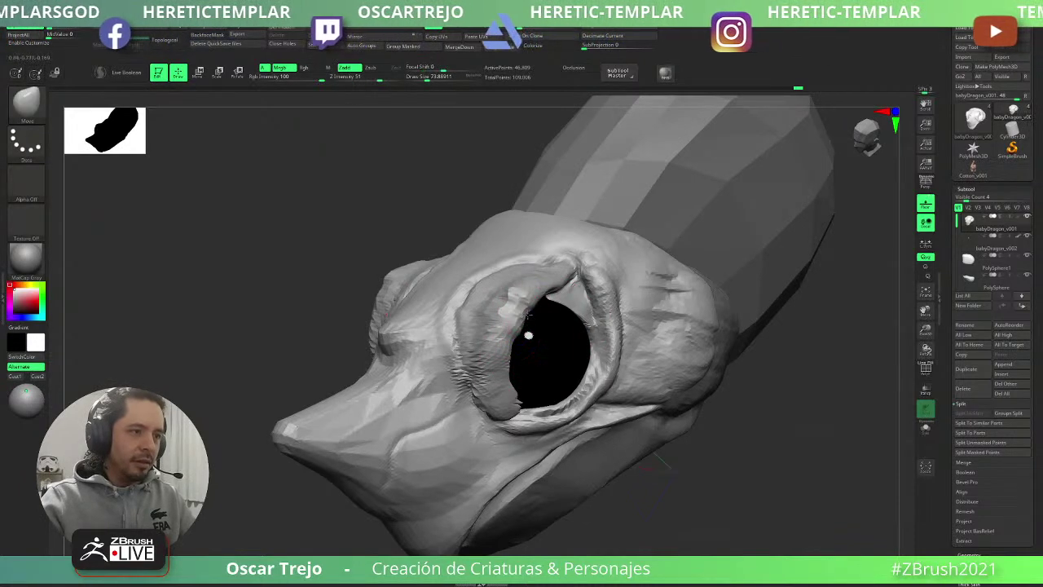
{"action": "key", "text": "b"}
{"action": "key", "text": "c"}
{"action": "key", "text": "b"}
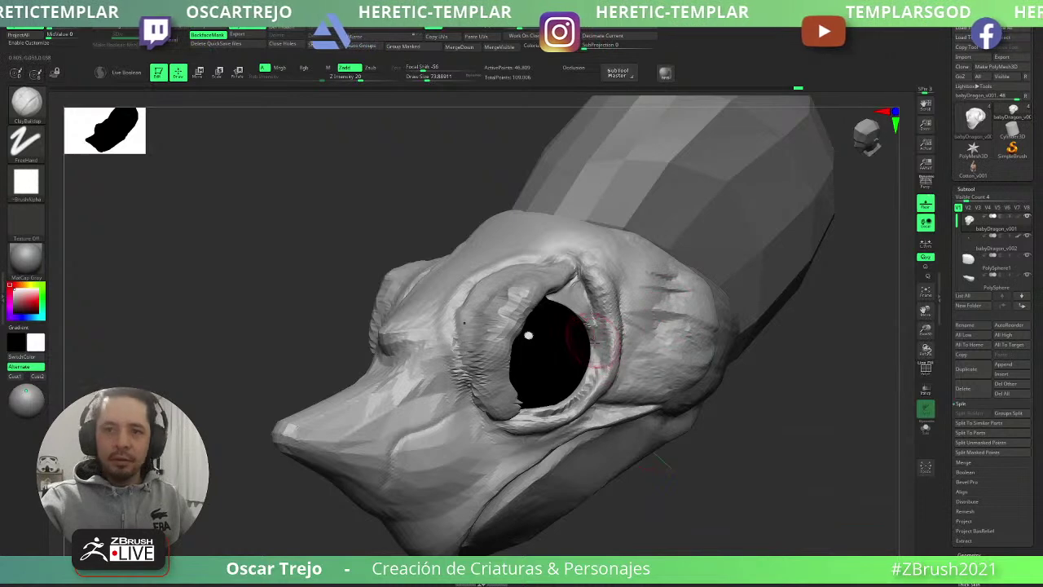
{"action": "right_click_drag", "start_coordinate": [599, 346], "coordinate": [577, 329]}
{"action": "key", "text": "b"}
{"action": "key", "text": "m"}
{"action": "key", "text": "v"}
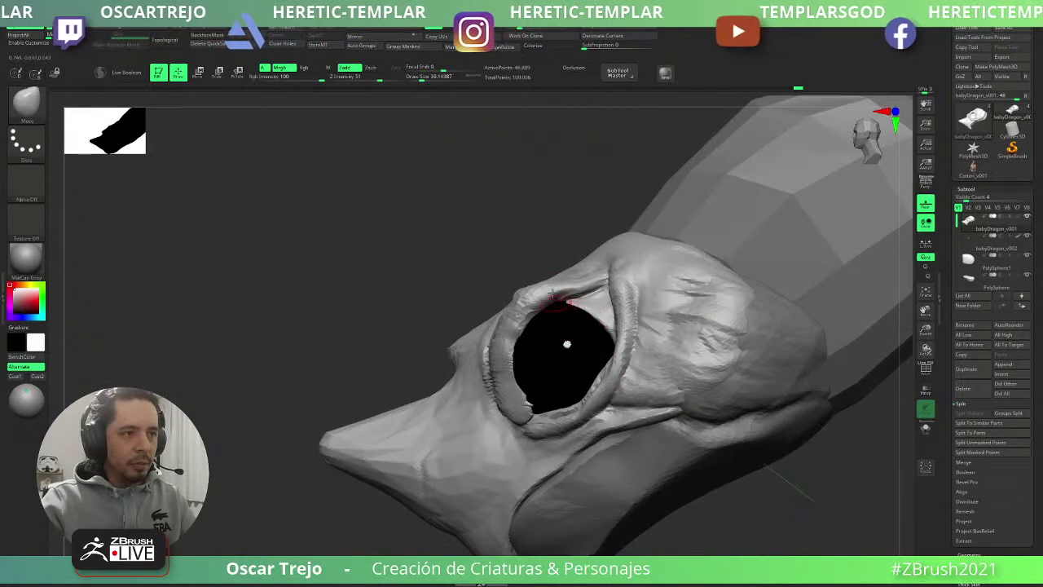
{"action": "right_click_drag", "start_coordinate": [552, 293], "coordinate": [549, 277]}
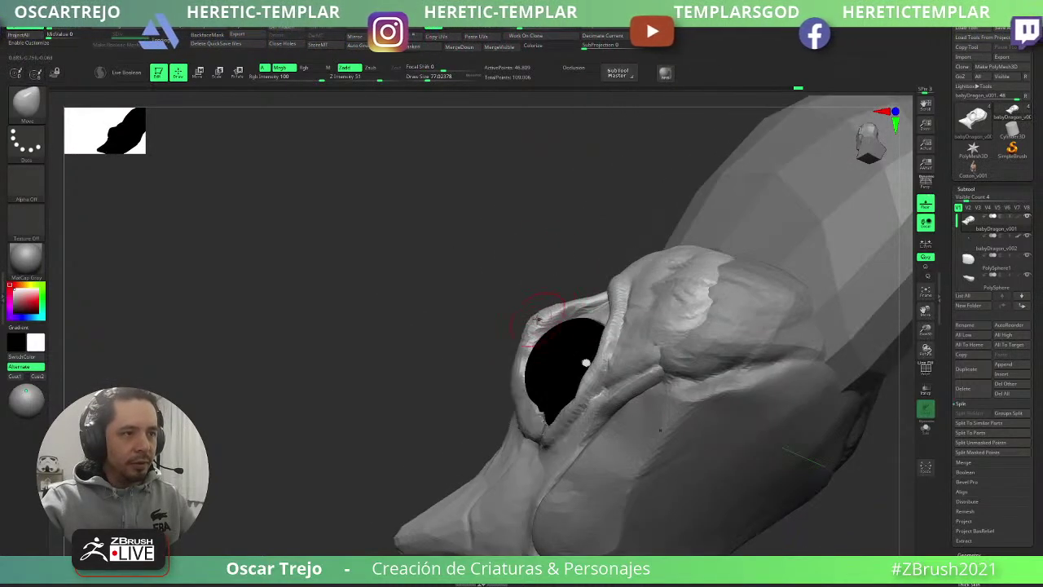
{"action": "left_click_drag", "start_coordinate": [544, 308], "coordinate": [539, 323]}
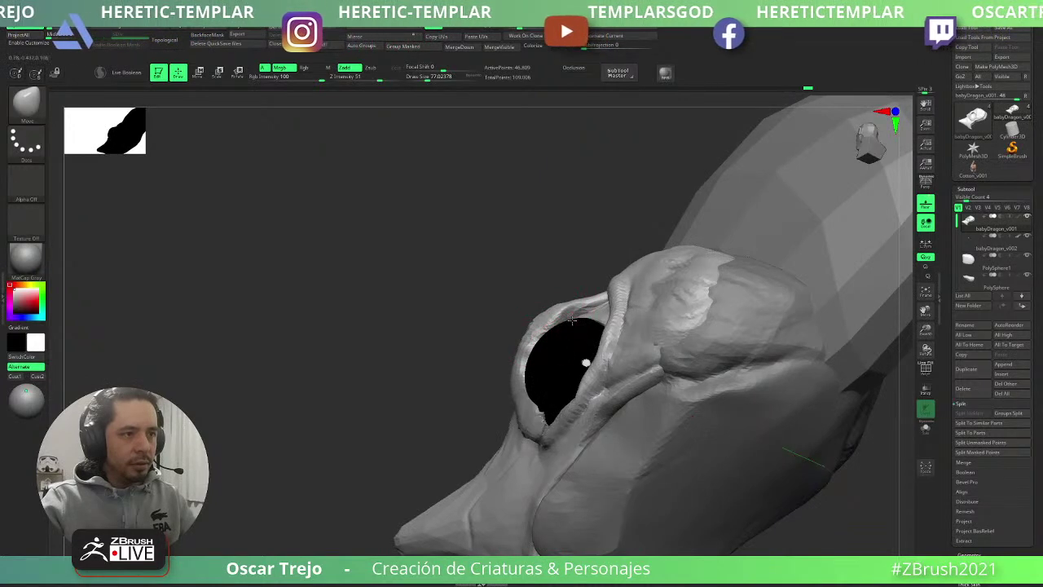
{"action": "mouse_move", "coordinate": [541, 303]}
{"action": "left_mouse_down"}
{"action": "mouse_move", "coordinate": [541, 272]}
{"action": "mouse_move", "coordinate": [570, 266]}
{"action": "left_mouse_up"}
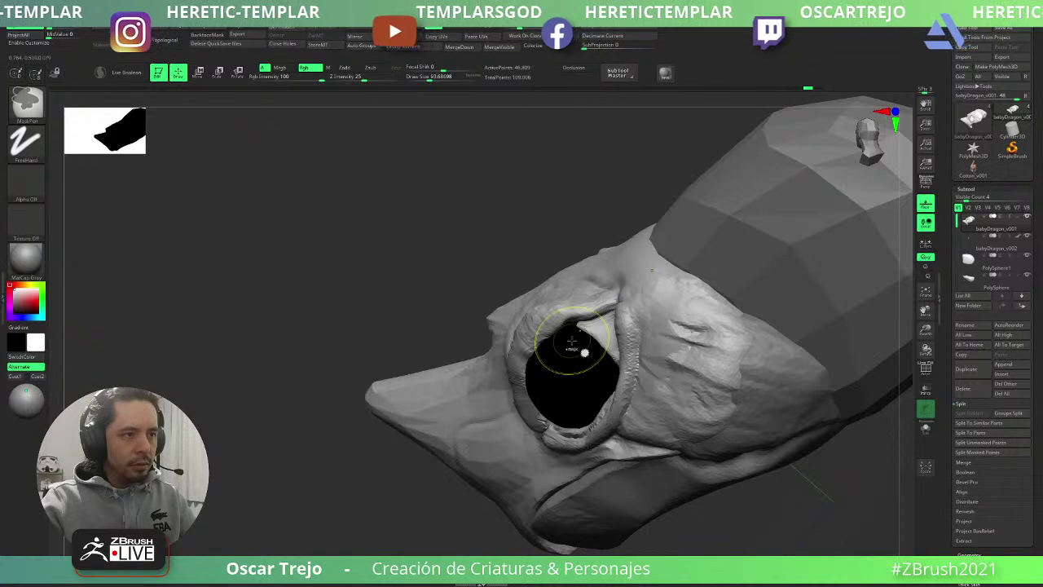
{"action": "key", "text": "ctrl+z"}
{"action": "key", "text": "ctrl+z"}
- Smooth the outer surface of the upper eyelid at draw size about 94
{"action": "mouse_move", "coordinate": [474, 296]}
{"action": "left_mouse_down"}
{"action": "mouse_move", "coordinate": [522, 282]}
{"action": "mouse_move", "coordinate": [478, 273]}
{"action": "left_mouse_up"}
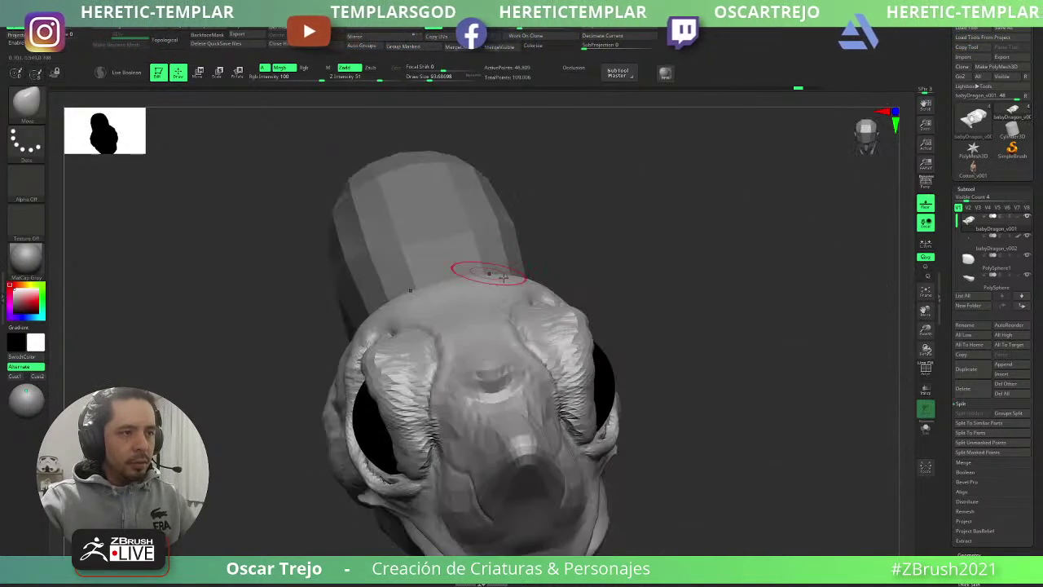
{"action": "mouse_move", "coordinate": [582, 322]}
{"action": "left_mouse_down", "text": "shift"}
{"action": "mouse_move", "coordinate": [592, 349]}
{"action": "mouse_move", "coordinate": [574, 380]}
{"action": "left_mouse_up", "text": "shift"}
{"action": "left_click_drag", "start_coordinate": [738, 349], "coordinate": [672, 335]}
{"action": "mouse_move", "coordinate": [641, 383]}
{"action": "left_mouse_down", "text": "shift"}
{"action": "mouse_move", "coordinate": [650, 397]}
{"action": "mouse_move", "coordinate": [620, 381]}
{"action": "mouse_move", "coordinate": [598, 304]}
{"action": "left_mouse_up", "text": "shift"}
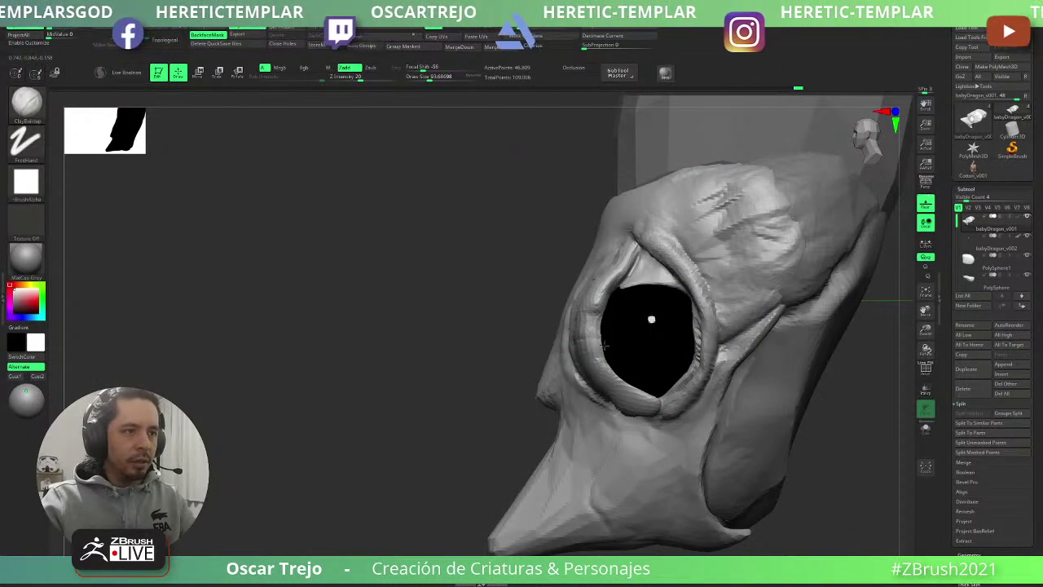
- Insert a sphere from the IMM Primitives brush at the inner edge of the upper eyelid
{"action": "key", "text": "b"}
{"action": "key", "text": "i"}
{"action": "key", "text": "p"}
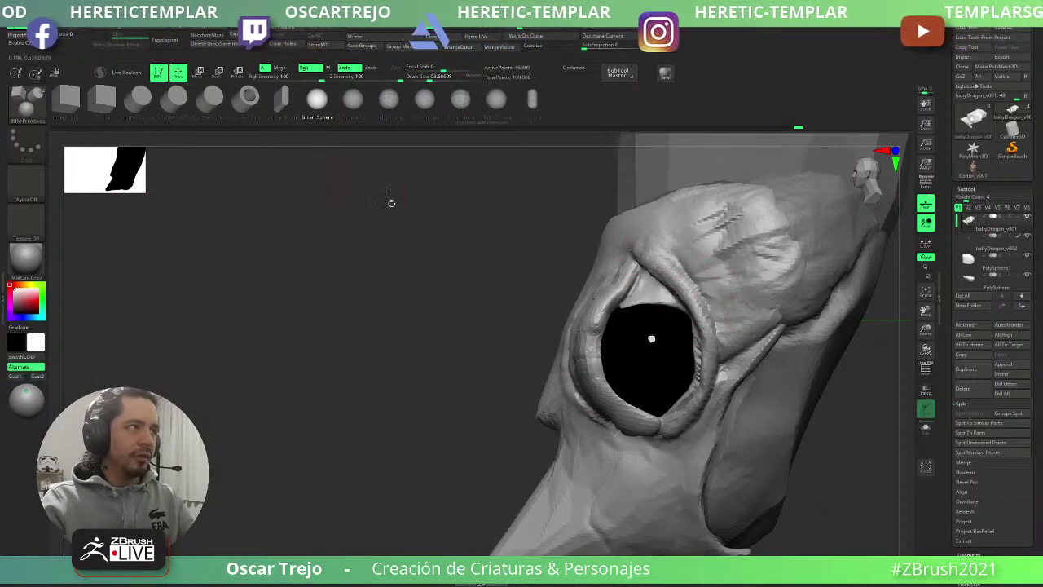
{"action": "mouse_move", "coordinate": [617, 308]}
{"action": "left_mouse_down"}
{"action": "mouse_move", "coordinate": [628, 316]}
{"action": "mouse_move", "coordinate": [602, 336]}
{"action": "mouse_move", "coordinate": [607, 350]}
{"action": "mouse_move", "coordinate": [621, 291]}
{"action": "left_mouse_up"}
- Shape the inserted sphere into a thin strip under the upper eyelid with the Move brush at draw size about 94
{"action": "key", "text": "b"}
{"action": "key", "text": "m"}
{"action": "key", "text": "v"}
{"action": "left_click_drag", "start_coordinate": [513, 325], "coordinate": [472, 345]}
{"action": "left_click_drag", "start_coordinate": [617, 295], "coordinate": [631, 285]}
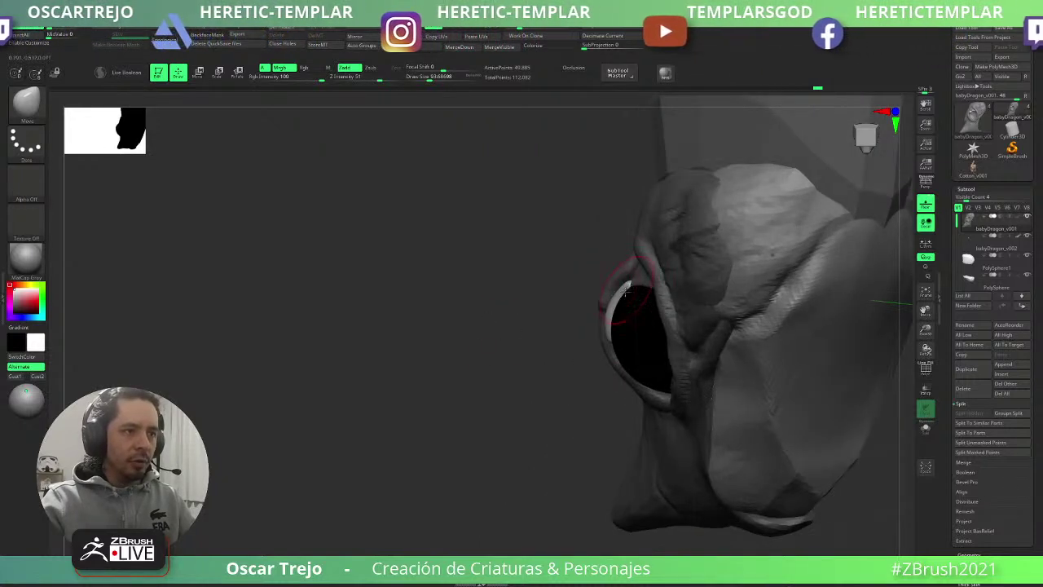
{"action": "mouse_move", "coordinate": [538, 349]}
{"action": "left_mouse_down"}
{"action": "mouse_move", "coordinate": [601, 349]}
{"action": "mouse_move", "coordinate": [616, 376]}
{"action": "left_mouse_up"}
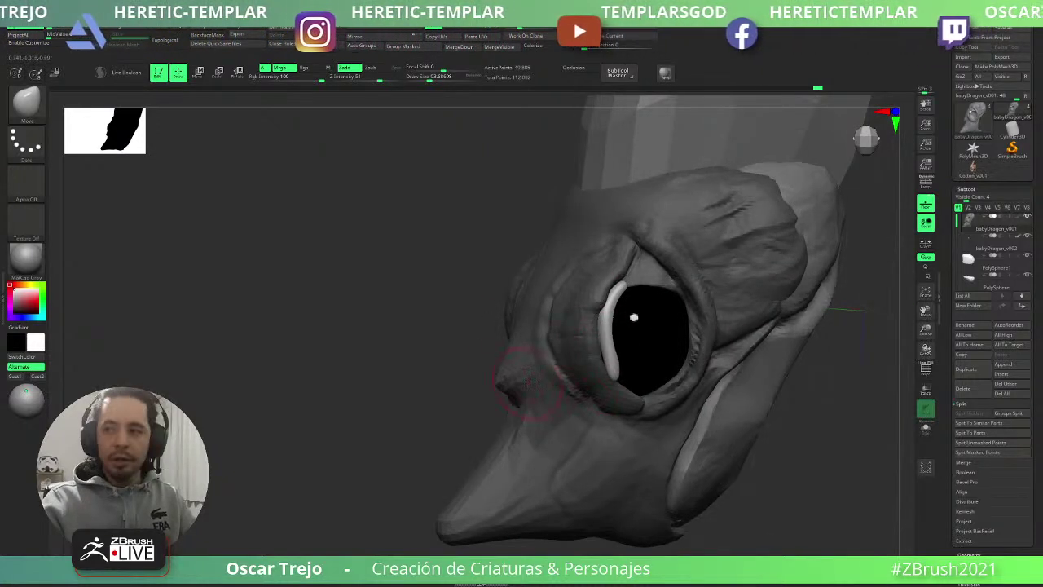
- Curve the inserted strip around the eyeball's surface with the Move brush at draw size about 149
{"action": "left_click_drag", "start_coordinate": [467, 389], "coordinate": [548, 384]}
{"action": "key", "text": "bracketright"}
{"action": "left_click_drag", "start_coordinate": [613, 358], "coordinate": [602, 374]}
{"action": "right_click_drag", "start_coordinate": [602, 374], "coordinate": [625, 384]}
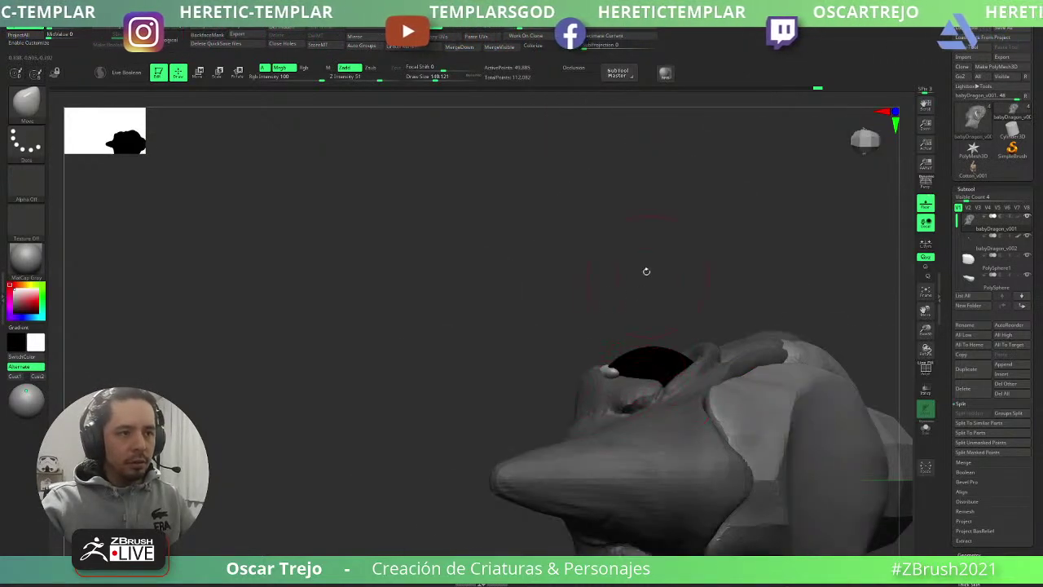
{"action": "mouse_move", "coordinate": [645, 270]}
{"action": "right_mouse_down"}
{"action": "mouse_move", "coordinate": [507, 324]}
{"action": "mouse_move", "coordinate": [559, 372]}
{"action": "right_mouse_up"}
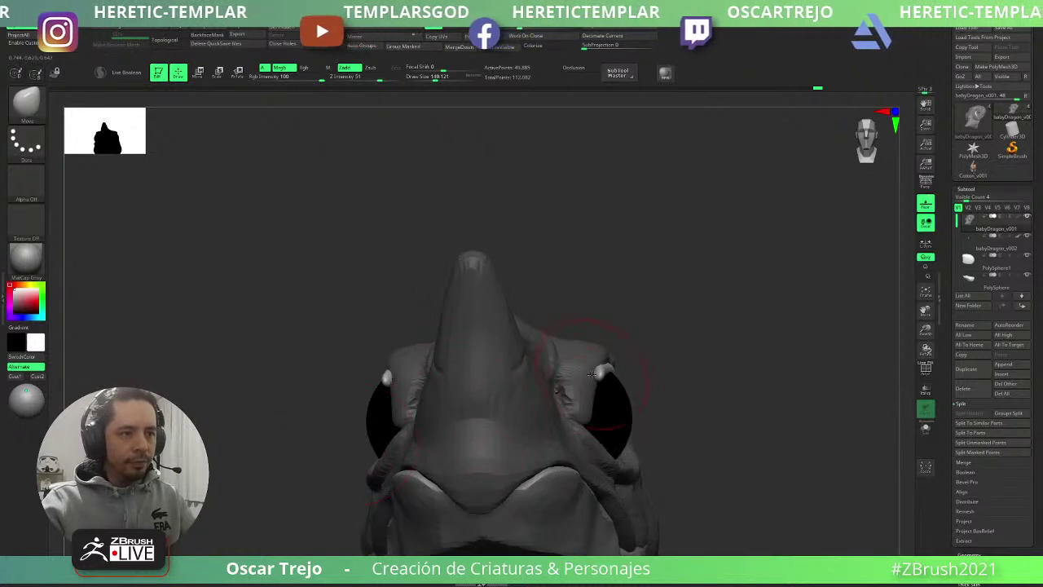
- Extend the strip forward along the upper eyelid toward the front eye corner with the Move brush at draw size about 149, and smooth it
{"action": "right_click_drag", "start_coordinate": [583, 425], "coordinate": [599, 394]}
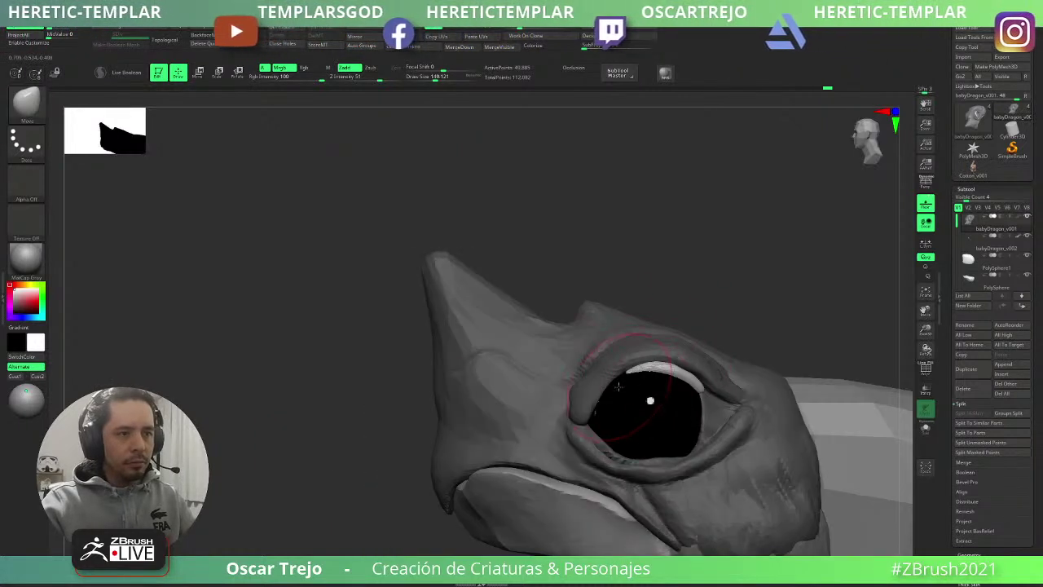
{"action": "key", "text": "shift"}
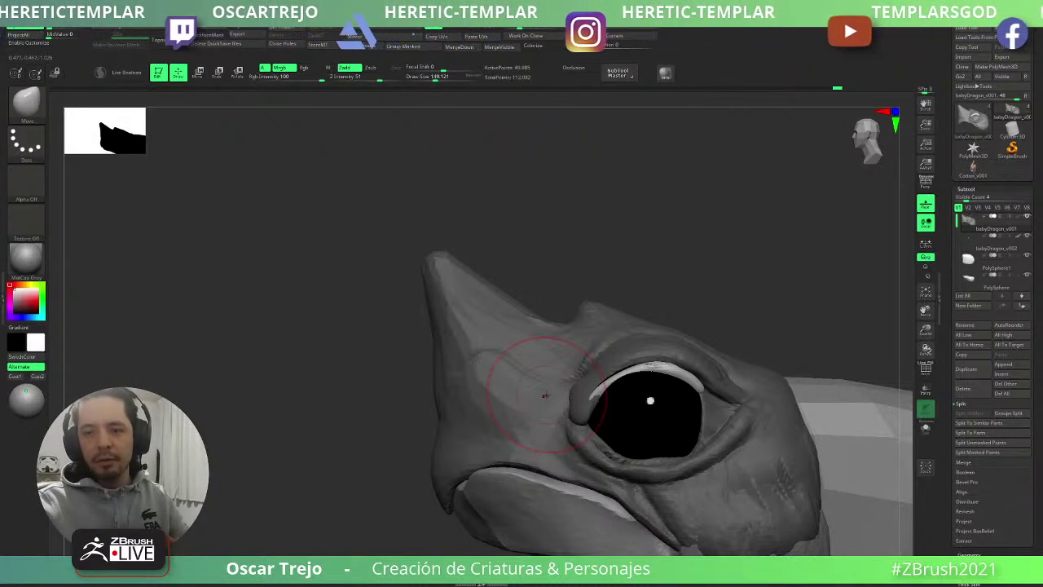
{"action": "key", "text": "shift"}
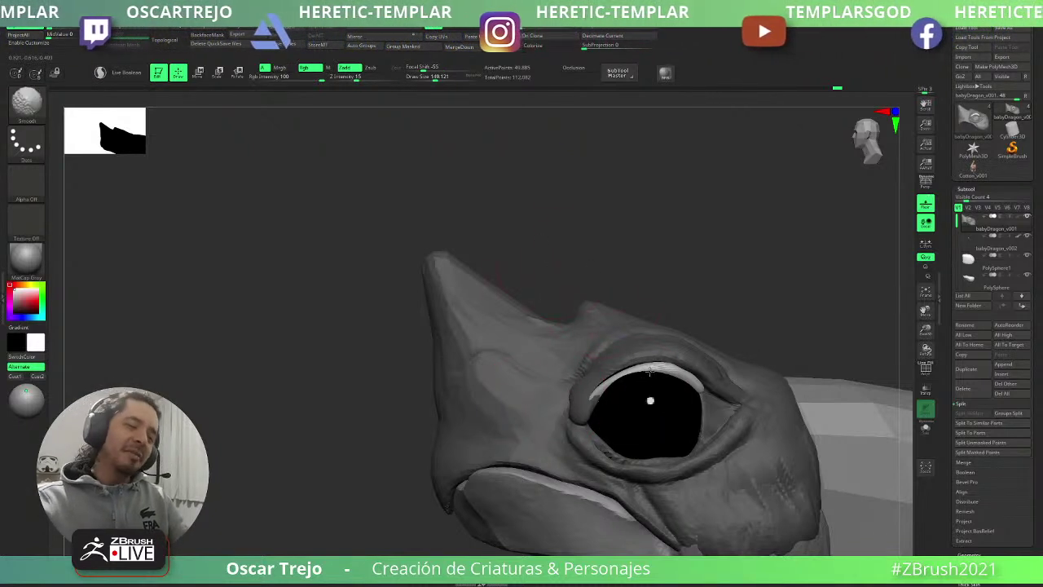
{"action": "left_click_drag", "start_coordinate": [745, 302], "coordinate": [683, 320]}
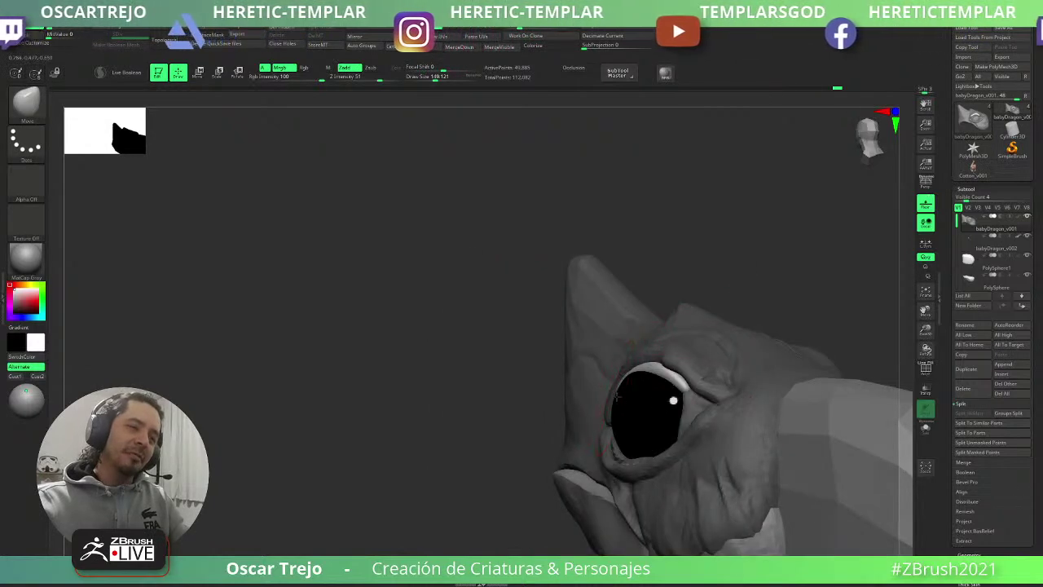
{"action": "mouse_move", "coordinate": [617, 397]}
{"action": "right_mouse_down"}
{"action": "mouse_move", "coordinate": [561, 400]}
{"action": "mouse_move", "coordinate": [668, 350]}
{"action": "mouse_move", "coordinate": [698, 310]}
{"action": "mouse_move", "coordinate": [737, 326]}
{"action": "mouse_move", "coordinate": [744, 315]}
{"action": "mouse_move", "coordinate": [717, 375]}
{"action": "right_mouse_up"}
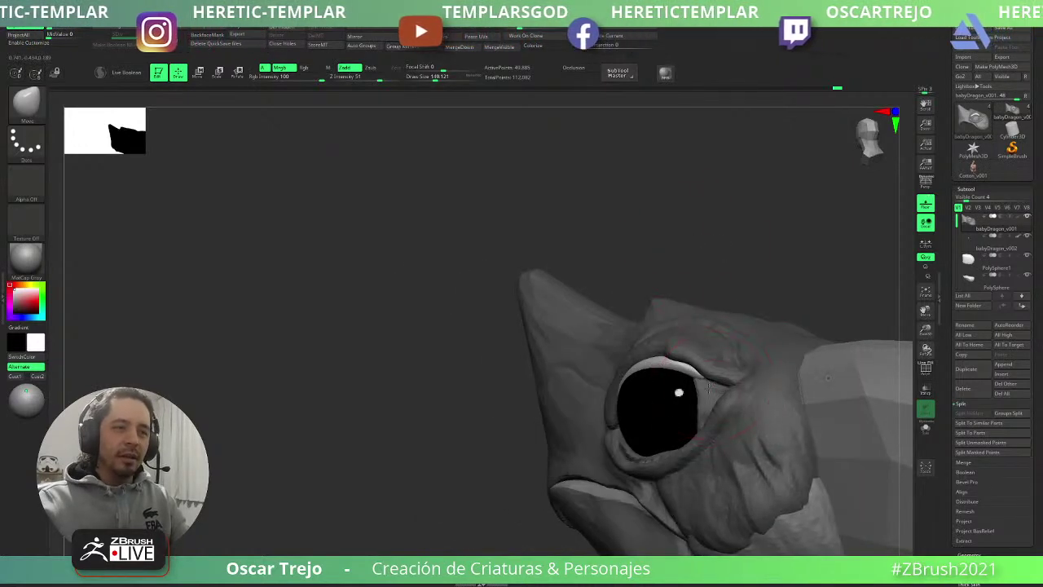
- Clear the mask, smooth the upper eyelid's inner rim and adjust it with the Move brush at draw size about 65
{"action": "right_click_drag", "start_coordinate": [722, 312], "coordinate": [710, 298]}
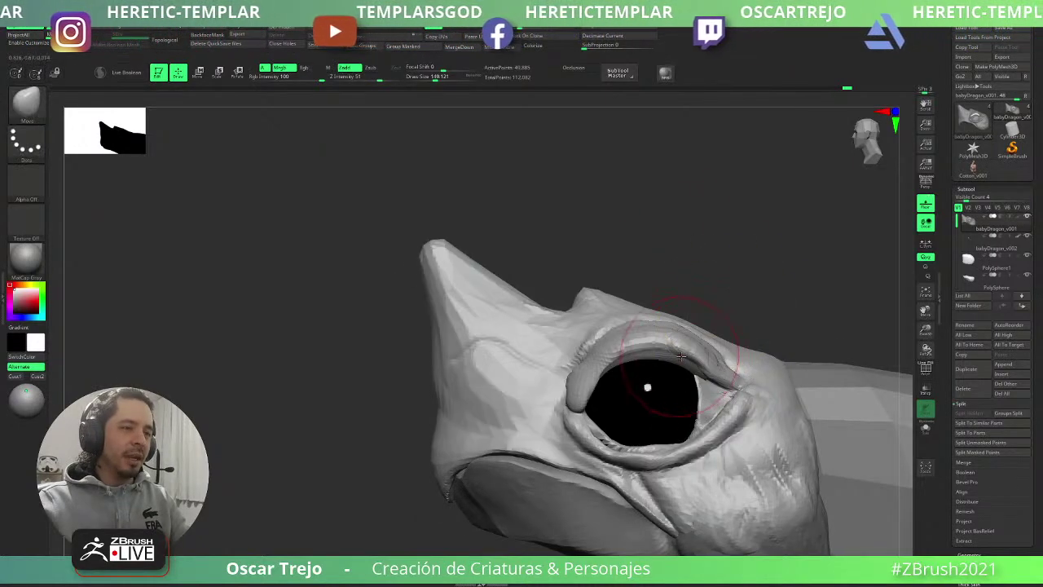
{"action": "right_click_drag", "start_coordinate": [780, 285], "coordinate": [681, 346]}
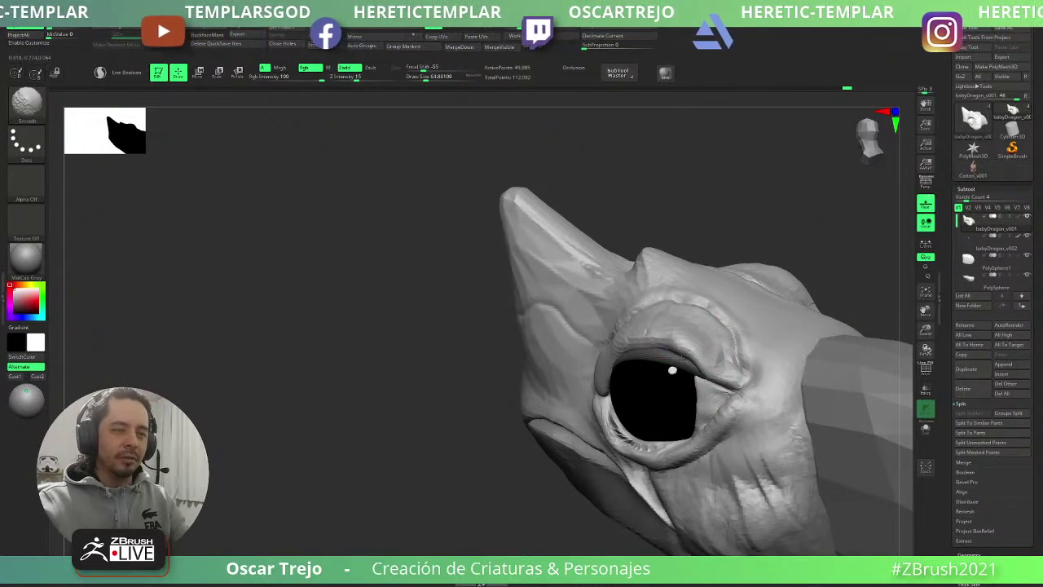
{"action": "right_click_drag", "start_coordinate": [683, 356], "coordinate": [666, 345]}
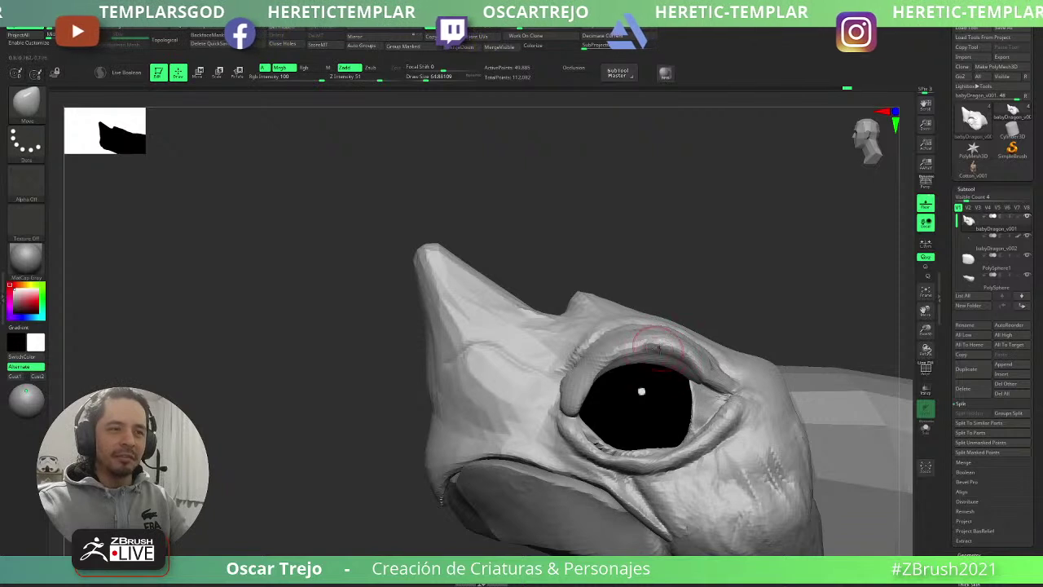
{"action": "left_click_drag", "start_coordinate": [658, 349], "coordinate": [656, 351]}
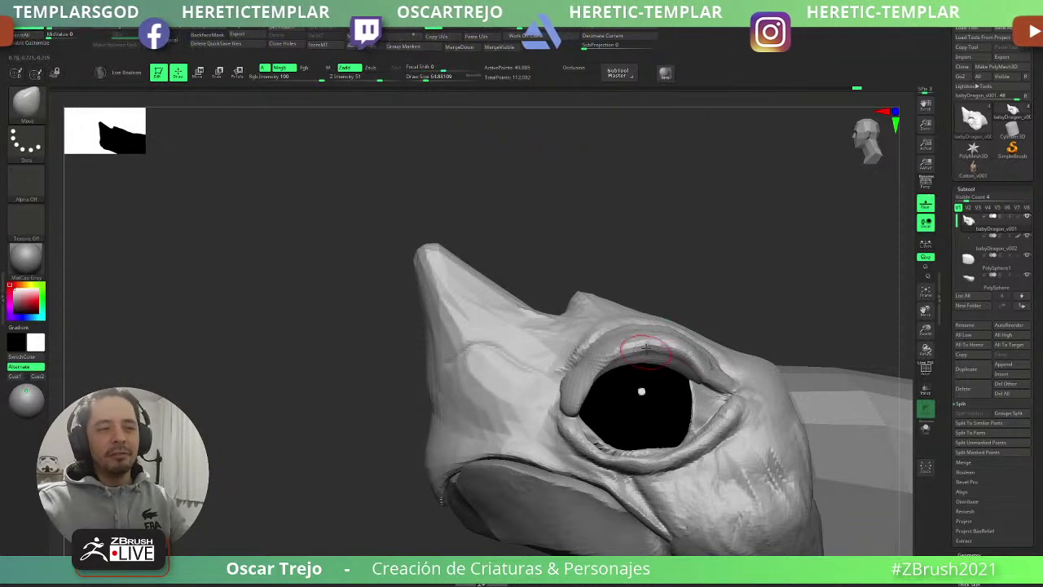
- Build up the upper eyelid's inner rim with the ClayBuildup brush and adjust its rear part with the Move brush at draw size about 65
{"action": "key", "text": "b"}
{"action": "key", "text": "c"}
{"action": "key", "text": "b"}
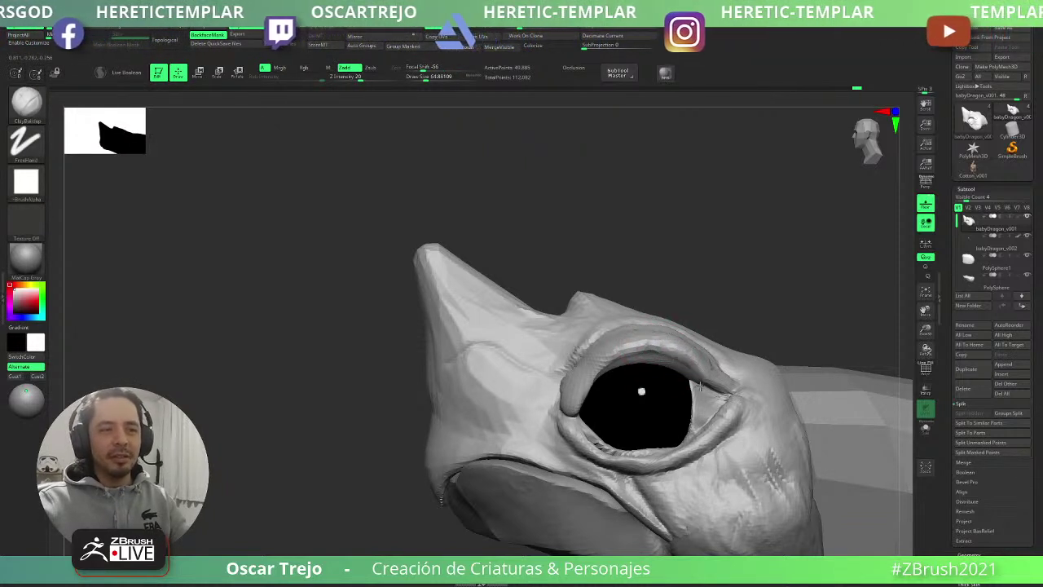
{"action": "mouse_move", "coordinate": [803, 286]}
{"action": "right_mouse_down", "text": "ctrl"}
{"action": "mouse_move", "coordinate": [729, 268]}
{"action": "mouse_move", "coordinate": [763, 300]}
{"action": "right_mouse_up", "text": "ctrl"}
{"action": "key", "text": "b"}
{"action": "key", "text": "m"}
{"action": "key", "text": "v"}
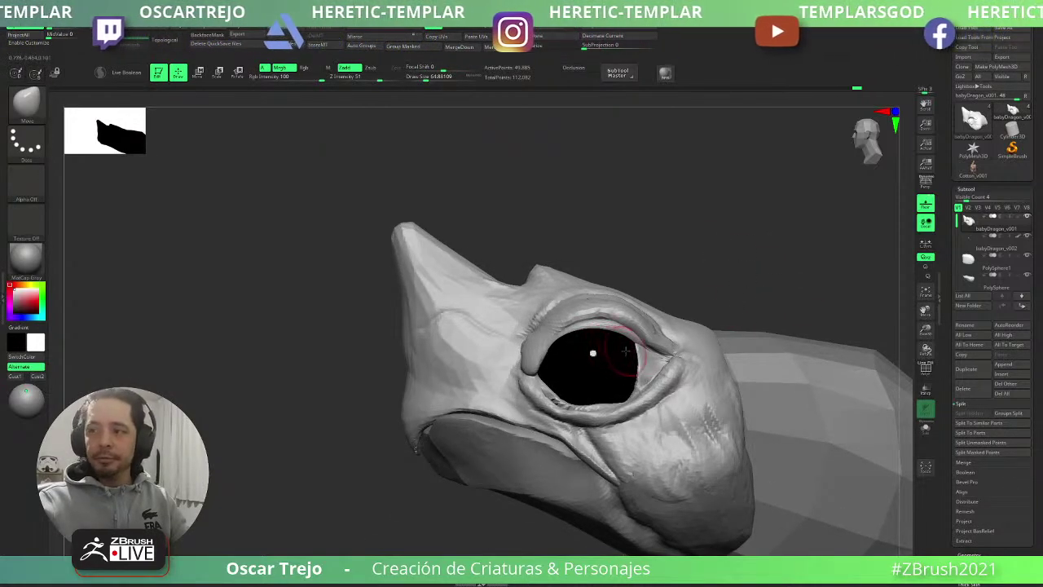
- Undo back to the masked strip, adjust its rear end with the Move Topological brush at draw size about 119, and clear the mask
{"action": "key", "text": "ctrl+z"}
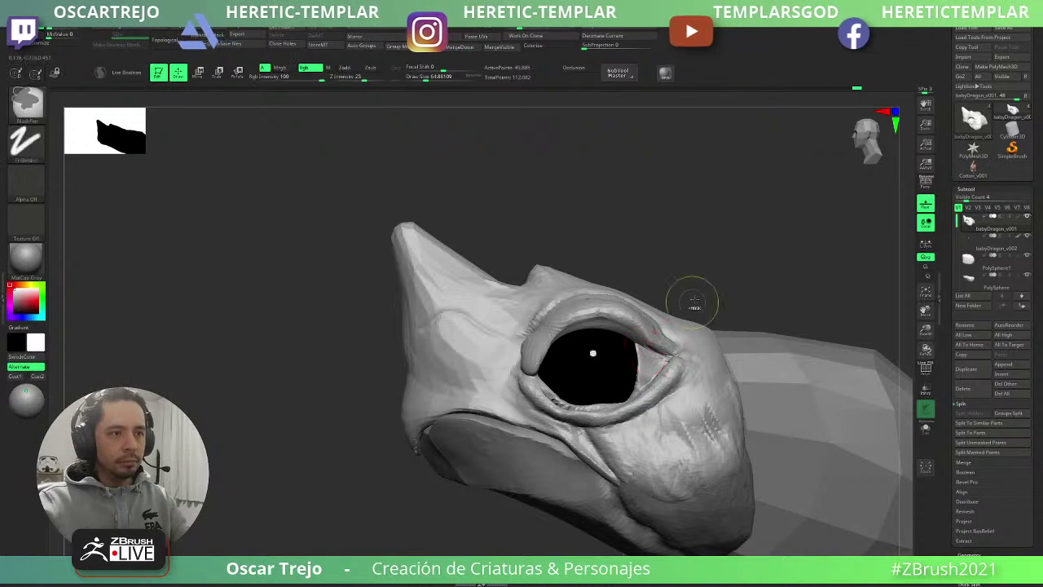
{"action": "left_click", "coordinate": [693, 302], "text": "ctrl"}
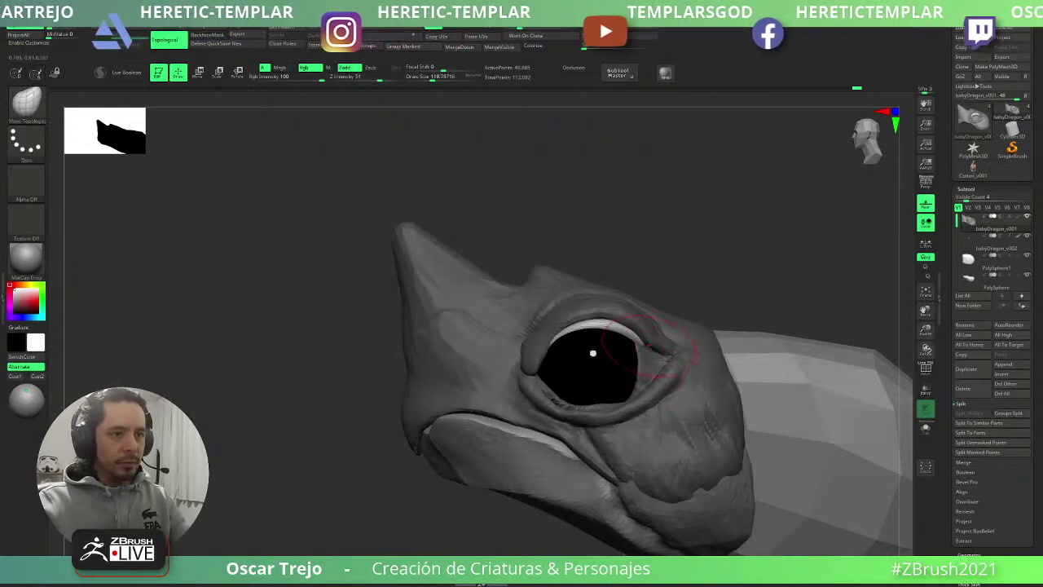
{"action": "key", "text": "ctrl"}
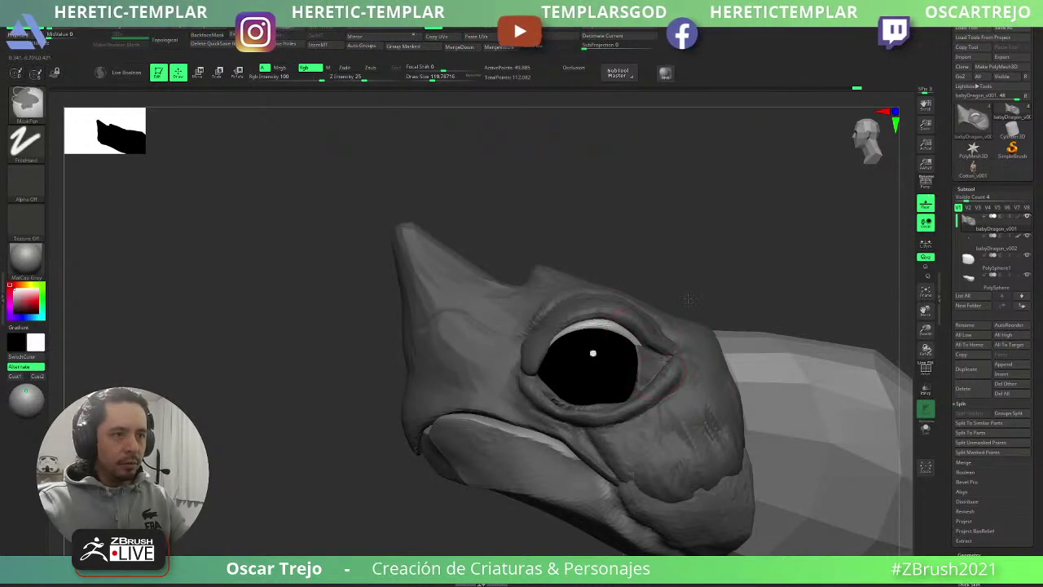
{"action": "left_click_drag", "start_coordinate": [688, 299], "coordinate": [741, 271], "text": "ctrl"}
{"action": "mouse_move", "coordinate": [741, 271]}
{"action": "left_mouse_down", "text": "alt"}
{"action": "mouse_move", "coordinate": [685, 240]}
{"action": "mouse_move", "coordinate": [687, 252]}
{"action": "left_mouse_up", "text": "alt"}
{"action": "mouse_move", "coordinate": [714, 298]}
{"action": "left_mouse_down", "text": "alt"}
{"action": "mouse_move", "coordinate": [686, 269]}
{"action": "mouse_move", "coordinate": [684, 247]}
{"action": "mouse_move", "coordinate": [691, 285]}
{"action": "left_mouse_up", "text": "alt"}
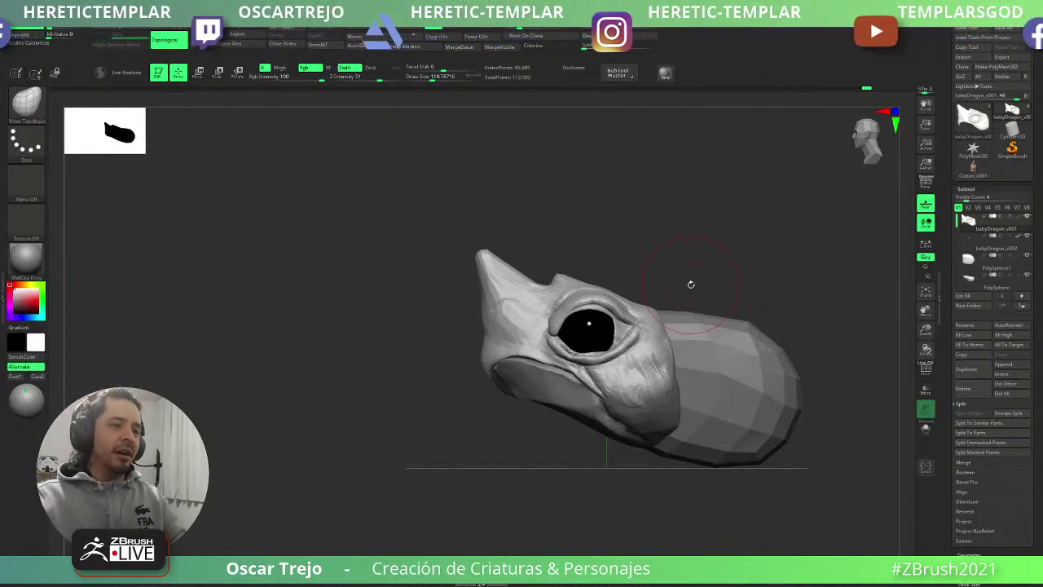
- Reshape the front end of the upper eyelid with the Move Topological brush at draw sizes of about 132 and 104
{"action": "left_click_drag", "start_coordinate": [652, 163], "coordinate": [587, 259], "text": "alt"}
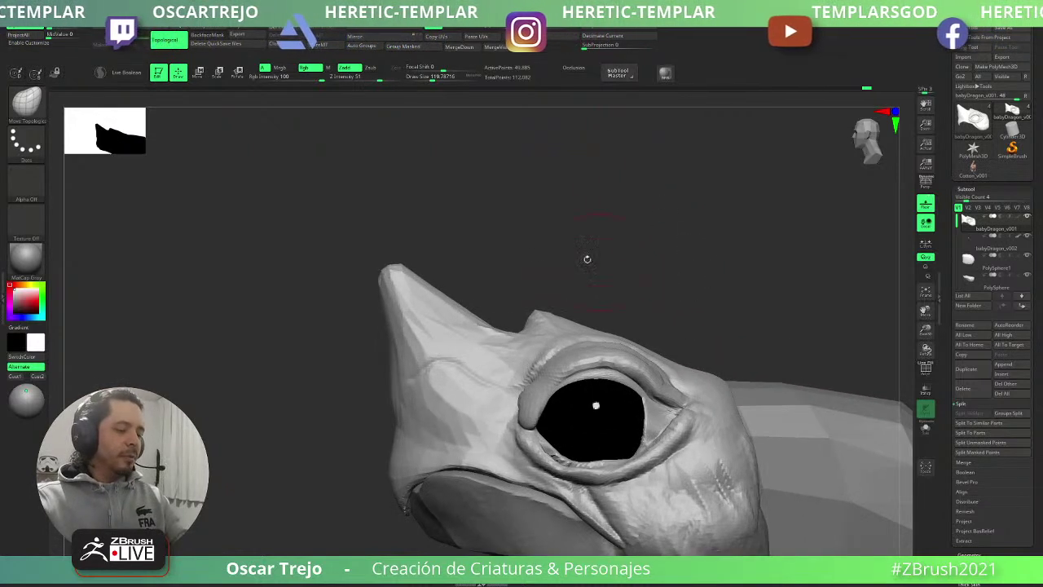
{"action": "key", "text": "s"}
{"action": "left_click_drag", "start_coordinate": [538, 388], "coordinate": [543, 388]}
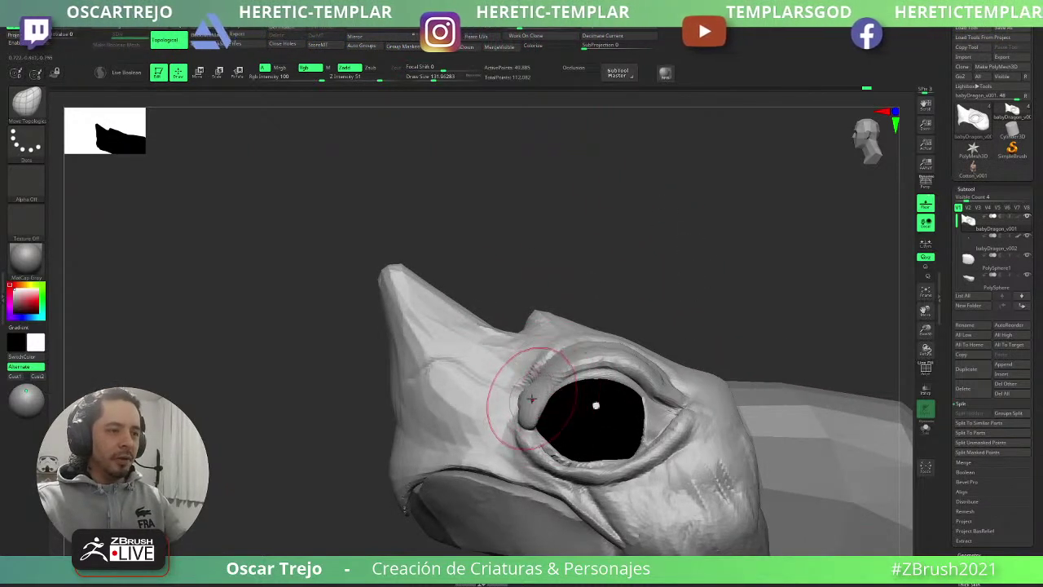
{"action": "key", "text": "["}
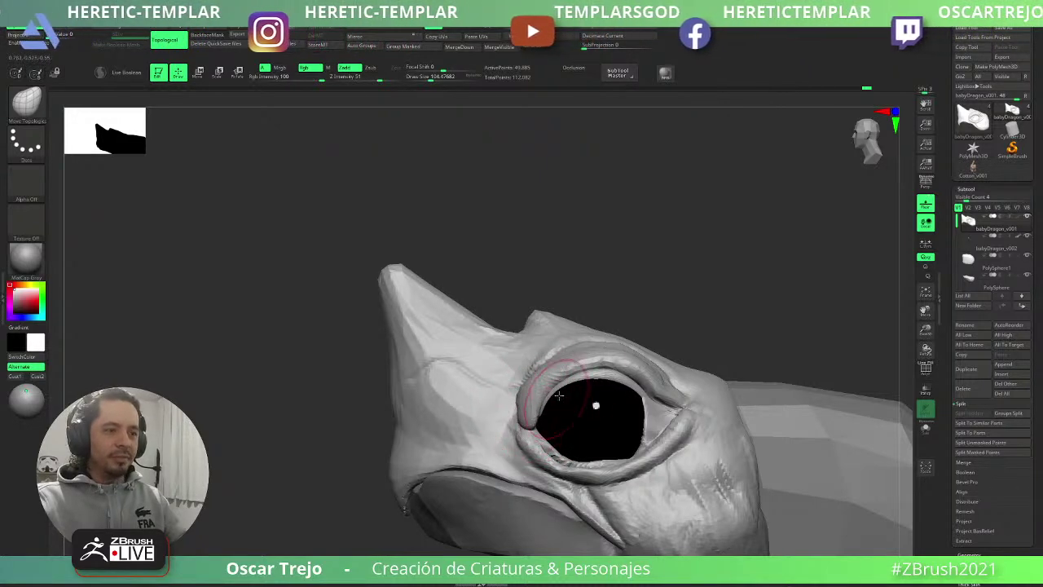
{"action": "left_click_drag", "start_coordinate": [715, 319], "coordinate": [673, 267], "text": "alt"}
{"action": "mouse_move", "coordinate": [738, 273]}
{"action": "left_mouse_down"}
{"action": "mouse_move", "coordinate": [554, 261]}
{"action": "mouse_move", "coordinate": [456, 237]}
{"action": "mouse_move", "coordinate": [749, 273]}
{"action": "left_mouse_up"}
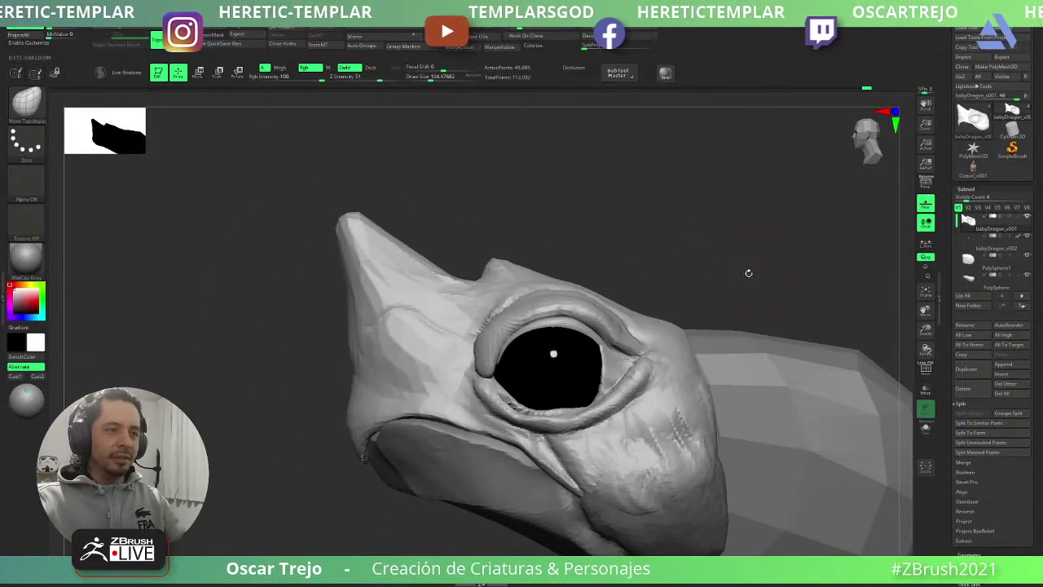
- Insert a sphere from the IMM Primitives brush at the inner edge of the lower eyelid
{"action": "key", "text": "["}
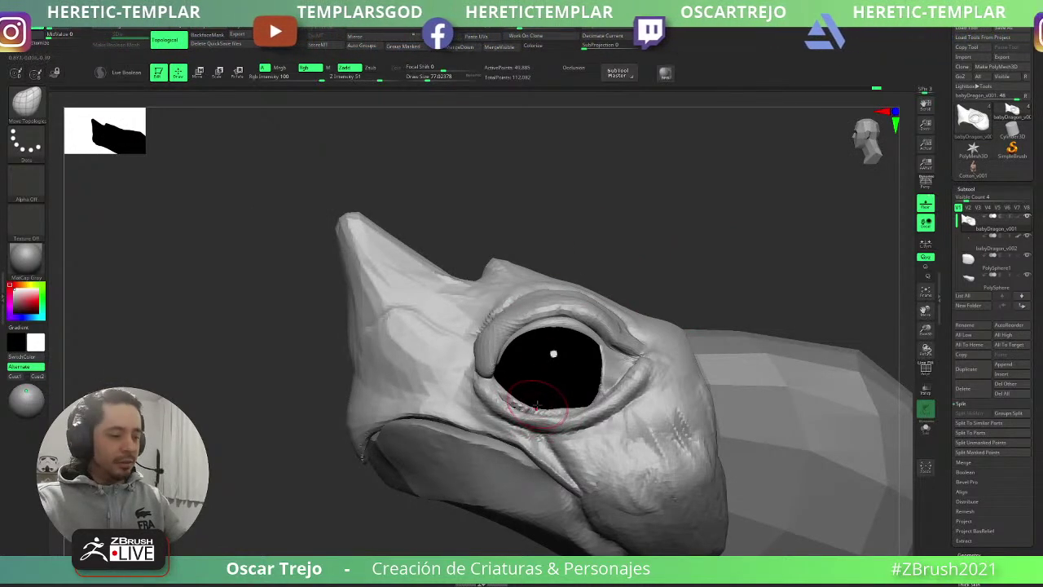
{"action": "key", "text": "b"}
{"action": "key", "text": "i"}
{"action": "key", "text": "p"}
{"action": "mouse_move", "coordinate": [550, 428]}
{"action": "left_mouse_down"}
{"action": "mouse_move", "coordinate": [559, 434]}
{"action": "mouse_move", "coordinate": [564, 414]}
{"action": "mouse_move", "coordinate": [599, 393]}
{"action": "left_mouse_up"}
- Widen the inserted sphere into a strip inside the lower eyelid with the Move brush at draw size about 163
{"action": "key", "text": "b"}
{"action": "key", "text": "m"}
{"action": "key", "text": "v"}
{"action": "key", "text": "s"}
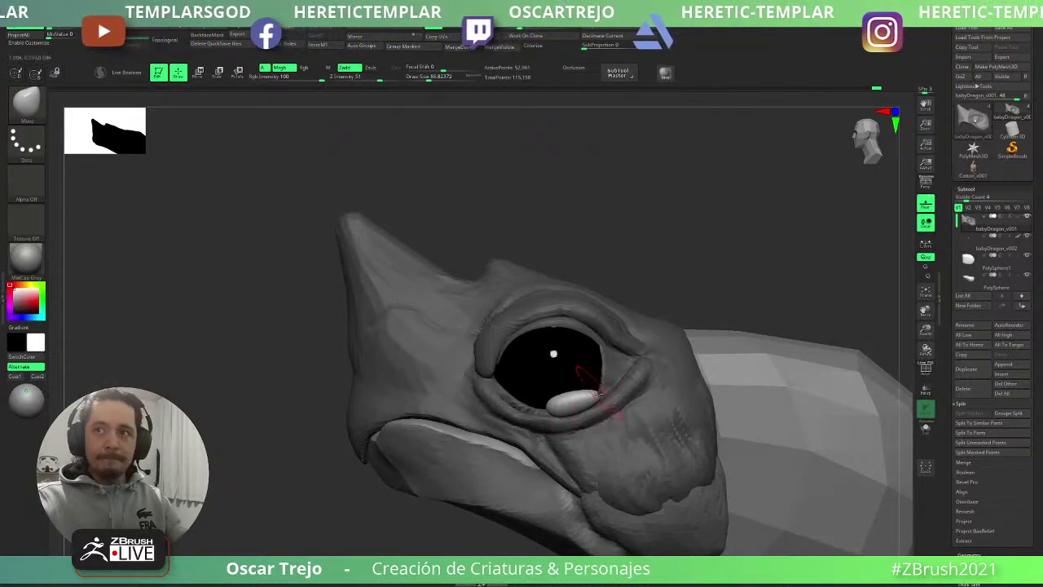
{"action": "mouse_move", "coordinate": [990, 277]}
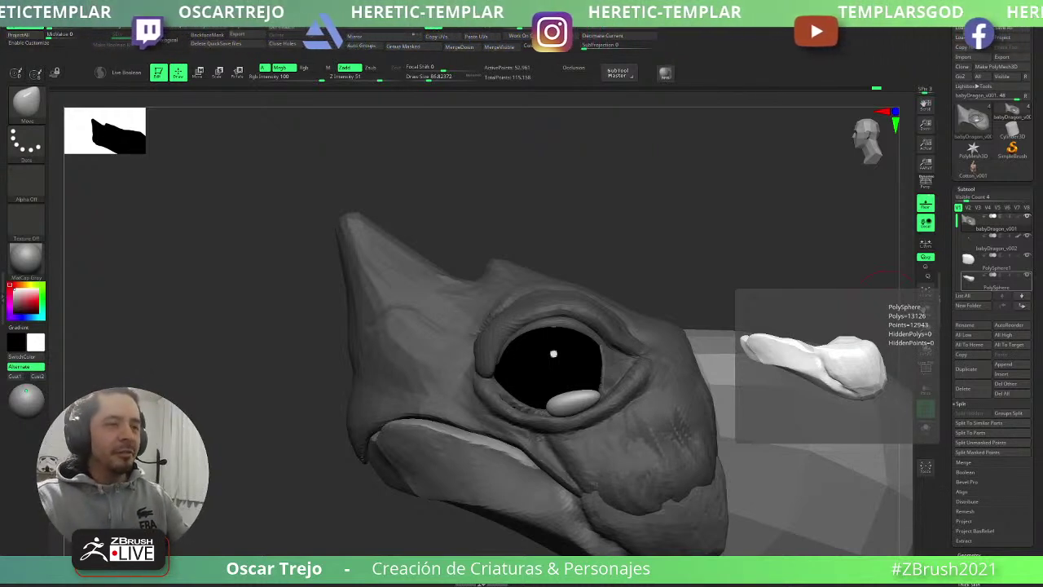
{"action": "left_click_drag", "start_coordinate": [714, 269], "coordinate": [674, 314]}
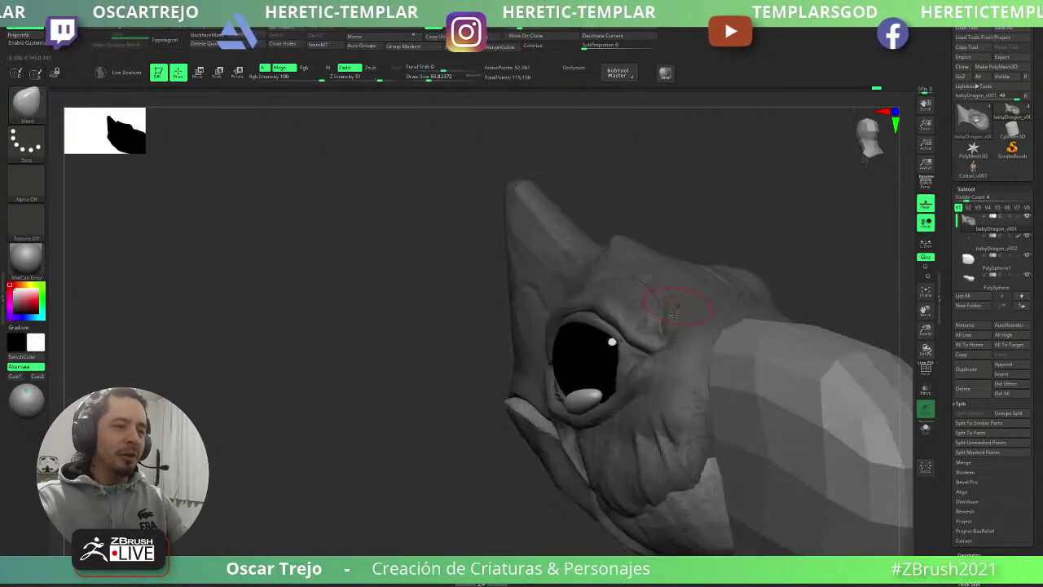
{"action": "key", "text": "s"}
{"action": "mouse_move", "coordinate": [618, 395]}
{"action": "left_mouse_down"}
{"action": "mouse_move", "coordinate": [595, 400]}
{"action": "mouse_move", "coordinate": [617, 393]}
{"action": "left_mouse_up"}
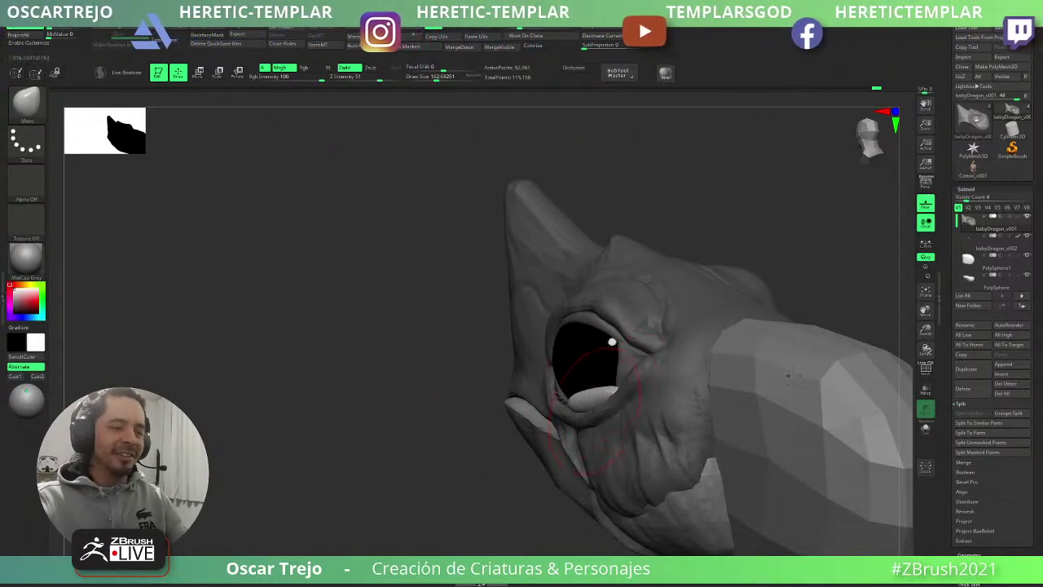
{"action": "left_click_drag", "start_coordinate": [438, 454], "coordinate": [490, 447]}
- Lower the strip against the lower eyelid and stretch it toward the rear eye corner with the Move brush at draw size about 145
{"action": "key", "text": "s"}
{"action": "left_click_drag", "start_coordinate": [584, 399], "coordinate": [577, 399]}
{"action": "left_click_drag", "start_coordinate": [579, 394], "coordinate": [576, 417]}
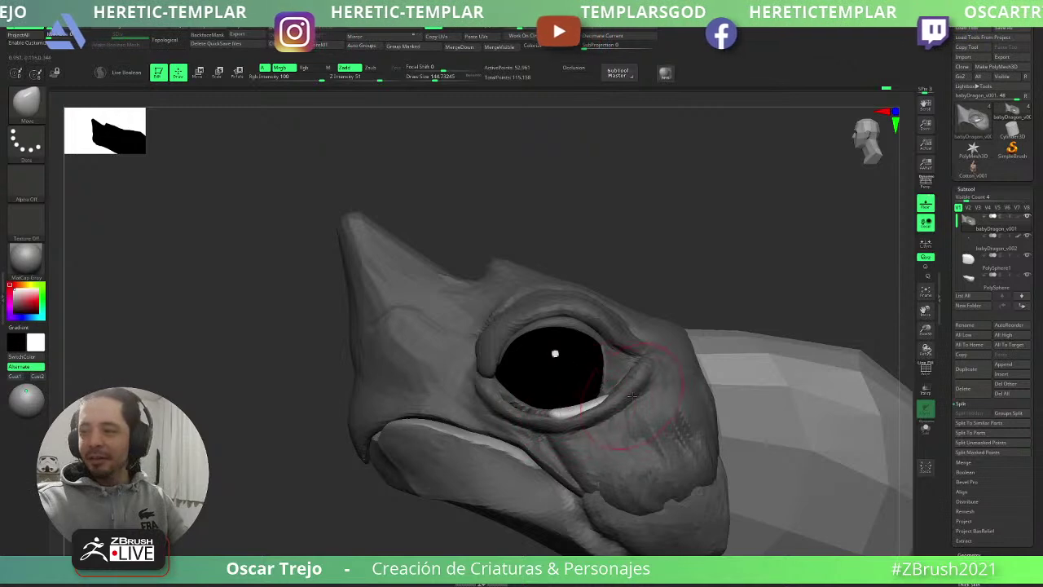
{"action": "left_click_drag", "start_coordinate": [632, 396], "coordinate": [626, 388]}
{"action": "mouse_move", "coordinate": [706, 301]}
{"action": "left_mouse_down"}
{"action": "mouse_move", "coordinate": [625, 364]}
{"action": "mouse_move", "coordinate": [623, 397]}
{"action": "left_mouse_up"}
- Curve the lower strip around the eyeball's surface with the Move brush at draw size about 207
{"action": "key", "text": "s"}
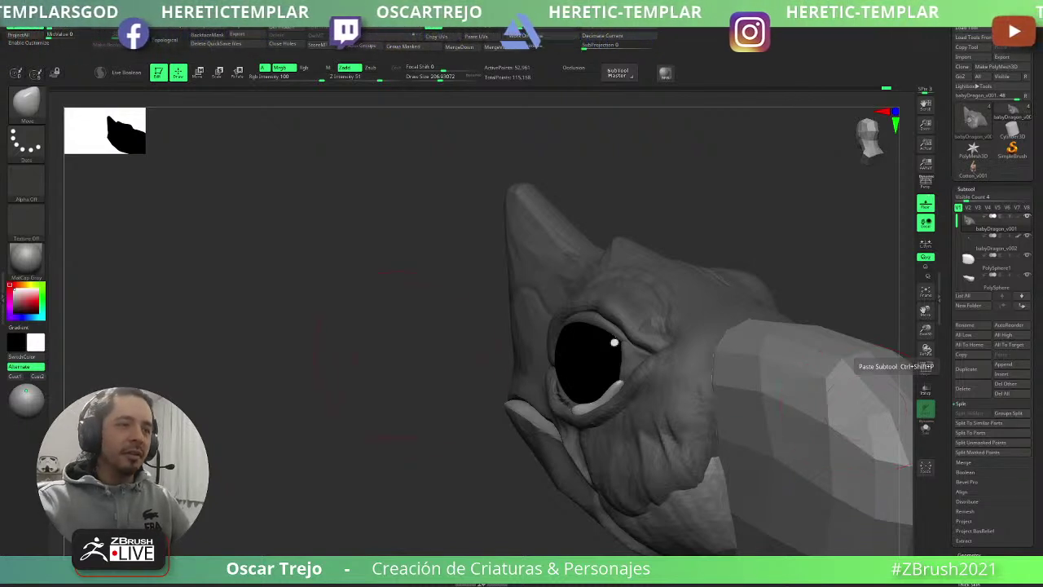
{"action": "right_click_drag", "start_coordinate": [826, 396], "coordinate": [889, 383]}
{"action": "right_click_drag", "start_coordinate": [655, 352], "coordinate": [748, 291], "text": "shift"}
{"action": "left_click_drag", "start_coordinate": [746, 291], "coordinate": [663, 307]}
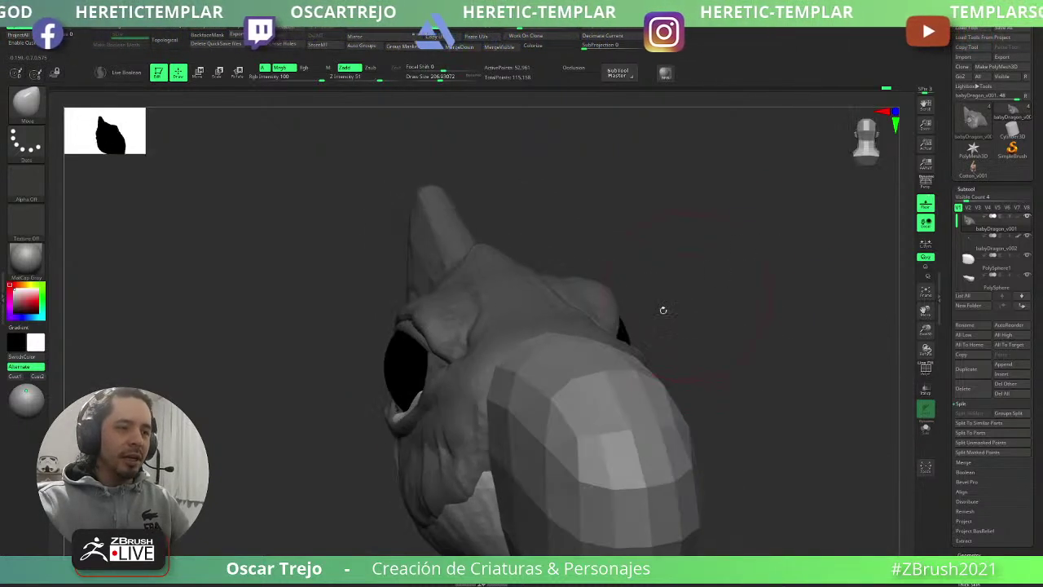
{"action": "mouse_move", "coordinate": [277, 454]}
{"action": "left_mouse_down"}
{"action": "mouse_move", "coordinate": [388, 417]}
{"action": "mouse_move", "coordinate": [342, 383]}
{"action": "mouse_move", "coordinate": [463, 405]}
{"action": "left_mouse_up"}
{"action": "mouse_move", "coordinate": [394, 398]}
{"action": "left_mouse_down"}
{"action": "mouse_move", "coordinate": [391, 383]}
{"action": "mouse_move", "coordinate": [378, 401]}
{"action": "left_mouse_up"}
{"action": "mouse_move", "coordinate": [371, 444]}
{"action": "left_mouse_down"}
{"action": "mouse_move", "coordinate": [381, 390]}
{"action": "mouse_move", "coordinate": [399, 384]}
{"action": "mouse_move", "coordinate": [358, 406]}
{"action": "mouse_move", "coordinate": [288, 400]}
{"action": "left_mouse_up"}
{"action": "left_click_drag", "start_coordinate": [485, 258], "coordinate": [432, 262]}
- Stretch the lower strip toward the front eye corner with the Move brush at draw size about 149, and undo the last adjustment
{"action": "key", "text": "s"}
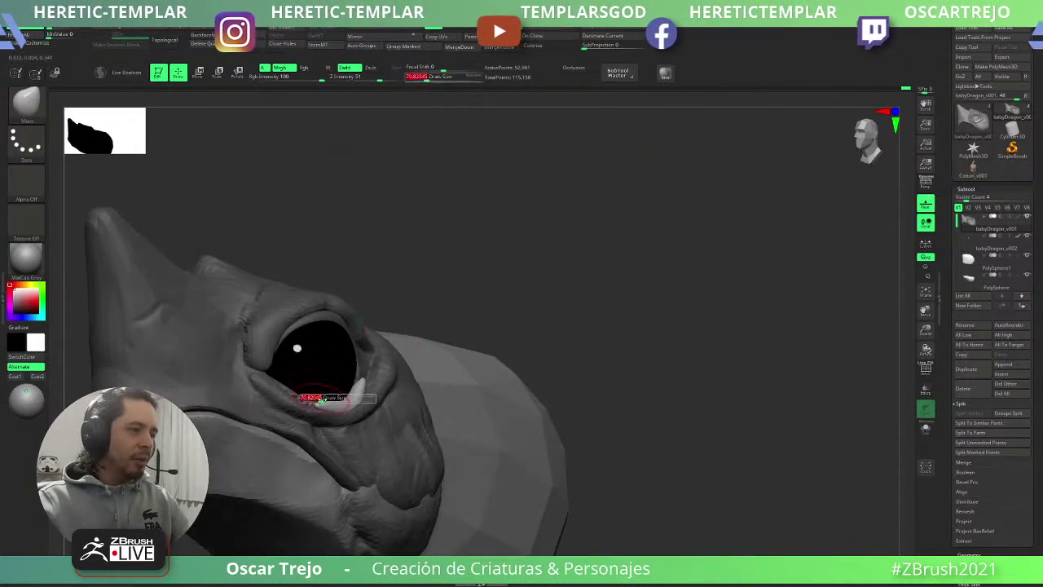
{"action": "left_click_drag", "start_coordinate": [321, 400], "coordinate": [330, 400]}
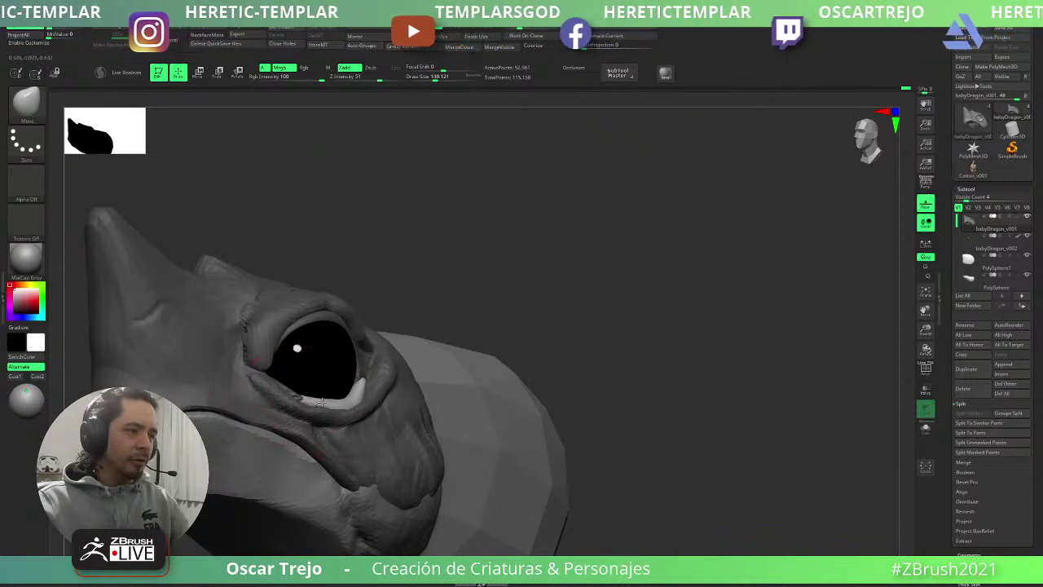
{"action": "left_click_drag", "start_coordinate": [484, 275], "coordinate": [396, 395]}
{"action": "left_click_drag", "start_coordinate": [526, 198], "coordinate": [505, 269]}
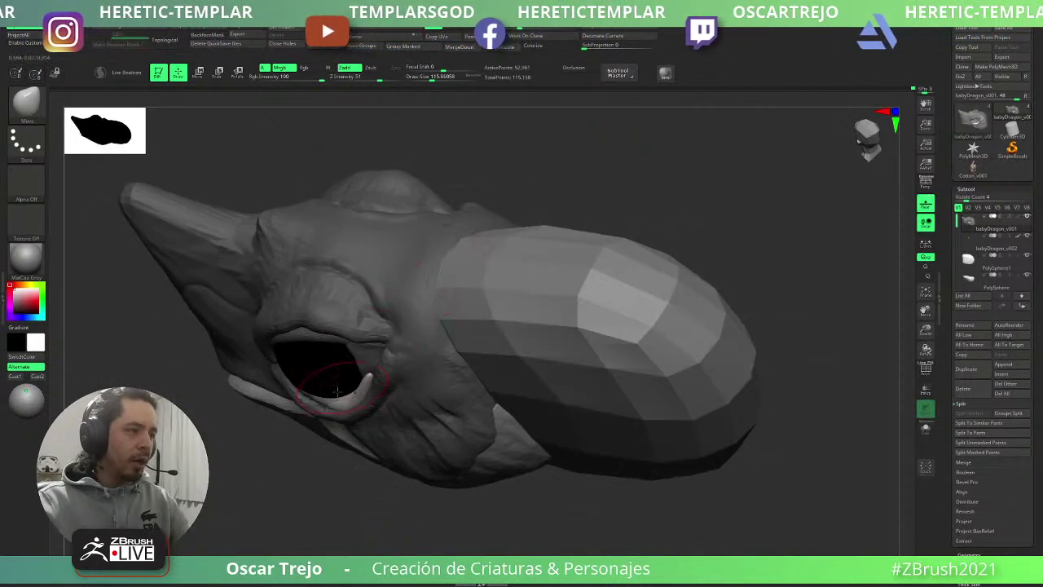
{"action": "key", "text": "ctrl+z"}
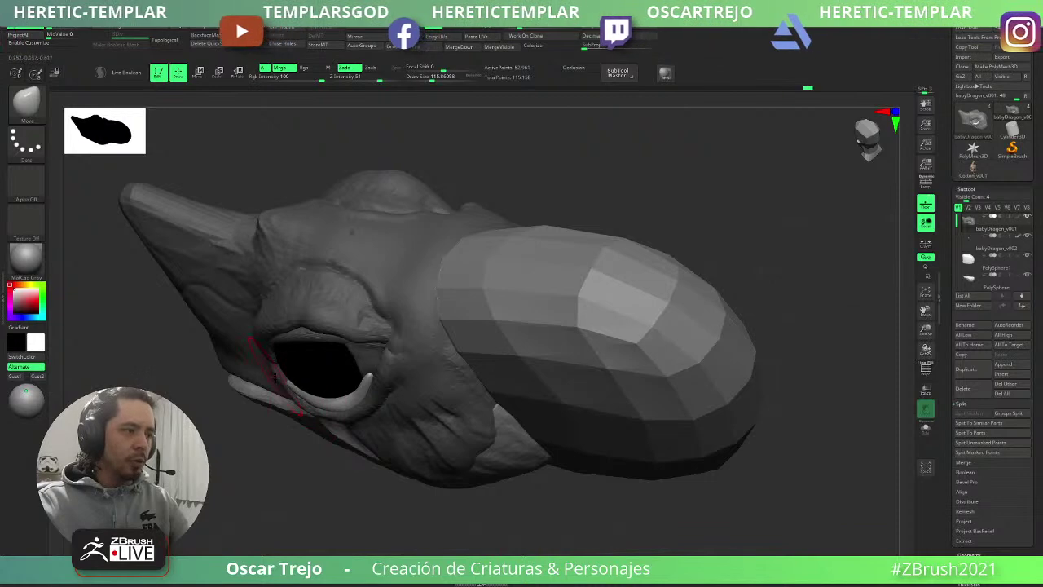
- Fit the front end of the lower strip to the eyeball with the Move brush at draw size about 116
{"action": "left_click_drag", "start_coordinate": [256, 457], "coordinate": [441, 519]}
{"action": "left_click_drag", "start_coordinate": [484, 253], "coordinate": [535, 258]}
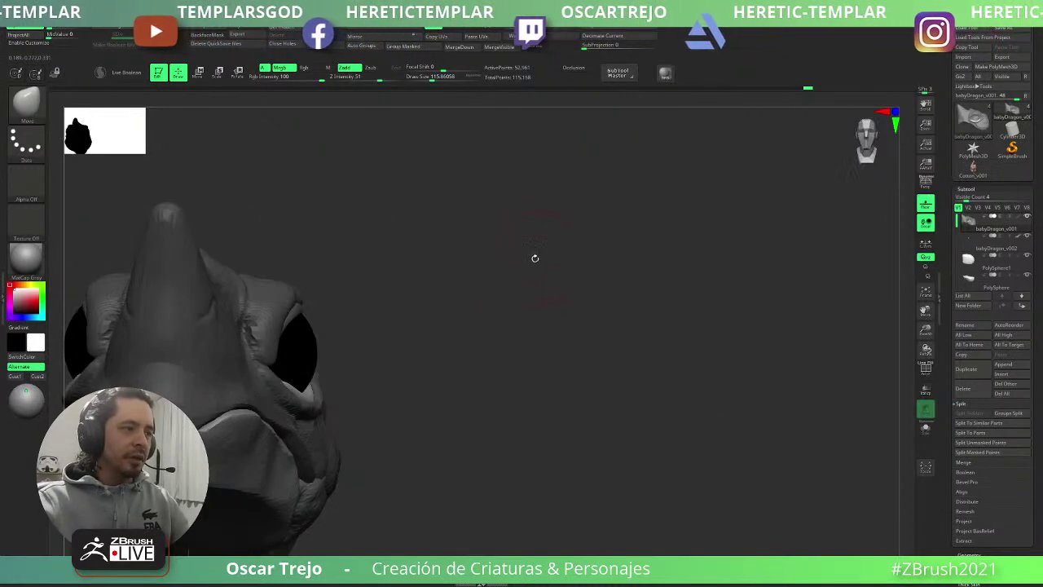
{"action": "right_click_drag", "start_coordinate": [534, 257], "coordinate": [334, 389]}
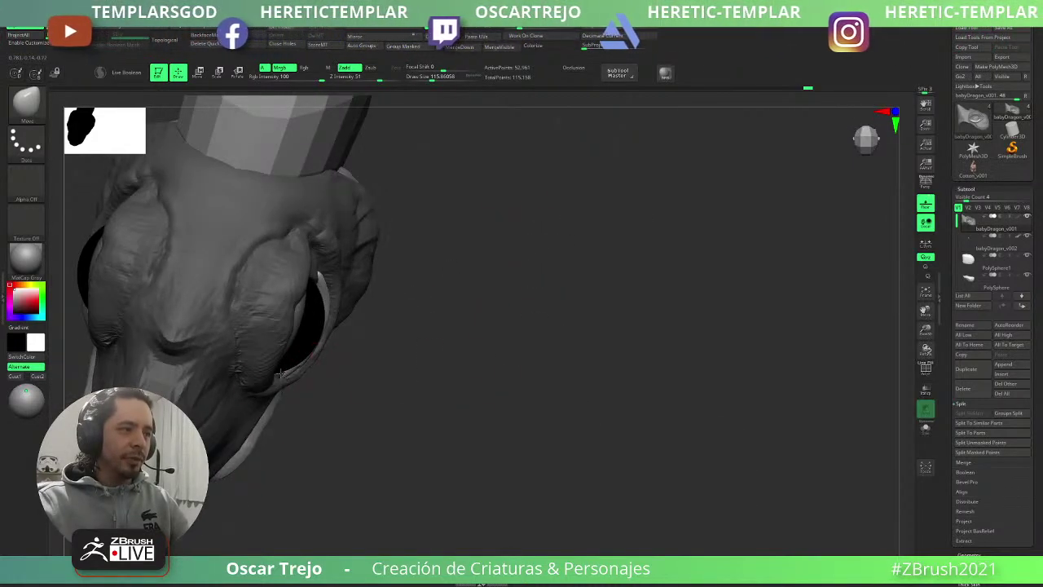
{"action": "left_click_drag", "start_coordinate": [280, 374], "coordinate": [295, 380]}
{"action": "mouse_move", "coordinate": [395, 379]}
{"action": "left_mouse_down"}
{"action": "mouse_move", "coordinate": [274, 313]}
{"action": "mouse_move", "coordinate": [514, 258]}
{"action": "mouse_move", "coordinate": [361, 342]}
{"action": "left_mouse_up"}
- Reshape the whole lower strip along the eyelid with the Move brush at draw size about 234, and smooth it
{"action": "key", "text": "s"}
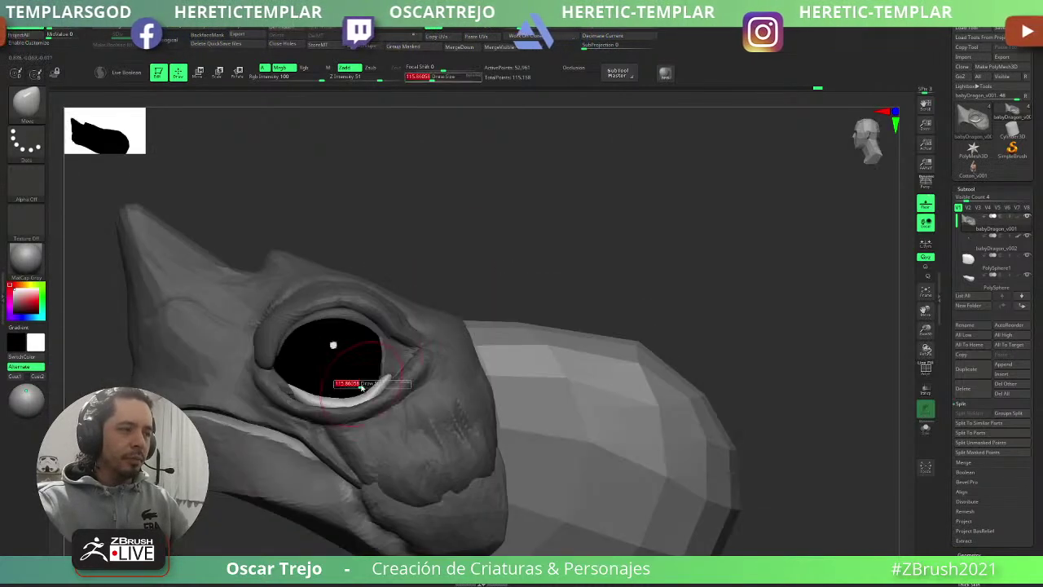
{"action": "left_click_drag", "start_coordinate": [362, 384], "coordinate": [372, 384]}
{"action": "mouse_move", "coordinate": [352, 418]}
{"action": "left_mouse_down"}
{"action": "mouse_move", "coordinate": [350, 409]}
{"action": "mouse_move", "coordinate": [318, 414]}
{"action": "left_mouse_up"}
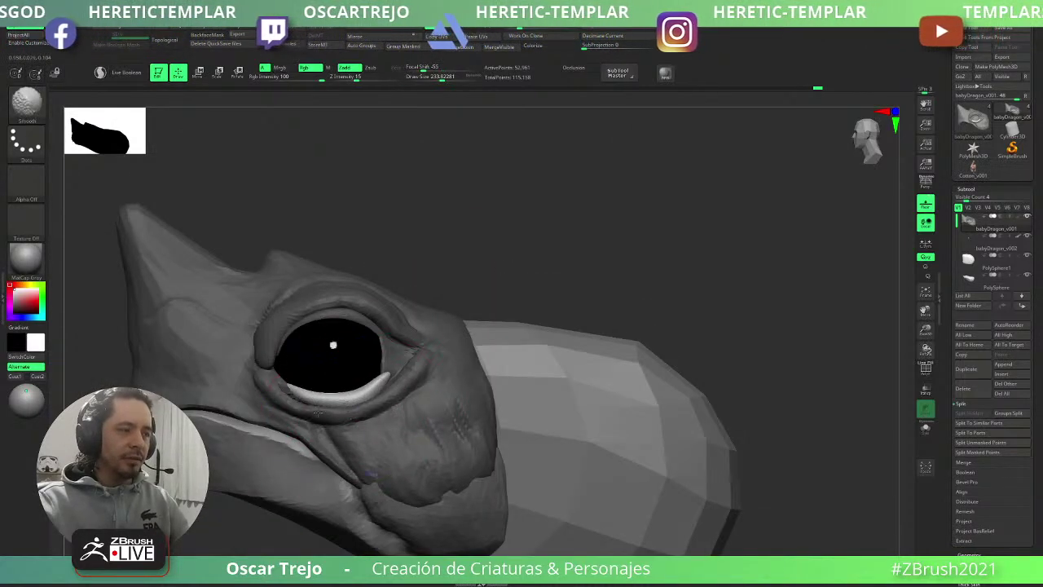
{"action": "left_click_drag", "start_coordinate": [473, 304], "coordinate": [305, 366]}
{"action": "left_click_drag", "start_coordinate": [271, 410], "coordinate": [445, 399]}
- Refine the front part of the lower strip with a smaller Move brush, and push it closer to the eyeball at draw size about 154
{"action": "key", "text": "s"}
{"action": "left_click_drag", "start_coordinate": [326, 384], "coordinate": [315, 384]}
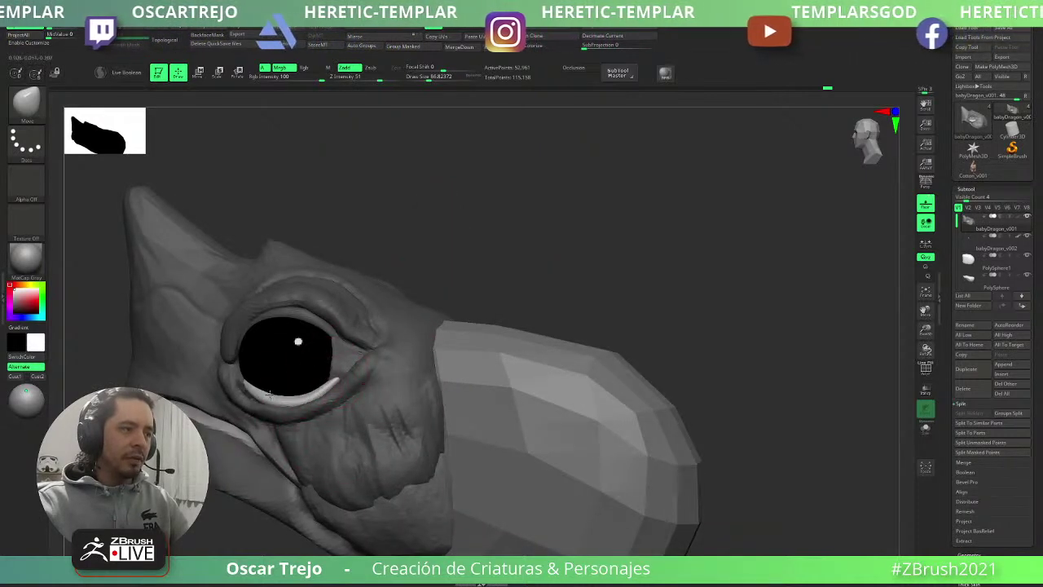
{"action": "left_click_drag", "start_coordinate": [489, 266], "coordinate": [623, 260]}
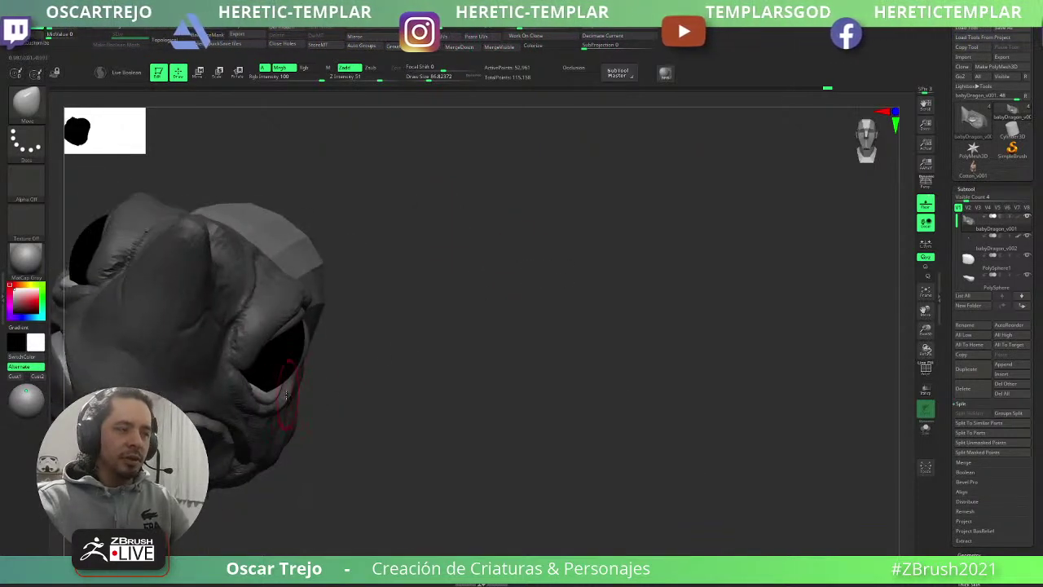
{"action": "key", "text": "s"}
{"action": "mouse_move", "coordinate": [286, 395]}
{"action": "left_mouse_down"}
{"action": "mouse_move", "coordinate": [269, 391]}
{"action": "mouse_move", "coordinate": [274, 400]}
{"action": "left_mouse_up"}
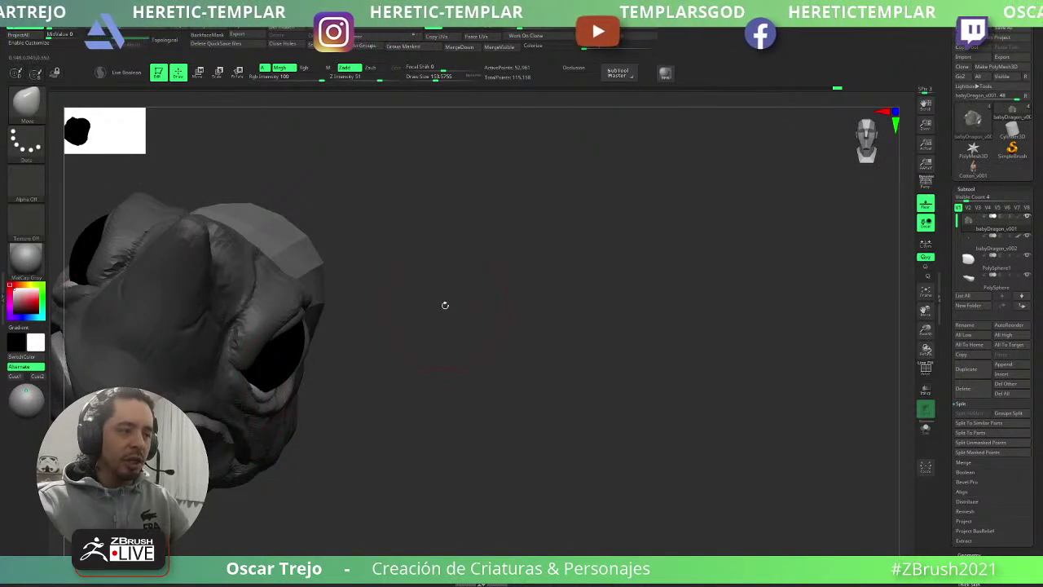
{"action": "left_click_drag", "start_coordinate": [445, 305], "coordinate": [318, 326]}
- Adjust and smooth the rear part of the lower strip at draw size about 124, raising the Smooth brush's intensity to 24
{"action": "key", "text": "s"}
{"action": "left_click_drag", "start_coordinate": [312, 363], "coordinate": [307, 364]}
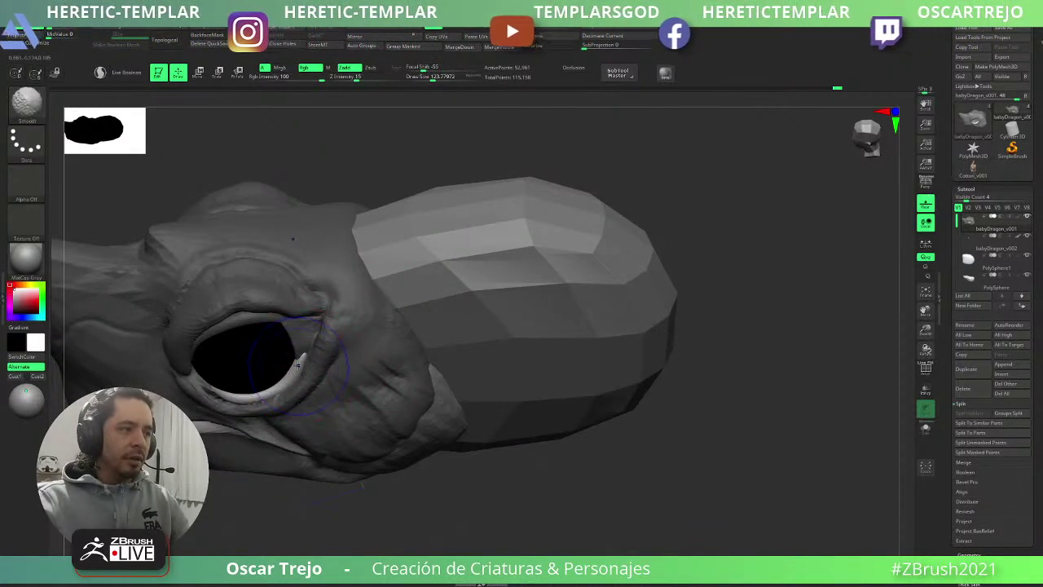
{"action": "key", "text": "space"}
{"action": "left_click_drag", "start_coordinate": [282, 397], "coordinate": [289, 397]}
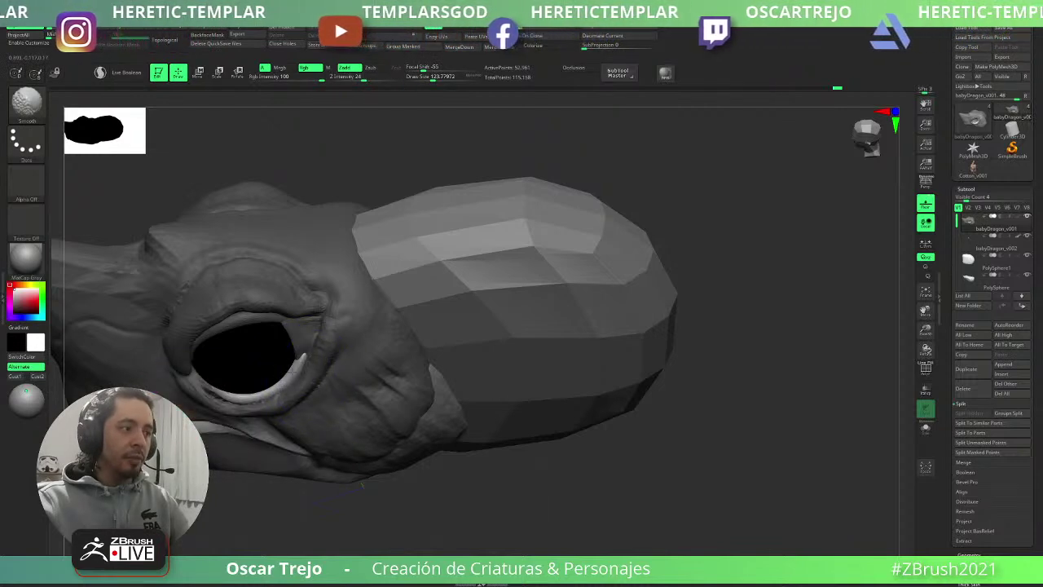
- Adjust the front edge of the eyelid beside the snout with the Move brush at draw size about 68
{"action": "key", "text": "b"}
{"action": "key", "text": "m"}
{"action": "key", "text": "v"}
{"action": "right_click_drag", "start_coordinate": [298, 500], "coordinate": [324, 458]}
{"action": "right_click_drag", "start_coordinate": [458, 348], "coordinate": [473, 276]}
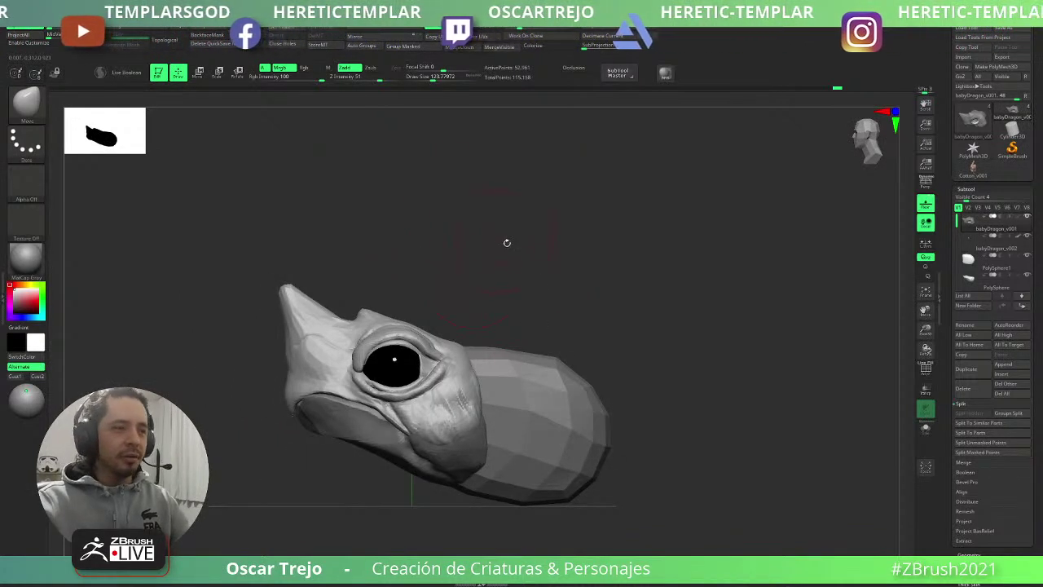
{"action": "mouse_move", "coordinate": [508, 239]}
{"action": "right_mouse_down"}
{"action": "mouse_move", "coordinate": [530, 257]}
{"action": "mouse_move", "coordinate": [514, 289]}
{"action": "mouse_move", "coordinate": [516, 321]}
{"action": "mouse_move", "coordinate": [489, 367]}
{"action": "right_mouse_up"}
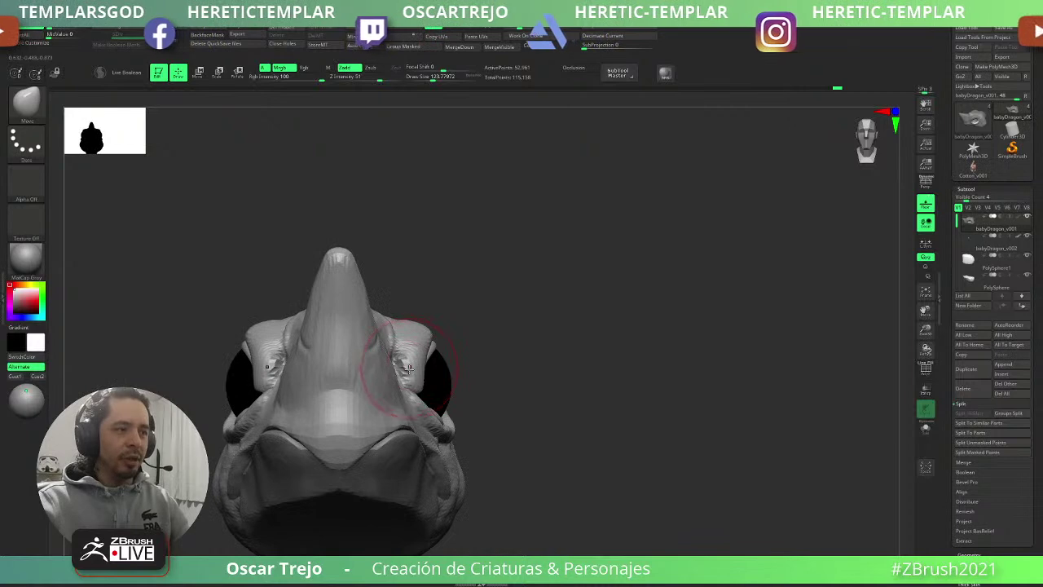
{"action": "key", "text": "s"}
{"action": "left_click_drag", "start_coordinate": [426, 381], "coordinate": [407, 377]}
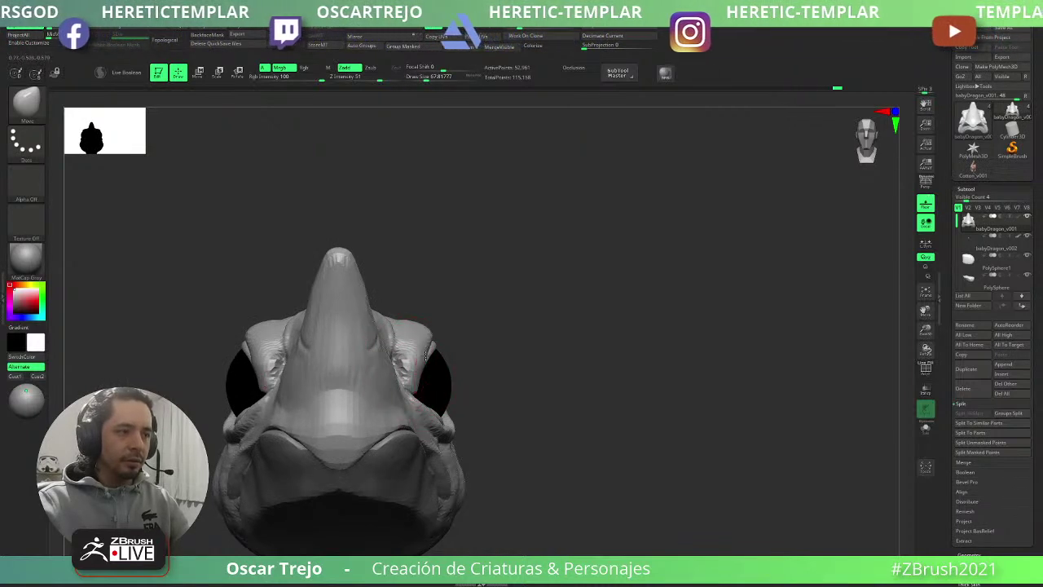
{"action": "mouse_move", "coordinate": [541, 359]}
{"action": "right_mouse_down", "text": "ctrl"}
{"action": "mouse_move", "coordinate": [540, 331]}
{"action": "mouse_move", "coordinate": [488, 302]}
{"action": "right_mouse_up", "text": "ctrl"}
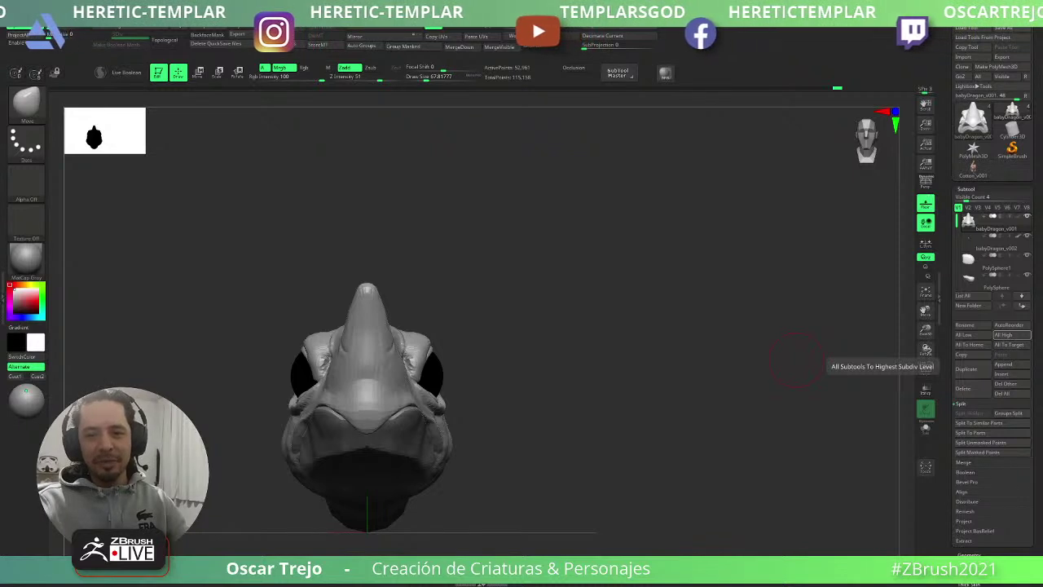
- Try to reshape the lower eyelid with the Move Topological brush, and undo the stroke
{"action": "left_click_drag", "start_coordinate": [797, 359], "coordinate": [416, 429]}
{"action": "mouse_move", "coordinate": [647, 337]}
{"action": "left_mouse_down", "text": "alt"}
{"action": "mouse_move", "coordinate": [614, 245]}
{"action": "mouse_move", "coordinate": [627, 268]}
{"action": "left_mouse_up", "text": "alt"}
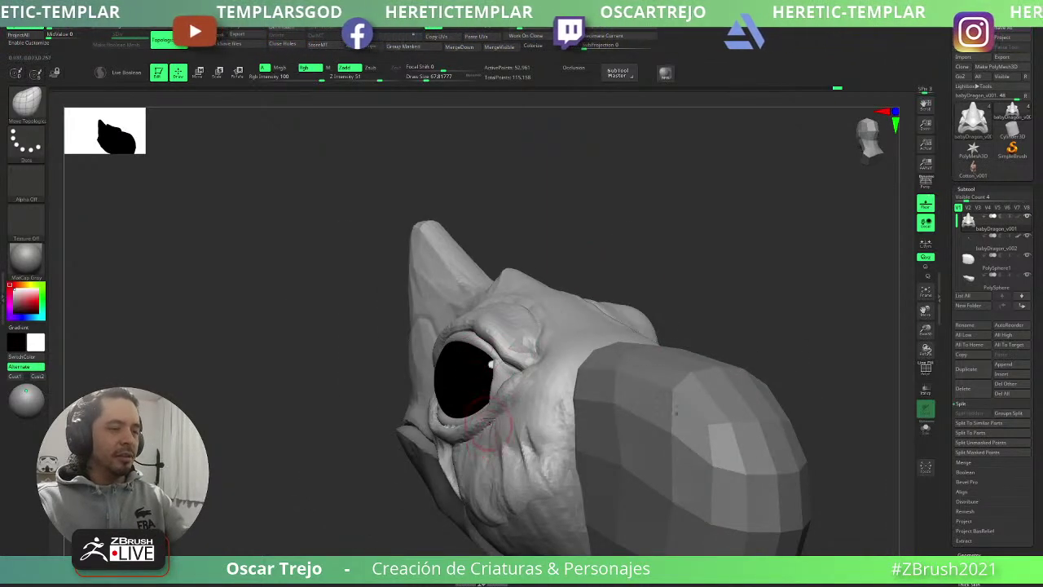
{"action": "key", "text": "s"}
{"action": "left_click_drag", "start_coordinate": [477, 413], "coordinate": [447, 455]}
{"action": "key", "text": "ctrl+z"}
{"action": "key", "text": "s"}
{"action": "right_click_drag", "start_coordinate": [447, 454], "coordinate": [603, 342], "text": "ctrl"}
{"action": "right_click_drag", "start_coordinate": [603, 342], "coordinate": [580, 334]}
{"action": "left_click_drag", "start_coordinate": [580, 334], "coordinate": [562, 309]}
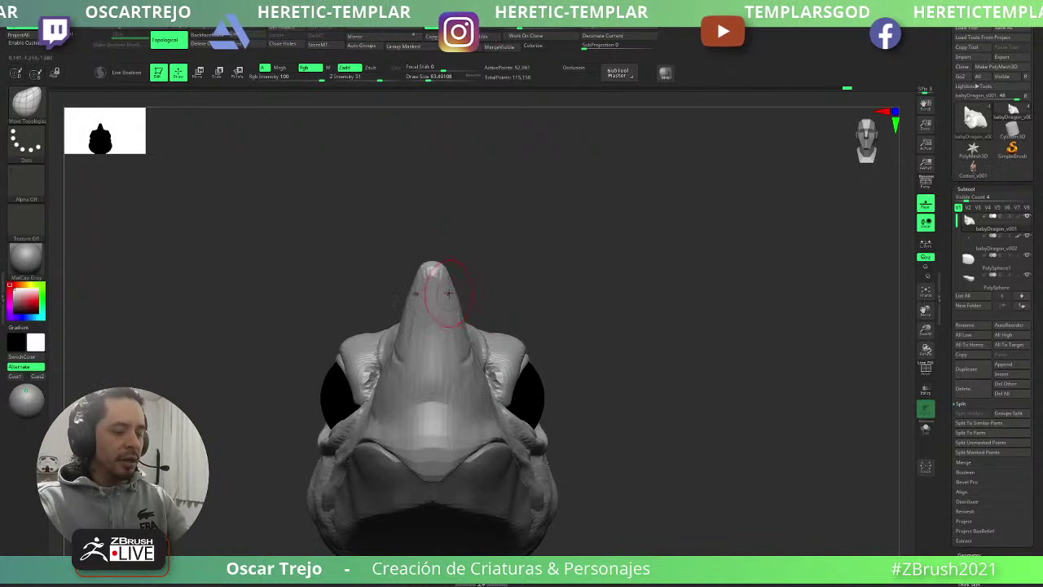
- Build up ridges along the base of the horn with the Standard brush, starting at draw size about 35
{"action": "key", "text": "shift"}
{"action": "key", "text": "b"}
{"action": "key", "text": "s"}
{"action": "key", "text": "t"}
{"action": "key", "text": "s"}
{"action": "left_click_drag", "start_coordinate": [441, 289], "coordinate": [432, 289]}
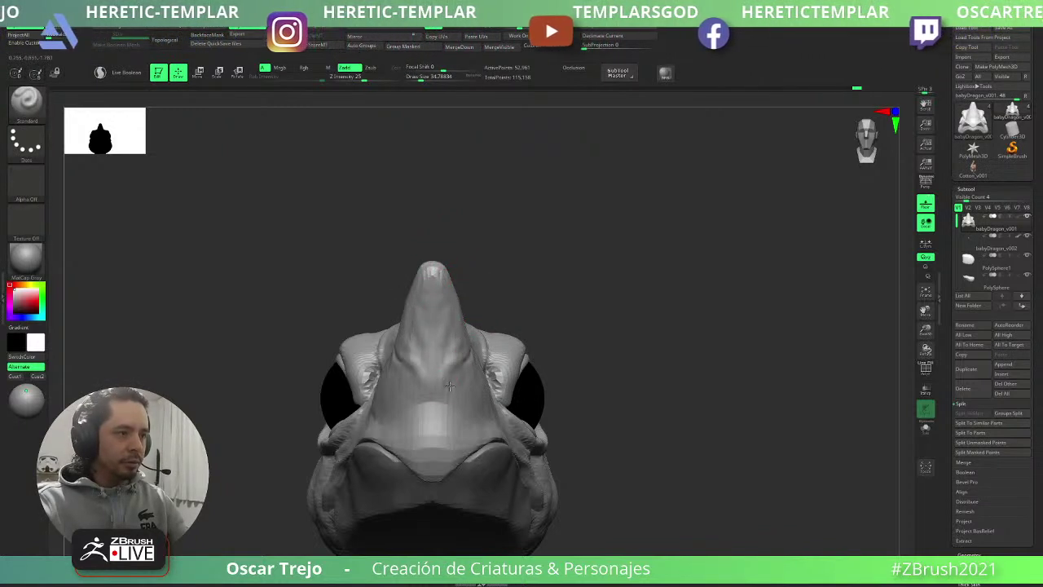
{"action": "key", "text": "s"}
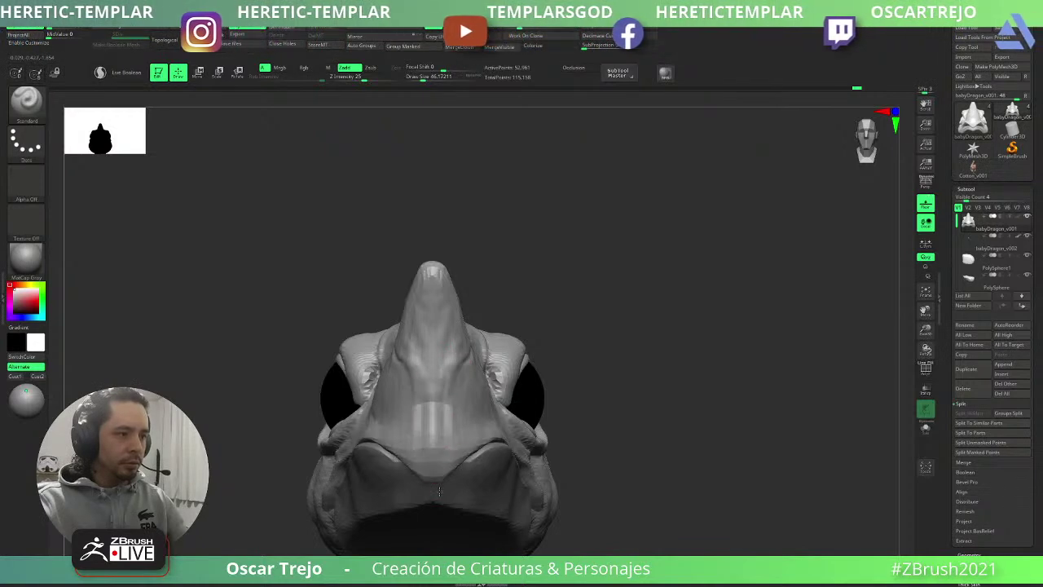
- Deepen the crease running from the horn's base to the eye with the DamStandard brush at draw size about 44
{"action": "mouse_move", "coordinate": [625, 286]}
{"action": "left_mouse_down"}
{"action": "mouse_move", "coordinate": [477, 373]}
{"action": "mouse_move", "coordinate": [482, 345]}
{"action": "mouse_move", "coordinate": [522, 366]}
{"action": "mouse_move", "coordinate": [539, 362]}
{"action": "mouse_move", "coordinate": [519, 363]}
{"action": "mouse_move", "coordinate": [560, 345]}
{"action": "mouse_move", "coordinate": [529, 365]}
{"action": "mouse_move", "coordinate": [467, 346]}
{"action": "mouse_move", "coordinate": [460, 355]}
{"action": "left_mouse_up"}
{"action": "key", "text": "b"}
{"action": "key", "text": "d"}
{"action": "key", "text": "s"}
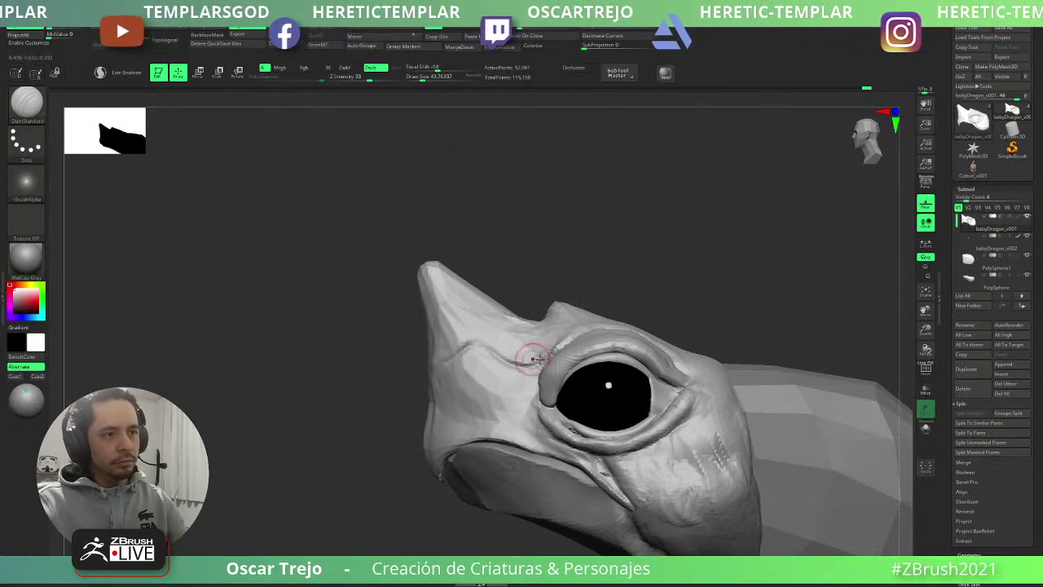
- Return to the head subtool and refine the eyelids around the eyeball with the Move Topological brush at draw size about 108
{"action": "left_click", "coordinate": [619, 368], "text": "alt"}
{"action": "left_click_drag", "start_coordinate": [738, 292], "coordinate": [707, 292]}
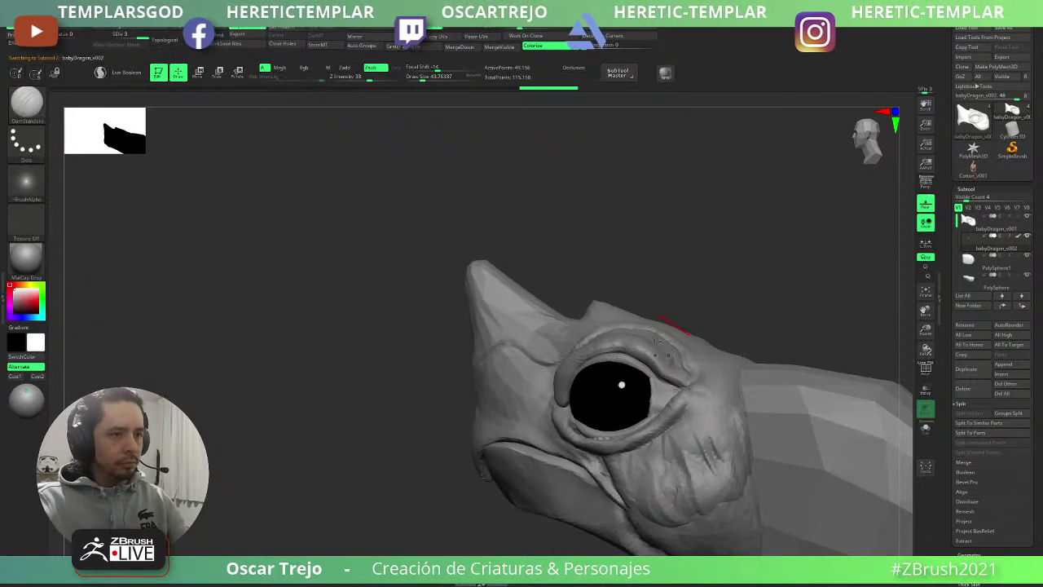
{"action": "left_click", "coordinate": [628, 347], "text": "alt"}
{"action": "right_click_drag", "start_coordinate": [632, 350], "coordinate": [558, 315]}
{"action": "key", "text": "b"}
{"action": "key", "text": "m"}
{"action": "key", "text": "t"}
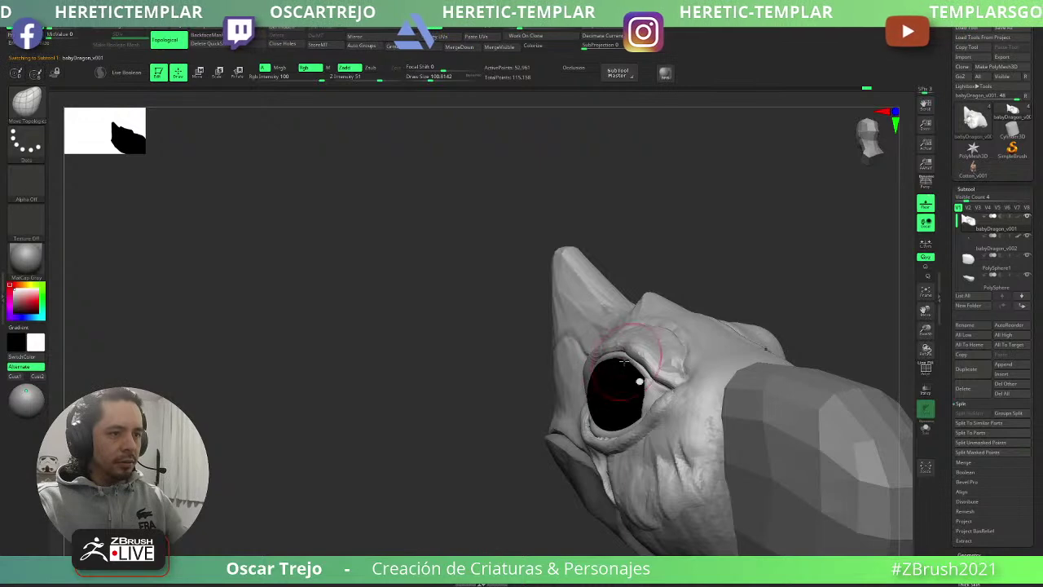
{"action": "right_click_drag", "start_coordinate": [632, 358], "coordinate": [693, 350]}
{"action": "mouse_move", "coordinate": [601, 376]}
{"action": "right_mouse_down"}
{"action": "mouse_move", "coordinate": [650, 354]}
{"action": "mouse_move", "coordinate": [633, 356]}
{"action": "mouse_move", "coordinate": [641, 270]}
{"action": "mouse_move", "coordinate": [631, 348]}
{"action": "right_mouse_up"}
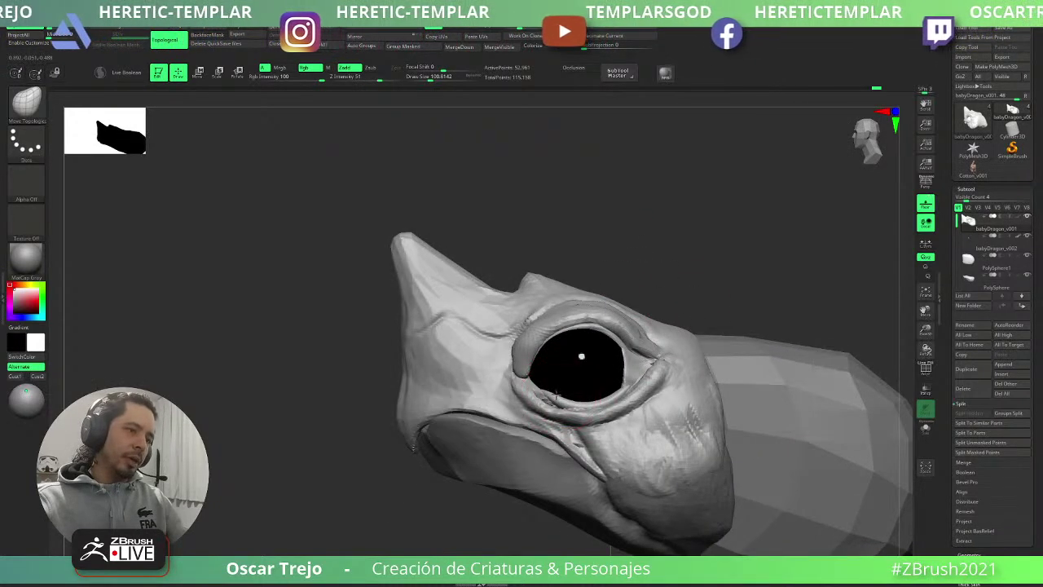
{"action": "mouse_move", "coordinate": [722, 275]}
{"action": "left_mouse_down"}
{"action": "mouse_move", "coordinate": [658, 329]}
{"action": "mouse_move", "coordinate": [603, 347]}
{"action": "left_mouse_up"}
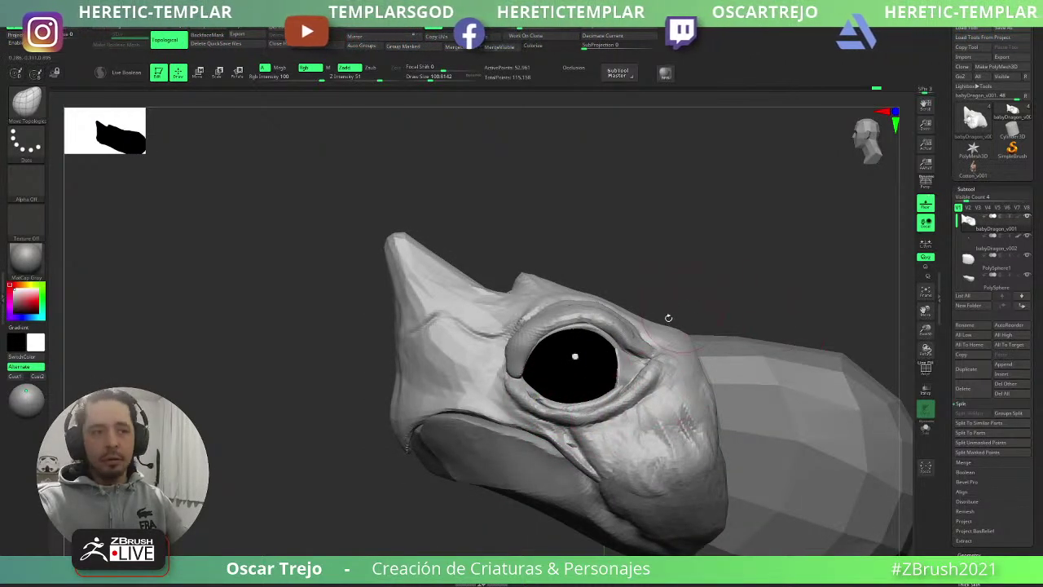
- Select the jaw subtool for adjustment with the Move Topological brush at draw size about 163
{"action": "mouse_move", "coordinate": [669, 317]}
{"action": "left_mouse_down", "text": "alt"}
{"action": "mouse_move", "coordinate": [645, 279]}
{"action": "mouse_move", "coordinate": [668, 316]}
{"action": "left_mouse_up", "text": "alt"}
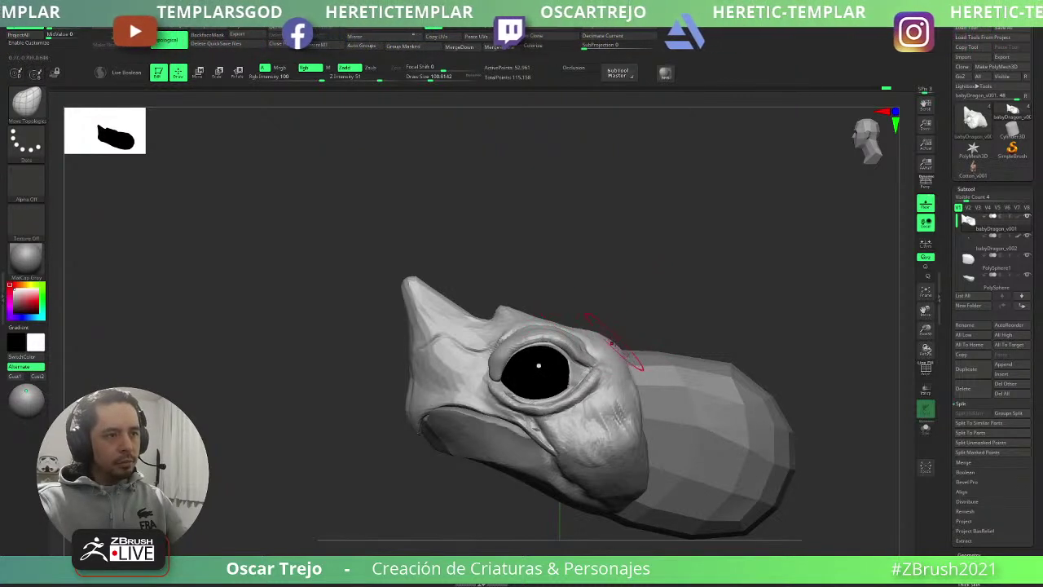
{"action": "left_click_drag", "start_coordinate": [668, 320], "coordinate": [671, 300], "text": "alt"}
{"action": "left_click", "coordinate": [550, 383], "text": "alt"}
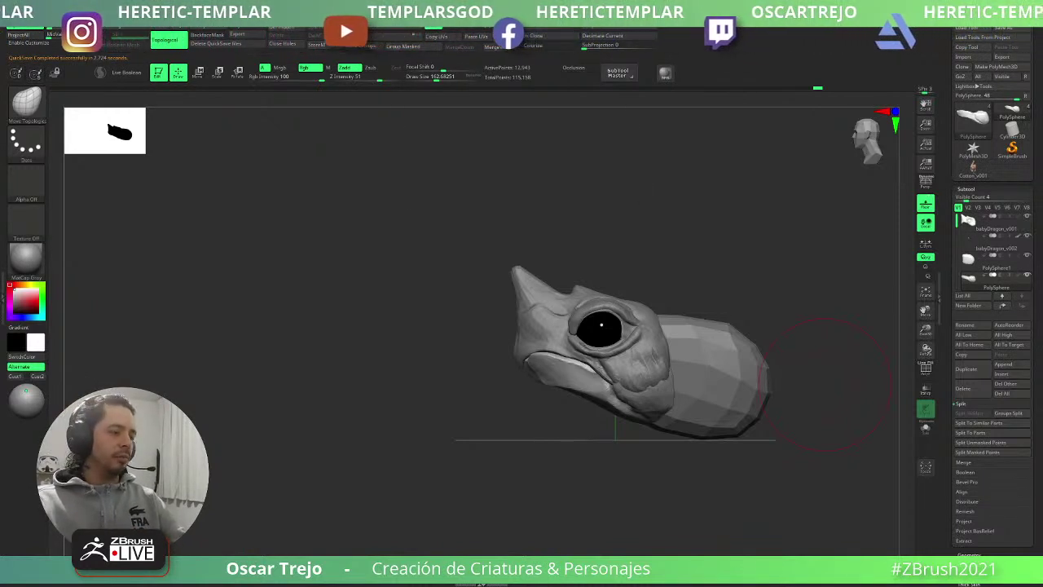
- Select the head subtool and build up the cheek below the eye with the ClayBuildup brush at draw size about 120
{"action": "mouse_move", "coordinate": [467, 398]}
{"action": "left_mouse_down", "text": "alt"}
{"action": "mouse_move", "coordinate": [432, 417]}
{"action": "mouse_move", "coordinate": [566, 412]}
{"action": "left_mouse_up", "text": "alt"}
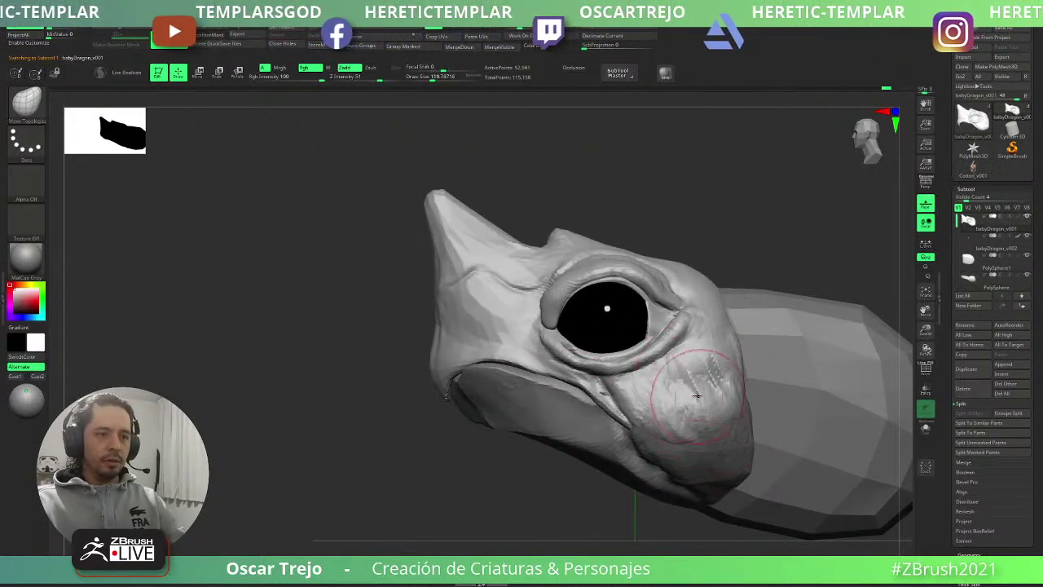
{"action": "key", "text": "1"}
{"action": "left_click_drag", "start_coordinate": [685, 392], "coordinate": [724, 375]}
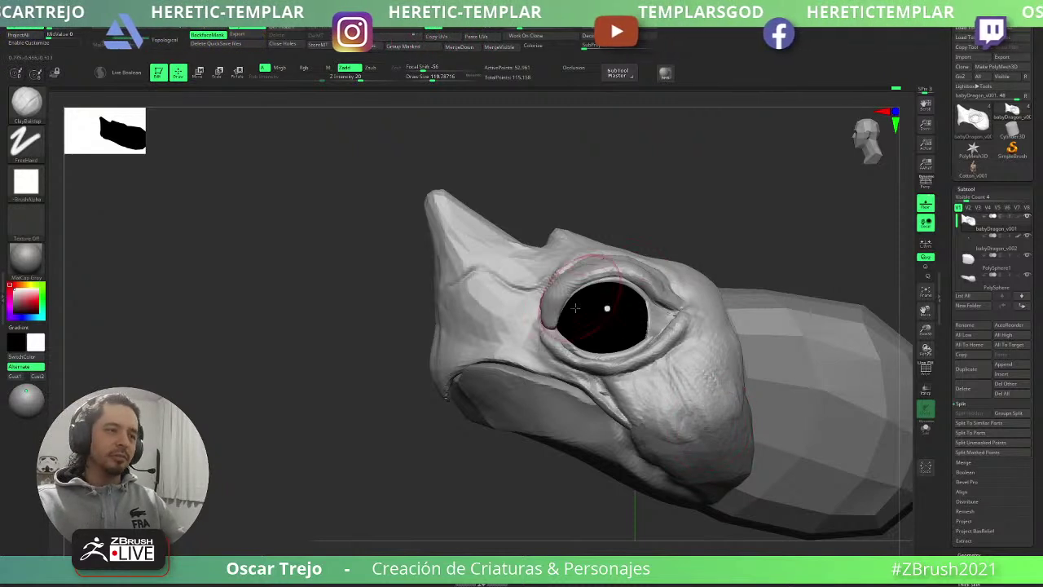
- Reshape the front end of the lower eyelid with the Move Topological brush at draw size about 87
{"action": "key", "text": "b"}
{"action": "key", "text": "m"}
{"action": "key", "text": "t"}
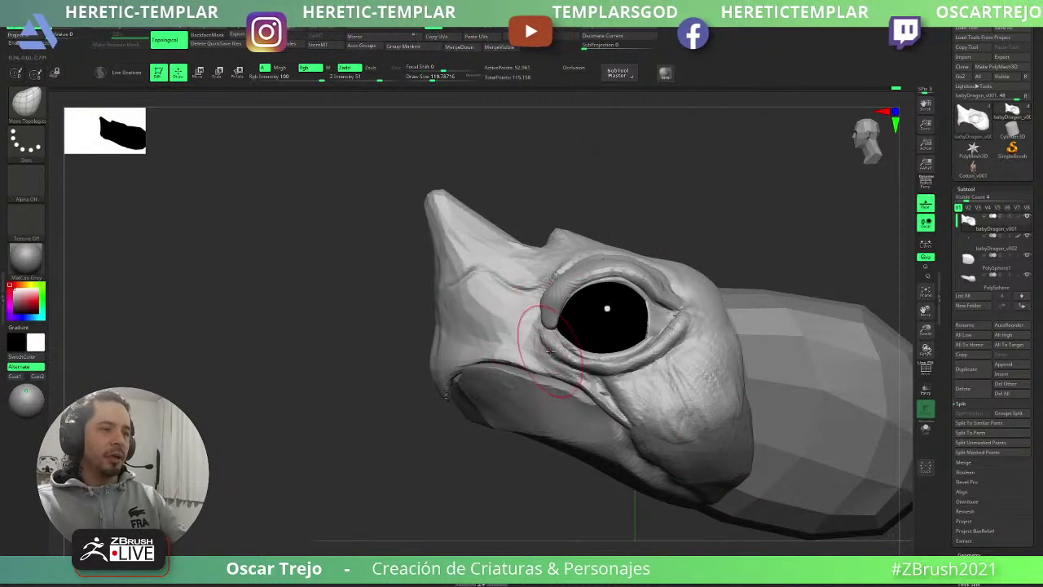
{"action": "key", "text": "s"}
{"action": "left_click_drag", "start_coordinate": [559, 350], "coordinate": [538, 351]}
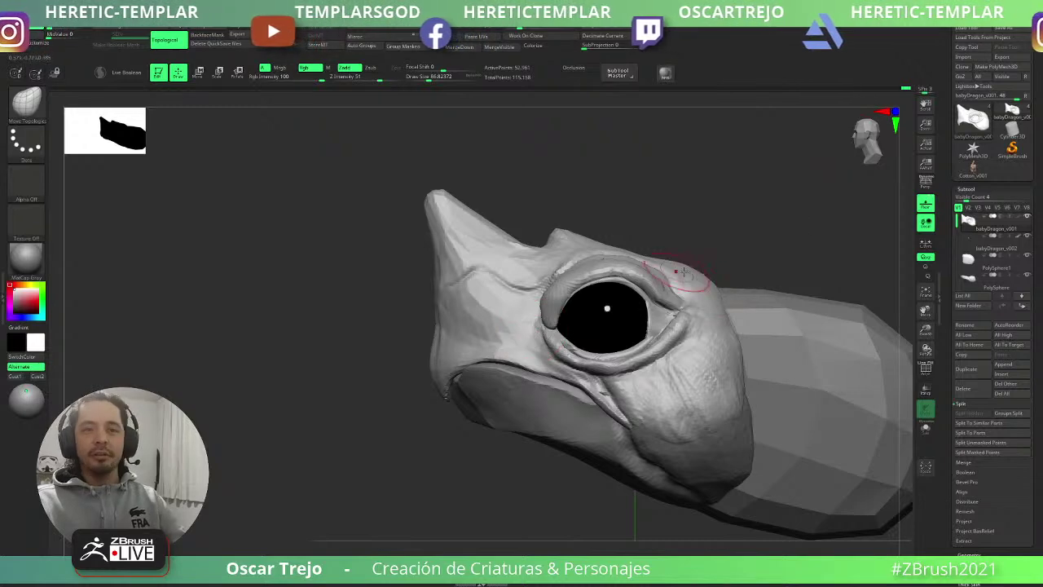
- Add volume around the eye's rear corner with the Standard brush at draw size about 59
{"action": "key", "text": "s"}
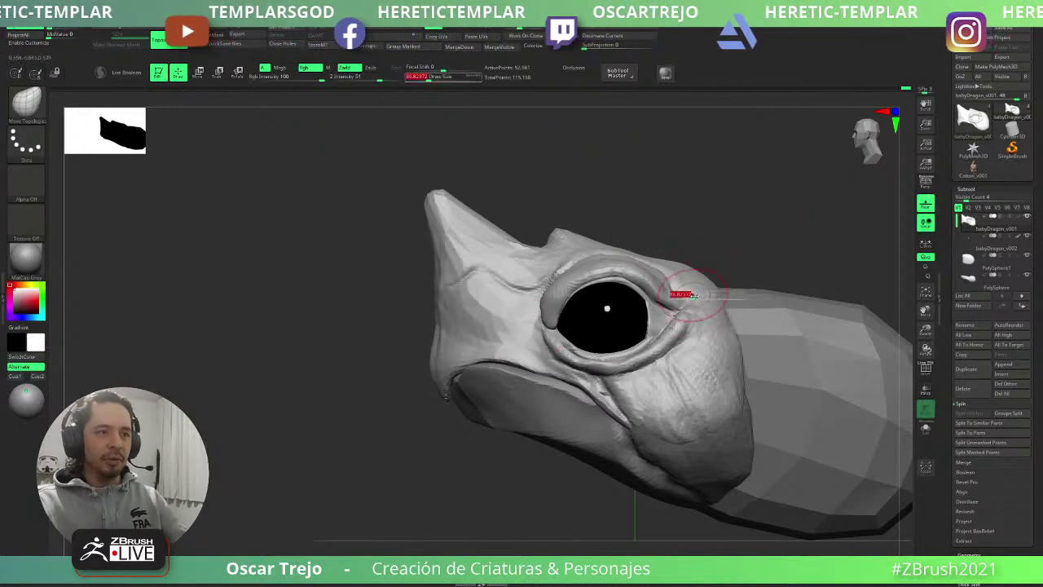
{"action": "left_click", "coordinate": [683, 295]}
{"action": "left_click_drag", "start_coordinate": [754, 229], "coordinate": [718, 273]}
{"action": "key", "text": "b"}
{"action": "key", "text": "s"}
{"action": "key", "text": "t"}
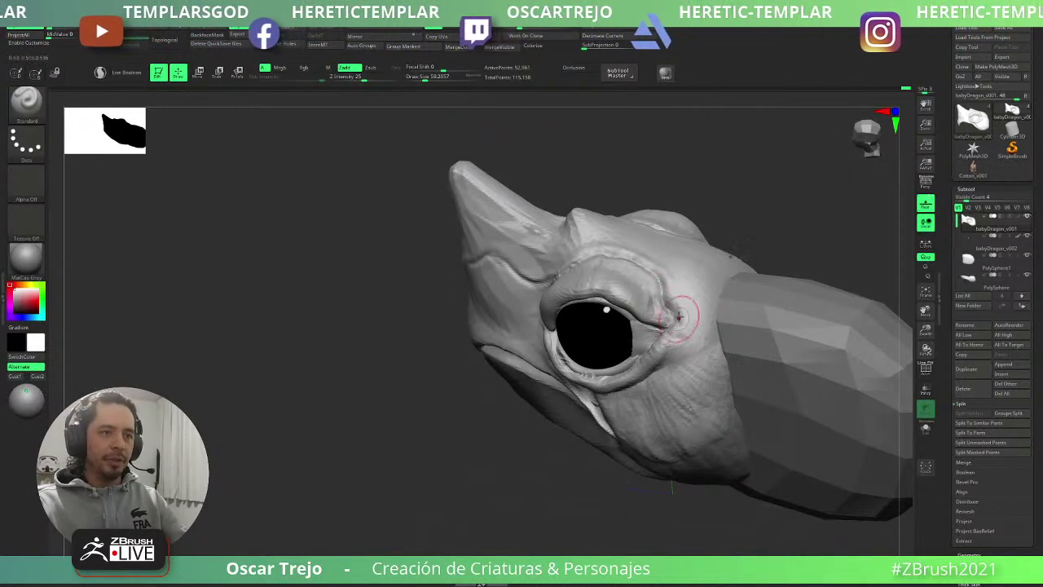
{"action": "key", "text": "s"}
- Carve creases behind and below the eye's rear corner with the DamStandard brush at draw size about 59
{"action": "key", "text": "b"}
{"action": "key", "text": "d"}
{"action": "key", "text": "s"}
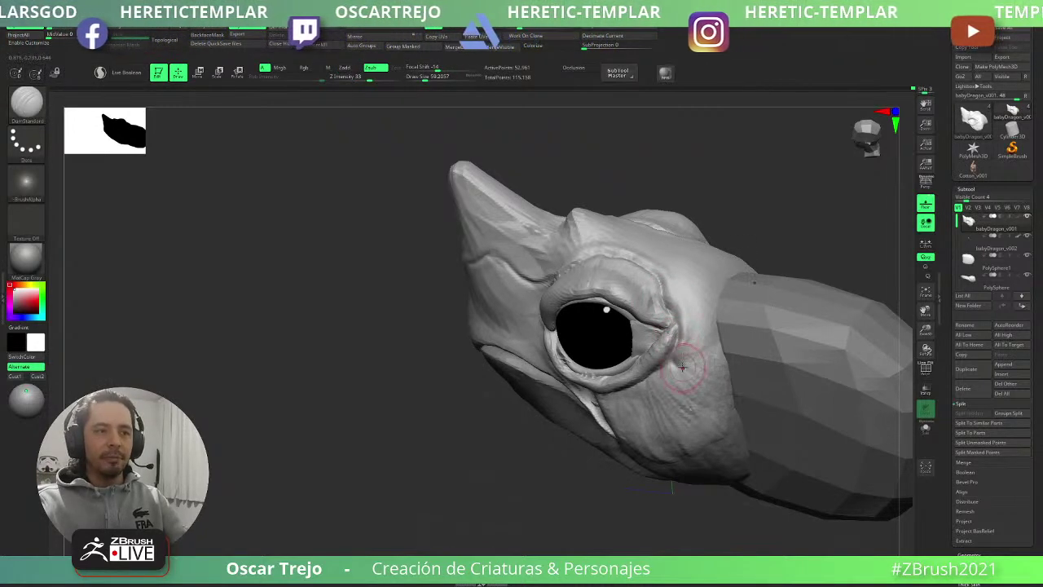
{"action": "right_click_drag", "start_coordinate": [699, 303], "coordinate": [689, 307]}
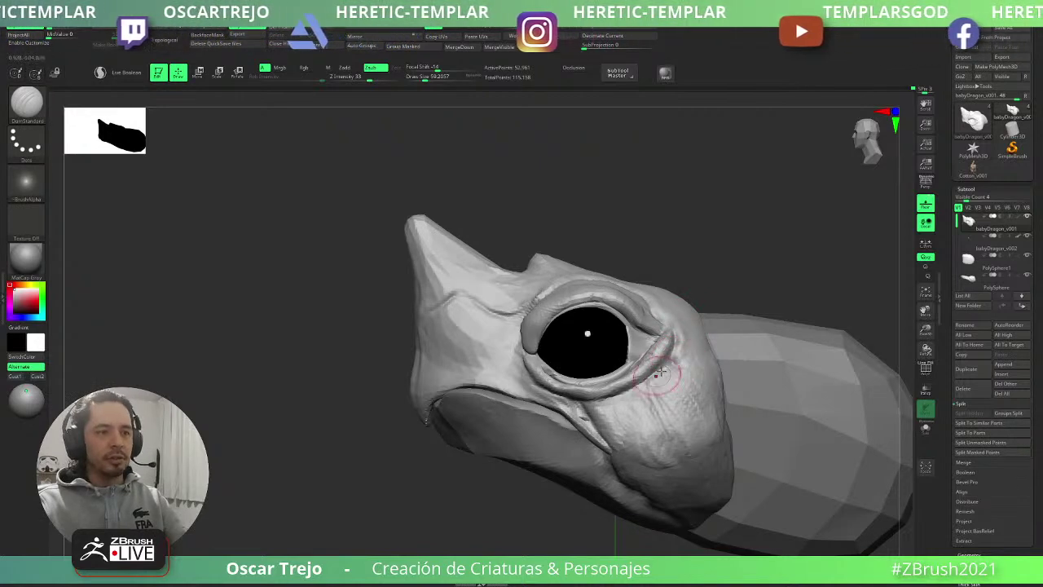
{"action": "right_click_drag", "start_coordinate": [682, 345], "coordinate": [727, 282], "text": "ctrl"}
{"action": "left_click_drag", "start_coordinate": [726, 284], "coordinate": [678, 364]}
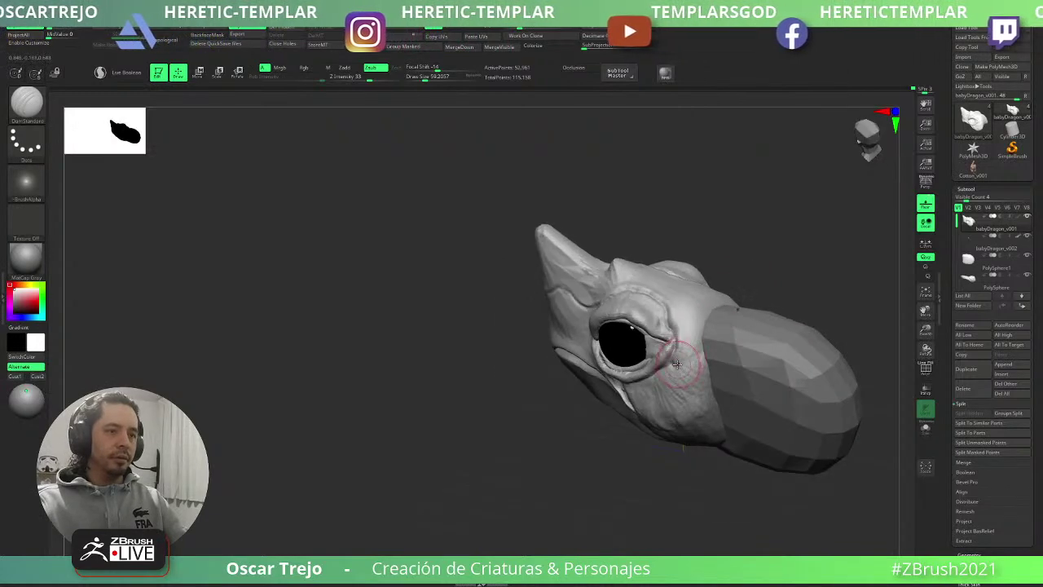
- Raise a skin fold behind the eye's rear corner with the Standard brush at draw size about 35
{"action": "key", "text": "b"}
{"action": "key", "text": "s"}
{"action": "key", "text": "t"}
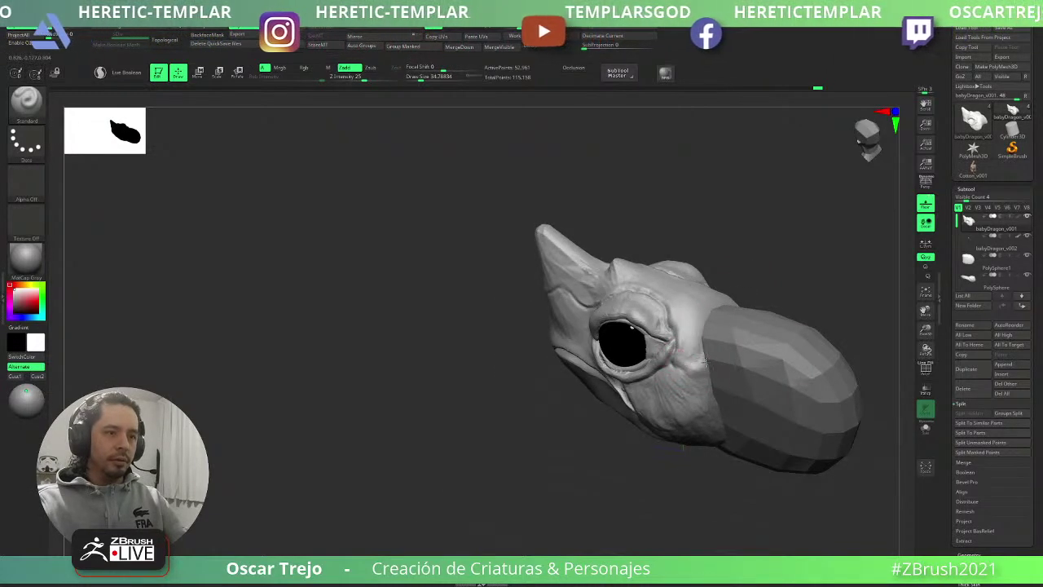
{"action": "right_click_drag", "start_coordinate": [676, 353], "coordinate": [778, 244], "text": "shift"}
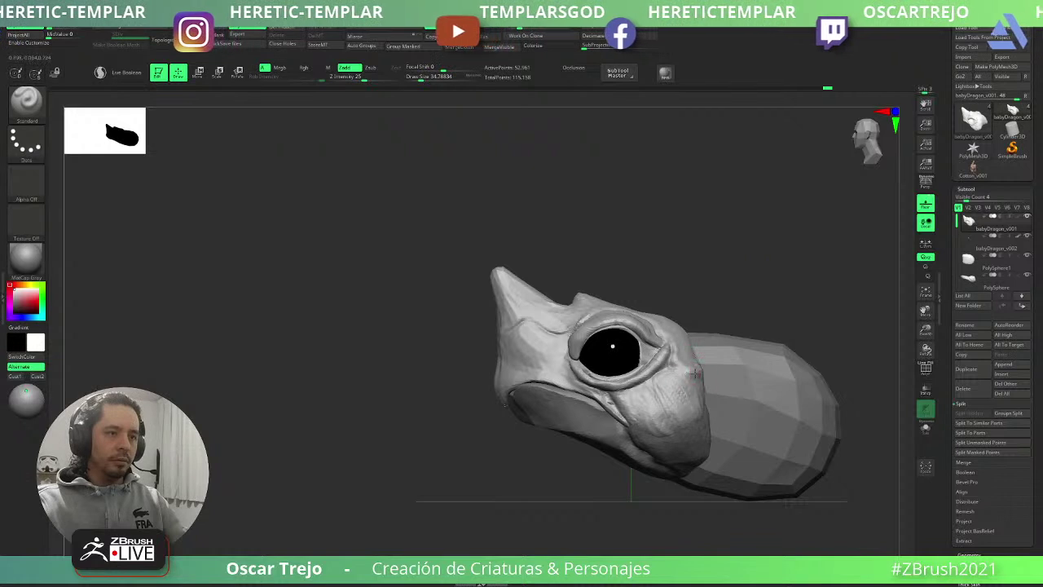
- Try to push the front of the snout and horn inward with the Move brush, and undo the last two strokes
{"action": "key", "text": "b"}
{"action": "key", "text": "m"}
{"action": "key", "text": "v"}
{"action": "key", "text": "s"}
{"action": "left_click", "coordinate": [580, 372]}
{"action": "left_click_drag", "start_coordinate": [509, 361], "coordinate": [521, 351]}
{"action": "mouse_move", "coordinate": [508, 314]}
{"action": "left_mouse_down"}
{"action": "mouse_move", "coordinate": [520, 310]}
{"action": "mouse_move", "coordinate": [506, 340]}
{"action": "left_mouse_up"}
{"action": "key", "text": "s"}
{"action": "left_click", "coordinate": [507, 318]}
{"action": "key", "text": "ctrl+z"}
{"action": "key", "text": "ctrl+z"}
- Push the front profile of the horn and snout backward with the Move brush at draw size about 87
{"action": "key", "text": "s"}
{"action": "left_click", "coordinate": [510, 337]}
{"action": "key", "text": "bracketleft"}
{"action": "left_click_drag", "start_coordinate": [501, 299], "coordinate": [505, 308]}
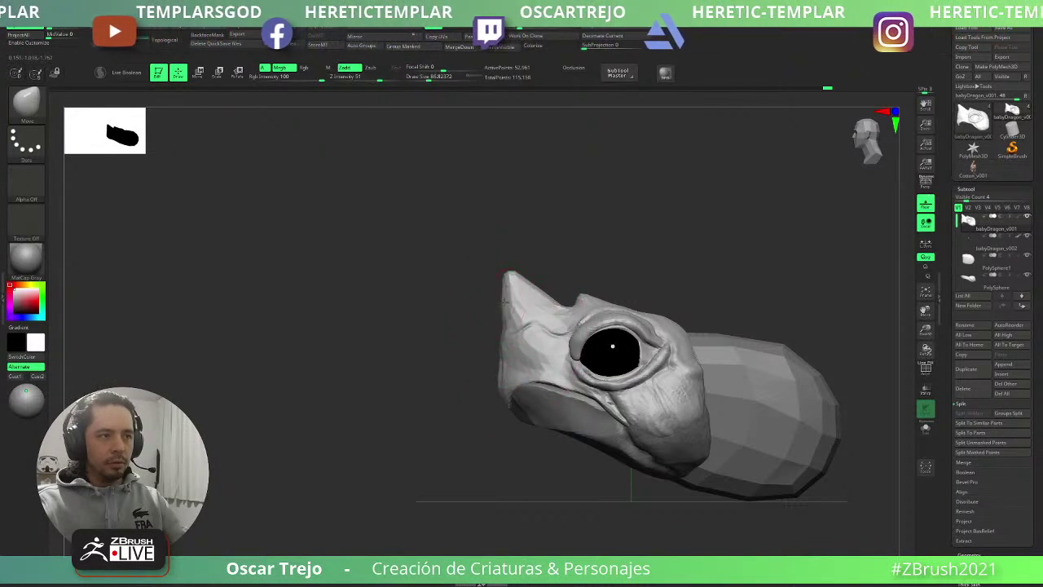
- Select the jaw subtool and reshape the rear of the mouth with the Move brush, enlarging its draw size to about 234
{"action": "left_click_drag", "start_coordinate": [461, 393], "coordinate": [508, 384], "text": "alt"}
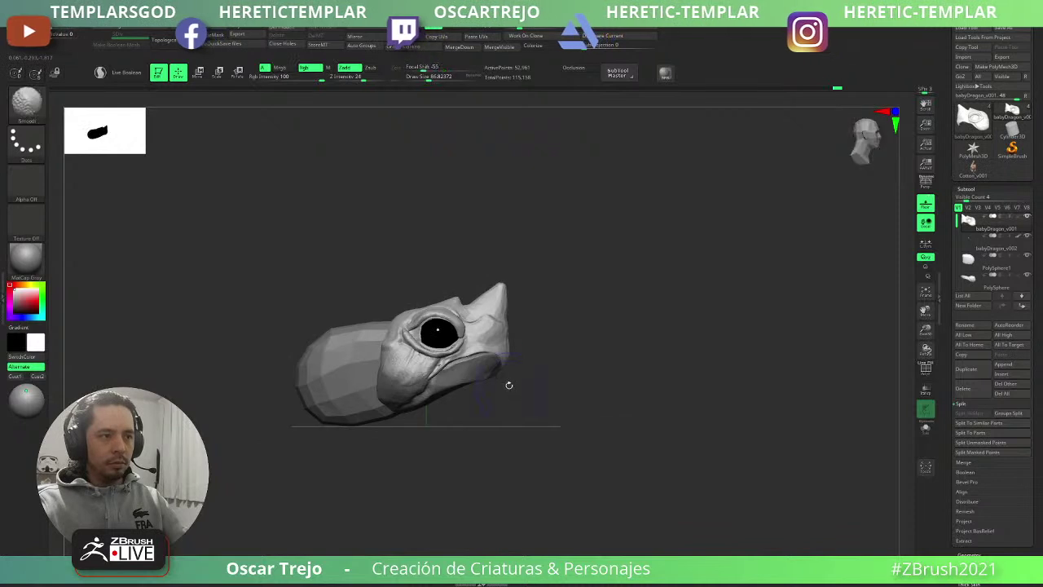
{"action": "left_click", "coordinate": [490, 372], "text": "alt"}
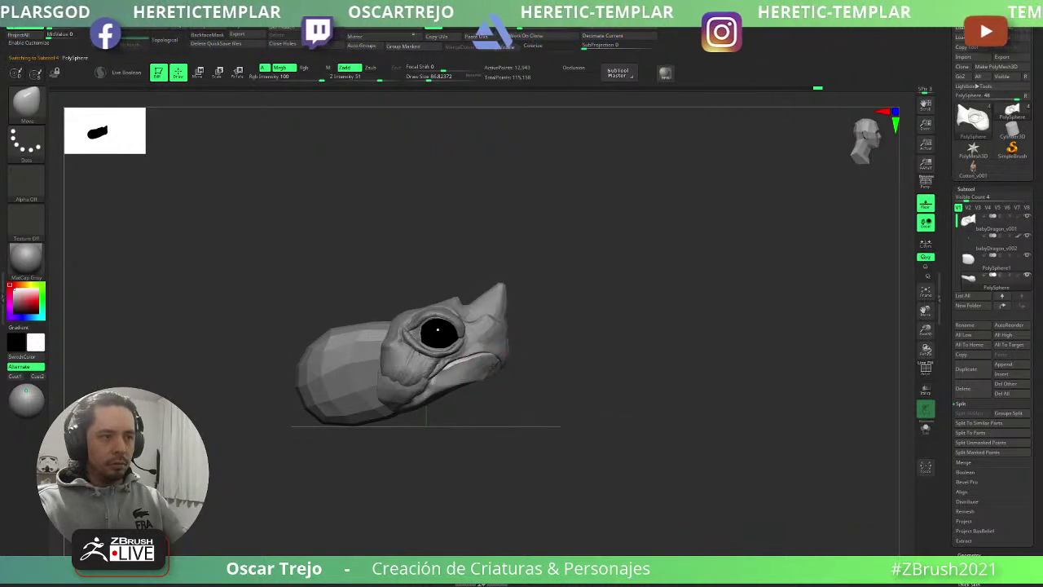
{"action": "key", "text": "s"}
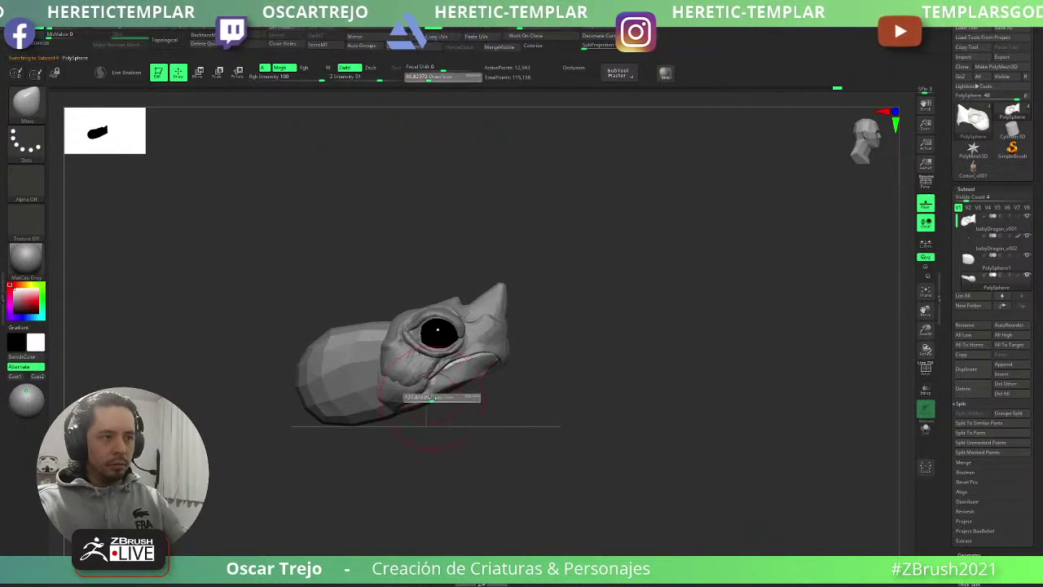
{"action": "key", "text": "s"}
{"action": "mouse_move", "coordinate": [391, 401]}
{"action": "left_mouse_down"}
{"action": "mouse_move", "coordinate": [405, 401]}
{"action": "mouse_move", "coordinate": [407, 371]}
{"action": "left_mouse_up"}
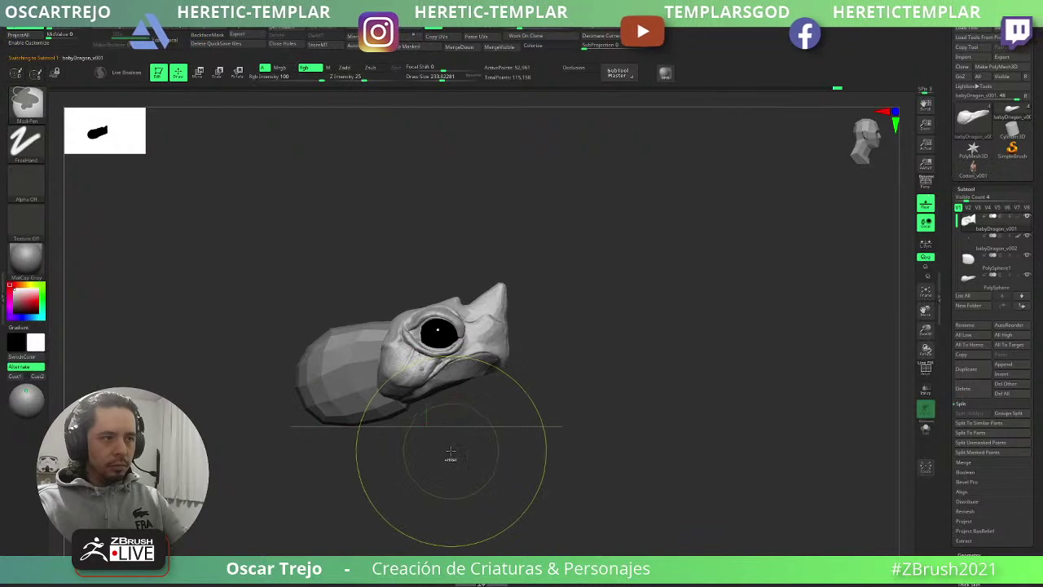
- Switch to the eyeball subtool with the head in side view
{"action": "left_click", "coordinate": [455, 400], "text": "alt"}
{"action": "mouse_move", "coordinate": [461, 398]}
{"action": "right_mouse_down"}
{"action": "mouse_move", "coordinate": [414, 407]}
{"action": "mouse_move", "coordinate": [398, 432]}
{"action": "right_mouse_up"}
{"action": "right_click_drag", "start_coordinate": [533, 282], "coordinate": [571, 305], "text": "alt"}
{"action": "left_click", "coordinate": [510, 330], "text": "alt"}
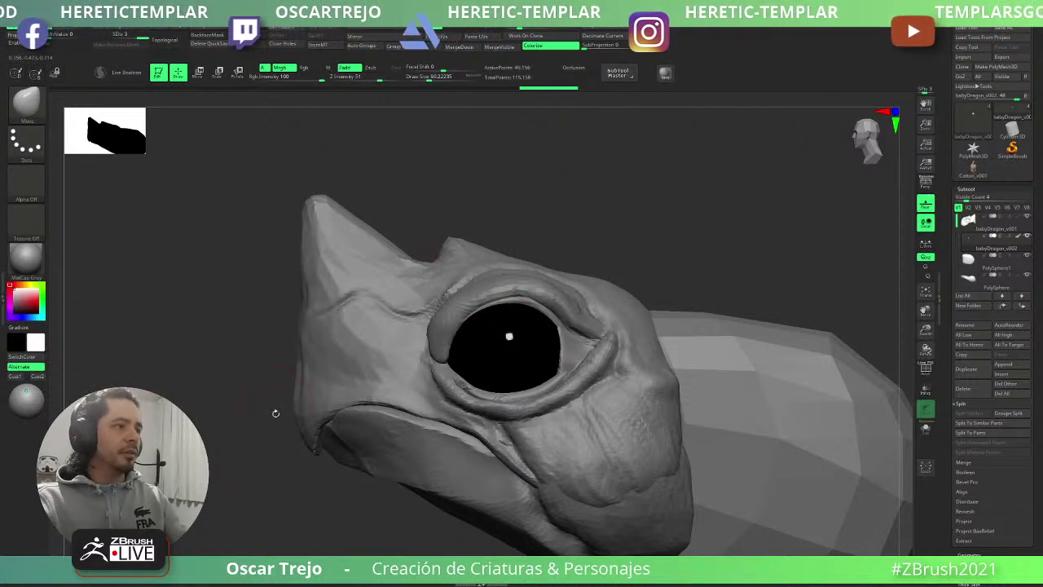
{"action": "left_click_drag", "start_coordinate": [316, 497], "coordinate": [289, 452], "text": "alt"}
{"action": "key", "text": "b"}
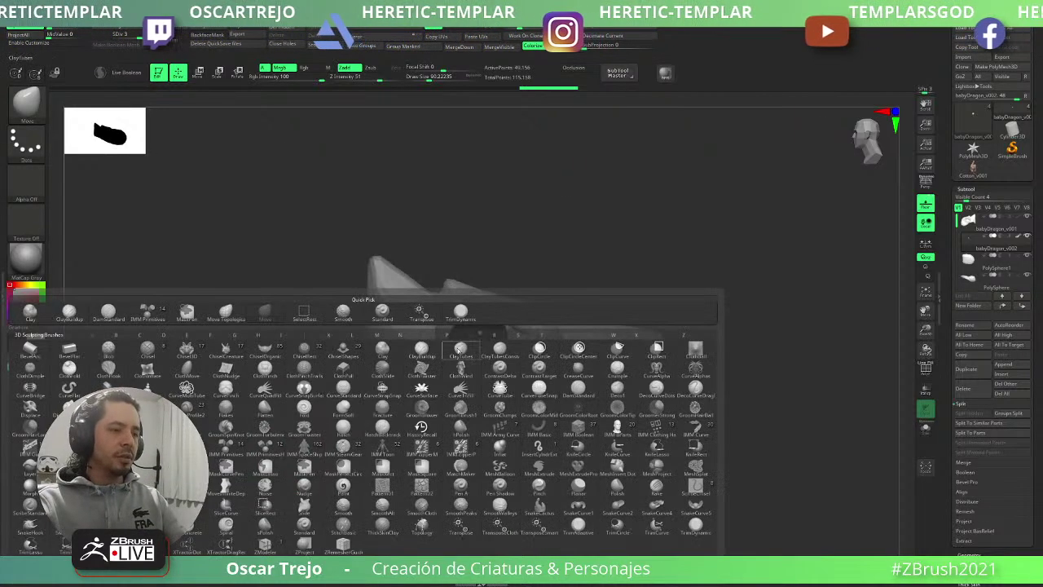
{"action": "left_click", "coordinate": [228, 455]}
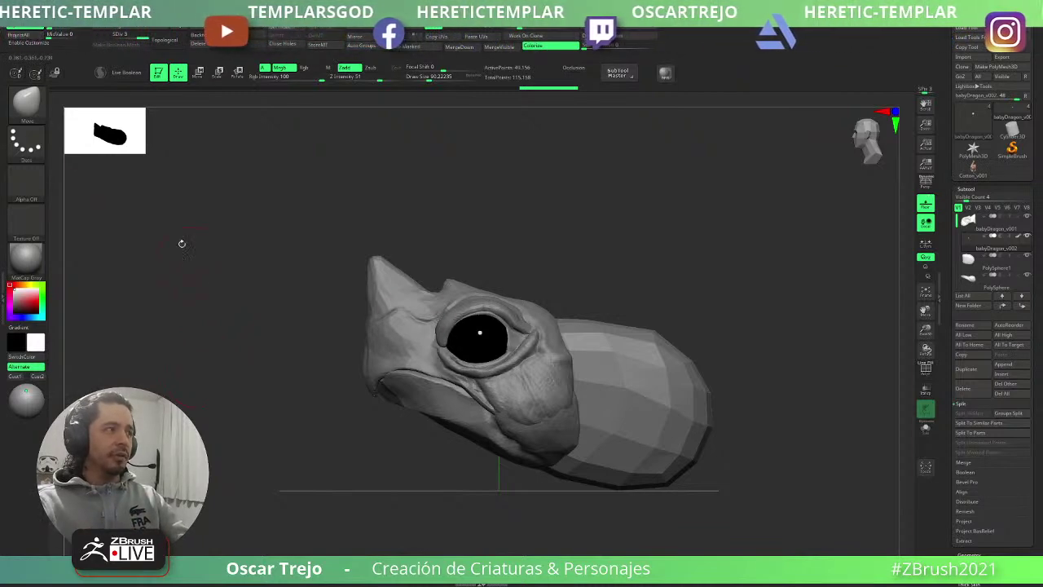
{"action": "key", "text": "b"}
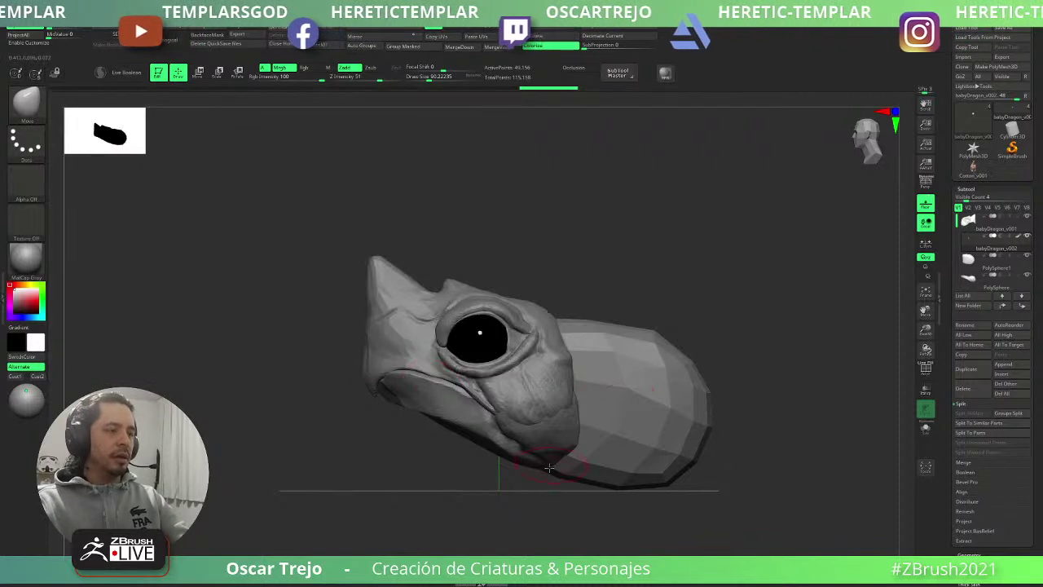
- Return to the Move brush and make the main head subtool active
{"action": "key", "text": "2"}
{"action": "key", "text": "3"}
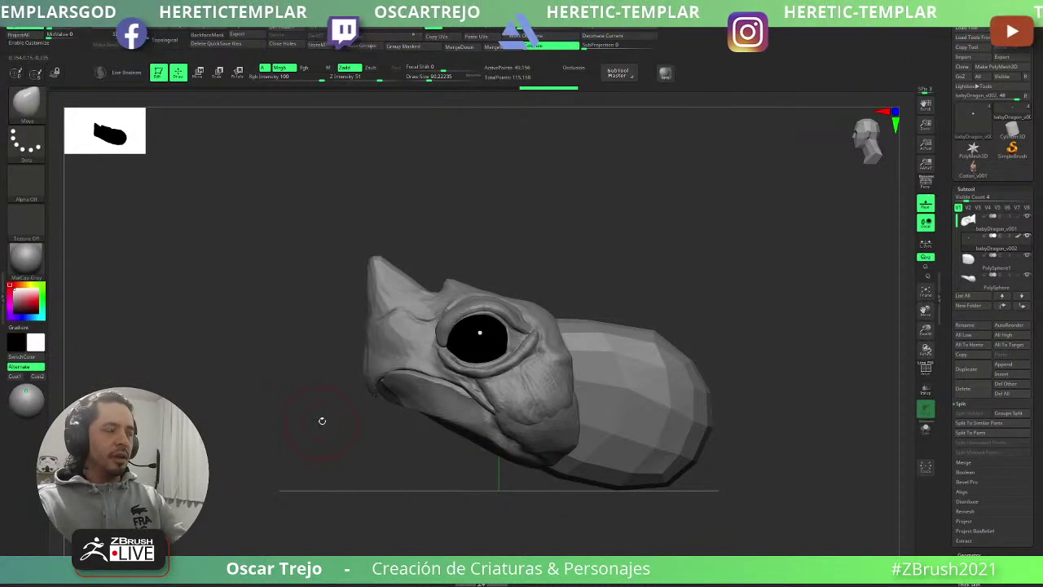
{"action": "key", "text": "ctrl"}
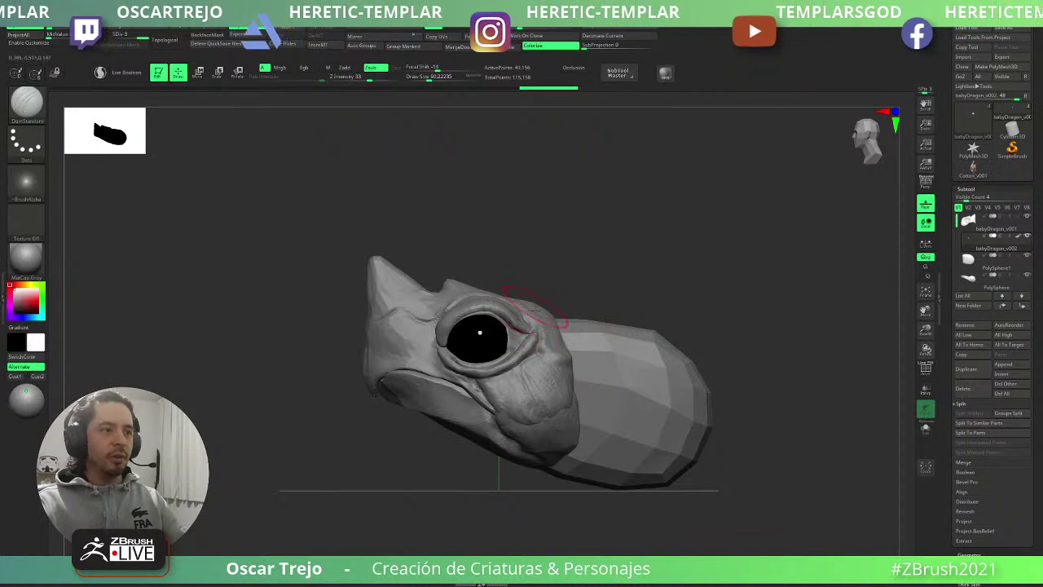
{"action": "key", "text": "b"}
{"action": "key", "text": "m"}
{"action": "key", "text": "v"}
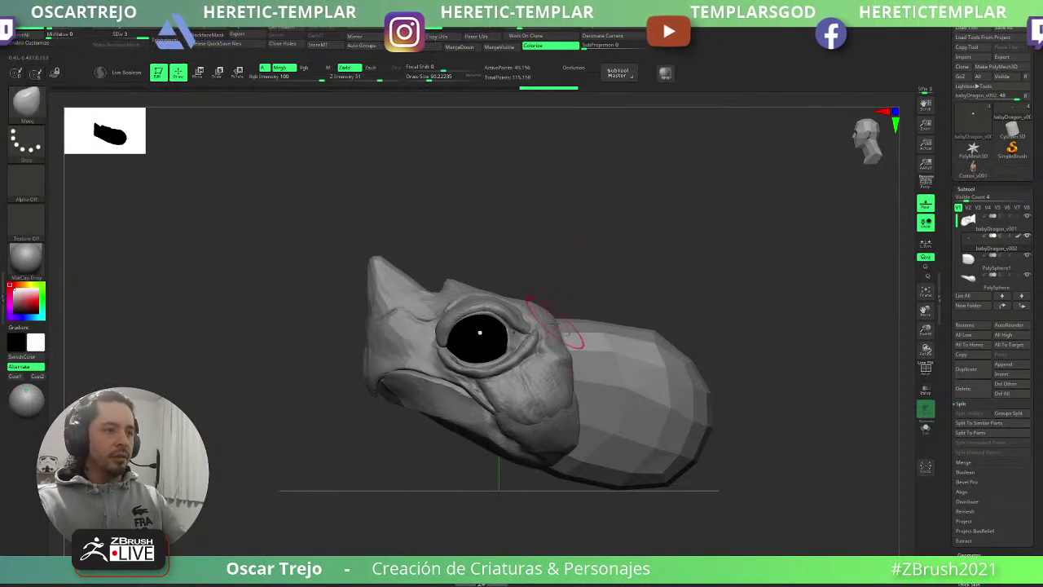
{"action": "left_click", "coordinate": [548, 334], "text": "alt"}
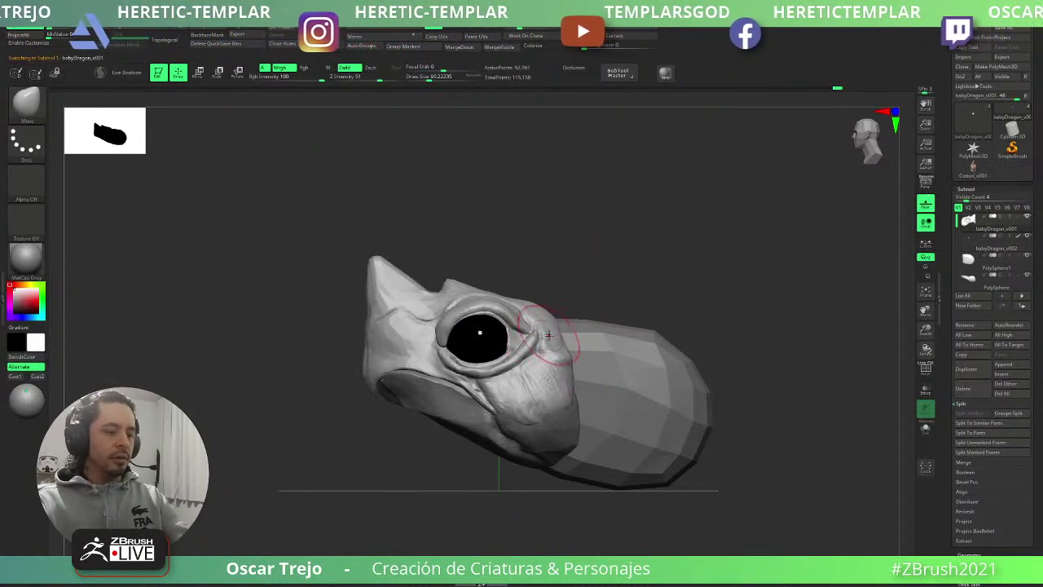
- Insert a small PolySphere from the IMM Primitives brush behind the eye and return to the Move brush
{"action": "key", "text": "b"}
{"action": "key", "text": "i"}
{"action": "key", "text": "p"}
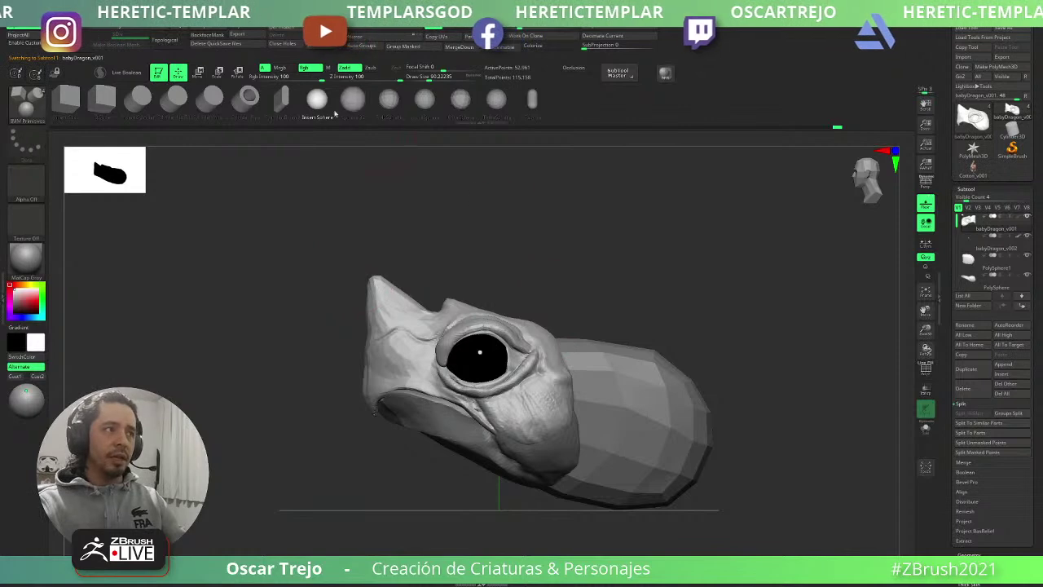
{"action": "left_click", "coordinate": [388, 101]}
{"action": "mouse_move", "coordinate": [620, 301]}
{"action": "left_mouse_down"}
{"action": "mouse_move", "coordinate": [557, 308]}
{"action": "mouse_move", "coordinate": [630, 304]}
{"action": "left_mouse_up"}
{"action": "key", "text": "b"}
{"action": "key", "text": "m"}
{"action": "key", "text": "v"}
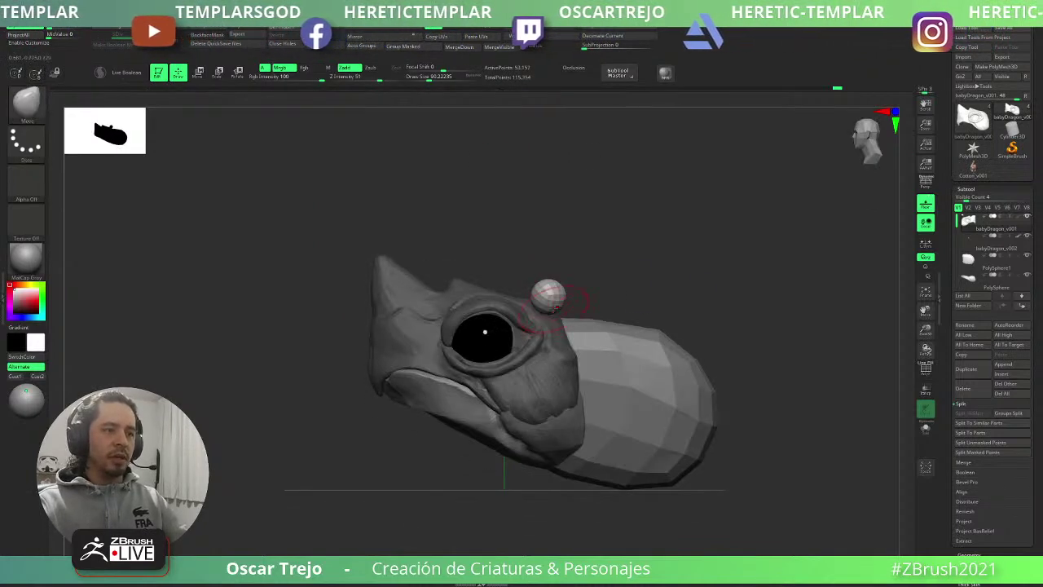
- Stretch the inserted sphere into a backward-pointing horn with the Move brush, enlarging its draw size to about 324
{"action": "key", "text": "s"}
{"action": "left_click_drag", "start_coordinate": [557, 307], "coordinate": [603, 287]}
{"action": "mouse_move", "coordinate": [575, 259]}
{"action": "left_mouse_down"}
{"action": "mouse_move", "coordinate": [628, 269]}
{"action": "mouse_move", "coordinate": [587, 273]}
{"action": "mouse_move", "coordinate": [548, 306]}
{"action": "mouse_move", "coordinate": [577, 287]}
{"action": "mouse_move", "coordinate": [575, 309]}
{"action": "mouse_move", "coordinate": [558, 311]}
{"action": "mouse_move", "coordinate": [582, 296]}
{"action": "mouse_move", "coordinate": [562, 307]}
{"action": "mouse_move", "coordinate": [631, 302]}
{"action": "left_mouse_up"}
{"action": "key", "text": "s"}
{"action": "right_click_drag", "start_coordinate": [631, 302], "coordinate": [656, 247], "text": "ctrl"}
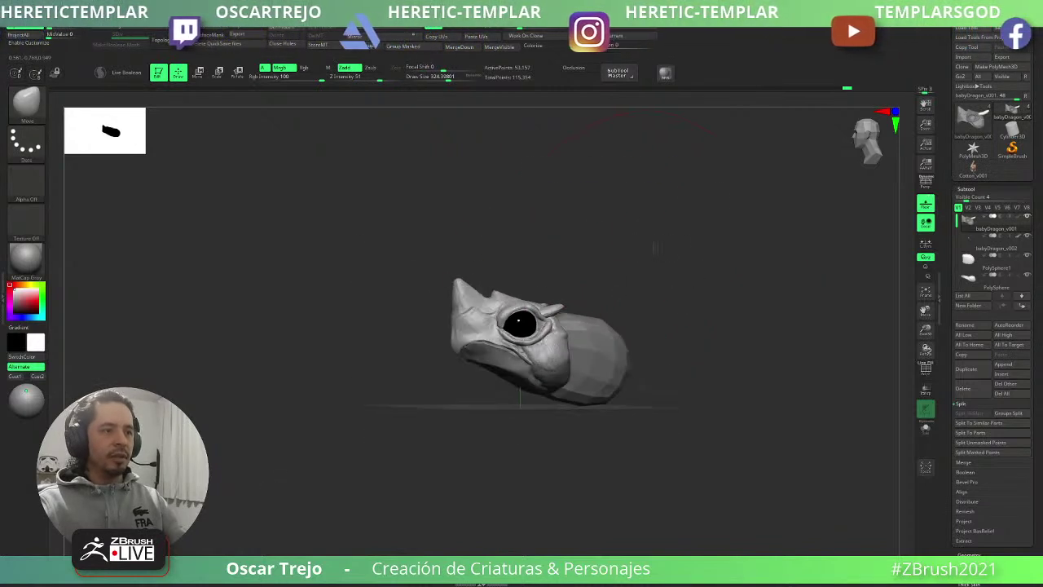
{"action": "left_click_drag", "start_coordinate": [665, 251], "coordinate": [627, 247]}
{"action": "right_click_drag", "start_coordinate": [628, 247], "coordinate": [628, 295], "text": "ctrl"}
{"action": "mouse_move", "coordinate": [629, 295]}
{"action": "left_mouse_down"}
{"action": "mouse_move", "coordinate": [638, 282]}
{"action": "mouse_move", "coordinate": [601, 297]}
{"action": "mouse_move", "coordinate": [652, 302]}
{"action": "mouse_move", "coordinate": [712, 269]}
{"action": "mouse_move", "coordinate": [696, 274]}
{"action": "left_mouse_up"}
- Undo the horn strokes and the inserted sphere behind the eye
{"action": "key", "text": "ctrl+z"}
{"action": "key", "text": "w"}
{"action": "key", "text": "q"}
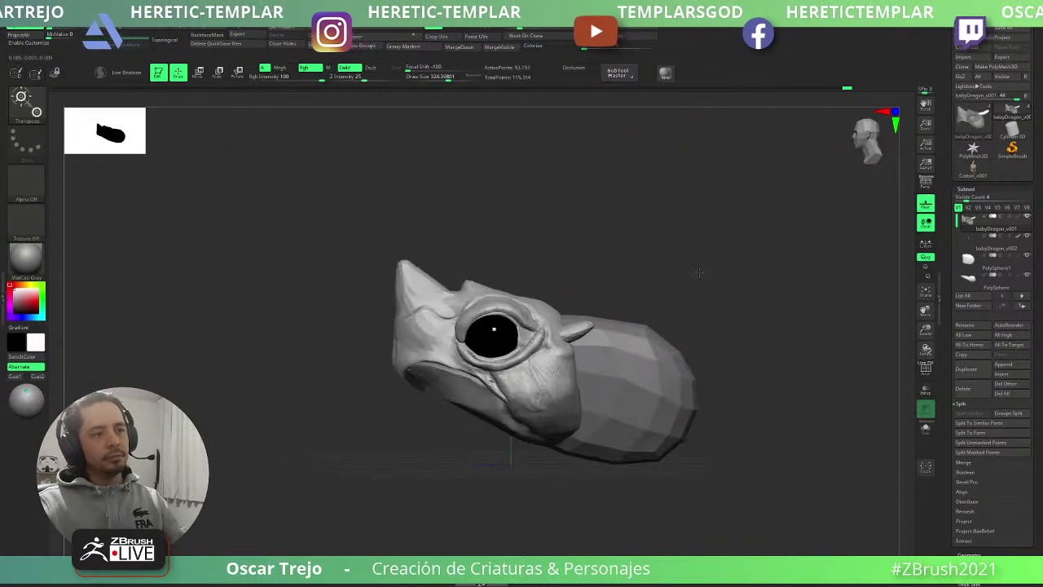
{"action": "key", "text": "ctrl+z"}
{"action": "key", "text": "ctrl+z"}
{"action": "key", "text": "ctrl+z"}
{"action": "key", "text": "ctrl+z"}
{"action": "key", "text": "ctrl+z"}
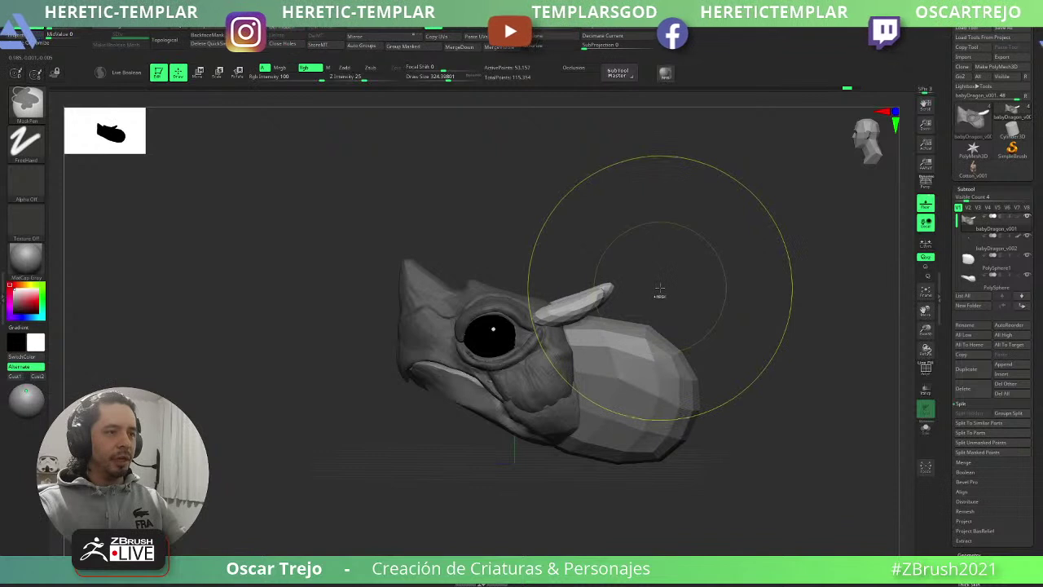
{"action": "key", "text": "ctrl+z"}
{"action": "key", "text": "ctrl+z"}
{"action": "key", "text": "ctrl+z"}
{"action": "key", "text": "ctrl+z"}
{"action": "key", "text": "ctrl+z"}
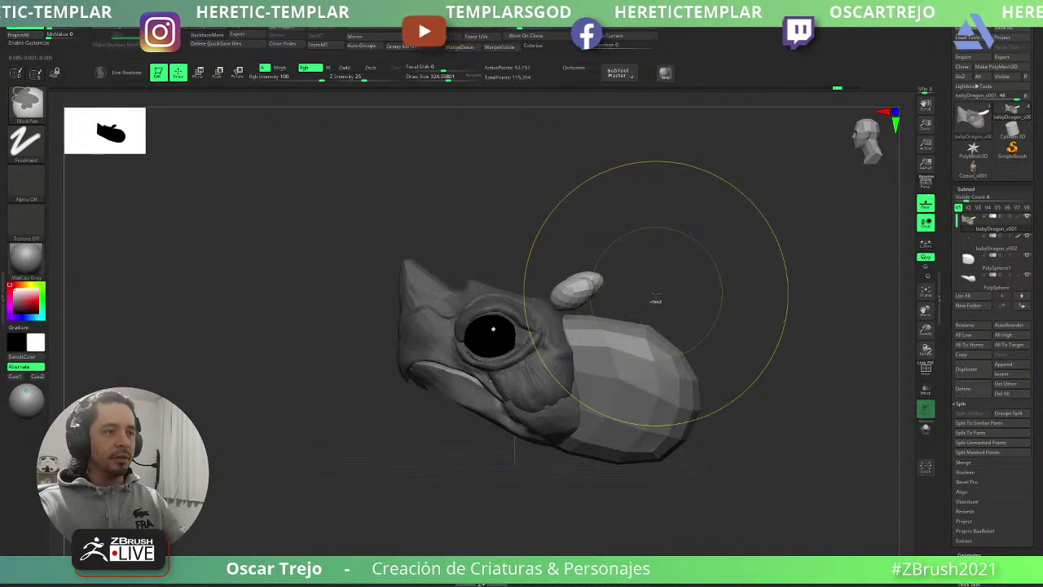
{"action": "key", "text": "w"}
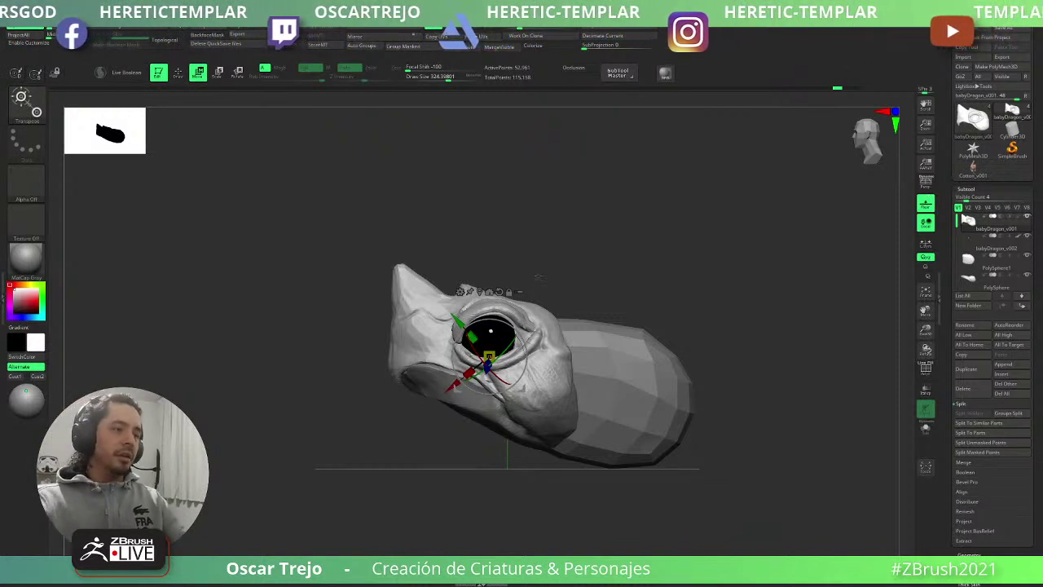
{"action": "left_click_drag", "start_coordinate": [539, 277], "coordinate": [552, 270]}
{"action": "key", "text": "q"}
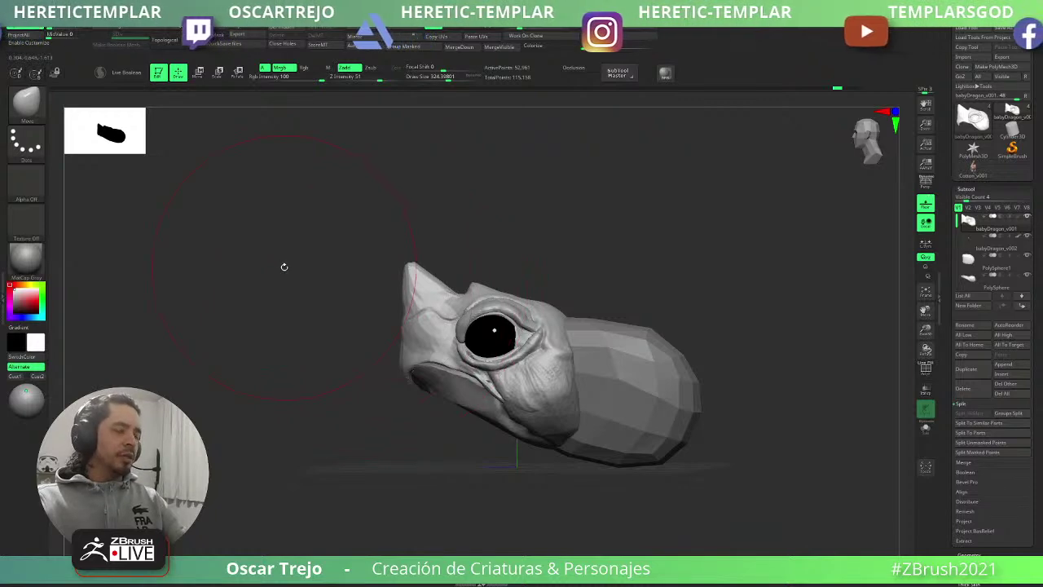
{"action": "key", "text": "b"}
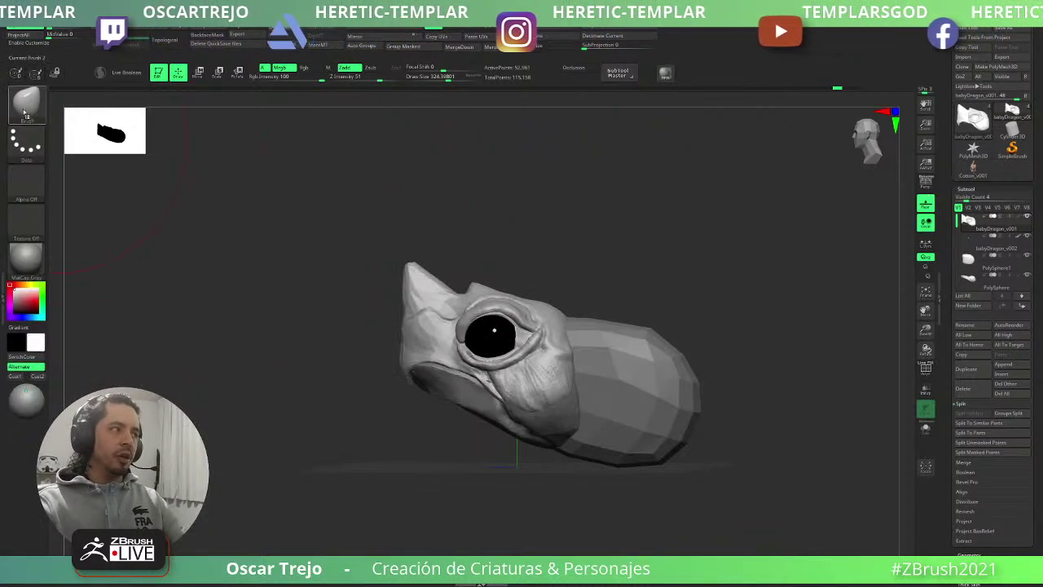
{"action": "left_click", "coordinate": [27, 104]}
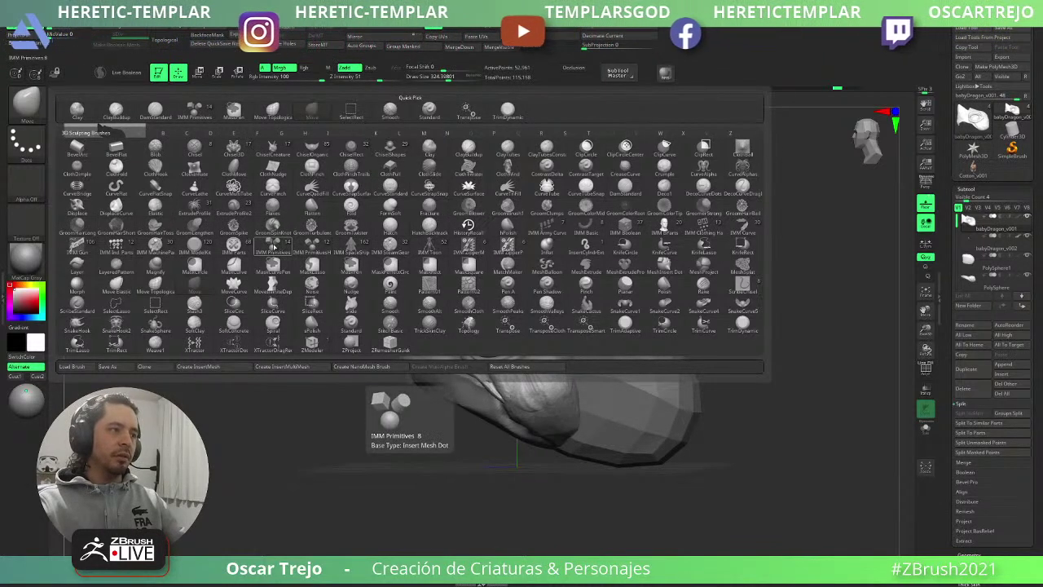
{"action": "left_click", "coordinate": [274, 249]}
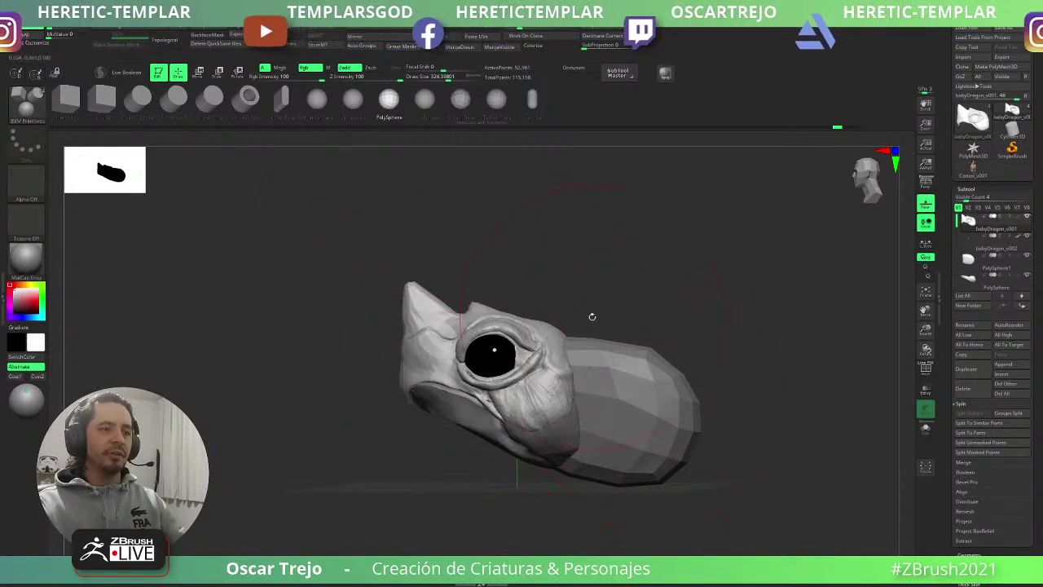
{"action": "left_click_drag", "start_coordinate": [534, 223], "coordinate": [522, 225], "text": "shift"}
{"action": "key", "text": "b"}
{"action": "key", "text": "m"}
{"action": "key", "text": "v"}
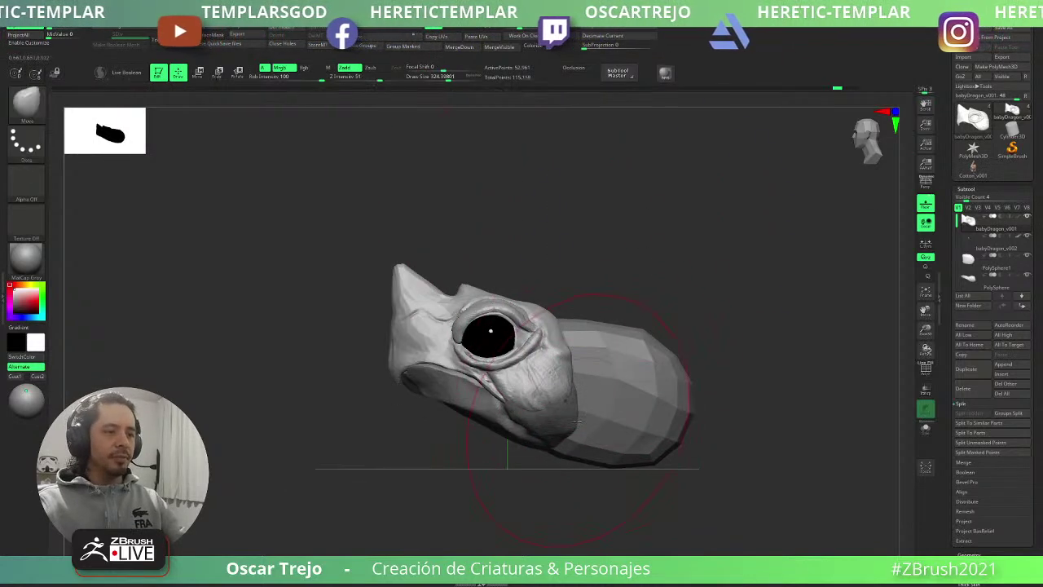
- Raise the lower rear of the cheek and jaw with the Move brush at draw size about 239, switching to the jaw subtool
{"action": "key", "text": "s"}
{"action": "left_click_drag", "start_coordinate": [574, 427], "coordinate": [563, 432]}
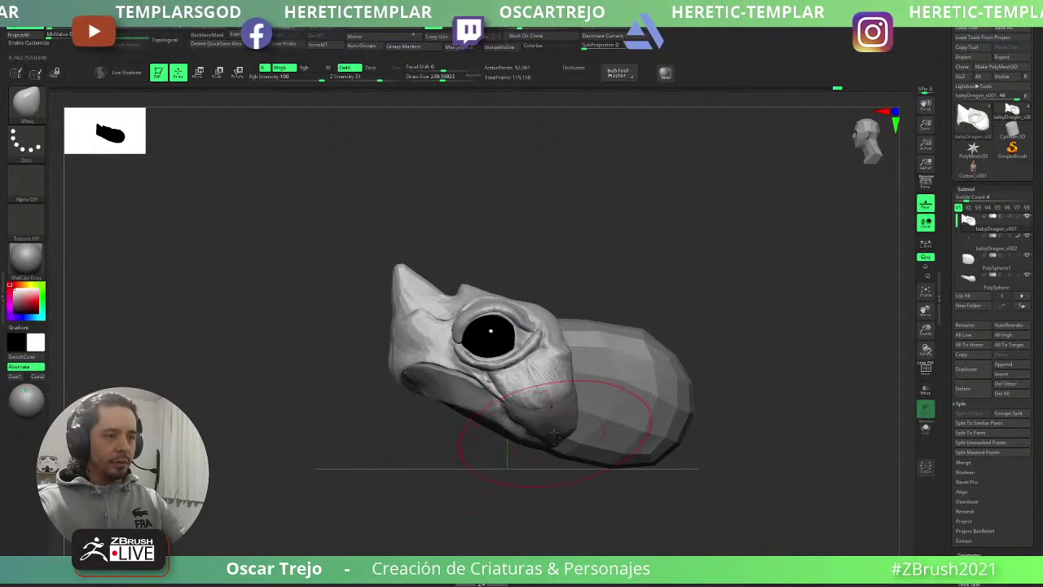
{"action": "left_click", "coordinate": [553, 433], "text": "alt"}
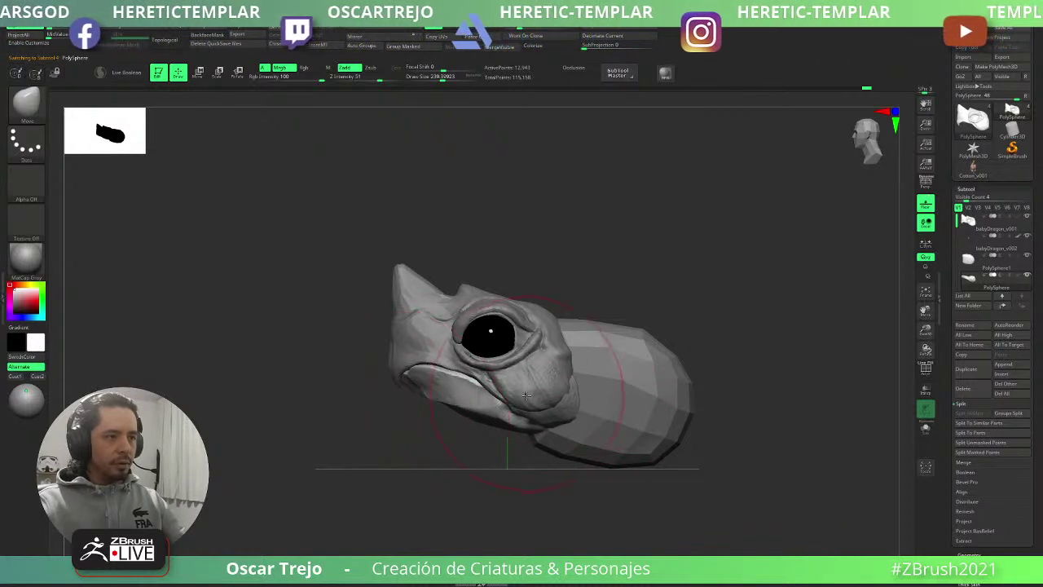
{"action": "key", "text": "s"}
{"action": "left_click_drag", "start_coordinate": [560, 404], "coordinate": [551, 400]}
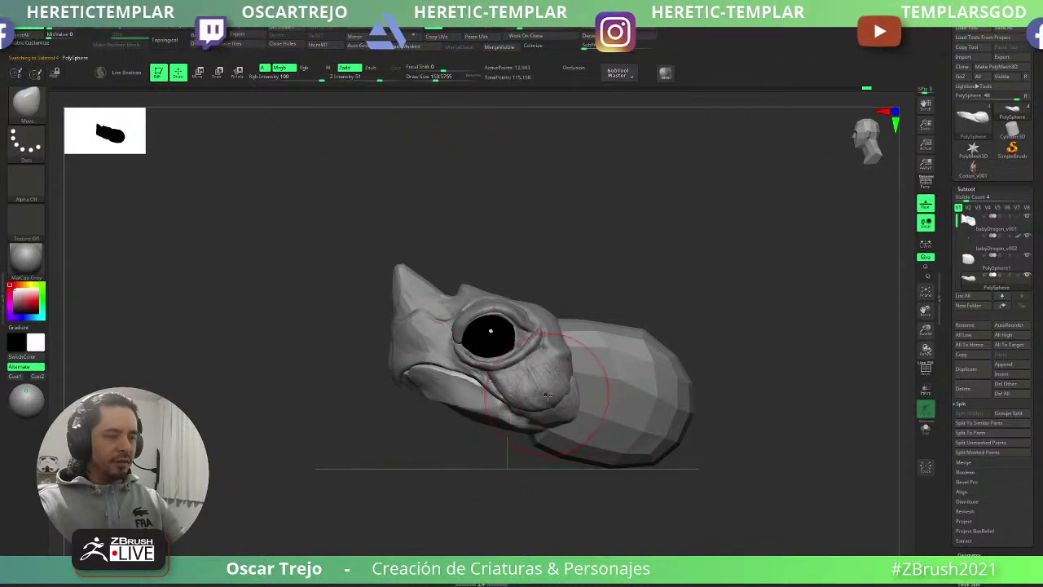
- Select the head subtool and adjust the rear of the cheek with the Move brush at draw size about 104
{"action": "left_click", "coordinate": [554, 398], "text": "alt"}
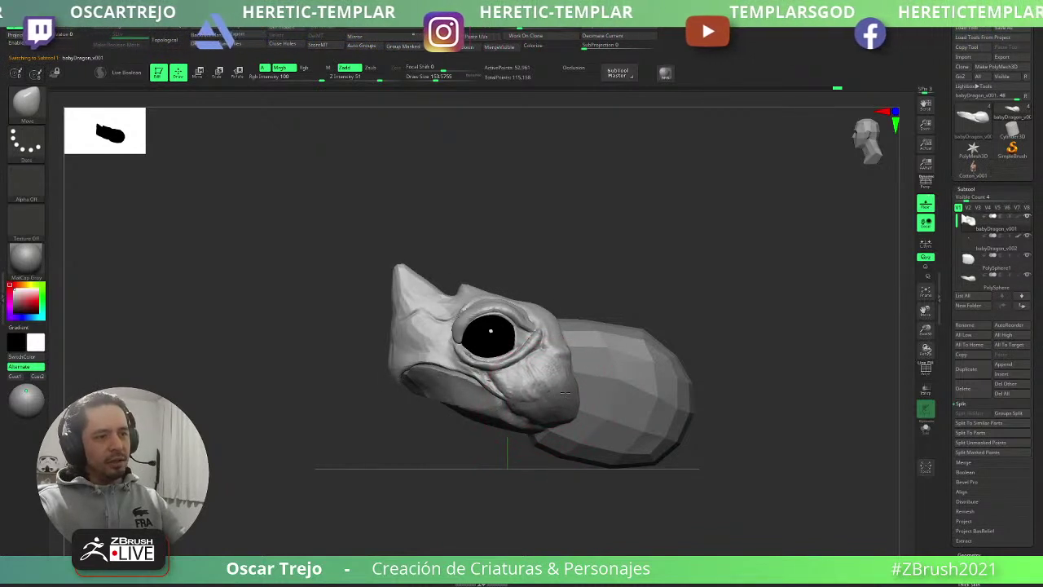
{"action": "key", "text": "bracketleft"}
{"action": "key", "text": "bracketleft"}
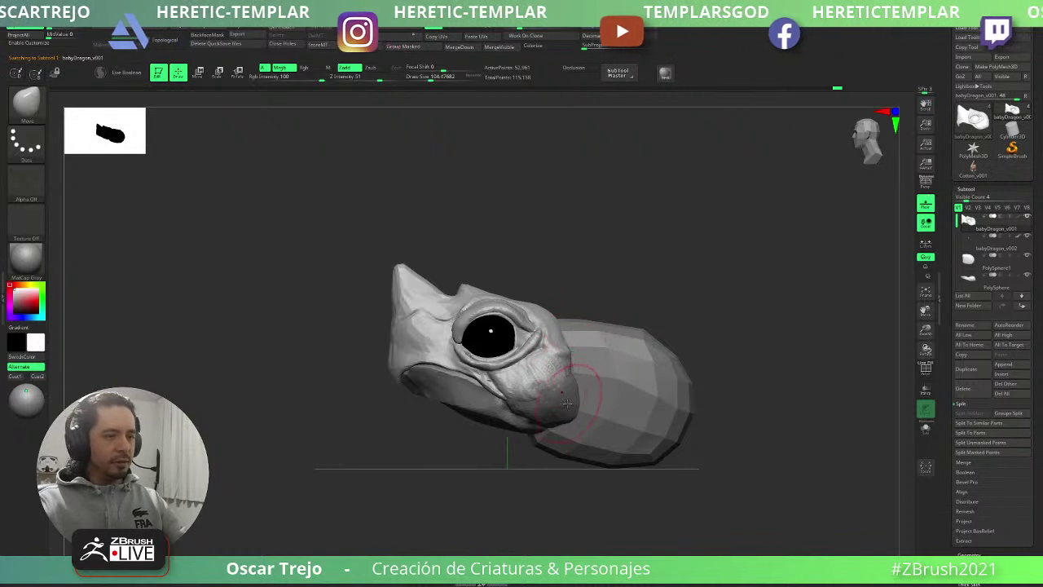
- Select the jaw subtool and refine its contour with the Move brush, using draw sizes of about 228 and 112
{"action": "left_click", "coordinate": [568, 403], "text": "alt"}
{"action": "key", "text": "bracketright"}
{"action": "key", "text": "bracketright"}
{"action": "key", "text": "bracketright"}
{"action": "key", "text": "bracketright"}
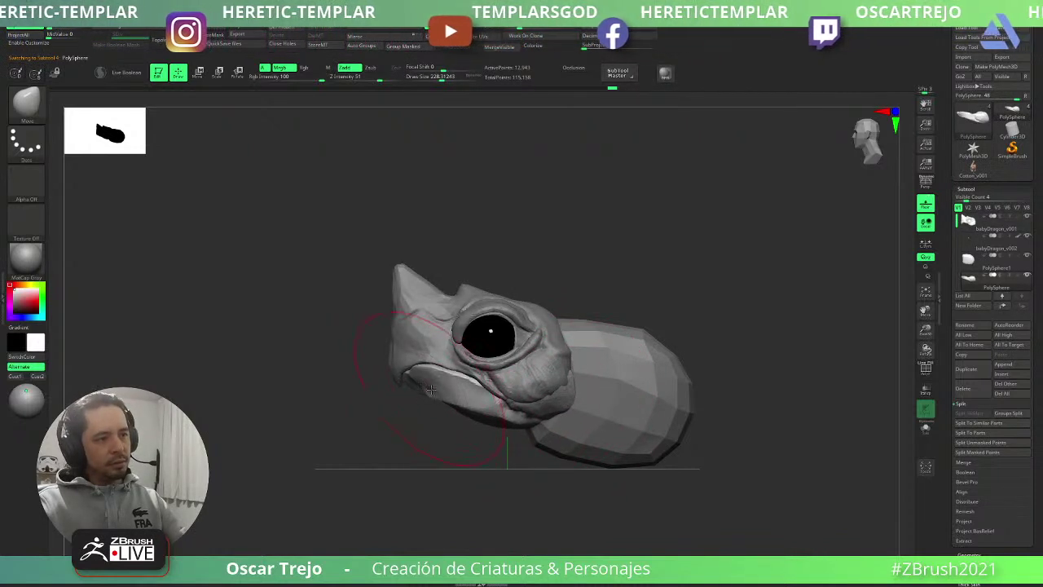
{"action": "key", "text": "bracketleft"}
{"action": "key", "text": "bracketleft"}
{"action": "key", "text": "bracketleft"}
{"action": "key", "text": "bracketleft"}
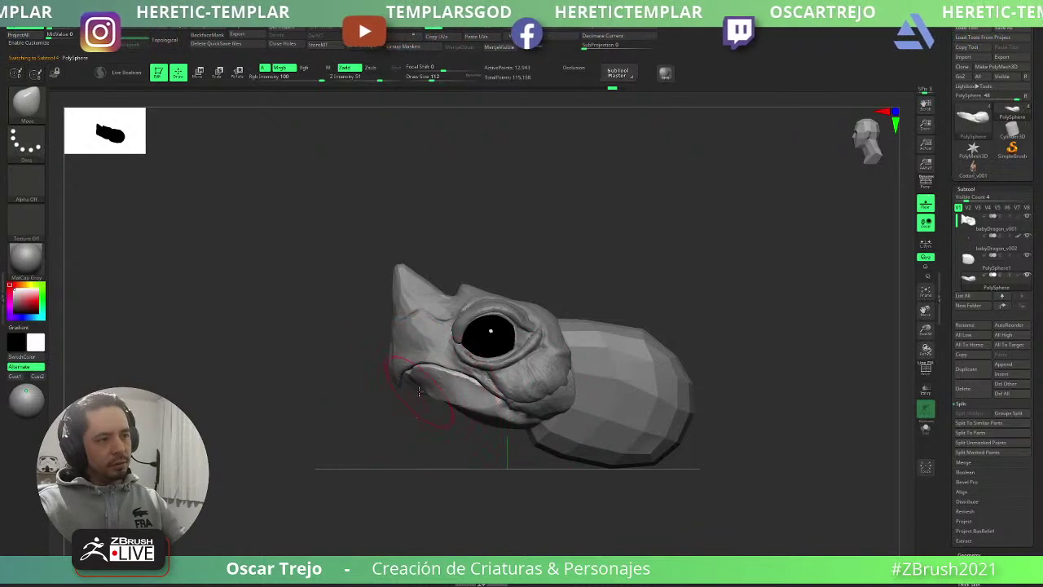
- Select the head subtool and build up the side of the snout below the horn with the ClayBuildup brush
{"action": "left_click", "coordinate": [395, 330], "text": "alt"}
{"action": "left_click_drag", "start_coordinate": [333, 343], "coordinate": [386, 379], "text": "alt"}
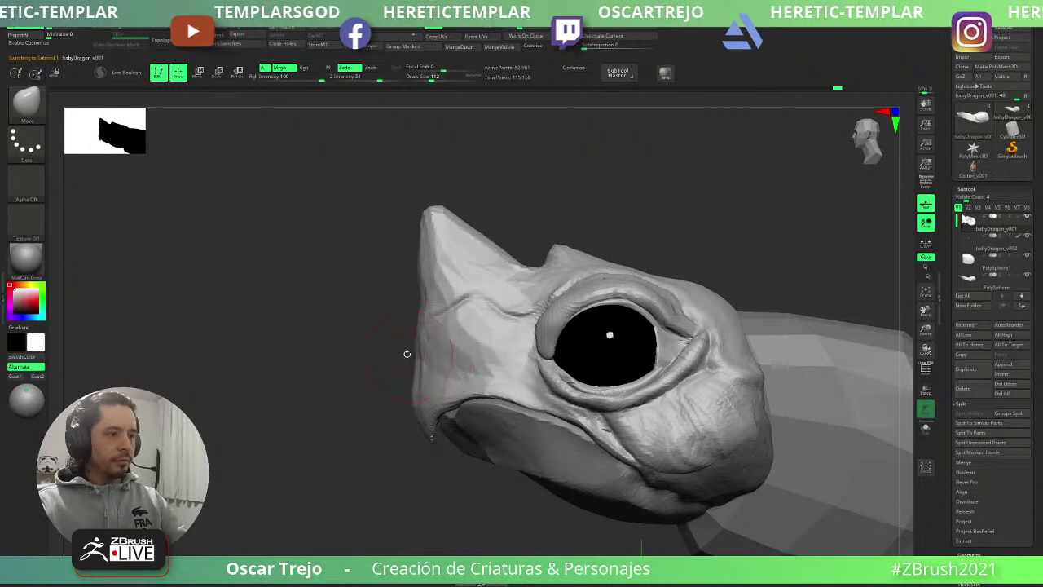
{"action": "key", "text": "b"}
{"action": "key", "text": "c"}
{"action": "key", "text": "b"}
{"action": "key", "text": "bracketleft"}
{"action": "key", "text": "bracketleft"}
{"action": "key", "text": "bracketleft"}
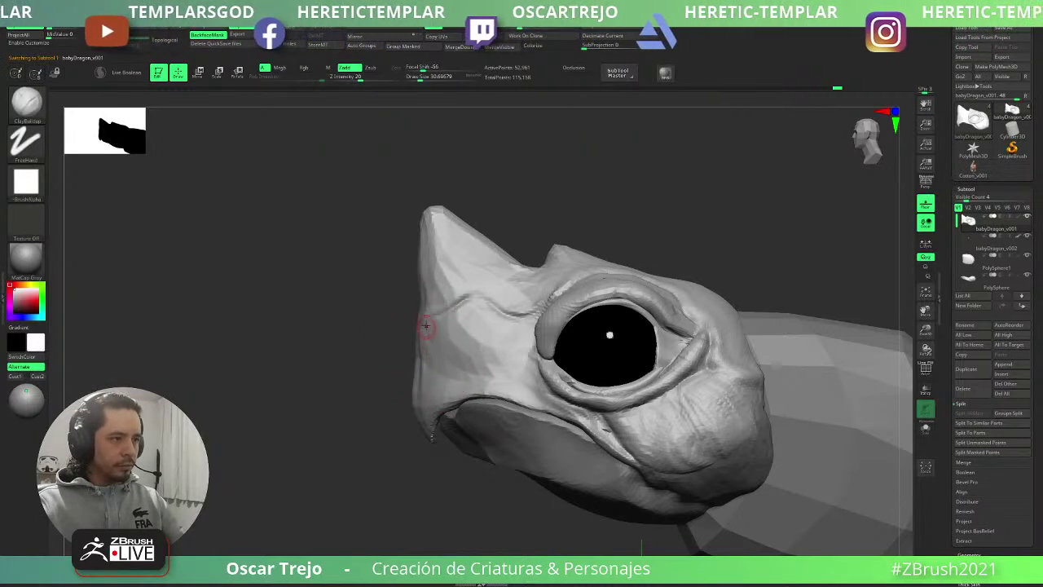
{"action": "key", "text": "bracketright"}
{"action": "key", "text": "bracketright"}
{"action": "key", "text": "bracketright"}
{"action": "key", "text": "bracketright"}
{"action": "key", "text": "bracketright"}
{"action": "key", "text": "bracketright"}
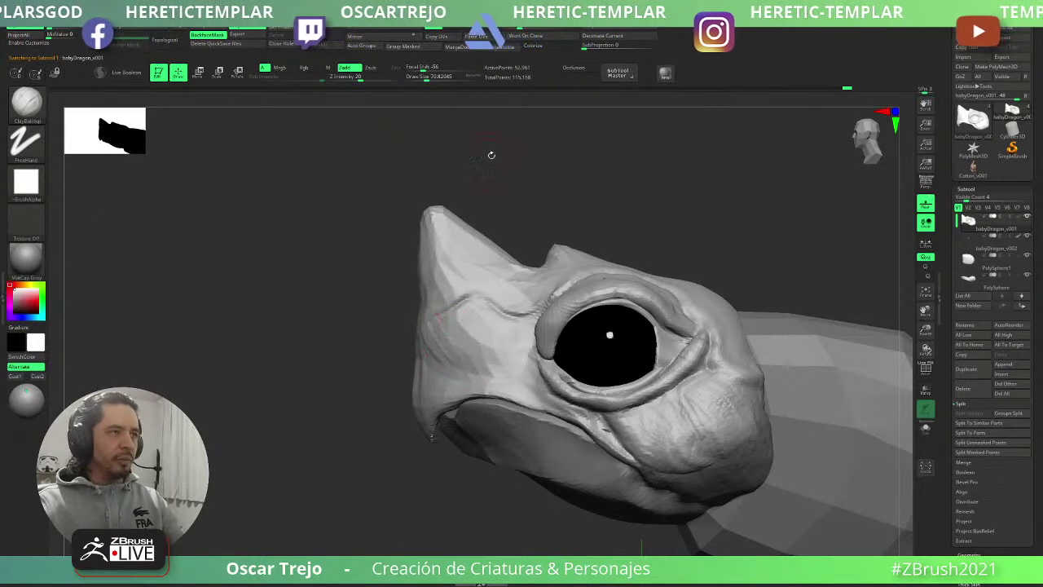
- Set the ClayBuildup brush's draw size to about 68
{"action": "key", "text": "s"}
{"action": "left_click_drag", "start_coordinate": [361, 335], "coordinate": [347, 335]}
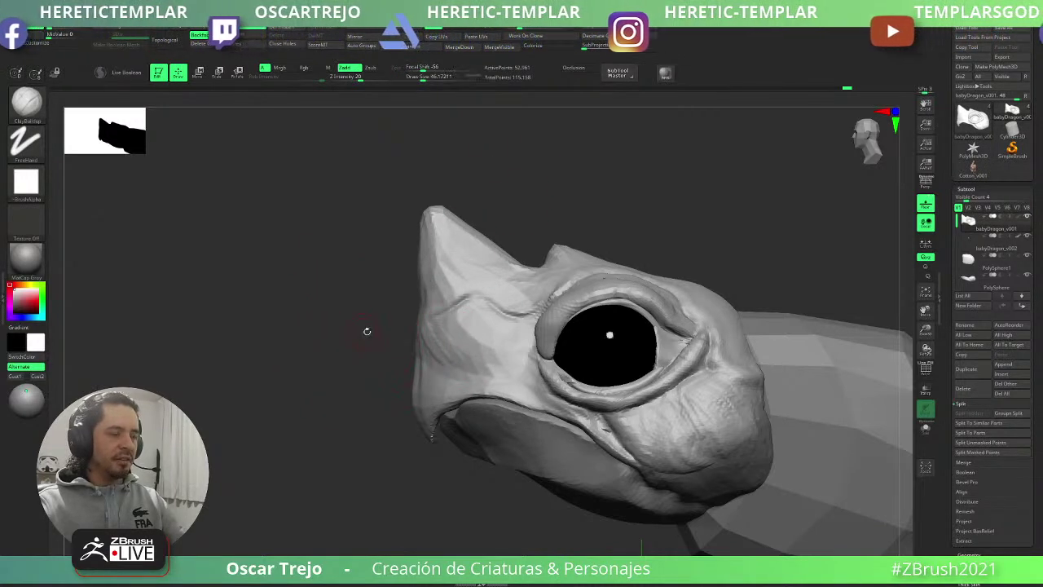
{"action": "key", "text": "s"}
{"action": "left_click", "coordinate": [418, 346]}
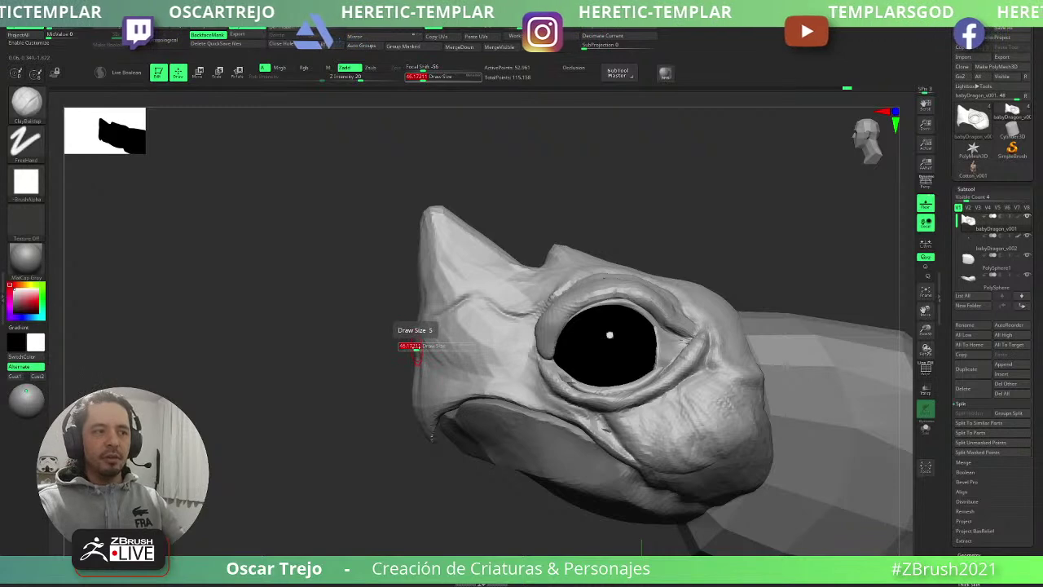
{"action": "left_click_drag", "start_coordinate": [416, 347], "coordinate": [425, 347]}
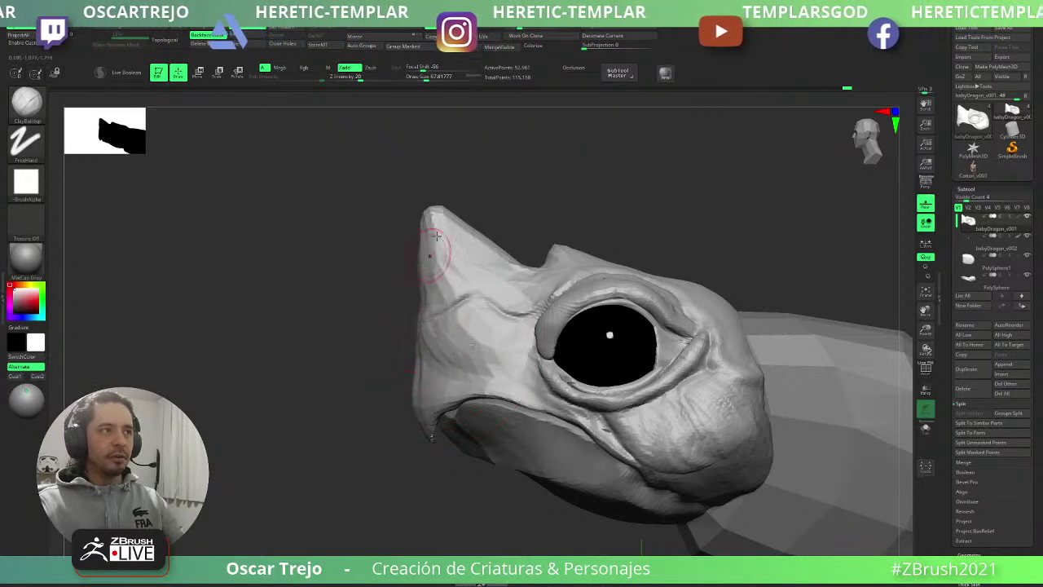
{"action": "left_click_drag", "start_coordinate": [423, 79], "coordinate": [428, 80]}
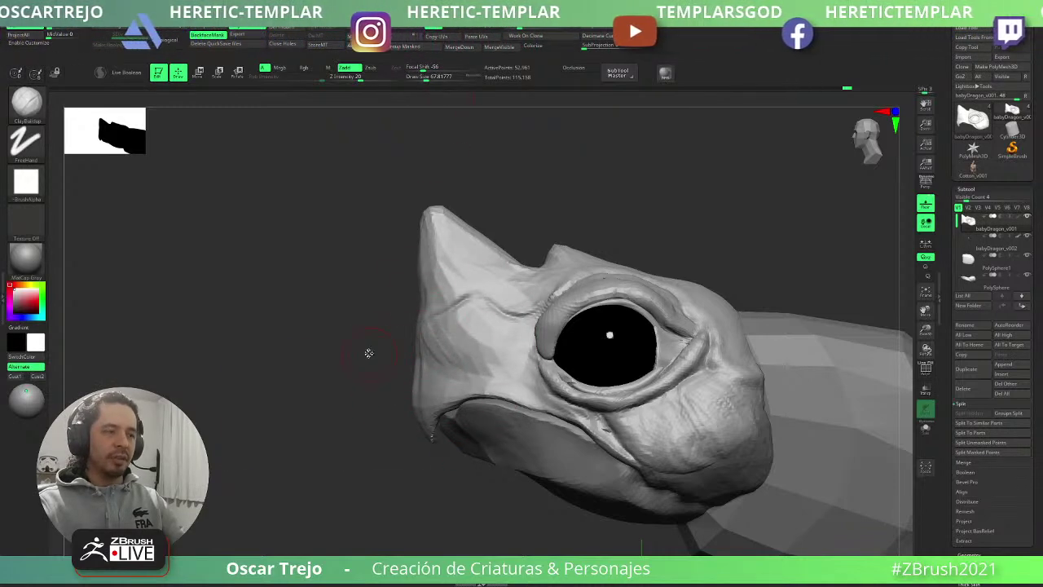
{"action": "key", "text": "space"}
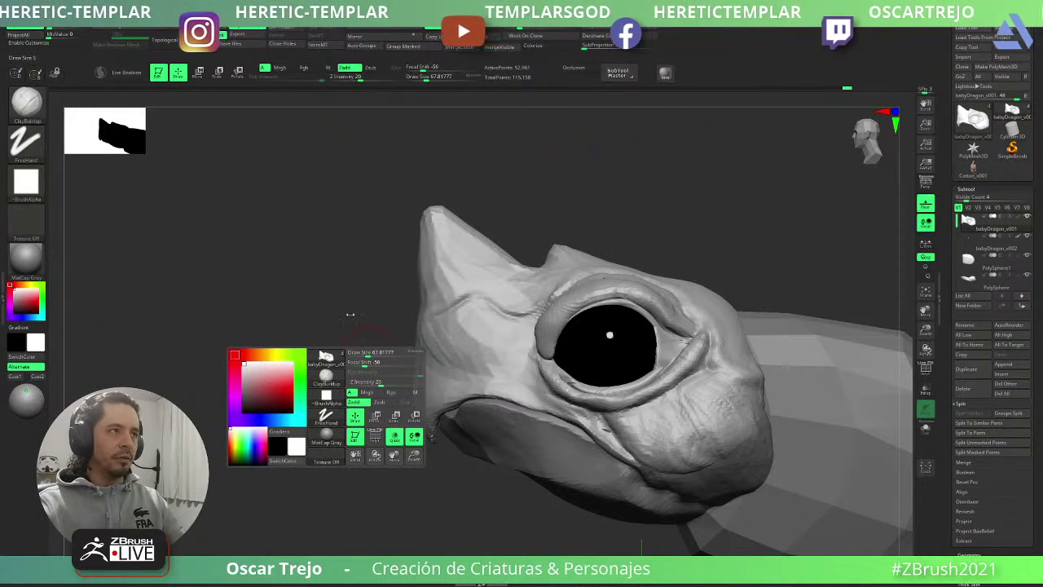
{"action": "key", "text": "space"}
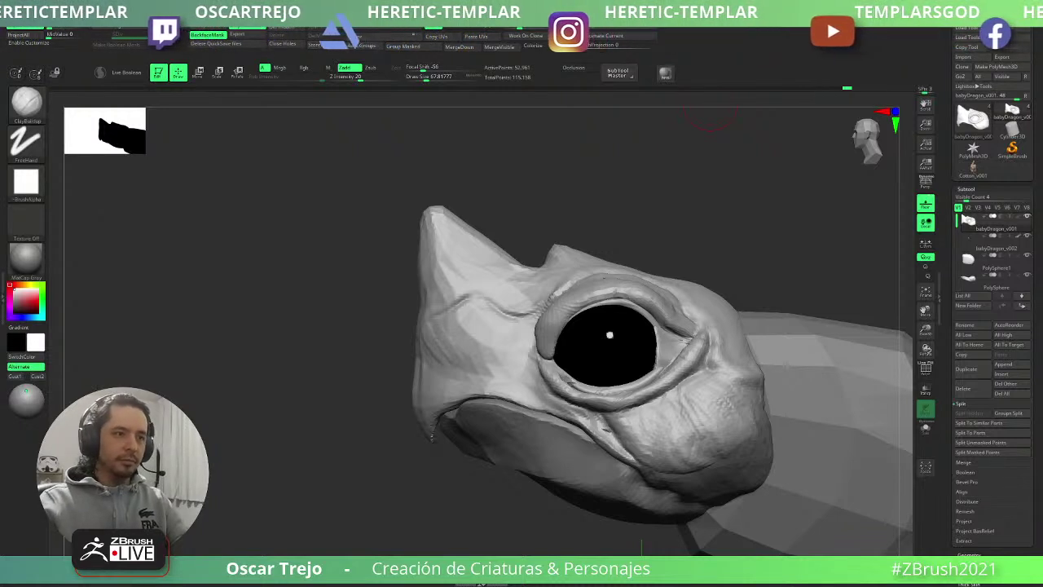
- Refine and smooth the lower eyelid fold using the Move Topological brush with an enlarged draw size
{"action": "left_click_drag", "start_coordinate": [608, 396], "coordinate": [602, 394]}
{"action": "key", "text": "ctrl+z"}
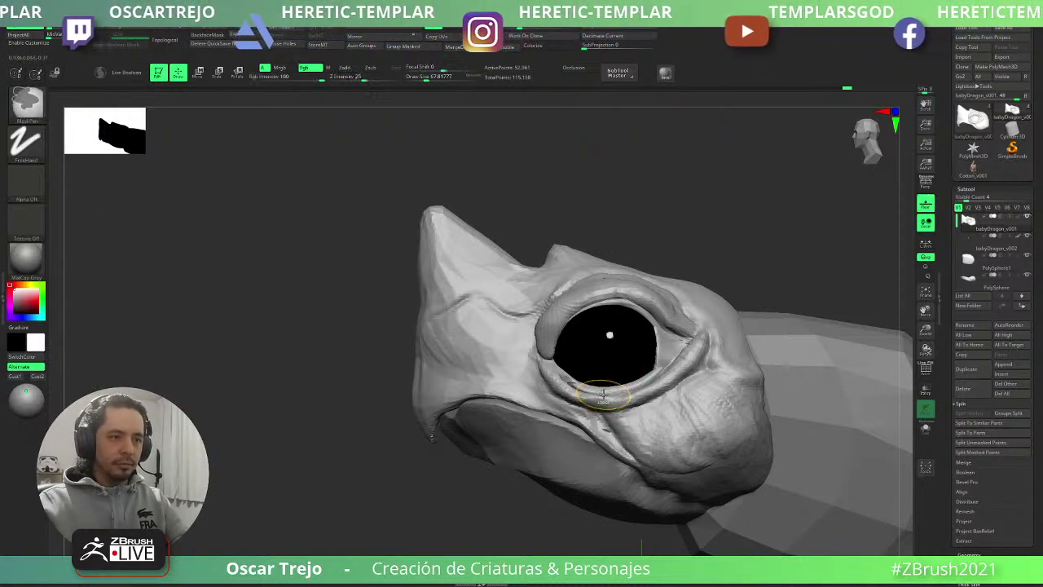
{"action": "key", "text": "b"}
{"action": "key", "text": "m"}
{"action": "key", "text": "t"}
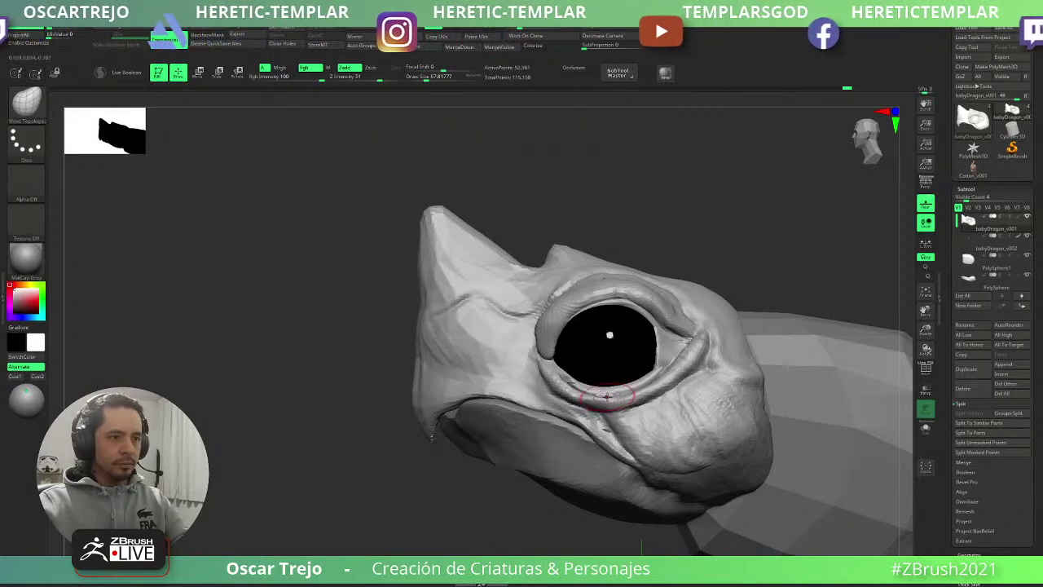
{"action": "mouse_move", "coordinate": [606, 394]}
{"action": "left_mouse_down", "text": "shift"}
{"action": "mouse_move", "coordinate": [606, 408]}
{"action": "mouse_move", "coordinate": [577, 395]}
{"action": "left_mouse_up", "text": "shift"}
{"action": "key", "text": "s"}
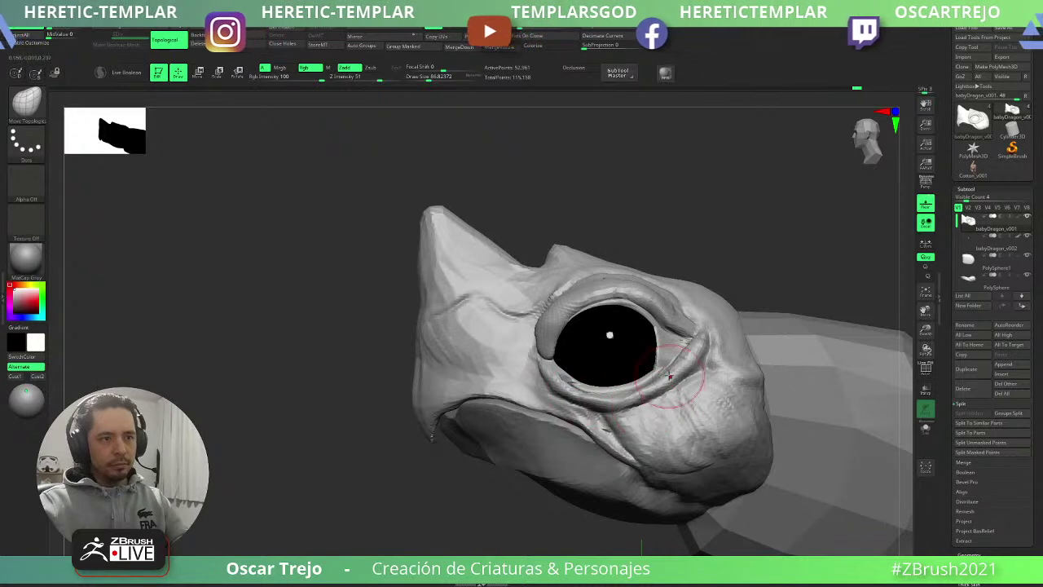
- Select the jaw subtool with the whole head in view
{"action": "left_click_drag", "start_coordinate": [758, 245], "coordinate": [630, 324], "text": "alt"}
{"action": "left_click", "coordinate": [521, 416], "text": "alt"}
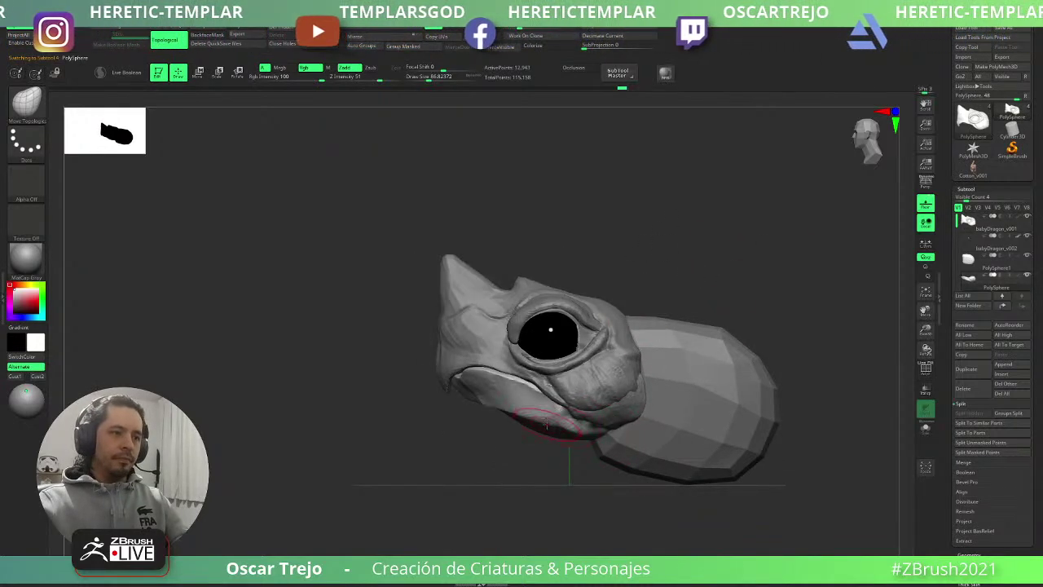
- Reshape the lower jaw's outline with the Move brush
{"action": "key", "text": "b"}
{"action": "key", "text": "m"}
{"action": "key", "text": "v"}
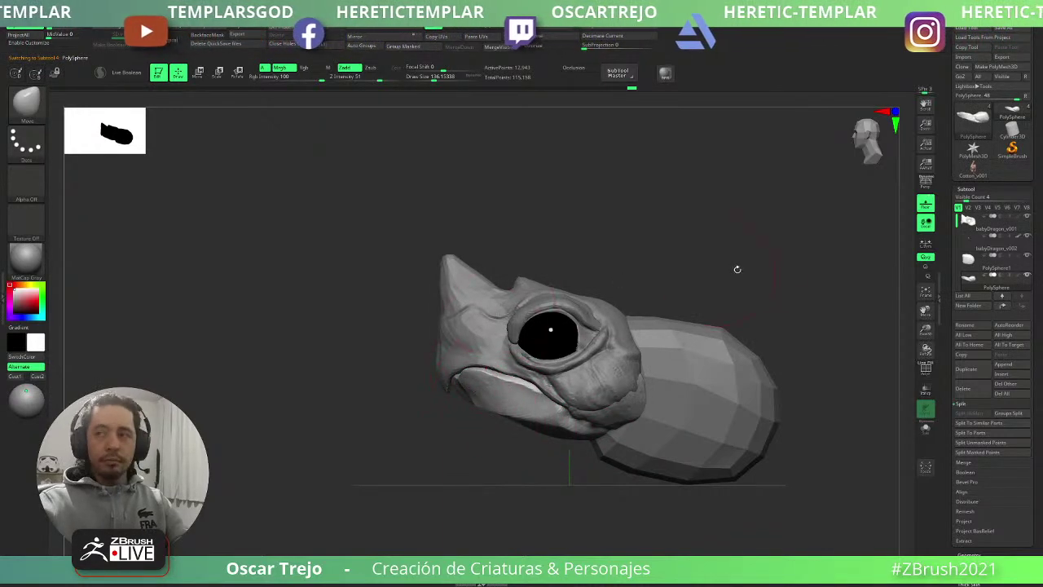
- Build up the top of the dragon's head behind the eyes with an enlarged ClayBuildup brush
{"action": "left_click_drag", "start_coordinate": [591, 256], "coordinate": [538, 322]}
{"action": "left_click", "coordinate": [538, 322], "text": "alt"}
{"action": "key", "text": "b"}
{"action": "key", "text": "c"}
{"action": "key", "text": "b"}
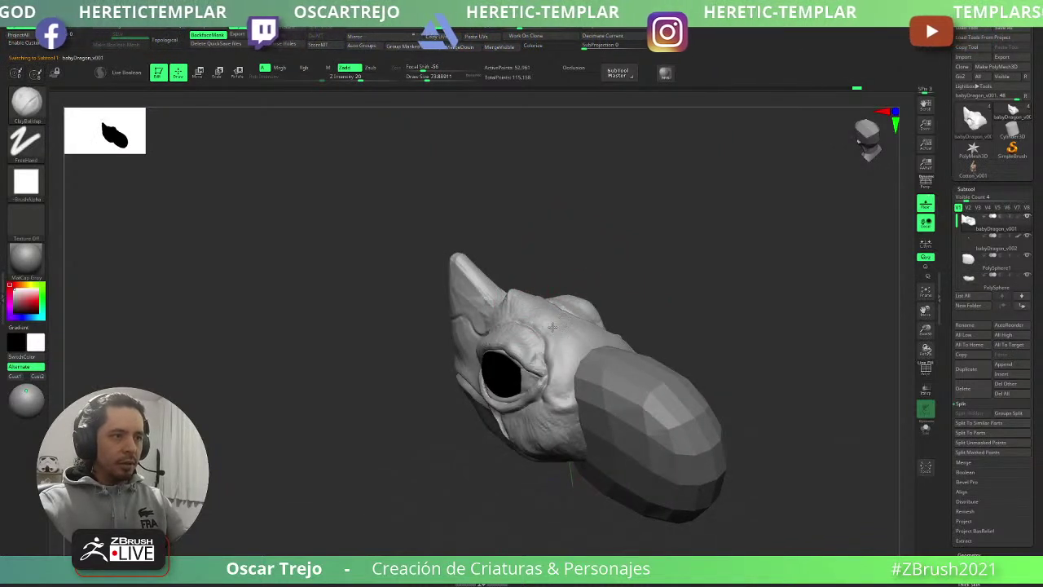
{"action": "key", "text": "]"}
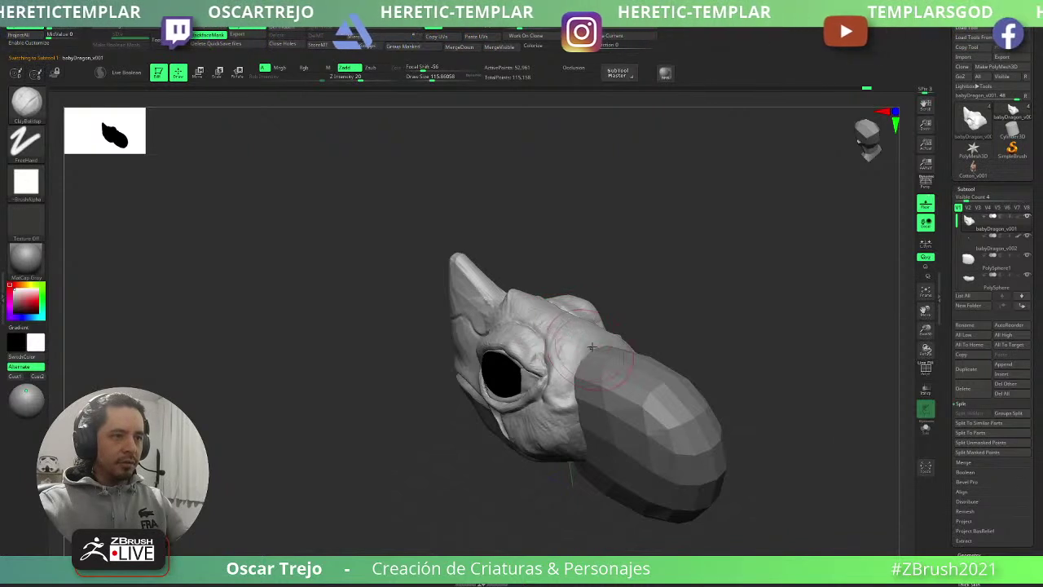
{"action": "right_click_drag", "start_coordinate": [576, 379], "coordinate": [676, 309], "text": "shift"}
- Adjust the head's upper silhouette above the eye with the Move brush
{"action": "key", "text": "b"}
{"action": "key", "text": "m"}
{"action": "key", "text": "v"}
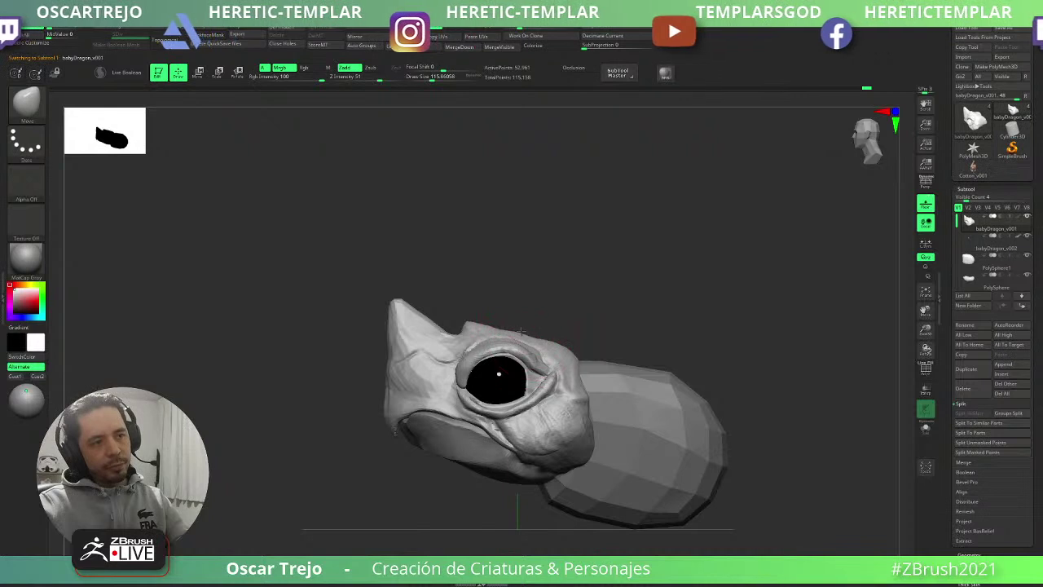
{"action": "left_click_drag", "start_coordinate": [522, 331], "coordinate": [495, 324]}
{"action": "key", "text": "ctrl"}
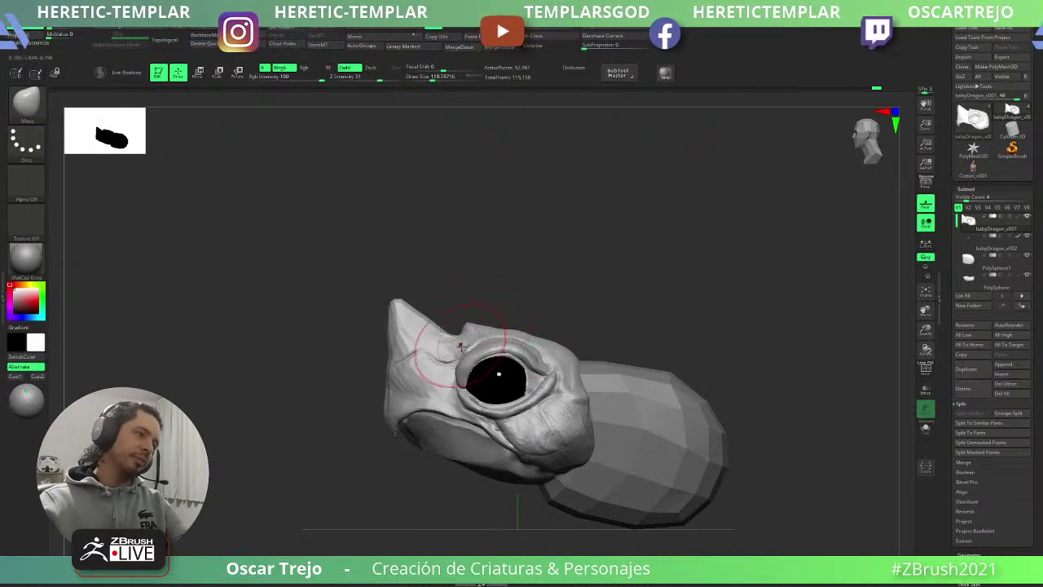
- Refine the front corner of the eyelid with the Move Topological brush at a draw size of about 62
{"action": "key", "text": "b"}
{"action": "key", "text": "m"}
{"action": "key", "text": "t"}
{"action": "key", "text": "s"}
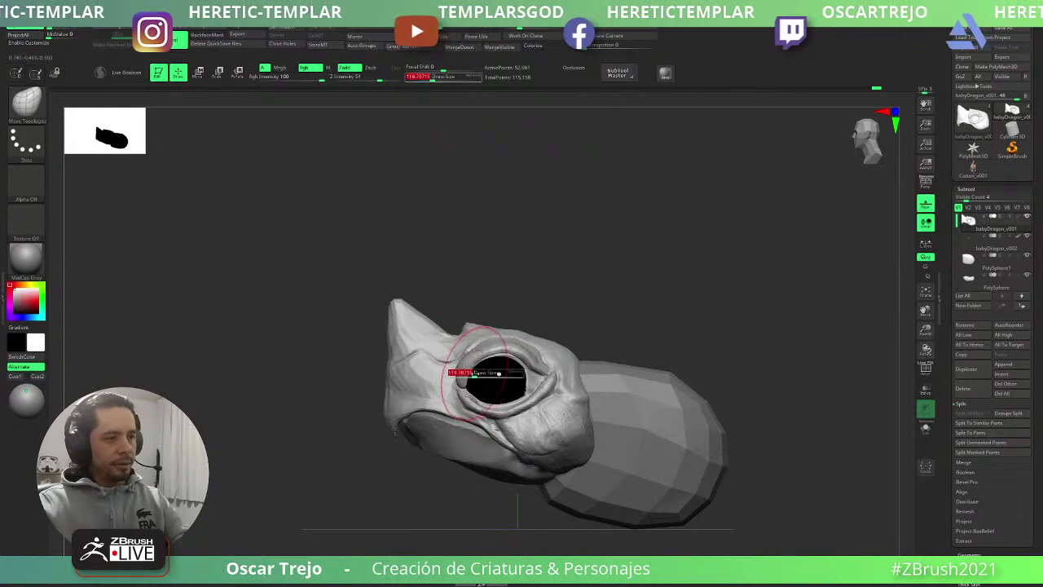
{"action": "left_click_drag", "start_coordinate": [474, 374], "coordinate": [467, 374]}
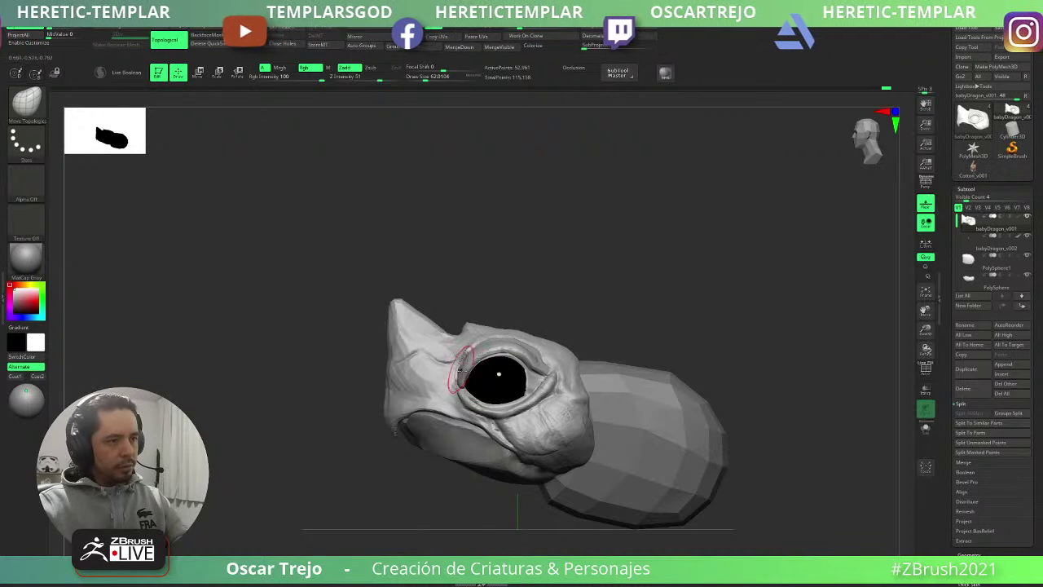
{"action": "right_click_drag", "start_coordinate": [605, 303], "coordinate": [574, 226], "text": "ctrl"}
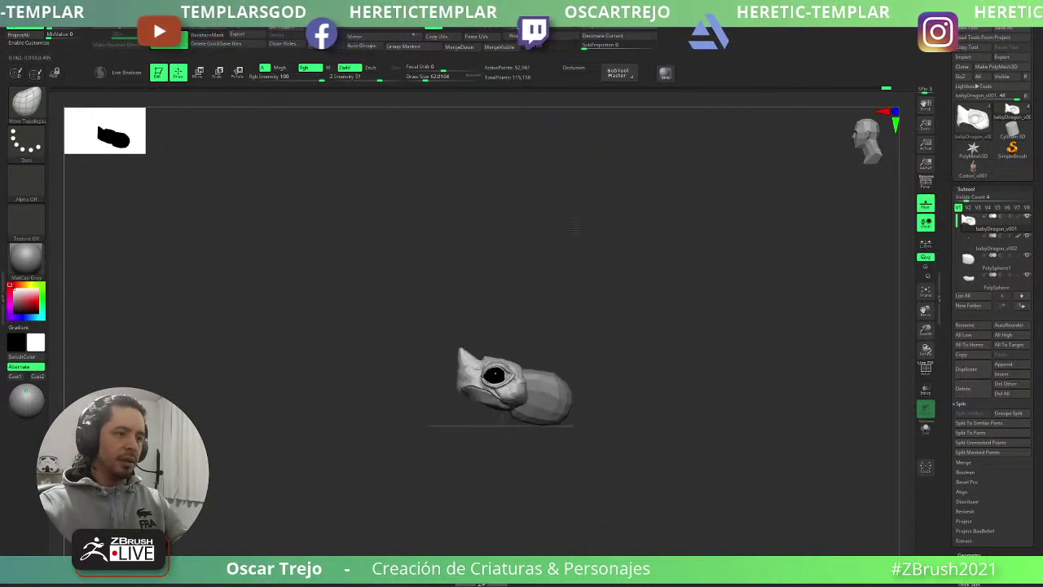
{"action": "key", "text": "f"}
- Paint the eyeball subtool dark grey with a soft black pupil using the Paint brush
{"action": "left_click", "coordinate": [534, 366], "text": "alt"}
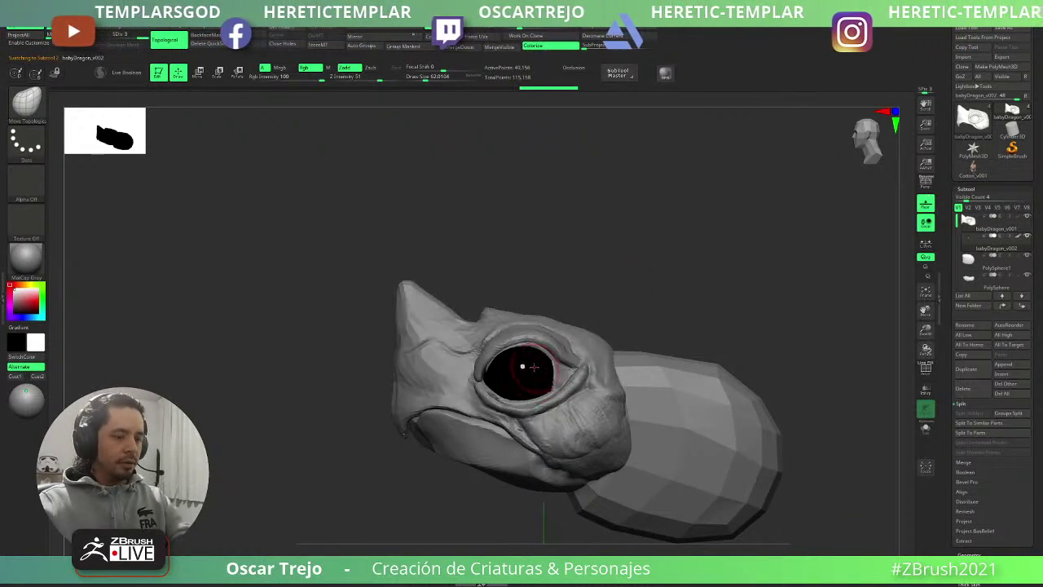
{"action": "key", "text": "b"}
{"action": "key", "text": "p"}
{"action": "key", "text": "a"}
{"action": "left_click_drag", "start_coordinate": [25, 309], "coordinate": [13, 304]}
{"action": "key", "text": "s"}
{"action": "mouse_move", "coordinate": [543, 369]}
{"action": "left_mouse_down"}
{"action": "mouse_move", "coordinate": [528, 375]}
{"action": "mouse_move", "coordinate": [519, 360]}
{"action": "left_mouse_up"}
{"action": "key", "text": "ctrl+z"}
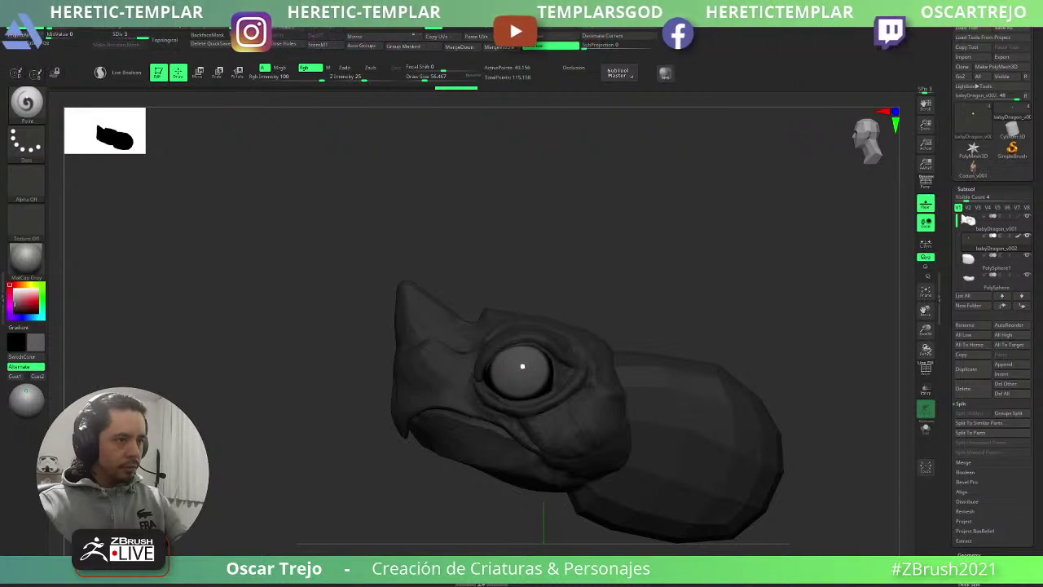
{"action": "key", "text": "v"}
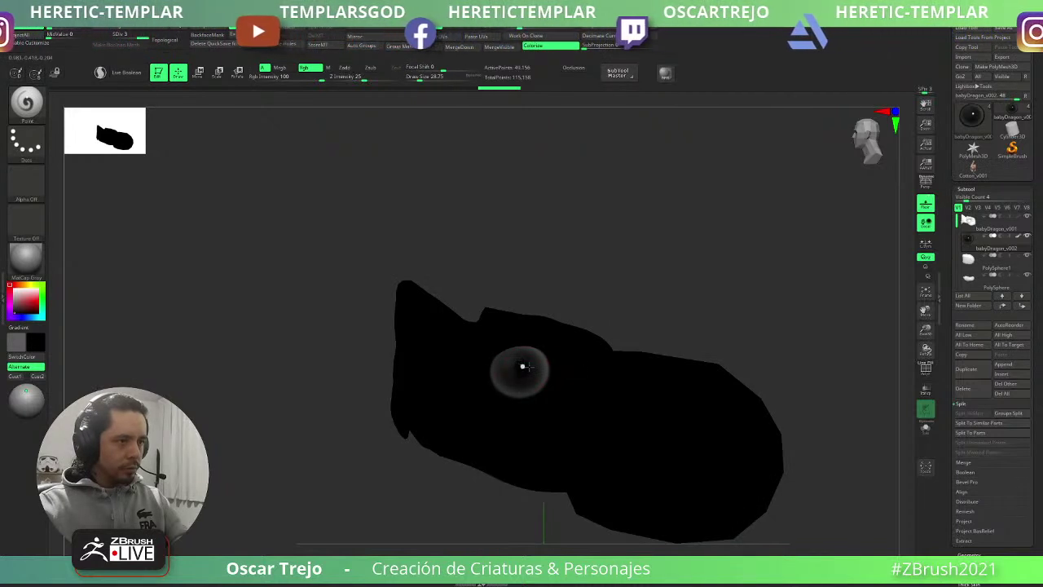
{"action": "key", "text": "v"}
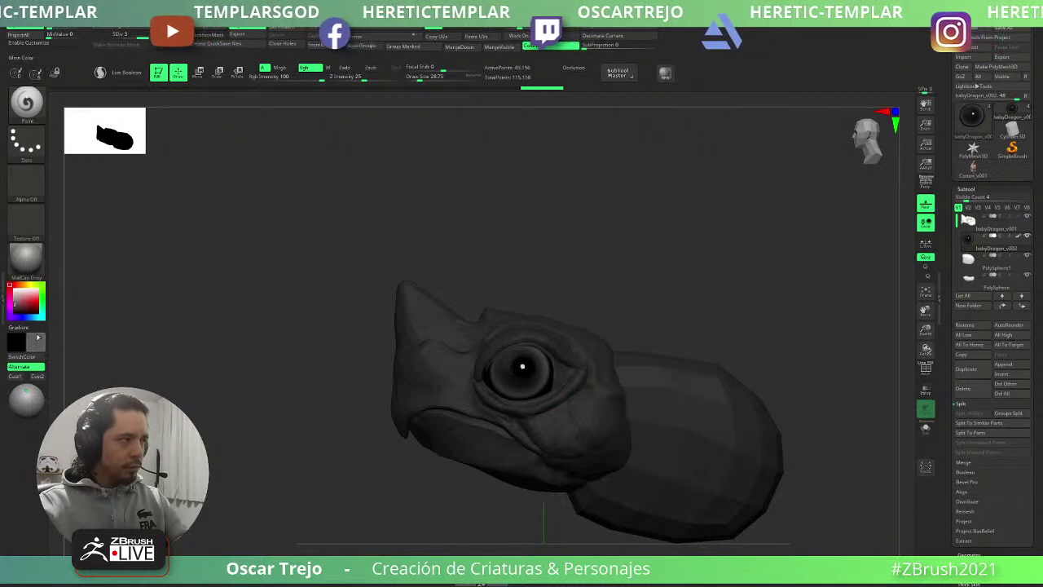
- Set the paint colour to white and repaint the eyeball in a light tone
{"action": "left_click_drag", "start_coordinate": [33, 305], "coordinate": [8, 284]}
{"action": "mouse_move", "coordinate": [318, 405]}
{"action": "left_mouse_down"}
{"action": "mouse_move", "coordinate": [302, 407]}
{"action": "mouse_move", "coordinate": [296, 428]}
{"action": "mouse_move", "coordinate": [321, 419]}
{"action": "left_mouse_up"}
{"action": "key", "text": "v"}
{"action": "key", "text": "shift+f"}
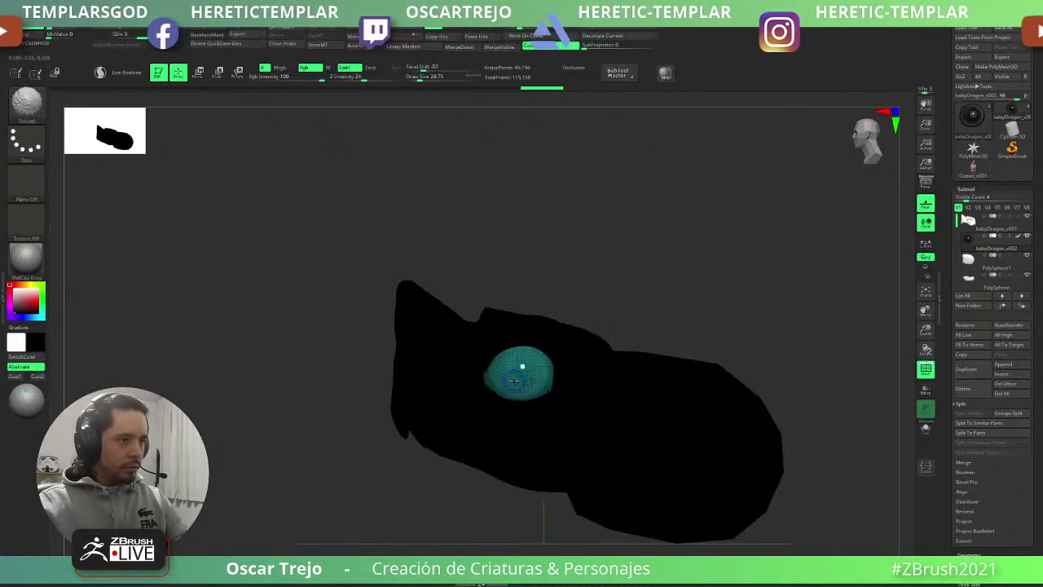
{"action": "key", "text": "shift+f"}
{"action": "key", "text": "s"}
{"action": "left_click_drag", "start_coordinate": [509, 373], "coordinate": [521, 371]}
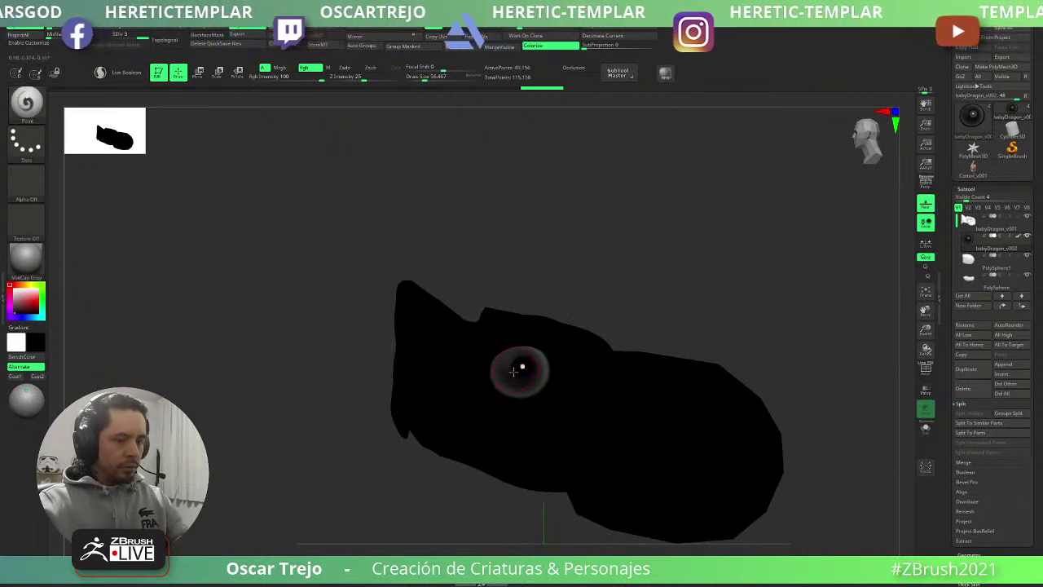
{"action": "key", "text": "v"}
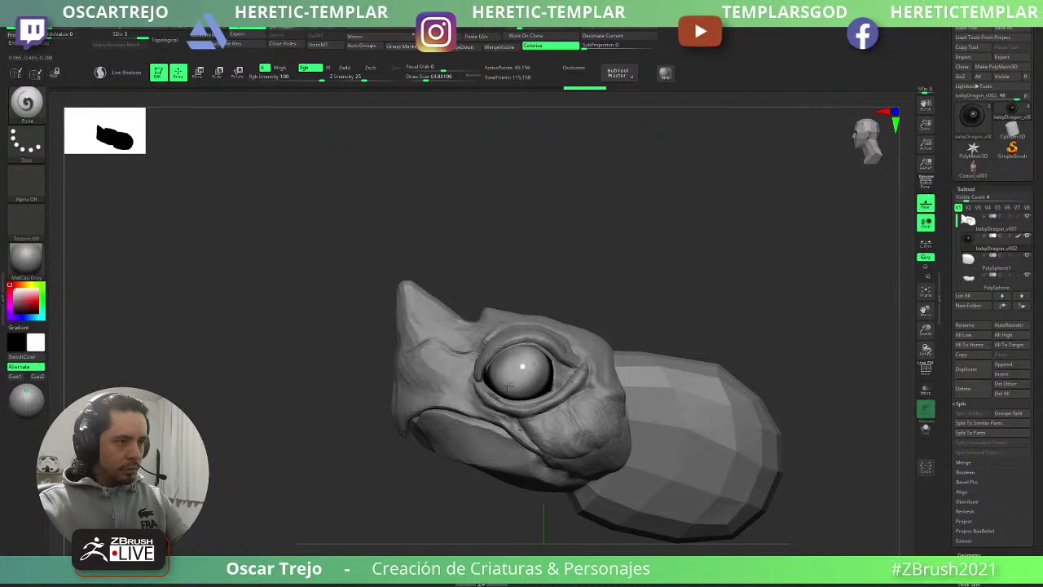
- Paint a soft black pupil in the centre of the light eyeball, leaving a pale iris ring
{"action": "key", "text": "v"}
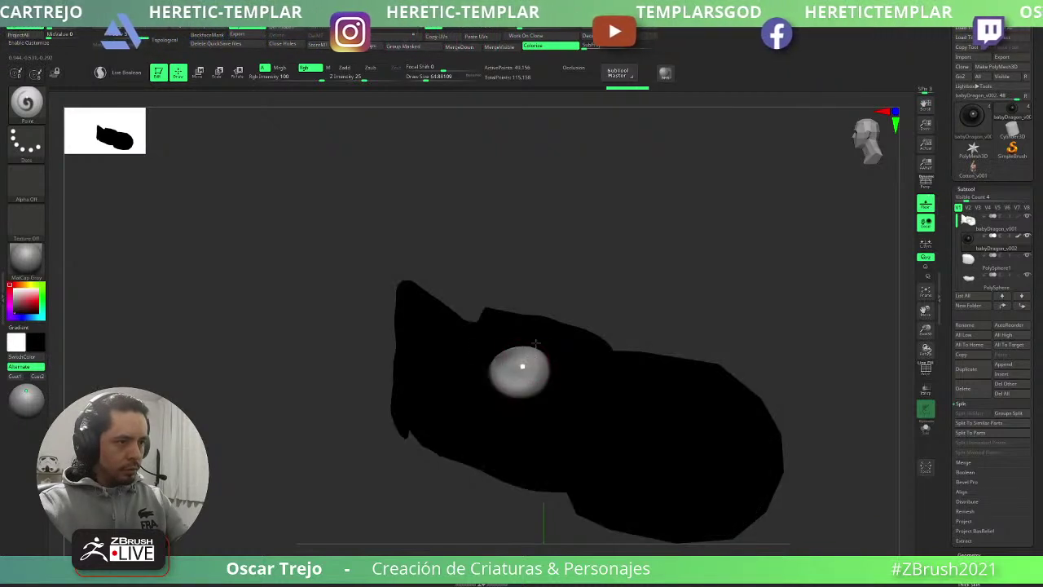
{"action": "key", "text": "s"}
{"action": "left_click_drag", "start_coordinate": [519, 363], "coordinate": [509, 362]}
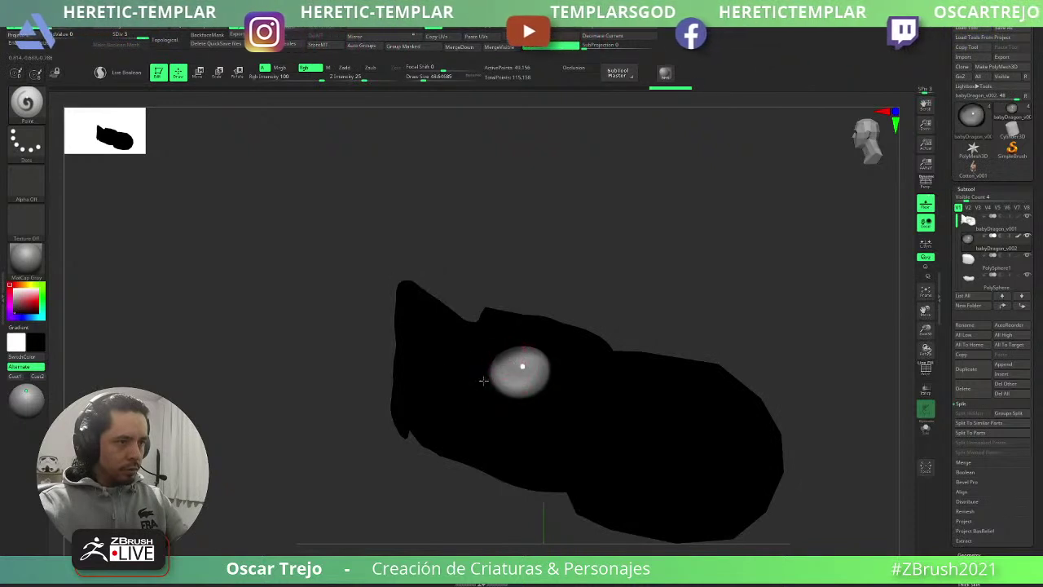
{"action": "left_click", "coordinate": [521, 366], "text": "alt"}
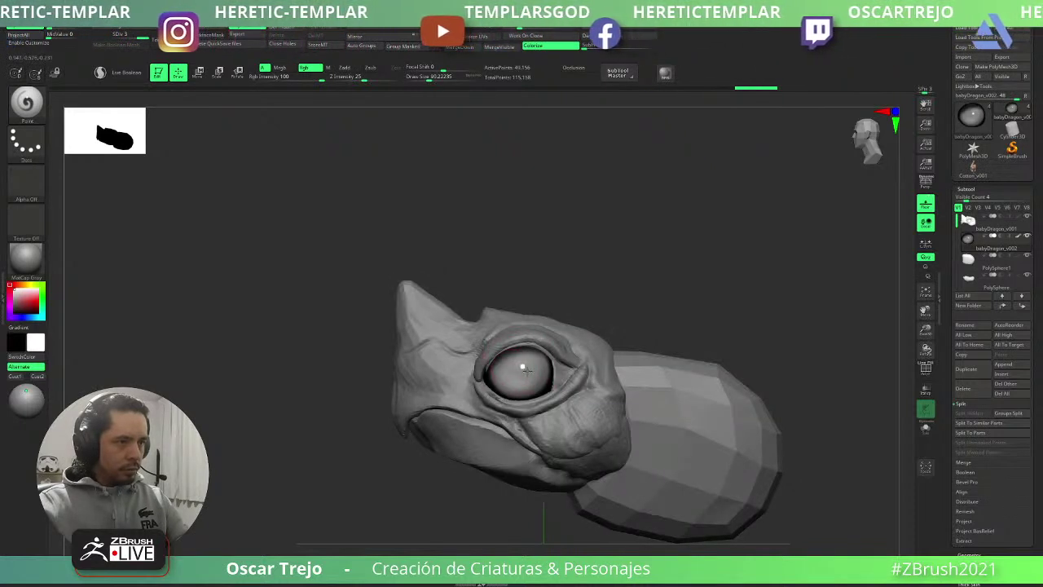
{"action": "left_click", "coordinate": [522, 367], "text": "alt"}
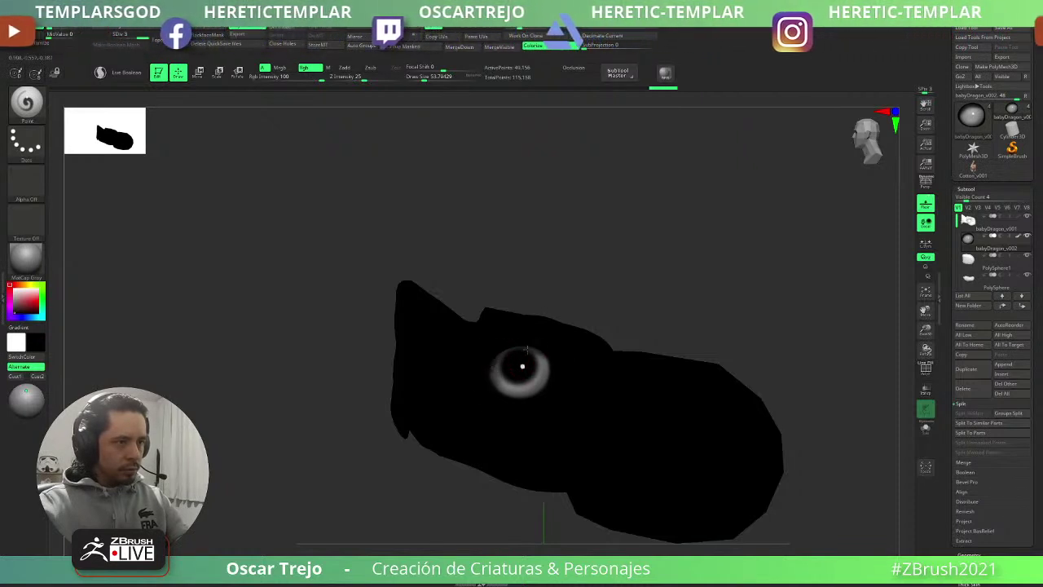
{"action": "key", "text": "v"}
{"action": "mouse_move", "coordinate": [406, 494]}
{"action": "left_mouse_down", "text": "alt"}
{"action": "mouse_move", "coordinate": [378, 468]}
{"action": "mouse_move", "coordinate": [485, 468]}
{"action": "mouse_move", "coordinate": [426, 468]}
{"action": "left_mouse_up", "text": "alt"}
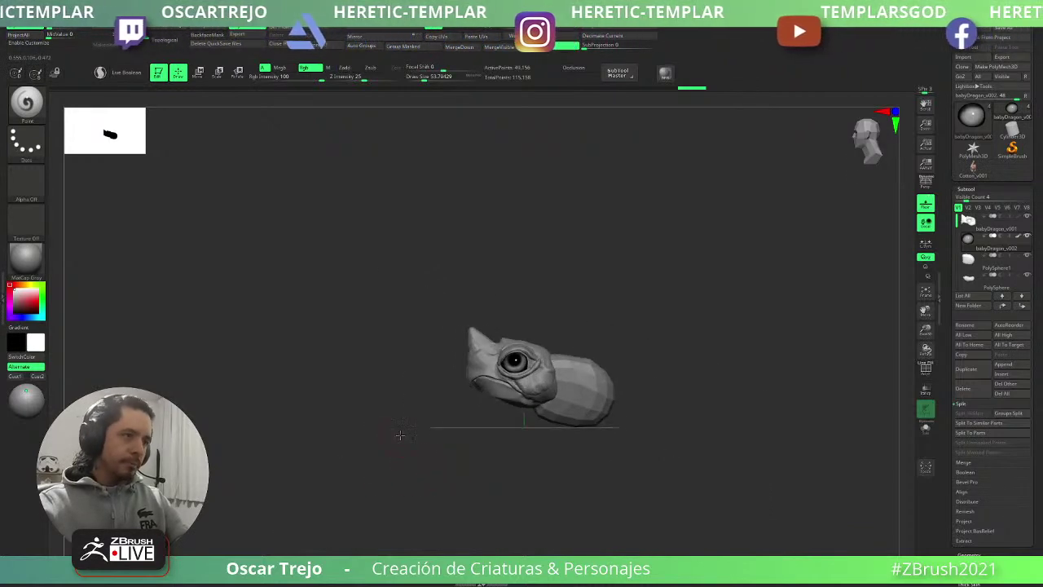
{"action": "mouse_move", "coordinate": [401, 433]}
{"action": "left_mouse_down"}
{"action": "mouse_move", "coordinate": [433, 437]}
{"action": "mouse_move", "coordinate": [410, 448]}
{"action": "mouse_move", "coordinate": [405, 424]}
{"action": "mouse_move", "coordinate": [462, 424]}
{"action": "left_mouse_up"}
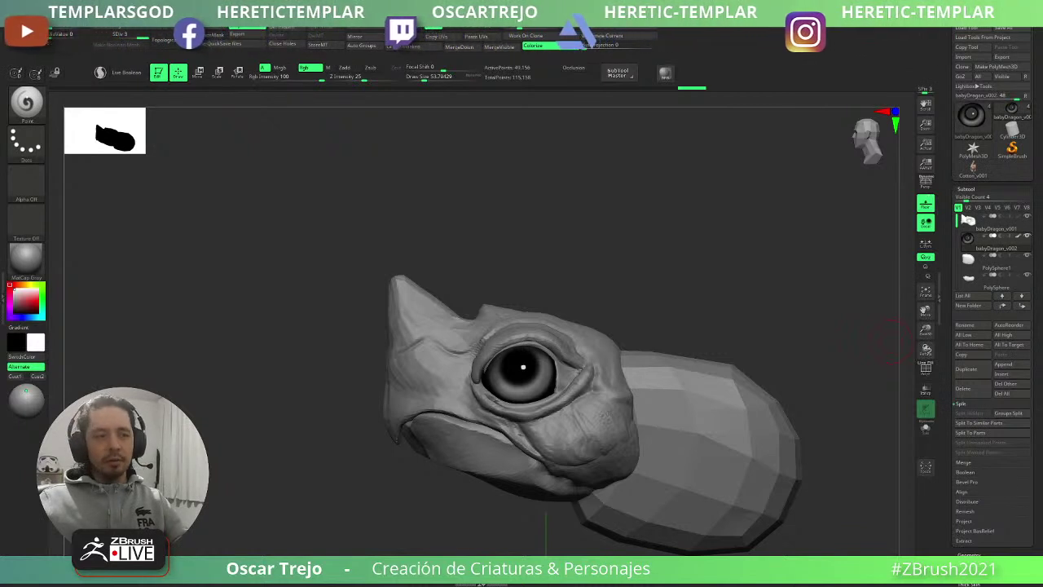
- Tone the iris around the pupil with soft white and black paint, leaving it dark grey
{"action": "key", "text": "]"}
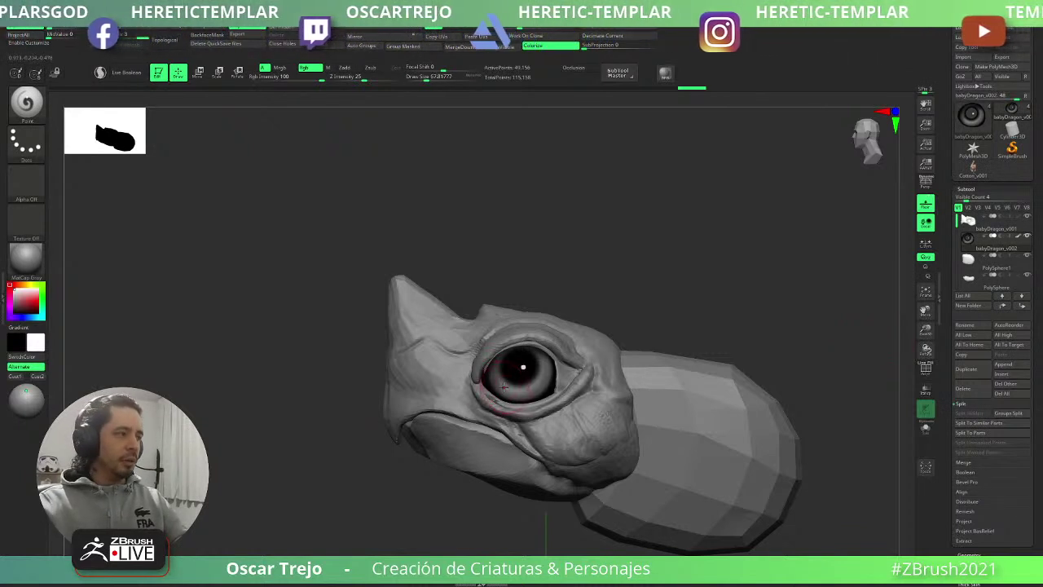
{"action": "key", "text": "v"}
{"action": "mouse_move", "coordinate": [488, 378]}
{"action": "left_mouse_down"}
{"action": "mouse_move", "coordinate": [536, 396]}
{"action": "mouse_move", "coordinate": [542, 372]}
{"action": "mouse_move", "coordinate": [539, 396]}
{"action": "mouse_move", "coordinate": [544, 363]}
{"action": "mouse_move", "coordinate": [511, 387]}
{"action": "mouse_move", "coordinate": [540, 388]}
{"action": "mouse_move", "coordinate": [519, 387]}
{"action": "mouse_move", "coordinate": [517, 371]}
{"action": "left_mouse_up"}
{"action": "key", "text": "s"}
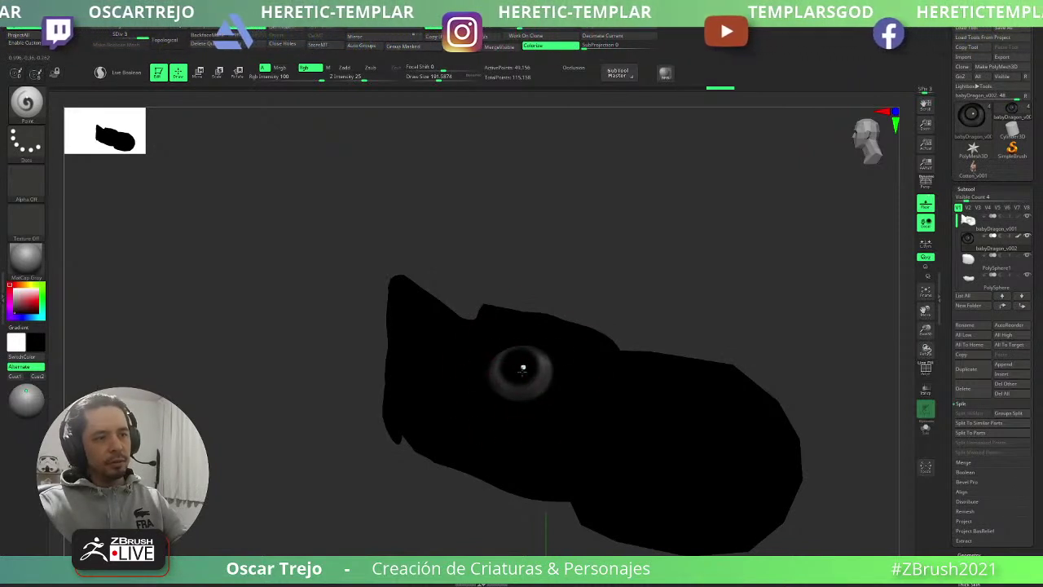
{"action": "key", "text": "v"}
{"action": "right_click_drag", "start_coordinate": [465, 490], "coordinate": [408, 473], "text": "ctrl"}
{"action": "right_click_drag", "start_coordinate": [407, 473], "coordinate": [471, 481]}
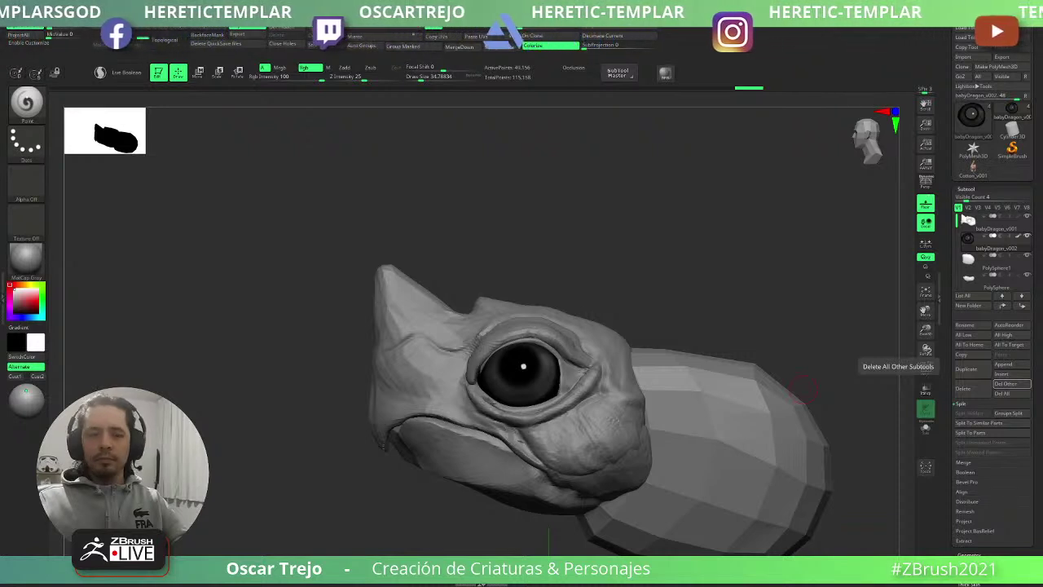
- Reshape the head subtool's crown and the area between brow and horn with a large Move brush
{"action": "left_click", "coordinate": [460, 397], "text": "alt"}
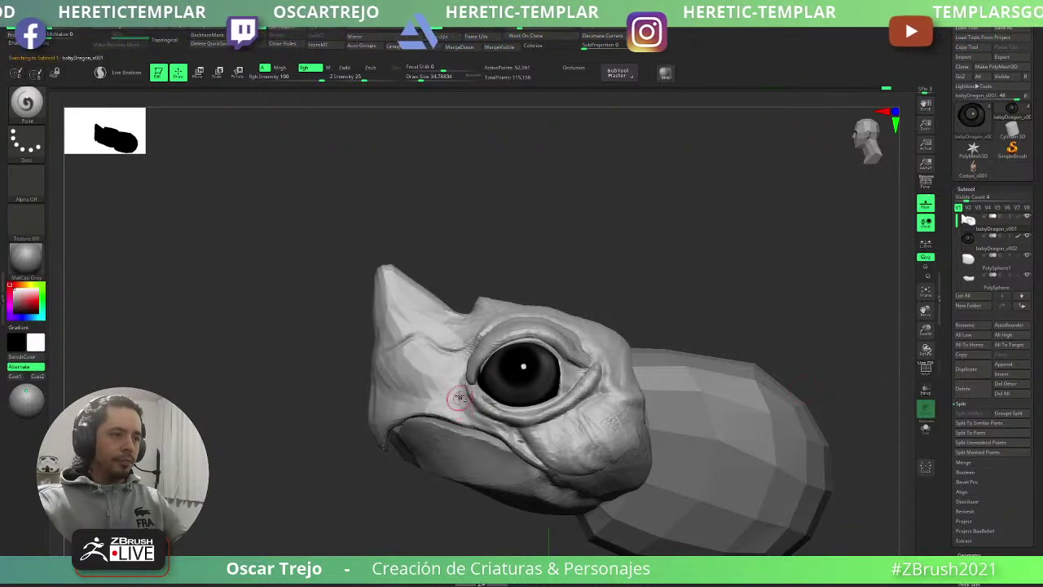
{"action": "key", "text": "b"}
{"action": "key", "text": "m"}
{"action": "key", "text": "v"}
{"action": "key", "text": "s"}
{"action": "left_click_drag", "start_coordinate": [471, 368], "coordinate": [487, 368]}
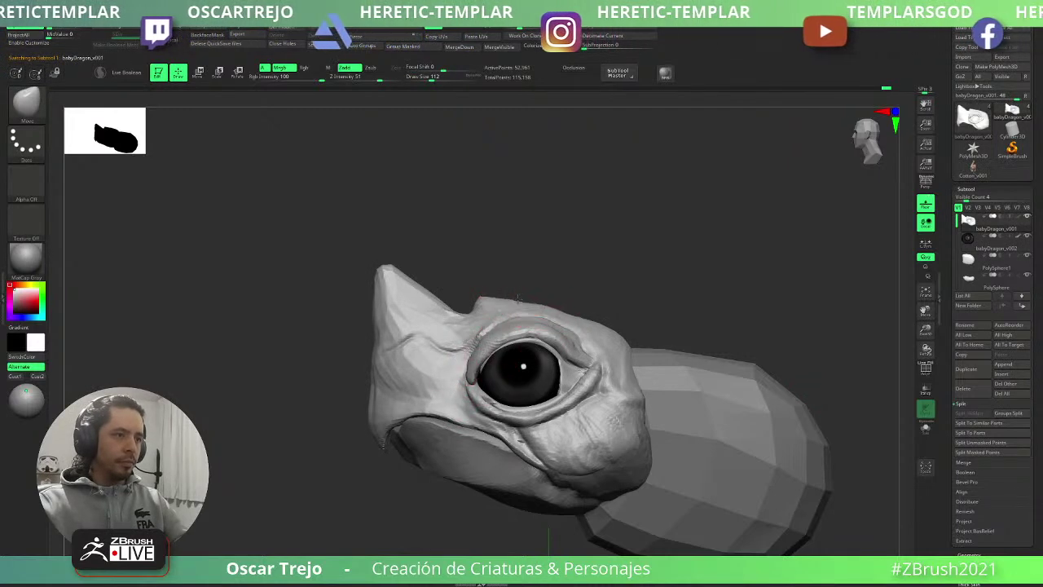
{"action": "key", "text": "s"}
{"action": "mouse_move", "coordinate": [510, 299]}
{"action": "left_mouse_down"}
{"action": "mouse_move", "coordinate": [522, 301]}
{"action": "mouse_move", "coordinate": [459, 314]}
{"action": "left_mouse_up"}
{"action": "key", "text": "s"}
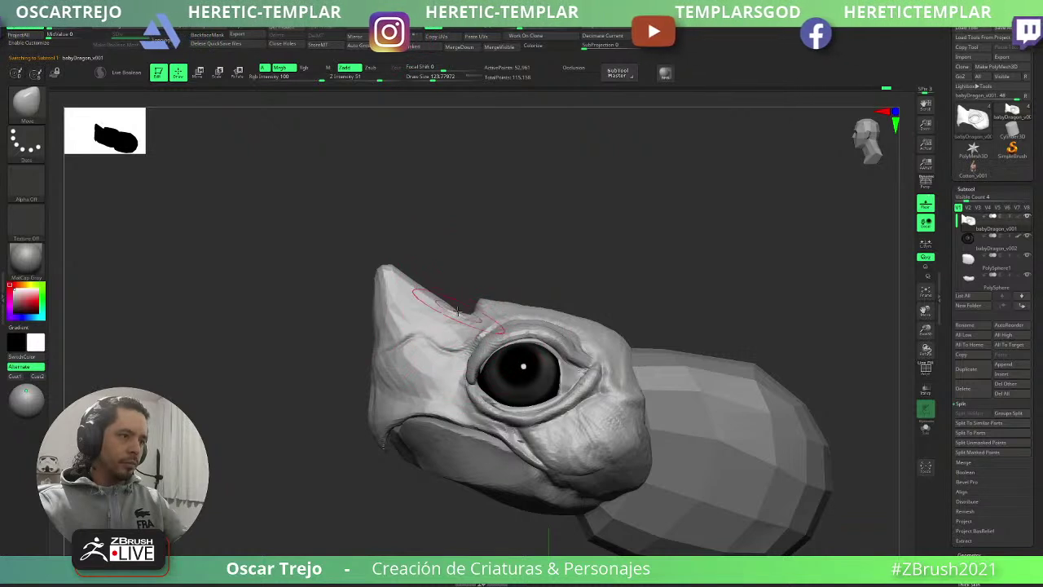
- Pull the rear edge of the nose horn towards the brow notch with the Move Topological brush
{"action": "key", "text": "b"}
{"action": "key", "text": "m"}
{"action": "key", "text": "t"}
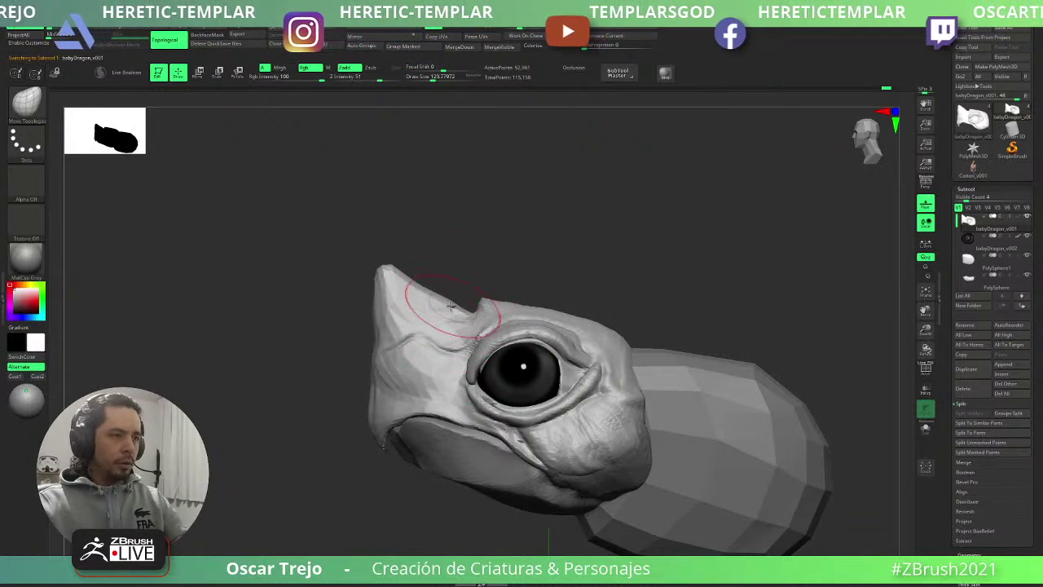
{"action": "key", "text": "s"}
{"action": "left_click_drag", "start_coordinate": [478, 313], "coordinate": [467, 306]}
{"action": "key", "text": "s"}
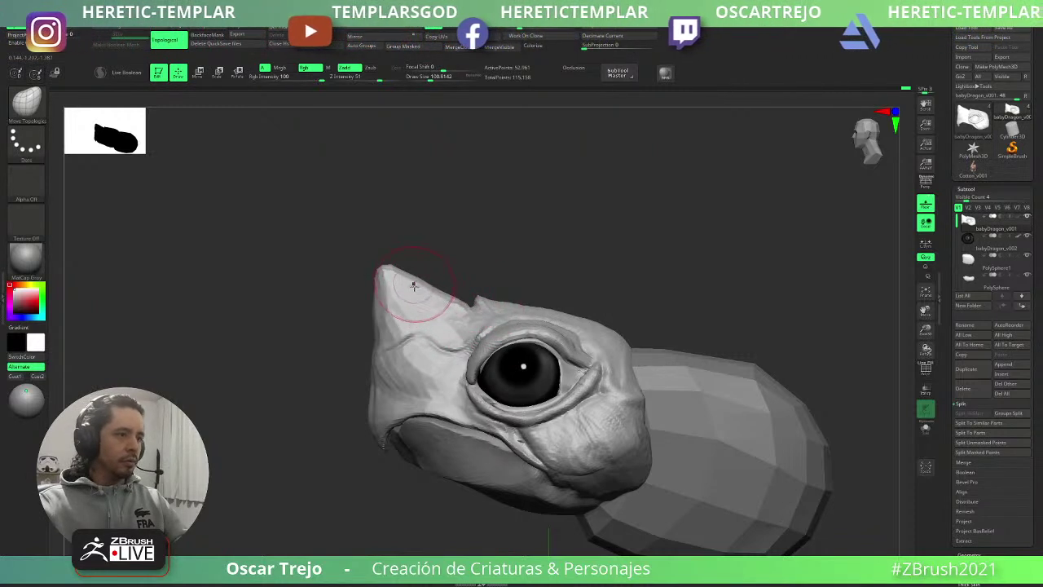
- Adjust the beak tip and front edge of the upper lip with the Move Topological brush at varying sizes
{"action": "key", "text": "bracketright"}
{"action": "key", "text": "bracketright"}
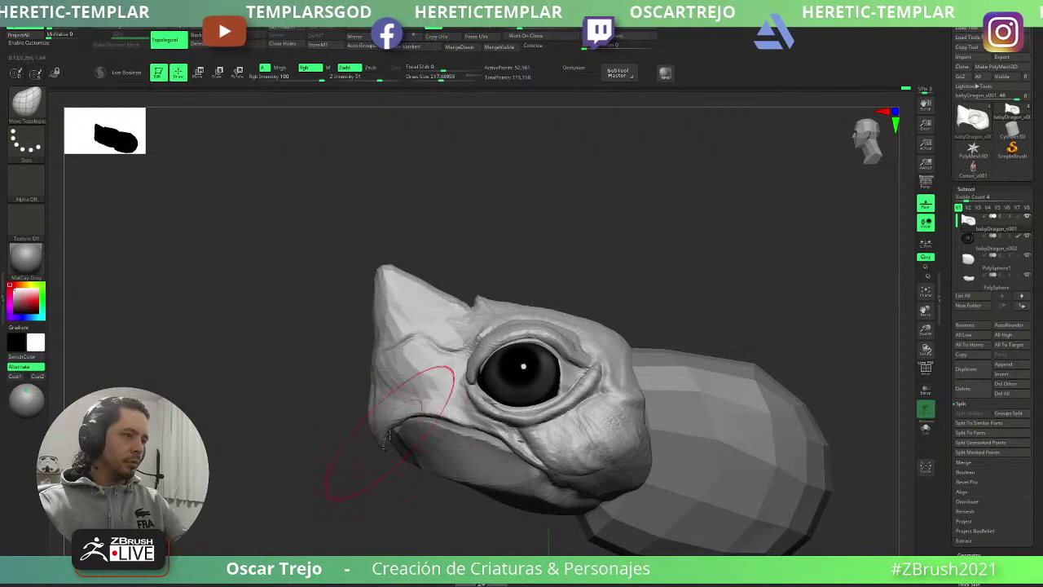
{"action": "key", "text": "bracketleft"}
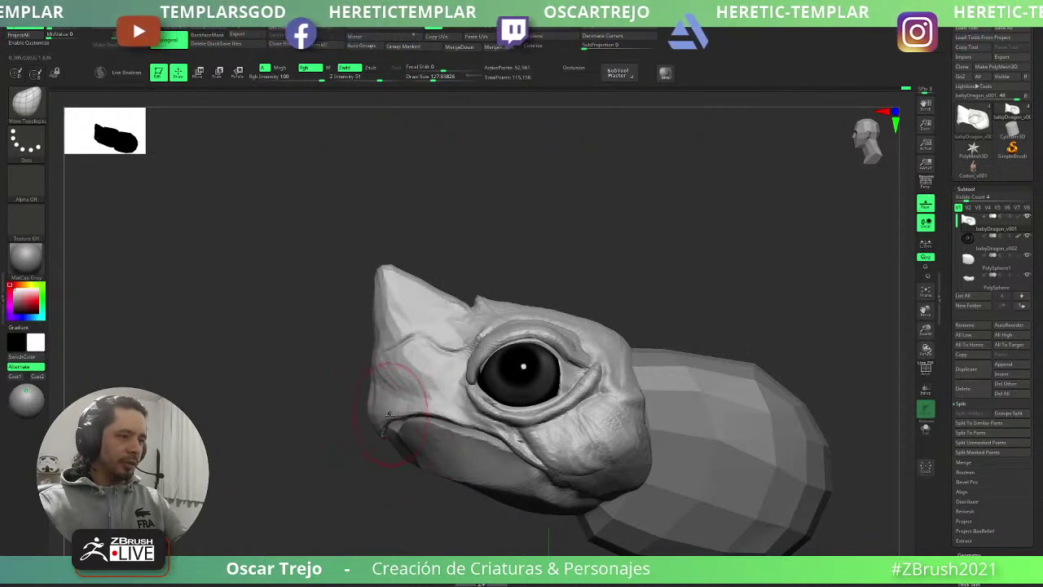
{"action": "left_click_drag", "start_coordinate": [342, 408], "coordinate": [424, 411], "text": "shift"}
{"action": "key", "text": "bracketleft"}
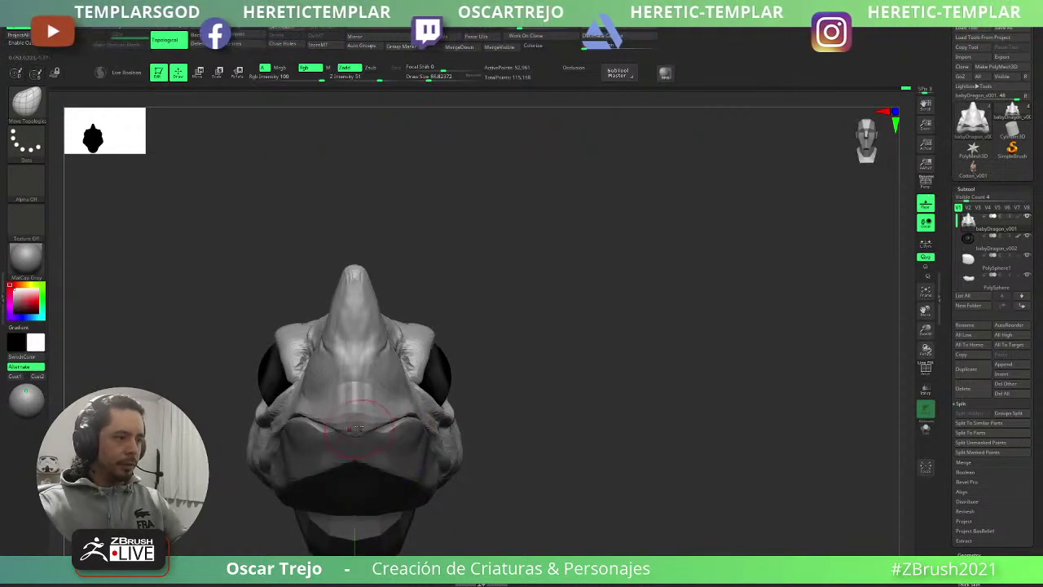
{"action": "mouse_move", "coordinate": [356, 427]}
{"action": "right_mouse_down"}
{"action": "mouse_move", "coordinate": [346, 403]}
{"action": "mouse_move", "coordinate": [354, 391]}
{"action": "mouse_move", "coordinate": [303, 411]}
{"action": "mouse_move", "coordinate": [377, 417]}
{"action": "mouse_move", "coordinate": [358, 390]}
{"action": "right_mouse_up"}
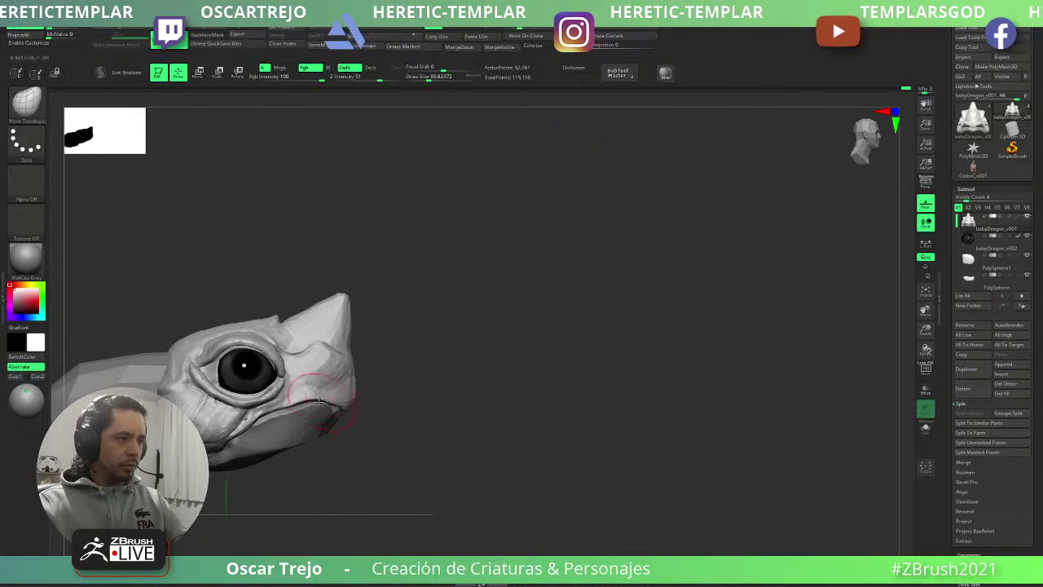
- Select the lower jaw subtool and adjust its front tip and underside with the Move Topological brush at varying sizes
{"action": "left_click", "coordinate": [321, 403], "text": "alt"}
{"action": "key", "text": "s"}
{"action": "left_click_drag", "start_coordinate": [325, 407], "coordinate": [316, 406]}
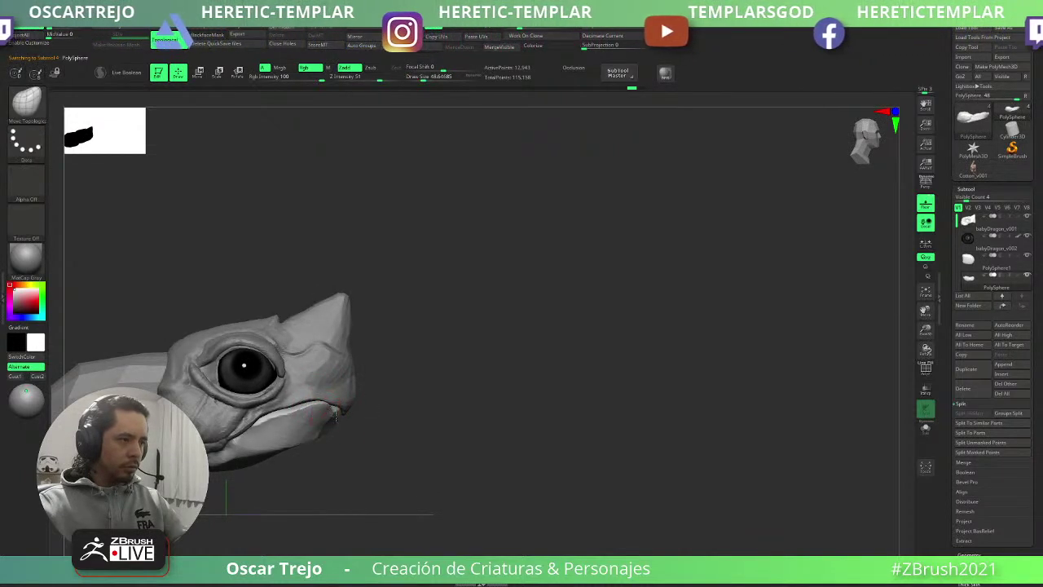
{"action": "key", "text": "s"}
{"action": "left_click_drag", "start_coordinate": [341, 422], "coordinate": [345, 423]}
{"action": "key", "text": "s"}
{"action": "left_click_drag", "start_coordinate": [294, 449], "coordinate": [300, 449]}
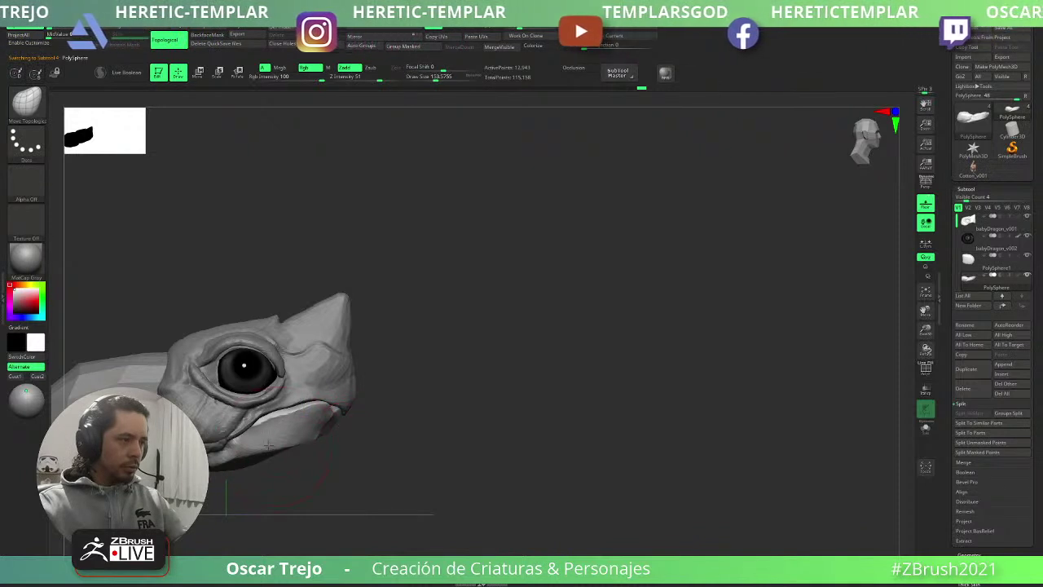
- Reshape the low-poly neck subtool with a large Move brush, lowering its upper contour and drawing its lower front edge towards the jaw
{"action": "right_click_drag", "start_coordinate": [328, 442], "coordinate": [422, 443]}
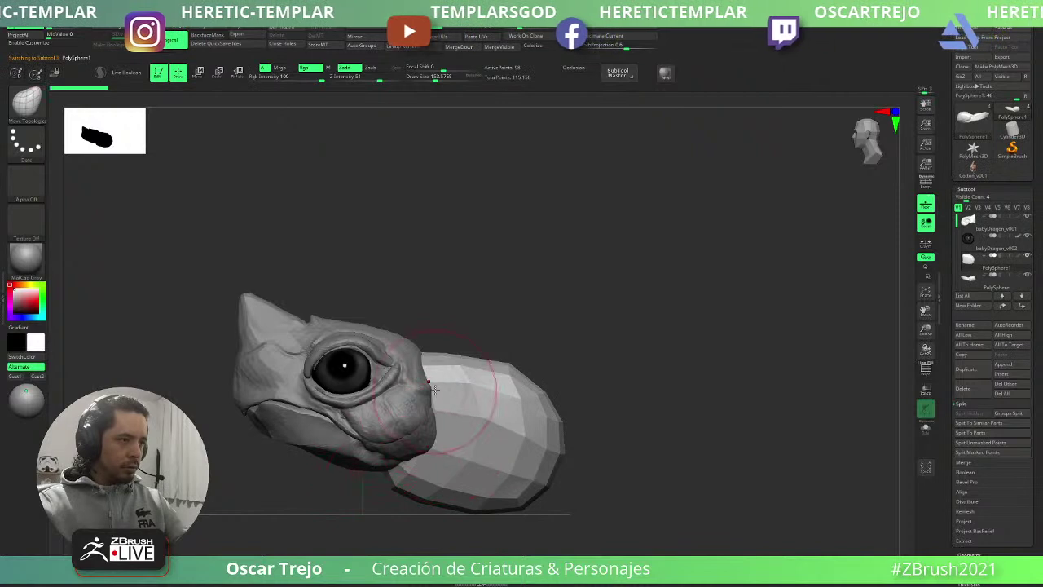
{"action": "key", "text": "bracketright"}
{"action": "key", "text": "b"}
{"action": "key", "text": "m"}
{"action": "key", "text": "v"}
{"action": "left_click_drag", "start_coordinate": [434, 364], "coordinate": [420, 348]}
{"action": "key", "text": "bracketright"}
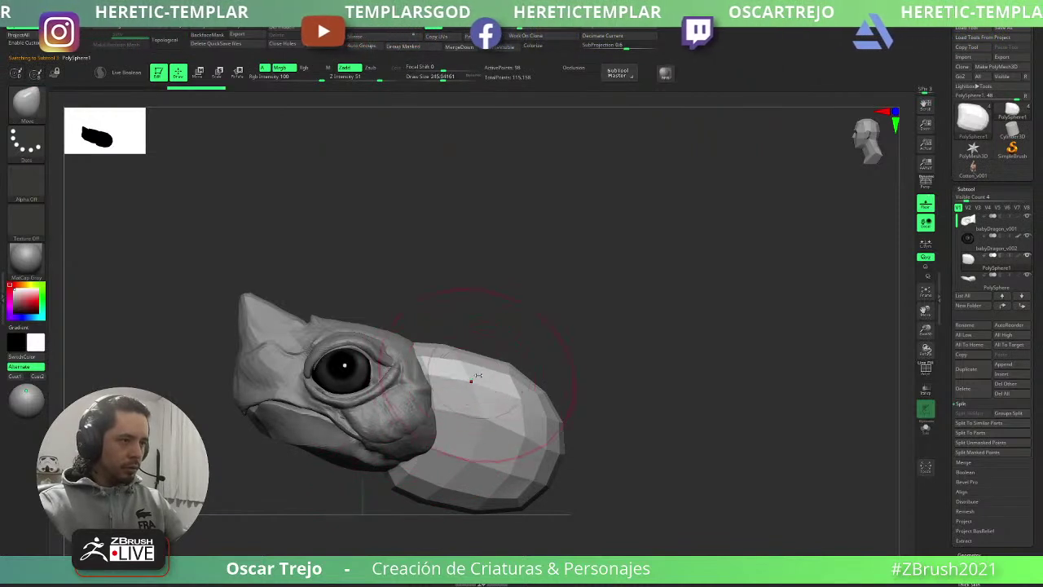
{"action": "left_click_drag", "start_coordinate": [505, 367], "coordinate": [493, 399]}
{"action": "mouse_move", "coordinate": [397, 484]}
{"action": "left_mouse_down"}
{"action": "mouse_move", "coordinate": [379, 481]}
{"action": "mouse_move", "coordinate": [376, 467]}
{"action": "left_mouse_up"}
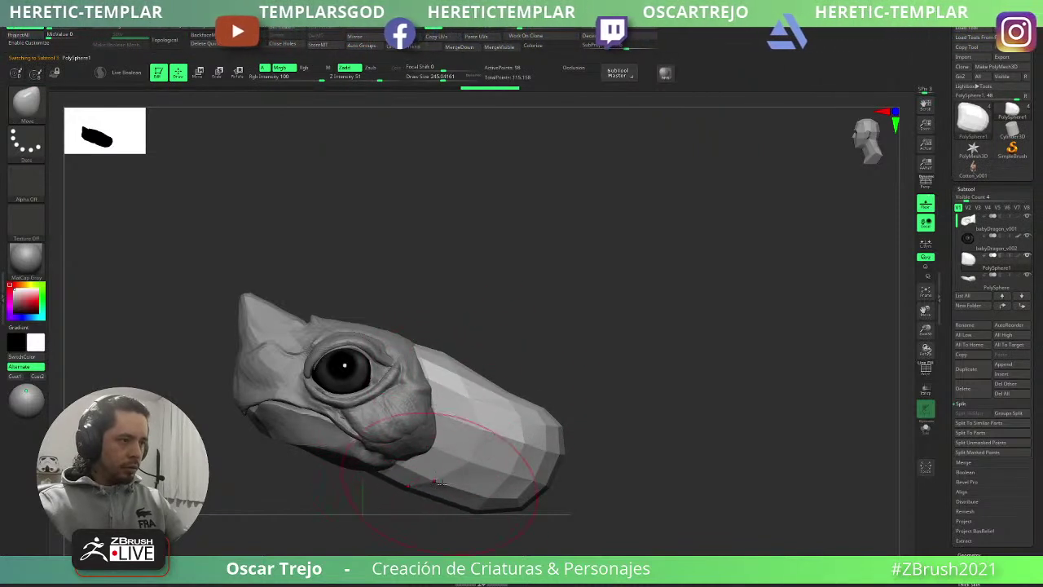
- Stretch the neck's far end down and back and slim its upper and lower contours with the Move brush
{"action": "left_click_drag", "start_coordinate": [451, 501], "coordinate": [455, 485]}
{"action": "mouse_move", "coordinate": [530, 483]}
{"action": "left_mouse_down"}
{"action": "mouse_move", "coordinate": [582, 487]}
{"action": "mouse_move", "coordinate": [603, 510]}
{"action": "left_mouse_up"}
{"action": "mouse_move", "coordinate": [558, 467]}
{"action": "left_mouse_down"}
{"action": "mouse_move", "coordinate": [573, 477]}
{"action": "mouse_move", "coordinate": [506, 399]}
{"action": "mouse_move", "coordinate": [533, 454]}
{"action": "mouse_move", "coordinate": [496, 438]}
{"action": "left_mouse_up"}
{"action": "left_click_drag", "start_coordinate": [482, 489], "coordinate": [475, 520]}
{"action": "mouse_move", "coordinate": [507, 432]}
{"action": "left_mouse_down"}
{"action": "mouse_move", "coordinate": [472, 520]}
{"action": "mouse_move", "coordinate": [506, 452]}
{"action": "mouse_move", "coordinate": [500, 463]}
{"action": "left_mouse_up"}
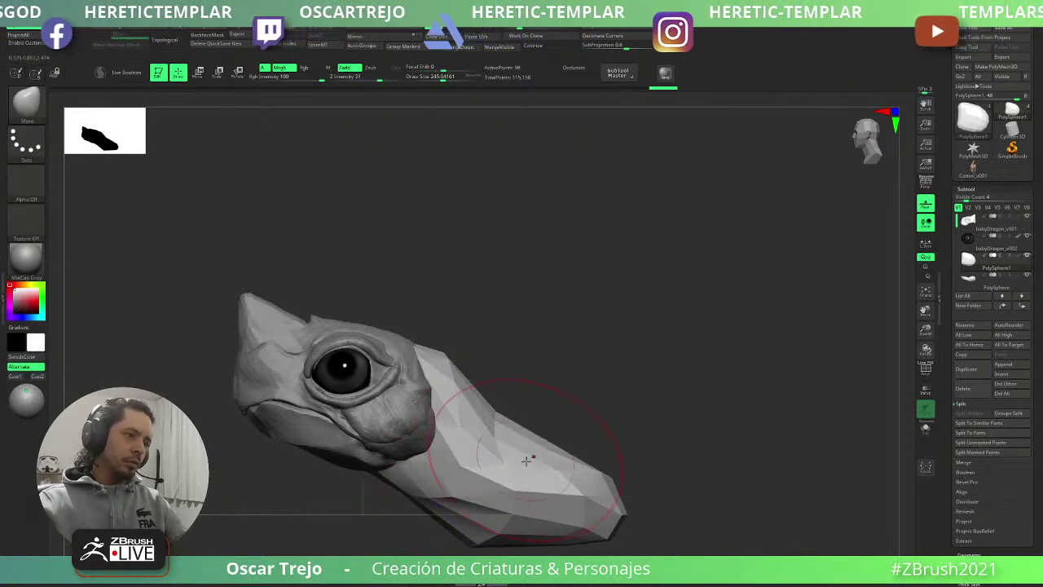
{"action": "left_click_drag", "start_coordinate": [580, 411], "coordinate": [652, 399]}
{"action": "key", "text": "s"}
{"action": "left_click_drag", "start_coordinate": [494, 488], "coordinate": [363, 477]}
{"action": "left_click_drag", "start_coordinate": [427, 481], "coordinate": [440, 513]}
- Select the lower jaw subtool and refine its underside with the Standard brush and the Move brush
{"action": "mouse_move", "coordinate": [708, 358]}
{"action": "left_mouse_down", "text": "alt"}
{"action": "mouse_move", "coordinate": [710, 329]}
{"action": "mouse_move", "coordinate": [692, 318]}
{"action": "mouse_move", "coordinate": [679, 286]}
{"action": "mouse_move", "coordinate": [684, 342]}
{"action": "left_mouse_up", "text": "alt"}
{"action": "left_click", "coordinate": [500, 419], "text": "alt"}
{"action": "key", "text": "b"}
{"action": "key", "text": "s"}
{"action": "key", "text": "t"}
{"action": "key", "text": "s"}
{"action": "mouse_move", "coordinate": [499, 418]}
{"action": "left_mouse_down"}
{"action": "mouse_move", "coordinate": [468, 412]}
{"action": "mouse_move", "coordinate": [574, 415]}
{"action": "left_mouse_up"}
{"action": "key", "text": "s"}
{"action": "key", "text": "s"}
{"action": "mouse_move", "coordinate": [574, 417]}
{"action": "left_mouse_down"}
{"action": "mouse_move", "coordinate": [559, 418]}
{"action": "mouse_move", "coordinate": [556, 400]}
{"action": "mouse_move", "coordinate": [581, 412]}
{"action": "left_mouse_up"}
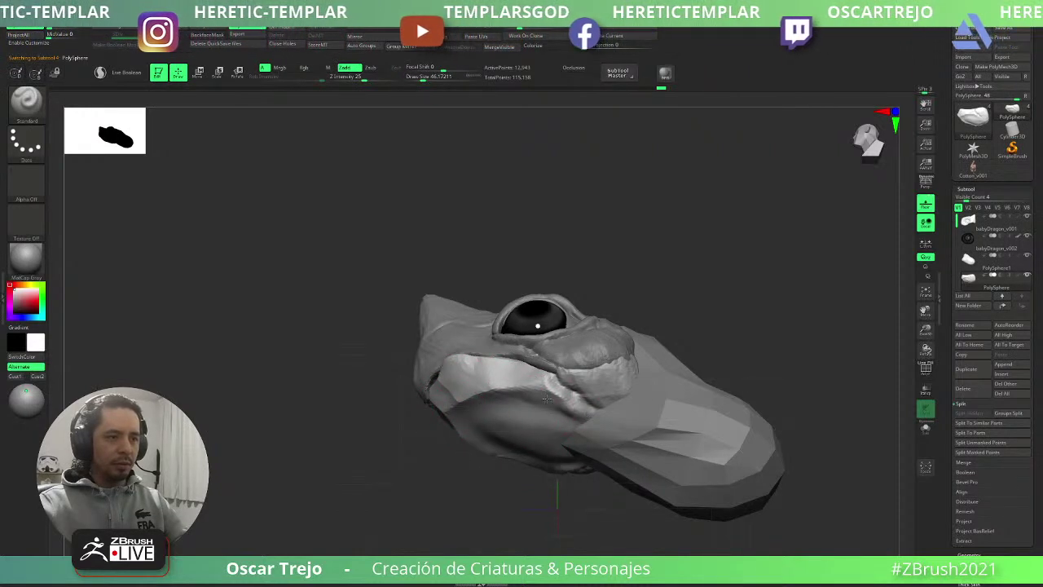
{"action": "mouse_move", "coordinate": [464, 437]}
{"action": "left_mouse_down"}
{"action": "mouse_move", "coordinate": [431, 459]}
{"action": "mouse_move", "coordinate": [437, 432]}
{"action": "mouse_move", "coordinate": [572, 424]}
{"action": "left_mouse_up"}
{"action": "key", "text": "b"}
{"action": "key", "text": "m"}
{"action": "key", "text": "v"}
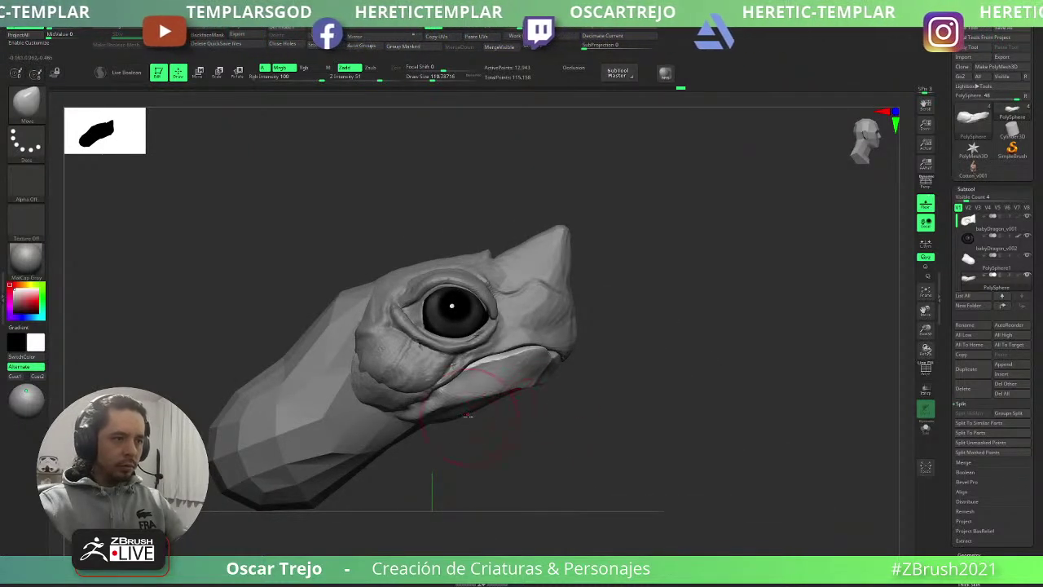
{"action": "left_click_drag", "start_coordinate": [496, 416], "coordinate": [591, 393]}
- Build up the throat beneath the lower jaw with ClayBuildup strokes running across it towards the neck
{"action": "key", "text": "b"}
{"action": "key", "text": "c"}
{"action": "key", "text": "b"}
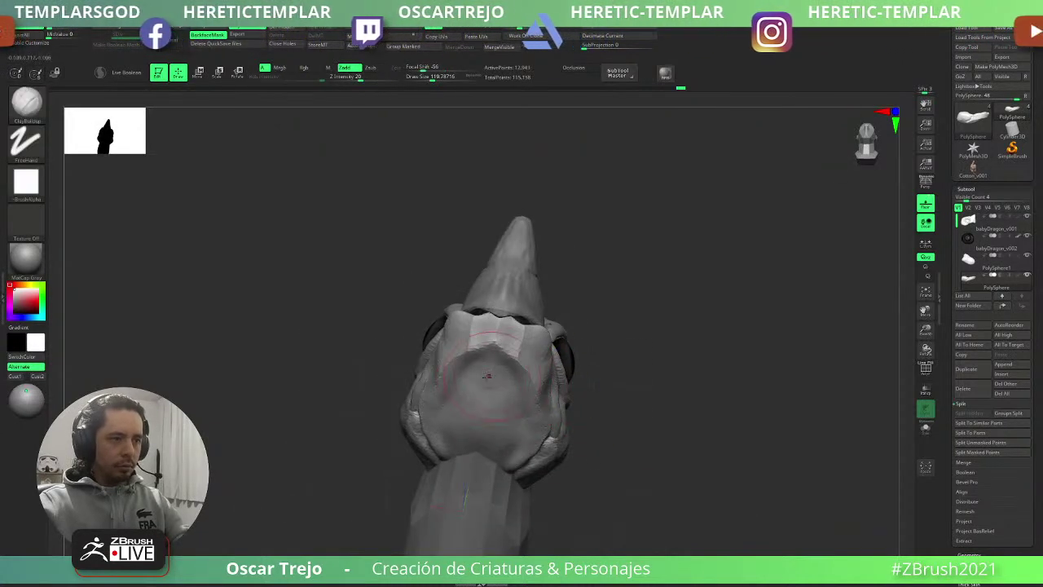
{"action": "mouse_move", "coordinate": [479, 376]}
{"action": "left_mouse_down"}
{"action": "mouse_move", "coordinate": [497, 422]}
{"action": "mouse_move", "coordinate": [486, 481]}
{"action": "left_mouse_up"}
{"action": "key", "text": "bracketright"}
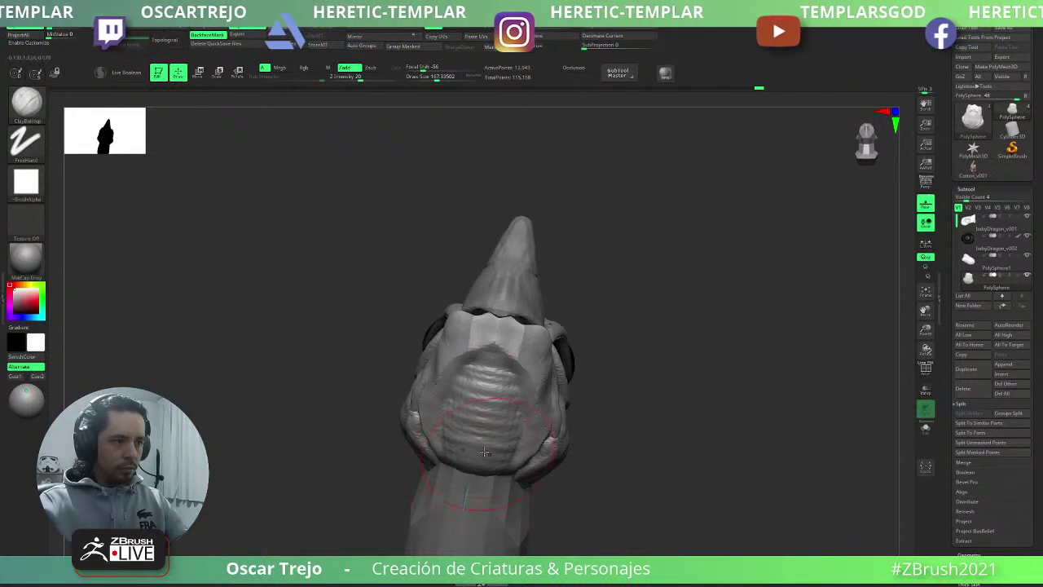
{"action": "mouse_move", "coordinate": [627, 315]}
{"action": "left_mouse_down"}
{"action": "mouse_move", "coordinate": [643, 333]}
{"action": "mouse_move", "coordinate": [587, 414]}
{"action": "mouse_move", "coordinate": [596, 424]}
{"action": "left_mouse_up"}
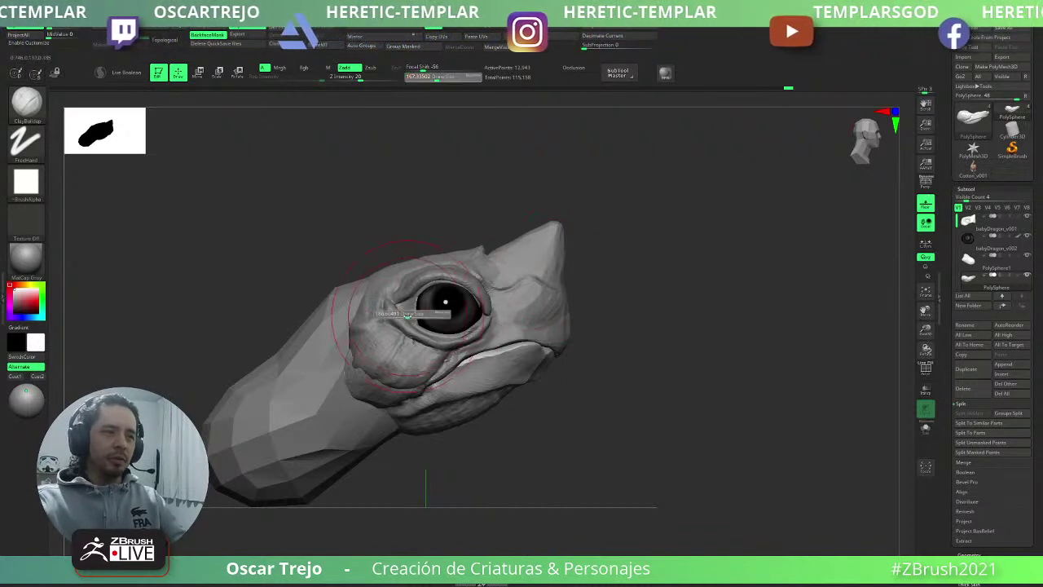
- Select the head subtool and adjust the rear corner of the eyelids with a small Move Topological brush
{"action": "left_click", "coordinate": [400, 312], "text": "alt"}
{"action": "key", "text": "s"}
{"action": "left_click_drag", "start_coordinate": [401, 313], "coordinate": [392, 312]}
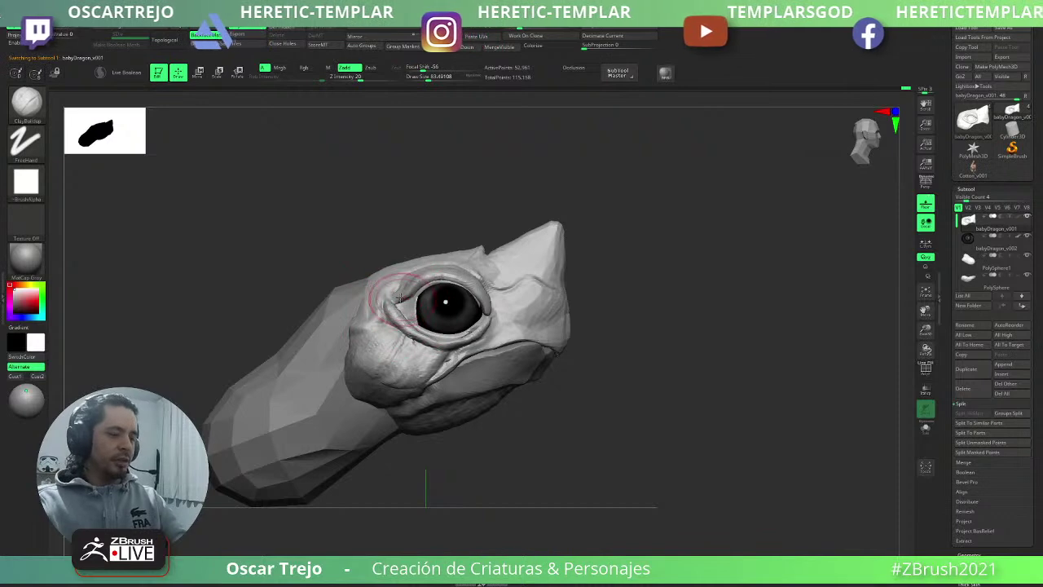
{"action": "key", "text": "b"}
{"action": "key", "text": "m"}
{"action": "key", "text": "t"}
{"action": "key", "text": "s"}
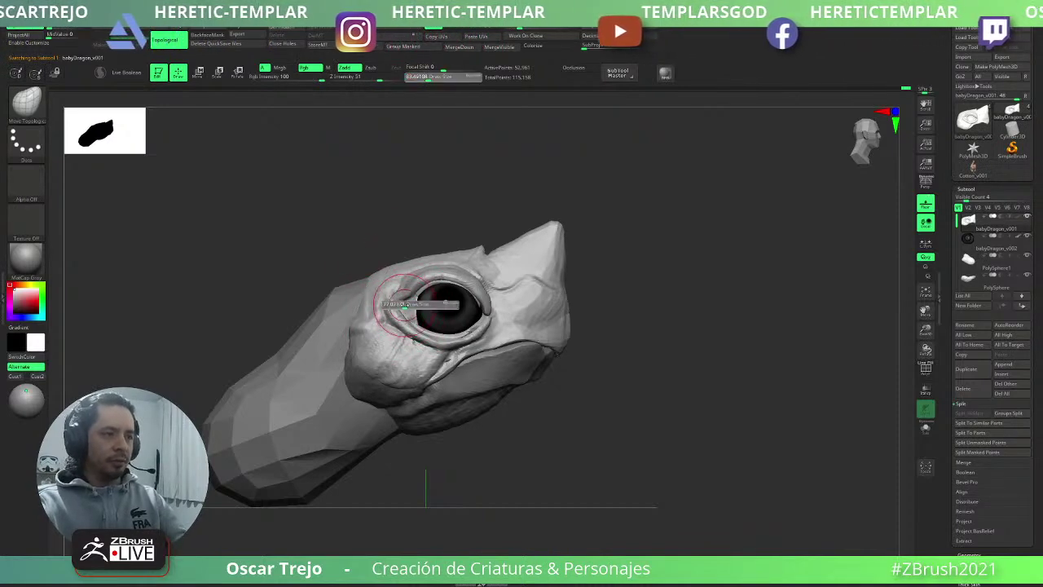
{"action": "left_click_drag", "start_coordinate": [406, 311], "coordinate": [398, 308]}
- Add small ClayBuildup strokes around the rear eye corner on the other side of the head
{"action": "left_click_drag", "start_coordinate": [766, 359], "coordinate": [683, 411], "text": "shift"}
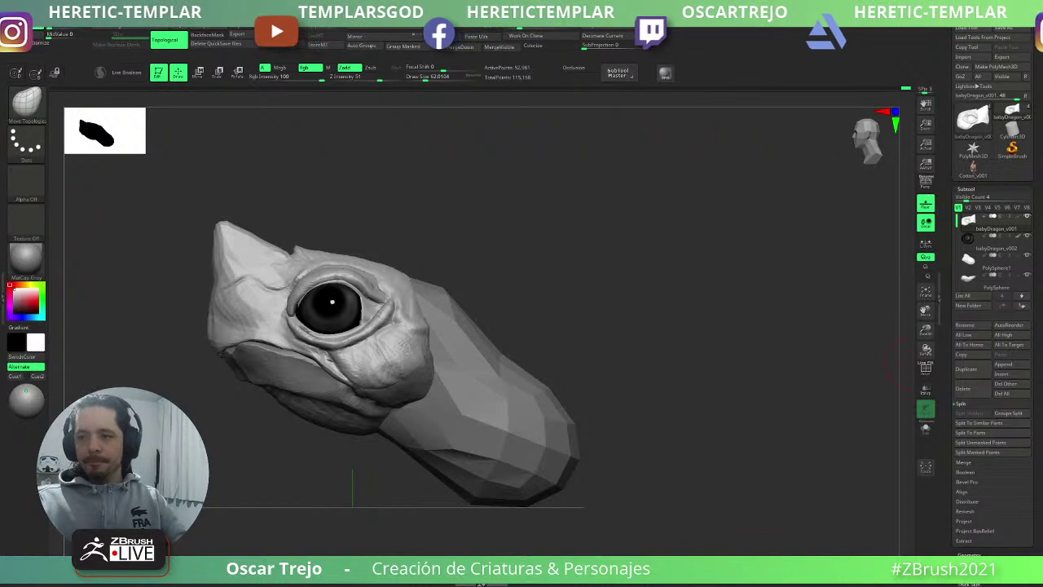
{"action": "left_click_drag", "start_coordinate": [502, 238], "coordinate": [538, 293], "text": "alt"}
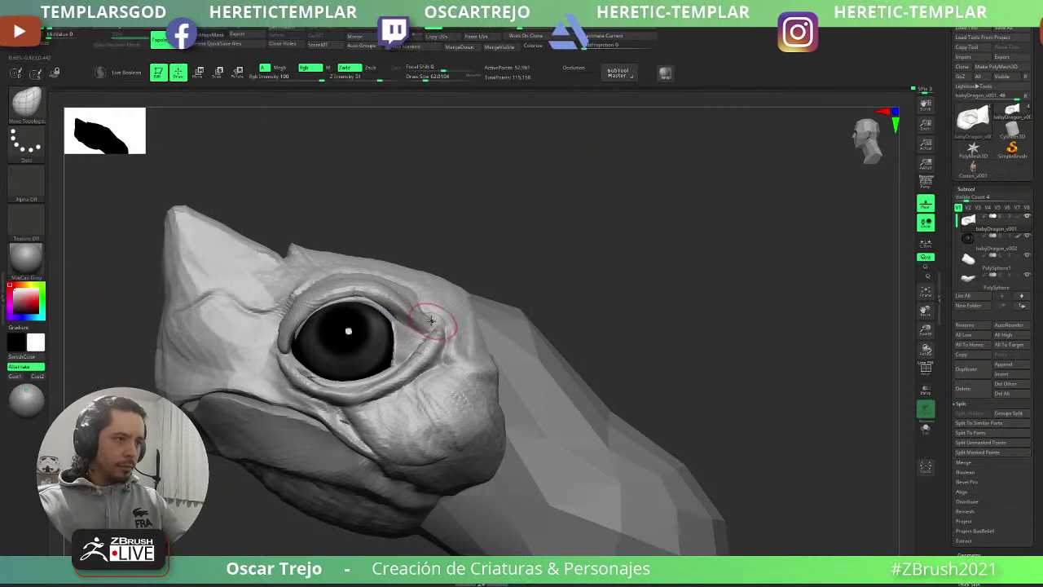
{"action": "key", "text": "b"}
{"action": "key", "text": "c"}
{"action": "key", "text": "b"}
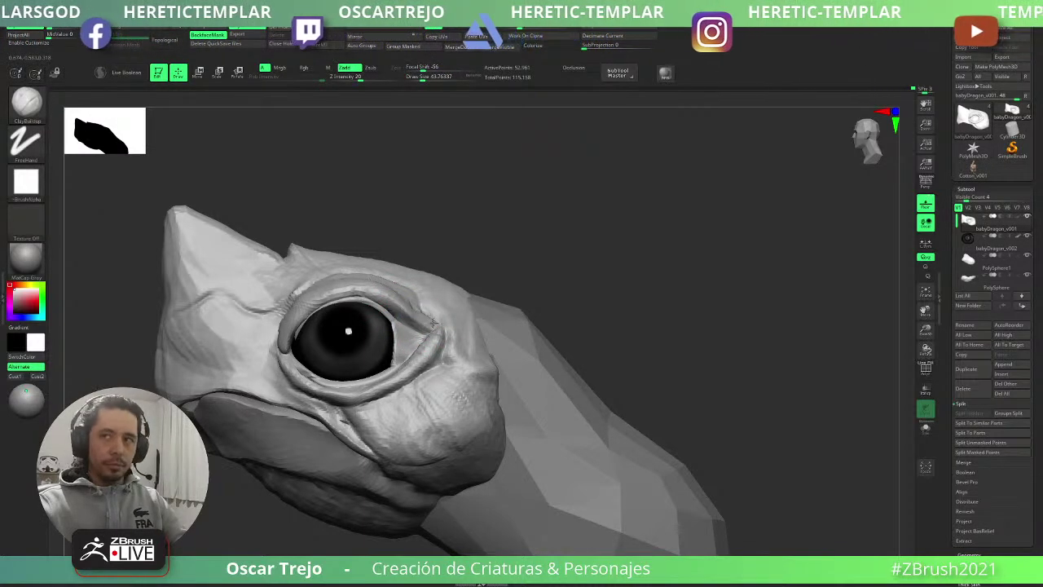
{"action": "key", "text": "bracketleft"}
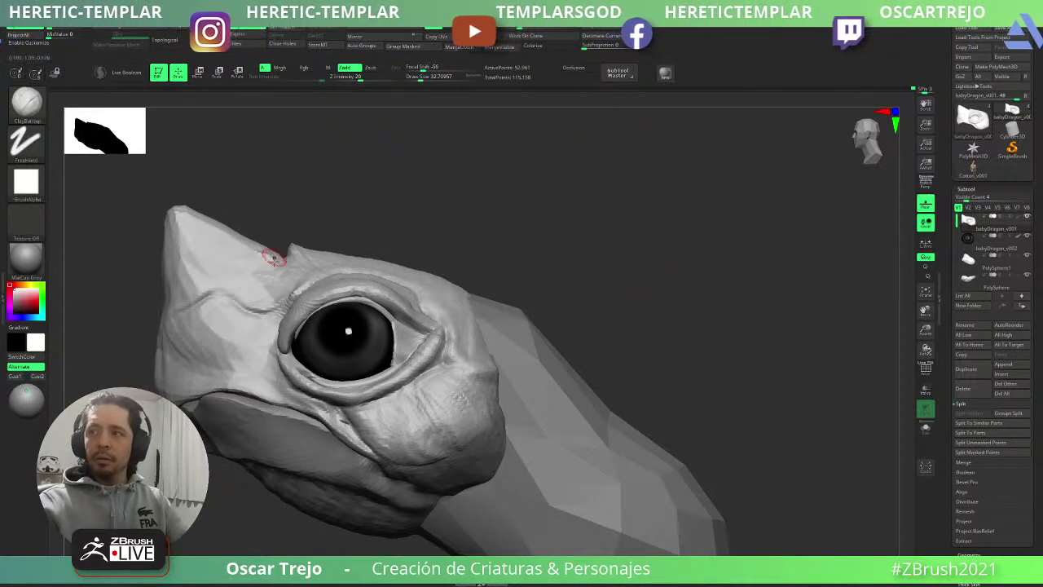
- Pull the rear corner of the eyelids in towards the eyeball with the Move brush
{"action": "key", "text": "b"}
{"action": "key", "text": "m"}
{"action": "key", "text": "v"}
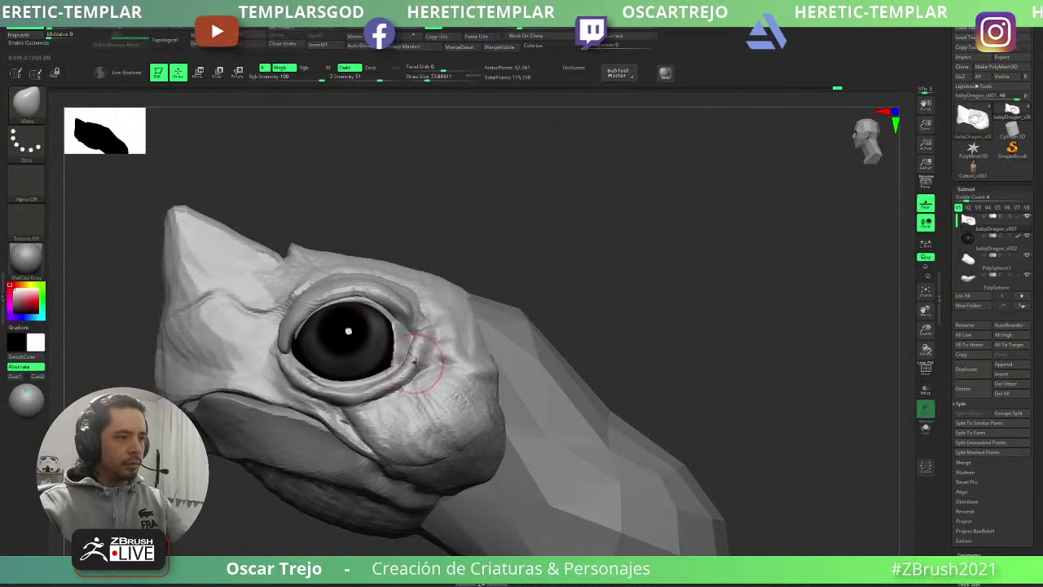
{"action": "key", "text": "["}
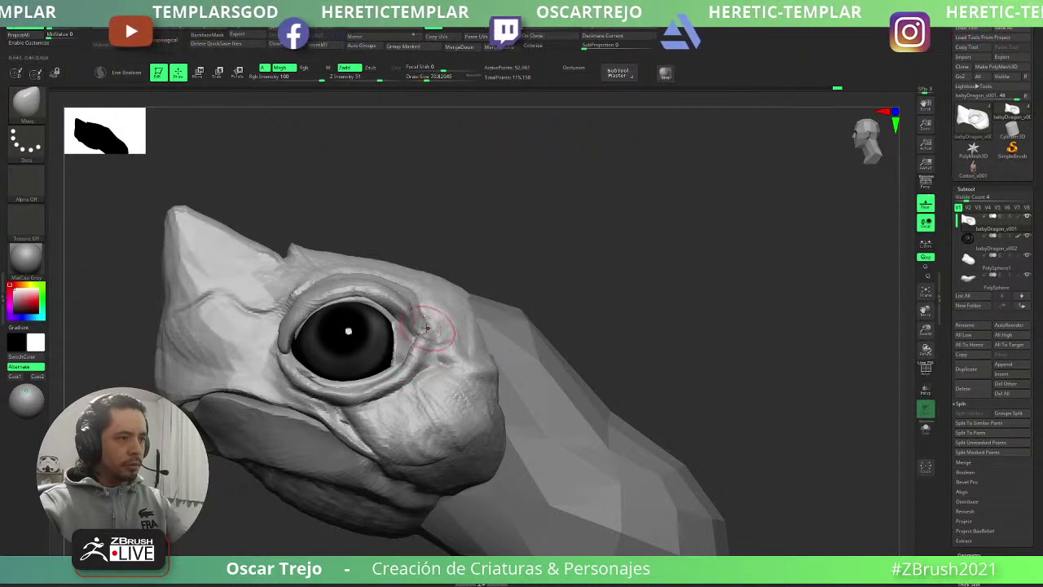
- Sculpt the rear end of the upper eyelid fold with a small ClayBuildup brush
{"action": "key", "text": "b"}
{"action": "key", "text": "c"}
{"action": "key", "text": "b"}
{"action": "left_click_drag", "start_coordinate": [420, 321], "coordinate": [426, 326]}
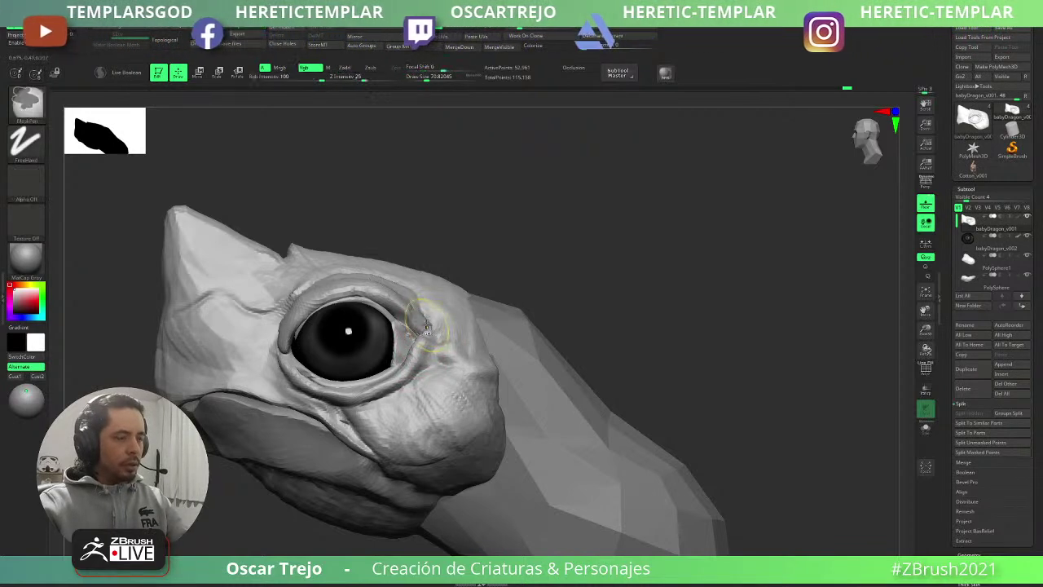
{"action": "key", "text": "["}
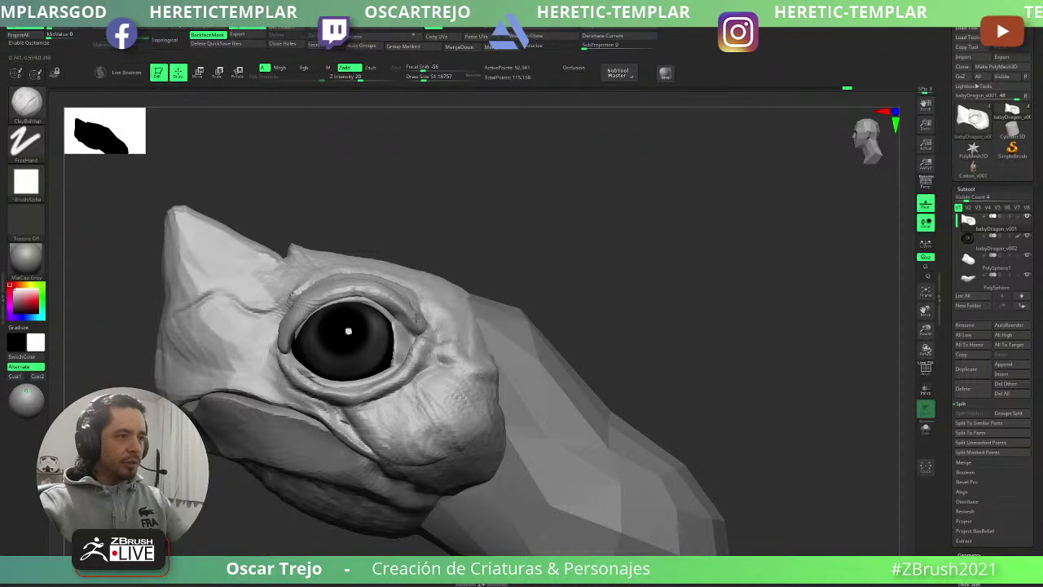
- Reshape the back of the crown and the ridges between forehead and brows in top view with the Move brush
{"action": "key", "text": "b"}
{"action": "key", "text": "m"}
{"action": "key", "text": "v"}
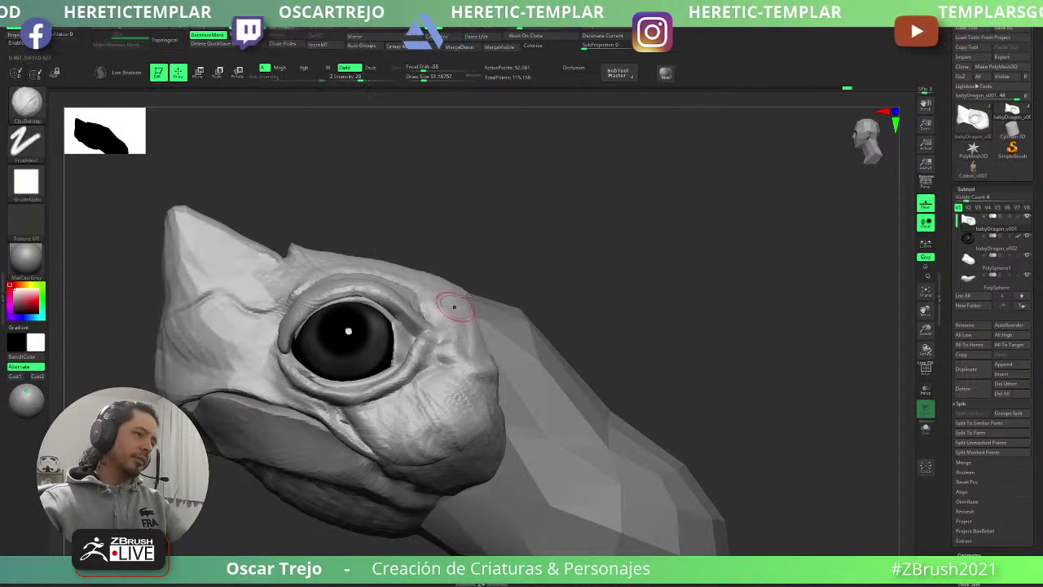
{"action": "mouse_move", "coordinate": [451, 305]}
{"action": "right_mouse_down", "text": "ctrl"}
{"action": "mouse_move", "coordinate": [515, 247]}
{"action": "mouse_move", "coordinate": [547, 274]}
{"action": "mouse_move", "coordinate": [556, 335]}
{"action": "mouse_move", "coordinate": [579, 337]}
{"action": "right_mouse_up", "text": "ctrl"}
{"action": "right_click_drag", "start_coordinate": [445, 314], "coordinate": [523, 294], "text": "shift"}
{"action": "mouse_move", "coordinate": [453, 298]}
{"action": "left_mouse_down"}
{"action": "mouse_move", "coordinate": [440, 289]}
{"action": "mouse_move", "coordinate": [418, 298]}
{"action": "left_mouse_up"}
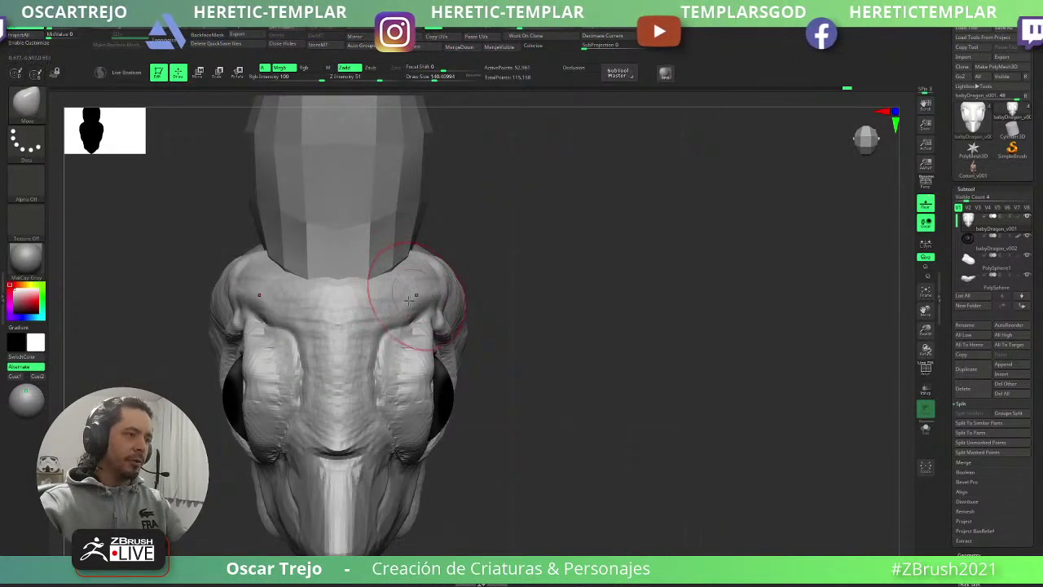
{"action": "mouse_move", "coordinate": [365, 325]}
{"action": "left_mouse_down"}
{"action": "mouse_move", "coordinate": [379, 404]}
{"action": "mouse_move", "coordinate": [384, 377]}
{"action": "left_mouse_up"}
{"action": "key", "text": "["}
{"action": "left_click_drag", "start_coordinate": [386, 334], "coordinate": [383, 369]}
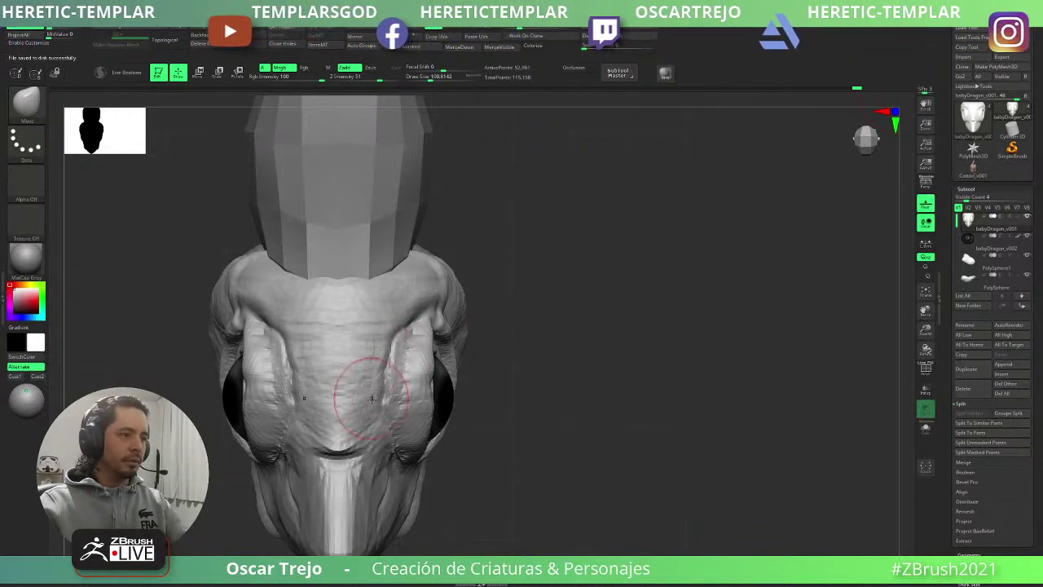
- Push in the sides of the beak in top view with a larger Move brush, then select the lower jaw
{"action": "key", "text": "s"}
{"action": "left_click_drag", "start_coordinate": [378, 498], "coordinate": [387, 498]}
{"action": "right_click_drag", "start_coordinate": [370, 551], "coordinate": [468, 471], "text": "alt"}
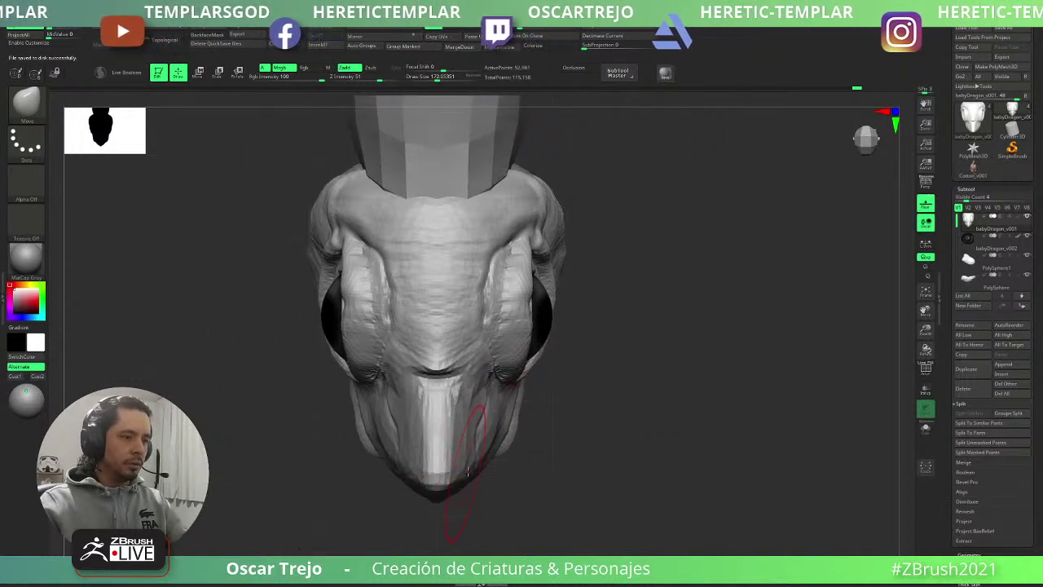
{"action": "left_click", "coordinate": [511, 439], "text": "alt"}
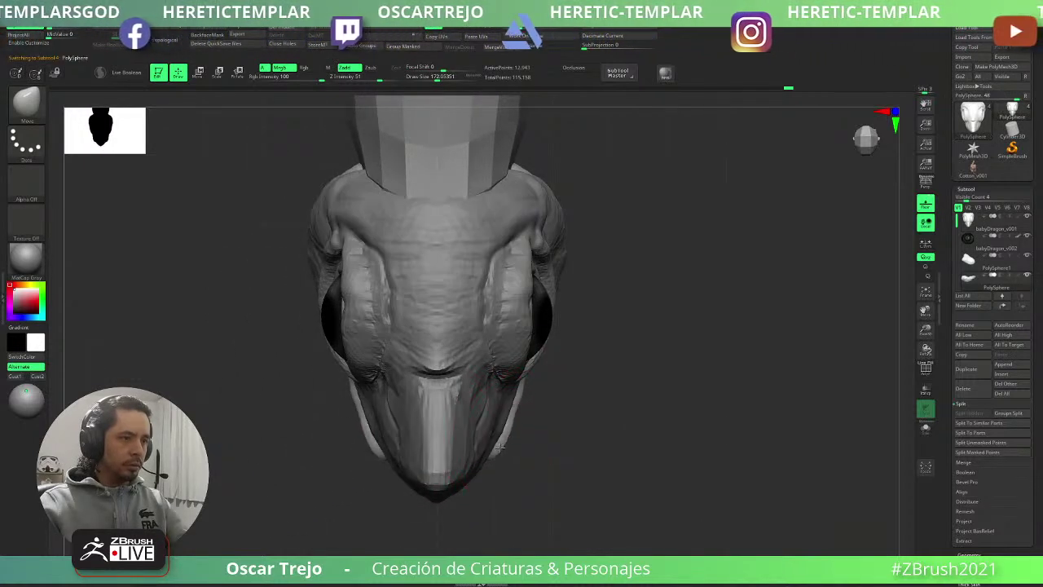
{"action": "mouse_move", "coordinate": [558, 398]}
{"action": "right_mouse_down", "text": "ctrl"}
{"action": "mouse_move", "coordinate": [577, 343]}
{"action": "mouse_move", "coordinate": [618, 302]}
{"action": "mouse_move", "coordinate": [593, 307]}
{"action": "mouse_move", "coordinate": [657, 349]}
{"action": "mouse_move", "coordinate": [581, 312]}
{"action": "mouse_move", "coordinate": [578, 284]}
{"action": "right_mouse_up", "text": "ctrl"}
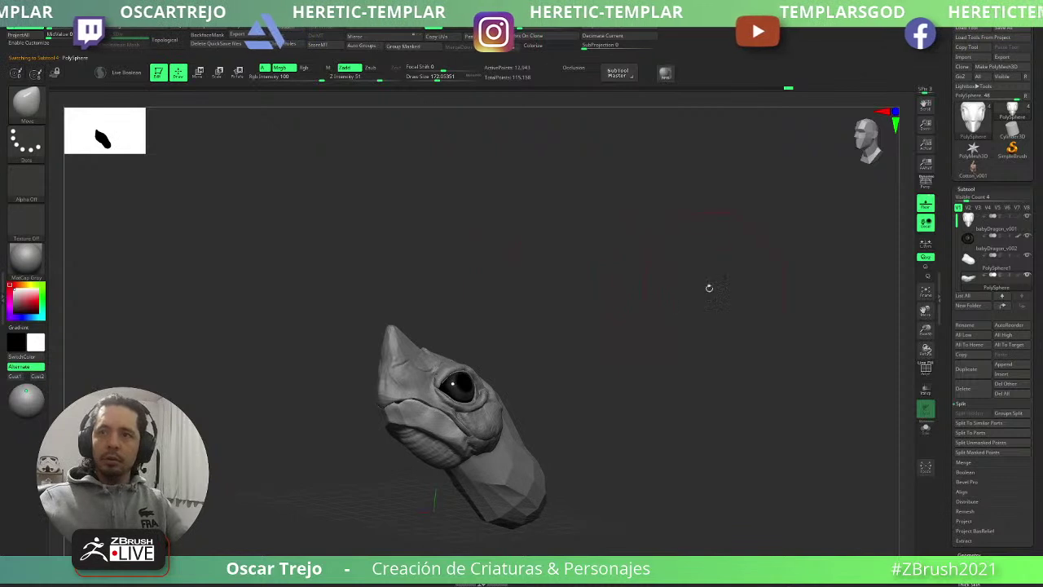
{"action": "mouse_move", "coordinate": [970, 261]}
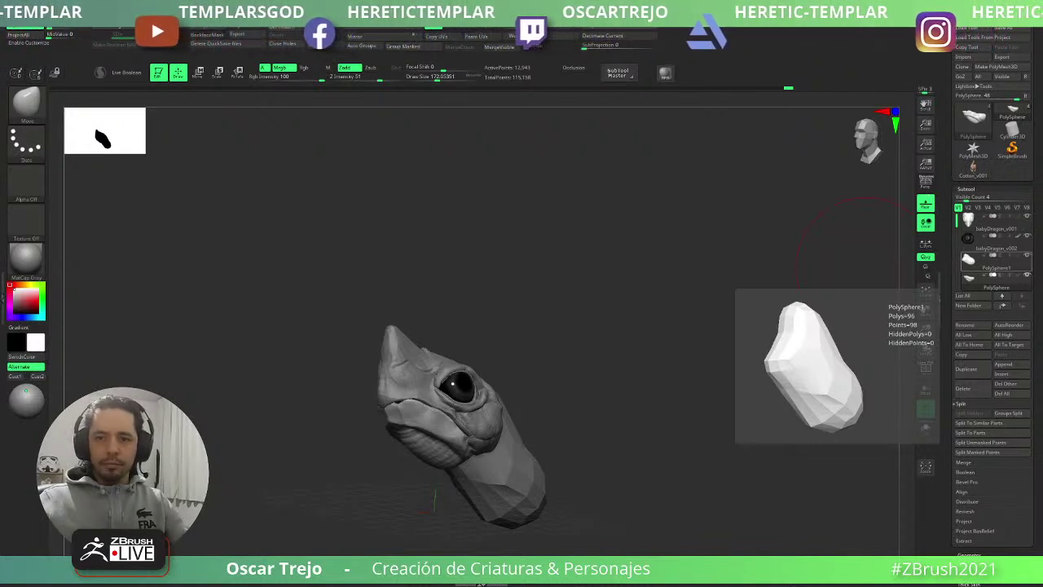
{"action": "mouse_move", "coordinate": [554, 343]}
{"action": "left_mouse_down"}
{"action": "mouse_move", "coordinate": [589, 305]}
{"action": "mouse_move", "coordinate": [554, 318]}
{"action": "left_mouse_up"}
{"action": "key", "text": "s"}
{"action": "left_click", "coordinate": [481, 420], "text": "alt"}
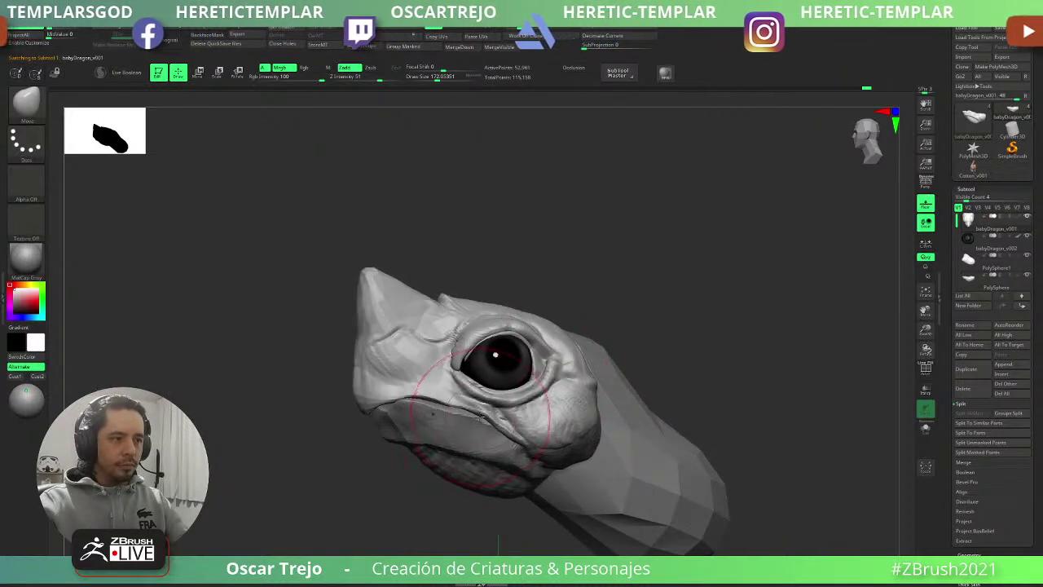
{"action": "key", "text": "s"}
{"action": "left_click", "coordinate": [492, 426]}
{"action": "left_click_drag", "start_coordinate": [656, 291], "coordinate": [621, 303]}
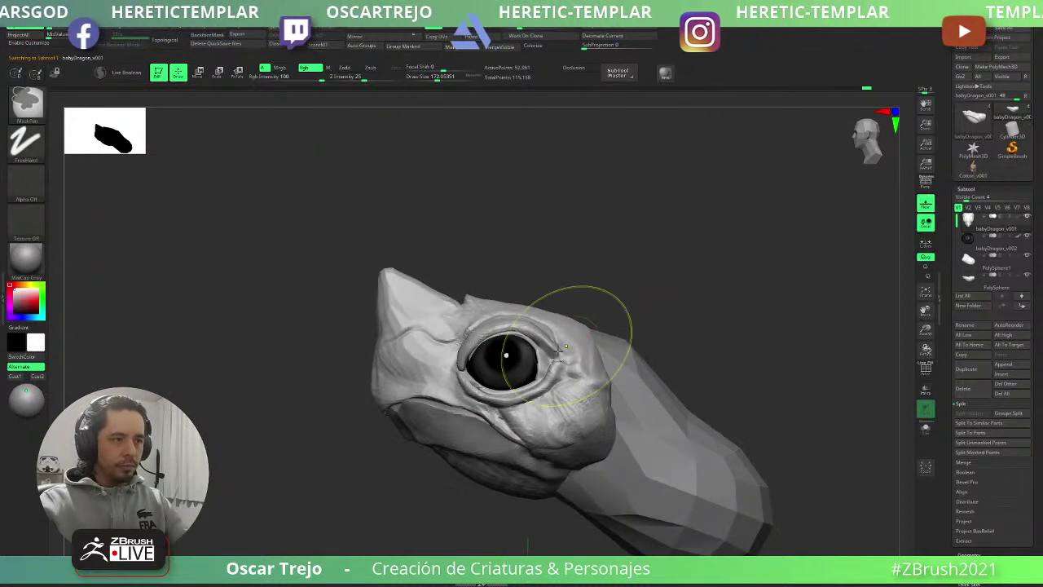
- Select the lower jaw and reshape its front and side edges from below with the Move brush at varying sizes
{"action": "left_click_drag", "start_coordinate": [424, 467], "coordinate": [573, 324]}
{"action": "left_click", "coordinate": [493, 438], "text": "alt"}
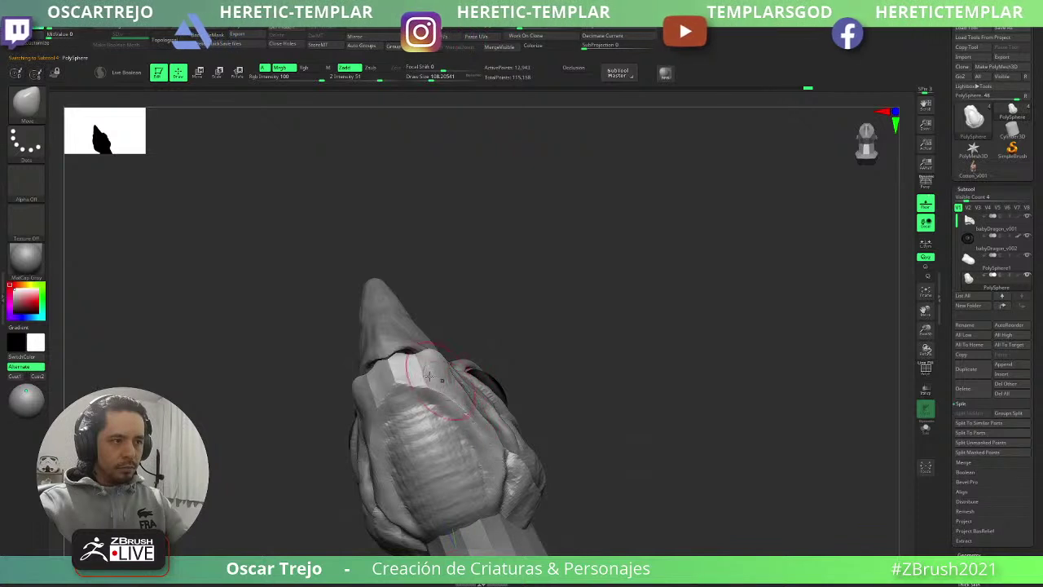
{"action": "left_click_drag", "start_coordinate": [446, 321], "coordinate": [464, 296], "text": "shift"}
{"action": "key", "text": "bracketleft"}
{"action": "key", "text": "bracketleft"}
{"action": "key", "text": "bracketleft"}
{"action": "mouse_move", "coordinate": [451, 349]}
{"action": "left_mouse_down"}
{"action": "mouse_move", "coordinate": [443, 371]}
{"action": "mouse_move", "coordinate": [451, 396]}
{"action": "left_mouse_up"}
{"action": "key", "text": "bracketright"}
{"action": "key", "text": "bracketright"}
{"action": "key", "text": "bracketright"}
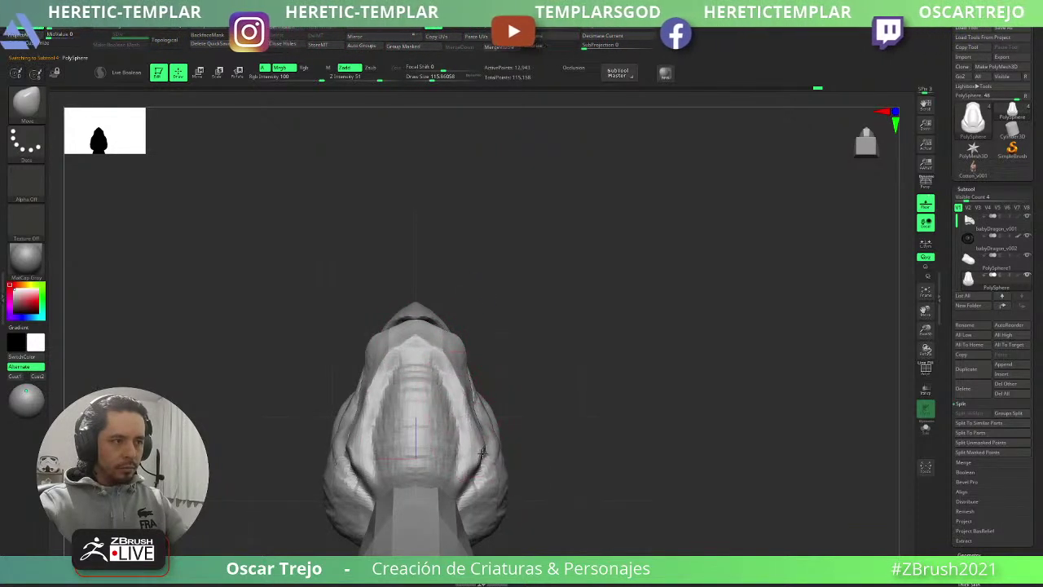
- Try to raise the neck subtool to a horizontal position behind the head with a very large Move brush
{"action": "left_click_drag", "start_coordinate": [487, 446], "coordinate": [585, 440]}
{"action": "left_click_drag", "start_coordinate": [578, 391], "coordinate": [579, 414], "text": "alt"}
{"action": "left_click", "coordinate": [540, 427], "text": "alt"}
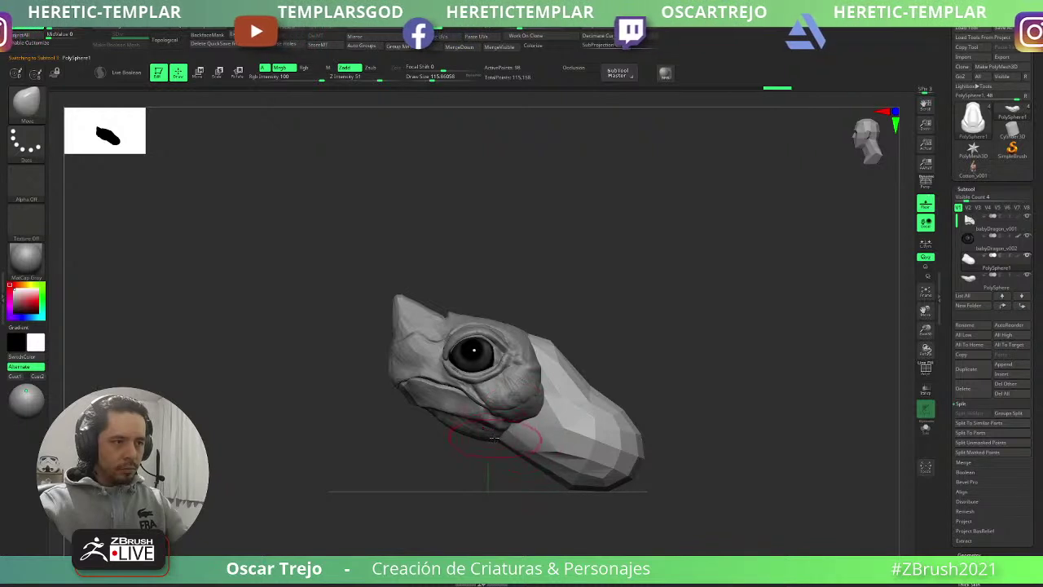
{"action": "key", "text": "s"}
{"action": "left_click_drag", "start_coordinate": [500, 439], "coordinate": [577, 447]}
{"action": "key", "text": "s"}
{"action": "left_click_drag", "start_coordinate": [584, 445], "coordinate": [633, 364]}
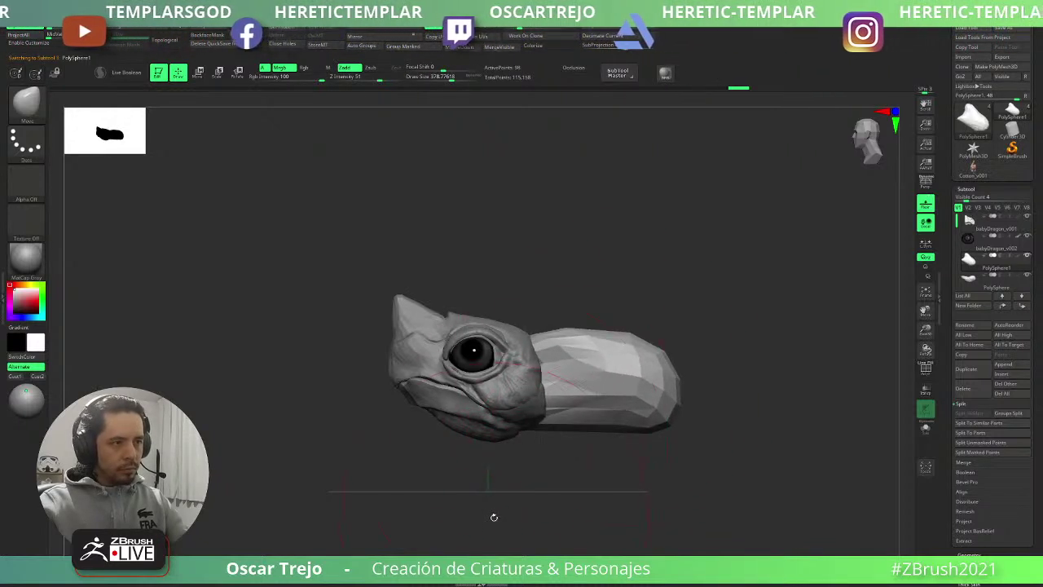
- Undo the neck's upward bend and gather the neck into a shorter mass behind the jaw with the Move brush
{"action": "mouse_move", "coordinate": [494, 517]}
{"action": "left_mouse_down"}
{"action": "mouse_move", "coordinate": [489, 510]}
{"action": "mouse_move", "coordinate": [596, 506]}
{"action": "mouse_move", "coordinate": [484, 521]}
{"action": "mouse_move", "coordinate": [582, 449]}
{"action": "mouse_move", "coordinate": [575, 460]}
{"action": "mouse_move", "coordinate": [526, 460]}
{"action": "left_mouse_up"}
{"action": "key", "text": "ctrl+z"}
{"action": "key", "text": "ctrl+z"}
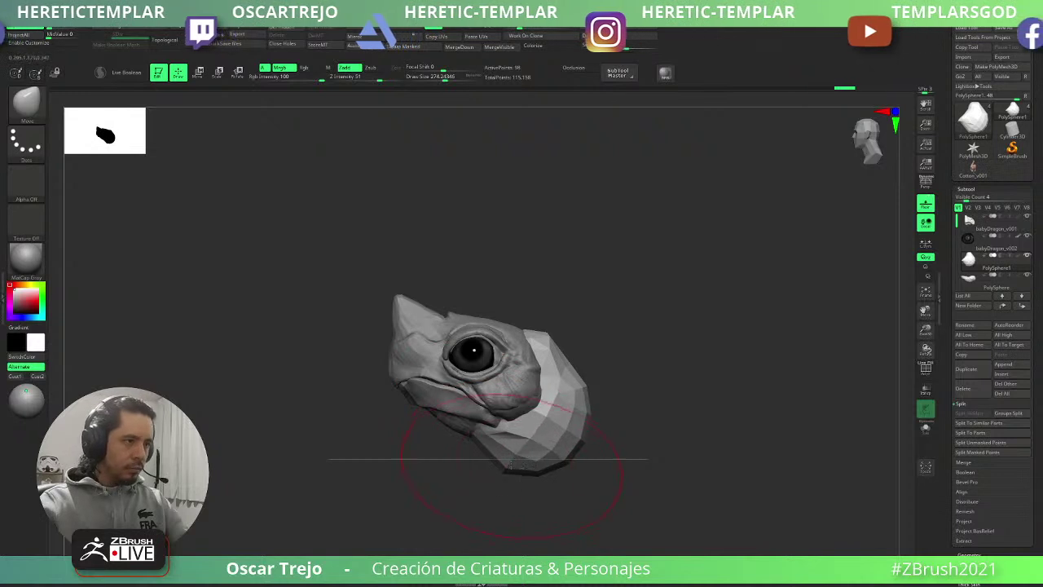
- Activate Dynamic Subdiv on the neck with the always-yes option and soften its nape with a draw size of about 120
{"action": "key", "text": "s"}
{"action": "key", "text": "d"}
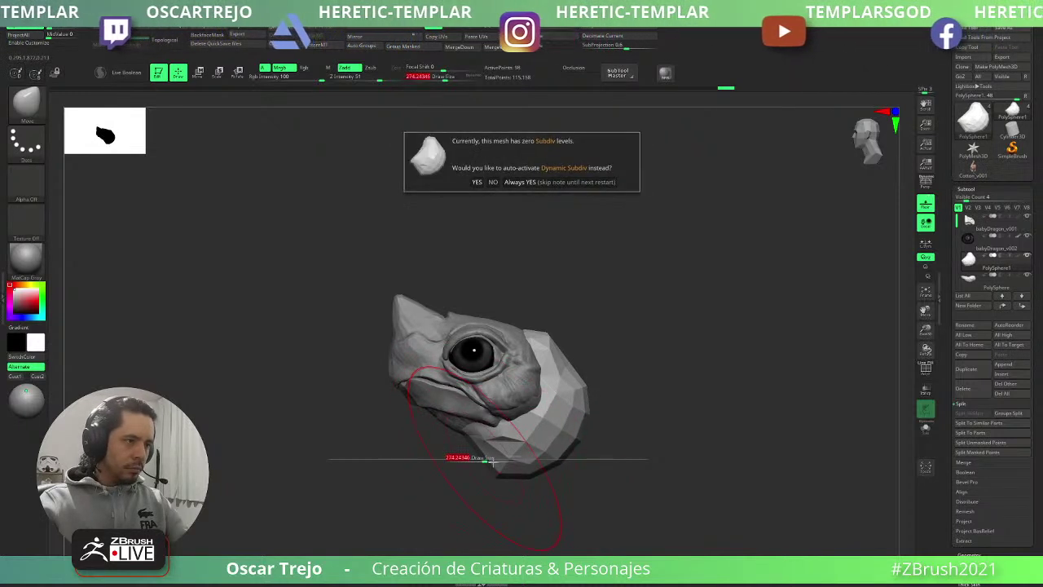
{"action": "key", "text": "d"}
{"action": "left_click", "coordinate": [563, 182]}
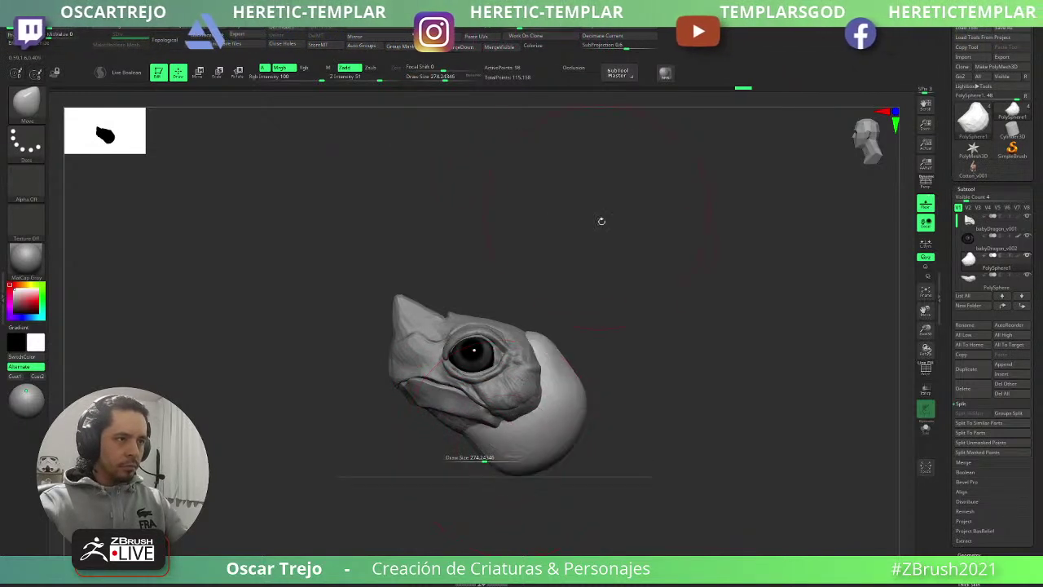
{"action": "left_click_drag", "start_coordinate": [498, 458], "coordinate": [474, 459]}
{"action": "left_click_drag", "start_coordinate": [594, 333], "coordinate": [576, 338], "text": "shift"}
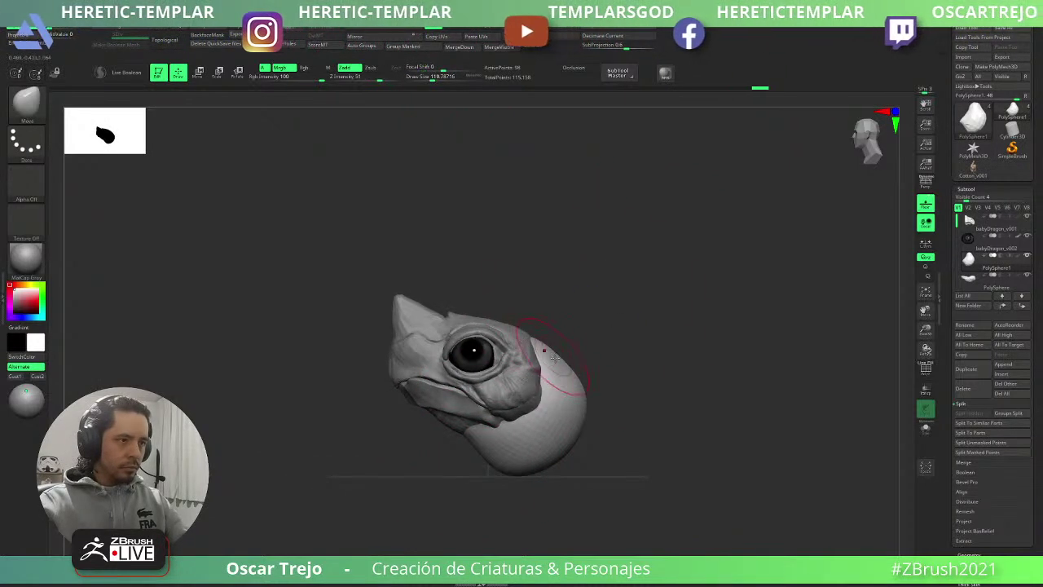
- Reshape the back and underside of the neck from the side and below with the Move brush at a draw size of about 202
{"action": "key", "text": "s"}
{"action": "left_click_drag", "start_coordinate": [564, 383], "coordinate": [588, 383]}
{"action": "left_click_drag", "start_coordinate": [552, 433], "coordinate": [526, 414]}
{"action": "mouse_move", "coordinate": [456, 474]}
{"action": "left_mouse_down"}
{"action": "mouse_move", "coordinate": [595, 475]}
{"action": "mouse_move", "coordinate": [513, 477]}
{"action": "mouse_move", "coordinate": [554, 485]}
{"action": "mouse_move", "coordinate": [552, 447]}
{"action": "mouse_move", "coordinate": [629, 409]}
{"action": "mouse_move", "coordinate": [624, 396]}
{"action": "left_mouse_up"}
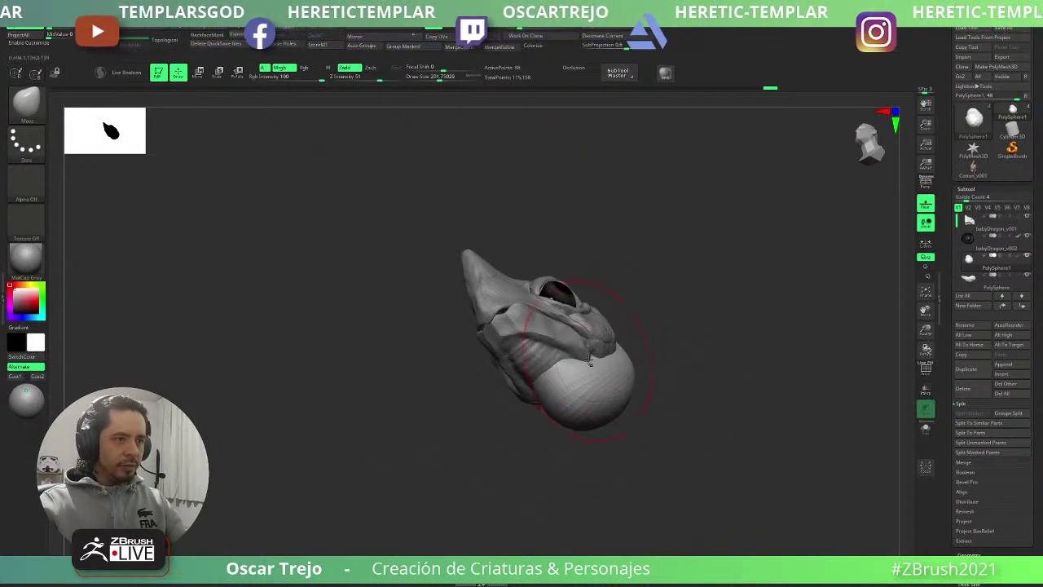
{"action": "left_click_drag", "start_coordinate": [595, 432], "coordinate": [641, 378]}
- Insert a PolySphere behind the neck in side view and shift it forward into the lower neck mass
{"action": "mouse_move", "coordinate": [545, 423]}
{"action": "left_mouse_down", "text": "shift"}
{"action": "mouse_move", "coordinate": [673, 387]}
{"action": "mouse_move", "coordinate": [652, 371]}
{"action": "mouse_move", "coordinate": [687, 421]}
{"action": "mouse_move", "coordinate": [682, 437]}
{"action": "mouse_move", "coordinate": [631, 406]}
{"action": "mouse_move", "coordinate": [659, 398]}
{"action": "mouse_move", "coordinate": [589, 409]}
{"action": "mouse_move", "coordinate": [529, 461]}
{"action": "left_mouse_up", "text": "shift"}
{"action": "key", "text": "b"}
{"action": "key", "text": "i"}
{"action": "key", "text": "p"}
{"action": "key", "text": "w"}
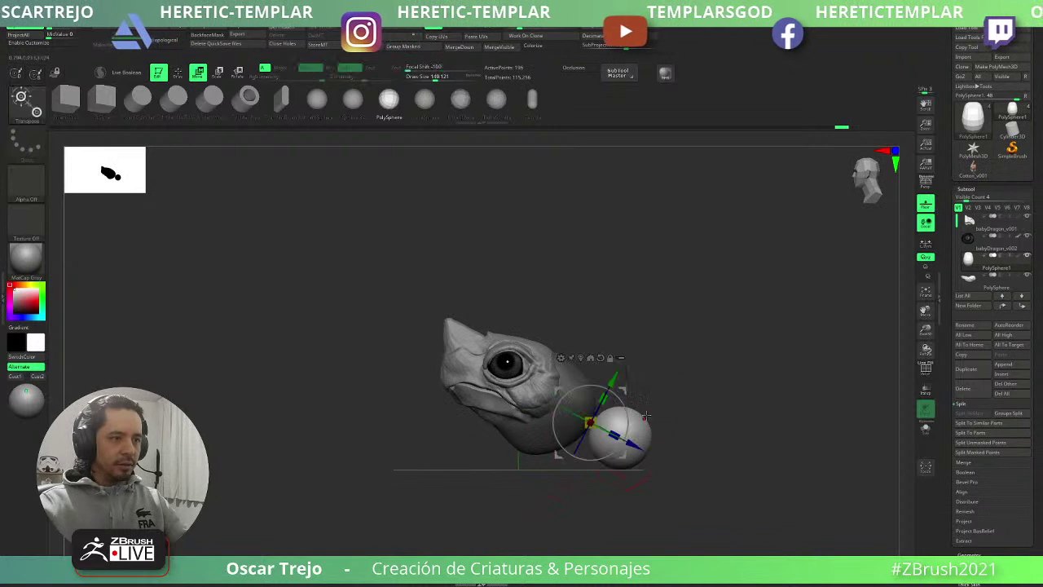
{"action": "mouse_move", "coordinate": [616, 425]}
{"action": "left_mouse_down"}
{"action": "mouse_move", "coordinate": [582, 425]}
{"action": "mouse_move", "coordinate": [556, 404]}
{"action": "mouse_move", "coordinate": [552, 438]}
{"action": "mouse_move", "coordinate": [559, 431]}
{"action": "left_mouse_up"}
- Shape the inserted sphere into a rounded lower neck volume with the Move brush at a draw size of about 202
{"action": "key", "text": "b"}
{"action": "key", "text": "m"}
{"action": "key", "text": "v"}
{"action": "key", "text": "s"}
{"action": "left_click", "coordinate": [564, 438]}
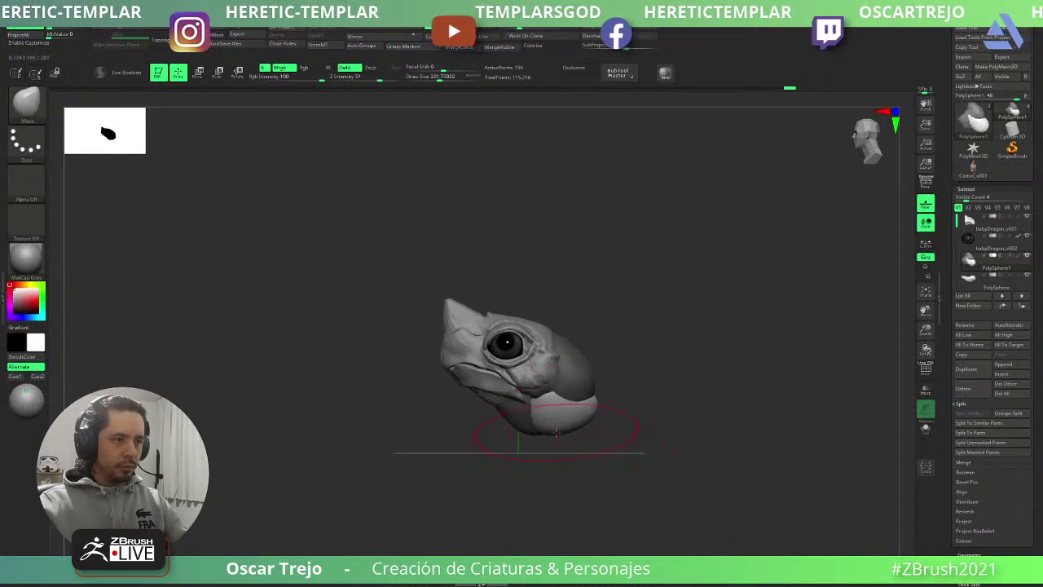
{"action": "left_click_drag", "start_coordinate": [613, 399], "coordinate": [635, 390]}
{"action": "left_click_drag", "start_coordinate": [568, 393], "coordinate": [585, 384]}
{"action": "left_click_drag", "start_coordinate": [684, 379], "coordinate": [738, 375]}
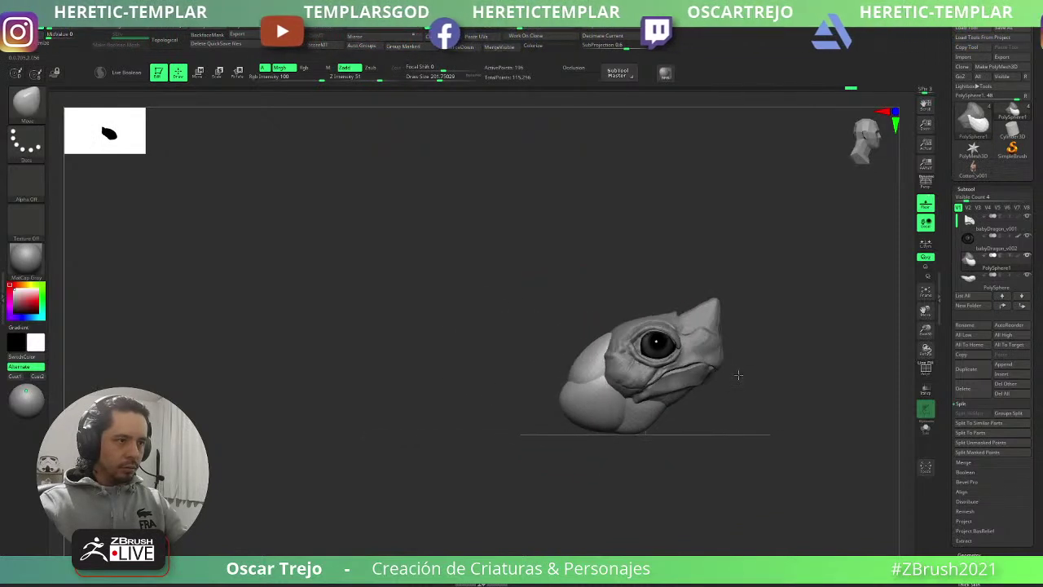
{"action": "left_click_drag", "start_coordinate": [666, 449], "coordinate": [633, 439]}
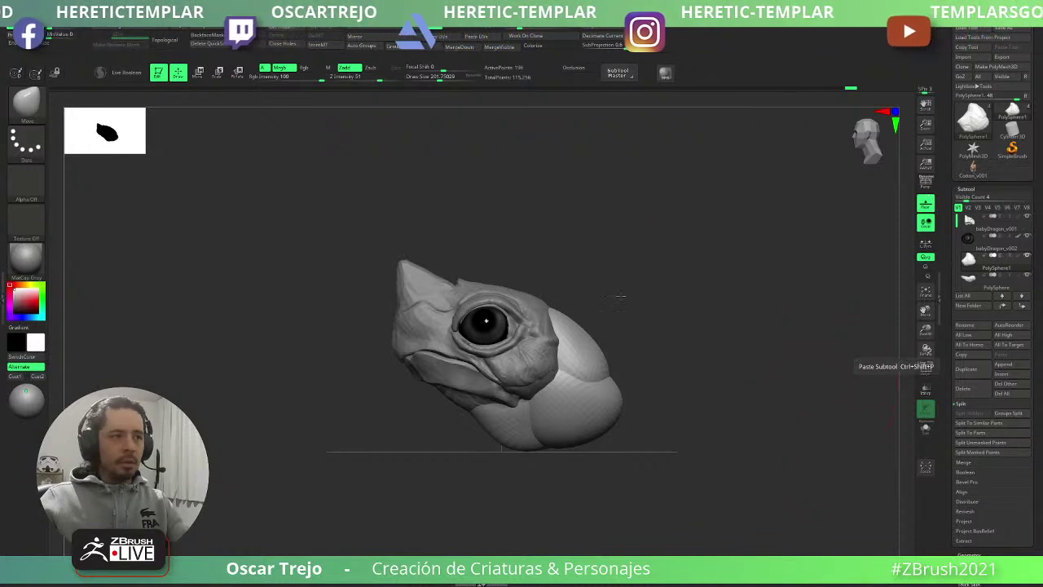
- Select the head and refine the rear contour of its crown with a smaller Move brush
{"action": "mouse_move", "coordinate": [521, 203]}
{"action": "left_mouse_down", "text": "alt"}
{"action": "mouse_move", "coordinate": [587, 282]}
{"action": "mouse_move", "coordinate": [551, 303]}
{"action": "left_mouse_up", "text": "alt"}
{"action": "key", "text": "bracketleft"}
{"action": "left_click", "coordinate": [440, 284], "text": "alt"}
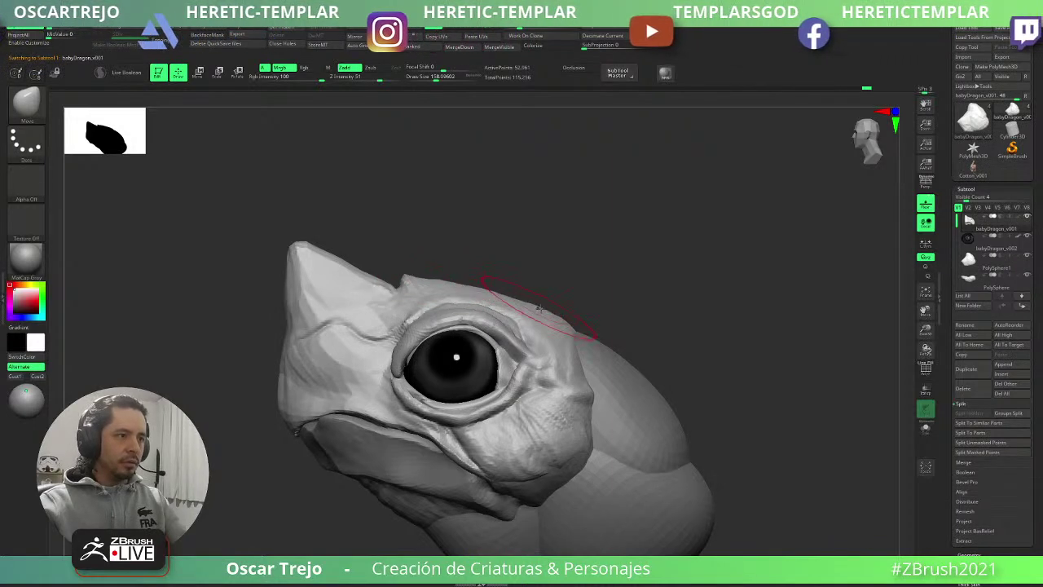
{"action": "mouse_move", "coordinate": [624, 326]}
{"action": "left_mouse_down", "text": "alt"}
{"action": "mouse_move", "coordinate": [646, 284]}
{"action": "mouse_move", "coordinate": [706, 303]}
{"action": "left_mouse_up", "text": "alt"}
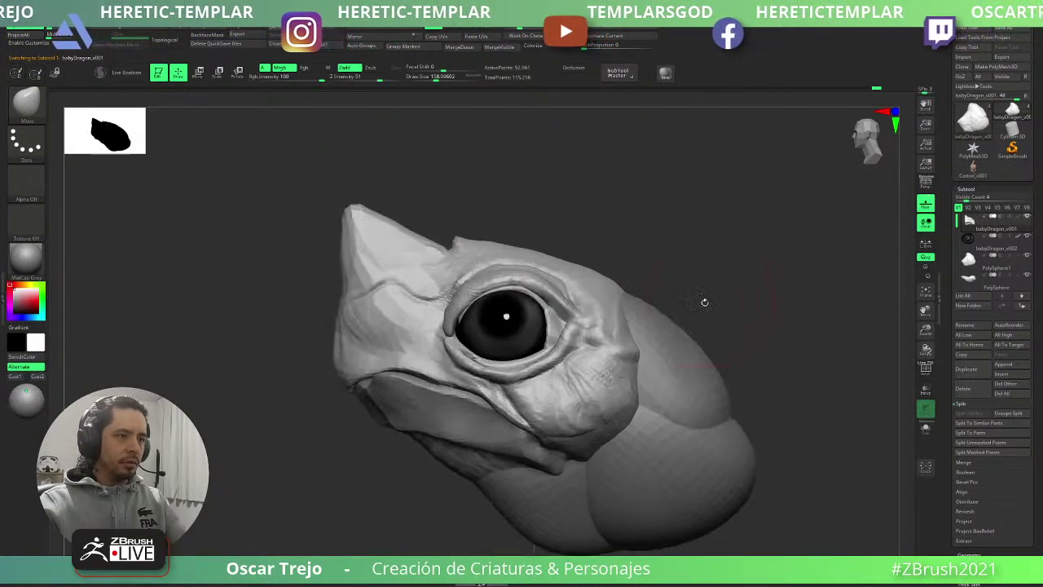
{"action": "mouse_move", "coordinate": [312, 415]}
{"action": "left_mouse_down", "text": "alt"}
{"action": "mouse_move", "coordinate": [349, 425]}
{"action": "mouse_move", "coordinate": [669, 276]}
{"action": "mouse_move", "coordinate": [605, 223]}
{"action": "mouse_move", "coordinate": [640, 247]}
{"action": "mouse_move", "coordinate": [563, 227]}
{"action": "mouse_move", "coordinate": [654, 318]}
{"action": "mouse_move", "coordinate": [662, 273]}
{"action": "left_mouse_up", "text": "alt"}
{"action": "left_click", "coordinate": [419, 393], "text": "alt"}
{"action": "left_click", "coordinate": [471, 308], "text": "alt"}
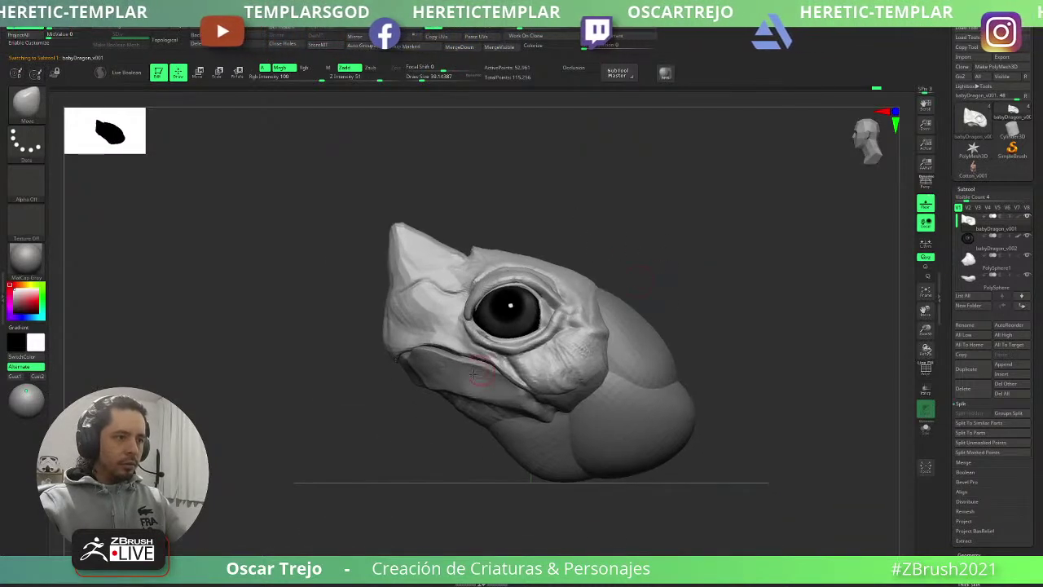
- Select the neck, turn off Dynamic Subdiv, subdivide it to level 4 and delete the lower subdivision levels
{"action": "left_click", "coordinate": [468, 383], "text": "alt"}
{"action": "left_click", "coordinate": [639, 364], "text": "alt"}
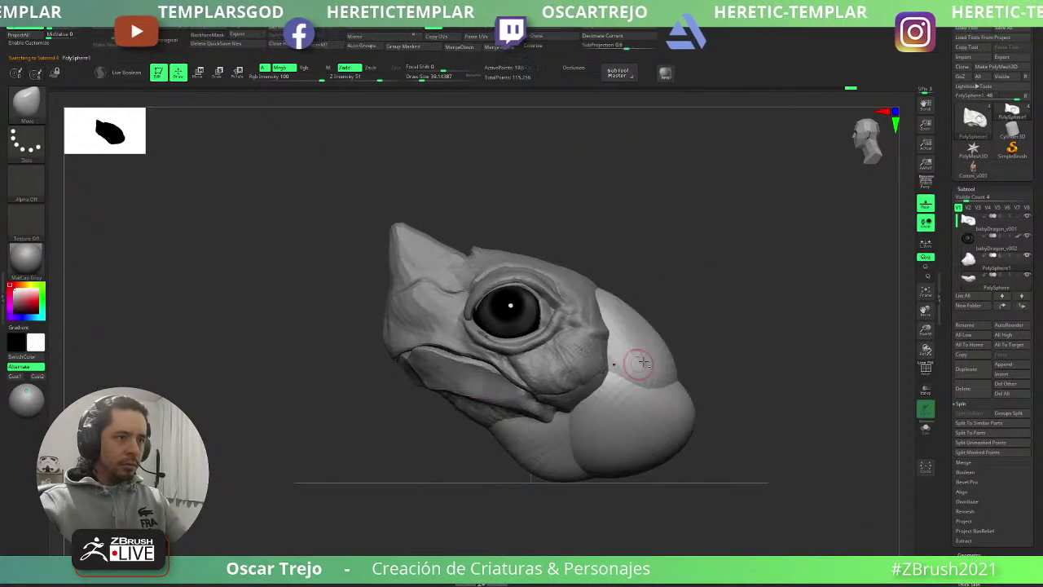
{"action": "key", "text": "shift+d"}
{"action": "key", "text": "ctrl+d"}
{"action": "key", "text": "ctrl+d"}
{"action": "key", "text": "ctrl+d"}
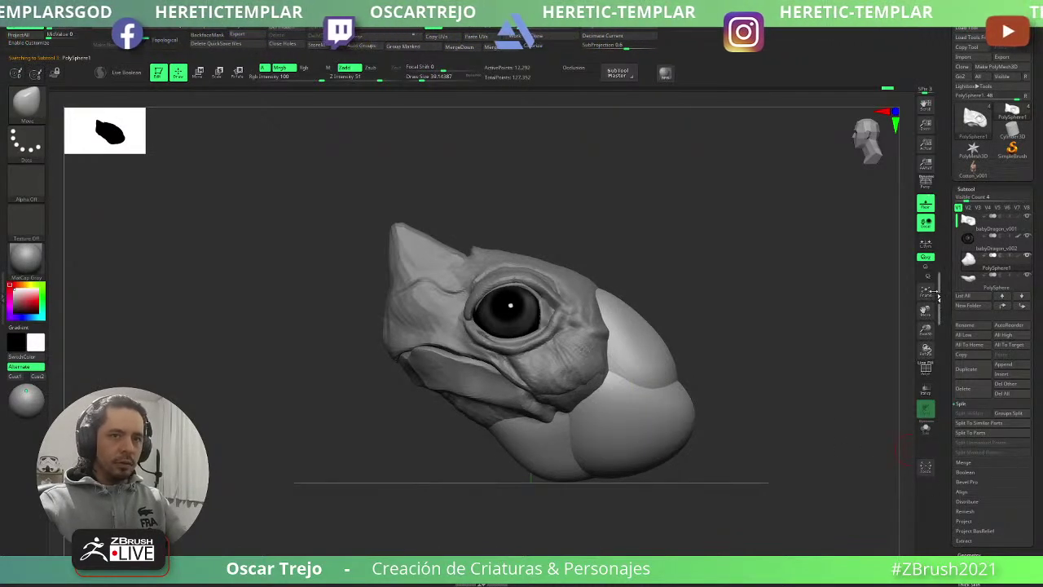
{"action": "scroll", "coordinate": [938, 296], "scroll_direction": "down", "scroll_amount": 5}
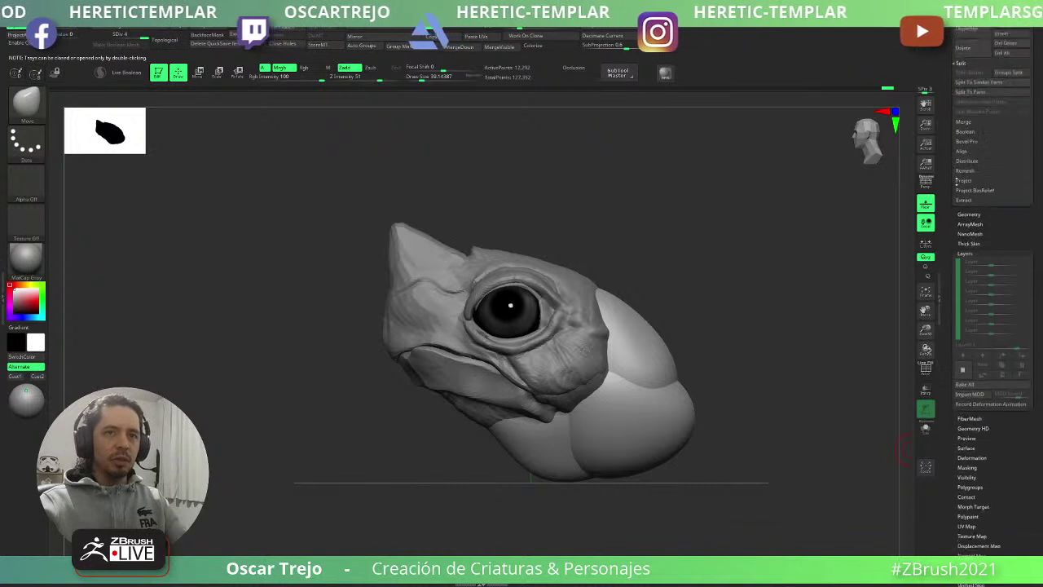
{"action": "left_click", "coordinate": [970, 214]}
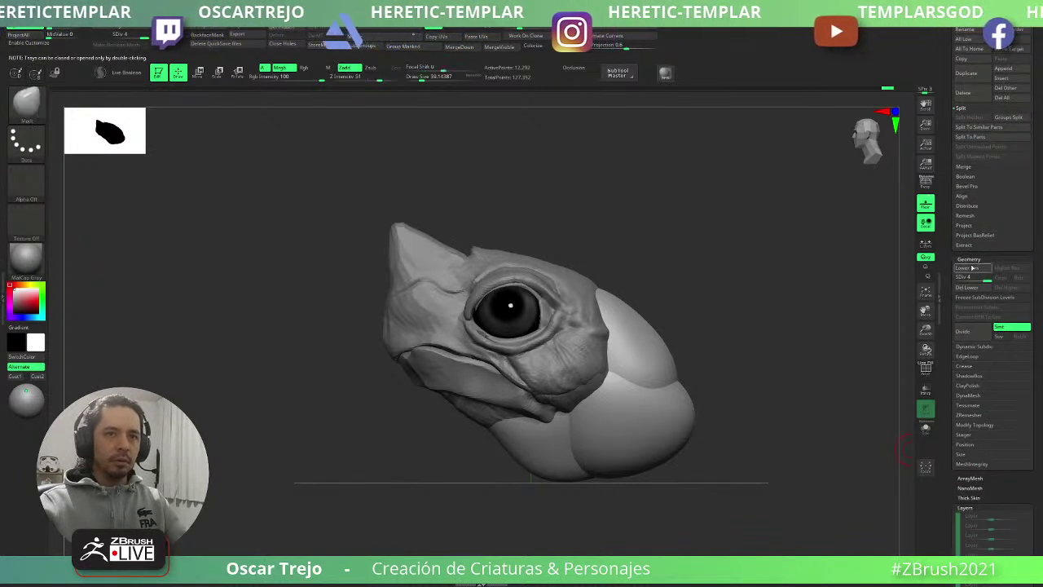
{"action": "left_click", "coordinate": [966, 287]}
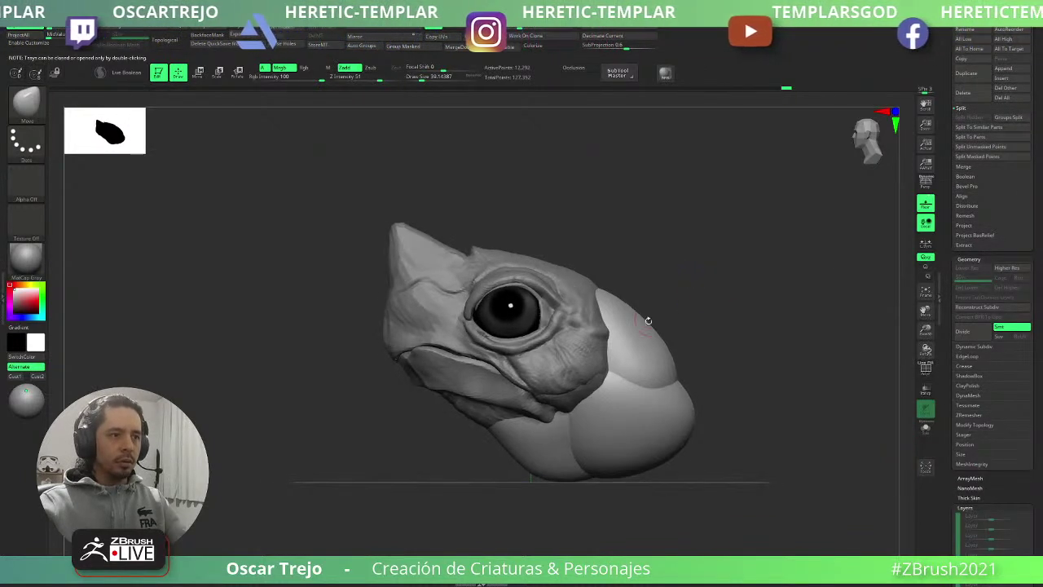
- Adjust the neck's upper contour where it meets the head with the Move brush at varying sizes
{"action": "key", "text": "s"}
{"action": "left_click_drag", "start_coordinate": [651, 390], "coordinate": [678, 388]}
{"action": "right_click_drag", "start_coordinate": [676, 388], "coordinate": [668, 349], "text": "ctrl"}
{"action": "mouse_move", "coordinate": [698, 334]}
{"action": "left_mouse_down"}
{"action": "mouse_move", "coordinate": [690, 300]}
{"action": "mouse_move", "coordinate": [675, 299]}
{"action": "left_mouse_up"}
{"action": "key", "text": "s"}
{"action": "left_click_drag", "start_coordinate": [638, 234], "coordinate": [686, 328], "text": "alt"}
{"action": "right_click_drag", "start_coordinate": [685, 327], "coordinate": [606, 345], "text": "ctrl"}
{"action": "key", "text": "s"}
{"action": "left_click_drag", "start_coordinate": [606, 345], "coordinate": [595, 345]}
- Select the head and fit the rear corner of the eyelid to the eyeball with the Move Topological brush
{"action": "left_click", "coordinate": [528, 330], "text": "alt"}
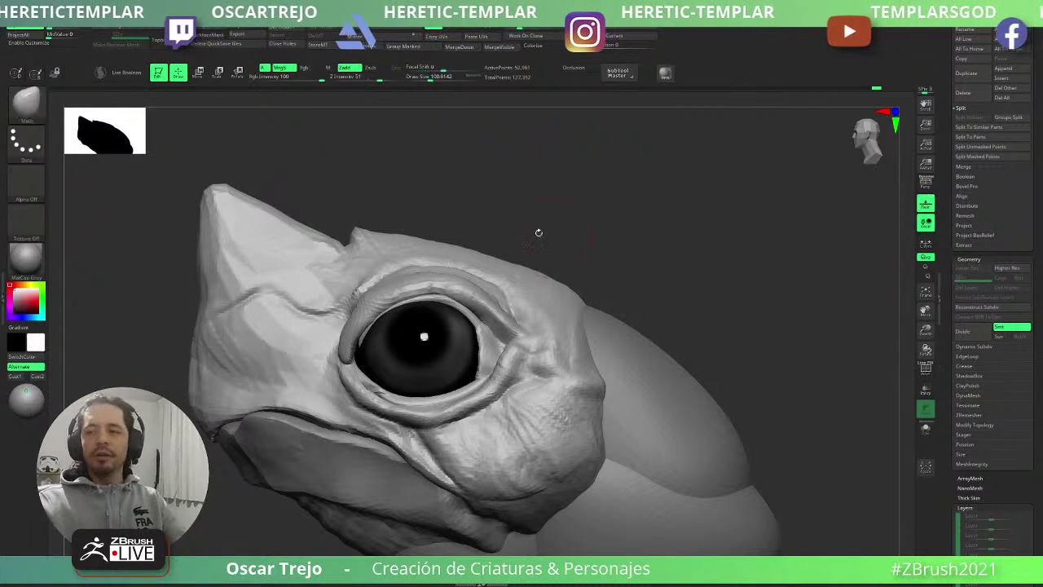
{"action": "key", "text": "s"}
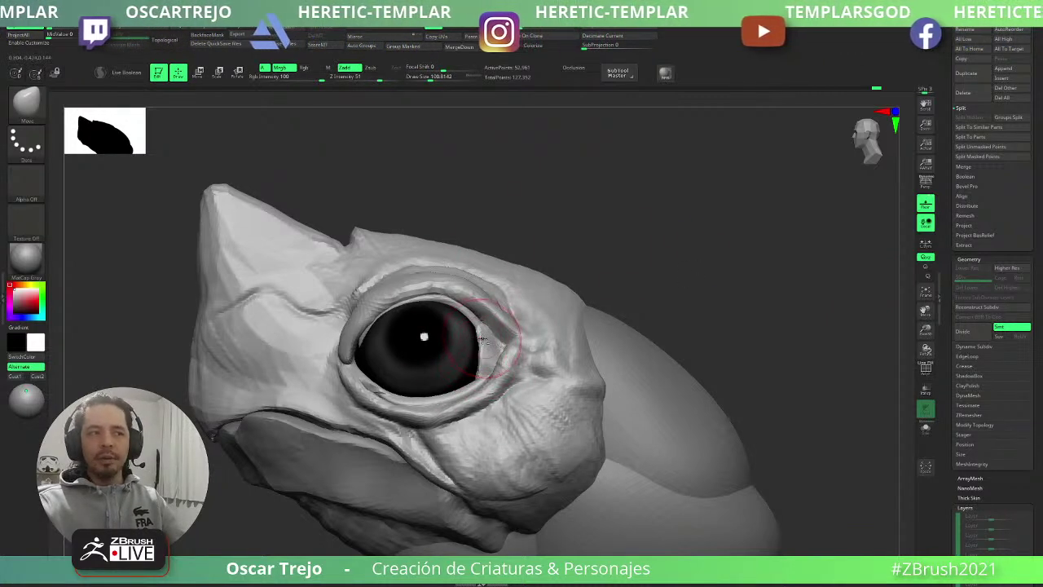
{"action": "key", "text": "b"}
{"action": "key", "text": "m"}
{"action": "key", "text": "t"}
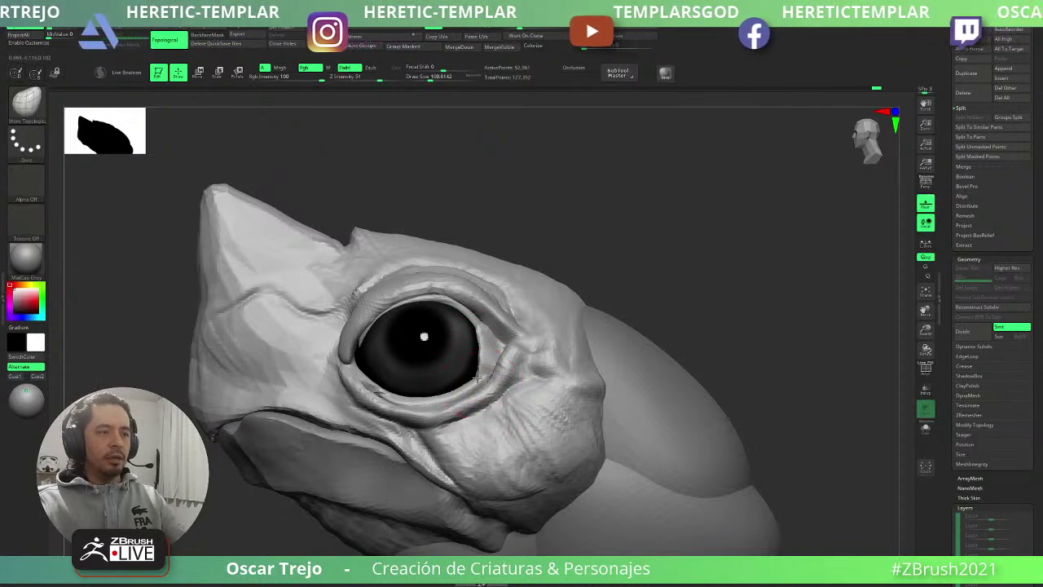
{"action": "left_click_drag", "start_coordinate": [613, 265], "coordinate": [568, 296]}
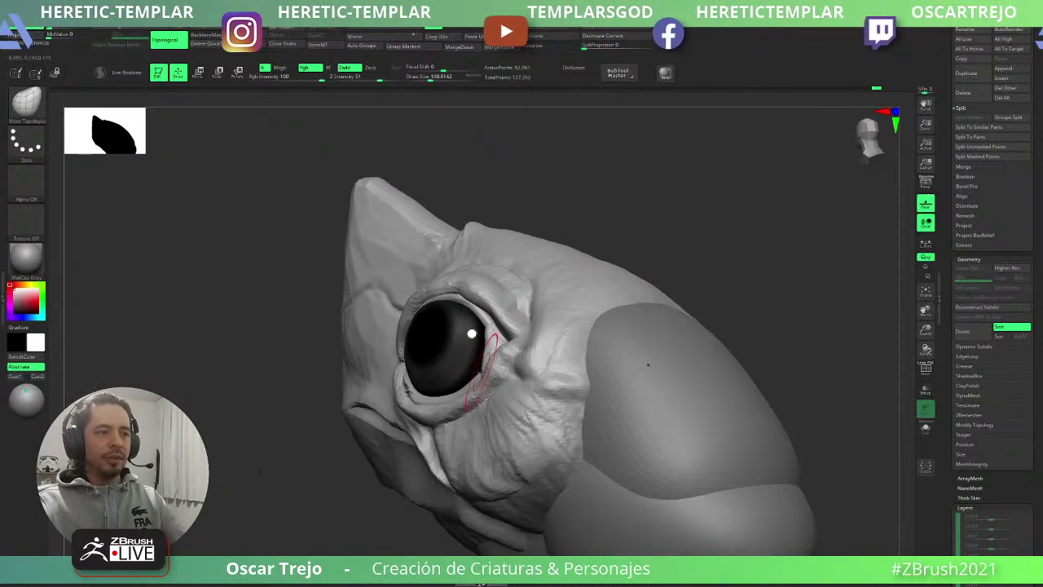
{"action": "right_click_drag", "start_coordinate": [487, 357], "coordinate": [486, 335]}
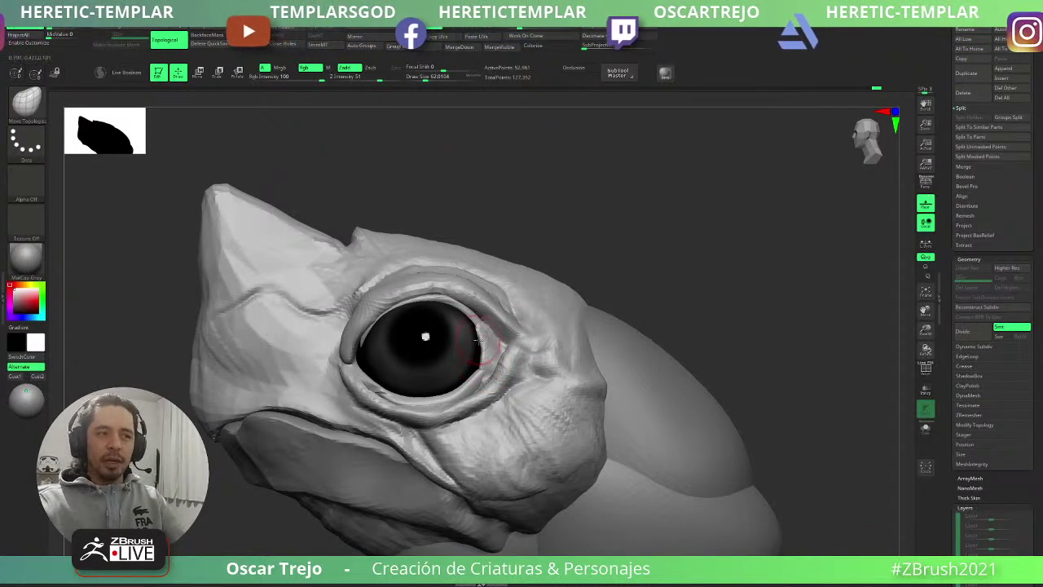
{"action": "key", "text": "shift"}
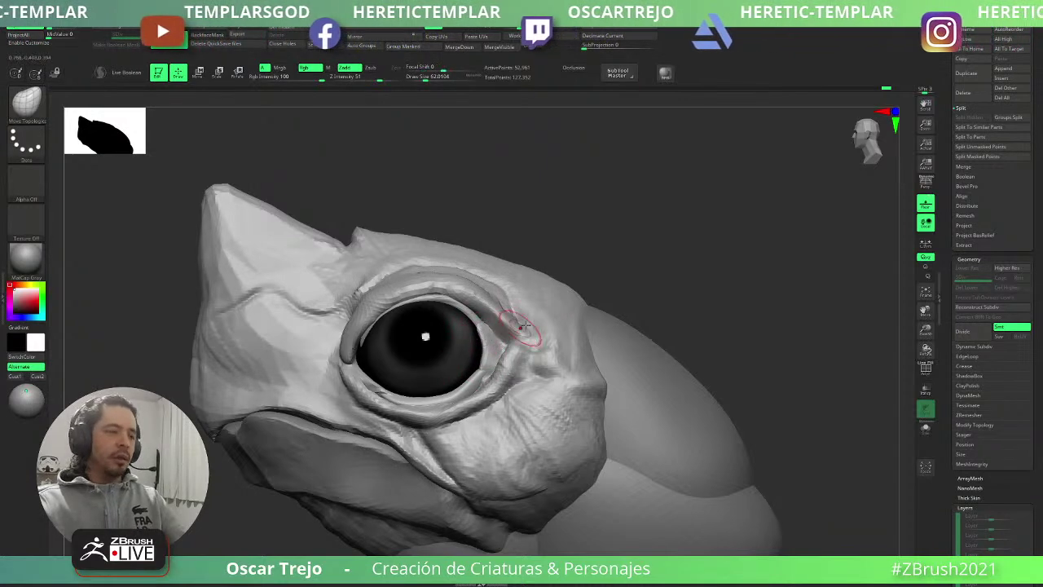
- Reshape the upper and front eyelid around the eyeball with a larger Move Topological brush
{"action": "mouse_move", "coordinate": [619, 282]}
{"action": "right_mouse_down", "text": "ctrl"}
{"action": "mouse_move", "coordinate": [527, 249]}
{"action": "mouse_move", "coordinate": [639, 271]}
{"action": "mouse_move", "coordinate": [457, 270]}
{"action": "right_mouse_up", "text": "ctrl"}
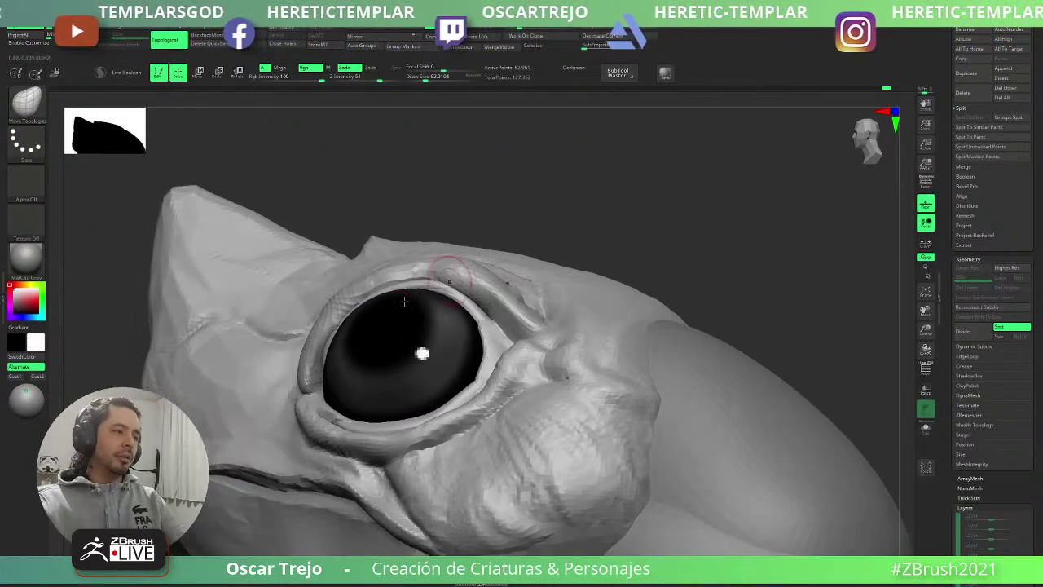
{"action": "key", "text": "]"}
{"action": "key", "text": "ctrl"}
{"action": "left_click_drag", "start_coordinate": [332, 377], "coordinate": [323, 361], "text": "ctrl"}
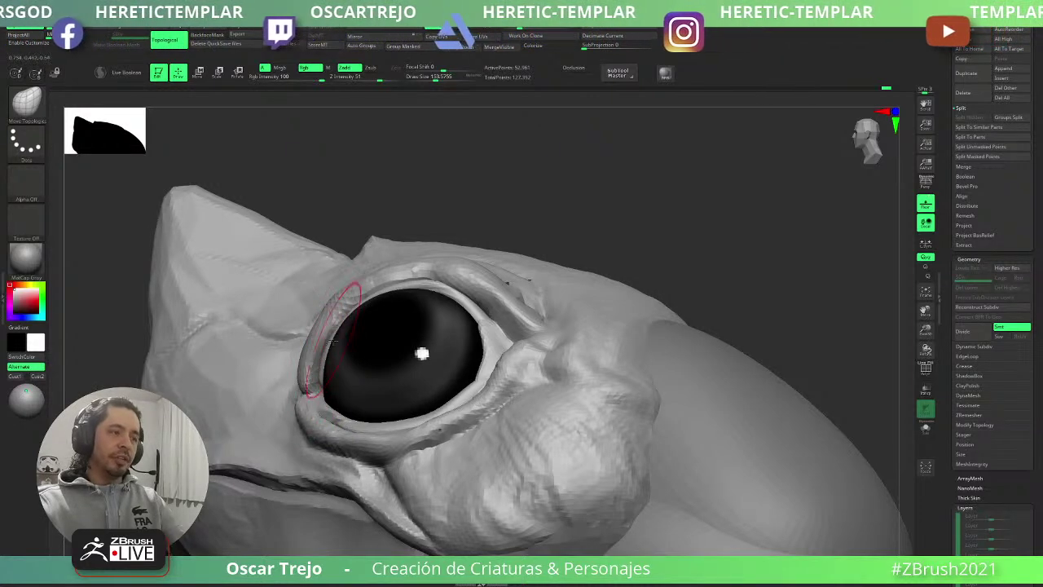
{"action": "right_click_drag", "start_coordinate": [620, 205], "coordinate": [473, 313]}
{"action": "mouse_move", "coordinate": [522, 236]}
{"action": "right_mouse_down", "text": "ctrl"}
{"action": "mouse_move", "coordinate": [520, 277]}
{"action": "mouse_move", "coordinate": [326, 359]}
{"action": "right_mouse_up", "text": "ctrl"}
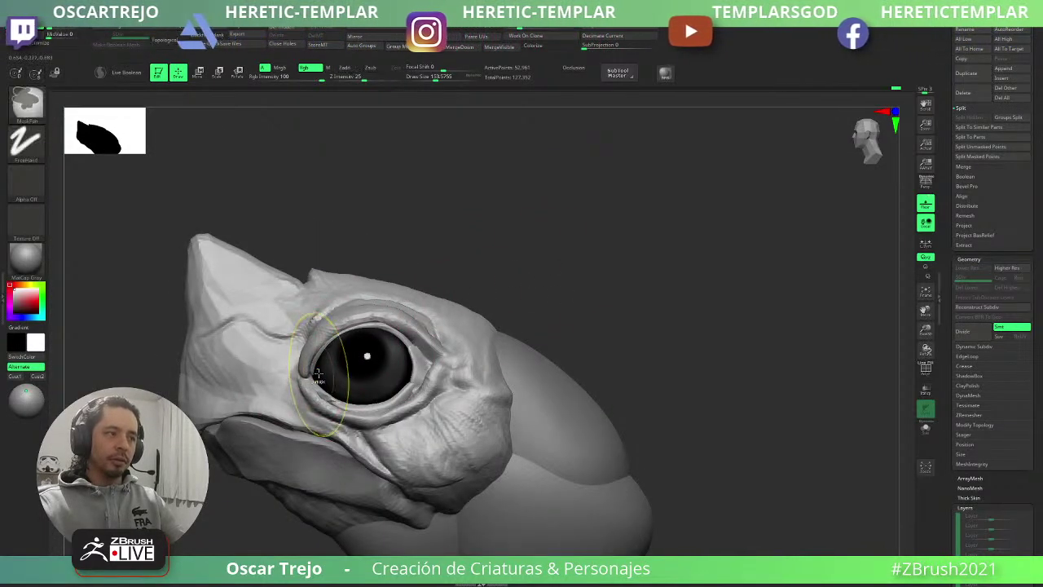
{"action": "right_click_drag", "start_coordinate": [318, 368], "coordinate": [323, 373]}
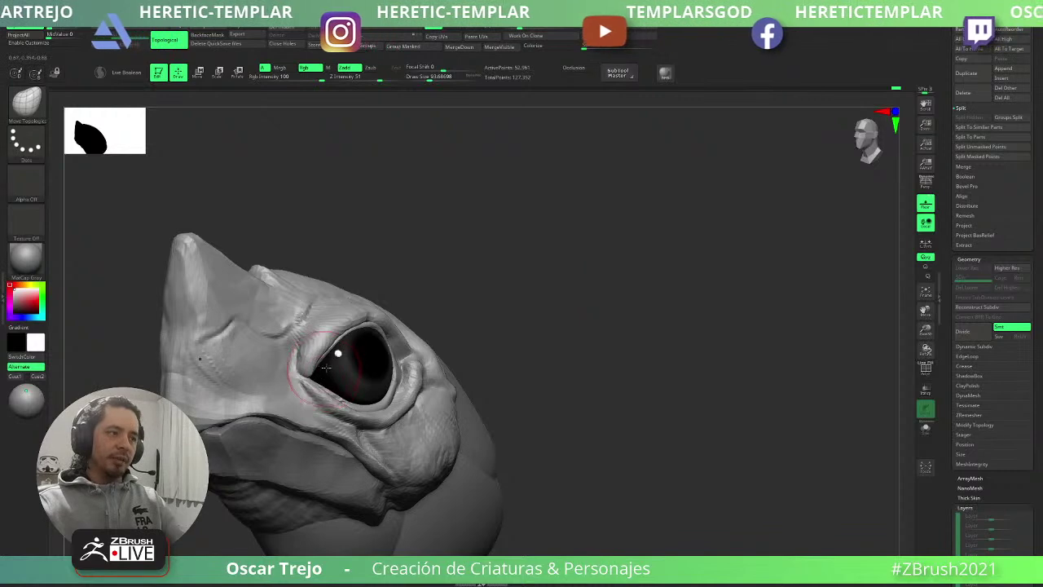
- Isolate the eyelid rim polygroup, mask the rest of the head and adjust the rim's front corner with the Move brush
{"action": "left_click", "coordinate": [337, 349], "text": "ctrl+alt+shift"}
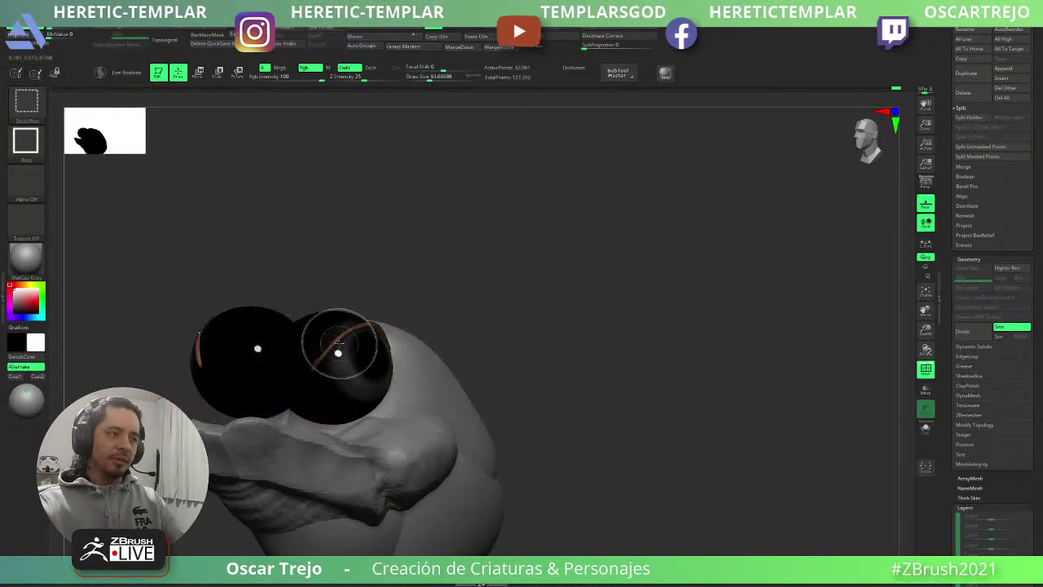
{"action": "left_click", "coordinate": [535, 299], "text": "ctrl+shift"}
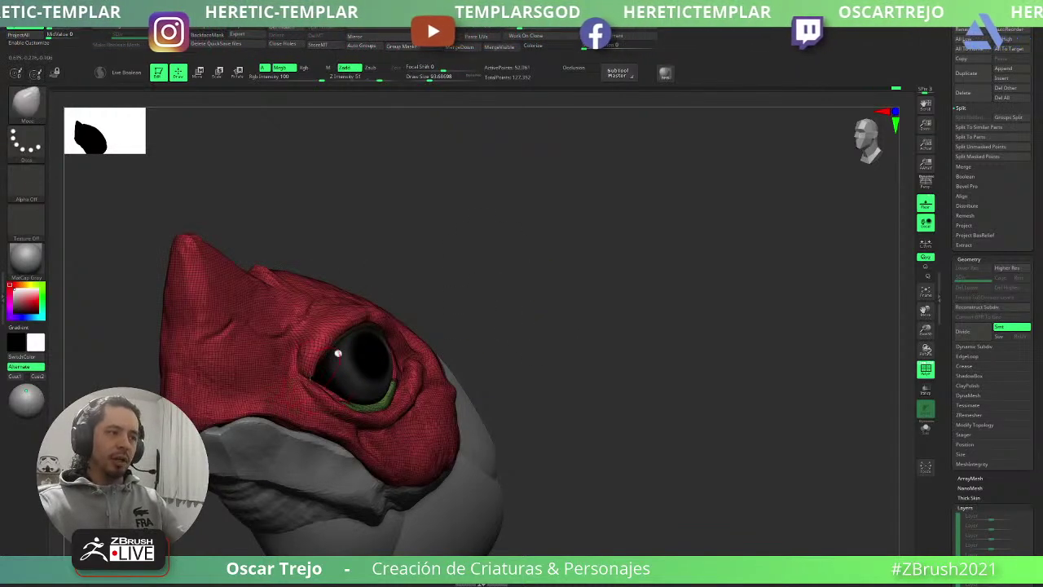
{"action": "left_click", "coordinate": [513, 302], "text": "ctrl"}
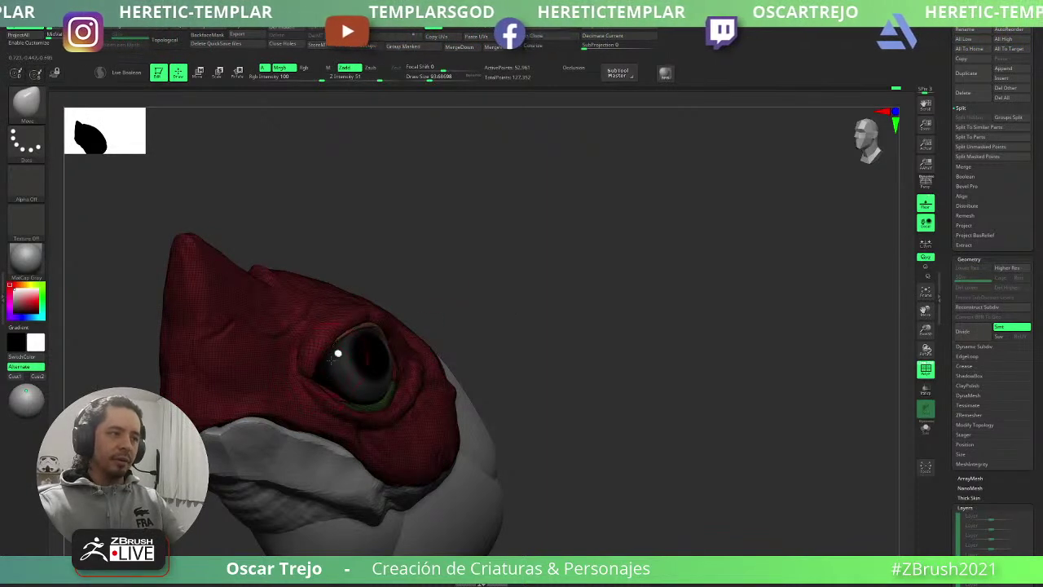
{"action": "key", "text": "shift+f"}
{"action": "left_click_drag", "start_coordinate": [516, 293], "coordinate": [424, 302]}
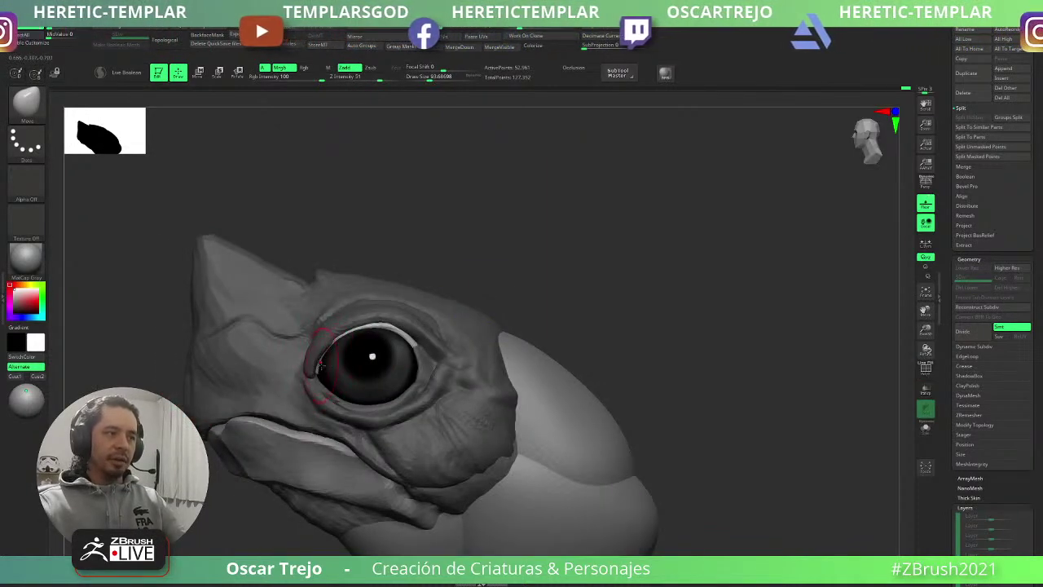
{"action": "mouse_move", "coordinate": [477, 274]}
{"action": "left_mouse_down"}
{"action": "mouse_move", "coordinate": [530, 261]}
{"action": "mouse_move", "coordinate": [559, 270]}
{"action": "mouse_move", "coordinate": [523, 254]}
{"action": "mouse_move", "coordinate": [550, 301]}
{"action": "mouse_move", "coordinate": [557, 365]}
{"action": "left_mouse_up"}
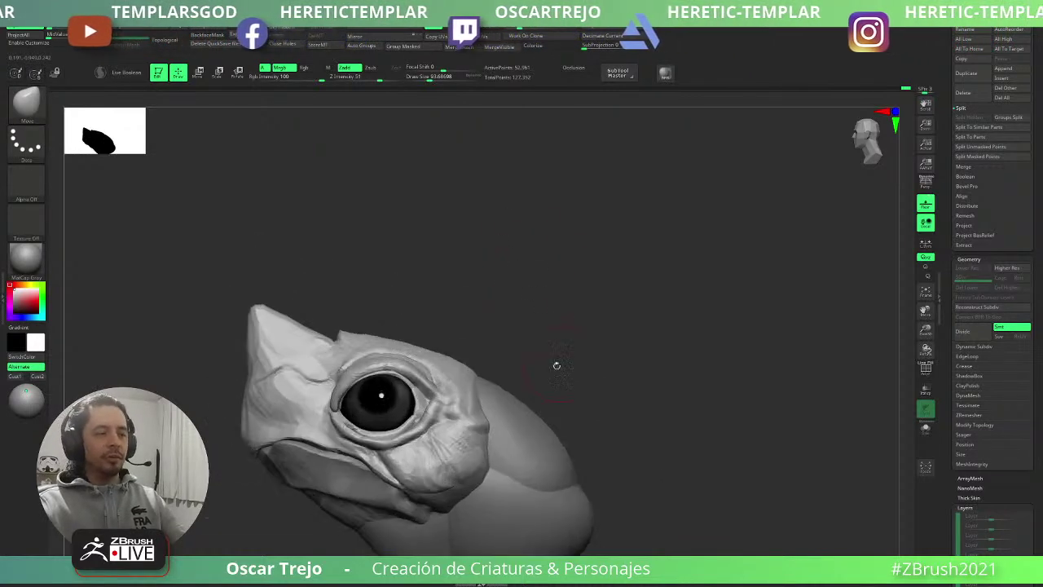
- Rework the peak of the crease across the upper beak with small Standard and DamStandard brushes
{"action": "mouse_move", "coordinate": [376, 280]}
{"action": "left_mouse_down", "text": "alt"}
{"action": "mouse_move", "coordinate": [498, 316]}
{"action": "mouse_move", "coordinate": [501, 366]}
{"action": "left_mouse_up", "text": "alt"}
{"action": "key", "text": "b"}
{"action": "key", "text": "s"}
{"action": "key", "text": "t"}
{"action": "key", "text": "s"}
{"action": "left_click_drag", "start_coordinate": [367, 377], "coordinate": [345, 385]}
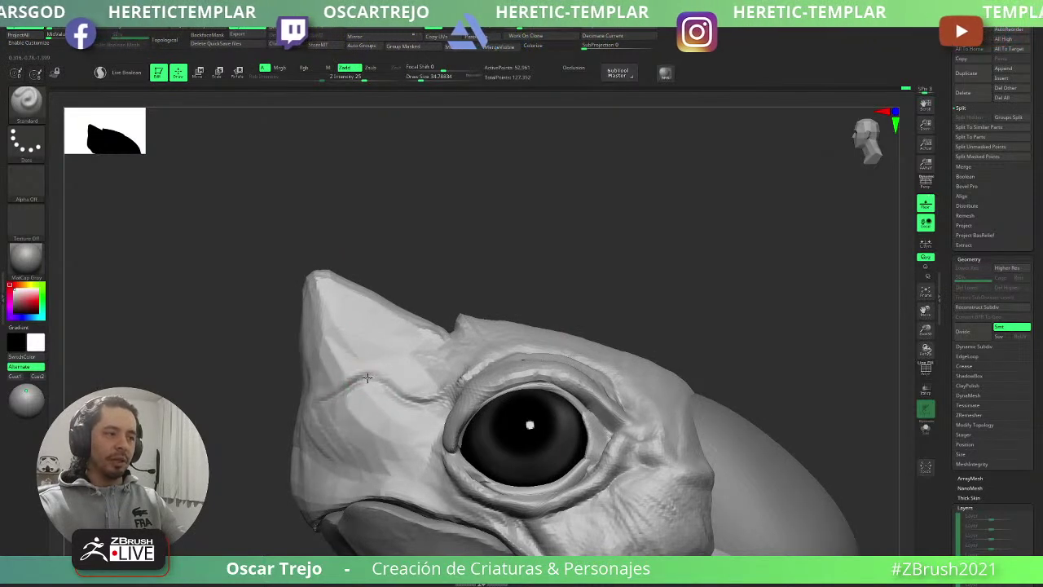
{"action": "key", "text": "s"}
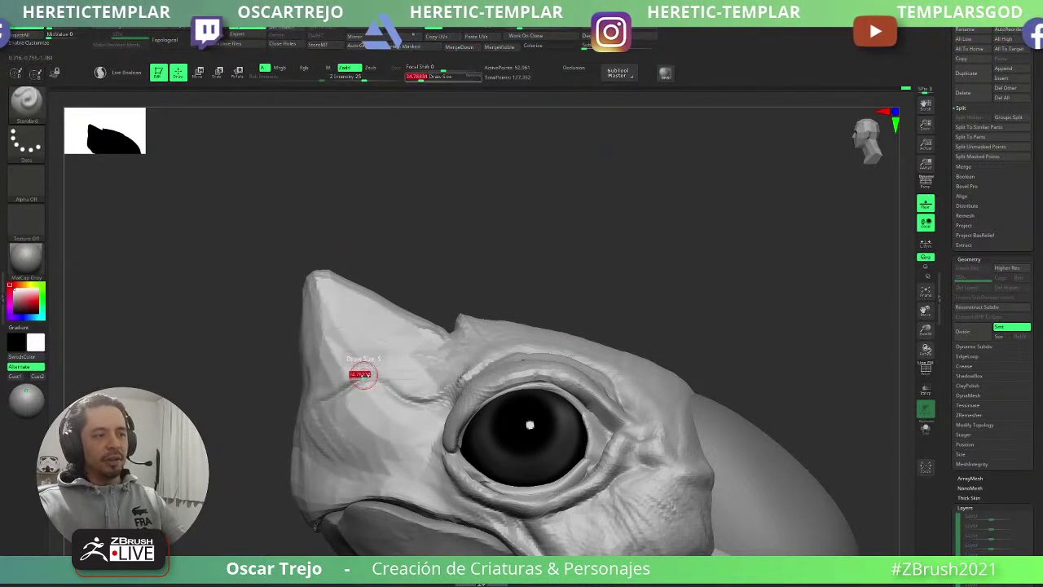
{"action": "left_click", "coordinate": [362, 378]}
{"action": "key", "text": "b"}
{"action": "key", "text": "d"}
{"action": "key", "text": "s"}
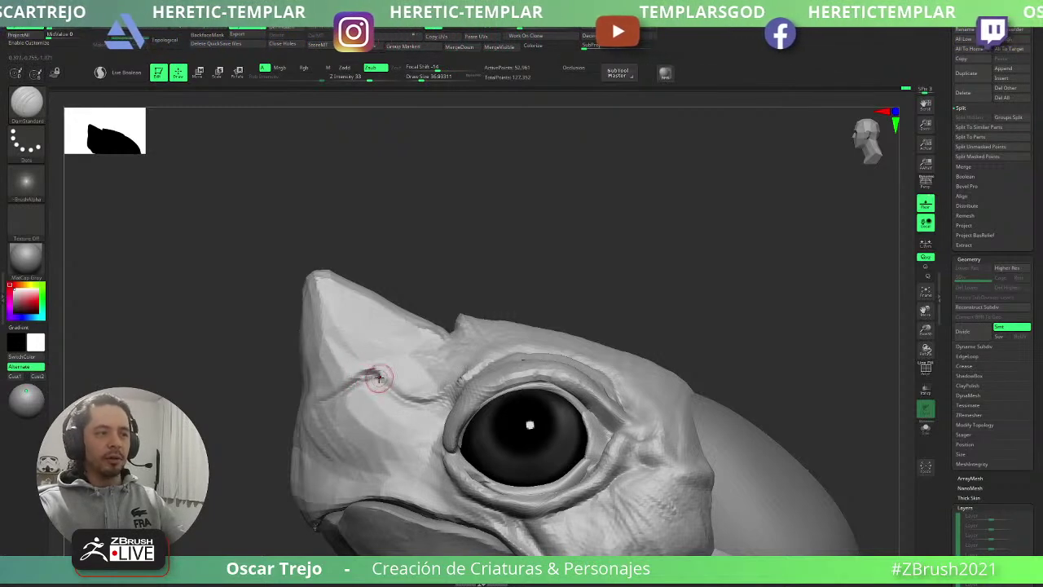
- Build up the area between the upper beak crease and the brow with an enlarged Clay brush
{"action": "key", "text": "b"}
{"action": "key", "text": "c"}
{"action": "key", "text": "l"}
{"action": "key", "text": "bracketright"}
{"action": "key", "text": "bracketright"}
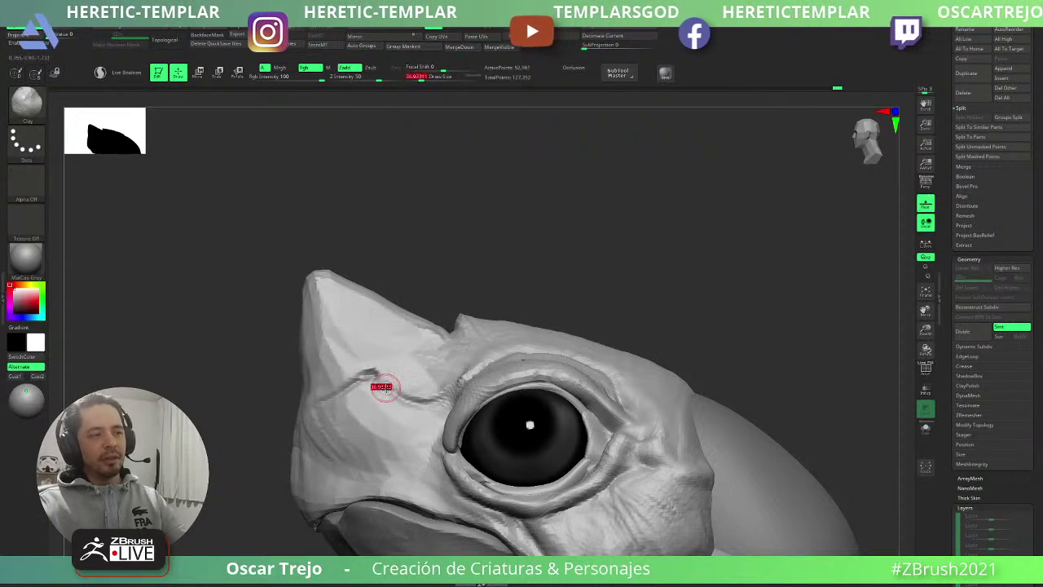
{"action": "mouse_move", "coordinate": [426, 386]}
{"action": "left_mouse_down"}
{"action": "mouse_move", "coordinate": [437, 386]}
{"action": "mouse_move", "coordinate": [423, 364]}
{"action": "mouse_move", "coordinate": [418, 373]}
{"action": "left_mouse_up"}
{"action": "key", "text": "bracketright"}
{"action": "key", "text": "bracketright"}
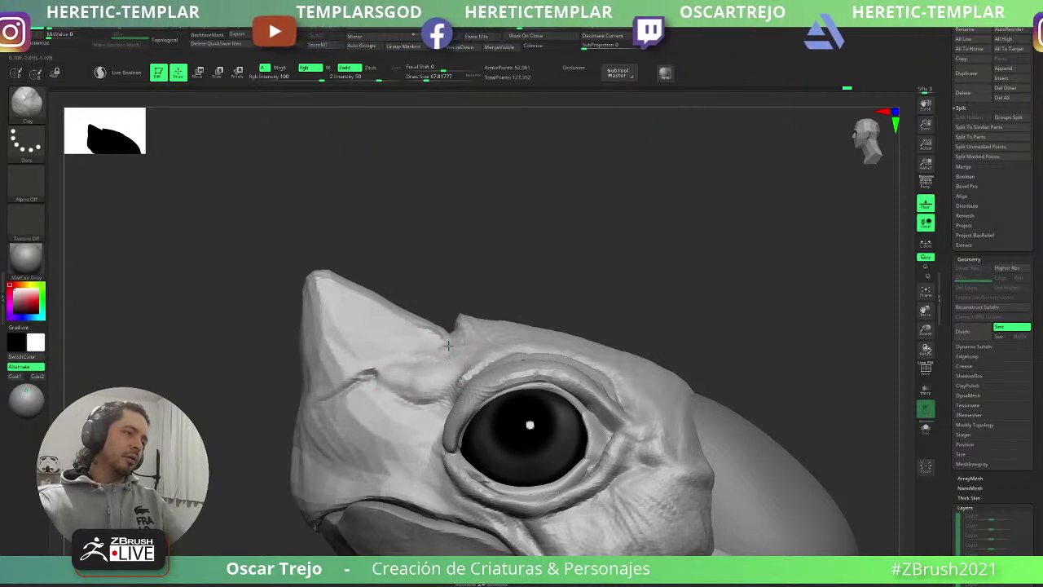
{"action": "key", "text": "ctrl"}
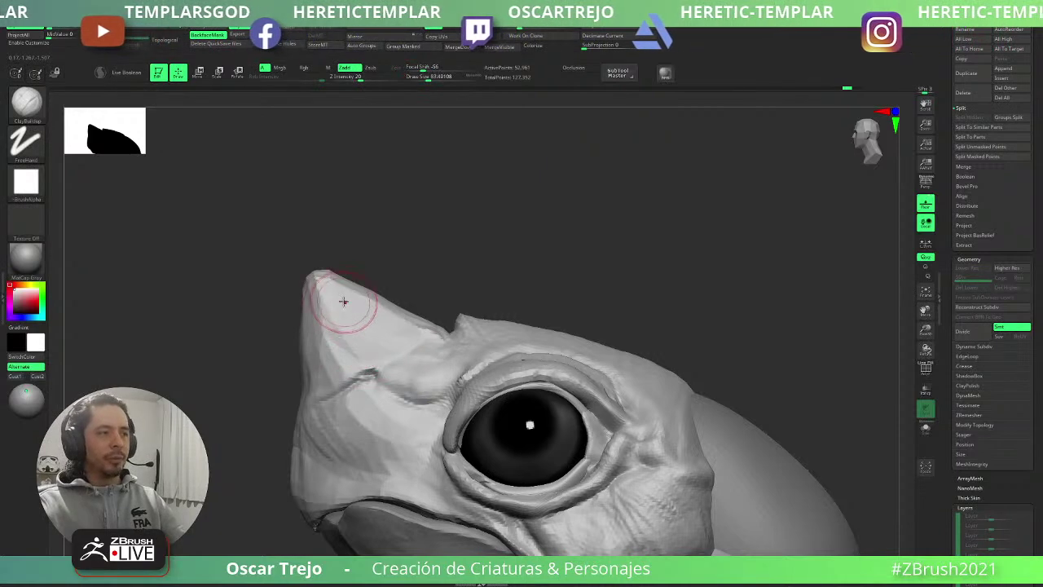
- Refine the raised volume between the beak crease and the eyelid with the ClayBuildup brush, smoothing it where needed
{"action": "mouse_move", "coordinate": [260, 313]}
{"action": "left_mouse_down"}
{"action": "mouse_move", "coordinate": [266, 329]}
{"action": "mouse_move", "coordinate": [253, 308]}
{"action": "left_mouse_up"}
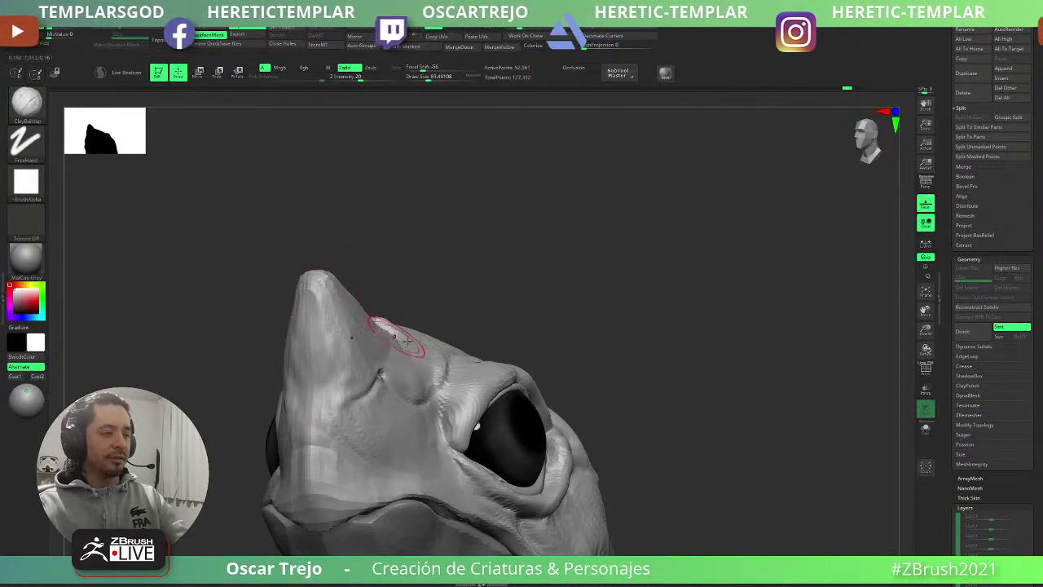
{"action": "left_click_drag", "start_coordinate": [539, 288], "coordinate": [465, 342]}
{"action": "key", "text": "["}
{"action": "mouse_move", "coordinate": [415, 378]}
{"action": "left_mouse_down", "text": "shift"}
{"action": "mouse_move", "coordinate": [396, 375]}
{"action": "mouse_move", "coordinate": [433, 382]}
{"action": "left_mouse_up", "text": "shift"}
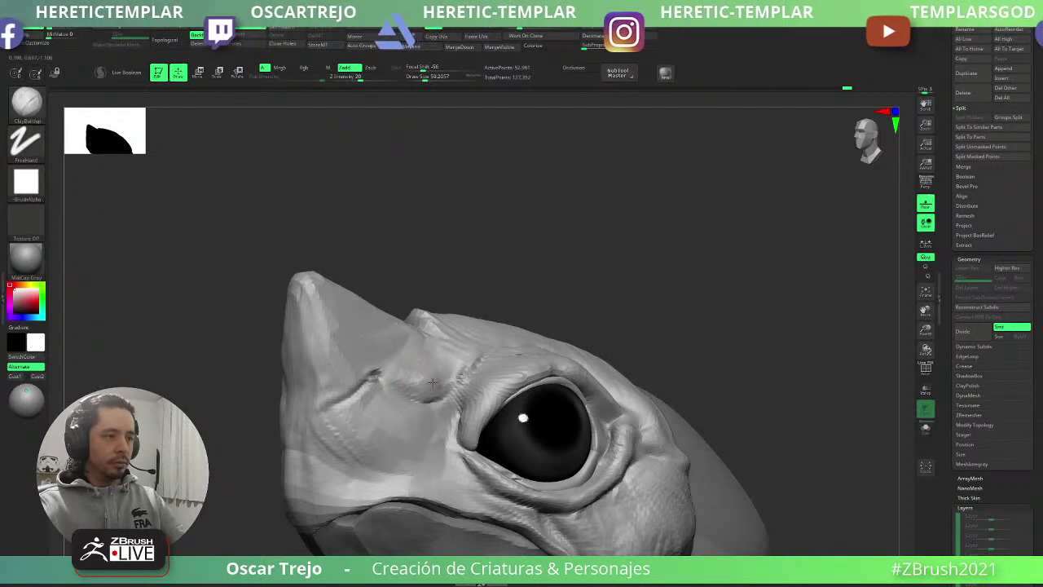
{"action": "left_click_drag", "start_coordinate": [524, 298], "coordinate": [473, 361]}
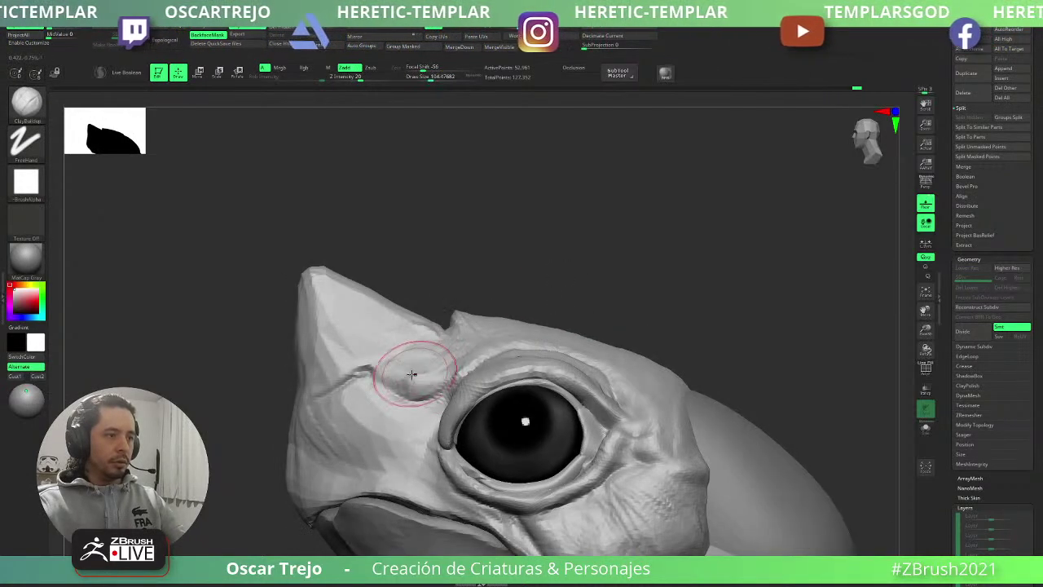
{"action": "mouse_move", "coordinate": [552, 267]}
{"action": "left_mouse_down", "text": "alt"}
{"action": "mouse_move", "coordinate": [526, 269]}
{"action": "mouse_move", "coordinate": [611, 250]}
{"action": "mouse_move", "coordinate": [589, 351]}
{"action": "left_mouse_up", "text": "alt"}
{"action": "key", "text": "s"}
{"action": "left_click_drag", "start_coordinate": [588, 350], "coordinate": [477, 373]}
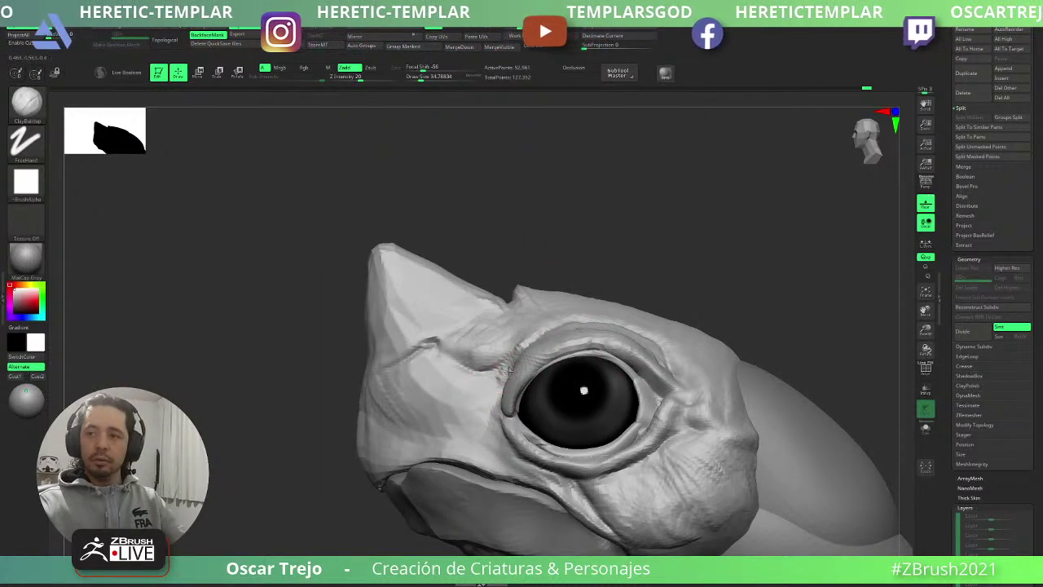
{"action": "left_click_drag", "start_coordinate": [670, 256], "coordinate": [653, 284]}
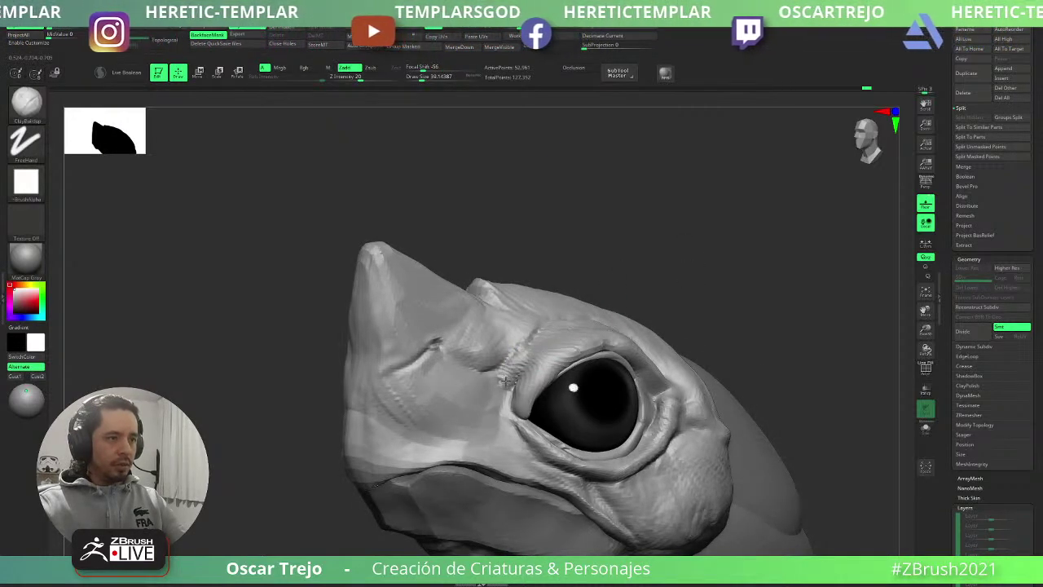
- Carve the transition in front of the upper eyelid with DamStandard and smooth it
{"action": "key", "text": "b"}
{"action": "key", "text": "d"}
{"action": "key", "text": "s"}
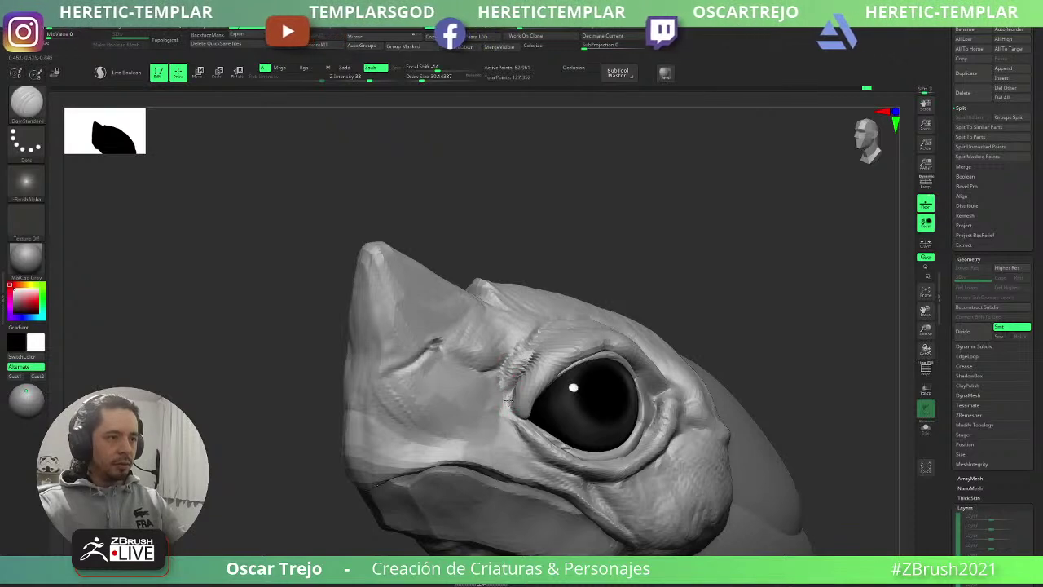
{"action": "left_click_drag", "start_coordinate": [639, 262], "coordinate": [508, 368]}
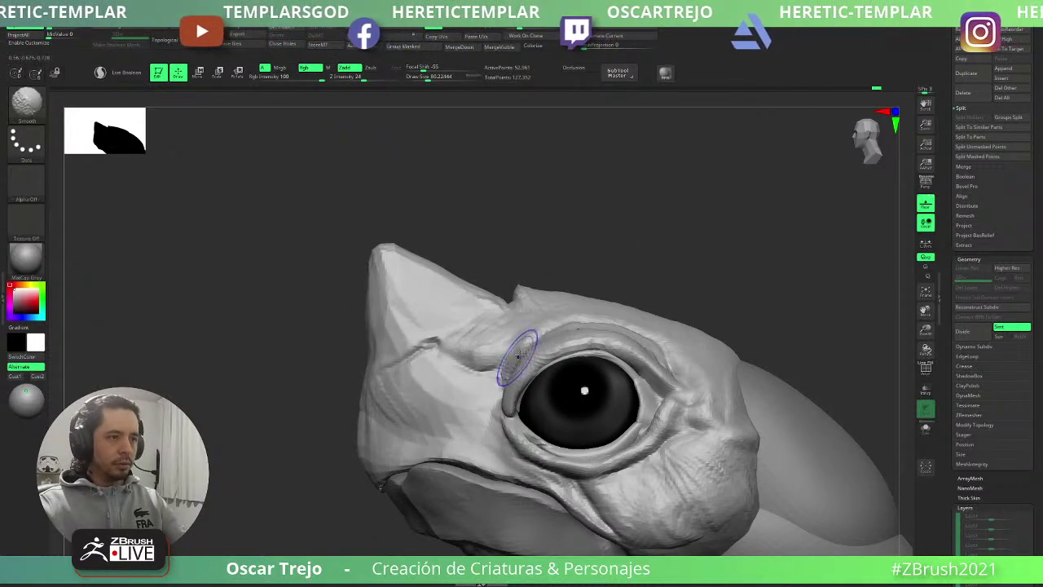
{"action": "mouse_move", "coordinate": [673, 266]}
{"action": "left_mouse_down", "text": "alt"}
{"action": "mouse_move", "coordinate": [666, 237]}
{"action": "mouse_move", "coordinate": [677, 243]}
{"action": "mouse_move", "coordinate": [662, 280]}
{"action": "left_mouse_up", "text": "alt"}
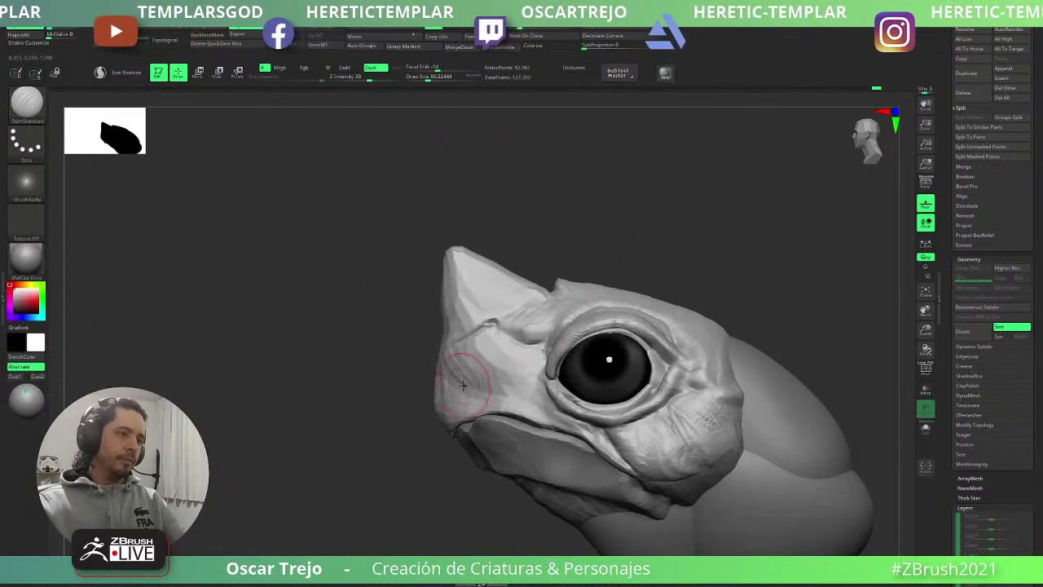
- Build up the side of the beak below the crease with ClayBuildup strokes
{"action": "key", "text": "b"}
{"action": "key", "text": "c"}
{"action": "key", "text": "b"}
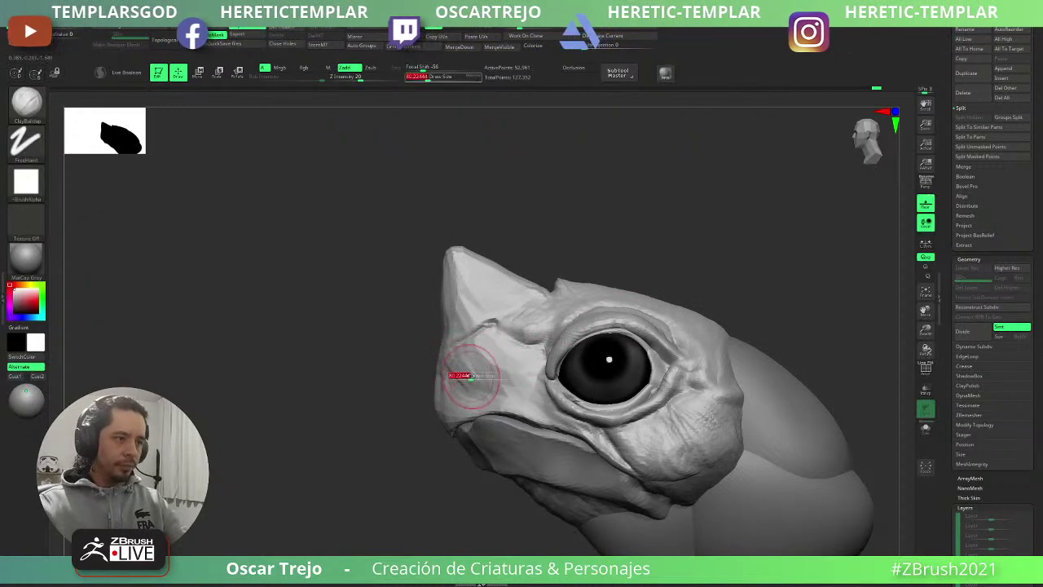
{"action": "mouse_move", "coordinate": [465, 381]}
{"action": "left_mouse_down"}
{"action": "mouse_move", "coordinate": [464, 363]}
{"action": "mouse_move", "coordinate": [491, 386]}
{"action": "mouse_move", "coordinate": [468, 351]}
{"action": "mouse_move", "coordinate": [501, 373]}
{"action": "mouse_move", "coordinate": [513, 354]}
{"action": "mouse_move", "coordinate": [494, 345]}
{"action": "mouse_move", "coordinate": [522, 351]}
{"action": "mouse_move", "coordinate": [490, 350]}
{"action": "mouse_move", "coordinate": [510, 360]}
{"action": "mouse_move", "coordinate": [501, 367]}
{"action": "mouse_move", "coordinate": [473, 349]}
{"action": "mouse_move", "coordinate": [483, 387]}
{"action": "mouse_move", "coordinate": [477, 365]}
{"action": "mouse_move", "coordinate": [463, 392]}
{"action": "left_mouse_up"}
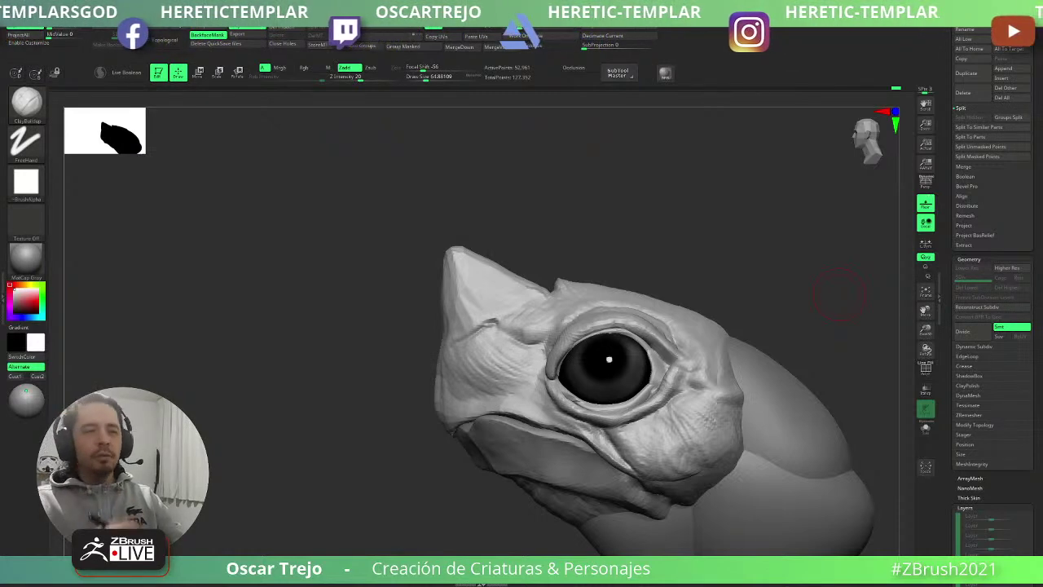
- Define the rear end of the beak crease toward the front eyelid and brow with a small Standard brush
{"action": "left_click_drag", "start_coordinate": [706, 247], "coordinate": [591, 253], "text": "alt"}
{"action": "key", "text": "b"}
{"action": "key", "text": "s"}
{"action": "key", "text": "t"}
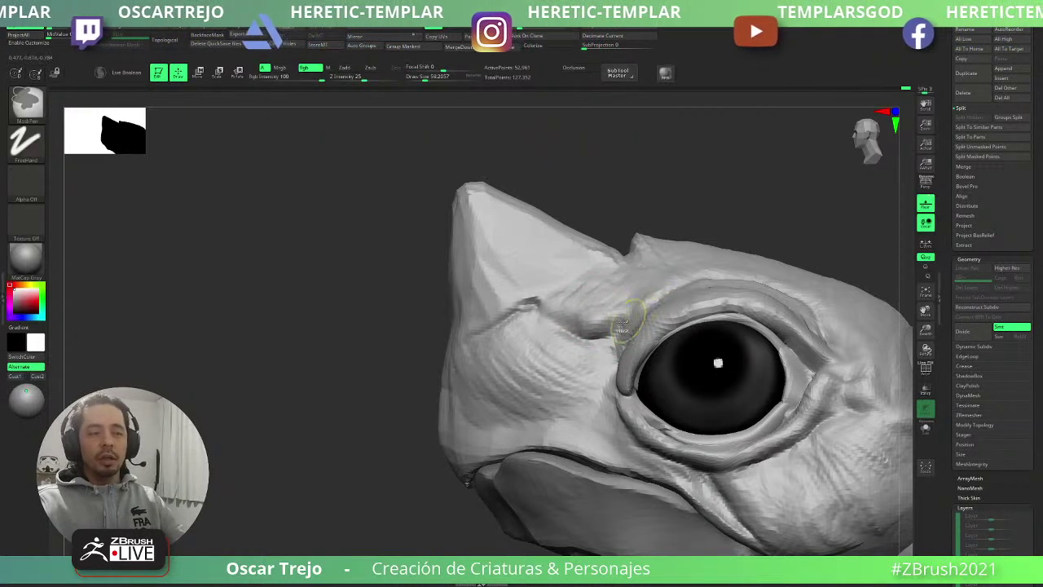
{"action": "key", "text": "s"}
{"action": "mouse_move", "coordinate": [598, 324]}
{"action": "left_mouse_down"}
{"action": "mouse_move", "coordinate": [582, 325]}
{"action": "mouse_move", "coordinate": [617, 325]}
{"action": "mouse_move", "coordinate": [603, 329]}
{"action": "left_mouse_up"}
{"action": "left_click_drag", "start_coordinate": [648, 296], "coordinate": [641, 297]}
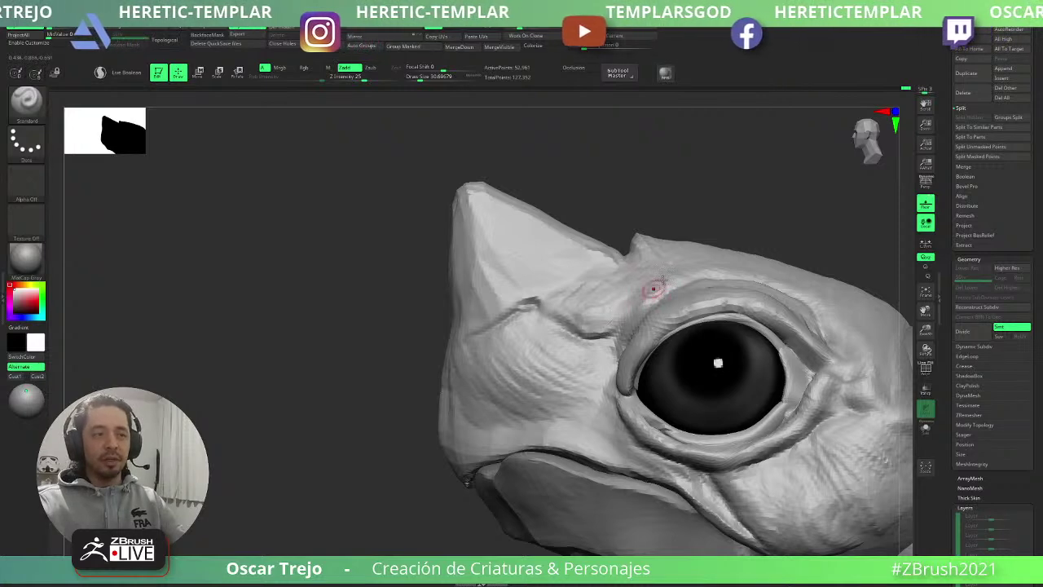
{"action": "mouse_move", "coordinate": [739, 208]}
{"action": "left_mouse_down", "text": "alt"}
{"action": "mouse_move", "coordinate": [671, 237]}
{"action": "mouse_move", "coordinate": [736, 331]}
{"action": "left_mouse_up", "text": "alt"}
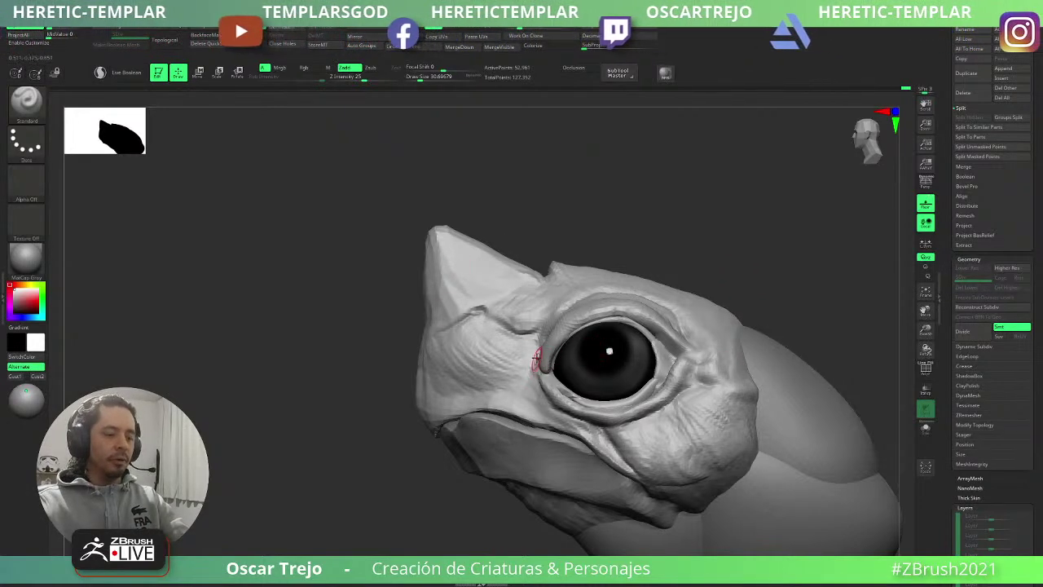
- Adjust the form around the front of the eye and the side of the beak with the Move Topological brush
{"action": "key", "text": "b"}
{"action": "key", "text": "m"}
{"action": "key", "text": "t"}
{"action": "key", "text": "s"}
{"action": "left_click_drag", "start_coordinate": [553, 348], "coordinate": [574, 348]}
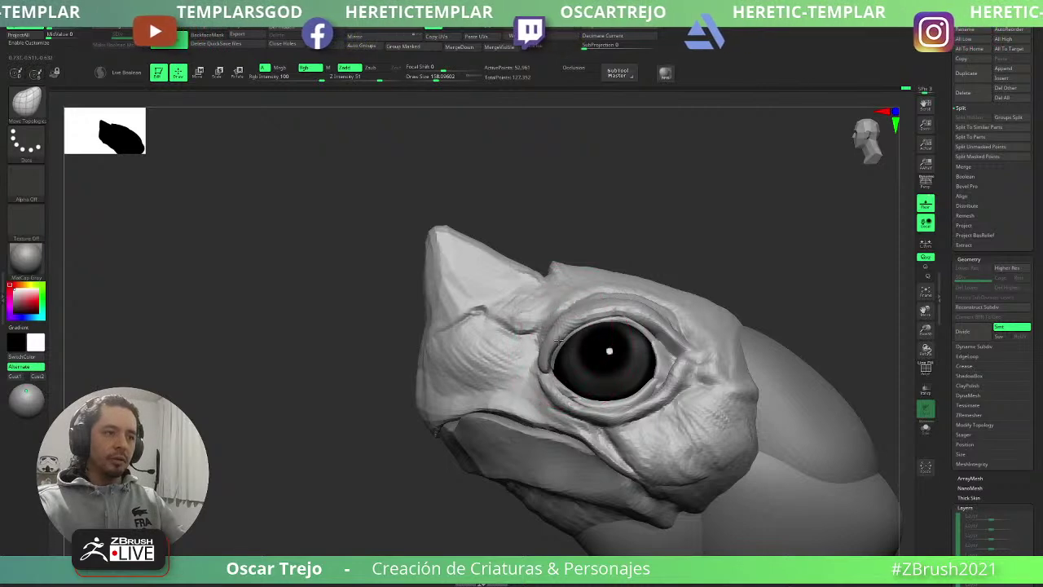
{"action": "mouse_move", "coordinate": [736, 285]}
{"action": "left_mouse_down", "text": "alt"}
{"action": "mouse_move", "coordinate": [660, 256]}
{"action": "mouse_move", "coordinate": [675, 286]}
{"action": "mouse_move", "coordinate": [654, 278]}
{"action": "mouse_move", "coordinate": [677, 313]}
{"action": "left_mouse_up", "text": "alt"}
{"action": "left_click_drag", "start_coordinate": [677, 313], "coordinate": [644, 326]}
{"action": "key", "text": "s"}
{"action": "left_click_drag", "start_coordinate": [594, 367], "coordinate": [534, 356]}
{"action": "key", "text": "s"}
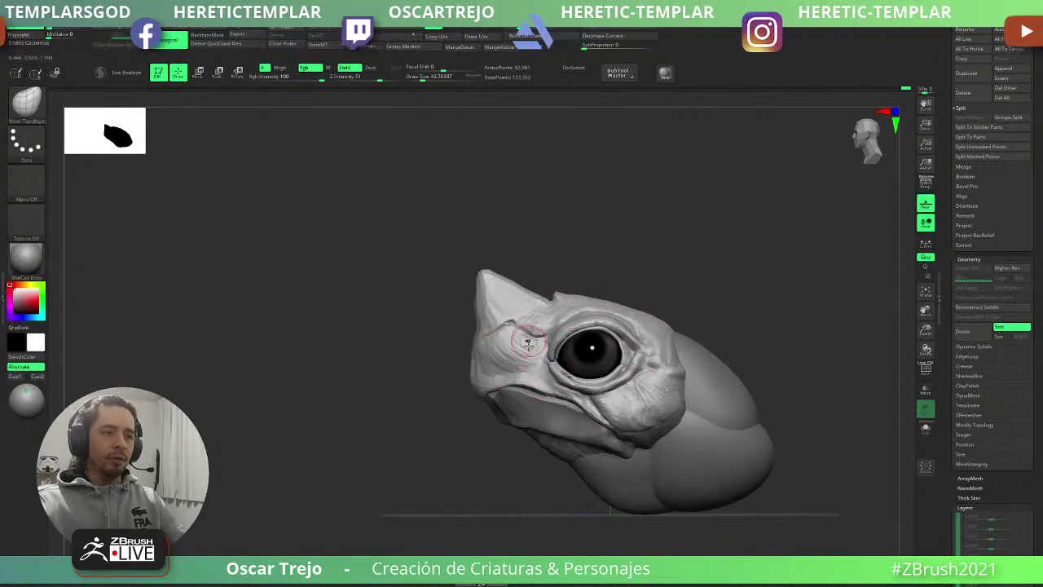
- Examine the jaw, head and neck subtools and the polygroups of the neck volumes
{"action": "key", "text": "shift+f"}
{"action": "key", "text": "shift+f"}
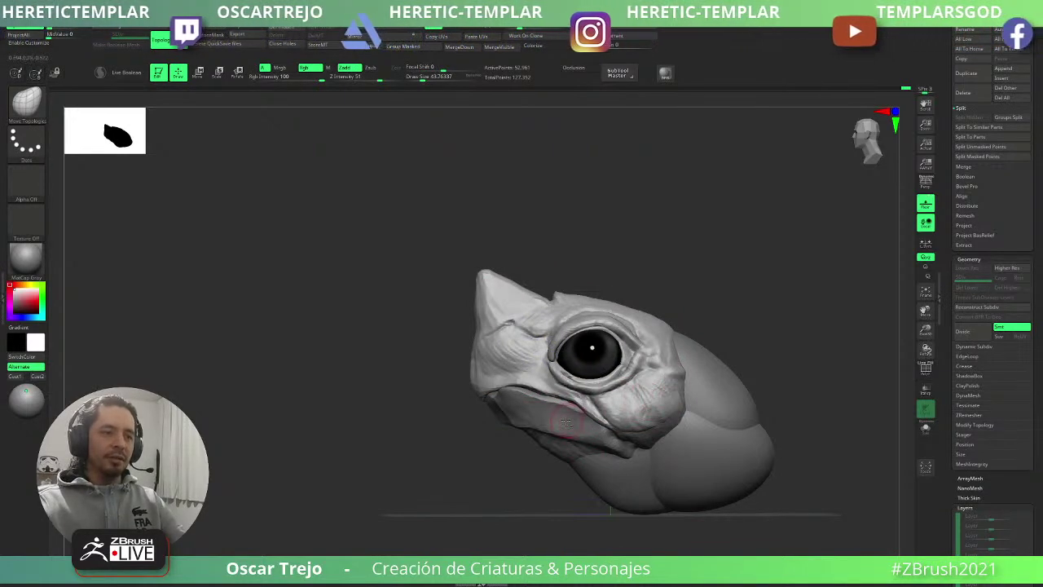
{"action": "left_click", "coordinate": [565, 420], "text": "alt"}
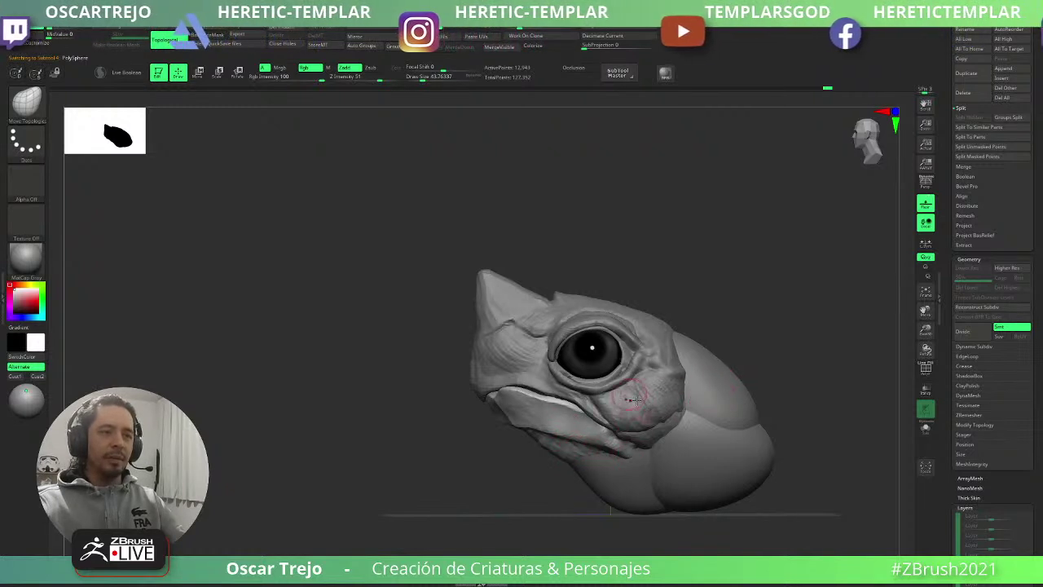
{"action": "left_click", "coordinate": [664, 395], "text": "alt"}
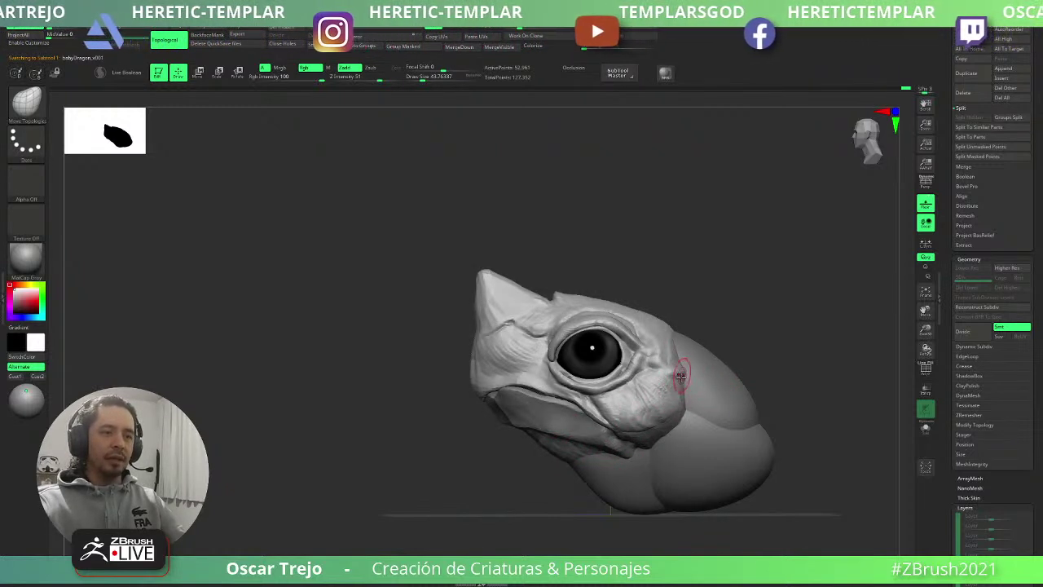
{"action": "left_click", "coordinate": [719, 424], "text": "alt"}
{"action": "key", "text": "shift+f"}
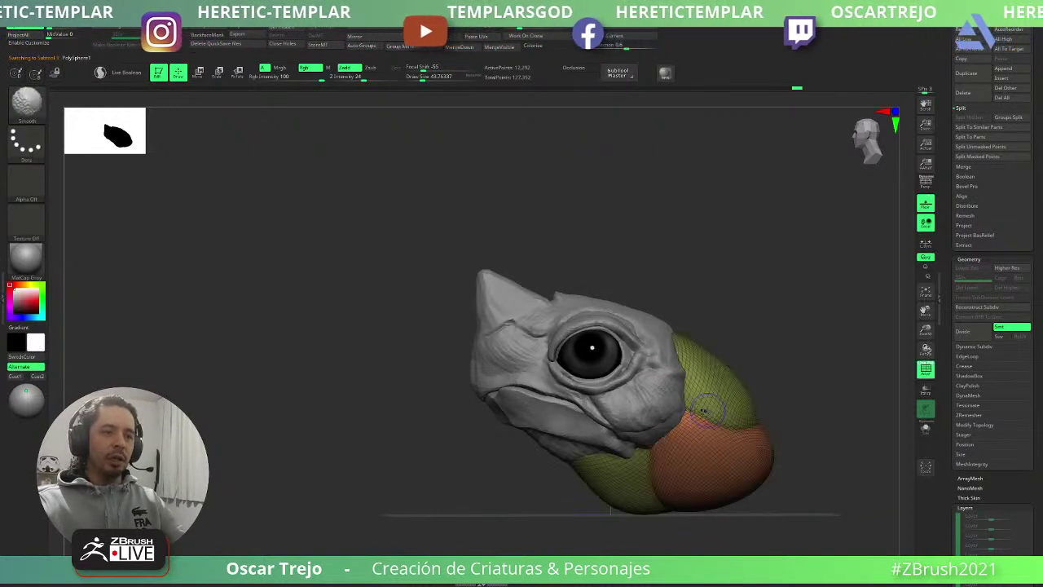
{"action": "key", "text": "shift+f"}
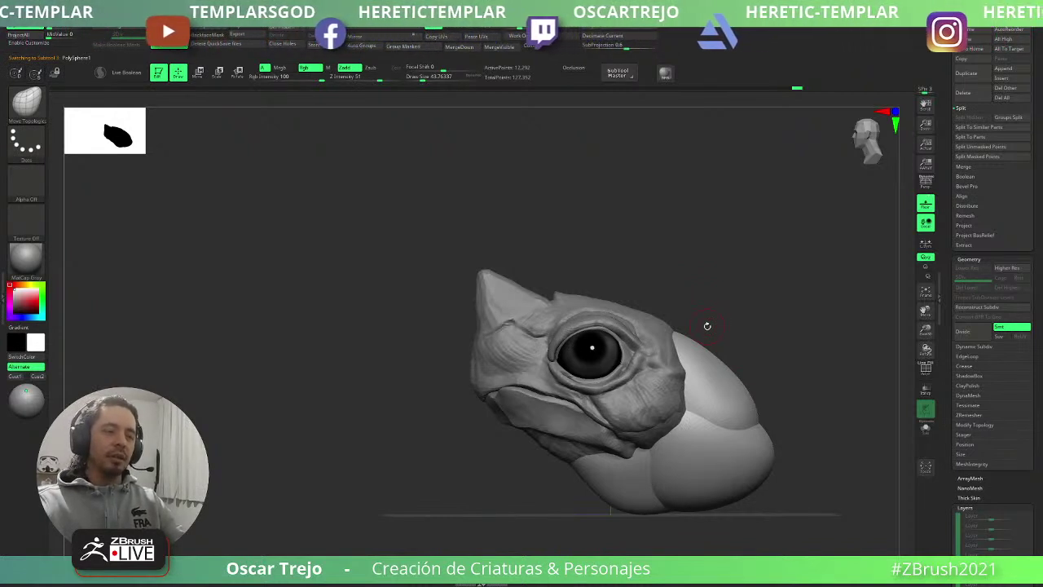
- Select the head and shape a fold under the bulge on the beak's side with the Standard and DamStandard brushes
{"action": "left_click_drag", "start_coordinate": [430, 438], "coordinate": [494, 405], "text": "shift"}
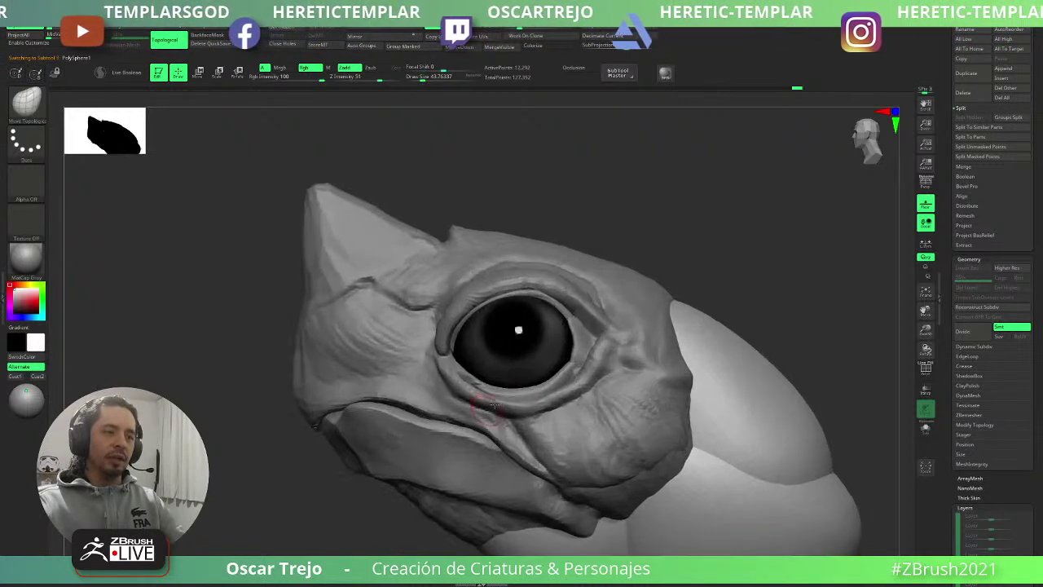
{"action": "left_click", "coordinate": [444, 377], "text": "alt"}
{"action": "key", "text": "b"}
{"action": "key", "text": "s"}
{"action": "key", "text": "t"}
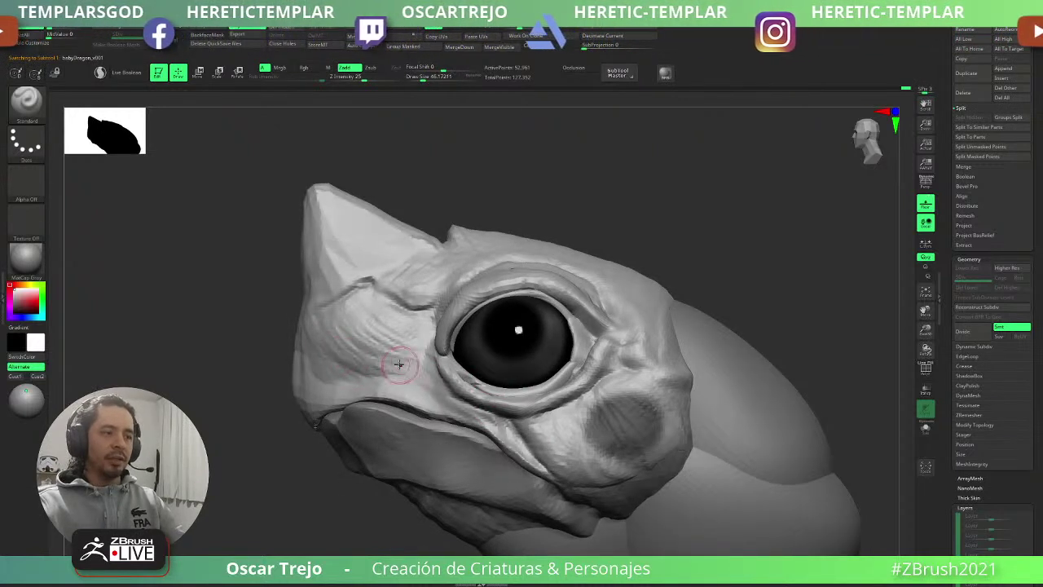
{"action": "key", "text": "ctrl+z"}
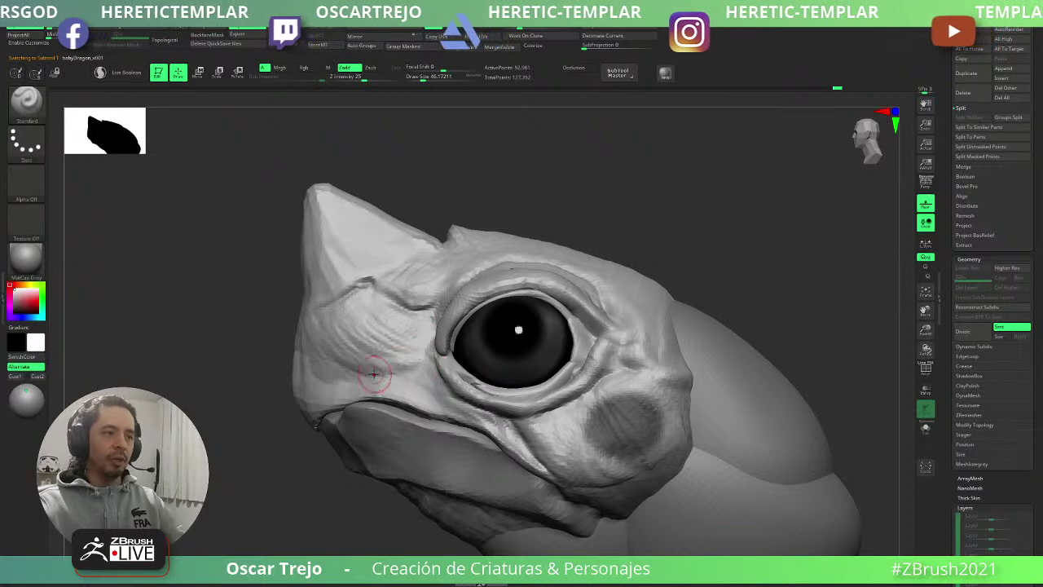
{"action": "key", "text": "b"}
{"action": "key", "text": "d"}
{"action": "key", "text": "s"}
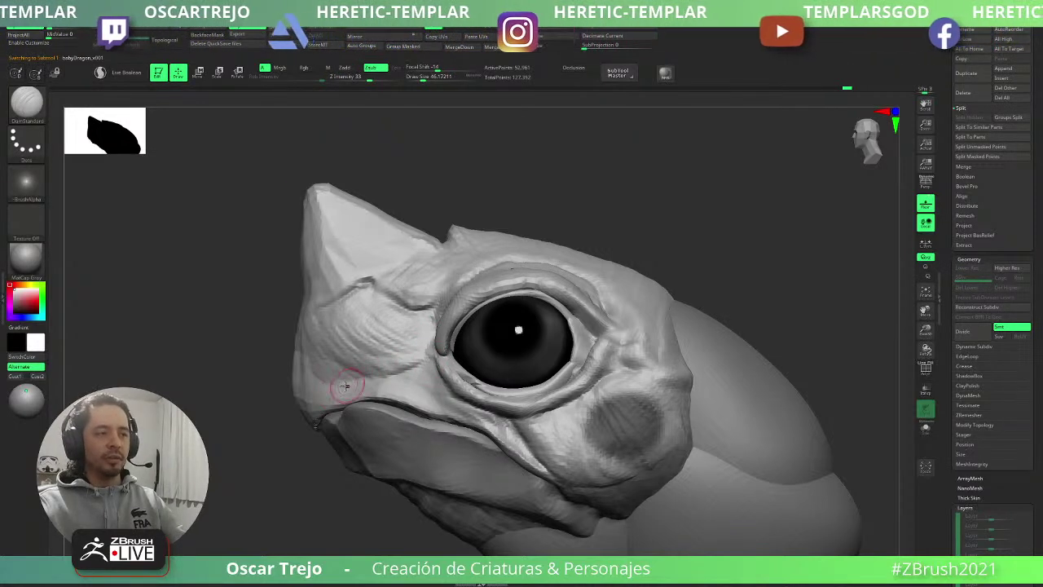
{"action": "key", "text": "b"}
{"action": "key", "text": "s"}
{"action": "key", "text": "t"}
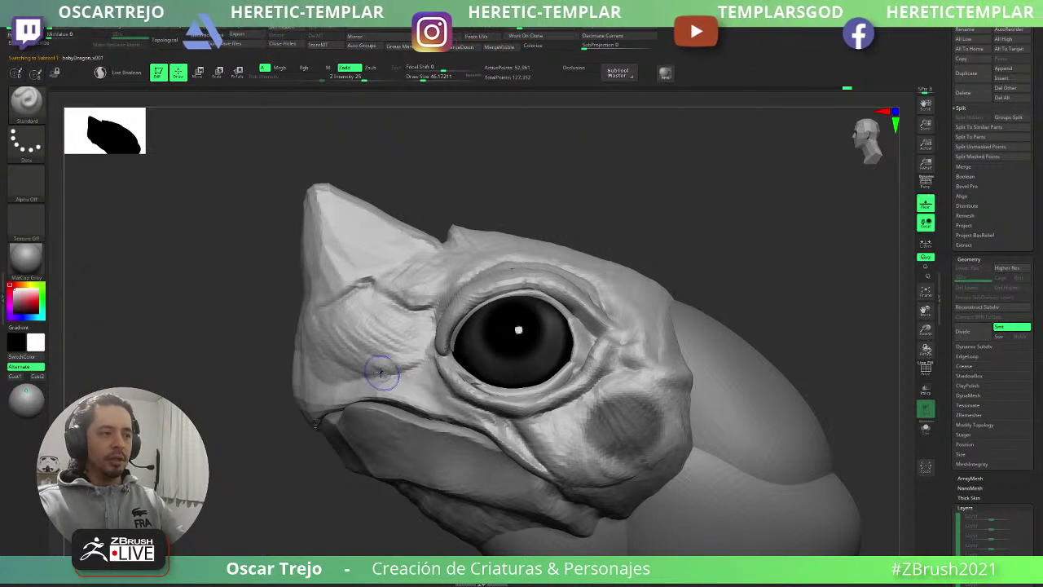
{"action": "key", "text": "ctrl+shift+z"}
- Add volume around the fold on the lower side of the beak with the ClayBuildup brush
{"action": "key", "text": "b"}
{"action": "key", "text": "c"}
{"action": "key", "text": "b"}
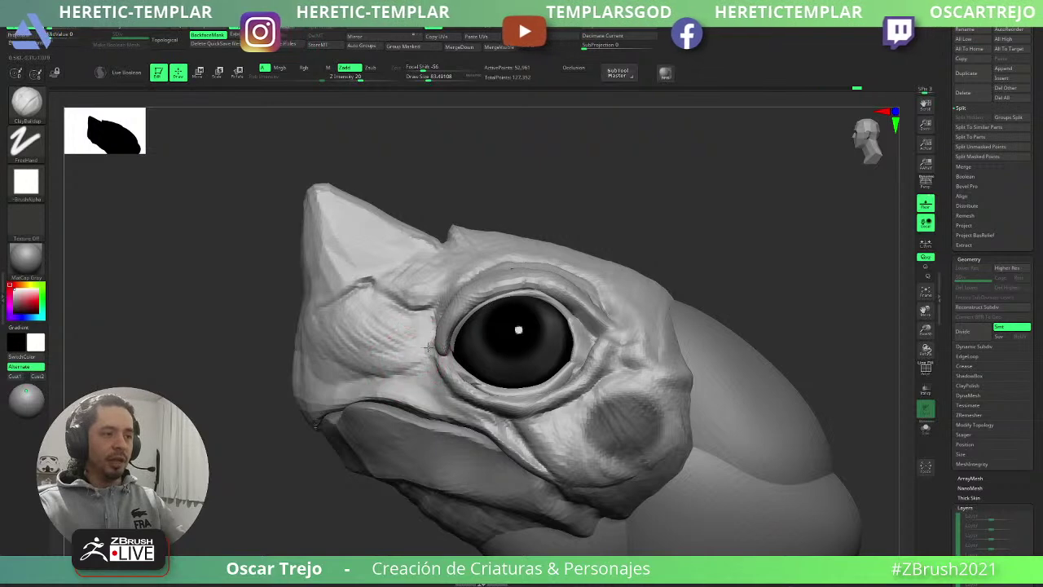
{"action": "left_click_drag", "start_coordinate": [356, 365], "coordinate": [322, 389]}
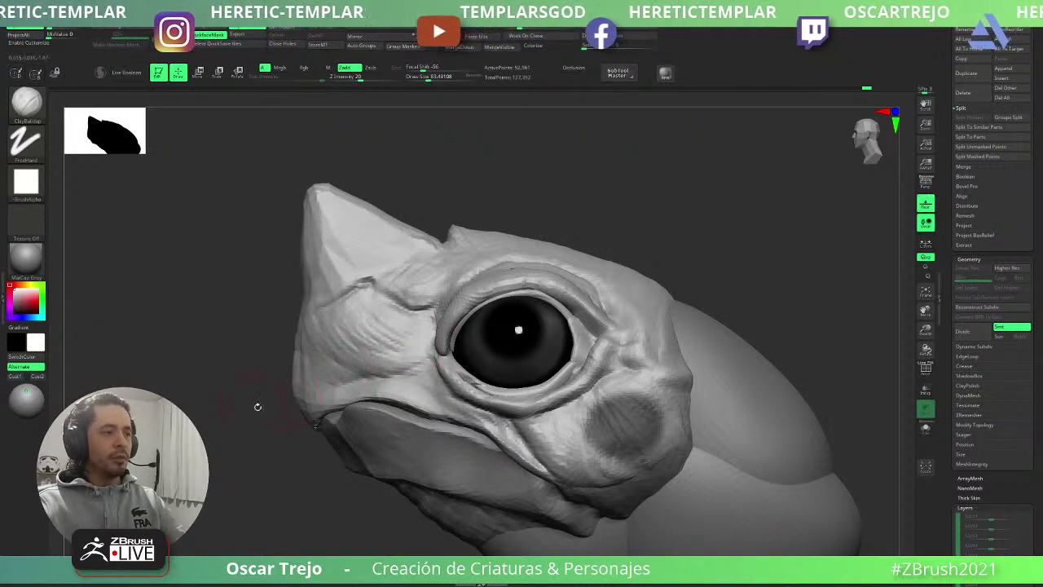
{"action": "left_click_drag", "start_coordinate": [258, 407], "coordinate": [313, 371]}
- Refine the beak's front with small Standard and Move brushes, and clear the mask on the cheek
{"action": "key", "text": "b"}
{"action": "key", "text": "s"}
{"action": "key", "text": "t"}
{"action": "key", "text": "bracketleft"}
{"action": "key", "text": "bracketleft"}
{"action": "key", "text": "bracketleft"}
{"action": "key", "text": "bracketleft"}
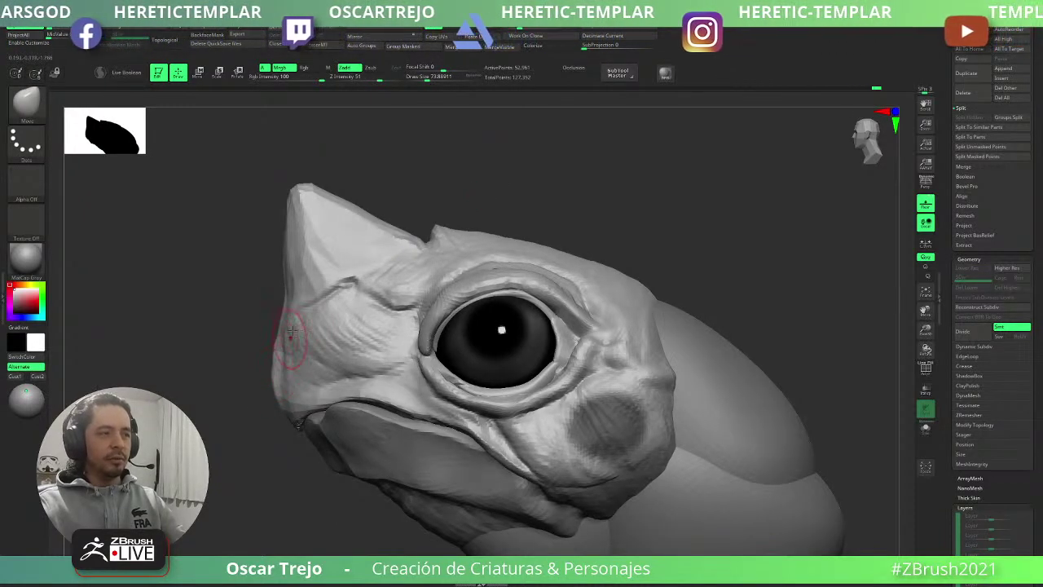
{"action": "key", "text": "ctrl"}
{"action": "mouse_move", "coordinate": [771, 295]}
{"action": "left_mouse_down", "text": "ctrl"}
{"action": "mouse_move", "coordinate": [771, 317]}
{"action": "mouse_move", "coordinate": [734, 291]}
{"action": "mouse_move", "coordinate": [723, 295]}
{"action": "left_mouse_up", "text": "ctrl"}
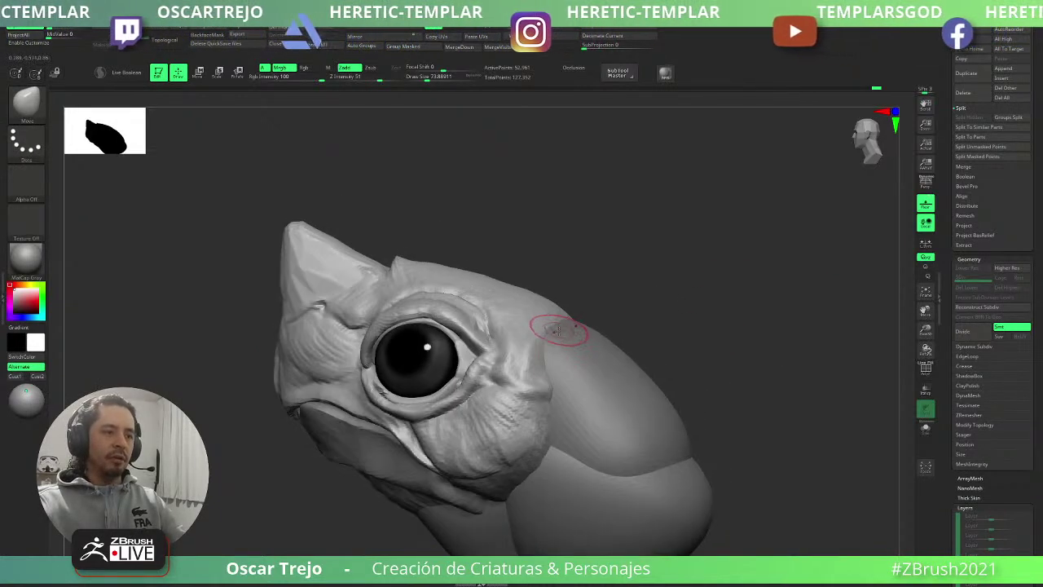
- Select the upper neck volume and check how it meets the back of the head from several angles
{"action": "left_click", "coordinate": [564, 336], "text": "alt"}
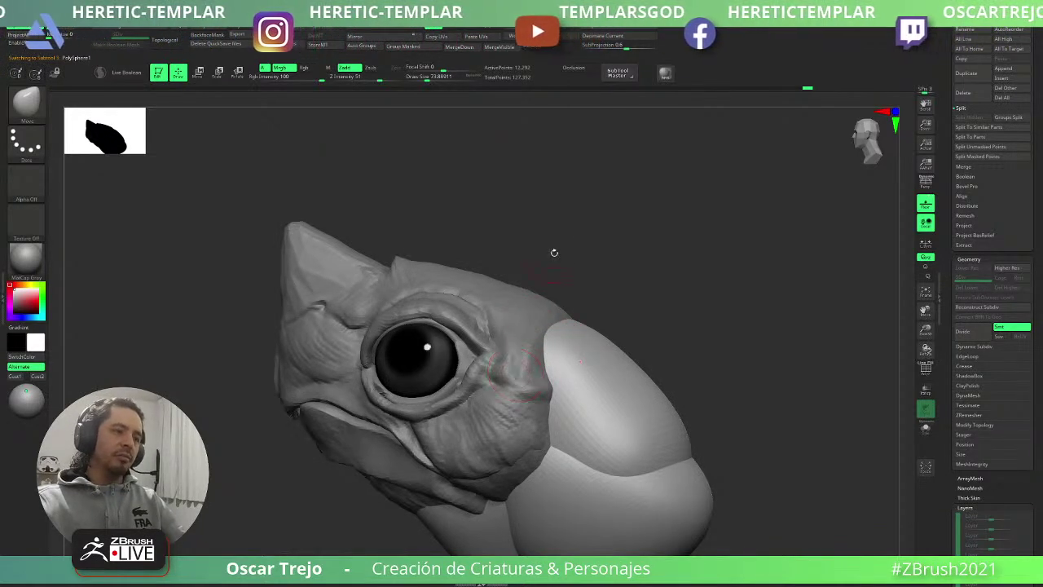
{"action": "left_click_drag", "start_coordinate": [554, 251], "coordinate": [594, 261], "text": "shift"}
{"action": "left_click_drag", "start_coordinate": [625, 307], "coordinate": [562, 343], "text": "alt"}
{"action": "right_click_drag", "start_coordinate": [562, 344], "coordinate": [548, 330]}
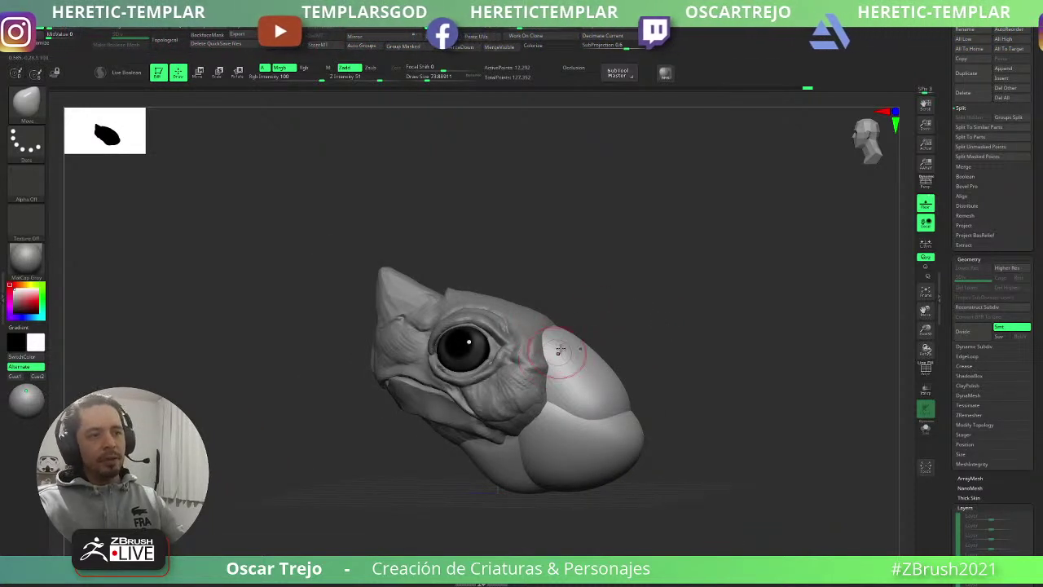
{"action": "right_click_drag", "start_coordinate": [596, 350], "coordinate": [591, 348]}
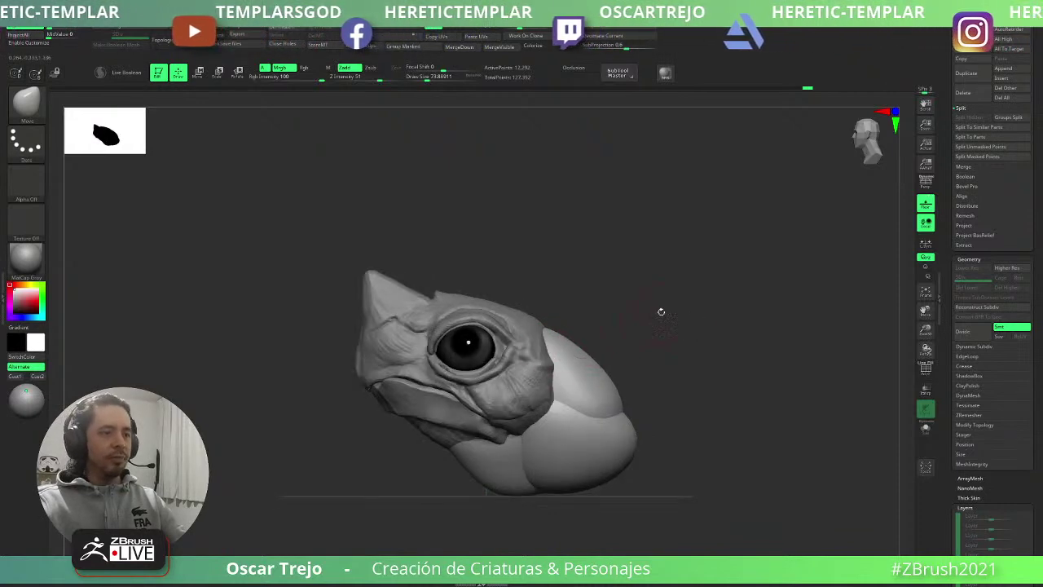
{"action": "right_click_drag", "start_coordinate": [661, 312], "coordinate": [520, 368], "text": "ctrl"}
- Select the head and deepen the crease between the beak and the brow with the DamStandard brush
{"action": "left_click", "coordinate": [519, 367], "text": "alt"}
{"action": "right_click_drag", "start_coordinate": [603, 282], "coordinate": [650, 277], "text": "alt"}
{"action": "right_click_drag", "start_coordinate": [651, 277], "coordinate": [578, 277], "text": "ctrl"}
{"action": "right_click_drag", "start_coordinate": [543, 293], "coordinate": [522, 366]}
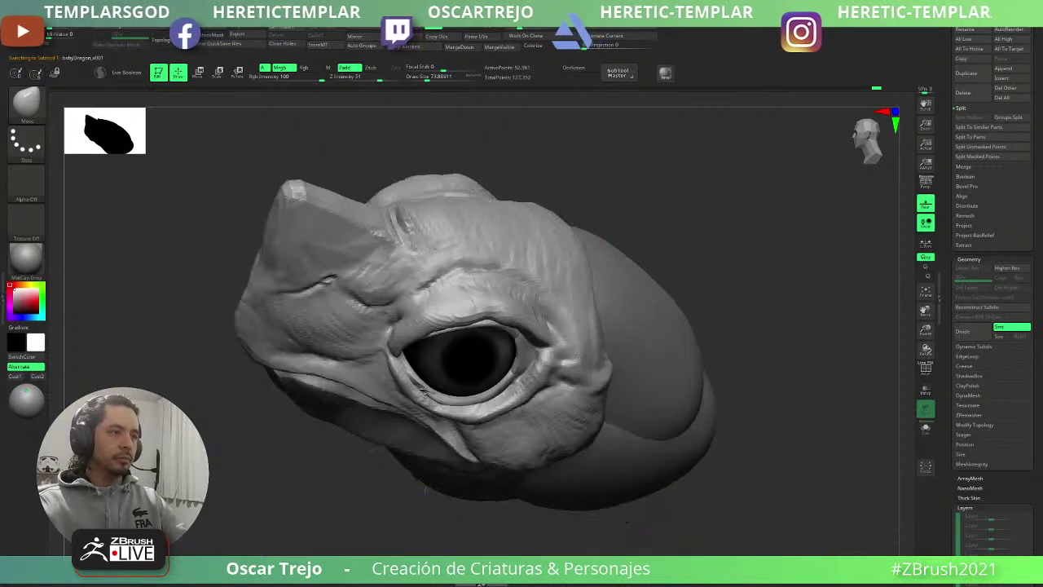
{"action": "key", "text": "s"}
{"action": "left_click", "coordinate": [402, 295]}
{"action": "key", "text": "b"}
{"action": "key", "text": "d"}
{"action": "key", "text": "s"}
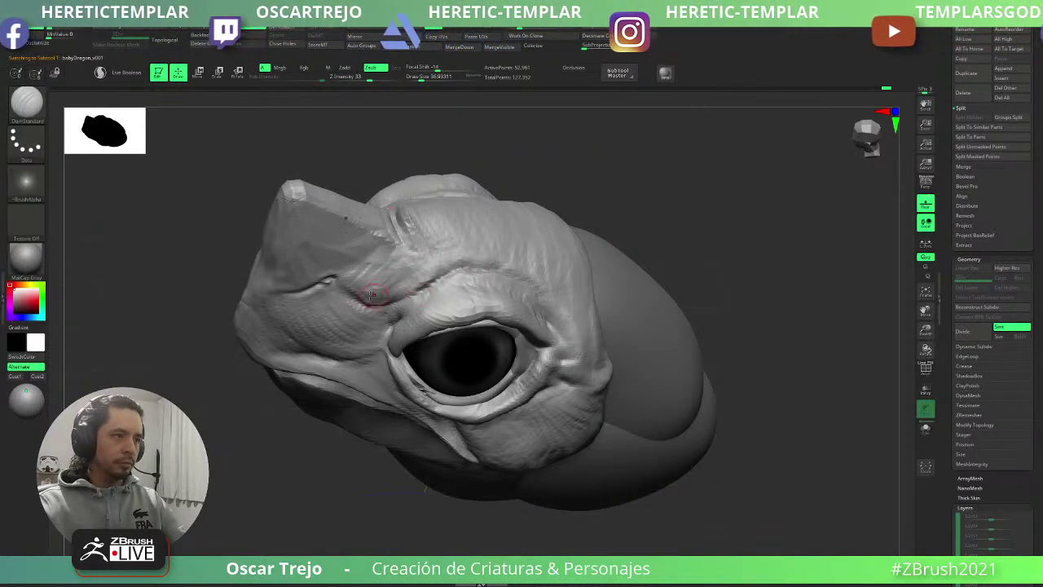
- Define and build up the fold above the upper eyelid with the Standard and ClayBuildup brushes
{"action": "key", "text": "b"}
{"action": "key", "text": "s"}
{"action": "key", "text": "t"}
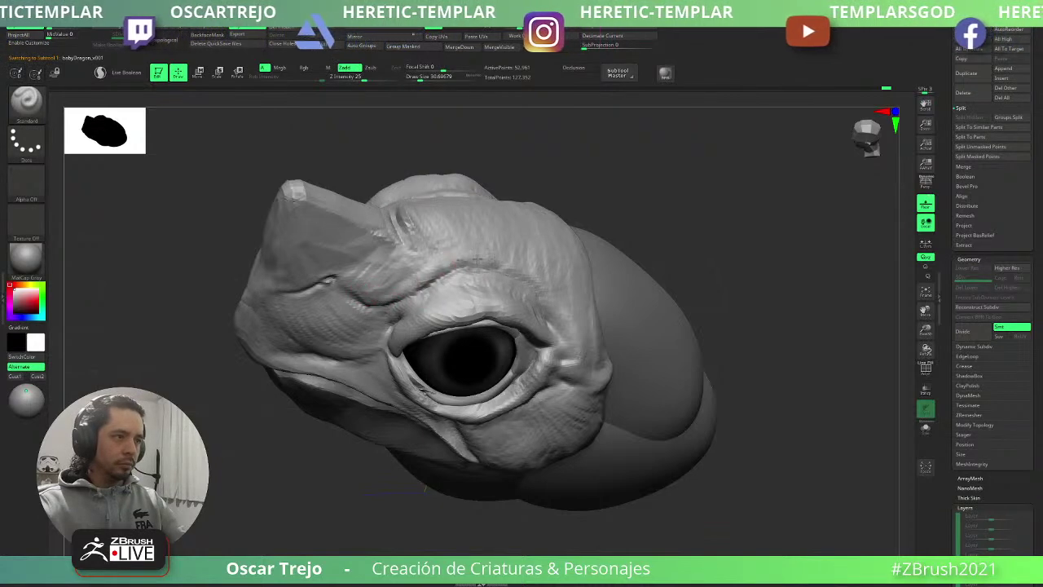
{"action": "key", "text": "b"}
{"action": "key", "text": "c"}
{"action": "key", "text": "b"}
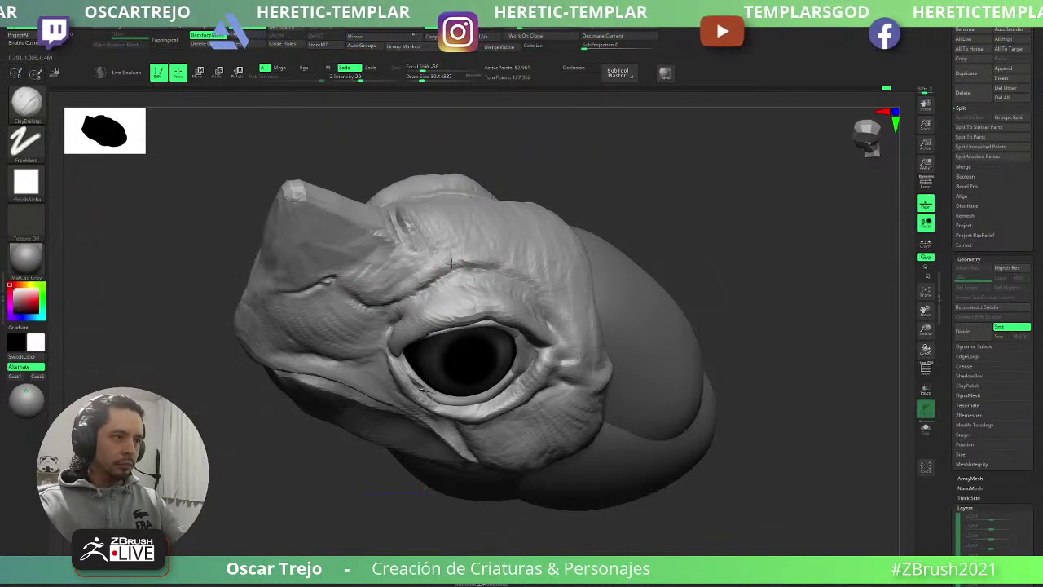
{"action": "key", "text": "s"}
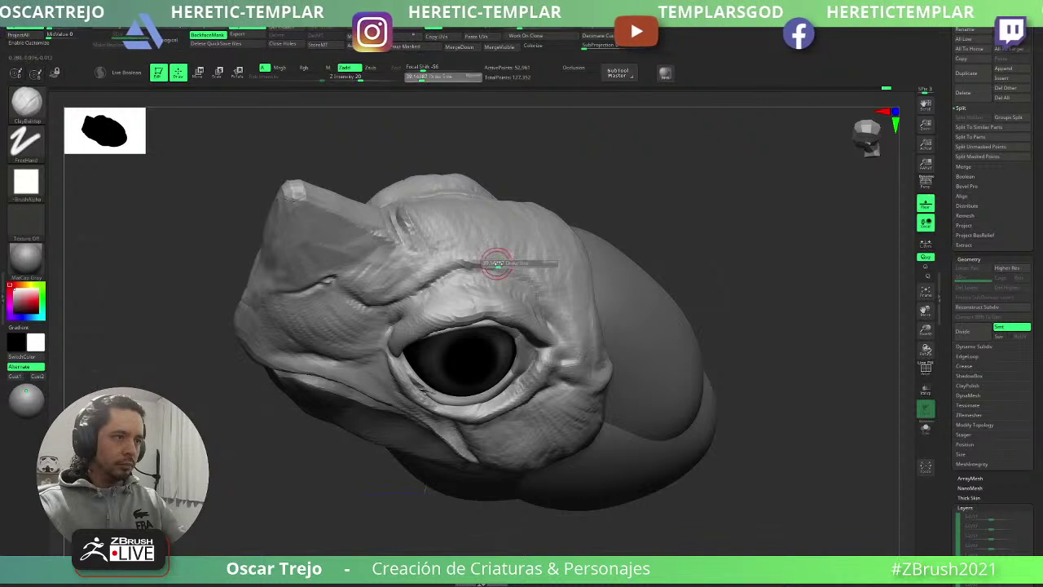
{"action": "left_click_drag", "start_coordinate": [497, 262], "coordinate": [500, 262]}
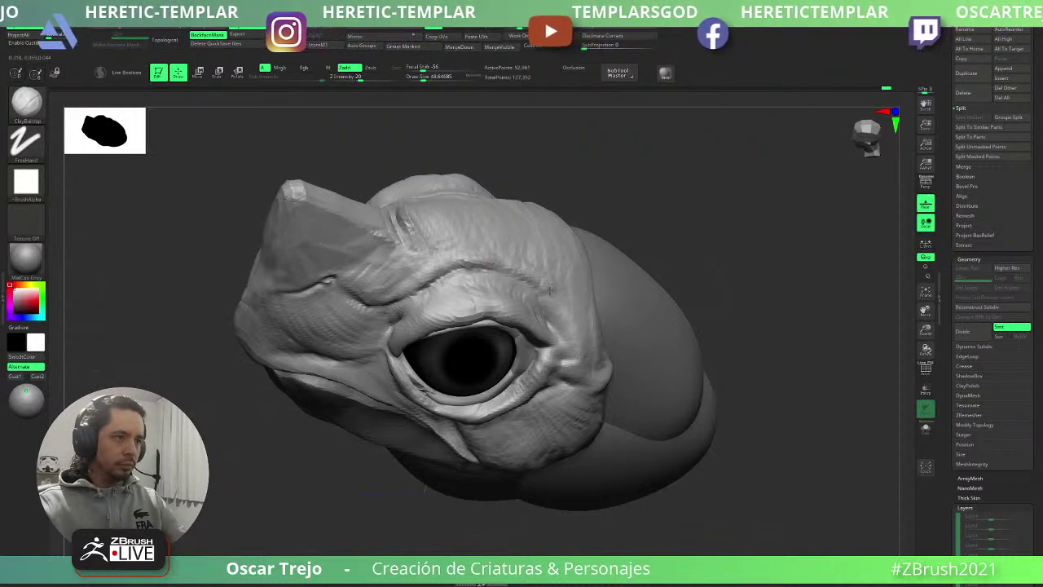
{"action": "key", "text": "s"}
{"action": "left_click_drag", "start_coordinate": [534, 298], "coordinate": [548, 298]}
{"action": "mouse_move", "coordinate": [580, 312]}
{"action": "right_mouse_down", "text": "ctrl"}
{"action": "mouse_move", "coordinate": [657, 218]}
{"action": "mouse_move", "coordinate": [660, 272]}
{"action": "mouse_move", "coordinate": [628, 259]}
{"action": "mouse_move", "coordinate": [631, 285]}
{"action": "right_mouse_up", "text": "ctrl"}
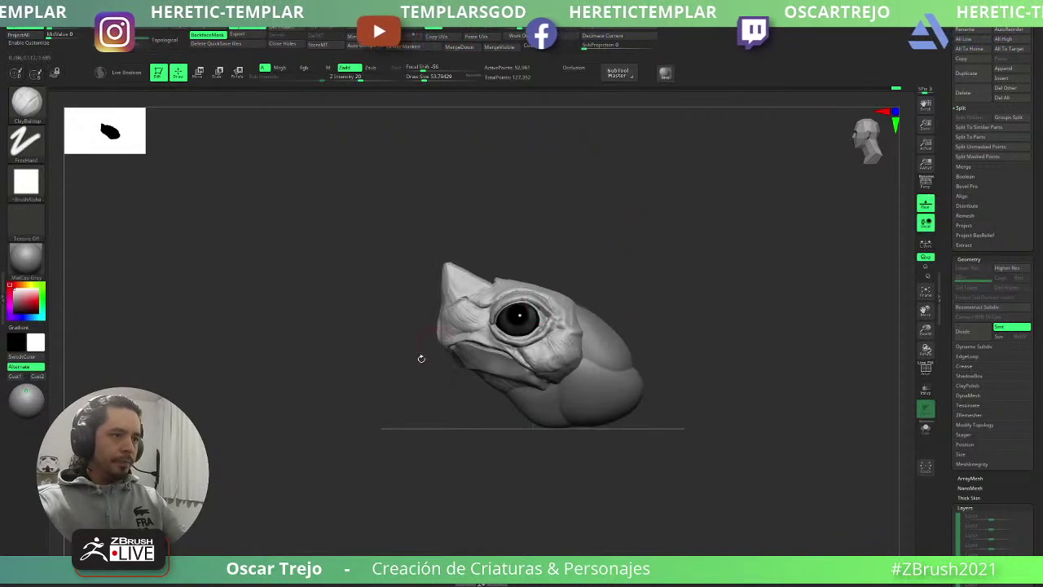
- Adjust the shape of the brow ridges over both eyes from the front and from above with the Move brush
{"action": "right_click_drag", "start_coordinate": [400, 380], "coordinate": [445, 367]}
{"action": "right_click_drag", "start_coordinate": [646, 282], "coordinate": [619, 287], "text": "shift"}
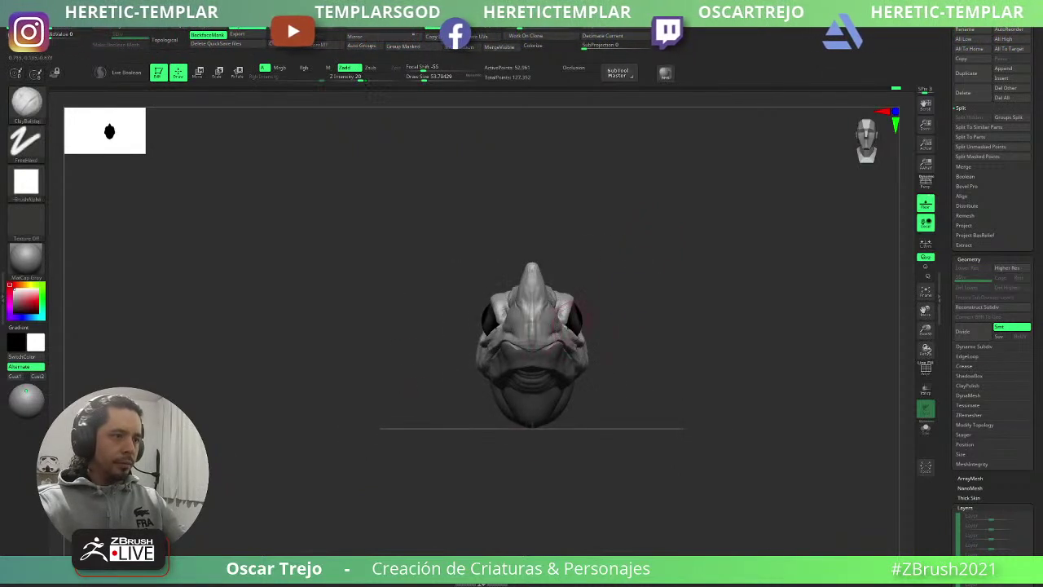
{"action": "key", "text": "b"}
{"action": "key", "text": "m"}
{"action": "key", "text": "v"}
{"action": "key", "text": "s"}
{"action": "left_click_drag", "start_coordinate": [548, 330], "coordinate": [555, 329]}
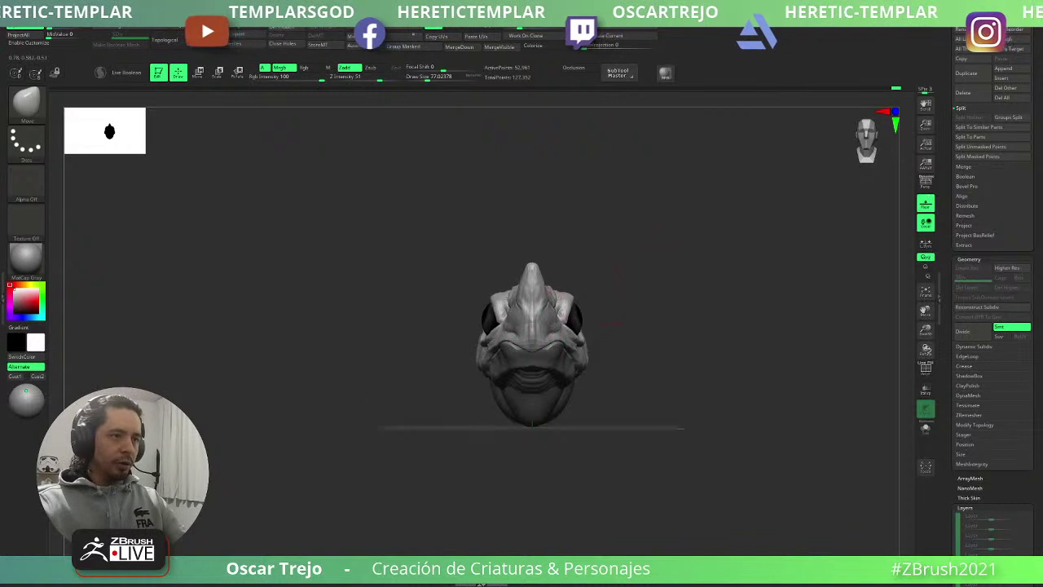
{"action": "mouse_move", "coordinate": [601, 286]}
{"action": "right_mouse_down"}
{"action": "mouse_move", "coordinate": [647, 331]}
{"action": "mouse_move", "coordinate": [631, 338]}
{"action": "mouse_move", "coordinate": [632, 383]}
{"action": "right_mouse_up"}
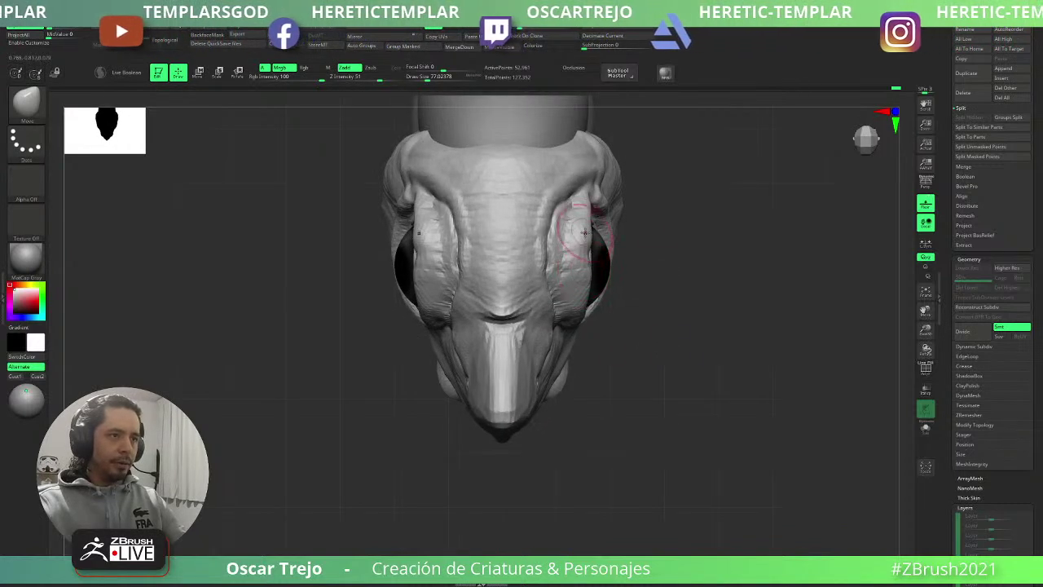
{"action": "mouse_move", "coordinate": [580, 247]}
{"action": "left_mouse_down"}
{"action": "mouse_move", "coordinate": [591, 250]}
{"action": "mouse_move", "coordinate": [590, 280]}
{"action": "left_mouse_up"}
{"action": "mouse_move", "coordinate": [593, 279]}
{"action": "right_mouse_down"}
{"action": "mouse_move", "coordinate": [634, 194]}
{"action": "mouse_move", "coordinate": [680, 225]}
{"action": "mouse_move", "coordinate": [666, 212]}
{"action": "mouse_move", "coordinate": [648, 346]}
{"action": "mouse_move", "coordinate": [408, 448]}
{"action": "mouse_move", "coordinate": [673, 417]}
{"action": "mouse_move", "coordinate": [688, 444]}
{"action": "mouse_move", "coordinate": [715, 445]}
{"action": "mouse_move", "coordinate": [575, 464]}
{"action": "mouse_move", "coordinate": [541, 448]}
{"action": "mouse_move", "coordinate": [418, 447]}
{"action": "mouse_move", "coordinate": [378, 432]}
{"action": "right_mouse_up"}
- Select the lower jaw and reshape its underside with a large Move brush
{"action": "key", "text": "f"}
{"action": "left_click", "coordinate": [384, 406], "text": "alt"}
{"action": "key", "text": "s"}
{"action": "left_click_drag", "start_coordinate": [381, 407], "coordinate": [398, 407]}
{"action": "left_click_drag", "start_coordinate": [499, 457], "coordinate": [486, 439]}
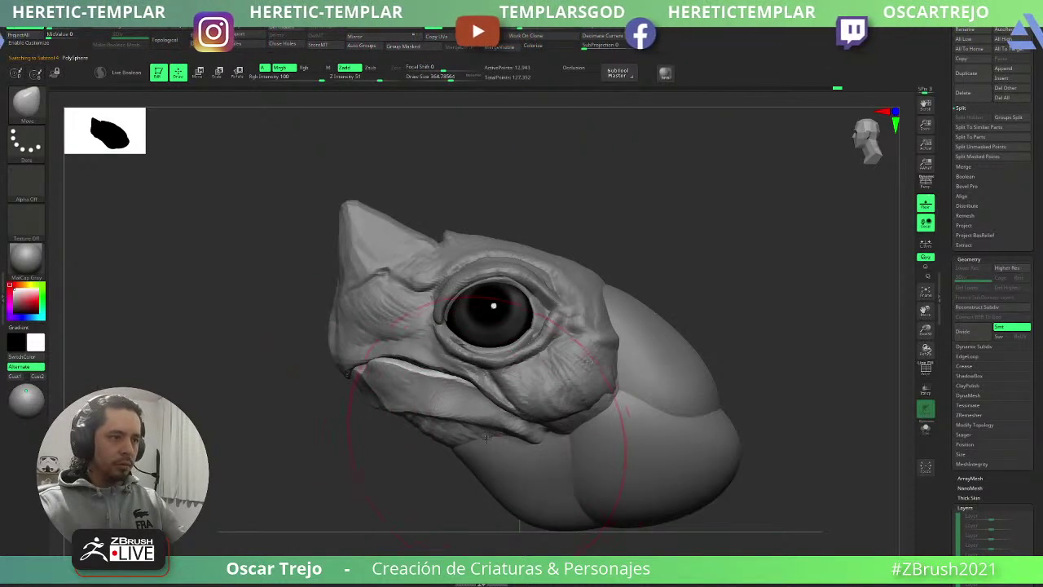
{"action": "mouse_move", "coordinate": [486, 439]}
{"action": "right_mouse_down", "text": "ctrl"}
{"action": "mouse_move", "coordinate": [358, 431]}
{"action": "mouse_move", "coordinate": [610, 478]}
{"action": "right_mouse_up", "text": "ctrl"}
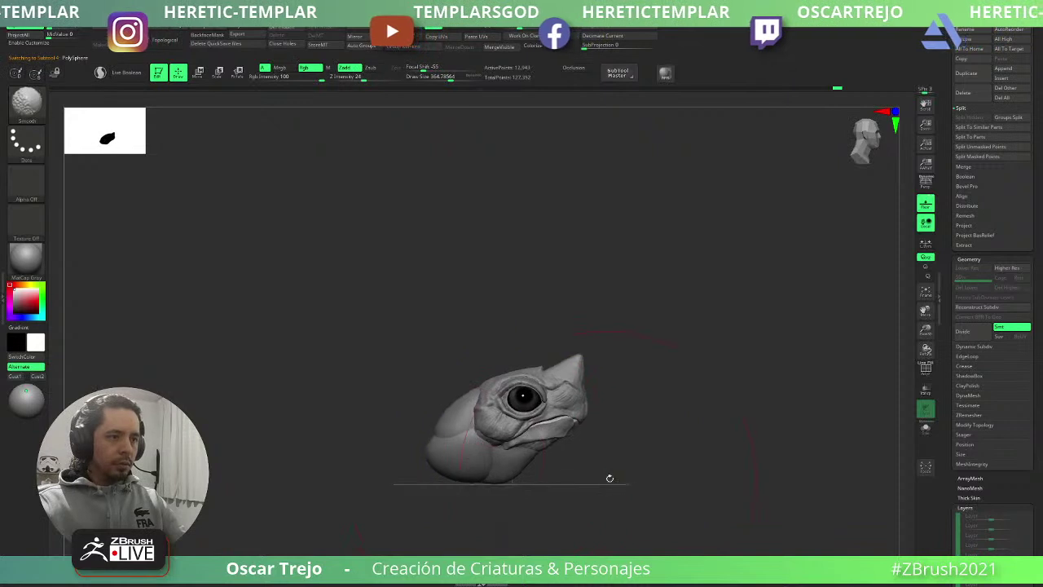
{"action": "key", "text": "f"}
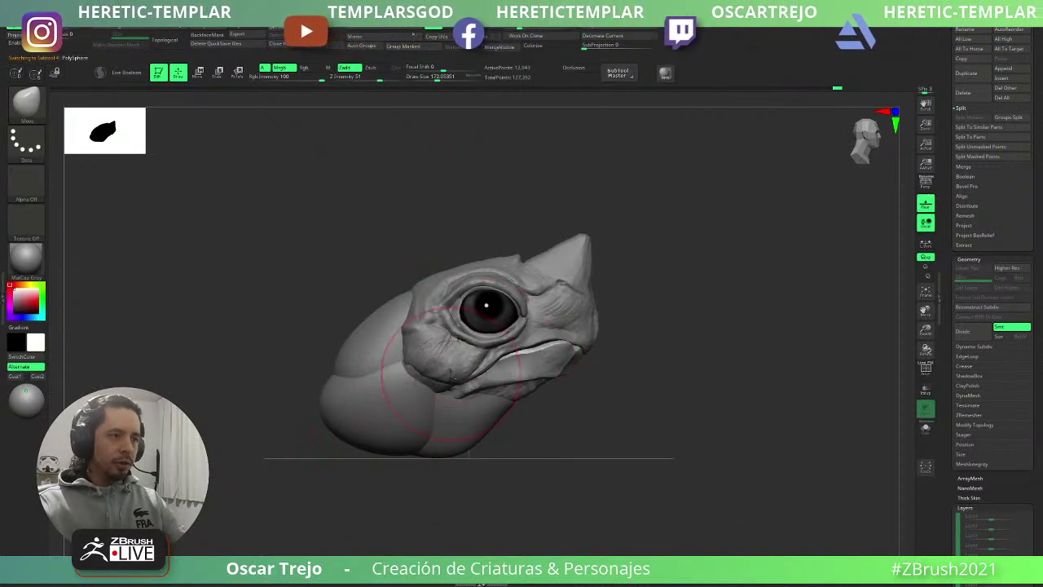
- Select the head and adjust the lower edge of the cheek behind the mouth corner with the Move brush
{"action": "left_click", "coordinate": [454, 377], "text": "alt"}
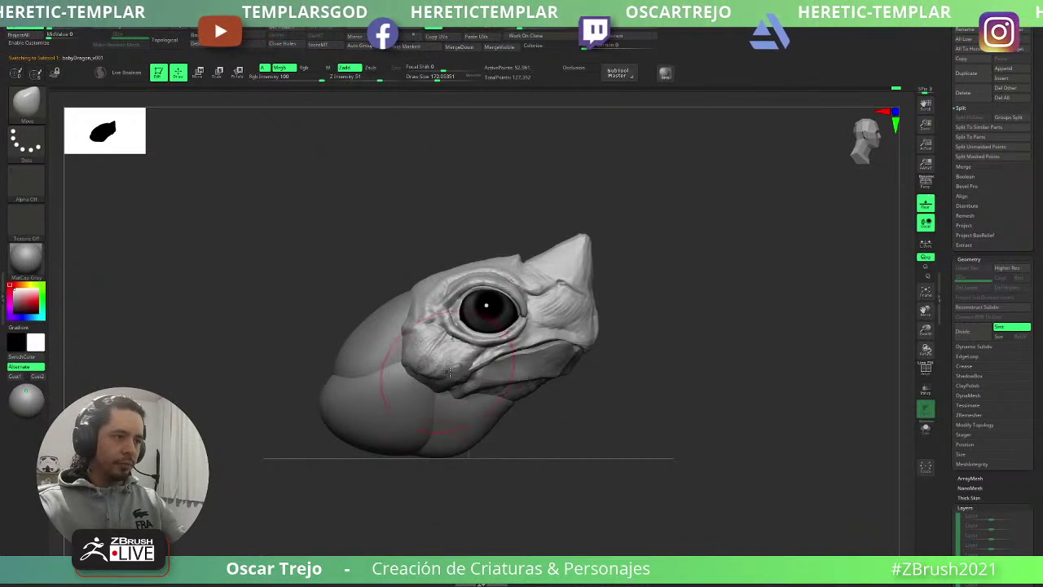
{"action": "left_click_drag", "start_coordinate": [481, 380], "coordinate": [469, 377]}
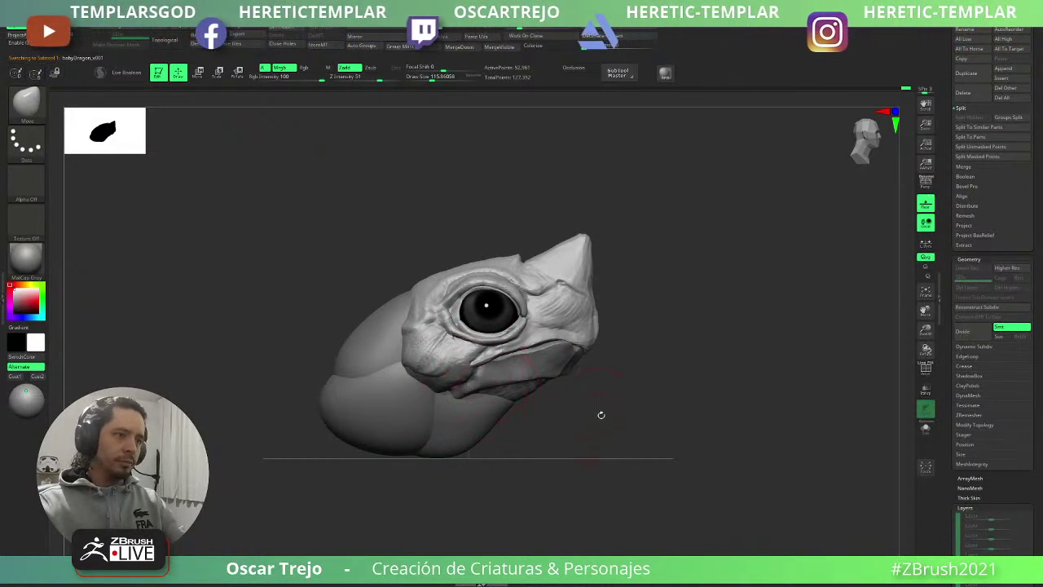
{"action": "left_click_drag", "start_coordinate": [601, 415], "coordinate": [473, 362]}
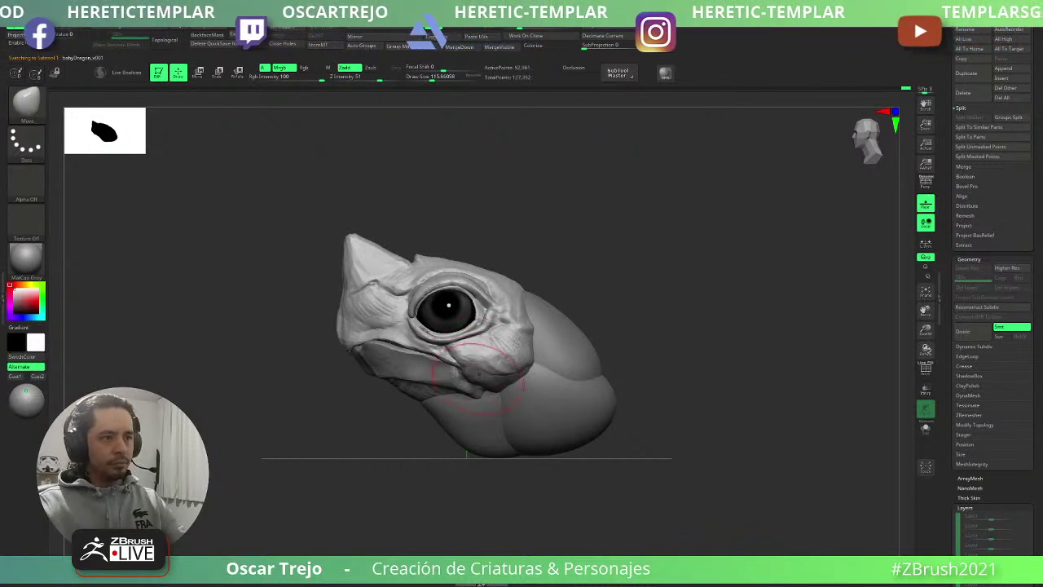
{"action": "left_click_drag", "start_coordinate": [626, 372], "coordinate": [709, 325], "text": "alt"}
- Select the throat volume under the jaw, reshape it with the Move Topological brush and smooth it
{"action": "left_click", "coordinate": [501, 408], "text": "alt"}
{"action": "key", "text": "b"}
{"action": "key", "text": "m"}
{"action": "key", "text": "t"}
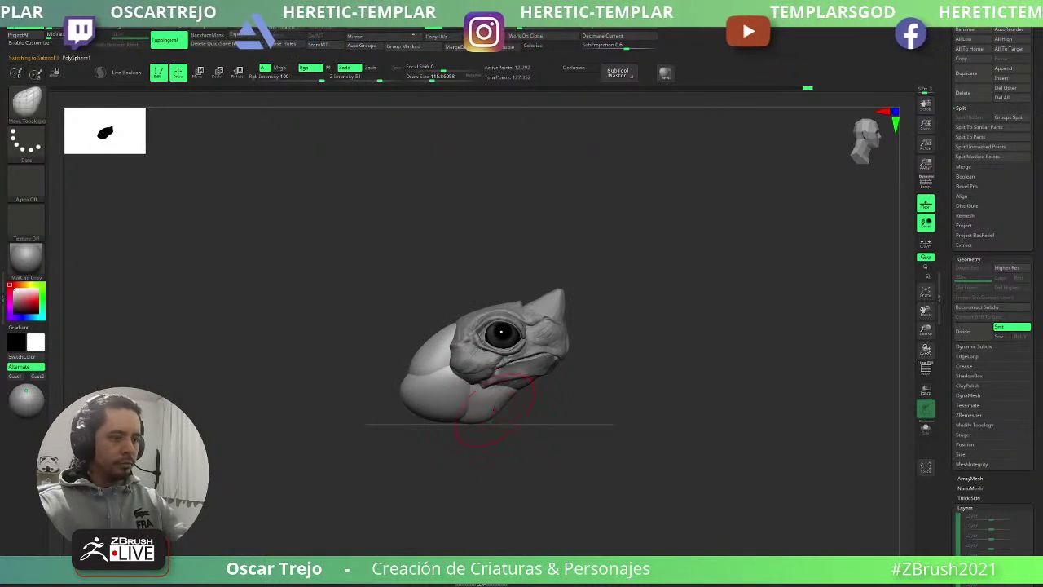
{"action": "mouse_move", "coordinate": [500, 410]}
{"action": "left_mouse_down"}
{"action": "mouse_move", "coordinate": [507, 415]}
{"action": "mouse_move", "coordinate": [510, 389]}
{"action": "left_mouse_up"}
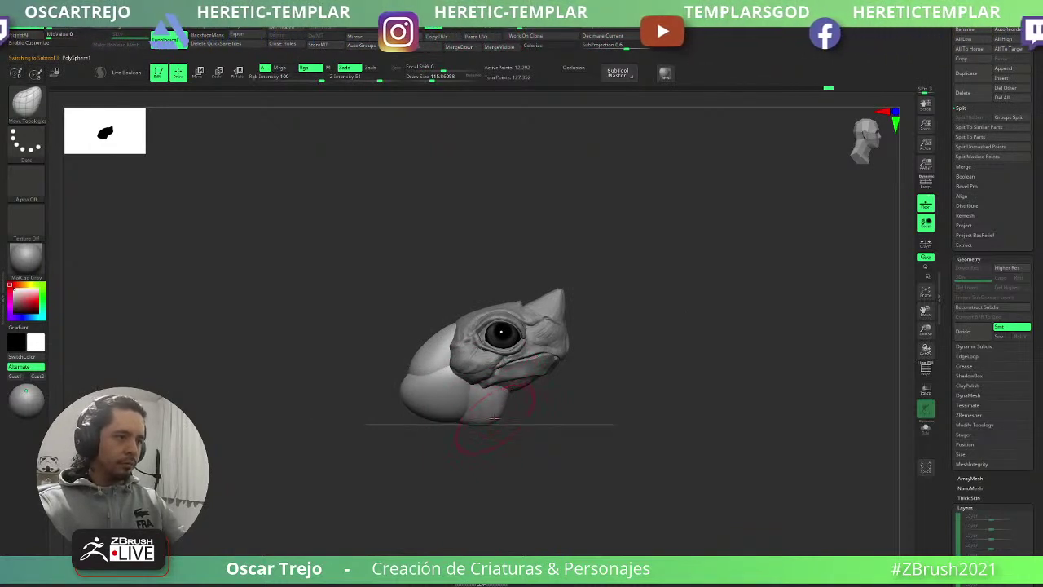
{"action": "key", "text": "shift"}
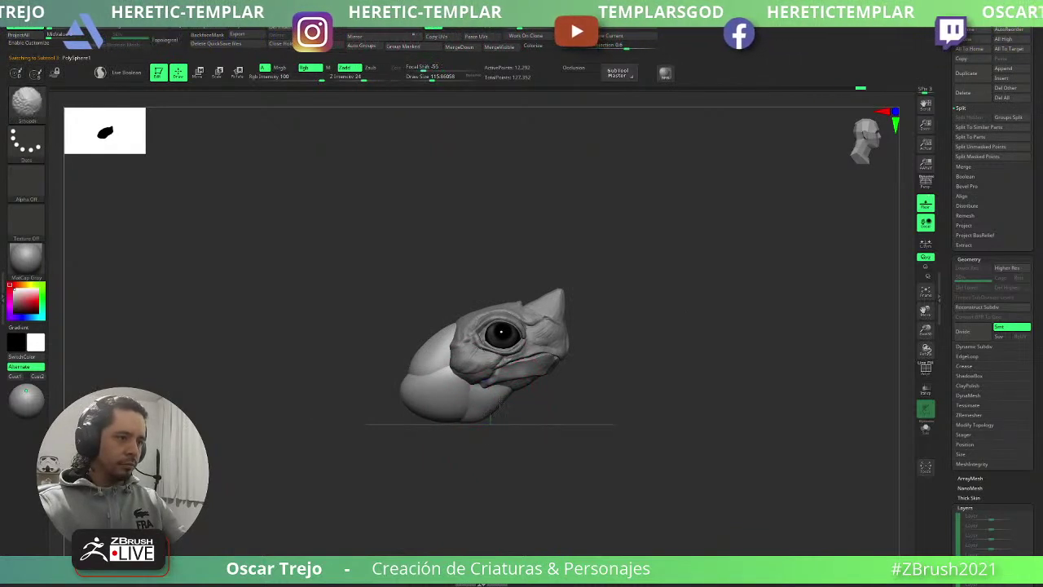
{"action": "left_click_drag", "start_coordinate": [508, 425], "coordinate": [473, 414]}
{"action": "mouse_move", "coordinate": [572, 379]}
{"action": "left_mouse_down"}
{"action": "mouse_move", "coordinate": [582, 377]}
{"action": "mouse_move", "coordinate": [505, 383]}
{"action": "mouse_move", "coordinate": [501, 404]}
{"action": "mouse_move", "coordinate": [534, 392]}
{"action": "left_mouse_up"}
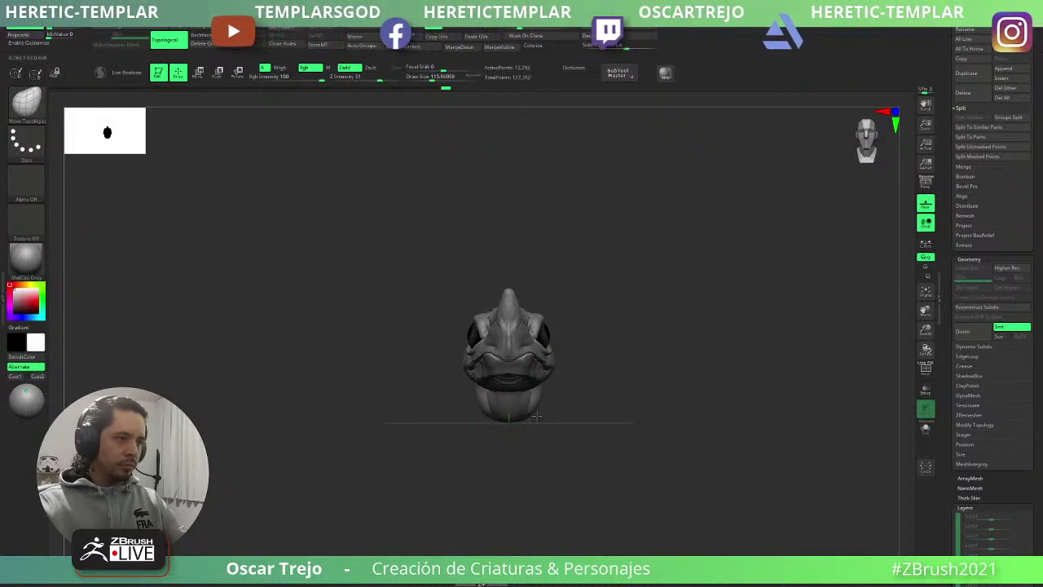
{"action": "mouse_move", "coordinate": [530, 400]}
{"action": "left_mouse_down"}
{"action": "mouse_move", "coordinate": [513, 440]}
{"action": "mouse_move", "coordinate": [470, 451]}
{"action": "mouse_move", "coordinate": [481, 461]}
{"action": "left_mouse_up"}
{"action": "key", "text": "f"}
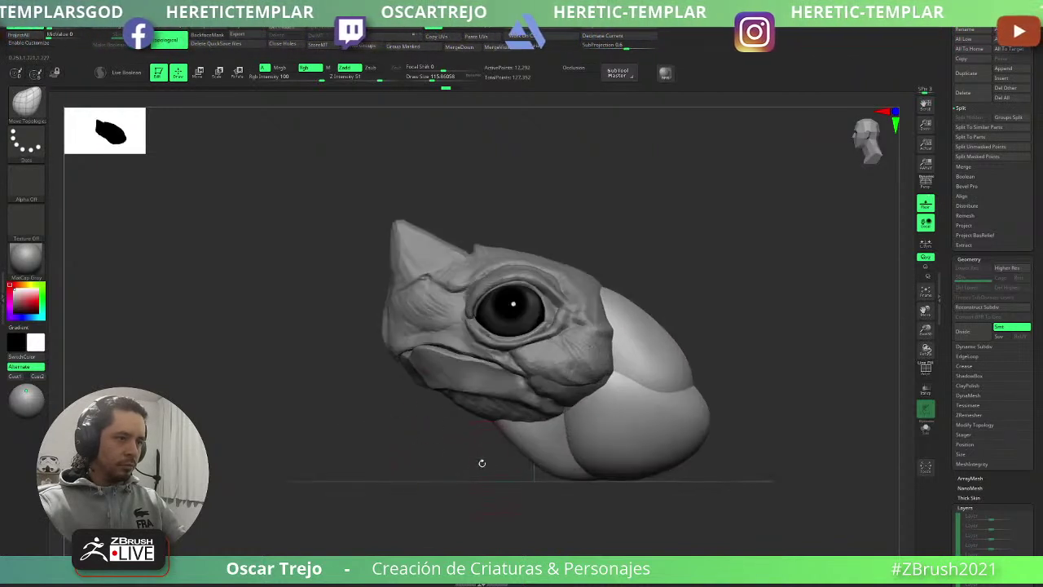
{"action": "left_click_drag", "start_coordinate": [331, 294], "coordinate": [366, 399], "text": "alt"}
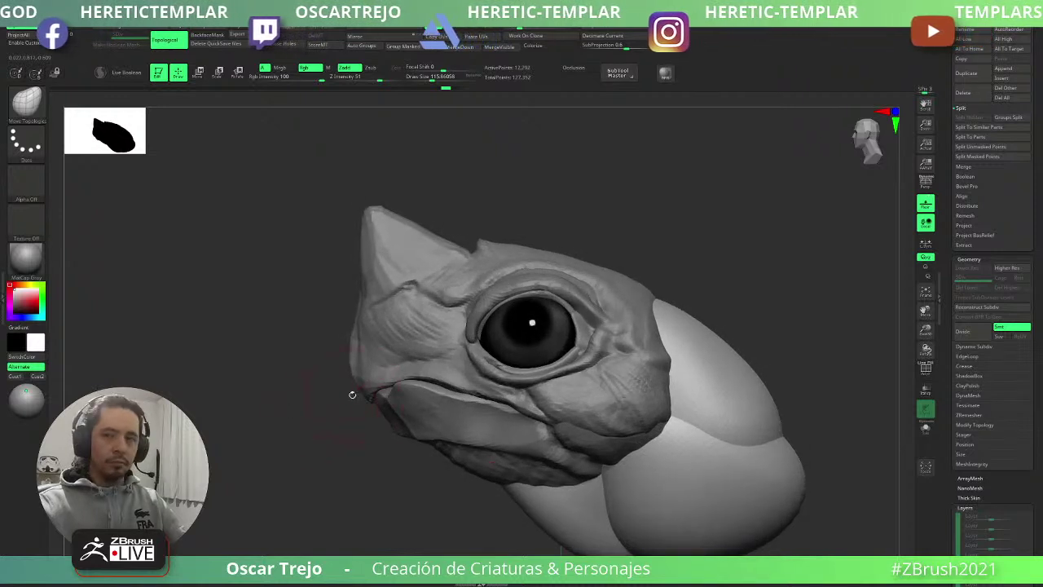
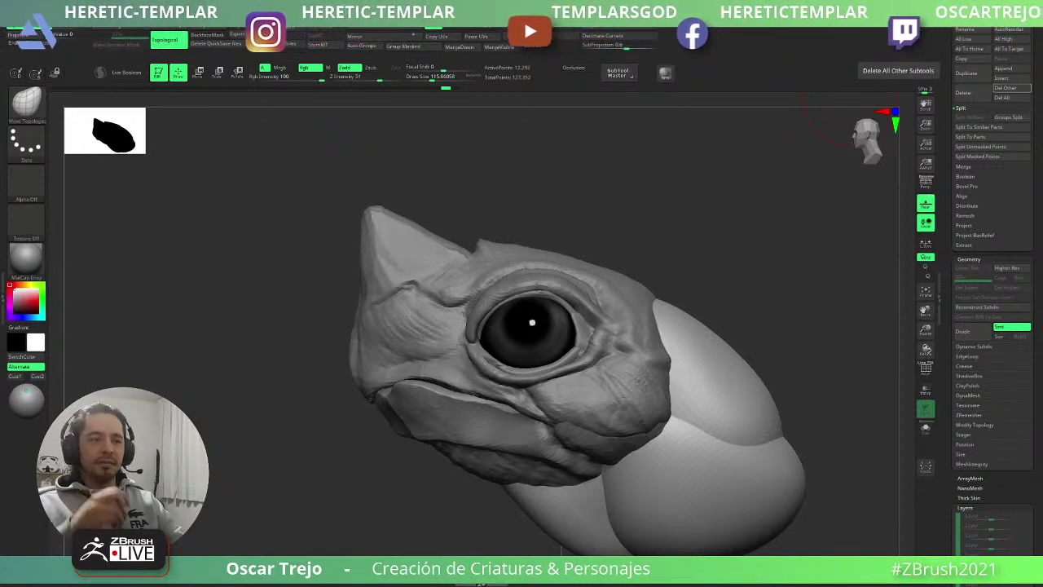
- Select the head and add volume to the side of the beak with the ClayBuildup brush
{"action": "left_click", "coordinate": [594, 408], "text": "alt"}
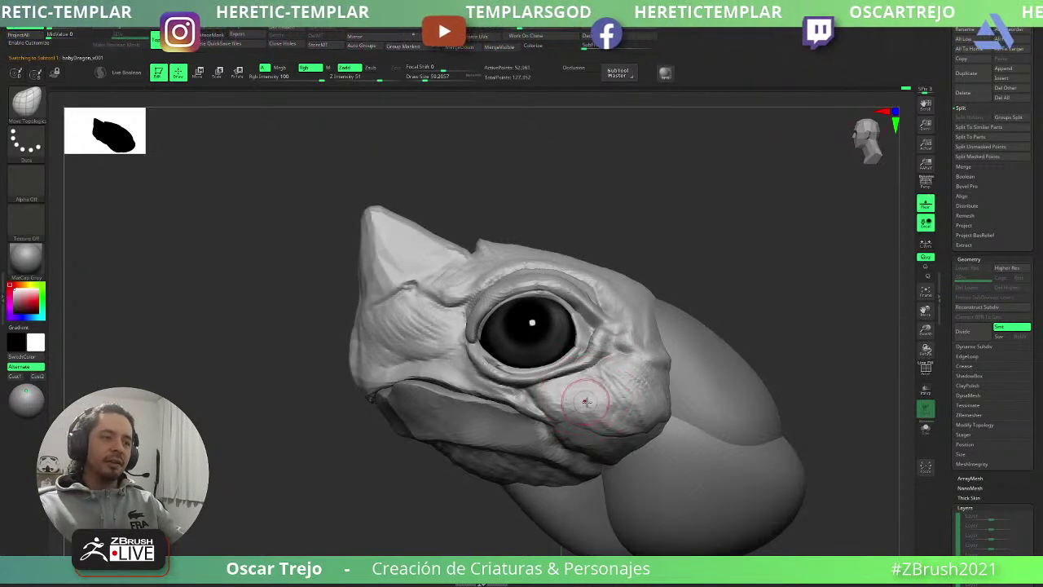
{"action": "left_click_drag", "start_coordinate": [707, 252], "coordinate": [596, 226]}
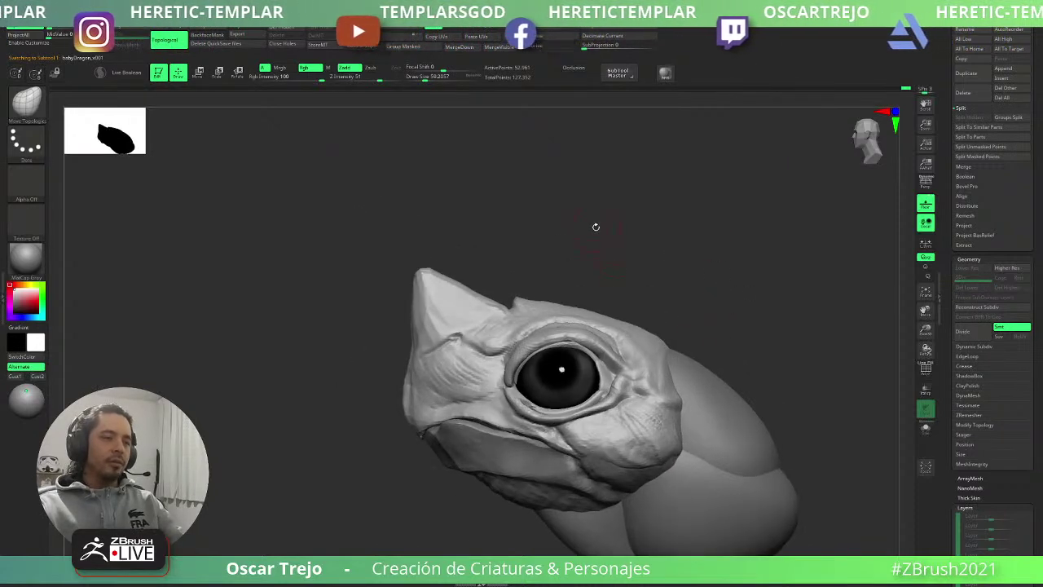
{"action": "key", "text": "b"}
{"action": "key", "text": "c"}
{"action": "key", "text": "b"}
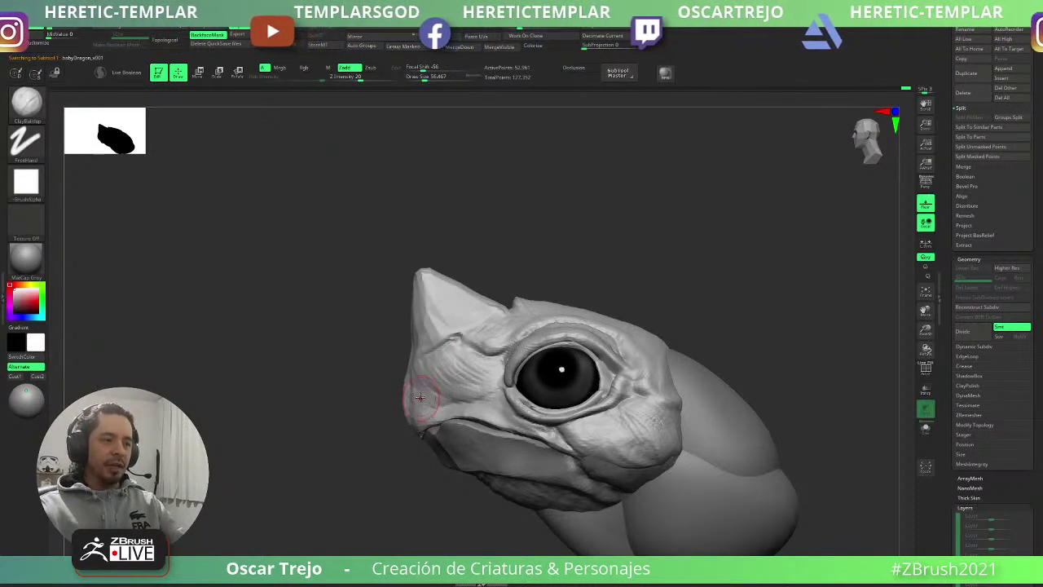
{"action": "left_click_drag", "start_coordinate": [425, 396], "coordinate": [440, 388]}
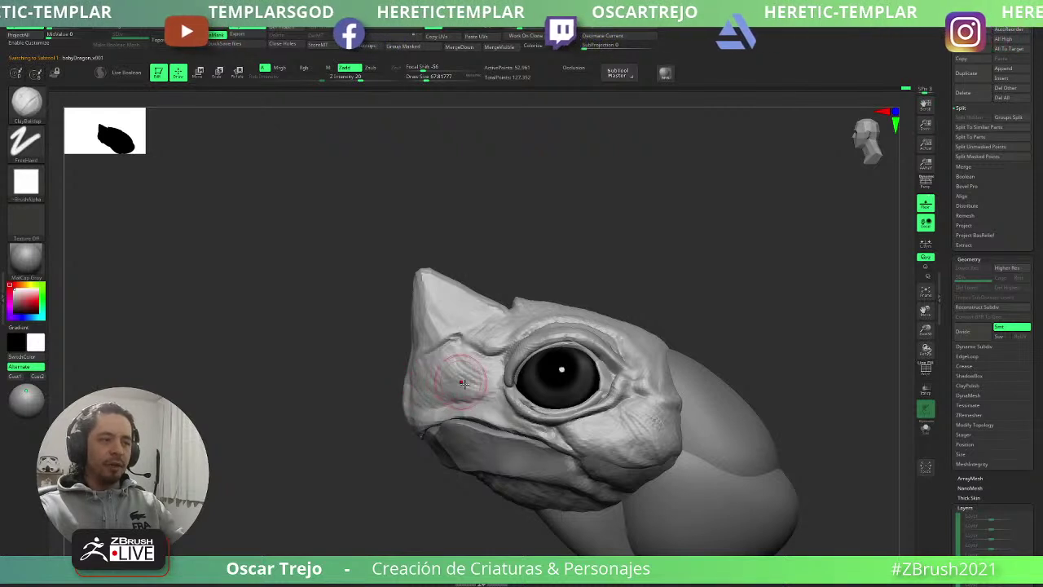
- Refine the surface on the side of the beak with the Clay brush
{"action": "key", "text": "b"}
{"action": "key", "text": "c"}
{"action": "key", "text": "l"}
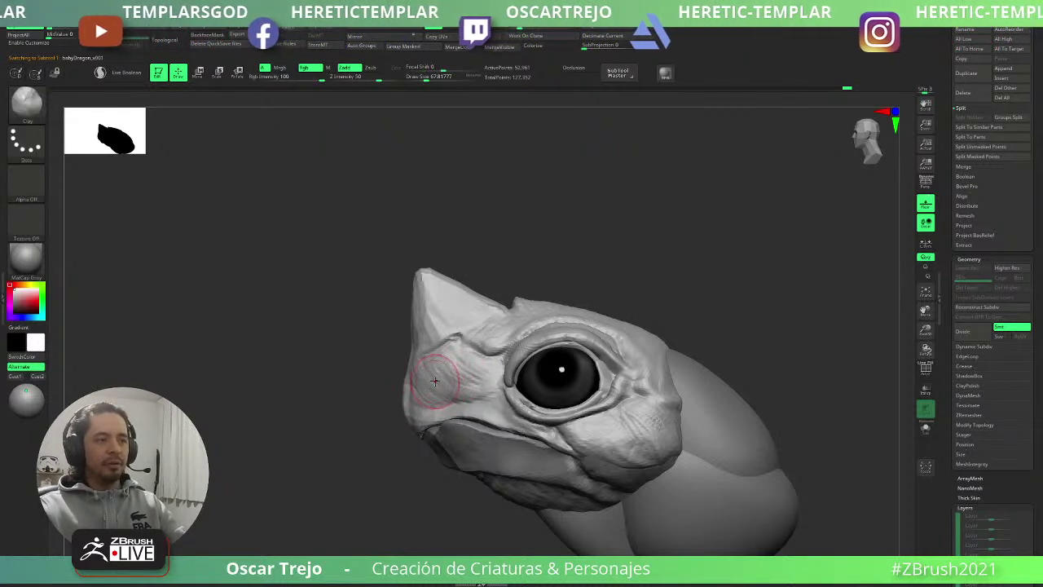
{"action": "key", "text": "ctrl"}
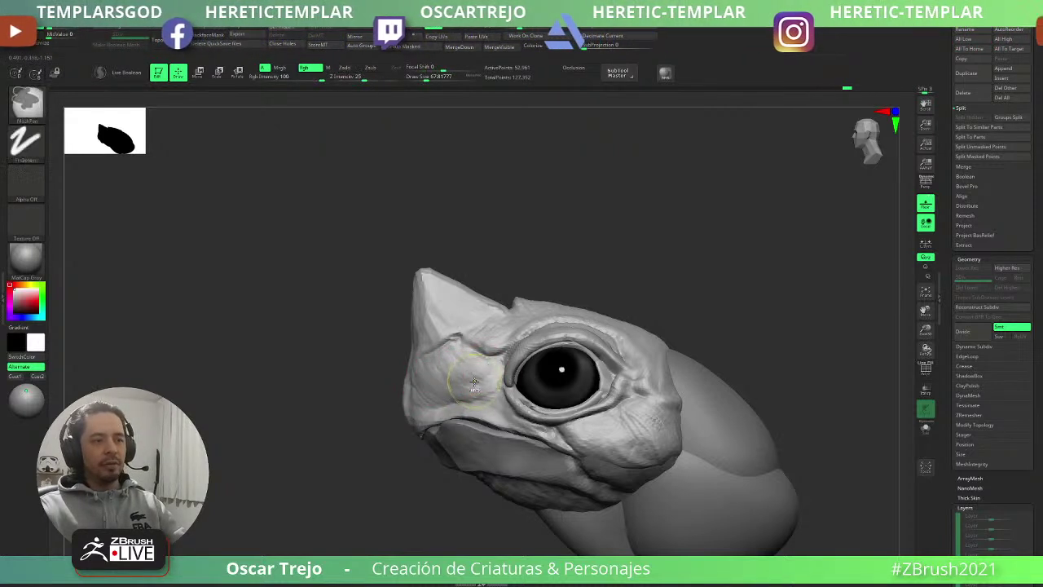
{"action": "left_click_drag", "start_coordinate": [700, 302], "coordinate": [652, 252], "text": "alt"}
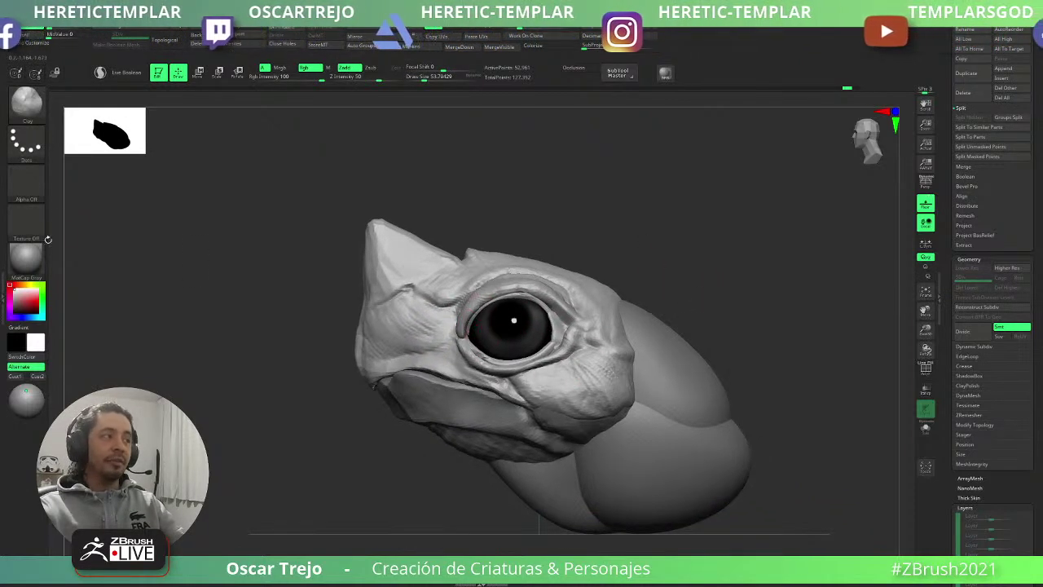
{"action": "left_click", "coordinate": [34, 199]}
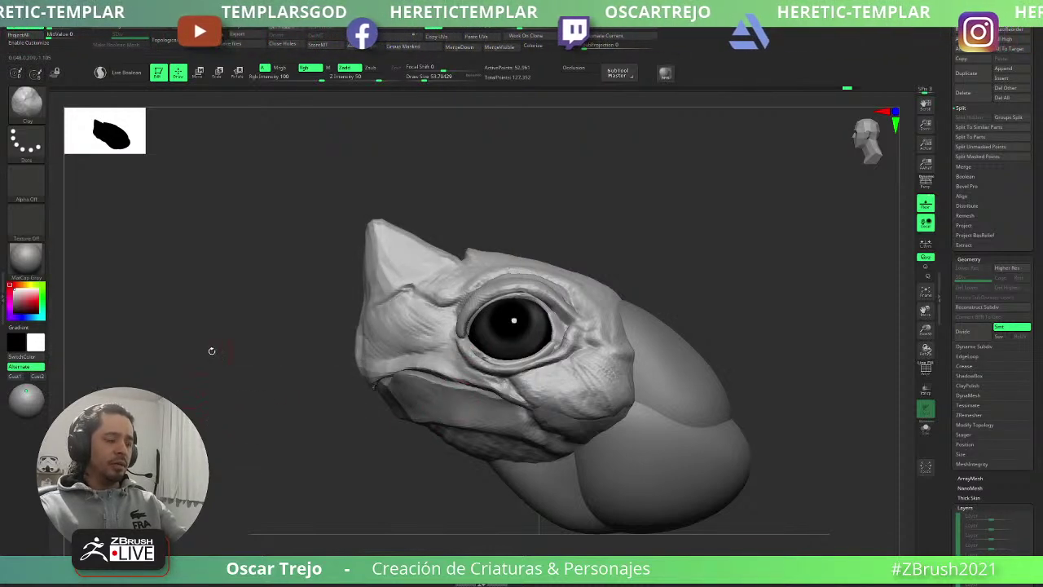
{"action": "key", "text": "b"}
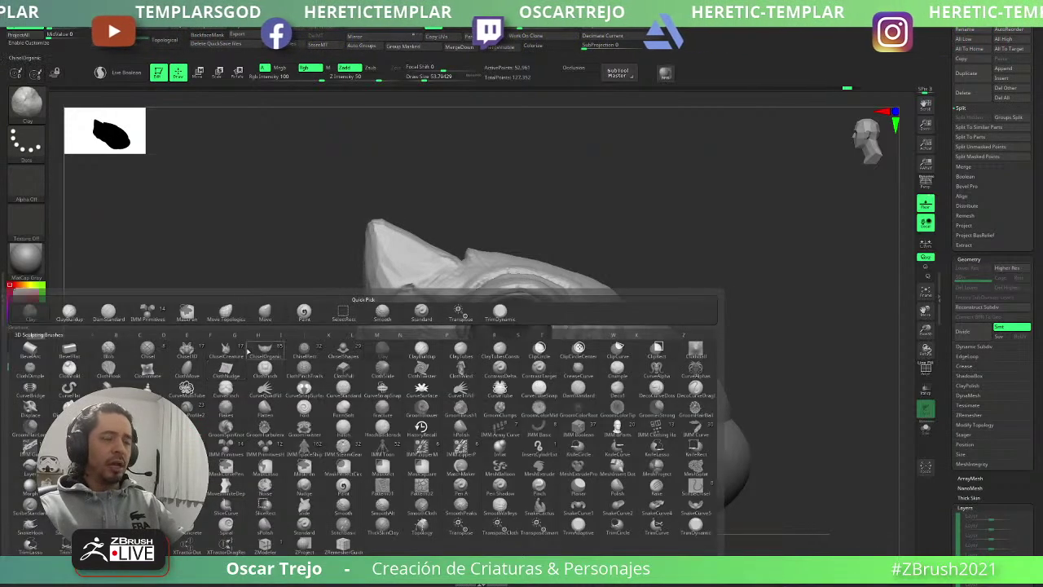
{"action": "key", "text": "Escape"}
{"action": "key", "text": "v"}
{"action": "key", "text": "v"}
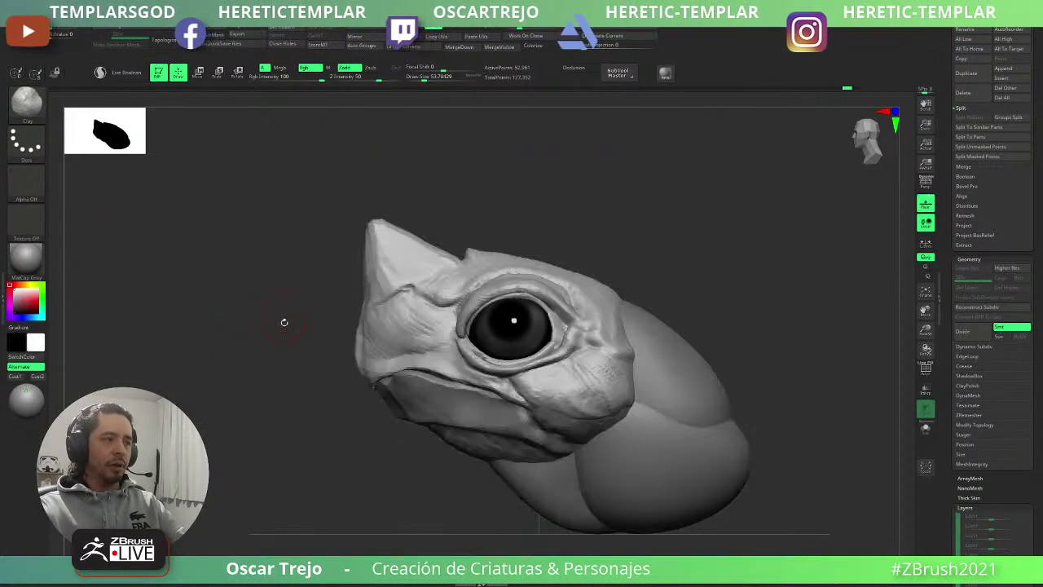
- Stamp several small scales on the cheek with the ChiselOrganic brush, using the Animal_Scale01 shape
{"action": "key", "text": "b"}
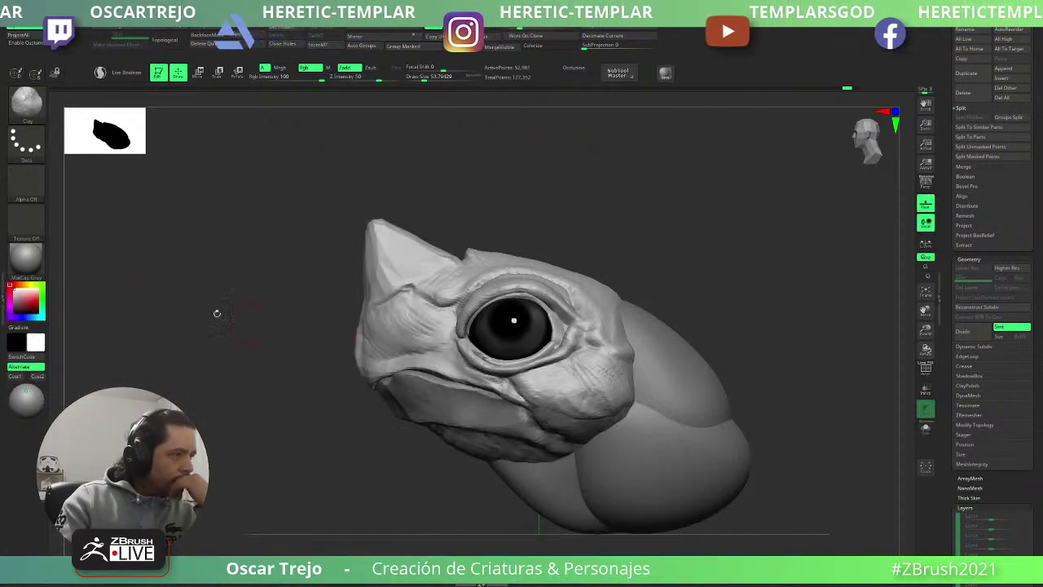
{"action": "key", "text": "b"}
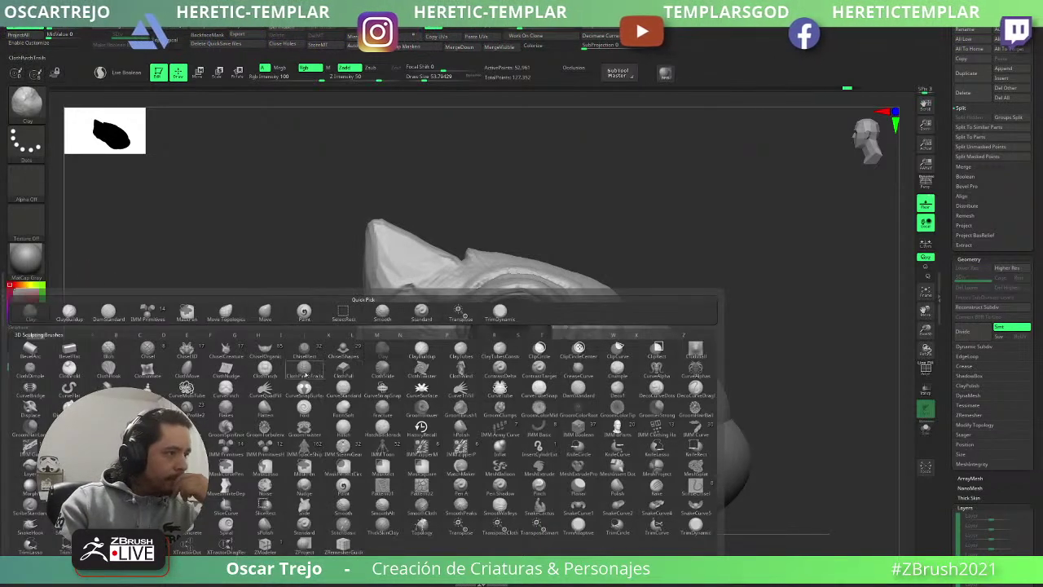
{"action": "left_click", "coordinate": [265, 352]}
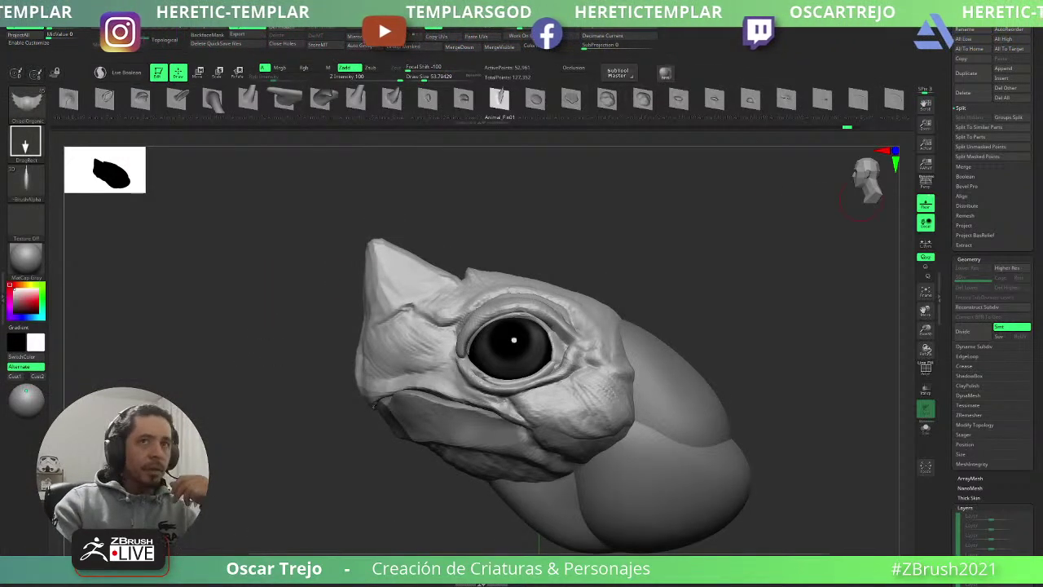
{"action": "left_click_drag", "start_coordinate": [950, 90], "coordinate": [951, 385]}
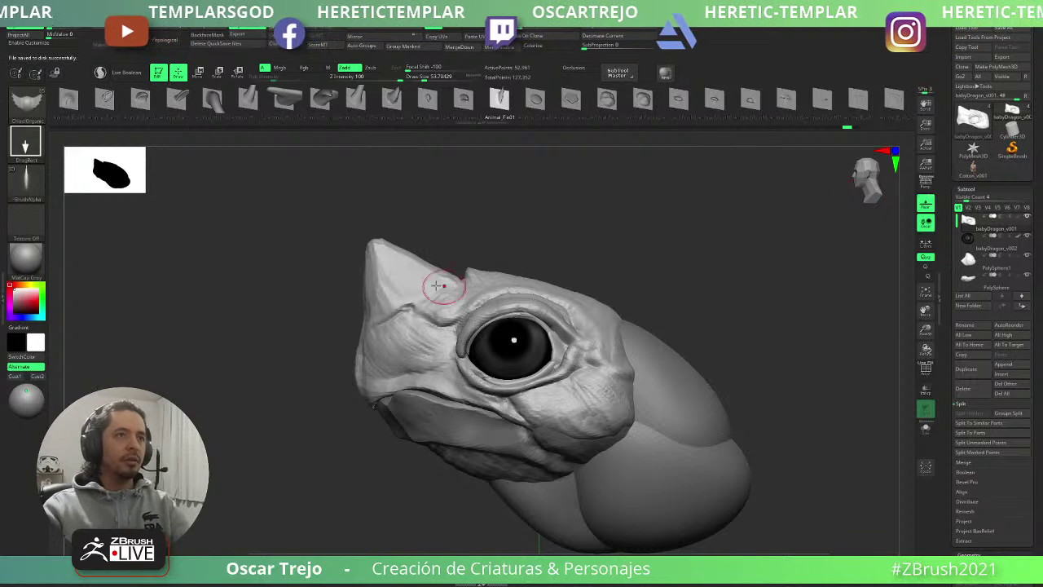
{"action": "left_click", "coordinate": [569, 100]}
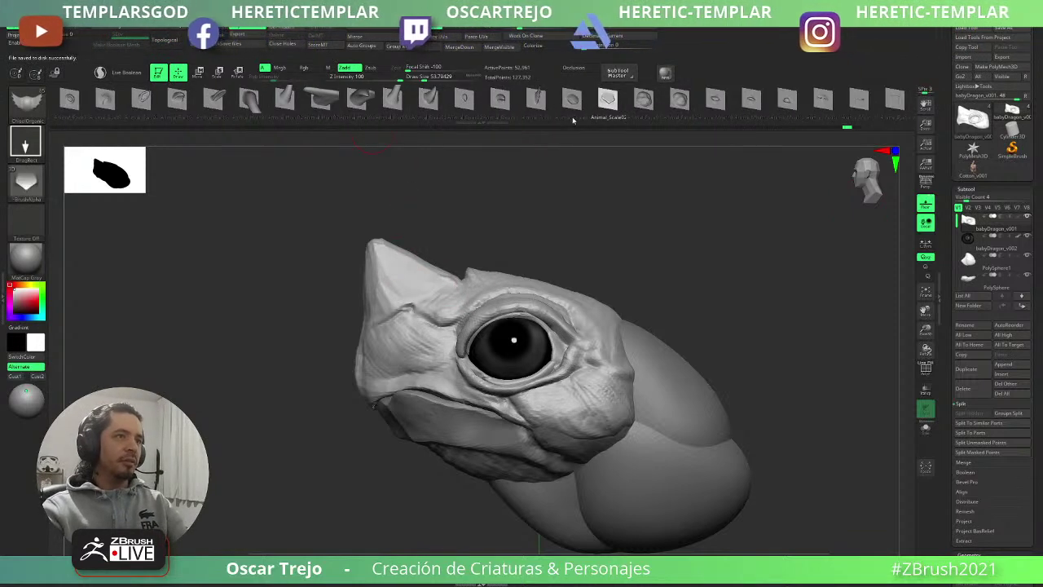
{"action": "left_click", "coordinate": [568, 101]}
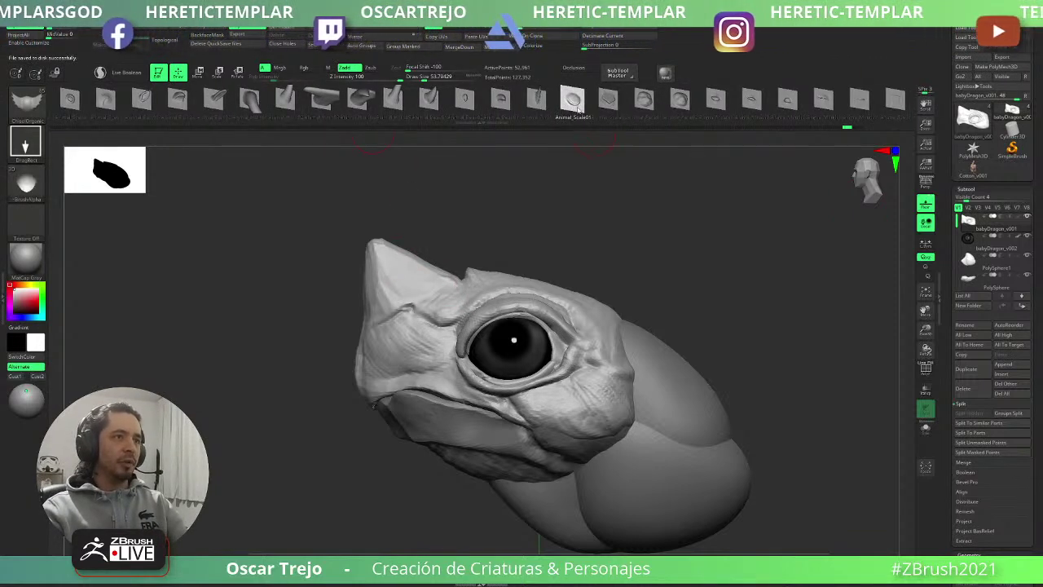
{"action": "left_click_drag", "start_coordinate": [549, 401], "coordinate": [530, 407]}
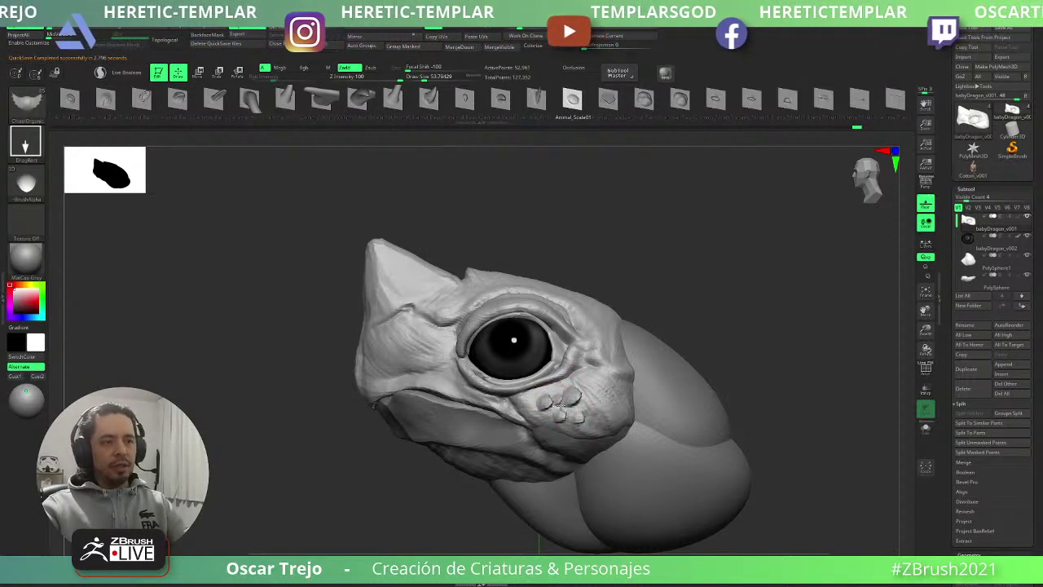
{"action": "mouse_move", "coordinate": [558, 400]}
{"action": "left_mouse_down"}
{"action": "mouse_move", "coordinate": [585, 390]}
{"action": "mouse_move", "coordinate": [594, 434]}
{"action": "left_mouse_up"}
- Undo the scales stamped on the cheek
{"action": "mouse_move", "coordinate": [380, 502]}
{"action": "left_mouse_down", "text": "alt"}
{"action": "mouse_move", "coordinate": [382, 484]}
{"action": "mouse_move", "coordinate": [448, 485]}
{"action": "left_mouse_up", "text": "alt"}
{"action": "key", "text": "ctrl+z"}
{"action": "key", "text": "ctrl+z"}
{"action": "key", "text": "ctrl+z"}
{"action": "key", "text": "ctrl+z"}
{"action": "key", "text": "ctrl+z"}
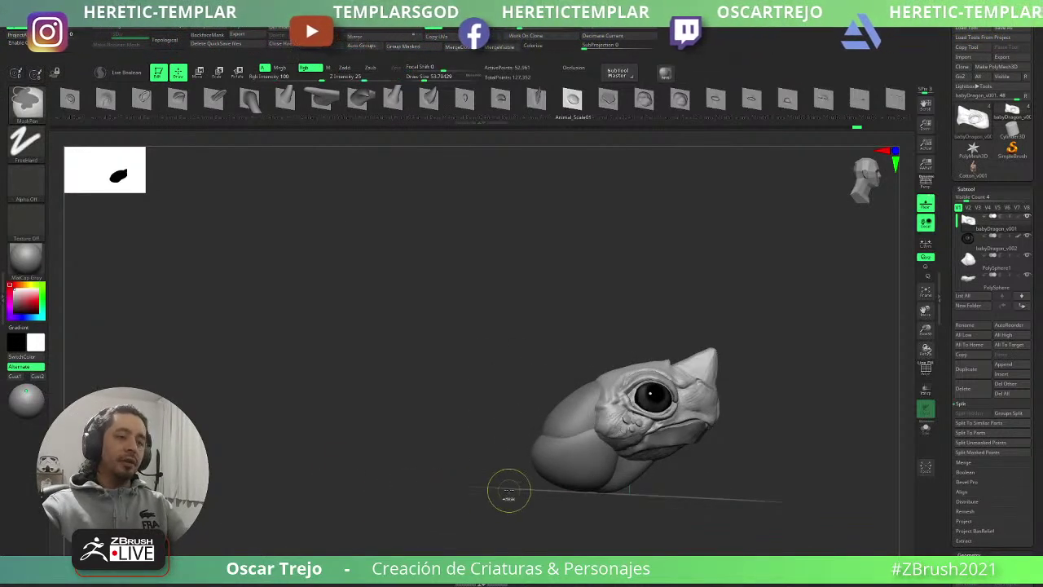
- Switch to the Move brush and mask a cluster of small round spots on the cheek with a small brush
{"action": "key", "text": "b"}
{"action": "key", "text": "m"}
{"action": "key", "text": "v"}
{"action": "left_click_drag", "start_coordinate": [774, 424], "coordinate": [708, 438], "text": "shift"}
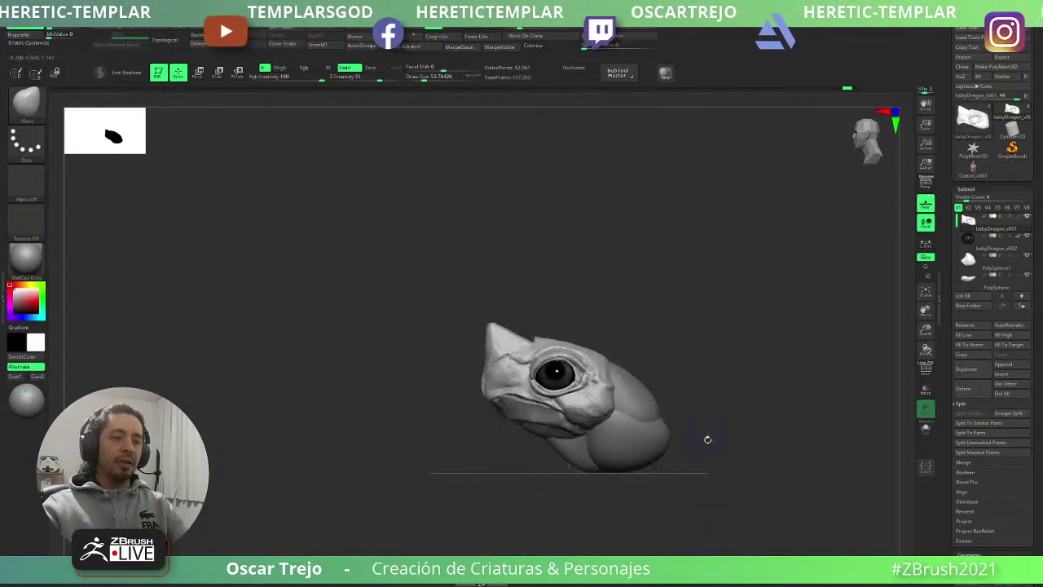
{"action": "mouse_move", "coordinate": [599, 306]}
{"action": "left_mouse_down", "text": "alt"}
{"action": "mouse_move", "coordinate": [642, 310]}
{"action": "mouse_move", "coordinate": [598, 270]}
{"action": "mouse_move", "coordinate": [529, 335]}
{"action": "left_mouse_up", "text": "alt"}
{"action": "key", "text": "s"}
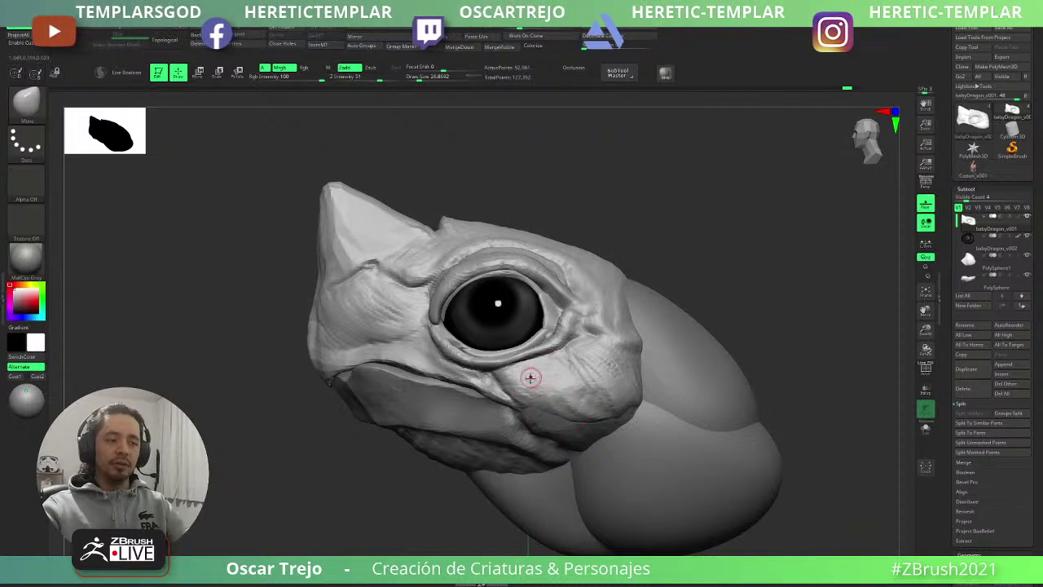
{"action": "key", "text": "s"}
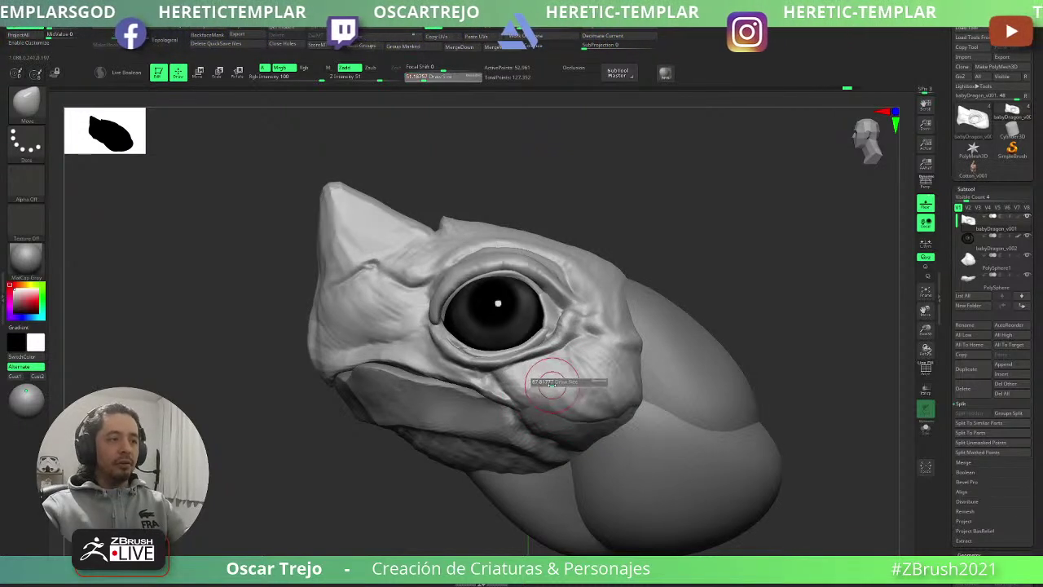
{"action": "key", "text": "s"}
{"action": "left_click_drag", "start_coordinate": [547, 382], "coordinate": [541, 382]}
{"action": "left_click", "coordinate": [542, 381], "text": "ctrl"}
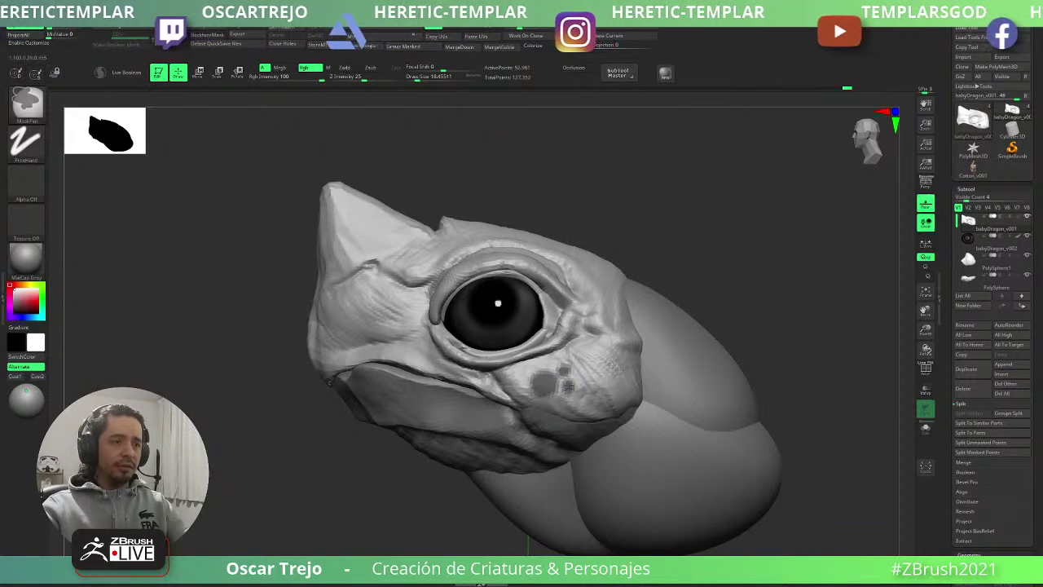
{"action": "left_click", "coordinate": [585, 359], "text": "ctrl"}
{"action": "left_click", "coordinate": [576, 355], "text": "ctrl"}
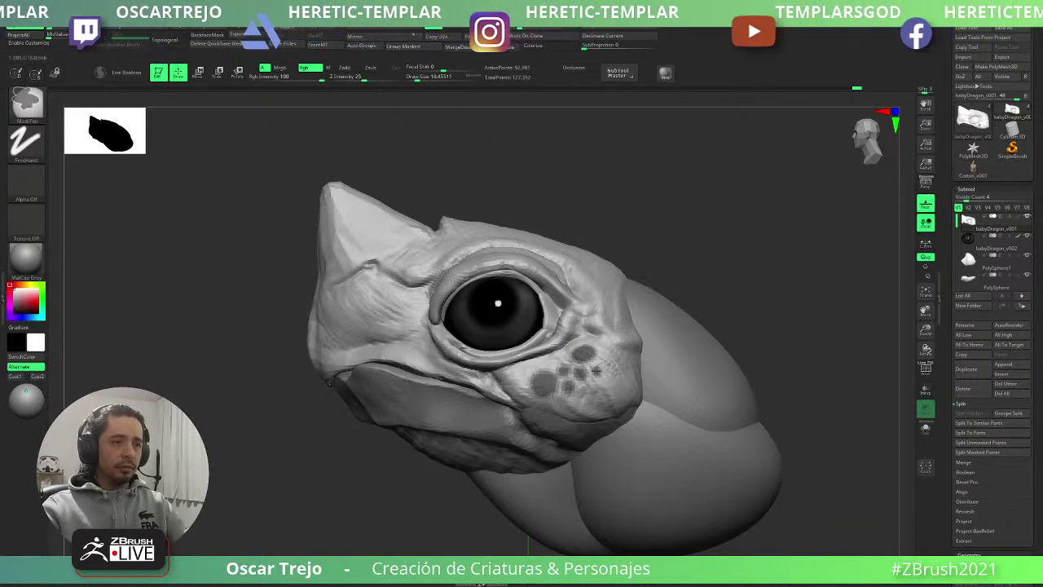
{"action": "left_click", "coordinate": [597, 370], "text": "ctrl"}
{"action": "left_click_drag", "start_coordinate": [579, 390], "coordinate": [584, 395], "text": "ctrl"}
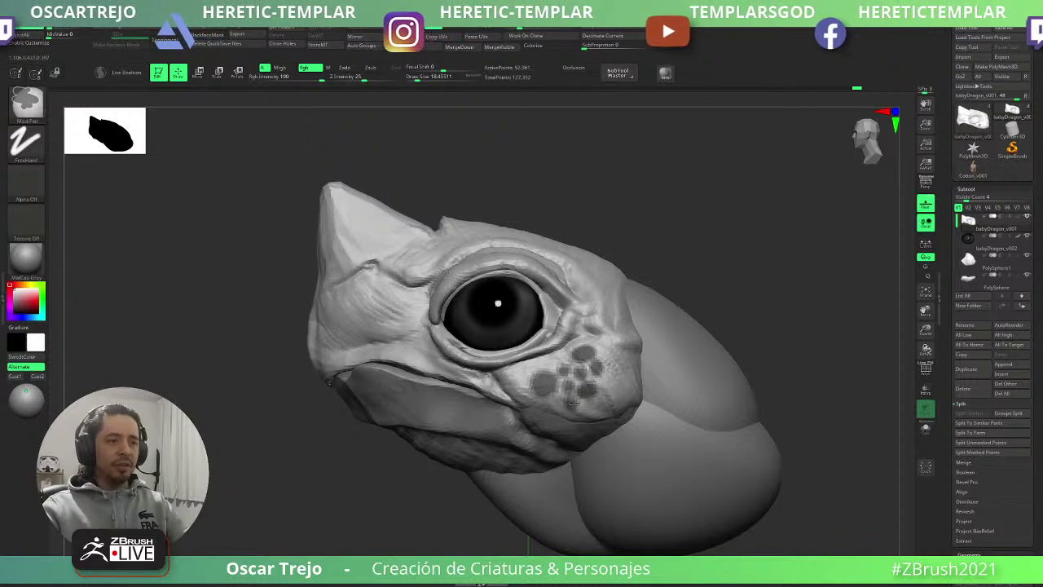
- Invert the mask and raise the spots on the cheek as scale bumps, trying a large ClayBuildup brush
{"action": "left_click", "coordinate": [714, 272], "text": "ctrl"}
{"action": "key", "text": "bracketright"}
{"action": "left_click", "coordinate": [587, 367]}
{"action": "left_click_drag", "start_coordinate": [724, 290], "coordinate": [745, 314], "text": "ctrl"}
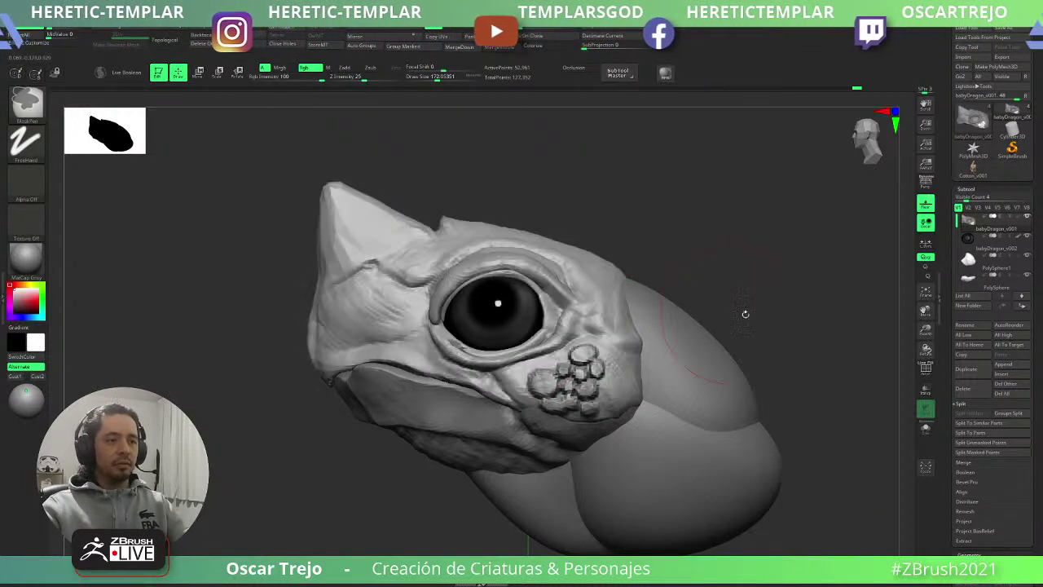
{"action": "right_click_drag", "start_coordinate": [745, 314], "coordinate": [715, 291], "text": "ctrl"}
{"action": "left_click_drag", "start_coordinate": [716, 291], "coordinate": [657, 338]}
{"action": "key", "text": "ctrl+z"}
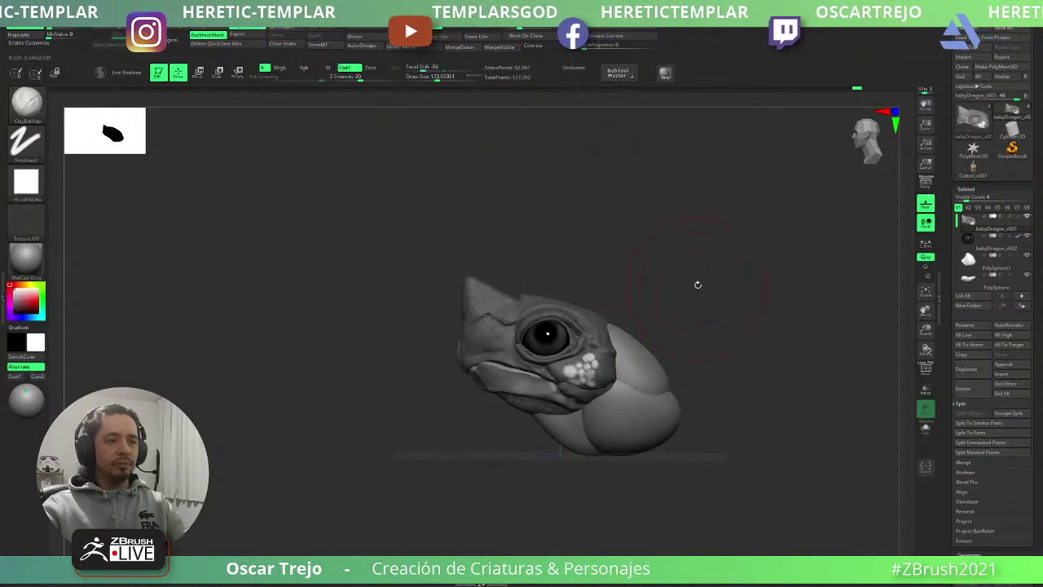
{"action": "right_click_drag", "start_coordinate": [698, 285], "coordinate": [716, 325], "text": "ctrl"}
{"action": "left_click_drag", "start_coordinate": [606, 358], "coordinate": [580, 386]}
{"action": "mouse_move", "coordinate": [736, 296]}
{"action": "left_mouse_down"}
{"action": "mouse_move", "coordinate": [730, 326]}
{"action": "mouse_move", "coordinate": [751, 328]}
{"action": "left_mouse_up"}
- Pull the unmasked scale bumps outward from the cheek with a large Move brush
{"action": "key", "text": "b"}
{"action": "key", "text": "m"}
{"action": "key", "text": "v"}
{"action": "left_click_drag", "start_coordinate": [589, 372], "coordinate": [571, 371]}
{"action": "left_click_drag", "start_coordinate": [701, 330], "coordinate": [563, 366]}
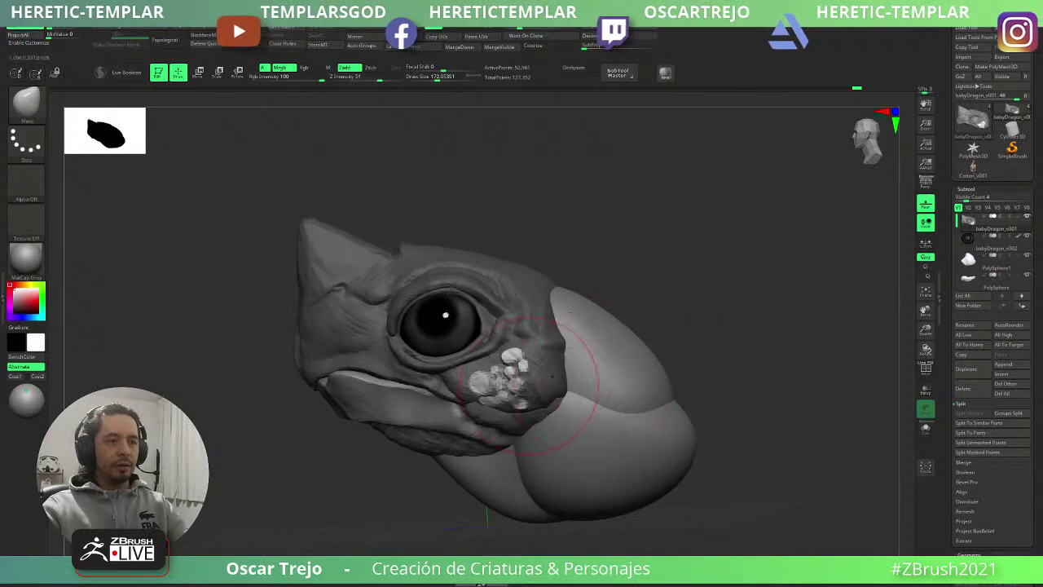
- Undo the scale bumps and the spot masking on the cheek
{"action": "key", "text": "ctrl+z"}
{"action": "key", "text": "ctrl+z"}
{"action": "key", "text": "ctrl+z"}
{"action": "key", "text": "ctrl+z"}
{"action": "key", "text": "ctrl+z"}
{"action": "key", "text": "ctrl+z"}
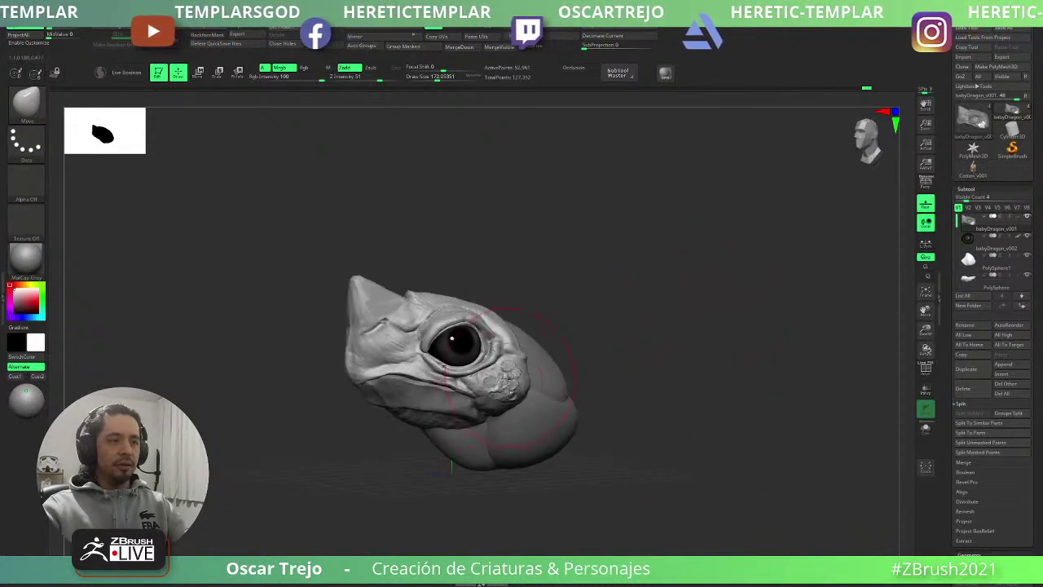
{"action": "key", "text": "ctrl+z"}
{"action": "key", "text": "ctrl+z"}
{"action": "key", "text": "ctrl+z"}
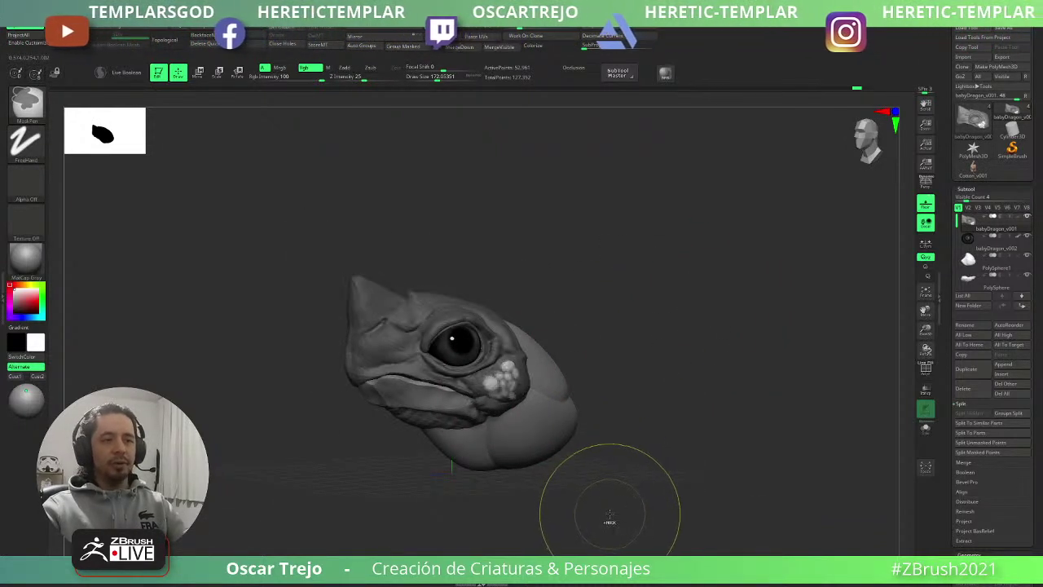
{"action": "key", "text": "ctrl+z"}
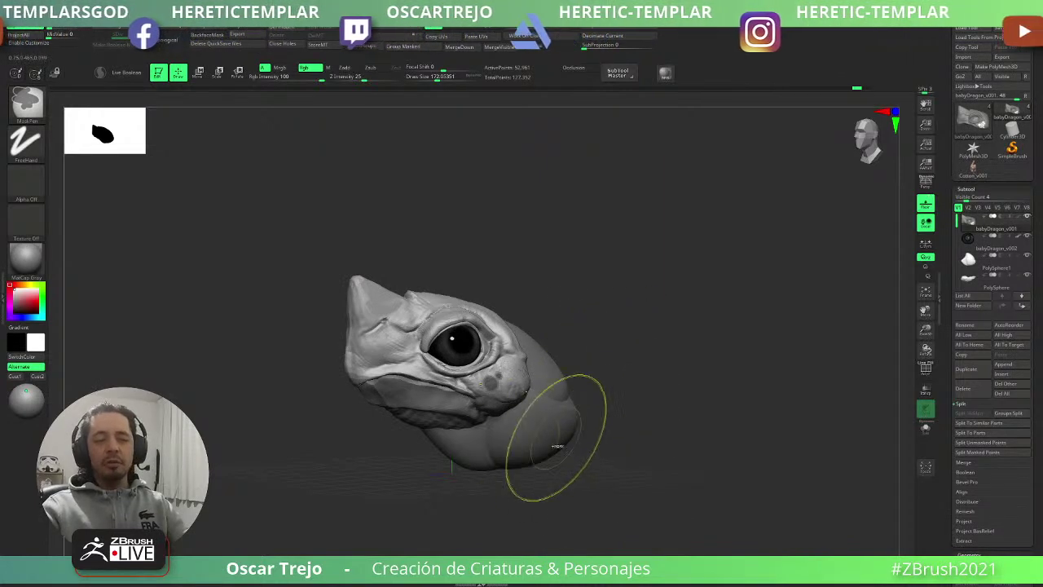
{"action": "mouse_move", "coordinate": [591, 410]}
{"action": "left_mouse_down"}
{"action": "mouse_move", "coordinate": [614, 355]}
{"action": "mouse_move", "coordinate": [671, 312]}
{"action": "mouse_move", "coordinate": [652, 371]}
{"action": "left_mouse_up"}
{"action": "mouse_move", "coordinate": [309, 445]}
{"action": "left_mouse_down", "text": "alt"}
{"action": "mouse_move", "coordinate": [471, 386]}
{"action": "mouse_move", "coordinate": [396, 436]}
{"action": "mouse_move", "coordinate": [486, 345]}
{"action": "mouse_move", "coordinate": [442, 332]}
{"action": "mouse_move", "coordinate": [494, 332]}
{"action": "left_mouse_up", "text": "alt"}
{"action": "key", "text": "["}
{"action": "key", "text": "s"}
{"action": "key", "text": "s"}
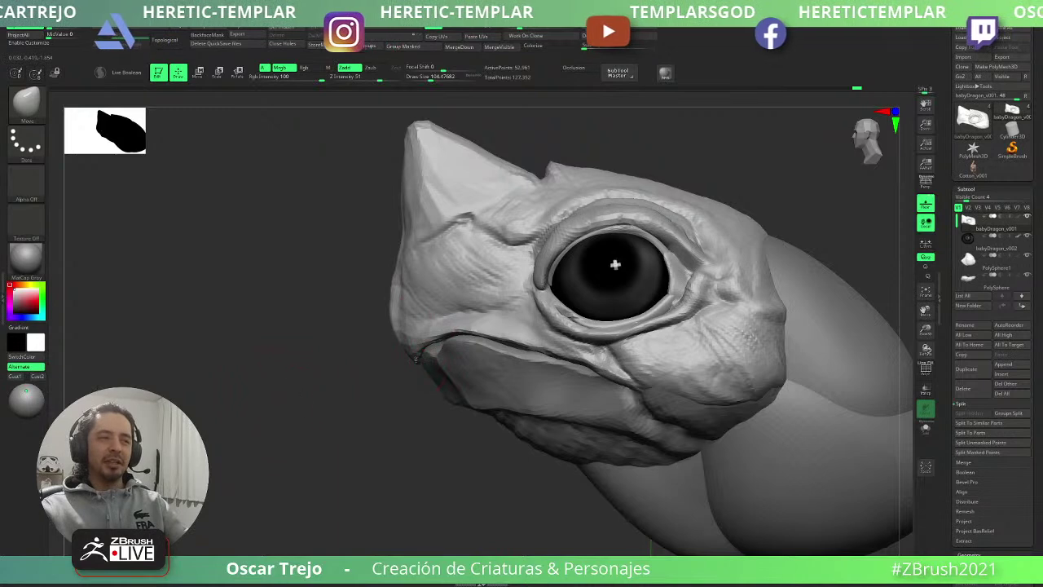
{"action": "left_click_drag", "start_coordinate": [415, 360], "coordinate": [571, 359]}
{"action": "mouse_move", "coordinate": [554, 242]}
{"action": "left_mouse_down"}
{"action": "mouse_move", "coordinate": [595, 244]}
{"action": "mouse_move", "coordinate": [696, 195]}
{"action": "mouse_move", "coordinate": [680, 272]}
{"action": "mouse_move", "coordinate": [639, 327]}
{"action": "mouse_move", "coordinate": [666, 253]}
{"action": "mouse_move", "coordinate": [697, 317]}
{"action": "left_mouse_up"}
{"action": "key", "text": "b"}
{"action": "key", "text": "s"}
{"action": "key", "text": "t"}
- Reshape the skin folds at the outer corner of the eye with a reduced Move brush
{"action": "key", "text": "b"}
{"action": "key", "text": "m"}
{"action": "key", "text": "v"}
{"action": "key", "text": "s"}
{"action": "left_click_drag", "start_coordinate": [441, 283], "coordinate": [444, 284]}
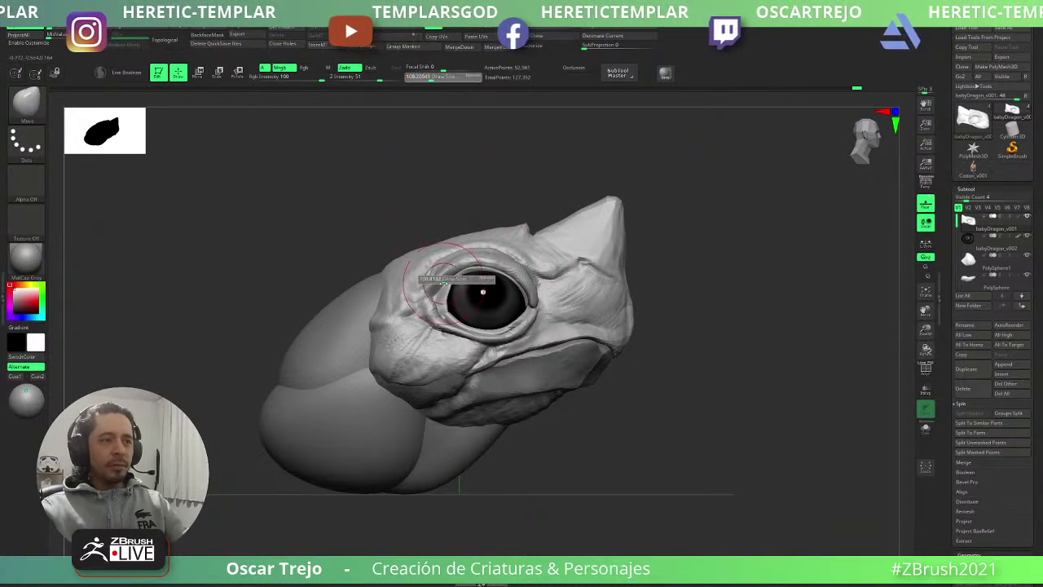
{"action": "mouse_move", "coordinate": [725, 399]}
{"action": "left_mouse_down", "text": "shift"}
{"action": "mouse_move", "coordinate": [587, 326]}
{"action": "mouse_move", "coordinate": [643, 264]}
{"action": "left_mouse_up", "text": "shift"}
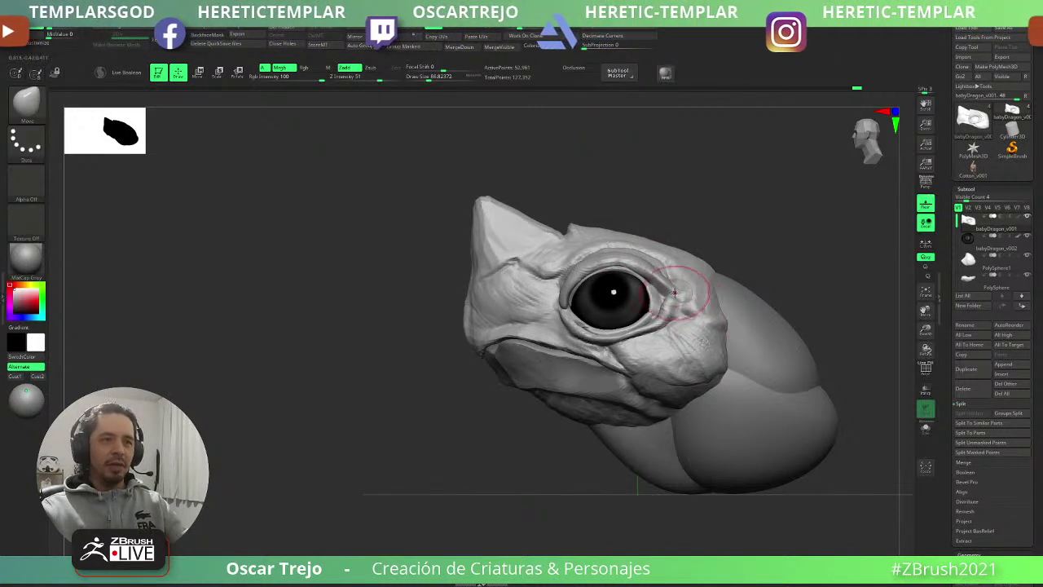
{"action": "key", "text": "bracketleft"}
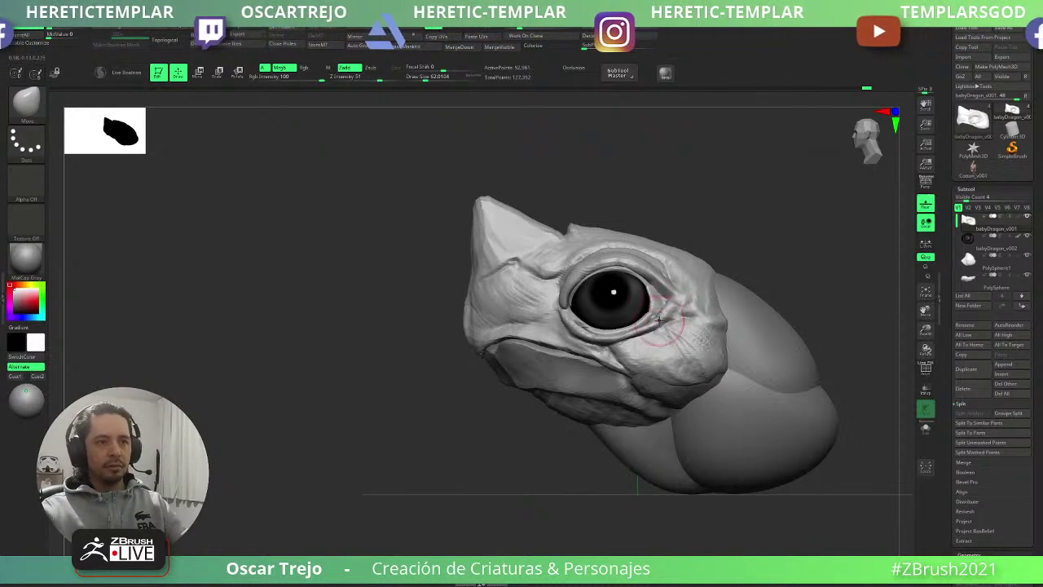
- Build up the fold behind the outer corner of the eye with the ClayBuildup brush at Z Intensity 10
{"action": "right_click_drag", "start_coordinate": [779, 249], "coordinate": [683, 303], "text": "ctrl"}
{"action": "key", "text": "b"}
{"action": "key", "text": "c"}
{"action": "key", "text": "b"}
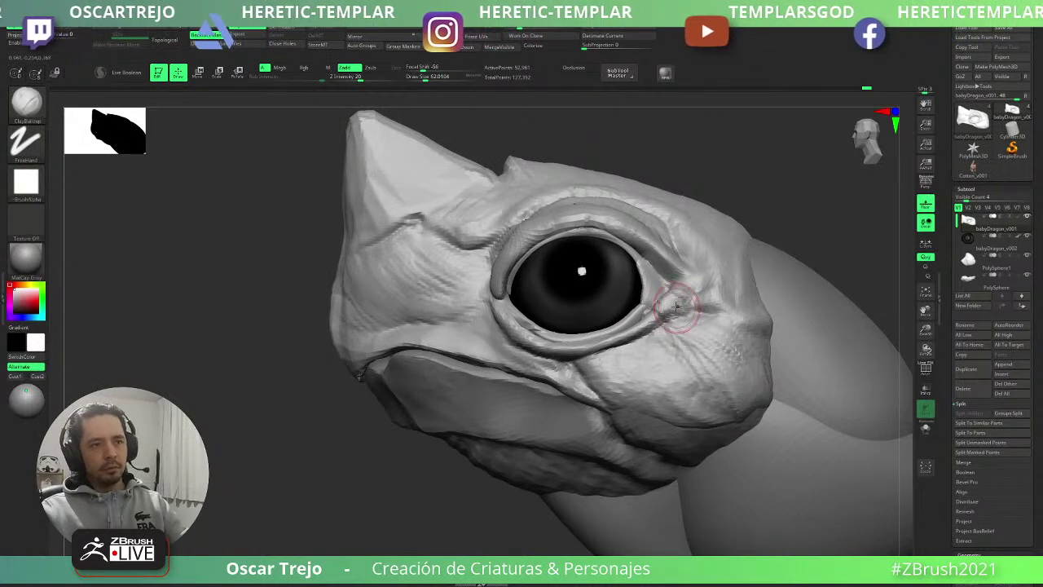
{"action": "key", "text": "space"}
{"action": "left_click_drag", "start_coordinate": [692, 327], "coordinate": [690, 288]}
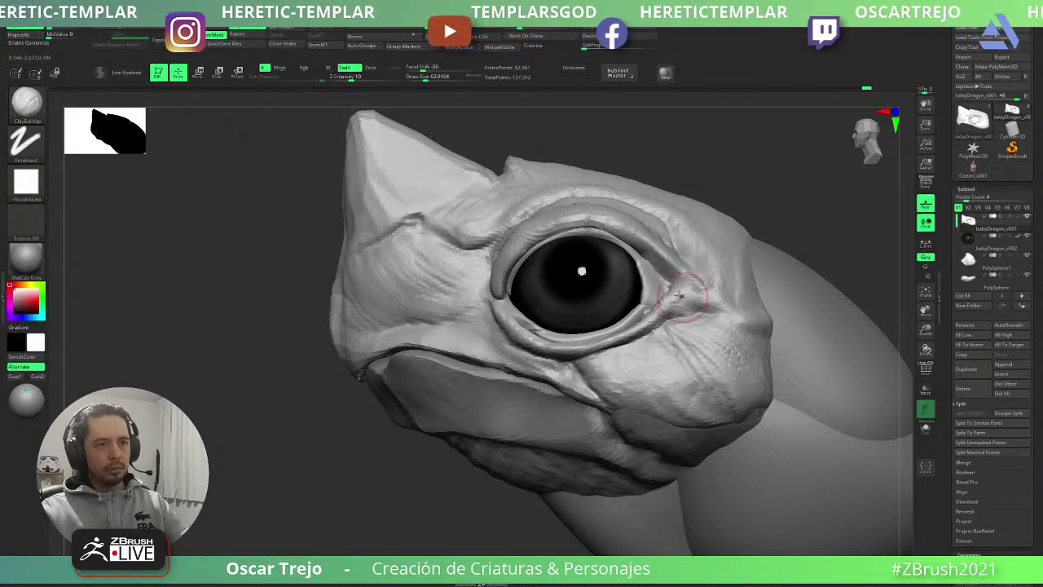
- Adjust the outer contour of the head behind the eyes from above with the Move brush at draw size 112
{"action": "mouse_move", "coordinate": [707, 286]}
{"action": "right_mouse_down"}
{"action": "mouse_move", "coordinate": [722, 279]}
{"action": "mouse_move", "coordinate": [760, 305]}
{"action": "right_mouse_up"}
{"action": "key", "text": "bracketright"}
{"action": "key", "text": "bracketright"}
{"action": "key", "text": "bracketright"}
{"action": "key", "text": "bracketright"}
{"action": "key", "text": "bracketright"}
{"action": "left_click_drag", "start_coordinate": [760, 304], "coordinate": [704, 275]}
{"action": "key", "text": "b"}
{"action": "key", "text": "m"}
{"action": "key", "text": "v"}
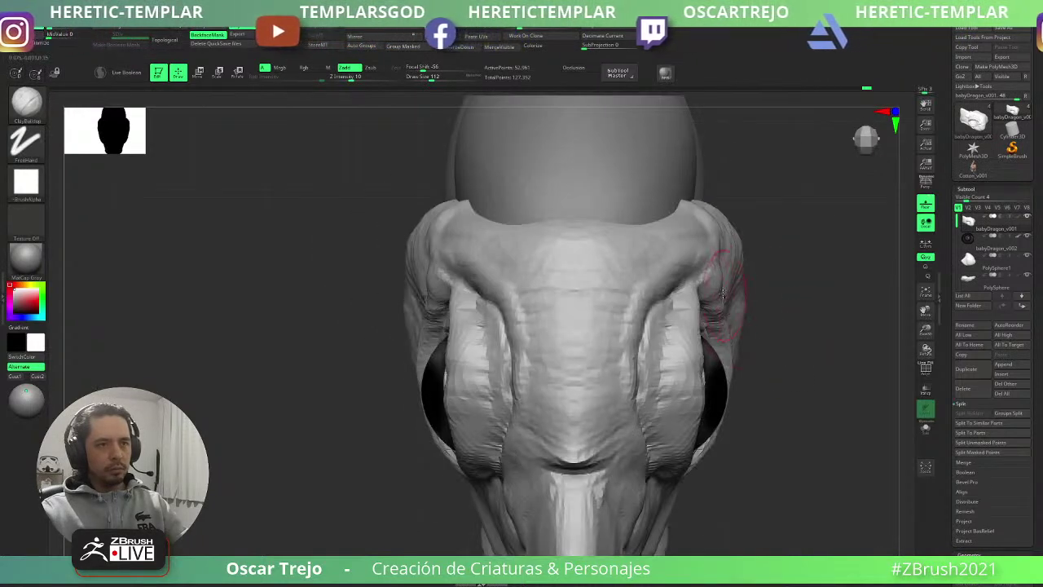
{"action": "left_click_drag", "start_coordinate": [711, 227], "coordinate": [702, 245]}
{"action": "left_click_drag", "start_coordinate": [711, 299], "coordinate": [720, 296]}
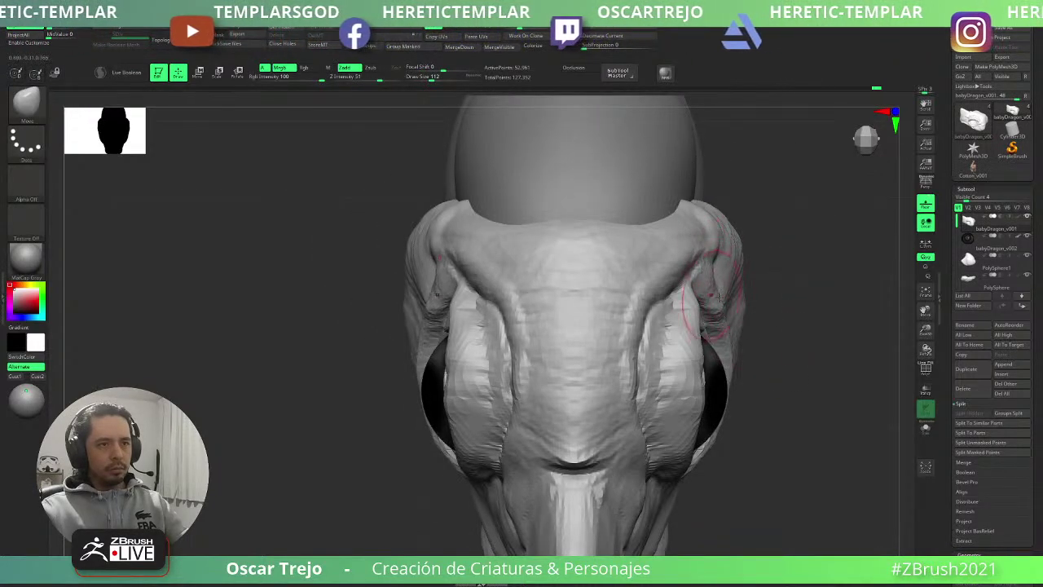
{"action": "mouse_move", "coordinate": [718, 296]}
{"action": "right_mouse_down", "text": "ctrl"}
{"action": "mouse_move", "coordinate": [690, 247]}
{"action": "mouse_move", "coordinate": [763, 212]}
{"action": "mouse_move", "coordinate": [524, 356]}
{"action": "mouse_move", "coordinate": [603, 351]}
{"action": "mouse_move", "coordinate": [689, 326]}
{"action": "right_mouse_up", "text": "ctrl"}
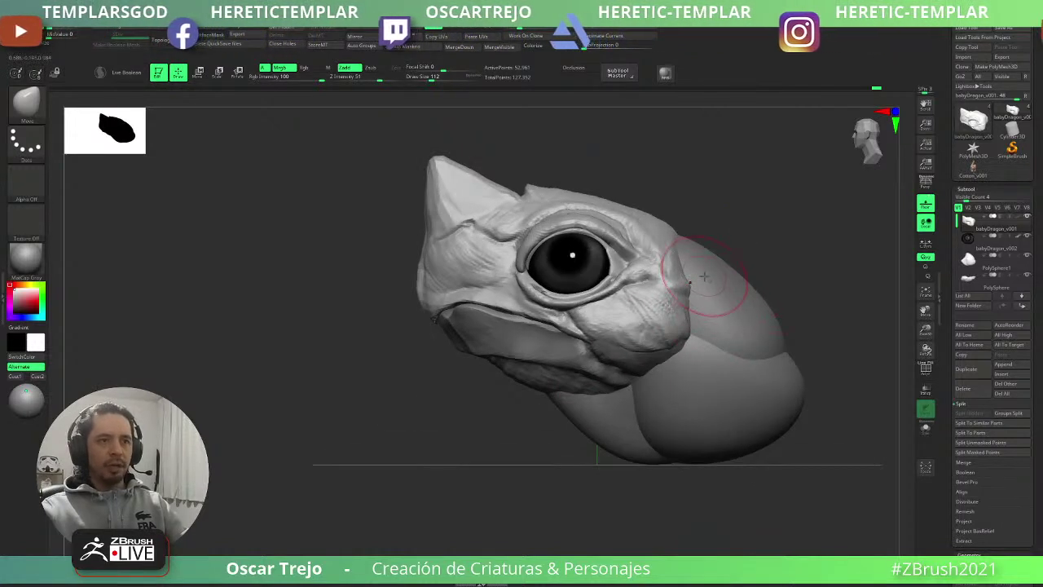
- Reposition the lower jaw subtool slightly with the transform gizmo and adjust its front tip with the Move brush
{"action": "left_click", "coordinate": [699, 293], "text": "alt"}
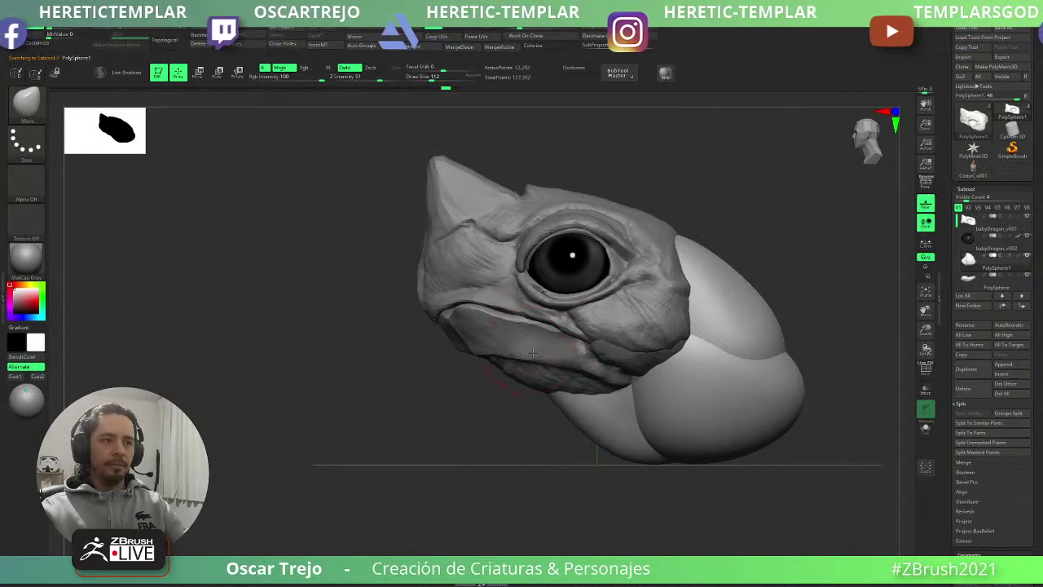
{"action": "key", "text": "w"}
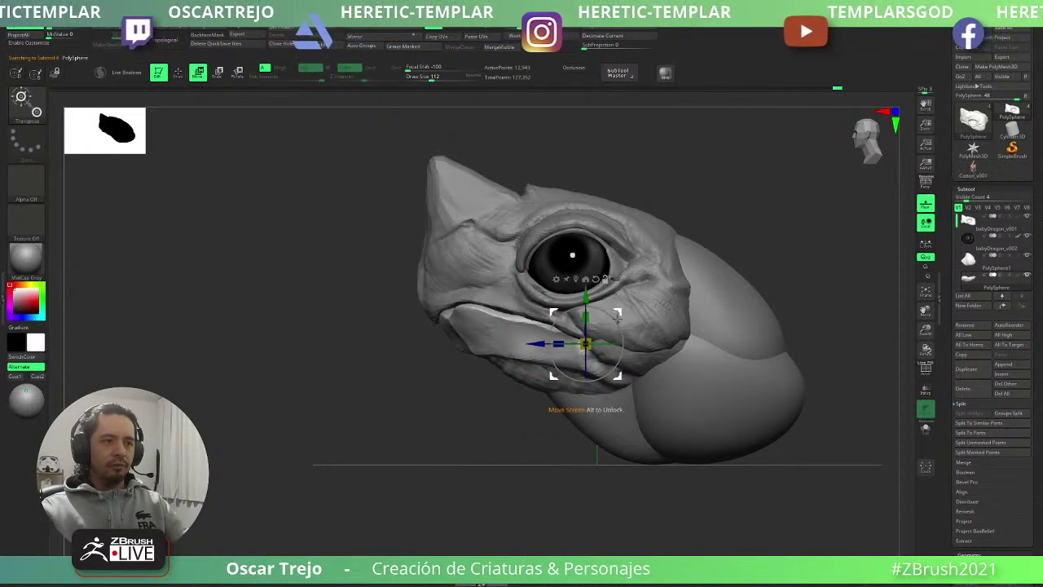
{"action": "left_click_drag", "start_coordinate": [619, 323], "coordinate": [613, 329]}
{"action": "key", "text": "q"}
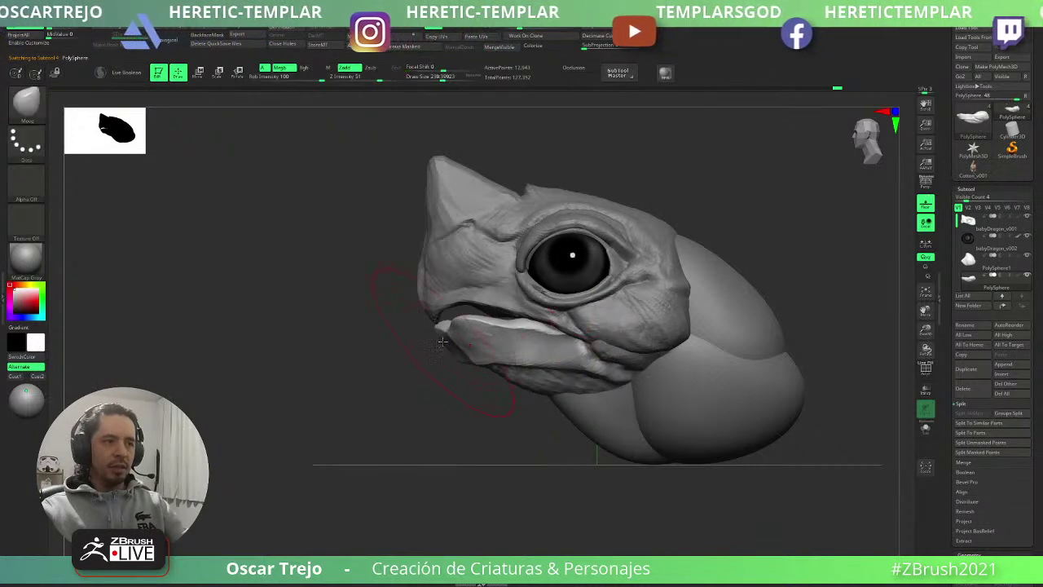
{"action": "left_click_drag", "start_coordinate": [443, 342], "coordinate": [448, 327]}
- Shape the front rim of the lower jaw from the front view with the Move brush at draw size about 128
{"action": "left_click_drag", "start_coordinate": [400, 388], "coordinate": [750, 282]}
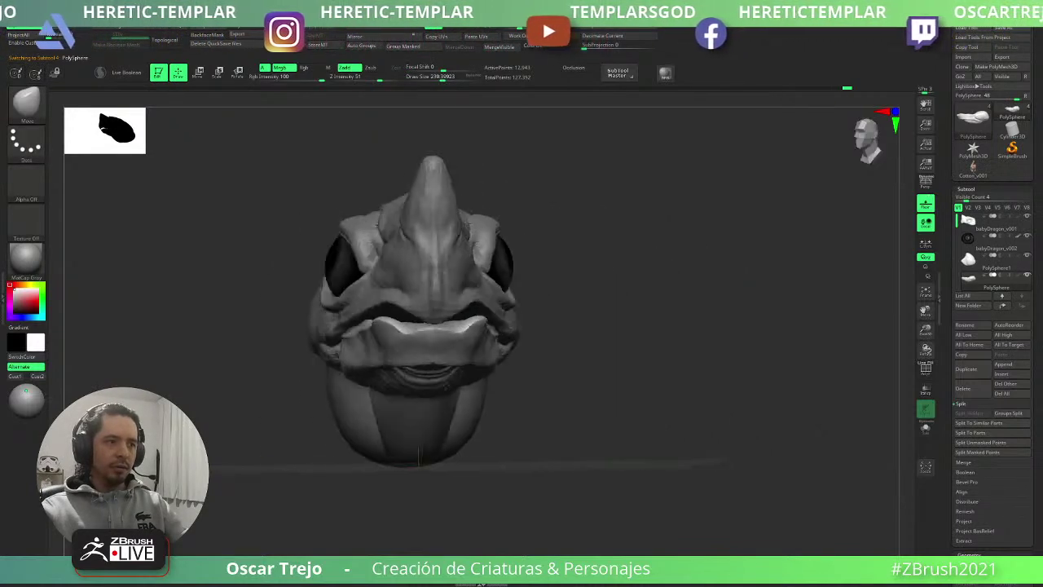
{"action": "left_click_drag", "start_coordinate": [310, 384], "coordinate": [471, 380], "text": "shift"}
{"action": "left_click_drag", "start_coordinate": [576, 384], "coordinate": [702, 399], "text": "alt"}
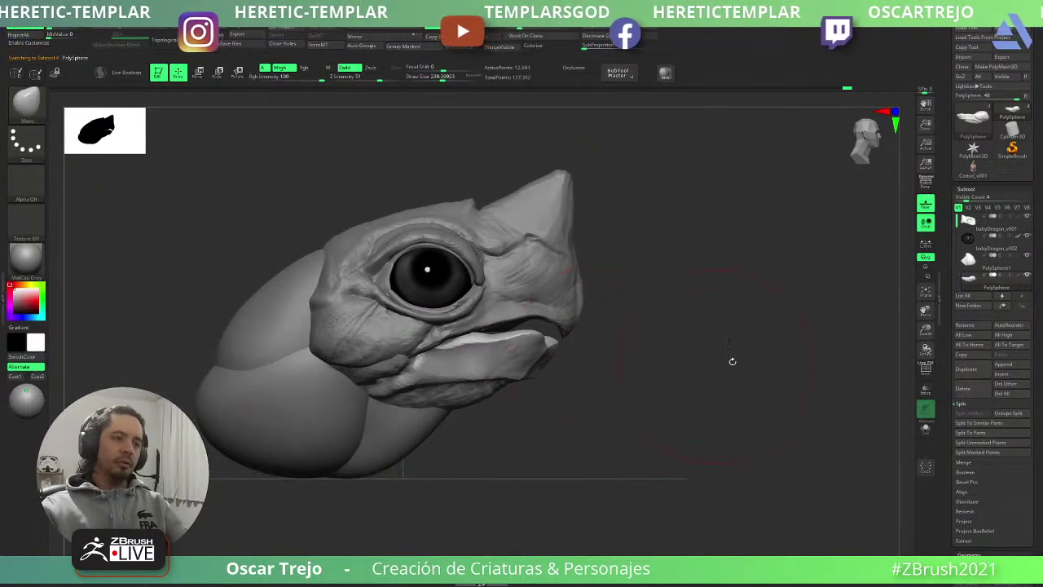
{"action": "left_click_drag", "start_coordinate": [852, 471], "coordinate": [519, 455], "text": "shift"}
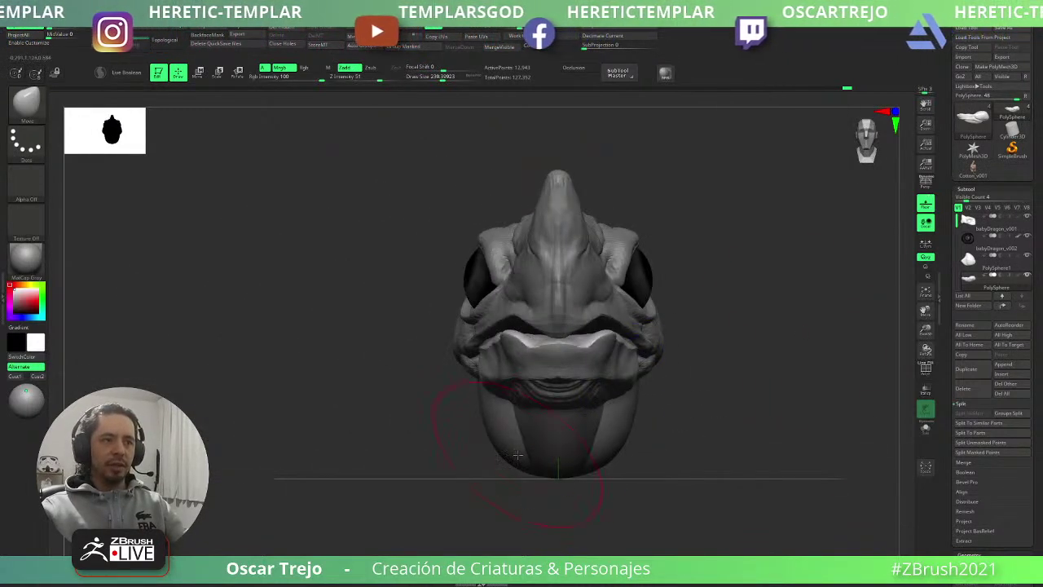
{"action": "left_click_drag", "start_coordinate": [657, 376], "coordinate": [489, 370]}
{"action": "left_click_drag", "start_coordinate": [544, 476], "coordinate": [555, 419], "text": "alt"}
{"action": "right_click_drag", "start_coordinate": [556, 419], "coordinate": [709, 424]}
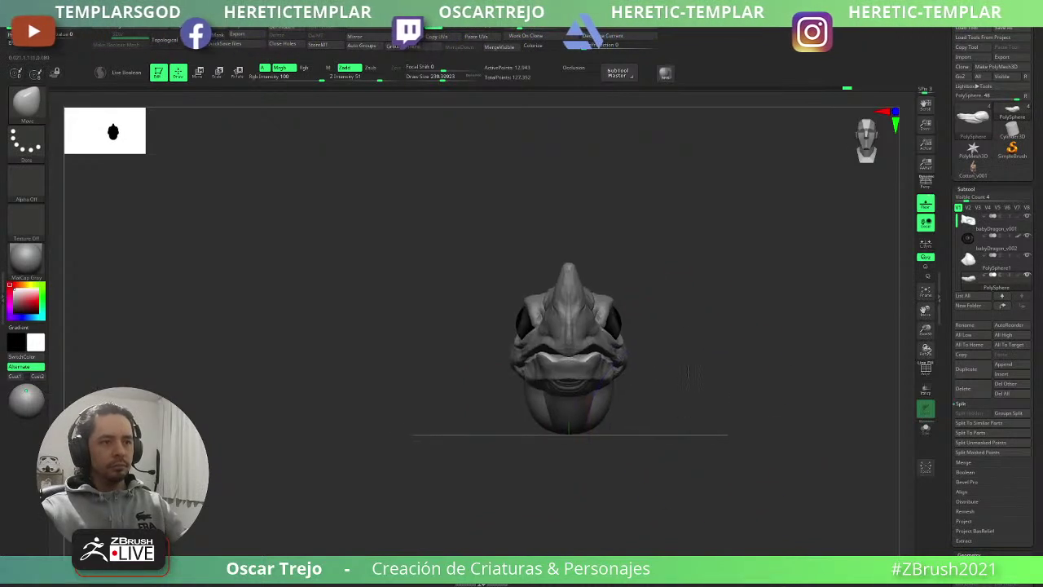
{"action": "key", "text": "f"}
{"action": "key", "text": "s"}
{"action": "mouse_move", "coordinate": [579, 341]}
{"action": "left_mouse_down"}
{"action": "mouse_move", "coordinate": [556, 339]}
{"action": "mouse_move", "coordinate": [569, 333]}
{"action": "mouse_move", "coordinate": [562, 346]}
{"action": "left_mouse_up"}
{"action": "mouse_move", "coordinate": [990, 223]}
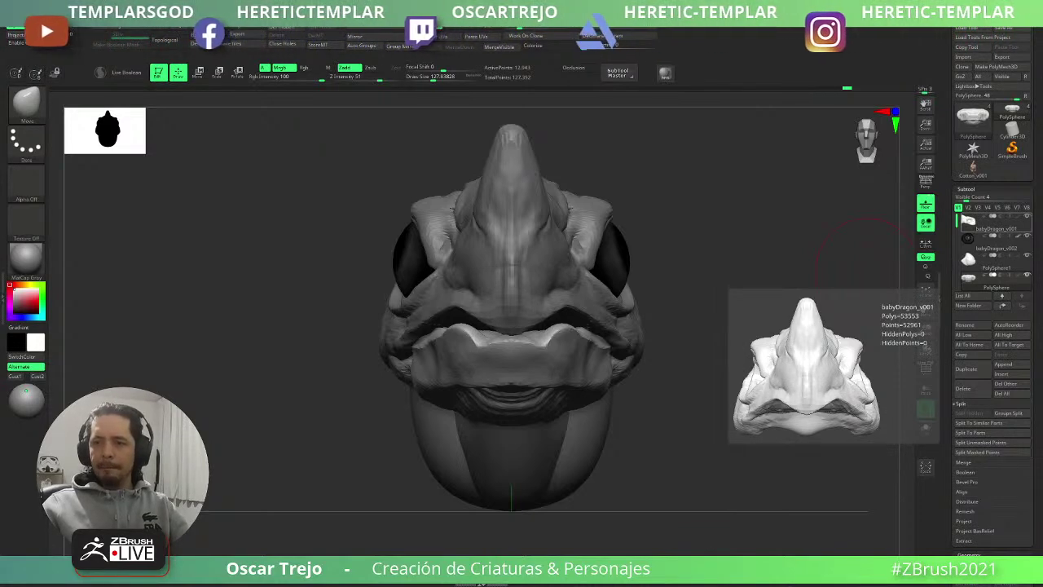
- Refine the front corner of the lower jaw in side view with a reduced Move brush and compare before and after
{"action": "left_click_drag", "start_coordinate": [767, 375], "coordinate": [463, 391]}
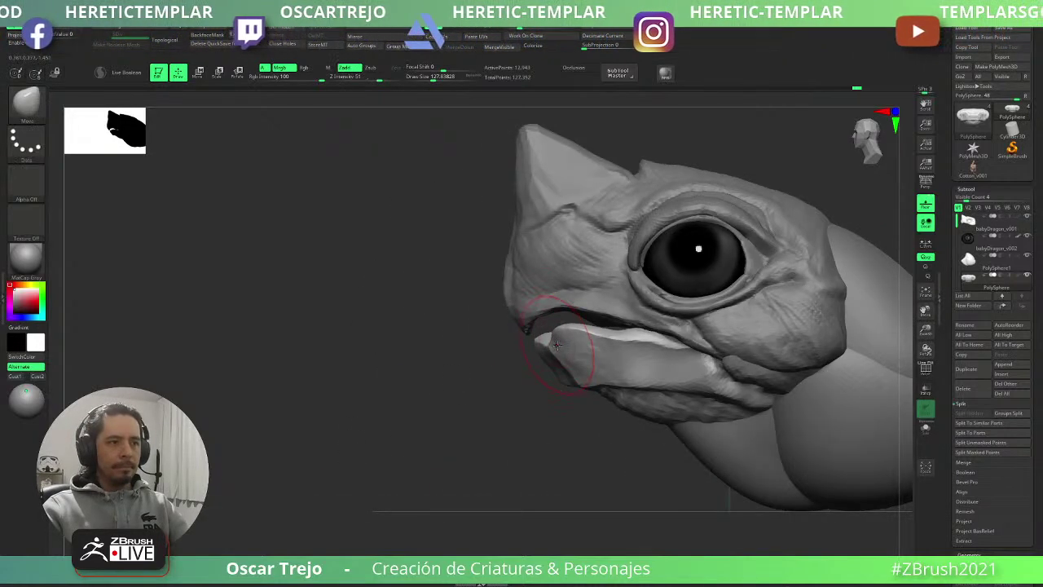
{"action": "key", "text": "["}
{"action": "key", "text": "ctrl+z"}
{"action": "key", "text": "ctrl+shift+z"}
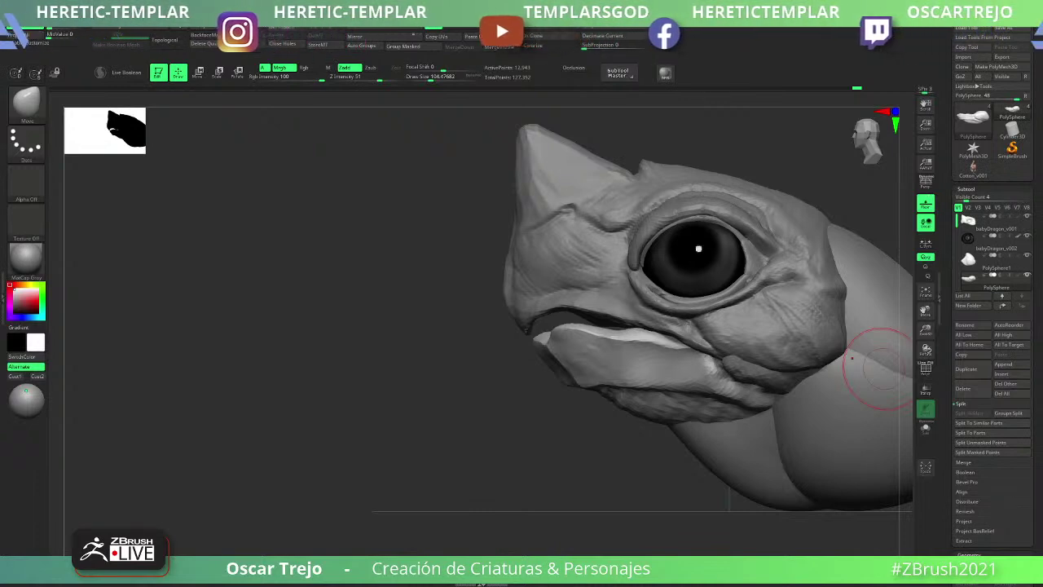
- Isolate the lower jaw and build up the inner floor of the mouth near its tip with the ClayBuildup brush
{"action": "mouse_move", "coordinate": [560, 424]}
{"action": "left_mouse_down"}
{"action": "mouse_move", "coordinate": [580, 424]}
{"action": "mouse_move", "coordinate": [610, 479]}
{"action": "mouse_move", "coordinate": [644, 349]}
{"action": "left_mouse_up"}
{"action": "left_click", "coordinate": [925, 429]}
{"action": "key", "text": "b"}
{"action": "key", "text": "c"}
{"action": "key", "text": "b"}
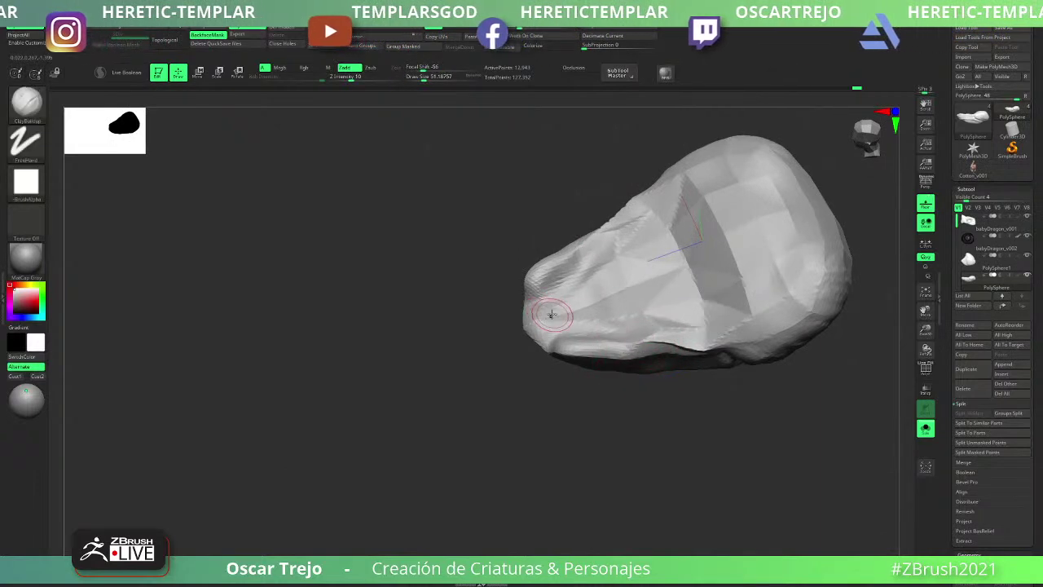
{"action": "left_click_drag", "start_coordinate": [552, 314], "coordinate": [559, 320]}
{"action": "key", "text": "s"}
{"action": "left_click_drag", "start_coordinate": [557, 315], "coordinate": [562, 315]}
{"action": "mouse_move", "coordinate": [560, 298]}
{"action": "left_mouse_down"}
{"action": "mouse_move", "coordinate": [594, 304]}
{"action": "mouse_move", "coordinate": [635, 290]}
{"action": "mouse_move", "coordinate": [640, 278]}
{"action": "mouse_move", "coordinate": [693, 312]}
{"action": "mouse_move", "coordinate": [710, 263]}
{"action": "mouse_move", "coordinate": [656, 294]}
{"action": "mouse_move", "coordinate": [603, 302]}
{"action": "mouse_move", "coordinate": [550, 285]}
{"action": "mouse_move", "coordinate": [568, 263]}
{"action": "mouse_move", "coordinate": [546, 281]}
{"action": "mouse_move", "coordinate": [544, 326]}
{"action": "mouse_move", "coordinate": [602, 277]}
{"action": "mouse_move", "coordinate": [670, 287]}
{"action": "left_mouse_up"}
- Continue sculpting the jaw's inner surface toward the throat with ClayBuildup at Z Intensity 10 and draw size about 90
{"action": "key", "text": "s"}
{"action": "key", "text": "["}
{"action": "key", "text": "["}
{"action": "key", "text": "]"}
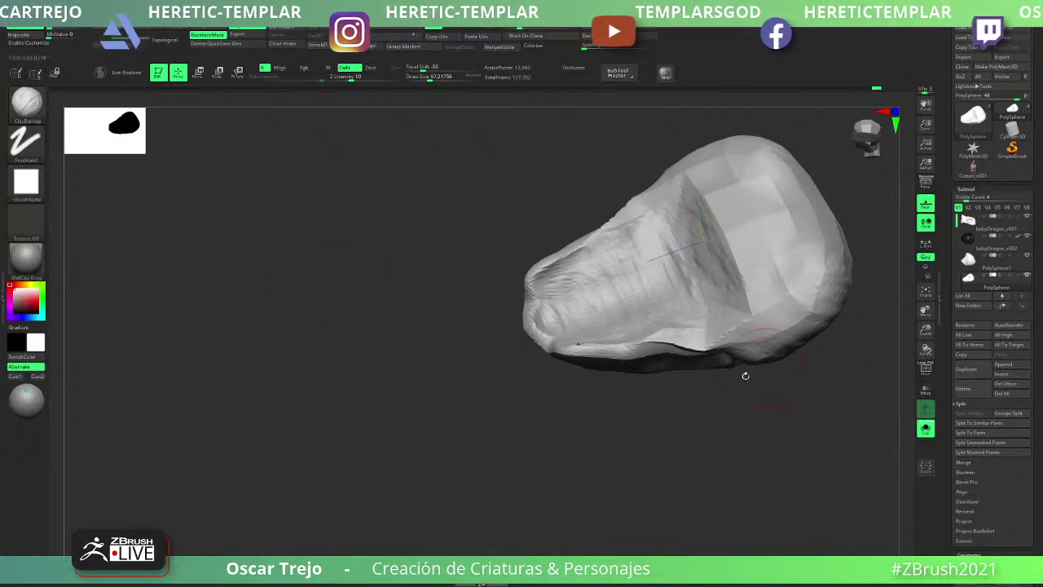
{"action": "left_click_drag", "start_coordinate": [703, 402], "coordinate": [714, 388]}
{"action": "mouse_move", "coordinate": [699, 277]}
{"action": "left_mouse_down"}
{"action": "mouse_move", "coordinate": [720, 236]}
{"action": "mouse_move", "coordinate": [736, 256]}
{"action": "mouse_move", "coordinate": [714, 236]}
{"action": "mouse_move", "coordinate": [677, 273]}
{"action": "mouse_move", "coordinate": [559, 310]}
{"action": "mouse_move", "coordinate": [569, 321]}
{"action": "mouse_move", "coordinate": [555, 305]}
{"action": "left_mouse_up"}
{"action": "key", "text": "bracketright"}
{"action": "mouse_move", "coordinate": [561, 326]}
{"action": "right_mouse_down", "text": "ctrl"}
{"action": "mouse_move", "coordinate": [563, 405]}
{"action": "mouse_move", "coordinate": [568, 396]}
{"action": "mouse_move", "coordinate": [623, 426]}
{"action": "right_mouse_up", "text": "ctrl"}
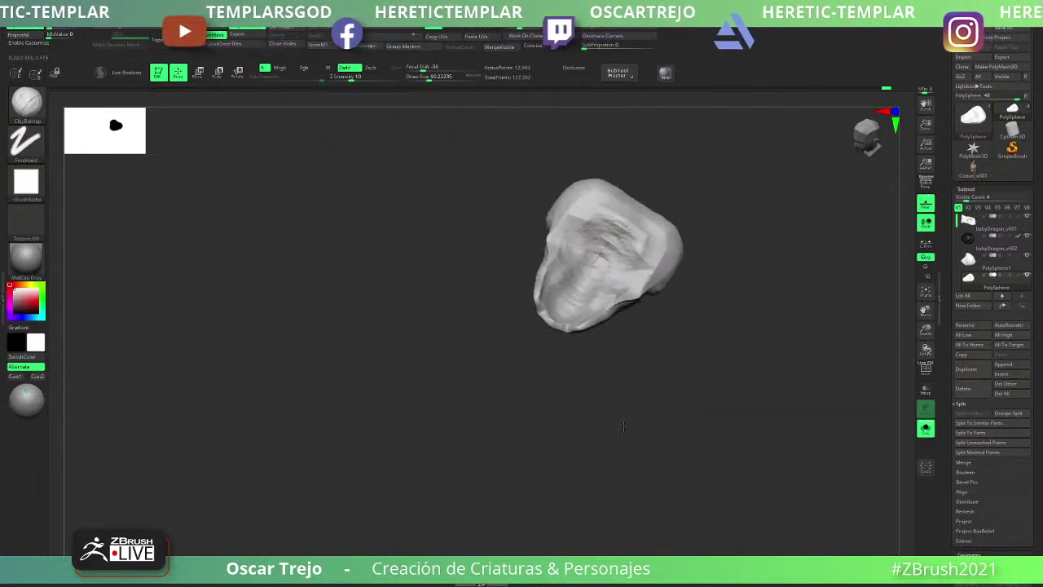
{"action": "mouse_move", "coordinate": [701, 321]}
{"action": "right_mouse_down", "text": "alt"}
{"action": "mouse_move", "coordinate": [677, 391]}
{"action": "mouse_move", "coordinate": [677, 342]}
{"action": "right_mouse_up", "text": "alt"}
{"action": "mouse_move", "coordinate": [542, 310]}
{"action": "left_mouse_down"}
{"action": "mouse_move", "coordinate": [519, 330]}
{"action": "mouse_move", "coordinate": [551, 358]}
{"action": "mouse_move", "coordinate": [543, 314]}
{"action": "mouse_move", "coordinate": [553, 291]}
{"action": "mouse_move", "coordinate": [600, 285]}
{"action": "left_mouse_up"}
- Show all subtools again, select the upper head and isolate it
{"action": "mouse_move", "coordinate": [652, 287]}
{"action": "right_mouse_down", "text": "ctrl"}
{"action": "mouse_move", "coordinate": [685, 383]}
{"action": "mouse_move", "coordinate": [715, 364]}
{"action": "right_mouse_up", "text": "ctrl"}
{"action": "left_click", "coordinate": [926, 428]}
{"action": "left_click", "coordinate": [604, 295], "text": "alt"}
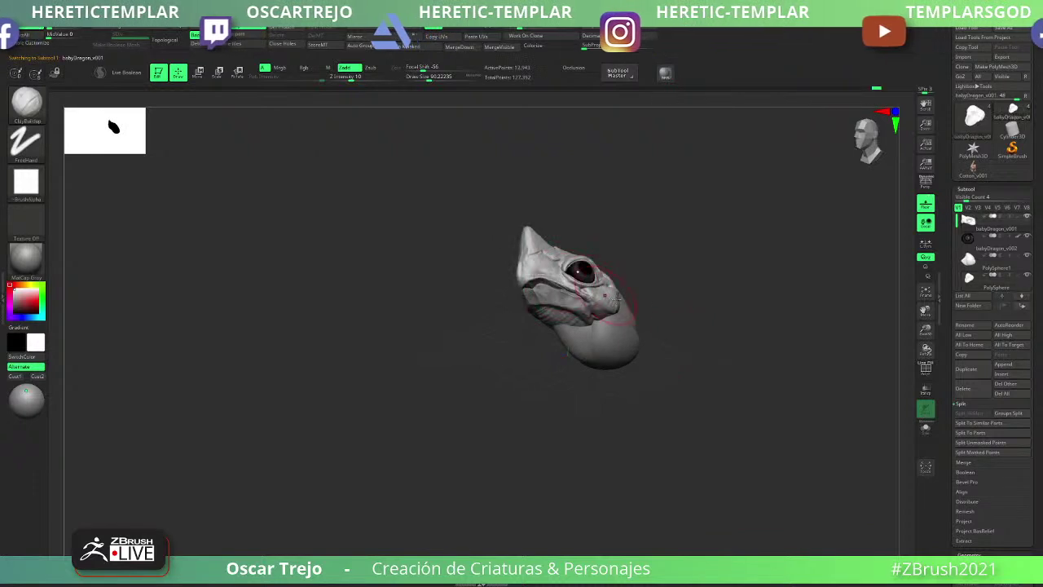
{"action": "left_click", "coordinate": [926, 428]}
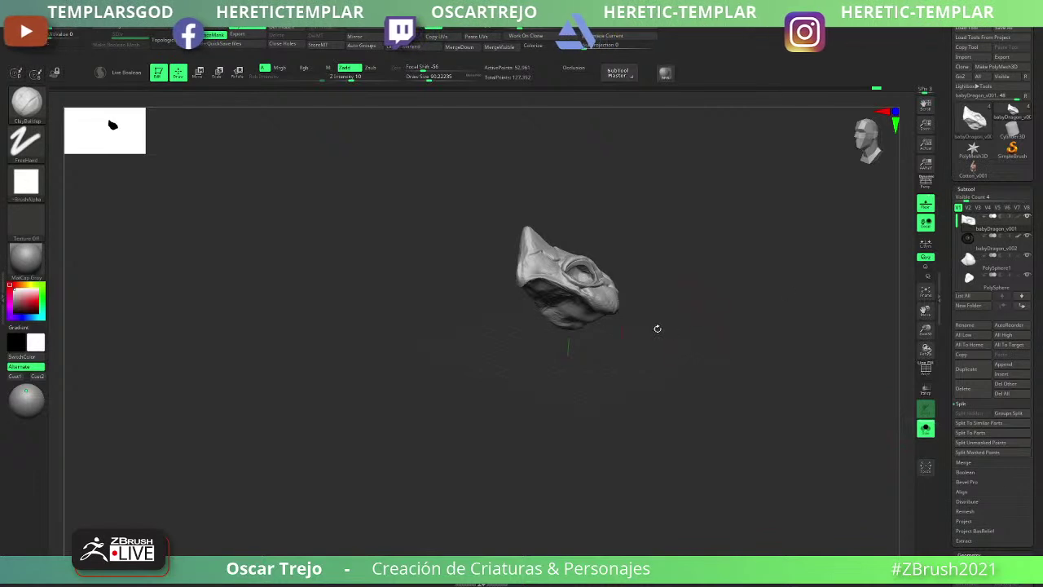
{"action": "left_click_drag", "start_coordinate": [657, 328], "coordinate": [731, 329]}
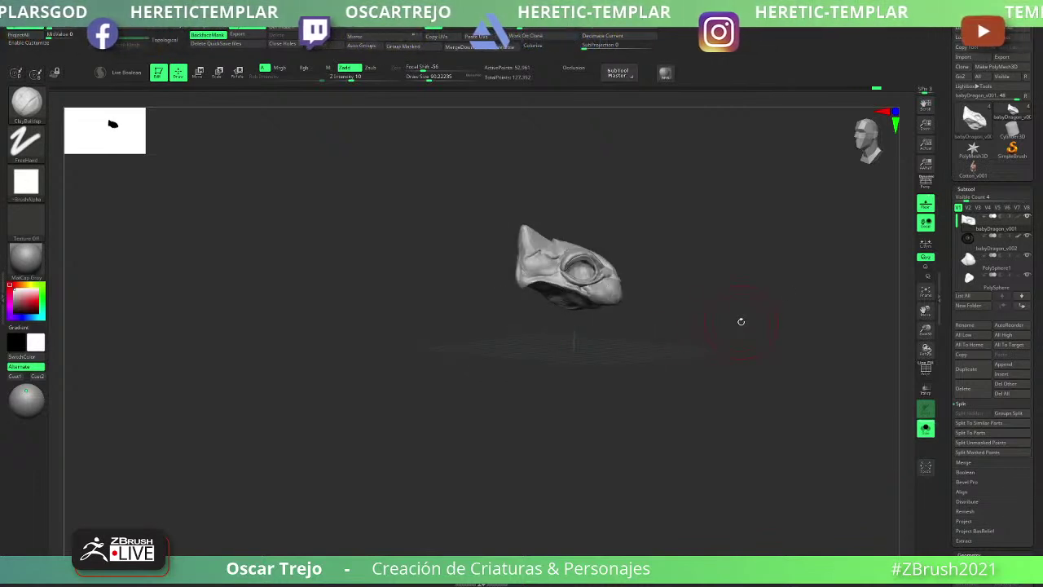
{"action": "mouse_move", "coordinate": [1012, 113]}
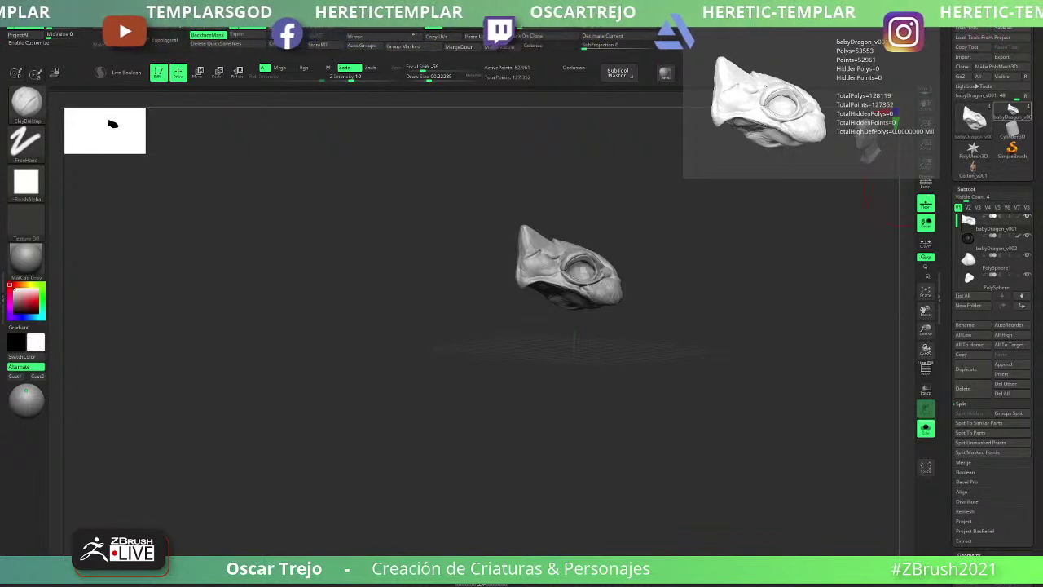
{"action": "left_click_drag", "start_coordinate": [391, 340], "coordinate": [424, 339]}
{"action": "left_click_drag", "start_coordinate": [510, 347], "coordinate": [405, 314], "text": "alt"}
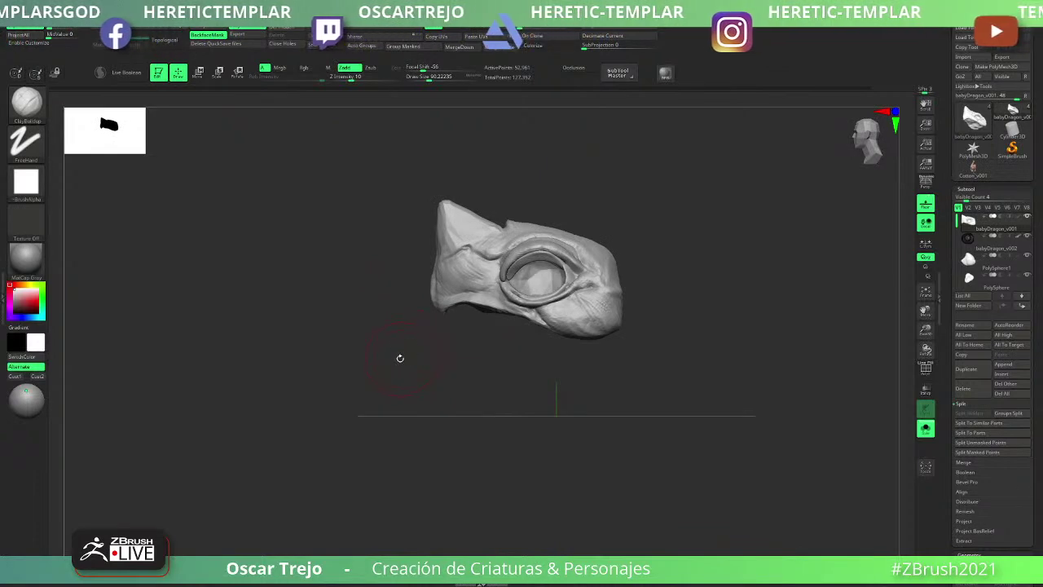
{"action": "key", "text": "b"}
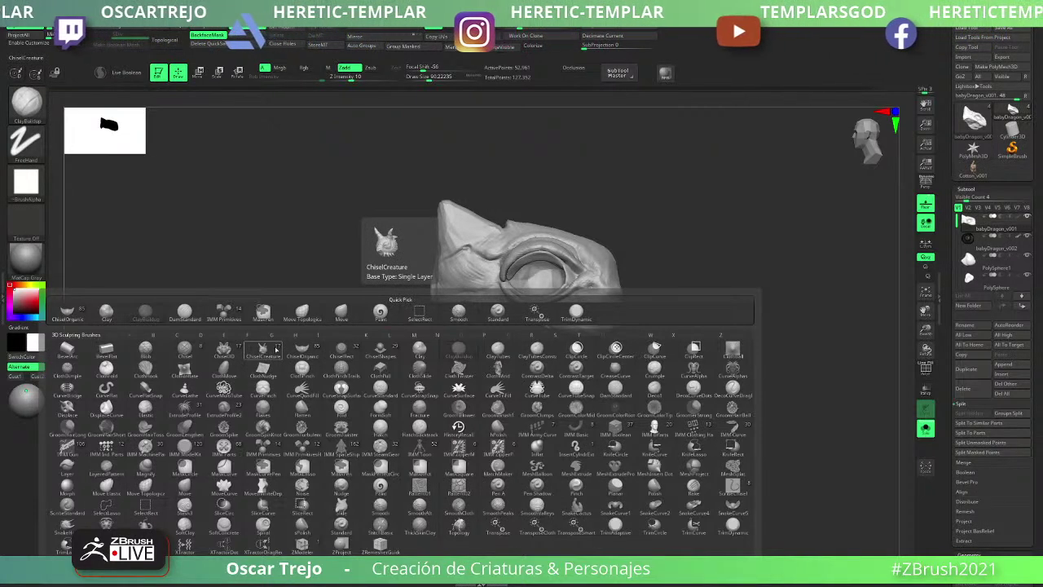
{"action": "left_click", "coordinate": [263, 350]}
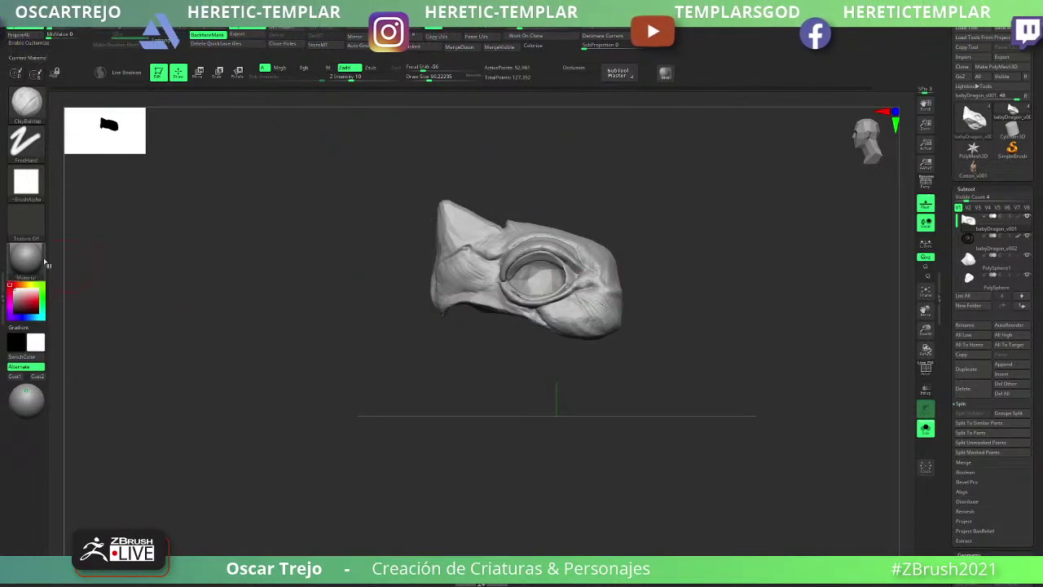
{"action": "left_click", "coordinate": [27, 183]}
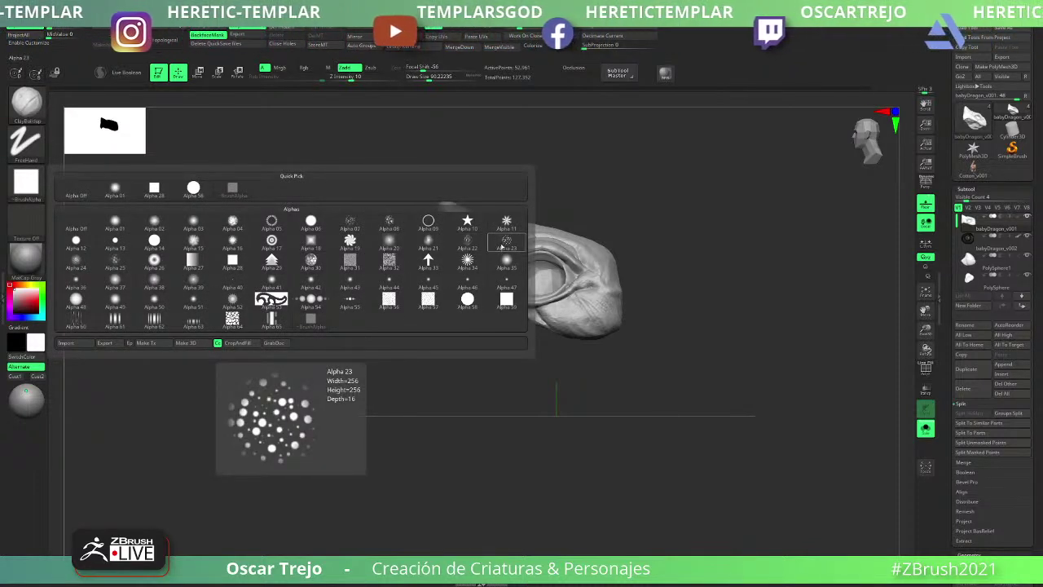
{"action": "left_click", "coordinate": [75, 263]}
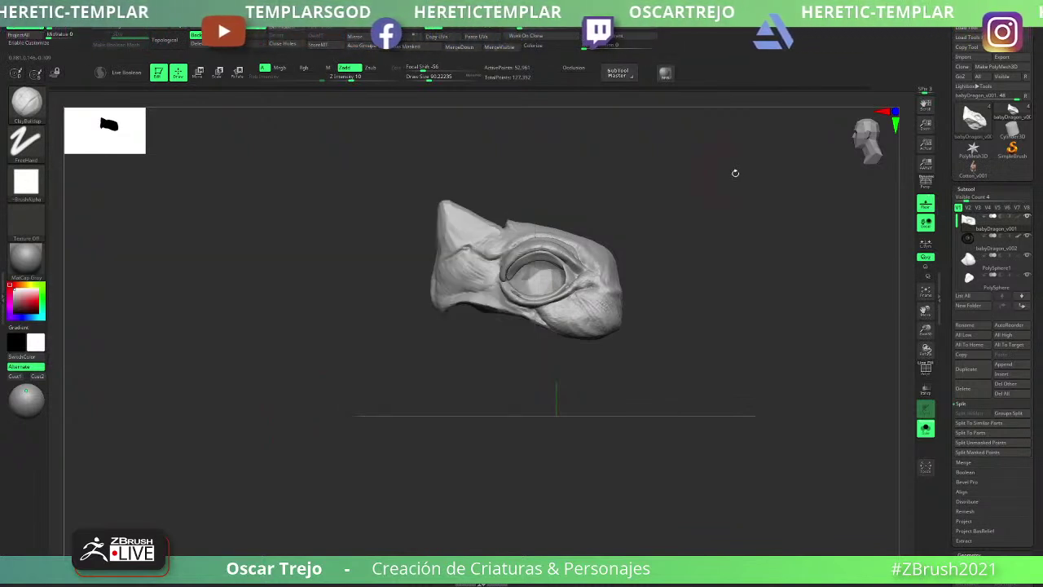
- Sculpt ridges across the palate under the beak with ClayBuildup at Z Intensity 10 and draw size about 90
{"action": "key", "text": "f"}
{"action": "mouse_move", "coordinate": [714, 454]}
{"action": "left_mouse_down"}
{"action": "mouse_move", "coordinate": [543, 368]}
{"action": "mouse_move", "coordinate": [472, 286]}
{"action": "mouse_move", "coordinate": [368, 338]}
{"action": "mouse_move", "coordinate": [485, 428]}
{"action": "mouse_move", "coordinate": [461, 477]}
{"action": "mouse_move", "coordinate": [441, 445]}
{"action": "mouse_move", "coordinate": [485, 413]}
{"action": "left_mouse_up"}
{"action": "mouse_move", "coordinate": [583, 297]}
{"action": "left_mouse_down"}
{"action": "mouse_move", "coordinate": [614, 332]}
{"action": "mouse_move", "coordinate": [619, 322]}
{"action": "left_mouse_up"}
{"action": "key", "text": "shift+d"}
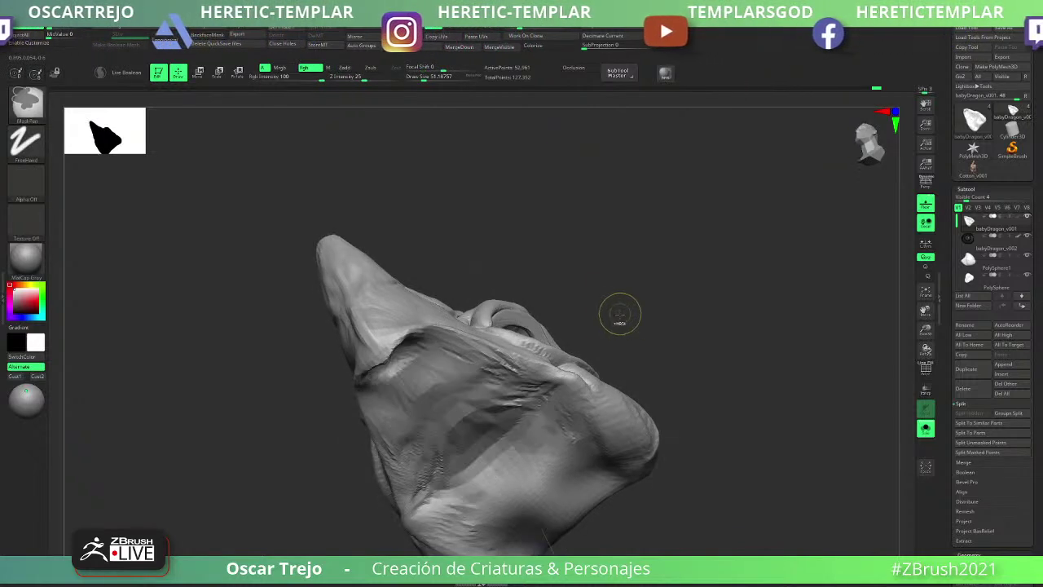
{"action": "key", "text": "shift+d"}
{"action": "key", "text": "d"}
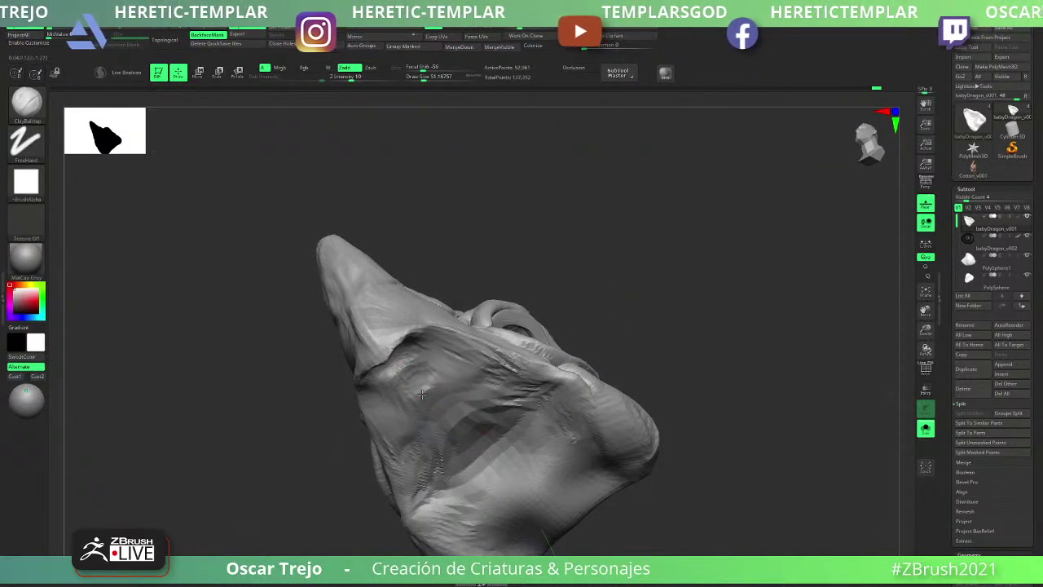
{"action": "key", "text": "bracketright"}
{"action": "mouse_move", "coordinate": [484, 403]}
{"action": "left_mouse_down"}
{"action": "mouse_move", "coordinate": [460, 436]}
{"action": "mouse_move", "coordinate": [473, 452]}
{"action": "mouse_move", "coordinate": [451, 495]}
{"action": "mouse_move", "coordinate": [407, 386]}
{"action": "mouse_move", "coordinate": [383, 374]}
{"action": "mouse_move", "coordinate": [416, 383]}
{"action": "mouse_move", "coordinate": [440, 407]}
{"action": "mouse_move", "coordinate": [432, 432]}
{"action": "mouse_move", "coordinate": [471, 397]}
{"action": "mouse_move", "coordinate": [440, 449]}
{"action": "mouse_move", "coordinate": [454, 465]}
{"action": "left_mouse_up"}
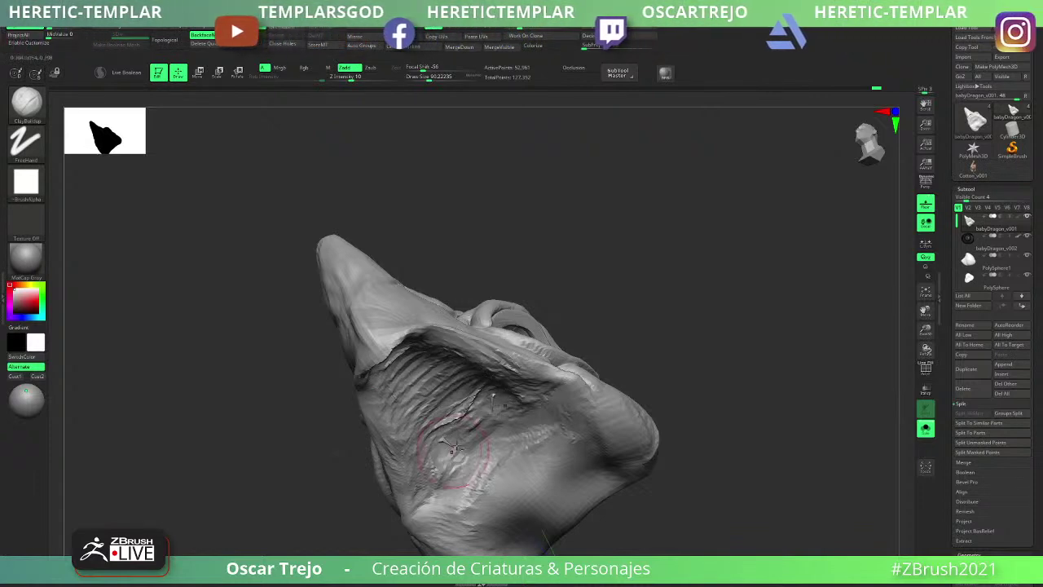
- Adjust the inner edge of the palate with a small Move Topological brush and smooth the jagged bits there
{"action": "mouse_move", "coordinate": [580, 316]}
{"action": "left_mouse_down"}
{"action": "mouse_move", "coordinate": [647, 315]}
{"action": "mouse_move", "coordinate": [547, 373]}
{"action": "mouse_move", "coordinate": [628, 361]}
{"action": "mouse_move", "coordinate": [620, 415]}
{"action": "left_mouse_up"}
{"action": "key", "text": "b"}
{"action": "key", "text": "m"}
{"action": "key", "text": "t"}
{"action": "key", "text": "s"}
{"action": "left_click_drag", "start_coordinate": [491, 413], "coordinate": [481, 412]}
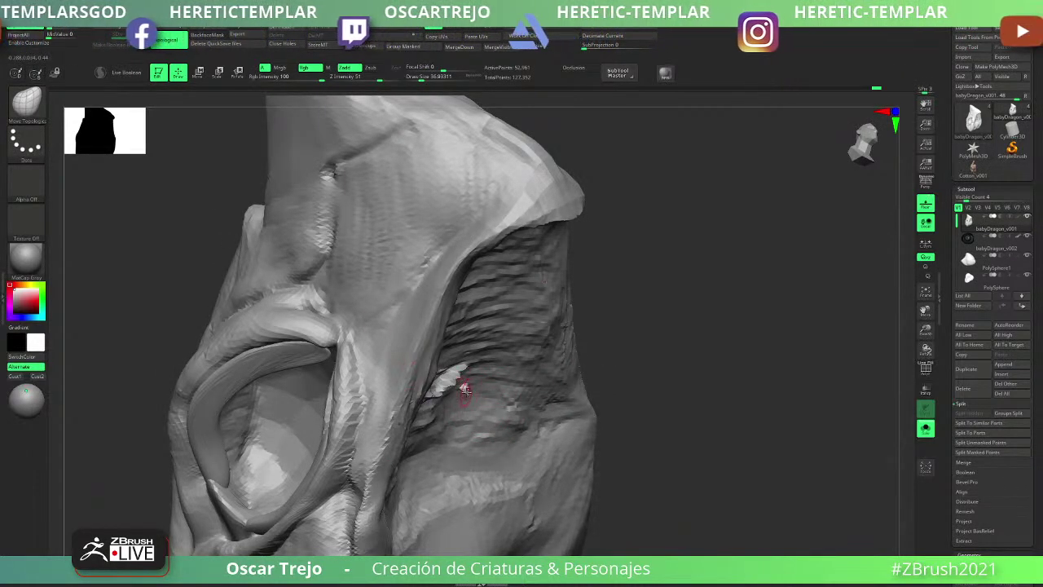
{"action": "key", "text": "shift"}
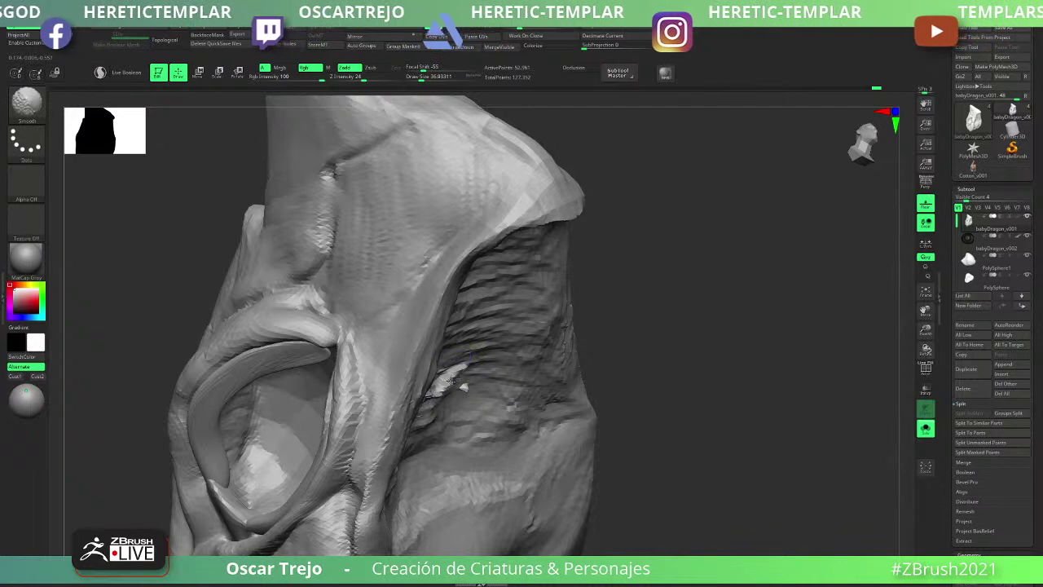
{"action": "left_click_drag", "start_coordinate": [454, 381], "coordinate": [439, 383], "text": "shift"}
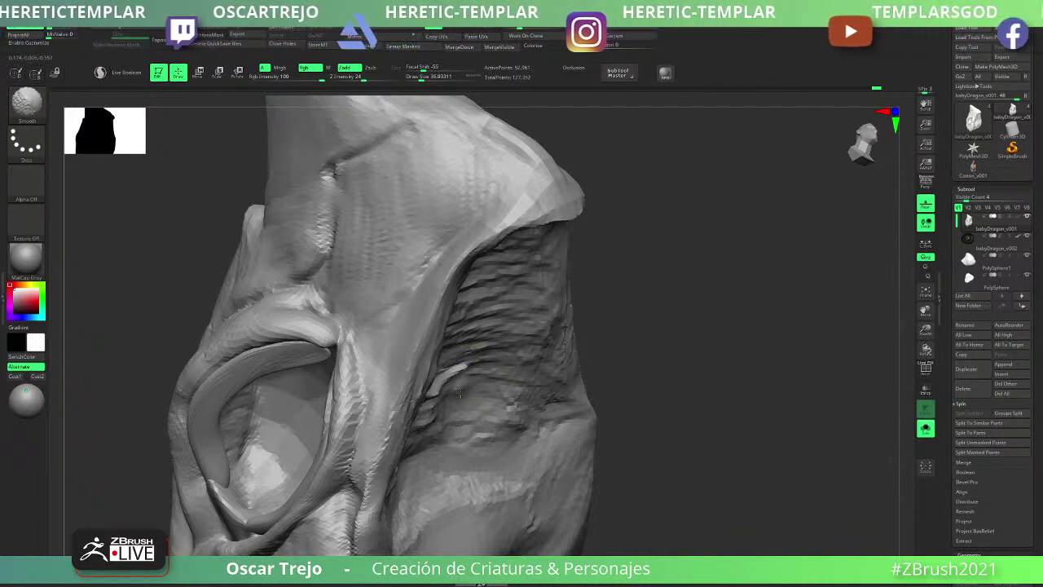
- Add more clay strokes along the inside of the upper mouth with the ClayBuildup brush
{"action": "left_click_drag", "start_coordinate": [624, 387], "coordinate": [546, 358], "text": "alt"}
{"action": "mouse_move", "coordinate": [762, 351]}
{"action": "left_mouse_down"}
{"action": "mouse_move", "coordinate": [680, 351]}
{"action": "mouse_move", "coordinate": [697, 287]}
{"action": "left_mouse_up"}
{"action": "key", "text": "b"}
{"action": "key", "text": "c"}
{"action": "key", "text": "b"}
{"action": "mouse_move", "coordinate": [445, 276]}
{"action": "left_mouse_down"}
{"action": "mouse_move", "coordinate": [440, 286]}
{"action": "mouse_move", "coordinate": [460, 290]}
{"action": "mouse_move", "coordinate": [486, 341]}
{"action": "mouse_move", "coordinate": [492, 333]}
{"action": "mouse_move", "coordinate": [520, 369]}
{"action": "mouse_move", "coordinate": [477, 376]}
{"action": "mouse_move", "coordinate": [478, 344]}
{"action": "mouse_move", "coordinate": [462, 320]}
{"action": "mouse_move", "coordinate": [397, 275]}
{"action": "mouse_move", "coordinate": [432, 358]}
{"action": "mouse_move", "coordinate": [452, 376]}
{"action": "mouse_move", "coordinate": [444, 412]}
{"action": "mouse_move", "coordinate": [380, 478]}
{"action": "left_mouse_up"}
{"action": "key", "text": "s"}
{"action": "right_click_drag", "start_coordinate": [380, 477], "coordinate": [628, 302], "text": "ctrl"}
{"action": "left_click_drag", "start_coordinate": [628, 303], "coordinate": [612, 367], "text": "shift"}
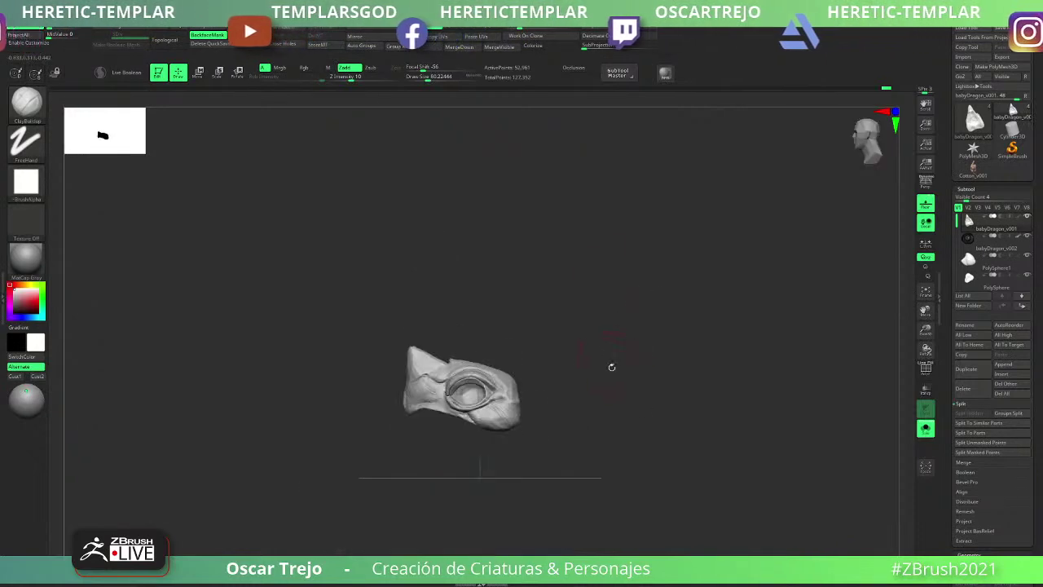
- Show the whole model, select the back-of-head sphere subtool with the Move brush active, and save the model as babyDragon_v002
{"action": "left_click_drag", "start_coordinate": [897, 420], "coordinate": [645, 415]}
{"action": "left_click", "coordinate": [397, 427], "text": "alt"}
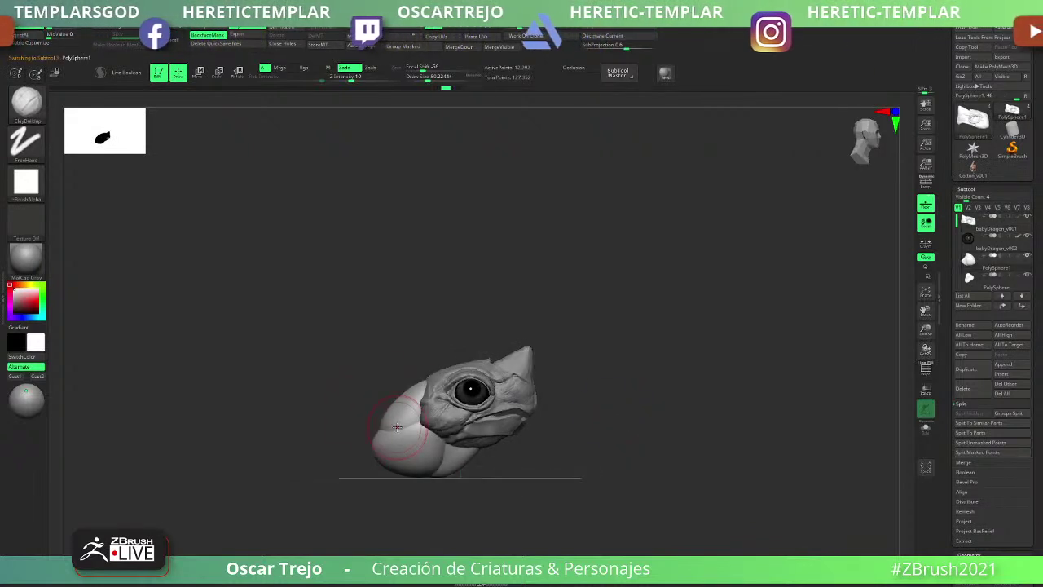
{"action": "key", "text": "b"}
{"action": "key", "text": "m"}
{"action": "key", "text": "v"}
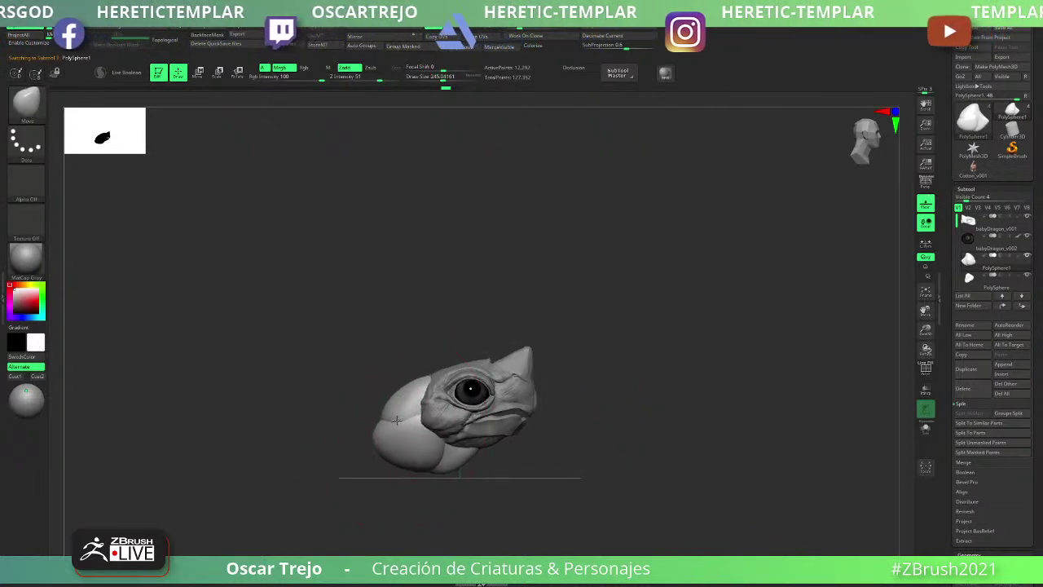
{"action": "left_click_drag", "start_coordinate": [545, 464], "coordinate": [604, 326]}
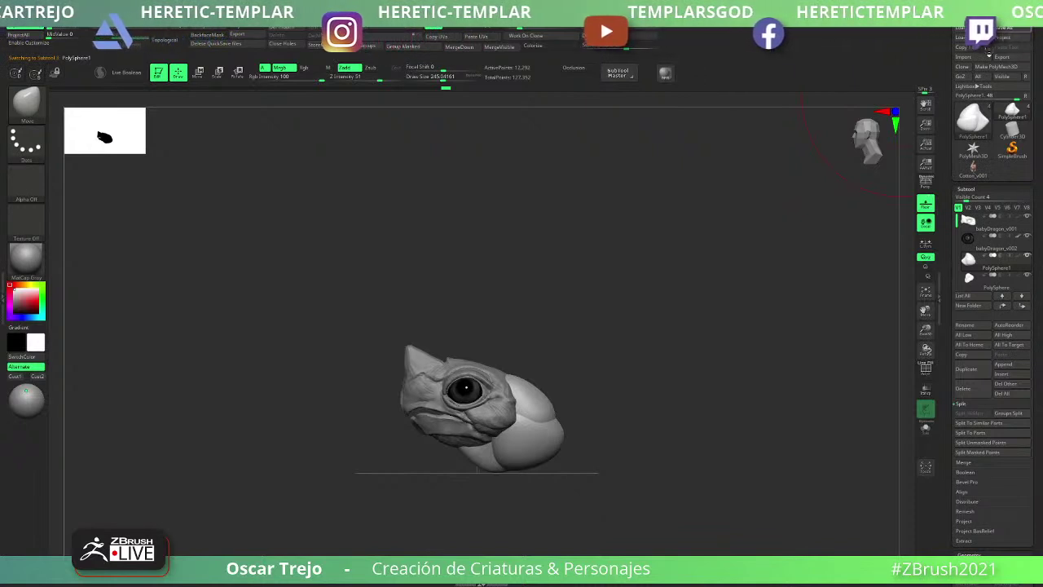
{"action": "key", "text": "ctrl+s"}
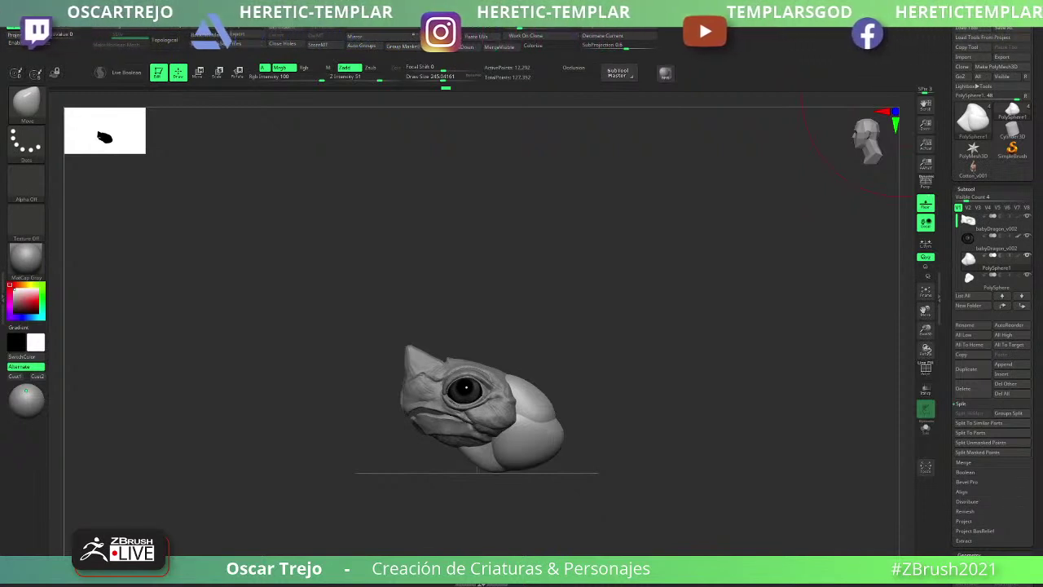
- Select the lower jaw subtool, reshape its upper edge with the Move brush at draw size about 116, and smooth it
{"action": "mouse_move", "coordinate": [554, 326]}
{"action": "left_mouse_down", "text": "alt"}
{"action": "mouse_move", "coordinate": [647, 321]}
{"action": "mouse_move", "coordinate": [656, 359]}
{"action": "left_mouse_up", "text": "alt"}
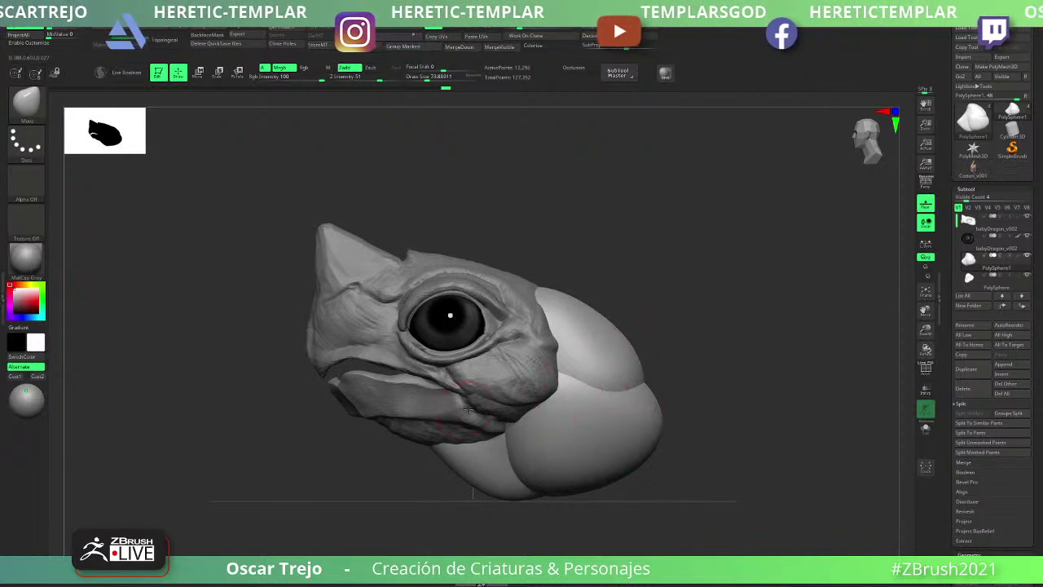
{"action": "left_click_drag", "start_coordinate": [412, 469], "coordinate": [430, 418]}
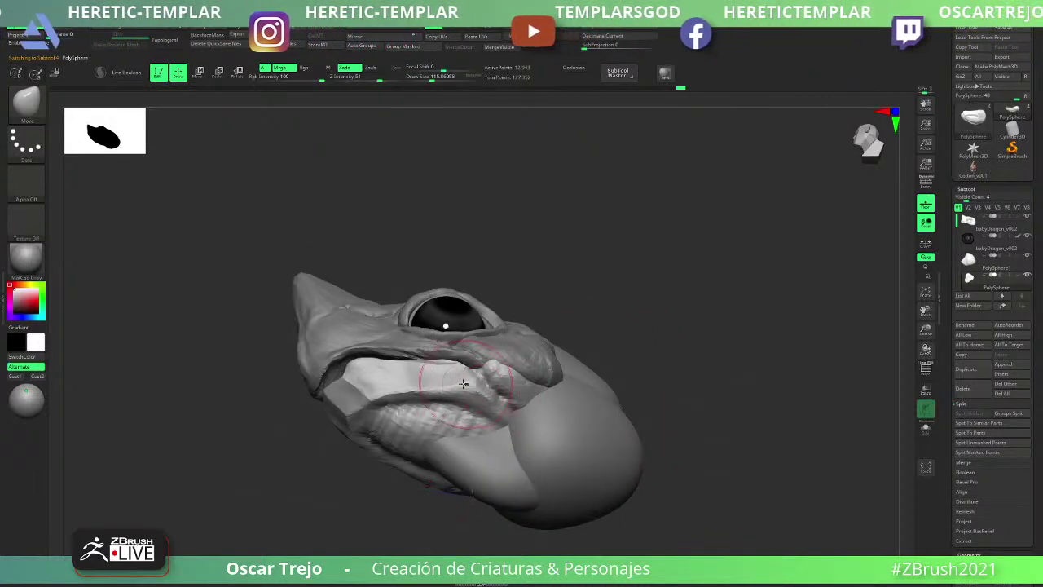
{"action": "mouse_move", "coordinate": [463, 383]}
{"action": "left_mouse_down"}
{"action": "mouse_move", "coordinate": [427, 373]}
{"action": "mouse_move", "coordinate": [473, 368]}
{"action": "left_mouse_up"}
{"action": "left_click_drag", "start_coordinate": [595, 269], "coordinate": [584, 326], "text": "shift"}
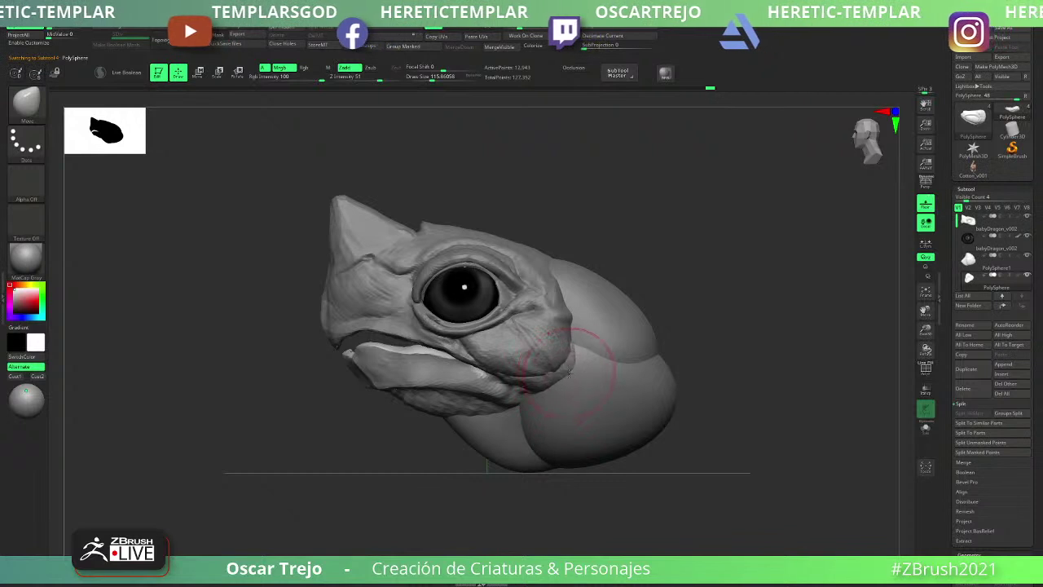
{"action": "mouse_move", "coordinate": [611, 331]}
{"action": "right_mouse_down", "text": "ctrl"}
{"action": "mouse_move", "coordinate": [661, 254]}
{"action": "mouse_move", "coordinate": [678, 274]}
{"action": "mouse_move", "coordinate": [644, 301]}
{"action": "mouse_move", "coordinate": [632, 338]}
{"action": "mouse_move", "coordinate": [603, 365]}
{"action": "mouse_move", "coordinate": [563, 373]}
{"action": "right_mouse_up", "text": "ctrl"}
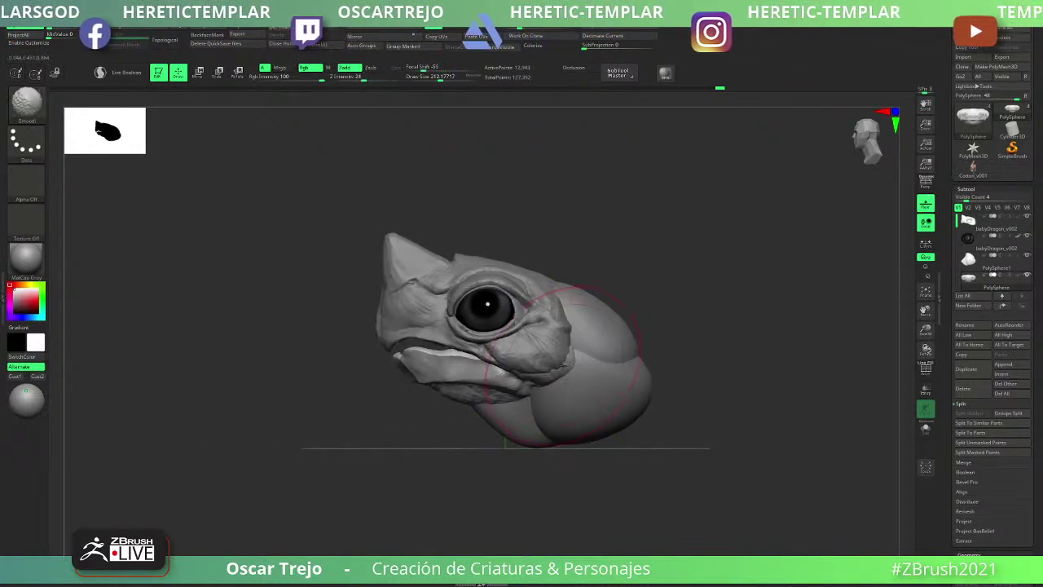
- Mask the rear part of the lower jaw, soften the mask, and rotate the front down slightly with the gizmo to open the mouth
{"action": "key", "text": "w"}
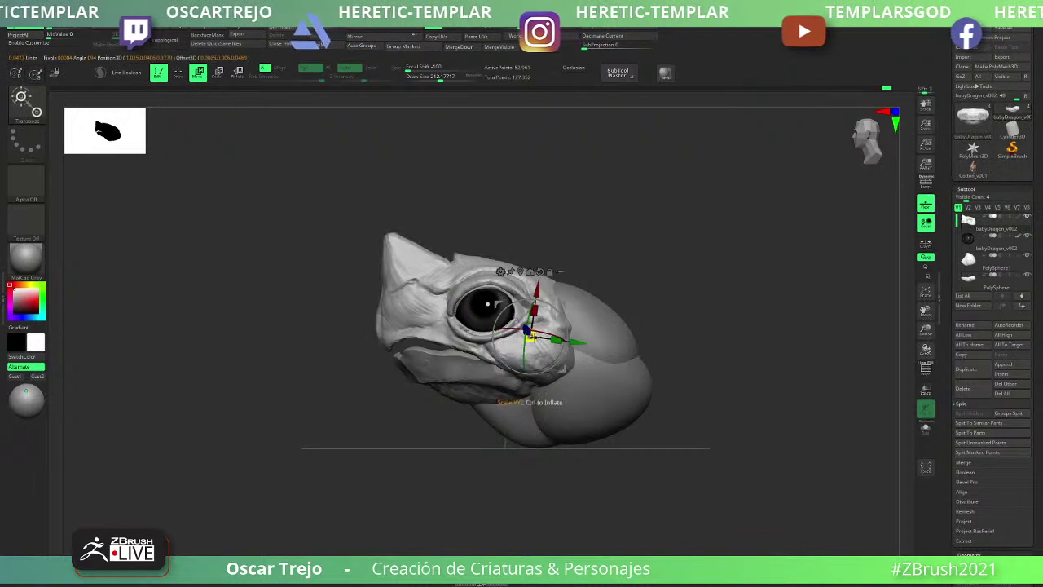
{"action": "key", "text": "q"}
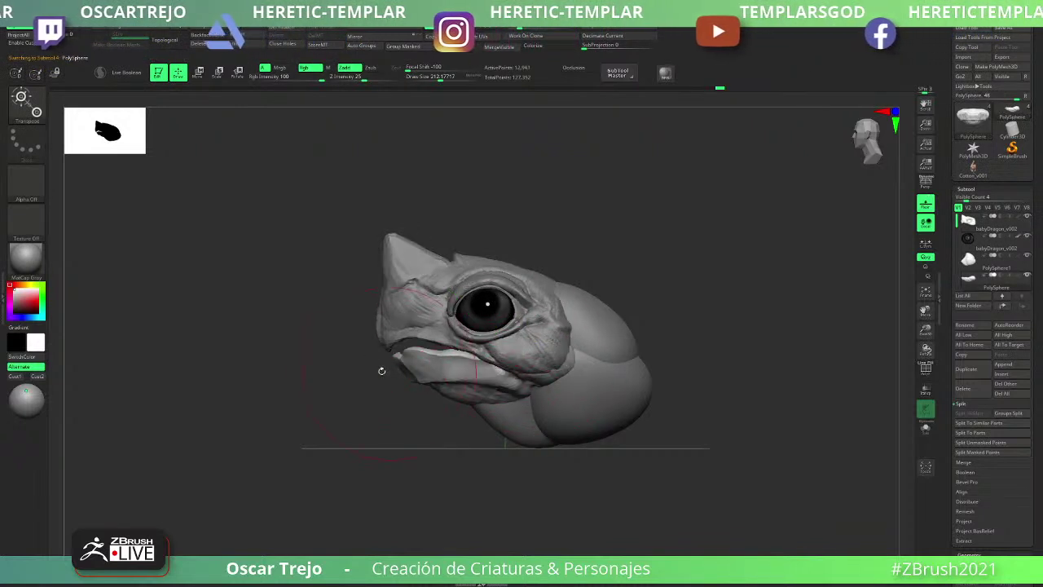
{"action": "mouse_move", "coordinate": [311, 315]}
{"action": "left_mouse_down", "text": "ctrl"}
{"action": "mouse_move", "coordinate": [452, 433]}
{"action": "mouse_move", "coordinate": [506, 436]}
{"action": "mouse_move", "coordinate": [461, 438]}
{"action": "left_mouse_up", "text": "ctrl"}
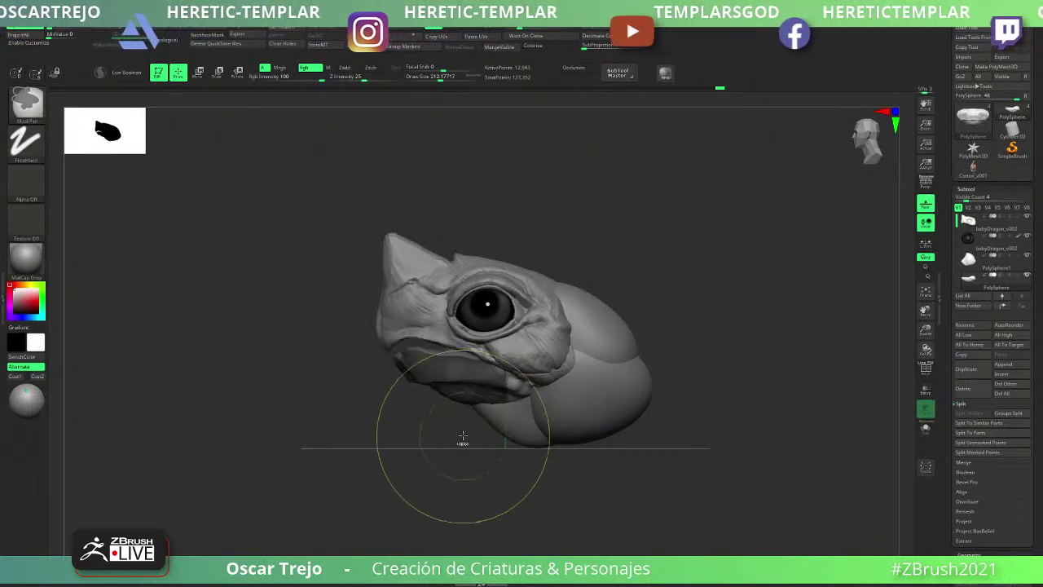
{"action": "left_click", "coordinate": [404, 453], "text": "ctrl"}
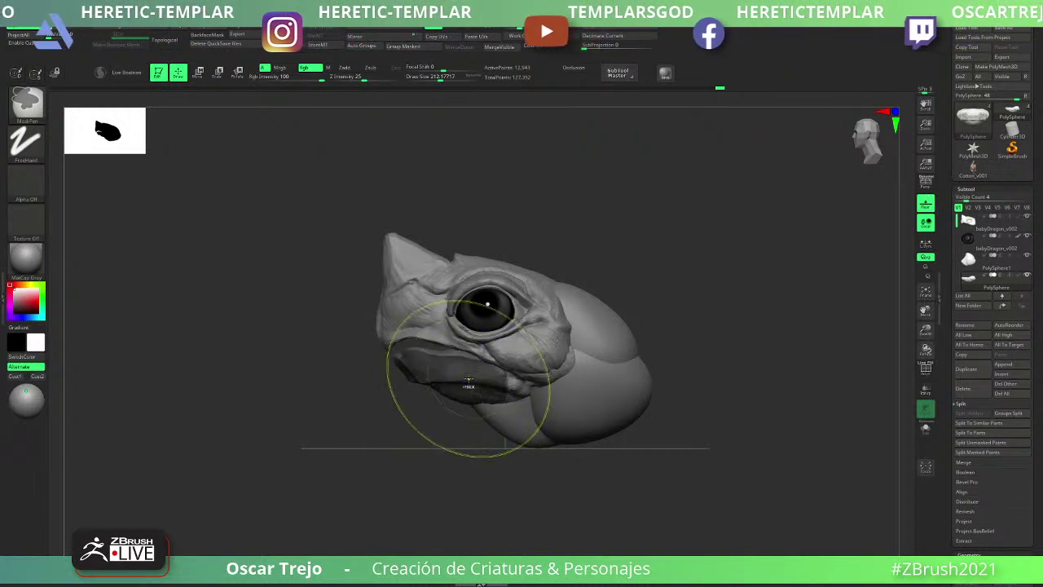
{"action": "left_click", "coordinate": [466, 378], "text": "ctrl"}
{"action": "left_click", "coordinate": [463, 380], "text": "ctrl"}
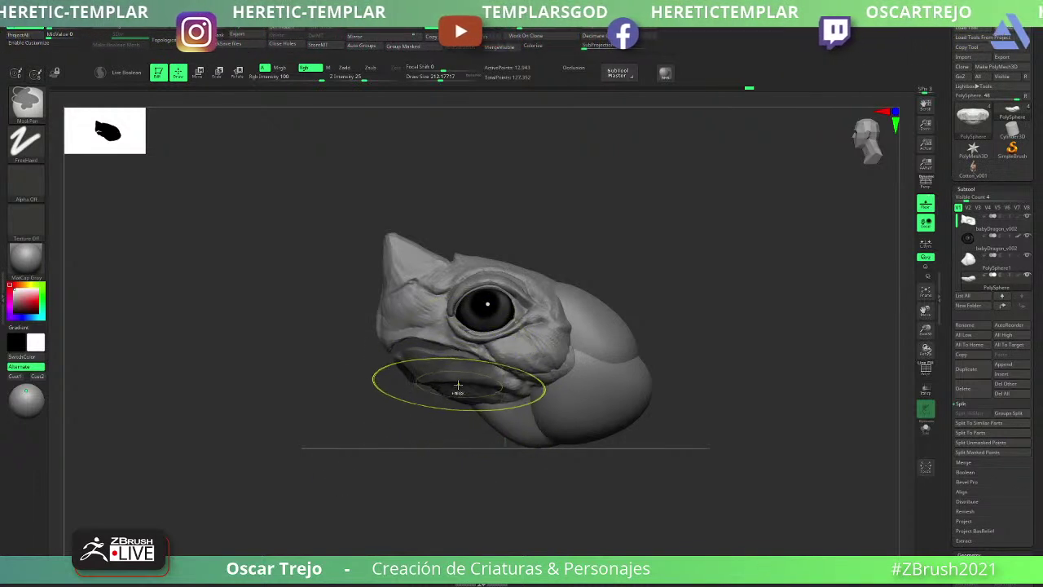
{"action": "key", "text": "w"}
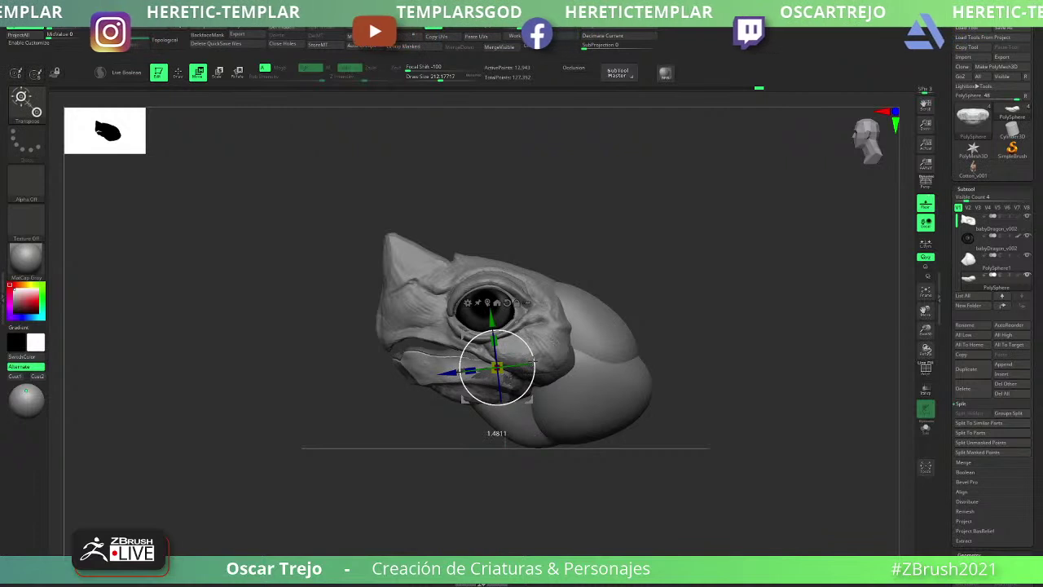
{"action": "mouse_move", "coordinate": [385, 447]}
{"action": "left_mouse_down"}
{"action": "mouse_move", "coordinate": [590, 419]}
{"action": "mouse_move", "coordinate": [614, 447]}
{"action": "mouse_move", "coordinate": [619, 481]}
{"action": "left_mouse_up"}
- Return to brush sculpting and adjust the lower jaw's shape from the opposite side of the head, undoing the unwanted stroke
{"action": "key", "text": "q"}
{"action": "key", "text": "s"}
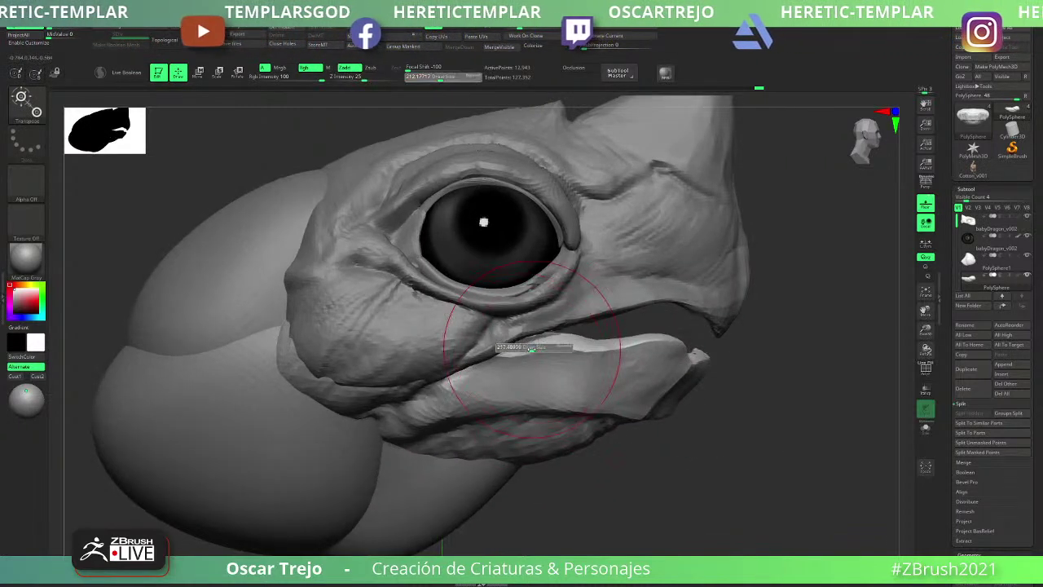
{"action": "mouse_move", "coordinate": [535, 348]}
{"action": "left_mouse_down"}
{"action": "mouse_move", "coordinate": [525, 348]}
{"action": "mouse_move", "coordinate": [549, 349]}
{"action": "left_mouse_up"}
{"action": "key", "text": "ctrl+z"}
{"action": "left_click_drag", "start_coordinate": [676, 414], "coordinate": [663, 407]}
{"action": "right_click_drag", "start_coordinate": [617, 373], "coordinate": [524, 350]}
{"action": "mouse_move", "coordinate": [498, 342]}
{"action": "left_mouse_down"}
{"action": "mouse_move", "coordinate": [540, 349]}
{"action": "mouse_move", "coordinate": [528, 342]}
{"action": "left_mouse_up"}
{"action": "mouse_move", "coordinate": [466, 351]}
{"action": "right_mouse_down", "text": "ctrl"}
{"action": "mouse_move", "coordinate": [261, 359]}
{"action": "mouse_move", "coordinate": [278, 393]}
{"action": "mouse_move", "coordinate": [385, 409]}
{"action": "mouse_move", "coordinate": [284, 361]}
{"action": "mouse_move", "coordinate": [449, 385]}
{"action": "right_mouse_up", "text": "ctrl"}
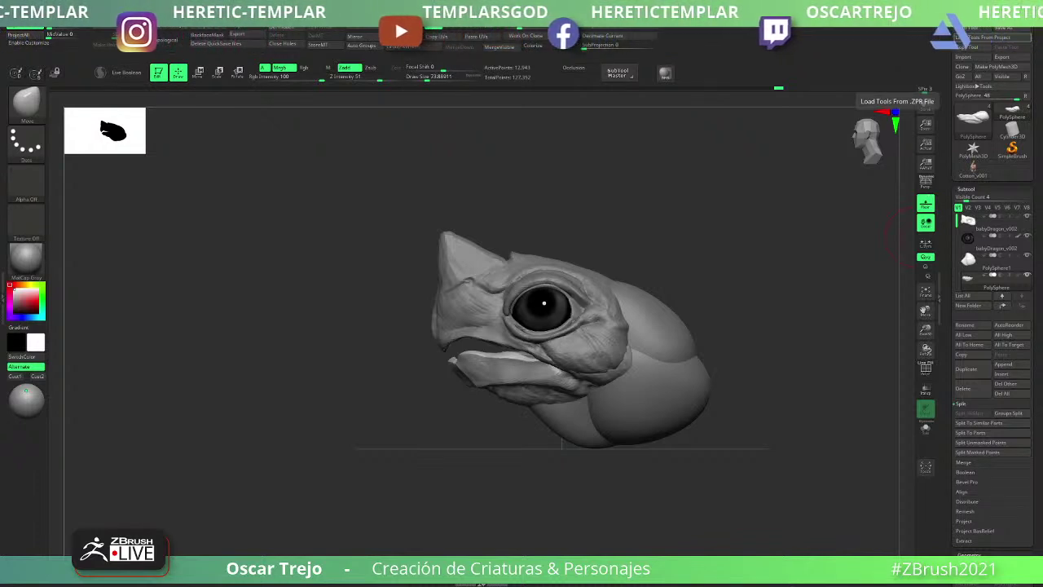
- Refine the curve of the lower jaw's upper edge with the Move brush at draw sizes of about 70 to 105
{"action": "left_click_drag", "start_coordinate": [368, 408], "coordinate": [477, 409], "text": "alt"}
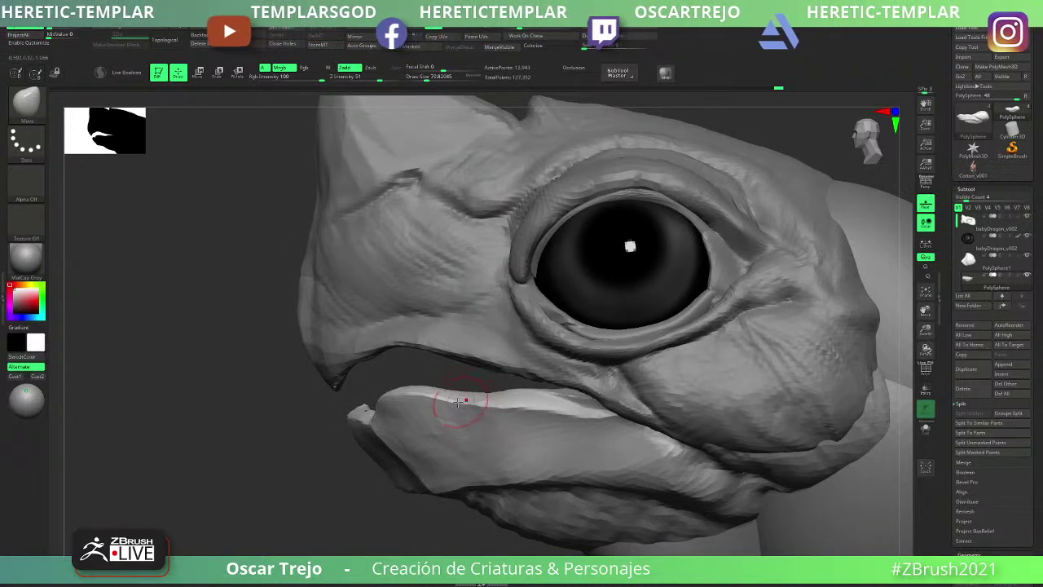
{"action": "mouse_move", "coordinate": [473, 412]}
{"action": "left_mouse_down"}
{"action": "mouse_move", "coordinate": [535, 396]}
{"action": "mouse_move", "coordinate": [512, 399]}
{"action": "mouse_move", "coordinate": [580, 417]}
{"action": "left_mouse_up"}
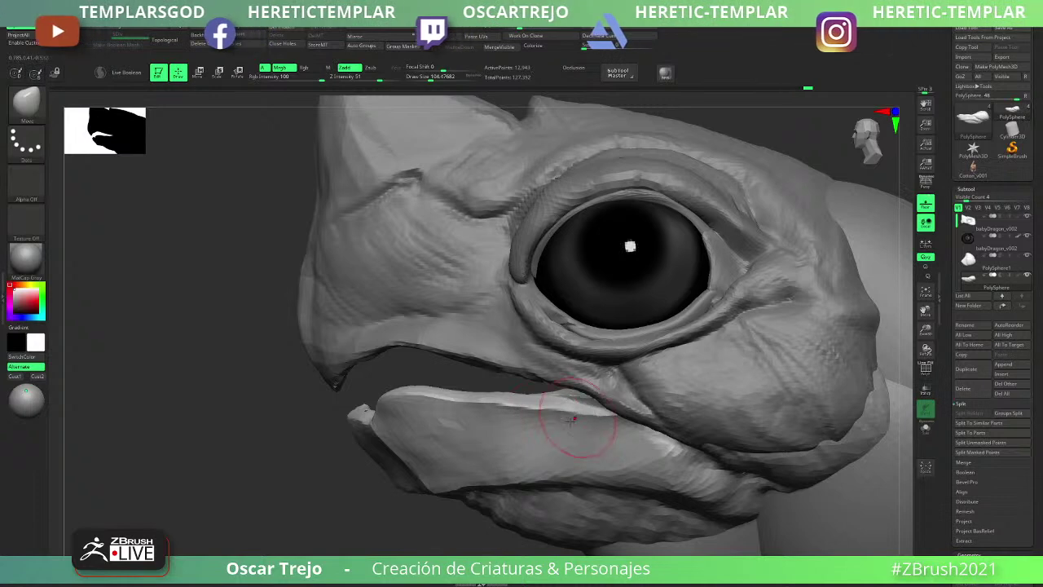
{"action": "right_click_drag", "start_coordinate": [580, 419], "coordinate": [644, 419]}
{"action": "left_click_drag", "start_coordinate": [555, 412], "coordinate": [570, 403], "text": "shift"}
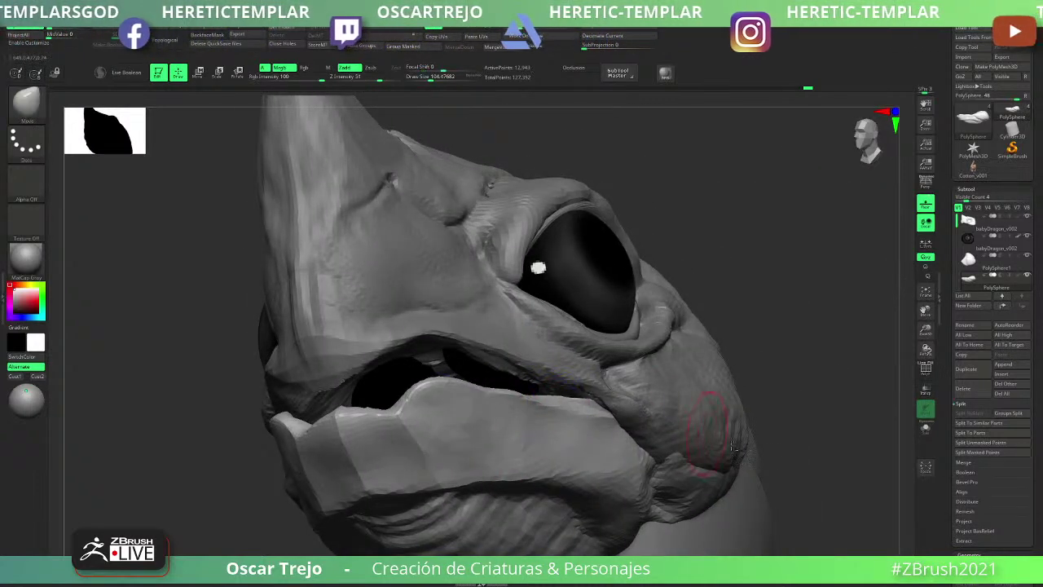
- Try pulling small pointed teeth up from the lower jaw's upper edge with the Move brush at draw size about 30
{"action": "right_click_drag", "start_coordinate": [708, 422], "coordinate": [517, 407], "text": "ctrl"}
{"action": "right_click_drag", "start_coordinate": [590, 386], "coordinate": [479, 385], "text": "ctrl"}
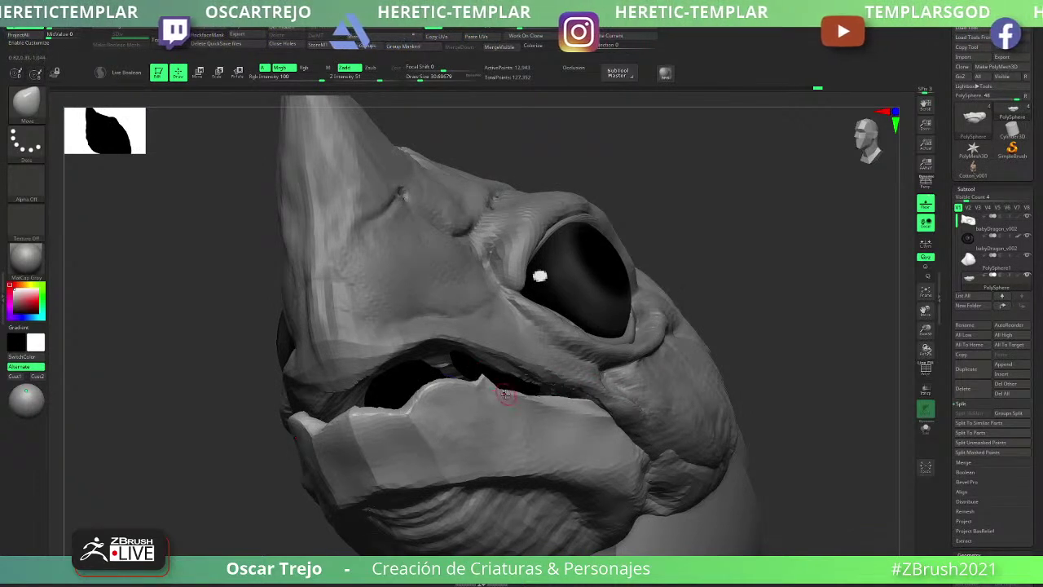
{"action": "right_click_drag", "start_coordinate": [663, 362], "coordinate": [531, 390]}
{"action": "left_click_drag", "start_coordinate": [531, 391], "coordinate": [489, 386], "text": "shift"}
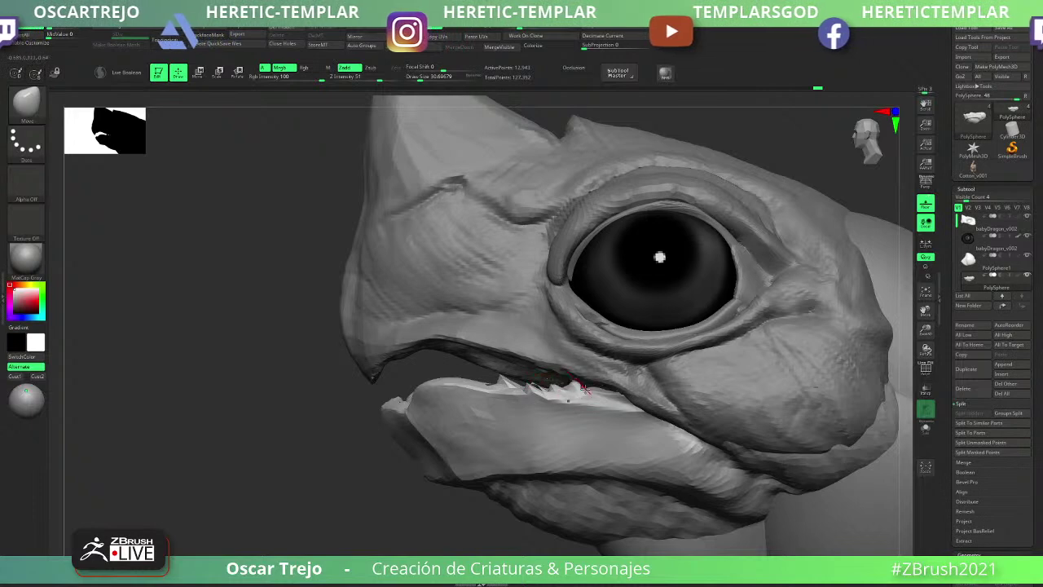
{"action": "right_click_drag", "start_coordinate": [352, 478], "coordinate": [352, 391], "text": "ctrl"}
{"action": "mouse_move", "coordinate": [369, 480]}
{"action": "right_mouse_down"}
{"action": "mouse_move", "coordinate": [554, 485]}
{"action": "mouse_move", "coordinate": [666, 444]}
{"action": "right_mouse_up"}
{"action": "key", "text": "ctrl"}
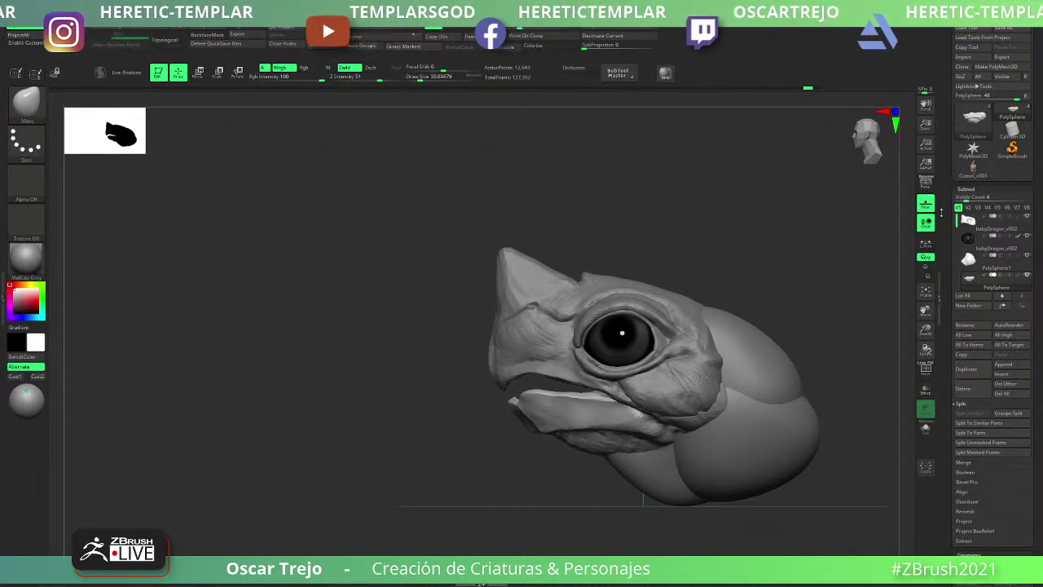
- Select the head subtool and adjust its rear edge behind the eye with the Move brush at draw size about 119
{"action": "left_click", "coordinate": [714, 316], "text": "alt"}
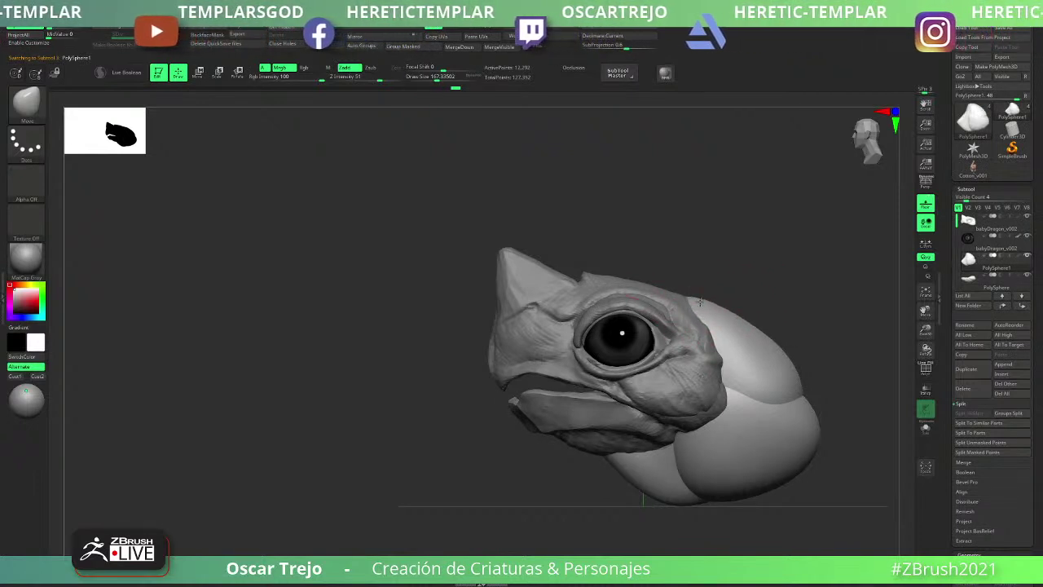
{"action": "left_click", "coordinate": [722, 363], "text": "alt"}
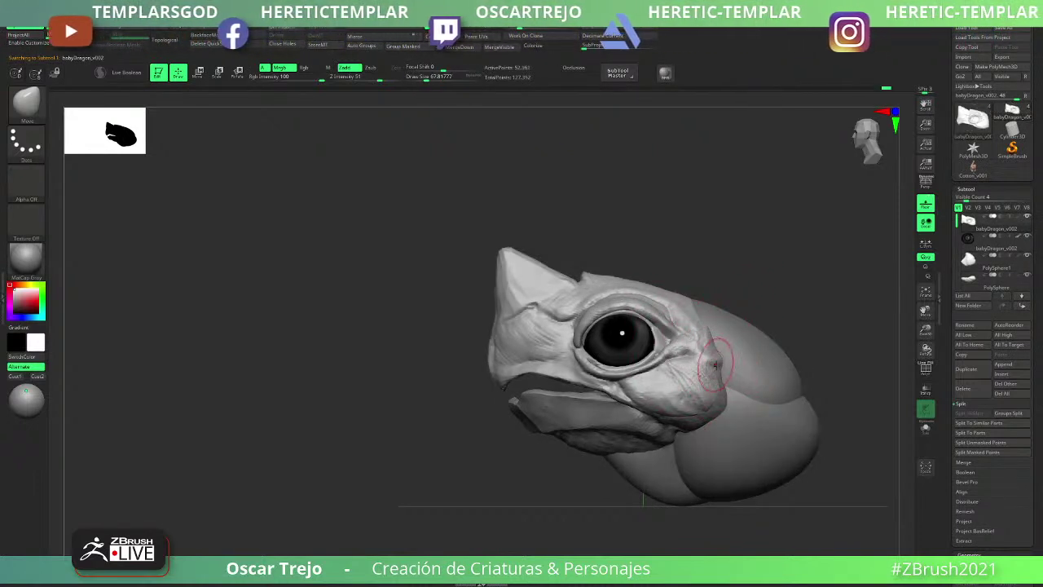
{"action": "left_click_drag", "start_coordinate": [843, 294], "coordinate": [734, 310]}
{"action": "key", "text": "s"}
{"action": "left_click_drag", "start_coordinate": [692, 354], "coordinate": [699, 353]}
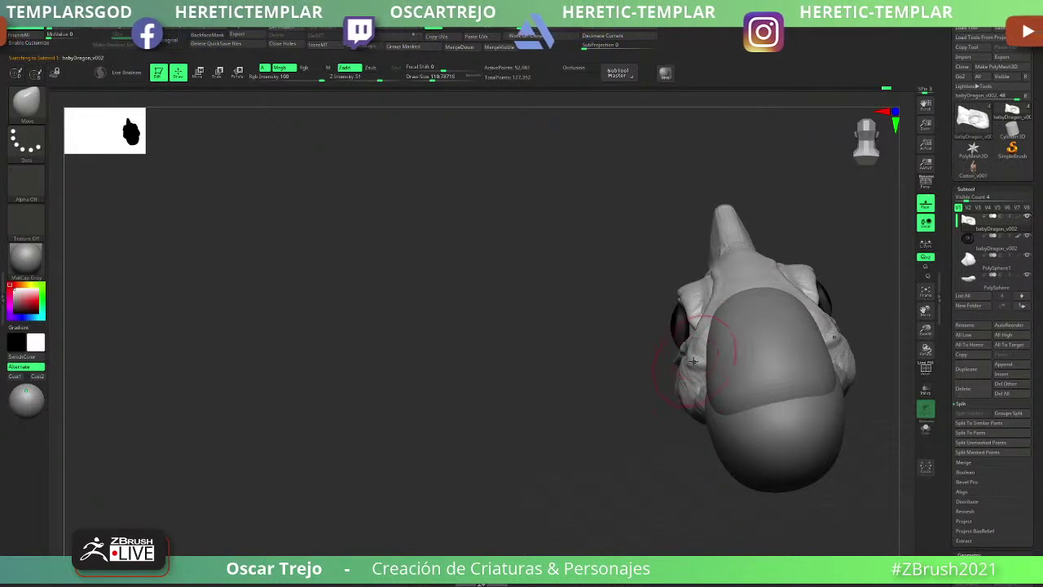
{"action": "right_click_drag", "start_coordinate": [700, 371], "coordinate": [699, 318]}
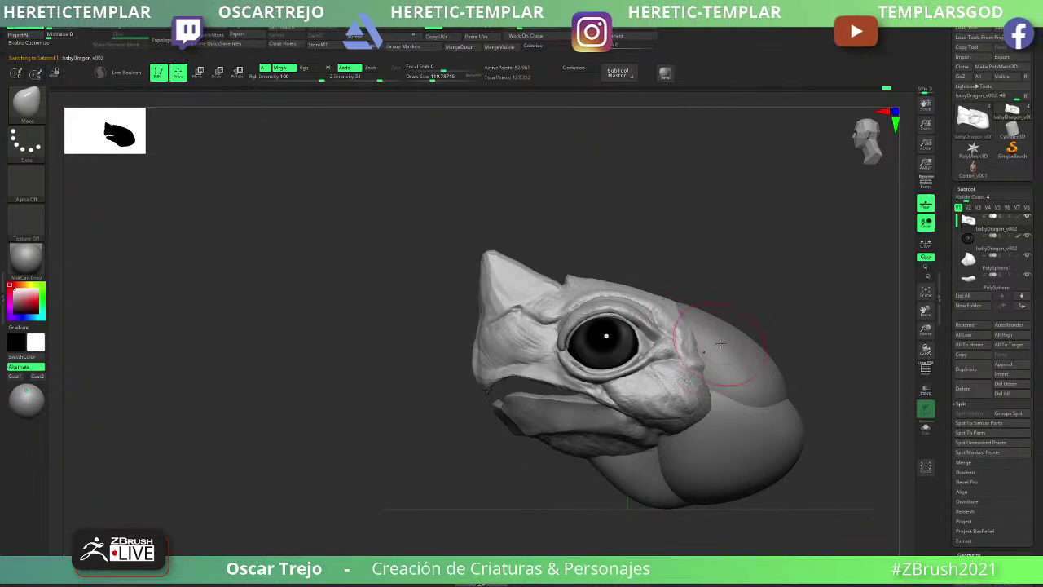
{"action": "left_click_drag", "start_coordinate": [454, 475], "coordinate": [505, 475]}
{"action": "mouse_move", "coordinate": [505, 474]}
{"action": "right_mouse_down"}
{"action": "mouse_move", "coordinate": [517, 475]}
{"action": "mouse_move", "coordinate": [503, 486]}
{"action": "mouse_move", "coordinate": [521, 484]}
{"action": "right_mouse_up"}
{"action": "key", "text": "shift+f"}
- Select the back-of-head sphere subtool and adjust its shape with the Move brush at draw size about 80
{"action": "left_click", "coordinate": [697, 422], "text": "alt"}
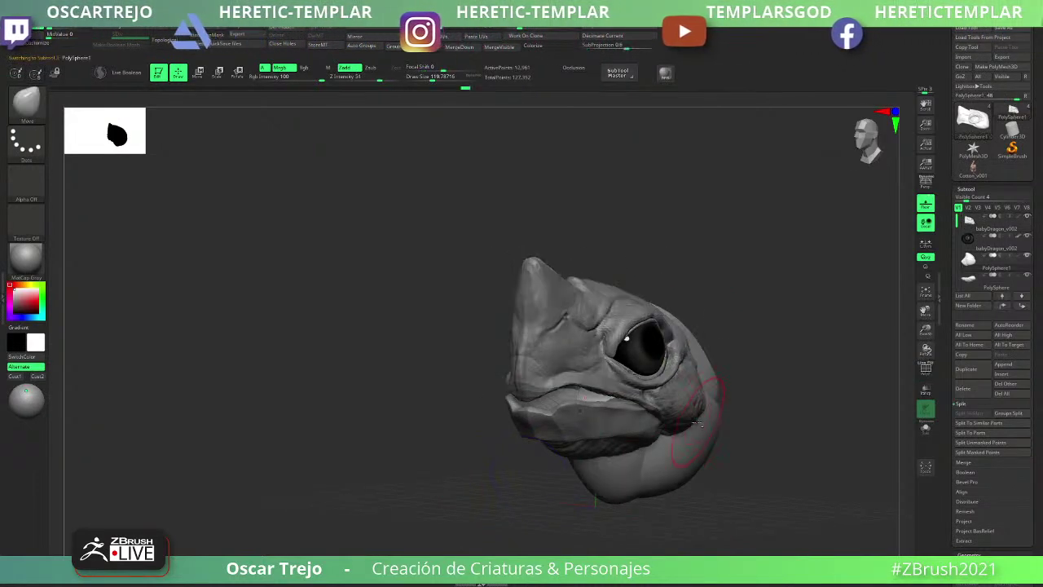
{"action": "key", "text": "["}
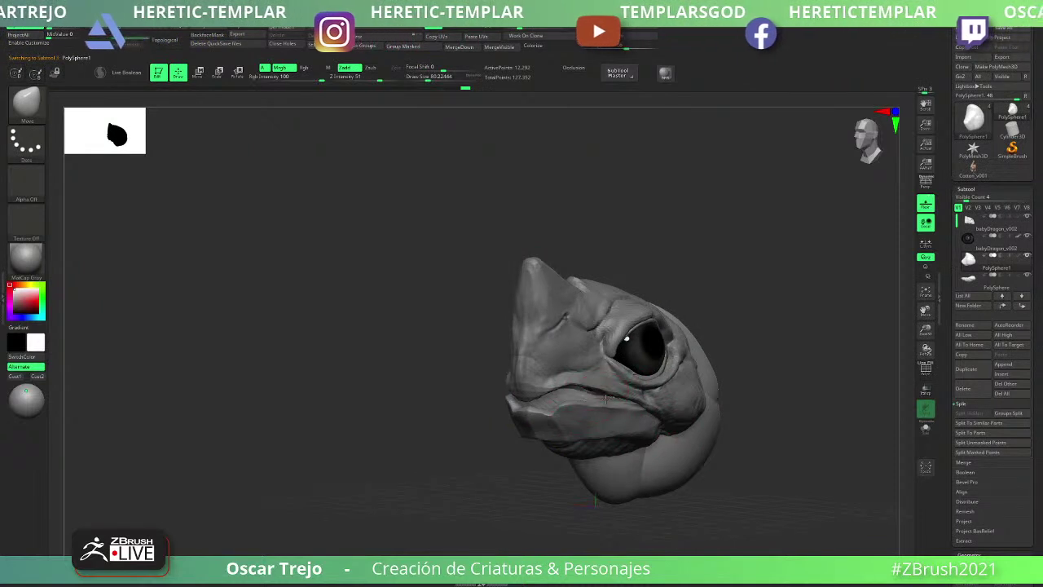
{"action": "right_click_drag", "start_coordinate": [643, 399], "coordinate": [741, 361]}
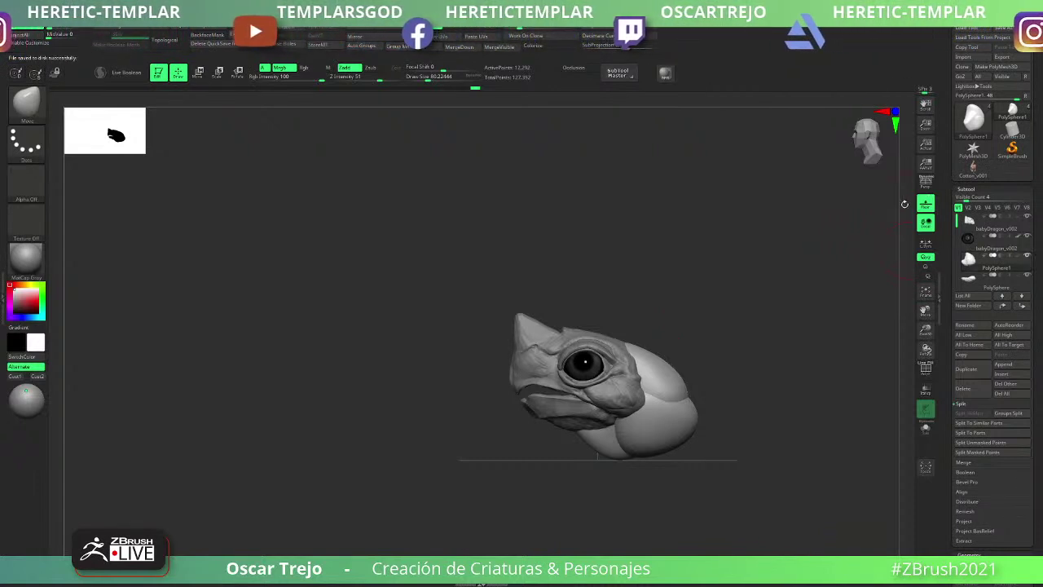
- With the eye subtool hidden, insert a PolyMesh3D star subtool, move it to the top of the subtool list, and save the model
{"action": "left_click", "coordinate": [1027, 235]}
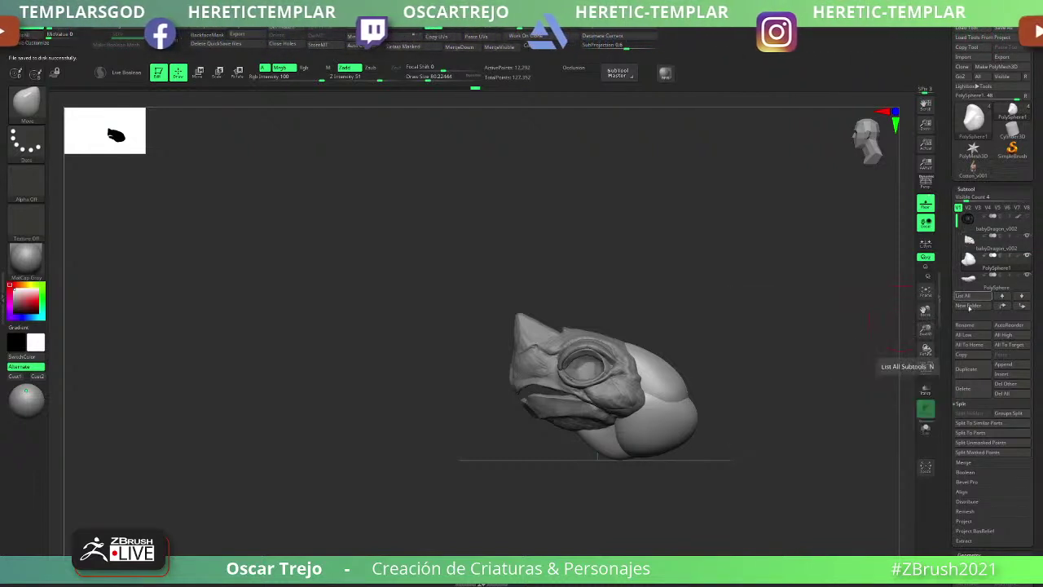
{"action": "left_click", "coordinate": [1001, 371]}
{"action": "left_click", "coordinate": [733, 391]}
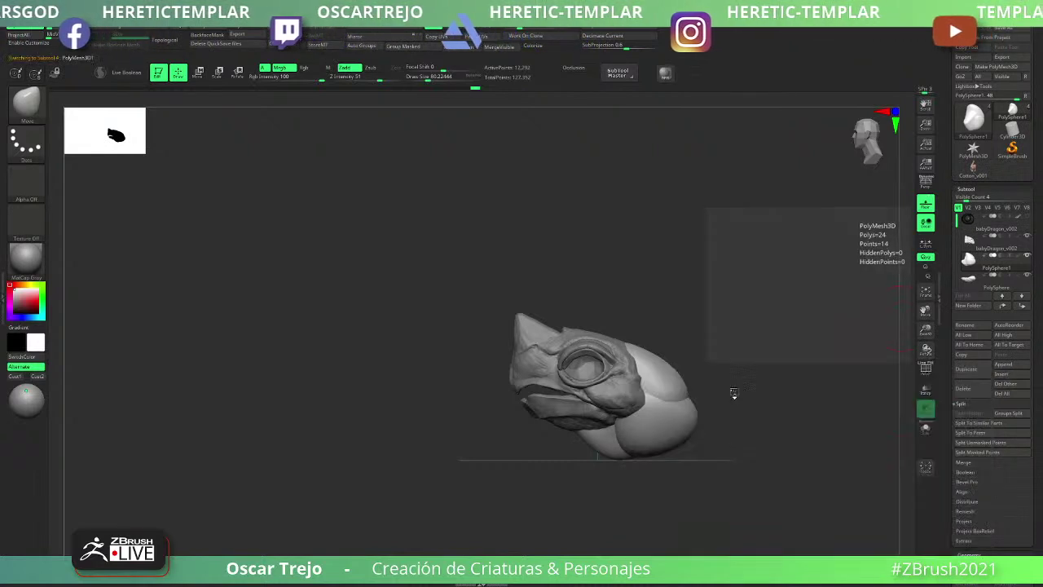
{"action": "key", "text": "w"}
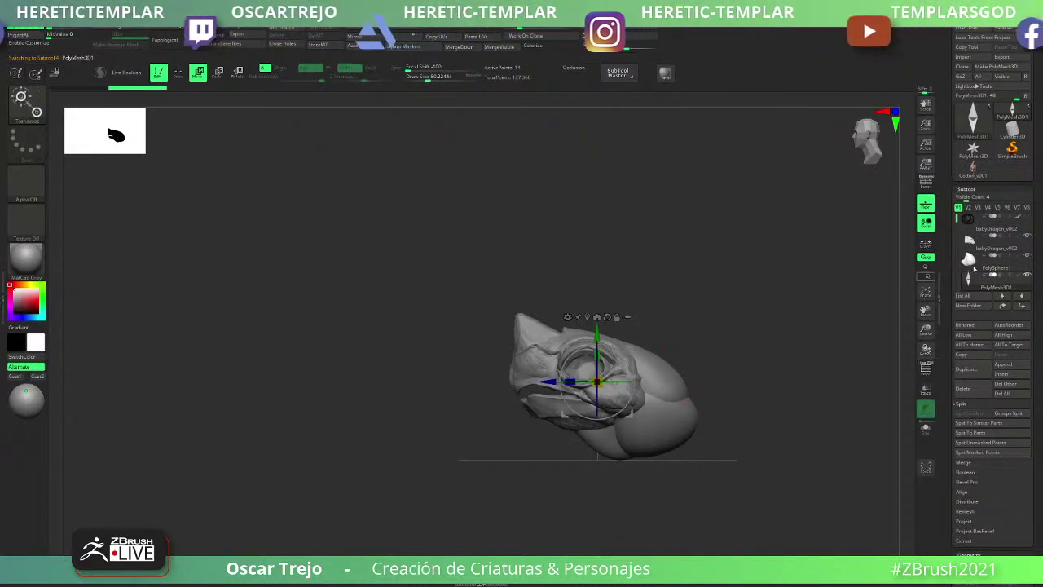
{"action": "left_click", "coordinate": [1002, 305], "text": "shift"}
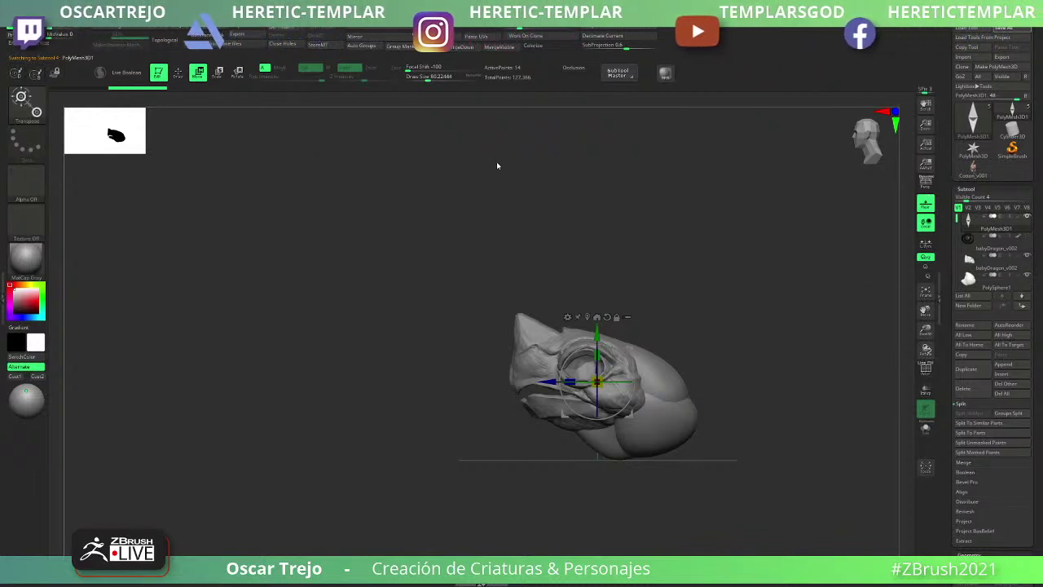
{"action": "key", "text": "ctrl+s"}
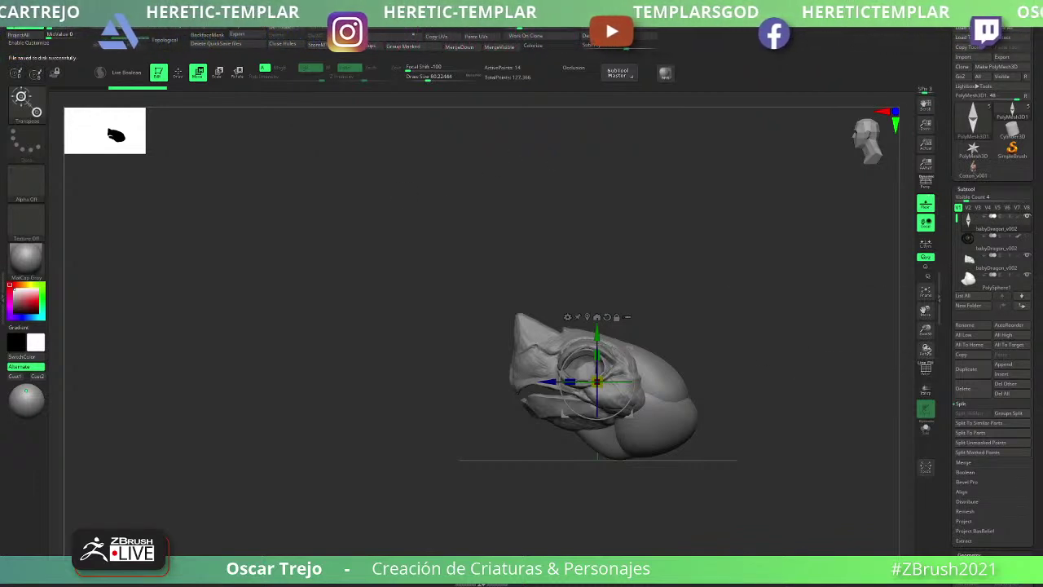
- Select the eye subtool and insert the merged baby dragon tool as a new subtool below it
{"action": "left_click", "coordinate": [1002, 246]}
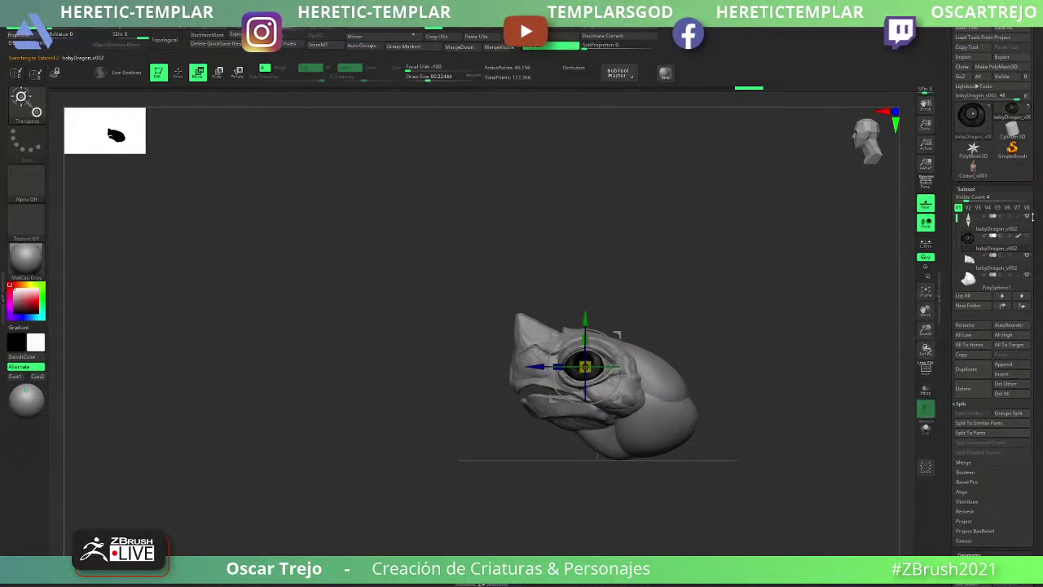
{"action": "left_click_drag", "start_coordinate": [958, 218], "coordinate": [957, 223]}
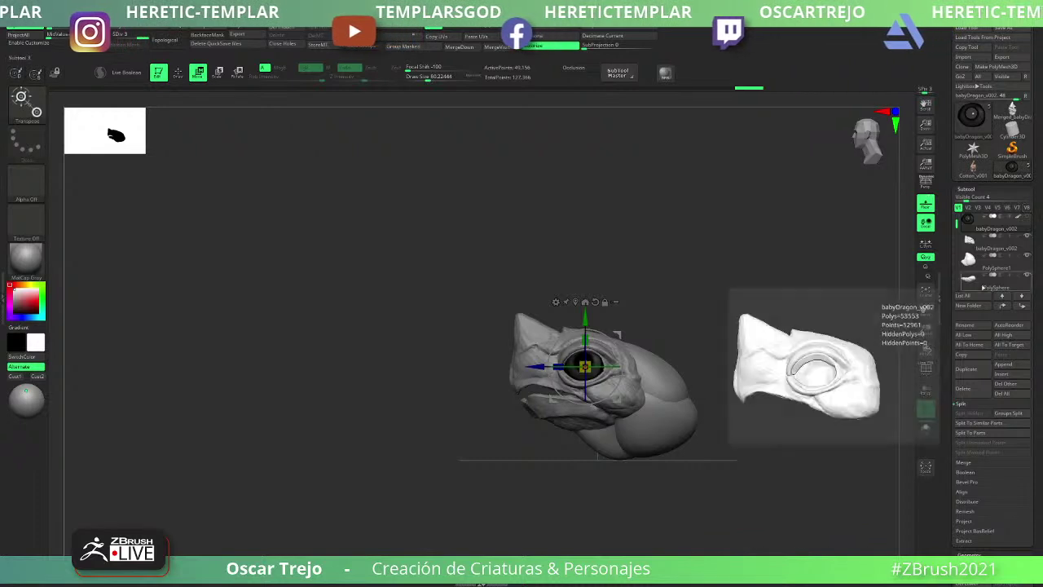
{"action": "left_click", "coordinate": [1011, 375]}
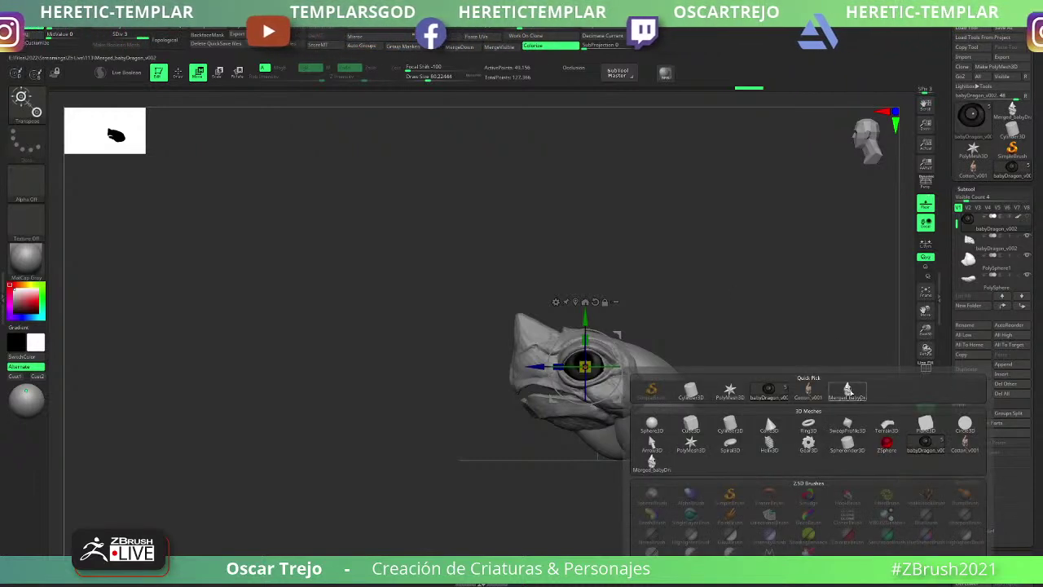
{"action": "left_click", "coordinate": [848, 390]}
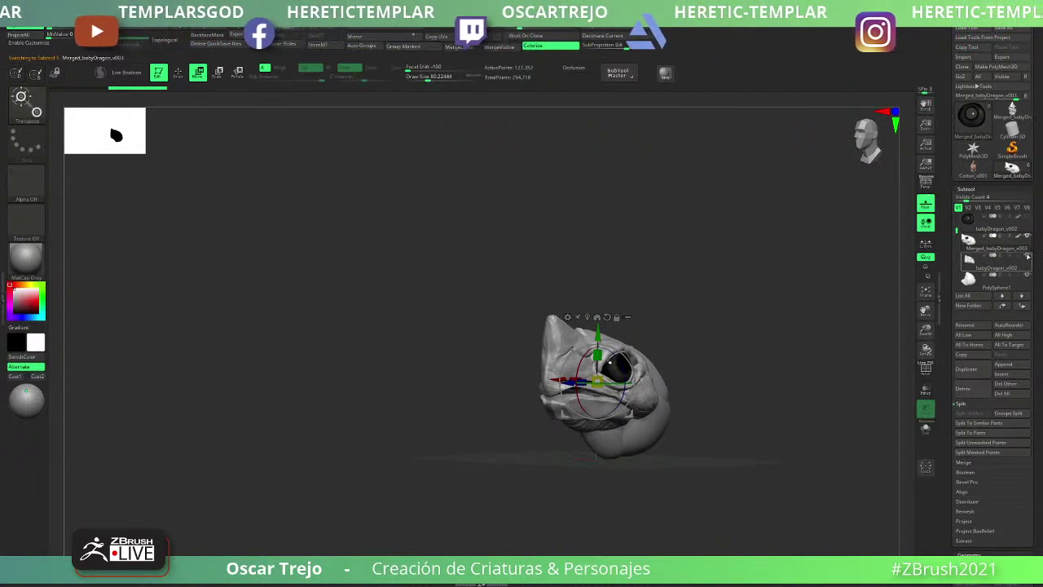
- Group the original head parts in a new subtool folder named Separated, then collapse and hide the folder
{"action": "left_click", "coordinate": [969, 260]}
{"action": "left_click", "coordinate": [973, 304]}
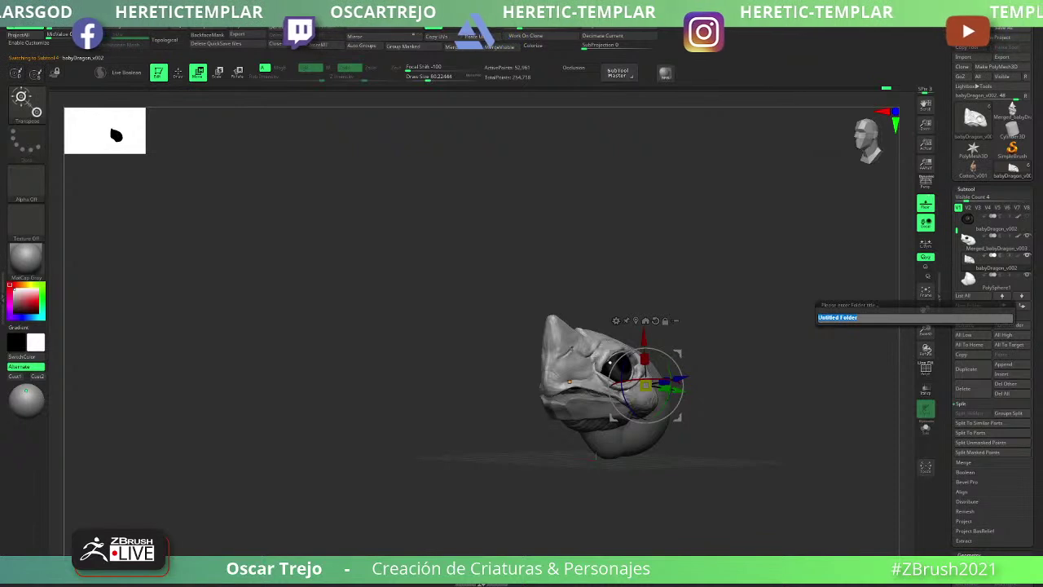
{"action": "type", "text": "Separated"}
{"action": "key", "text": "Return"}
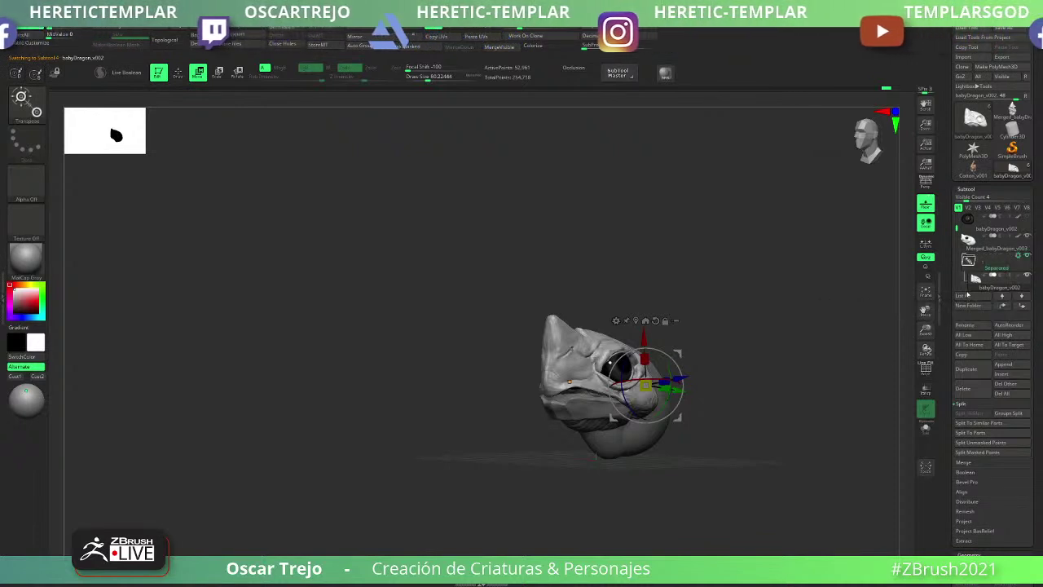
{"action": "left_click_drag", "start_coordinate": [957, 230], "coordinate": [957, 242]}
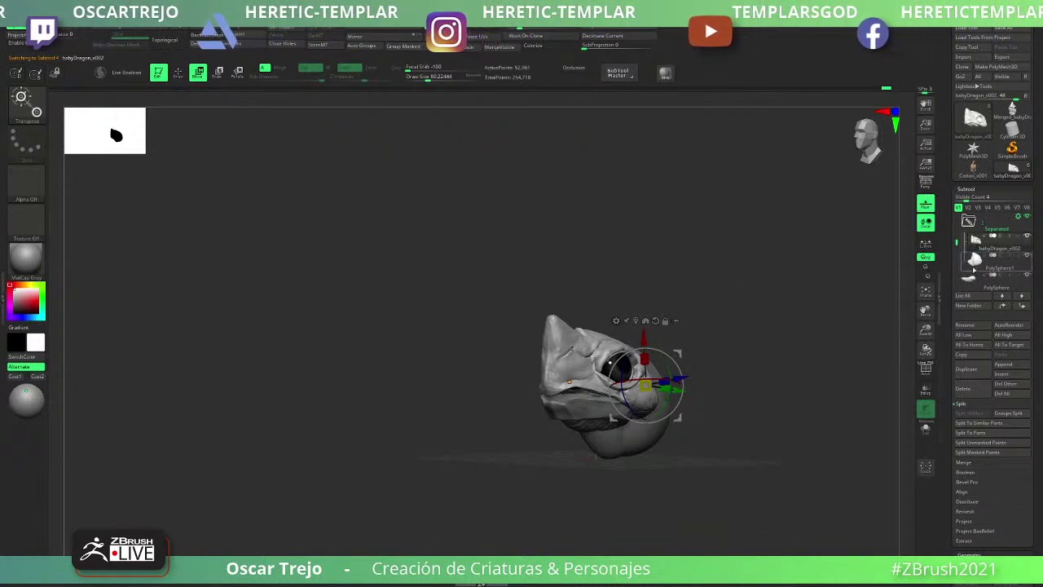
{"action": "left_click", "coordinate": [968, 221]}
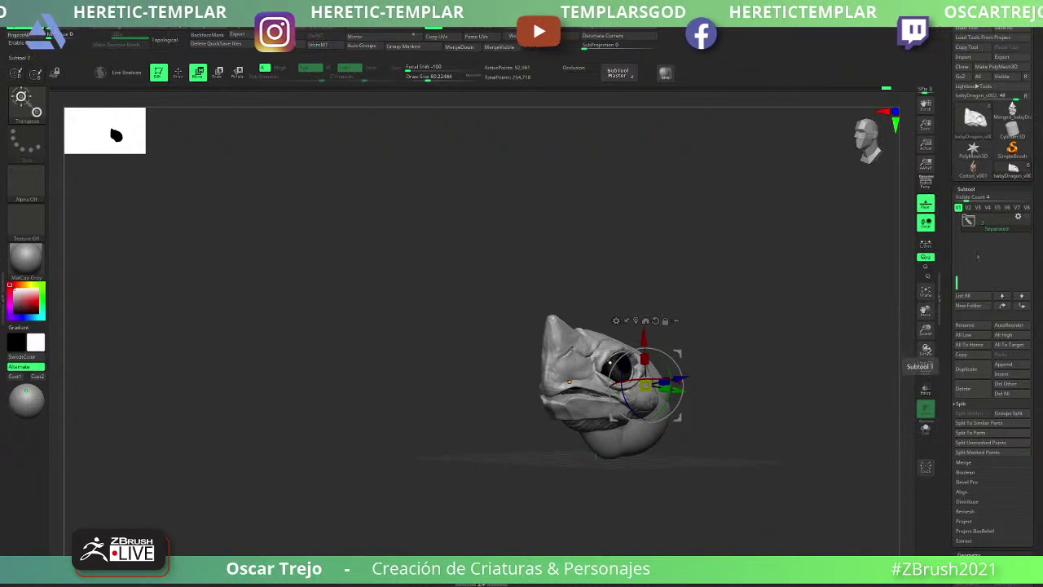
{"action": "left_click", "coordinate": [968, 221]}
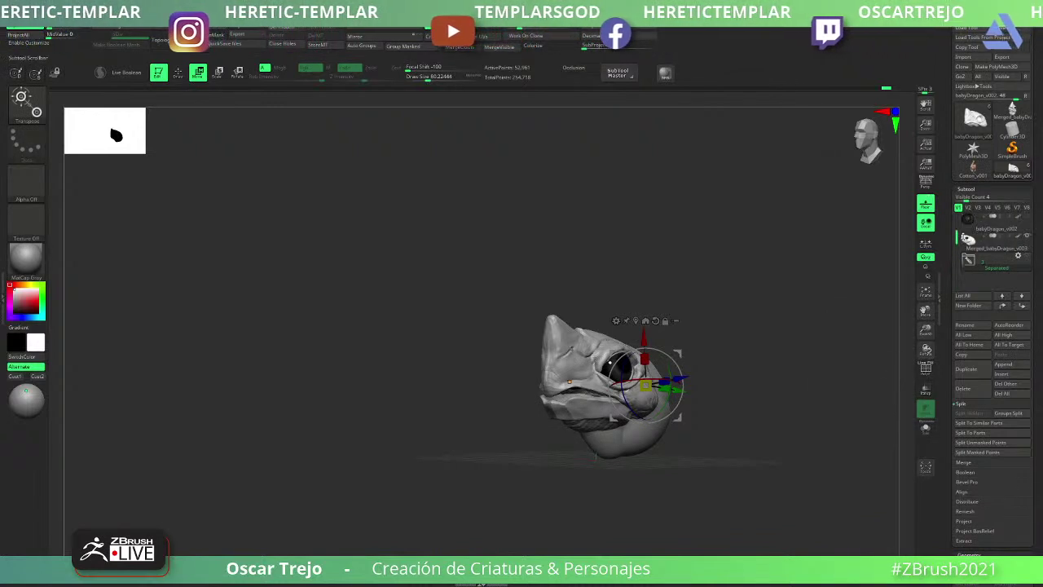
- Select the merged head subtool and isolate it in Solo mode with its polygroups displayed
{"action": "left_click", "coordinate": [970, 242]}
{"action": "left_click", "coordinate": [922, 428]}
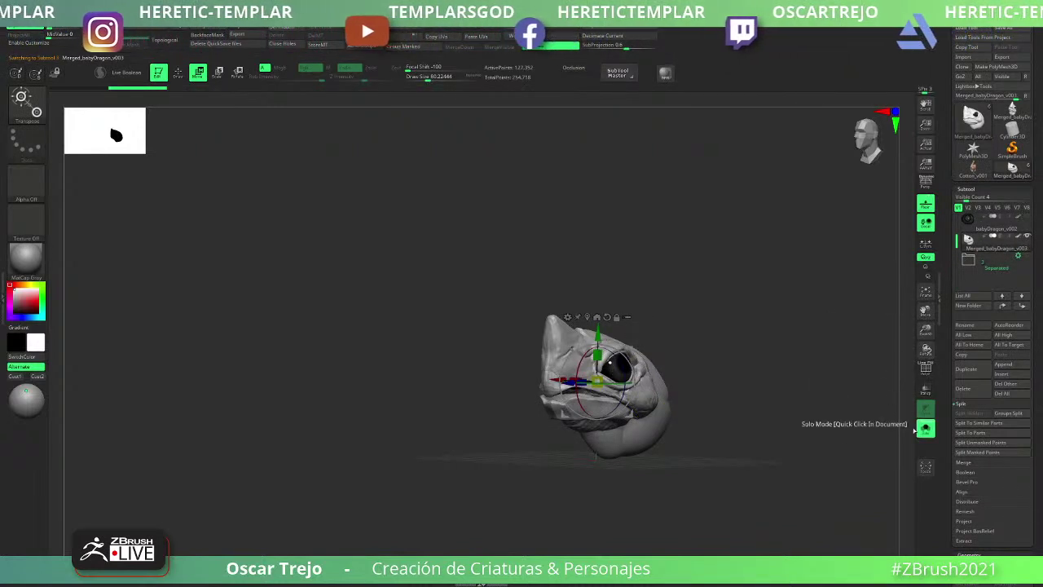
{"action": "left_click_drag", "start_coordinate": [908, 419], "coordinate": [862, 414], "text": "shift"}
{"action": "key", "text": "shift+f"}
{"action": "key", "text": "shift+f"}
{"action": "key", "text": "shift+f"}
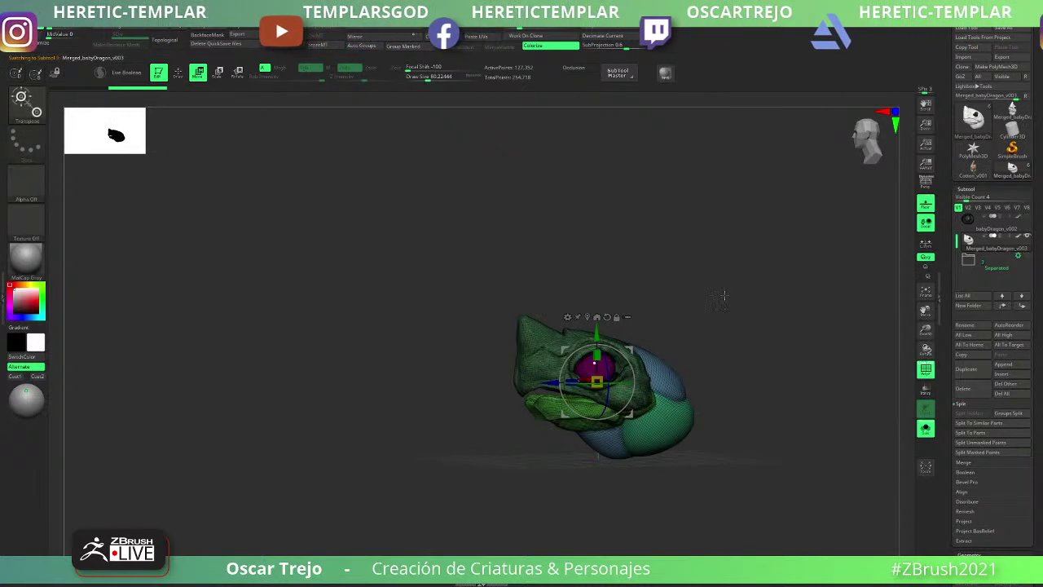
- Hide the eye polygroup of the merged head and delete the hidden geometry
{"action": "key", "text": "q"}
{"action": "left_click_drag", "start_coordinate": [713, 292], "coordinate": [722, 359], "text": "alt"}
{"action": "left_click", "coordinate": [603, 361], "text": "ctrl+shift"}
{"action": "left_click", "coordinate": [693, 293], "text": "ctrl+shift"}
{"action": "key", "text": "shift+f"}
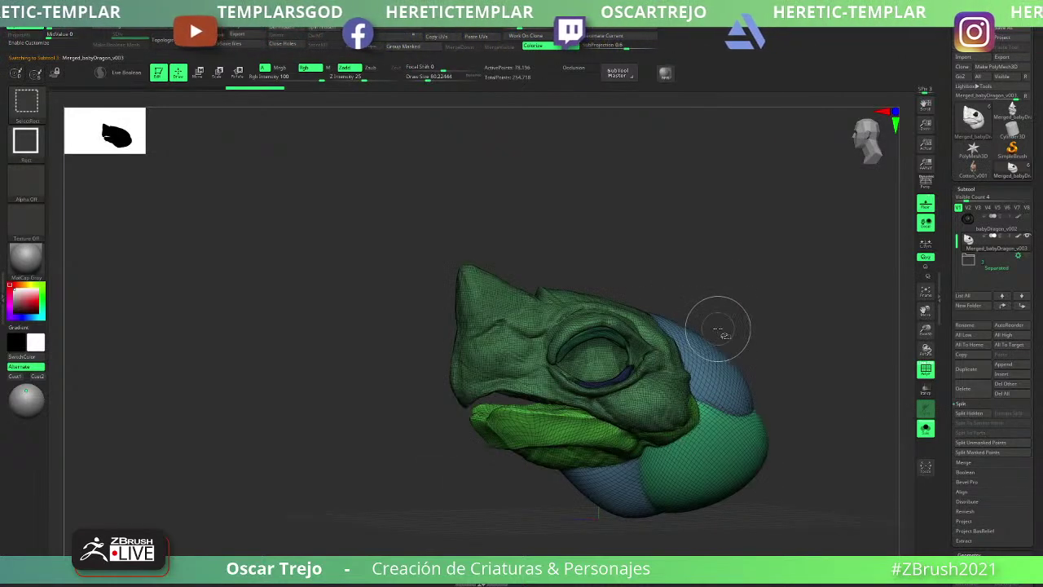
{"action": "key", "text": "w"}
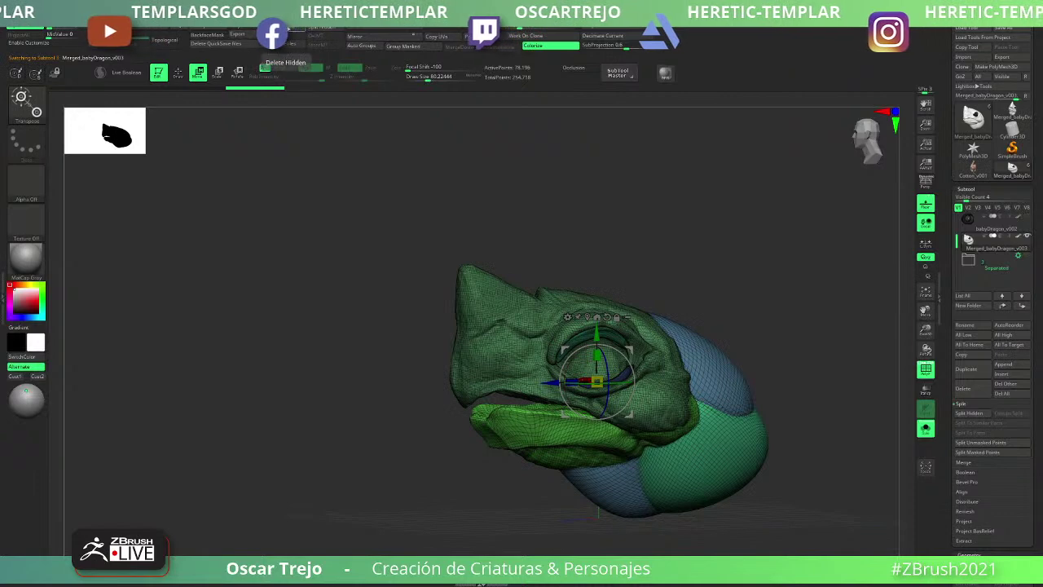
{"action": "key", "text": "shift+f"}
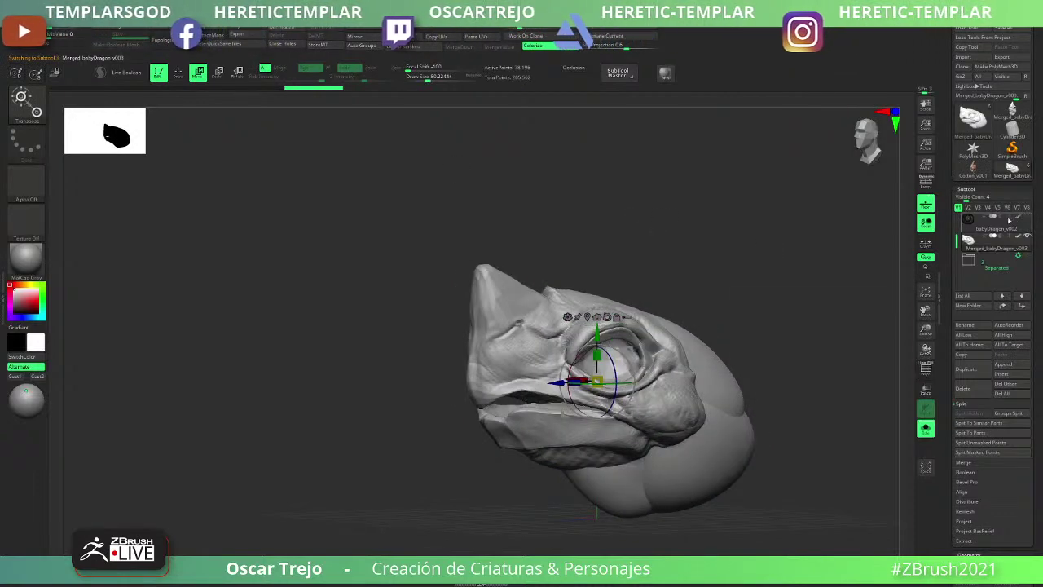
- Make the separate eye subtool visible and show it together with the merged head by leaving Solo mode
{"action": "mouse_move", "coordinate": [1028, 218]}
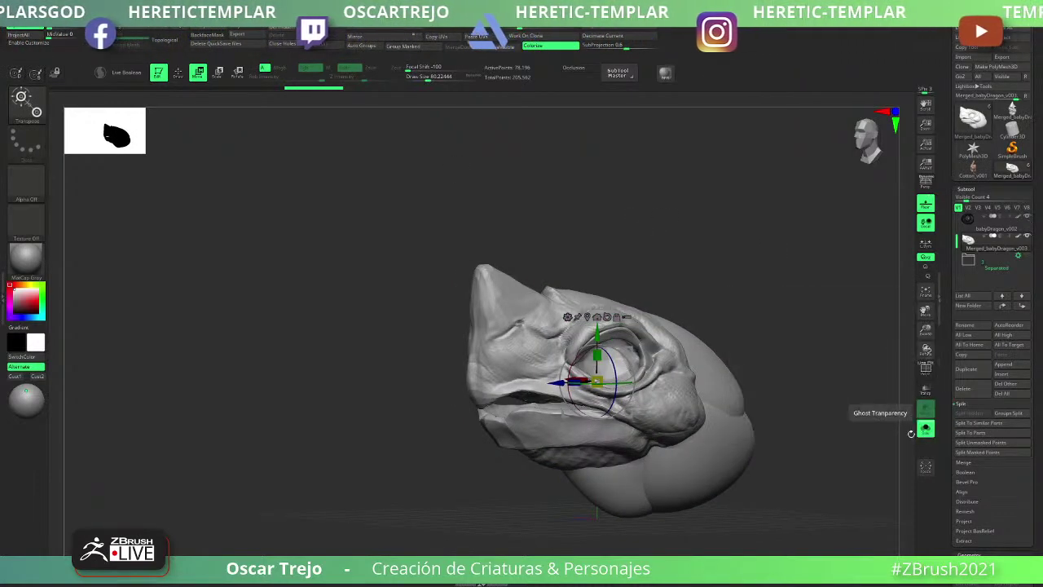
{"action": "left_click", "coordinate": [925, 429]}
{"action": "left_click_drag", "start_coordinate": [818, 361], "coordinate": [637, 336]}
{"action": "key", "text": "shift+f"}
{"action": "key", "text": "shift+f"}
- Try Remesh By DynaMesh on the merged head at a much higher resolution, accept and inspect it, and undo the remesh
{"action": "left_click", "coordinate": [568, 316]}
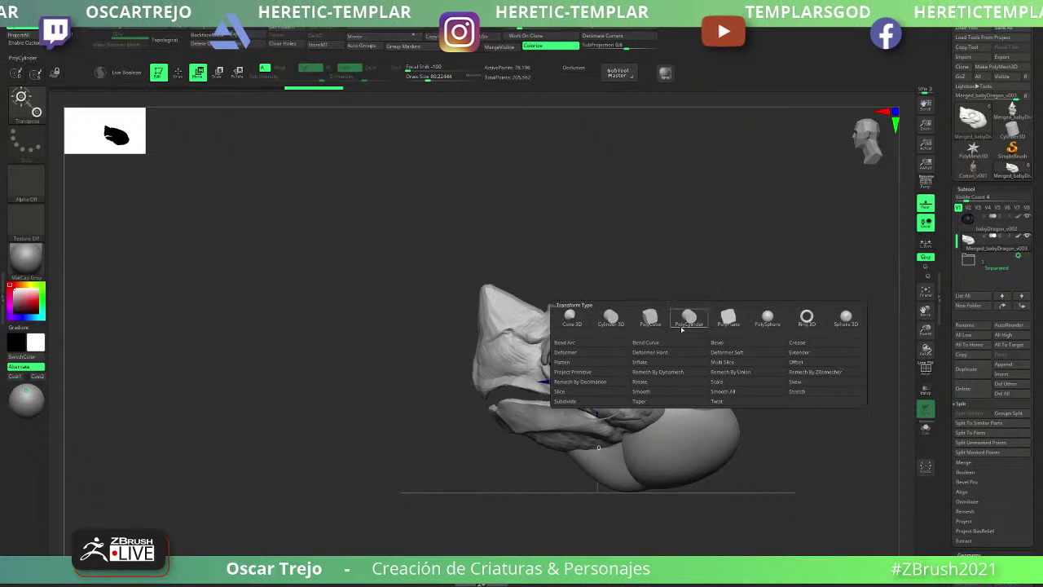
{"action": "left_click", "coordinate": [664, 372]}
{"action": "left_click_drag", "start_coordinate": [703, 290], "coordinate": [638, 312], "text": "shift"}
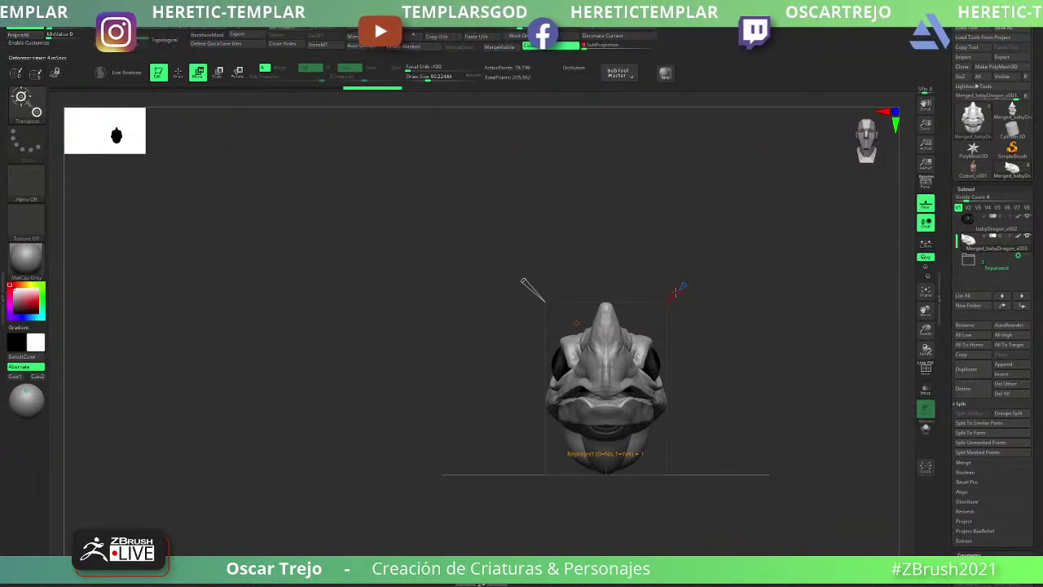
{"action": "left_click_drag", "start_coordinate": [524, 282], "coordinate": [456, 214]}
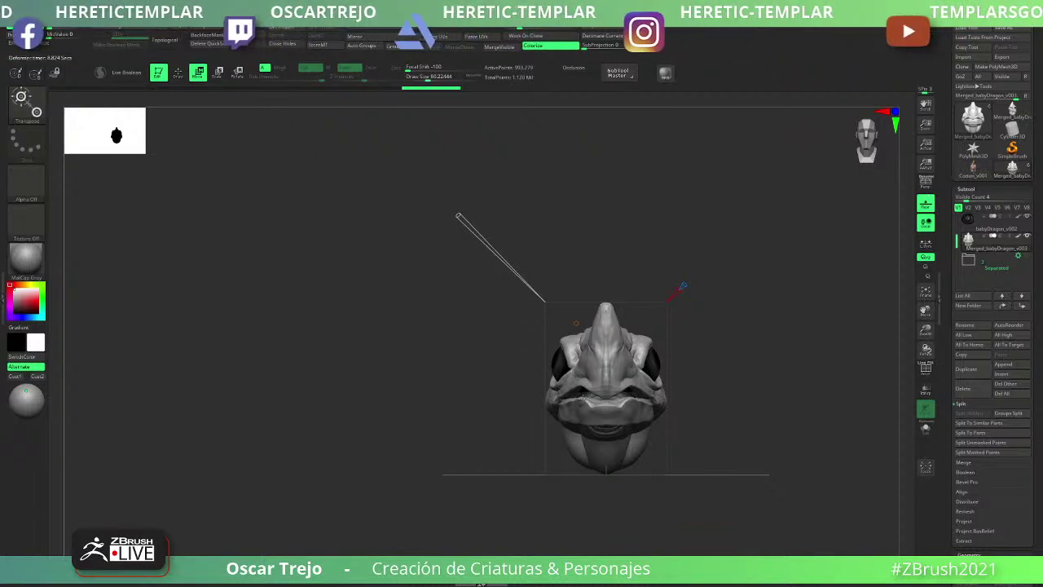
{"action": "left_click", "coordinate": [576, 324]}
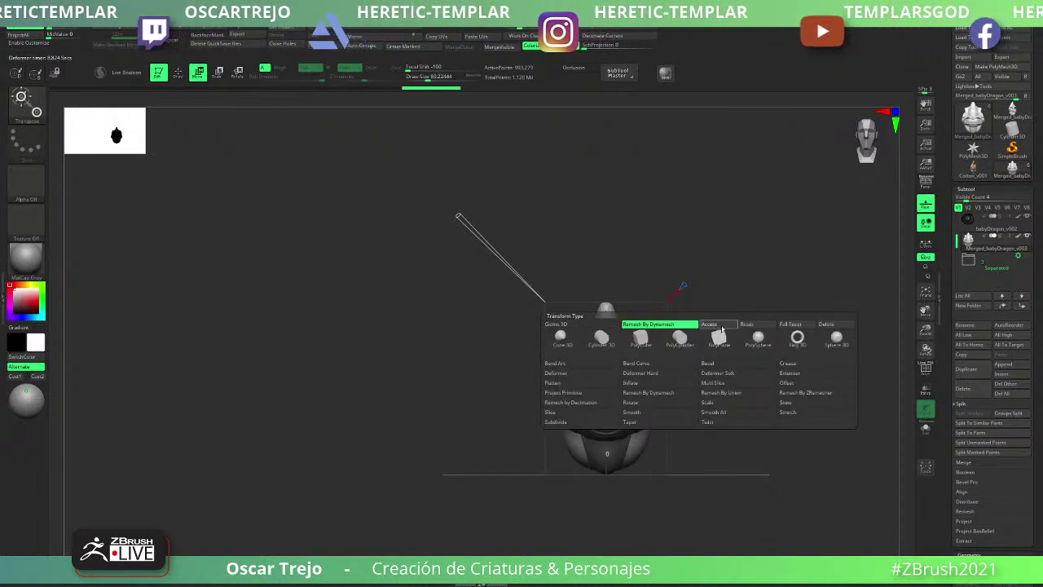
{"action": "left_click", "coordinate": [706, 327]}
{"action": "key", "text": "f"}
{"action": "key", "text": "shift+f"}
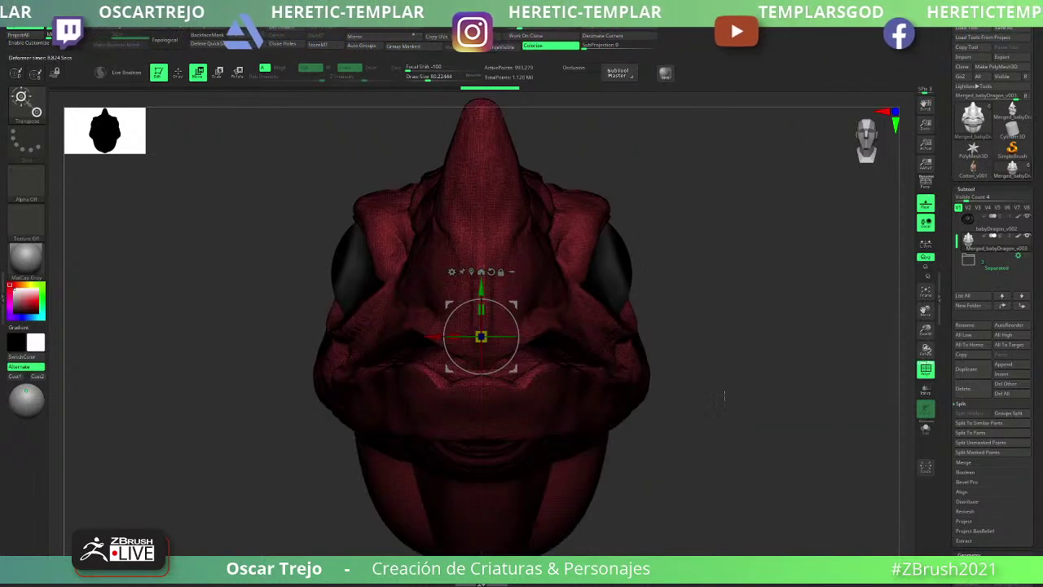
{"action": "left_click_drag", "start_coordinate": [716, 398], "coordinate": [787, 372]}
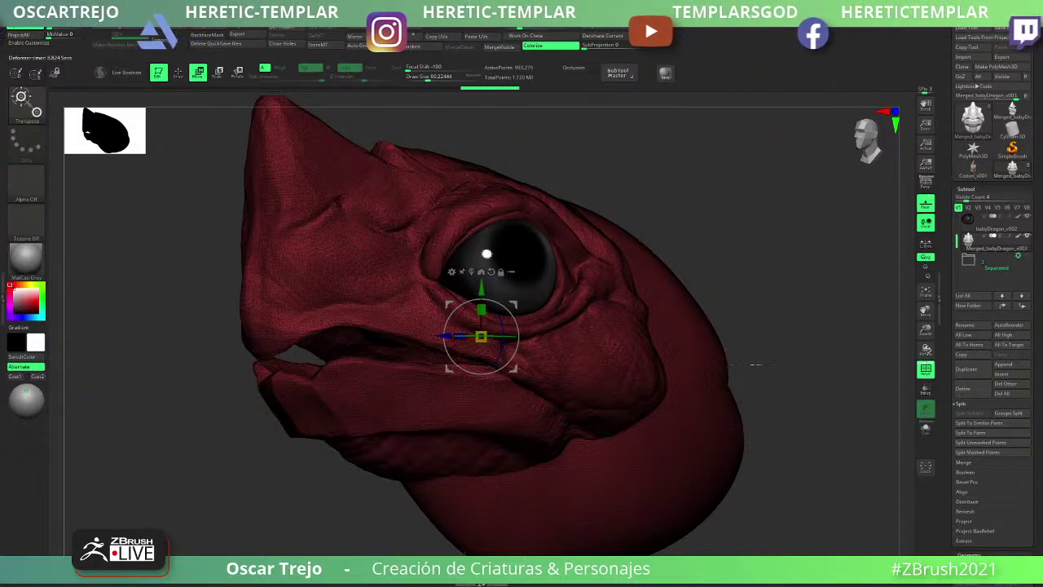
{"action": "right_click_drag", "start_coordinate": [773, 347], "coordinate": [750, 319], "text": "ctrl"}
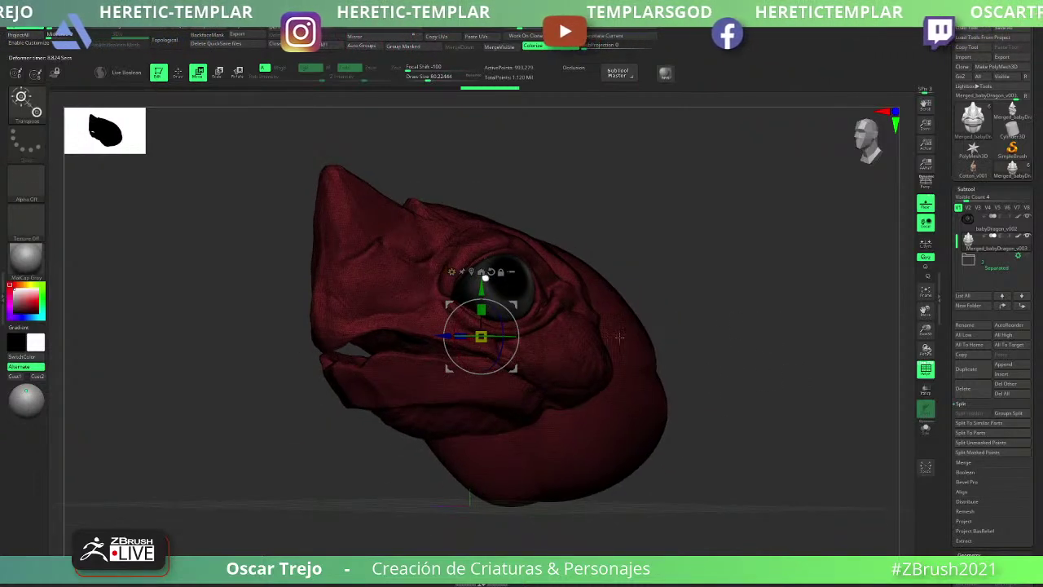
{"action": "key", "text": "ctrl+z"}
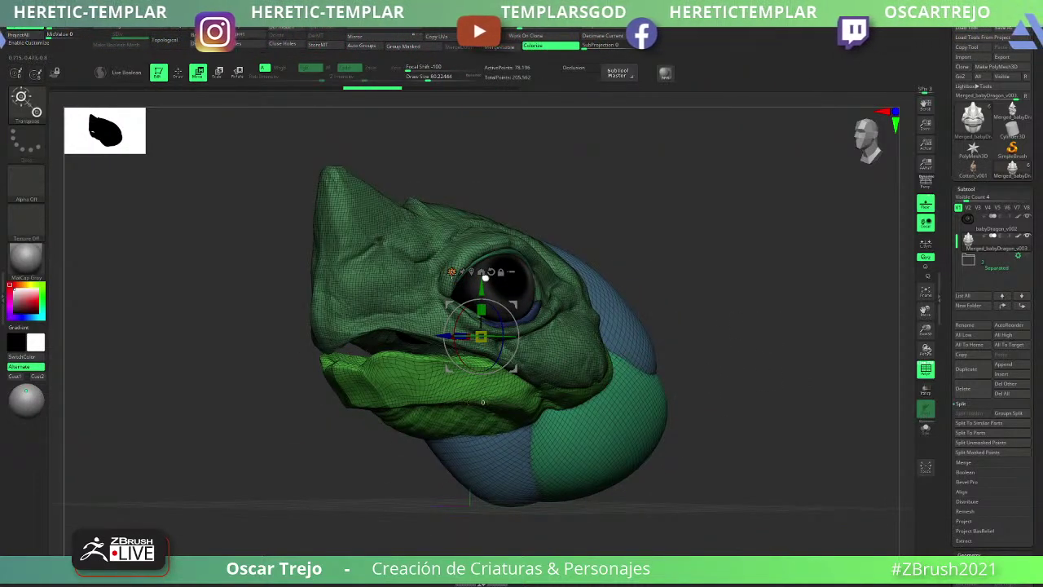
- Try Remesh By DynaMesh on the merged head again at a lower resolution, check the mesh, and undo it
{"action": "left_click", "coordinate": [452, 272]}
{"action": "left_click", "coordinate": [662, 274]}
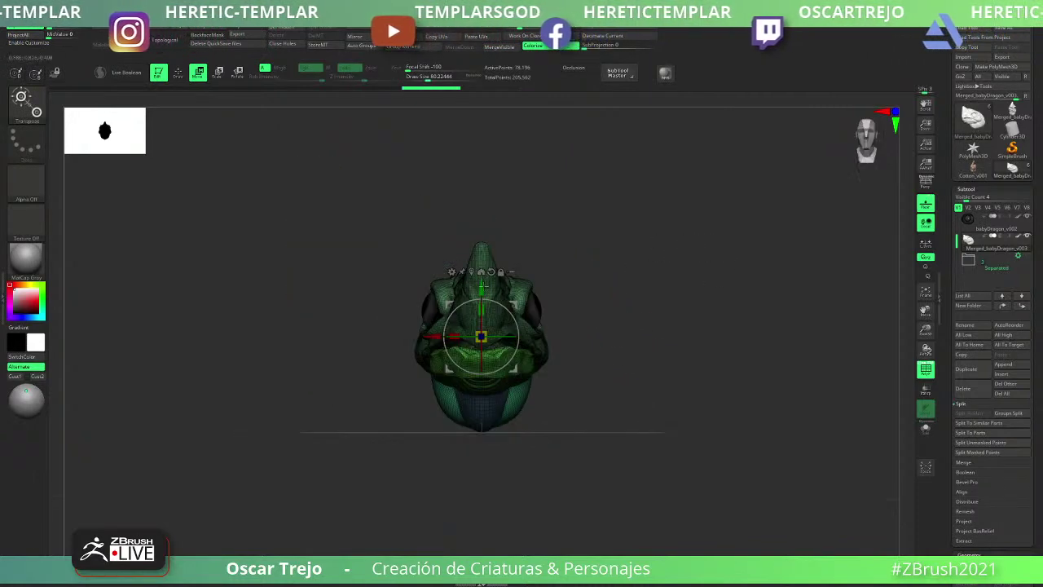
{"action": "left_click", "coordinate": [453, 272]}
{"action": "left_click", "coordinate": [548, 330]}
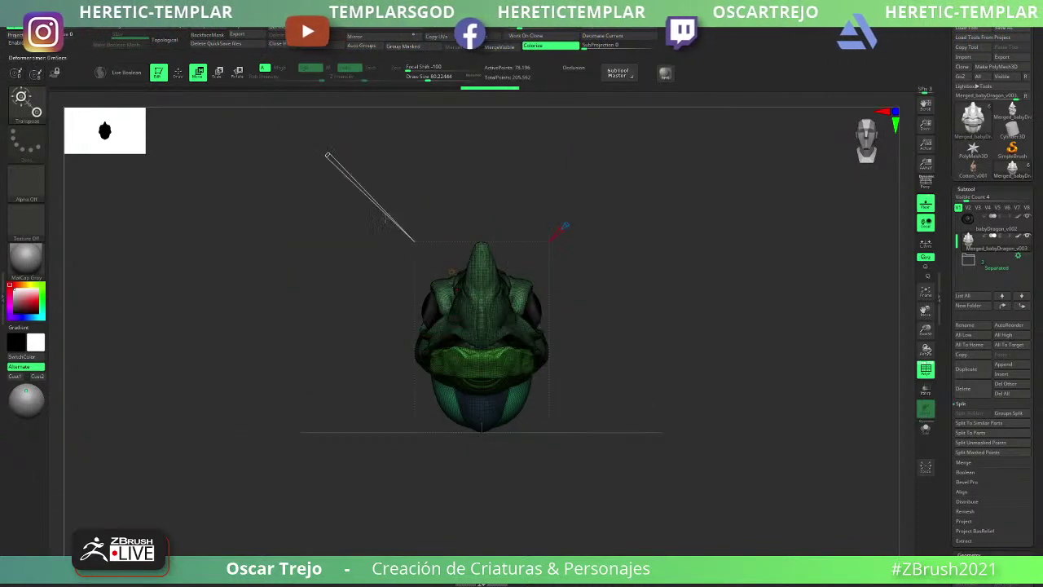
{"action": "left_click_drag", "start_coordinate": [332, 159], "coordinate": [374, 203]}
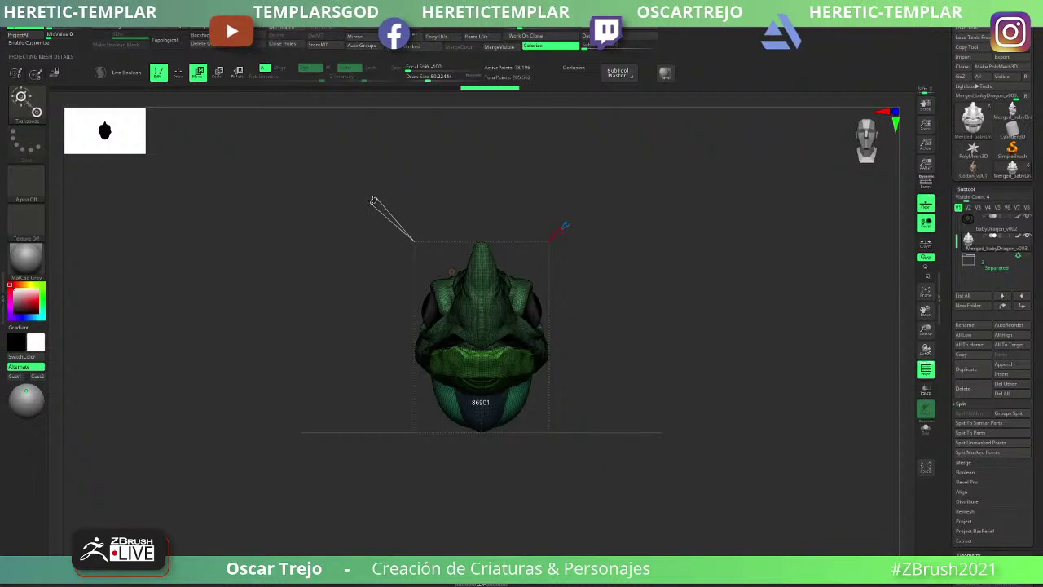
{"action": "left_click_drag", "start_coordinate": [313, 278], "coordinate": [265, 287]}
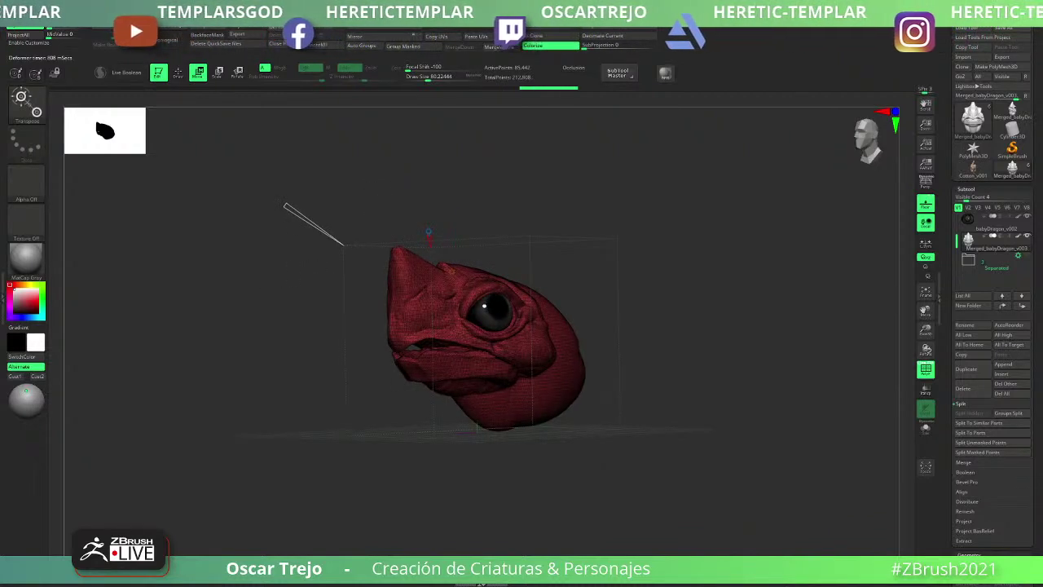
{"action": "key", "text": "ctrl+z"}
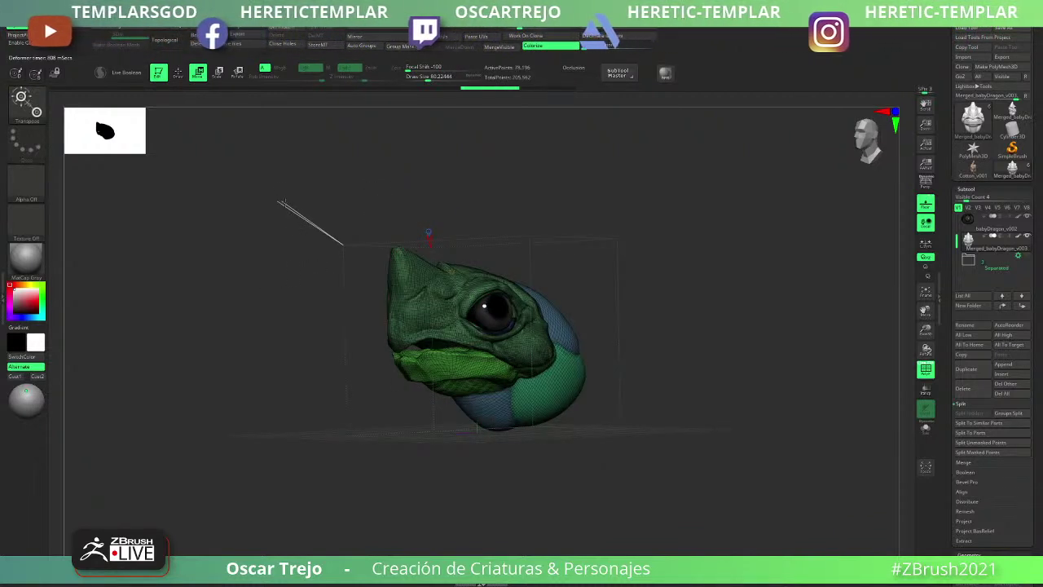
- Try remeshing the merged head by DynaMesh with a target of about 280,000 polygons and accept the deformer
{"action": "key", "text": "shift+f"}
{"action": "left_click_drag", "start_coordinate": [273, 234], "coordinate": [269, 271]}
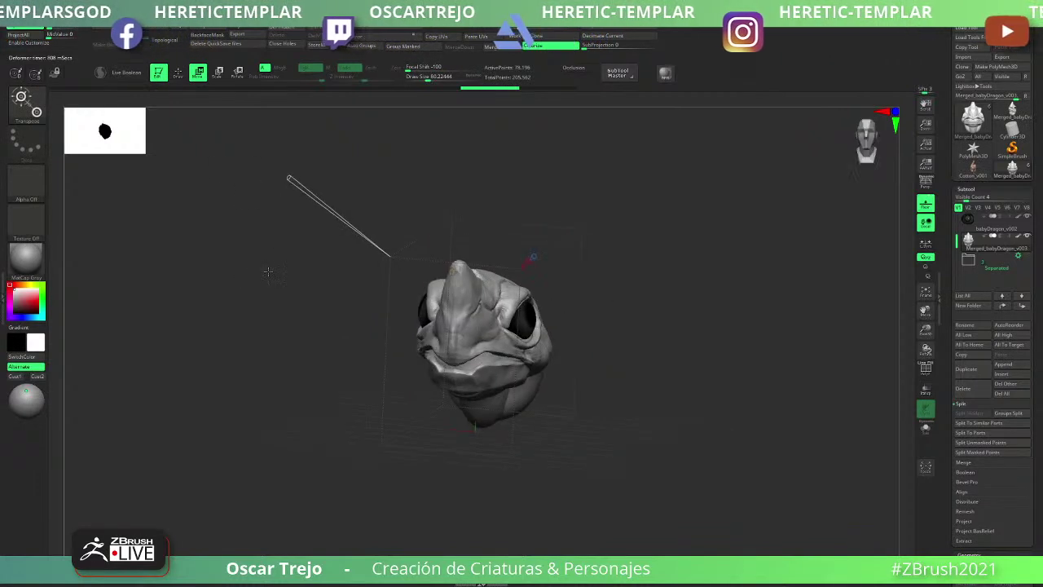
{"action": "left_click_drag", "start_coordinate": [293, 191], "coordinate": [452, 272]}
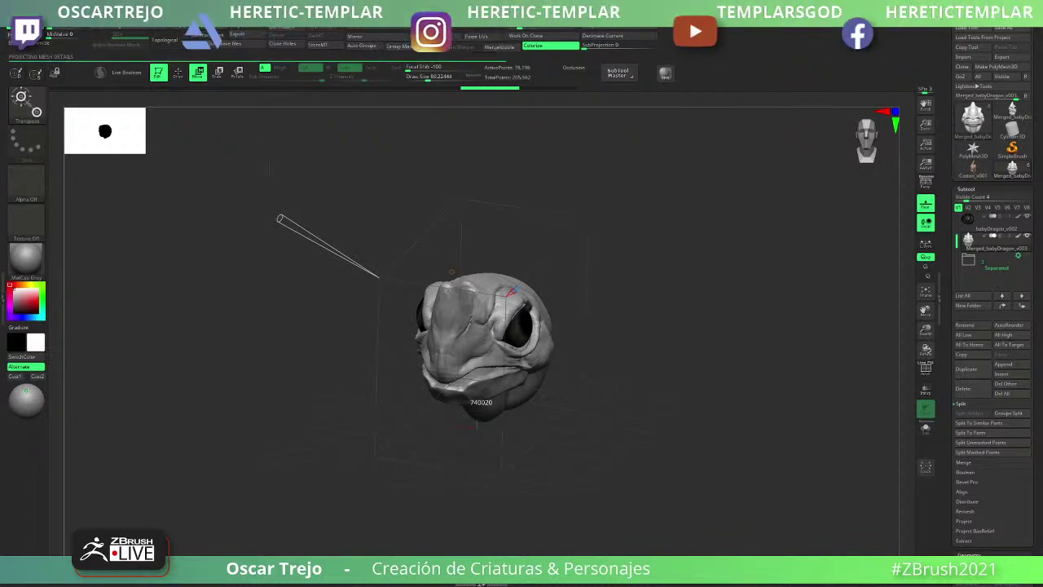
{"action": "left_click_drag", "start_coordinate": [325, 327], "coordinate": [333, 308]}
{"action": "key", "text": "shift+f"}
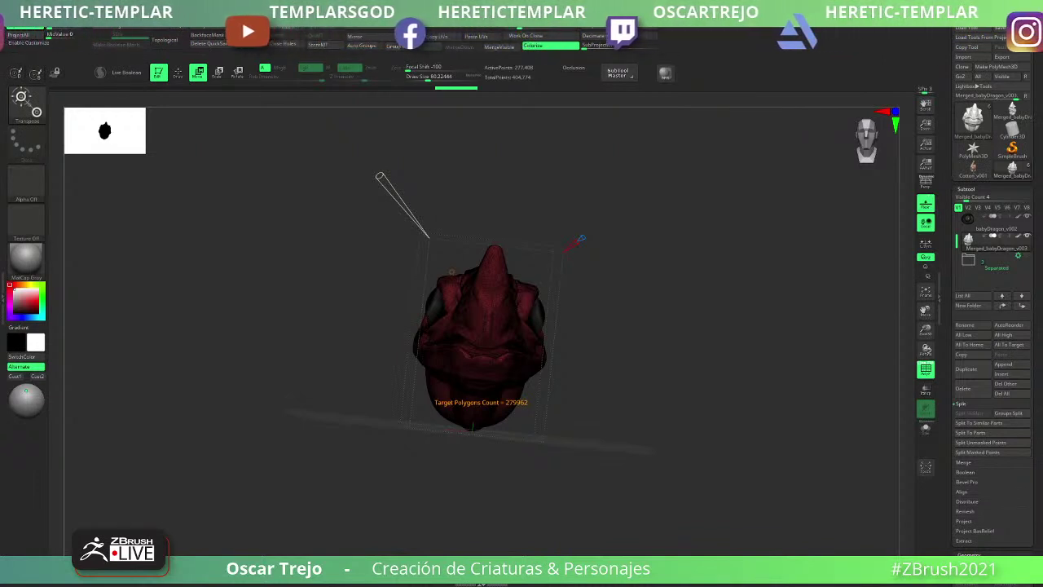
{"action": "left_click_drag", "start_coordinate": [620, 318], "coordinate": [643, 342]}
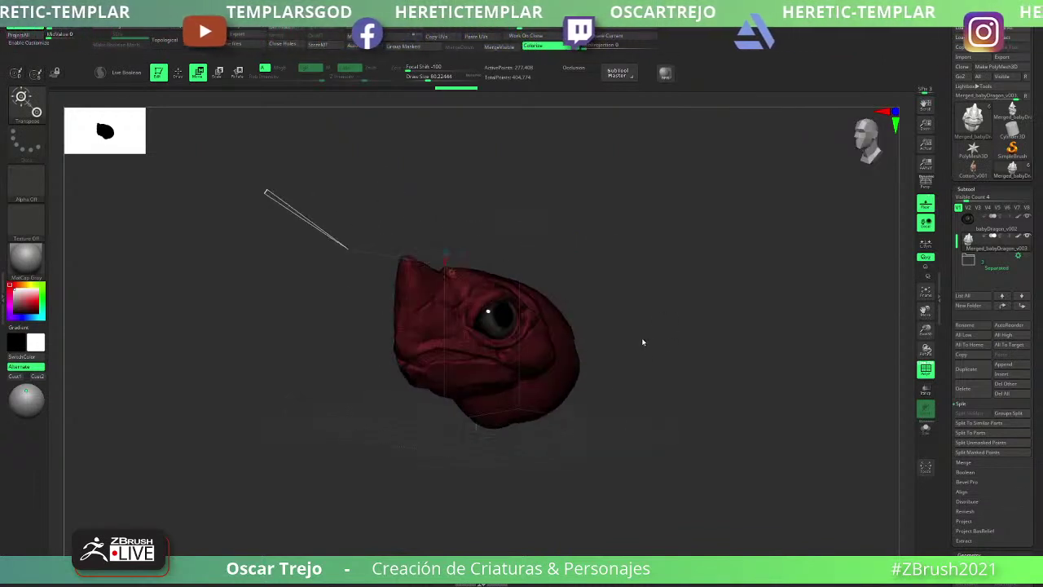
{"action": "left_click", "coordinate": [454, 275]}
{"action": "left_click", "coordinate": [593, 281]}
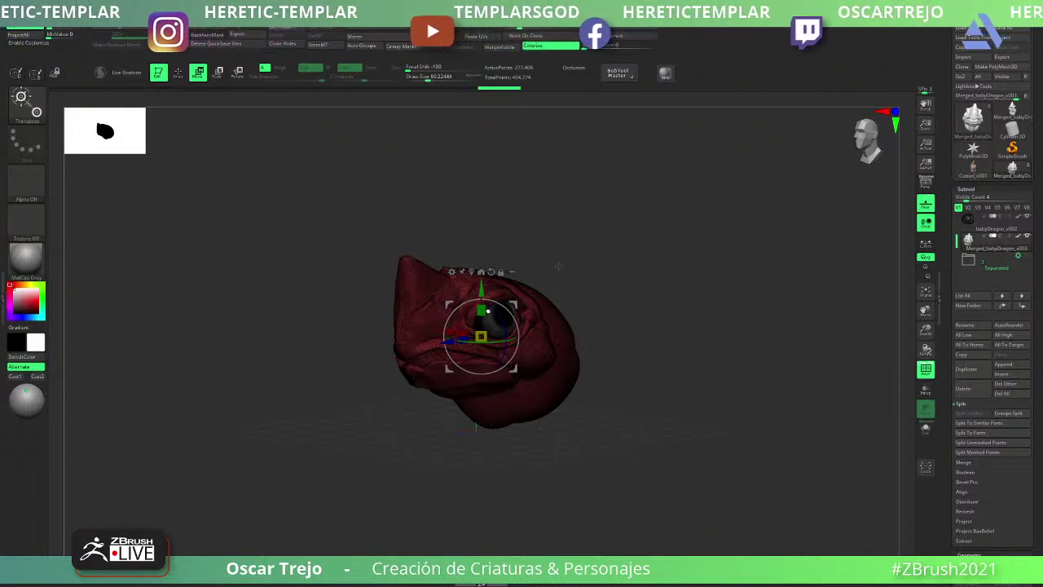
- Switch to the Move brush and examine the remeshed head's surface detail around the eye, horn and mouth
{"action": "right_click_drag", "start_coordinate": [545, 294], "coordinate": [608, 273]}
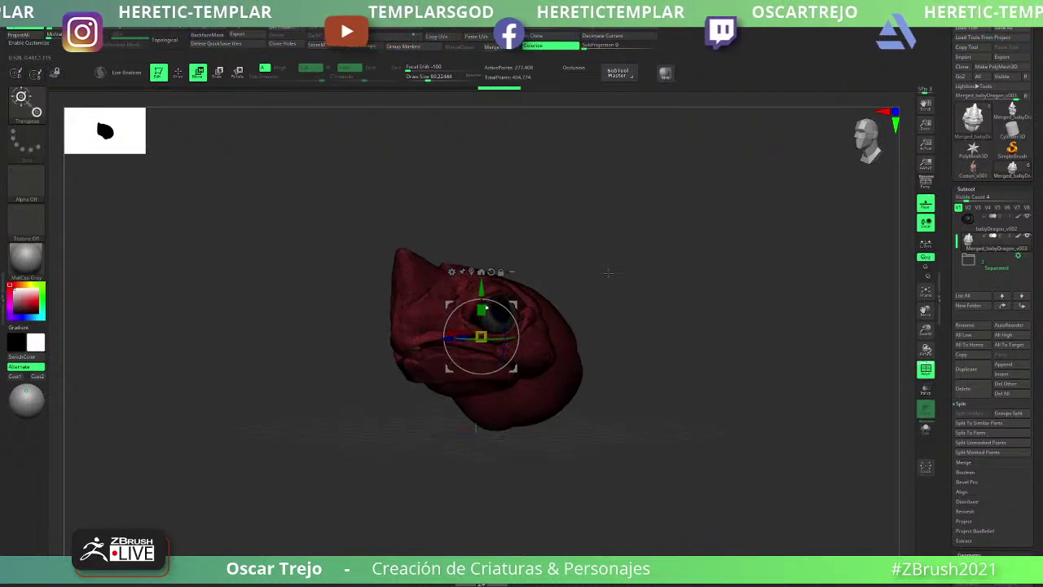
{"action": "key", "text": "q"}
{"action": "mouse_move", "coordinate": [590, 236]}
{"action": "right_mouse_down", "text": "shift"}
{"action": "mouse_move", "coordinate": [523, 398]}
{"action": "mouse_move", "coordinate": [611, 303]}
{"action": "right_mouse_up", "text": "shift"}
{"action": "key", "text": "shift+f"}
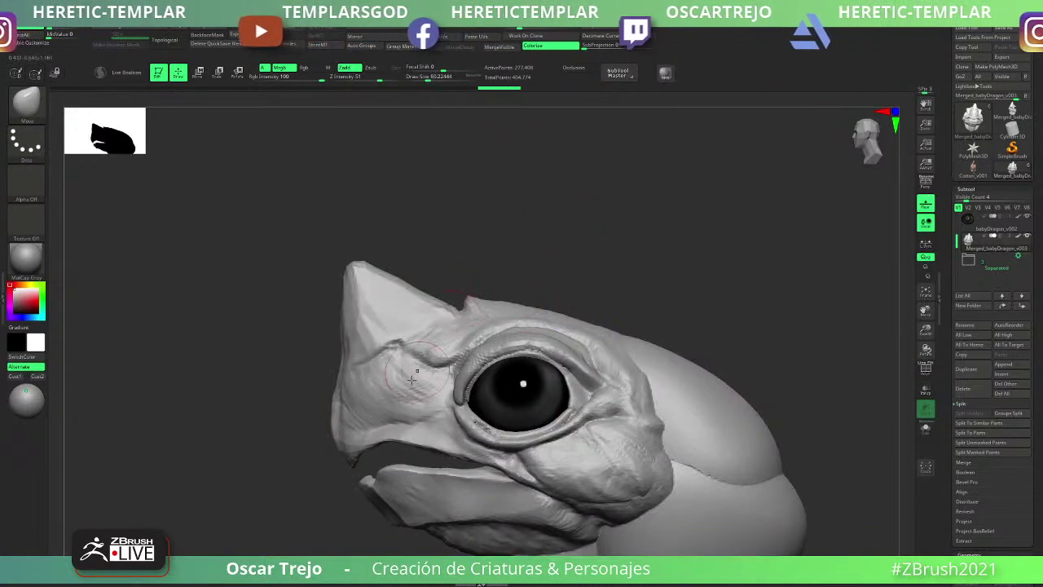
{"action": "right_click_drag", "start_coordinate": [286, 505], "coordinate": [392, 361]}
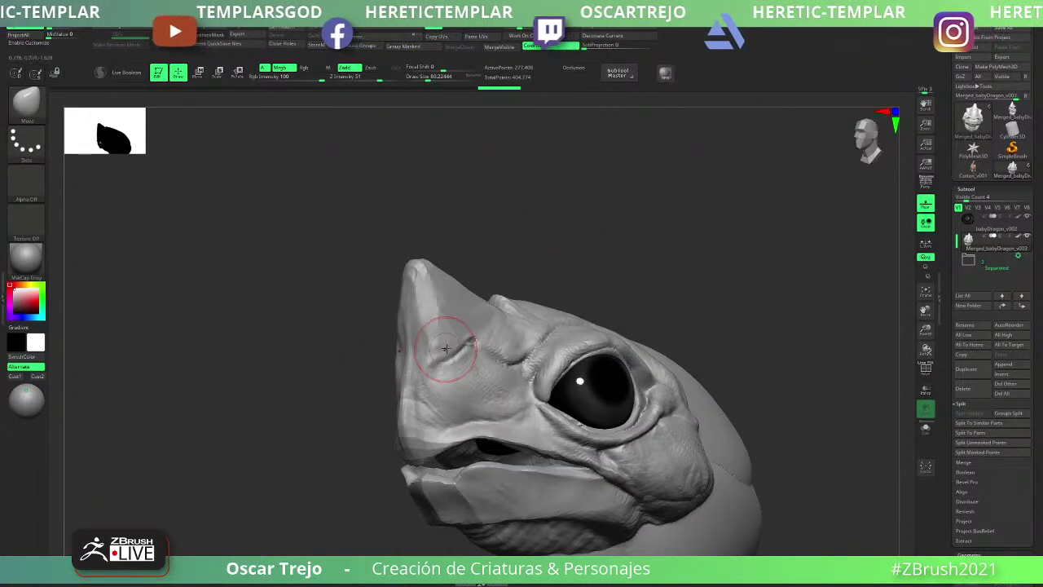
{"action": "mouse_move", "coordinate": [515, 324]}
{"action": "right_mouse_down"}
{"action": "mouse_move", "coordinate": [582, 284]}
{"action": "mouse_move", "coordinate": [589, 254]}
{"action": "mouse_move", "coordinate": [609, 299]}
{"action": "right_mouse_up"}
{"action": "key", "text": "shift+f"}
{"action": "key", "text": "shift+f"}
- Undo the DynaMesh remesh of the merged head and check the head from the front and side
{"action": "mouse_move", "coordinate": [533, 286]}
{"action": "right_mouse_down", "text": "alt"}
{"action": "mouse_move", "coordinate": [615, 282]}
{"action": "mouse_move", "coordinate": [673, 366]}
{"action": "right_mouse_up", "text": "alt"}
{"action": "key", "text": "shift+d"}
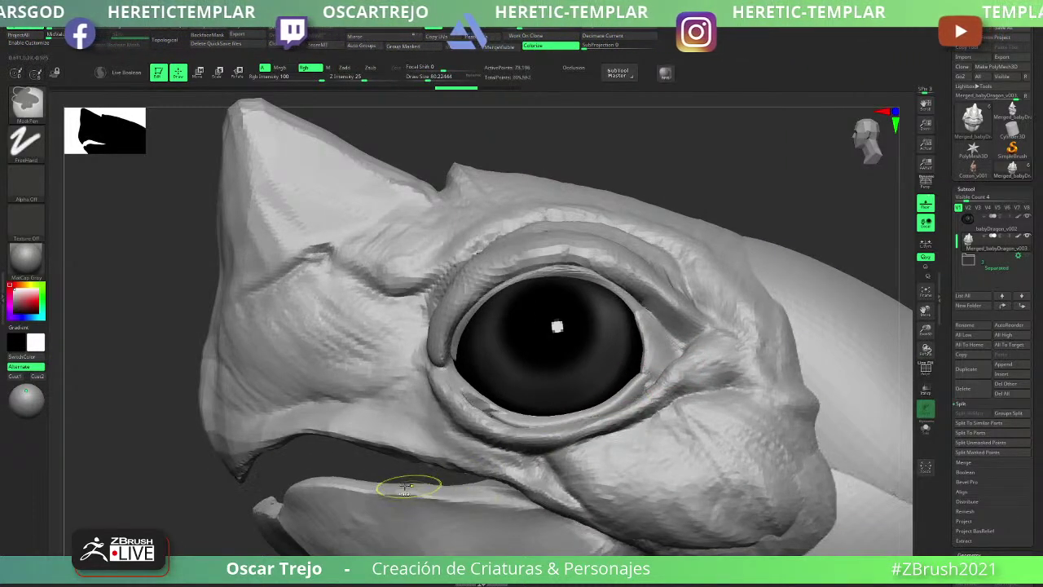
{"action": "left_click_drag", "start_coordinate": [208, 502], "coordinate": [512, 457], "text": "alt"}
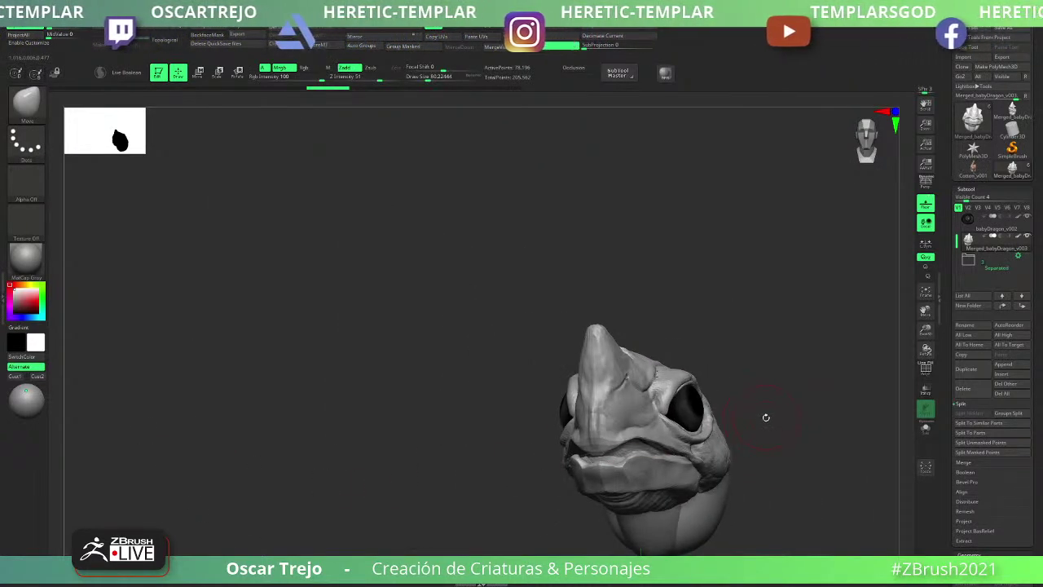
{"action": "left_click_drag", "start_coordinate": [745, 383], "coordinate": [747, 338]}
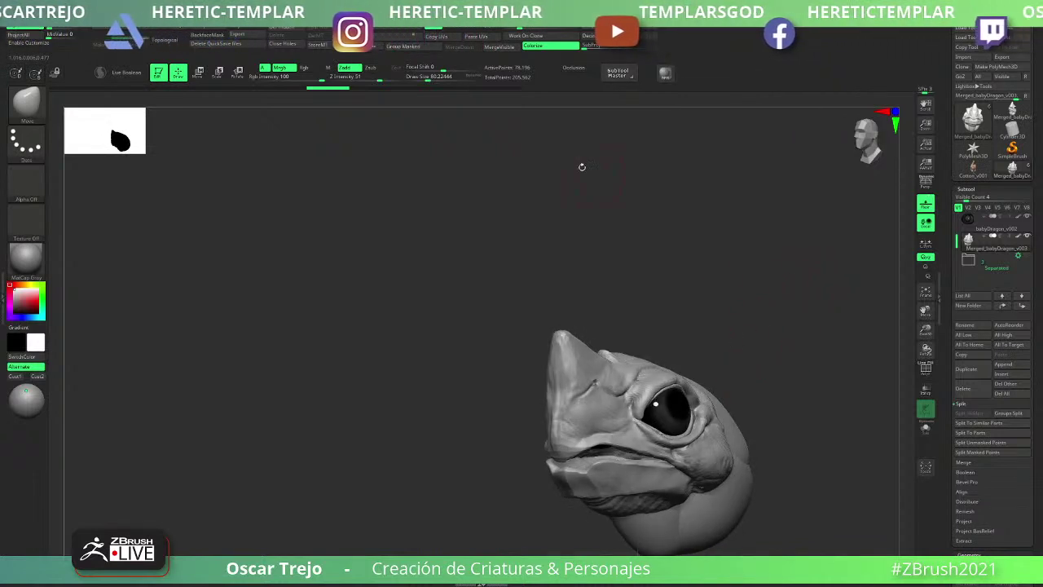
- Remesh the merged head with Remesh By Union, inspect its wireframe from the side, and accept the deformer
{"action": "left_click", "coordinate": [926, 368]}
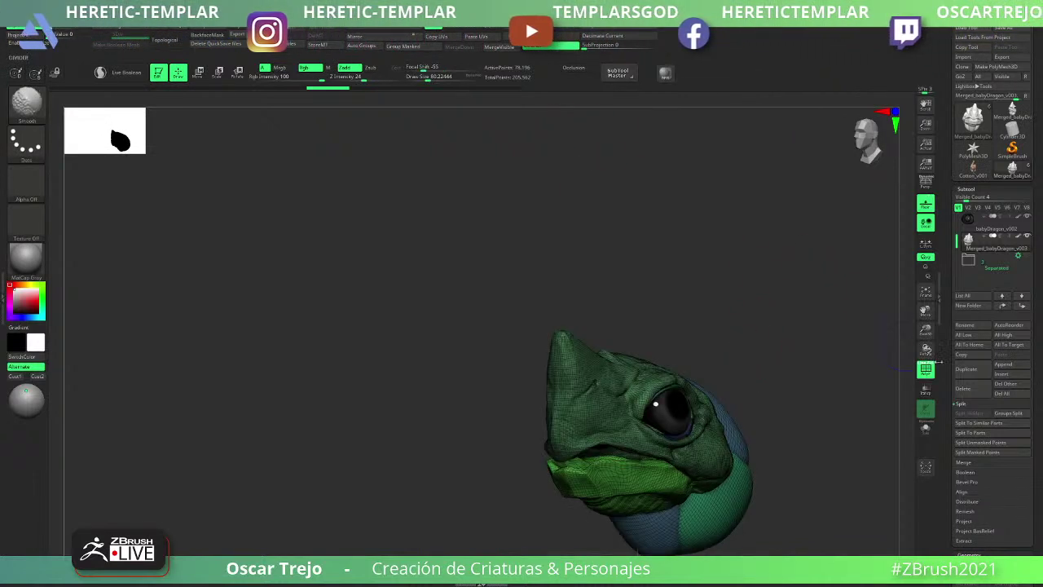
{"action": "key", "text": "w"}
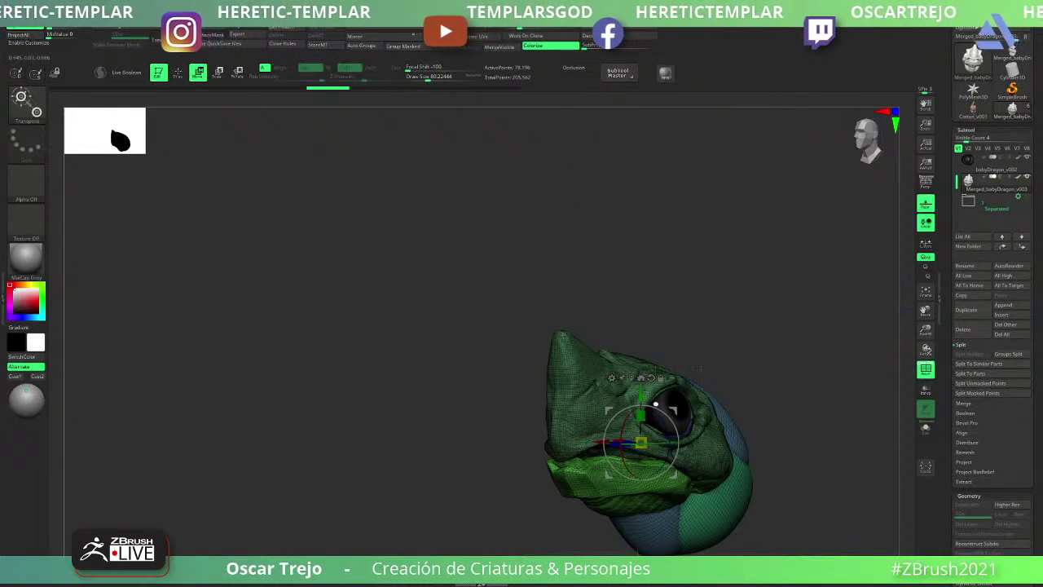
{"action": "left_click", "coordinate": [631, 377]}
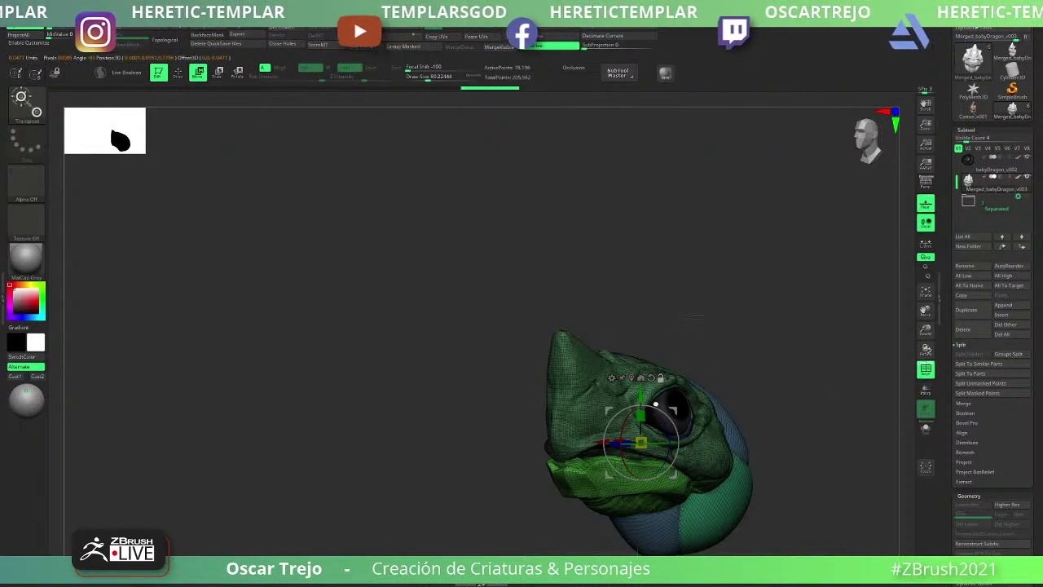
{"action": "left_click_drag", "start_coordinate": [694, 316], "coordinate": [704, 317], "text": "shift"}
{"action": "left_click", "coordinate": [612, 378]}
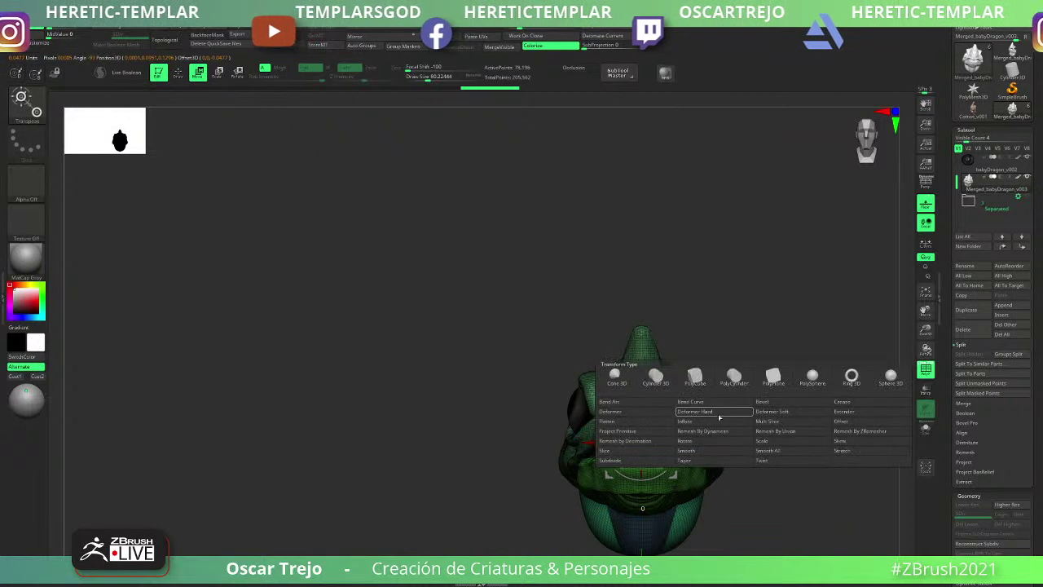
{"action": "left_click", "coordinate": [765, 430]}
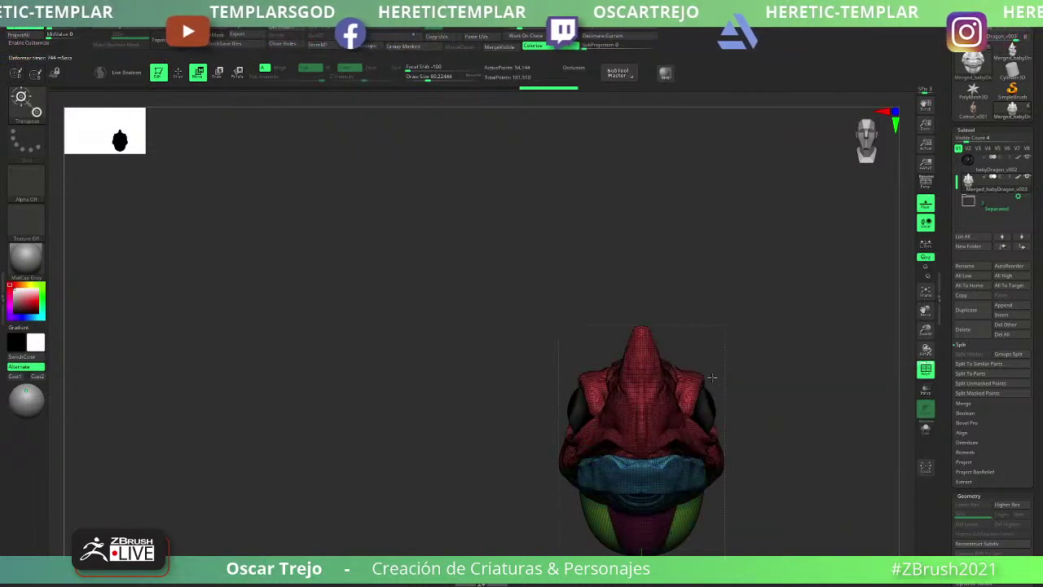
{"action": "left_click_drag", "start_coordinate": [712, 378], "coordinate": [618, 379]}
{"action": "left_click", "coordinate": [612, 378]}
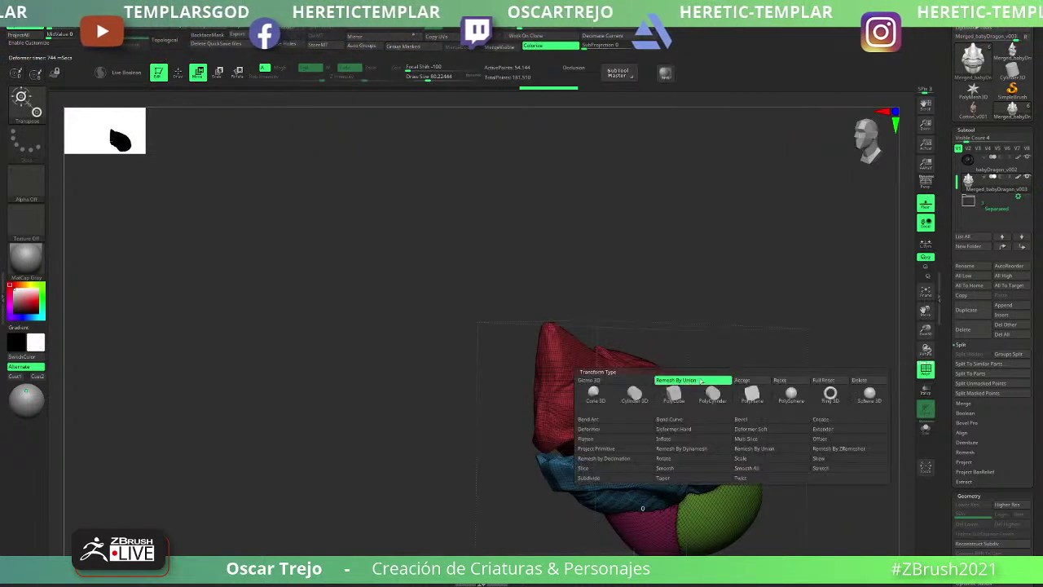
{"action": "left_click", "coordinate": [732, 378]}
{"action": "key", "text": "q"}
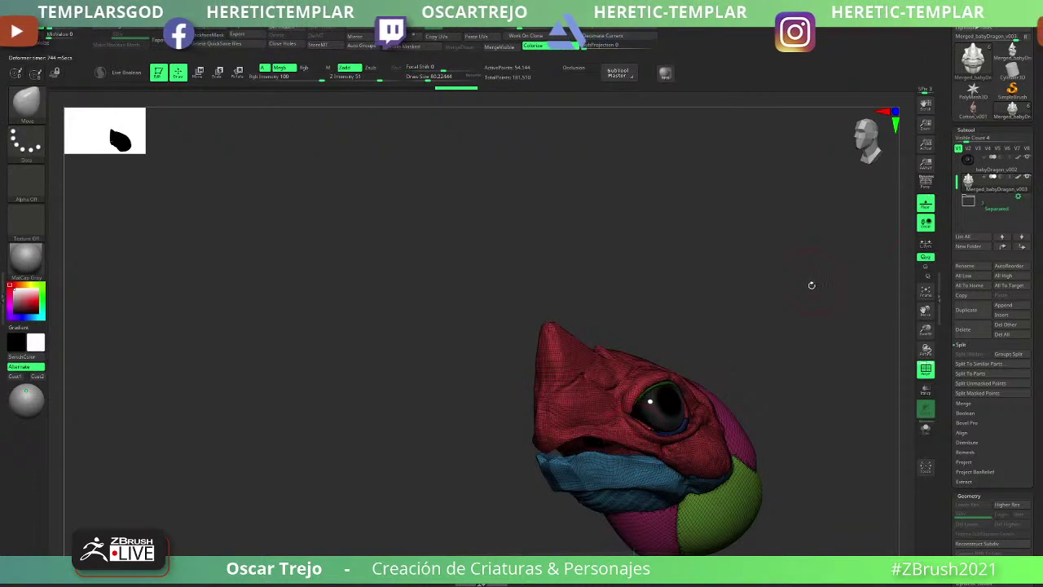
- Hide the wireframe, switch to the ClayBuildup brush, and apply Mirror And Weld to the merged head
{"action": "mouse_move", "coordinate": [812, 286]}
{"action": "left_mouse_down"}
{"action": "mouse_move", "coordinate": [770, 282]}
{"action": "mouse_move", "coordinate": [788, 319]}
{"action": "left_mouse_up"}
{"action": "key", "text": "shift+f"}
{"action": "key", "text": "s"}
{"action": "mouse_move", "coordinate": [736, 459]}
{"action": "left_mouse_down"}
{"action": "mouse_move", "coordinate": [726, 459]}
{"action": "mouse_move", "coordinate": [729, 415]}
{"action": "mouse_move", "coordinate": [747, 420]}
{"action": "left_mouse_up"}
{"action": "key", "text": "b"}
{"action": "key", "text": "c"}
{"action": "key", "text": "b"}
{"action": "mouse_move", "coordinate": [848, 359]}
{"action": "left_mouse_down"}
{"action": "mouse_move", "coordinate": [787, 383]}
{"action": "mouse_move", "coordinate": [813, 366]}
{"action": "mouse_move", "coordinate": [821, 376]}
{"action": "left_mouse_up"}
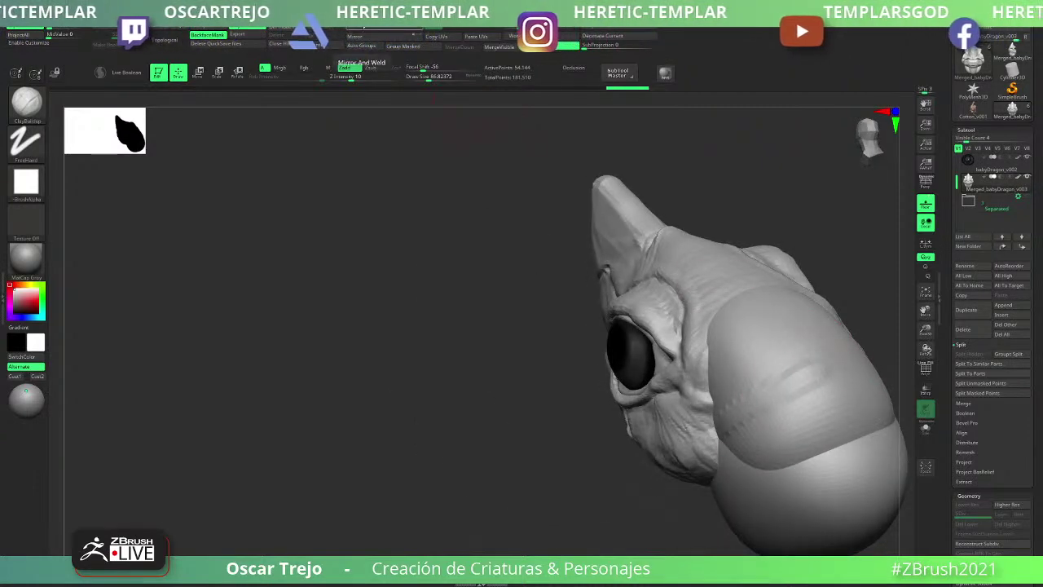
{"action": "left_click", "coordinate": [365, 38]}
{"action": "left_click", "coordinate": [365, 28]}
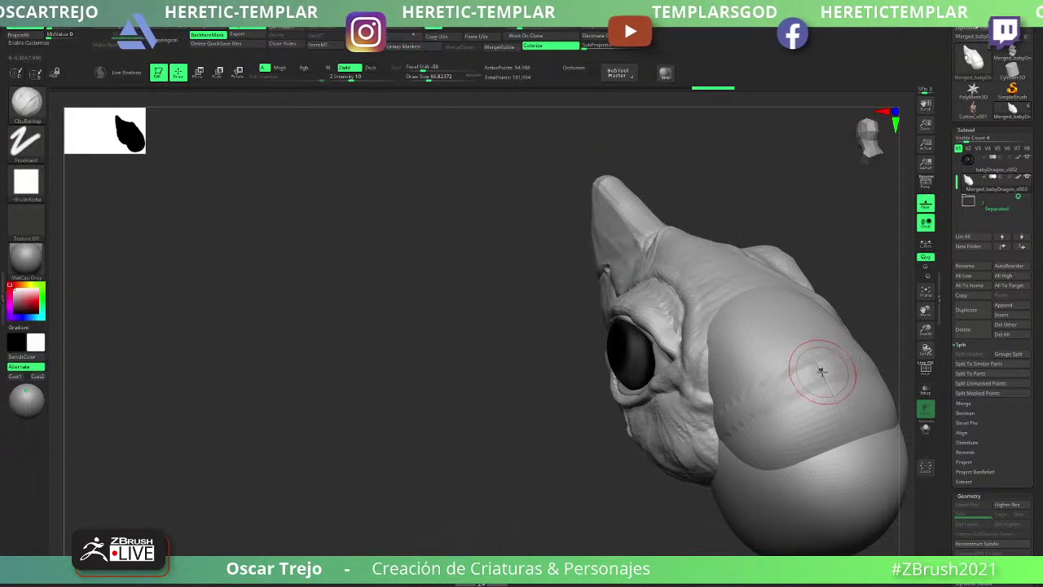
- Blend and smooth the seam across the back of the skull with the ClayBuildup brush
{"action": "left_click_drag", "start_coordinate": [795, 350], "coordinate": [848, 419], "text": "shift"}
{"action": "key", "text": "s"}
{"action": "mouse_move", "coordinate": [787, 397]}
{"action": "left_mouse_down"}
{"action": "mouse_move", "coordinate": [839, 365]}
{"action": "mouse_move", "coordinate": [774, 379]}
{"action": "mouse_move", "coordinate": [781, 357]}
{"action": "mouse_move", "coordinate": [766, 330]}
{"action": "mouse_move", "coordinate": [775, 301]}
{"action": "mouse_move", "coordinate": [745, 302]}
{"action": "mouse_move", "coordinate": [780, 375]}
{"action": "mouse_move", "coordinate": [845, 427]}
{"action": "mouse_move", "coordinate": [821, 433]}
{"action": "mouse_move", "coordinate": [839, 451]}
{"action": "mouse_move", "coordinate": [862, 441]}
{"action": "mouse_move", "coordinate": [855, 436]}
{"action": "left_mouse_up"}
{"action": "key", "text": "s"}
- Build up clay over the seam between the cheek and the neck with a larger ClayBuildup brush
{"action": "left_click_drag", "start_coordinate": [558, 527], "coordinate": [611, 503], "text": "shift"}
{"action": "key", "text": "bracketright"}
{"action": "key", "text": "bracketright"}
{"action": "key", "text": "bracketright"}
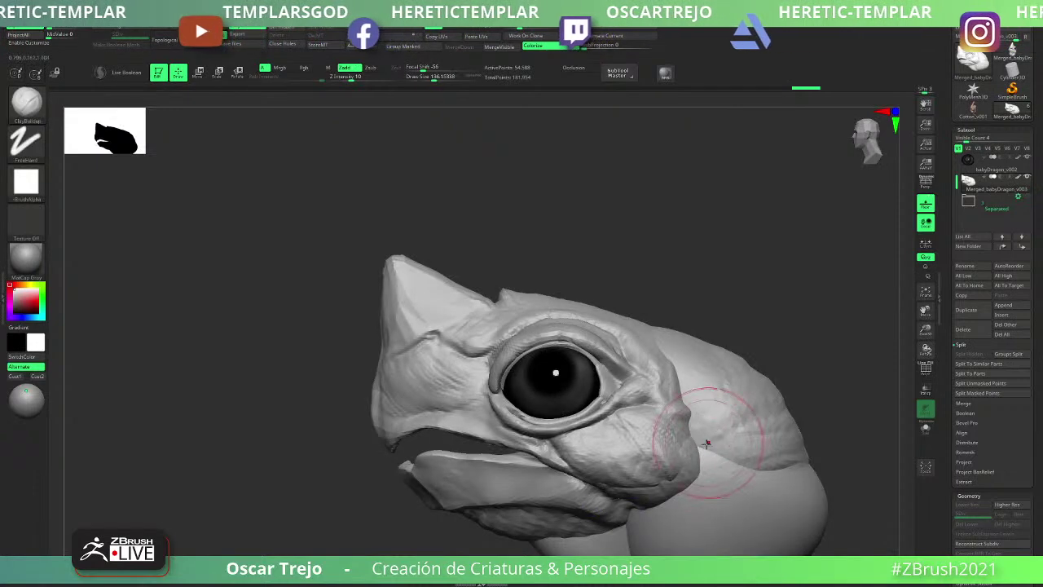
{"action": "mouse_move", "coordinate": [707, 443]}
{"action": "left_mouse_down"}
{"action": "mouse_move", "coordinate": [750, 459]}
{"action": "mouse_move", "coordinate": [639, 525]}
{"action": "mouse_move", "coordinate": [623, 518]}
{"action": "mouse_move", "coordinate": [632, 507]}
{"action": "mouse_move", "coordinate": [621, 503]}
{"action": "mouse_move", "coordinate": [644, 515]}
{"action": "mouse_move", "coordinate": [650, 489]}
{"action": "mouse_move", "coordinate": [675, 470]}
{"action": "mouse_move", "coordinate": [706, 462]}
{"action": "mouse_move", "coordinate": [698, 509]}
{"action": "mouse_move", "coordinate": [717, 491]}
{"action": "left_mouse_up"}
{"action": "key", "text": "s"}
{"action": "key", "text": "bracketright"}
{"action": "key", "text": "s"}
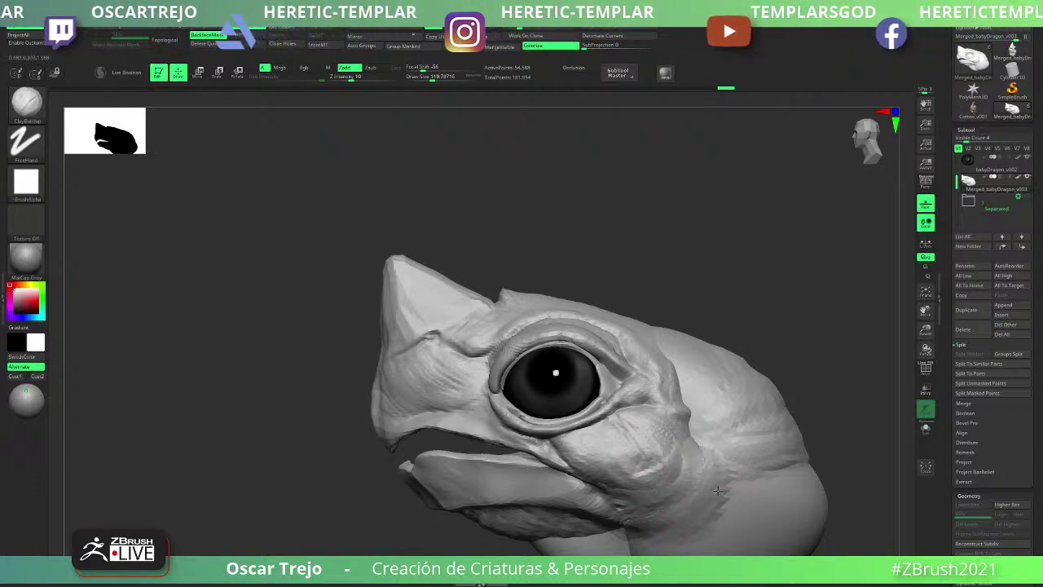
- Adjust the overall shape of the head and neck with a large Move brush and undo the last stroke
{"action": "right_click_drag", "start_coordinate": [850, 514], "coordinate": [577, 457]}
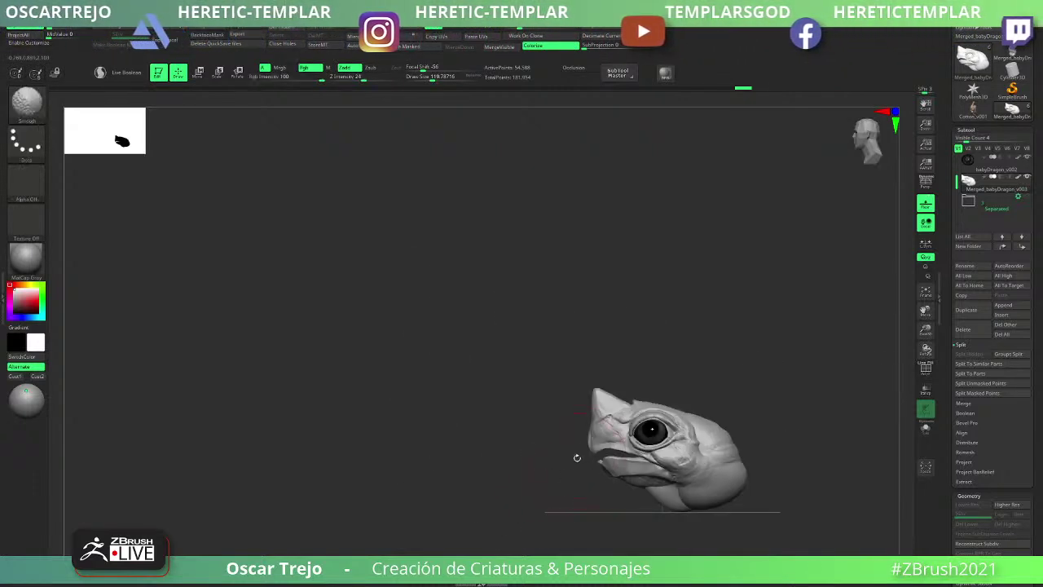
{"action": "mouse_move", "coordinate": [769, 468]}
{"action": "right_mouse_down", "text": "alt"}
{"action": "mouse_move", "coordinate": [758, 433]}
{"action": "mouse_move", "coordinate": [726, 477]}
{"action": "right_mouse_up", "text": "alt"}
{"action": "mouse_move", "coordinate": [468, 513]}
{"action": "right_mouse_down"}
{"action": "mouse_move", "coordinate": [507, 500]}
{"action": "mouse_move", "coordinate": [748, 335]}
{"action": "mouse_move", "coordinate": [742, 307]}
{"action": "right_mouse_up"}
{"action": "key", "text": "b"}
{"action": "key", "text": "m"}
{"action": "key", "text": "v"}
{"action": "key", "text": "s"}
{"action": "mouse_move", "coordinate": [677, 349]}
{"action": "left_mouse_down"}
{"action": "mouse_move", "coordinate": [702, 353]}
{"action": "mouse_move", "coordinate": [689, 357]}
{"action": "left_mouse_up"}
{"action": "mouse_move", "coordinate": [695, 405]}
{"action": "left_mouse_down"}
{"action": "mouse_move", "coordinate": [676, 429]}
{"action": "mouse_move", "coordinate": [682, 447]}
{"action": "mouse_move", "coordinate": [657, 497]}
{"action": "left_mouse_up"}
{"action": "mouse_move", "coordinate": [657, 497]}
{"action": "right_mouse_down", "text": "ctrl"}
{"action": "mouse_move", "coordinate": [741, 377]}
{"action": "mouse_move", "coordinate": [758, 451]}
{"action": "right_mouse_up", "text": "ctrl"}
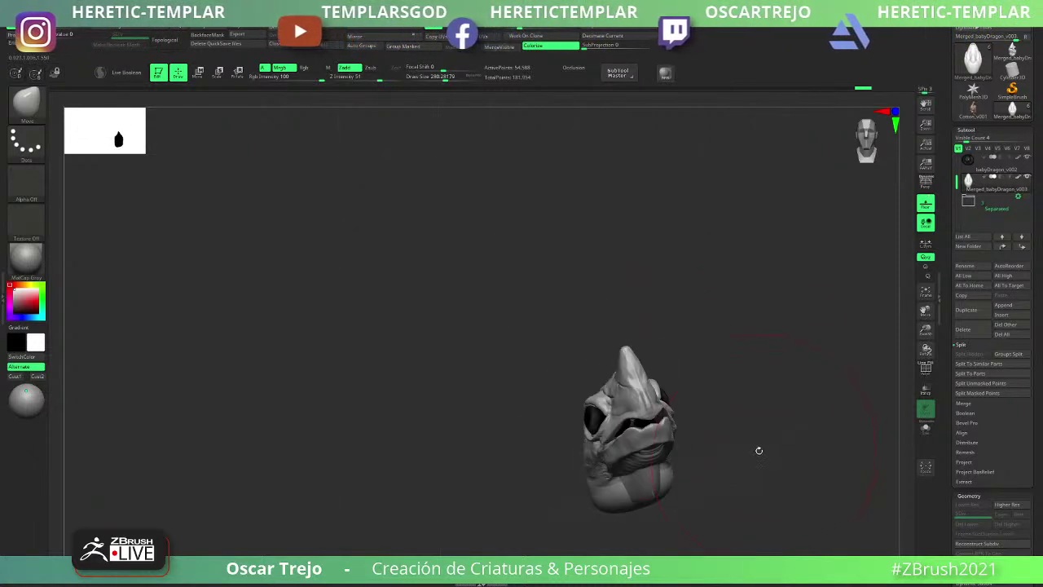
{"action": "mouse_move", "coordinate": [758, 450]}
{"action": "left_mouse_down"}
{"action": "mouse_move", "coordinate": [750, 397]}
{"action": "mouse_move", "coordinate": [701, 433]}
{"action": "mouse_move", "coordinate": [775, 434]}
{"action": "mouse_move", "coordinate": [492, 445]}
{"action": "mouse_move", "coordinate": [489, 480]}
{"action": "mouse_move", "coordinate": [425, 427]}
{"action": "mouse_move", "coordinate": [406, 428]}
{"action": "left_mouse_up"}
{"action": "key", "text": "ctrl+z"}
- Build up and smooth the cheek and throat seams on both sides of the head with the ClayBuildup brush
{"action": "key", "text": "s"}
{"action": "left_click_drag", "start_coordinate": [412, 429], "coordinate": [467, 416]}
{"action": "key", "text": "b"}
{"action": "key", "text": "c"}
{"action": "key", "text": "b"}
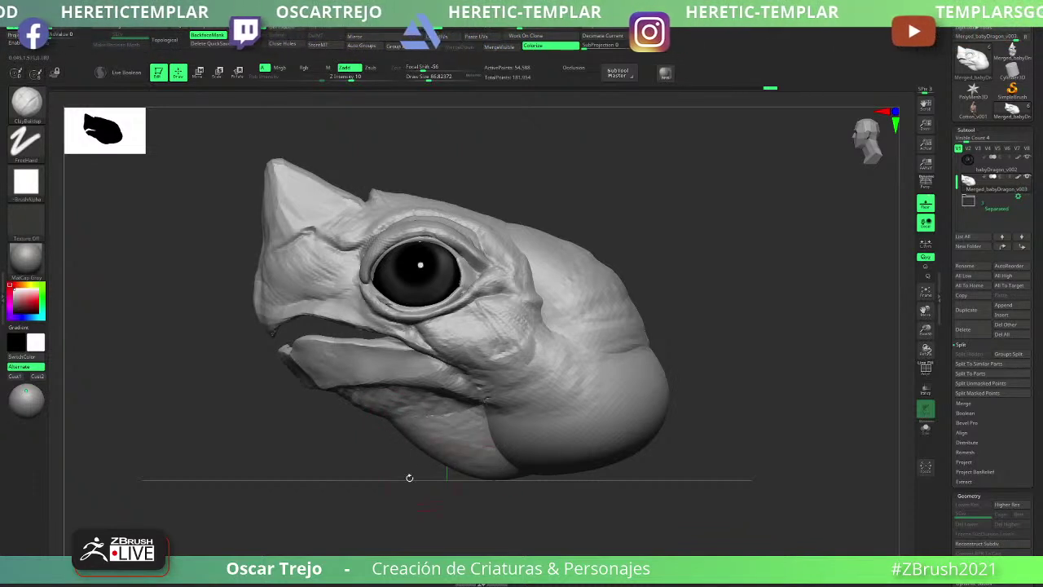
{"action": "mouse_move", "coordinate": [407, 476]}
{"action": "left_mouse_down"}
{"action": "mouse_move", "coordinate": [396, 496]}
{"action": "mouse_move", "coordinate": [545, 456]}
{"action": "mouse_move", "coordinate": [330, 458]}
{"action": "left_mouse_up"}
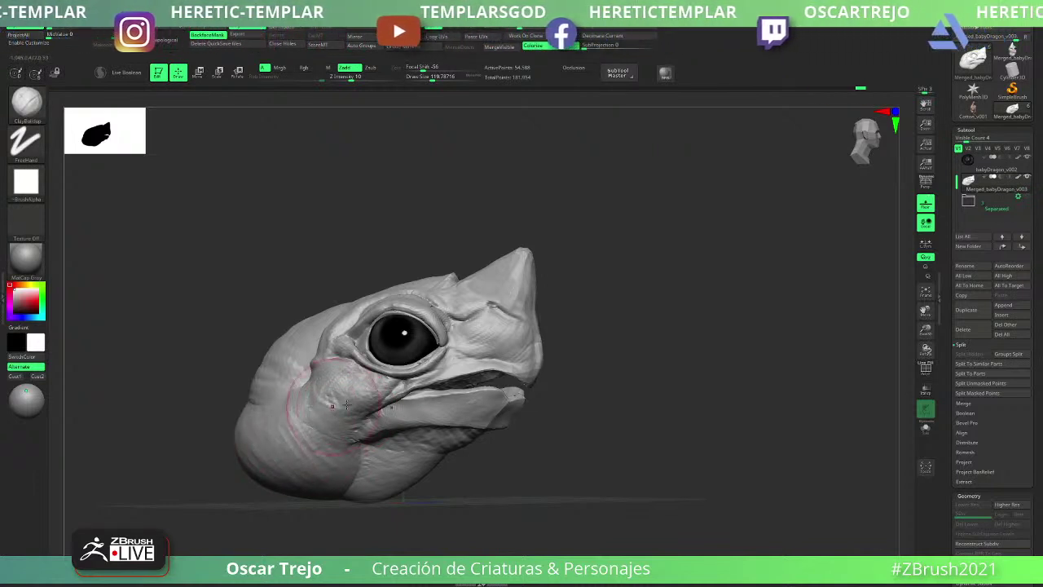
{"action": "left_click_drag", "start_coordinate": [570, 358], "coordinate": [599, 357], "text": "shift"}
- Reshape the jaw corner and the throat fold beneath it with the Move brush at varying sizes
{"action": "key", "text": "b"}
{"action": "key", "text": "m"}
{"action": "key", "text": "v"}
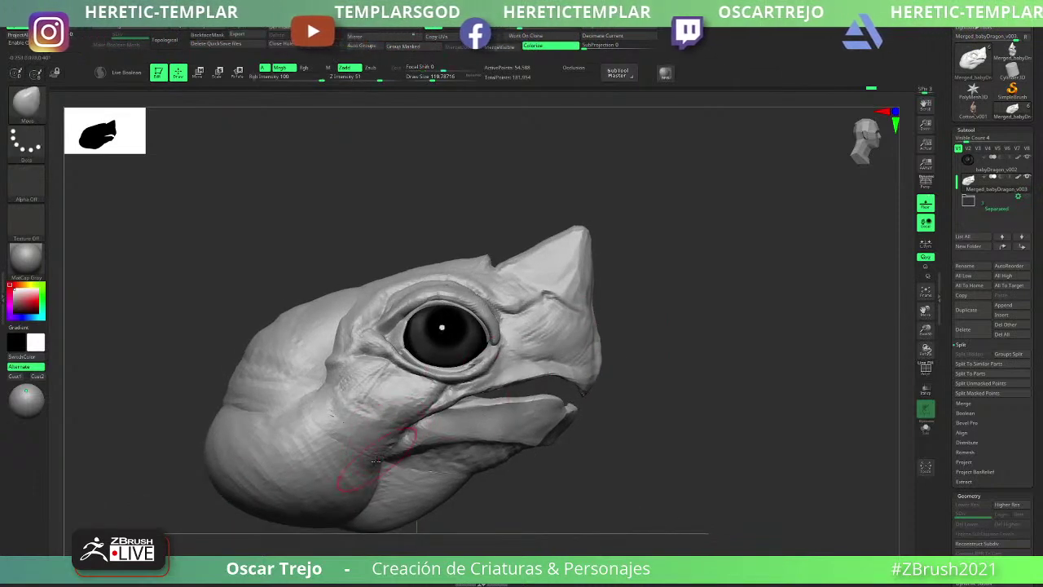
{"action": "left_click_drag", "start_coordinate": [380, 471], "coordinate": [387, 476]}
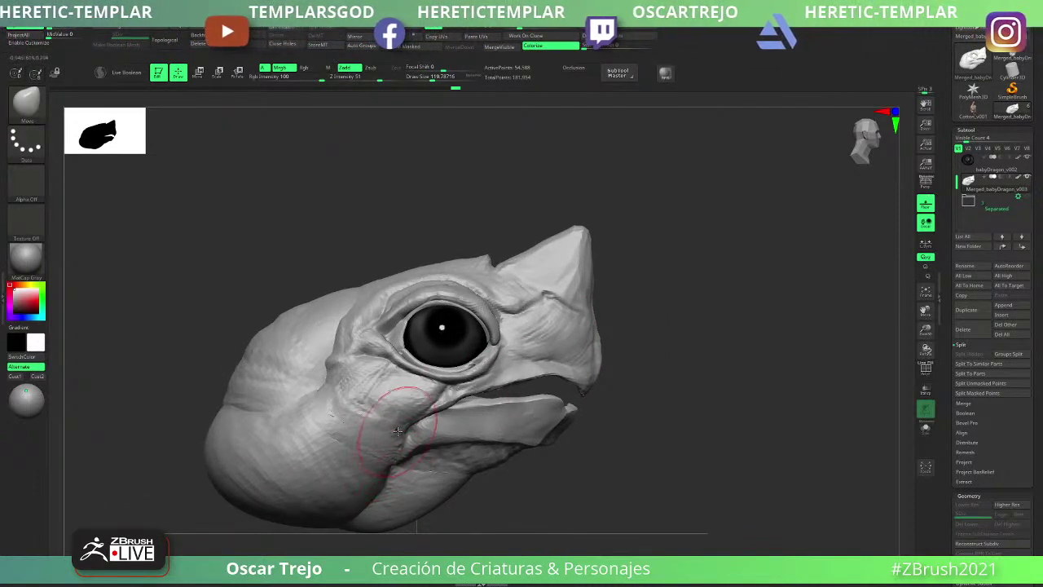
{"action": "key", "text": "bracketleft"}
{"action": "left_click_drag", "start_coordinate": [398, 432], "coordinate": [408, 432]}
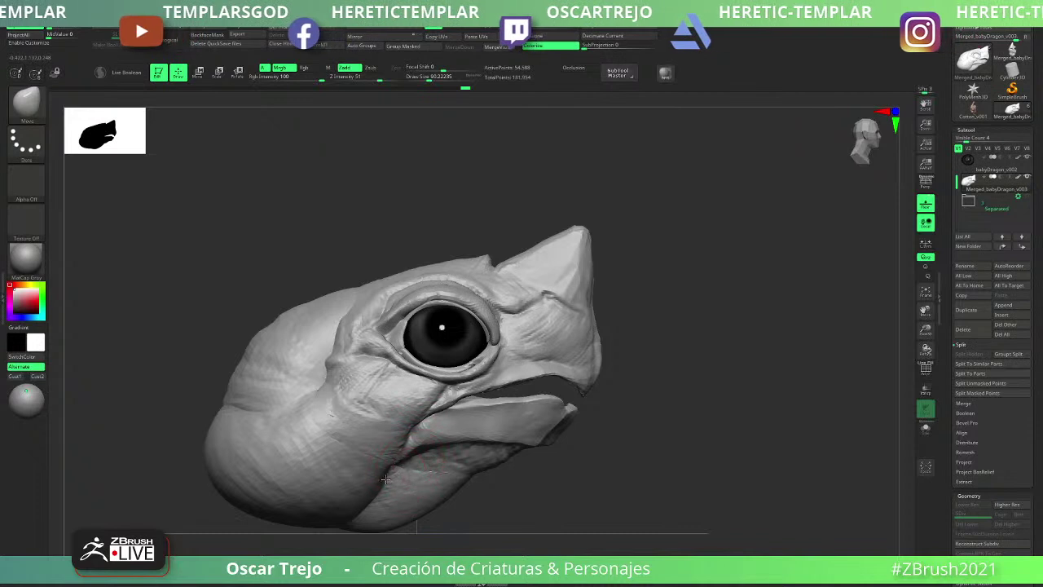
{"action": "key", "text": "s"}
{"action": "mouse_move", "coordinate": [386, 480]}
{"action": "left_mouse_down"}
{"action": "mouse_move", "coordinate": [396, 479]}
{"action": "mouse_move", "coordinate": [349, 496]}
{"action": "left_mouse_up"}
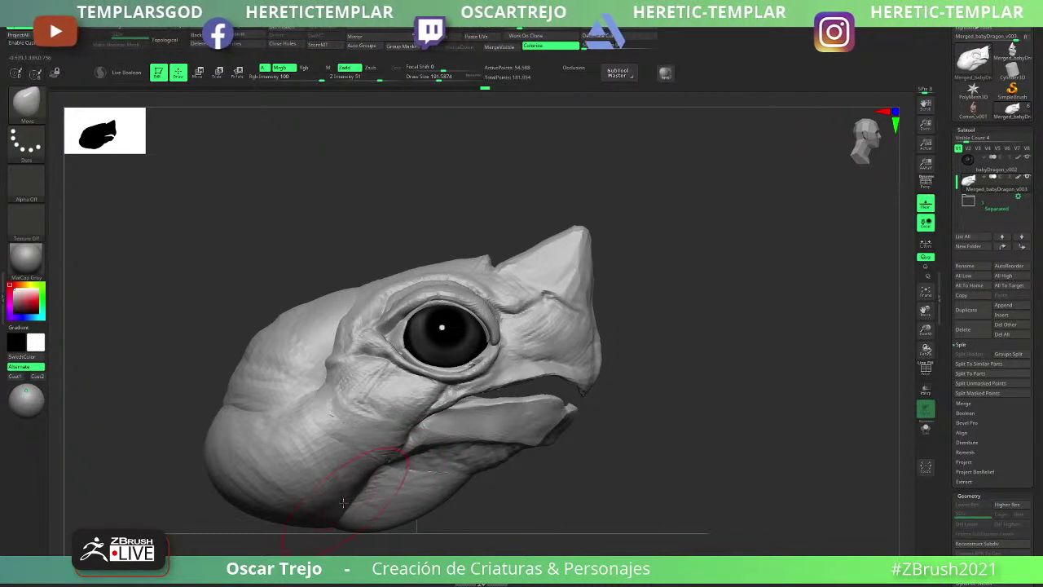
- Soften the throat crease below the jaw with the ClayBuildup brush at a draw size of about 115
{"action": "key", "text": "b"}
{"action": "key", "text": "c"}
{"action": "key", "text": "b"}
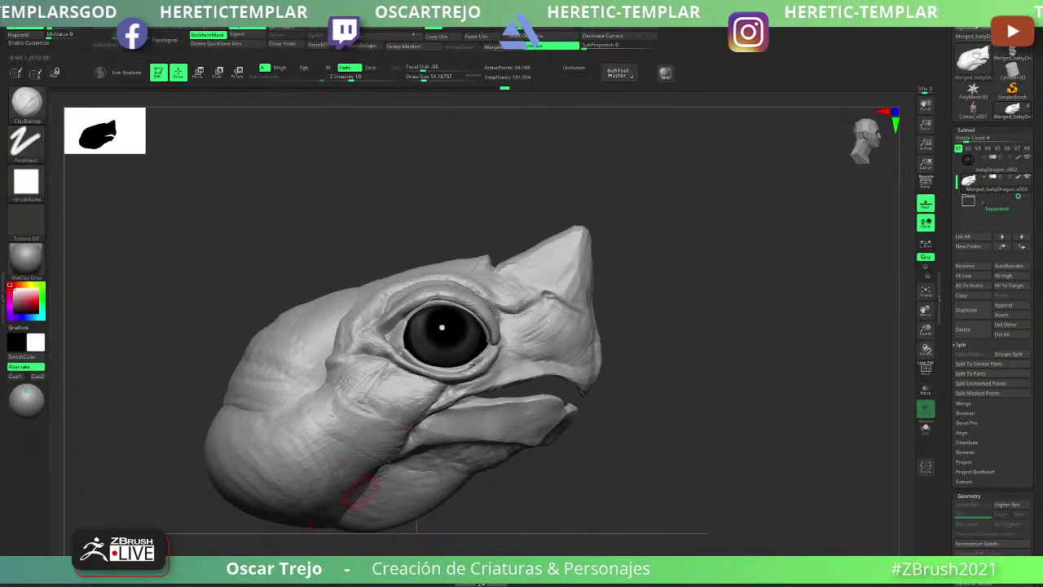
{"action": "key", "text": "]"}
{"action": "key", "text": "]"}
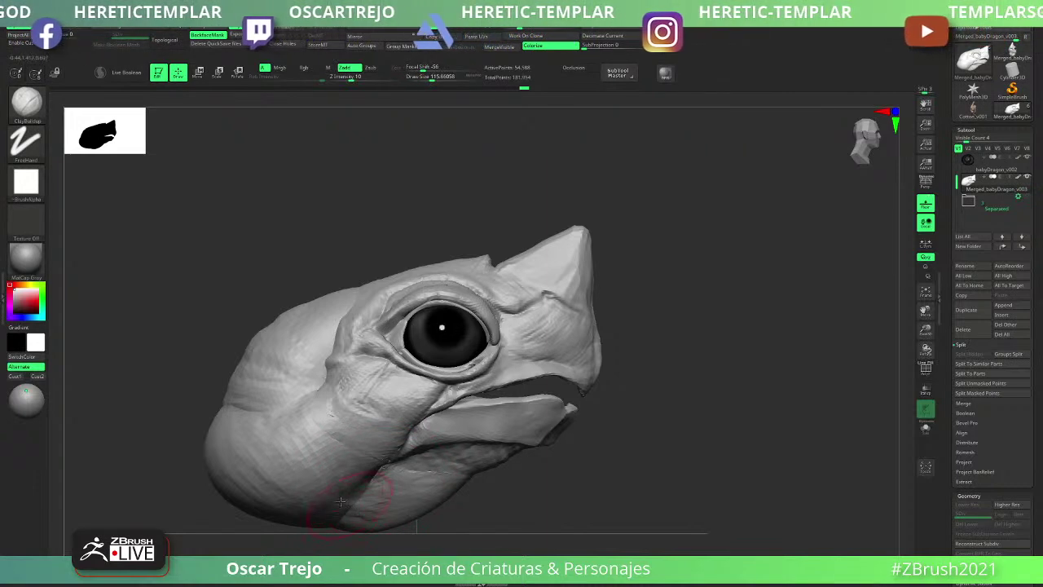
{"action": "key", "text": "]"}
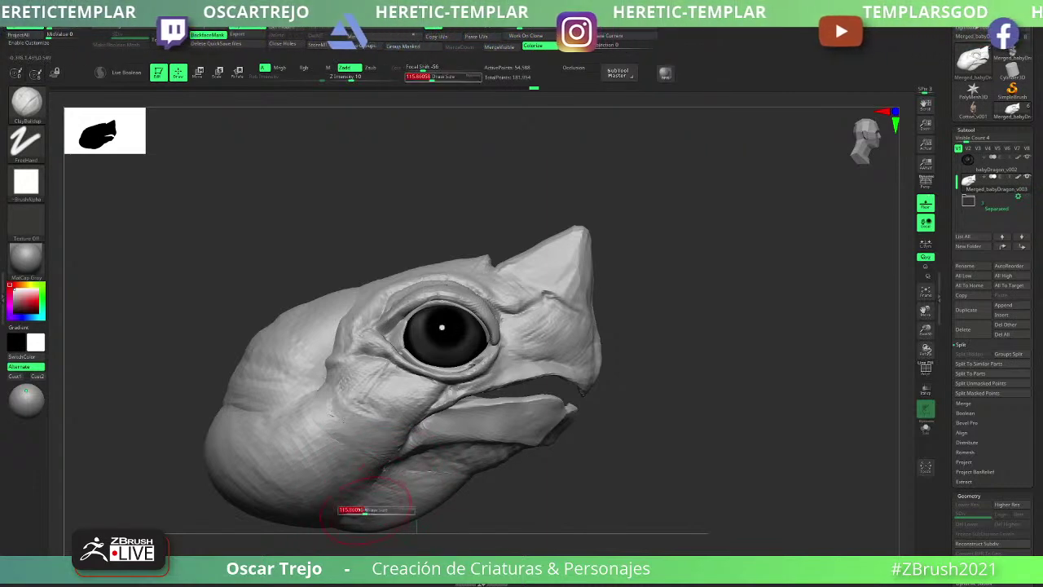
- Flatten the planes of the snout and horn with the TrimDynamic brush, reducing its size toward the horn tip
{"action": "left_click_drag", "start_coordinate": [509, 495], "coordinate": [586, 455], "text": "alt"}
{"action": "left_click_drag", "start_coordinate": [568, 413], "coordinate": [540, 424], "text": "alt"}
{"action": "key", "text": "b"}
{"action": "key", "text": "t"}
{"action": "key", "text": "d"}
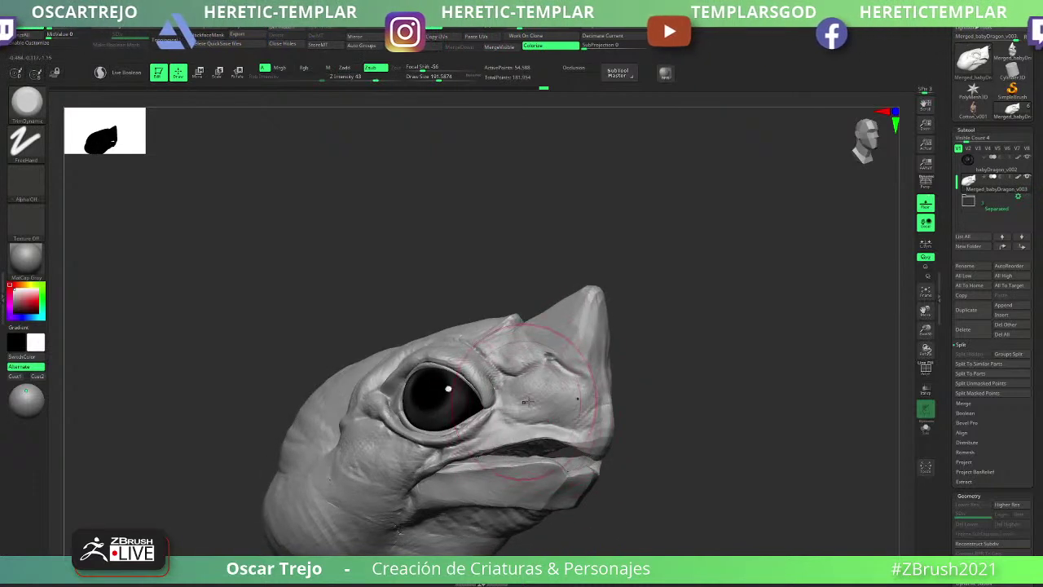
{"action": "key", "text": "["}
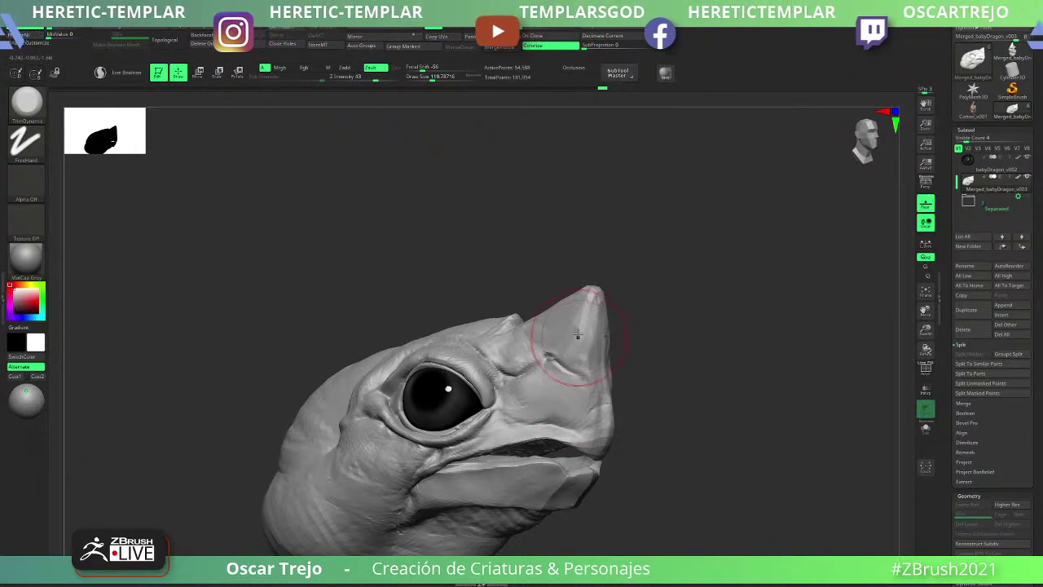
{"action": "key", "text": "s"}
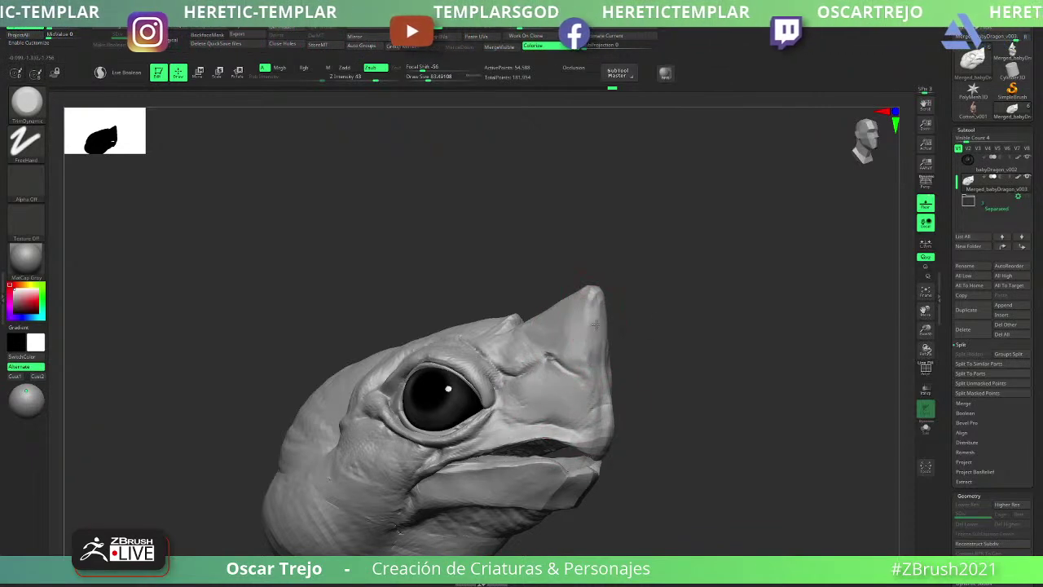
{"action": "mouse_move", "coordinate": [633, 279]}
{"action": "left_mouse_down"}
{"action": "mouse_move", "coordinate": [631, 334]}
{"action": "mouse_move", "coordinate": [620, 333]}
{"action": "left_mouse_up"}
{"action": "key", "text": "s"}
{"action": "mouse_move", "coordinate": [588, 283]}
{"action": "left_mouse_down"}
{"action": "mouse_move", "coordinate": [534, 288]}
{"action": "mouse_move", "coordinate": [545, 283]}
{"action": "left_mouse_up"}
{"action": "left_click_drag", "start_coordinate": [661, 282], "coordinate": [652, 225]}
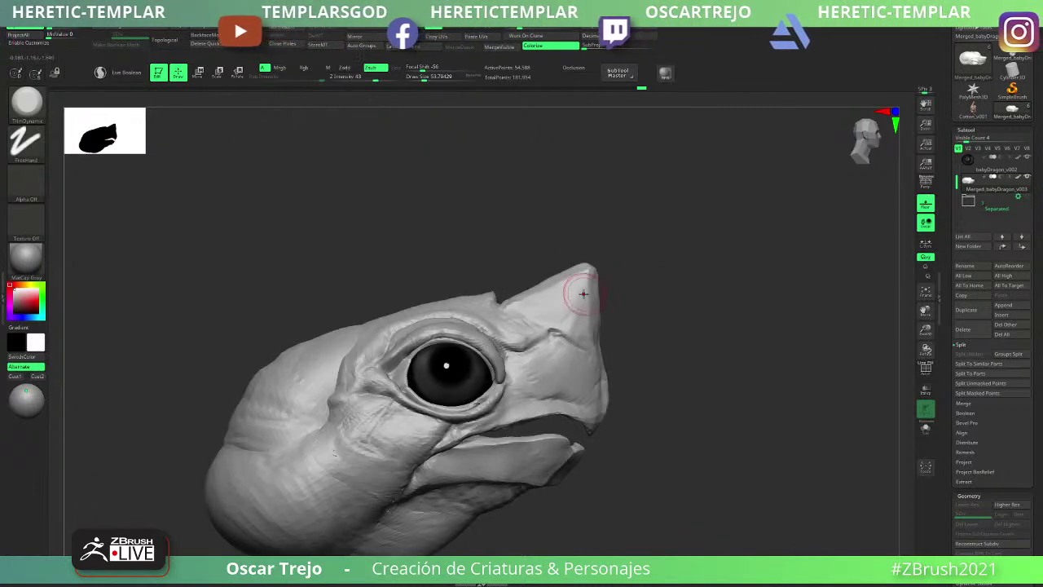
{"action": "left_click_drag", "start_coordinate": [582, 292], "coordinate": [565, 283]}
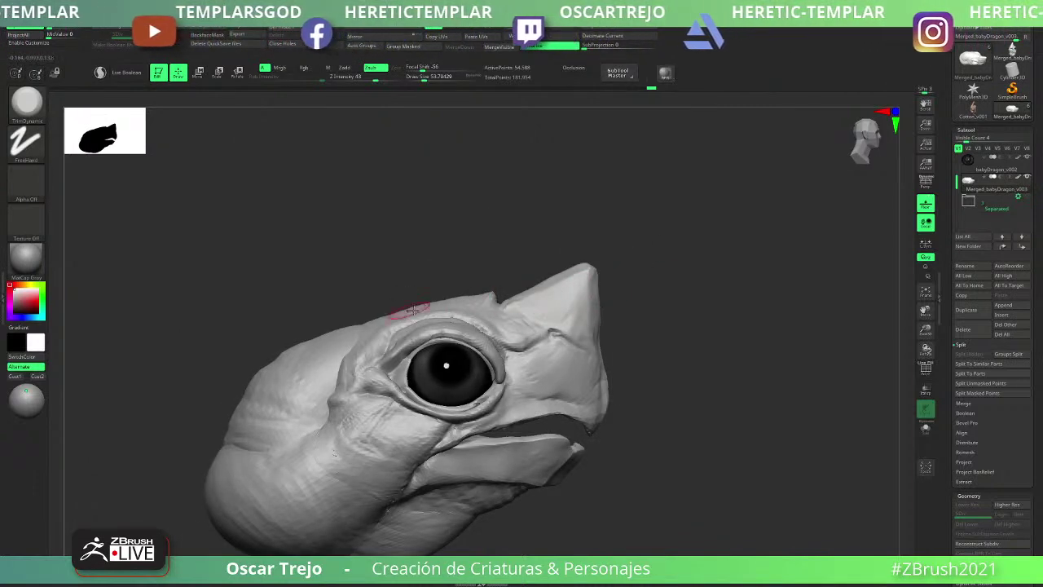
- Extend the crease along the snout above the upper lip toward the eye with the Standard brush and smooth it
{"action": "key", "text": "b"}
{"action": "key", "text": "m"}
{"action": "key", "text": "v"}
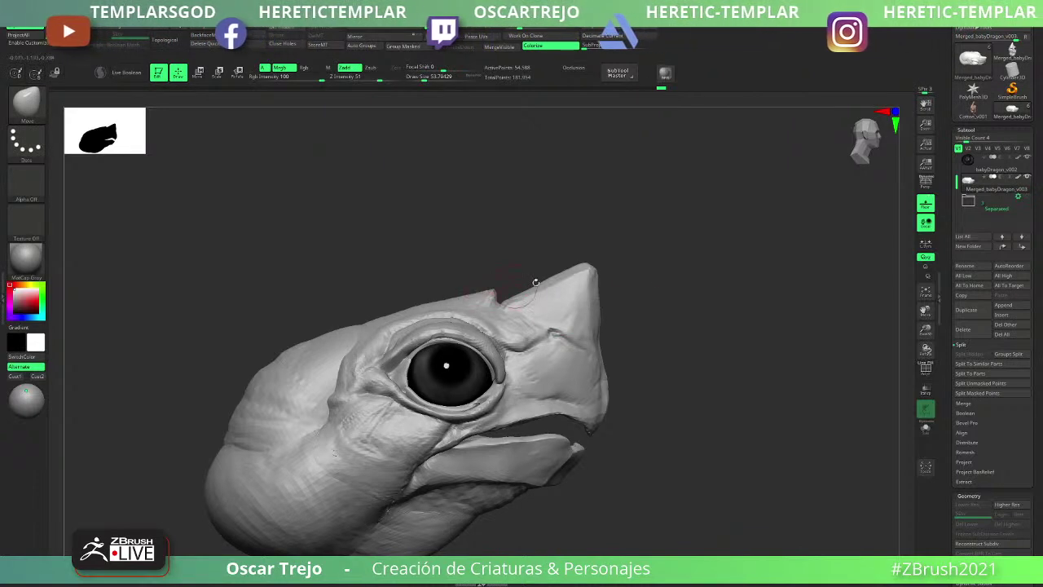
{"action": "left_click_drag", "start_coordinate": [692, 306], "coordinate": [684, 352], "text": "alt"}
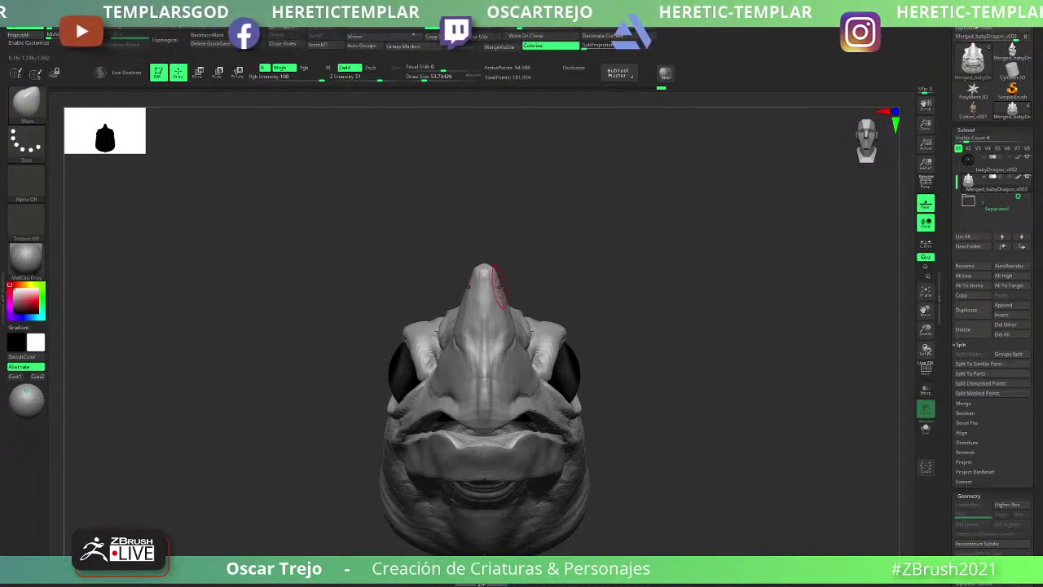
{"action": "left_click_drag", "start_coordinate": [577, 230], "coordinate": [552, 302]}
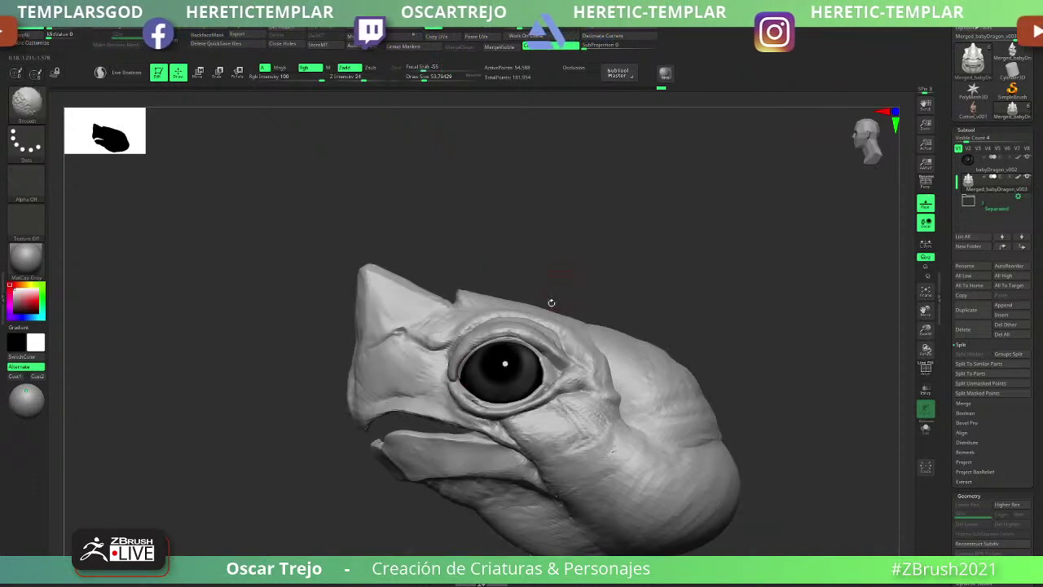
{"action": "mouse_move", "coordinate": [282, 441]}
{"action": "left_mouse_down", "text": "alt"}
{"action": "mouse_move", "coordinate": [404, 429]}
{"action": "mouse_move", "coordinate": [412, 439]}
{"action": "left_mouse_up", "text": "alt"}
{"action": "key", "text": "b"}
{"action": "key", "text": "s"}
{"action": "key", "text": "t"}
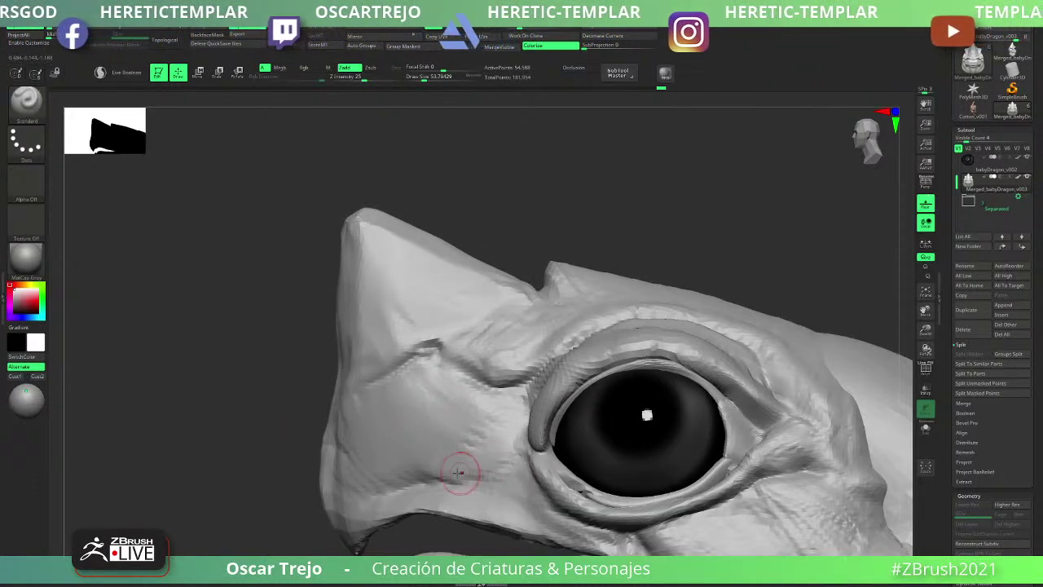
{"action": "left_click_drag", "start_coordinate": [465, 472], "coordinate": [487, 470]}
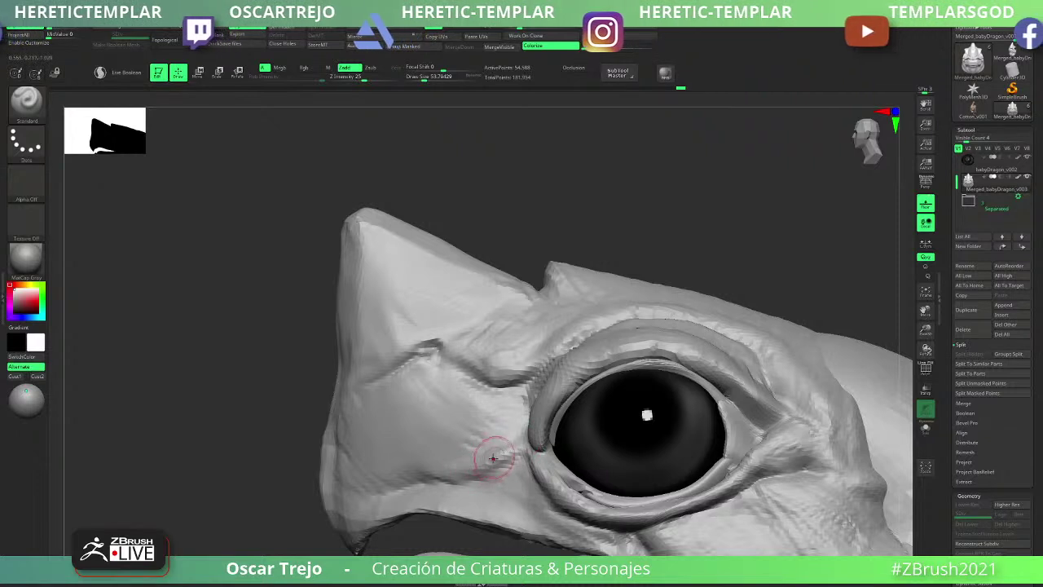
{"action": "mouse_move", "coordinate": [467, 460]}
{"action": "left_mouse_down", "text": "shift"}
{"action": "mouse_move", "coordinate": [489, 453]}
{"action": "mouse_move", "coordinate": [463, 461]}
{"action": "mouse_move", "coordinate": [478, 462]}
{"action": "left_mouse_up", "text": "shift"}
- Add volume to the side of the snout with ClayBuildup and soften the bulge with smoothing and the Standard brush
{"action": "key", "text": "s"}
{"action": "key", "text": "b"}
{"action": "key", "text": "c"}
{"action": "key", "text": "b"}
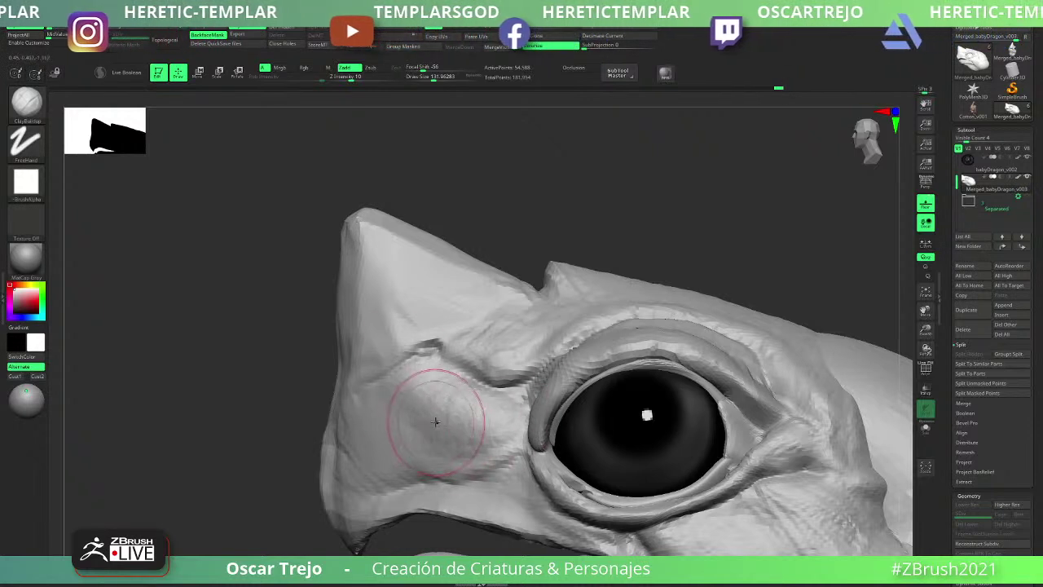
{"action": "key", "text": "b"}
{"action": "key", "text": "s"}
{"action": "key", "text": "t"}
{"action": "mouse_move", "coordinate": [526, 421]}
{"action": "left_mouse_down", "text": "shift"}
{"action": "mouse_move", "coordinate": [440, 400]}
{"action": "mouse_move", "coordinate": [514, 410]}
{"action": "mouse_move", "coordinate": [489, 424]}
{"action": "left_mouse_up", "text": "shift"}
{"action": "key", "text": "s"}
{"action": "left_click_drag", "start_coordinate": [427, 414], "coordinate": [494, 428]}
{"action": "key", "text": "s"}
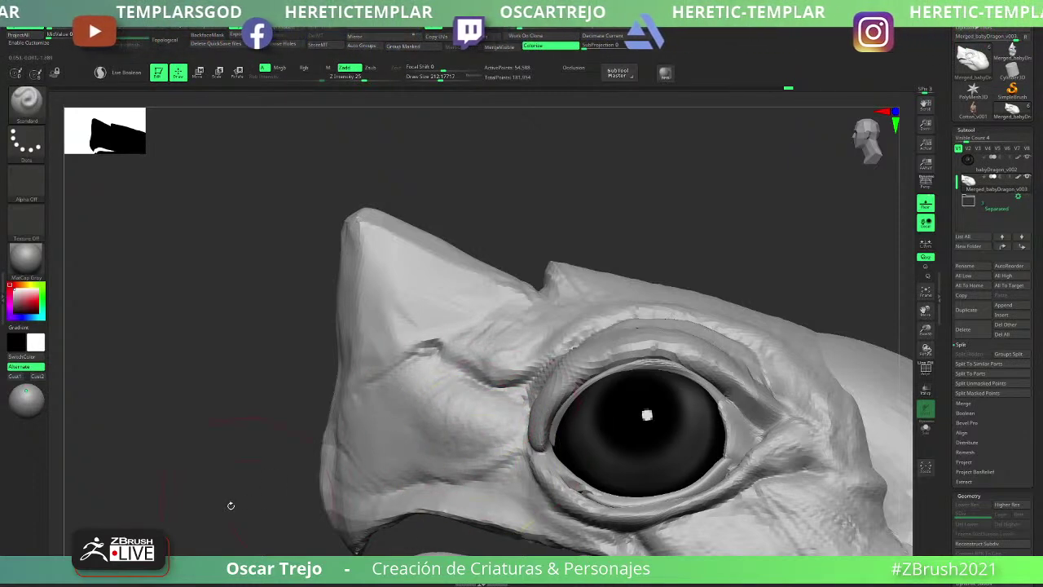
- Refine the crease in front of the eye's inner corner with the Standard brush at a draw size of about 41
{"action": "left_click_drag", "start_coordinate": [230, 505], "coordinate": [183, 470], "text": "alt"}
{"action": "mouse_move", "coordinate": [184, 469]}
{"action": "left_mouse_down"}
{"action": "mouse_move", "coordinate": [667, 444]}
{"action": "mouse_move", "coordinate": [592, 351]}
{"action": "mouse_move", "coordinate": [584, 403]}
{"action": "left_mouse_up"}
{"action": "key", "text": "s"}
{"action": "left_click_drag", "start_coordinate": [492, 393], "coordinate": [461, 381]}
{"action": "key", "text": "s"}
{"action": "key", "text": "bracketleft"}
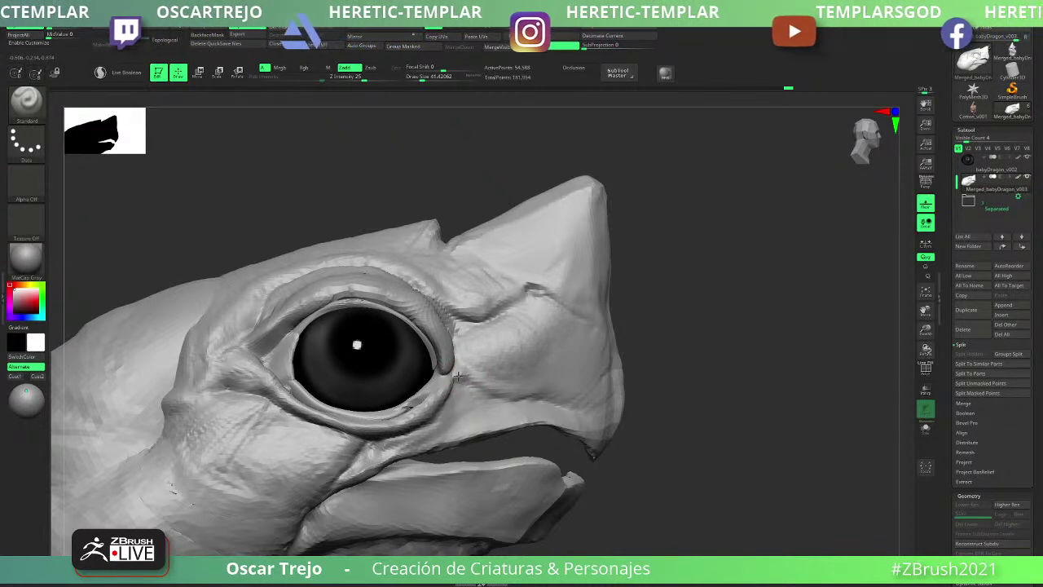
{"action": "key", "text": "ctrl"}
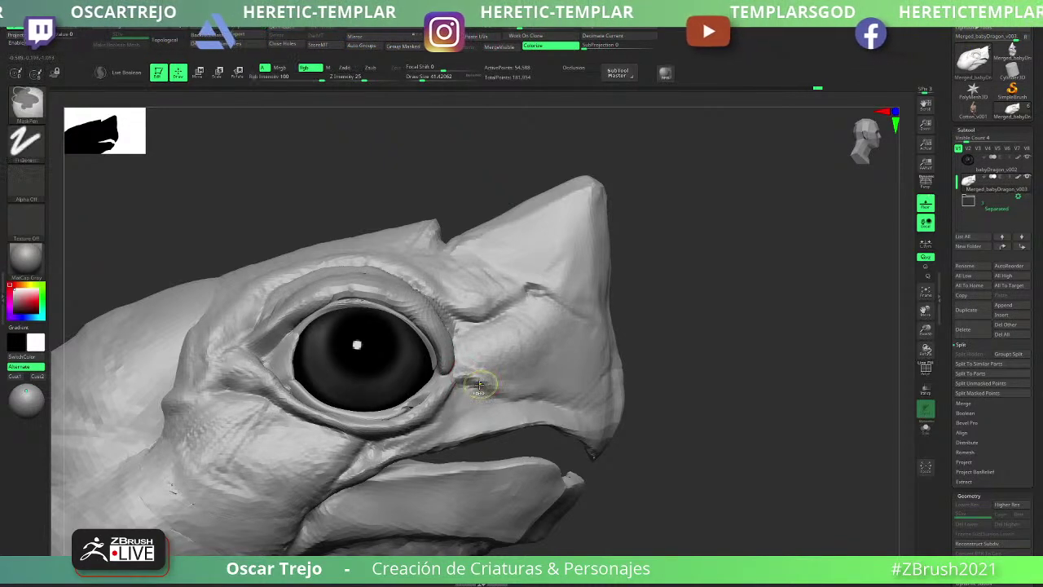
- Build up the side of the snout above the upper lip with ClayBuildup, enlarging the draw size from about 59 to 124
{"action": "left_click_drag", "start_coordinate": [641, 359], "coordinate": [575, 364]}
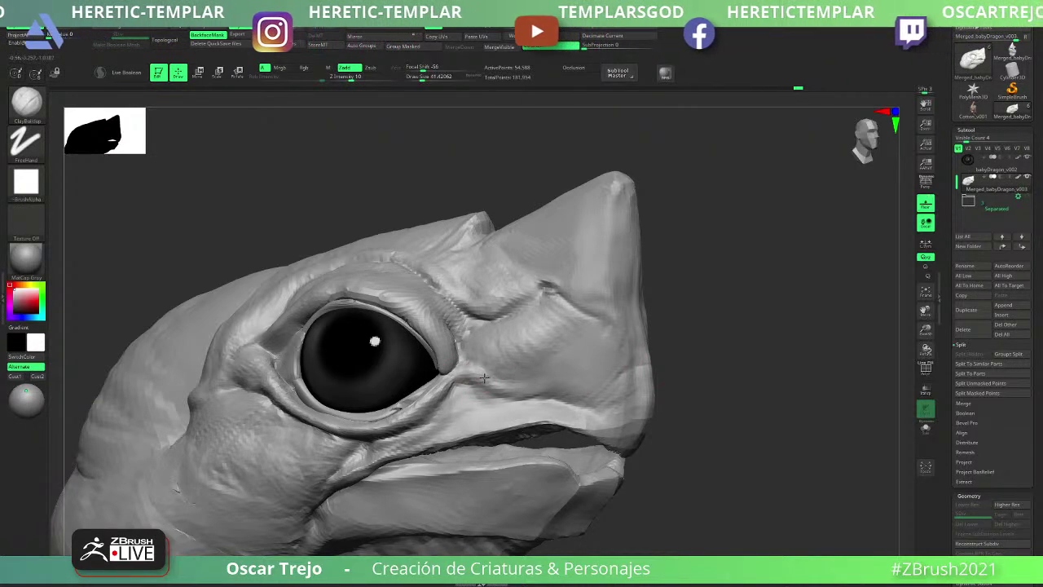
{"action": "key", "text": "s"}
{"action": "left_click_drag", "start_coordinate": [506, 380], "coordinate": [516, 379]}
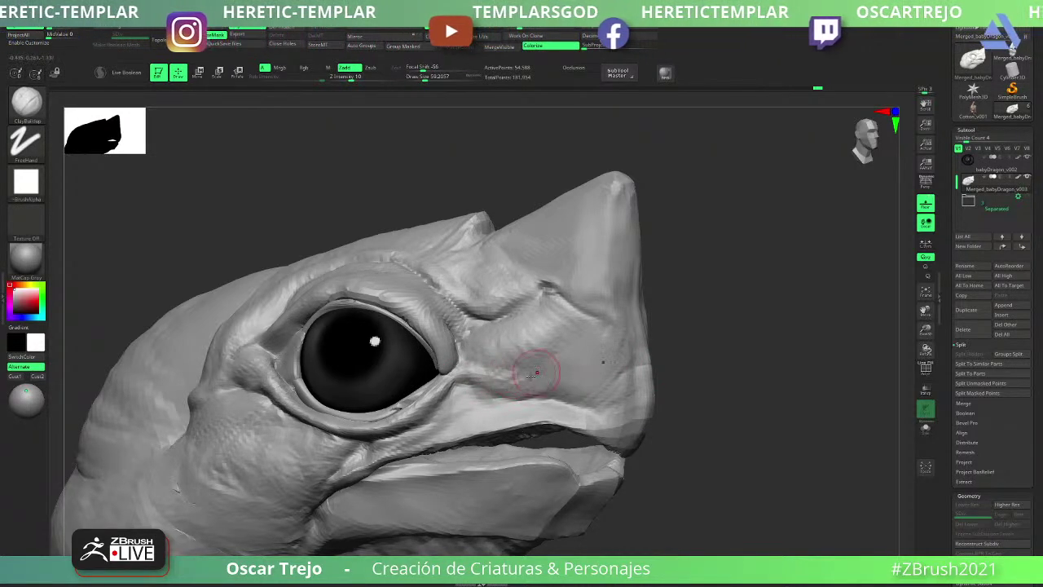
{"action": "key", "text": "bracketright"}
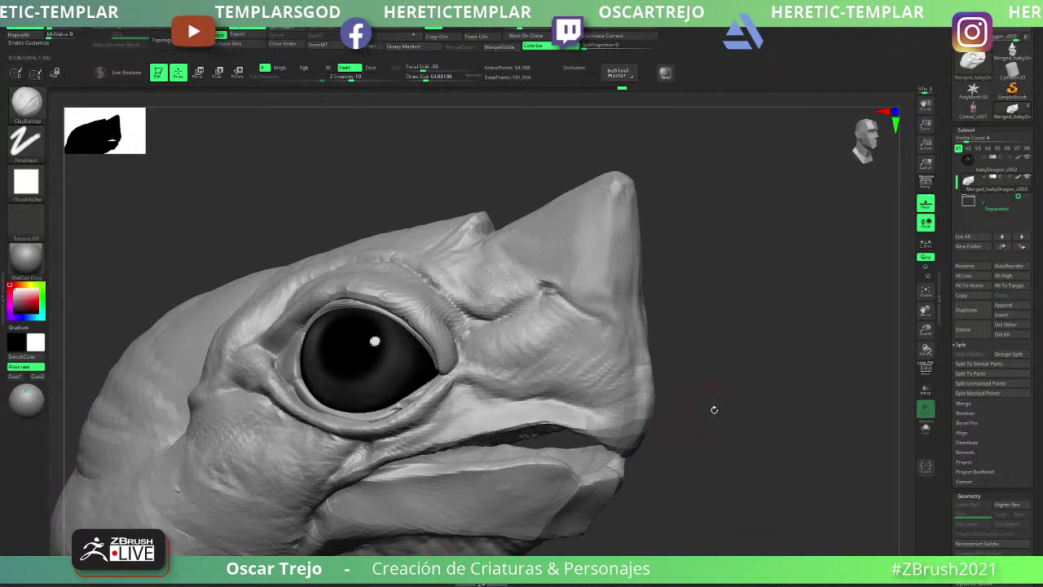
{"action": "left_click_drag", "start_coordinate": [714, 410], "coordinate": [659, 422]}
{"action": "key", "text": "s"}
{"action": "left_click_drag", "start_coordinate": [568, 391], "coordinate": [577, 391]}
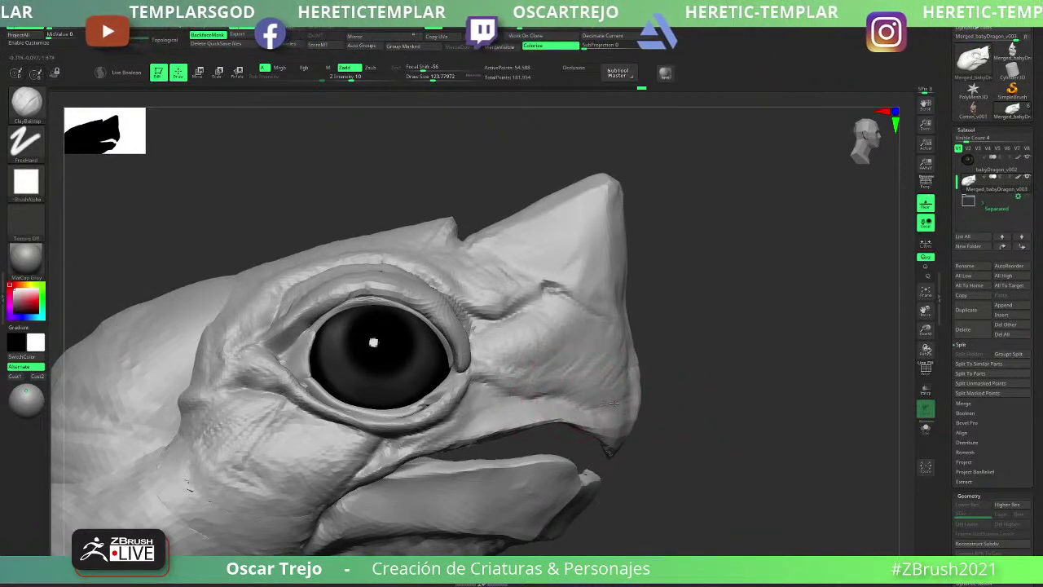
{"action": "left_click_drag", "start_coordinate": [719, 438], "coordinate": [666, 376], "text": "alt"}
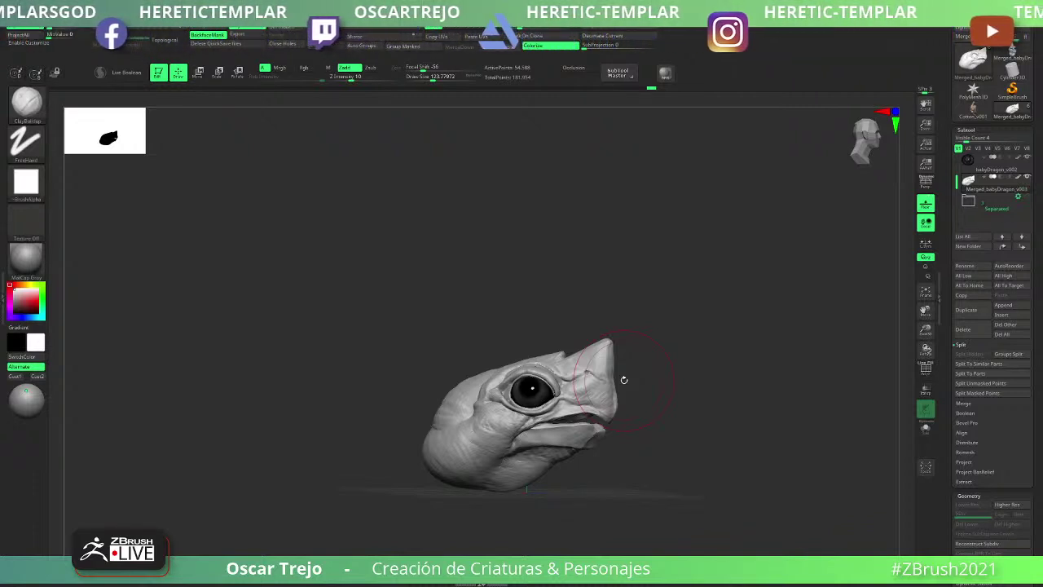
- Flatten the front planes of the horn up to its tip with the TrimDynamic brush at a draw size of about 90
{"action": "mouse_move", "coordinate": [733, 316]}
{"action": "left_mouse_down"}
{"action": "mouse_move", "coordinate": [656, 340]}
{"action": "mouse_move", "coordinate": [647, 318]}
{"action": "mouse_move", "coordinate": [576, 284]}
{"action": "left_mouse_up"}
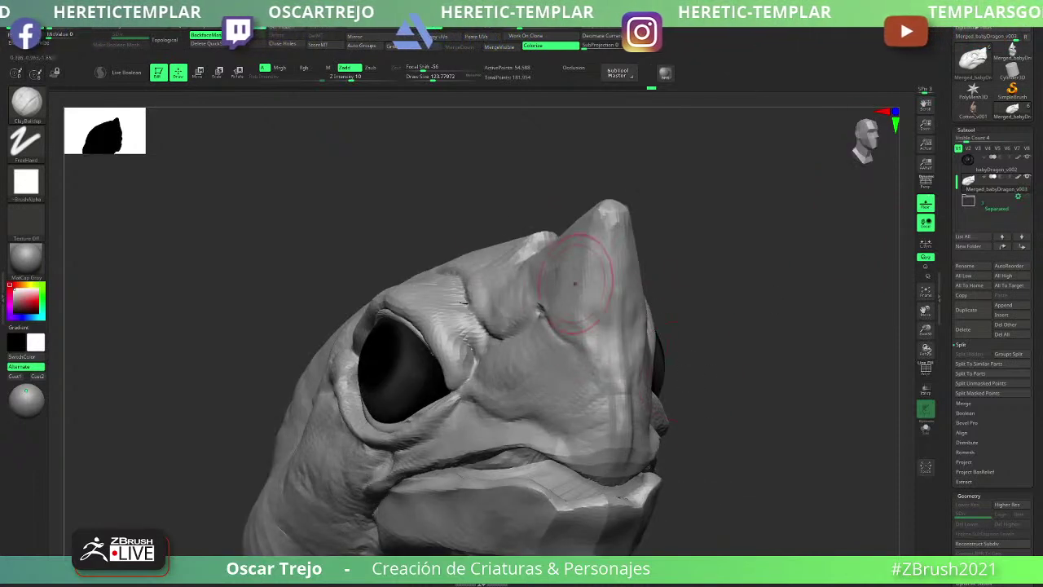
{"action": "key", "text": "b"}
{"action": "key", "text": "t"}
{"action": "key", "text": "d"}
{"action": "key", "text": "s"}
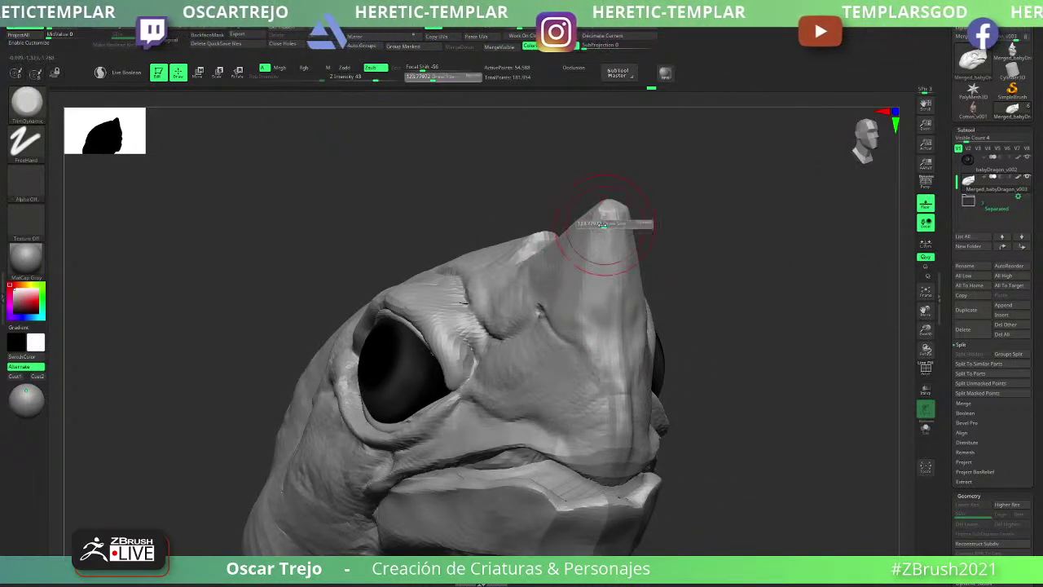
{"action": "mouse_move", "coordinate": [605, 225]}
{"action": "left_mouse_down"}
{"action": "mouse_move", "coordinate": [595, 260]}
{"action": "mouse_move", "coordinate": [605, 324]}
{"action": "left_mouse_up"}
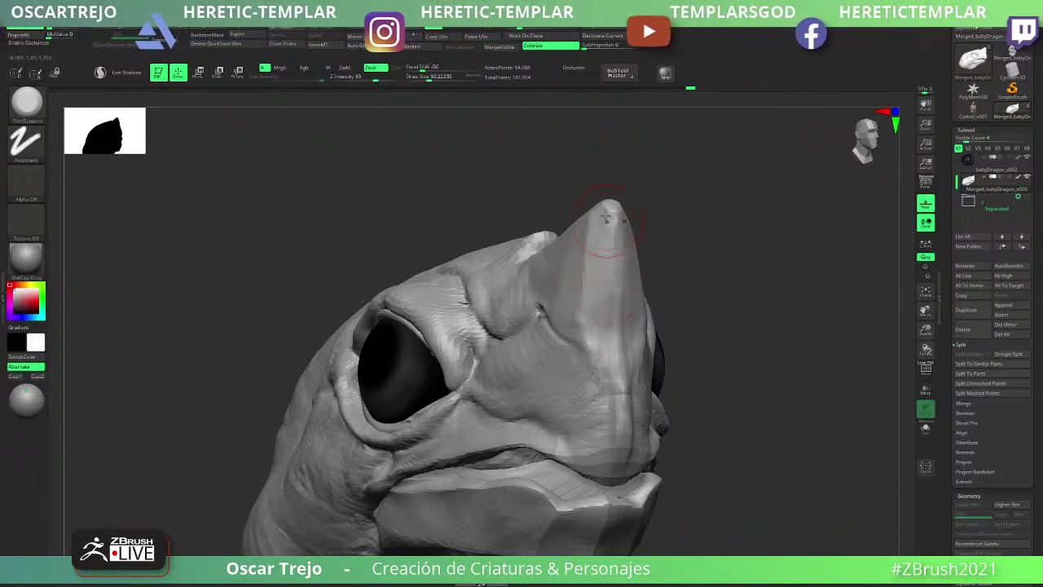
- Raise a central ridge down the front of the horn with the Standard brush
{"action": "key", "text": "b"}
{"action": "key", "text": "s"}
{"action": "key", "text": "t"}
{"action": "key", "text": "bracketleft"}
{"action": "left_click_drag", "start_coordinate": [614, 225], "coordinate": [623, 374]}
- Reshape the front profile of the horn and snout with the Move brush, reducing the draw size to about 109
{"action": "mouse_move", "coordinate": [762, 278]}
{"action": "left_mouse_down"}
{"action": "mouse_move", "coordinate": [697, 243]}
{"action": "mouse_move", "coordinate": [690, 320]}
{"action": "mouse_move", "coordinate": [656, 281]}
{"action": "left_mouse_up"}
{"action": "key", "text": "b"}
{"action": "key", "text": "m"}
{"action": "key", "text": "v"}
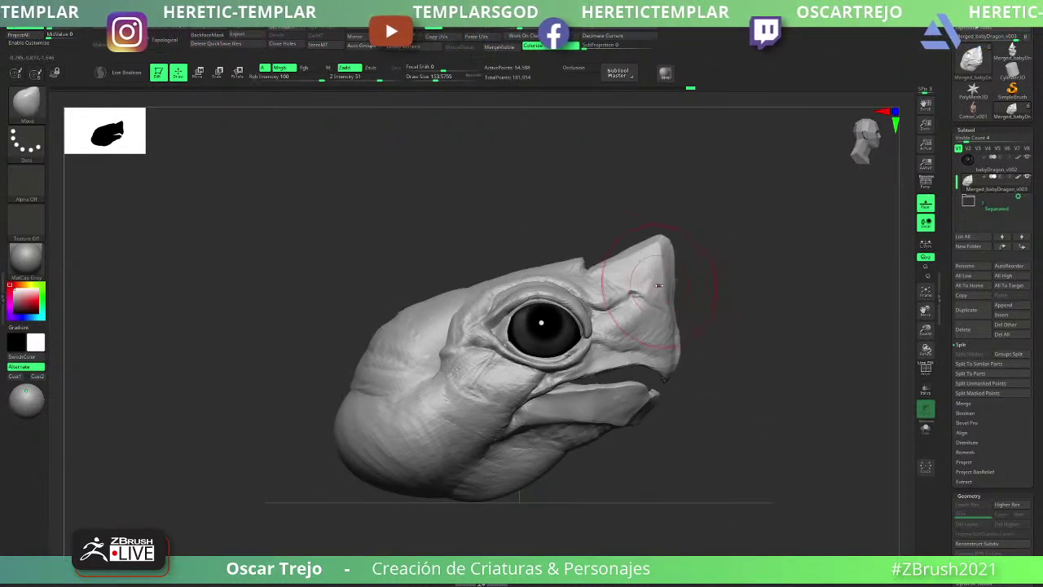
{"action": "mouse_move", "coordinate": [652, 280]}
{"action": "right_mouse_down", "text": "ctrl"}
{"action": "mouse_move", "coordinate": [691, 279]}
{"action": "mouse_move", "coordinate": [674, 266]}
{"action": "mouse_move", "coordinate": [651, 295]}
{"action": "right_mouse_up", "text": "ctrl"}
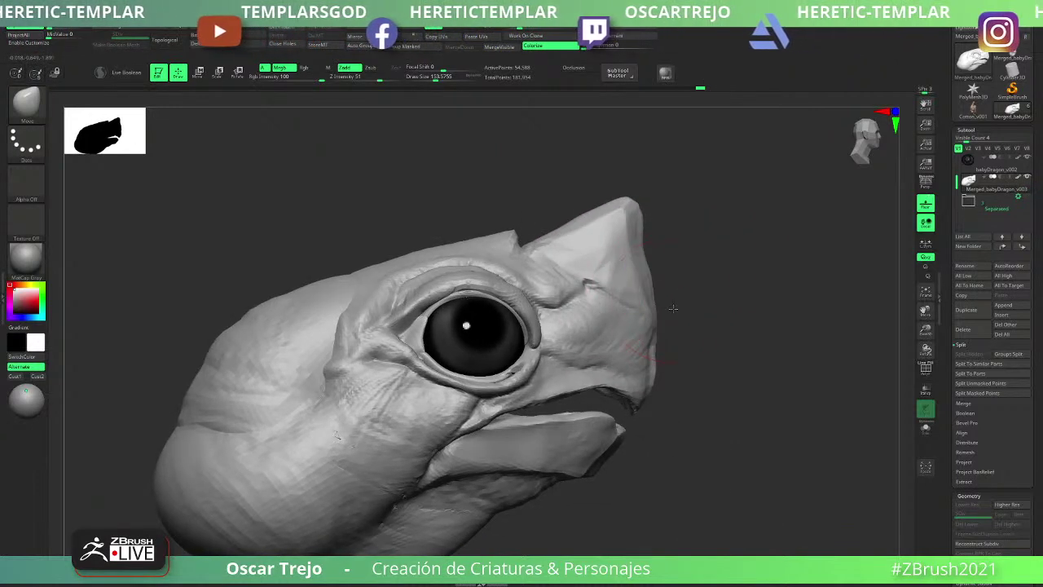
{"action": "left_click_drag", "start_coordinate": [676, 305], "coordinate": [654, 313], "text": "shift"}
{"action": "key", "text": "s"}
{"action": "left_click_drag", "start_coordinate": [643, 260], "coordinate": [645, 255]}
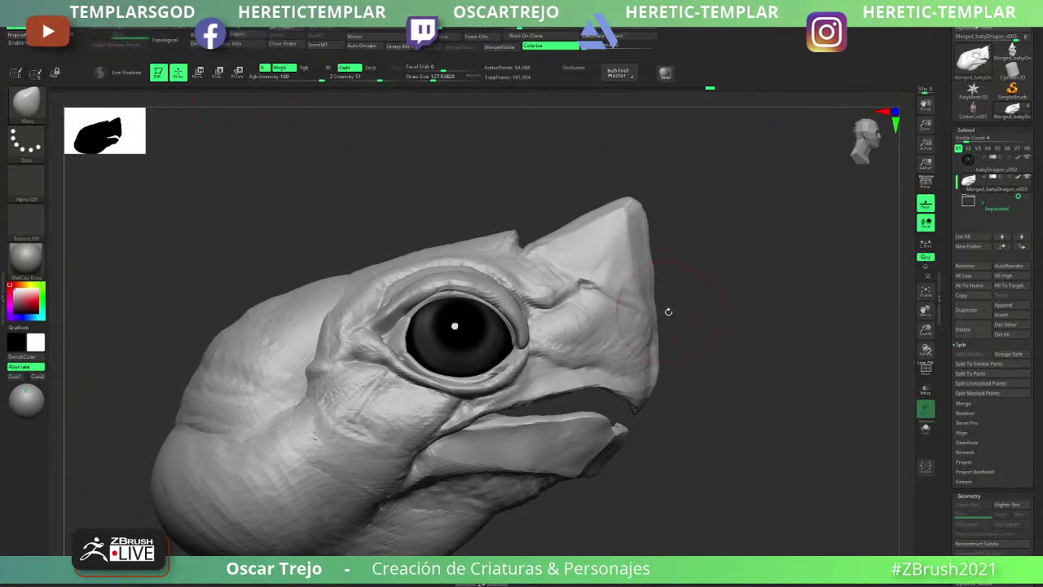
{"action": "key", "text": "s"}
{"action": "left_click_drag", "start_coordinate": [658, 301], "coordinate": [644, 300]}
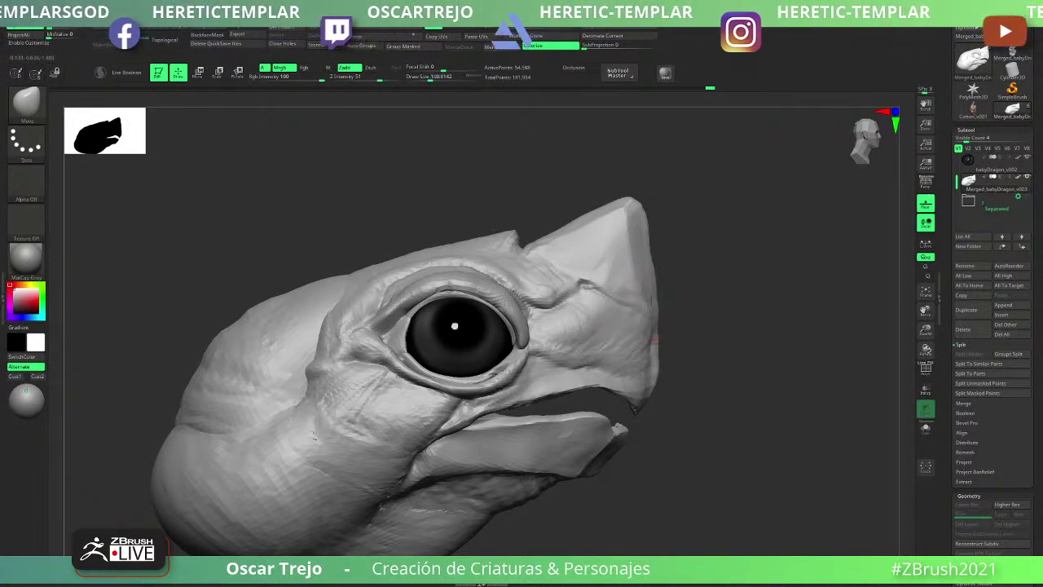
- Reshape the back of the skull with the Move brush at a draw size of about 212, undoing the first pull
{"action": "mouse_move", "coordinate": [693, 358]}
{"action": "left_mouse_down", "text": "alt"}
{"action": "mouse_move", "coordinate": [758, 331]}
{"action": "mouse_move", "coordinate": [758, 359]}
{"action": "mouse_move", "coordinate": [758, 348]}
{"action": "left_mouse_up", "text": "alt"}
{"action": "key", "text": "s"}
{"action": "left_click", "coordinate": [543, 342]}
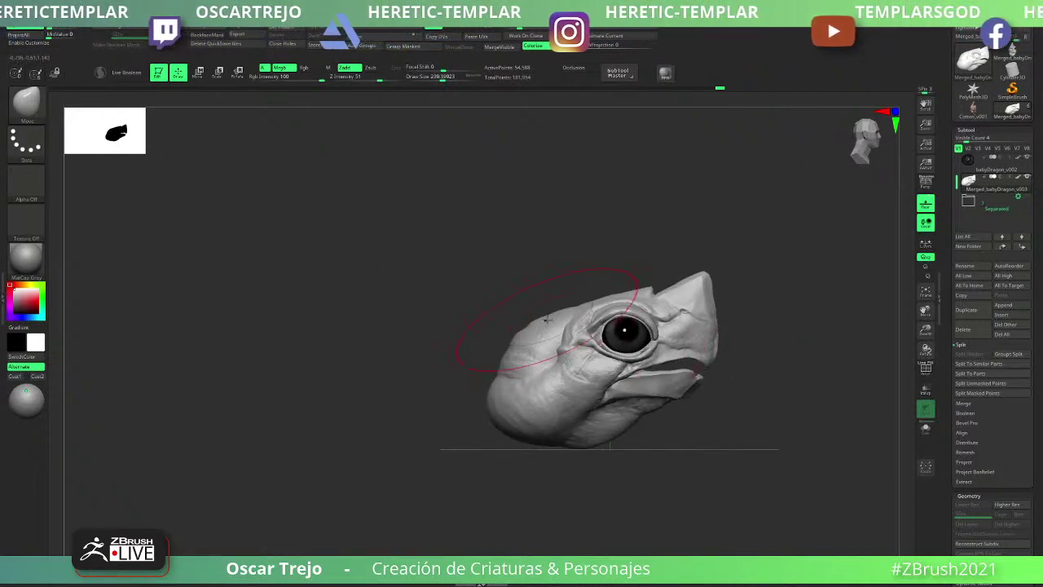
{"action": "mouse_move", "coordinate": [551, 327]}
{"action": "left_mouse_down"}
{"action": "mouse_move", "coordinate": [544, 303]}
{"action": "mouse_move", "coordinate": [529, 352]}
{"action": "mouse_move", "coordinate": [533, 335]}
{"action": "left_mouse_up"}
{"action": "key", "text": "ctrl+z"}
{"action": "key", "text": "s"}
{"action": "left_click", "coordinate": [543, 319]}
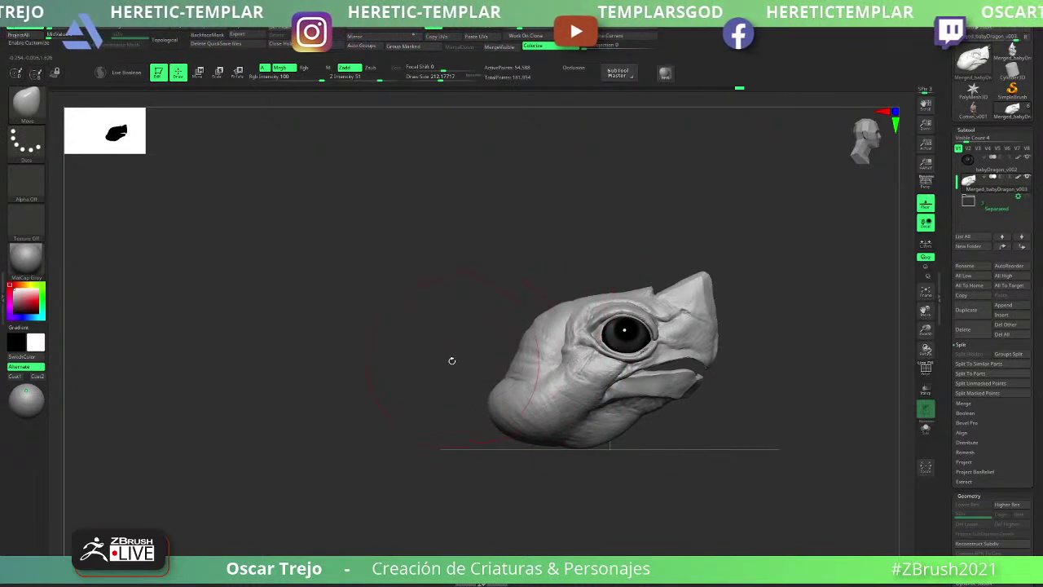
- Adjust the throat and the back of the cheek with the Move brush at a draw size of about 212
{"action": "left_click_drag", "start_coordinate": [451, 361], "coordinate": [763, 283]}
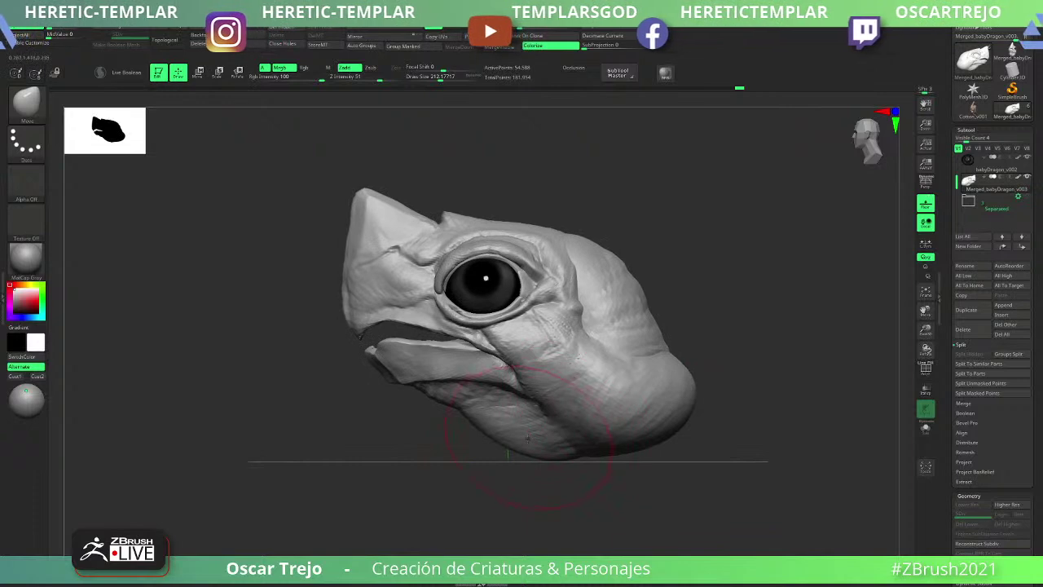
{"action": "mouse_move", "coordinate": [523, 440]}
{"action": "left_mouse_down"}
{"action": "mouse_move", "coordinate": [519, 454]}
{"action": "mouse_move", "coordinate": [534, 459]}
{"action": "mouse_move", "coordinate": [502, 452]}
{"action": "mouse_move", "coordinate": [511, 454]}
{"action": "mouse_move", "coordinate": [494, 437]}
{"action": "mouse_move", "coordinate": [505, 434]}
{"action": "left_mouse_up"}
{"action": "right_click_drag", "start_coordinate": [506, 434], "coordinate": [534, 425]}
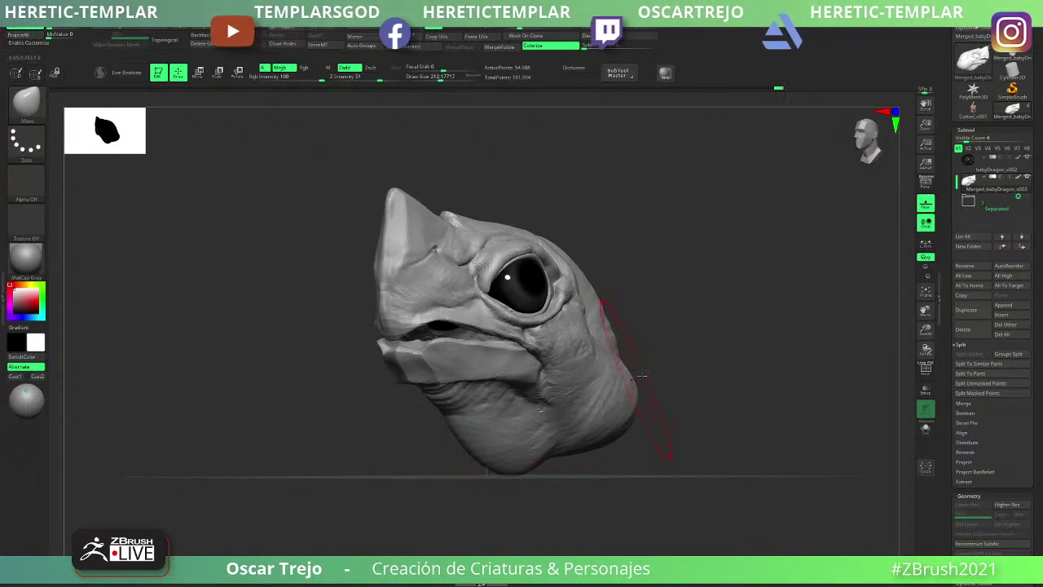
{"action": "left_click_drag", "start_coordinate": [703, 376], "coordinate": [644, 386]}
{"action": "left_click_drag", "start_coordinate": [343, 428], "coordinate": [485, 438]}
{"action": "key", "text": "s"}
{"action": "left_click_drag", "start_coordinate": [676, 326], "coordinate": [701, 310], "text": "shift"}
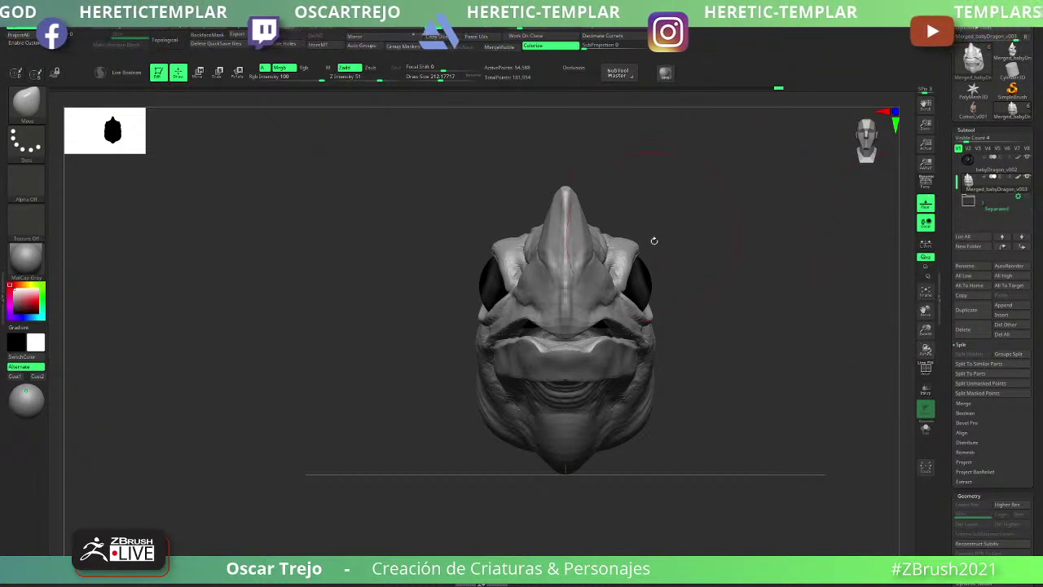
- Adjust the brow area beside the eyes from the front with the Move Topological brush at a draw size of about 163
{"action": "left_click_drag", "start_coordinate": [654, 240], "coordinate": [728, 296]}
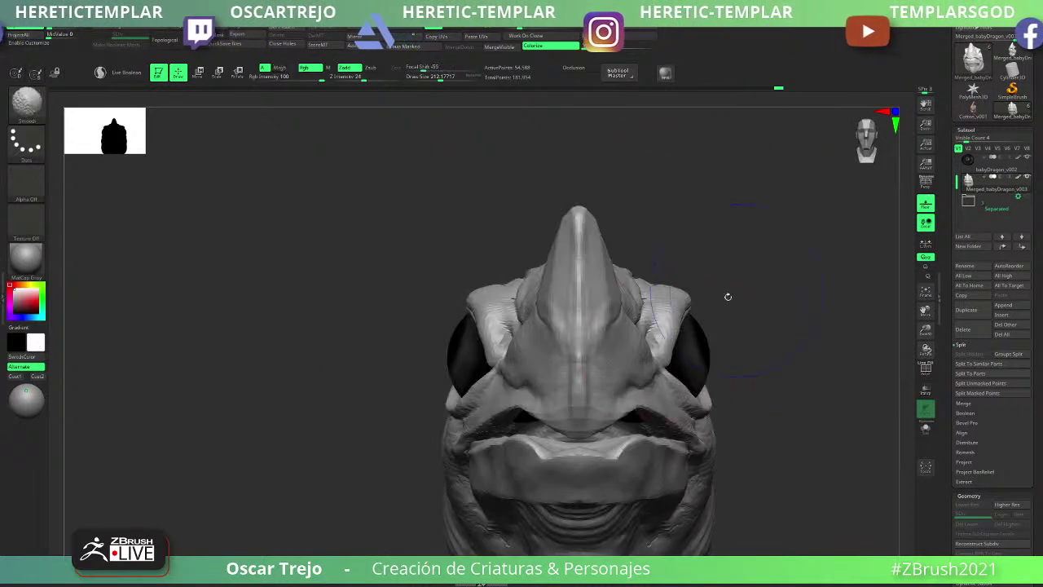
{"action": "key", "text": "s"}
{"action": "left_click_drag", "start_coordinate": [677, 365], "coordinate": [669, 342]}
{"action": "key", "text": "s"}
{"action": "left_click", "coordinate": [669, 343]}
{"action": "left_click_drag", "start_coordinate": [666, 334], "coordinate": [658, 327]}
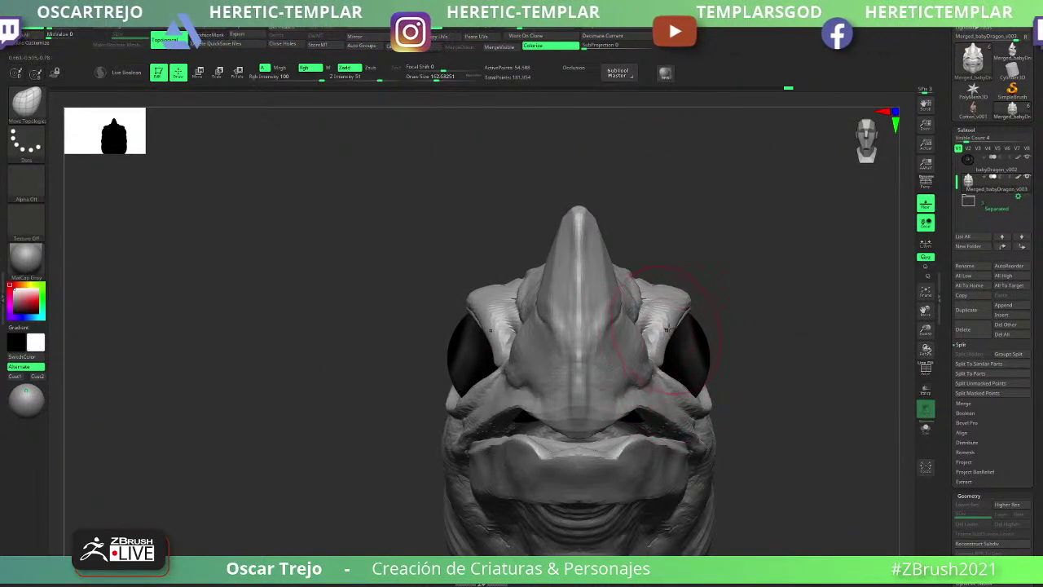
- Reshape the throat contour below the jaw with the Move Topological brush
{"action": "left_click_drag", "start_coordinate": [774, 292], "coordinate": [708, 268], "text": "alt"}
{"action": "left_click_drag", "start_coordinate": [563, 420], "coordinate": [519, 389], "text": "alt"}
{"action": "right_click_drag", "start_coordinate": [519, 389], "coordinate": [622, 420]}
{"action": "right_click_drag", "start_coordinate": [804, 295], "coordinate": [634, 443]}
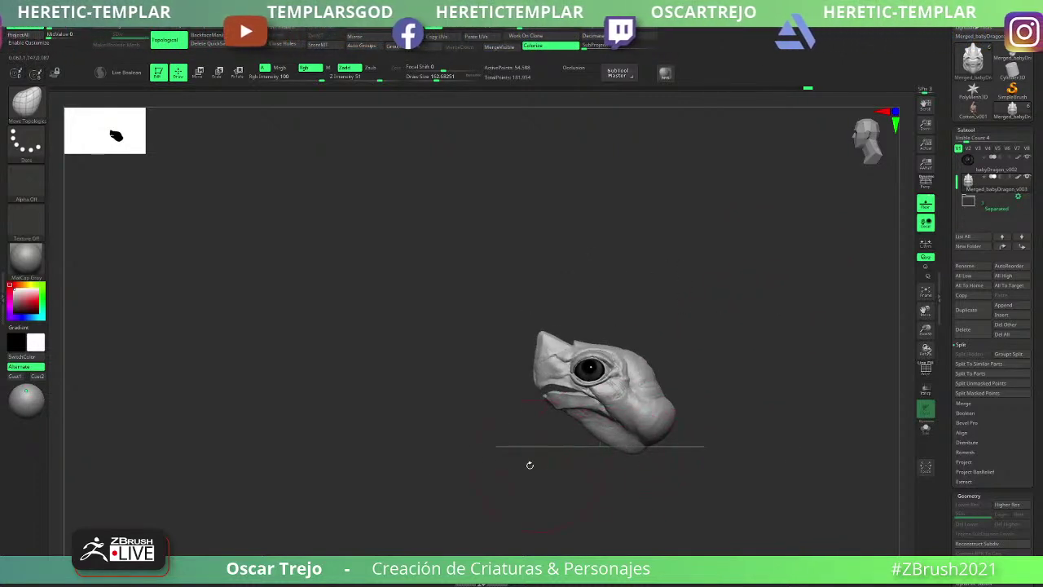
{"action": "right_click_drag", "start_coordinate": [530, 465], "coordinate": [613, 448]}
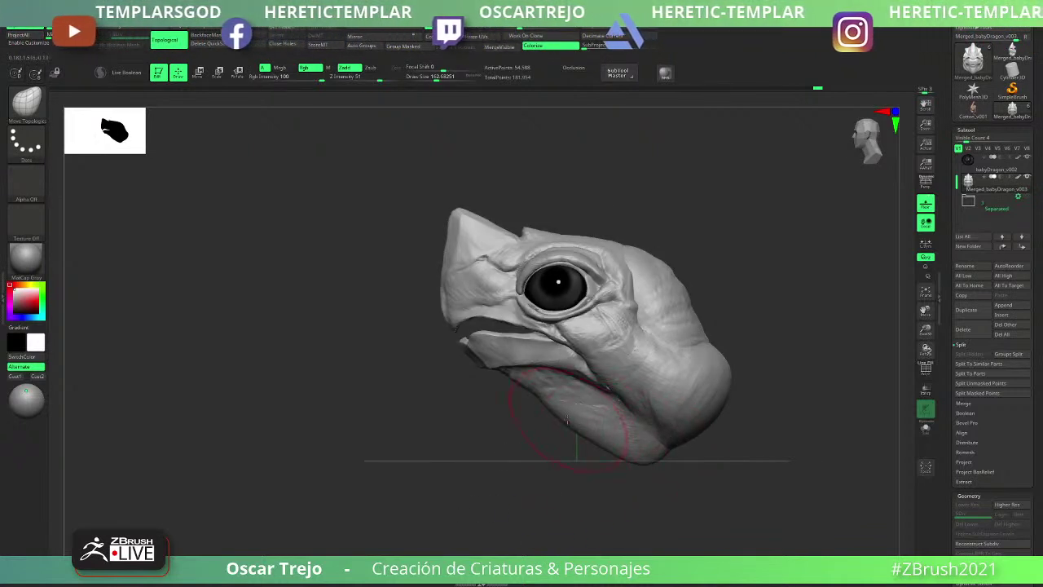
{"action": "right_click_drag", "start_coordinate": [537, 405], "coordinate": [519, 424]}
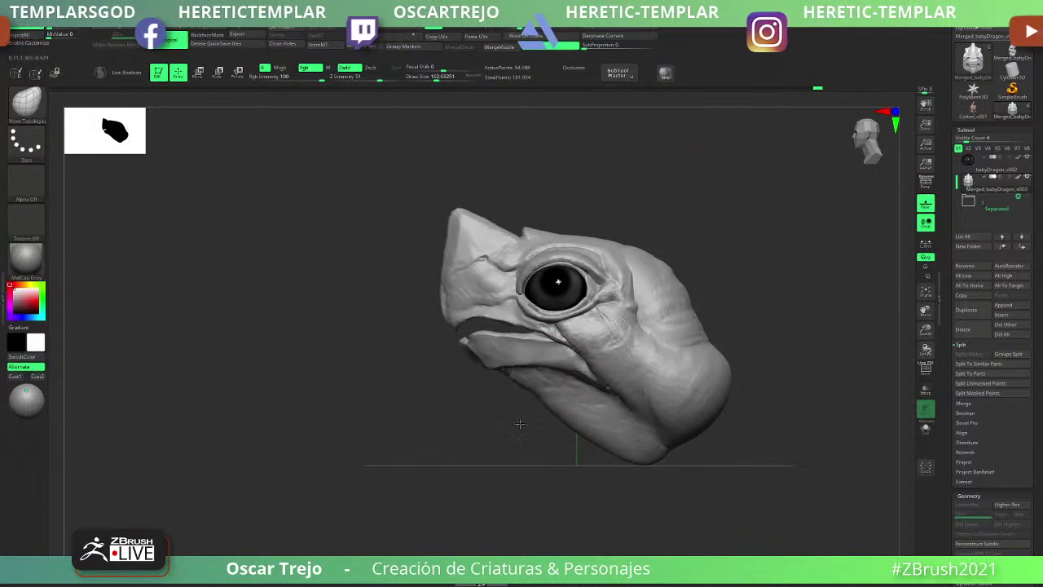
- Add volume to the temple behind the eye with ClayBuildup at a draw size of about 115
{"action": "mouse_move", "coordinate": [726, 266]}
{"action": "right_mouse_down", "text": "alt"}
{"action": "mouse_move", "coordinate": [715, 295]}
{"action": "mouse_move", "coordinate": [706, 236]}
{"action": "mouse_move", "coordinate": [681, 293]}
{"action": "right_mouse_up", "text": "alt"}
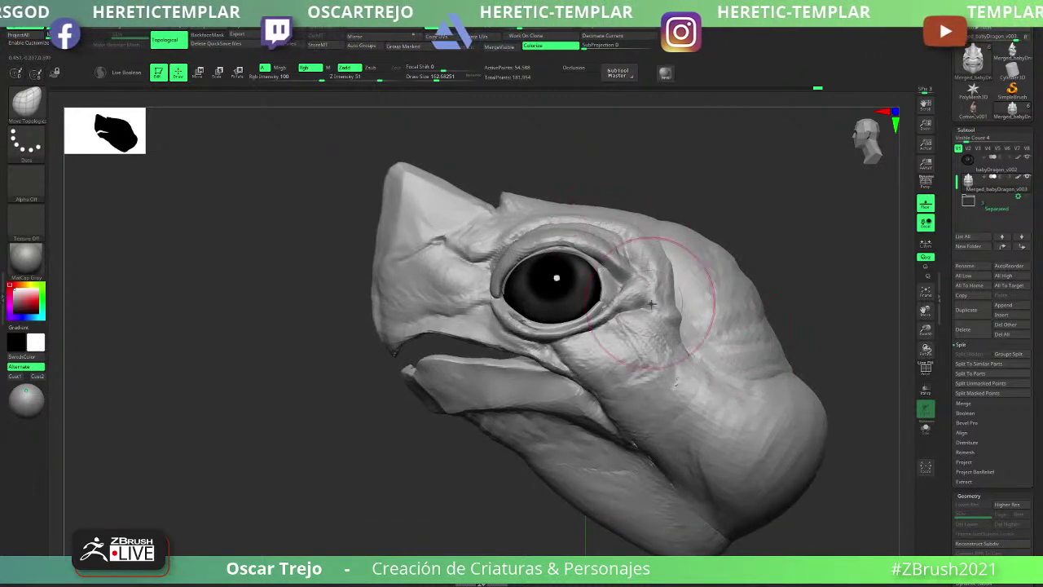
{"action": "key", "text": "shift+f"}
{"action": "key", "text": "shift+f"}
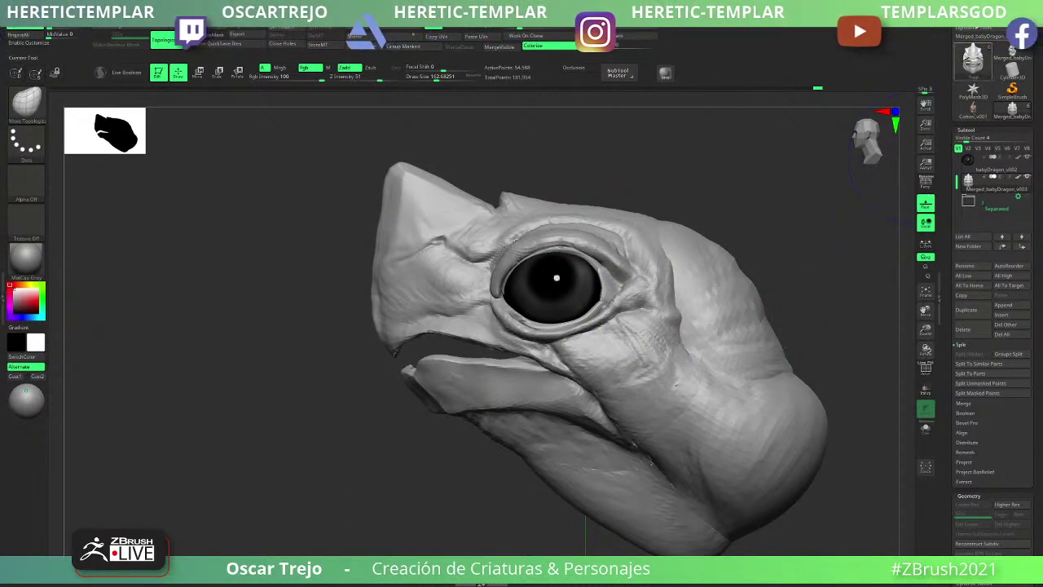
{"action": "left_click_drag", "start_coordinate": [982, 122], "coordinate": [982, 181]}
{"action": "mouse_move", "coordinate": [748, 278]}
{"action": "right_mouse_down", "text": "ctrl"}
{"action": "mouse_move", "coordinate": [743, 223]}
{"action": "mouse_move", "coordinate": [759, 270]}
{"action": "mouse_move", "coordinate": [734, 302]}
{"action": "right_mouse_up", "text": "ctrl"}
{"action": "key", "text": "b"}
{"action": "key", "text": "c"}
{"action": "key", "text": "b"}
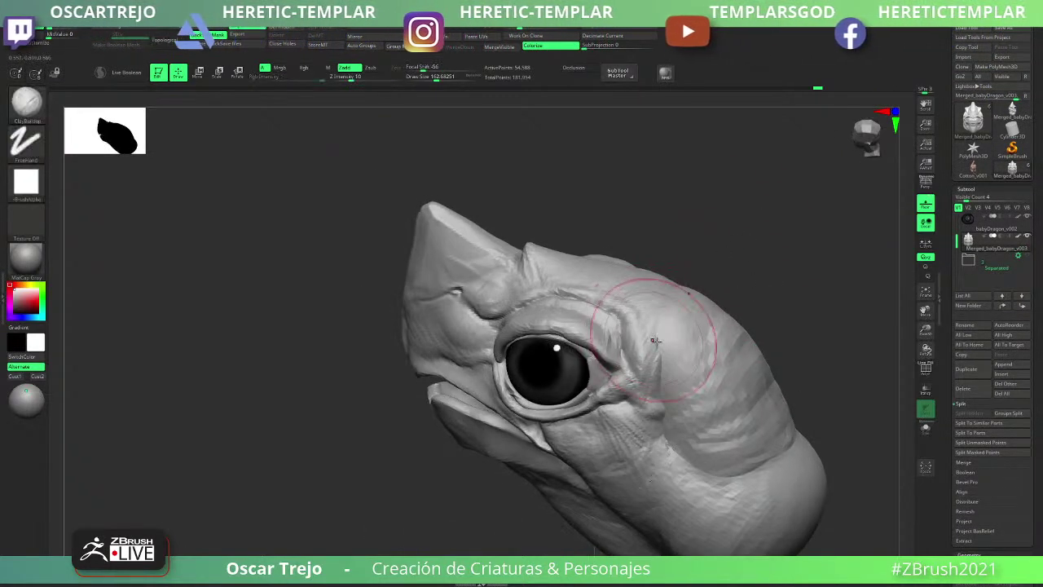
{"action": "key", "text": "bracketleft"}
{"action": "mouse_move", "coordinate": [672, 360]}
{"action": "left_mouse_down"}
{"action": "mouse_move", "coordinate": [665, 379]}
{"action": "mouse_move", "coordinate": [663, 343]}
{"action": "left_mouse_up"}
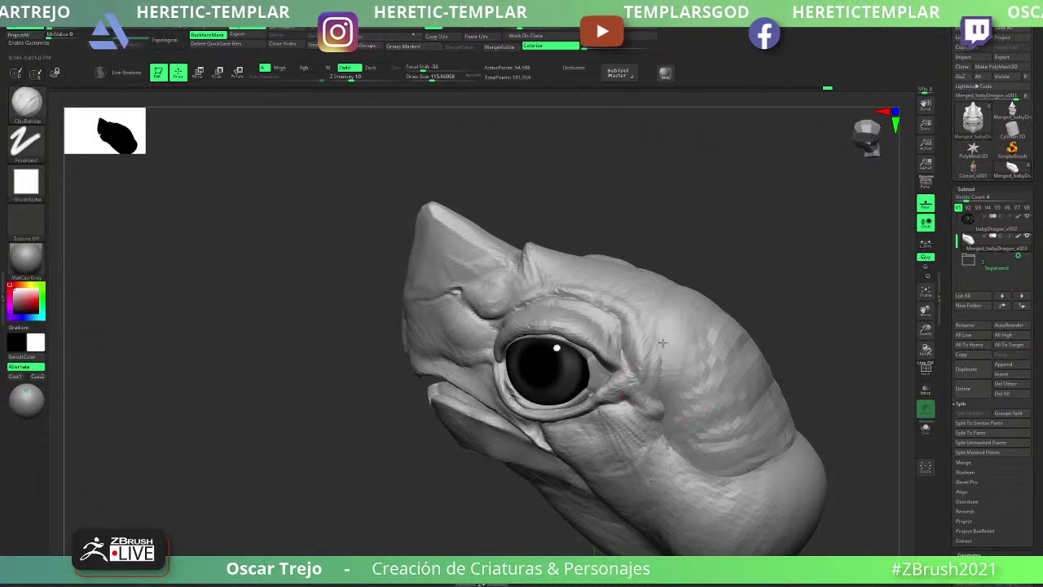
{"action": "mouse_move", "coordinate": [673, 302]}
{"action": "left_mouse_down"}
{"action": "mouse_move", "coordinate": [662, 359]}
{"action": "mouse_move", "coordinate": [721, 376]}
{"action": "mouse_move", "coordinate": [666, 406]}
{"action": "mouse_move", "coordinate": [694, 419]}
{"action": "mouse_move", "coordinate": [754, 417]}
{"action": "left_mouse_up"}
{"action": "right_click_drag", "start_coordinate": [755, 417], "coordinate": [676, 409], "text": "ctrl"}
{"action": "mouse_move", "coordinate": [677, 409]}
{"action": "right_mouse_down"}
{"action": "mouse_move", "coordinate": [592, 402]}
{"action": "mouse_move", "coordinate": [580, 365]}
{"action": "mouse_move", "coordinate": [678, 382]}
{"action": "right_mouse_up"}
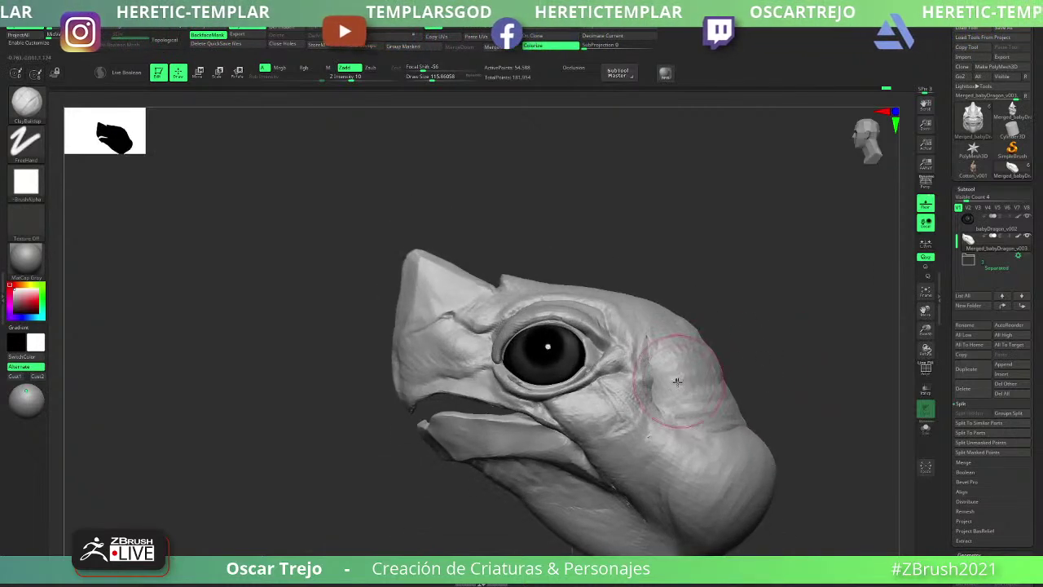
- Blend the cheek below the temple with ClayBuildup at a draw size of about 74
{"action": "key", "text": "bracketleft"}
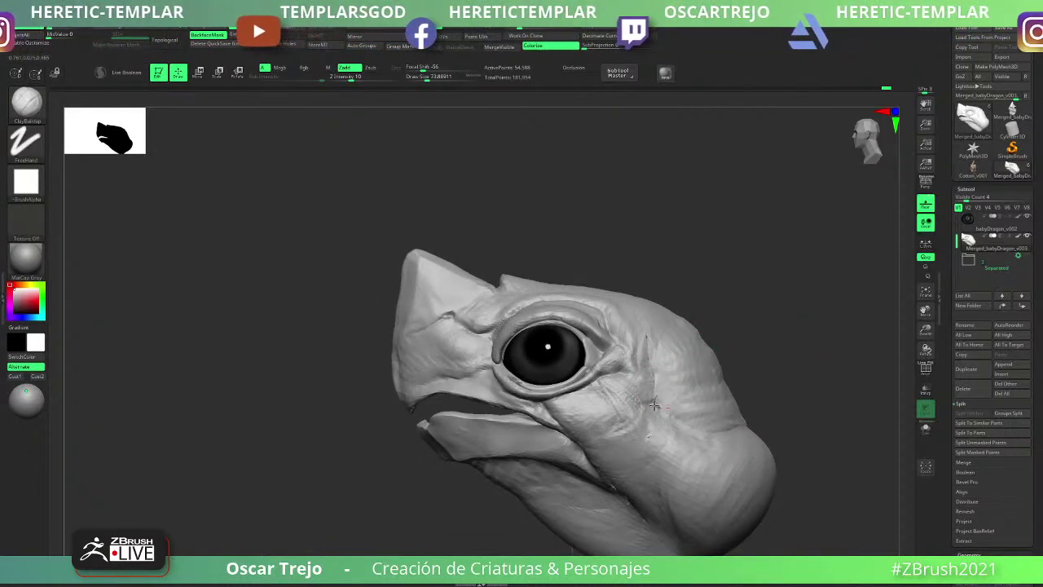
{"action": "left_click_drag", "start_coordinate": [654, 405], "coordinate": [706, 430]}
{"action": "mouse_move", "coordinate": [765, 365]}
{"action": "right_mouse_down", "text": "ctrl"}
{"action": "mouse_move", "coordinate": [710, 340]}
{"action": "mouse_move", "coordinate": [736, 361]}
{"action": "mouse_move", "coordinate": [701, 392]}
{"action": "mouse_move", "coordinate": [742, 347]}
{"action": "mouse_move", "coordinate": [771, 337]}
{"action": "right_mouse_up", "text": "ctrl"}
- Build up the fold at the corner of the mouth with ClayBuildup at a draw size of about 71
{"action": "key", "text": "s"}
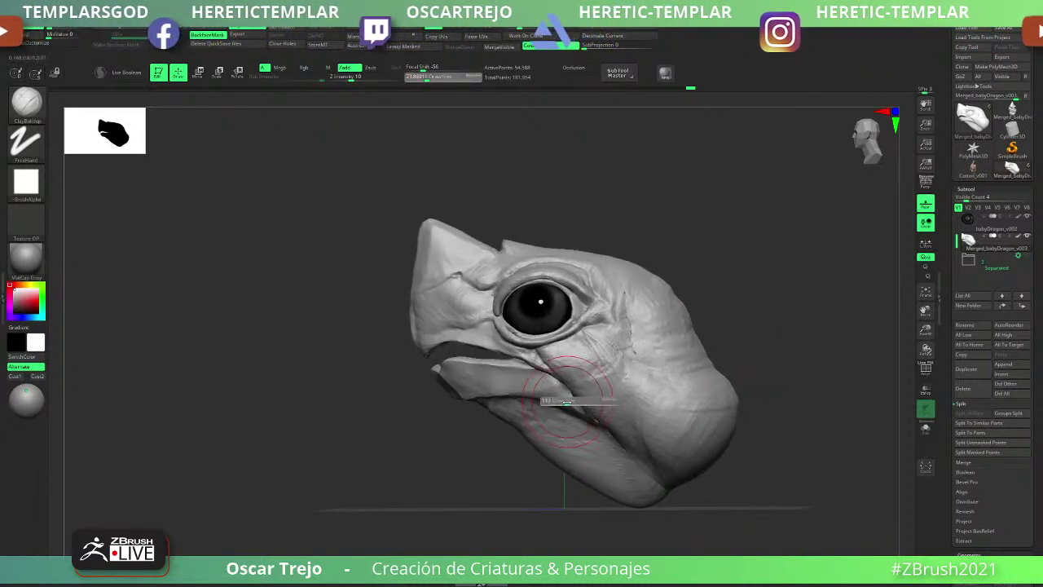
{"action": "key", "text": "b"}
{"action": "key", "text": "m"}
{"action": "key", "text": "v"}
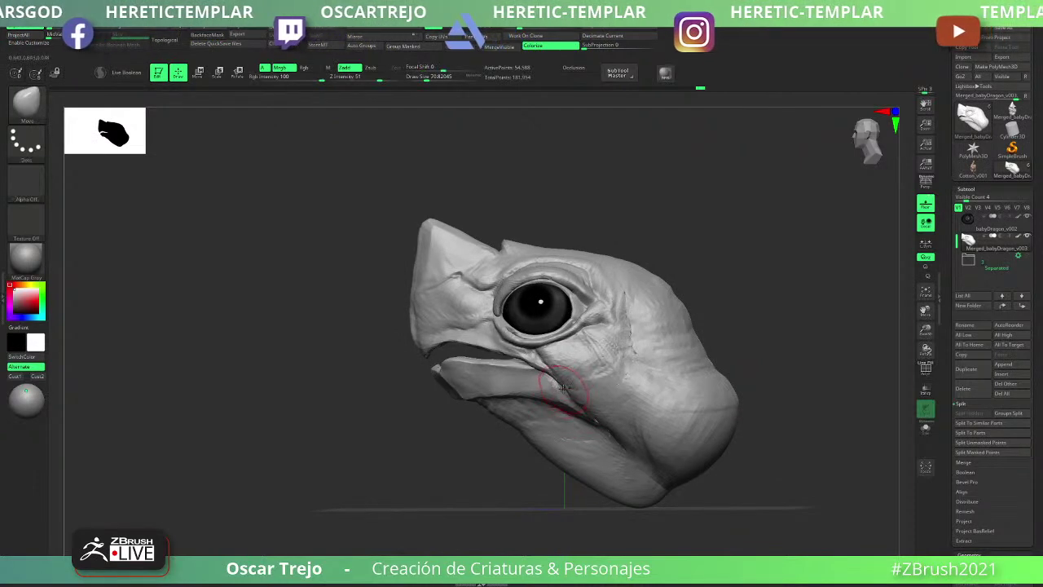
{"action": "key", "text": "b"}
{"action": "key", "text": "c"}
{"action": "key", "text": "b"}
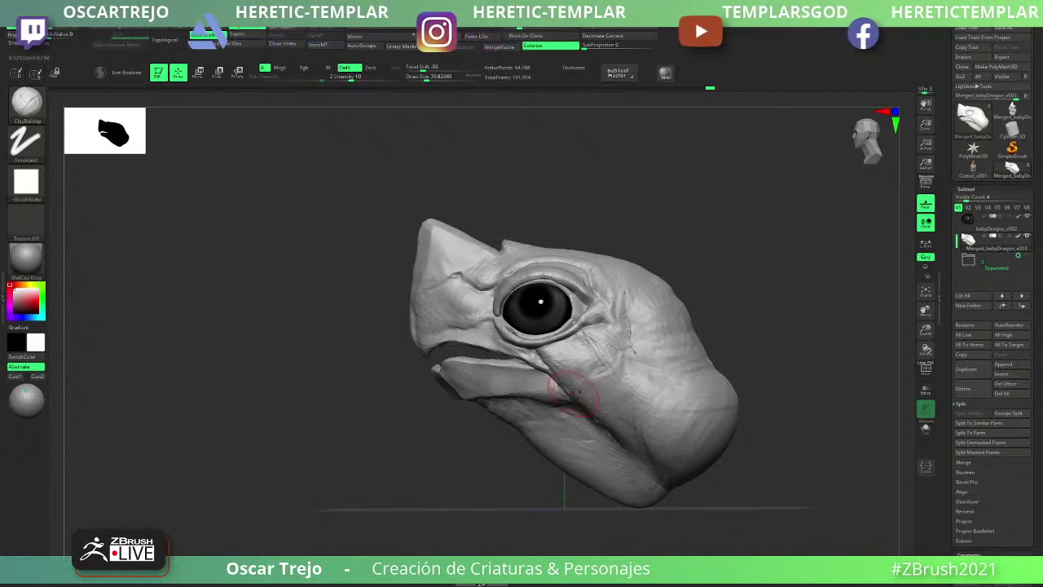
{"action": "right_click_drag", "start_coordinate": [573, 393], "coordinate": [498, 419]}
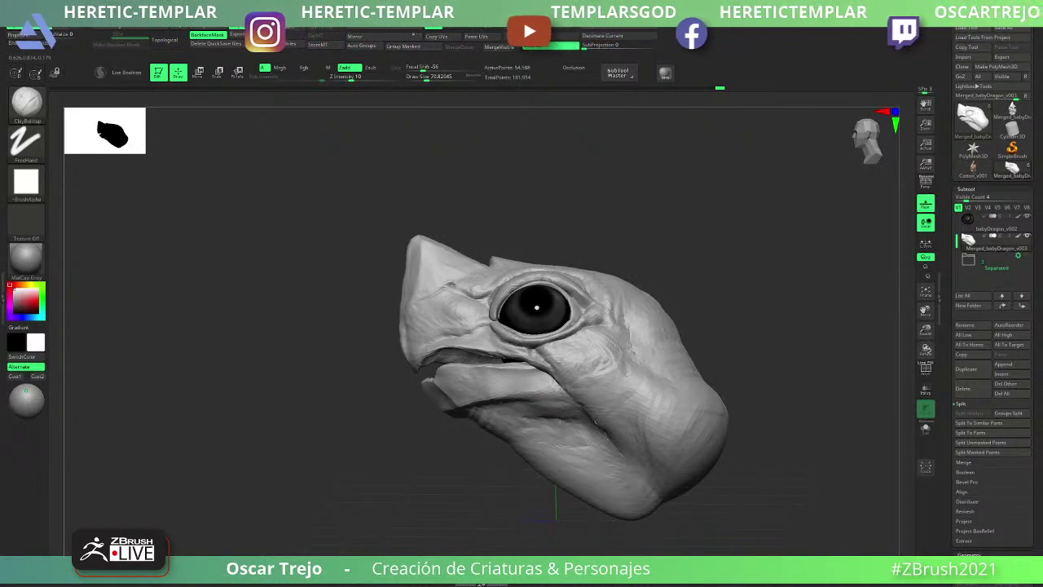
- Deepen the crease running between the cheek and the lower jaw with the Standard brush at a draw size of about 90
{"action": "key", "text": "b"}
{"action": "key", "text": "s"}
{"action": "key", "text": "t"}
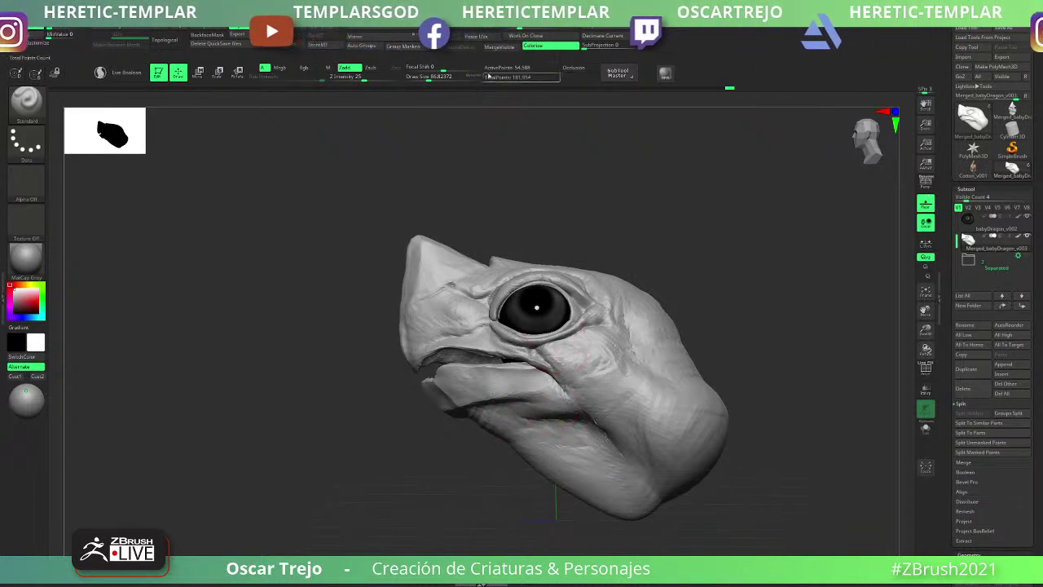
{"action": "key", "text": "bracketleft"}
{"action": "key", "text": "bracketleft"}
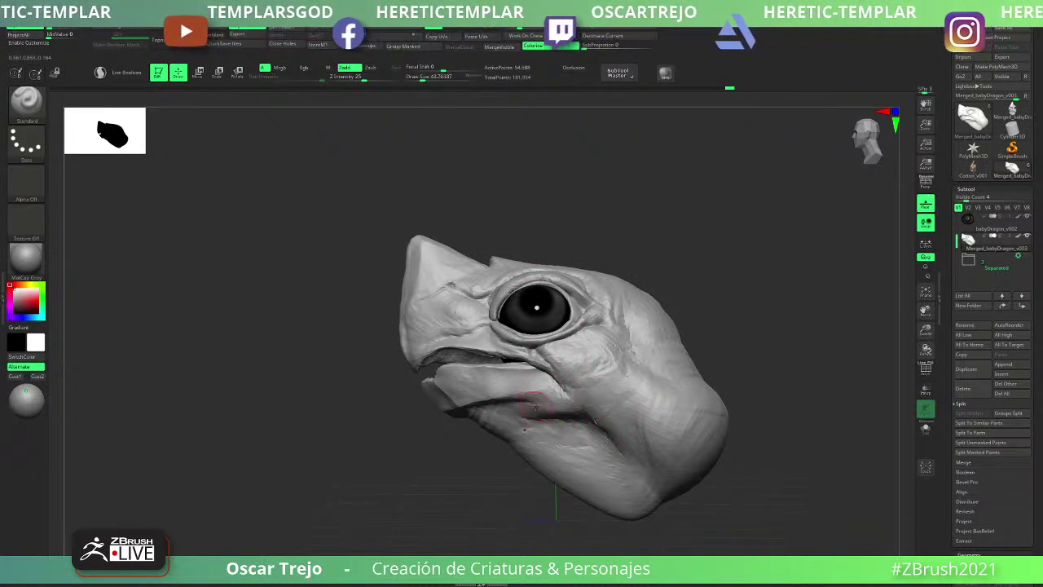
{"action": "right_click_drag", "start_coordinate": [625, 348], "coordinate": [519, 409]}
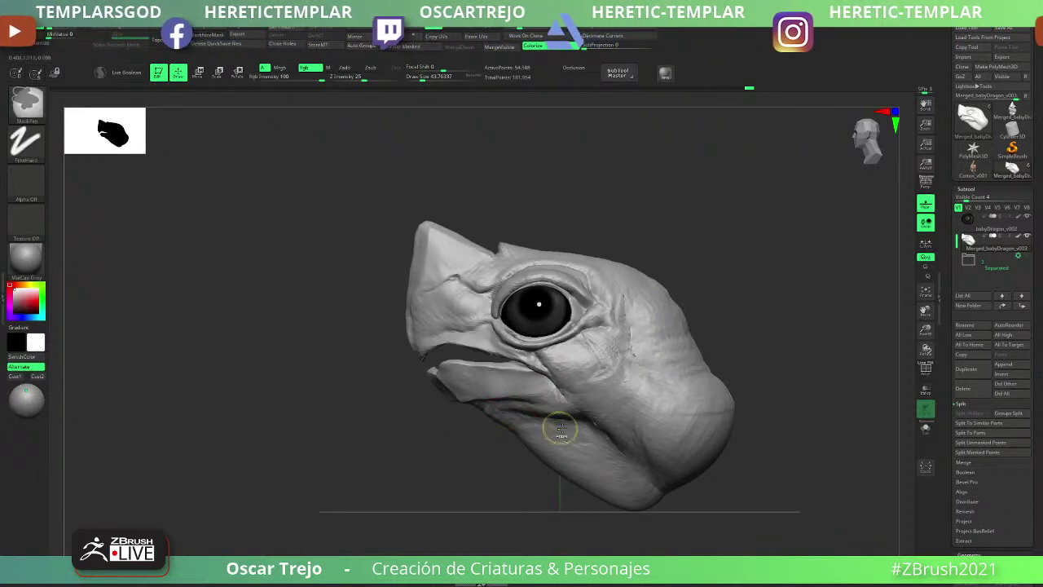
{"action": "key", "text": "ctrl+z"}
{"action": "key", "text": "bracketright"}
{"action": "key", "text": "bracketright"}
{"action": "key", "text": "bracketright"}
{"action": "key", "text": "bracketleft"}
{"action": "key", "text": "bracketleft"}
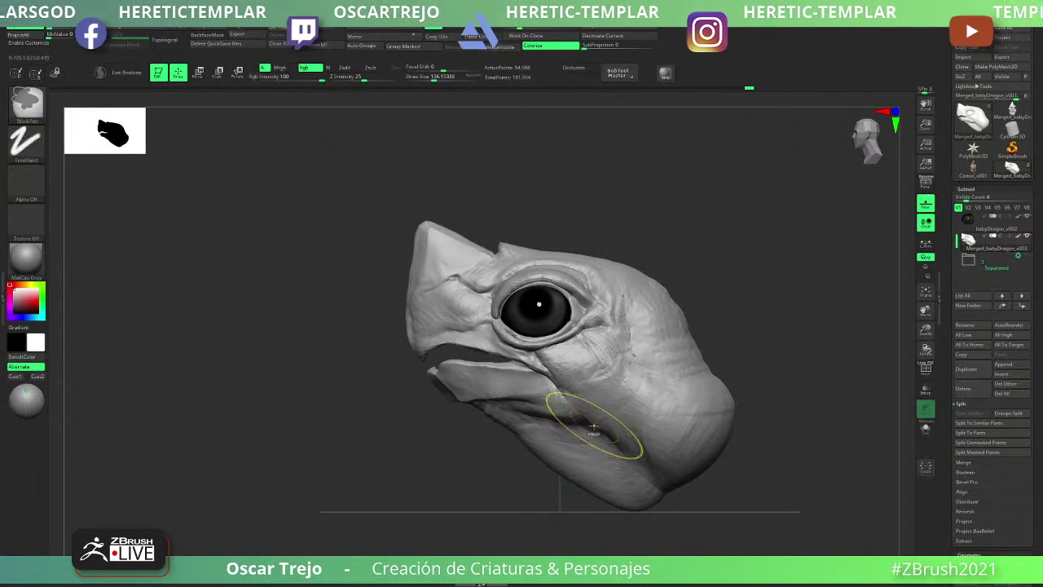
{"action": "left_click_drag", "start_coordinate": [571, 414], "coordinate": [635, 454]}
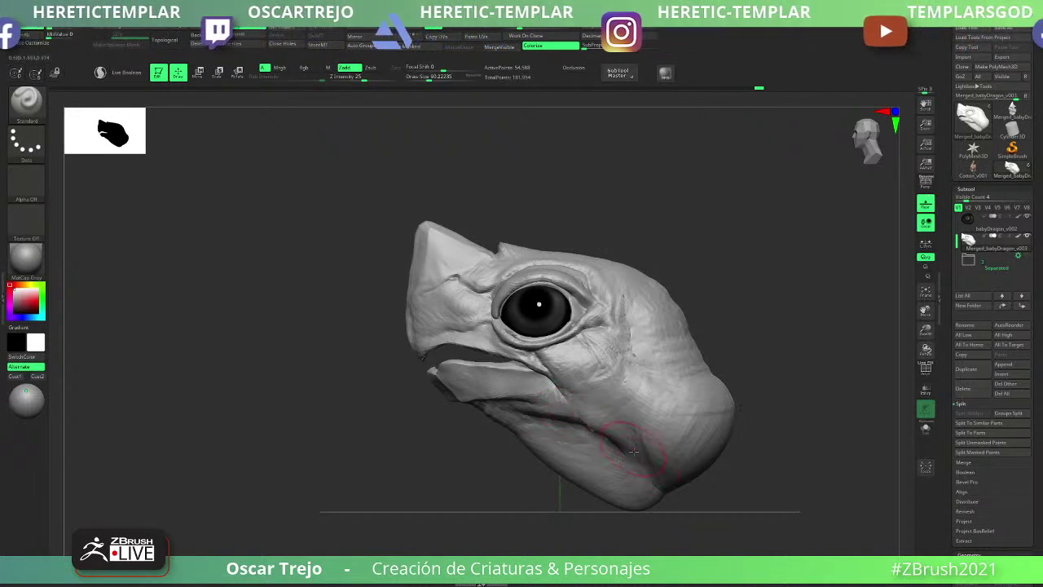
- Adjust the rear corners of the eye sockets symmetrically from above with the Move brush at a draw size of about 74
{"action": "right_click_drag", "start_coordinate": [485, 490], "coordinate": [452, 476], "text": "ctrl"}
{"action": "left_click_drag", "start_coordinate": [452, 476], "coordinate": [643, 419]}
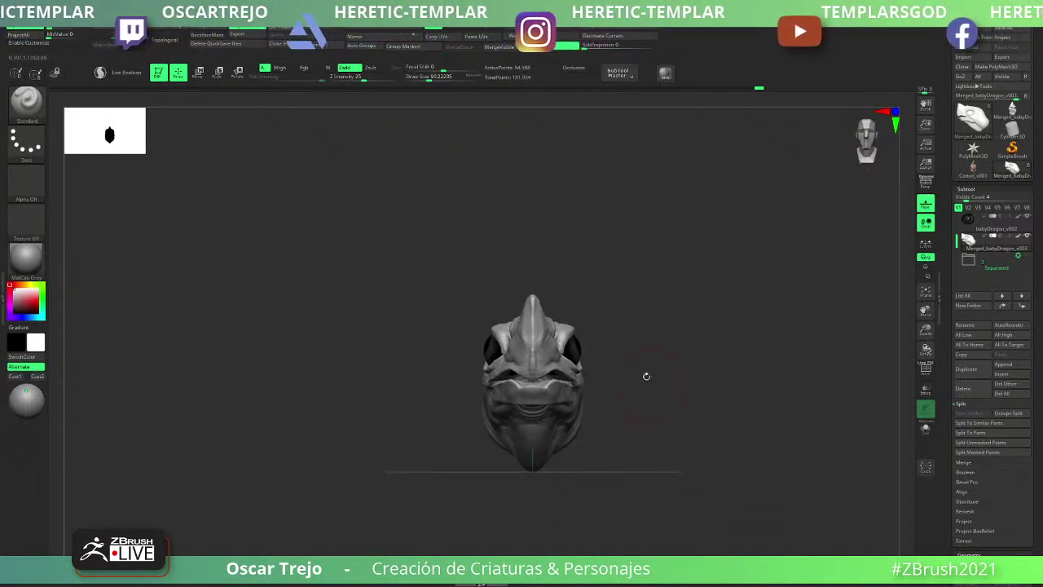
{"action": "left_click_drag", "start_coordinate": [645, 375], "coordinate": [629, 362]}
{"action": "key", "text": "f"}
{"action": "key", "text": "b"}
{"action": "key", "text": "m"}
{"action": "key", "text": "v"}
{"action": "key", "text": "bracketleft"}
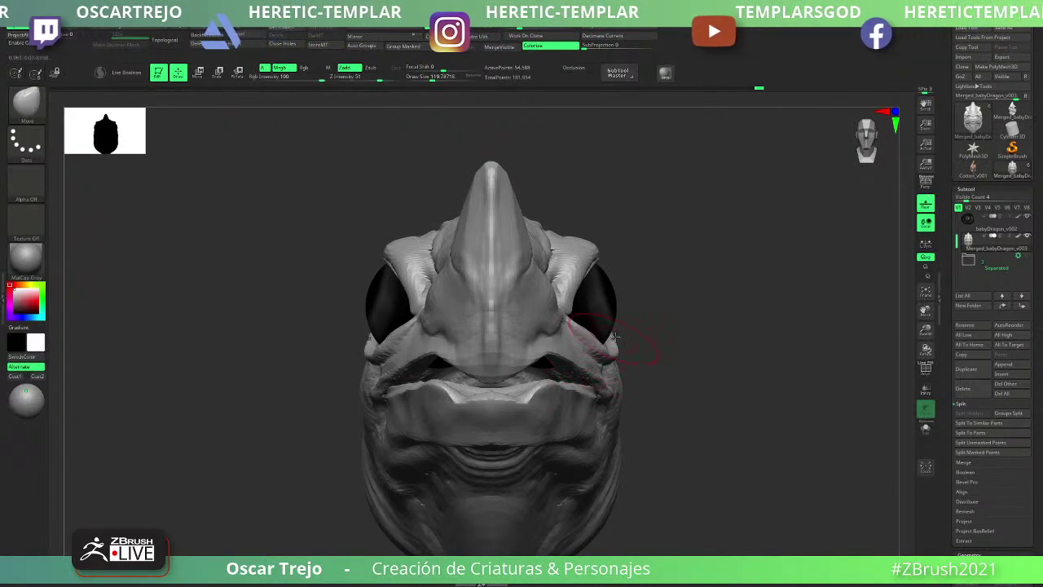
{"action": "mouse_move", "coordinate": [708, 309]}
{"action": "left_mouse_down"}
{"action": "mouse_move", "coordinate": [659, 344]}
{"action": "mouse_move", "coordinate": [734, 371]}
{"action": "left_mouse_up"}
{"action": "key", "text": "bracketleft"}
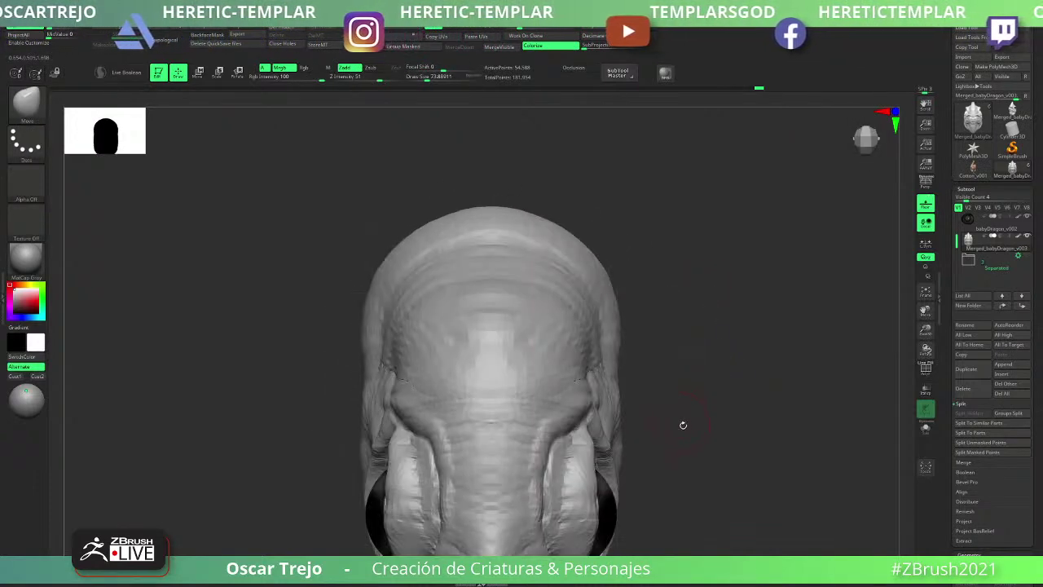
{"action": "left_click_drag", "start_coordinate": [683, 424], "coordinate": [706, 330], "text": "alt"}
{"action": "right_click_drag", "start_coordinate": [706, 330], "coordinate": [622, 350], "text": "ctrl"}
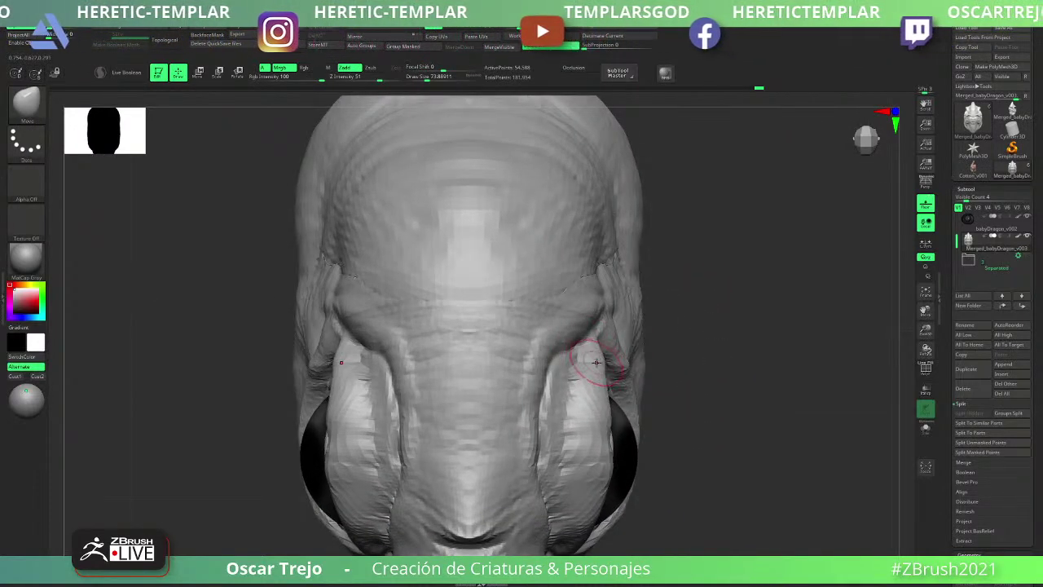
{"action": "mouse_move", "coordinate": [598, 359]}
{"action": "left_mouse_down"}
{"action": "mouse_move", "coordinate": [579, 359]}
{"action": "mouse_move", "coordinate": [596, 365]}
{"action": "left_mouse_up"}
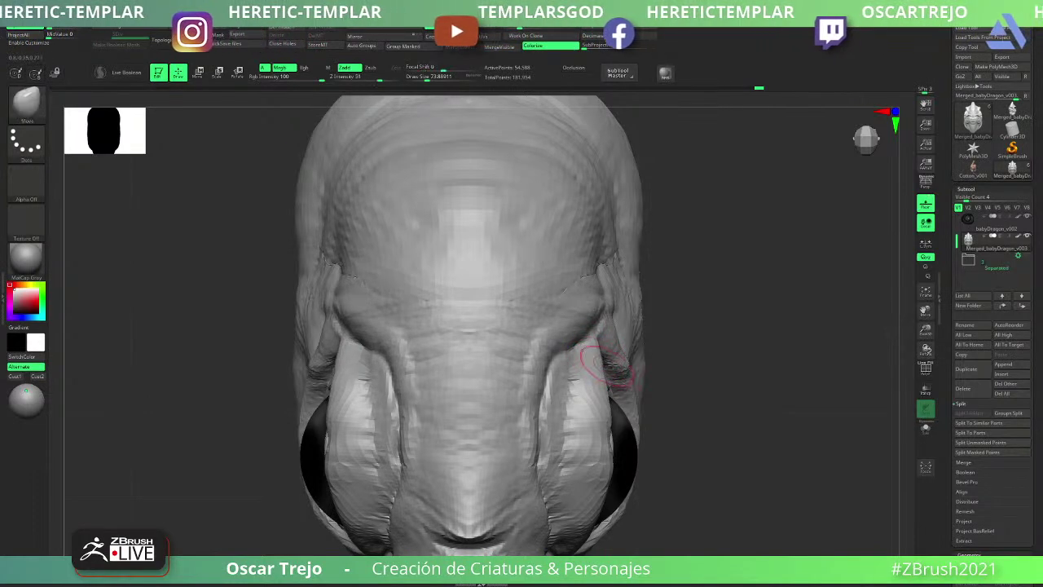
{"action": "right_click_drag", "start_coordinate": [601, 379], "coordinate": [674, 289], "text": "ctrl"}
{"action": "left_click_drag", "start_coordinate": [674, 290], "coordinate": [663, 310], "text": "shift"}
{"action": "right_click_drag", "start_coordinate": [575, 391], "coordinate": [506, 389], "text": "ctrl"}
{"action": "left_click_drag", "start_coordinate": [505, 389], "coordinate": [391, 473]}
{"action": "right_click_drag", "start_coordinate": [710, 277], "coordinate": [677, 291], "text": "ctrl"}
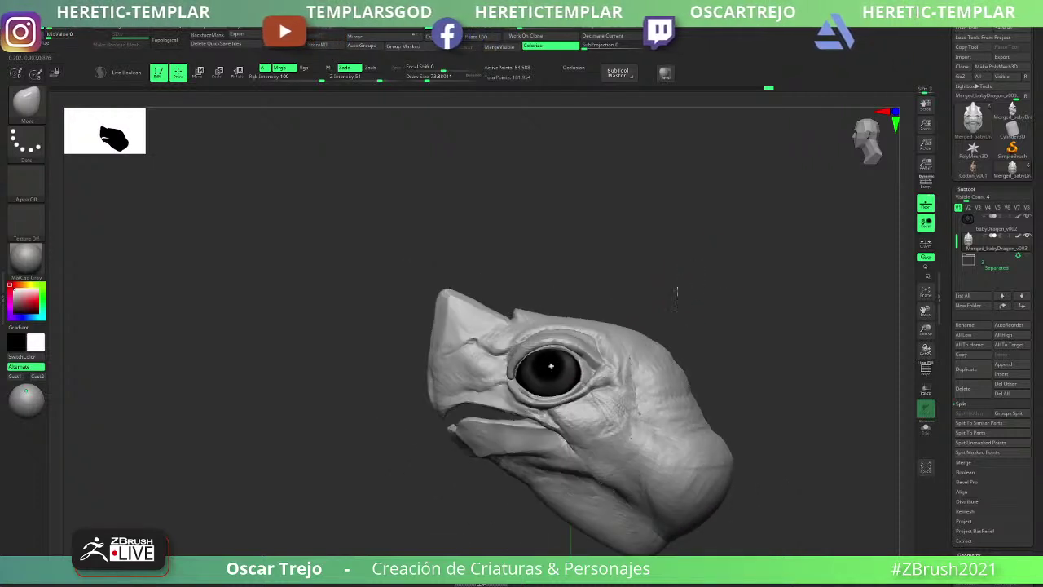
{"action": "left_click_drag", "start_coordinate": [677, 291], "coordinate": [618, 333], "text": "shift"}
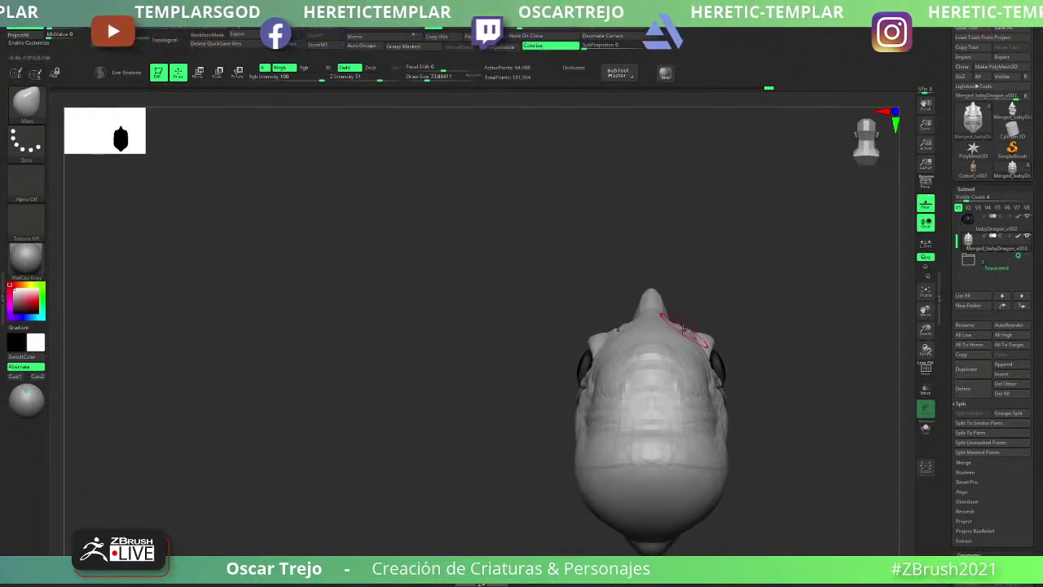
- Rework the nostril crease at the base of the snout horn with the DamStandard and Standard brushes
{"action": "left_click_drag", "start_coordinate": [721, 322], "coordinate": [775, 297]}
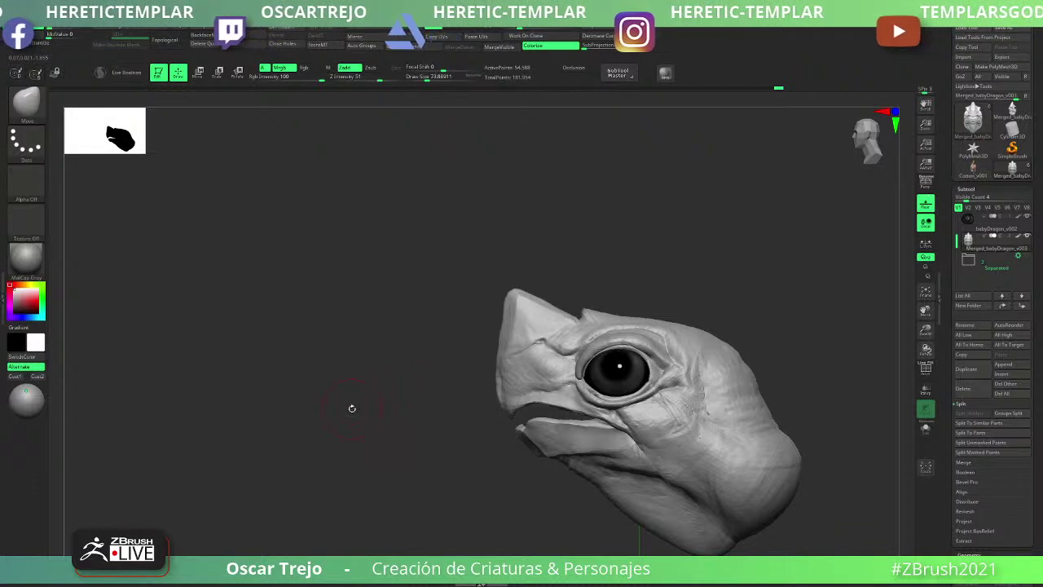
{"action": "mouse_move", "coordinate": [420, 380]}
{"action": "left_mouse_down", "text": "alt"}
{"action": "mouse_move", "coordinate": [475, 457]}
{"action": "mouse_move", "coordinate": [415, 326]}
{"action": "left_mouse_up", "text": "alt"}
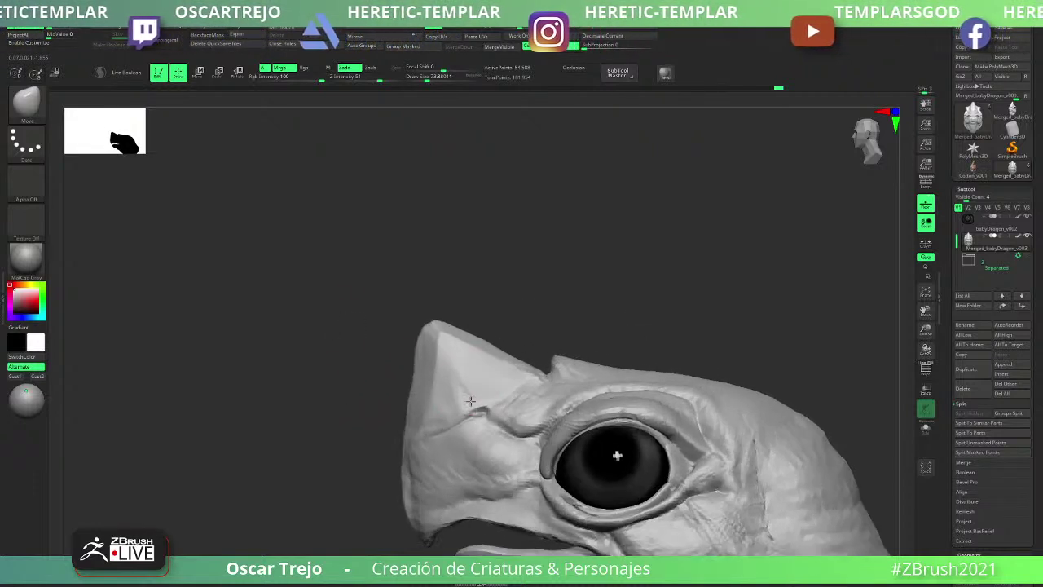
{"action": "key", "text": "]"}
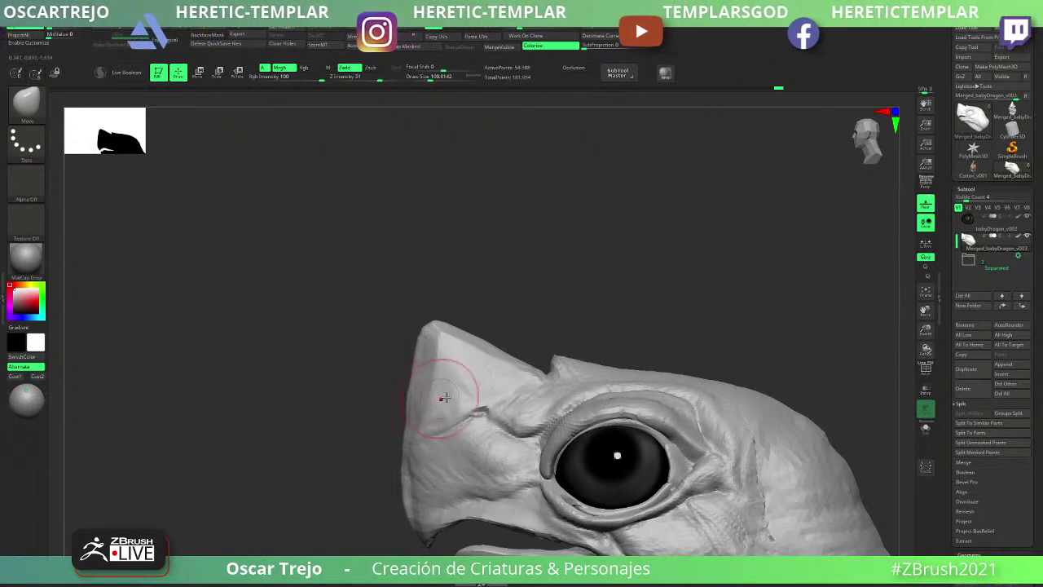
{"action": "key", "text": "b"}
{"action": "key", "text": "d"}
{"action": "key", "text": "s"}
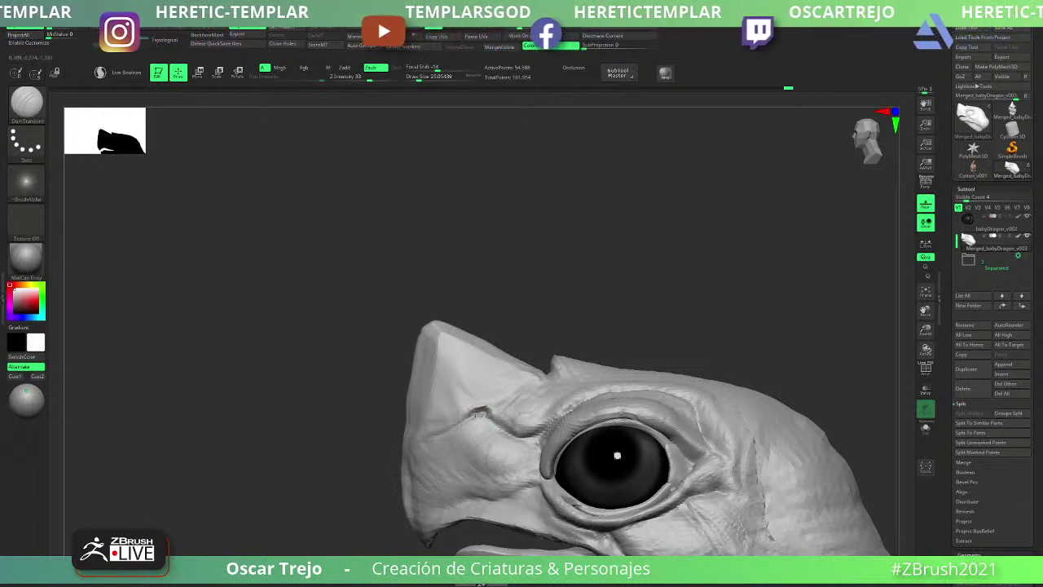
{"action": "key", "text": "b"}
{"action": "key", "text": "s"}
{"action": "key", "text": "t"}
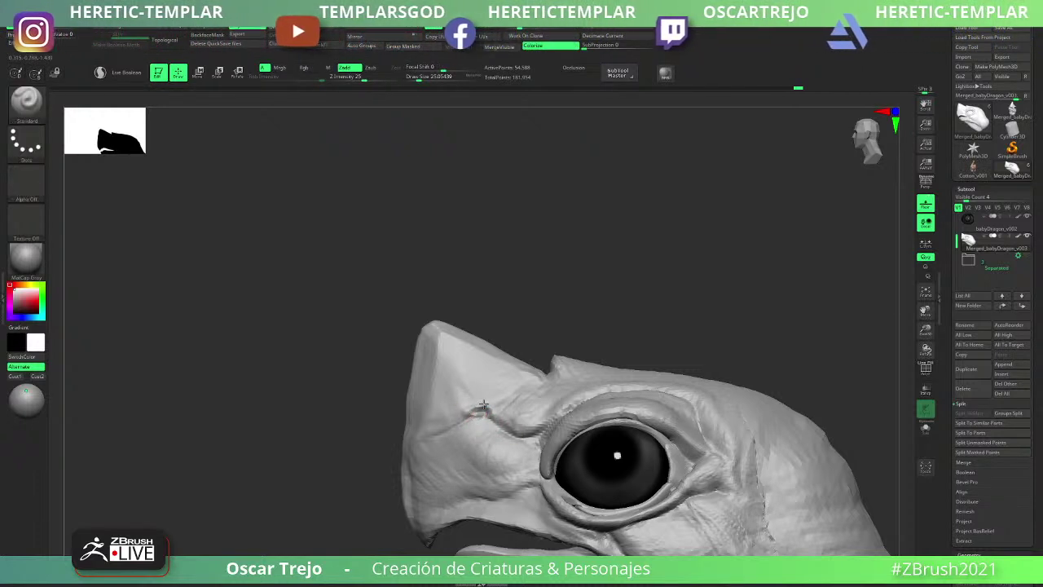
- Build up the surface around the notch between the snout horn and forehead with the ClayBuildup brush at Z Intensity 10
{"action": "key", "text": "b"}
{"action": "key", "text": "c"}
{"action": "key", "text": "b"}
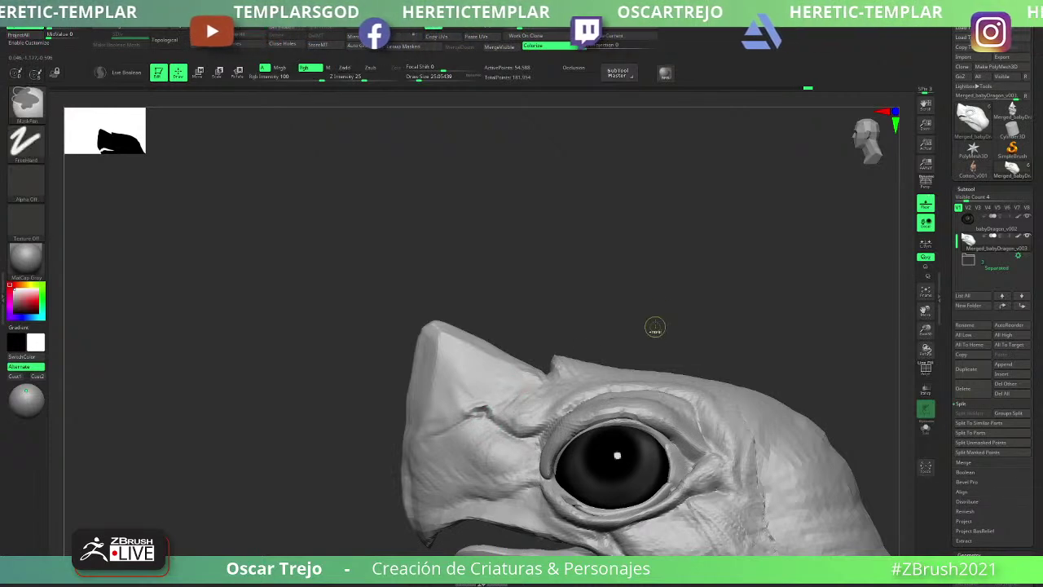
{"action": "mouse_move", "coordinate": [654, 326]}
{"action": "left_mouse_down"}
{"action": "mouse_move", "coordinate": [500, 401]}
{"action": "mouse_move", "coordinate": [513, 401]}
{"action": "mouse_move", "coordinate": [506, 409]}
{"action": "mouse_move", "coordinate": [508, 401]}
{"action": "left_mouse_up"}
{"action": "key", "text": "s"}
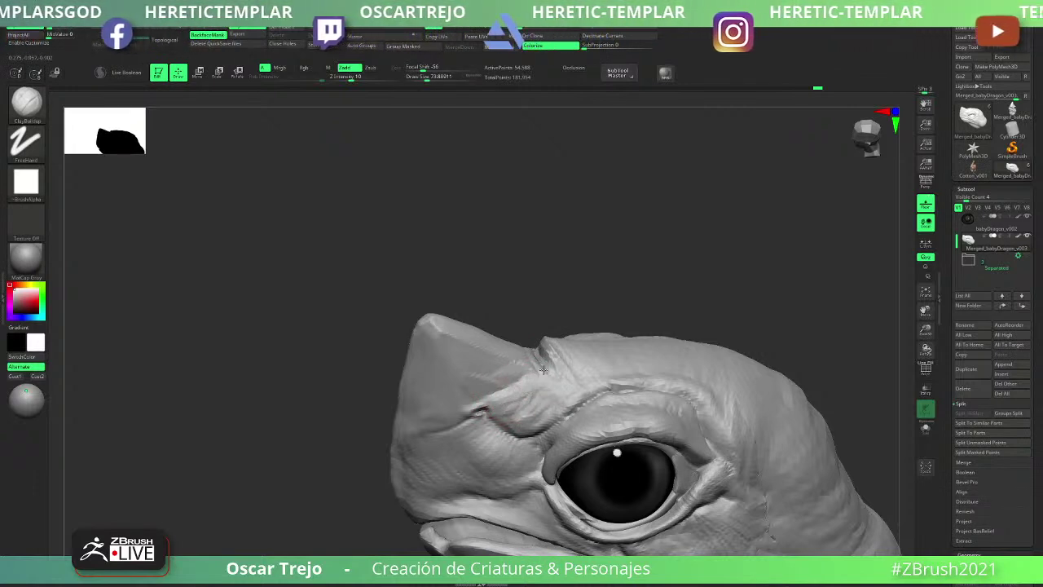
{"action": "mouse_move", "coordinate": [613, 292]}
{"action": "left_mouse_down"}
{"action": "mouse_move", "coordinate": [642, 312]}
{"action": "mouse_move", "coordinate": [618, 321]}
{"action": "left_mouse_up"}
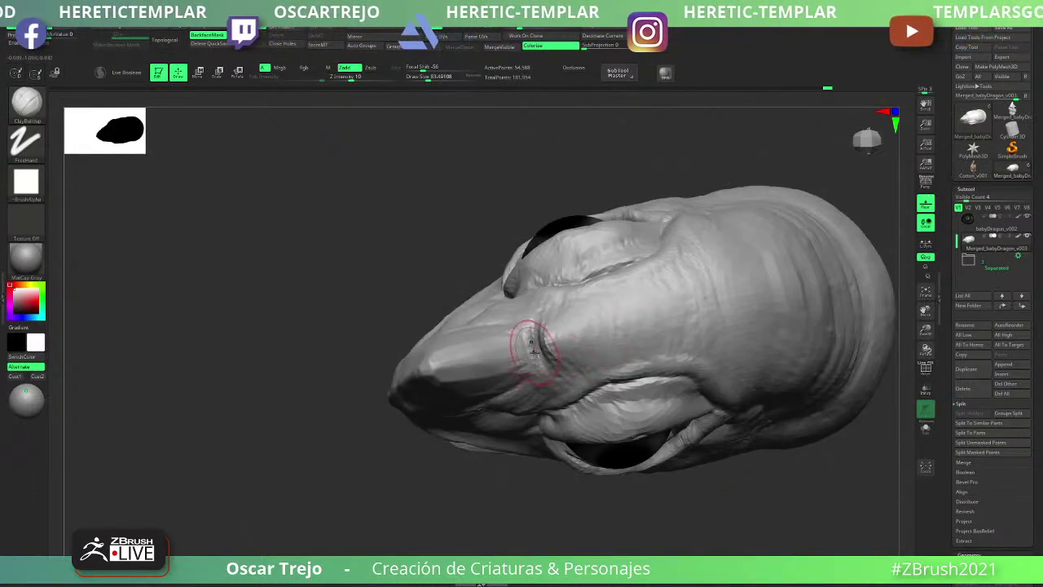
{"action": "key", "text": "s"}
{"action": "left_click_drag", "start_coordinate": [532, 346], "coordinate": [534, 362]}
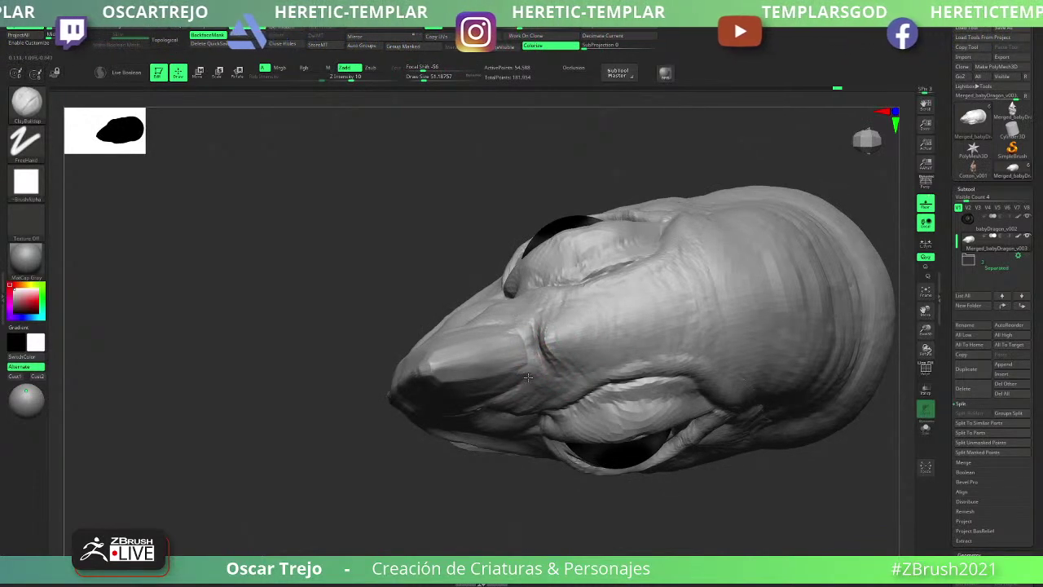
- Adjust the notch behind the snout horn with the Move brush and refine its side with ClayBuildup
{"action": "key", "text": "b"}
{"action": "key", "text": "m"}
{"action": "key", "text": "v"}
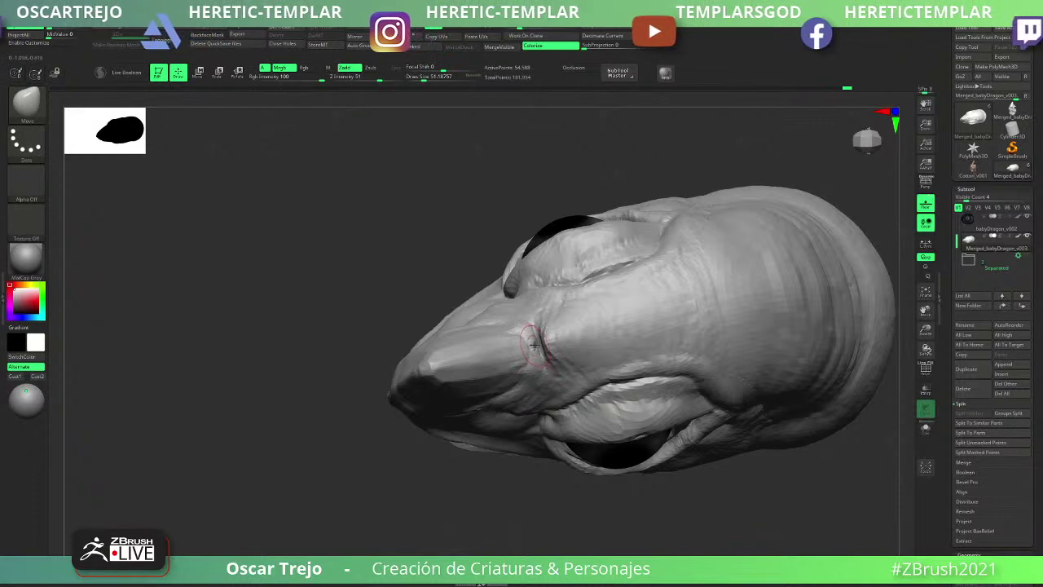
{"action": "left_click_drag", "start_coordinate": [382, 510], "coordinate": [435, 384]}
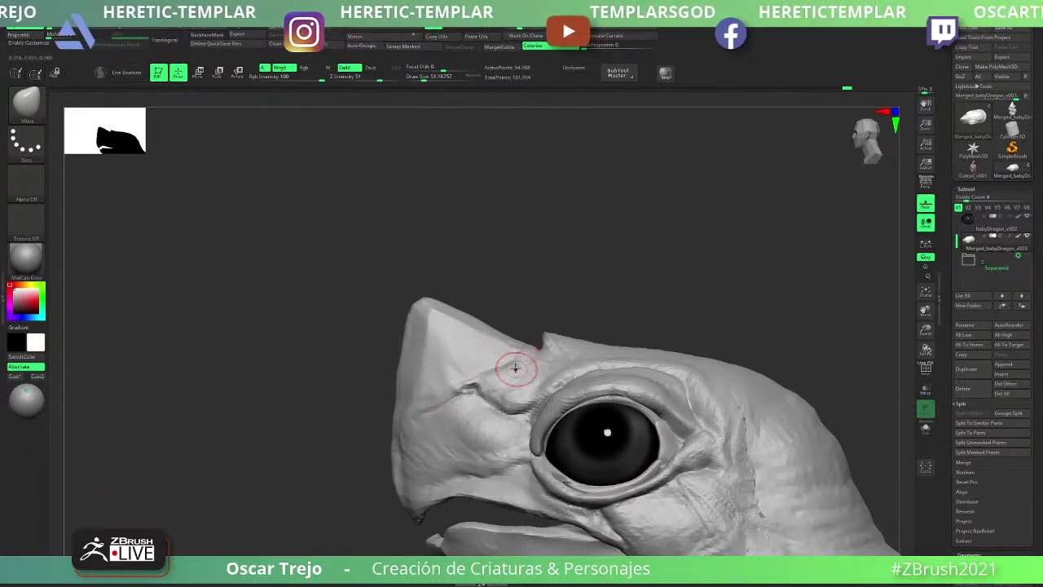
{"action": "key", "text": "b"}
{"action": "key", "text": "d"}
{"action": "key", "text": "s"}
{"action": "key", "text": "b"}
{"action": "key", "text": "c"}
{"action": "key", "text": "b"}
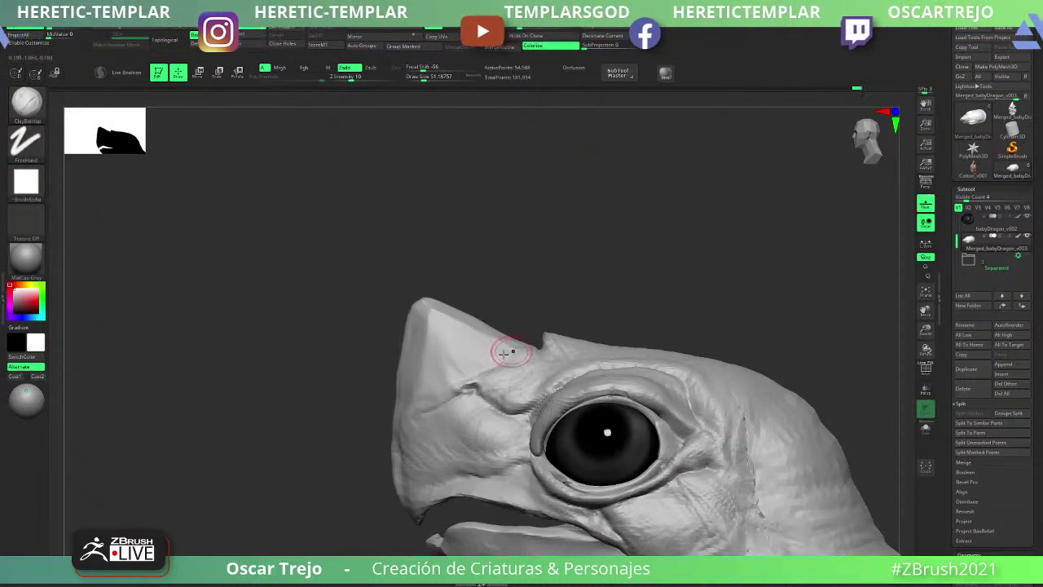
- Reshape the brow and upper eyelid with the Move brush, checking the form from the front and side
{"action": "key", "text": "b"}
{"action": "key", "text": "m"}
{"action": "key", "text": "v"}
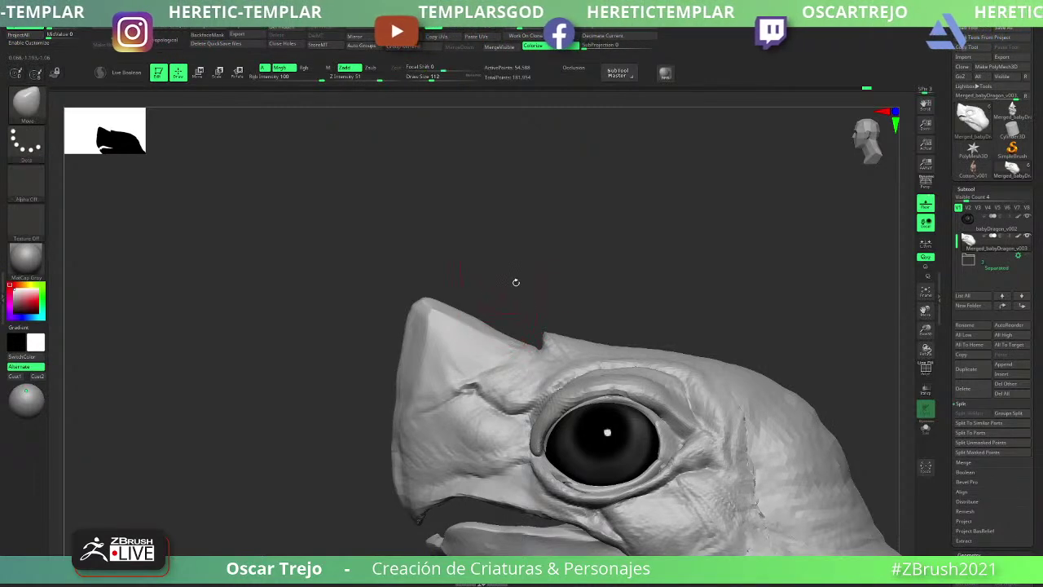
{"action": "left_click_drag", "start_coordinate": [618, 295], "coordinate": [587, 302], "text": "alt"}
{"action": "left_click_drag", "start_coordinate": [579, 396], "coordinate": [354, 482]}
{"action": "left_click_drag", "start_coordinate": [652, 373], "coordinate": [664, 342], "text": "alt"}
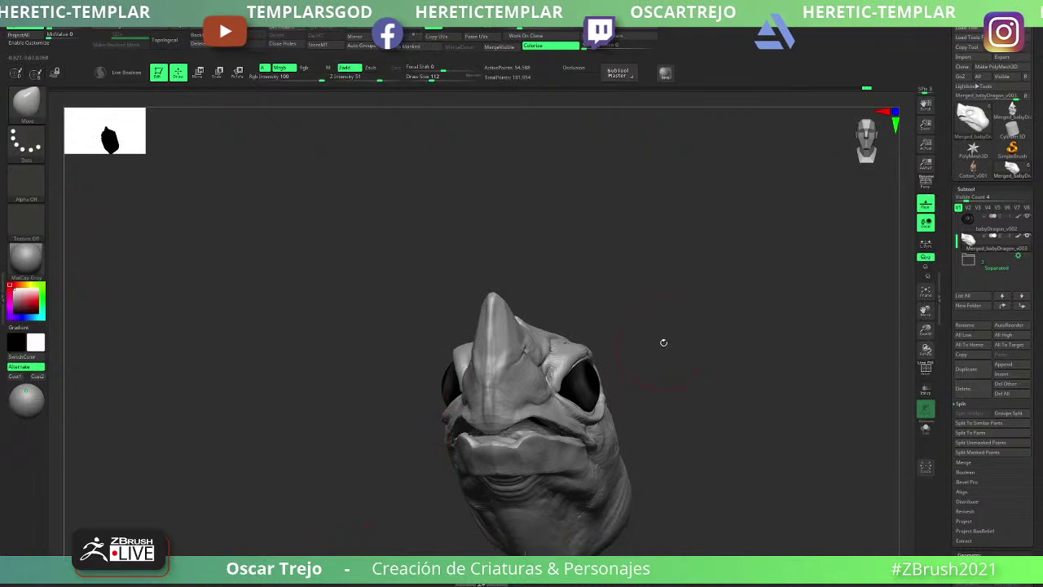
{"action": "key", "text": "b"}
{"action": "key", "text": "m"}
{"action": "key", "text": "t"}
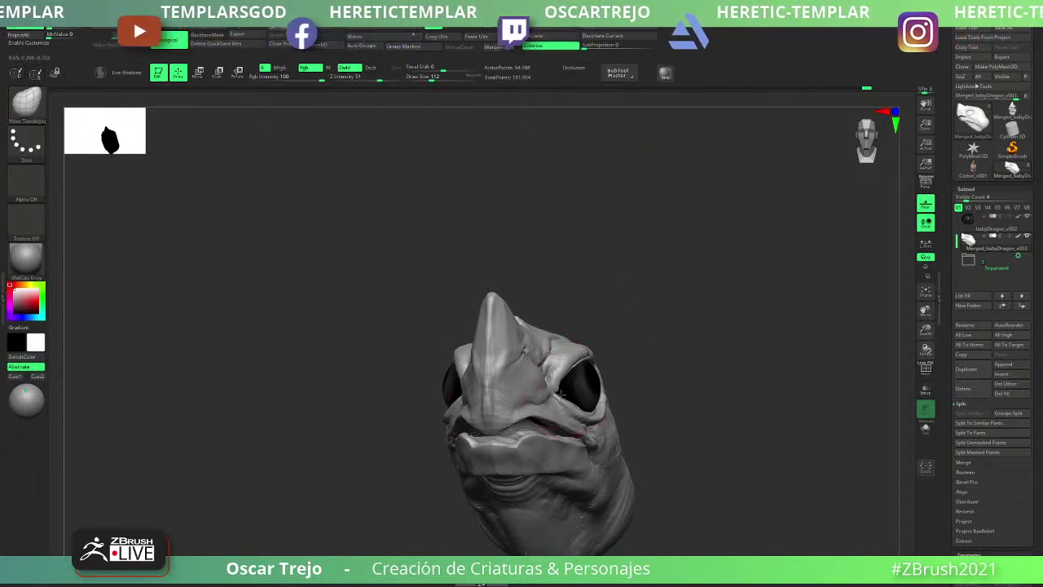
{"action": "key", "text": "b"}
{"action": "key", "text": "m"}
{"action": "key", "text": "v"}
{"action": "left_click_drag", "start_coordinate": [580, 359], "coordinate": [558, 349]}
{"action": "left_click_drag", "start_coordinate": [640, 336], "coordinate": [514, 343]}
{"action": "key", "text": "s"}
{"action": "left_click_drag", "start_coordinate": [607, 378], "coordinate": [596, 373]}
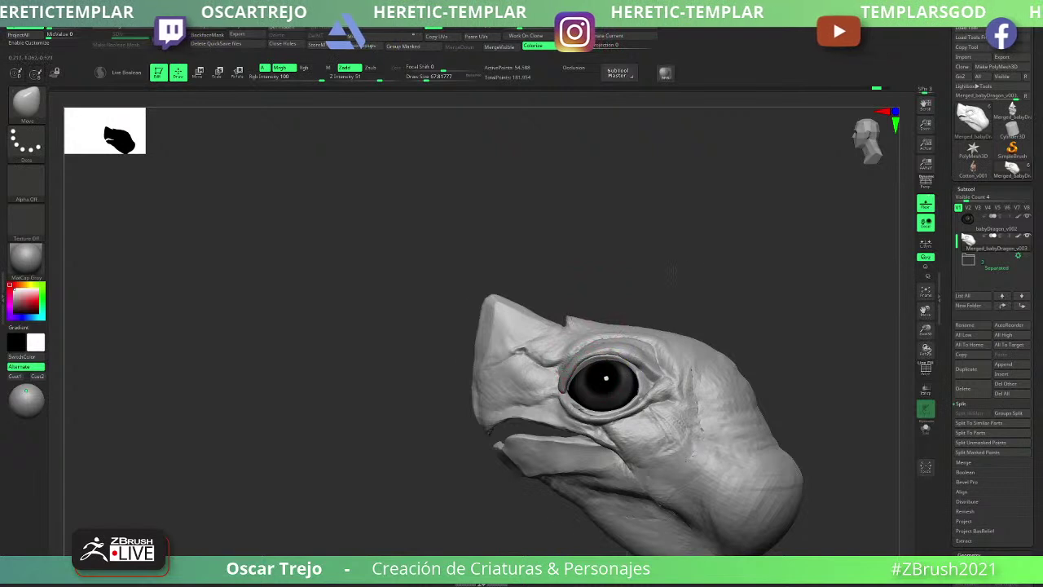
- Reshape the front corner of the eye and its lower lid with the Move Topological brush
{"action": "right_click_drag", "start_coordinate": [606, 378], "coordinate": [699, 309]}
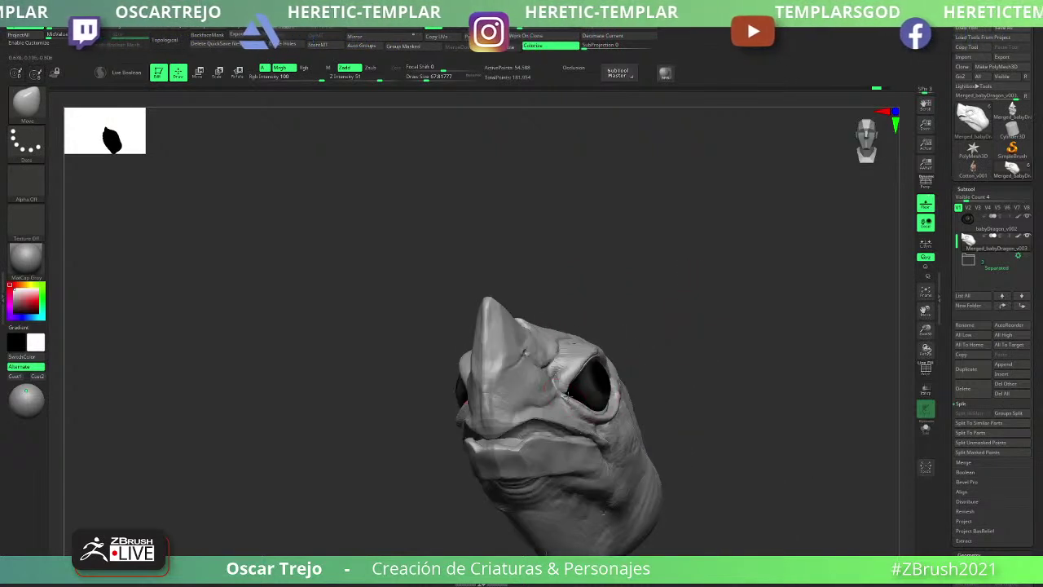
{"action": "key", "text": "b"}
{"action": "key", "text": "m"}
{"action": "key", "text": "t"}
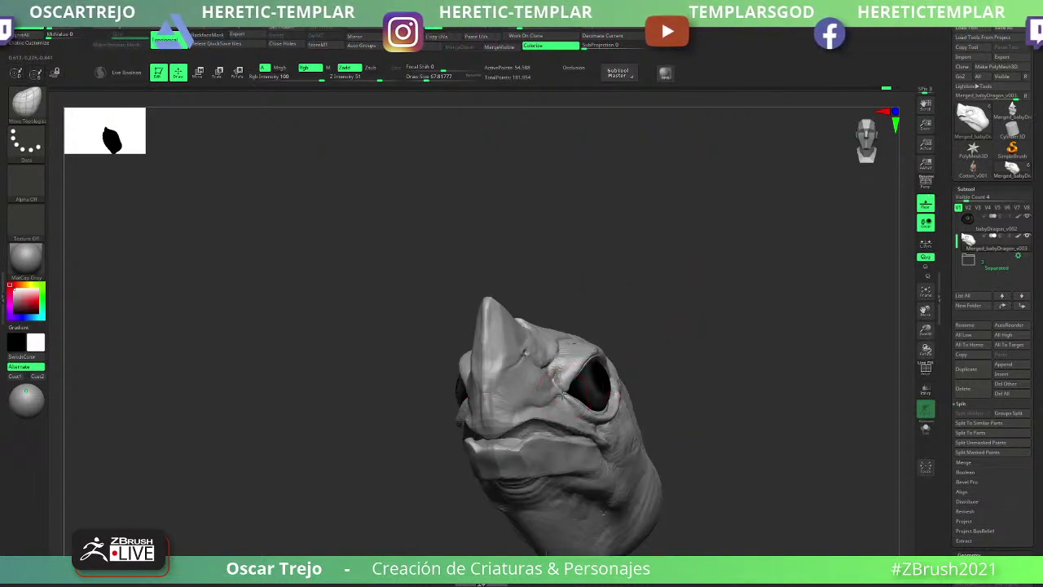
{"action": "right_click_drag", "start_coordinate": [718, 318], "coordinate": [581, 388]}
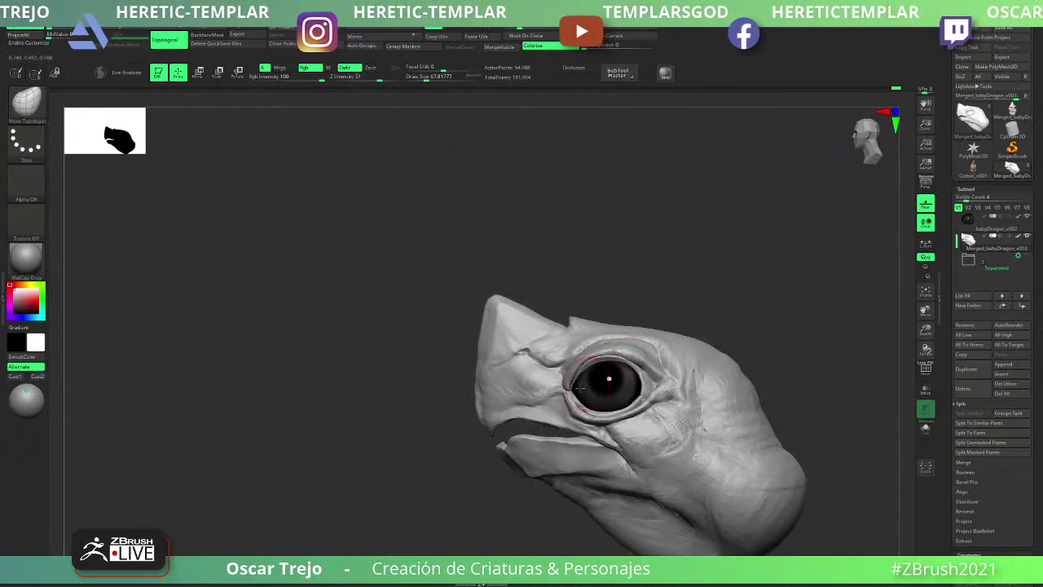
{"action": "right_click_drag", "start_coordinate": [435, 476], "coordinate": [477, 440]}
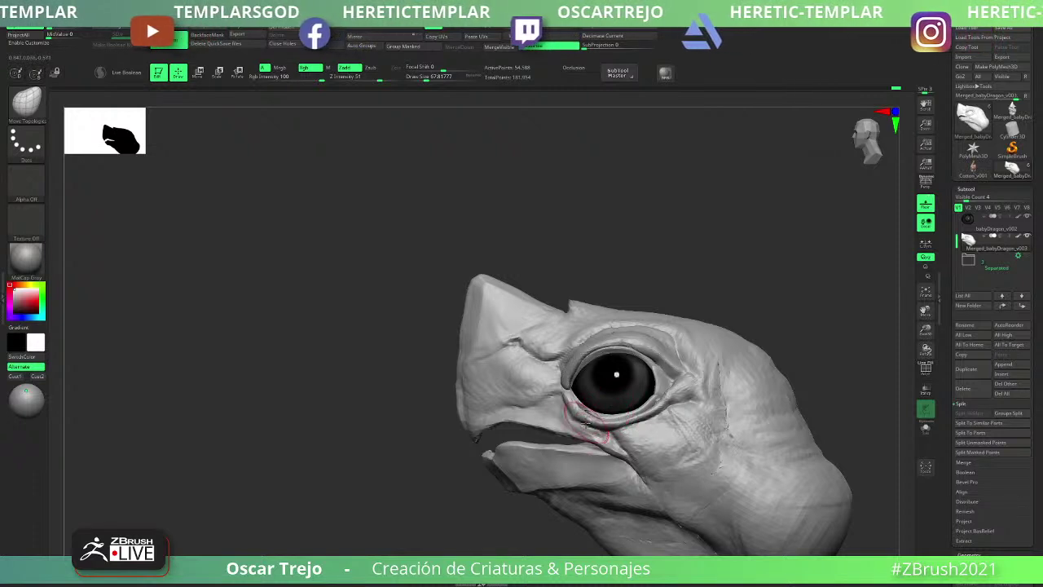
- Build up the fold under the lower eyelid with the ClayBuildup brush at a draw size of about 51
{"action": "right_click_drag", "start_coordinate": [611, 438], "coordinate": [653, 400], "text": "ctrl"}
{"action": "key", "text": "b"}
{"action": "key", "text": "c"}
{"action": "key", "text": "b"}
{"action": "key", "text": "s"}
{"action": "left_click", "coordinate": [628, 400]}
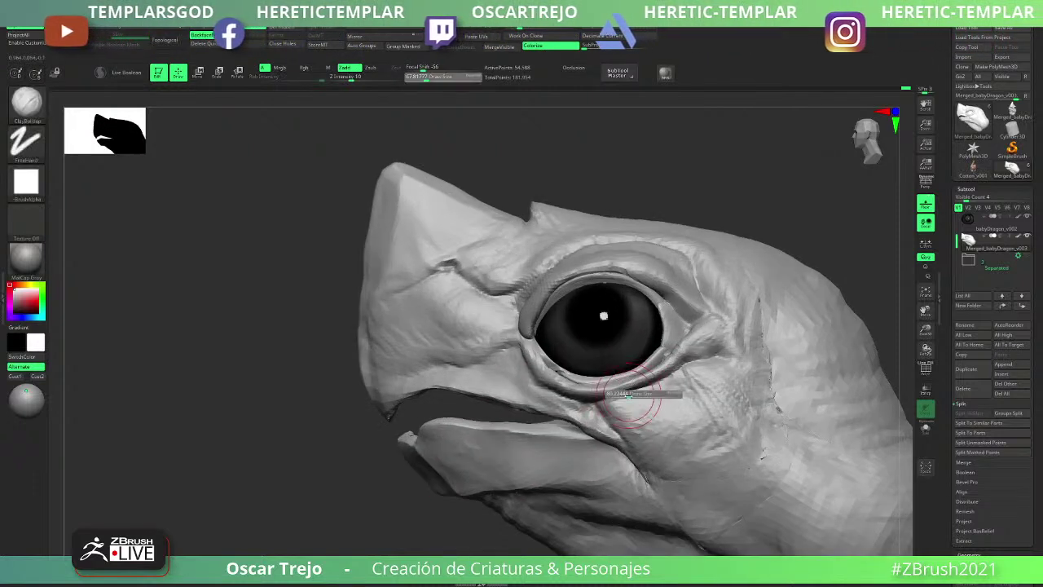
{"action": "key", "text": "s"}
{"action": "left_click", "coordinate": [598, 412]}
{"action": "left_click_drag", "start_coordinate": [590, 405], "coordinate": [647, 394]}
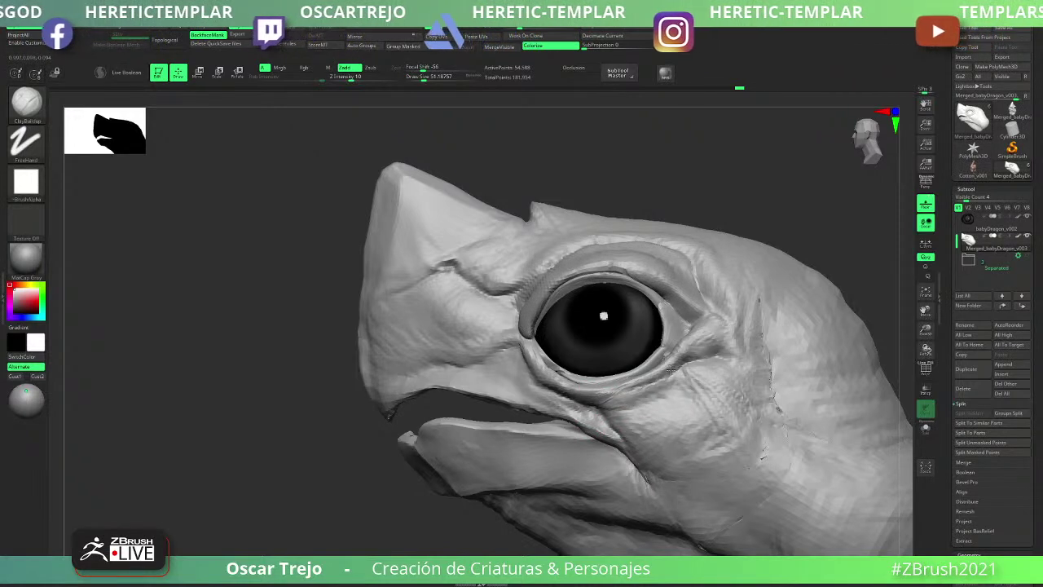
- Extend the lower eyelid fold toward the rear corner of the eye and cheek with ClayBuildup, varying the draw size
{"action": "key", "text": "s"}
{"action": "left_click", "coordinate": [635, 388]}
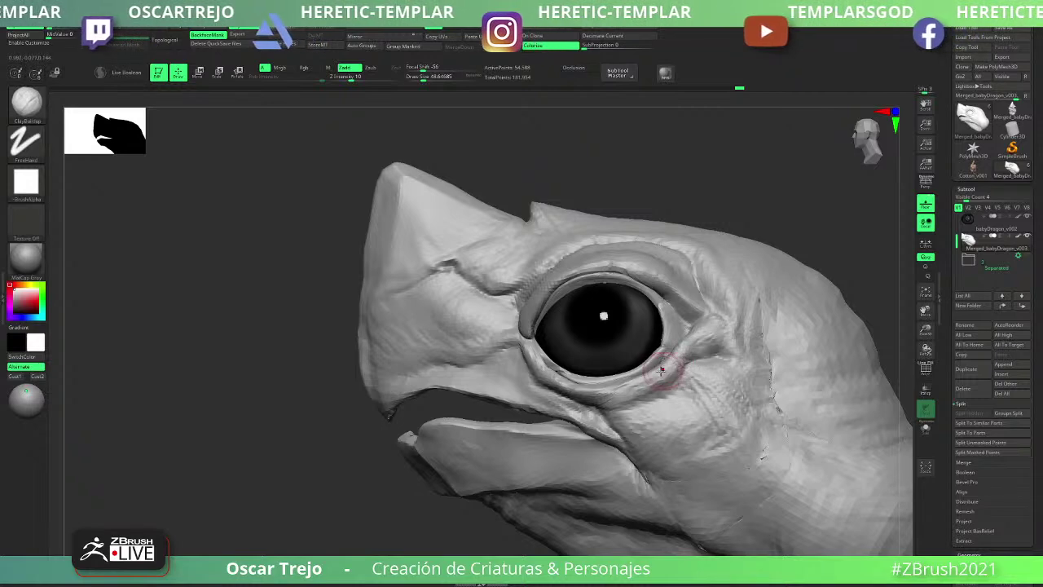
{"action": "mouse_move", "coordinate": [656, 392]}
{"action": "left_mouse_down"}
{"action": "mouse_move", "coordinate": [698, 378]}
{"action": "mouse_move", "coordinate": [676, 396]}
{"action": "left_mouse_up"}
{"action": "key", "text": "s"}
{"action": "left_click", "coordinate": [690, 388]}
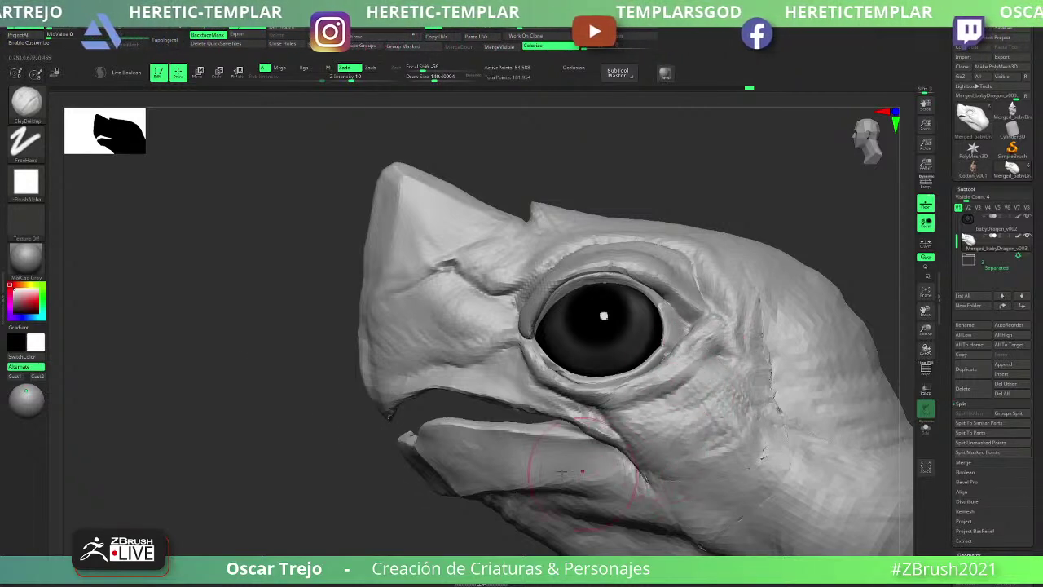
- Build up the skin fold between the lower eyelid and the mouth corner on the opposite side with ClayBuildup
{"action": "key", "text": "f"}
{"action": "key", "text": "s"}
{"action": "left_click_drag", "start_coordinate": [425, 320], "coordinate": [372, 291]}
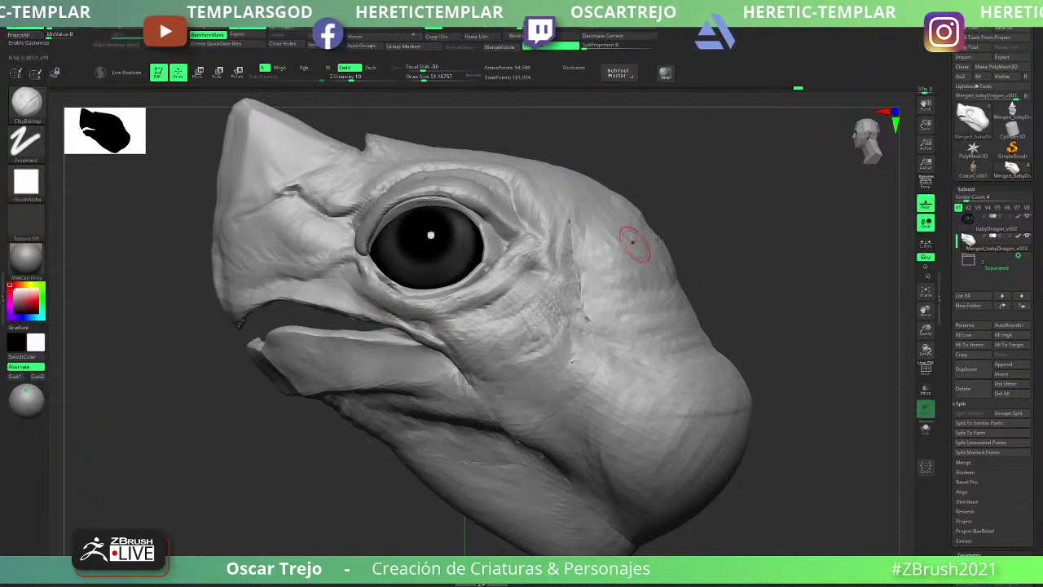
{"action": "mouse_move", "coordinate": [636, 243]}
{"action": "right_mouse_down", "text": "ctrl"}
{"action": "mouse_move", "coordinate": [636, 224]}
{"action": "mouse_move", "coordinate": [657, 243]}
{"action": "right_mouse_up", "text": "ctrl"}
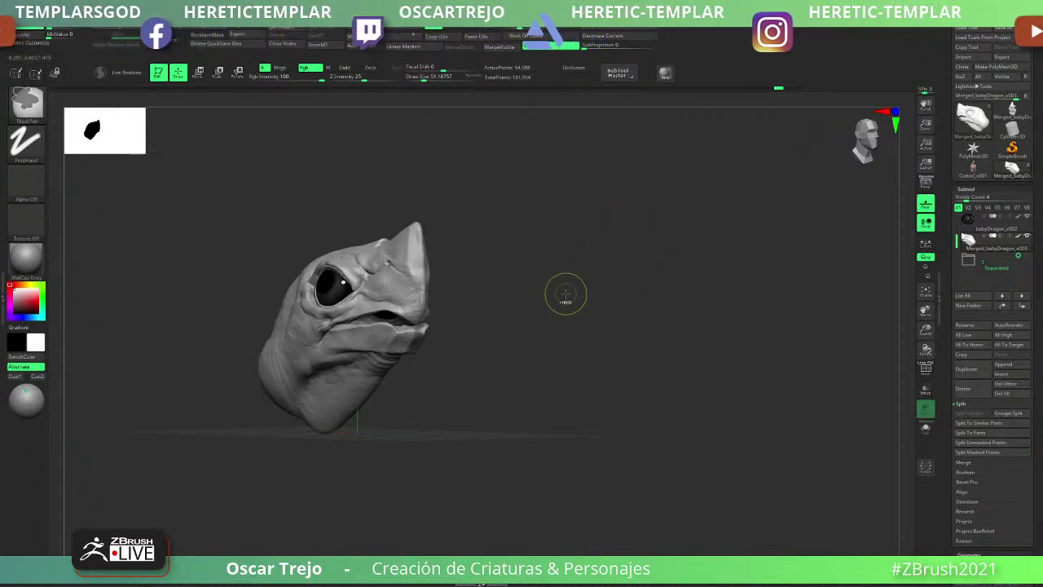
{"action": "mouse_move", "coordinate": [565, 274]}
{"action": "left_mouse_down"}
{"action": "mouse_move", "coordinate": [683, 302]}
{"action": "mouse_move", "coordinate": [701, 285]}
{"action": "left_mouse_up"}
{"action": "key", "text": "f"}
{"action": "right_click_drag", "start_coordinate": [701, 285], "coordinate": [701, 342], "text": "ctrl"}
{"action": "mouse_move", "coordinate": [506, 361]}
{"action": "left_mouse_down"}
{"action": "mouse_move", "coordinate": [496, 345]}
{"action": "mouse_move", "coordinate": [474, 373]}
{"action": "mouse_move", "coordinate": [577, 314]}
{"action": "mouse_move", "coordinate": [570, 324]}
{"action": "left_mouse_up"}
{"action": "mouse_move", "coordinate": [482, 372]}
{"action": "left_mouse_down"}
{"action": "mouse_move", "coordinate": [563, 340]}
{"action": "mouse_move", "coordinate": [566, 305]}
{"action": "mouse_move", "coordinate": [544, 316]}
{"action": "left_mouse_up"}
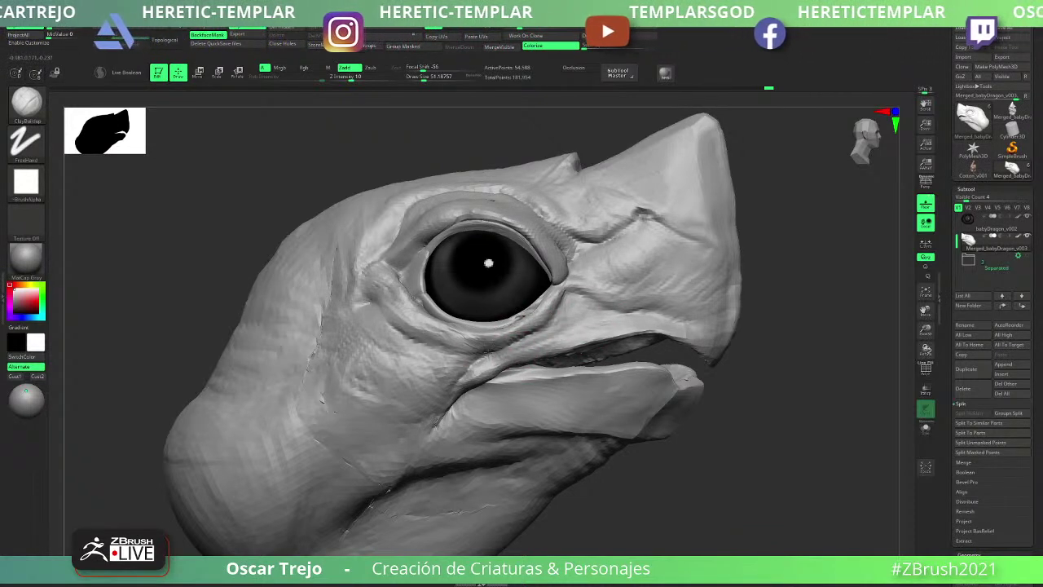
{"action": "mouse_move", "coordinate": [489, 353]}
{"action": "left_mouse_down"}
{"action": "mouse_move", "coordinate": [534, 334]}
{"action": "mouse_move", "coordinate": [534, 318]}
{"action": "mouse_move", "coordinate": [522, 336]}
{"action": "left_mouse_up"}
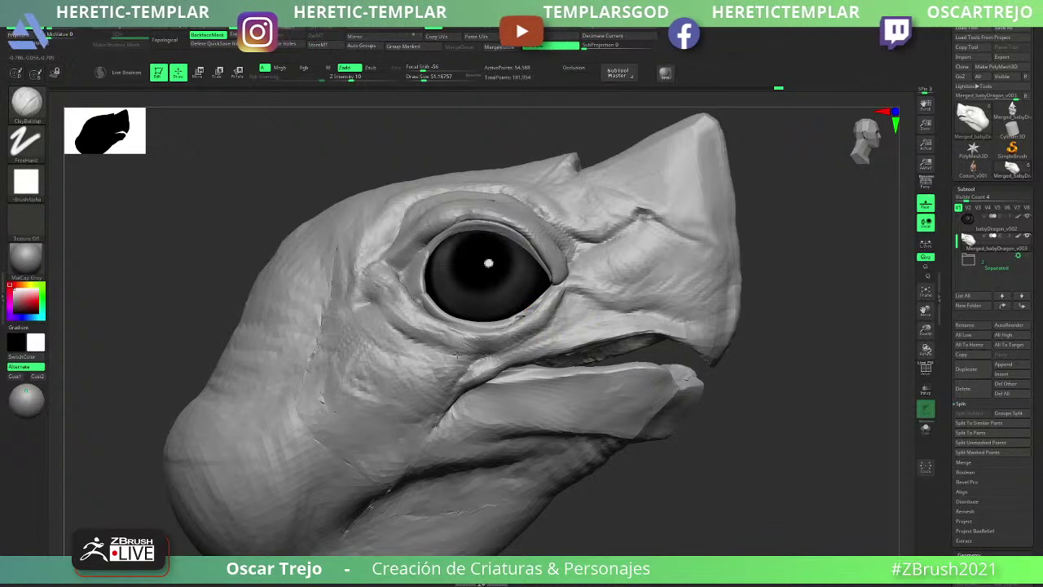
{"action": "mouse_move", "coordinate": [481, 359]}
{"action": "left_mouse_down"}
{"action": "mouse_move", "coordinate": [489, 350]}
{"action": "mouse_move", "coordinate": [473, 347]}
{"action": "mouse_move", "coordinate": [514, 347]}
{"action": "left_mouse_up"}
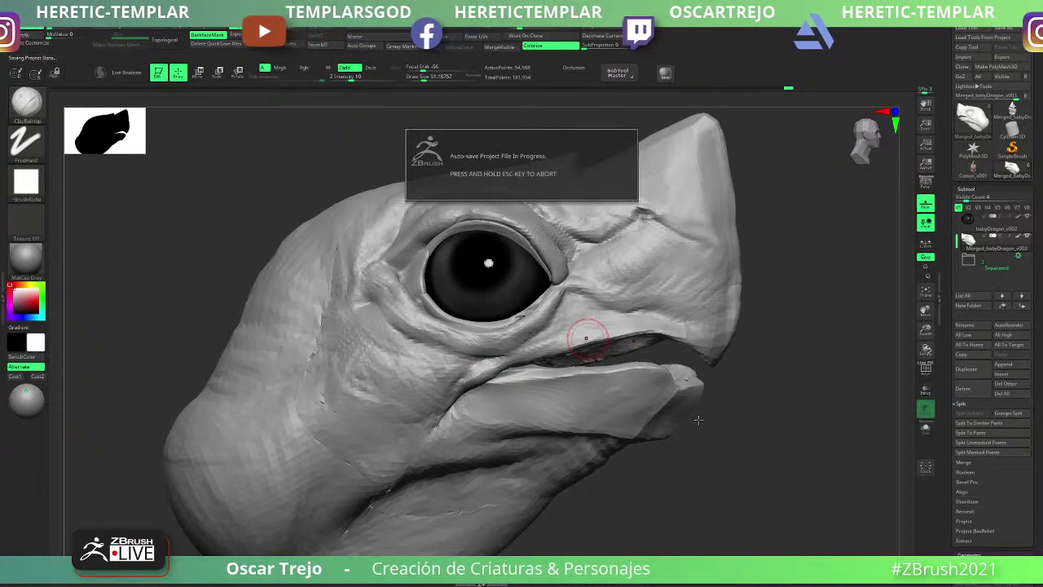
- Adjust the side contour of the jaw from below with the Move Topological brush at a draw size of about 97
{"action": "right_click_drag", "start_coordinate": [696, 391], "coordinate": [700, 419], "text": "ctrl"}
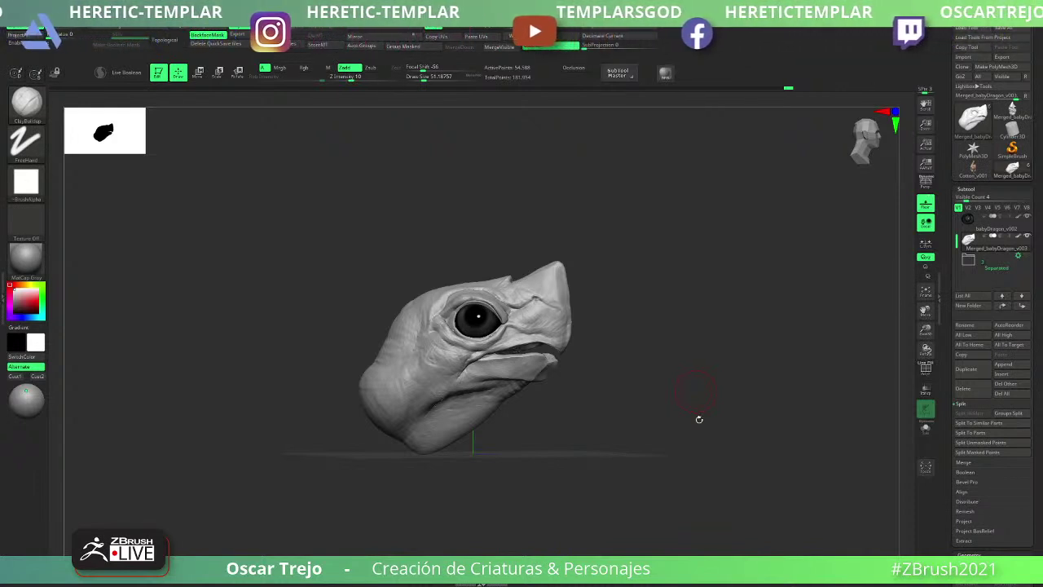
{"action": "left_click_drag", "start_coordinate": [595, 394], "coordinate": [696, 473]}
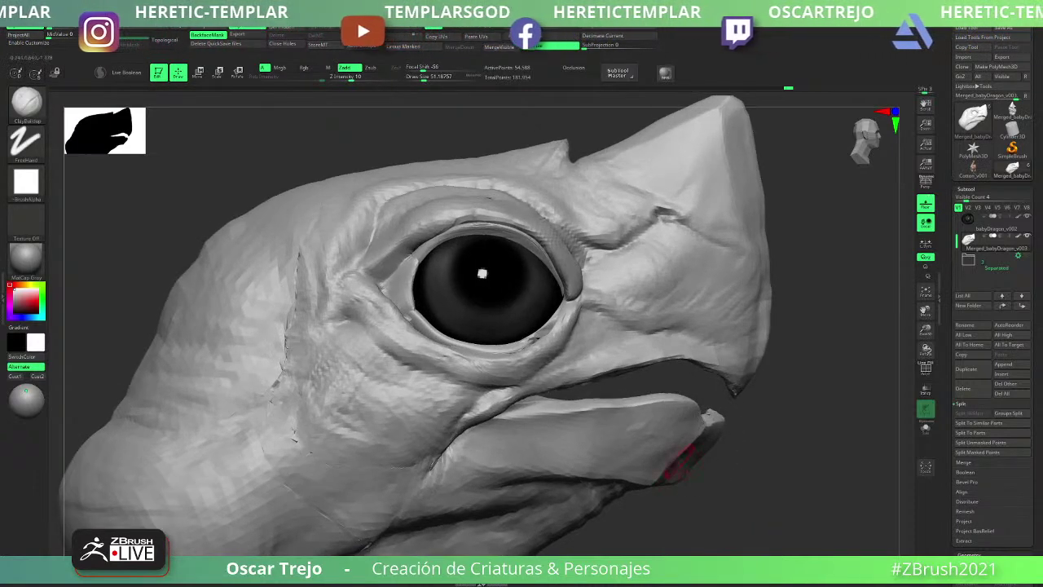
{"action": "right_click_drag", "start_coordinate": [672, 429], "coordinate": [680, 401], "text": "ctrl"}
{"action": "left_click_drag", "start_coordinate": [680, 400], "coordinate": [724, 381]}
{"action": "right_click_drag", "start_coordinate": [716, 360], "coordinate": [752, 393], "text": "ctrl"}
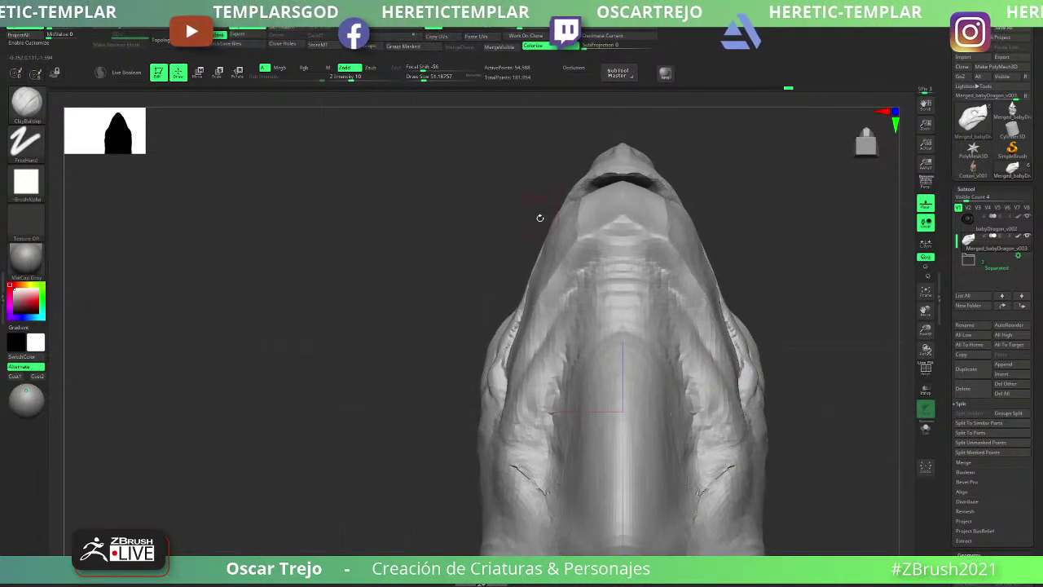
{"action": "key", "text": "b"}
{"action": "key", "text": "m"}
{"action": "key", "text": "t"}
{"action": "key", "text": "s"}
{"action": "mouse_move", "coordinate": [550, 232]}
{"action": "left_mouse_down"}
{"action": "mouse_move", "coordinate": [573, 235]}
{"action": "mouse_move", "coordinate": [565, 222]}
{"action": "left_mouse_up"}
- Push the underside of the lower beak's tip slightly upward with Move Topological at a draw size of about 136
{"action": "mouse_move", "coordinate": [740, 214]}
{"action": "left_mouse_down"}
{"action": "mouse_move", "coordinate": [719, 207]}
{"action": "mouse_move", "coordinate": [745, 279]}
{"action": "mouse_move", "coordinate": [740, 352]}
{"action": "mouse_move", "coordinate": [570, 390]}
{"action": "mouse_move", "coordinate": [484, 423]}
{"action": "left_mouse_up"}
{"action": "right_click_drag", "start_coordinate": [485, 424], "coordinate": [455, 321], "text": "ctrl"}
{"action": "left_click_drag", "start_coordinate": [454, 320], "coordinate": [498, 416]}
{"action": "left_click_drag", "start_coordinate": [829, 301], "coordinate": [642, 330]}
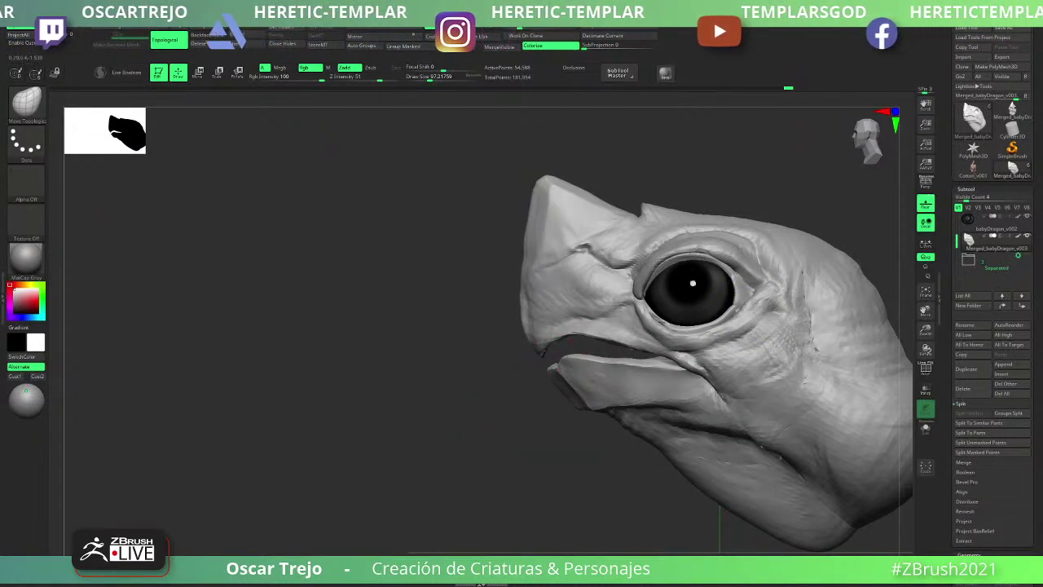
{"action": "key", "text": "bracketright"}
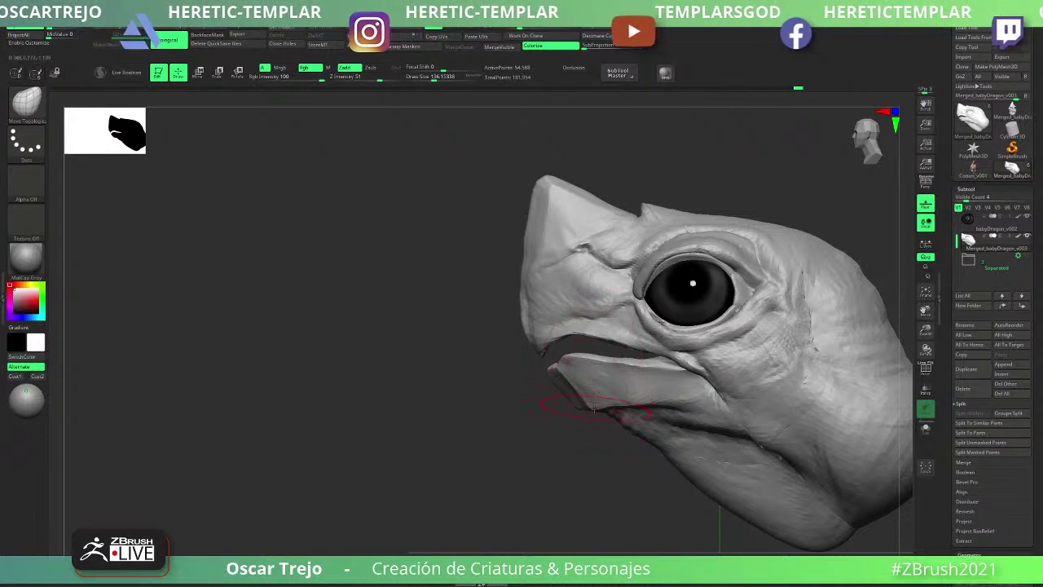
{"action": "left_click_drag", "start_coordinate": [575, 403], "coordinate": [587, 401]}
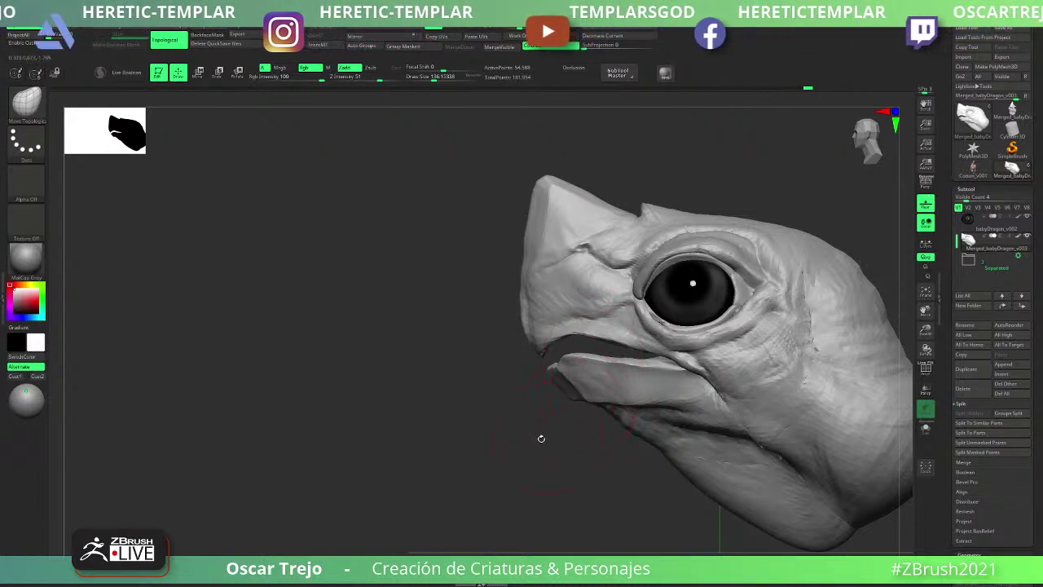
- Build up the throat skin directly beneath the lower beak with ClayBuildup, varying the draw size from about 105 to 154
{"action": "left_click_drag", "start_coordinate": [541, 437], "coordinate": [597, 426], "text": "shift"}
{"action": "left_click_drag", "start_coordinate": [734, 378], "coordinate": [644, 351]}
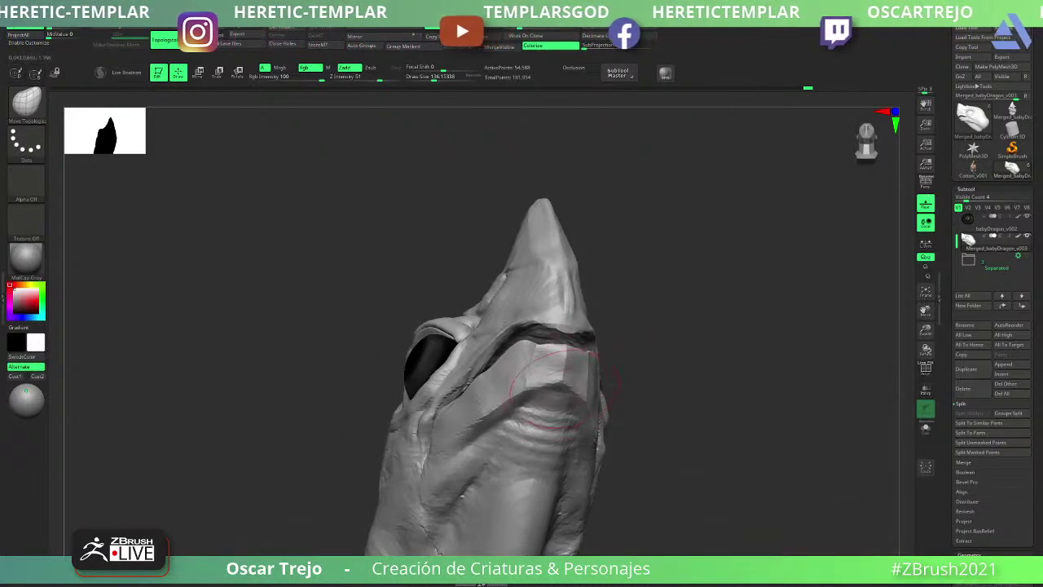
{"action": "key", "text": "b"}
{"action": "key", "text": "c"}
{"action": "key", "text": "b"}
{"action": "key", "text": "bracketleft"}
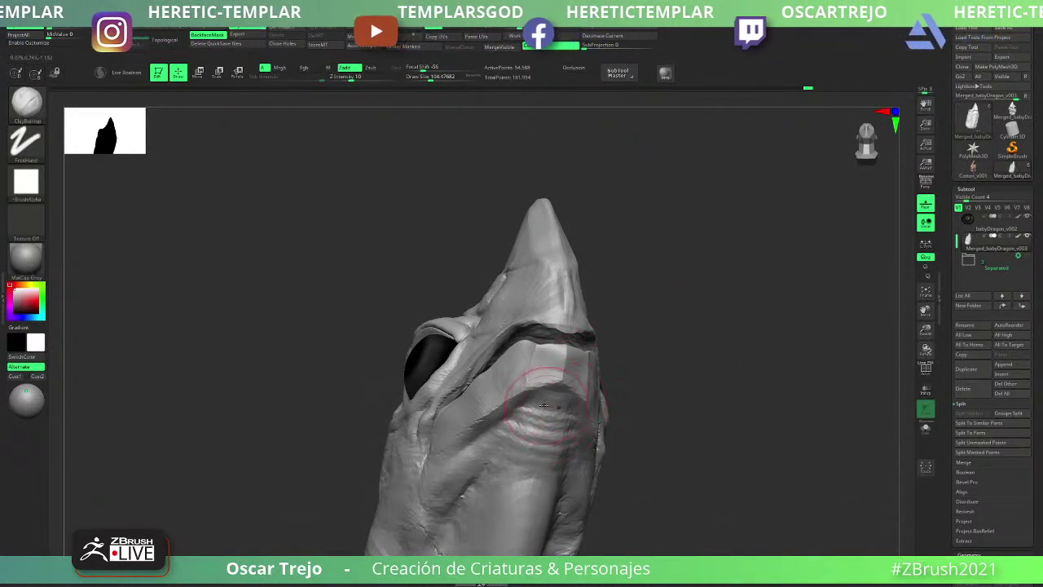
{"action": "key", "text": "bracketright"}
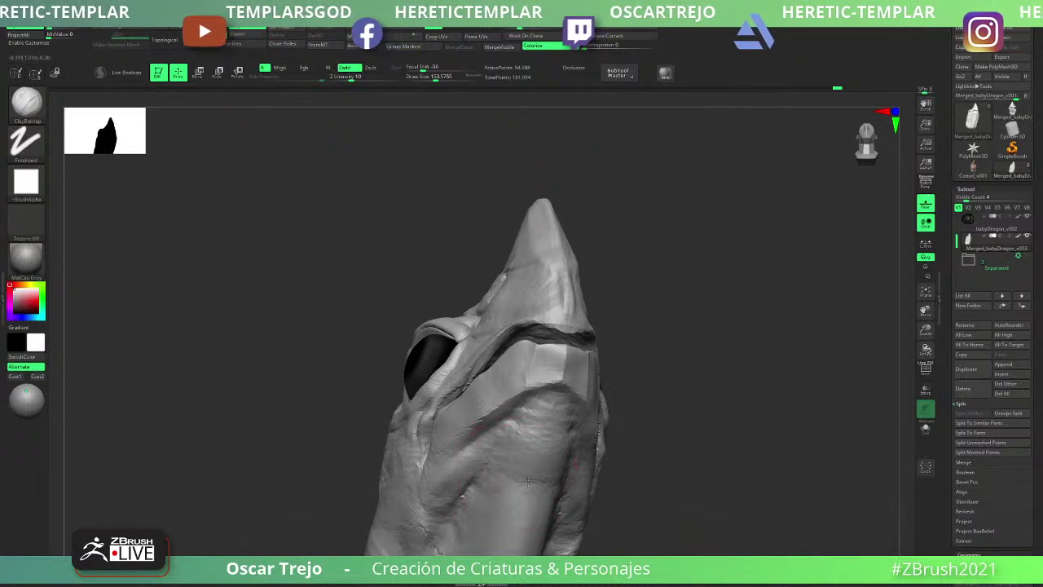
- Examine the head's side profile and polygon wireframe with the Move brush active at a draw size of about 77
{"action": "key", "text": "b"}
{"action": "key", "text": "d"}
{"action": "key", "text": "s"}
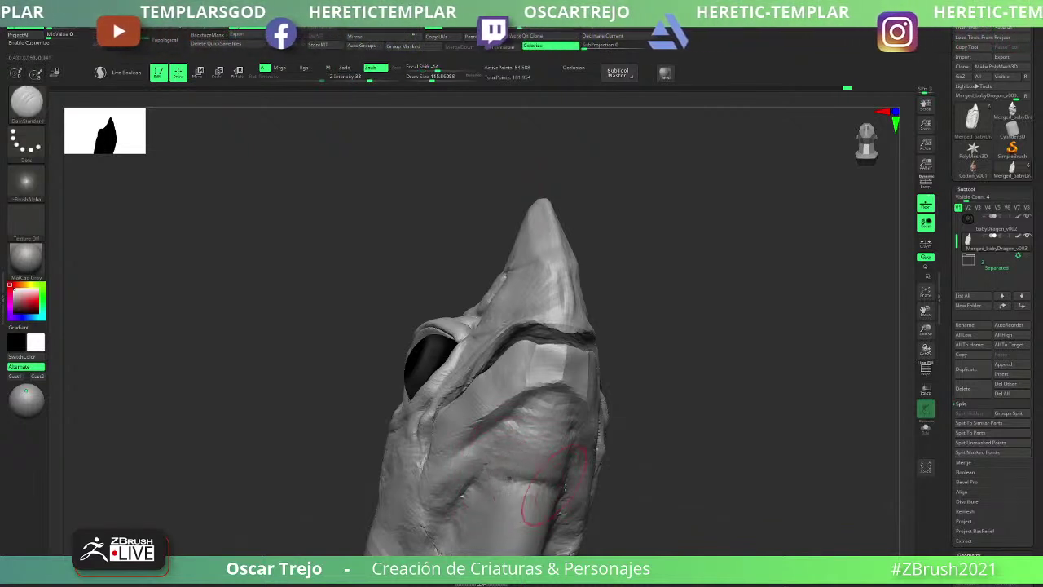
{"action": "left_click_drag", "start_coordinate": [679, 412], "coordinate": [709, 445]}
{"action": "mouse_move", "coordinate": [656, 490]}
{"action": "left_mouse_down", "text": "alt"}
{"action": "mouse_move", "coordinate": [597, 475]}
{"action": "mouse_move", "coordinate": [608, 474]}
{"action": "left_mouse_up", "text": "alt"}
{"action": "key", "text": "s"}
{"action": "key", "text": "b"}
{"action": "key", "text": "m"}
{"action": "key", "text": "v"}
{"action": "mouse_move", "coordinate": [539, 450]}
{"action": "left_mouse_down"}
{"action": "mouse_move", "coordinate": [529, 450]}
{"action": "mouse_move", "coordinate": [623, 443]}
{"action": "mouse_move", "coordinate": [559, 448]}
{"action": "mouse_move", "coordinate": [565, 460]}
{"action": "mouse_move", "coordinate": [438, 459]}
{"action": "mouse_move", "coordinate": [334, 391]}
{"action": "mouse_move", "coordinate": [463, 377]}
{"action": "left_mouse_up"}
{"action": "key", "text": "b"}
{"action": "key", "text": "m"}
{"action": "key", "text": "v"}
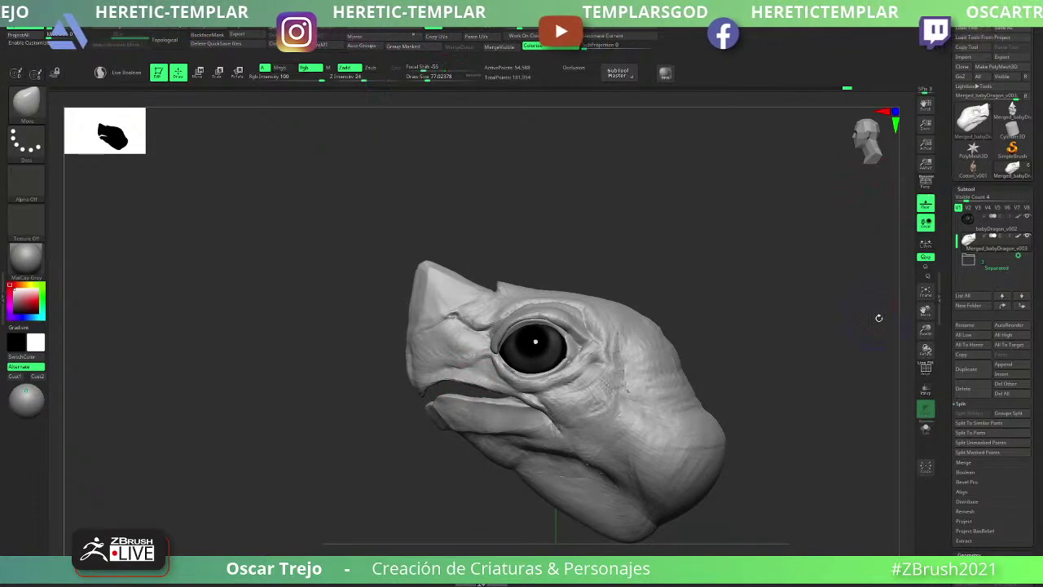
{"action": "key", "text": "shift+f"}
{"action": "key", "text": "shift+f"}
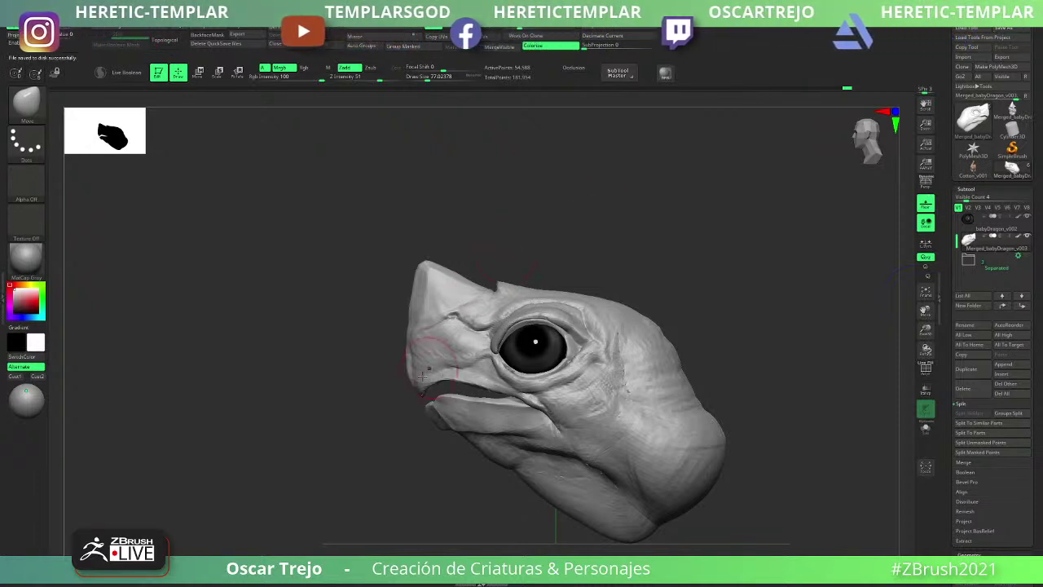
{"action": "left_click_drag", "start_coordinate": [395, 432], "coordinate": [465, 424], "text": "shift"}
{"action": "key", "text": "w"}
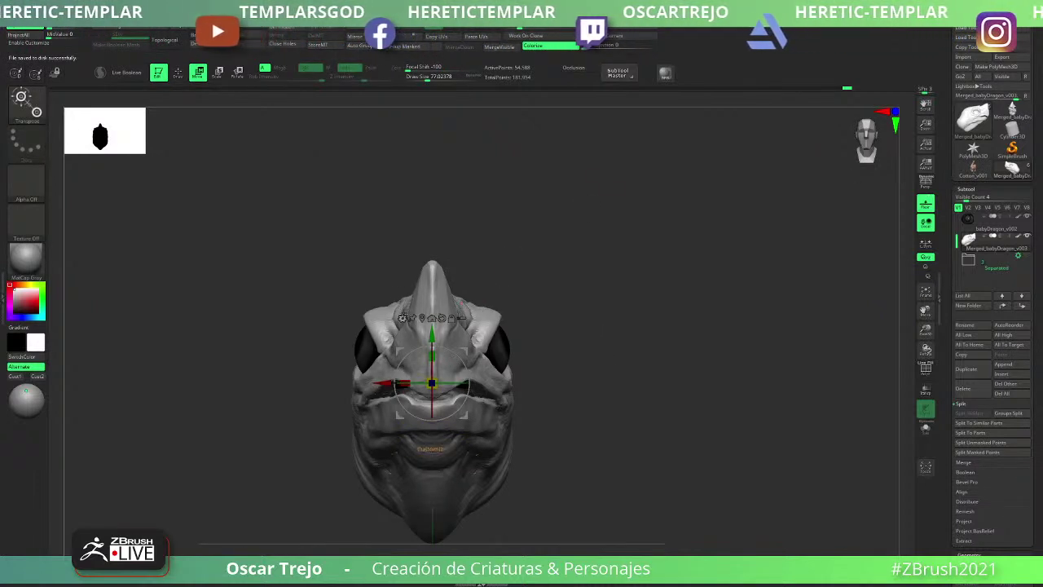
{"action": "left_click", "coordinate": [402, 318]}
{"action": "left_click", "coordinate": [482, 351]}
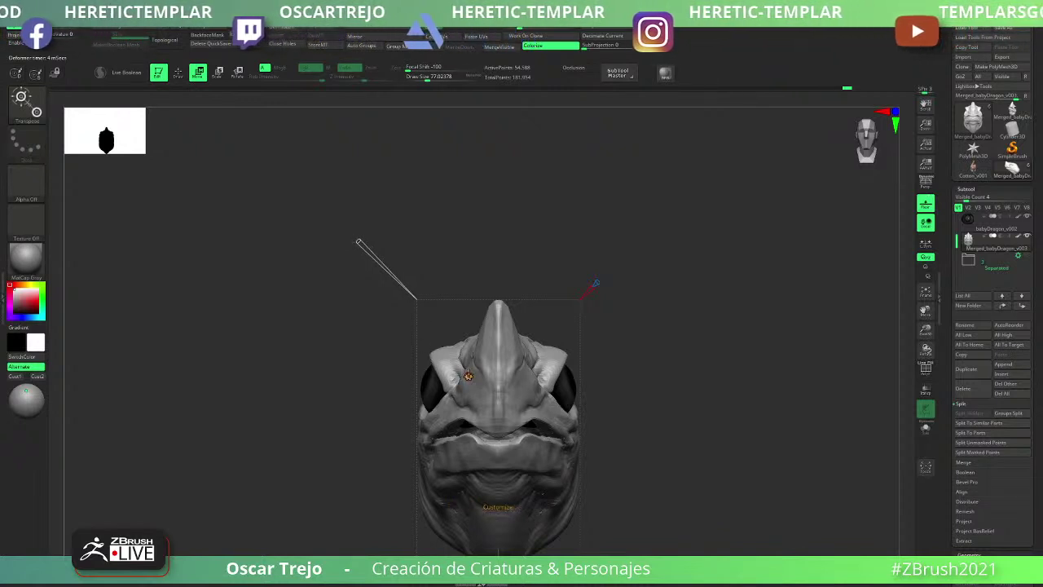
{"action": "left_click", "coordinate": [468, 375]}
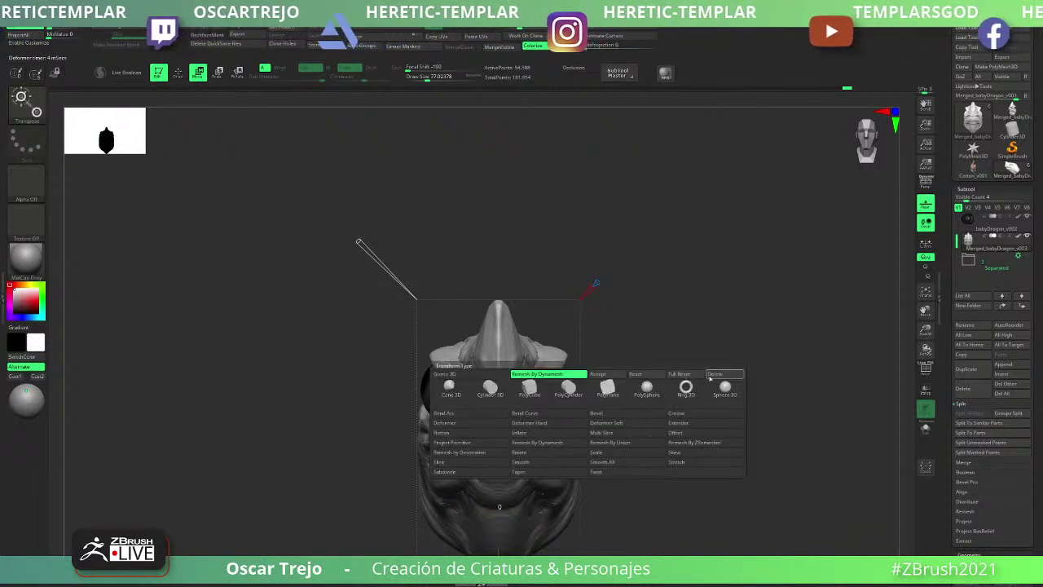
{"action": "left_click", "coordinate": [717, 377]}
- Isolate the head mesh in Solo mode, check its wireframe, and duplicate it as a new subtool
{"action": "left_click", "coordinate": [926, 432]}
{"action": "left_click_drag", "start_coordinate": [875, 431], "coordinate": [727, 431], "text": "shift"}
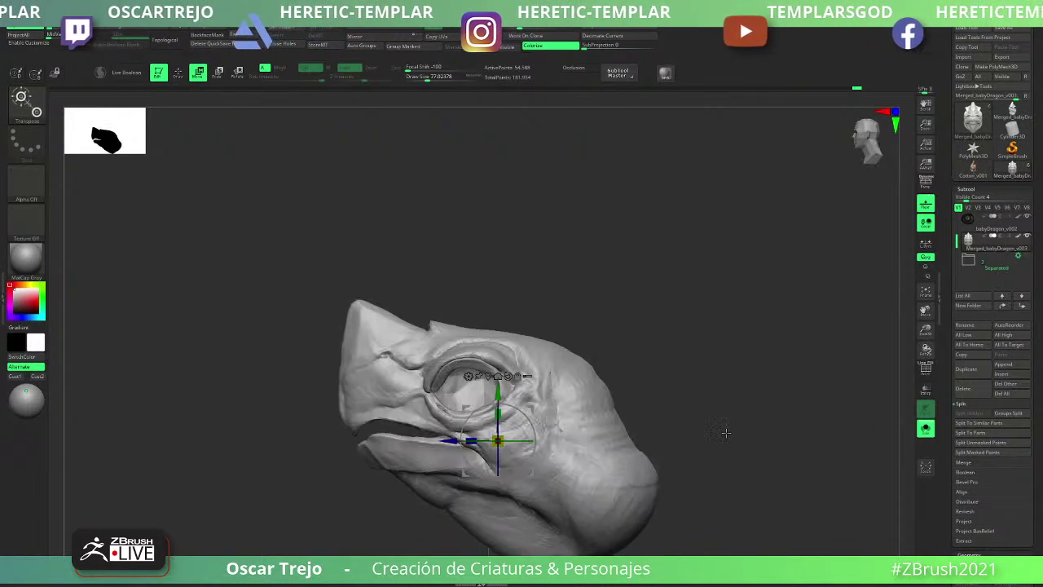
{"action": "key", "text": "shift+f"}
{"action": "key", "text": "shift+f"}
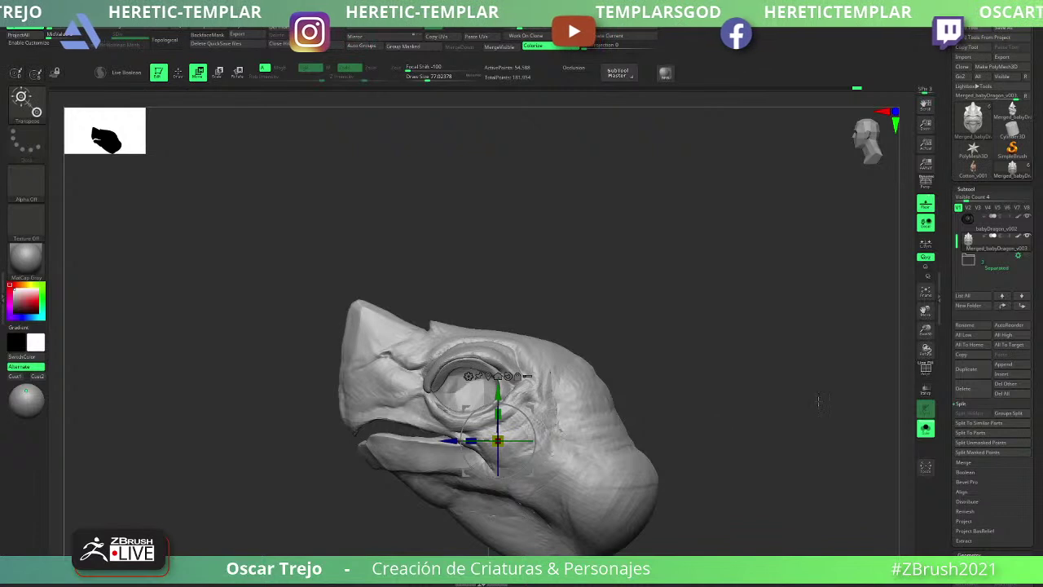
{"action": "key", "text": "q"}
{"action": "left_click", "coordinate": [972, 371]}
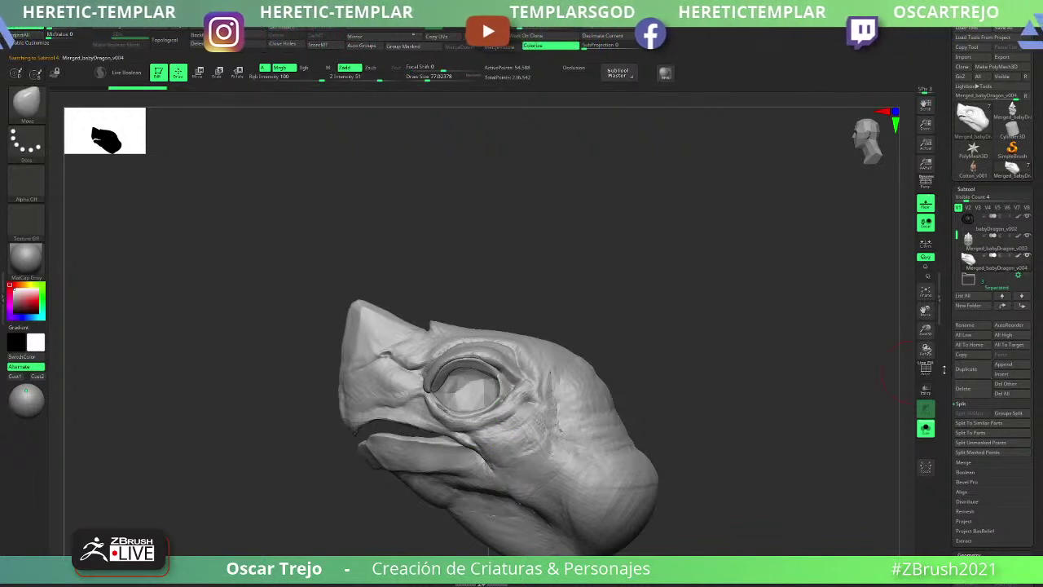
- Try retopologizing the duplicated head with ZRemesher at a target polygon count of 5 and inspect the resulting wireframe
{"action": "scroll", "coordinate": [990, 367], "scroll_direction": "down", "scroll_amount": 8}
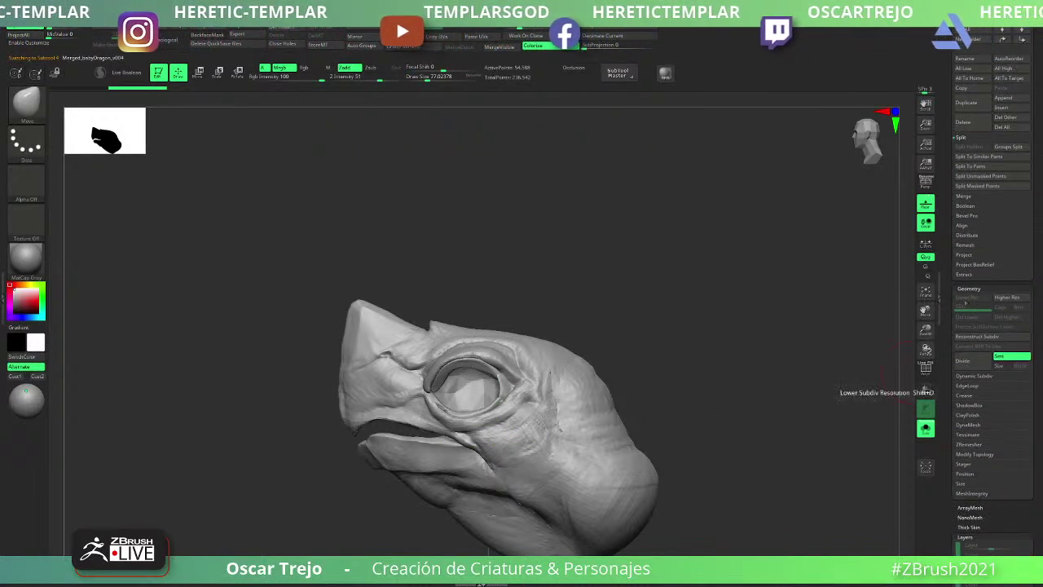
{"action": "scroll", "coordinate": [962, 343], "scroll_direction": "down", "scroll_amount": 6}
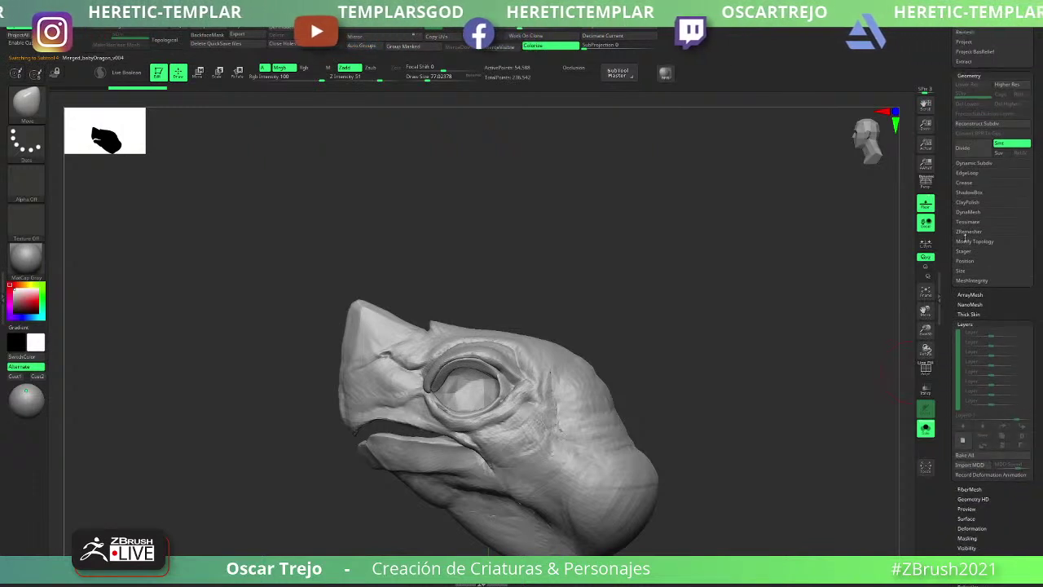
{"action": "left_click", "coordinate": [966, 236]}
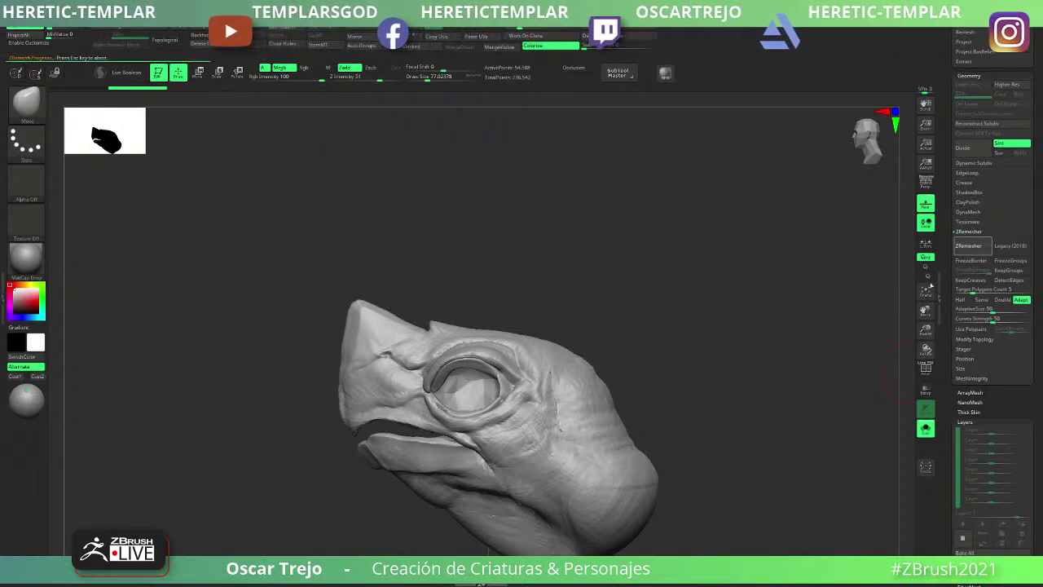
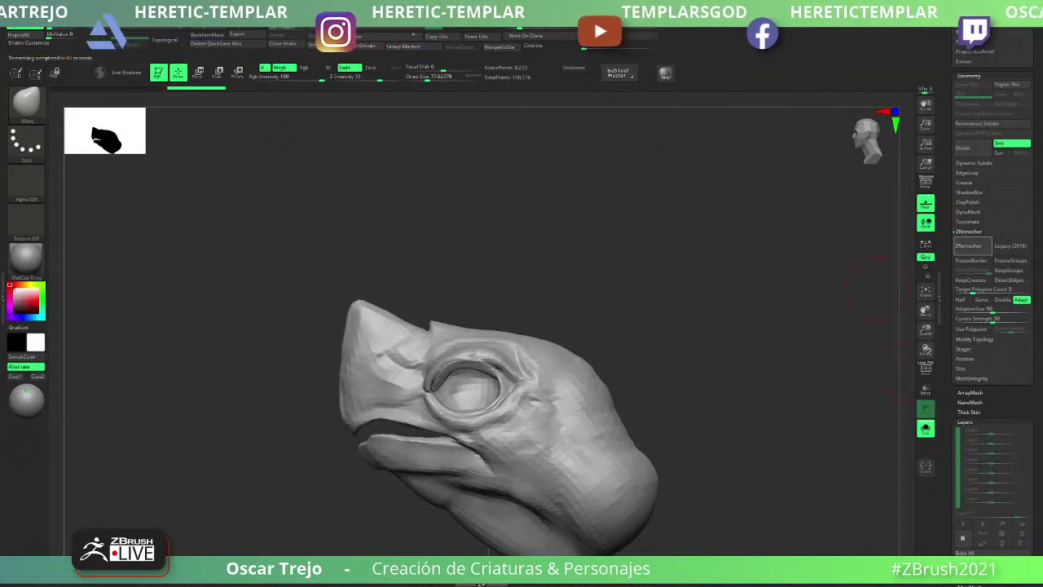
{"action": "mouse_move", "coordinate": [530, 286]}
{"action": "left_mouse_down"}
{"action": "mouse_move", "coordinate": [561, 286]}
{"action": "mouse_move", "coordinate": [578, 266]}
{"action": "mouse_move", "coordinate": [617, 309]}
{"action": "mouse_move", "coordinate": [698, 305]}
{"action": "left_mouse_up"}
{"action": "key", "text": "shift+f"}
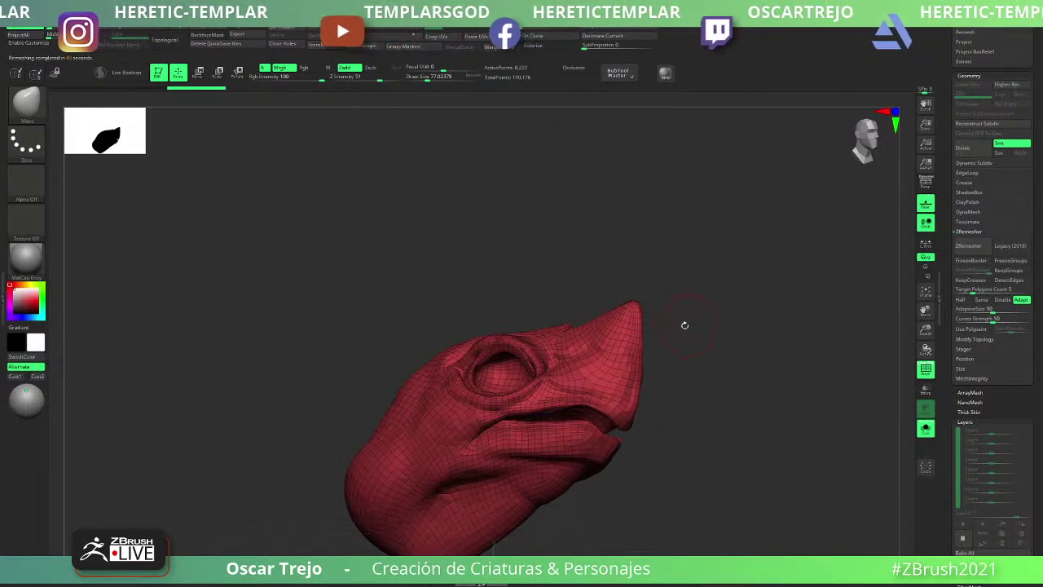
{"action": "key", "text": "w"}
{"action": "left_click", "coordinate": [465, 380]}
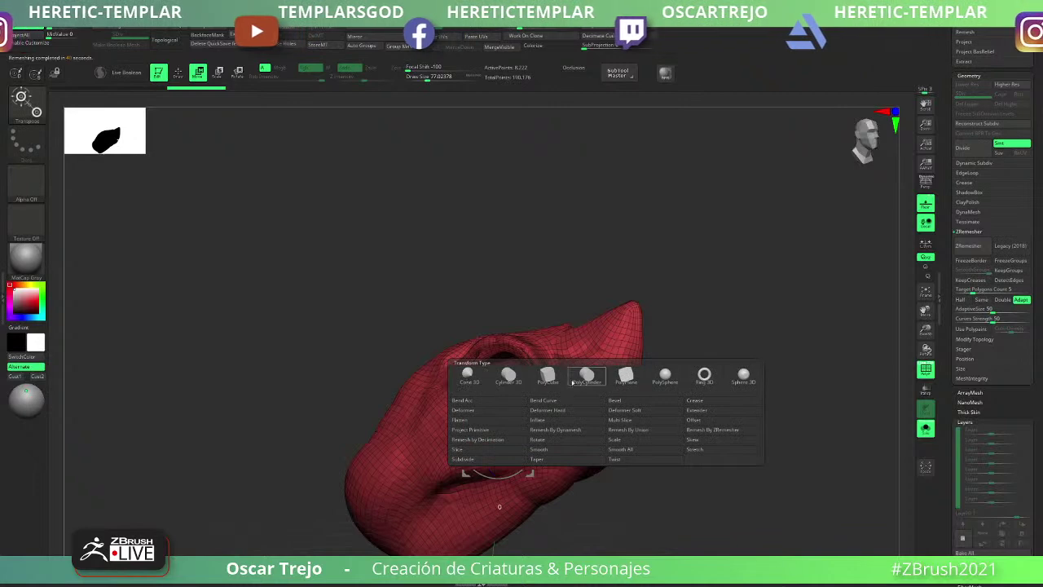
{"action": "left_click_drag", "start_coordinate": [661, 236], "coordinate": [623, 295], "text": "shift"}
{"action": "mouse_move", "coordinate": [623, 295]}
{"action": "right_mouse_down", "text": "ctrl"}
{"action": "mouse_move", "coordinate": [645, 272]}
{"action": "mouse_move", "coordinate": [660, 292]}
{"action": "mouse_move", "coordinate": [634, 218]}
{"action": "mouse_move", "coordinate": [571, 212]}
{"action": "right_mouse_up", "text": "ctrl"}
{"action": "key", "text": "q"}
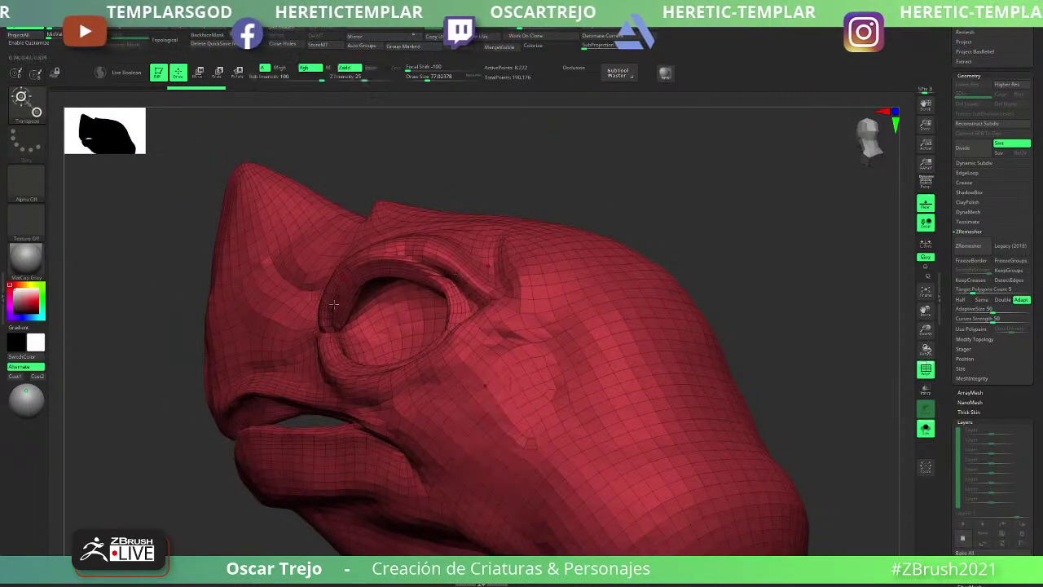
- Regroup the remeshed head with Auto Groups and examine the topology around the eye up close
{"action": "left_click", "coordinate": [363, 48]}
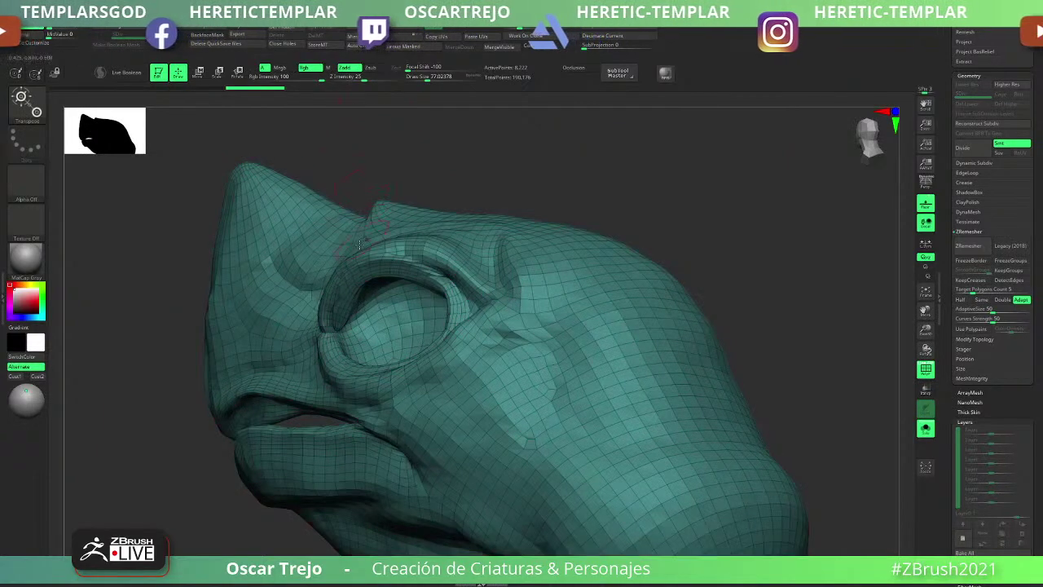
{"action": "mouse_move", "coordinate": [342, 305]}
{"action": "left_mouse_down", "text": "shift"}
{"action": "mouse_move", "coordinate": [332, 326]}
{"action": "mouse_move", "coordinate": [344, 311]}
{"action": "left_mouse_up", "text": "shift"}
{"action": "key", "text": "w"}
{"action": "right_click_drag", "start_coordinate": [344, 310], "coordinate": [399, 314]}
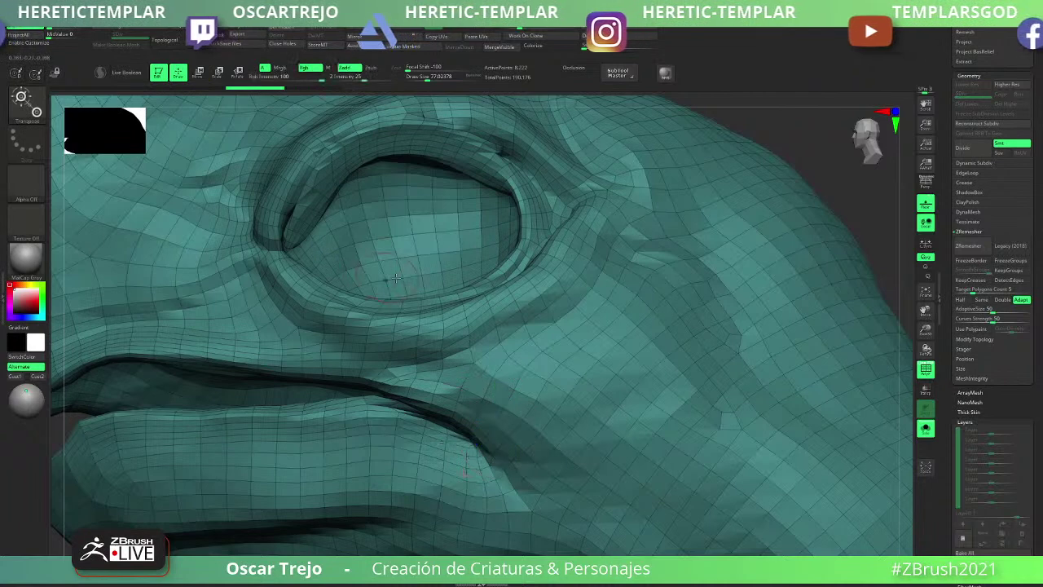
{"action": "key", "text": "f"}
{"action": "key", "text": "shift+f"}
- Undo the polygrouping and the ZRemesher pass on the duplicated head
{"action": "key", "text": "ctrl+z"}
{"action": "key", "text": "ctrl+z"}
{"action": "key", "text": "ctrl+z"}
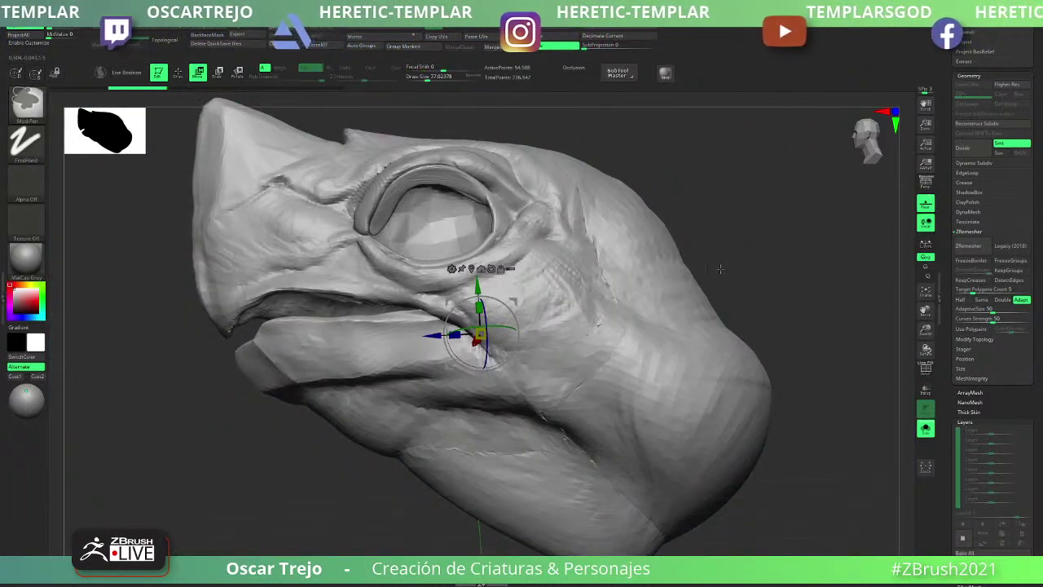
- Remesh the duplicated head with the Remesh By DynaMesh deformer, raising its density to about 663,000, and return to the Move brush
{"action": "right_click_drag", "start_coordinate": [703, 241], "coordinate": [577, 263], "text": "ctrl"}
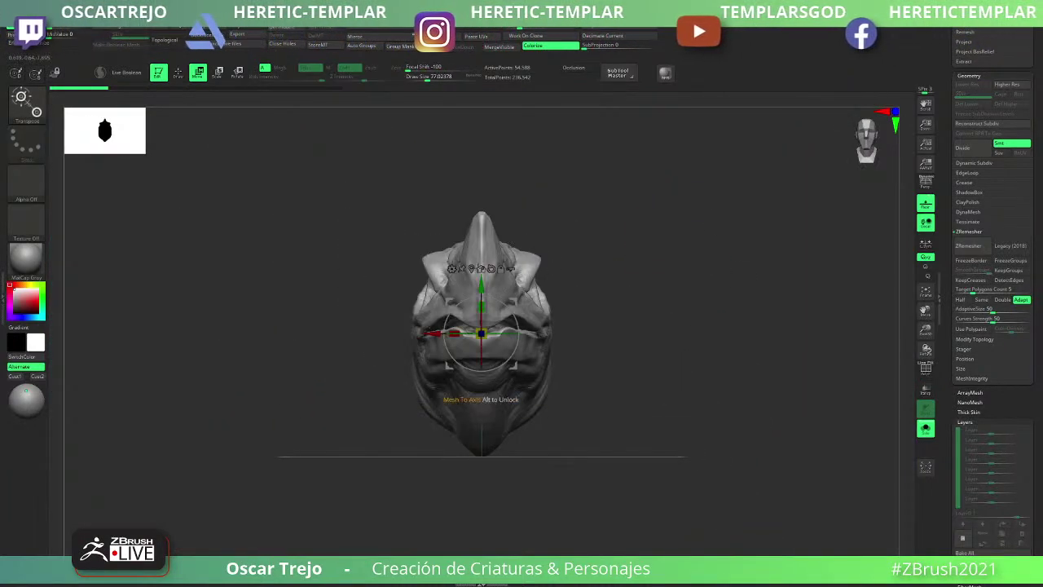
{"action": "left_click", "coordinate": [453, 269]}
{"action": "left_click", "coordinate": [552, 322]}
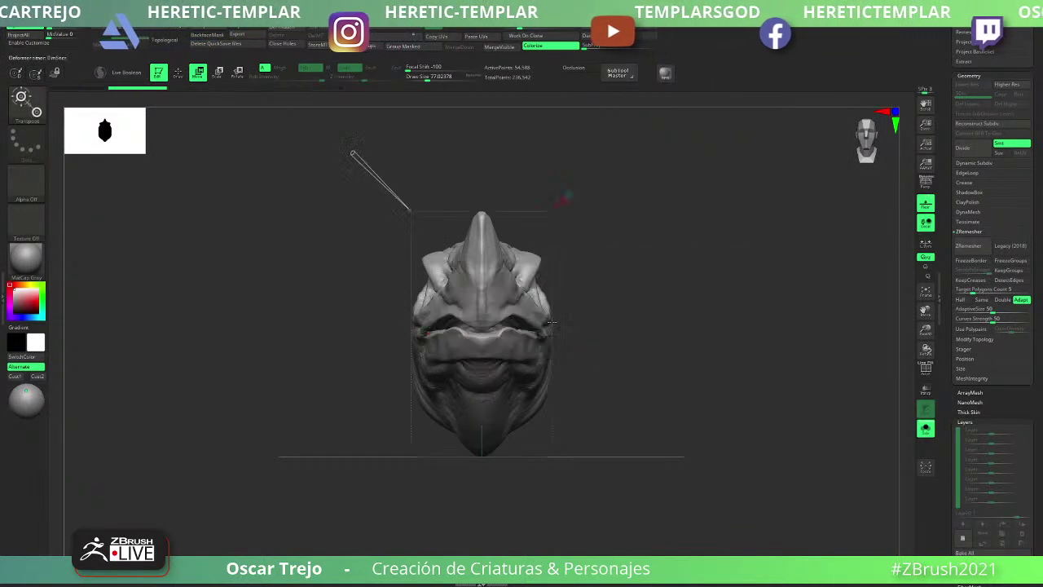
{"action": "left_click_drag", "start_coordinate": [369, 238], "coordinate": [351, 220]}
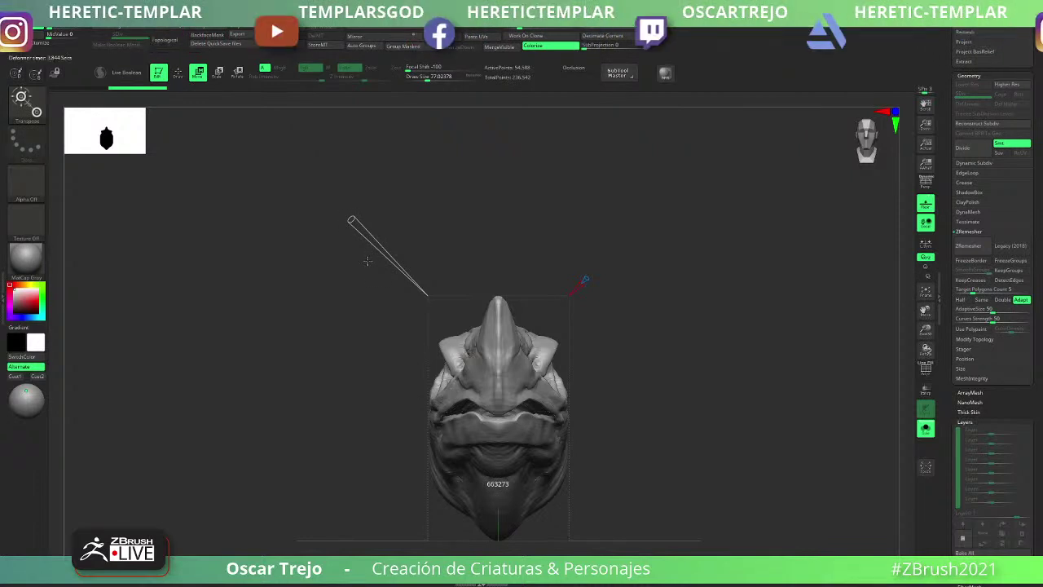
{"action": "left_click_drag", "start_coordinate": [737, 282], "coordinate": [664, 302]}
{"action": "key", "text": "b"}
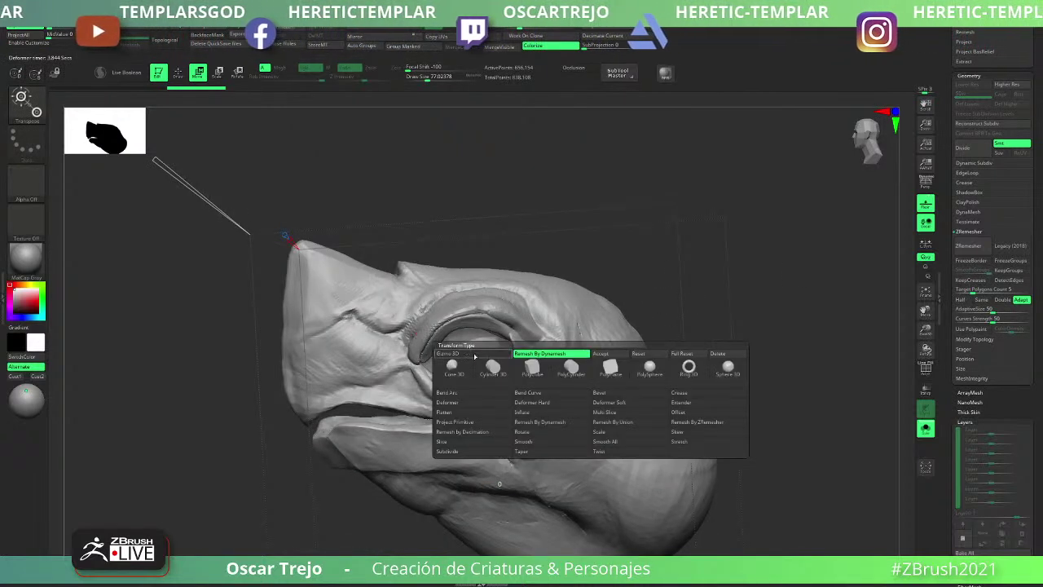
{"action": "key", "text": "m"}
{"action": "key", "text": "v"}
{"action": "key", "text": "shift"}
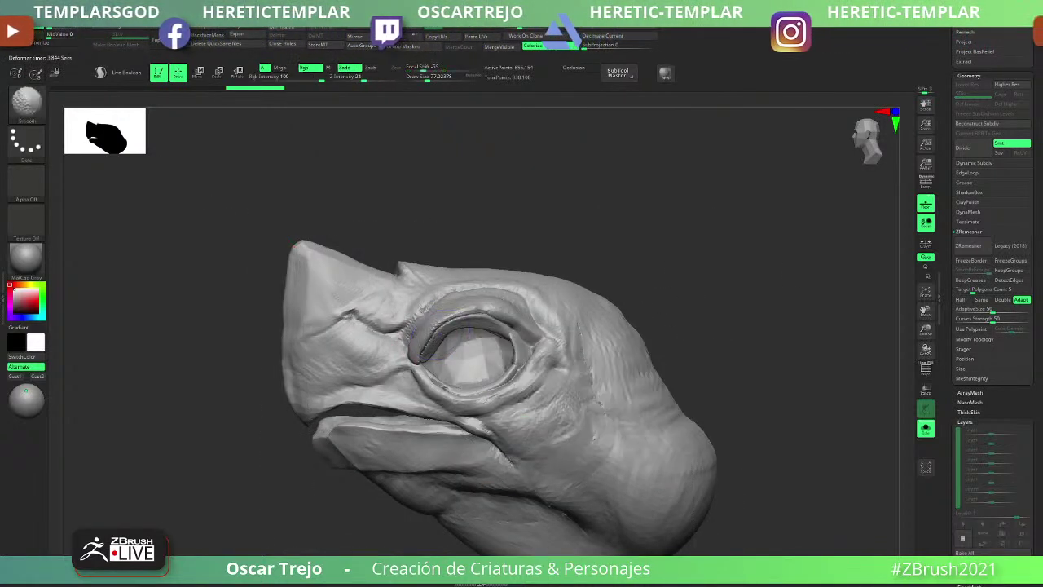
{"action": "key", "text": "ctrl"}
- Retopologize the dense duplicated head with ZRemesher at a target polygon count of 5 and check its wireframe
{"action": "mouse_move", "coordinate": [621, 295]}
{"action": "left_mouse_down", "text": "alt"}
{"action": "mouse_move", "coordinate": [597, 265]}
{"action": "mouse_move", "coordinate": [684, 331]}
{"action": "mouse_move", "coordinate": [554, 372]}
{"action": "left_mouse_up", "text": "alt"}
{"action": "left_click_drag", "start_coordinate": [375, 393], "coordinate": [424, 377], "text": "alt"}
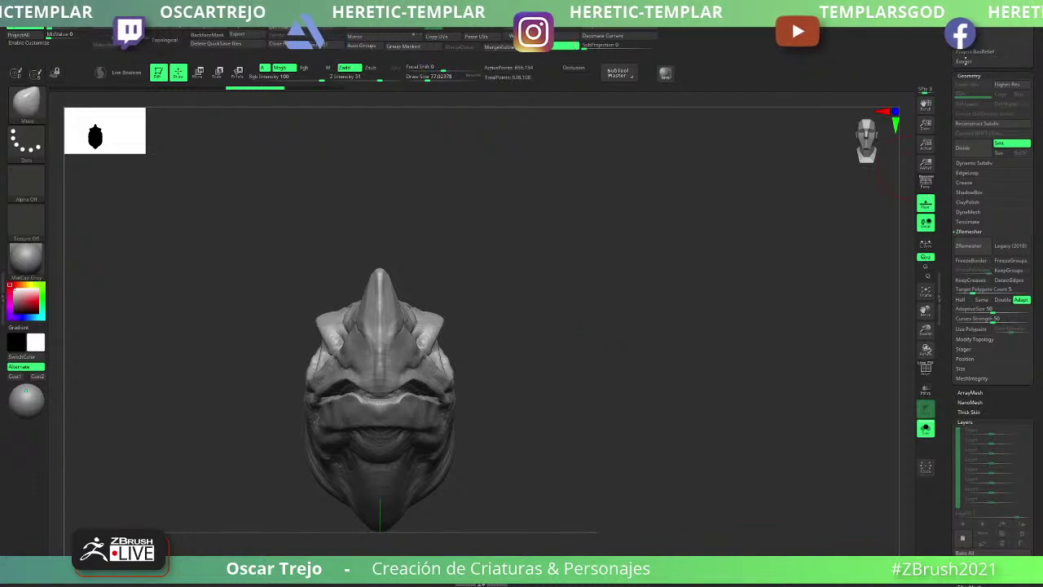
{"action": "scroll", "coordinate": [953, 86], "scroll_direction": "up", "scroll_amount": 1}
{"action": "scroll", "coordinate": [953, 87], "scroll_direction": "up", "scroll_amount": 10}
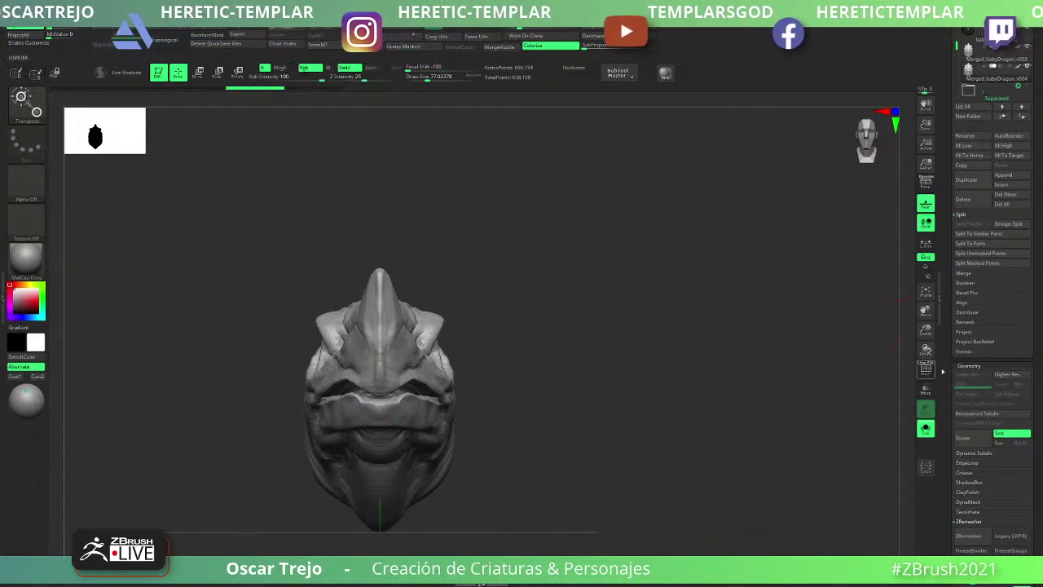
{"action": "scroll", "coordinate": [960, 342], "scroll_direction": "down", "scroll_amount": 8}
{"action": "left_click", "coordinate": [966, 309]}
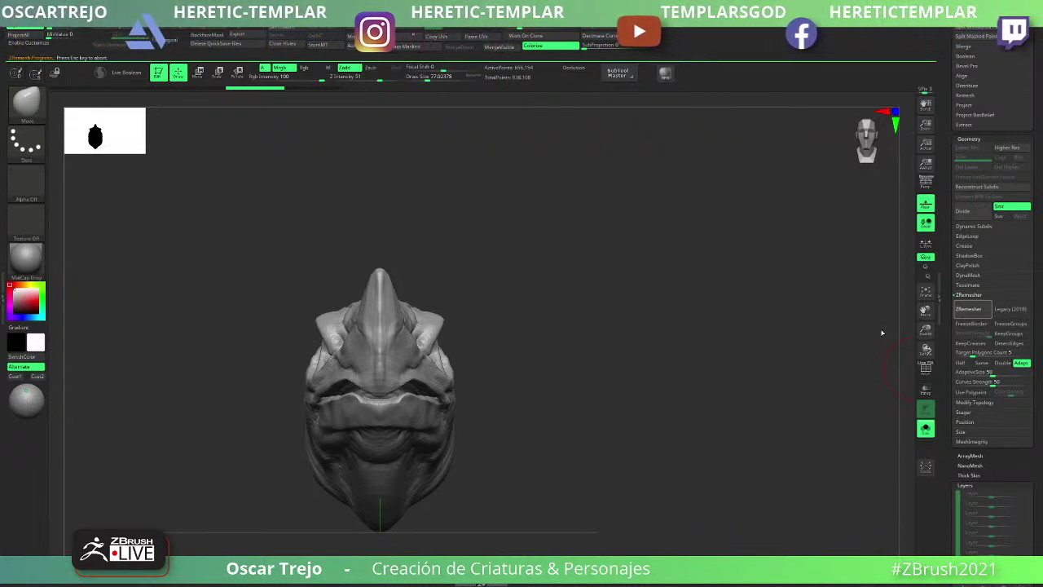
{"action": "left_click_drag", "start_coordinate": [452, 279], "coordinate": [648, 340], "text": "shift"}
{"action": "key", "text": "f"}
{"action": "key", "text": "shift+f"}
{"action": "key", "text": "shift+f"}
{"action": "left_click_drag", "start_coordinate": [595, 258], "coordinate": [752, 323], "text": "shift"}
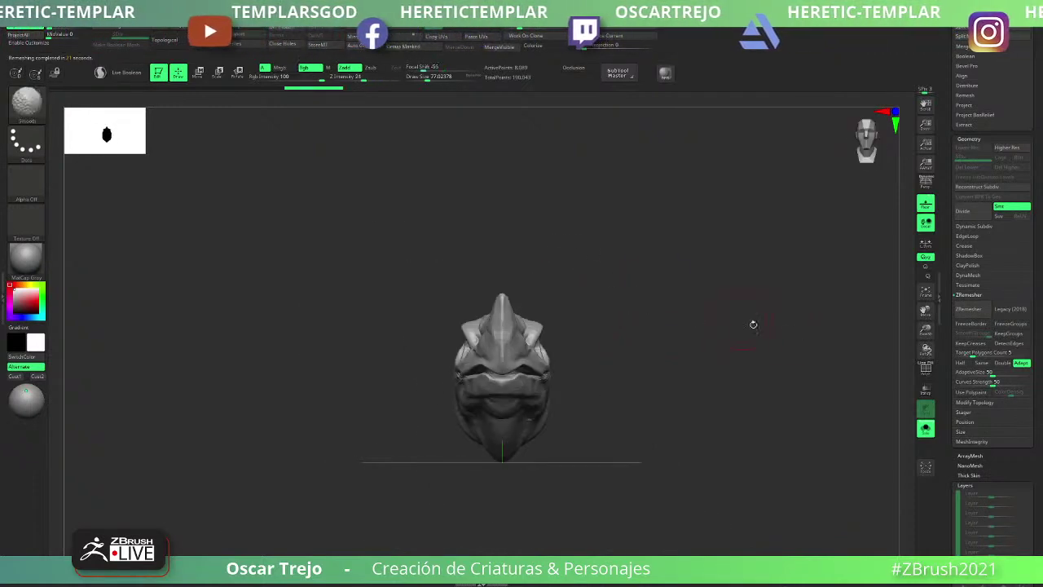
- Subdivide the retopologized head three times up to level 4, and step back down to subdivision level 1
{"action": "left_click_drag", "start_coordinate": [949, 178], "coordinate": [960, 267]}
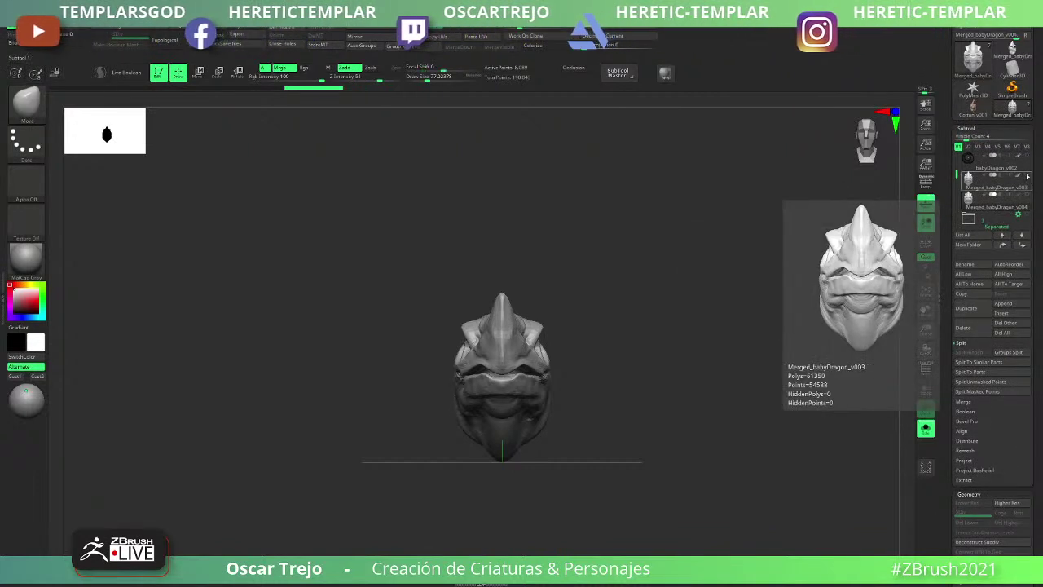
{"action": "left_click_drag", "start_coordinate": [848, 310], "coordinate": [682, 353]}
{"action": "right_click_drag", "start_coordinate": [681, 354], "coordinate": [708, 347], "text": "ctrl"}
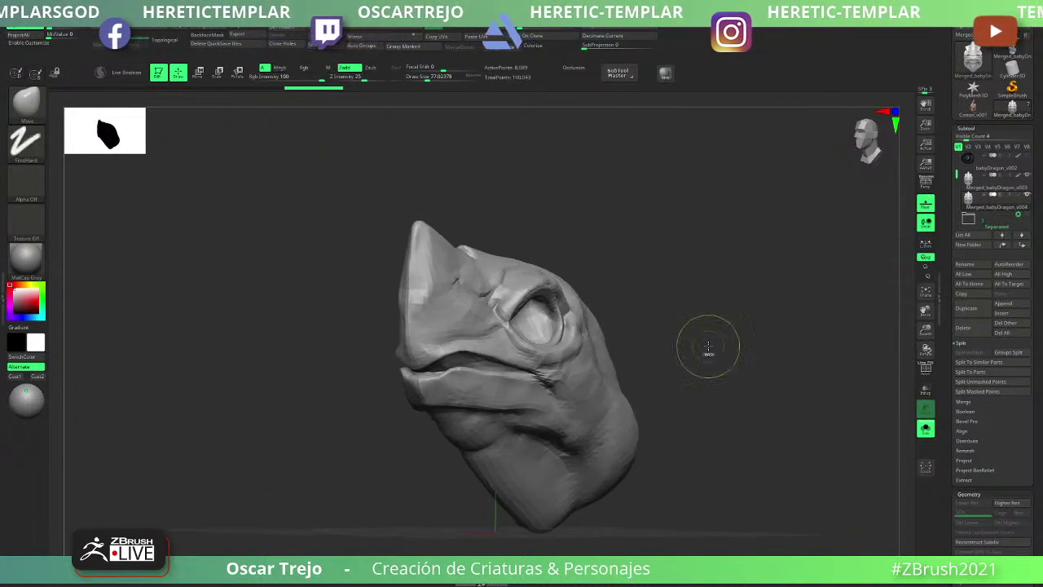
{"action": "key", "text": "ctrl+d"}
{"action": "key", "text": "ctrl+d"}
{"action": "key", "text": "ctrl+d"}
{"action": "left_click_drag", "start_coordinate": [717, 355], "coordinate": [701, 326]}
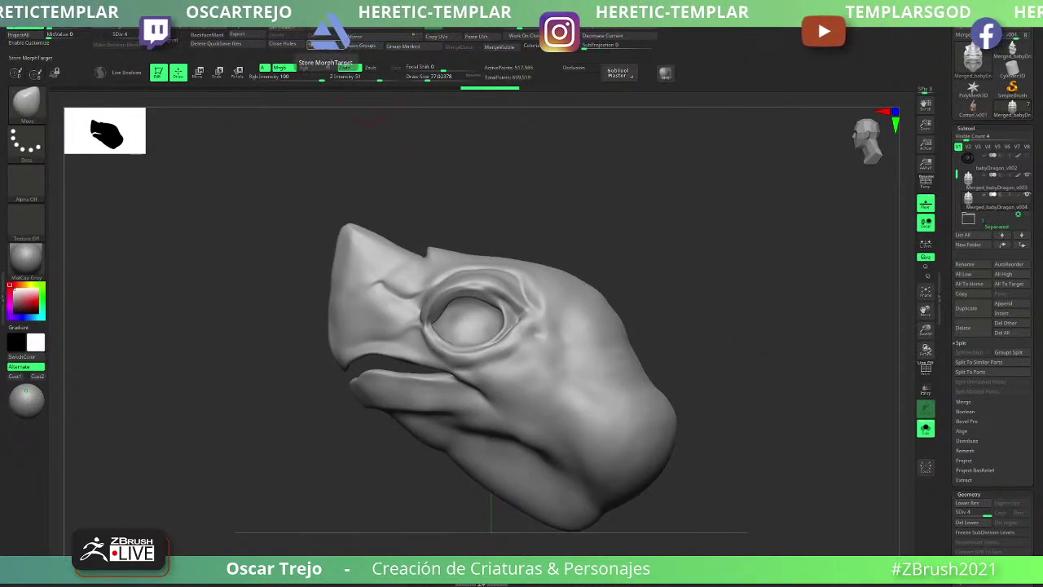
{"action": "key", "text": "shift+d"}
{"action": "key", "text": "shift+d"}
{"action": "key", "text": "shift+d"}
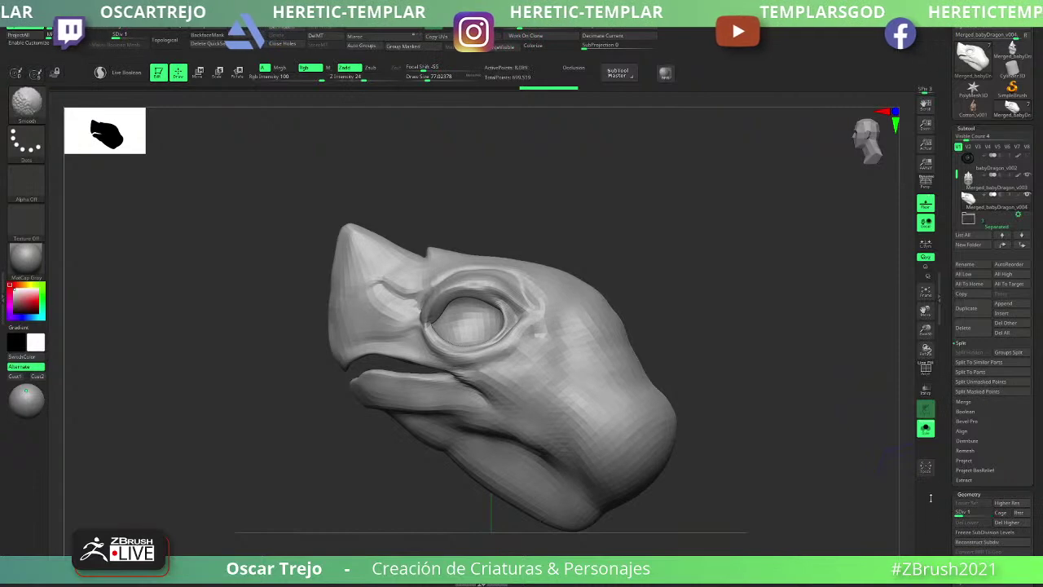
- Add a sculpting layer to the remeshed head at subdivision level 4, and return to subdivision level 1
{"action": "scroll", "coordinate": [948, 383], "scroll_direction": "down", "scroll_amount": 10}
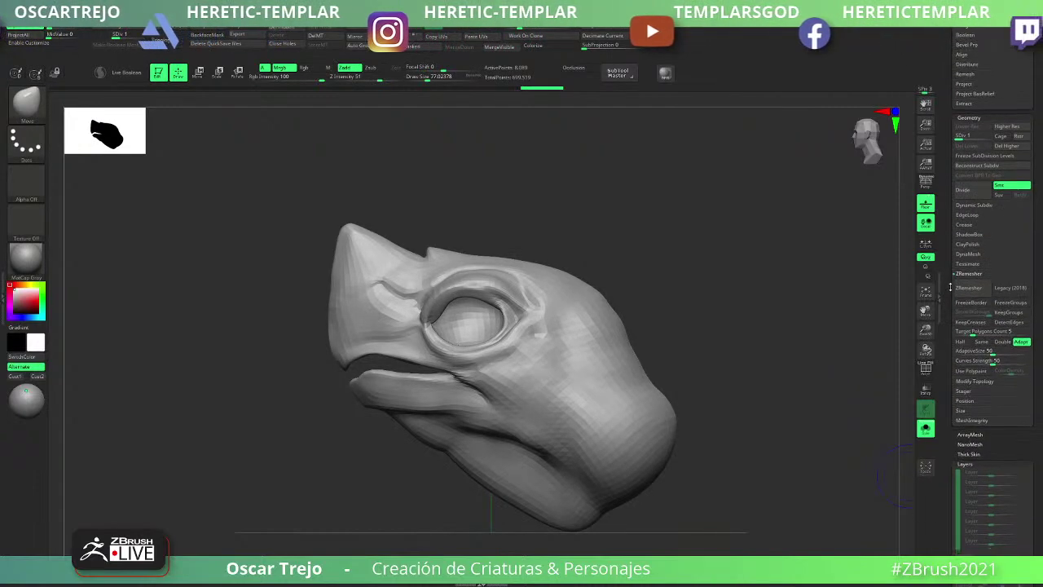
{"action": "key", "text": "d"}
{"action": "key", "text": "d"}
{"action": "key", "text": "d"}
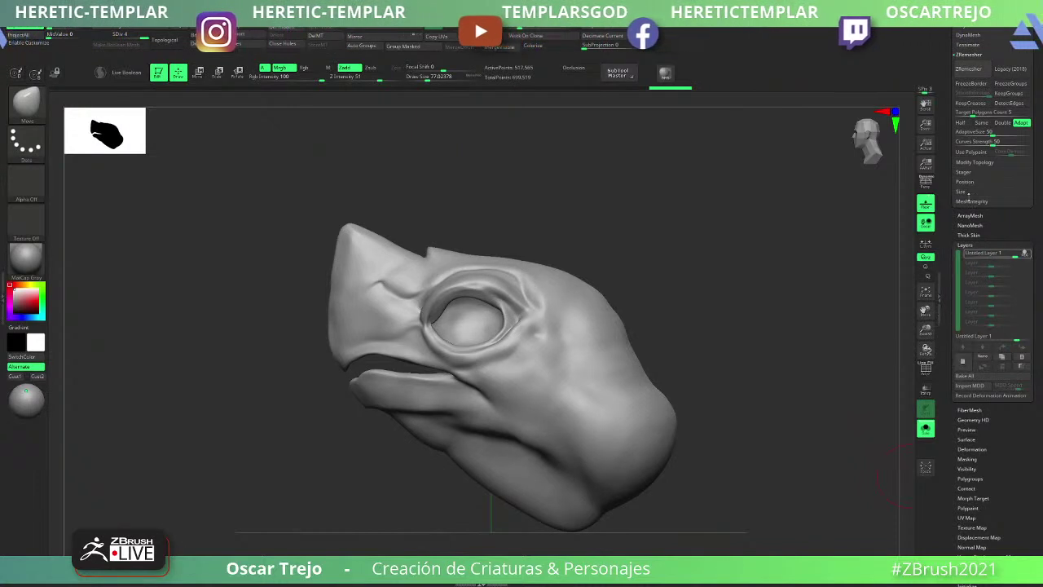
{"action": "scroll", "coordinate": [955, 326], "scroll_direction": "up", "scroll_amount": 5}
{"action": "key", "text": "shift+d"}
{"action": "key", "text": "shift+d"}
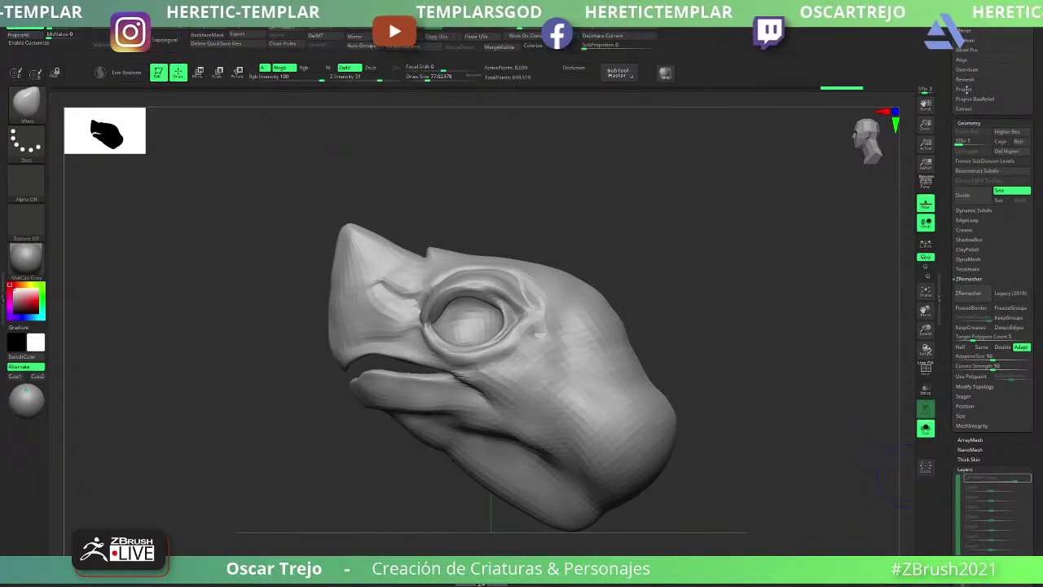
- Project the visible subtools' detail onto the head at subdivision level 1 with ProjectAll, always accepting PolyPaint projection
{"action": "left_click", "coordinate": [967, 89]}
{"action": "left_click", "coordinate": [970, 99]}
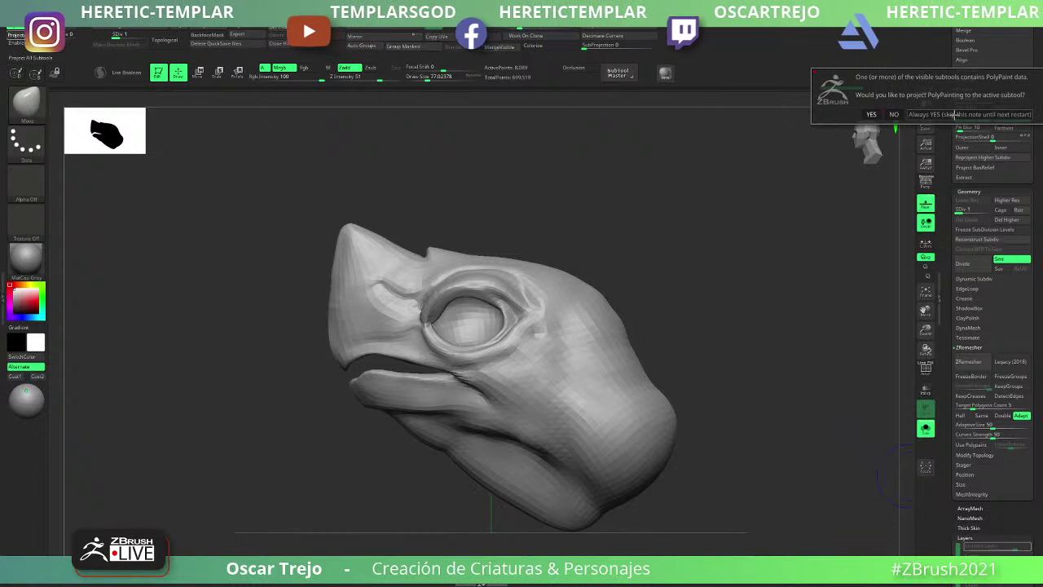
{"action": "left_click", "coordinate": [956, 115]}
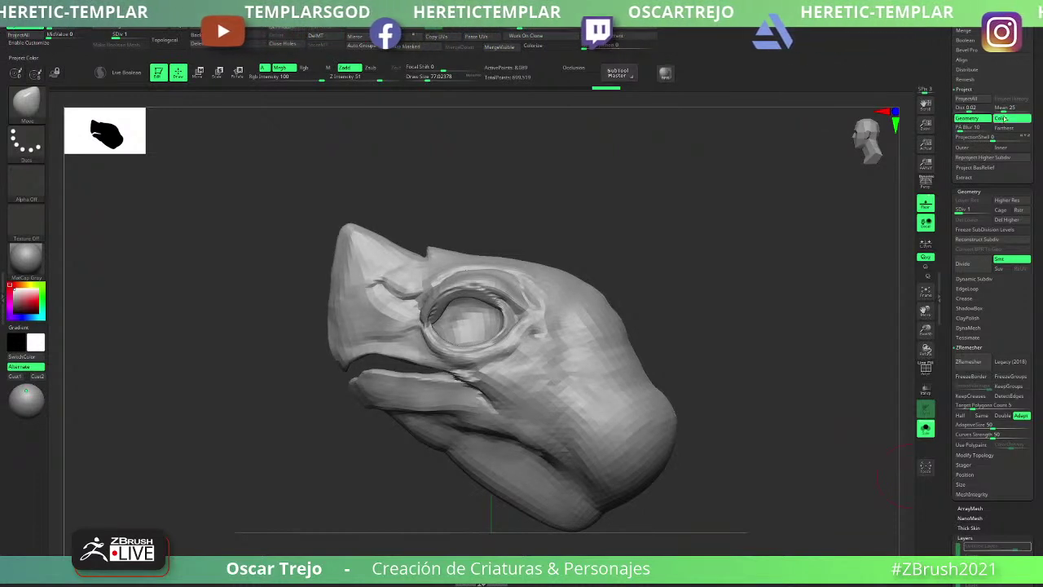
- Turn off color projection and run ProjectAll on the head at subdivision levels 2, 3 and 4 in turn
{"action": "key", "text": "d"}
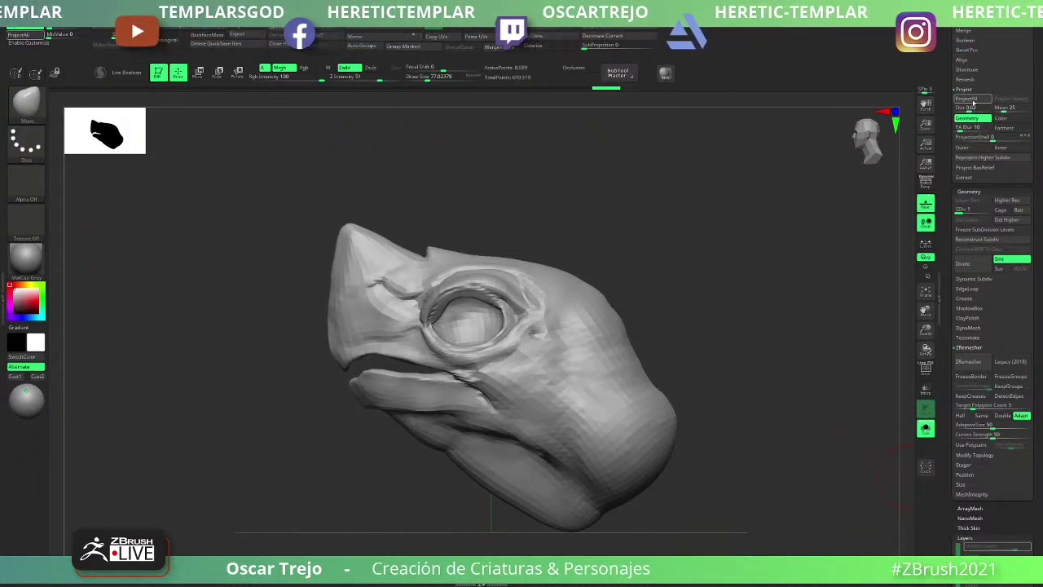
{"action": "left_click", "coordinate": [973, 100]}
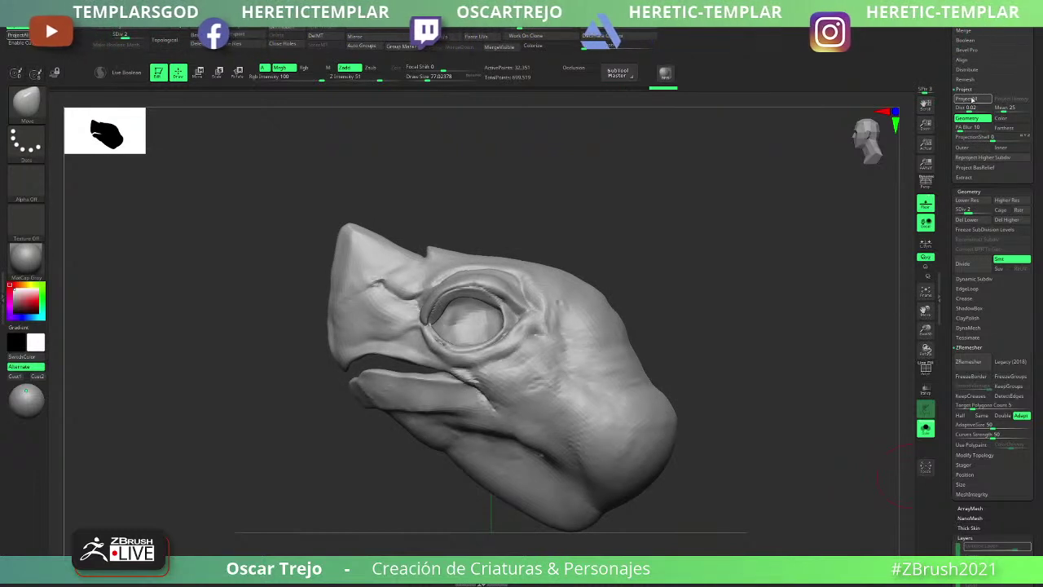
{"action": "key", "text": "d"}
{"action": "left_click", "coordinate": [972, 99]}
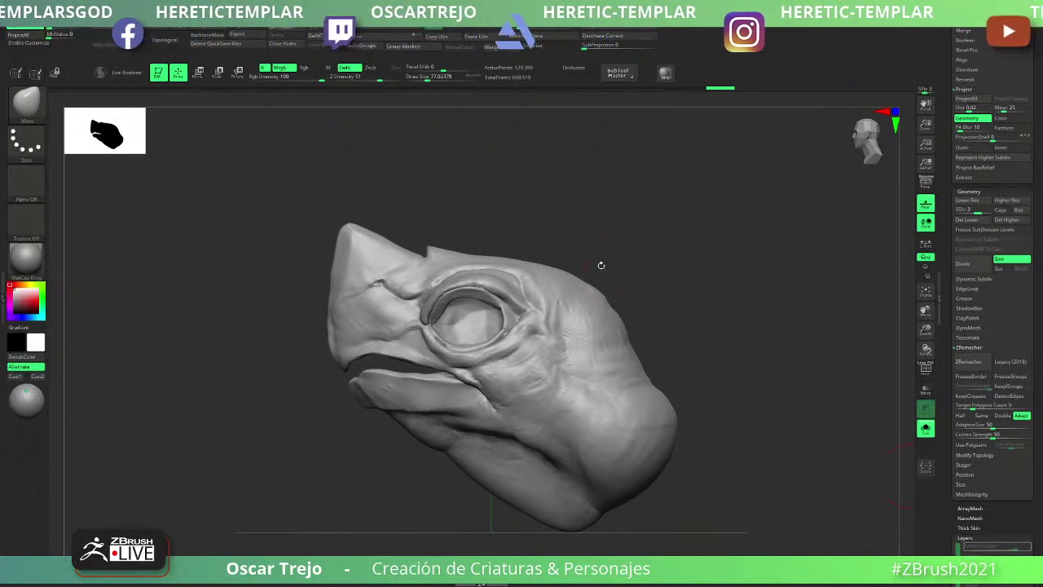
{"action": "left_click_drag", "start_coordinate": [623, 253], "coordinate": [678, 236]}
{"action": "key", "text": "d"}
{"action": "left_click", "coordinate": [961, 99]}
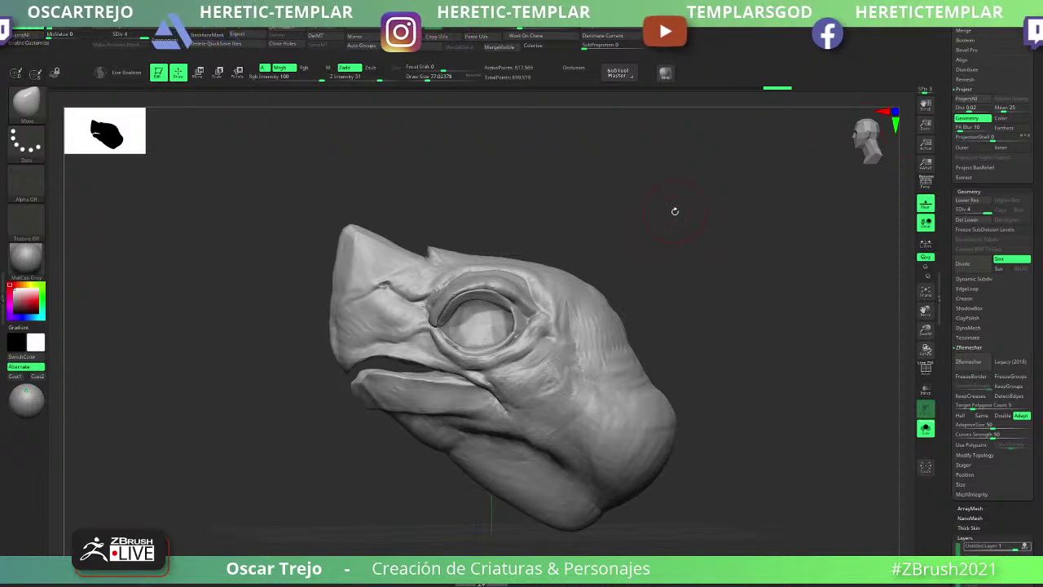
{"action": "key", "text": "ctrl"}
{"action": "key", "text": "ctrl+shift"}
{"action": "key", "text": "ctrl+shift"}
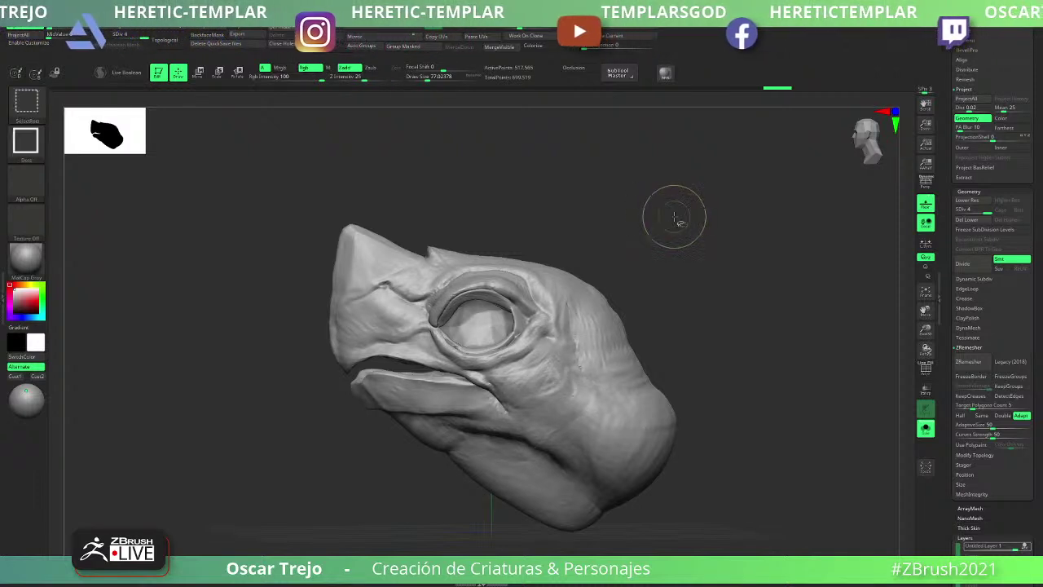
{"action": "key", "text": "shift"}
{"action": "key", "text": "ctrl"}
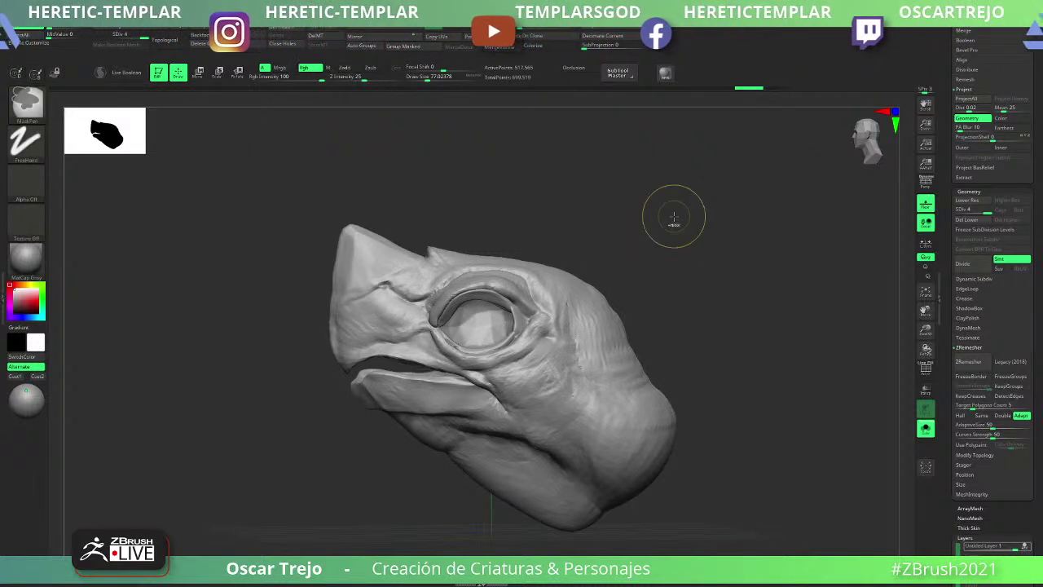
{"action": "key", "text": "ctrl+shift"}
{"action": "mouse_move", "coordinate": [674, 216]}
{"action": "left_mouse_down"}
{"action": "mouse_move", "coordinate": [683, 220]}
{"action": "mouse_move", "coordinate": [670, 222]}
{"action": "left_mouse_up"}
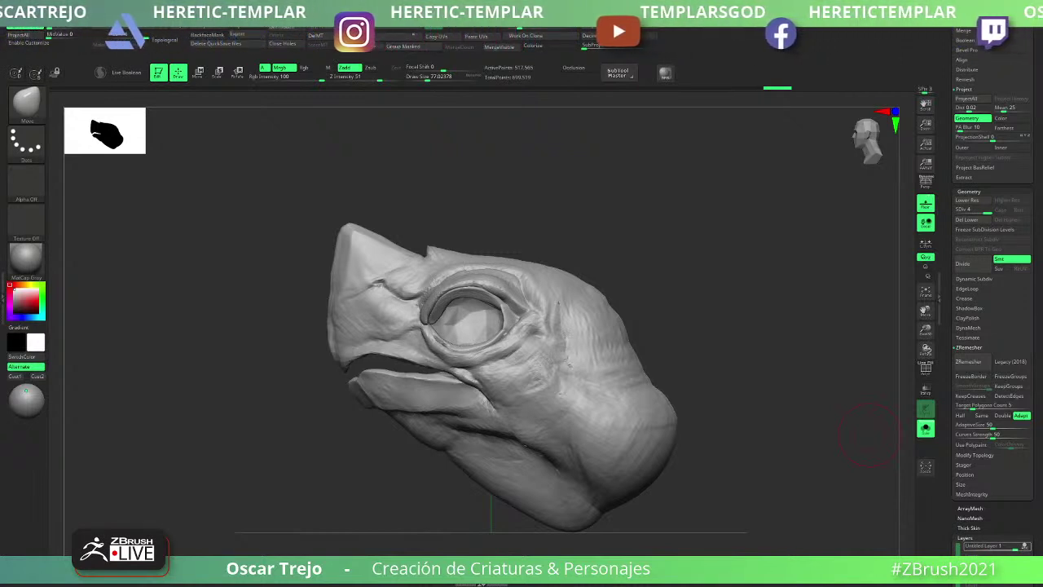
- Build up the skin between the nostril and the inner eye corner with ClayBuildup at draw size about 62
{"action": "mouse_move", "coordinate": [609, 247]}
{"action": "left_mouse_down"}
{"action": "mouse_move", "coordinate": [647, 264]}
{"action": "mouse_move", "coordinate": [643, 302]}
{"action": "left_mouse_up"}
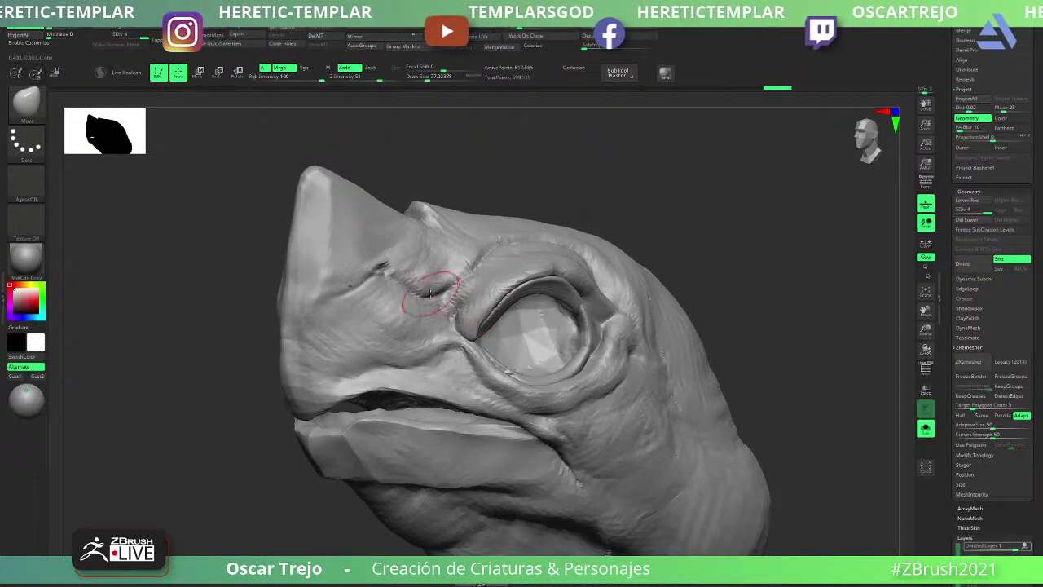
{"action": "left_click_drag", "start_coordinate": [547, 201], "coordinate": [629, 245], "text": "alt"}
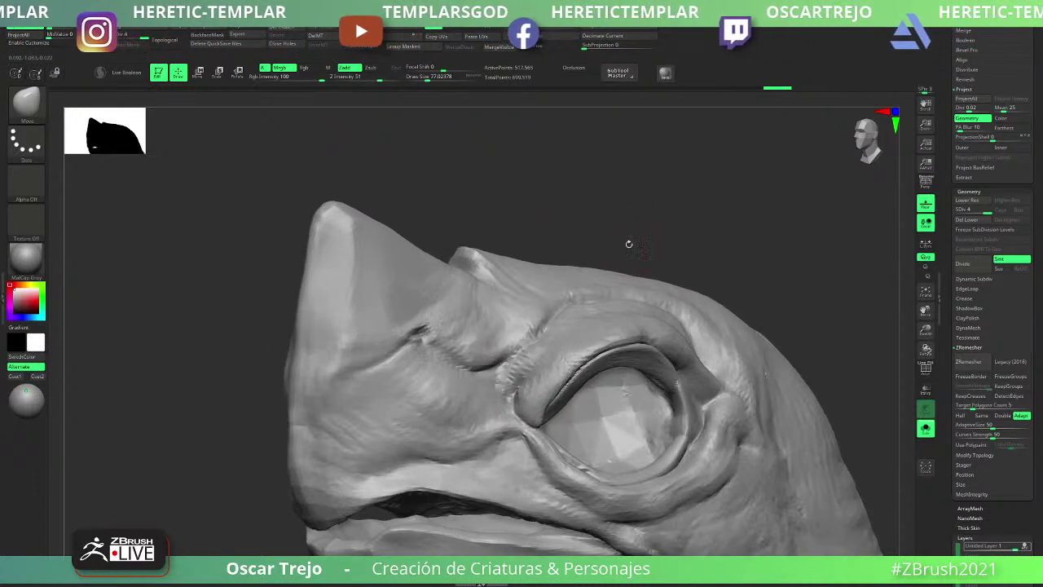
{"action": "key", "text": "b"}
{"action": "key", "text": "c"}
{"action": "key", "text": "b"}
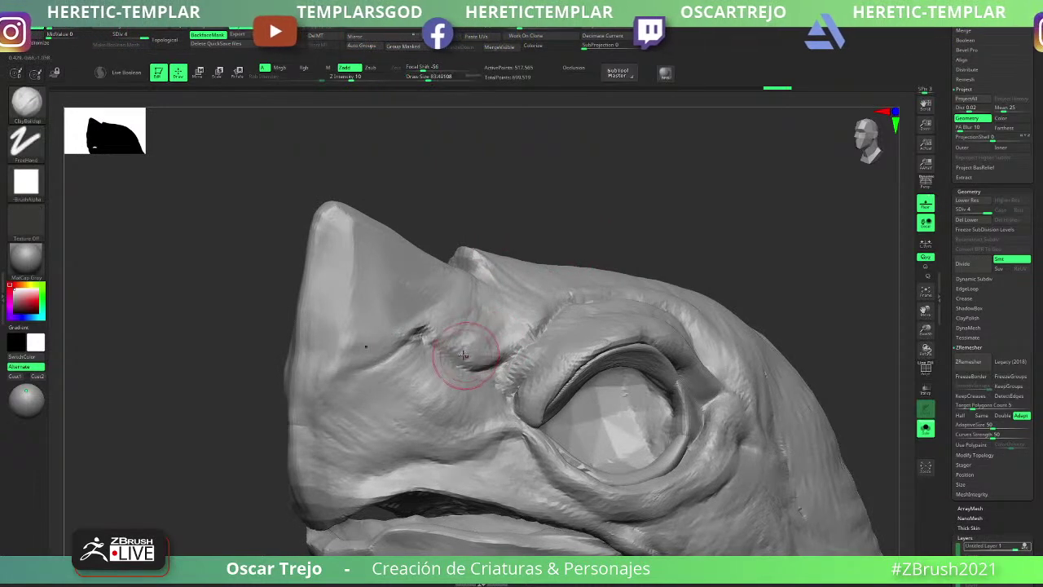
{"action": "key", "text": "bracketleft"}
{"action": "key", "text": "bracketleft"}
{"action": "left_click_drag", "start_coordinate": [463, 354], "coordinate": [500, 353]}
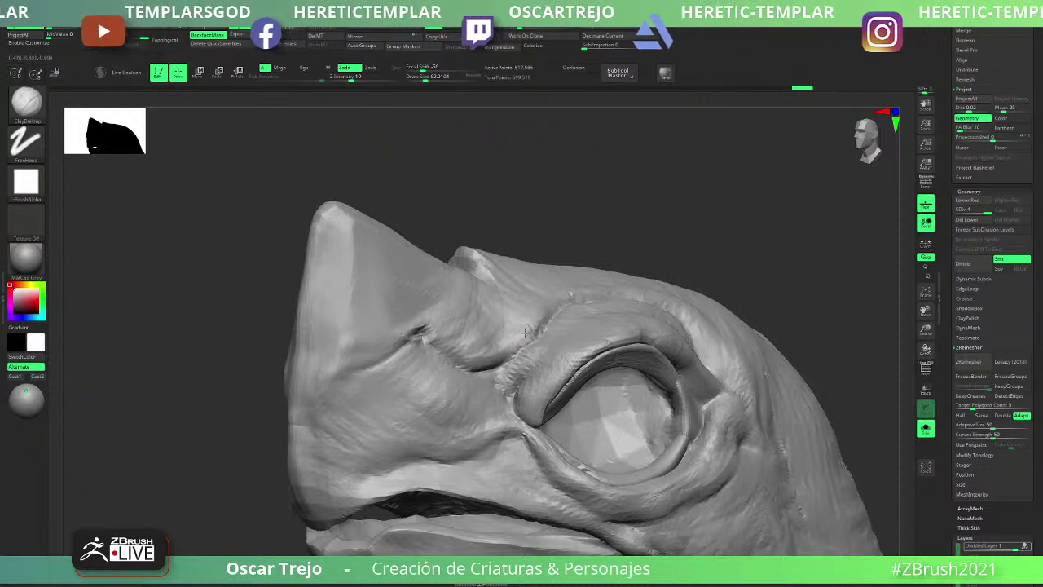
- Smooth the rough transition between the snout and the inner brow, making Clay the active brush
{"action": "left_click_drag", "start_coordinate": [524, 315], "coordinate": [531, 323], "text": "shift"}
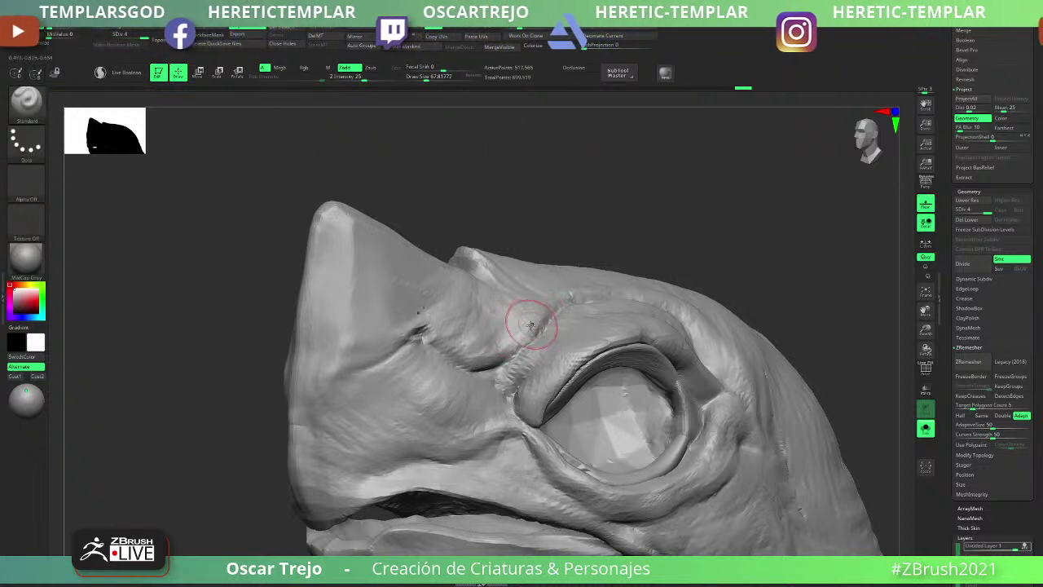
{"action": "key", "text": "b"}
{"action": "key", "text": "c"}
{"action": "key", "text": "l"}
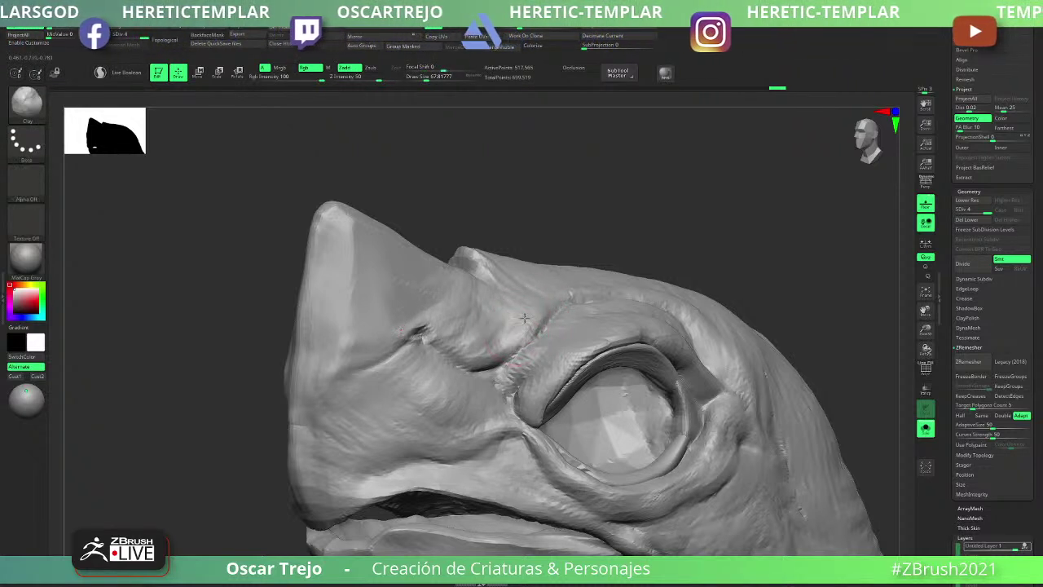
{"action": "left_click_drag", "start_coordinate": [533, 330], "coordinate": [545, 308], "text": "shift"}
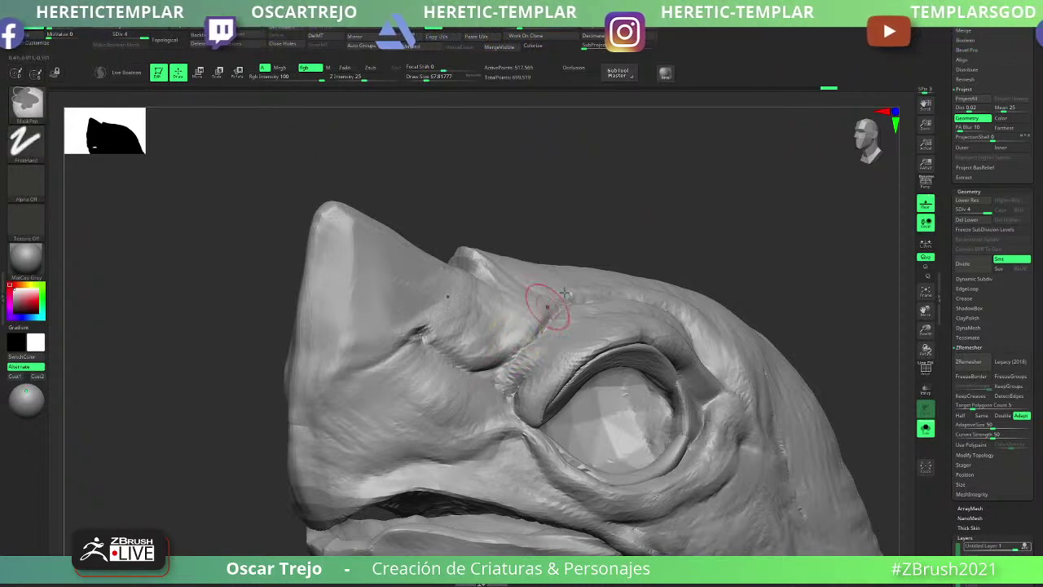
- Carve the nostril slit with DamStandard and shape its rim with the Standard brush at draw size about 35
{"action": "right_click_drag", "start_coordinate": [544, 308], "coordinate": [466, 317]}
{"action": "key", "text": "s"}
{"action": "left_click", "coordinate": [397, 332]}
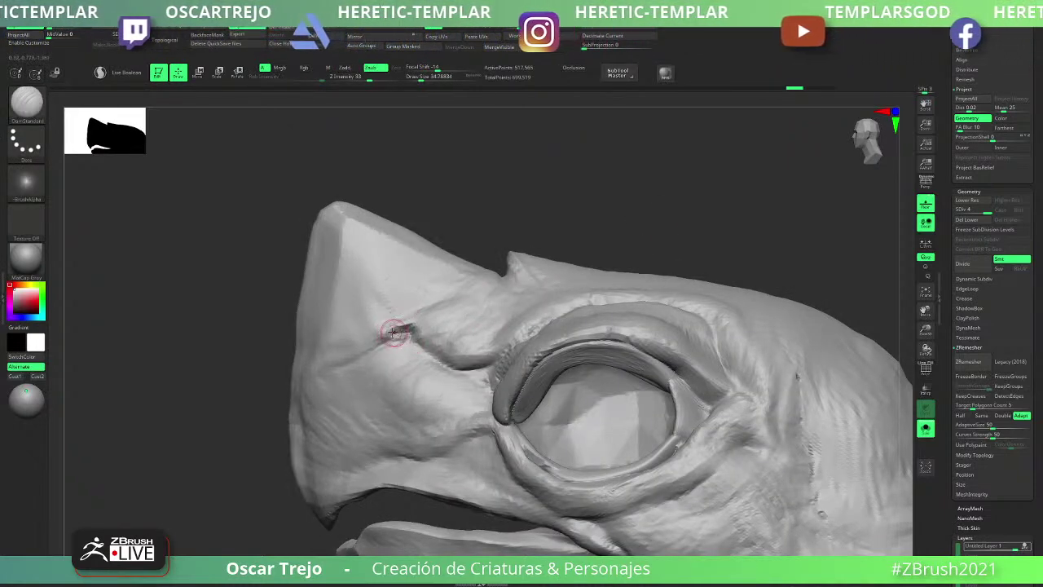
{"action": "key", "text": "b"}
{"action": "key", "text": "s"}
{"action": "key", "text": "t"}
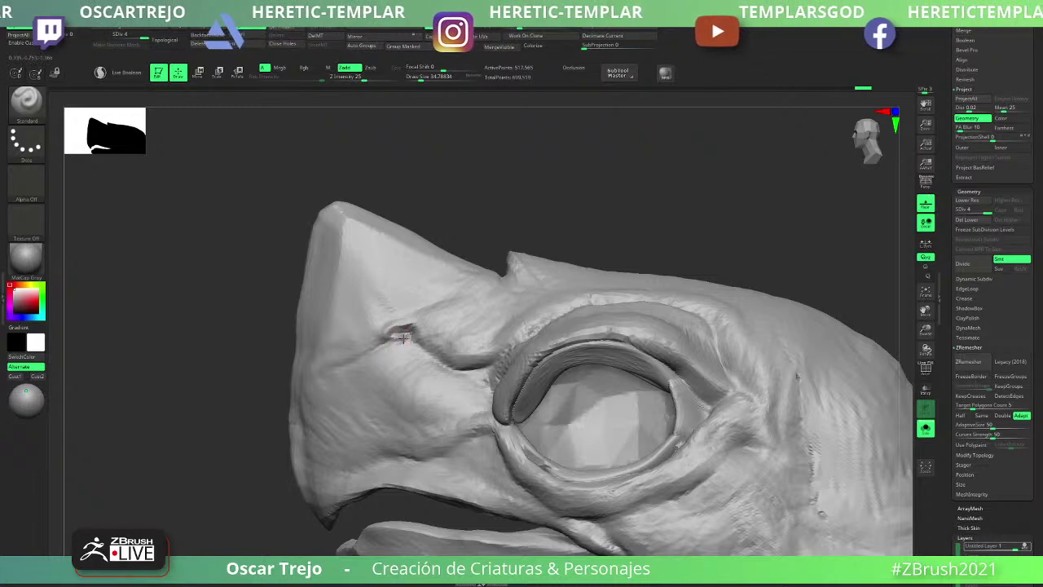
{"action": "mouse_move", "coordinate": [566, 185]}
{"action": "left_mouse_down", "text": "alt"}
{"action": "mouse_move", "coordinate": [671, 225]}
{"action": "mouse_move", "coordinate": [652, 322]}
{"action": "left_mouse_up", "text": "alt"}
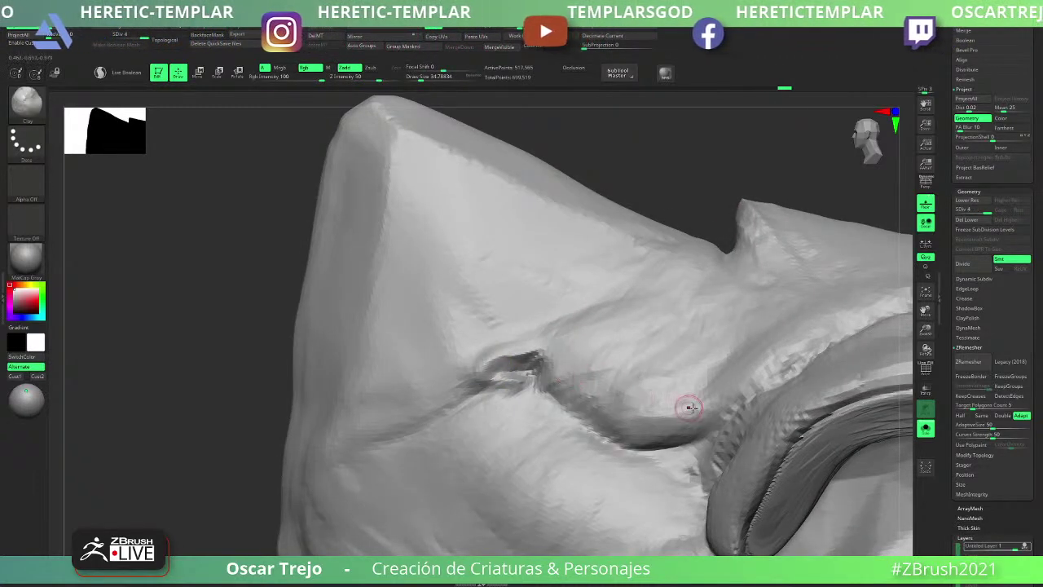
- Check the head's wireframe and add a second sculpting layer at subdivision level 4
{"action": "key", "text": "f"}
{"action": "key", "text": "shift+f"}
{"action": "key", "text": "shift+f"}
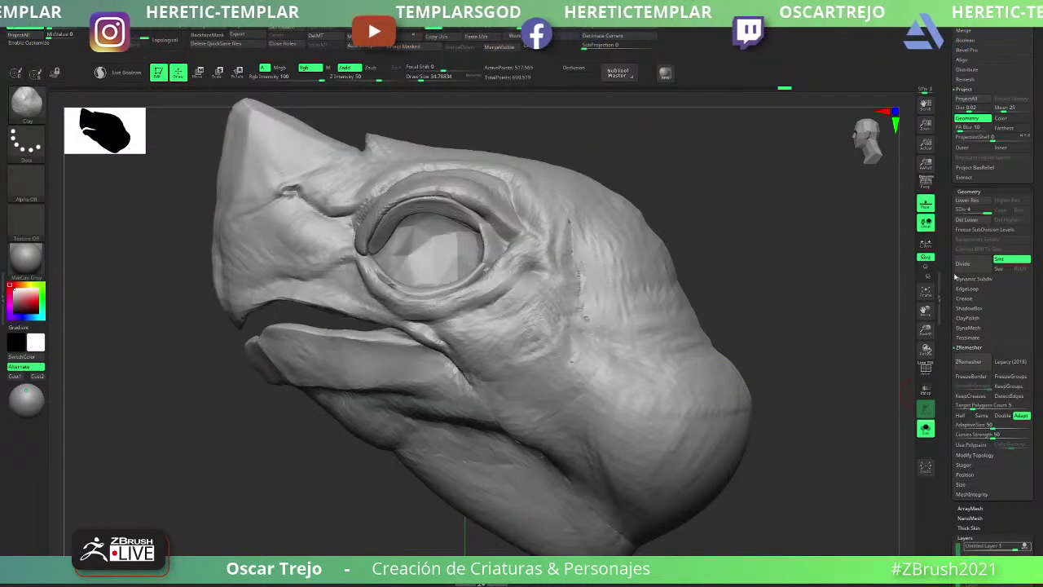
{"action": "left_click", "coordinate": [968, 328]}
{"action": "left_click_drag", "start_coordinate": [950, 273], "coordinate": [951, 212]}
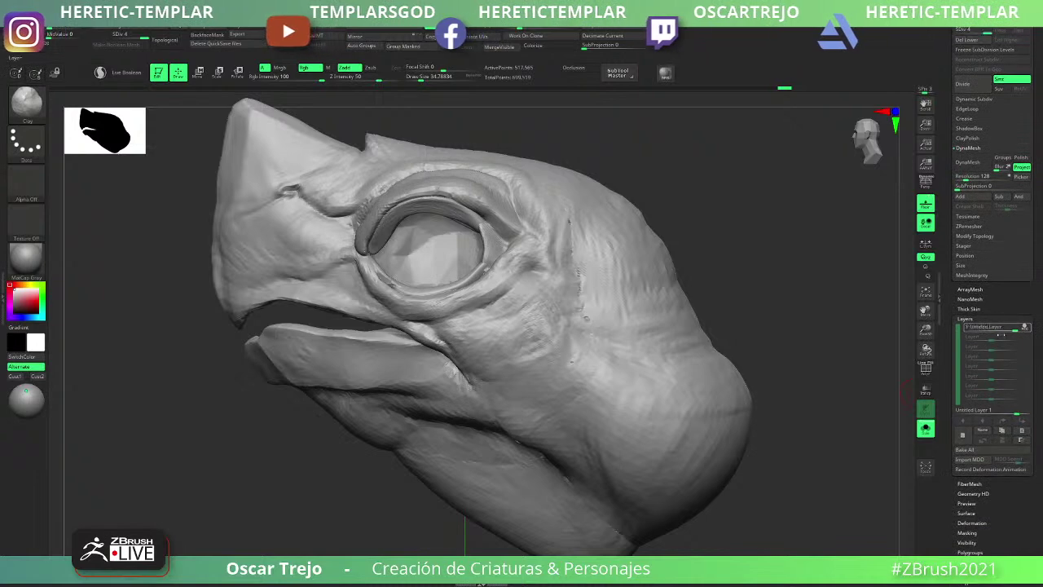
{"action": "scroll", "coordinate": [990, 392], "scroll_direction": "down", "scroll_amount": 2}
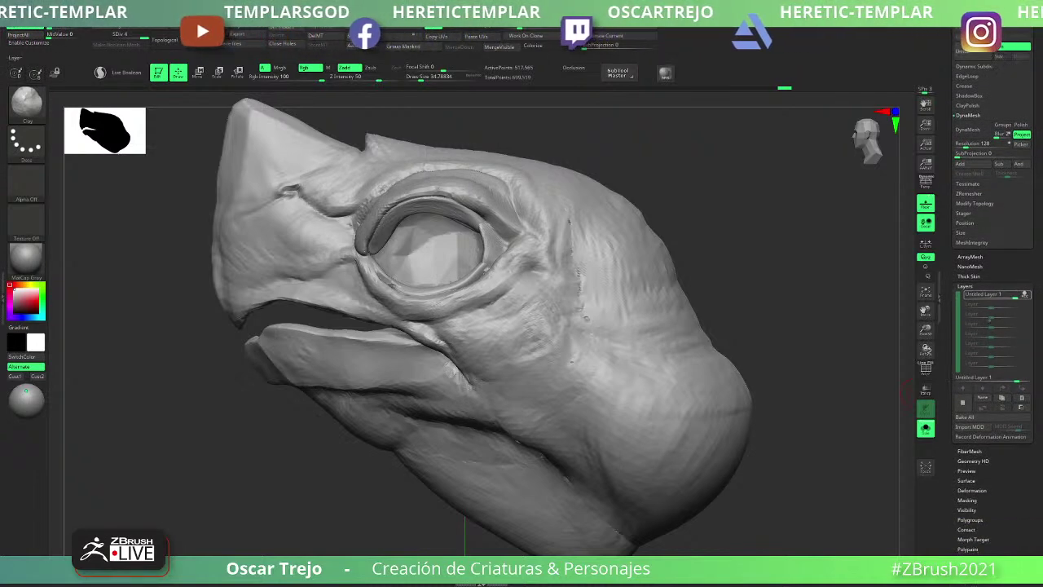
{"action": "left_click", "coordinate": [963, 403]}
- Smooth the nostril slit and redefine it and the fold behind it with ClayBuildup at draw size about 35
{"action": "mouse_move", "coordinate": [609, 138]}
{"action": "left_mouse_down", "text": "alt"}
{"action": "mouse_move", "coordinate": [827, 340]}
{"action": "mouse_move", "coordinate": [736, 289]}
{"action": "mouse_move", "coordinate": [708, 300]}
{"action": "left_mouse_up", "text": "alt"}
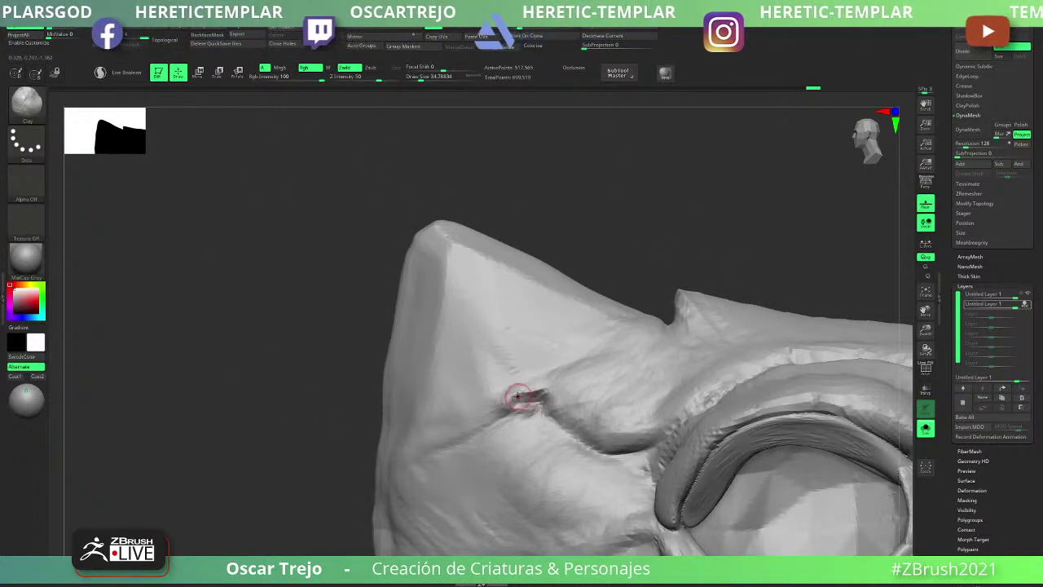
{"action": "left_click_drag", "start_coordinate": [517, 395], "coordinate": [520, 396], "text": "shift"}
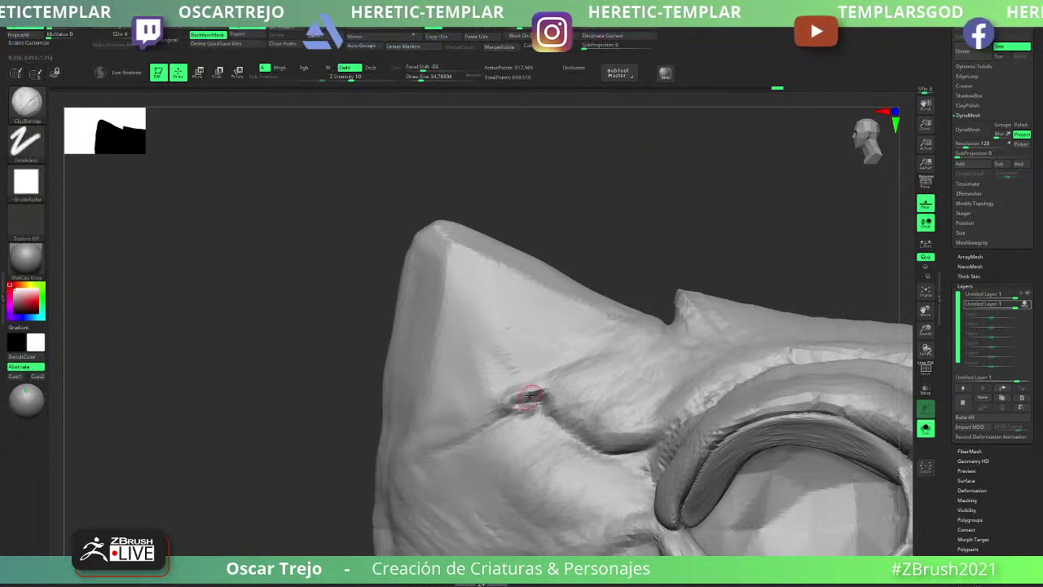
{"action": "mouse_move", "coordinate": [534, 395]}
{"action": "left_mouse_down"}
{"action": "mouse_move", "coordinate": [540, 423]}
{"action": "mouse_move", "coordinate": [545, 400]}
{"action": "mouse_move", "coordinate": [557, 414]}
{"action": "mouse_move", "coordinate": [570, 400]}
{"action": "mouse_move", "coordinate": [595, 430]}
{"action": "mouse_move", "coordinate": [627, 427]}
{"action": "mouse_move", "coordinate": [619, 438]}
{"action": "mouse_move", "coordinate": [659, 428]}
{"action": "left_mouse_up"}
- Build up the fold behind the nostril with ClayBuildup at Z intensity 21 and draw size about 116, softening it with Smooth at intensity 3
{"action": "key", "text": "space"}
{"action": "key", "text": "s"}
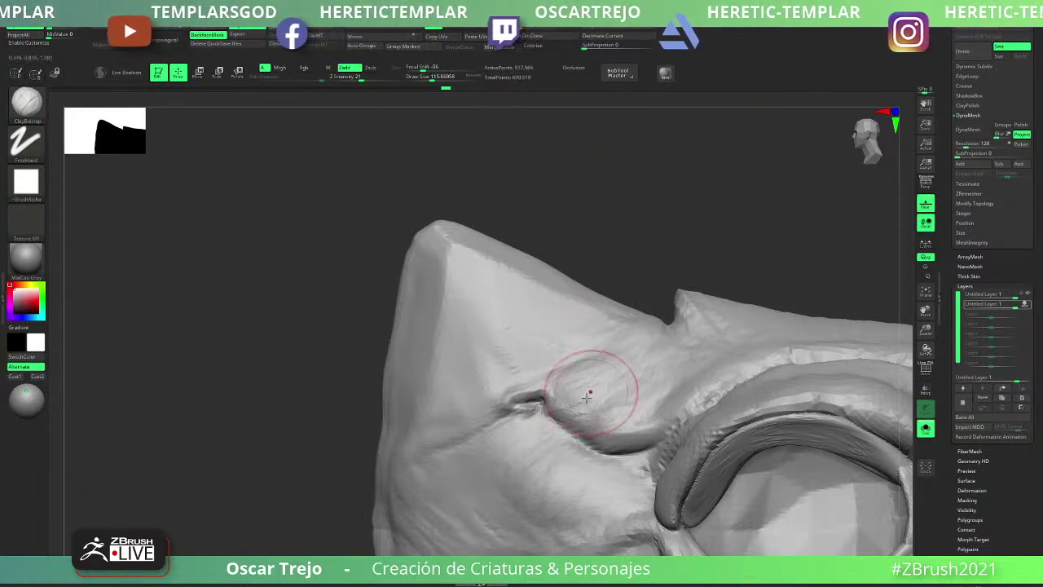
{"action": "key", "text": "shift+space"}
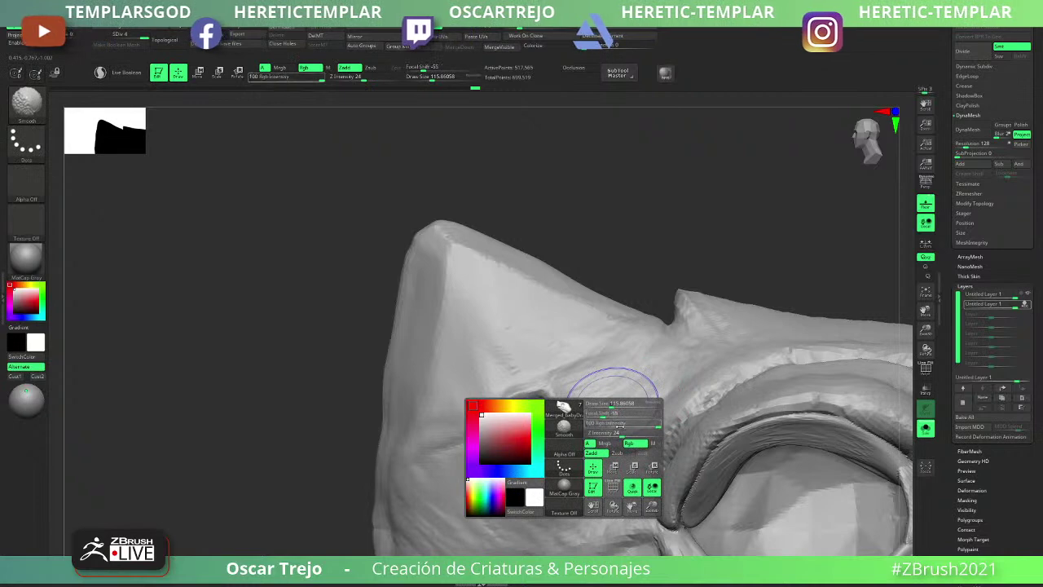
{"action": "key", "text": "ctrl+z"}
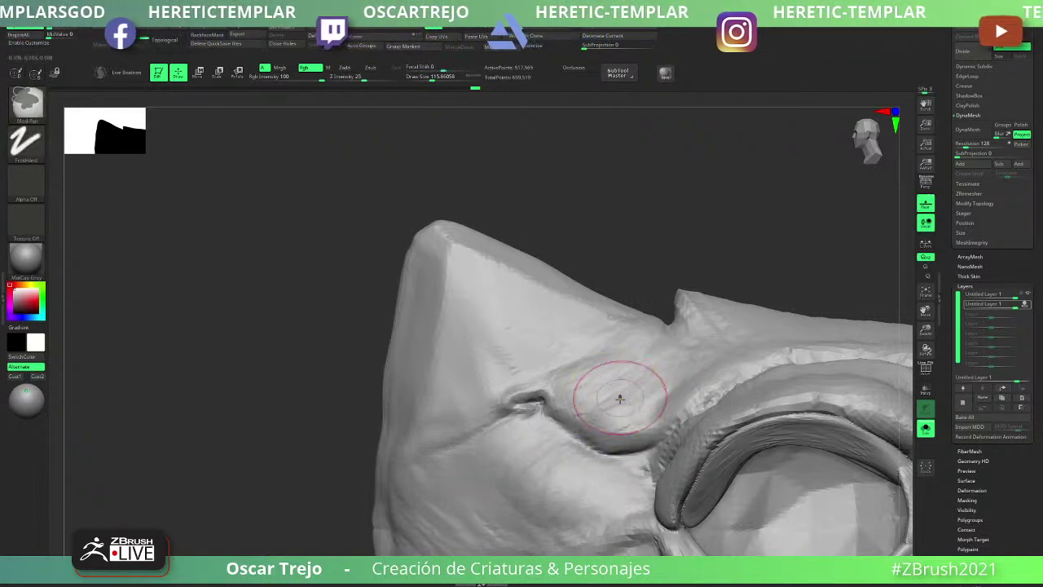
{"action": "key", "text": "shift+space"}
{"action": "left_click", "coordinate": [597, 434], "text": "shift"}
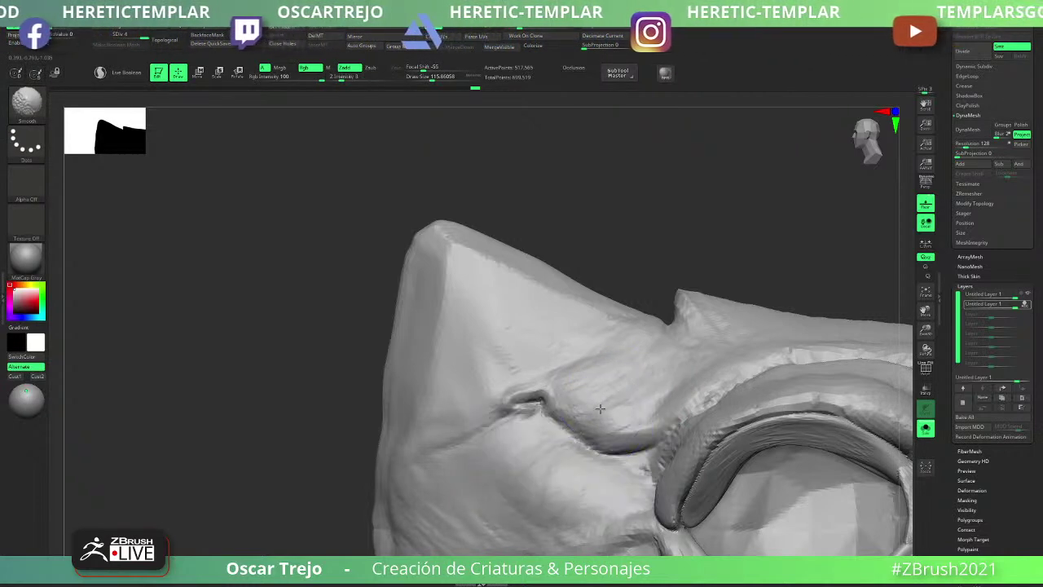
{"action": "key", "text": "space"}
{"action": "left_click", "coordinate": [598, 445], "text": "shift"}
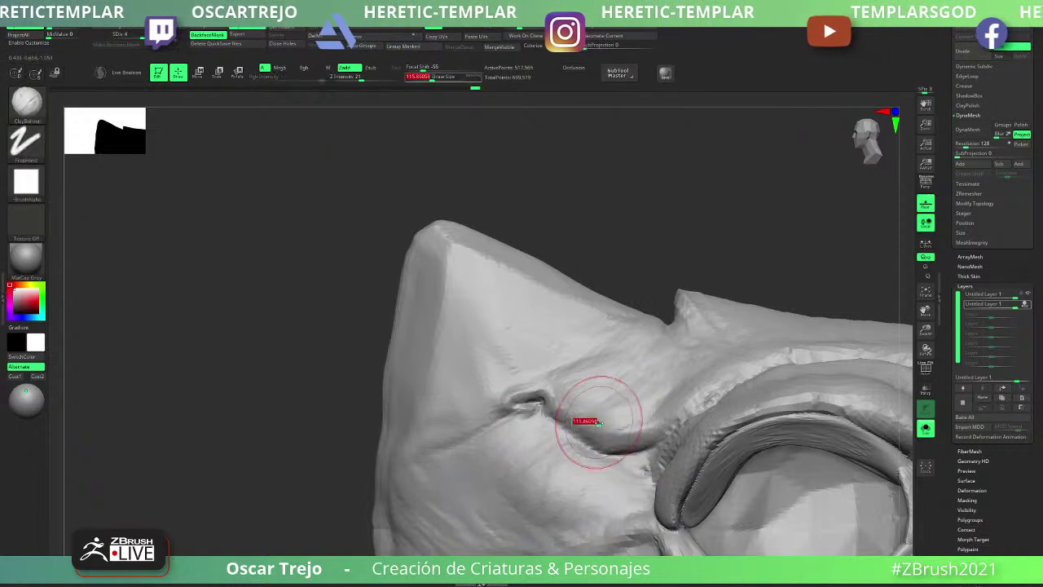
- Fill out the surface behind and below the nostril with the Clay brush
{"action": "key", "text": "space"}
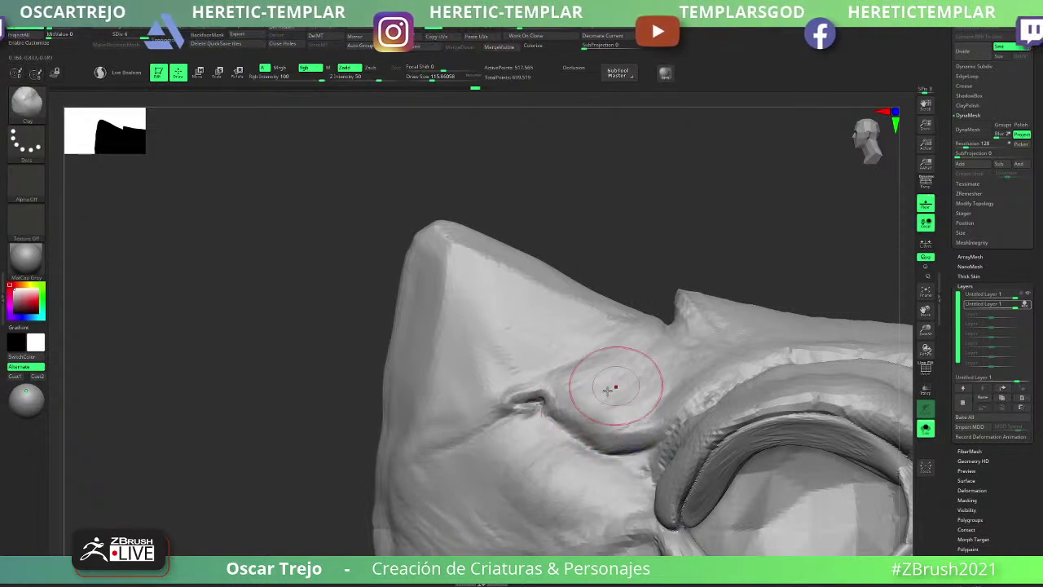
{"action": "key", "text": "s"}
{"action": "mouse_move", "coordinate": [588, 375]}
{"action": "left_mouse_down"}
{"action": "mouse_move", "coordinate": [520, 386]}
{"action": "mouse_move", "coordinate": [511, 401]}
{"action": "mouse_move", "coordinate": [535, 405]}
{"action": "mouse_move", "coordinate": [482, 426]}
{"action": "mouse_move", "coordinate": [395, 494]}
{"action": "left_mouse_up"}
- Deepen the crease running forward from the nostril with DamStandard at draw size about 68
{"action": "key", "text": "s"}
{"action": "key", "text": "["}
{"action": "key", "text": "]"}
{"action": "key", "text": "b"}
{"action": "key", "text": "d"}
{"action": "key", "text": "s"}
{"action": "right_click_drag", "start_coordinate": [392, 457], "coordinate": [415, 397], "text": "alt"}
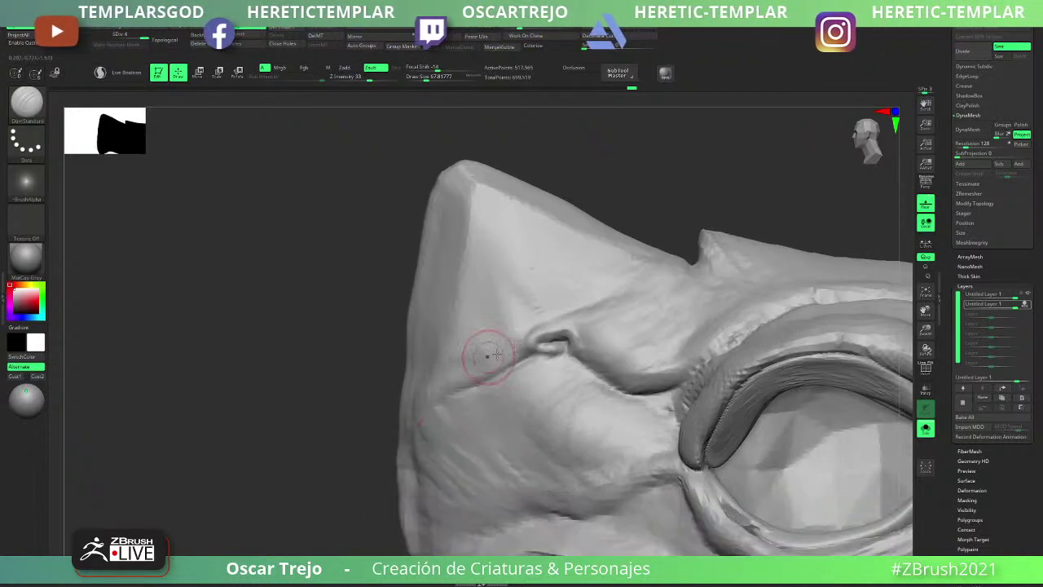
- Fill out the surface just around the nostril's lower edge with a short Clay brush stroke
{"action": "key", "text": "b"}
{"action": "key", "text": "c"}
{"action": "key", "text": "l"}
{"action": "mouse_move", "coordinate": [516, 351]}
{"action": "left_mouse_down"}
{"action": "mouse_move", "coordinate": [467, 383]}
{"action": "mouse_move", "coordinate": [544, 352]}
{"action": "left_mouse_up"}
- Sharpen the raised edges along the nostril and its forward crease with a small Standard brush
{"action": "key", "text": "b"}
{"action": "key", "text": "s"}
{"action": "key", "text": "t"}
{"action": "key", "text": "s"}
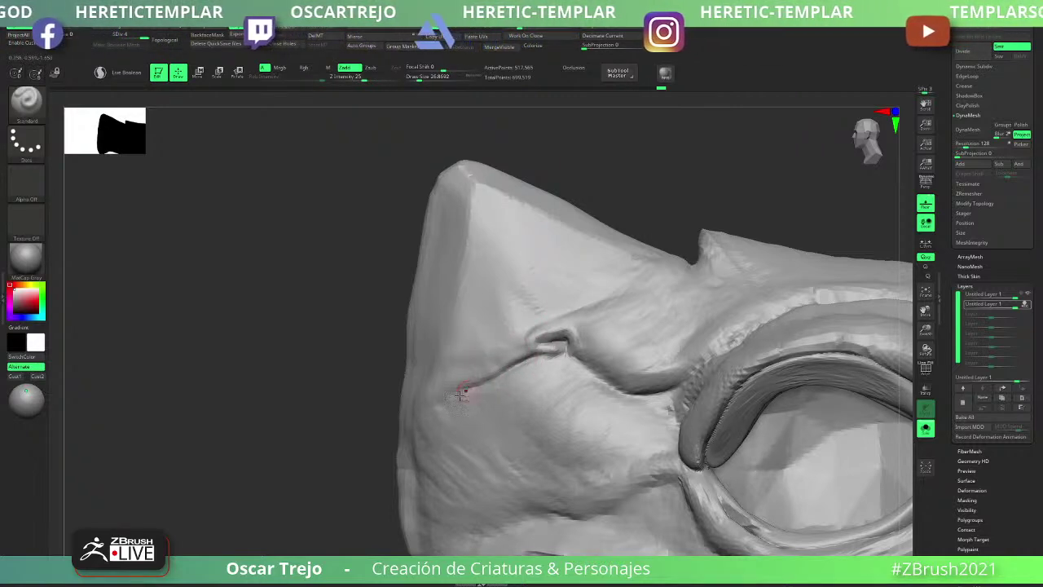
{"action": "mouse_move", "coordinate": [352, 434]}
{"action": "right_mouse_down", "text": "ctrl"}
{"action": "mouse_move", "coordinate": [303, 426]}
{"action": "mouse_move", "coordinate": [300, 414]}
{"action": "mouse_move", "coordinate": [318, 419]}
{"action": "mouse_move", "coordinate": [335, 391]}
{"action": "mouse_move", "coordinate": [398, 381]}
{"action": "right_mouse_up", "text": "ctrl"}
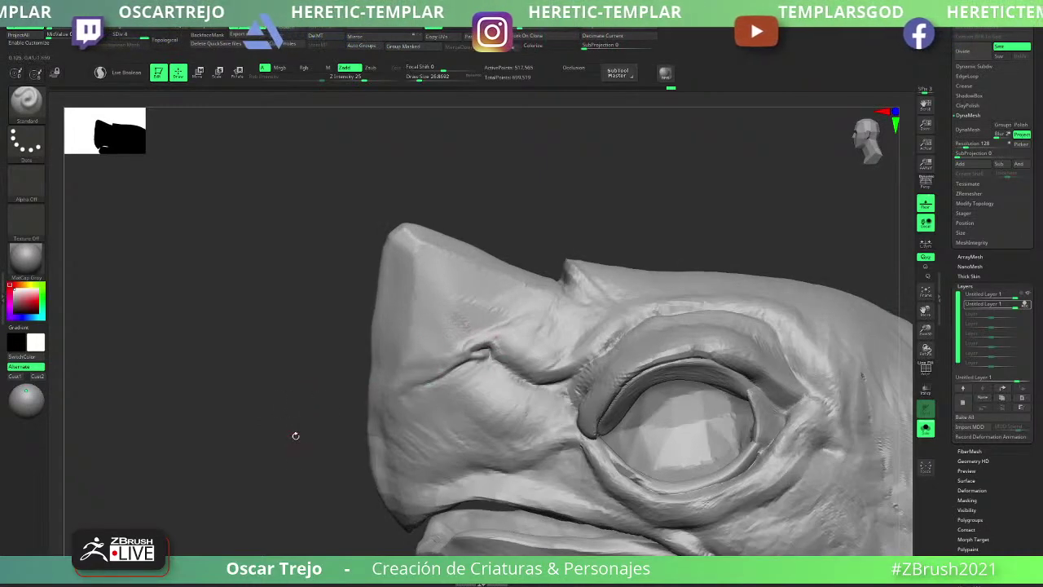
{"action": "right_click_drag", "start_coordinate": [296, 436], "coordinate": [377, 383], "text": "ctrl"}
{"action": "left_click_drag", "start_coordinate": [520, 344], "coordinate": [499, 360]}
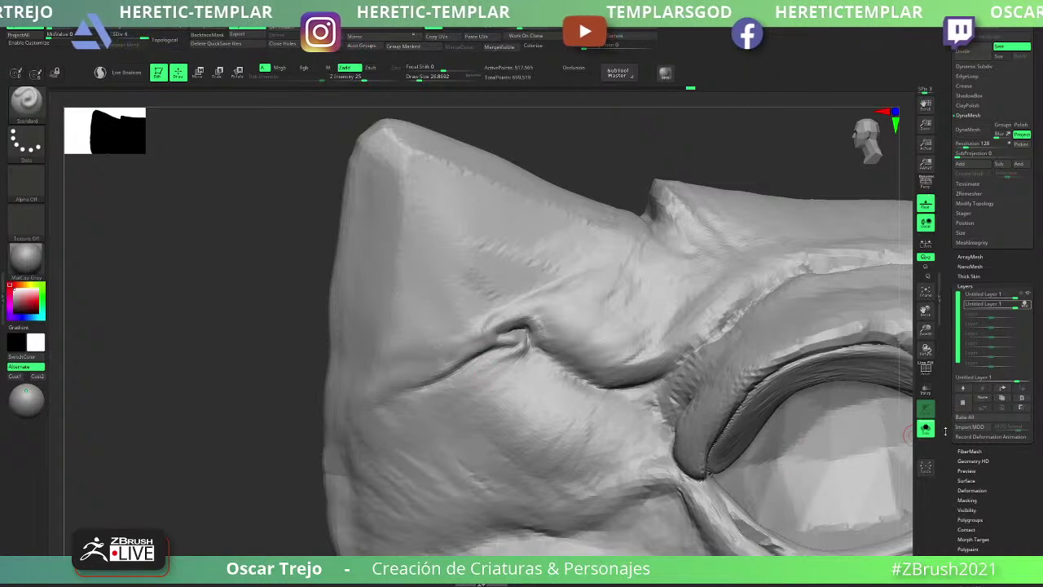
- Show the babyDragon_v002 eyeball subtool inside the socket and frame the eye region of the head
{"action": "left_click_drag", "start_coordinate": [947, 83], "coordinate": [948, 379]}
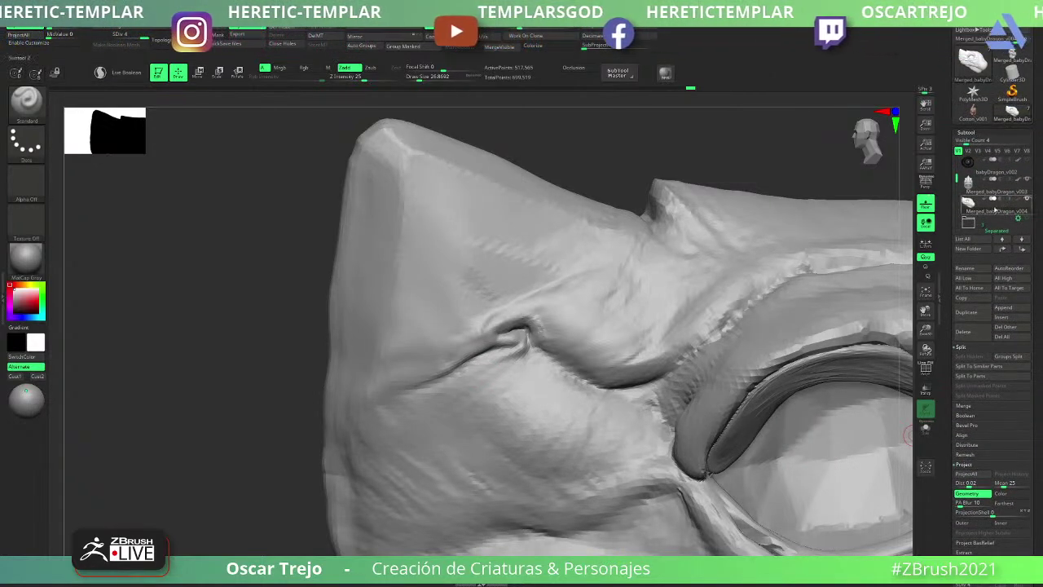
{"action": "left_click", "coordinate": [1027, 160]}
{"action": "key", "text": "f"}
{"action": "right_click_drag", "start_coordinate": [455, 375], "coordinate": [390, 342], "text": "ctrl"}
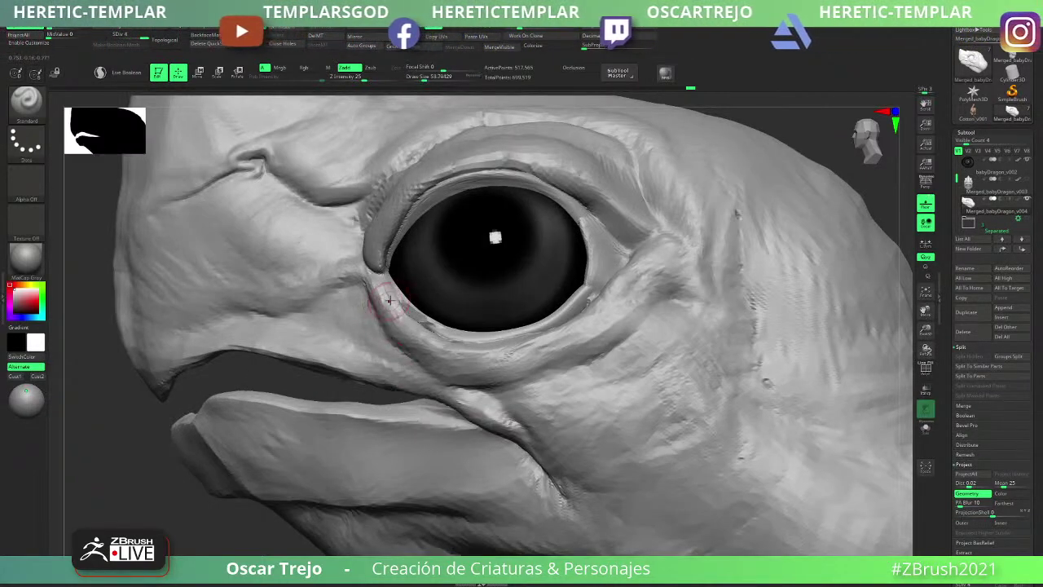
- Build up the rim of the upper eyelid with the Clay and ClayBuildup brushes at draw size about 54
{"action": "key", "text": "b"}
{"action": "key", "text": "c"}
{"action": "key", "text": "l"}
{"action": "mouse_move", "coordinate": [417, 304]}
{"action": "left_mouse_down"}
{"action": "mouse_move", "coordinate": [464, 328]}
{"action": "mouse_move", "coordinate": [551, 313]}
{"action": "mouse_move", "coordinate": [575, 295]}
{"action": "mouse_move", "coordinate": [589, 305]}
{"action": "mouse_move", "coordinate": [578, 299]}
{"action": "mouse_move", "coordinate": [593, 230]}
{"action": "mouse_move", "coordinate": [558, 208]}
{"action": "left_mouse_up"}
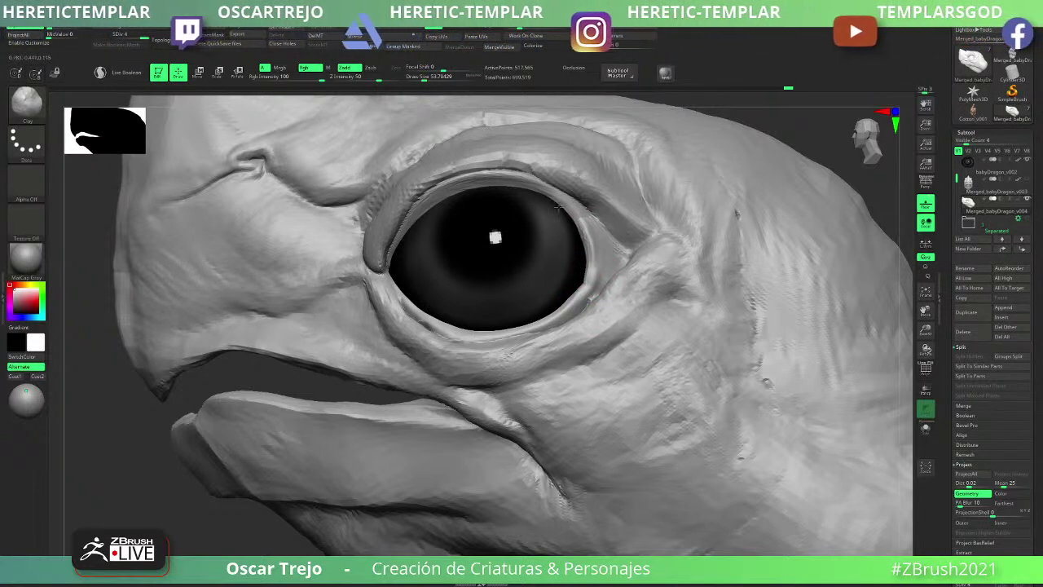
{"action": "key", "text": "b"}
{"action": "key", "text": "c"}
{"action": "key", "text": "b"}
{"action": "mouse_move", "coordinate": [432, 203]}
{"action": "left_mouse_down"}
{"action": "mouse_move", "coordinate": [489, 178]}
{"action": "mouse_move", "coordinate": [560, 200]}
{"action": "mouse_move", "coordinate": [540, 194]}
{"action": "mouse_move", "coordinate": [571, 218]}
{"action": "left_mouse_up"}
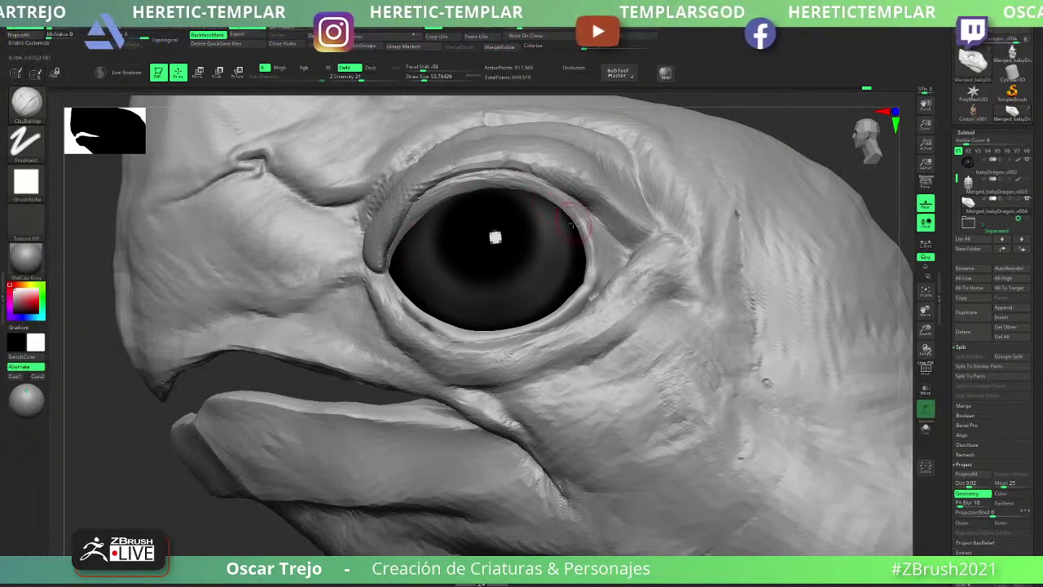
- Lower the head one subdivision level, then smooth the upper eyelid rim and build up the fold above it with an enlarged ClayBuildup brush
{"action": "key", "text": "shift+d"}
{"action": "mouse_move", "coordinate": [497, 190]}
{"action": "left_mouse_down", "text": "shift"}
{"action": "mouse_move", "coordinate": [473, 192]}
{"action": "mouse_move", "coordinate": [545, 212]}
{"action": "left_mouse_up", "text": "shift"}
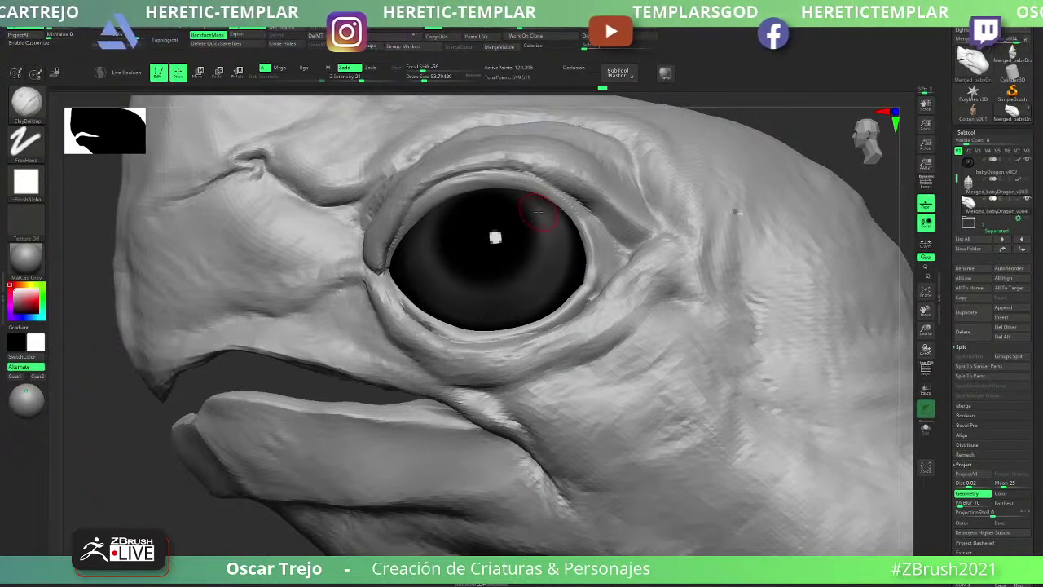
{"action": "key", "text": "bracketright"}
{"action": "key", "text": "bracketright"}
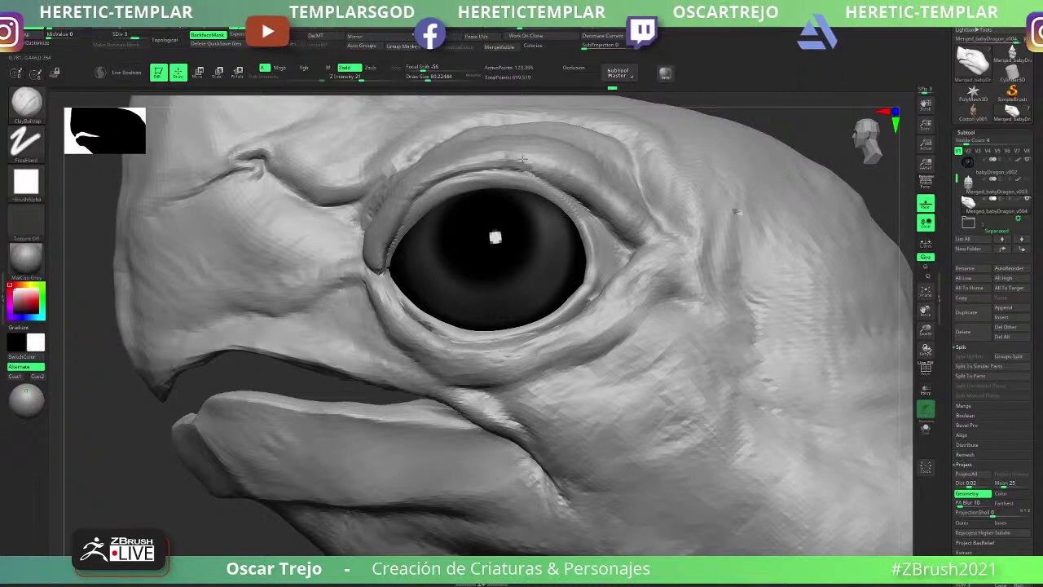
{"action": "mouse_move", "coordinate": [550, 150]}
{"action": "left_mouse_down"}
{"action": "mouse_move", "coordinate": [579, 155]}
{"action": "mouse_move", "coordinate": [608, 189]}
{"action": "left_mouse_up"}
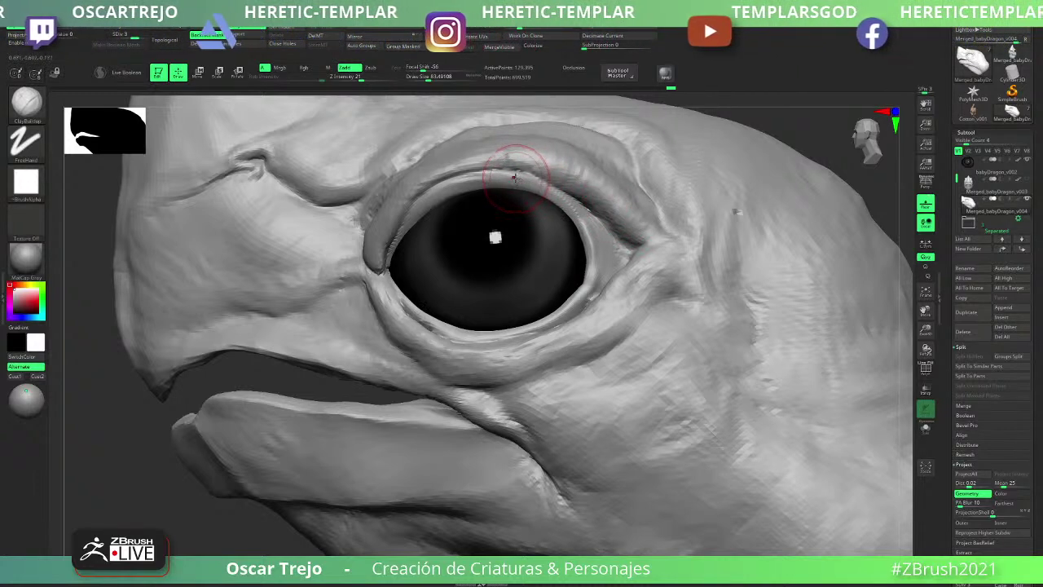
- Shape the front of the upper eyelid with ClayBuildup, returning to the higher subdivision level and reducing the draw size to about 65
{"action": "left_click_drag", "start_coordinate": [110, 414], "coordinate": [269, 350]}
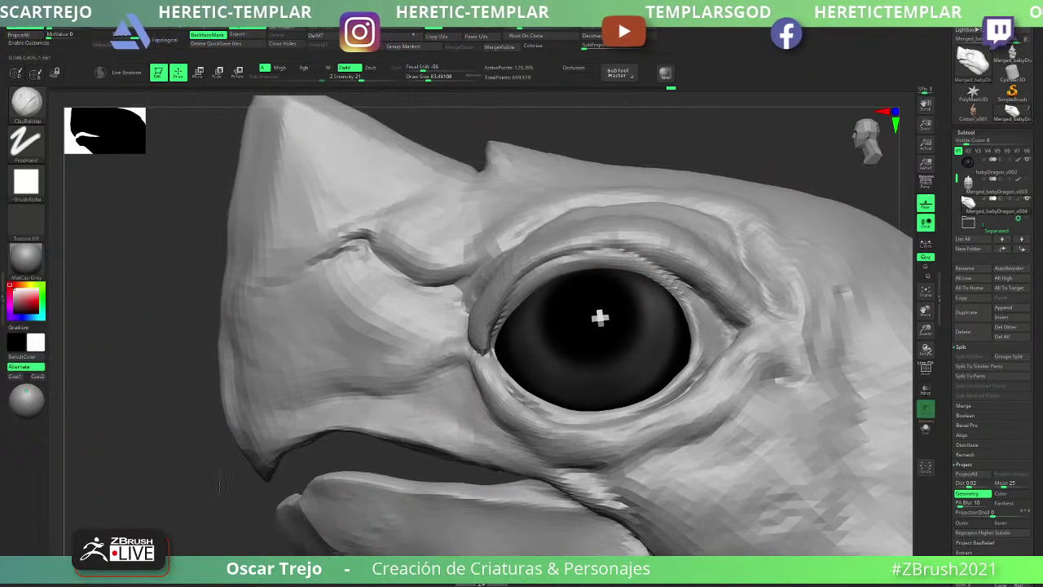
{"action": "left_click_drag", "start_coordinate": [239, 458], "coordinate": [279, 431]}
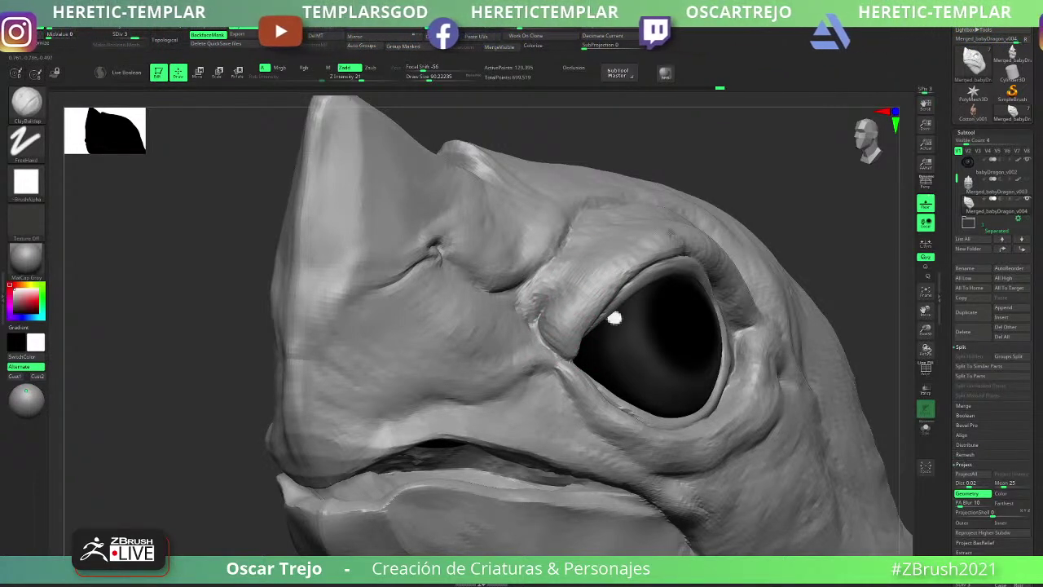
{"action": "right_click_drag", "start_coordinate": [711, 217], "coordinate": [736, 205]}
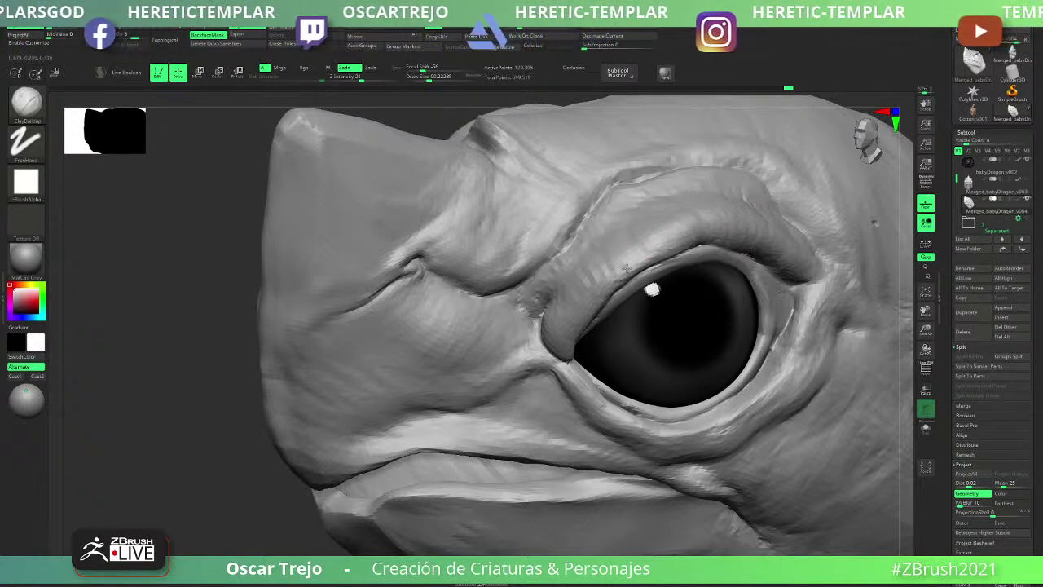
{"action": "key", "text": "d"}
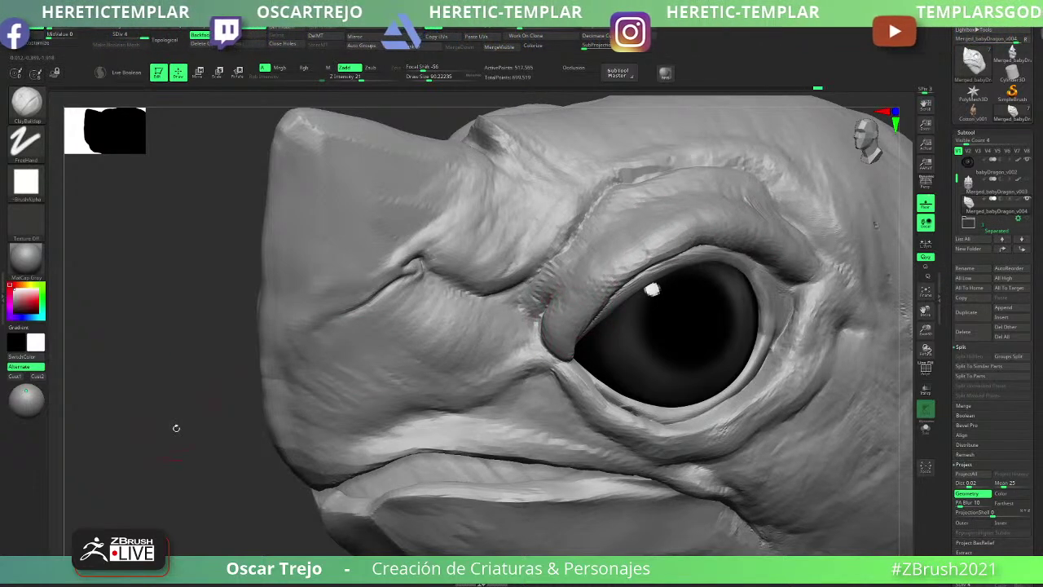
{"action": "left_click_drag", "start_coordinate": [174, 429], "coordinate": [138, 408]}
{"action": "key", "text": "s"}
{"action": "left_click_drag", "start_coordinate": [601, 303], "coordinate": [597, 303]}
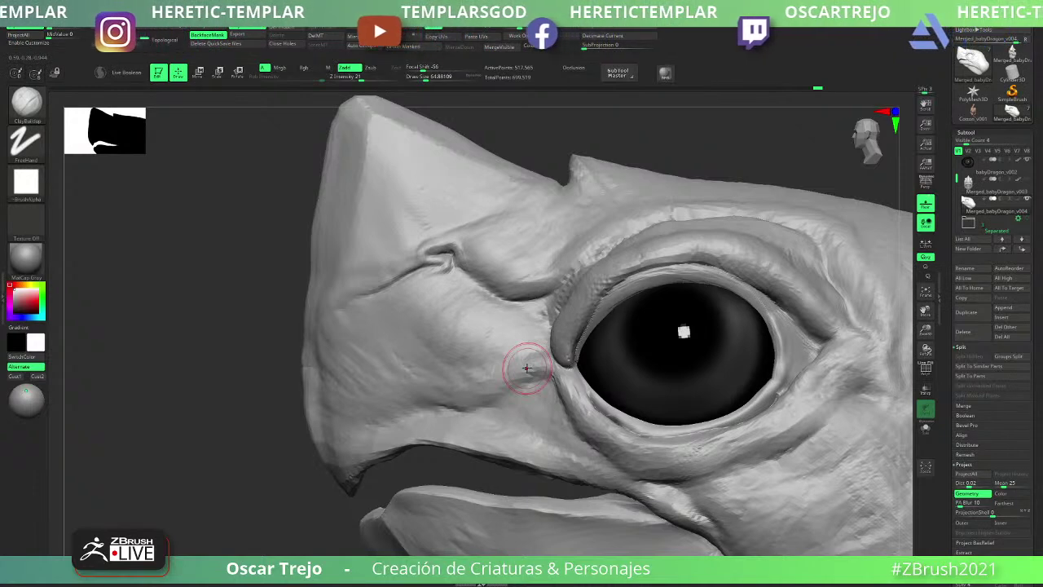
- Adjust the front of the upper eyelid rim with the Move brush, reducing the draw size to about 51
{"action": "key", "text": "b"}
{"action": "key", "text": "m"}
{"action": "key", "text": "v"}
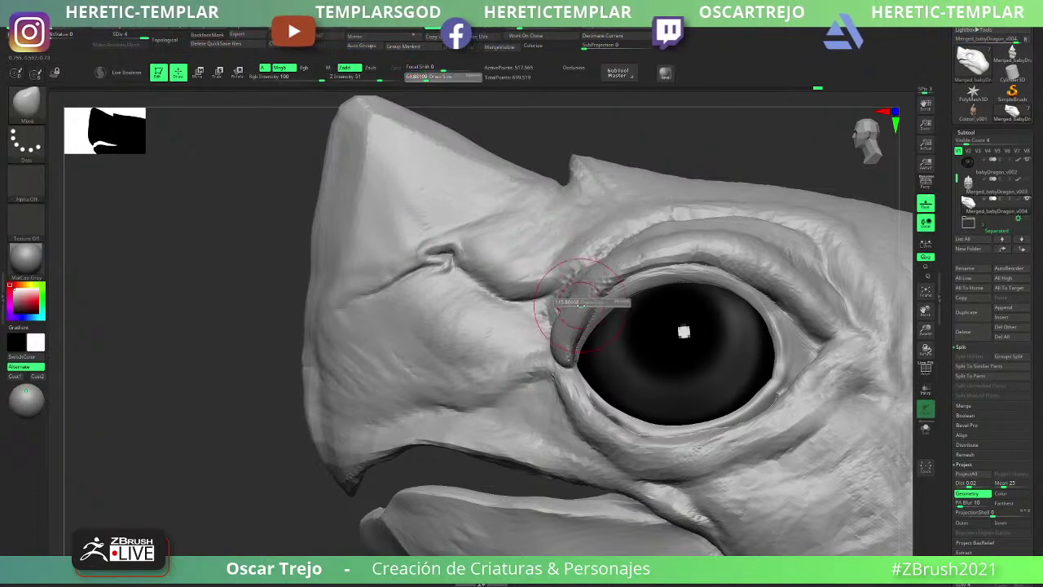
{"action": "mouse_move", "coordinate": [562, 301]}
{"action": "left_mouse_down"}
{"action": "mouse_move", "coordinate": [570, 314]}
{"action": "mouse_move", "coordinate": [585, 277]}
{"action": "mouse_move", "coordinate": [620, 284]}
{"action": "left_mouse_up"}
{"action": "key", "text": "s"}
{"action": "key", "text": "s"}
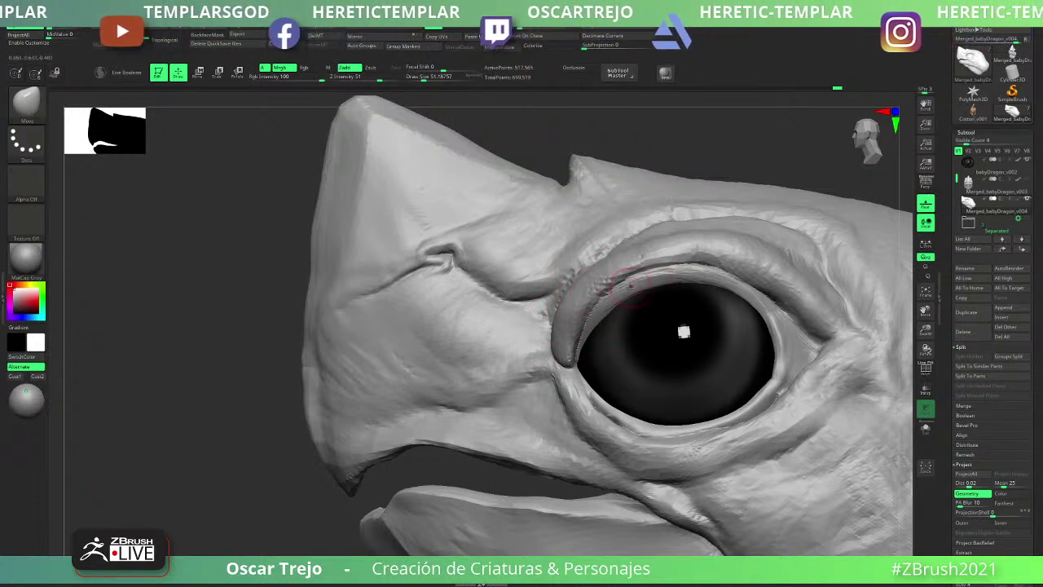
- Set the Smooth brush's Z intensity to 17 and smooth the upper eyelid rim against the eyeball
{"action": "key", "text": "shift"}
{"action": "key", "text": "shift+space"}
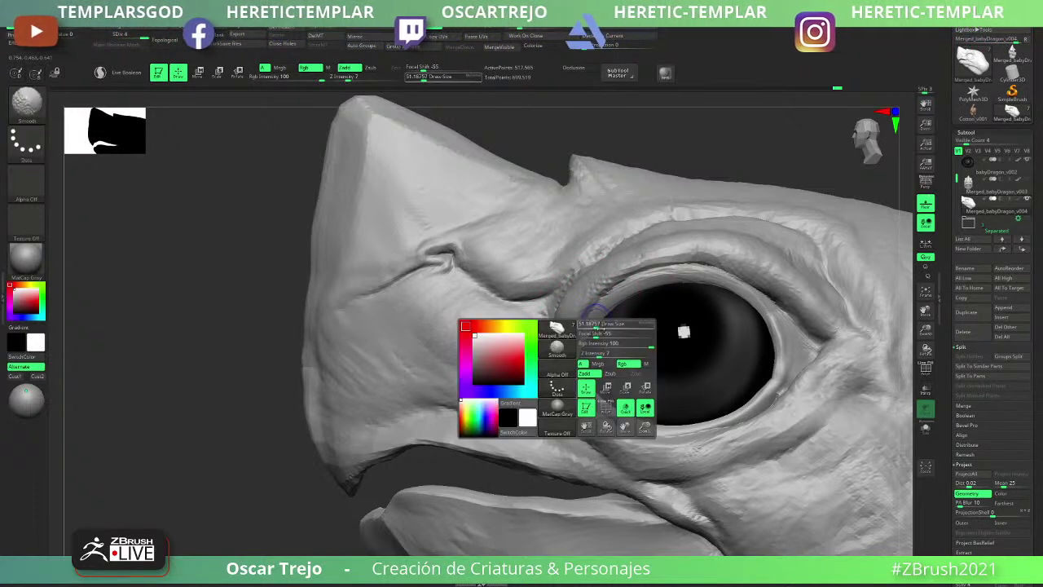
{"action": "left_click", "coordinate": [590, 354]}
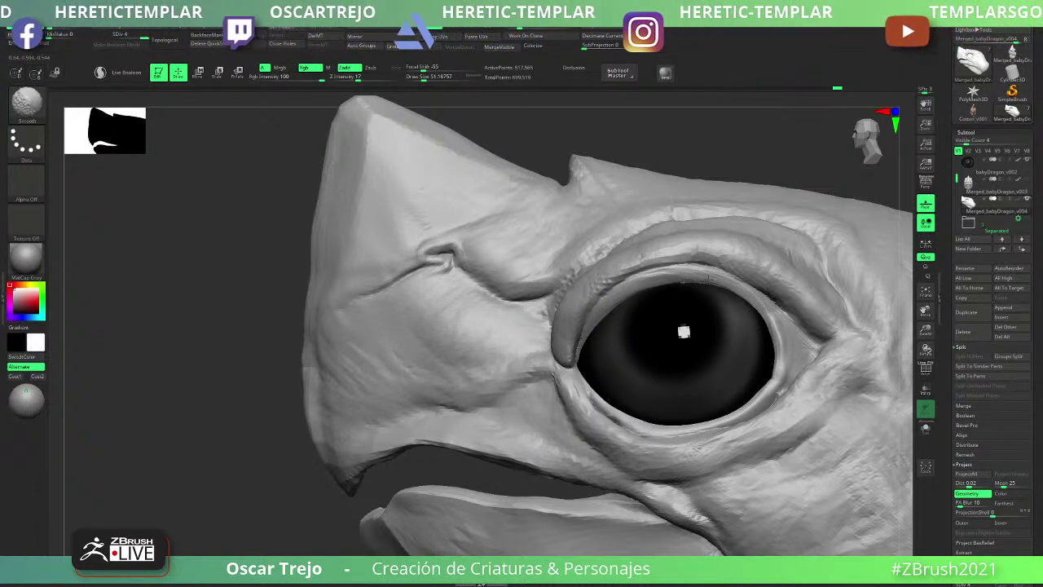
{"action": "left_click_drag", "start_coordinate": [740, 292], "coordinate": [748, 300], "text": "shift"}
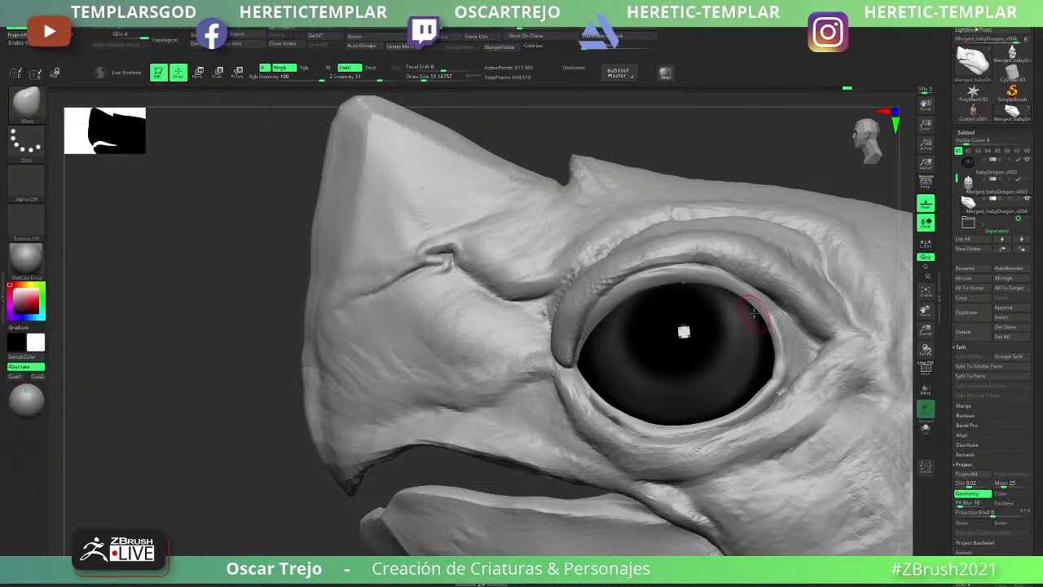
- Raise a thin edge along the upper eyelid rim with the Standard brush at draw size about 31
{"action": "key", "text": "b"}
{"action": "key", "text": "s"}
{"action": "key", "text": "t"}
{"action": "key", "text": "s"}
{"action": "left_click", "coordinate": [594, 336]}
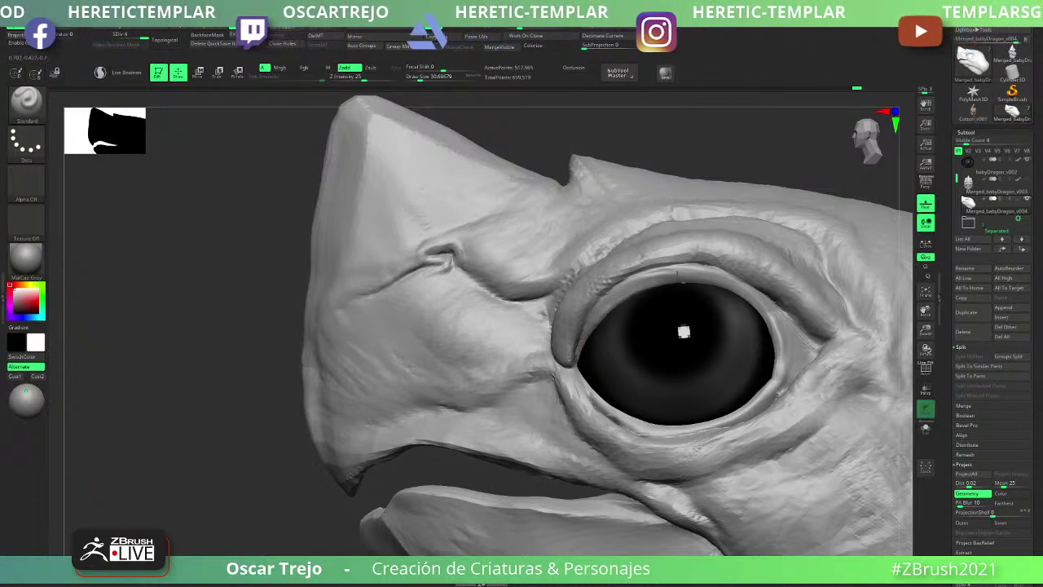
{"action": "mouse_move", "coordinate": [673, 284]}
{"action": "left_mouse_down"}
{"action": "mouse_move", "coordinate": [619, 295]}
{"action": "mouse_move", "coordinate": [699, 280]}
{"action": "mouse_move", "coordinate": [747, 299]}
{"action": "mouse_move", "coordinate": [767, 330]}
{"action": "mouse_move", "coordinate": [745, 297]}
{"action": "mouse_move", "coordinate": [770, 327]}
{"action": "mouse_move", "coordinate": [707, 282]}
{"action": "mouse_move", "coordinate": [606, 296]}
{"action": "left_mouse_up"}
{"action": "mouse_move", "coordinate": [713, 279]}
{"action": "left_mouse_down"}
{"action": "mouse_move", "coordinate": [640, 289]}
{"action": "mouse_move", "coordinate": [592, 321]}
{"action": "left_mouse_up"}
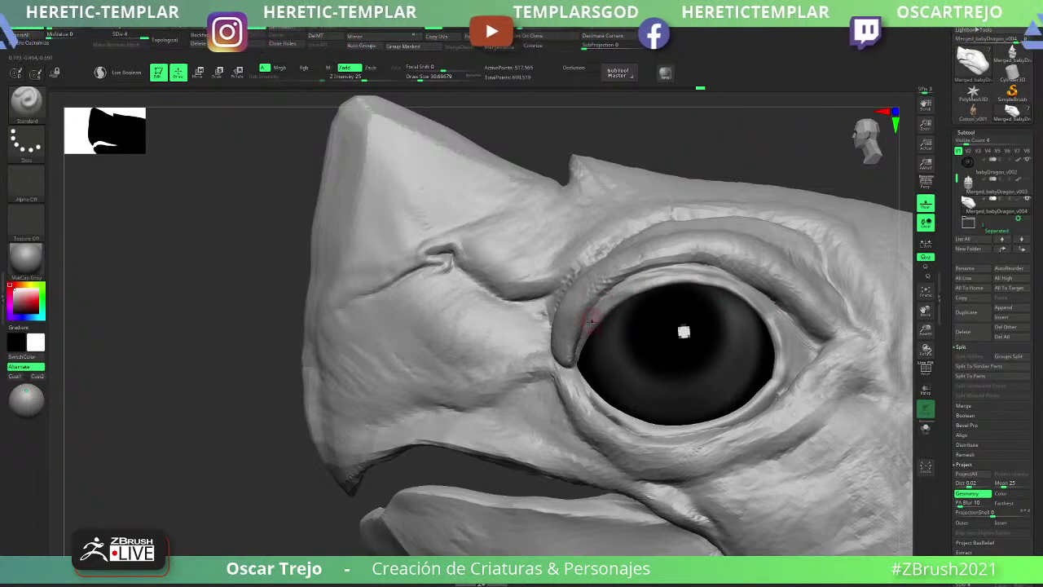
{"action": "mouse_move", "coordinate": [665, 282]}
{"action": "left_mouse_down"}
{"action": "mouse_move", "coordinate": [625, 291]}
{"action": "mouse_move", "coordinate": [668, 281]}
{"action": "mouse_move", "coordinate": [586, 332]}
{"action": "left_mouse_up"}
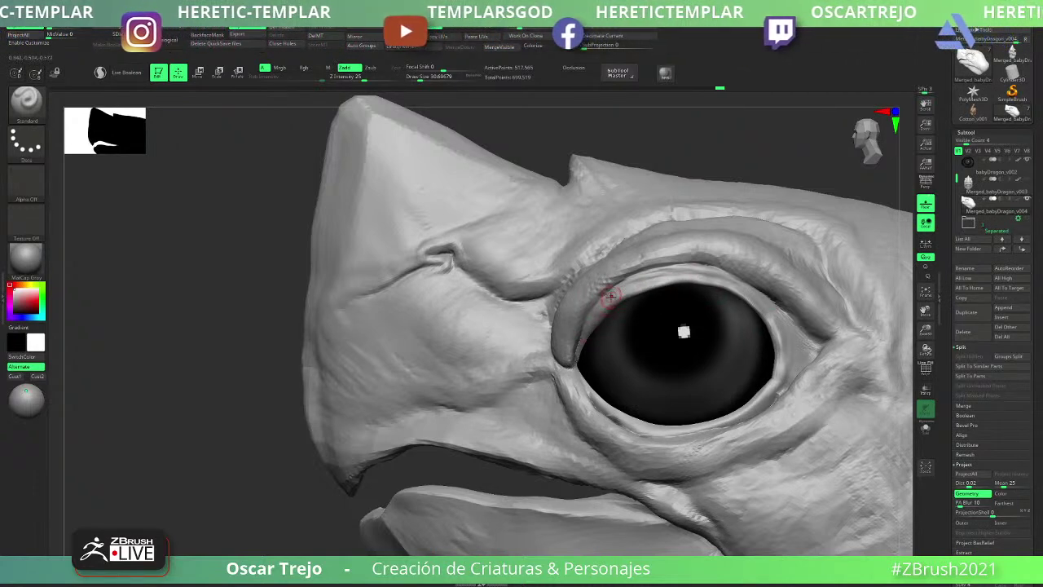
- Carve a crease along the upper eyelid just above its rim with DamStandard at draw size about 31
{"action": "key", "text": "b"}
{"action": "key", "text": "d"}
{"action": "key", "text": "s"}
{"action": "mouse_move", "coordinate": [659, 273]}
{"action": "left_mouse_down"}
{"action": "mouse_move", "coordinate": [622, 294]}
{"action": "mouse_move", "coordinate": [695, 273]}
{"action": "mouse_move", "coordinate": [759, 299]}
{"action": "left_mouse_up"}
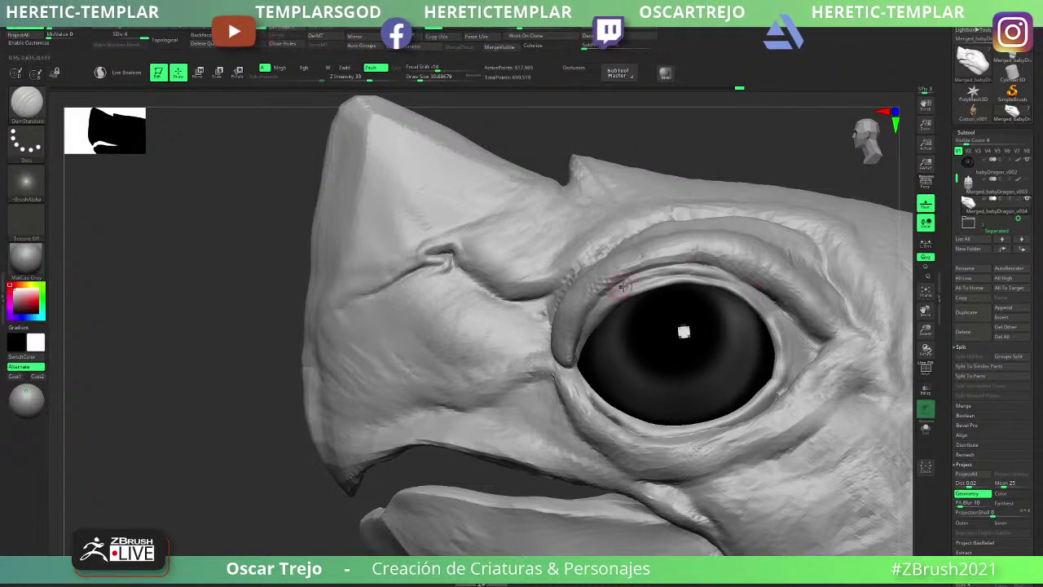
- Soften the upper eyelid rim with Smooth and adjust its edge with the Move brush at draw size about 62
{"action": "key", "text": "shift"}
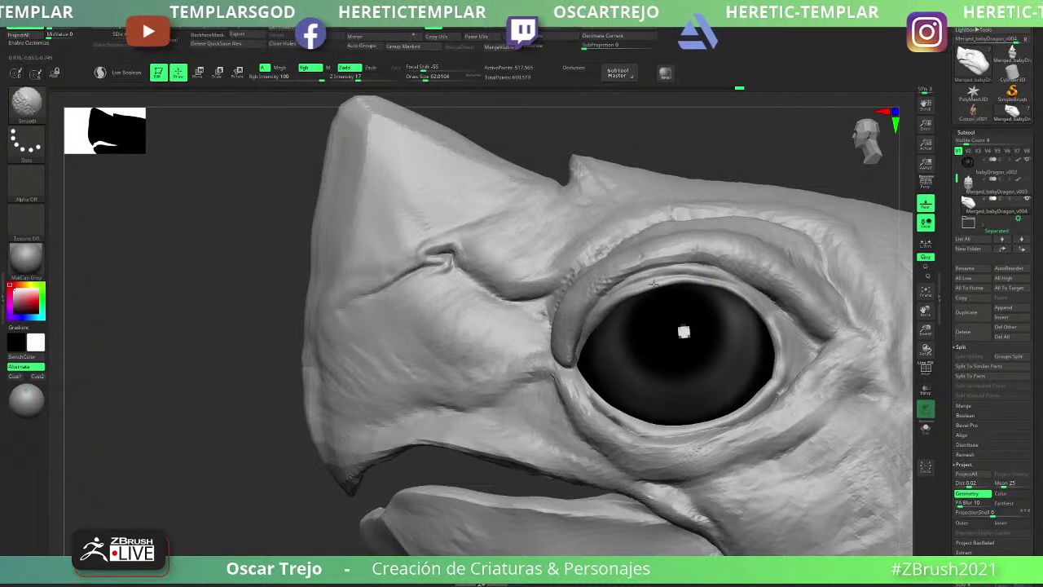
{"action": "mouse_move", "coordinate": [653, 284]}
{"action": "left_mouse_down"}
{"action": "mouse_move", "coordinate": [642, 289]}
{"action": "mouse_move", "coordinate": [655, 284]}
{"action": "left_mouse_up"}
{"action": "key", "text": "shift"}
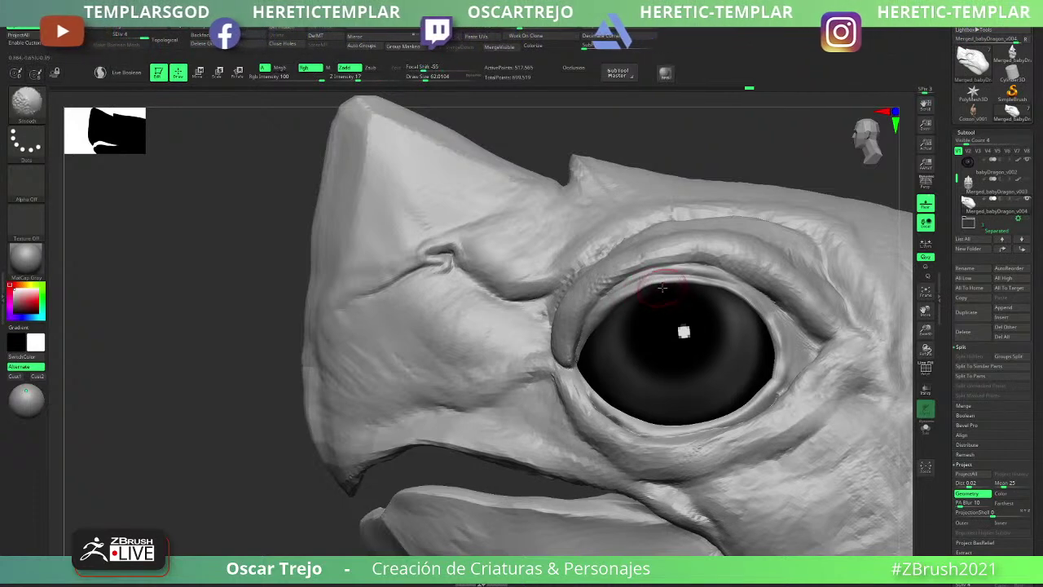
{"action": "key", "text": "ctrl"}
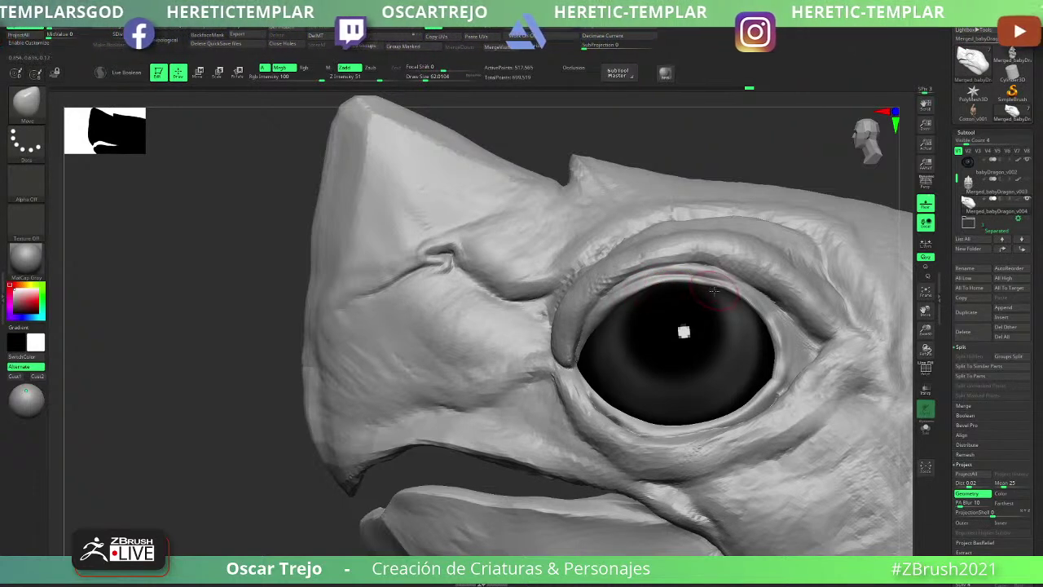
{"action": "mouse_move", "coordinate": [714, 291]}
{"action": "left_mouse_down", "text": "shift"}
{"action": "mouse_move", "coordinate": [696, 284]}
{"action": "mouse_move", "coordinate": [719, 284]}
{"action": "left_mouse_up", "text": "shift"}
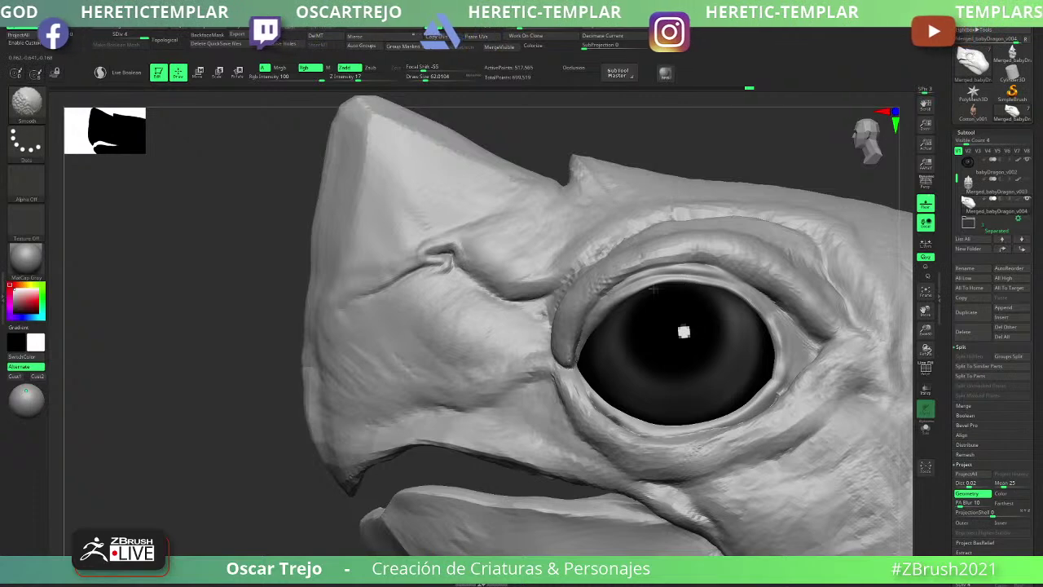
{"action": "left_click_drag", "start_coordinate": [608, 312], "coordinate": [589, 375], "text": "shift"}
- Redefine the crease at the front of the upper eyelid with DamStandard at draw size about 31
{"action": "key", "text": "b"}
{"action": "key", "text": "d"}
{"action": "key", "text": "s"}
{"action": "key", "text": "s"}
{"action": "left_click_drag", "start_coordinate": [607, 300], "coordinate": [599, 299]}
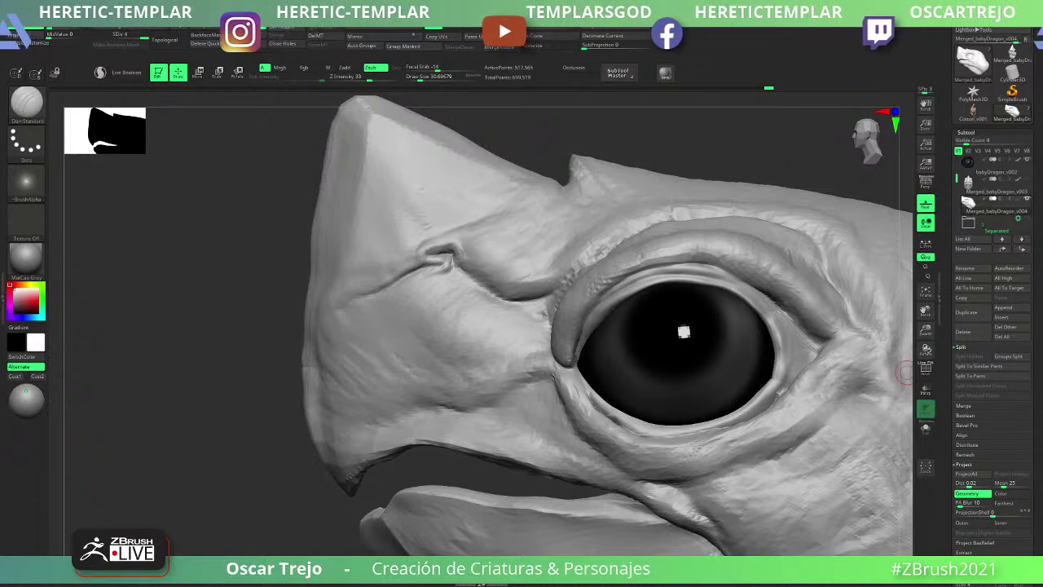
- Reshape the eyelid contour around the eyeball with the Move brush at draw size about 108
{"action": "key", "text": "b"}
{"action": "key", "text": "m"}
{"action": "key", "text": "v"}
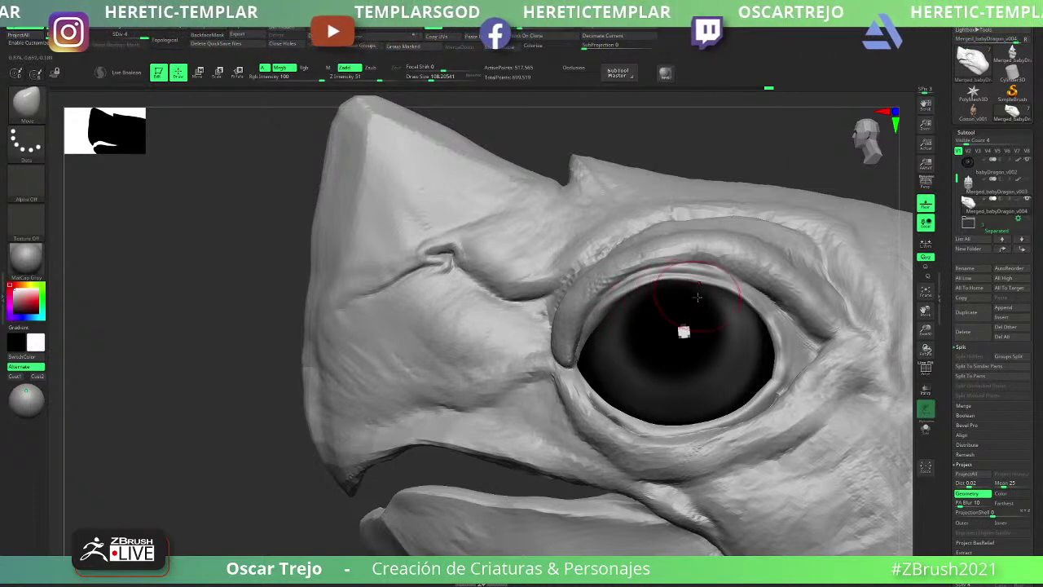
{"action": "key", "text": "f"}
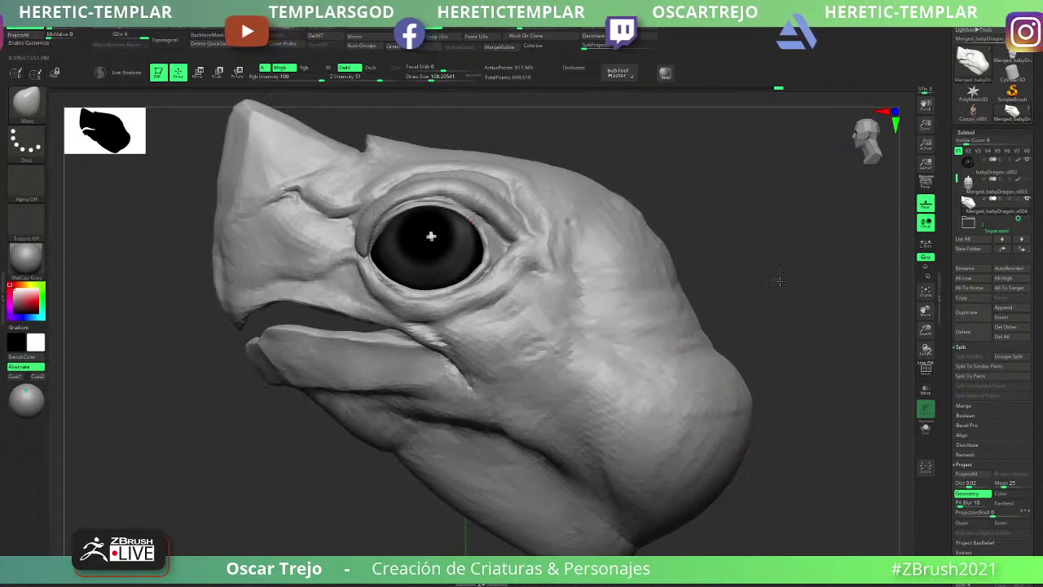
{"action": "left_click_drag", "start_coordinate": [780, 280], "coordinate": [646, 328], "text": "alt"}
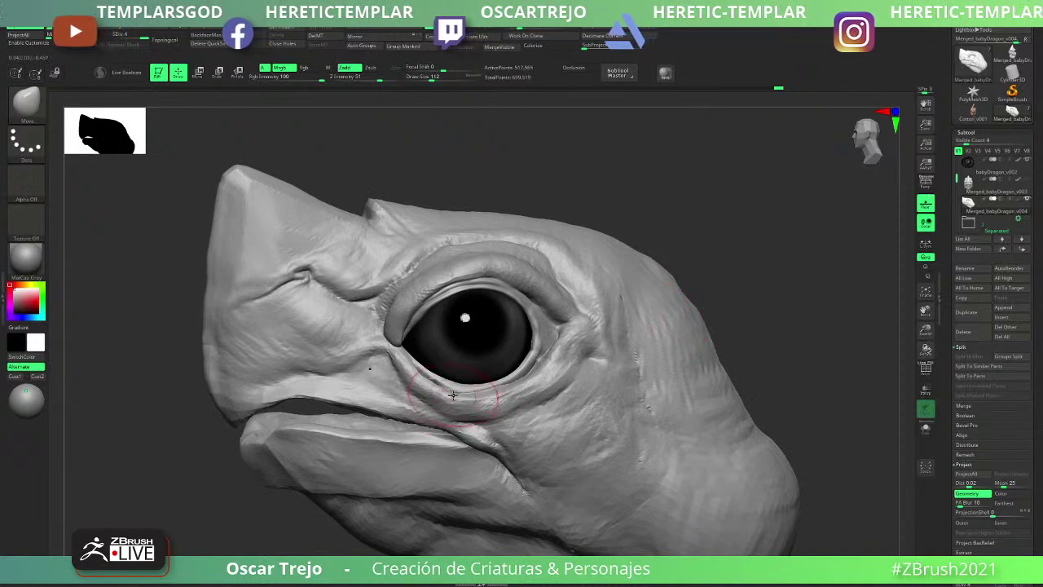
- Fill out the fold at the front eye corner and the snout ahead of it with Clay, enlarging the draw size to about 62
{"action": "key", "text": "b"}
{"action": "key", "text": "c"}
{"action": "key", "text": "l"}
{"action": "key", "text": "s"}
{"action": "left_click_drag", "start_coordinate": [387, 351], "coordinate": [381, 345]}
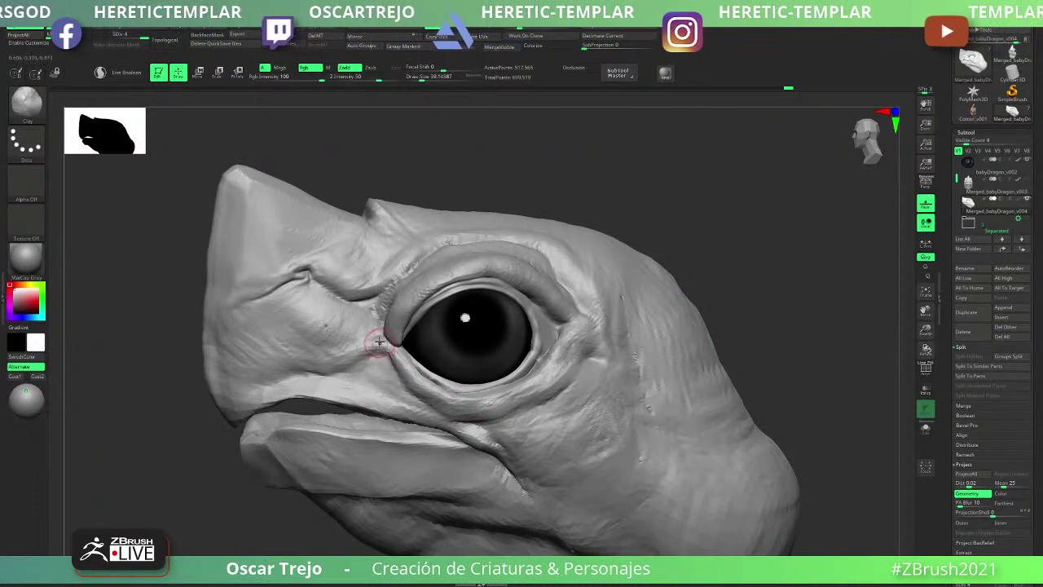
{"action": "key", "text": "bracketright"}
{"action": "key", "text": "bracketright"}
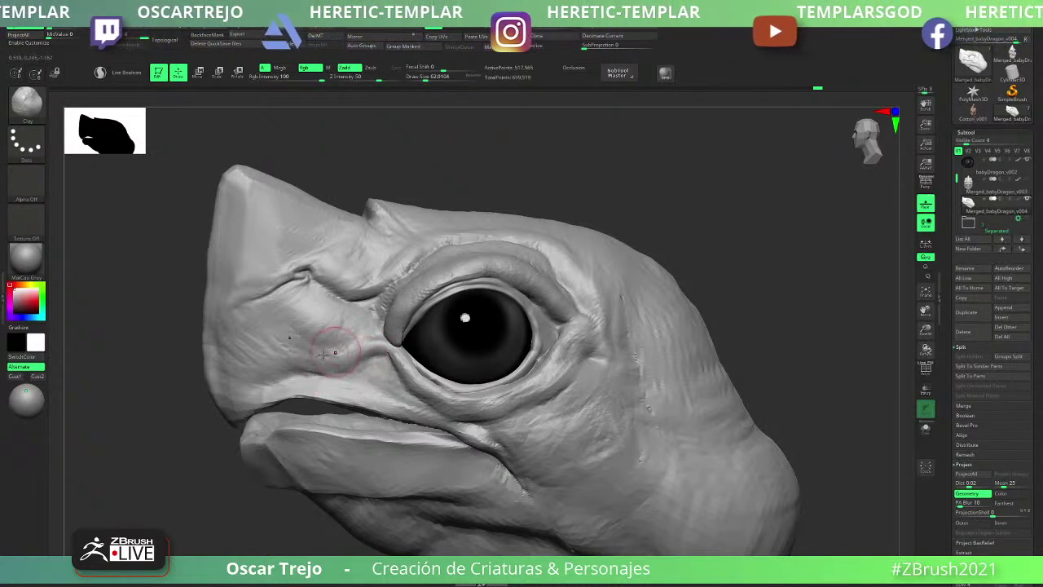
- Refine the crease running from the front eye corner onto the snout with the Standard brush, reducing the draw size to about 46
{"action": "key", "text": "b"}
{"action": "key", "text": "s"}
{"action": "key", "text": "t"}
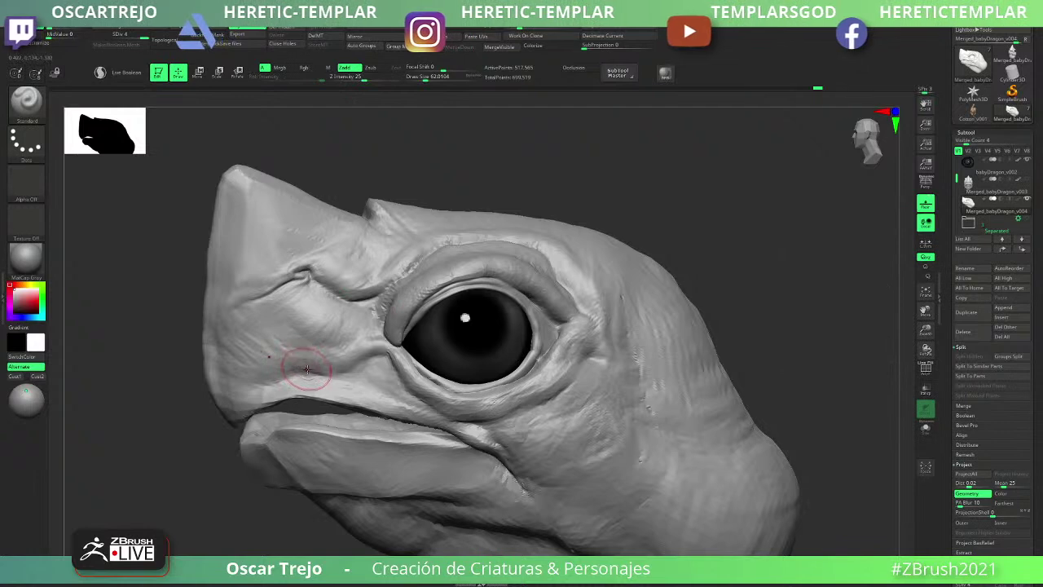
{"action": "key", "text": "s"}
{"action": "left_click_drag", "start_coordinate": [335, 370], "coordinate": [359, 380]}
{"action": "key", "text": "s"}
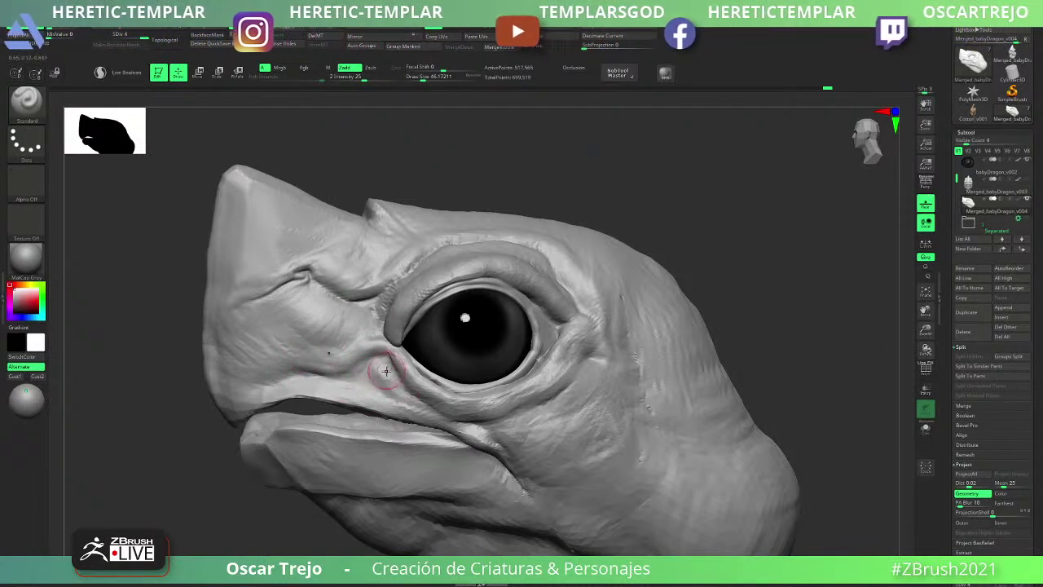
- Fill out the skin between the front eye corner and the mouth by alternating the Clay and Standard brushes at draw size about 46
{"action": "key", "text": "b"}
{"action": "key", "text": "c"}
{"action": "key", "text": "l"}
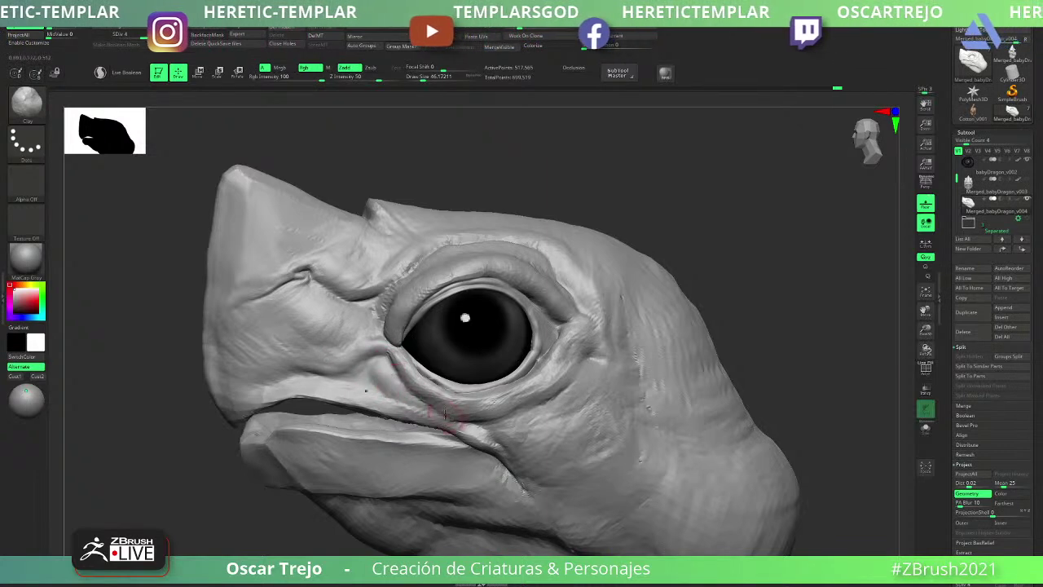
{"action": "key", "text": "b"}
{"action": "key", "text": "s"}
{"action": "key", "text": "t"}
{"action": "key", "text": "b"}
{"action": "key", "text": "c"}
{"action": "key", "text": "l"}
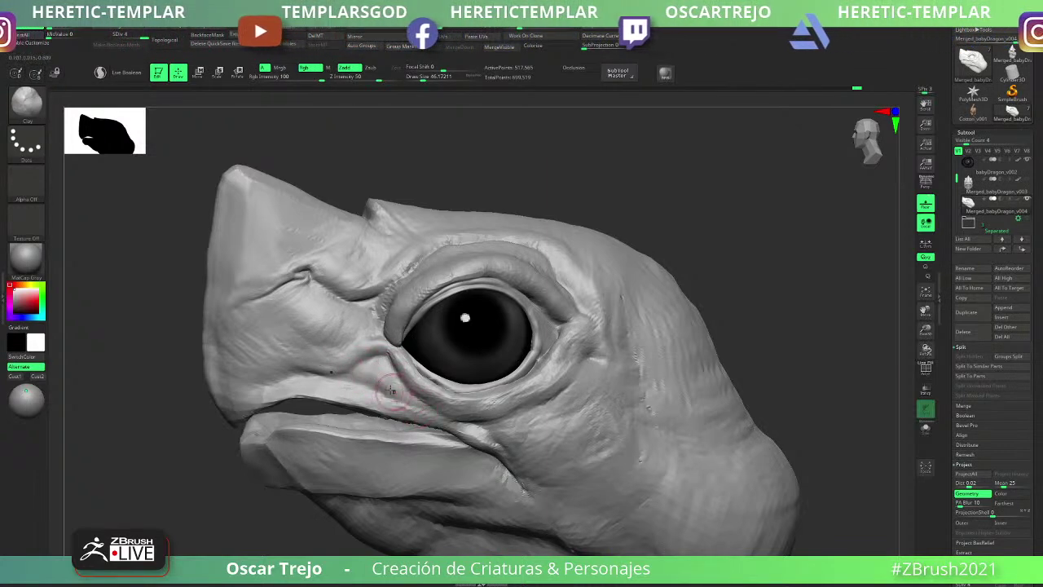
- Build up the area below the front eye corner with ClayBuildup at draw size about 73 and smooth it
{"action": "key", "text": "b"}
{"action": "key", "text": "c"}
{"action": "key", "text": "b"}
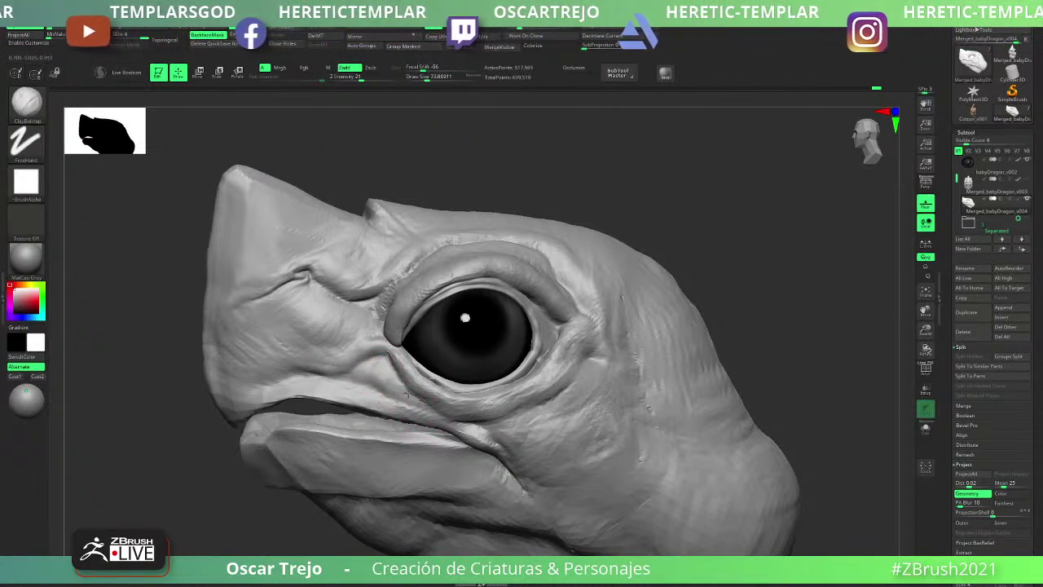
{"action": "key", "text": "shift"}
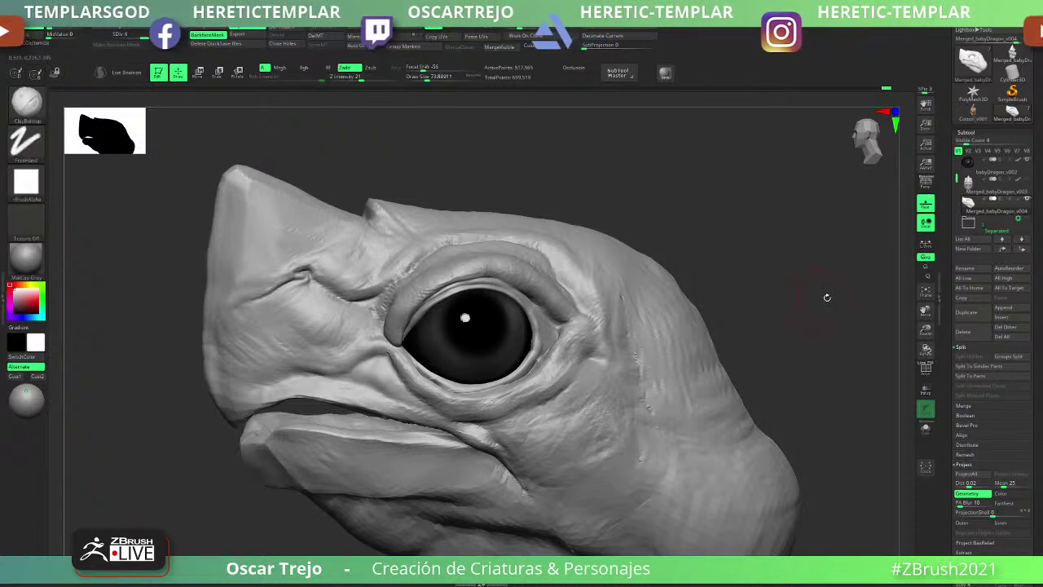
- Define the fold under the front of the lower eyelid with the Standard brush at draw size about 41 and soften it with Smooth
{"action": "left_click_drag", "start_coordinate": [827, 298], "coordinate": [710, 286], "text": "alt"}
{"action": "mouse_move", "coordinate": [214, 435]}
{"action": "left_mouse_down", "text": "alt"}
{"action": "mouse_move", "coordinate": [283, 439]}
{"action": "mouse_move", "coordinate": [343, 498]}
{"action": "left_mouse_up", "text": "alt"}
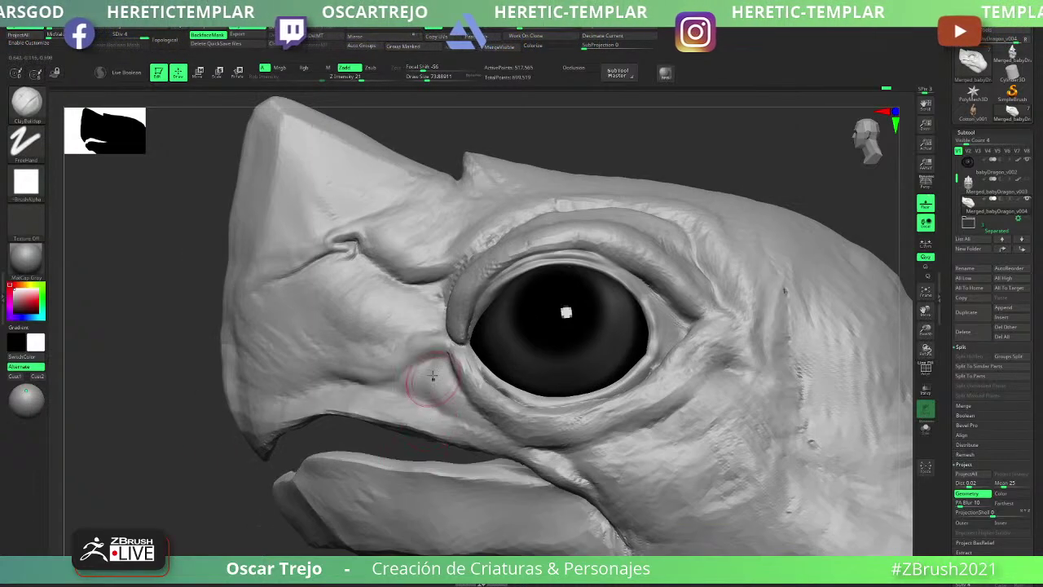
{"action": "key", "text": "b"}
{"action": "key", "text": "s"}
{"action": "key", "text": "t"}
{"action": "key", "text": "s"}
{"action": "mouse_move", "coordinate": [448, 384]}
{"action": "left_mouse_down"}
{"action": "mouse_move", "coordinate": [436, 383]}
{"action": "mouse_move", "coordinate": [486, 421]}
{"action": "left_mouse_up"}
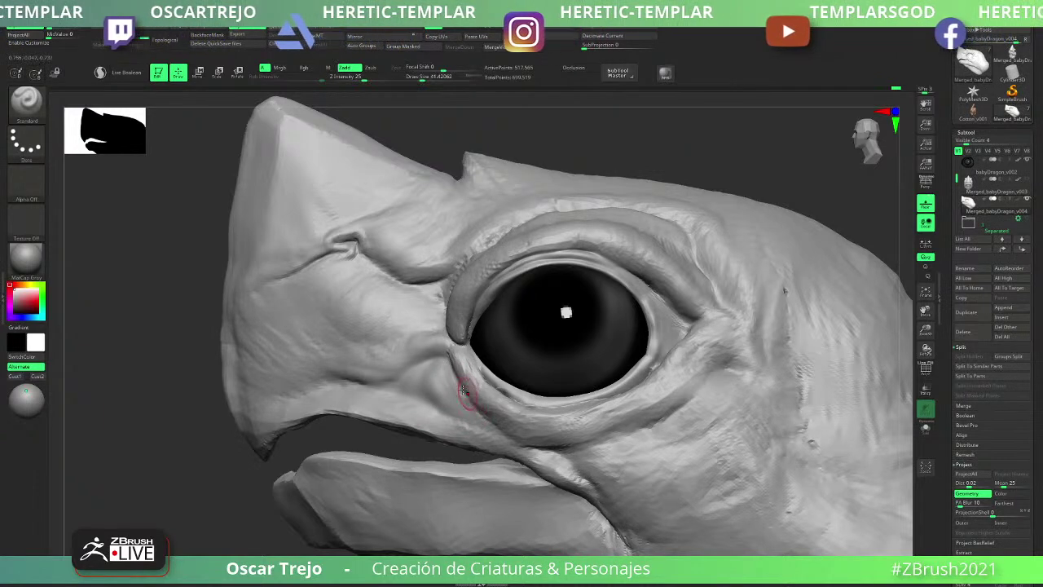
{"action": "key", "text": "shift"}
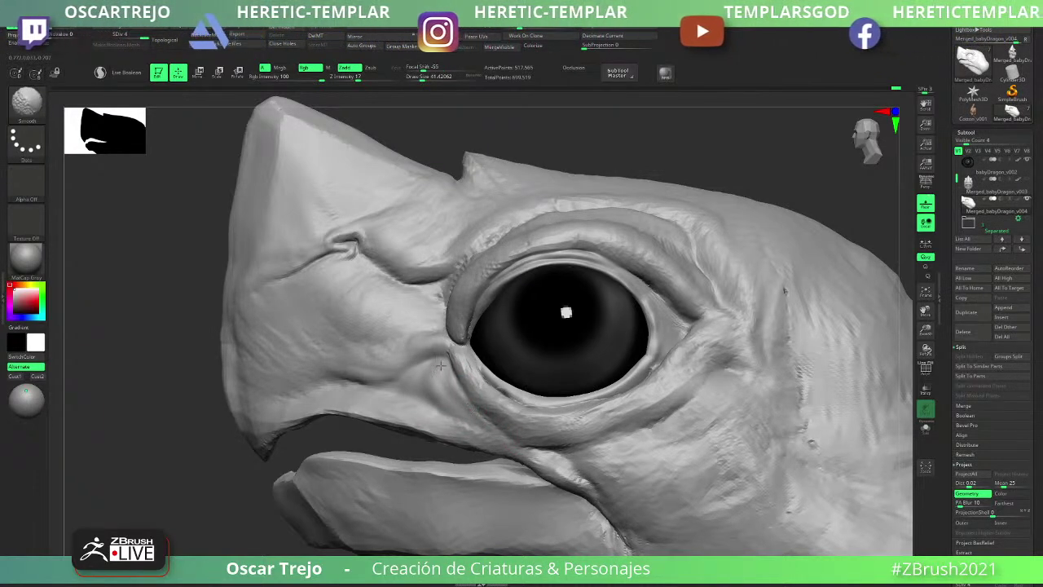
{"action": "mouse_move", "coordinate": [231, 458]}
{"action": "left_mouse_down", "text": "alt"}
{"action": "mouse_move", "coordinate": [188, 367]}
{"action": "mouse_move", "coordinate": [252, 449]}
{"action": "mouse_move", "coordinate": [282, 451]}
{"action": "mouse_move", "coordinate": [312, 395]}
{"action": "left_mouse_up", "text": "alt"}
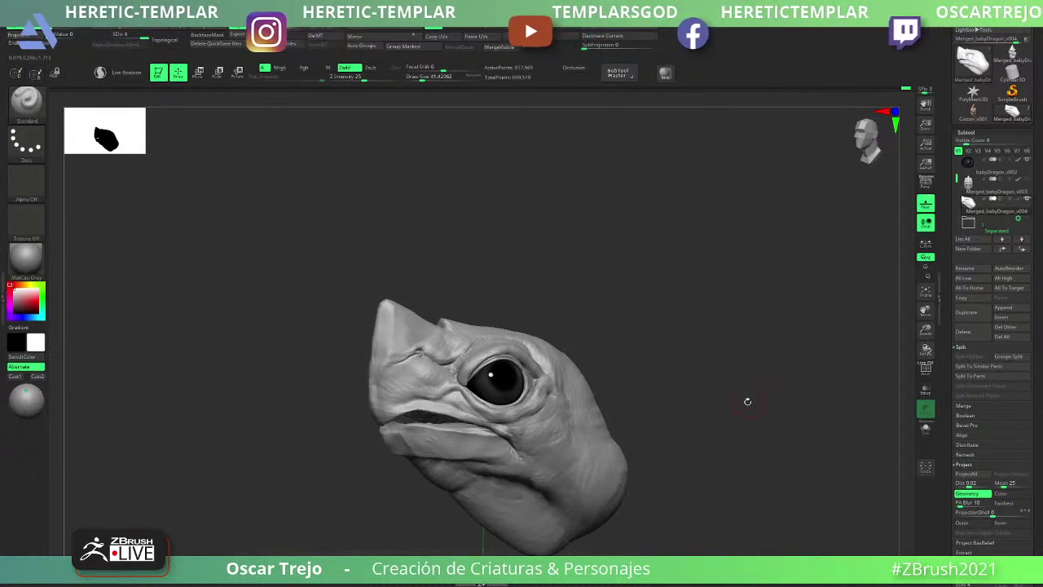
- Build up the side of the snout below the nostril with ClayBuildup at draw size about 90 and blend it toward the mouth
{"action": "left_click_drag", "start_coordinate": [747, 401], "coordinate": [731, 382]}
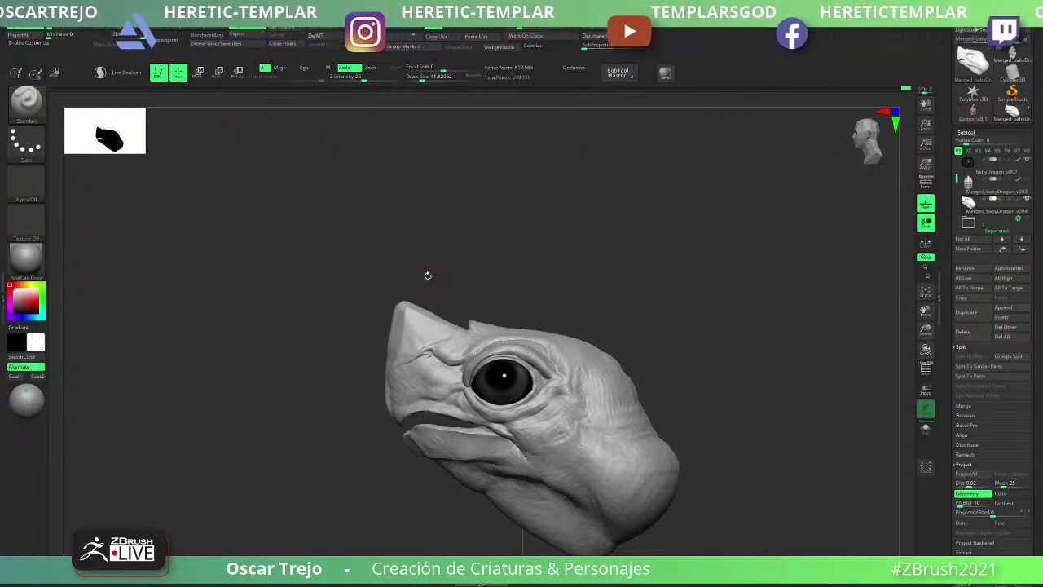
{"action": "mouse_move", "coordinate": [331, 435]}
{"action": "left_mouse_down", "text": "alt"}
{"action": "mouse_move", "coordinate": [380, 423]}
{"action": "mouse_move", "coordinate": [433, 366]}
{"action": "mouse_move", "coordinate": [440, 340]}
{"action": "left_mouse_up", "text": "alt"}
{"action": "key", "text": "b"}
{"action": "key", "text": "c"}
{"action": "key", "text": "l"}
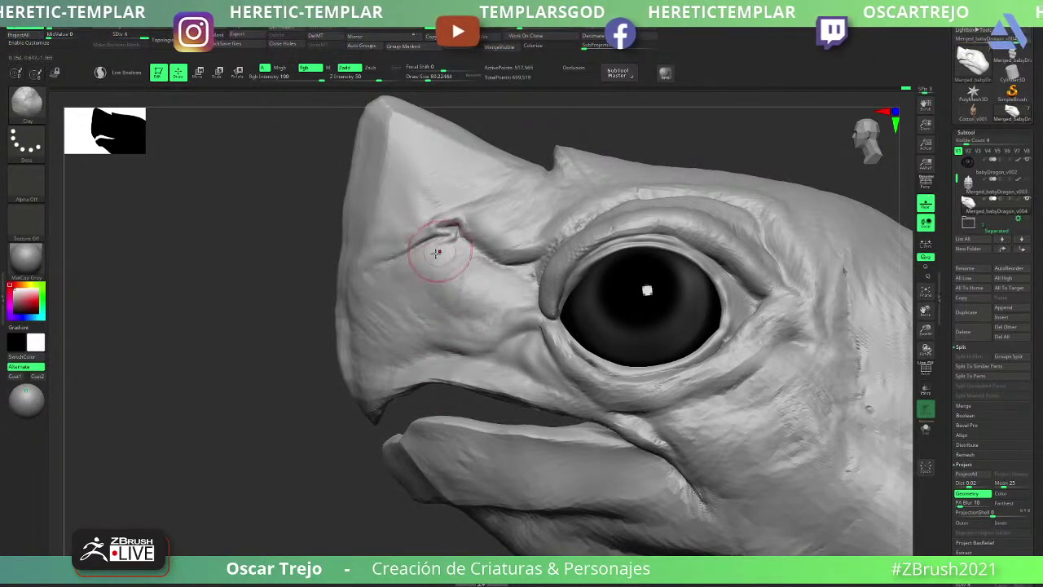
{"action": "key", "text": "b"}
{"action": "key", "text": "c"}
{"action": "key", "text": "b"}
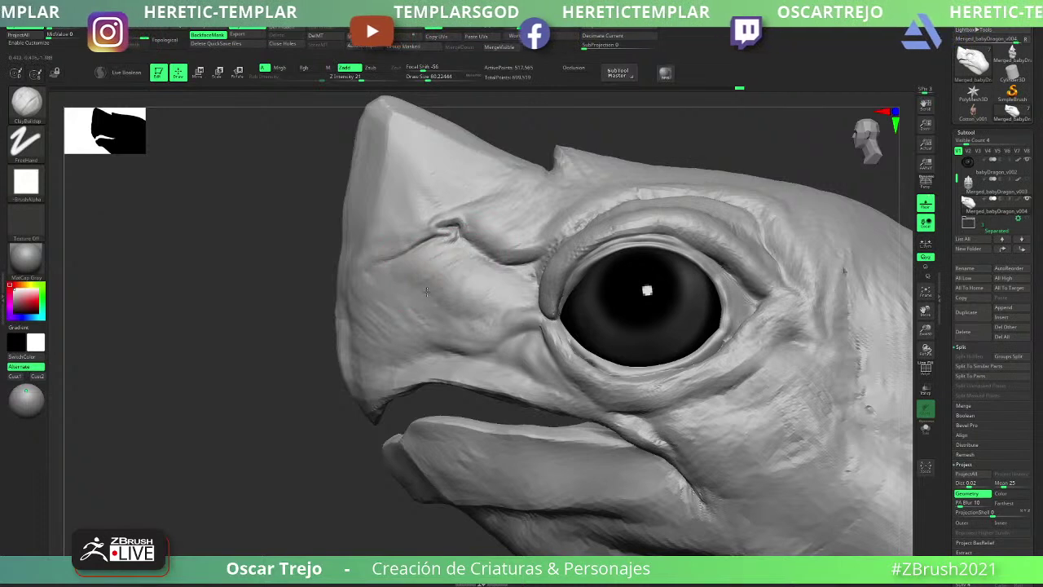
{"action": "key", "text": "]"}
{"action": "mouse_move", "coordinate": [489, 269]}
{"action": "left_mouse_down"}
{"action": "mouse_move", "coordinate": [479, 289]}
{"action": "mouse_move", "coordinate": [508, 274]}
{"action": "mouse_move", "coordinate": [517, 294]}
{"action": "mouse_move", "coordinate": [528, 279]}
{"action": "mouse_move", "coordinate": [484, 268]}
{"action": "mouse_move", "coordinate": [436, 274]}
{"action": "mouse_move", "coordinate": [514, 285]}
{"action": "left_mouse_up"}
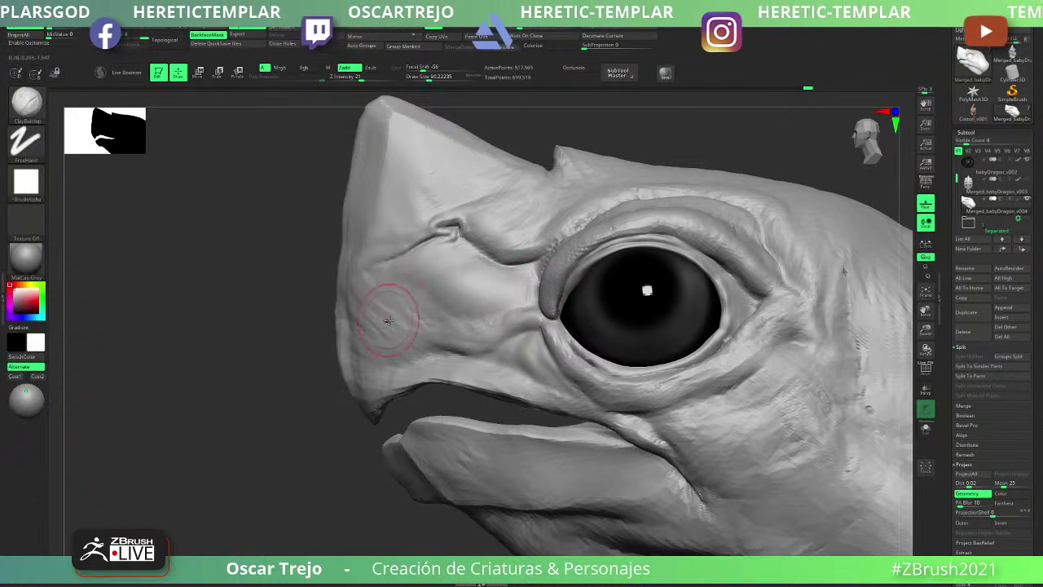
{"action": "key", "text": "s"}
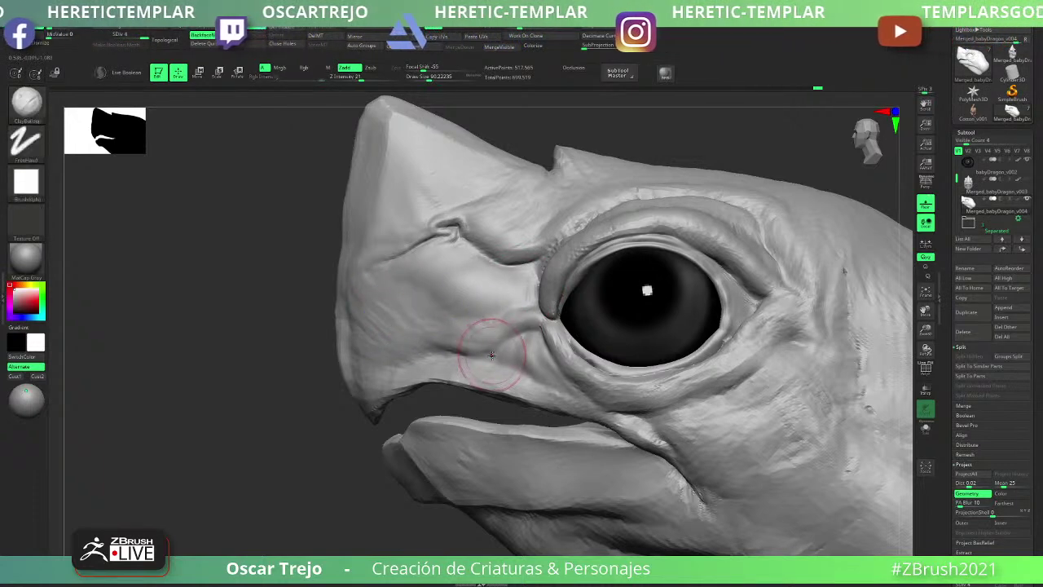
{"action": "mouse_move", "coordinate": [490, 354]}
{"action": "left_mouse_down"}
{"action": "mouse_move", "coordinate": [477, 354]}
{"action": "mouse_move", "coordinate": [538, 323]}
{"action": "mouse_move", "coordinate": [470, 351]}
{"action": "left_mouse_up"}
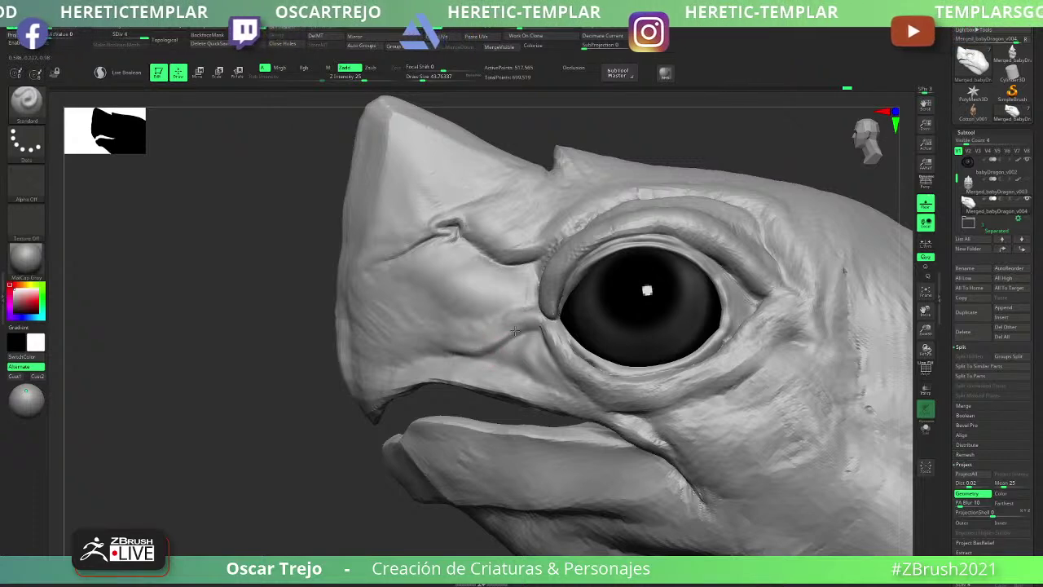
- Sharpen the snout crease at the front eye corner with Standard at draw size about 31 and fill around it with Clay
{"action": "key", "text": "s"}
{"action": "left_click_drag", "start_coordinate": [529, 326], "coordinate": [521, 326]}
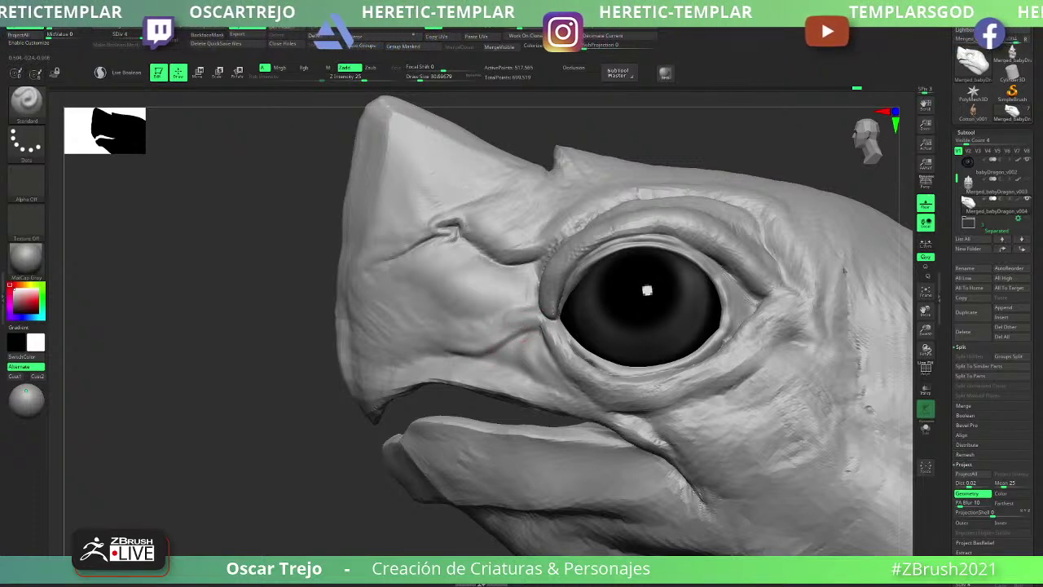
{"action": "key", "text": "b"}
{"action": "key", "text": "c"}
{"action": "key", "text": "l"}
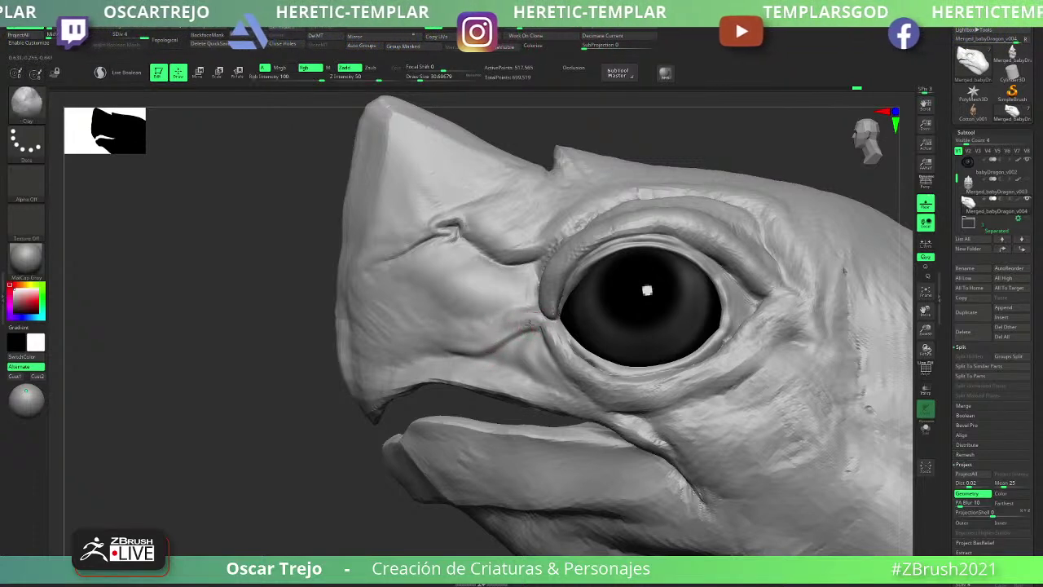
{"action": "mouse_move", "coordinate": [508, 338]}
{"action": "left_mouse_down"}
{"action": "mouse_move", "coordinate": [522, 329]}
{"action": "mouse_move", "coordinate": [446, 326]}
{"action": "left_mouse_up"}
{"action": "key", "text": "]"}
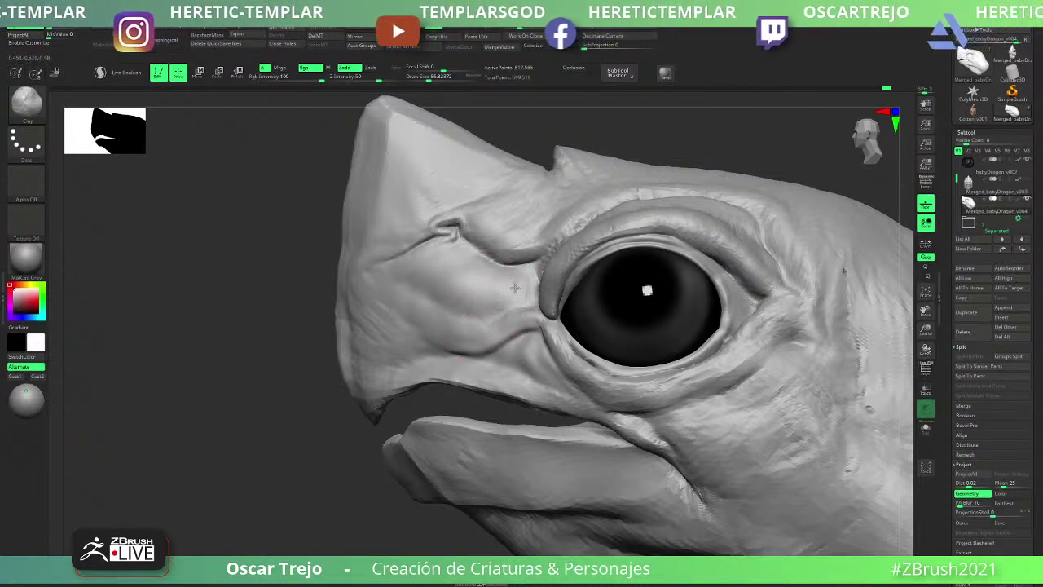
- Even out the side of the snout above the mouth with Clay at draw size about 90, undoing the stroke made with a larger brush
{"action": "mouse_move", "coordinate": [334, 359]}
{"action": "left_mouse_down", "text": "alt"}
{"action": "mouse_move", "coordinate": [303, 426]}
{"action": "mouse_move", "coordinate": [403, 415]}
{"action": "mouse_move", "coordinate": [349, 419]}
{"action": "mouse_move", "coordinate": [319, 403]}
{"action": "mouse_move", "coordinate": [470, 375]}
{"action": "mouse_move", "coordinate": [449, 367]}
{"action": "mouse_move", "coordinate": [469, 359]}
{"action": "mouse_move", "coordinate": [425, 371]}
{"action": "mouse_move", "coordinate": [371, 363]}
{"action": "left_mouse_up", "text": "alt"}
{"action": "key", "text": "bracketright"}
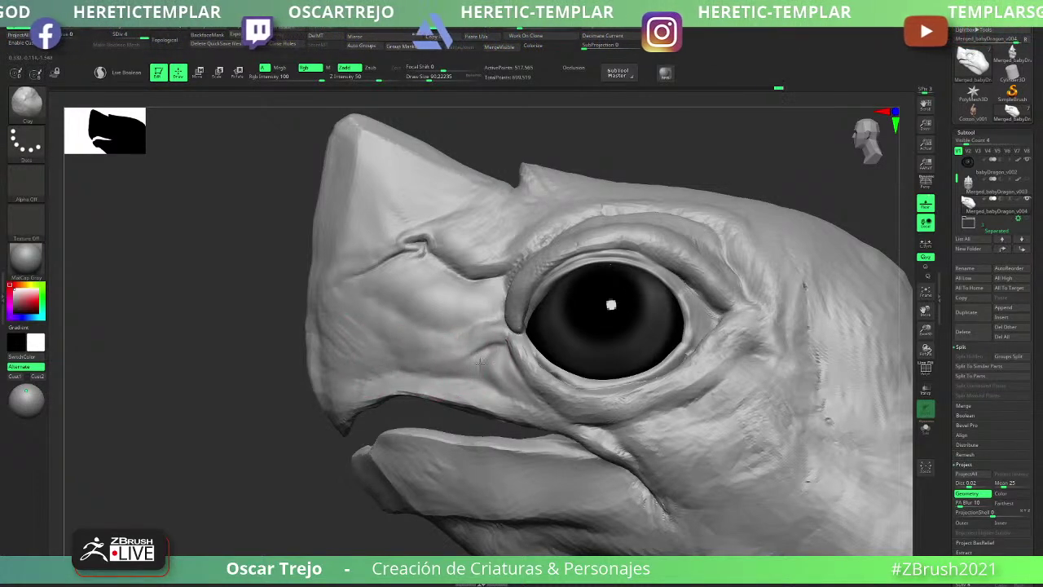
{"action": "left_click_drag", "start_coordinate": [482, 349], "coordinate": [374, 347]}
{"action": "left_click_drag", "start_coordinate": [444, 352], "coordinate": [384, 335]}
{"action": "key", "text": "bracketright"}
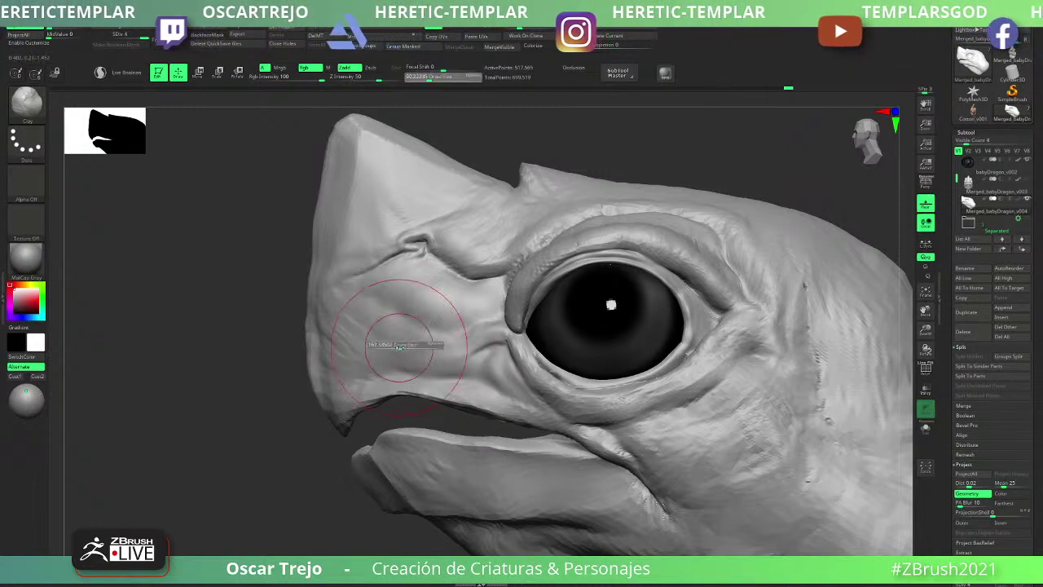
{"action": "key", "text": "bracketleft"}
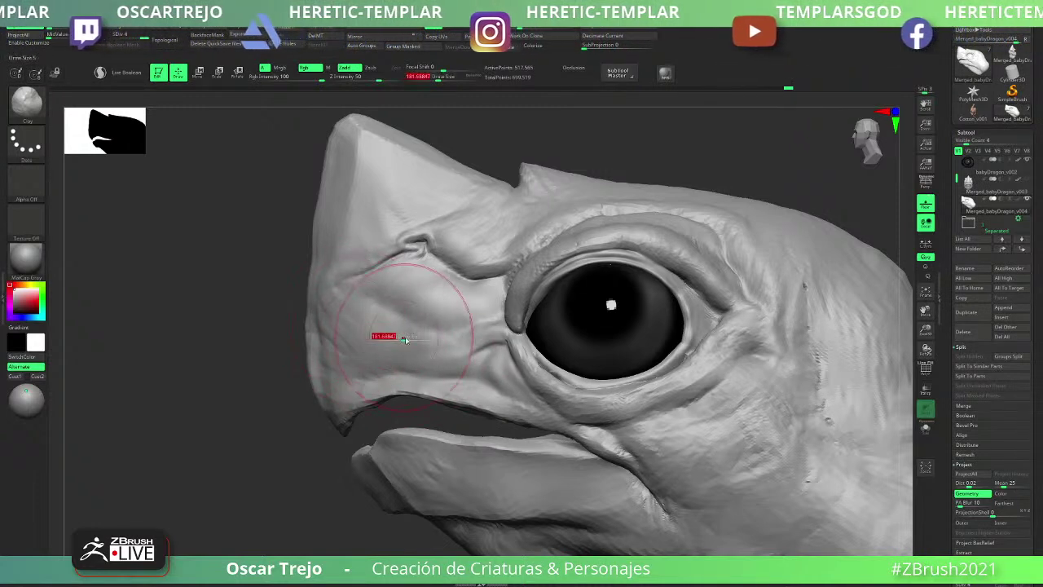
{"action": "mouse_move", "coordinate": [443, 360]}
{"action": "left_mouse_down"}
{"action": "mouse_move", "coordinate": [372, 342]}
{"action": "mouse_move", "coordinate": [417, 354]}
{"action": "mouse_move", "coordinate": [410, 346]}
{"action": "left_mouse_up"}
{"action": "key", "text": "ctrl+z"}
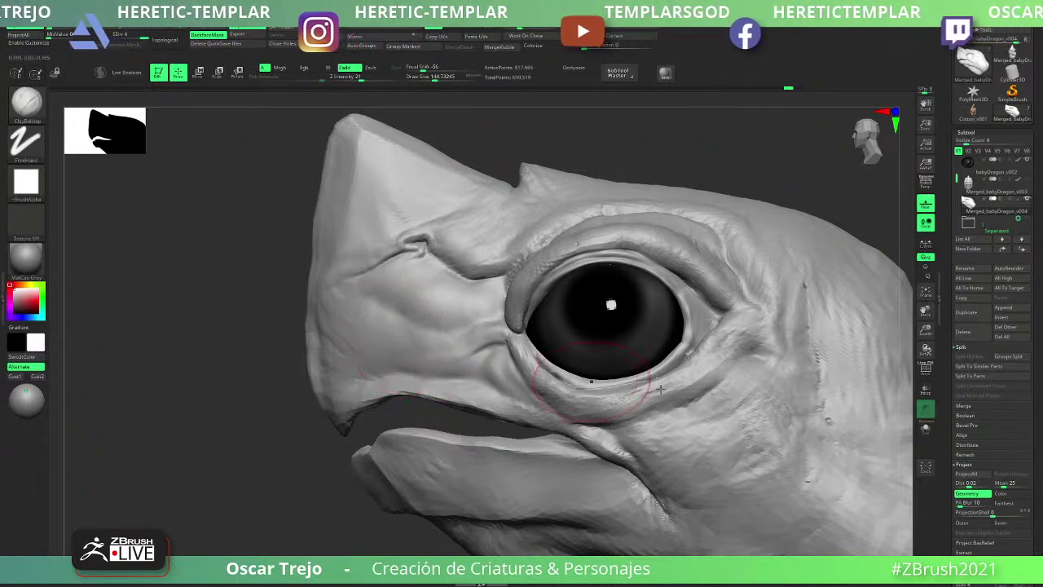
- Add volume to the snout between the nostril and the mouth with ClayBuildup at draw size 112 and smooth it
{"action": "key", "text": "bracketleft"}
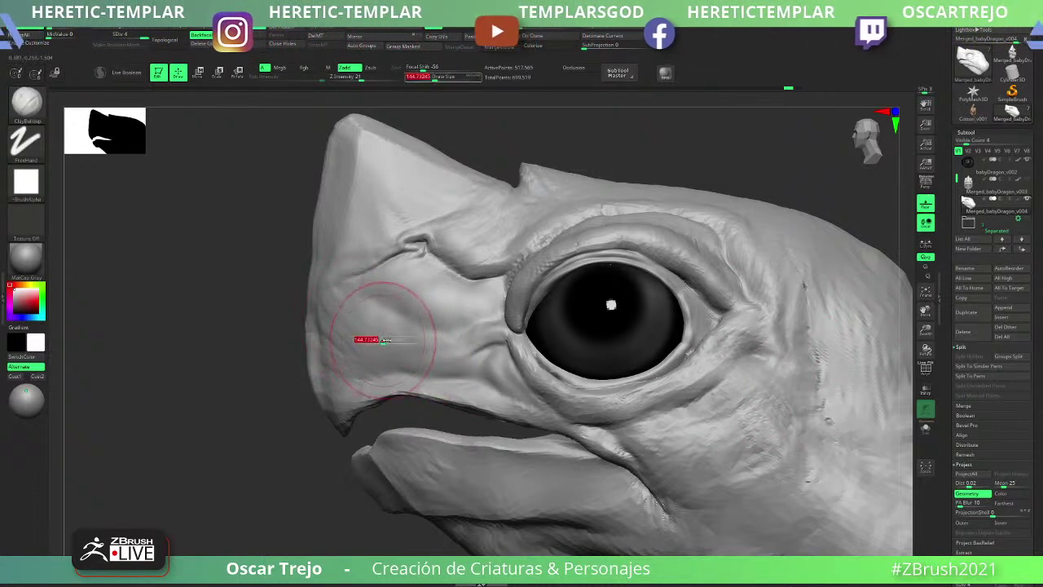
{"action": "left_click_drag", "start_coordinate": [375, 315], "coordinate": [416, 347]}
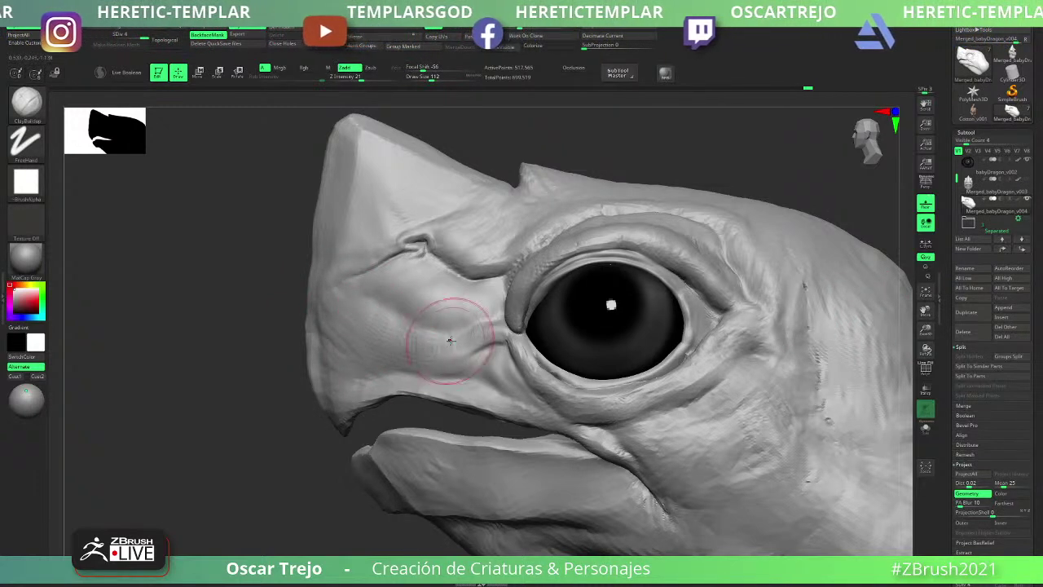
{"action": "key", "text": "shift"}
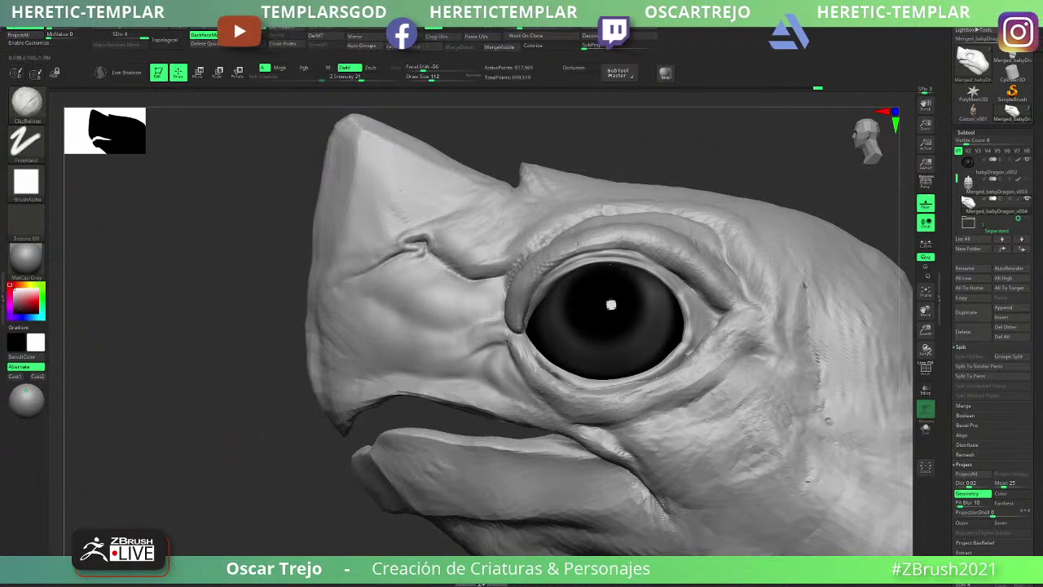
{"action": "right_click_drag", "start_coordinate": [463, 349], "coordinate": [437, 346], "text": "ctrl"}
{"action": "left_click_drag", "start_coordinate": [311, 451], "coordinate": [272, 455]}
- Smooth the skin surface above the fold behind the nostril with the Smooth brush at draw size about 44
{"action": "mouse_move", "coordinate": [641, 240]}
{"action": "left_mouse_down", "text": "alt"}
{"action": "mouse_move", "coordinate": [604, 272]}
{"action": "mouse_move", "coordinate": [552, 252]}
{"action": "mouse_move", "coordinate": [503, 303]}
{"action": "left_mouse_up", "text": "alt"}
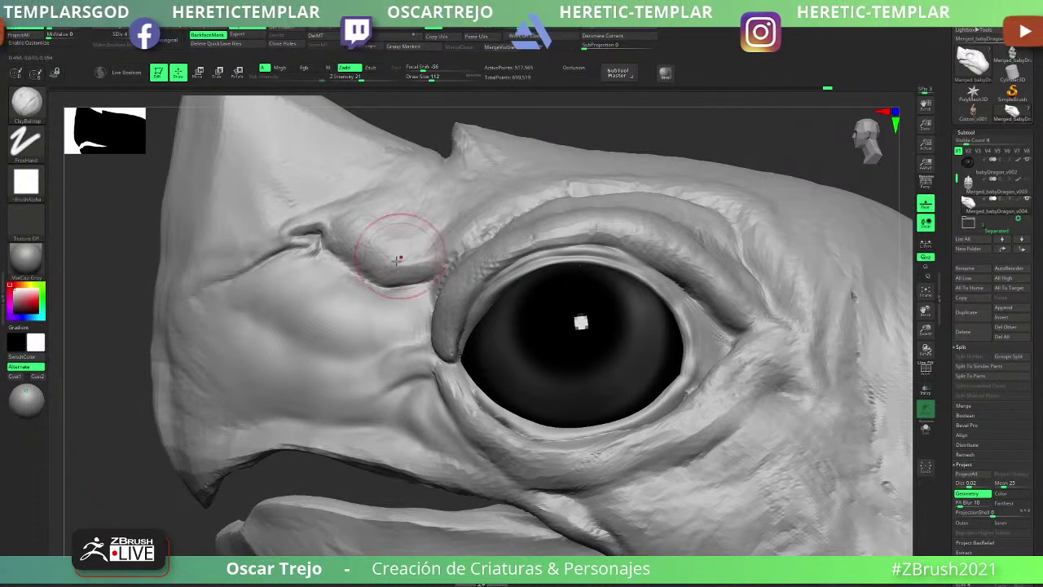
{"action": "key", "text": "s"}
{"action": "key", "text": "shift"}
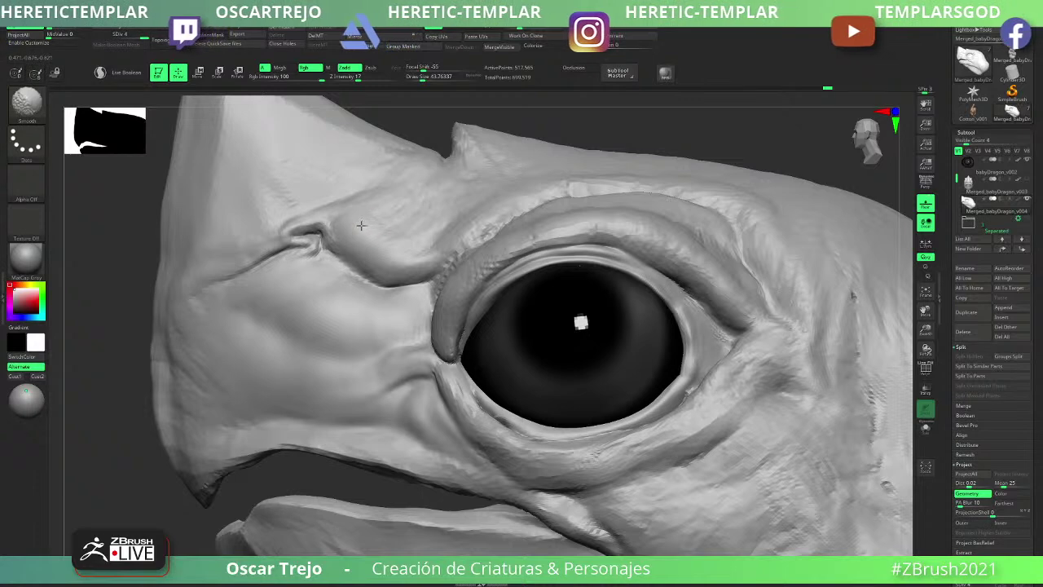
{"action": "left_click_drag", "start_coordinate": [361, 225], "coordinate": [375, 222], "text": "shift"}
{"action": "mouse_move", "coordinate": [374, 221]}
{"action": "left_mouse_down", "text": "shift"}
{"action": "mouse_move", "coordinate": [403, 221]}
{"action": "mouse_move", "coordinate": [392, 223]}
{"action": "left_mouse_up", "text": "shift"}
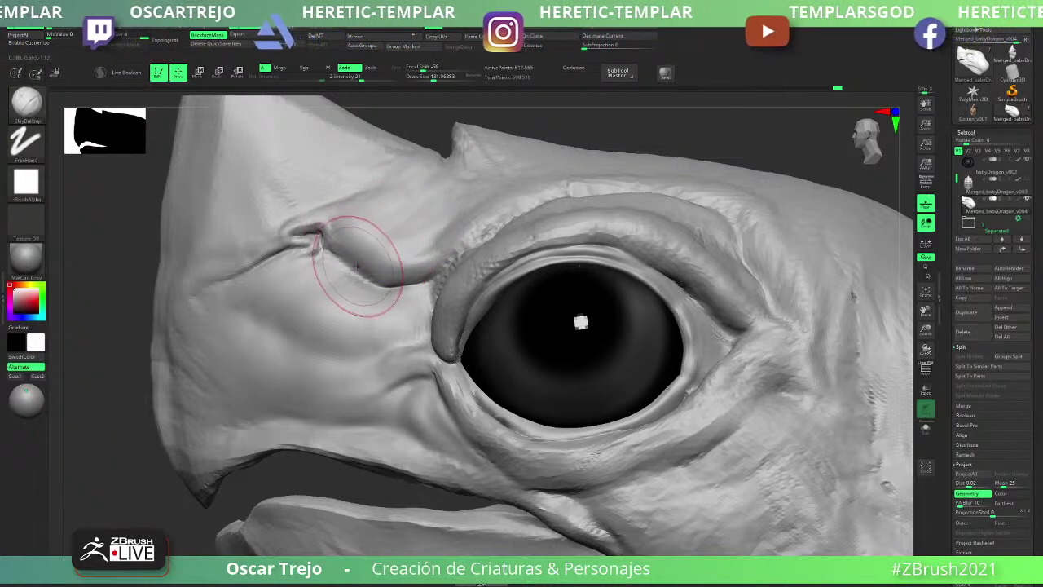
- Reshape the fold behind the nostril with the Move brush and fill out its surface with Clay
{"action": "key", "text": "b"}
{"action": "key", "text": "m"}
{"action": "key", "text": "v"}
{"action": "mouse_move", "coordinate": [357, 267]}
{"action": "left_mouse_down"}
{"action": "mouse_move", "coordinate": [346, 265]}
{"action": "mouse_move", "coordinate": [350, 282]}
{"action": "mouse_move", "coordinate": [318, 274]}
{"action": "mouse_move", "coordinate": [378, 284]}
{"action": "mouse_move", "coordinate": [342, 272]}
{"action": "mouse_move", "coordinate": [333, 255]}
{"action": "mouse_move", "coordinate": [390, 285]}
{"action": "mouse_move", "coordinate": [366, 281]}
{"action": "left_mouse_up"}
{"action": "key", "text": "b"}
{"action": "key", "text": "c"}
{"action": "key", "text": "l"}
{"action": "key", "text": "s"}
- Clean up the crease between the nostril and the eye with DamStandard at draw size about 44 and soften its edge
{"action": "key", "text": "b"}
{"action": "key", "text": "d"}
{"action": "key", "text": "s"}
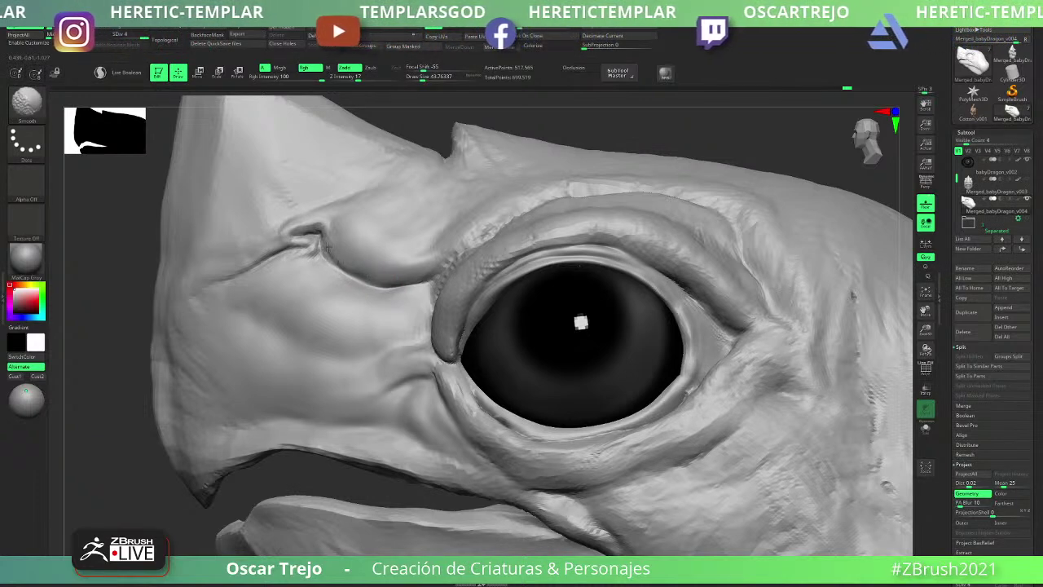
{"action": "key", "text": "f"}
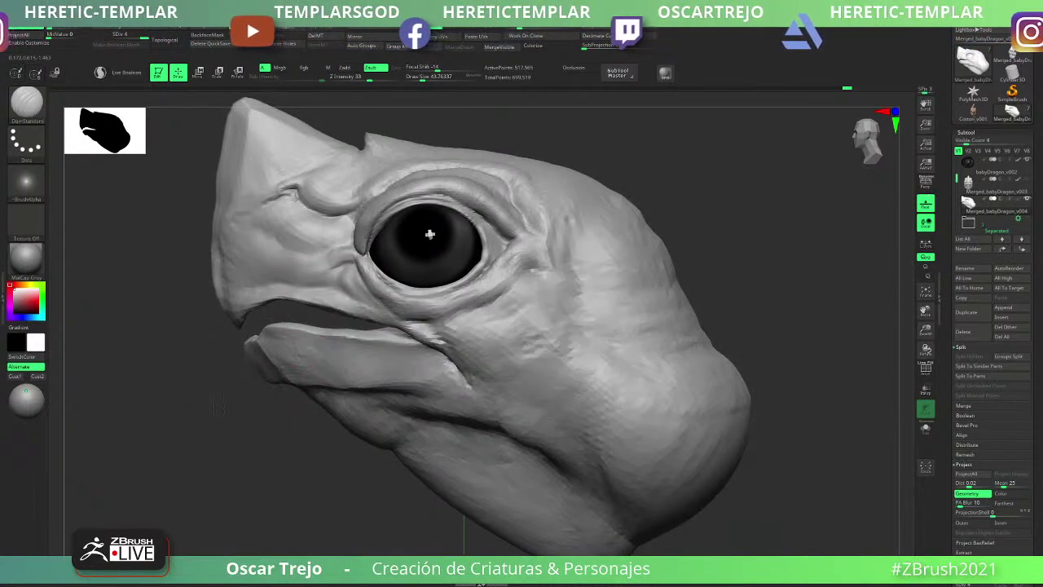
{"action": "mouse_move", "coordinate": [245, 353]}
{"action": "right_mouse_down", "text": "ctrl"}
{"action": "mouse_move", "coordinate": [230, 419]}
{"action": "mouse_move", "coordinate": [261, 389]}
{"action": "mouse_move", "coordinate": [310, 383]}
{"action": "right_mouse_up", "text": "ctrl"}
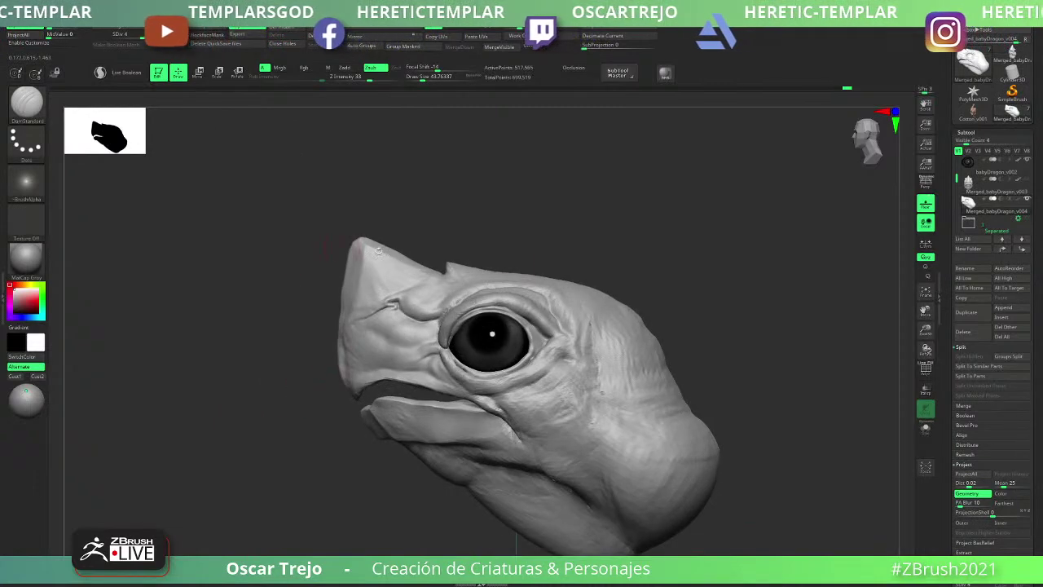
{"action": "mouse_move", "coordinate": [600, 244]}
{"action": "right_mouse_down"}
{"action": "mouse_move", "coordinate": [615, 235]}
{"action": "mouse_move", "coordinate": [605, 204]}
{"action": "mouse_move", "coordinate": [607, 407]}
{"action": "right_mouse_up"}
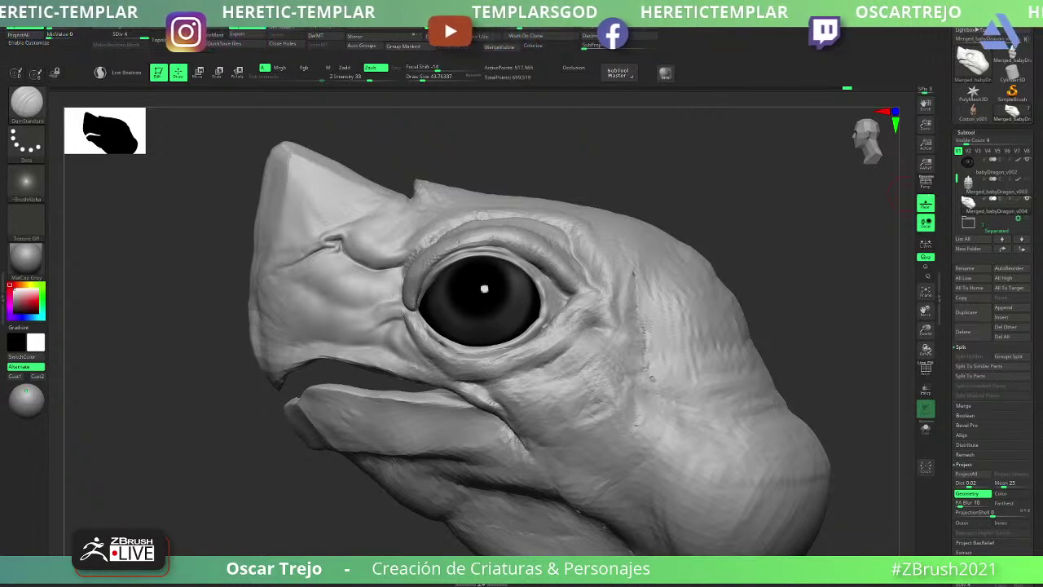
- Touch up the front of the lower eyelid with the Standard brush at draw size about 38
{"action": "left_click_drag", "start_coordinate": [726, 193], "coordinate": [747, 277], "text": "alt"}
{"action": "key", "text": "b"}
{"action": "key", "text": "s"}
{"action": "key", "text": "t"}
{"action": "key", "text": "s"}
{"action": "left_click_drag", "start_coordinate": [464, 368], "coordinate": [462, 368]}
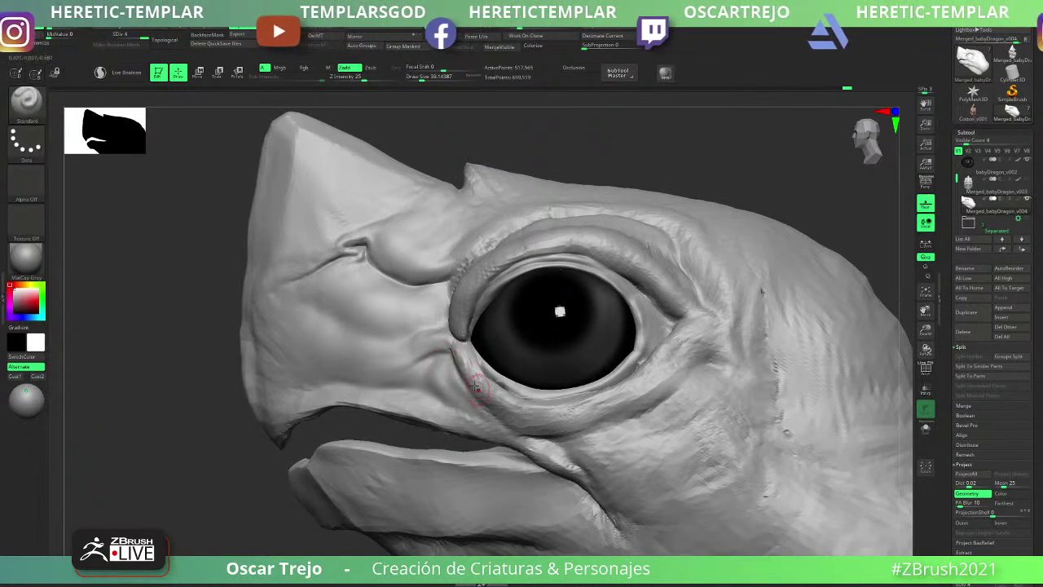
- Build up the fold under the eye with ClayBuildup at draw size about 68 and undo the last strokes
{"action": "key", "text": "b"}
{"action": "key", "text": "c"}
{"action": "key", "text": "b"}
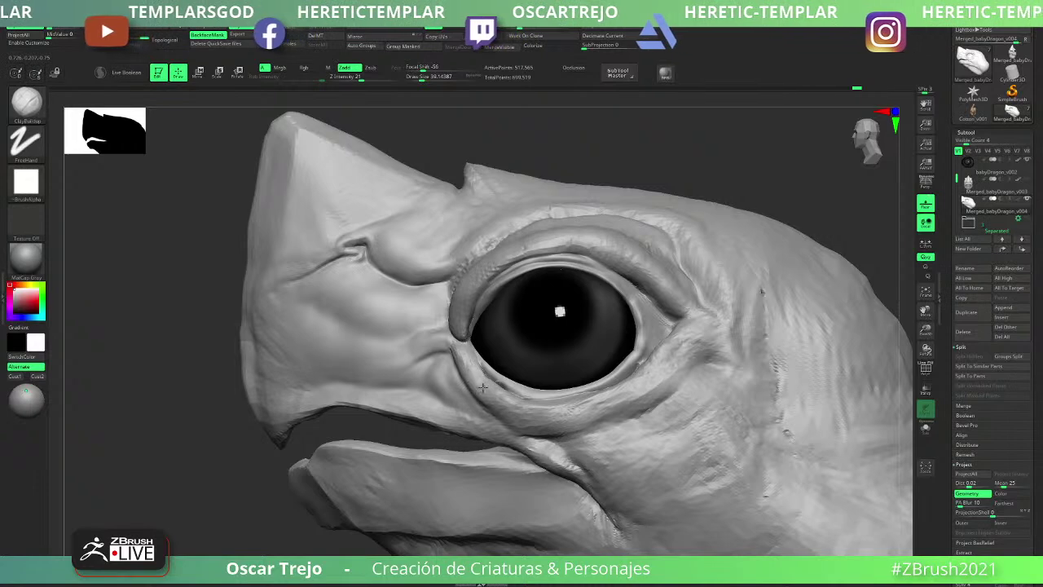
{"action": "key", "text": "s"}
{"action": "left_click_drag", "start_coordinate": [483, 387], "coordinate": [488, 387]}
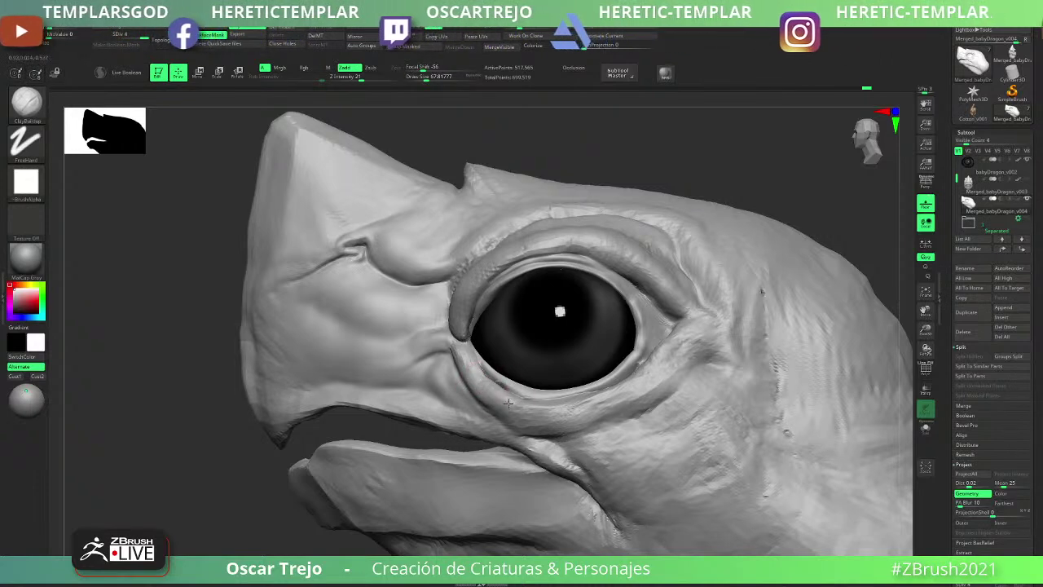
{"action": "mouse_move", "coordinate": [547, 421]}
{"action": "left_mouse_down"}
{"action": "mouse_move", "coordinate": [558, 410]}
{"action": "mouse_move", "coordinate": [584, 421]}
{"action": "mouse_move", "coordinate": [625, 396]}
{"action": "mouse_move", "coordinate": [643, 401]}
{"action": "mouse_move", "coordinate": [673, 361]}
{"action": "left_mouse_up"}
{"action": "key", "text": "ctrl+z"}
{"action": "key", "text": "ctrl+z"}
{"action": "key", "text": "ctrl+z"}
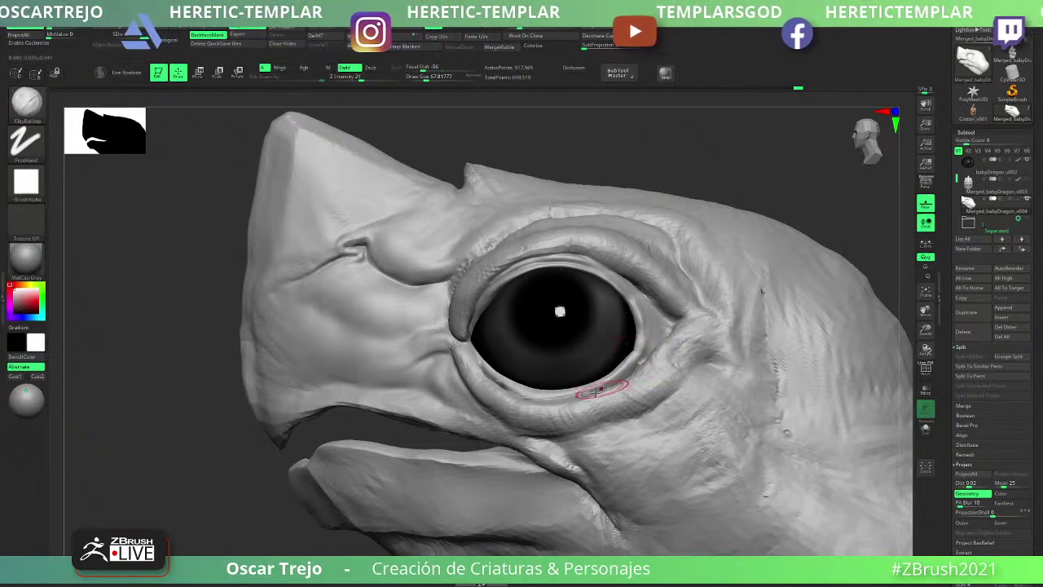
{"action": "key", "text": "b"}
{"action": "key", "text": "s"}
{"action": "key", "text": "t"}
{"action": "key", "text": "s"}
{"action": "left_click_drag", "start_coordinate": [592, 431], "coordinate": [625, 405]}
{"action": "key", "text": "ctrl+z"}
- Build up the rear part of the fold under the eye with ClayBuildup at draw size about 41 and smooth the lower eyelid
{"action": "key", "text": "b"}
{"action": "key", "text": "c"}
{"action": "key", "text": "b"}
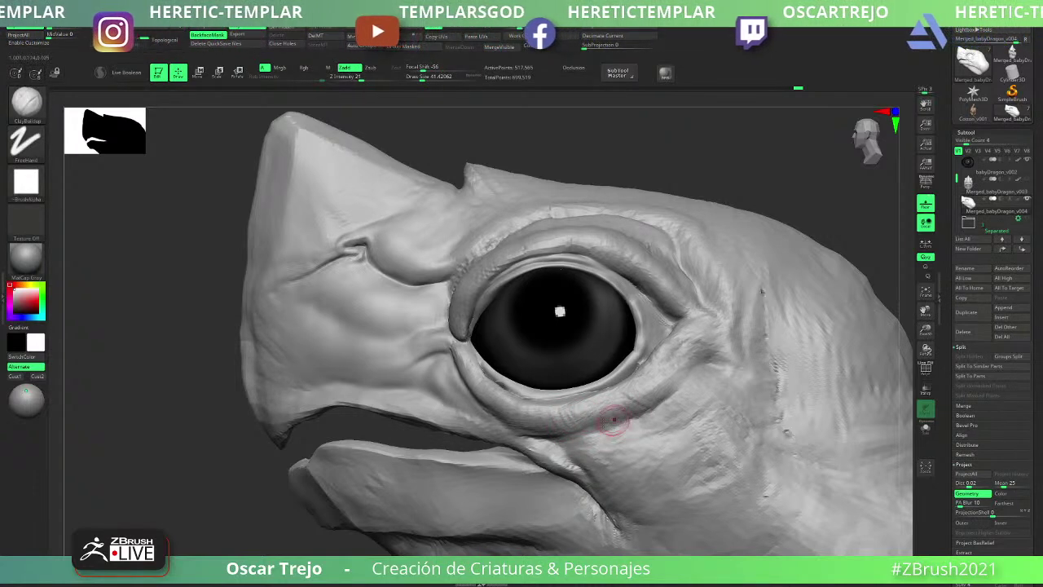
{"action": "mouse_move", "coordinate": [610, 420]}
{"action": "left_mouse_down"}
{"action": "mouse_move", "coordinate": [578, 412]}
{"action": "mouse_move", "coordinate": [624, 413]}
{"action": "mouse_move", "coordinate": [547, 436]}
{"action": "mouse_move", "coordinate": [655, 397]}
{"action": "left_mouse_up"}
{"action": "key", "text": "s"}
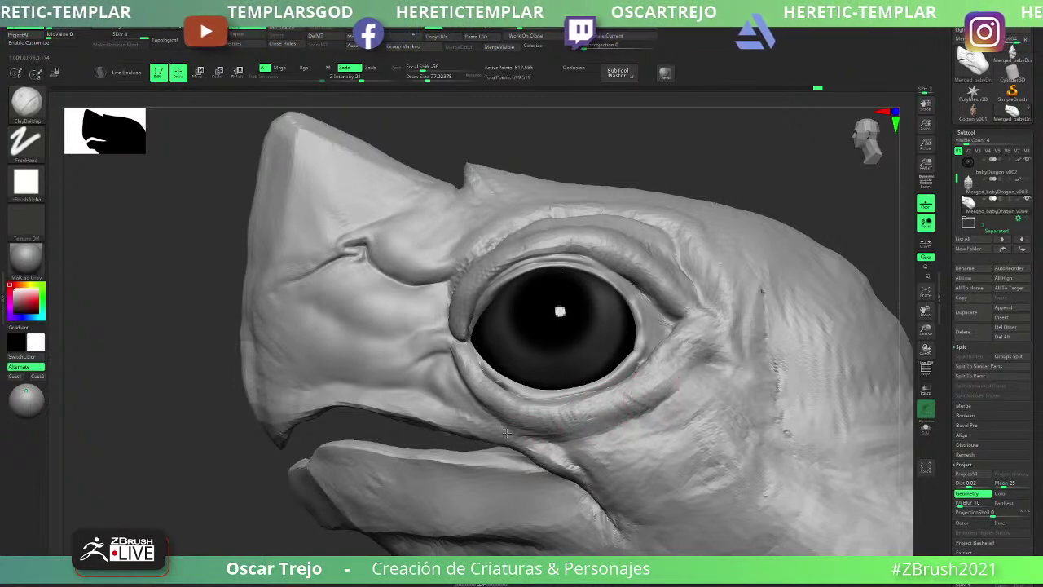
{"action": "key", "text": "b"}
{"action": "key", "text": "c"}
{"action": "key", "text": "l"}
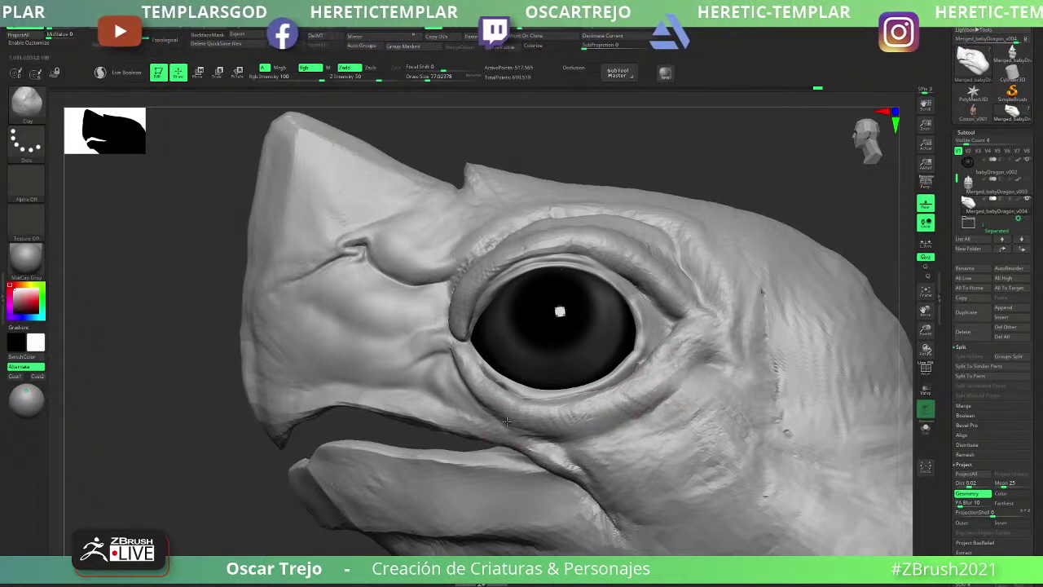
{"action": "mouse_move", "coordinate": [536, 413]}
{"action": "left_mouse_down", "text": "shift"}
{"action": "mouse_move", "coordinate": [595, 412]}
{"action": "mouse_move", "coordinate": [481, 358]}
{"action": "left_mouse_up", "text": "shift"}
- Turn on Occlusion and check the silhouette of the whole head from the side
{"action": "key", "text": "f"}
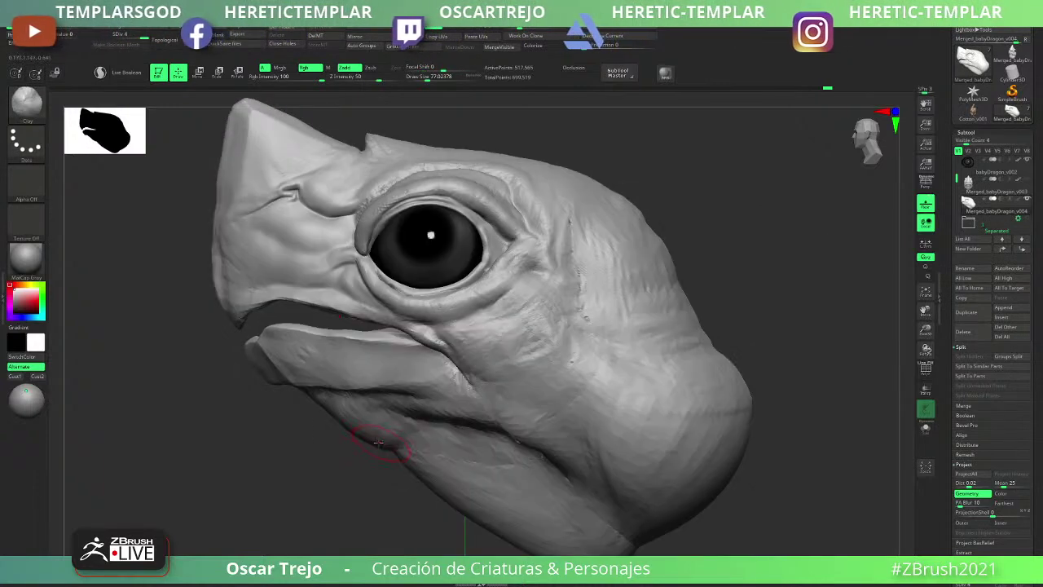
{"action": "mouse_move", "coordinate": [306, 472]}
{"action": "left_mouse_down", "text": "alt"}
{"action": "mouse_move", "coordinate": [328, 494]}
{"action": "mouse_move", "coordinate": [342, 351]}
{"action": "left_mouse_up", "text": "alt"}
{"action": "left_click", "coordinate": [580, 72]}
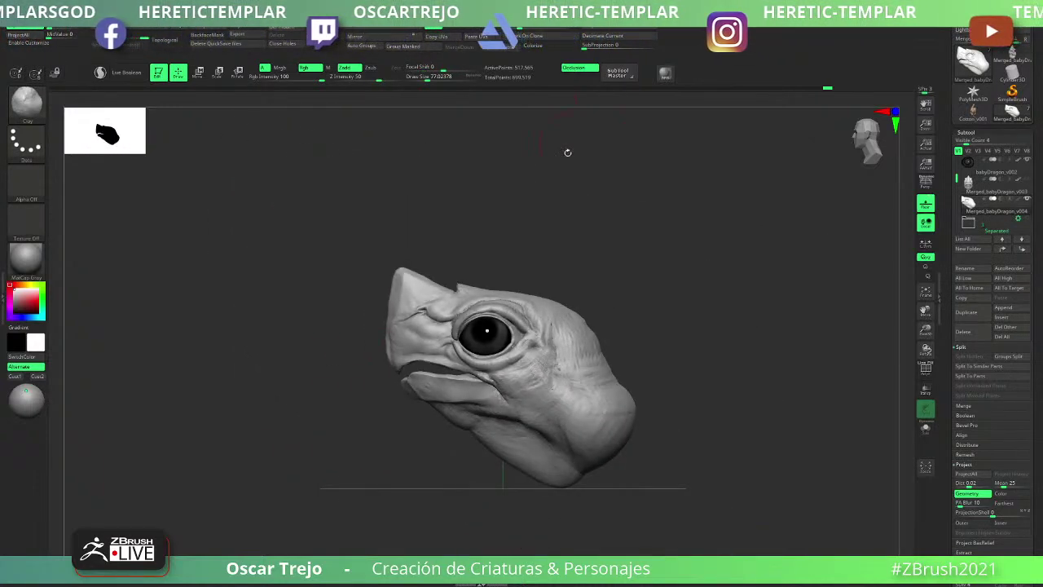
{"action": "left_click_drag", "start_coordinate": [578, 174], "coordinate": [609, 296]}
{"action": "key", "text": "s"}
{"action": "left_click_drag", "start_coordinate": [609, 338], "coordinate": [568, 329]}
- Reshape the back of the jaw and the throat with the Move brush at draw size about 311, and turn Occlusion off
{"action": "key", "text": "b"}
{"action": "key", "text": "m"}
{"action": "key", "text": "v"}
{"action": "key", "text": "s"}
{"action": "key", "text": "s"}
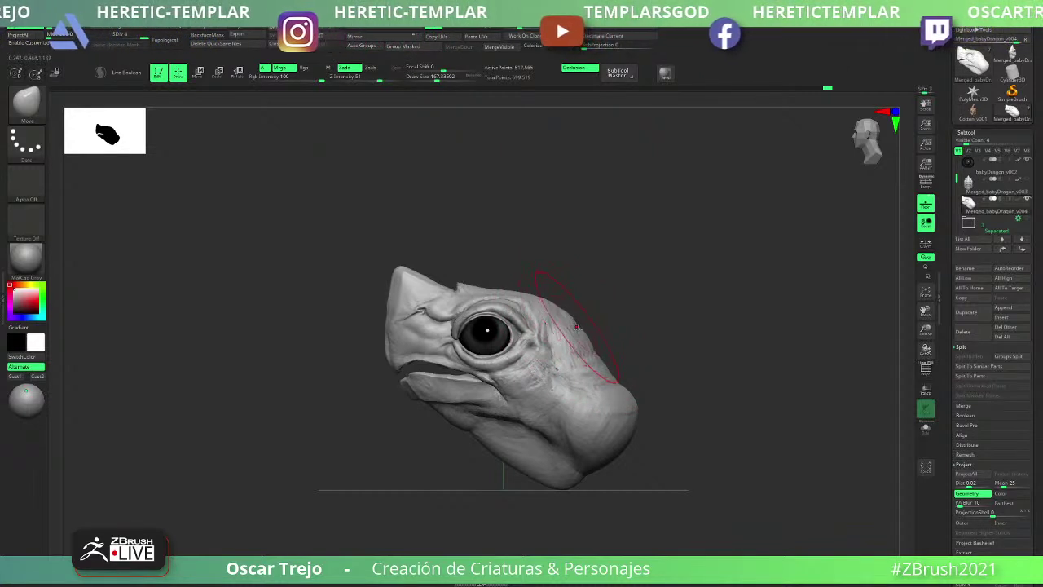
{"action": "key", "text": "bracketright"}
{"action": "left_click_drag", "start_coordinate": [611, 385], "coordinate": [595, 400]}
{"action": "mouse_move", "coordinate": [565, 470]}
{"action": "left_mouse_down"}
{"action": "mouse_move", "coordinate": [538, 491]}
{"action": "mouse_move", "coordinate": [487, 466]}
{"action": "mouse_move", "coordinate": [521, 489]}
{"action": "left_mouse_up"}
{"action": "mouse_move", "coordinate": [423, 492]}
{"action": "left_mouse_down"}
{"action": "mouse_move", "coordinate": [515, 497]}
{"action": "mouse_move", "coordinate": [424, 499]}
{"action": "left_mouse_up"}
{"action": "mouse_move", "coordinate": [613, 179]}
{"action": "left_mouse_down", "text": "alt"}
{"action": "mouse_move", "coordinate": [663, 247]}
{"action": "mouse_move", "coordinate": [592, 119]}
{"action": "left_mouse_up", "text": "alt"}
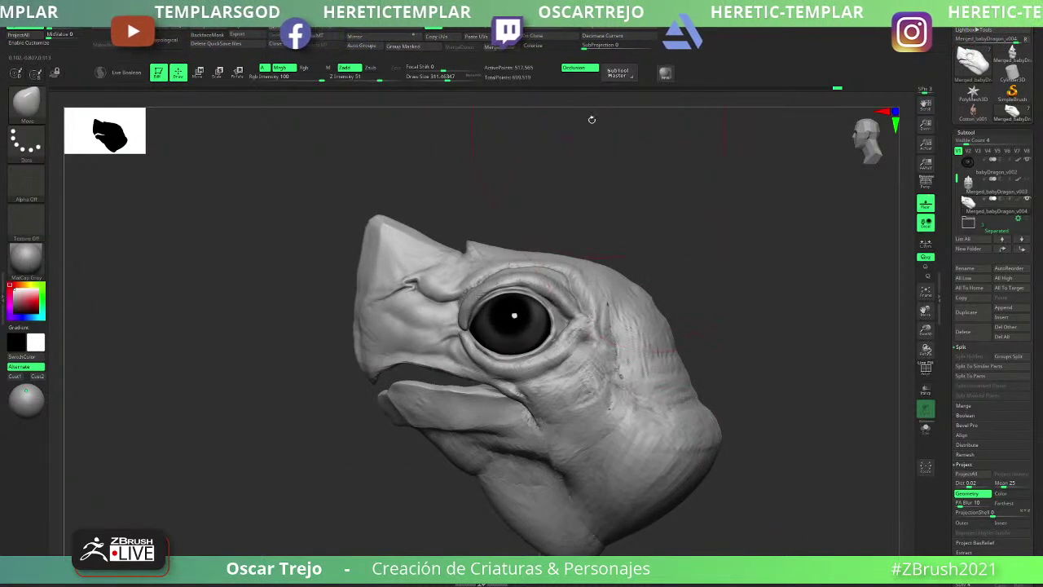
{"action": "left_click", "coordinate": [578, 69]}
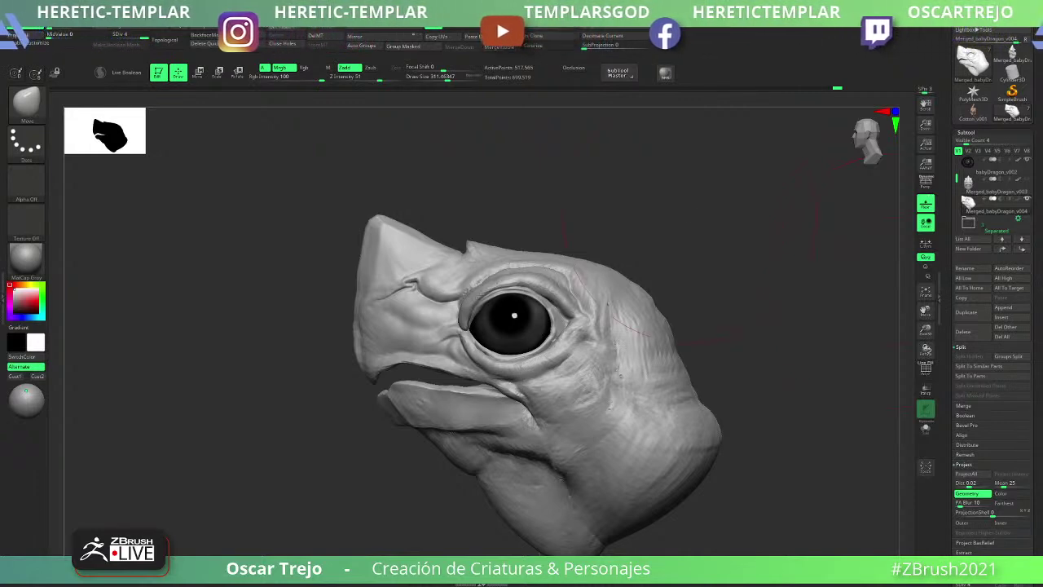
- Touch up the skin between the lower eyelid and the mouth corner with the Standard brush and with Clay at draw size about 90
{"action": "mouse_move", "coordinate": [690, 216]}
{"action": "left_mouse_down"}
{"action": "mouse_move", "coordinate": [703, 237]}
{"action": "mouse_move", "coordinate": [676, 283]}
{"action": "left_mouse_up"}
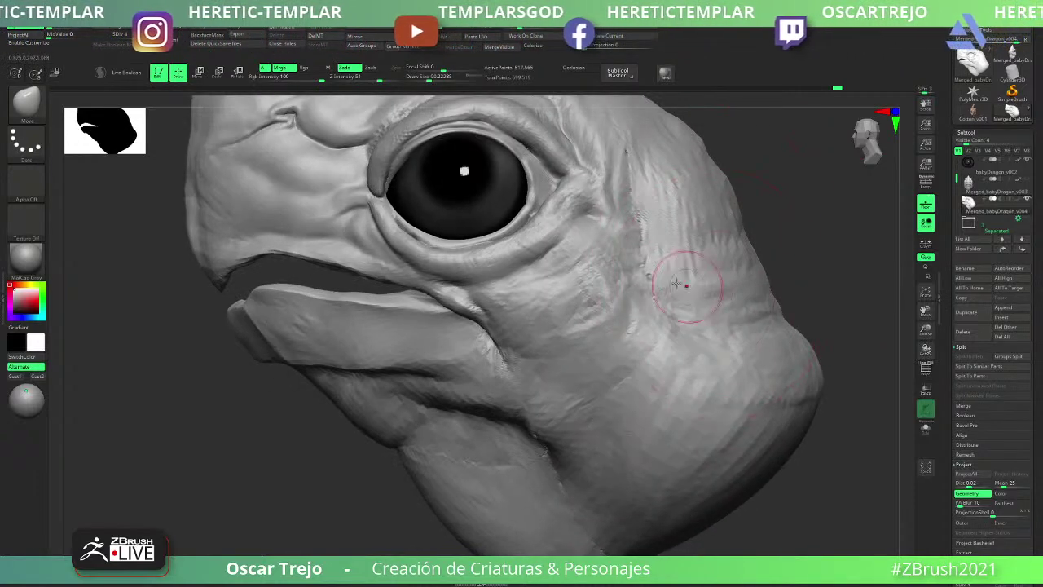
{"action": "key", "text": "b"}
{"action": "key", "text": "s"}
{"action": "key", "text": "t"}
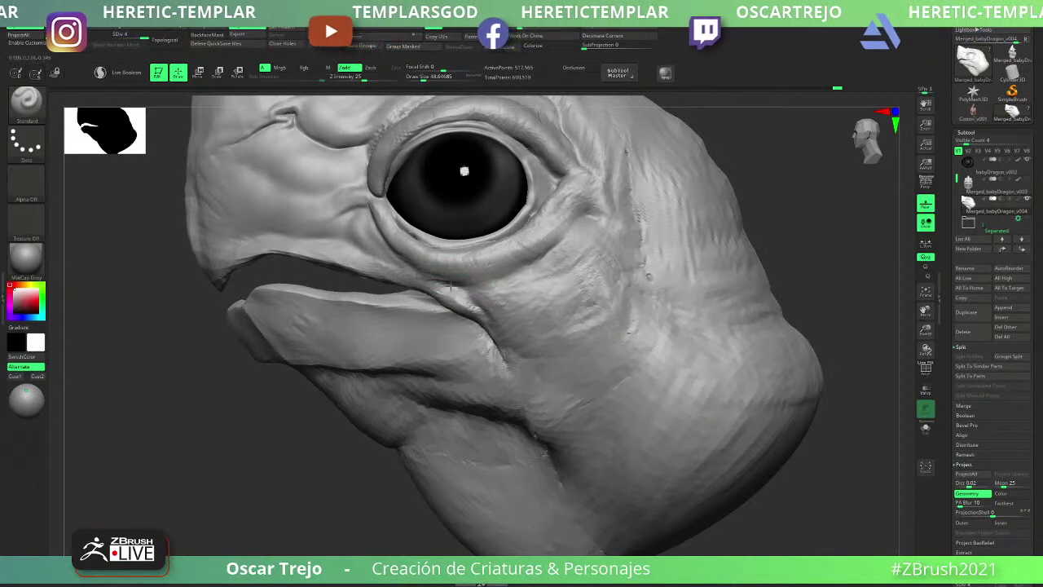
{"action": "key", "text": "s"}
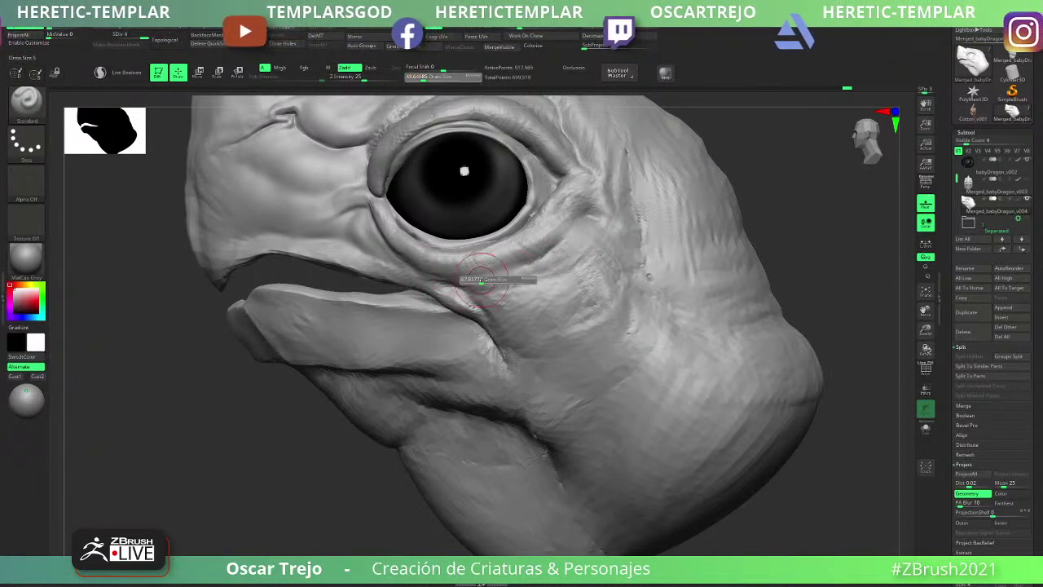
{"action": "key", "text": "b"}
{"action": "key", "text": "c"}
{"action": "key", "text": "l"}
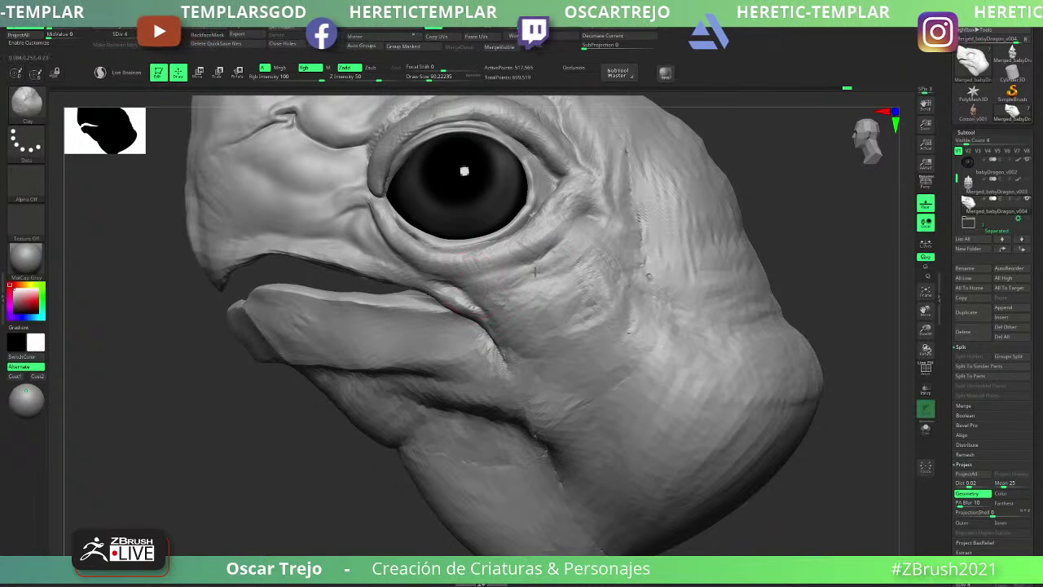
- Build up the upper cheek behind the mouth corner with ClayBuildup at draw size about 167 and smooth it
{"action": "key", "text": "bracketright"}
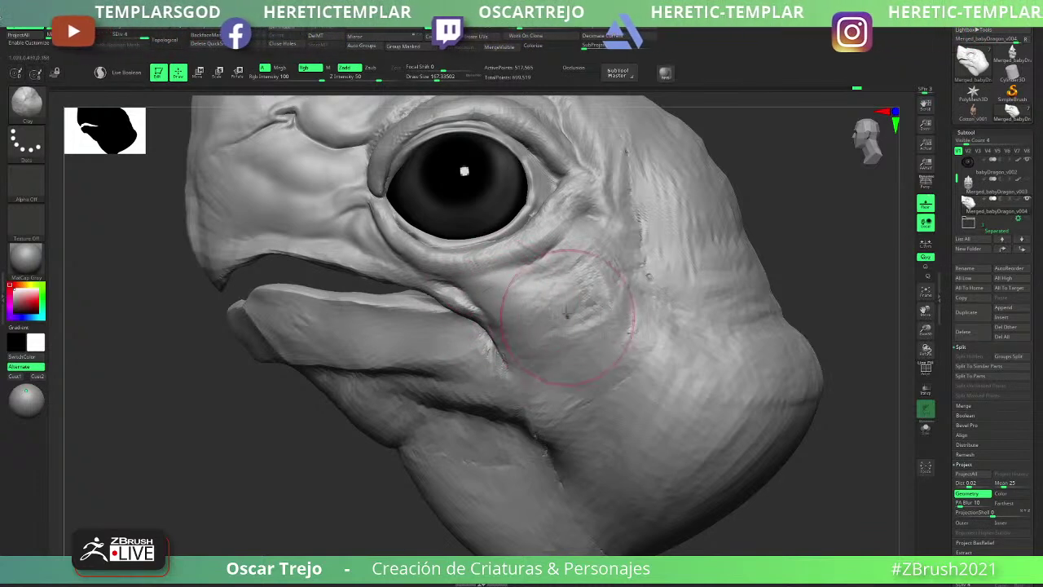
{"action": "key", "text": "b"}
{"action": "key", "text": "c"}
{"action": "key", "text": "b"}
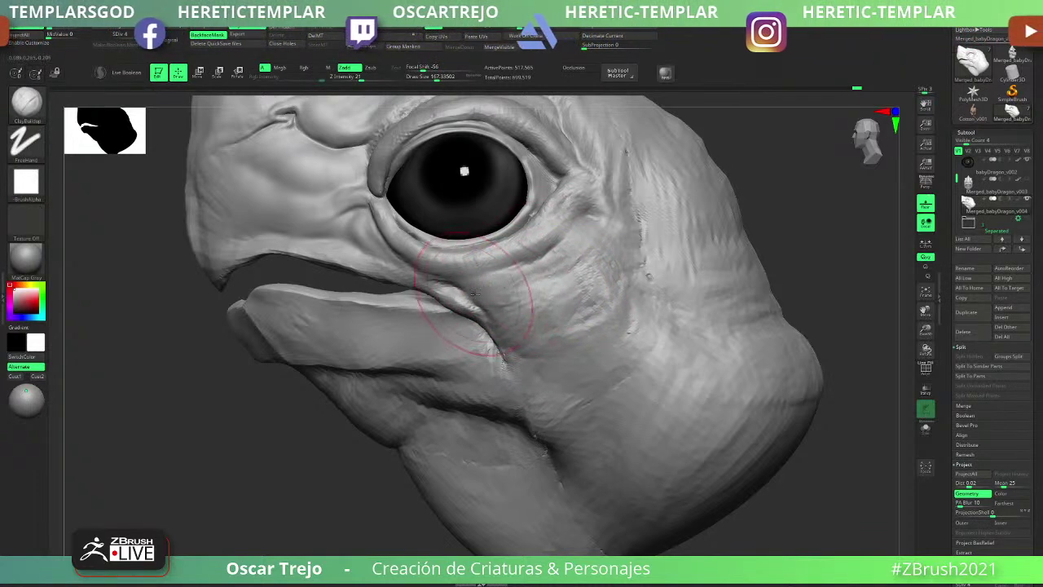
{"action": "mouse_move", "coordinate": [475, 295]}
{"action": "left_mouse_down"}
{"action": "mouse_move", "coordinate": [494, 326]}
{"action": "mouse_move", "coordinate": [559, 298]}
{"action": "mouse_move", "coordinate": [561, 326]}
{"action": "mouse_move", "coordinate": [538, 342]}
{"action": "mouse_move", "coordinate": [536, 326]}
{"action": "mouse_move", "coordinate": [547, 336]}
{"action": "mouse_move", "coordinate": [571, 330]}
{"action": "mouse_move", "coordinate": [559, 314]}
{"action": "mouse_move", "coordinate": [538, 321]}
{"action": "left_mouse_up"}
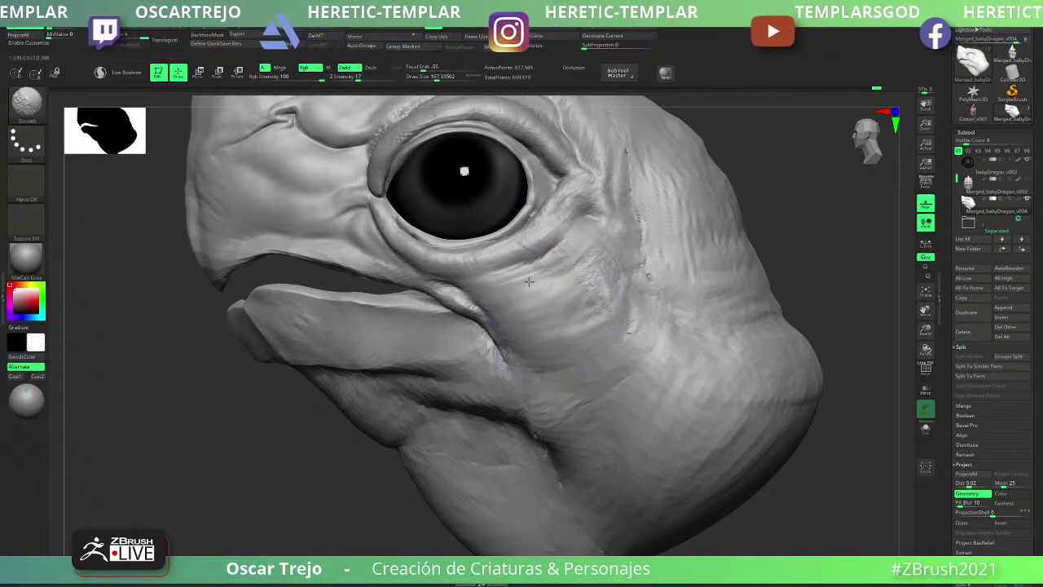
- Fill out the fold above the mouth corner with ClayBuildup and Clay at draw size about 62 and smooth the skin below the eye
{"action": "right_click_drag", "start_coordinate": [529, 281], "coordinate": [727, 225], "text": "alt"}
{"action": "right_click_drag", "start_coordinate": [726, 262], "coordinate": [565, 293], "text": "alt"}
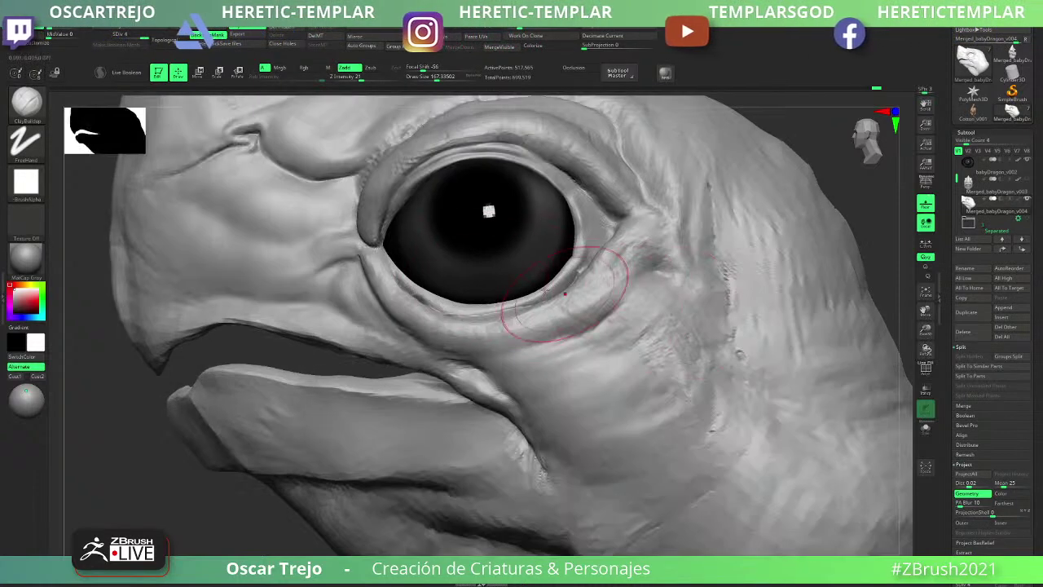
{"action": "key", "text": "s"}
{"action": "mouse_move", "coordinate": [486, 355]}
{"action": "left_mouse_down"}
{"action": "mouse_move", "coordinate": [473, 358]}
{"action": "mouse_move", "coordinate": [504, 387]}
{"action": "left_mouse_up"}
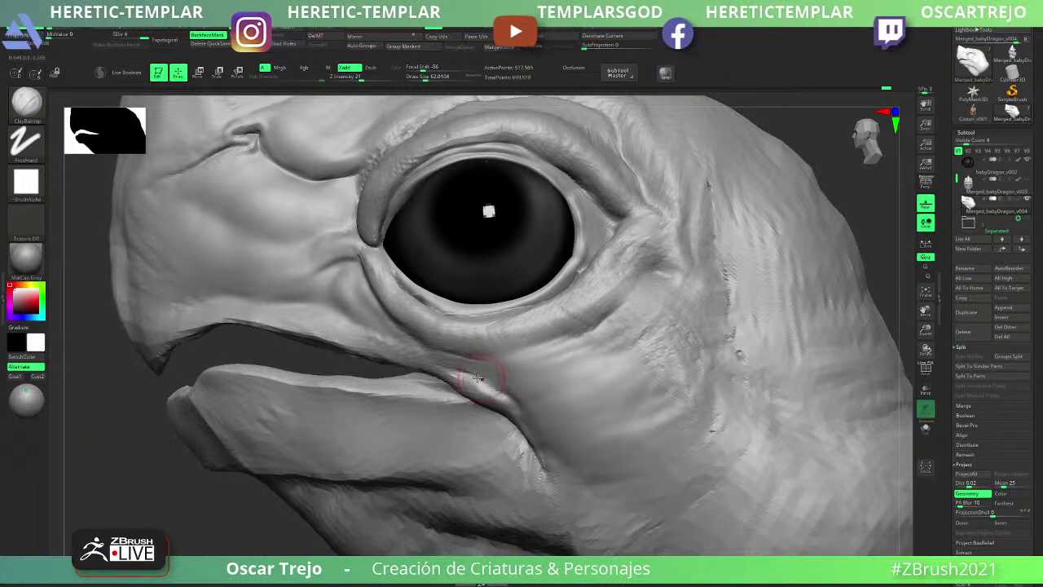
{"action": "key", "text": "b"}
{"action": "key", "text": "c"}
{"action": "key", "text": "l"}
{"action": "key", "text": "s"}
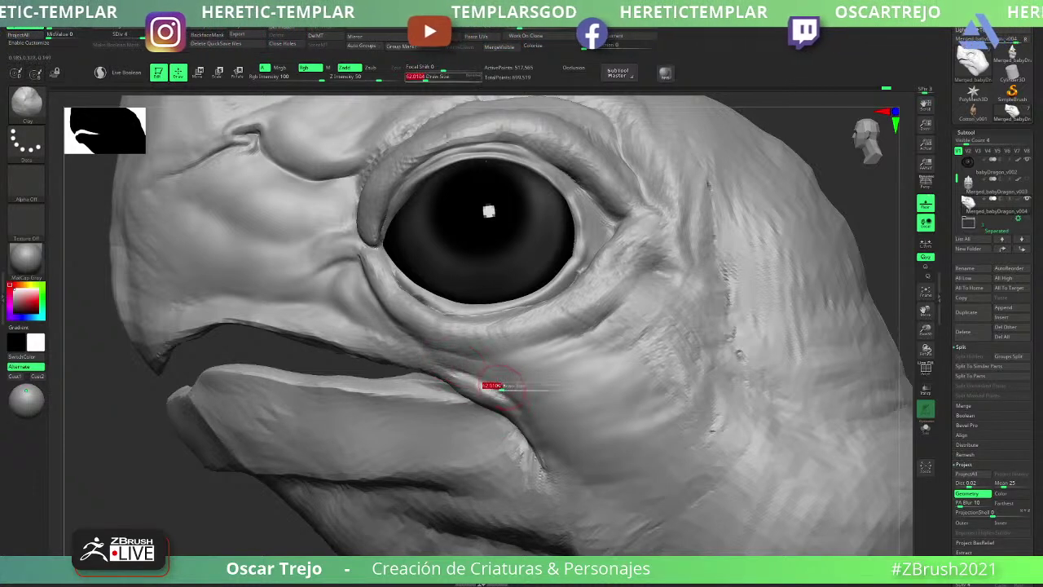
{"action": "mouse_move", "coordinate": [493, 386]}
{"action": "left_mouse_down"}
{"action": "mouse_move", "coordinate": [553, 371]}
{"action": "mouse_move", "coordinate": [465, 362]}
{"action": "mouse_move", "coordinate": [547, 356]}
{"action": "left_mouse_up"}
{"action": "mouse_move", "coordinate": [600, 334]}
{"action": "left_mouse_down", "text": "shift"}
{"action": "mouse_move", "coordinate": [642, 336]}
{"action": "mouse_move", "coordinate": [643, 322]}
{"action": "mouse_move", "coordinate": [608, 334]}
{"action": "mouse_move", "coordinate": [648, 311]}
{"action": "left_mouse_up", "text": "shift"}
- Add a rounded cheek volume below the rear eye corner with ClayBuildup at draw size about 192 and smooth it
{"action": "key", "text": "b"}
{"action": "key", "text": "c"}
{"action": "key", "text": "b"}
{"action": "key", "text": "s"}
{"action": "mouse_move", "coordinate": [648, 314]}
{"action": "left_mouse_down"}
{"action": "mouse_move", "coordinate": [582, 376]}
{"action": "mouse_move", "coordinate": [652, 359]}
{"action": "mouse_move", "coordinate": [596, 407]}
{"action": "mouse_move", "coordinate": [612, 410]}
{"action": "mouse_move", "coordinate": [610, 440]}
{"action": "mouse_move", "coordinate": [638, 390]}
{"action": "left_mouse_up"}
{"action": "key", "text": "shift"}
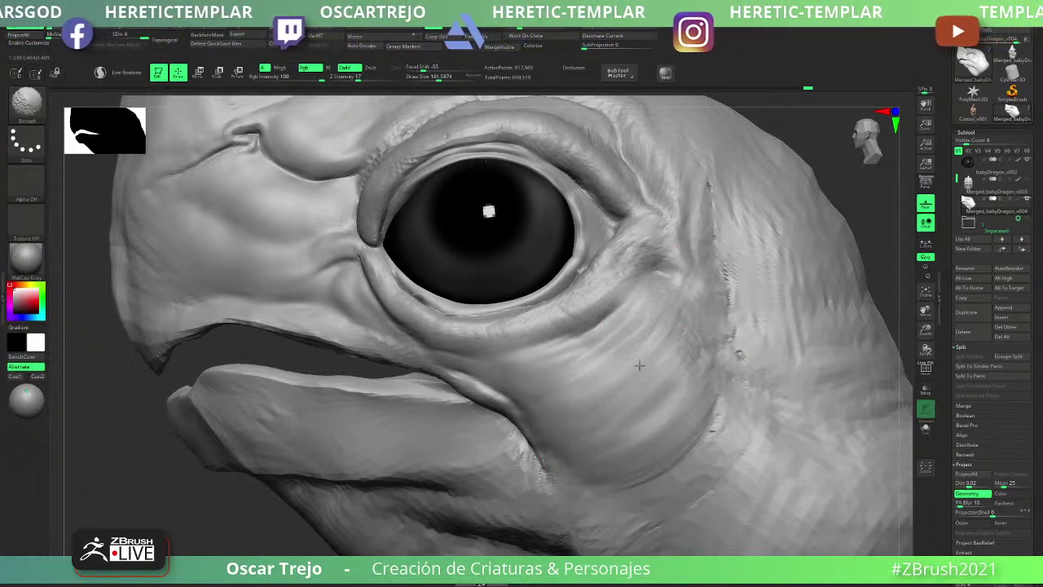
- Refine the cheek bulge with Clay at draw size about 132, undoing one stroke, and smooth its surface
{"action": "key", "text": "f"}
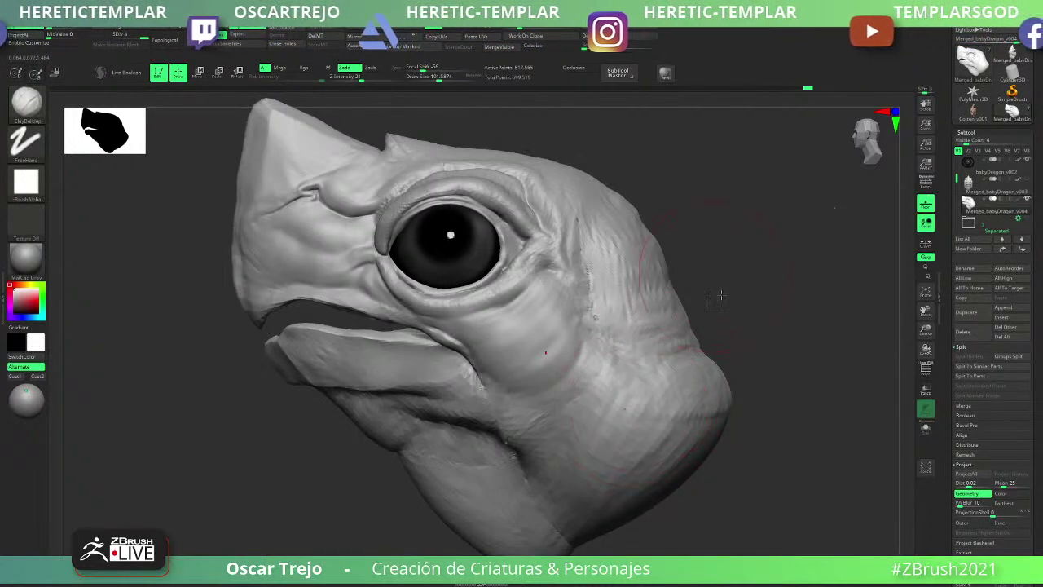
{"action": "mouse_move", "coordinate": [719, 296]}
{"action": "left_mouse_down", "text": "alt"}
{"action": "mouse_move", "coordinate": [542, 399]}
{"action": "mouse_move", "coordinate": [611, 340]}
{"action": "left_mouse_up", "text": "alt"}
{"action": "key", "text": "s"}
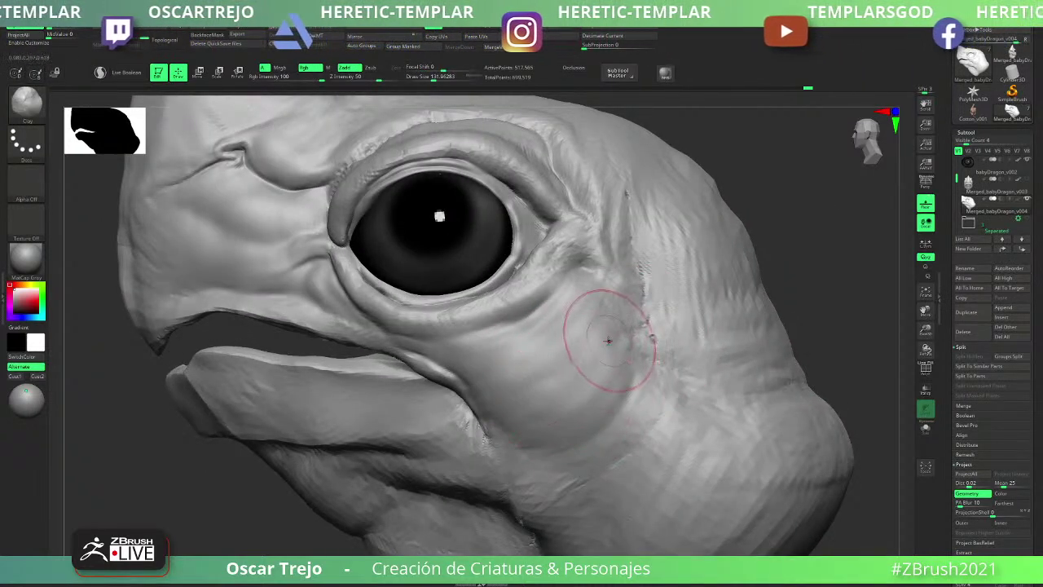
{"action": "key", "text": "ctrl+z"}
{"action": "left_click_drag", "start_coordinate": [521, 422], "coordinate": [581, 386]}
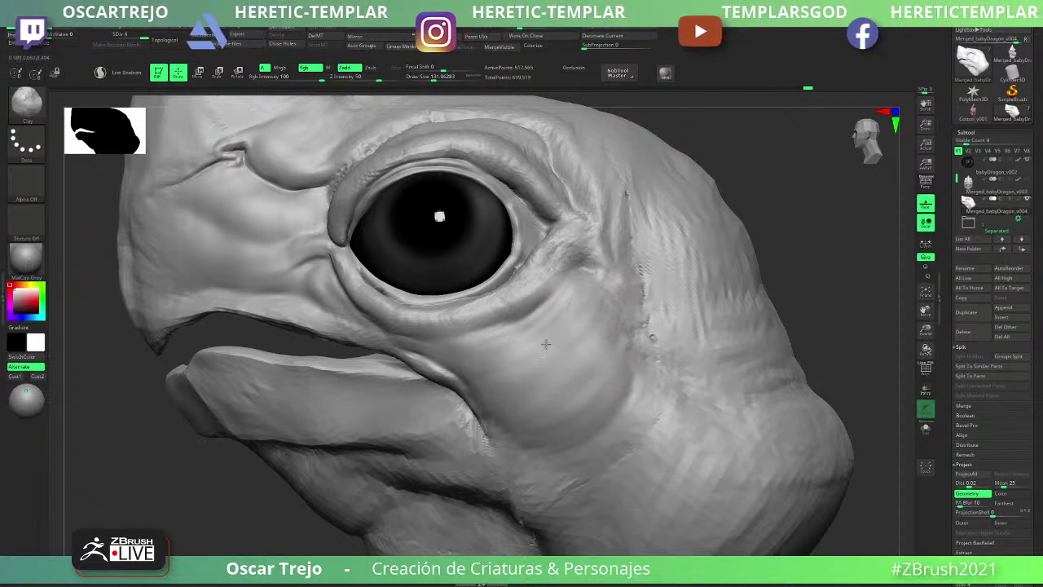
{"action": "left_click_drag", "start_coordinate": [434, 352], "coordinate": [564, 348], "text": "shift"}
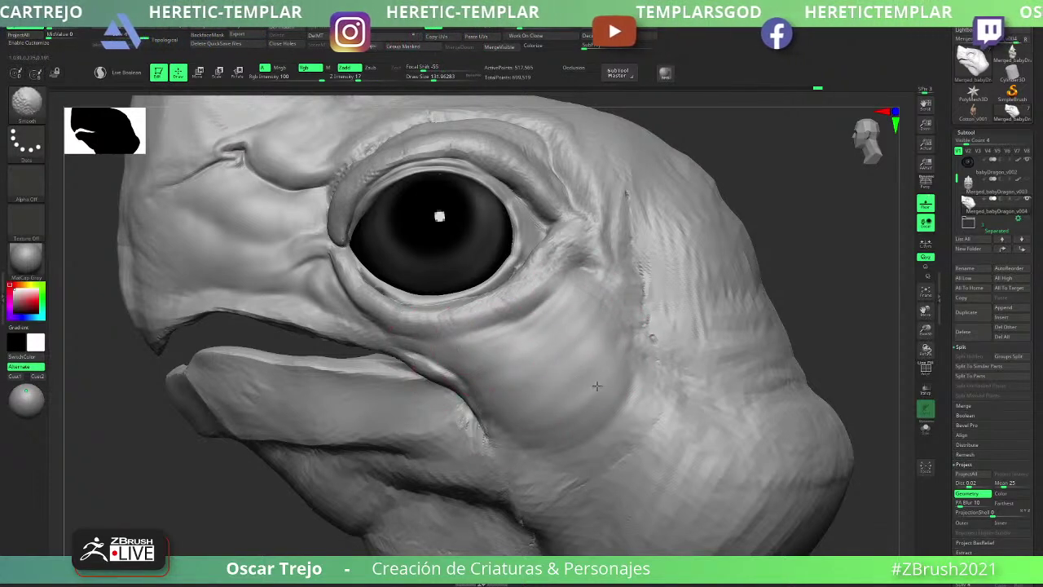
- Adjust the front profile of the snout with the Move brush at draw size about 74
{"action": "mouse_move", "coordinate": [753, 326]}
{"action": "right_mouse_down", "text": "ctrl"}
{"action": "mouse_move", "coordinate": [742, 288]}
{"action": "mouse_move", "coordinate": [710, 320]}
{"action": "mouse_move", "coordinate": [685, 317]}
{"action": "mouse_move", "coordinate": [685, 288]}
{"action": "mouse_move", "coordinate": [753, 292]}
{"action": "right_mouse_up", "text": "ctrl"}
{"action": "right_click_drag", "start_coordinate": [478, 342], "coordinate": [563, 395], "text": "alt"}
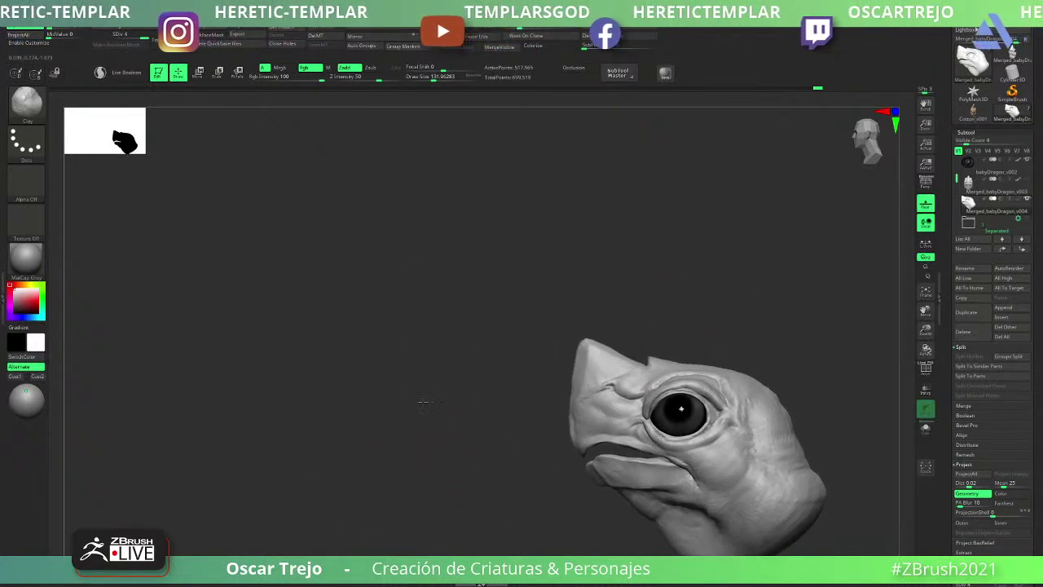
{"action": "right_click_drag", "start_coordinate": [426, 405], "coordinate": [444, 362], "text": "ctrl"}
{"action": "key", "text": "b"}
{"action": "key", "text": "m"}
{"action": "key", "text": "v"}
{"action": "key", "text": "s"}
{"action": "mouse_move", "coordinate": [463, 403]}
{"action": "left_mouse_down"}
{"action": "mouse_move", "coordinate": [453, 404]}
{"action": "mouse_move", "coordinate": [446, 370]}
{"action": "left_mouse_up"}
{"action": "key", "text": "s"}
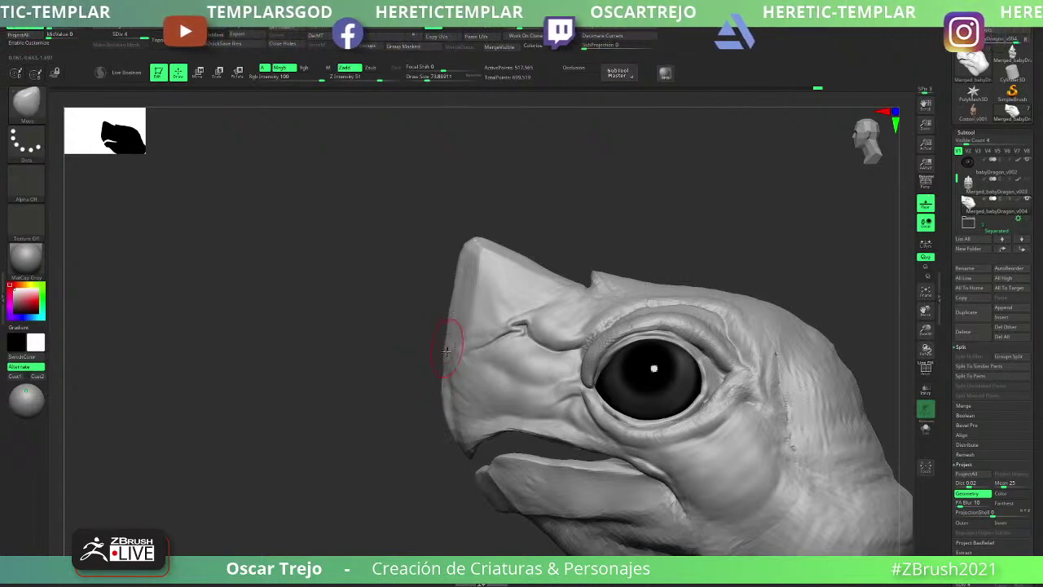
- Build up the front part of the upper eyelid with ClayBuildup and soften it with Clay
{"action": "mouse_move", "coordinate": [393, 438]}
{"action": "right_mouse_down", "text": "ctrl"}
{"action": "mouse_move", "coordinate": [377, 424]}
{"action": "mouse_move", "coordinate": [406, 456]}
{"action": "right_mouse_up", "text": "ctrl"}
{"action": "key", "text": "b"}
{"action": "key", "text": "c"}
{"action": "key", "text": "l"}
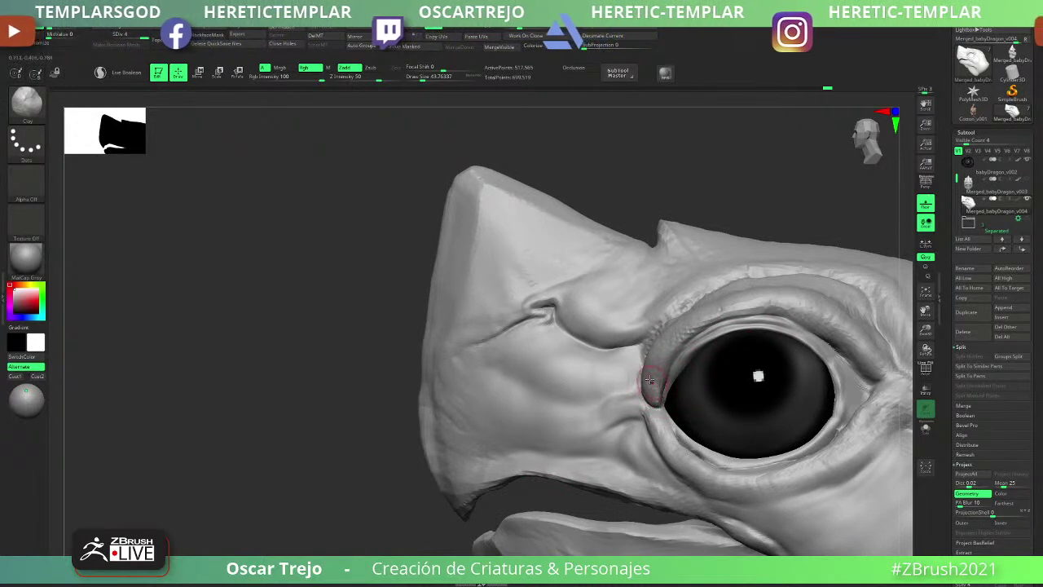
{"action": "key", "text": "b"}
{"action": "key", "text": "c"}
{"action": "key", "text": "b"}
{"action": "left_click_drag", "start_coordinate": [649, 375], "coordinate": [704, 311]}
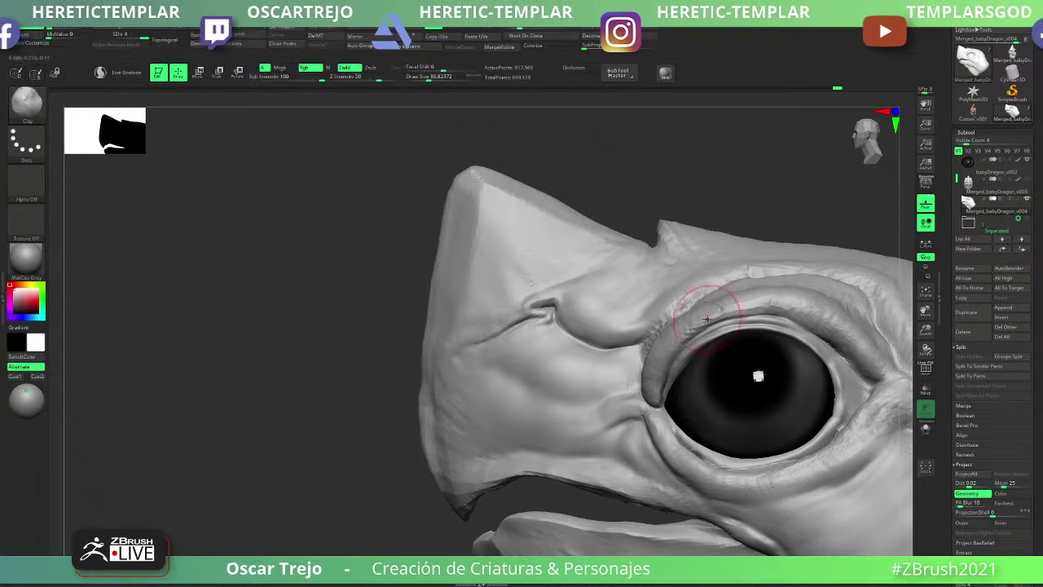
{"action": "key", "text": "shift"}
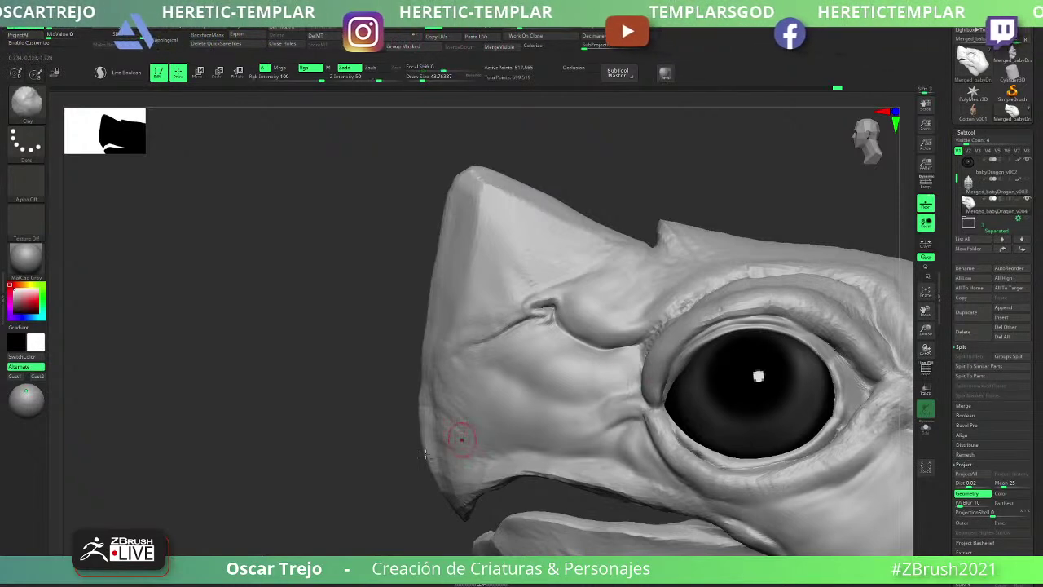
- Adjust the contour of the upper eyelid with the Move brush at draw size about 74
{"action": "left_click_drag", "start_coordinate": [408, 437], "coordinate": [250, 460], "text": "alt"}
{"action": "mouse_move", "coordinate": [749, 293]}
{"action": "left_mouse_down", "text": "alt"}
{"action": "mouse_move", "coordinate": [647, 293]}
{"action": "mouse_move", "coordinate": [698, 321]}
{"action": "left_mouse_up", "text": "alt"}
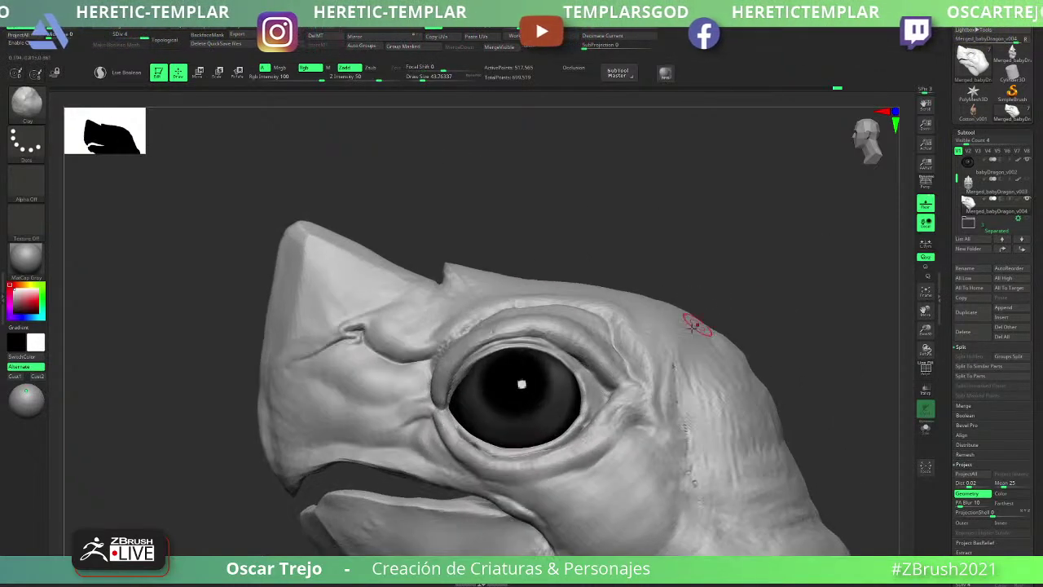
{"action": "key", "text": "b"}
{"action": "key", "text": "m"}
{"action": "key", "text": "v"}
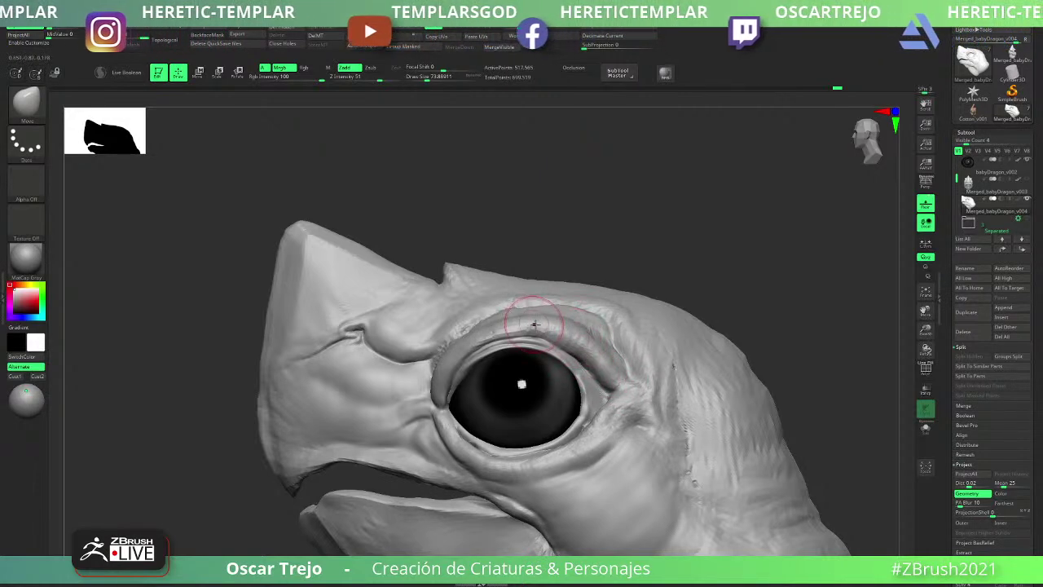
- Build up the rear part of the upper eyelid with ClayBuildup at draw size about 51 and smooth it
{"action": "key", "text": "b"}
{"action": "key", "text": "c"}
{"action": "key", "text": "b"}
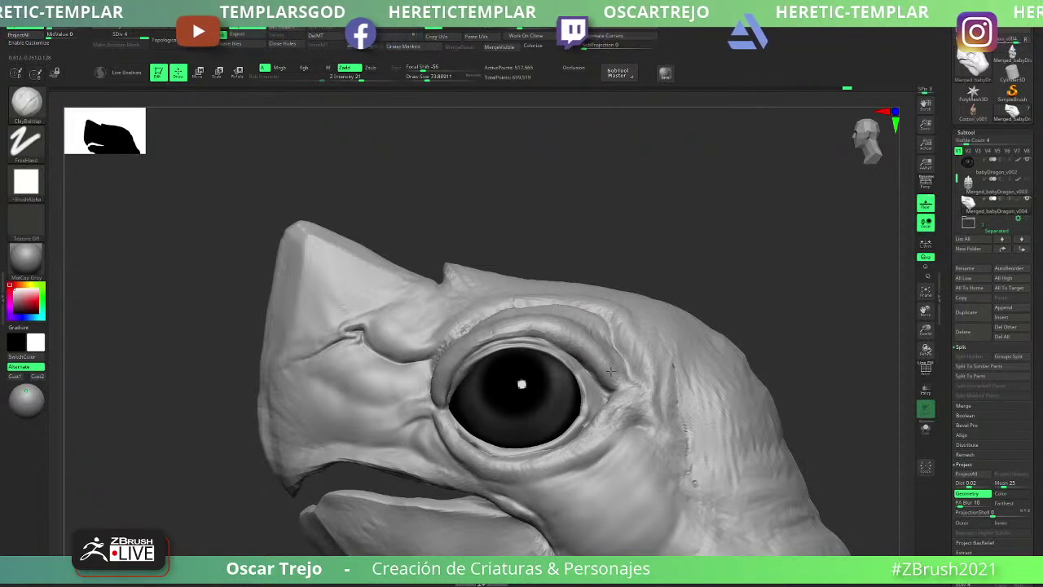
{"action": "key", "text": "s"}
{"action": "left_click_drag", "start_coordinate": [610, 373], "coordinate": [597, 373]}
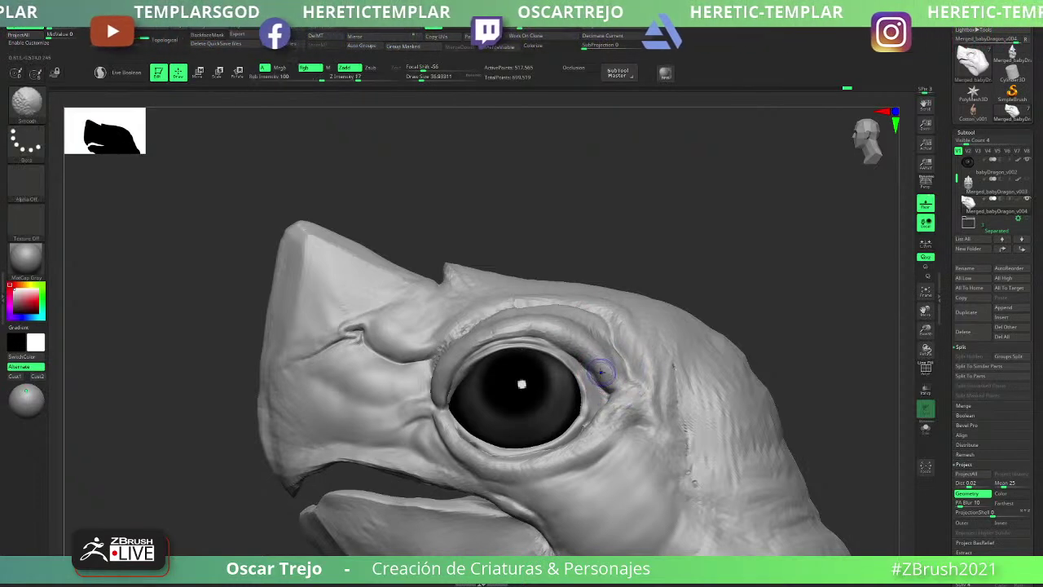
{"action": "key", "text": "bracketright"}
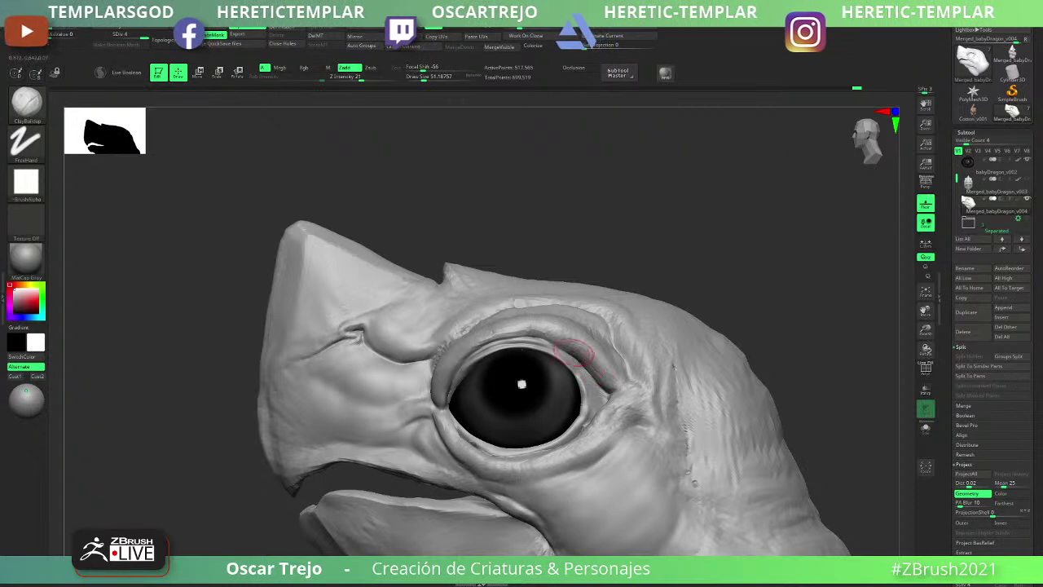
{"action": "key", "text": "shift"}
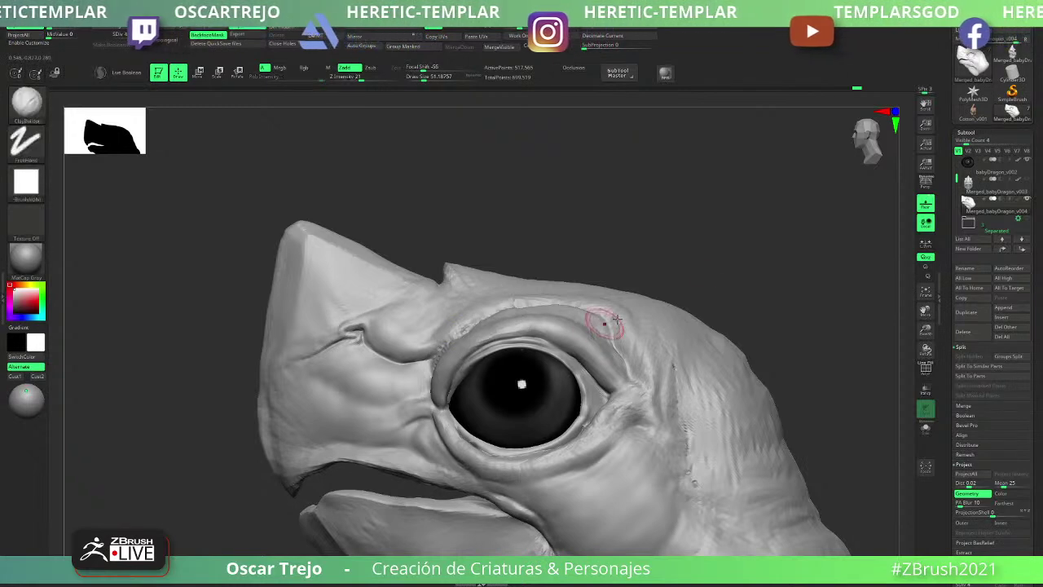
- Reshape the upper eyelid fold from a raised three-quarter view with the Move brush at draw size about 51
{"action": "mouse_move", "coordinate": [631, 277]}
{"action": "left_mouse_down", "text": "alt"}
{"action": "mouse_move", "coordinate": [631, 250]}
{"action": "mouse_move", "coordinate": [685, 242]}
{"action": "mouse_move", "coordinate": [684, 310]}
{"action": "left_mouse_up", "text": "alt"}
{"action": "mouse_move", "coordinate": [577, 318]}
{"action": "right_mouse_down"}
{"action": "mouse_move", "coordinate": [759, 361]}
{"action": "mouse_move", "coordinate": [594, 321]}
{"action": "right_mouse_up"}
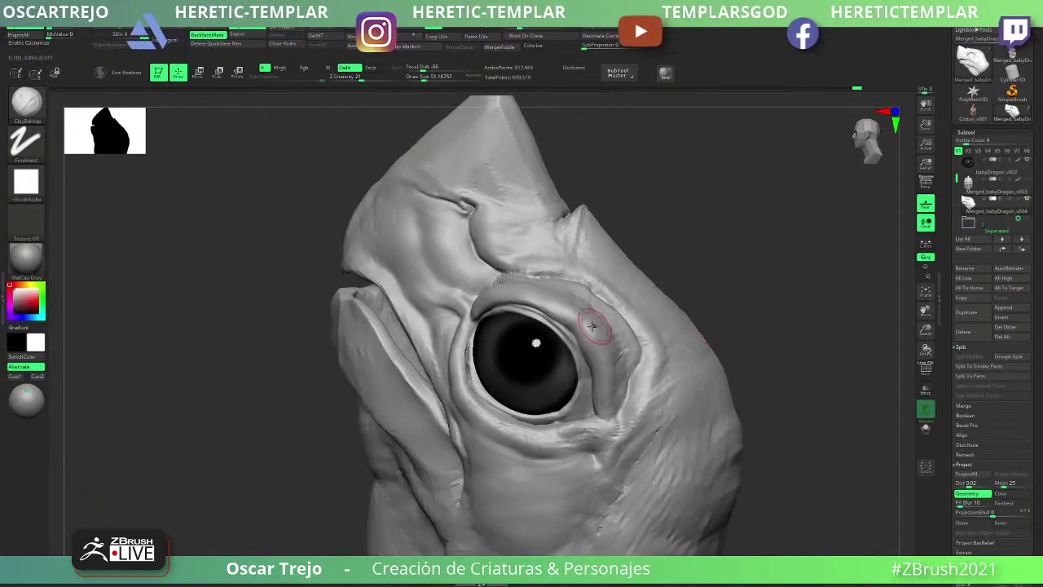
{"action": "key", "text": "b"}
{"action": "key", "text": "m"}
{"action": "key", "text": "v"}
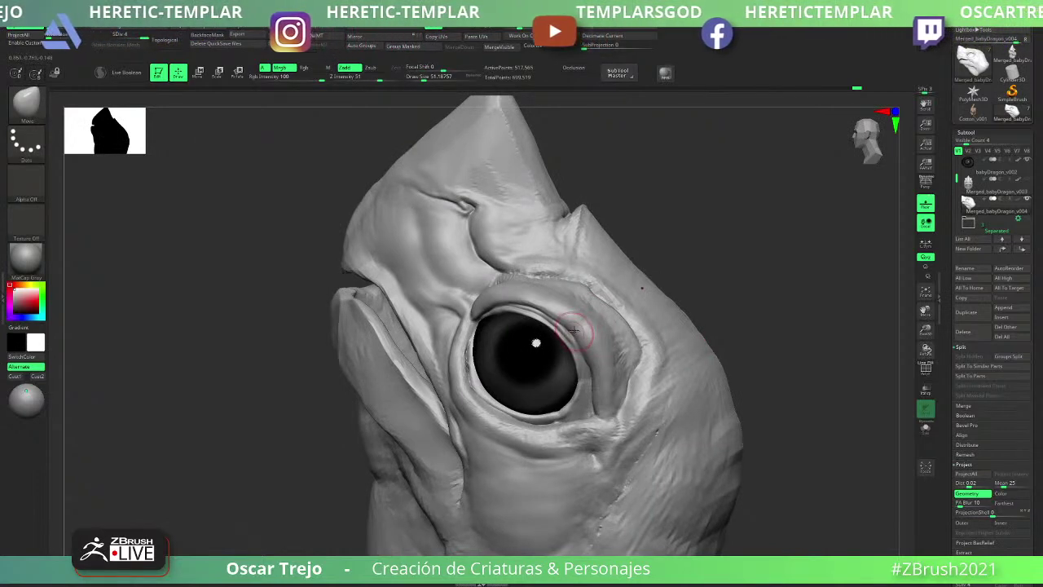
{"action": "right_click_drag", "start_coordinate": [745, 268], "coordinate": [660, 267]}
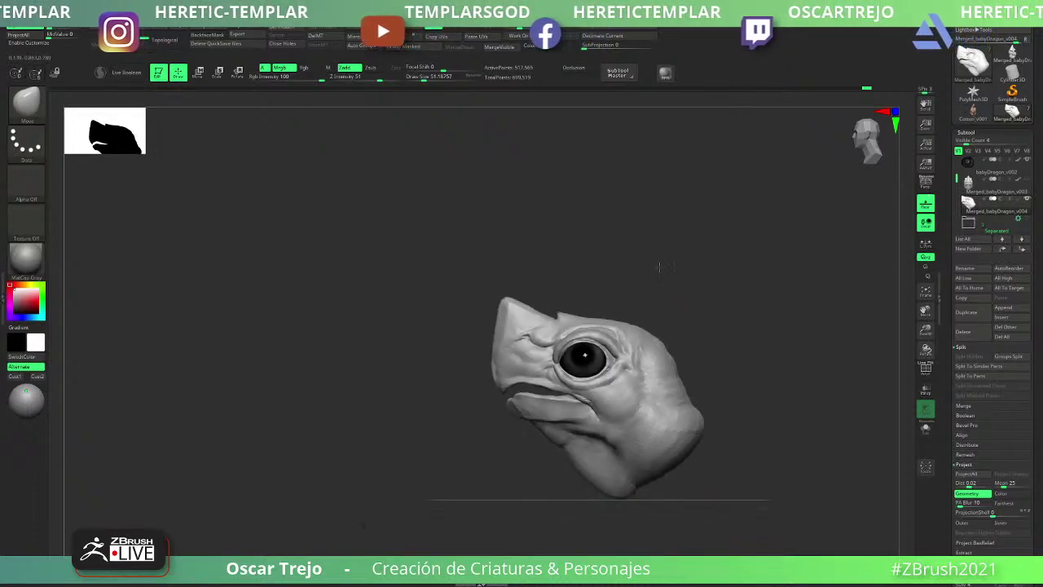
- Fill and soften the front side of the snout above the mouth with Clay at draw size about 97
{"action": "mouse_move", "coordinate": [443, 447]}
{"action": "right_mouse_down", "text": "alt"}
{"action": "mouse_move", "coordinate": [546, 429]}
{"action": "mouse_move", "coordinate": [489, 429]}
{"action": "right_mouse_up", "text": "alt"}
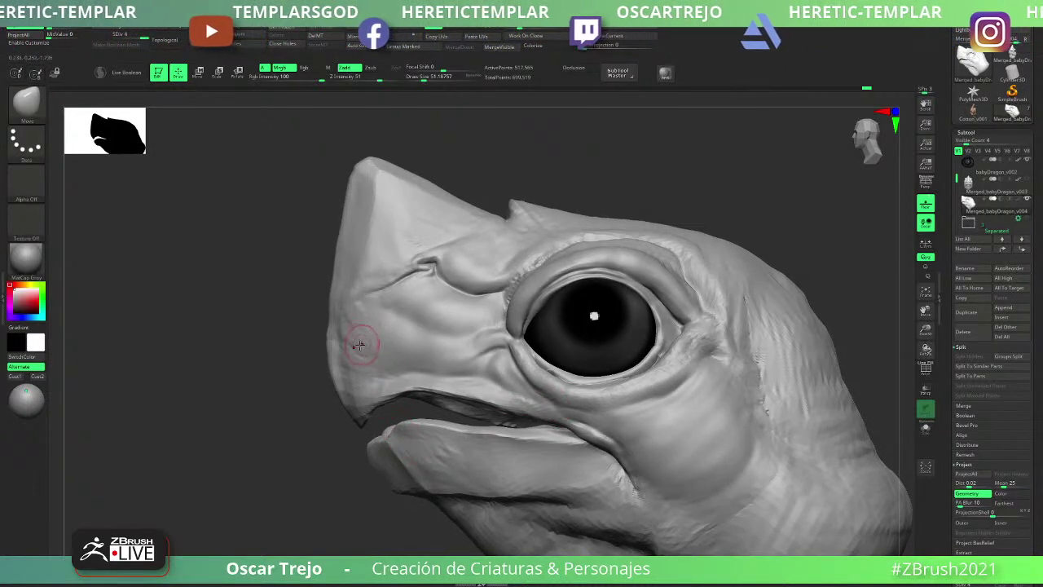
{"action": "key", "text": "b"}
{"action": "key", "text": "c"}
{"action": "key", "text": "l"}
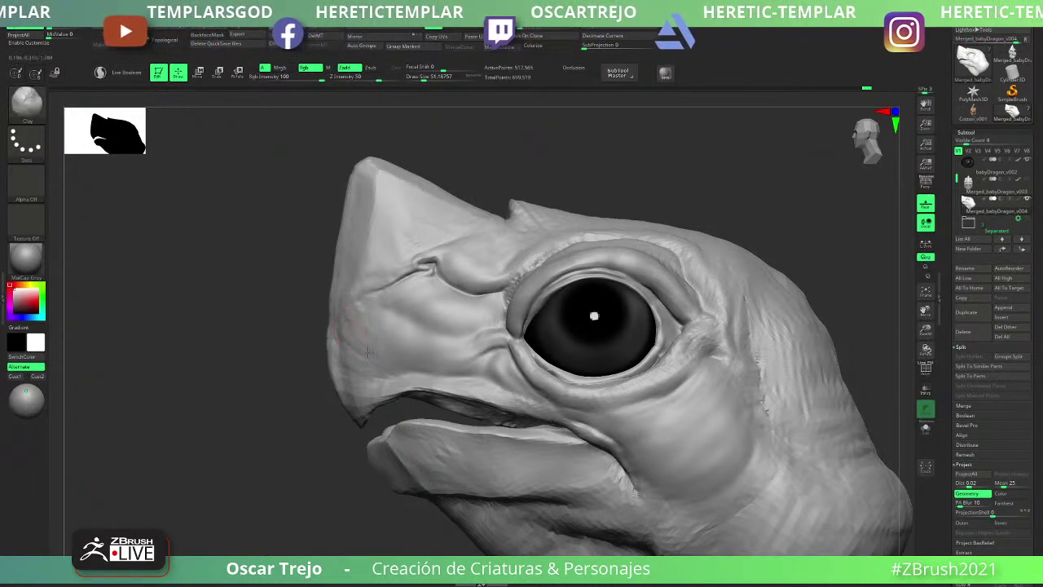
{"action": "left_click_drag", "start_coordinate": [368, 352], "coordinate": [361, 382]}
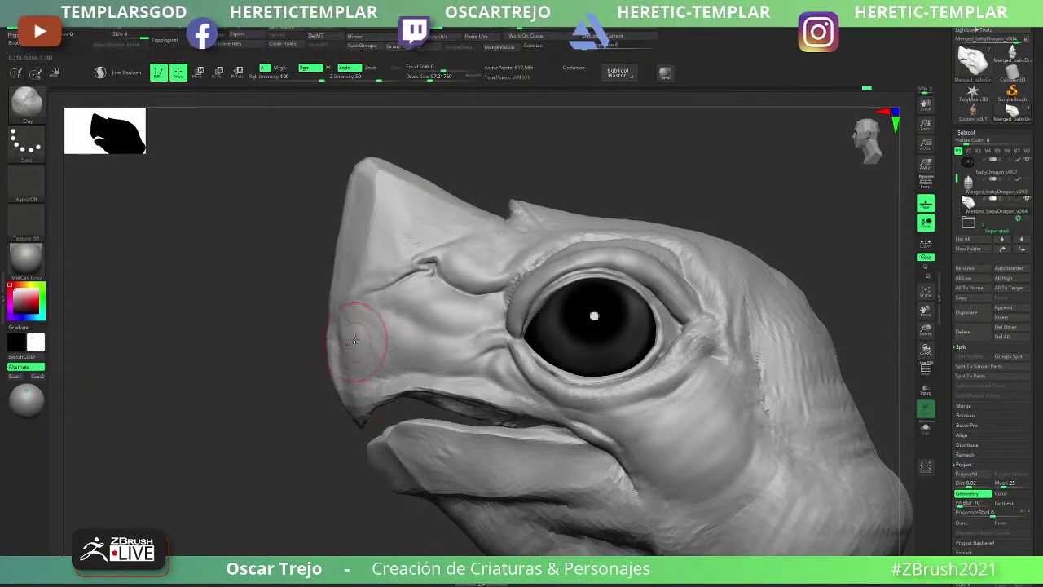
{"action": "mouse_move", "coordinate": [354, 340]}
{"action": "left_mouse_down"}
{"action": "mouse_move", "coordinate": [347, 315]}
{"action": "mouse_move", "coordinate": [354, 374]}
{"action": "mouse_move", "coordinate": [384, 356]}
{"action": "left_mouse_up"}
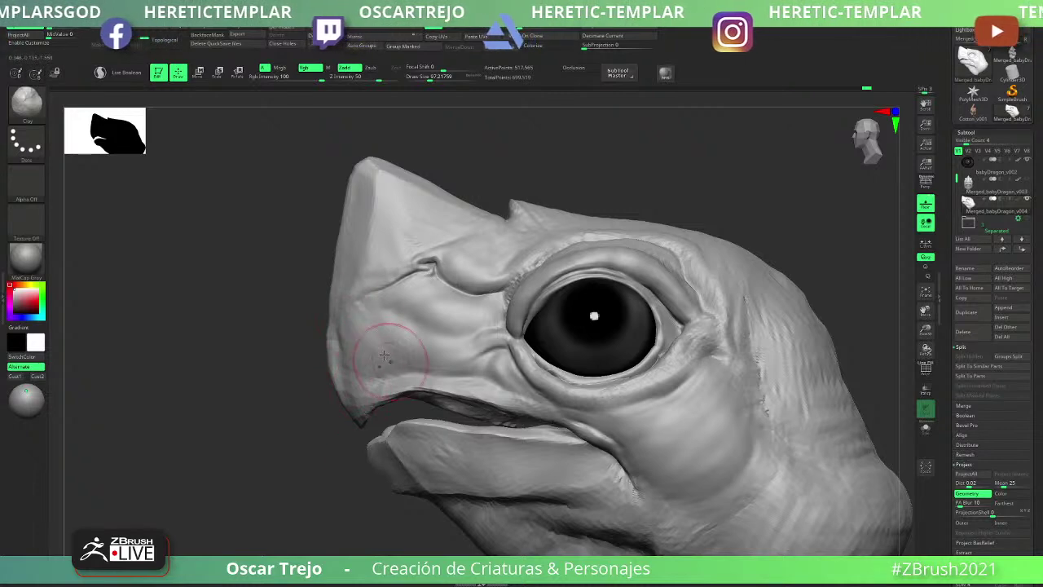
{"action": "left_click_drag", "start_coordinate": [301, 394], "coordinate": [531, 318]}
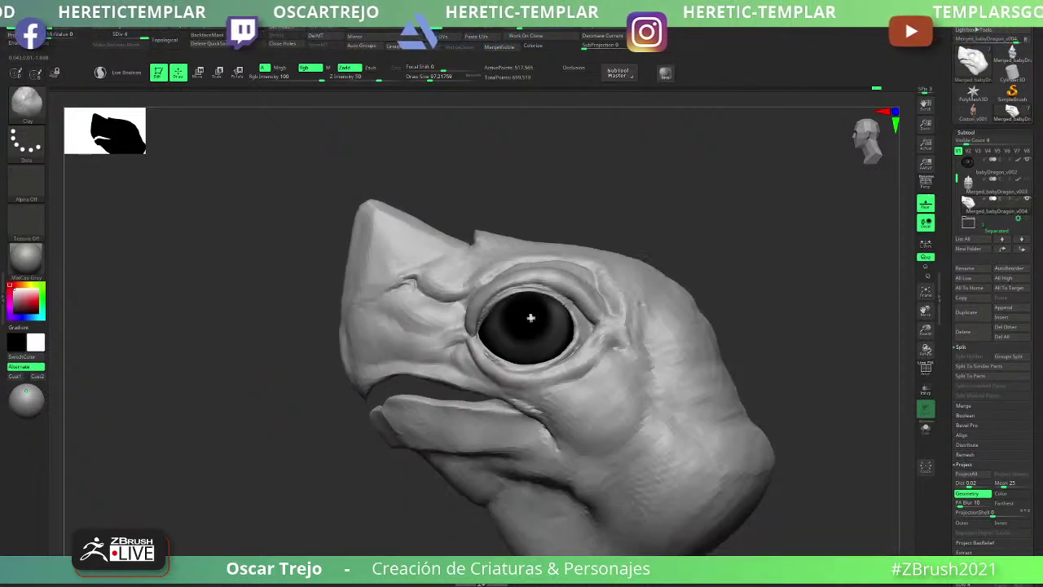
- Flatten the front edge of the snout with TrimDynamic at draw size about 97 and smooth it
{"action": "left_click_drag", "start_coordinate": [293, 377], "coordinate": [265, 410], "text": "alt"}
{"action": "left_click_drag", "start_coordinate": [551, 292], "coordinate": [445, 337]}
{"action": "key", "text": "b"}
{"action": "key", "text": "t"}
{"action": "key", "text": "d"}
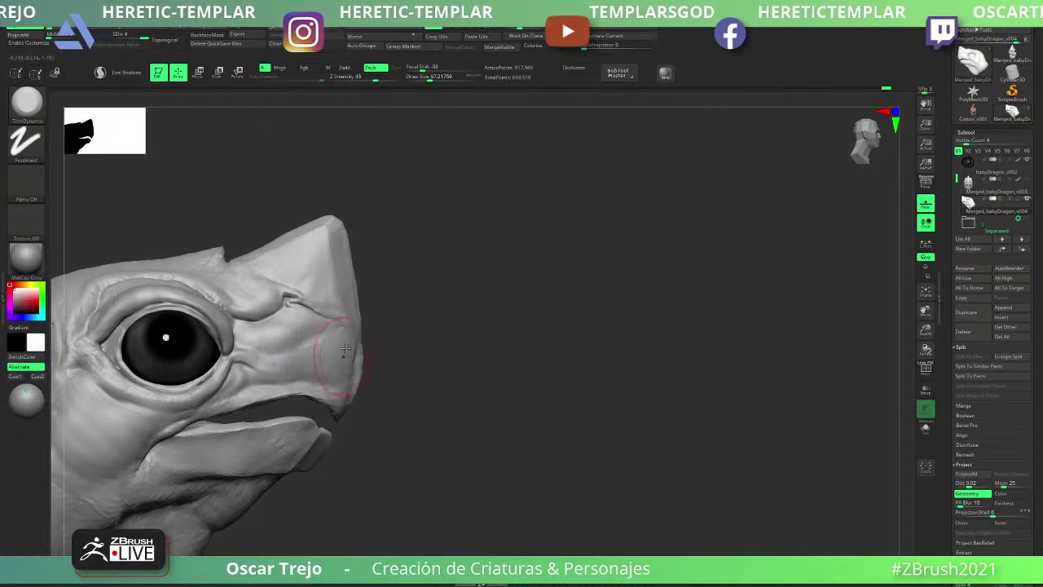
{"action": "key", "text": "shift"}
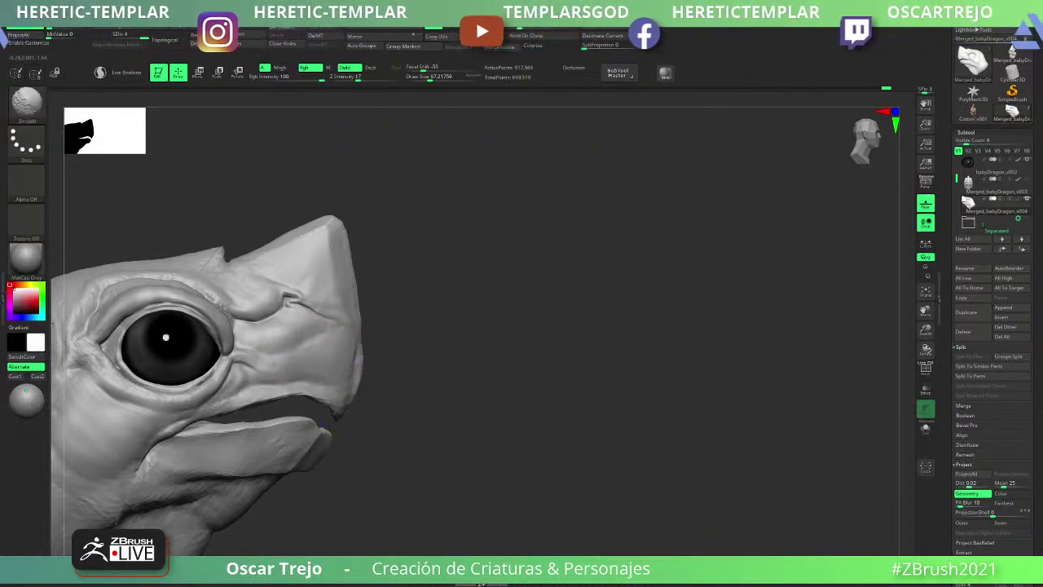
{"action": "mouse_move", "coordinate": [383, 359]}
{"action": "left_mouse_down"}
{"action": "mouse_move", "coordinate": [261, 398]}
{"action": "mouse_move", "coordinate": [283, 387]}
{"action": "mouse_move", "coordinate": [250, 462]}
{"action": "mouse_move", "coordinate": [528, 309]}
{"action": "mouse_move", "coordinate": [570, 342]}
{"action": "mouse_move", "coordinate": [489, 317]}
{"action": "left_mouse_up"}
- Refine the lower front profile of the snout in side view with the Move brush at draw size about 44
{"action": "key", "text": "b"}
{"action": "key", "text": "s"}
{"action": "key", "text": "t"}
{"action": "left_click_drag", "start_coordinate": [298, 331], "coordinate": [515, 303]}
{"action": "mouse_move", "coordinate": [611, 268]}
{"action": "left_mouse_down"}
{"action": "mouse_move", "coordinate": [571, 251]}
{"action": "mouse_move", "coordinate": [571, 212]}
{"action": "left_mouse_up"}
{"action": "left_click_drag", "start_coordinate": [330, 326], "coordinate": [399, 318], "text": "shift"}
{"action": "left_click_drag", "start_coordinate": [494, 294], "coordinate": [485, 235], "text": "shift"}
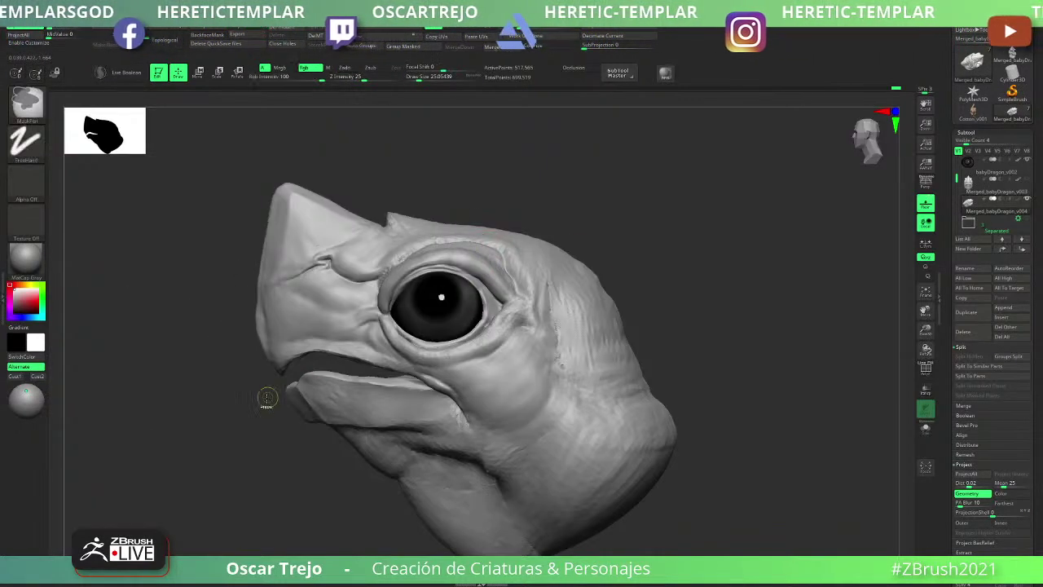
{"action": "key", "text": "s"}
{"action": "left_click", "coordinate": [260, 337]}
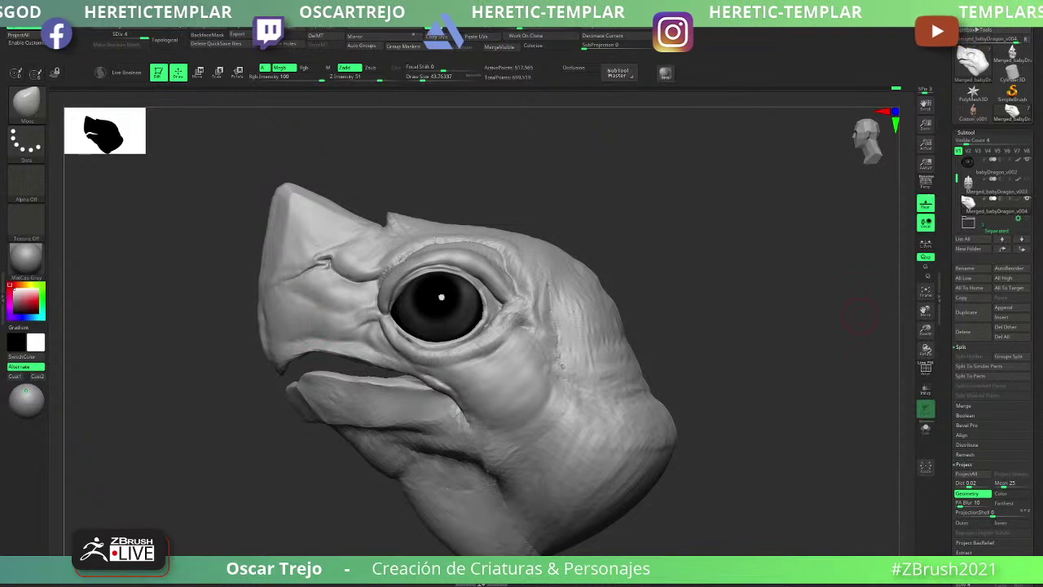
- Trim the front edge of the upper lip with TrimDynamic at draw size about 83 and smooth it
{"action": "left_click_drag", "start_coordinate": [210, 438], "coordinate": [396, 408]}
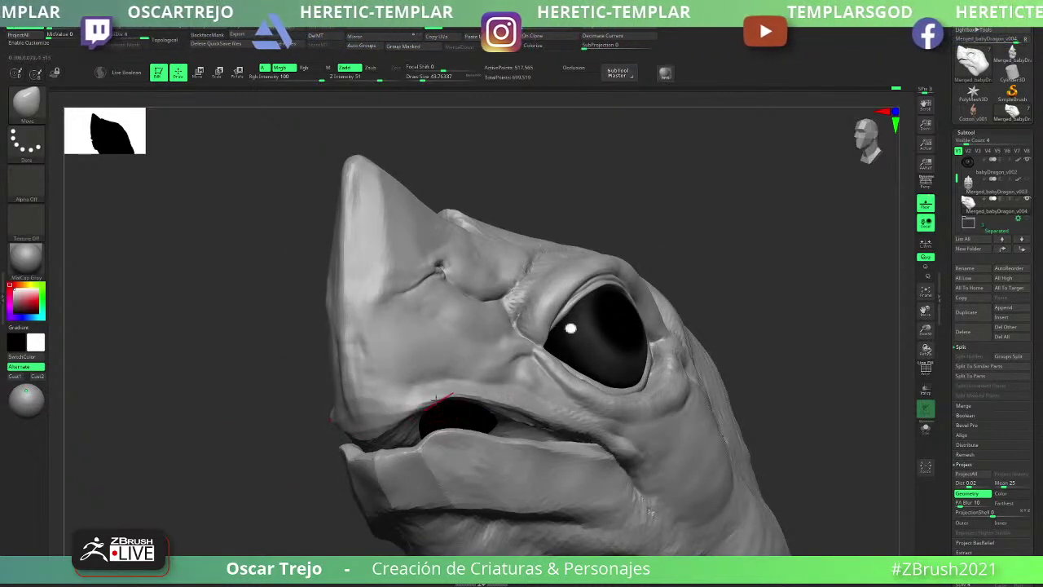
{"action": "key", "text": "b"}
{"action": "key", "text": "t"}
{"action": "key", "text": "d"}
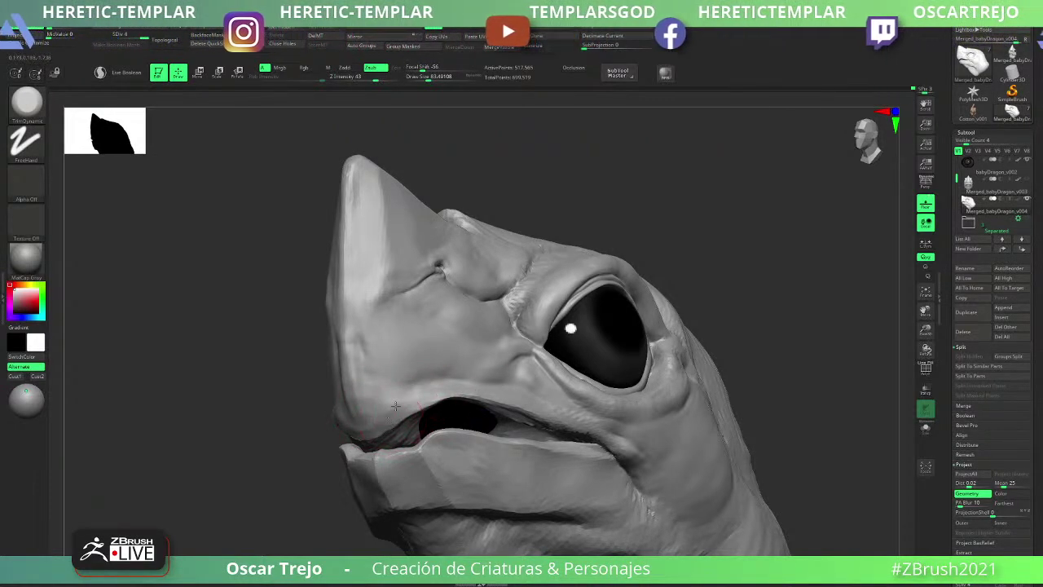
{"action": "key", "text": "shift"}
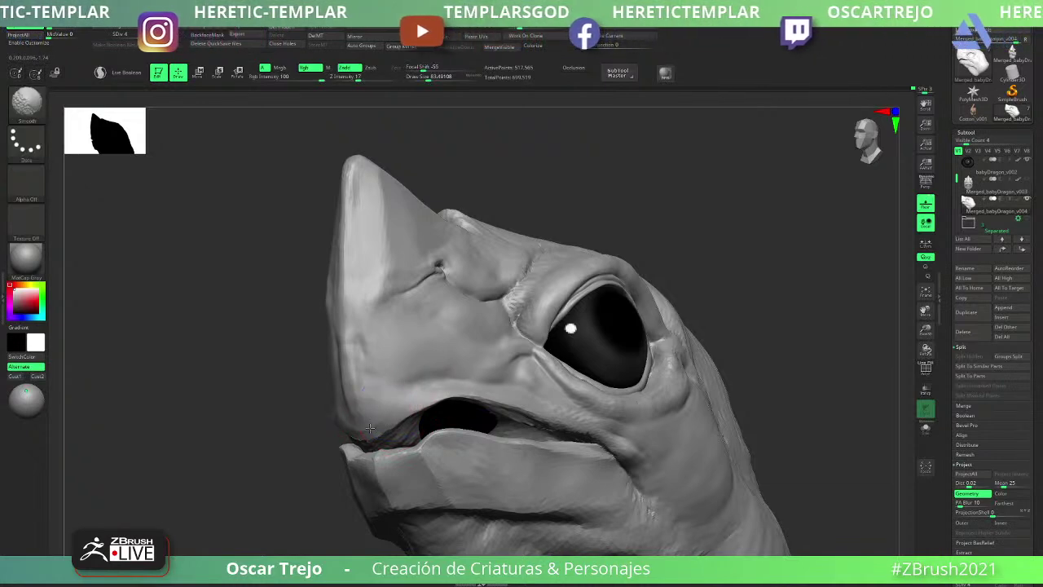
{"action": "left_click_drag", "start_coordinate": [301, 449], "coordinate": [373, 421], "text": "shift"}
- Reshape the beak tip in front view with the Move brush and even its surface with TrimDynamic at draw size about 83
{"action": "key", "text": "b"}
{"action": "key", "text": "m"}
{"action": "key", "text": "v"}
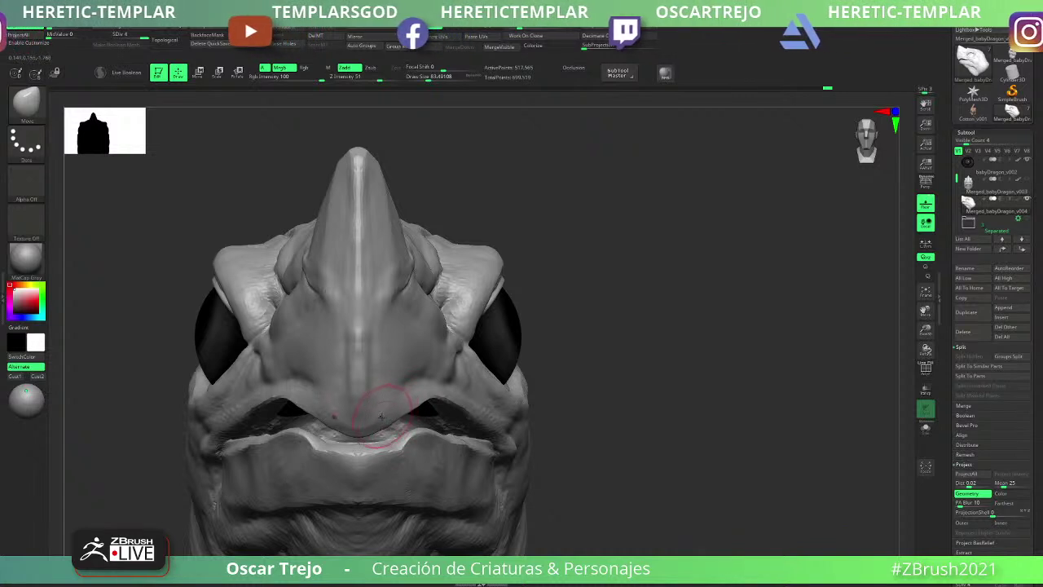
{"action": "key", "text": "b"}
{"action": "key", "text": "t"}
{"action": "key", "text": "d"}
{"action": "mouse_move", "coordinate": [970, 222]}
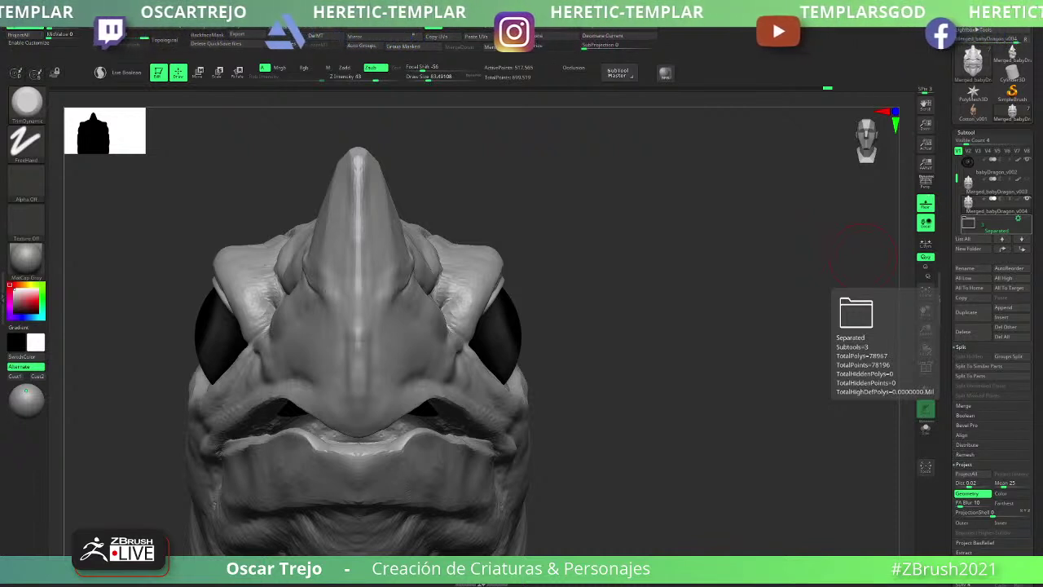
- Soften the rough skin between the nostril fold and the front eye corner with Clay, reducing the draw size to about 62
{"action": "left_click_drag", "start_coordinate": [632, 285], "coordinate": [571, 284]}
{"action": "key", "text": "b"}
{"action": "key", "text": "c"}
{"action": "key", "text": "l"}
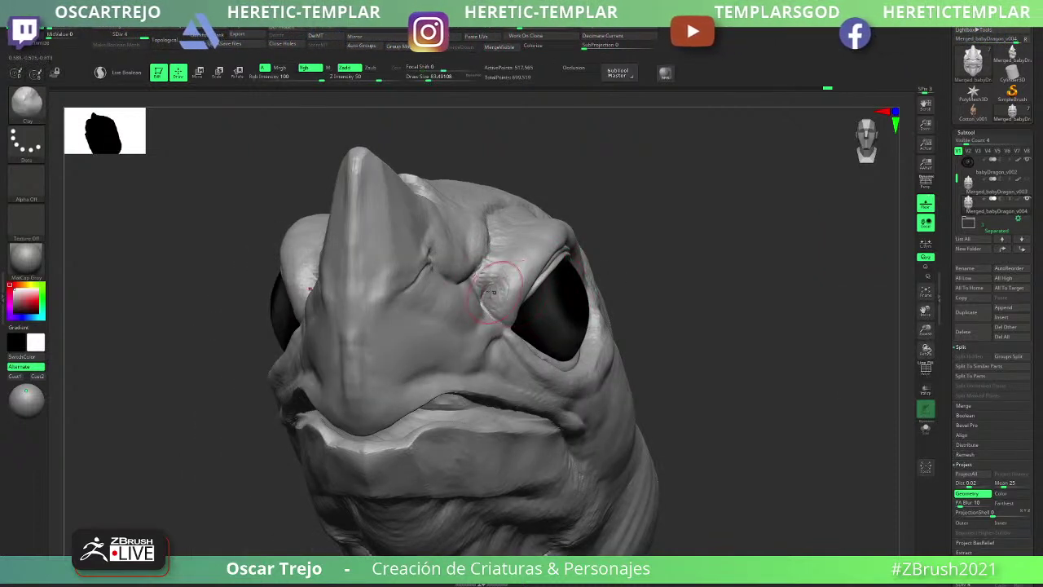
{"action": "mouse_move", "coordinate": [490, 292]}
{"action": "left_mouse_down"}
{"action": "mouse_move", "coordinate": [503, 294]}
{"action": "mouse_move", "coordinate": [517, 264]}
{"action": "mouse_move", "coordinate": [496, 261]}
{"action": "mouse_move", "coordinate": [510, 246]}
{"action": "left_mouse_up"}
{"action": "key", "text": "s"}
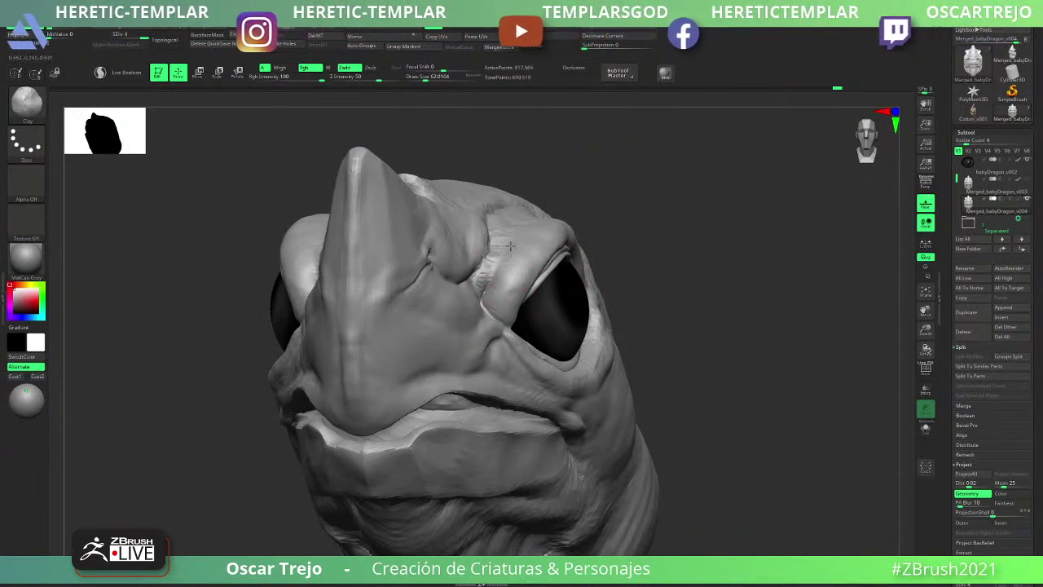
- Adjust the crease between the forehead and the brow with the Move brush at draw size about 51
{"action": "mouse_move", "coordinate": [659, 224]}
{"action": "left_mouse_down", "text": "alt"}
{"action": "mouse_move", "coordinate": [623, 195]}
{"action": "mouse_move", "coordinate": [628, 221]}
{"action": "mouse_move", "coordinate": [587, 207]}
{"action": "mouse_move", "coordinate": [618, 200]}
{"action": "mouse_move", "coordinate": [733, 299]}
{"action": "mouse_move", "coordinate": [691, 272]}
{"action": "left_mouse_up", "text": "alt"}
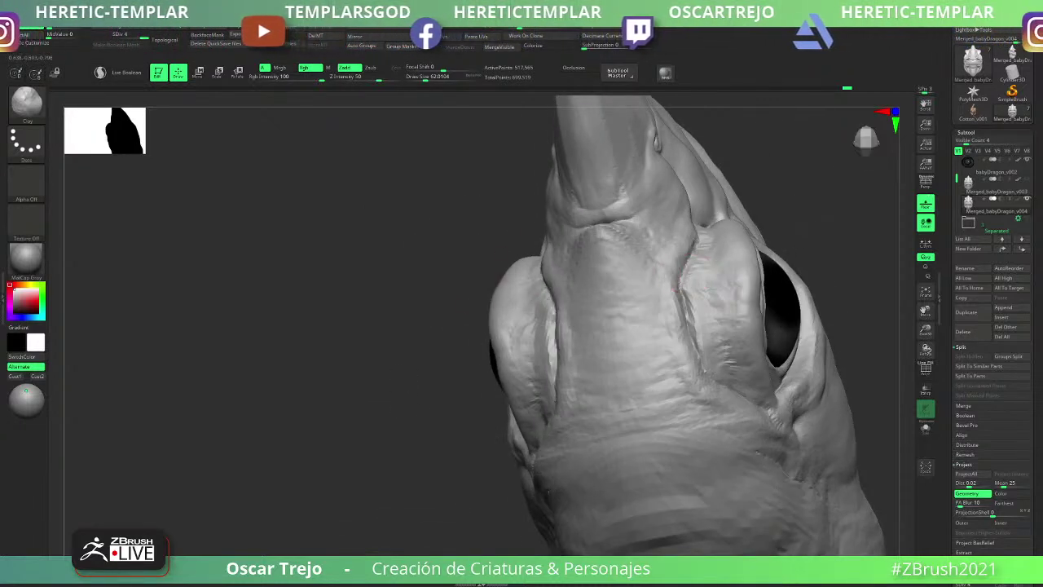
{"action": "left_click_drag", "start_coordinate": [499, 270], "coordinate": [466, 386]}
{"action": "key", "text": "b"}
{"action": "key", "text": "m"}
{"action": "key", "text": "v"}
{"action": "key", "text": "s"}
{"action": "mouse_move", "coordinate": [657, 319]}
{"action": "left_mouse_down"}
{"action": "mouse_move", "coordinate": [658, 336]}
{"action": "mouse_move", "coordinate": [659, 303]}
{"action": "mouse_move", "coordinate": [648, 322]}
{"action": "mouse_move", "coordinate": [656, 339]}
{"action": "mouse_move", "coordinate": [663, 299]}
{"action": "mouse_move", "coordinate": [670, 380]}
{"action": "mouse_move", "coordinate": [659, 326]}
{"action": "mouse_move", "coordinate": [671, 275]}
{"action": "mouse_move", "coordinate": [660, 299]}
{"action": "mouse_move", "coordinate": [662, 282]}
{"action": "left_mouse_up"}
- Fill the brow area above the upper eyelid with Clay at draw size about 87 and smooth its surface
{"action": "key", "text": "b"}
{"action": "key", "text": "c"}
{"action": "key", "text": "l"}
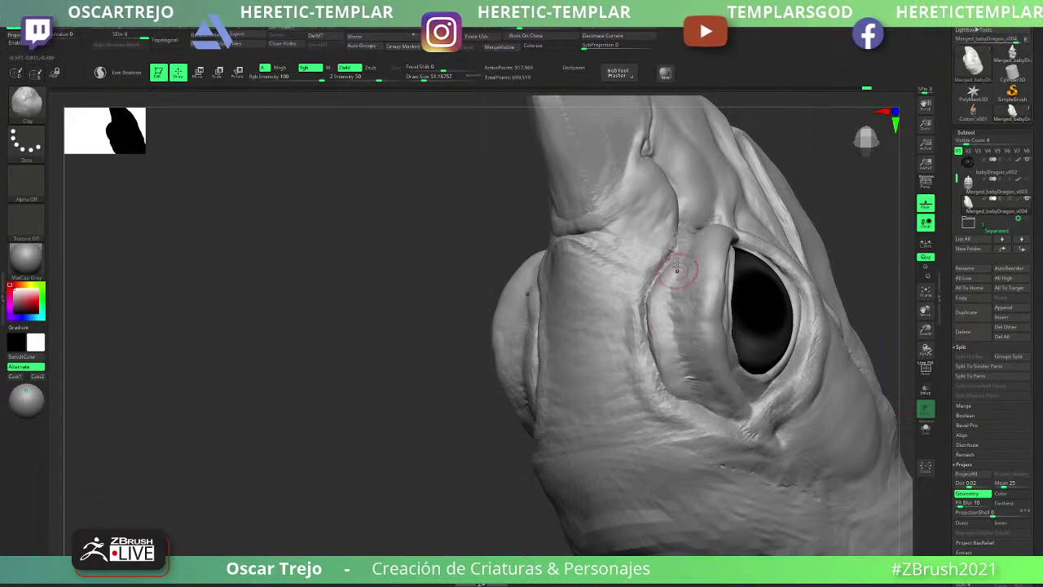
{"action": "key", "text": "s"}
{"action": "left_click_drag", "start_coordinate": [681, 303], "coordinate": [688, 303]}
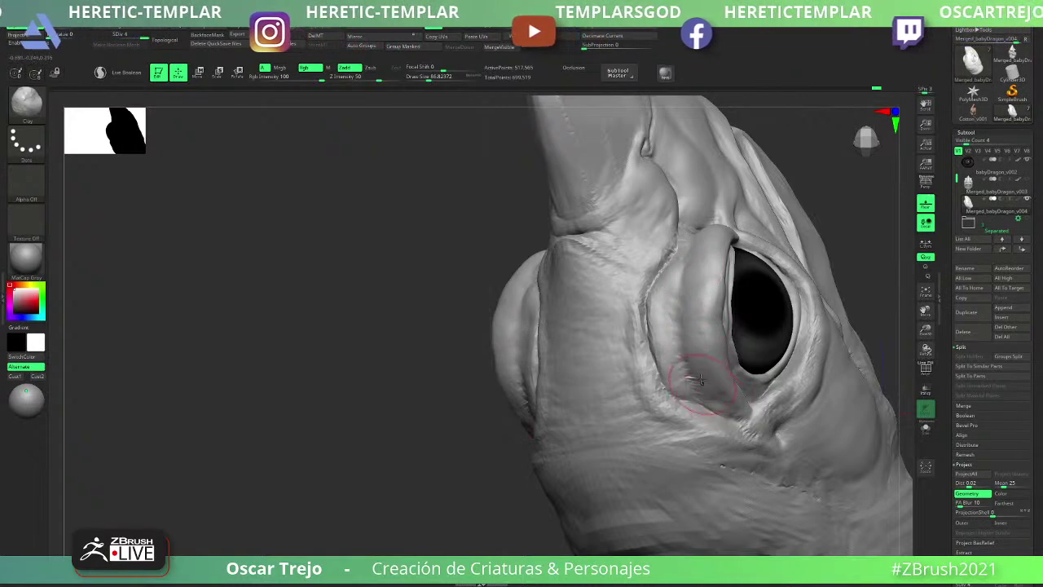
{"action": "key", "text": "shift"}
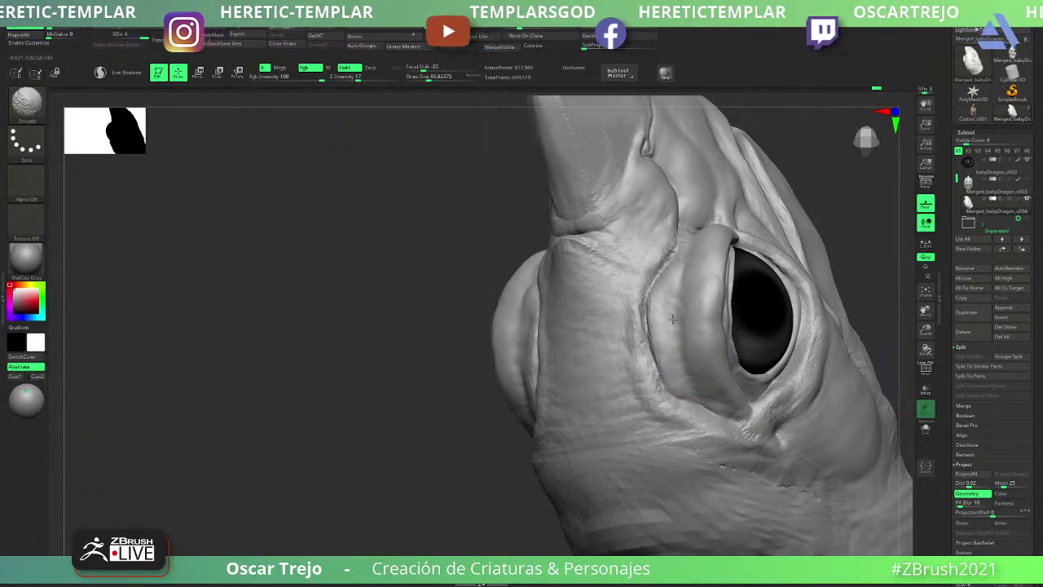
- Soften the rough skin of the temple behind the eye with Clay and smoothing
{"action": "key", "text": "f"}
{"action": "left_click_drag", "start_coordinate": [606, 518], "coordinate": [654, 280]}
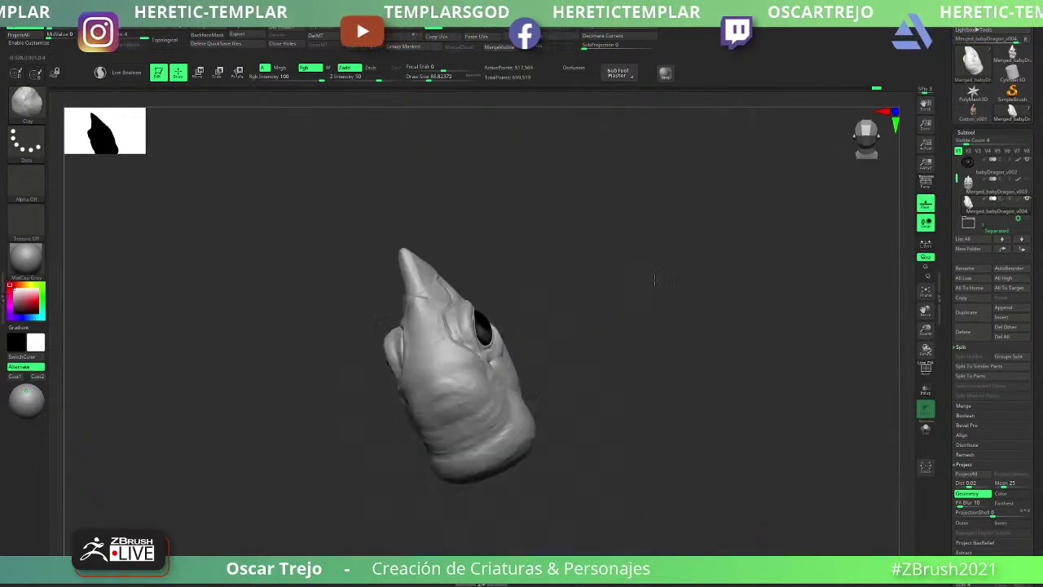
{"action": "right_click_drag", "start_coordinate": [656, 279], "coordinate": [726, 261]}
{"action": "right_click_drag", "start_coordinate": [405, 396], "coordinate": [513, 405], "text": "alt"}
{"action": "right_click_drag", "start_coordinate": [769, 253], "coordinate": [634, 302]}
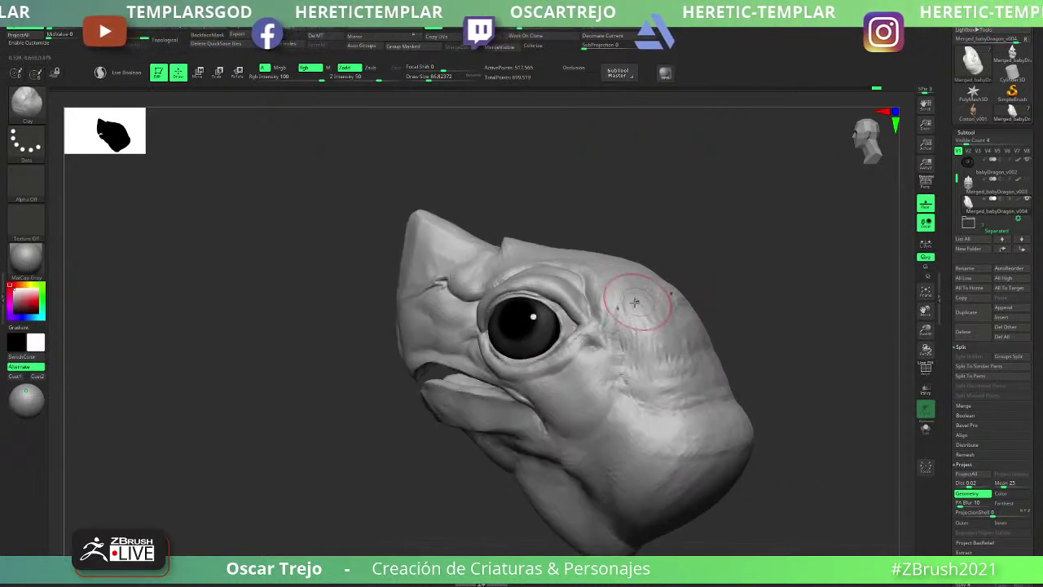
{"action": "key", "text": "shift"}
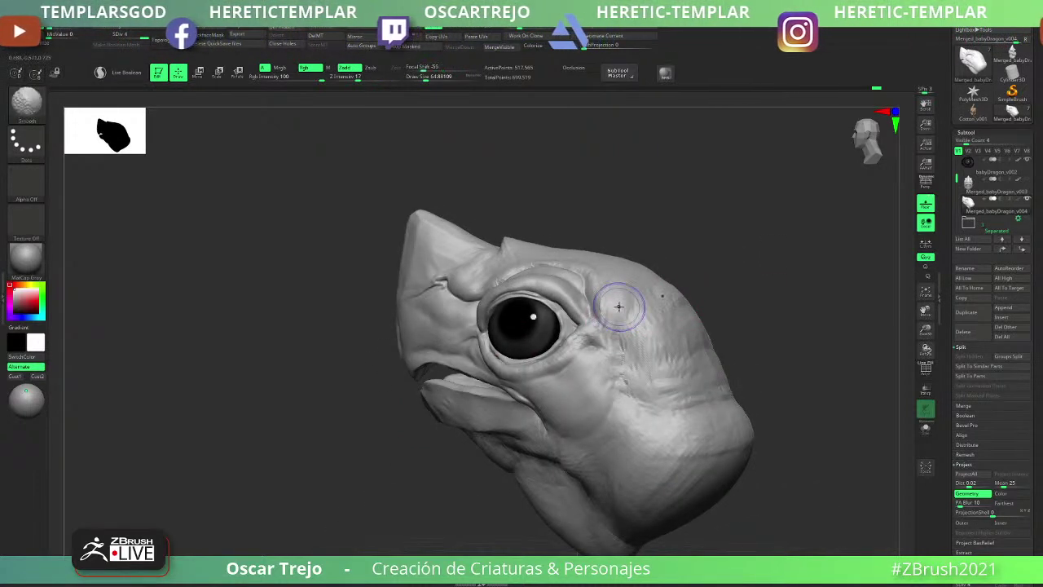
{"action": "left_click_drag", "start_coordinate": [619, 306], "coordinate": [622, 303], "text": "shift"}
- Fill and soften the top of the head between the brows with Clay at draw size about 104
{"action": "right_click_drag", "start_coordinate": [638, 285], "coordinate": [629, 291]}
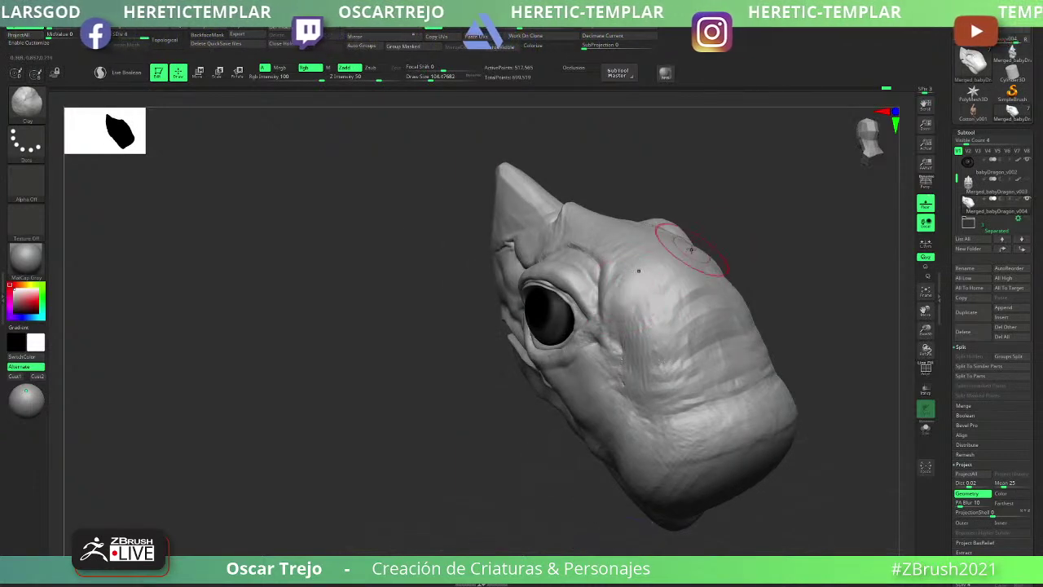
{"action": "right_click_drag", "start_coordinate": [729, 198], "coordinate": [652, 226]}
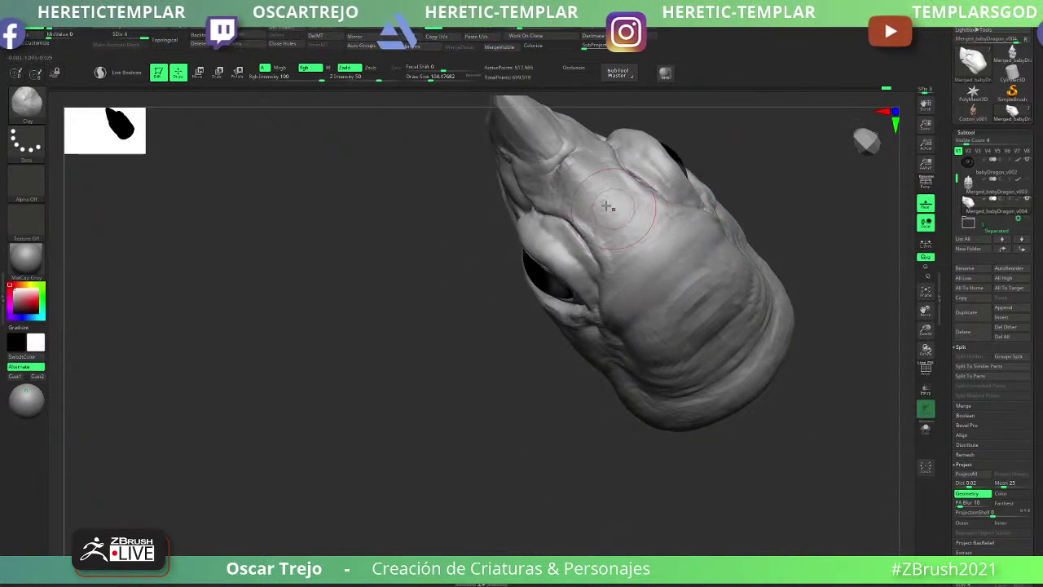
{"action": "key", "text": "ctrl"}
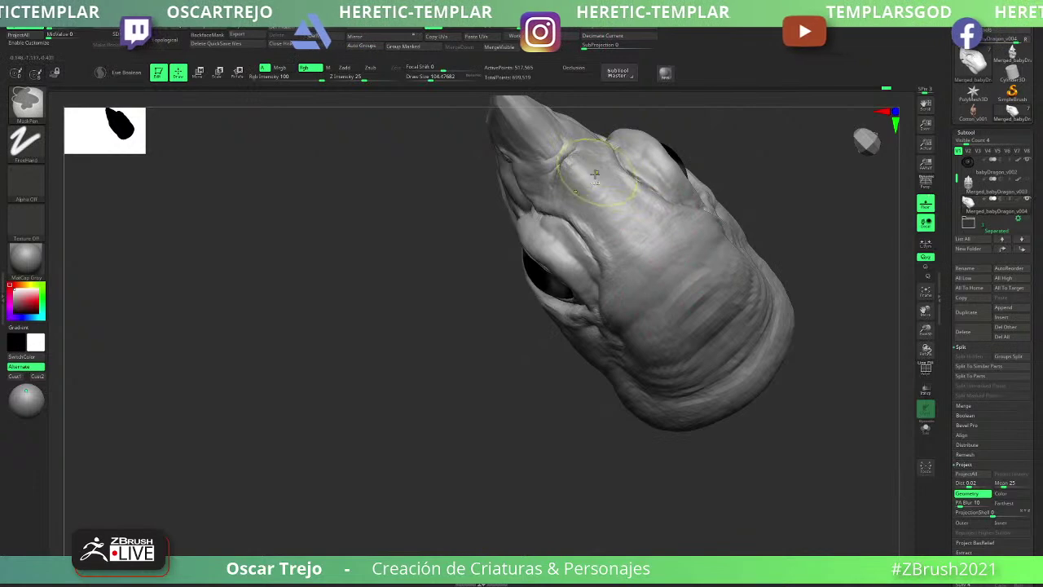
{"action": "mouse_move", "coordinate": [496, 337]}
{"action": "right_mouse_down"}
{"action": "mouse_move", "coordinate": [473, 349]}
{"action": "mouse_move", "coordinate": [517, 296]}
{"action": "mouse_move", "coordinate": [609, 242]}
{"action": "right_mouse_up"}
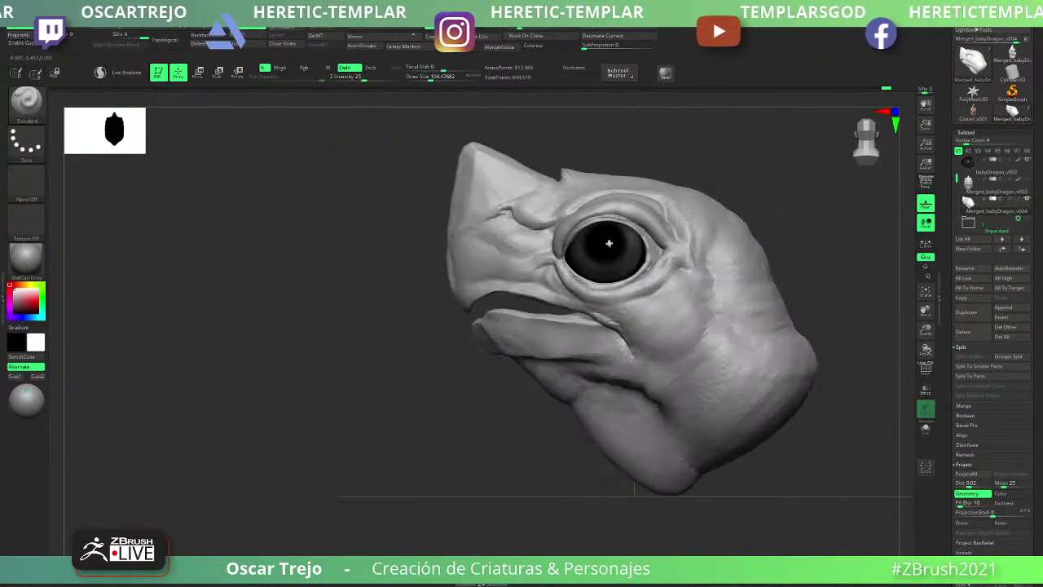
{"action": "right_click_drag", "start_coordinate": [793, 212], "coordinate": [652, 315], "text": "alt"}
{"action": "mouse_move", "coordinate": [532, 326]}
{"action": "right_mouse_down", "text": "alt"}
{"action": "mouse_move", "coordinate": [533, 353]}
{"action": "mouse_move", "coordinate": [475, 319]}
{"action": "mouse_move", "coordinate": [536, 333]}
{"action": "right_mouse_up", "text": "alt"}
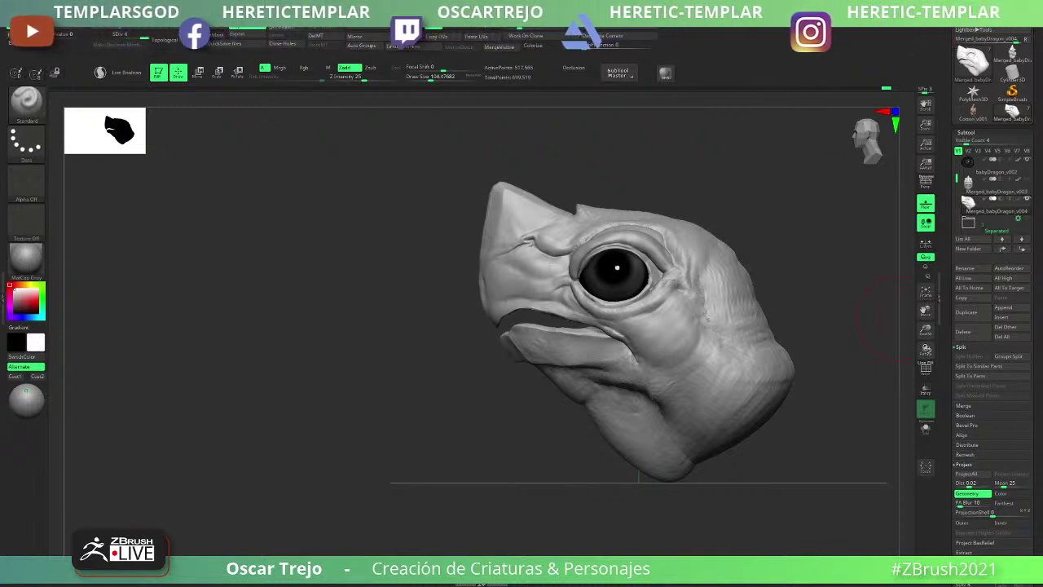
- Flatten the side of the lower beak with TrimDynamic at draw size about 104
{"action": "mouse_move", "coordinate": [468, 381]}
{"action": "left_mouse_down"}
{"action": "mouse_move", "coordinate": [412, 367]}
{"action": "mouse_move", "coordinate": [468, 396]}
{"action": "left_mouse_up"}
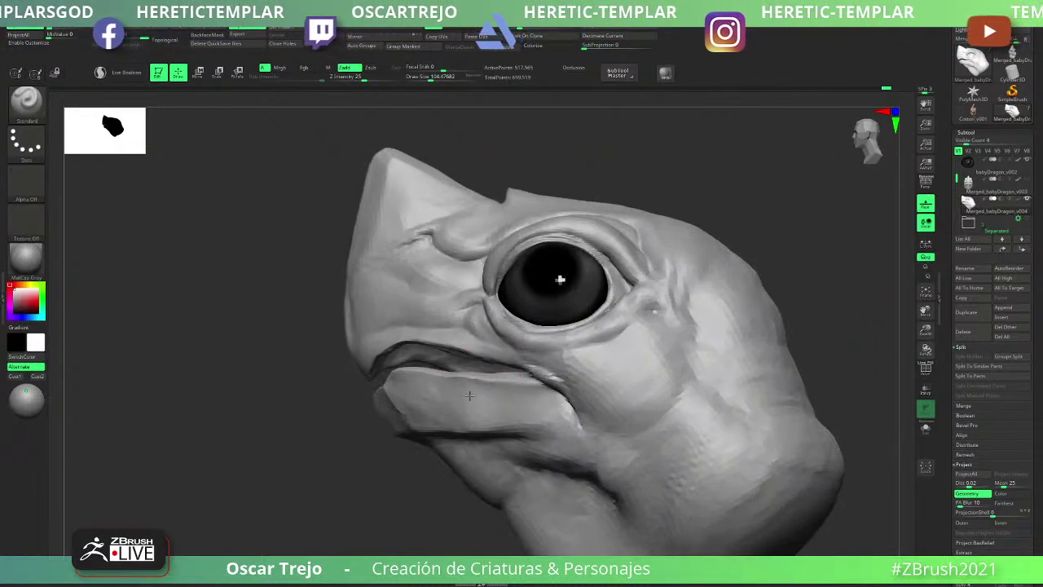
{"action": "key", "text": "b"}
{"action": "key", "text": "t"}
{"action": "key", "text": "d"}
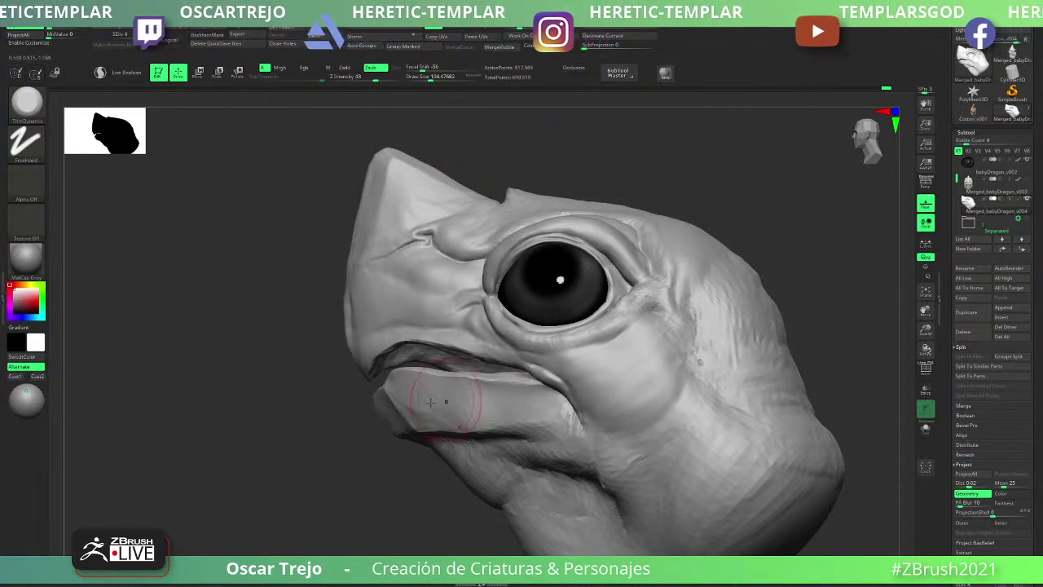
- Refine the skin at the mouth corner with Standard at draw size about 31, Clay at about 83 and smoothing
{"action": "key", "text": "b"}
{"action": "key", "text": "s"}
{"action": "key", "text": "t"}
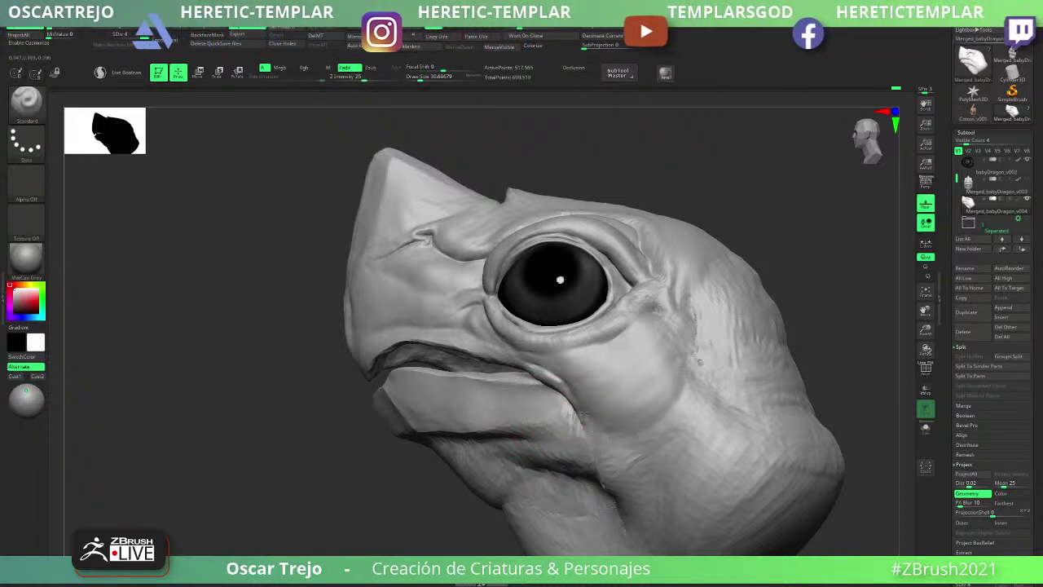
{"action": "key", "text": "b"}
{"action": "key", "text": "c"}
{"action": "key", "text": "l"}
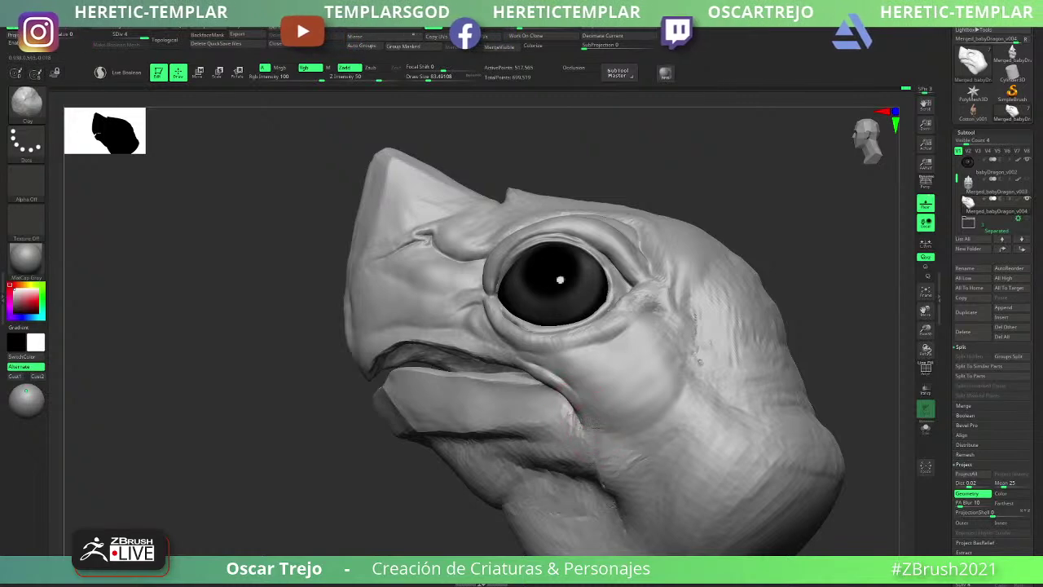
{"action": "key", "text": "shift"}
{"action": "mouse_move", "coordinate": [570, 353]}
{"action": "right_mouse_down"}
{"action": "mouse_move", "coordinate": [342, 415]}
{"action": "mouse_move", "coordinate": [391, 400]}
{"action": "mouse_move", "coordinate": [574, 383]}
{"action": "right_mouse_up"}
- Adjust the front profile of the upper beak with the Move brush at draw size about 197
{"action": "key", "text": "b"}
{"action": "key", "text": "m"}
{"action": "key", "text": "v"}
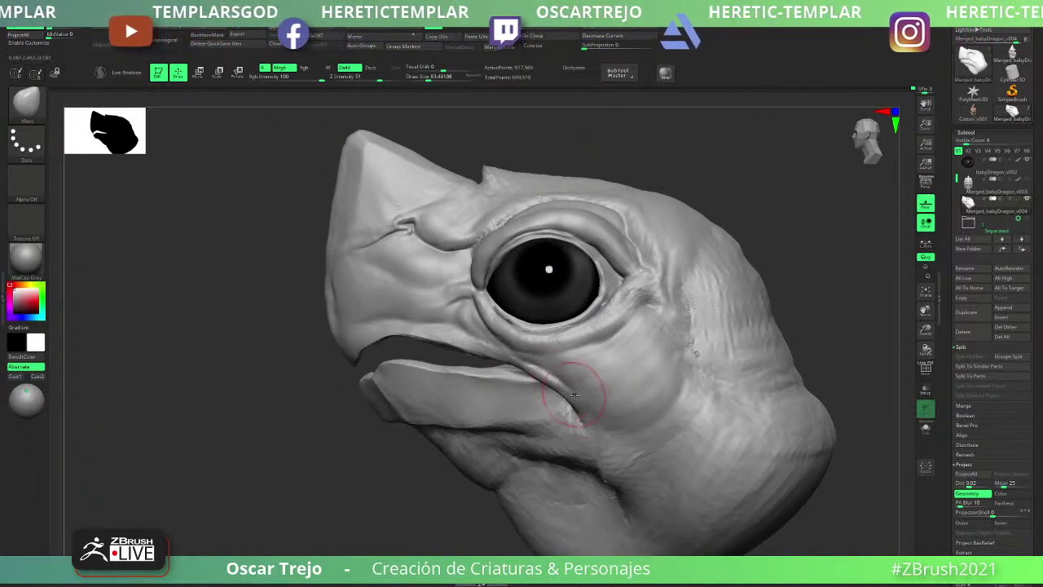
{"action": "right_click_drag", "start_coordinate": [382, 460], "coordinate": [291, 426], "text": "ctrl"}
{"action": "mouse_move", "coordinate": [371, 454]}
{"action": "left_mouse_down"}
{"action": "mouse_move", "coordinate": [592, 433]}
{"action": "mouse_move", "coordinate": [687, 445]}
{"action": "mouse_move", "coordinate": [718, 464]}
{"action": "mouse_move", "coordinate": [705, 455]}
{"action": "mouse_move", "coordinate": [720, 424]}
{"action": "mouse_move", "coordinate": [662, 405]}
{"action": "mouse_move", "coordinate": [659, 440]}
{"action": "left_mouse_up"}
{"action": "key", "text": "s"}
{"action": "mouse_move", "coordinate": [613, 401]}
{"action": "left_mouse_down"}
{"action": "mouse_move", "coordinate": [631, 400]}
{"action": "mouse_move", "coordinate": [624, 382]}
{"action": "mouse_move", "coordinate": [637, 370]}
{"action": "left_mouse_up"}
{"action": "key", "text": "s"}
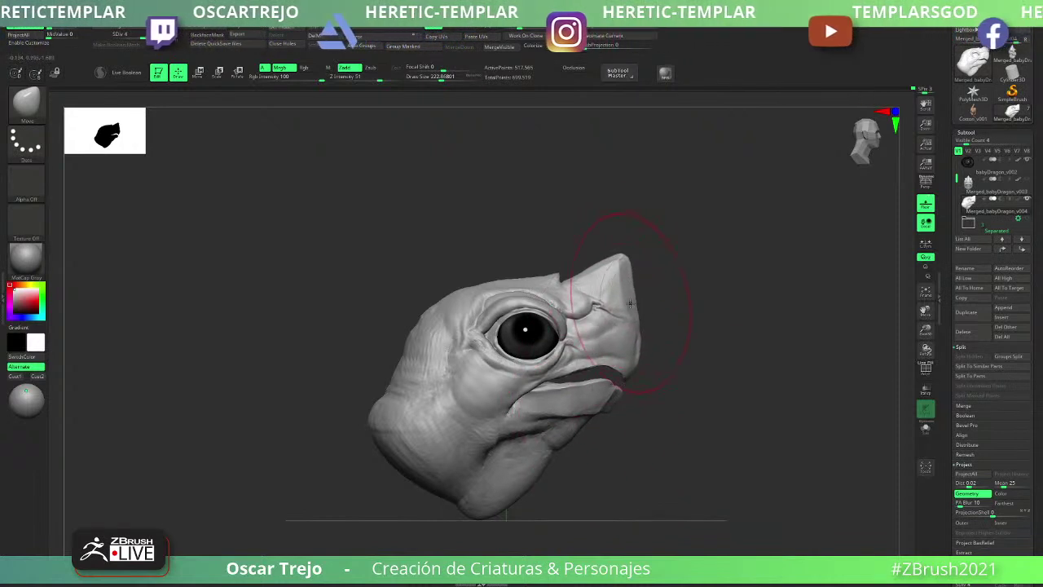
{"action": "key", "text": "bracketleft"}
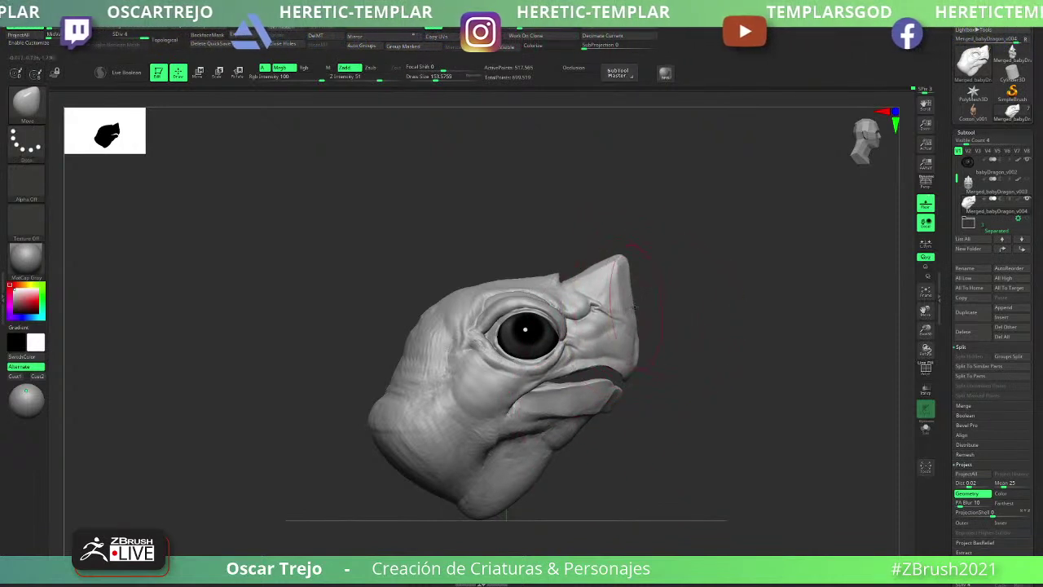
{"action": "key", "text": "bracketright"}
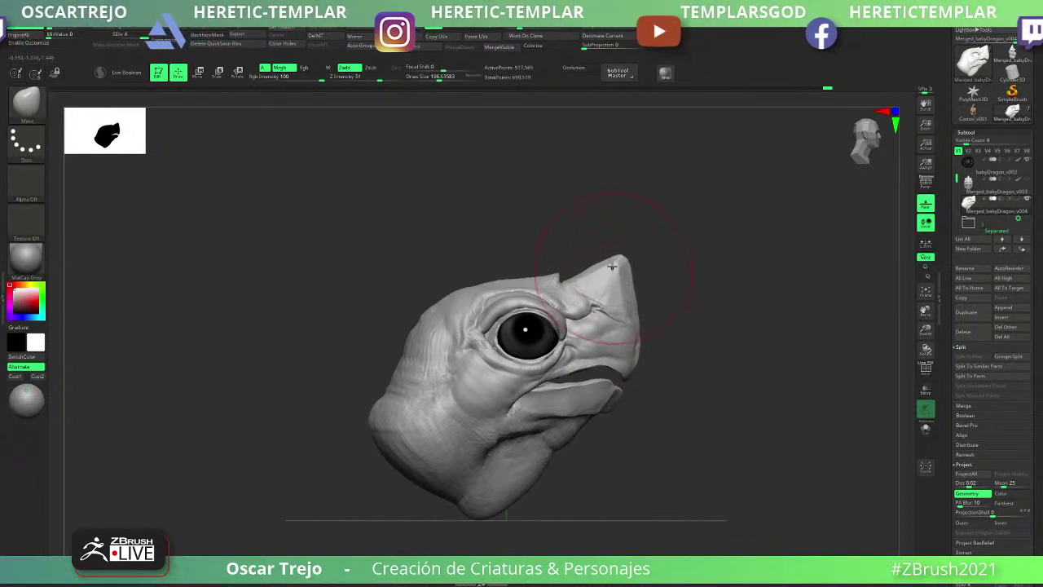
{"action": "mouse_move", "coordinate": [657, 298]}
{"action": "left_mouse_down"}
{"action": "mouse_move", "coordinate": [663, 309]}
{"action": "mouse_move", "coordinate": [522, 367]}
{"action": "mouse_move", "coordinate": [578, 332]}
{"action": "mouse_move", "coordinate": [524, 359]}
{"action": "mouse_move", "coordinate": [400, 361]}
{"action": "mouse_move", "coordinate": [461, 375]}
{"action": "left_mouse_up"}
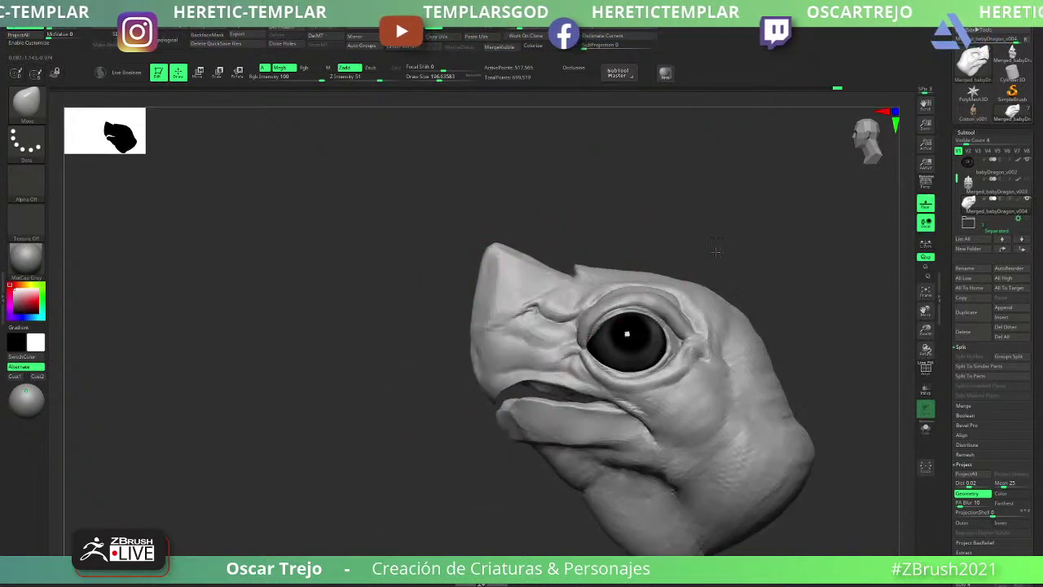
- Enable Colorize on the eyeball subtool and paint its iris yellow with the Paint brush at draw size 112
{"action": "left_click_drag", "start_coordinate": [716, 252], "coordinate": [617, 350]}
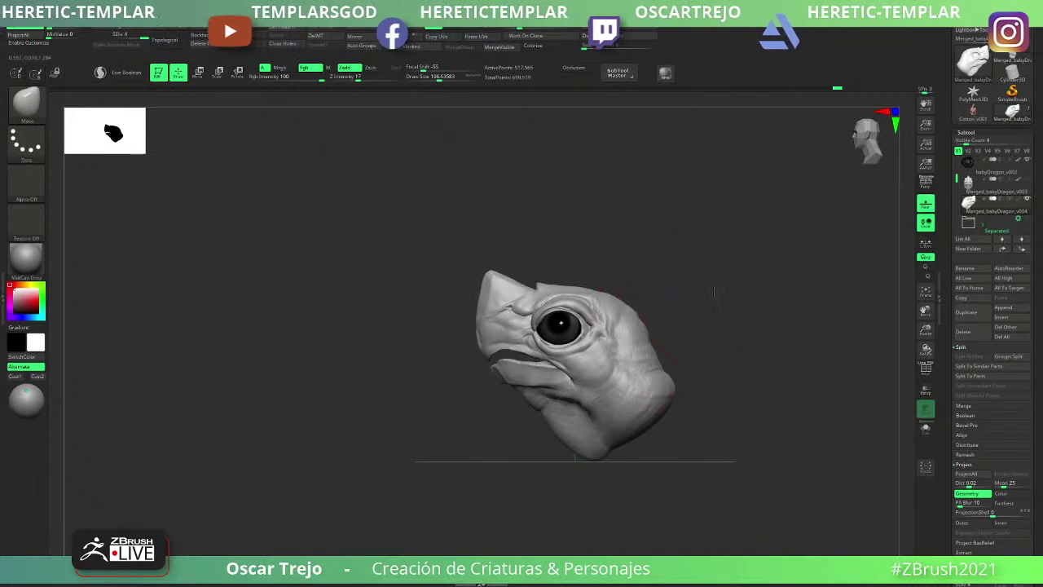
{"action": "mouse_move", "coordinate": [714, 293]}
{"action": "left_mouse_down", "text": "alt"}
{"action": "mouse_move", "coordinate": [638, 284]}
{"action": "mouse_move", "coordinate": [650, 347]}
{"action": "left_mouse_up", "text": "alt"}
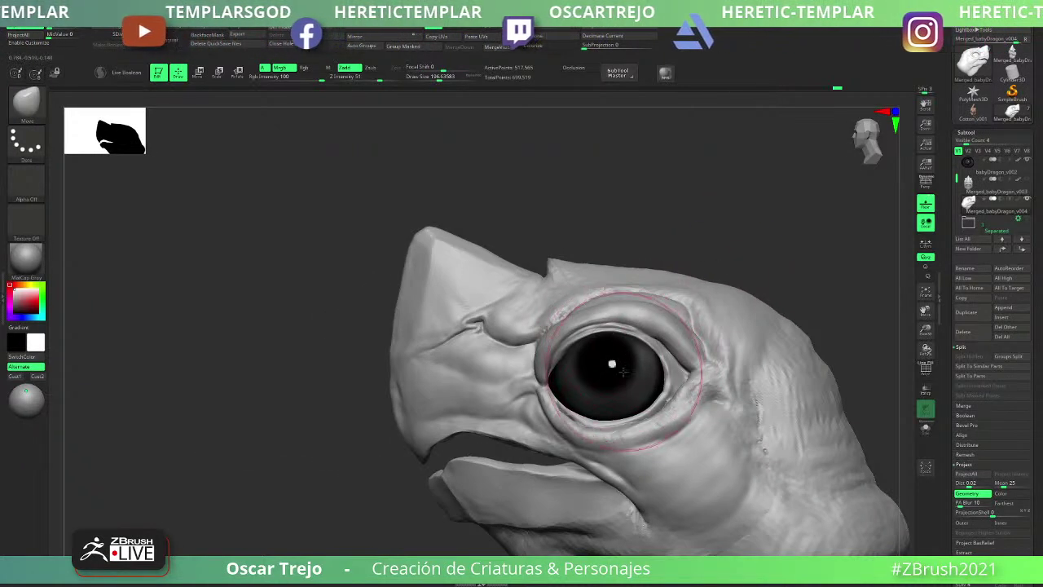
{"action": "key", "text": "b"}
{"action": "key", "text": "p"}
{"action": "key", "text": "a"}
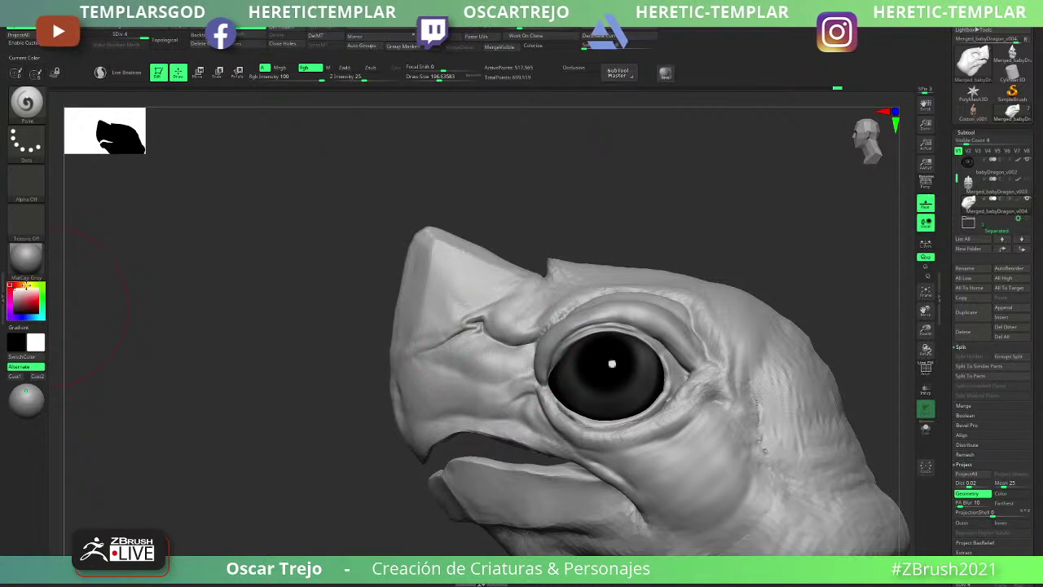
{"action": "left_click", "coordinate": [26, 286]}
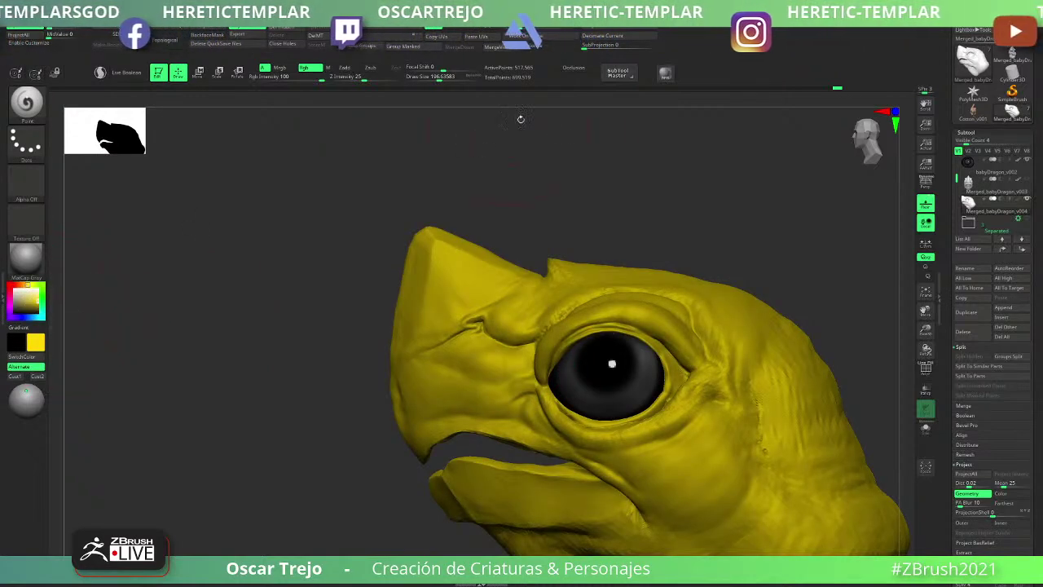
{"action": "key", "text": "s"}
{"action": "left_click_drag", "start_coordinate": [596, 372], "coordinate": [584, 373]}
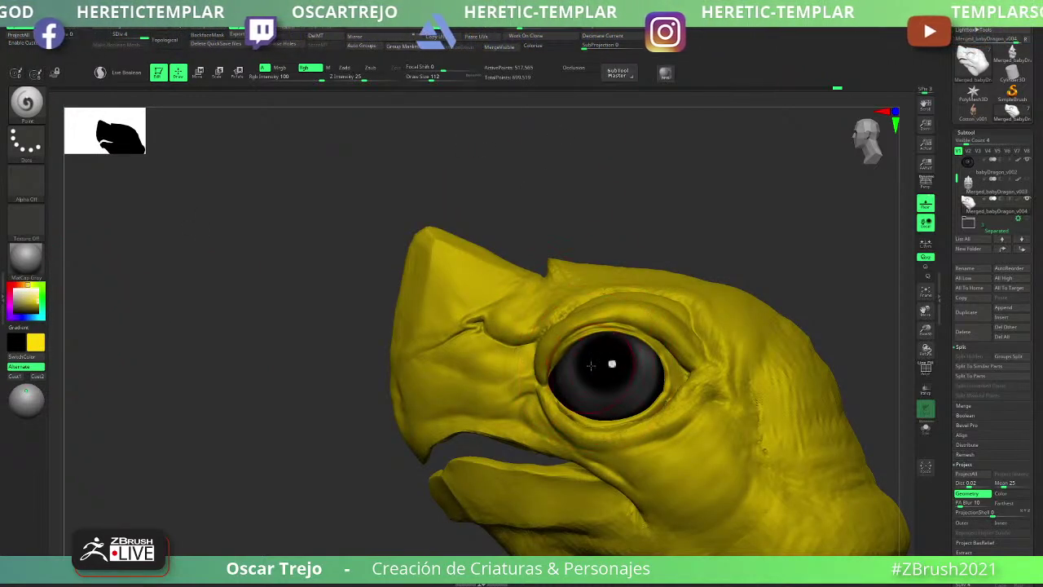
{"action": "key", "text": "shift+f"}
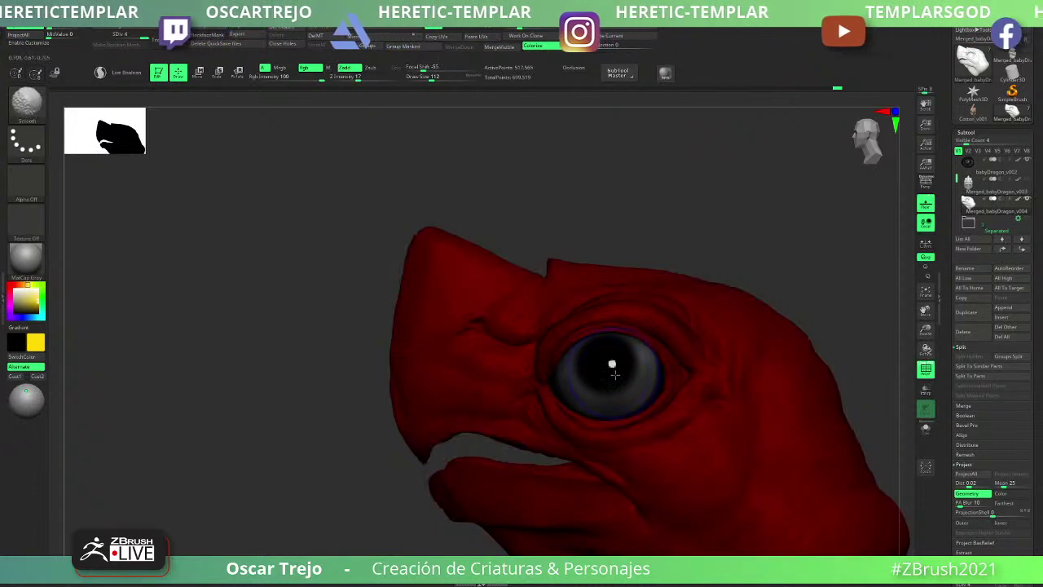
{"action": "key", "text": "shift+f"}
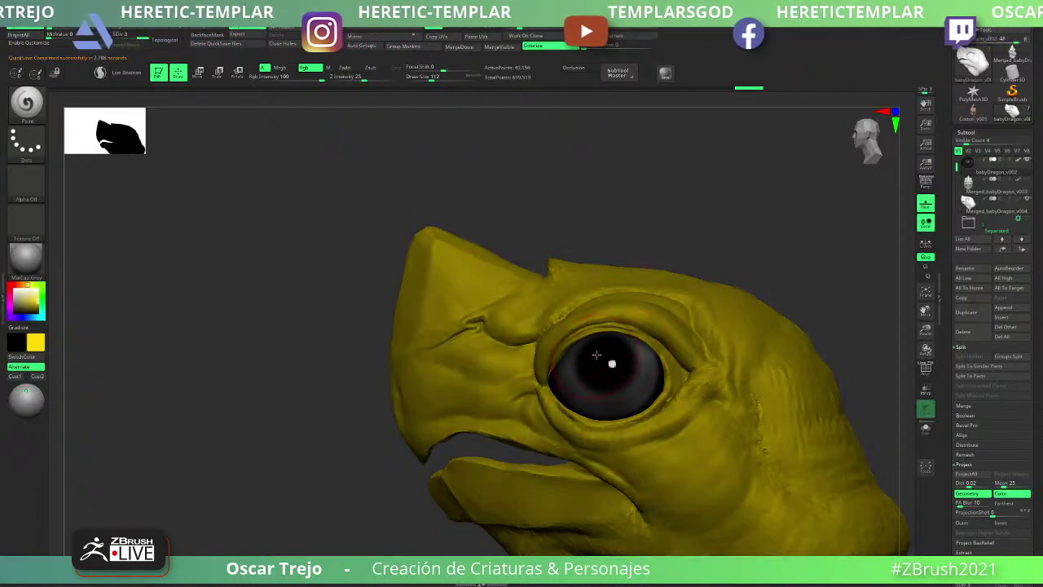
{"action": "mouse_move", "coordinate": [591, 363]}
{"action": "left_mouse_down"}
{"action": "mouse_move", "coordinate": [603, 377]}
{"action": "mouse_move", "coordinate": [612, 352]}
{"action": "mouse_move", "coordinate": [598, 378]}
{"action": "mouse_move", "coordinate": [608, 384]}
{"action": "mouse_move", "coordinate": [574, 348]}
{"action": "mouse_move", "coordinate": [547, 361]}
{"action": "mouse_move", "coordinate": [593, 337]}
{"action": "mouse_move", "coordinate": [637, 332]}
{"action": "left_mouse_up"}
- Shade the upper part of the iris with black at draw size about 104
{"action": "key", "text": "v"}
{"action": "key", "text": "s"}
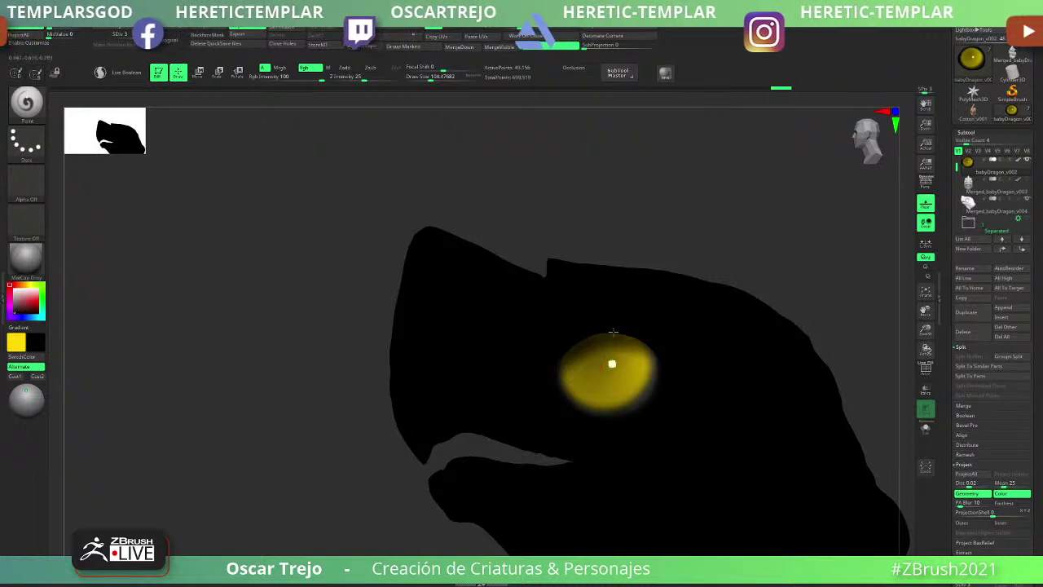
{"action": "key", "text": "v"}
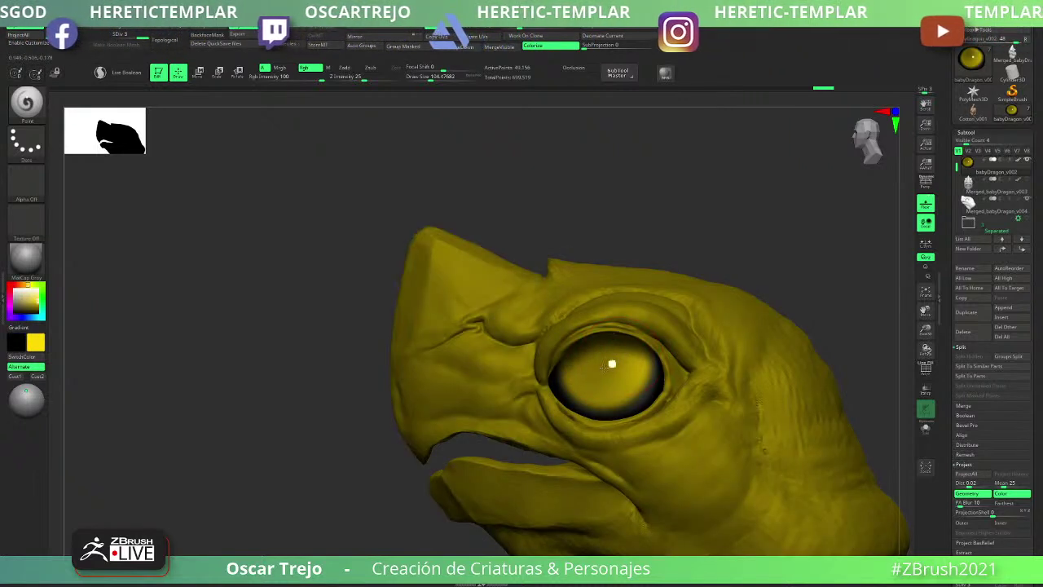
{"action": "key", "text": "v"}
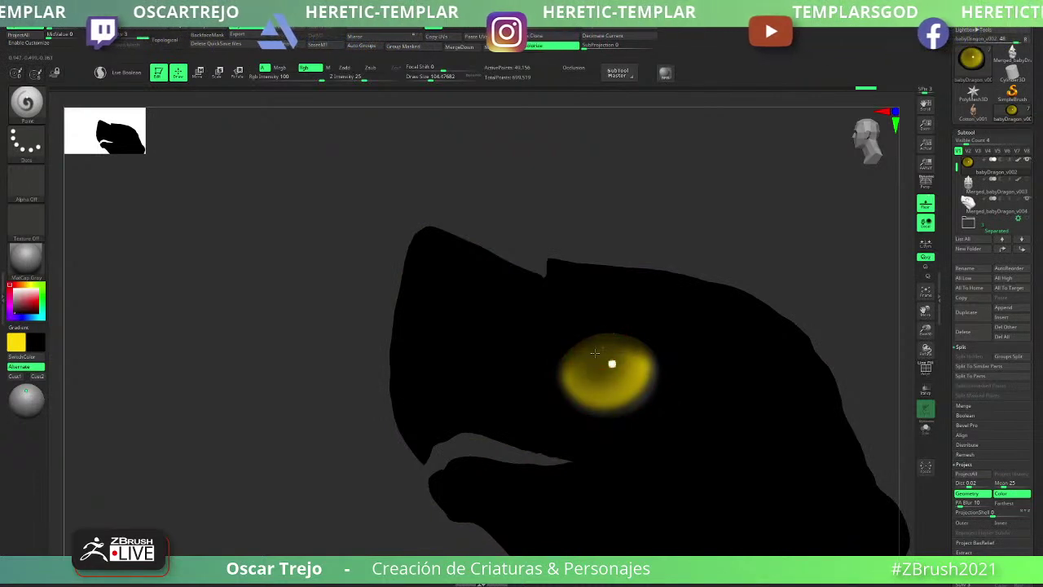
- Paint a round black pupil in the centre of the iris with a smaller Paint brush
{"action": "key", "text": "s"}
{"action": "left_click_drag", "start_coordinate": [610, 364], "coordinate": [610, 360]}
{"action": "left_click", "coordinate": [607, 363]}
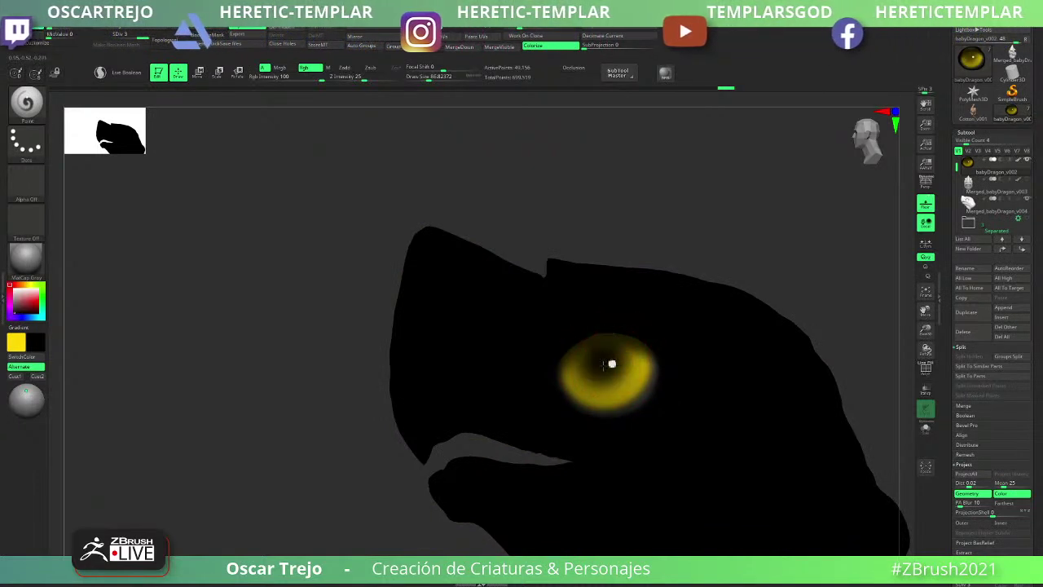
{"action": "left_click", "coordinate": [611, 365]}
{"action": "left_click", "coordinate": [605, 361]}
{"action": "left_click", "coordinate": [610, 358]}
{"action": "left_click", "coordinate": [607, 361]}
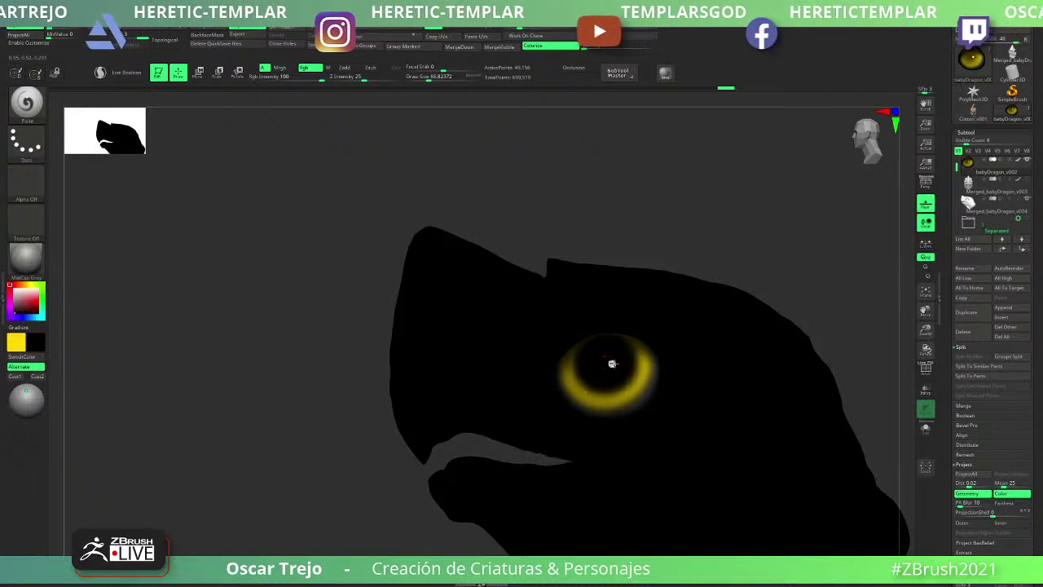
{"action": "left_click", "coordinate": [603, 364]}
{"action": "left_click", "coordinate": [606, 361]}
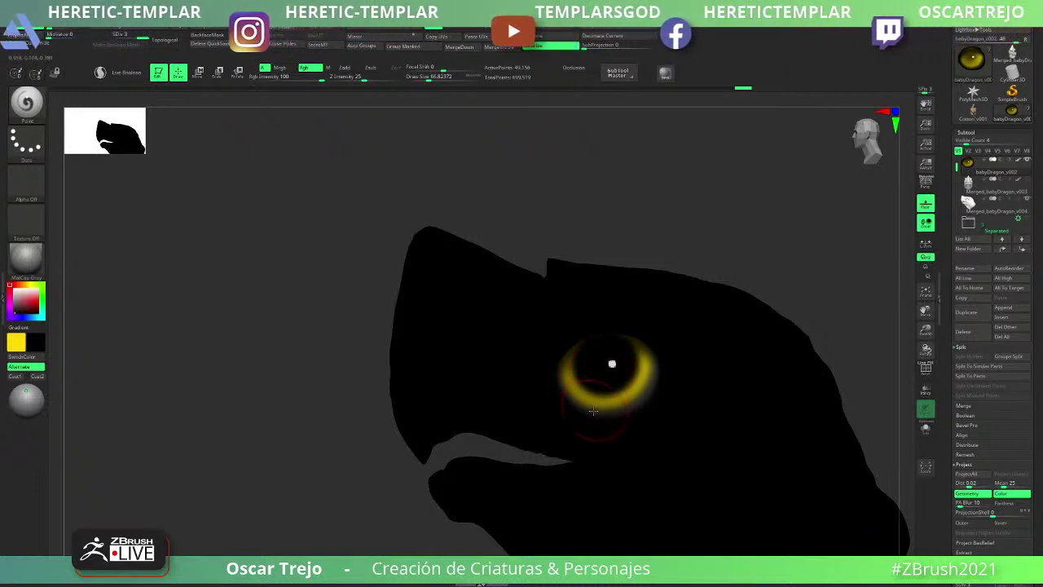
- Set the main paint colour to white, keeping black as the secondary colour
{"action": "key", "text": "v"}
{"action": "left_click_drag", "start_coordinate": [387, 472], "coordinate": [366, 375], "text": "alt"}
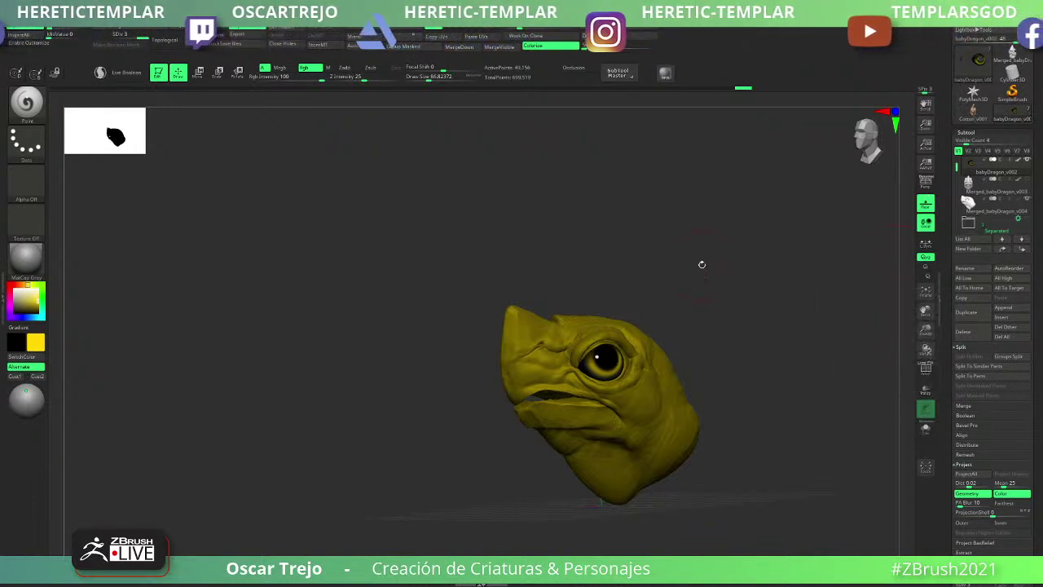
{"action": "left_click_drag", "start_coordinate": [701, 266], "coordinate": [77, 349]}
{"action": "key", "text": "v"}
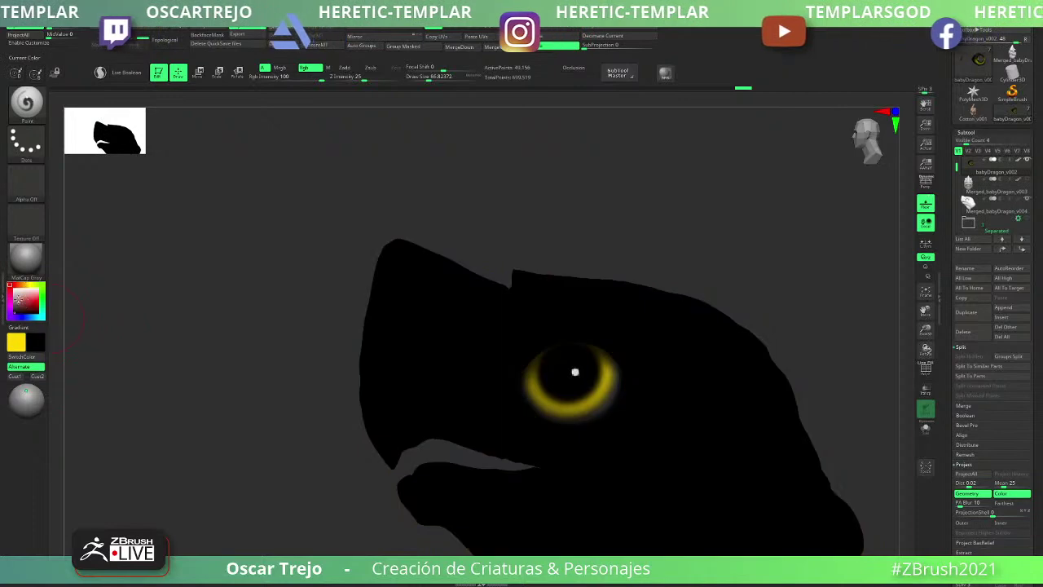
{"action": "key", "text": "v"}
{"action": "left_click_drag", "start_coordinate": [21, 299], "coordinate": [14, 289]}
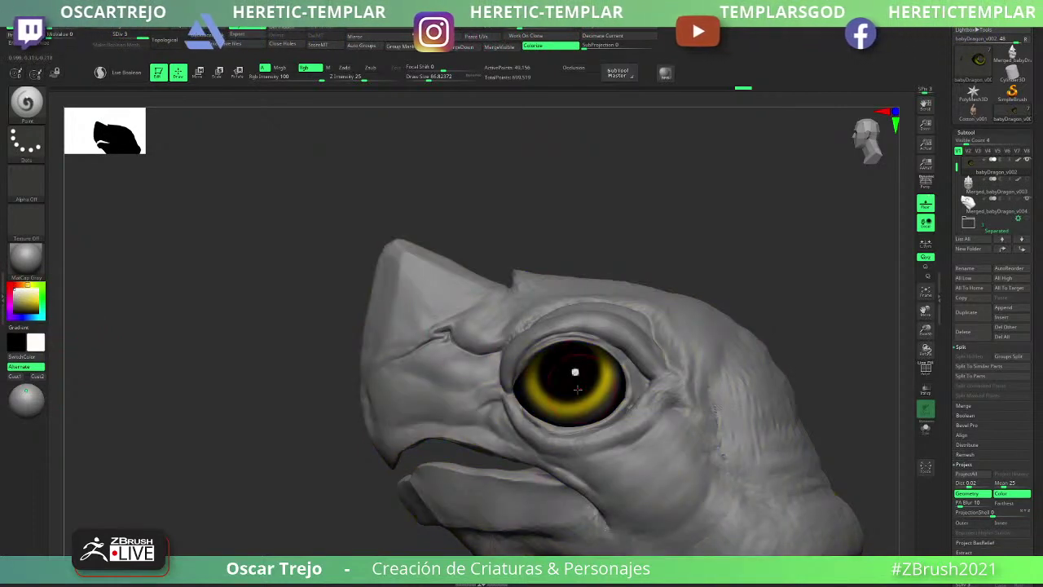
- Touch up the iris ring with black and white paint, and sample a dark yellow from the eye
{"action": "key", "text": "v"}
{"action": "key", "text": "v"}
{"action": "key", "text": "v"}
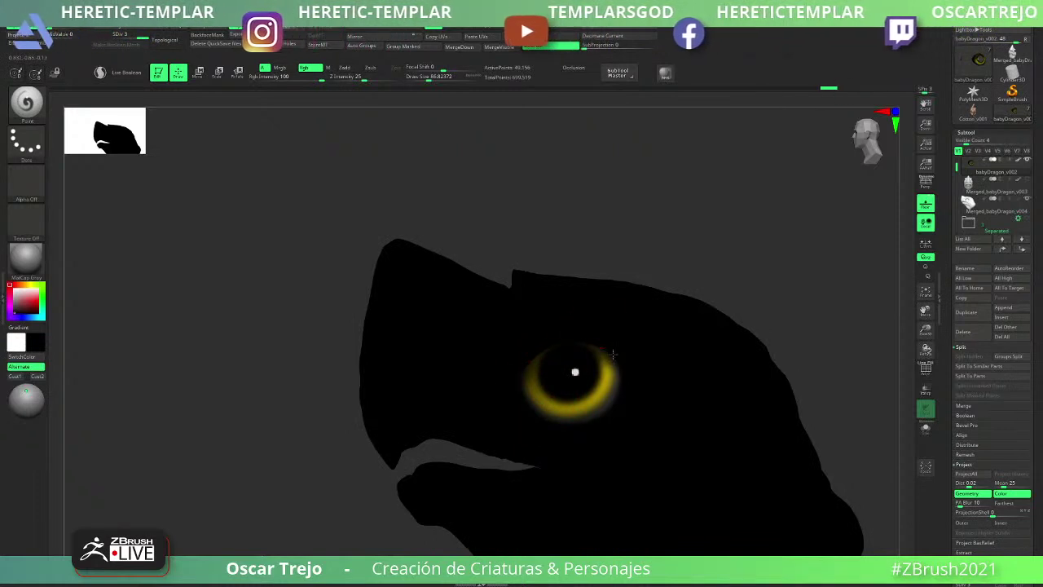
{"action": "key", "text": "v"}
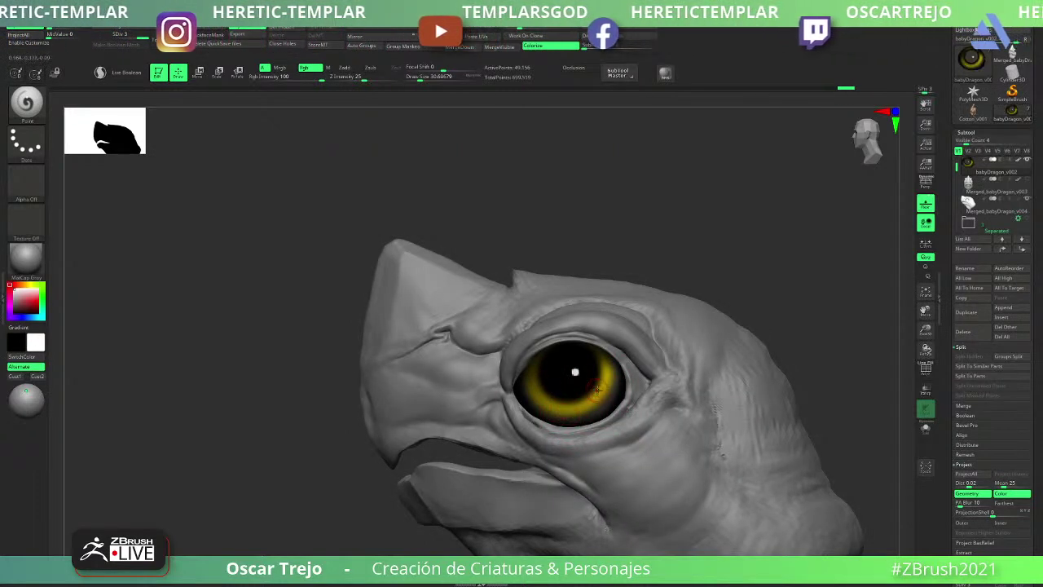
{"action": "key", "text": "c"}
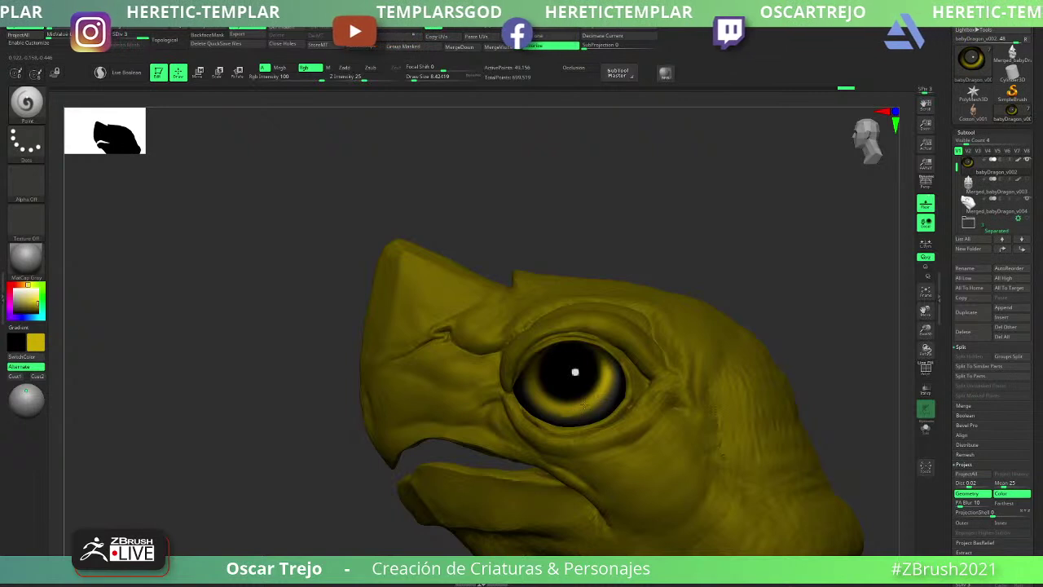
{"action": "key", "text": "ctrl"}
{"action": "key", "text": "ctrl"}
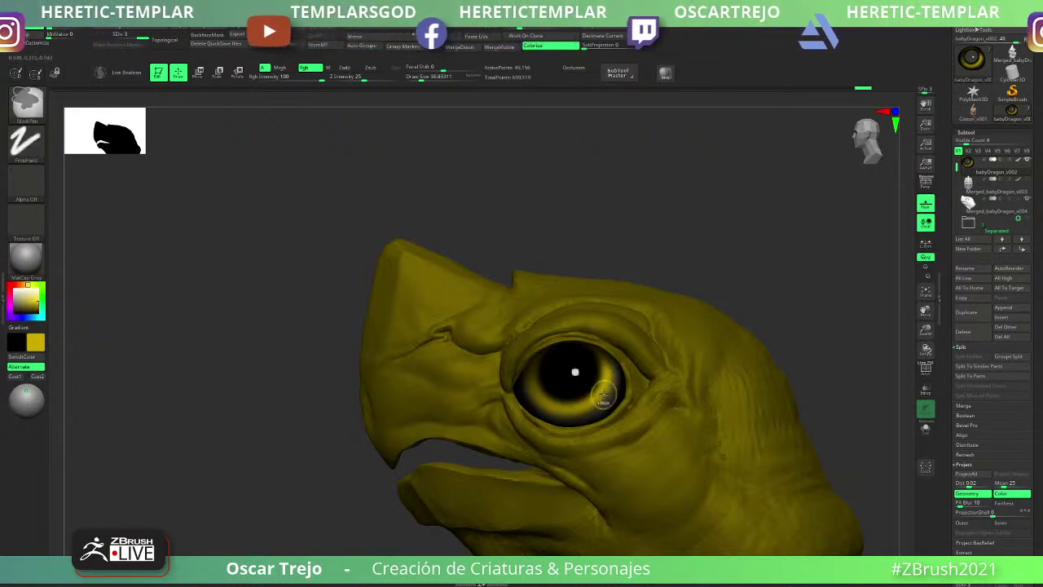
- Activate the head subtool Merged_babyDragon_v004 and make black the active colour
{"action": "mouse_move", "coordinate": [733, 224]}
{"action": "left_mouse_down", "text": "alt"}
{"action": "mouse_move", "coordinate": [708, 286]}
{"action": "mouse_move", "coordinate": [668, 309]}
{"action": "mouse_move", "coordinate": [693, 303]}
{"action": "mouse_move", "coordinate": [636, 292]}
{"action": "mouse_move", "coordinate": [677, 334]}
{"action": "mouse_move", "coordinate": [688, 284]}
{"action": "mouse_move", "coordinate": [667, 287]}
{"action": "left_mouse_up", "text": "alt"}
{"action": "left_click", "coordinate": [585, 383], "text": "alt"}
{"action": "key", "text": "v"}
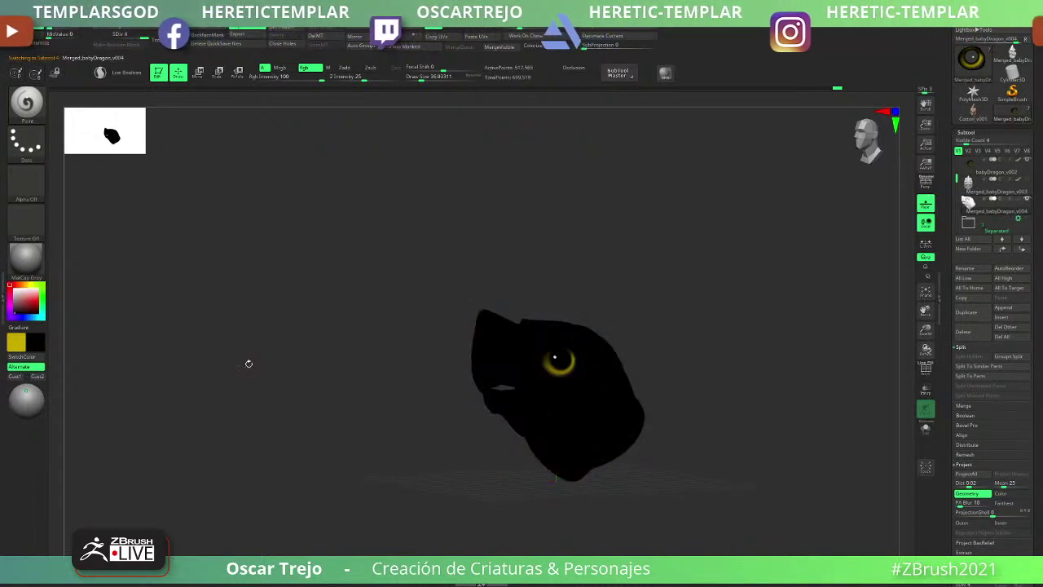
- Set the main colour to white, swap it with dark yellow, and adjust the Paint brush size
{"action": "left_click_drag", "start_coordinate": [30, 297], "coordinate": [10, 282]}
{"action": "mouse_move", "coordinate": [348, 335]}
{"action": "left_mouse_down"}
{"action": "mouse_move", "coordinate": [350, 345]}
{"action": "mouse_move", "coordinate": [330, 342]}
{"action": "mouse_move", "coordinate": [426, 361]}
{"action": "mouse_move", "coordinate": [327, 377]}
{"action": "left_mouse_up"}
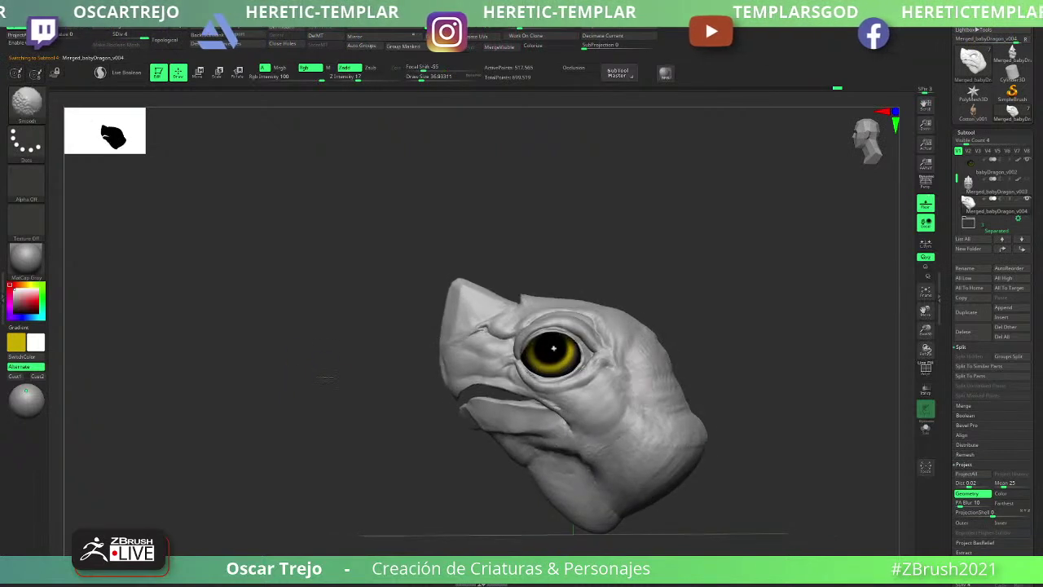
{"action": "key", "text": "v"}
{"action": "key", "text": "s"}
{"action": "left_click_drag", "start_coordinate": [490, 343], "coordinate": [504, 344]}
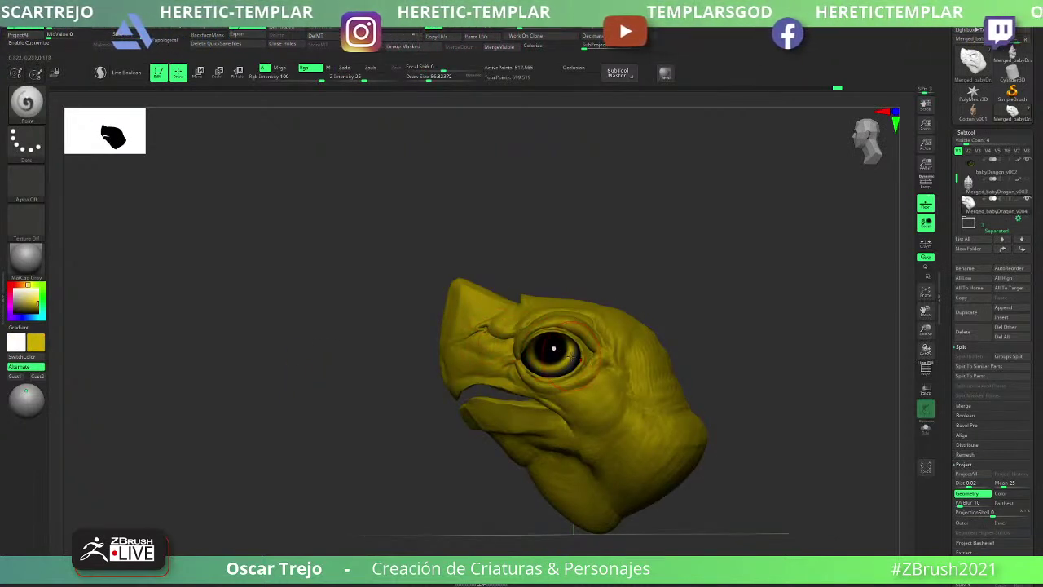
- Undo the test stroke on the eye, activate the eye subtool babyDragon_v002 and cover it with dark yellow
{"action": "left_click", "coordinate": [554, 356]}
{"action": "key", "text": "ctrl+z"}
{"action": "left_click", "coordinate": [551, 357], "text": "alt"}
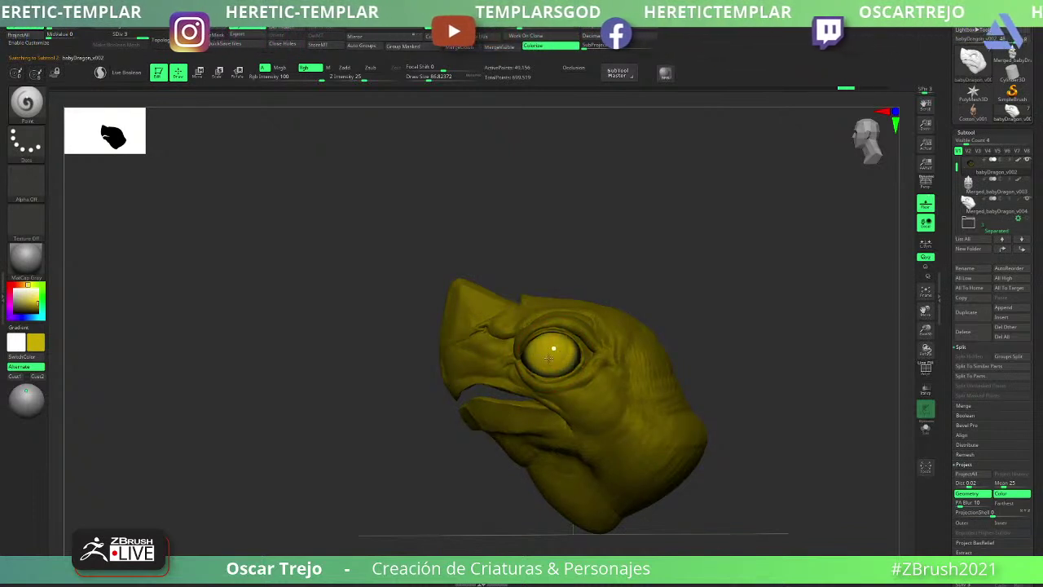
- Replace white with black as the main colour and paint a thin vertical slit in the eye with a very small brush
{"action": "key", "text": "v"}
{"action": "key", "text": "s"}
{"action": "left_click_drag", "start_coordinate": [506, 375], "coordinate": [477, 375]}
{"action": "mouse_move", "coordinate": [23, 303]}
{"action": "left_mouse_down"}
{"action": "mouse_move", "coordinate": [9, 328]}
{"action": "mouse_move", "coordinate": [10, 317]}
{"action": "left_mouse_up"}
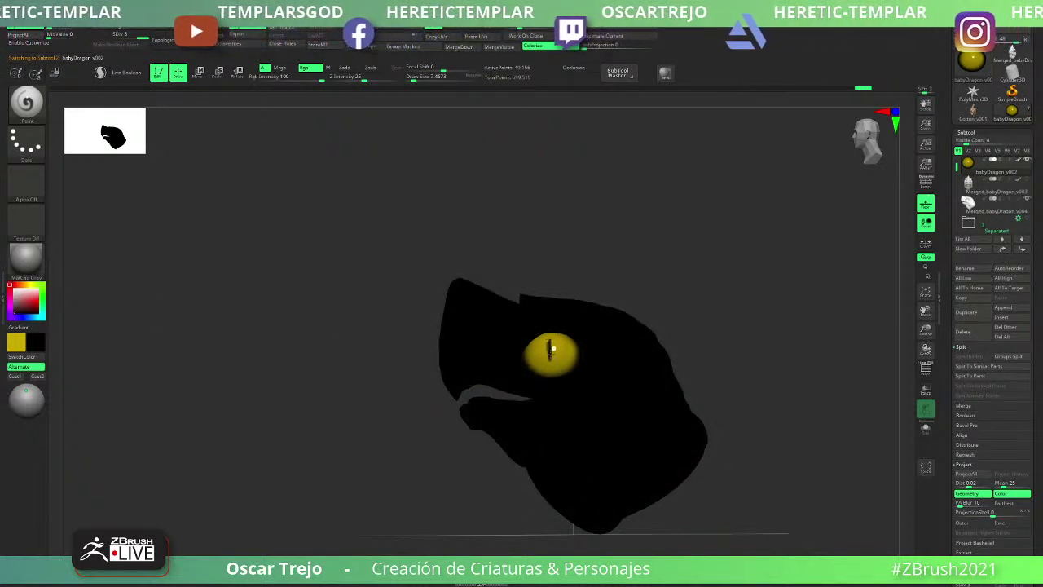
- Undo the thin slit and paint a wider vertical black pupil with a Paint brush of about size 64
{"action": "key", "text": "v"}
{"action": "left_click_drag", "start_coordinate": [415, 447], "coordinate": [629, 453]}
{"action": "mouse_move", "coordinate": [391, 451]}
{"action": "left_mouse_down"}
{"action": "mouse_move", "coordinate": [394, 421]}
{"action": "mouse_move", "coordinate": [393, 465]}
{"action": "left_mouse_up"}
{"action": "key", "text": "ctrl+z"}
{"action": "key", "text": "s"}
{"action": "left_click", "coordinate": [553, 346]}
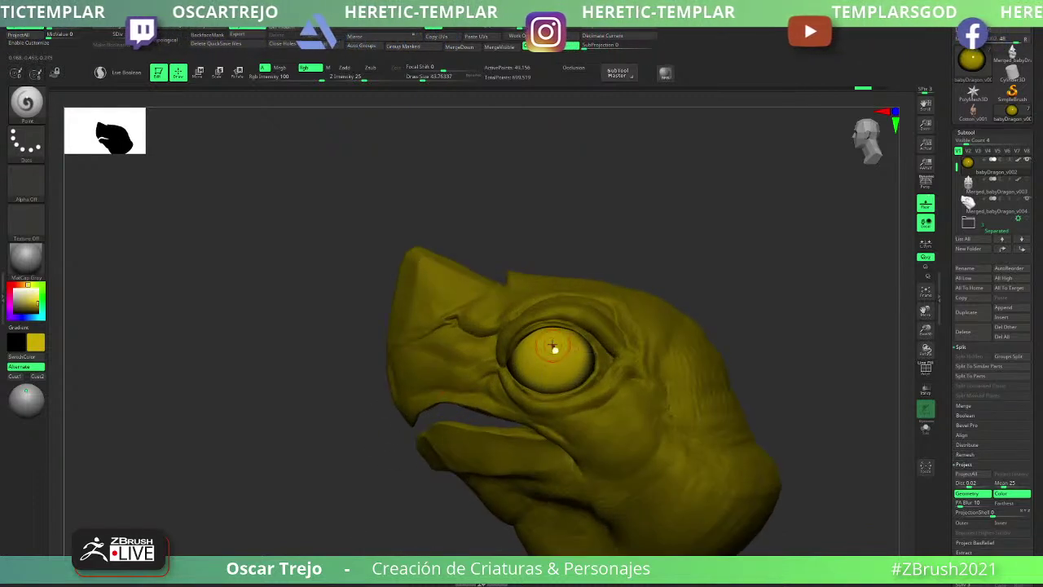
{"action": "key", "text": "v"}
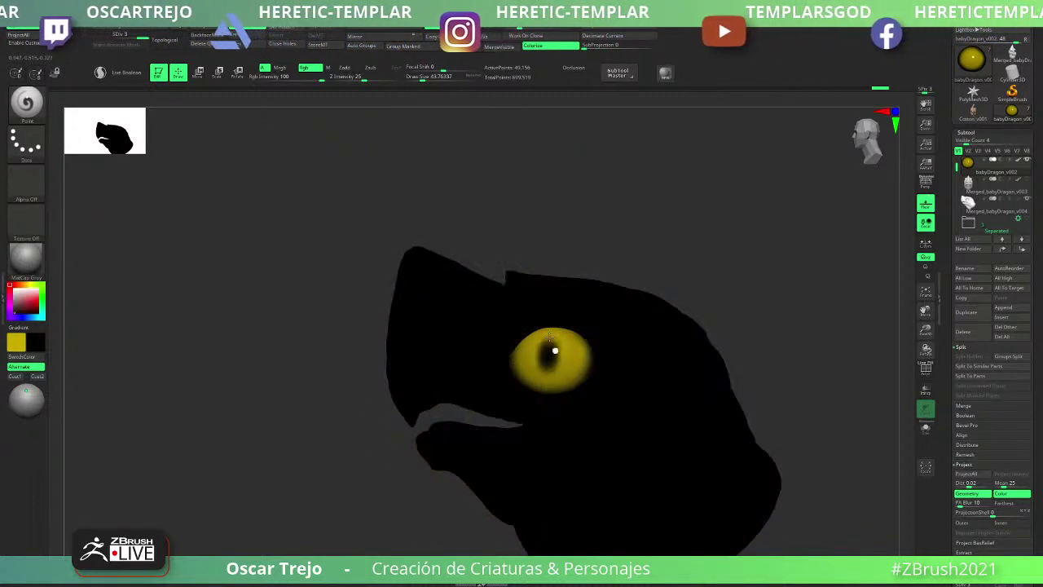
{"action": "mouse_move", "coordinate": [550, 336]}
{"action": "left_mouse_down"}
{"action": "mouse_move", "coordinate": [552, 376]}
{"action": "mouse_move", "coordinate": [550, 330]}
{"action": "left_mouse_up"}
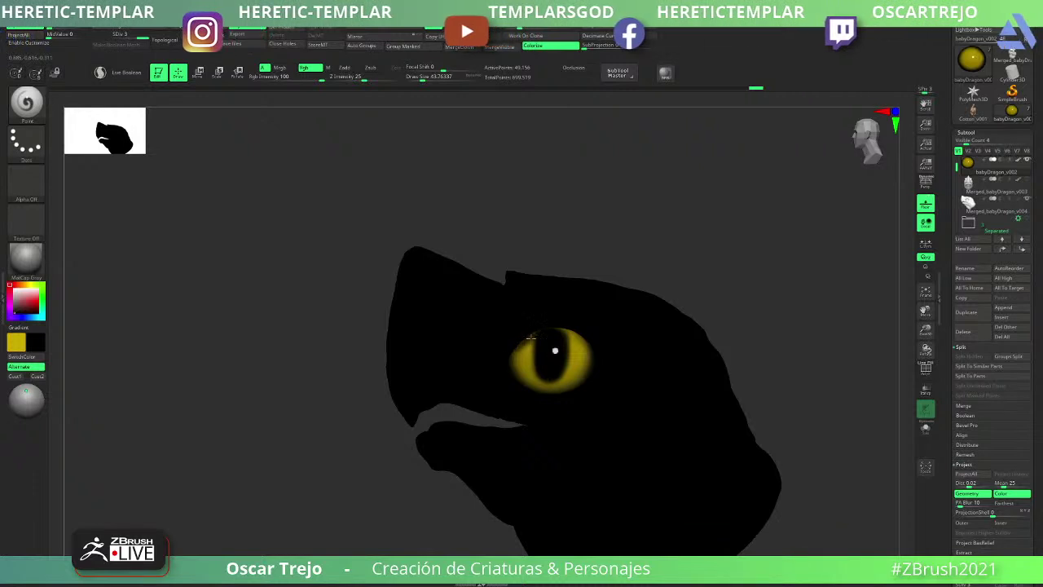
{"action": "key", "text": "ctrl+shift+z"}
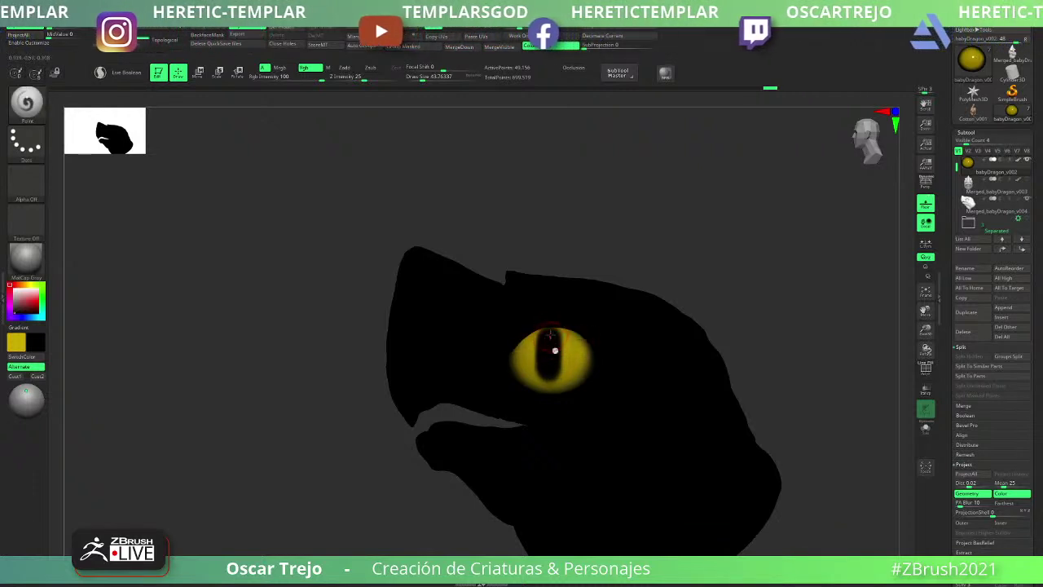
- Shade the upper iris on both sides of the pupil with black at a brush size of about 68
{"action": "key", "text": "s"}
{"action": "left_click_drag", "start_coordinate": [520, 337], "coordinate": [530, 337]}
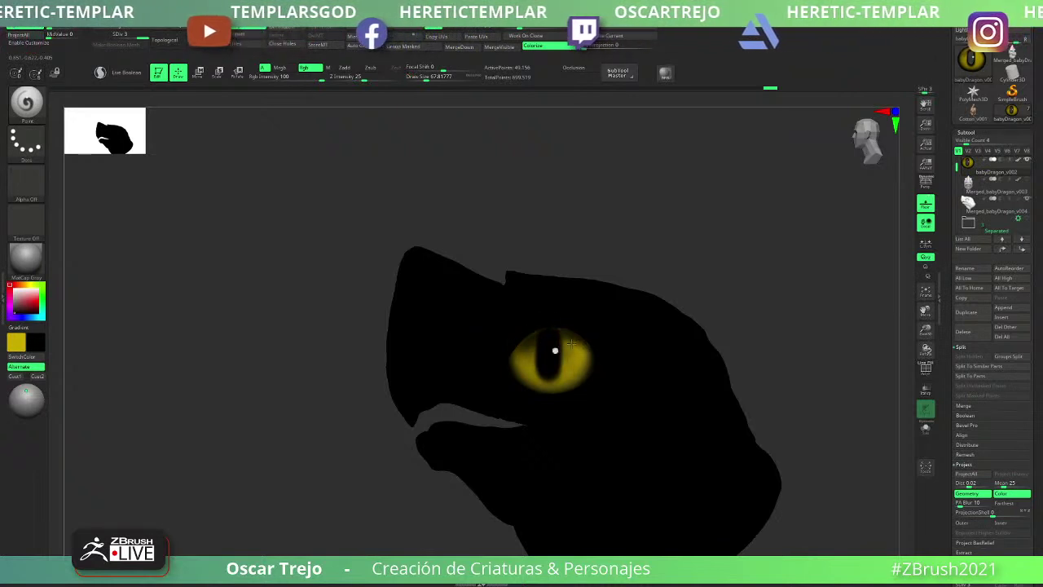
{"action": "key", "text": "v"}
{"action": "left_click_drag", "start_coordinate": [690, 274], "coordinate": [559, 374], "text": "alt"}
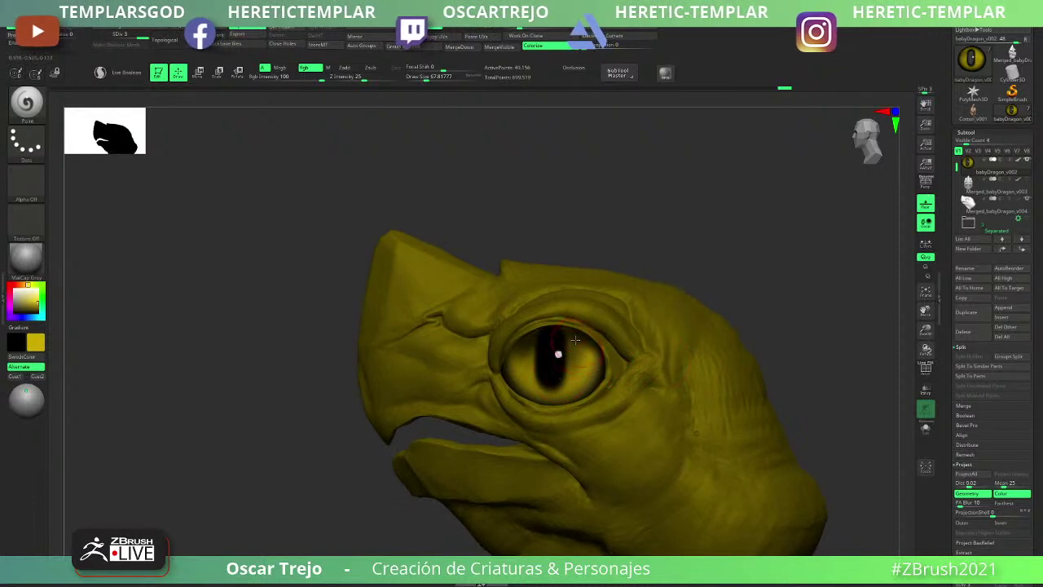
{"action": "key", "text": "v"}
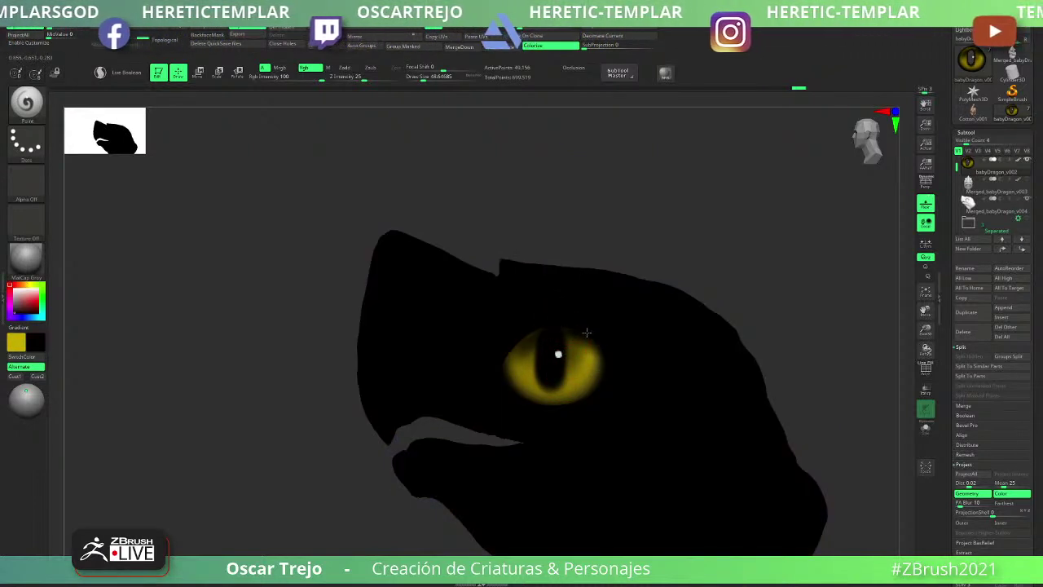
- Refine the iris around the pupil with dark yellow and darken its outer edges with a larger black brush
{"action": "key", "text": "v"}
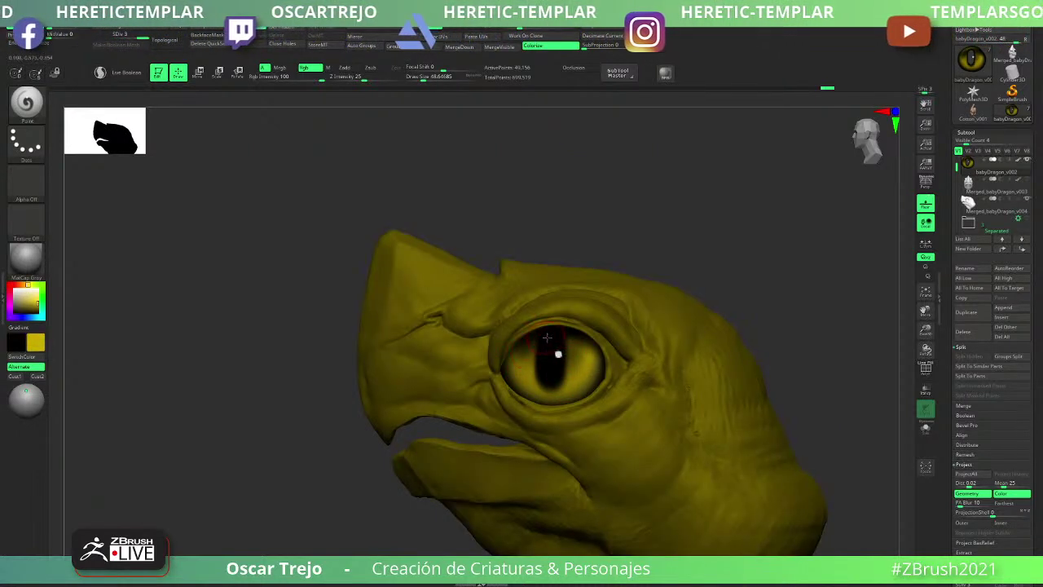
{"action": "left_click_drag", "start_coordinate": [522, 369], "coordinate": [537, 388]}
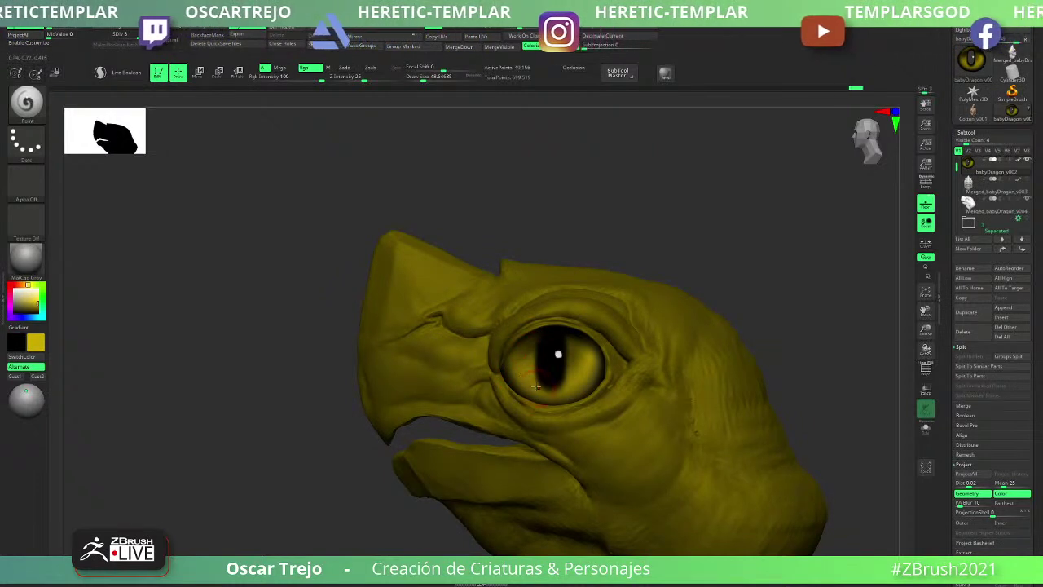
{"action": "key", "text": "v"}
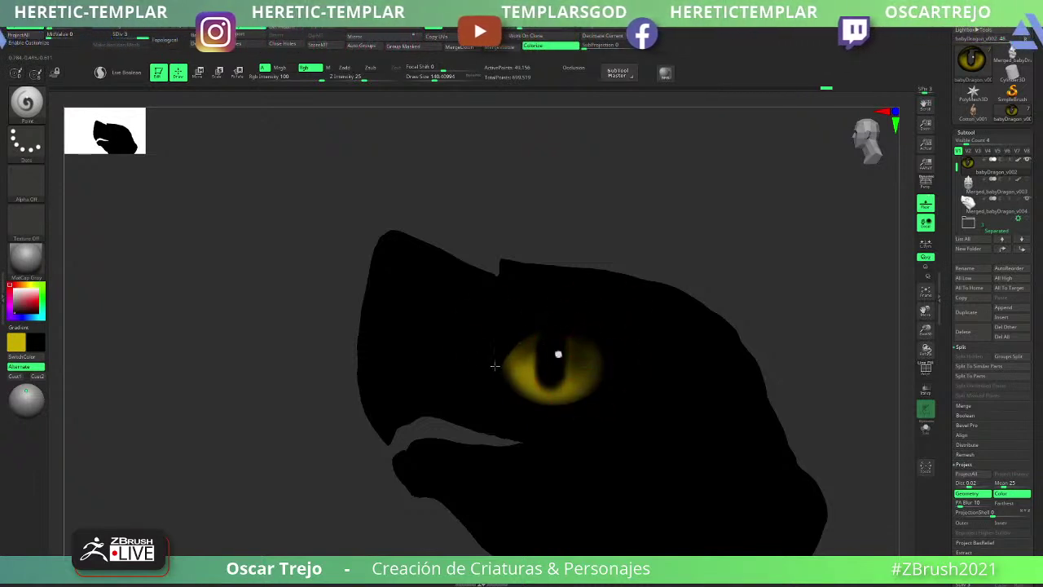
{"action": "key", "text": "v"}
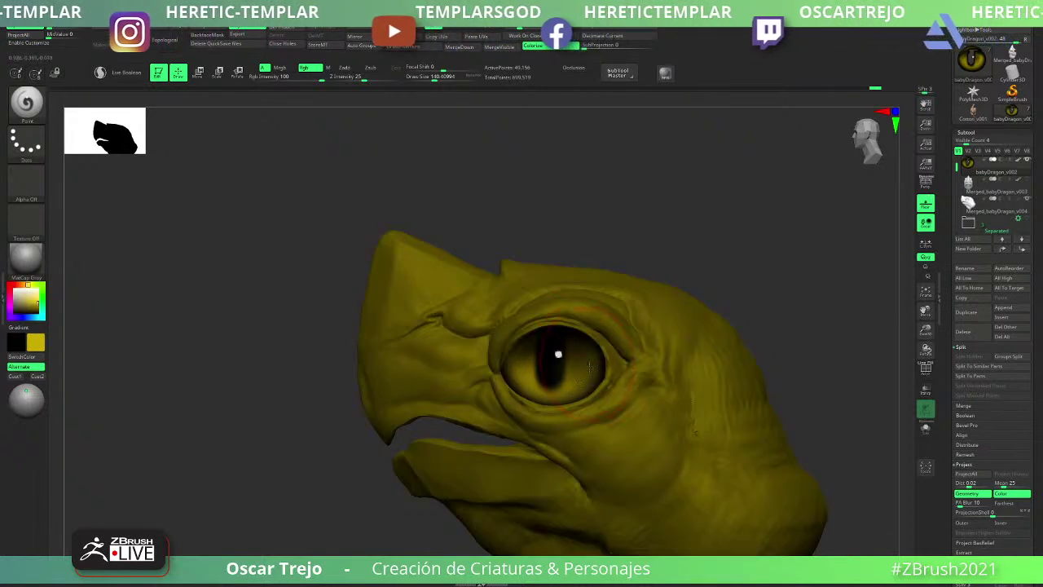
- Set the main colour to white in place of dark yellow and review the painted eyes from the side and front
{"action": "mouse_move", "coordinate": [583, 366]}
{"action": "right_mouse_down", "text": "ctrl"}
{"action": "mouse_move", "coordinate": [601, 235]}
{"action": "mouse_move", "coordinate": [661, 326]}
{"action": "right_mouse_up", "text": "ctrl"}
{"action": "left_click_drag", "start_coordinate": [687, 349], "coordinate": [682, 322]}
{"action": "left_click_drag", "start_coordinate": [631, 285], "coordinate": [685, 350], "text": "shift"}
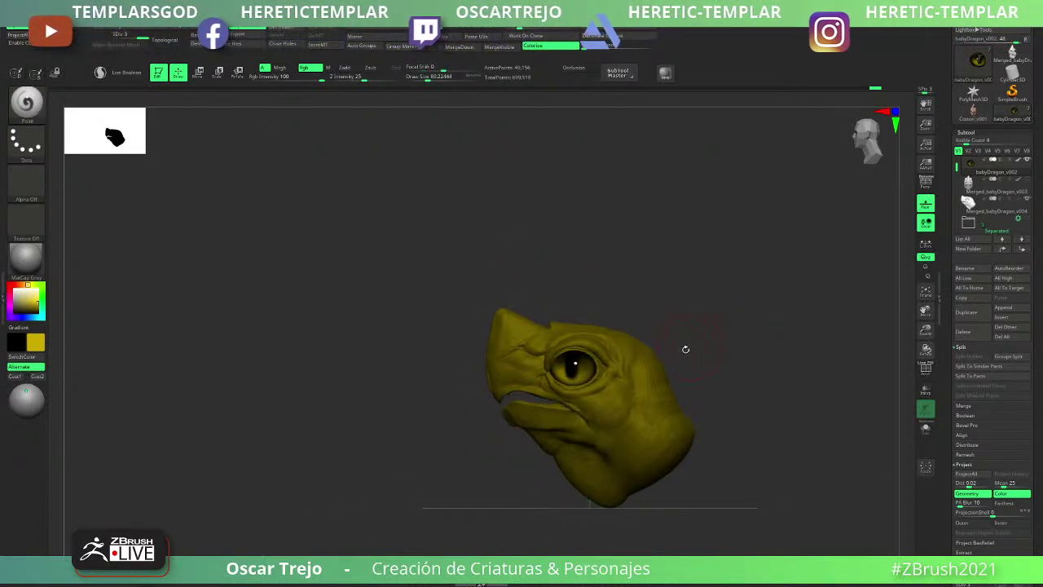
{"action": "key", "text": "v"}
{"action": "key", "text": "v"}
{"action": "left_click", "coordinate": [9, 286]}
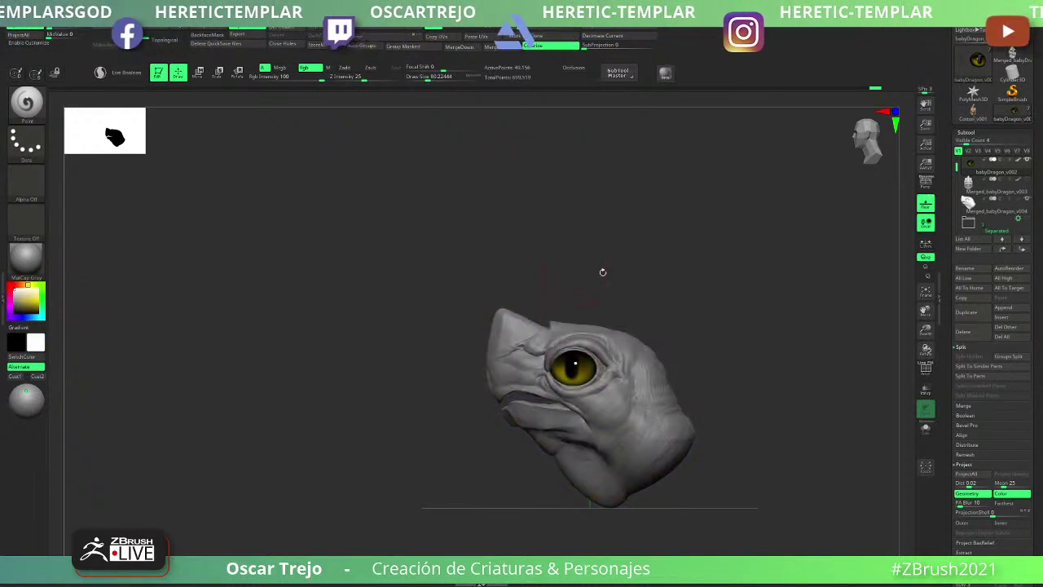
{"action": "left_click_drag", "start_coordinate": [603, 273], "coordinate": [769, 256]}
{"action": "left_click_drag", "start_coordinate": [635, 314], "coordinate": [636, 281], "text": "shift"}
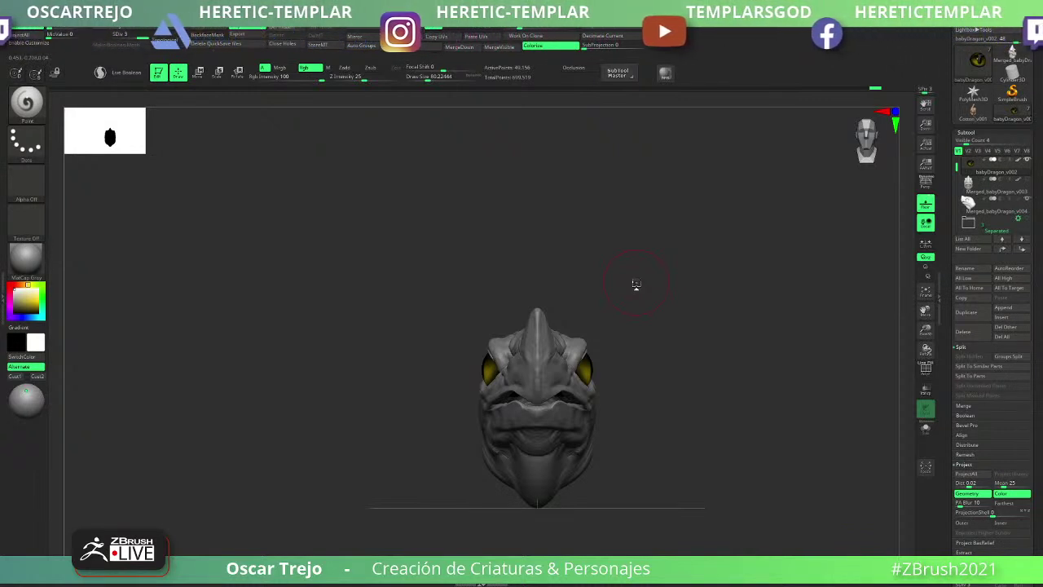
- Choose the Clay brush on the head subtool, then duplicate the eye subtool babyDragon_v002
{"action": "mouse_move", "coordinate": [531, 282]}
{"action": "left_mouse_down"}
{"action": "mouse_move", "coordinate": [636, 284]}
{"action": "mouse_move", "coordinate": [666, 265]}
{"action": "mouse_move", "coordinate": [682, 279]}
{"action": "mouse_move", "coordinate": [664, 361]}
{"action": "mouse_move", "coordinate": [674, 406]}
{"action": "mouse_move", "coordinate": [659, 431]}
{"action": "mouse_move", "coordinate": [694, 437]}
{"action": "left_mouse_up"}
{"action": "left_click", "coordinate": [649, 388], "text": "alt"}
{"action": "key", "text": "b"}
{"action": "key", "text": "c"}
{"action": "key", "text": "l"}
{"action": "mouse_move", "coordinate": [704, 332]}
{"action": "left_mouse_down", "text": "alt"}
{"action": "mouse_move", "coordinate": [713, 345]}
{"action": "mouse_move", "coordinate": [699, 377]}
{"action": "left_mouse_up", "text": "alt"}
{"action": "left_click", "coordinate": [584, 407], "text": "alt"}
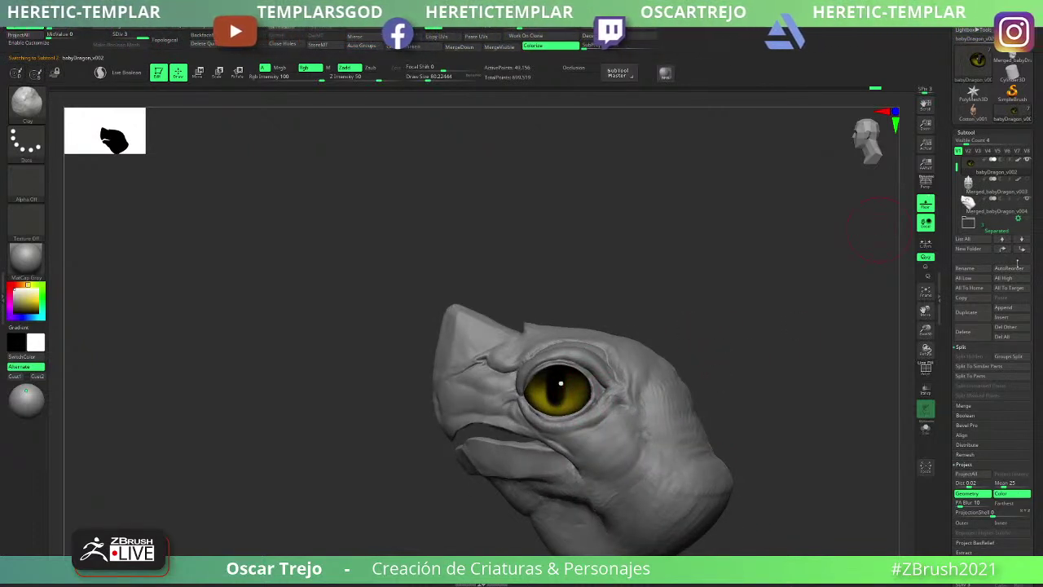
{"action": "left_click", "coordinate": [966, 313]}
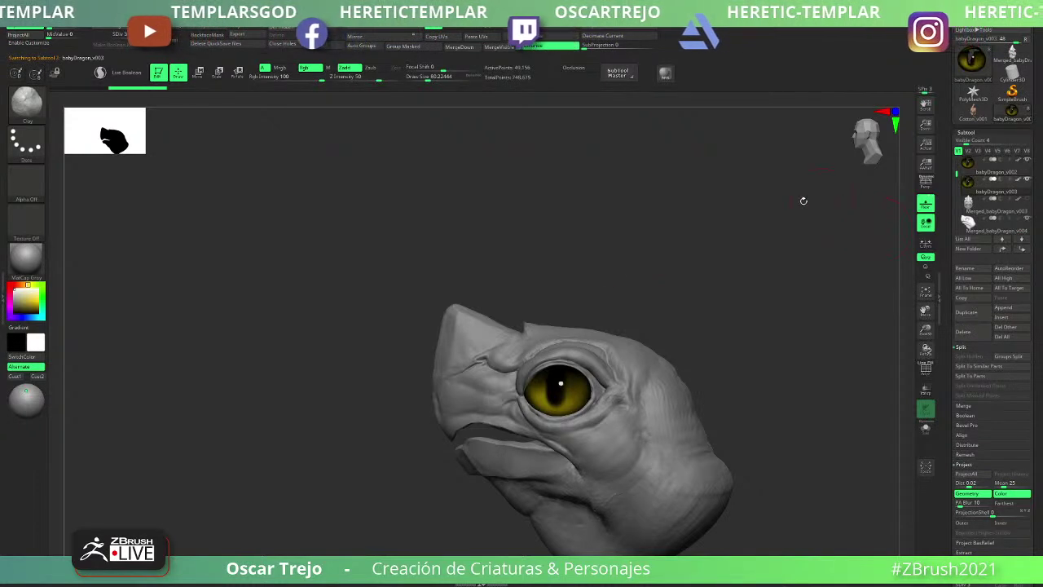
- Isolate the duplicated eyes in front view with the wireframe shown and scale them down slightly
{"action": "left_click_drag", "start_coordinate": [622, 288], "coordinate": [765, 342]}
{"action": "left_click_drag", "start_coordinate": [724, 413], "coordinate": [777, 435], "text": "shift"}
{"action": "left_click", "coordinate": [925, 427]}
{"action": "key", "text": "w"}
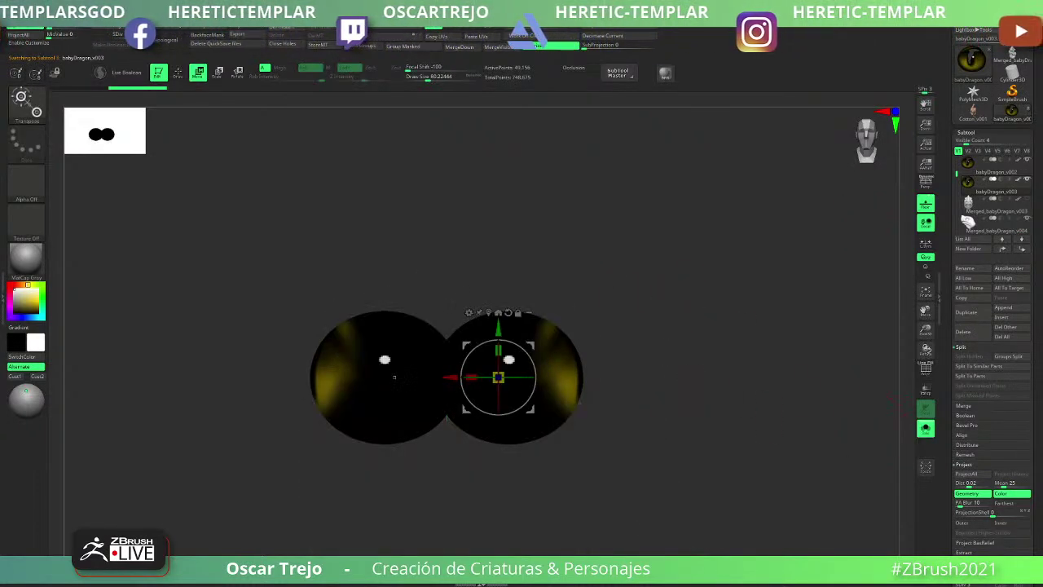
{"action": "key", "text": "shift+f"}
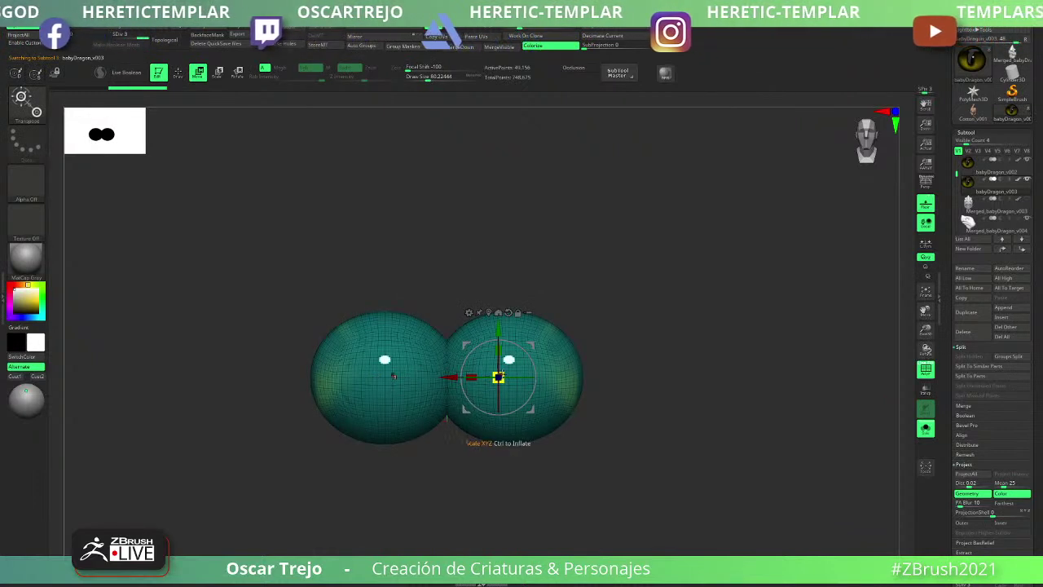
{"action": "left_click_drag", "start_coordinate": [499, 378], "coordinate": [514, 376]}
- Adjust the duplicated eyes along the X axis with the head shown transparent, then isolate them again in side view
{"action": "left_click", "coordinate": [927, 431]}
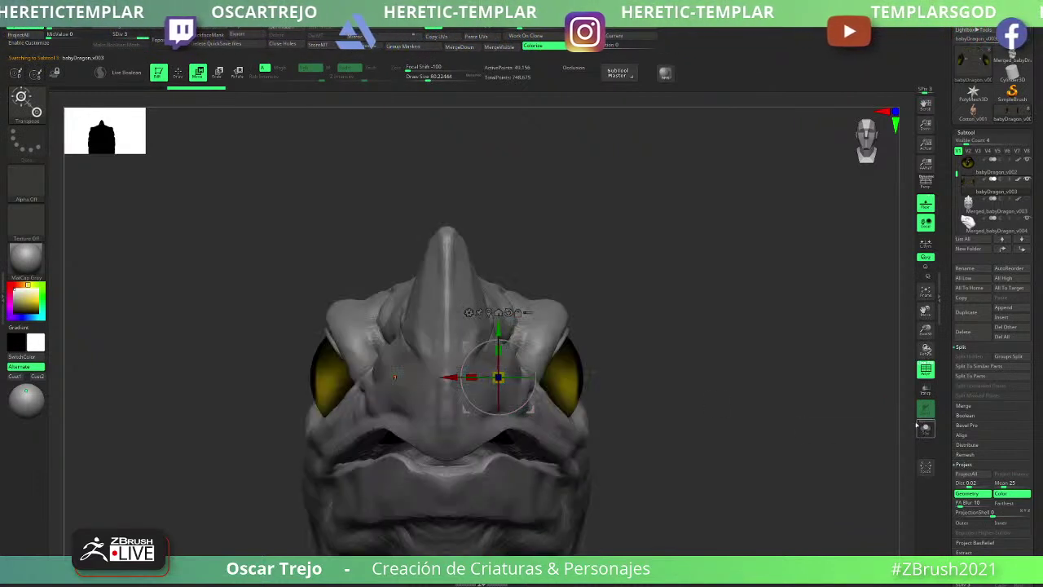
{"action": "left_click", "coordinate": [924, 390]}
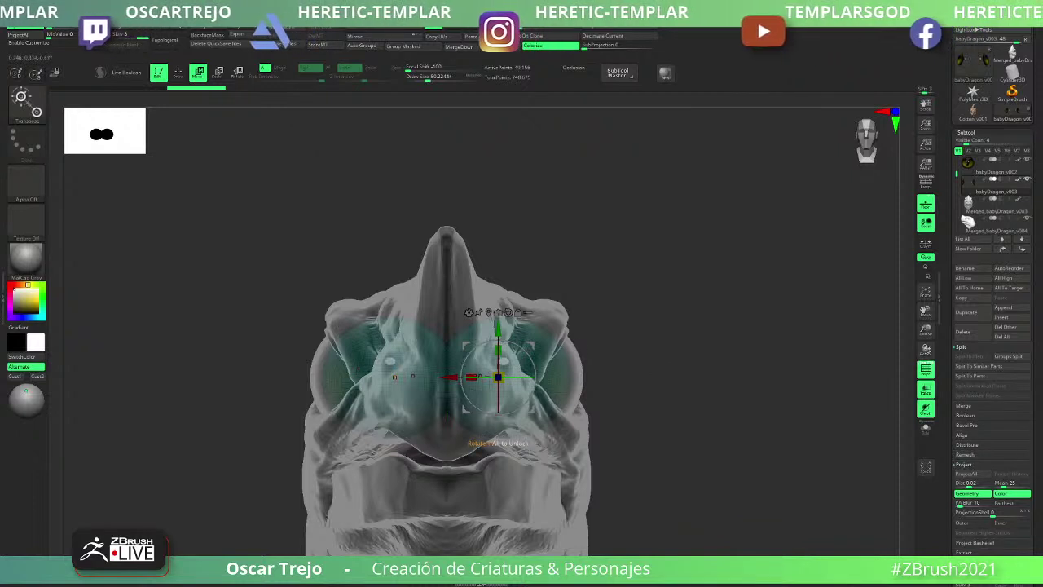
{"action": "left_click_drag", "start_coordinate": [452, 377], "coordinate": [464, 379]}
{"action": "left_click_drag", "start_coordinate": [648, 320], "coordinate": [605, 342], "text": "shift"}
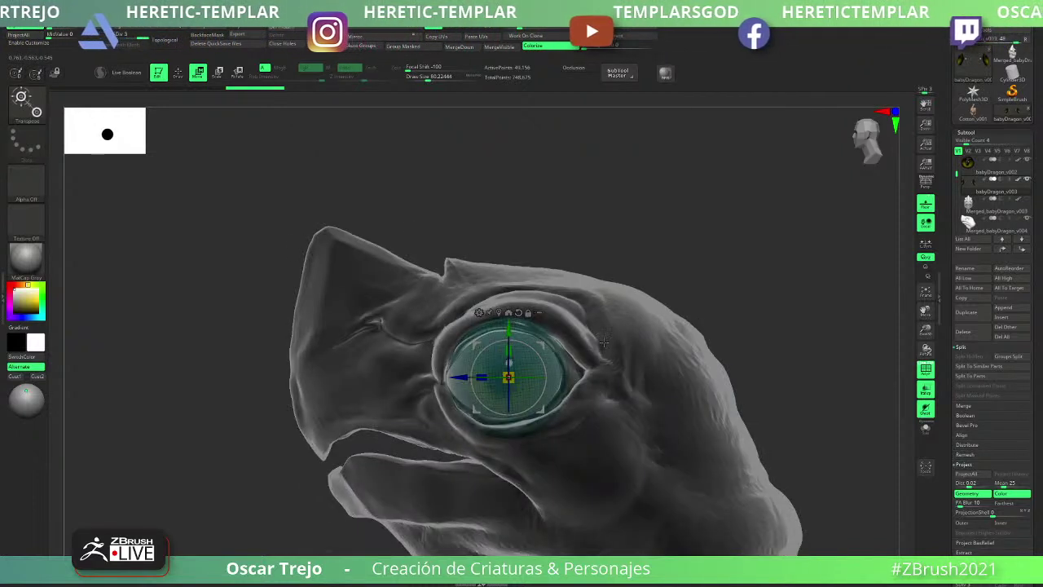
{"action": "key", "text": "q"}
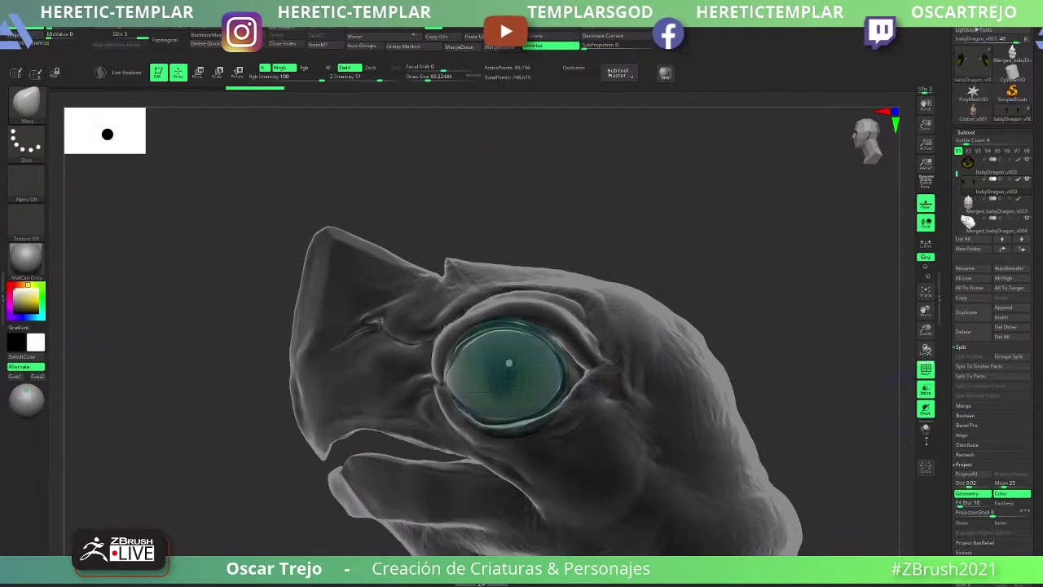
{"action": "left_click", "coordinate": [926, 430]}
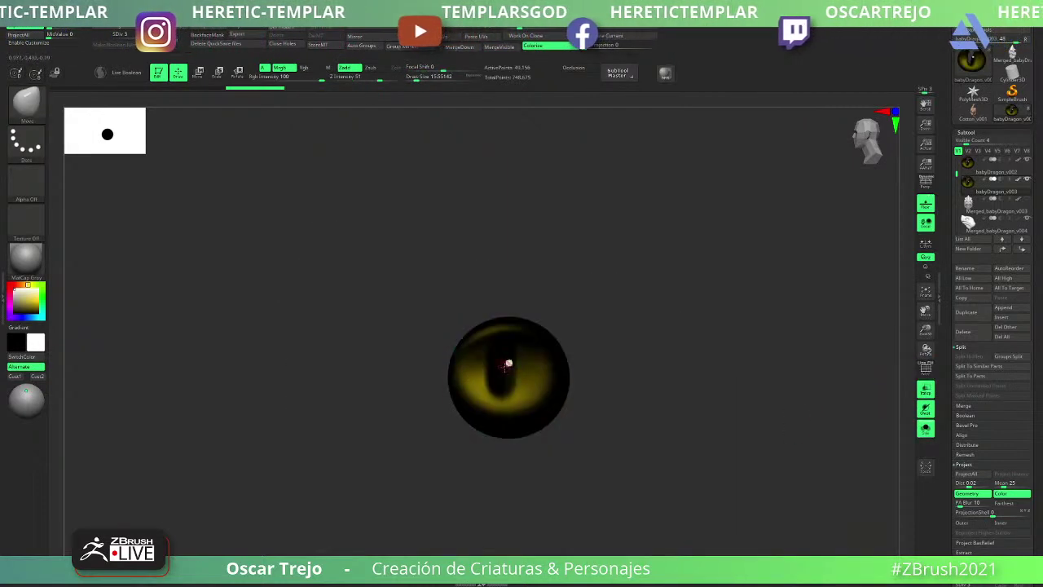
{"action": "left_click", "coordinate": [548, 47]}
{"action": "left_click_drag", "start_coordinate": [586, 282], "coordinate": [610, 308], "text": "ctrl"}
{"action": "key", "text": "ctrl+z"}
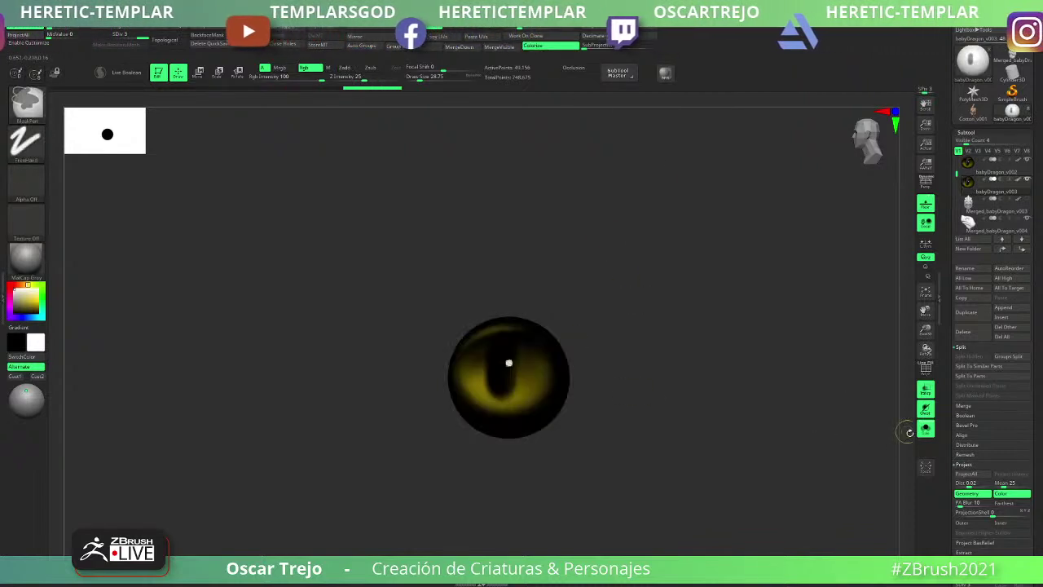
{"action": "key", "text": "ctrl+z"}
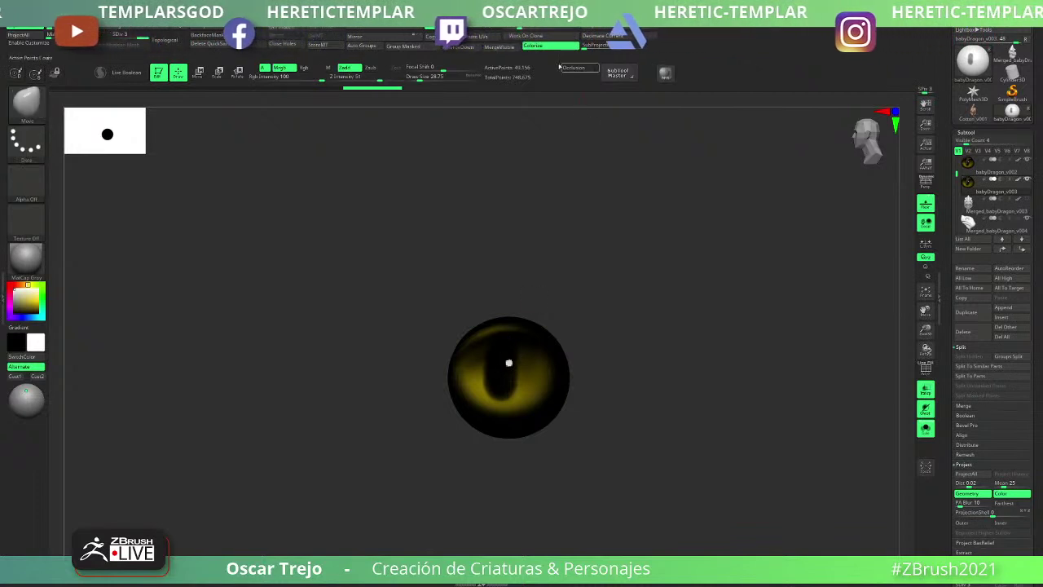
- Hide the duplicate eyes' paint, mask a vertical pupil shape on them and invert the mask
{"action": "left_click", "coordinate": [551, 47]}
{"action": "key", "text": "ctrl"}
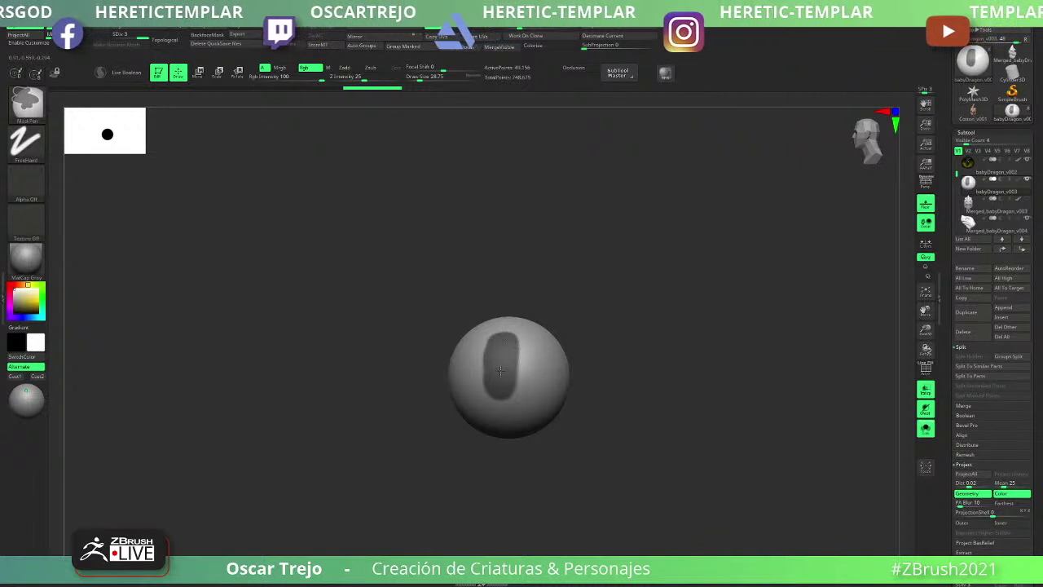
{"action": "left_click", "coordinate": [578, 314], "text": "ctrl"}
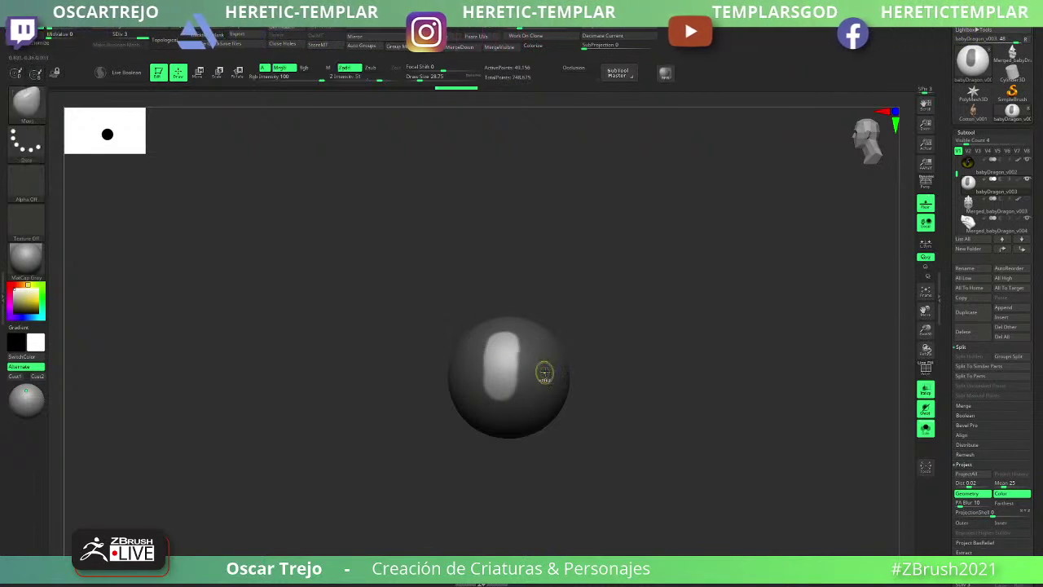
{"action": "left_click", "coordinate": [610, 345], "text": "ctrl"}
{"action": "left_click_drag", "start_coordinate": [611, 345], "coordinate": [643, 356], "text": "shift"}
{"action": "left_click", "coordinate": [643, 356], "text": "ctrl"}
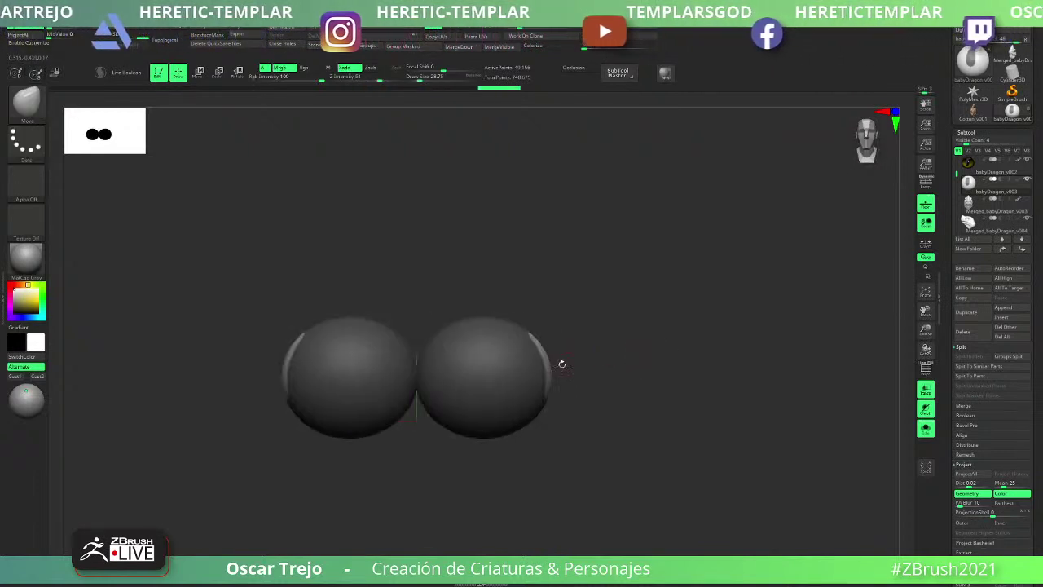
- Push the unmasked pupil areas inward with the transform gizmo to form a vertical recess in each duplicate eye
{"action": "key", "text": "w"}
{"action": "left_click_drag", "start_coordinate": [437, 376], "coordinate": [474, 378], "text": "alt"}
{"action": "key", "text": "q"}
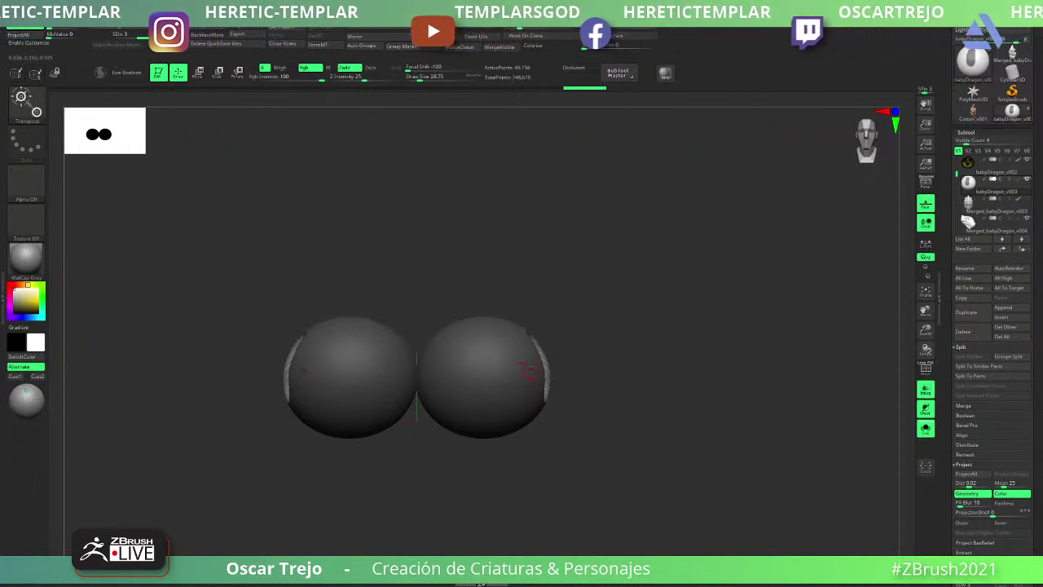
{"action": "mouse_move", "coordinate": [649, 369]}
{"action": "left_mouse_down"}
{"action": "mouse_move", "coordinate": [576, 370]}
{"action": "mouse_move", "coordinate": [619, 383]}
{"action": "left_mouse_up"}
{"action": "key", "text": "w"}
{"action": "mouse_move", "coordinate": [619, 383]}
{"action": "left_mouse_down", "text": "alt"}
{"action": "mouse_move", "coordinate": [599, 348]}
{"action": "mouse_move", "coordinate": [638, 361]}
{"action": "mouse_move", "coordinate": [671, 354]}
{"action": "mouse_move", "coordinate": [648, 371]}
{"action": "left_mouse_up", "text": "alt"}
{"action": "key", "text": "q"}
- Inspect the vertical pupil recesses in the duplicate eyes from the side and from an angle
{"action": "key", "text": "s"}
{"action": "key", "text": "w"}
{"action": "key", "text": "q"}
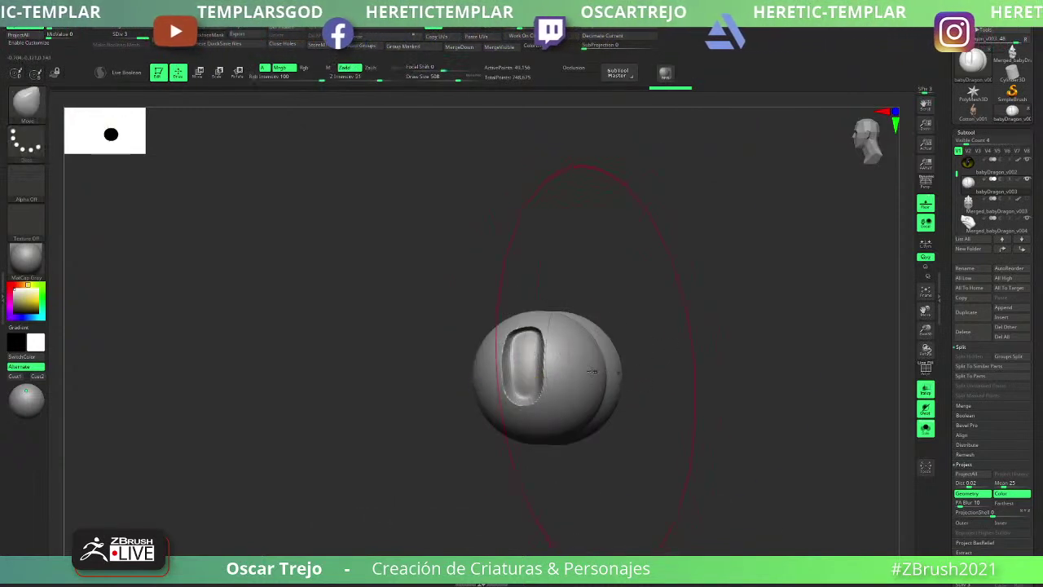
{"action": "key", "text": "s"}
{"action": "left_click_drag", "start_coordinate": [570, 371], "coordinate": [546, 371]}
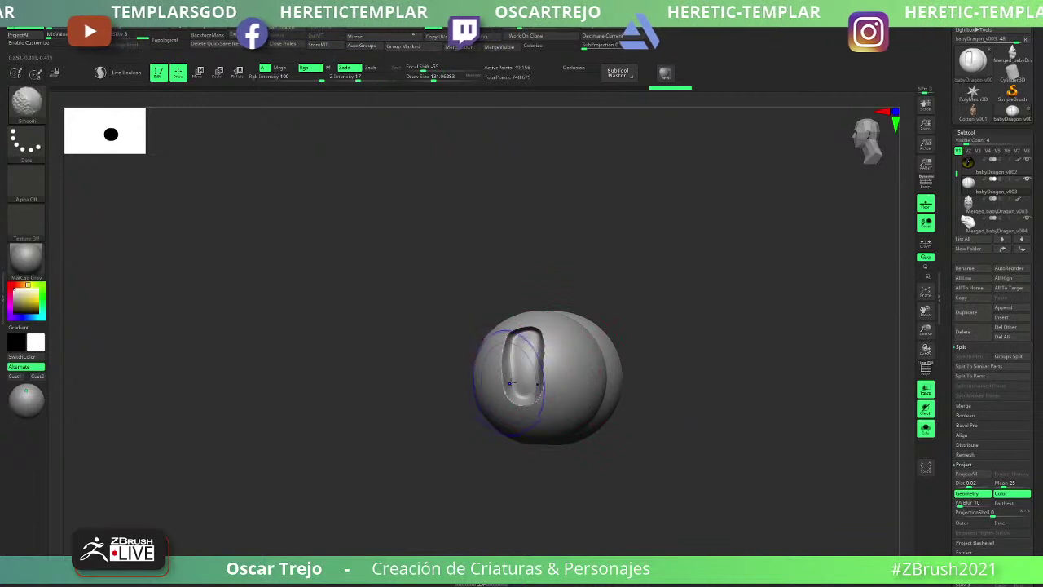
{"action": "key", "text": "ctrl+z"}
{"action": "mouse_move", "coordinate": [659, 312]}
{"action": "left_mouse_down", "text": "shift"}
{"action": "mouse_move", "coordinate": [619, 351]}
{"action": "mouse_move", "coordinate": [560, 349]}
{"action": "mouse_move", "coordinate": [599, 349]}
{"action": "left_mouse_up", "text": "shift"}
{"action": "key", "text": "w"}
{"action": "key", "text": "q"}
{"action": "mouse_move", "coordinate": [685, 347]}
{"action": "left_mouse_down"}
{"action": "mouse_move", "coordinate": [631, 351]}
{"action": "mouse_move", "coordinate": [620, 322]}
{"action": "left_mouse_up"}
{"action": "key", "text": "w"}
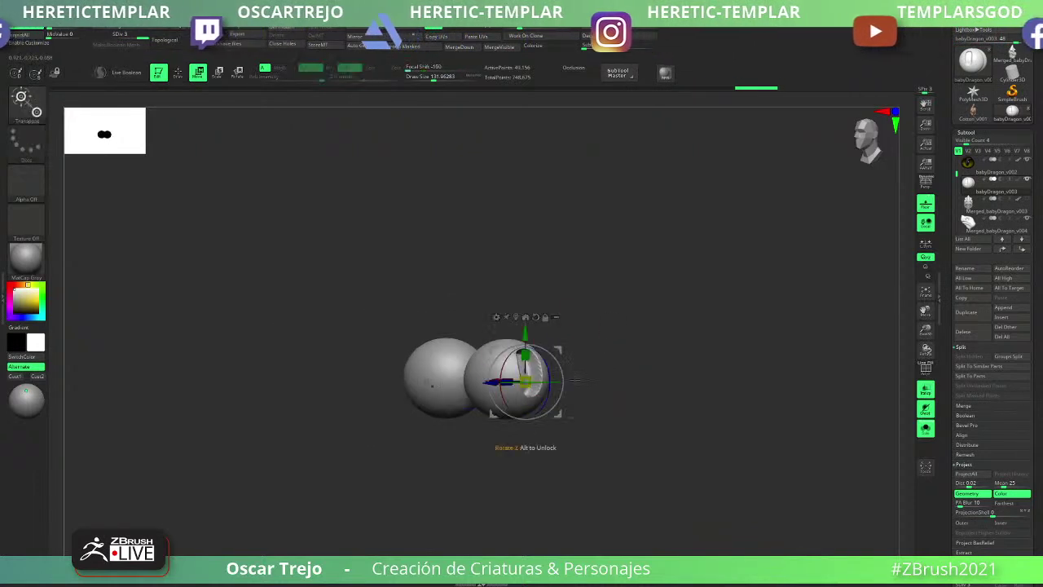
{"action": "left_click_drag", "start_coordinate": [620, 359], "coordinate": [615, 345], "text": "alt"}
{"action": "key", "text": "q"}
{"action": "left_click_drag", "start_coordinate": [615, 382], "coordinate": [530, 399]}
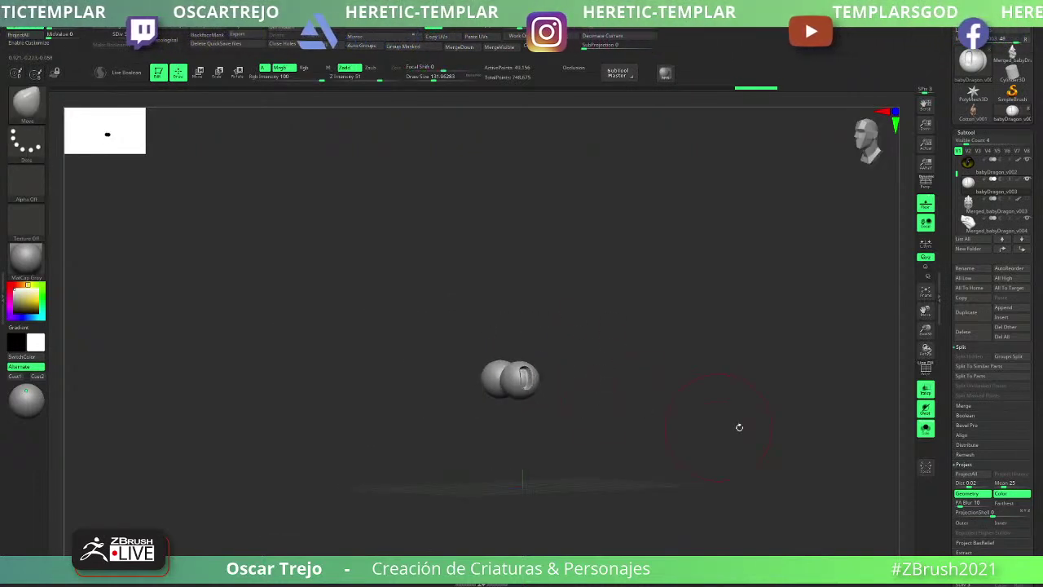
- Exit the isolated view, select the head subtool and turn off transparency so it displays solid with the painted eyes
{"action": "left_click", "coordinate": [927, 429]}
{"action": "left_click", "coordinate": [561, 413], "text": "alt"}
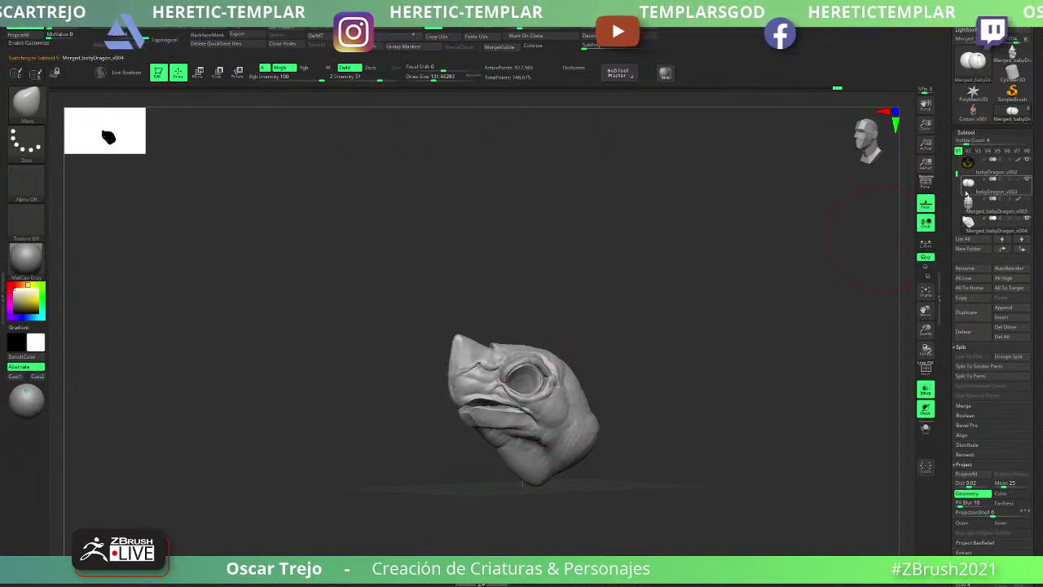
{"action": "mouse_move", "coordinate": [971, 220]}
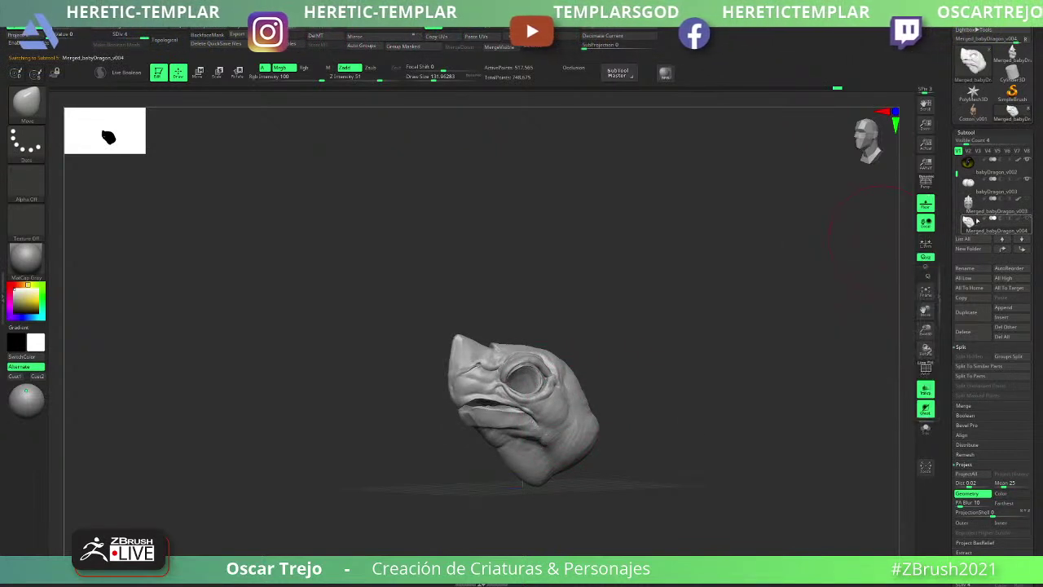
{"action": "left_click", "coordinate": [923, 391]}
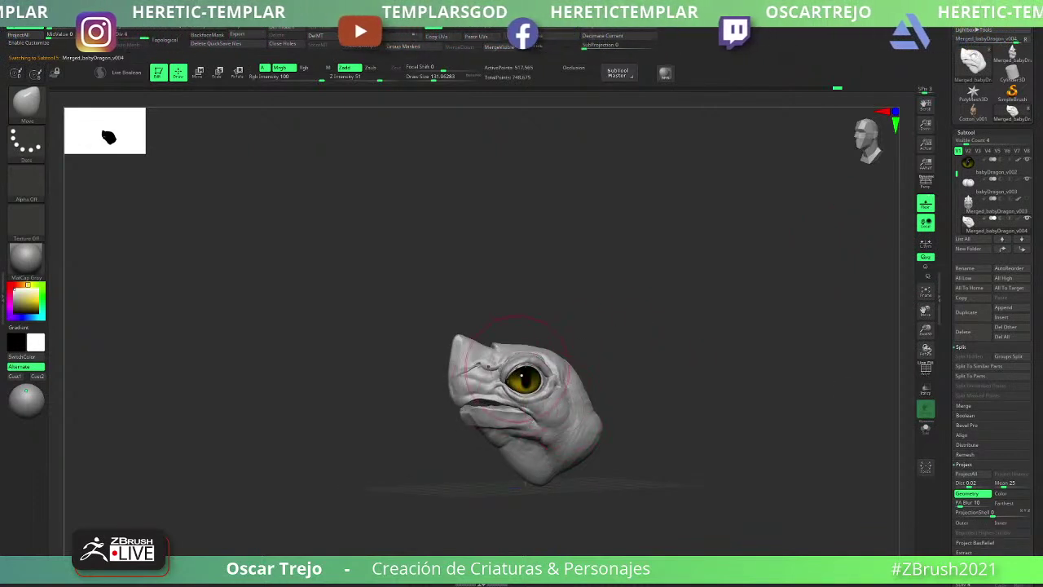
- Switch to the Paint brush and choose a bright cyan colour for the head
{"action": "key", "text": "b"}
{"action": "key", "text": "p"}
{"action": "key", "text": "a"}
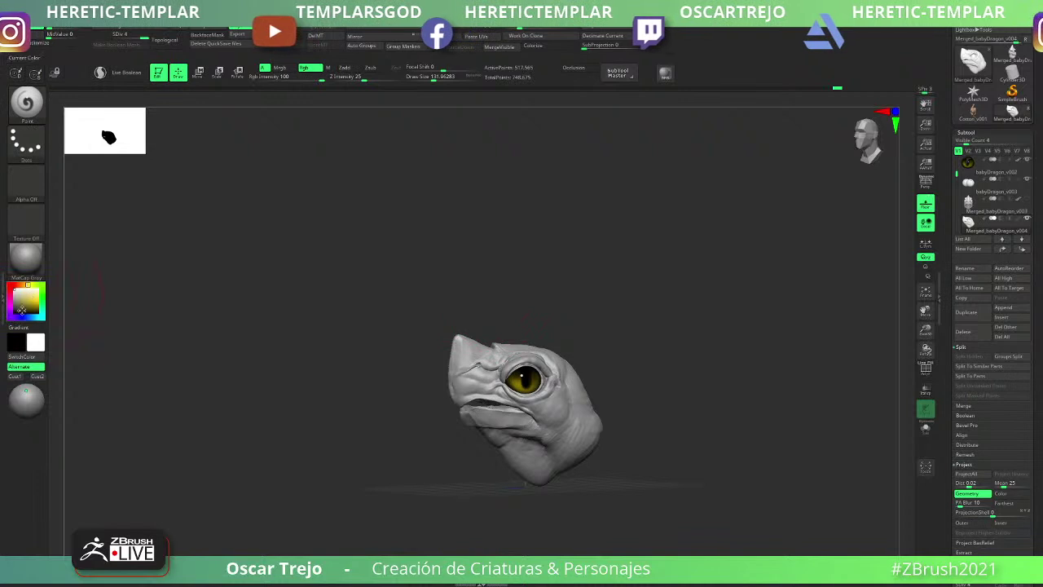
{"action": "left_click", "coordinate": [39, 316]}
{"action": "mouse_move", "coordinate": [658, 333]}
{"action": "left_mouse_down"}
{"action": "mouse_move", "coordinate": [611, 317]}
{"action": "mouse_move", "coordinate": [640, 313]}
{"action": "mouse_move", "coordinate": [652, 324]}
{"action": "left_mouse_up"}
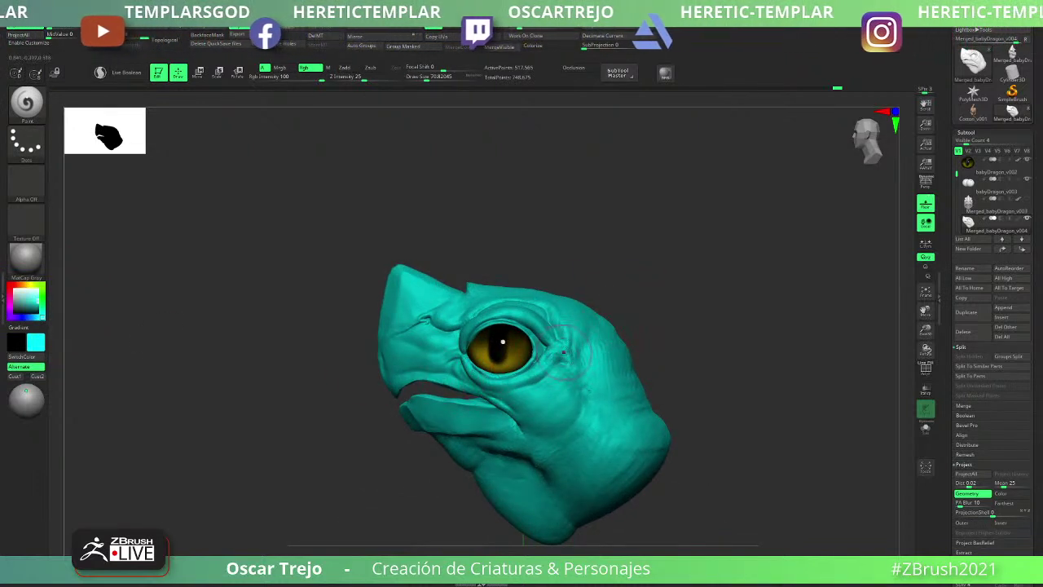
- Show the head's wireframe and rename its upper untitled layer as proj
{"action": "left_click_drag", "start_coordinate": [946, 330], "coordinate": [956, 228]}
{"action": "key", "text": "shift+f"}
{"action": "scroll", "coordinate": [989, 320], "scroll_direction": "down", "scroll_amount": 2}
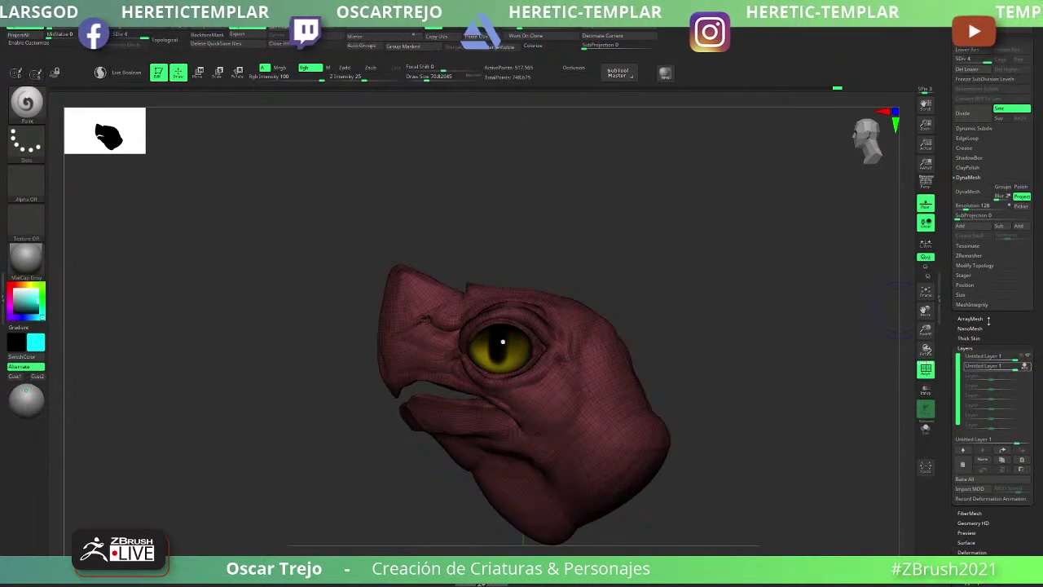
{"action": "scroll", "coordinate": [952, 412], "scroll_direction": "down", "scroll_amount": 10}
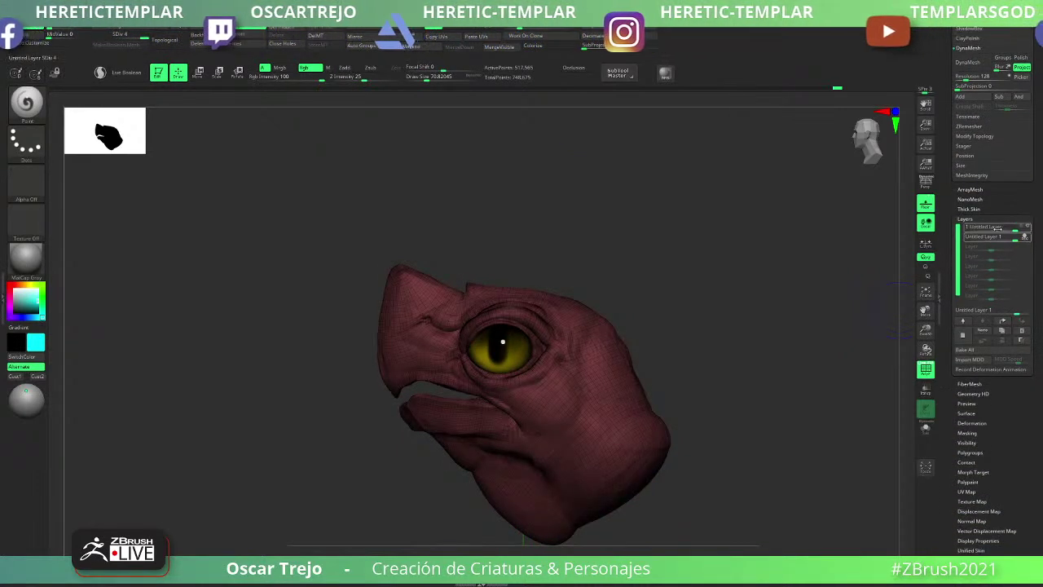
{"action": "left_click", "coordinate": [978, 220]}
{"action": "left_click", "coordinate": [979, 219]}
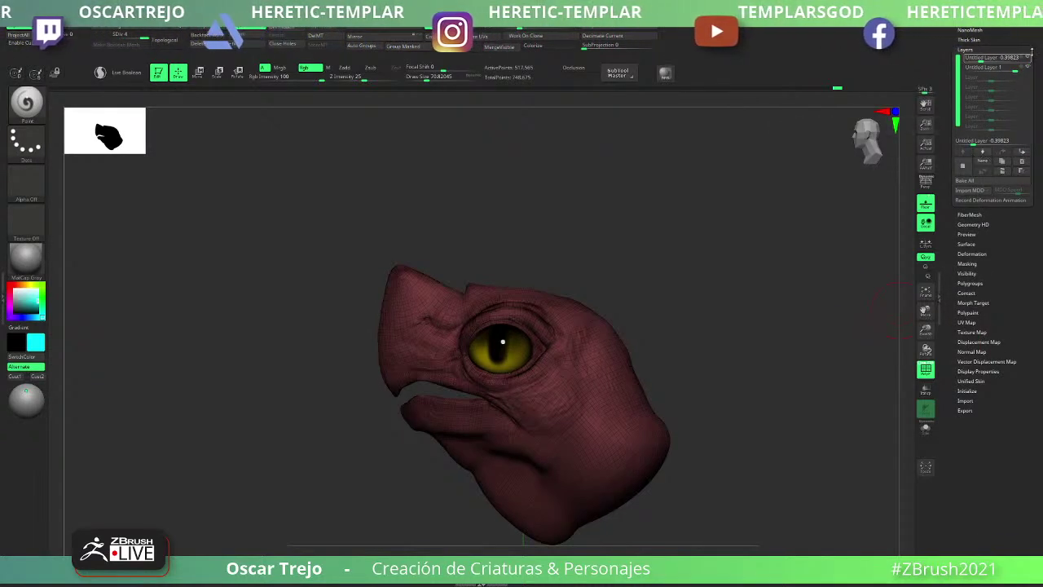
{"action": "left_click", "coordinate": [981, 161]}
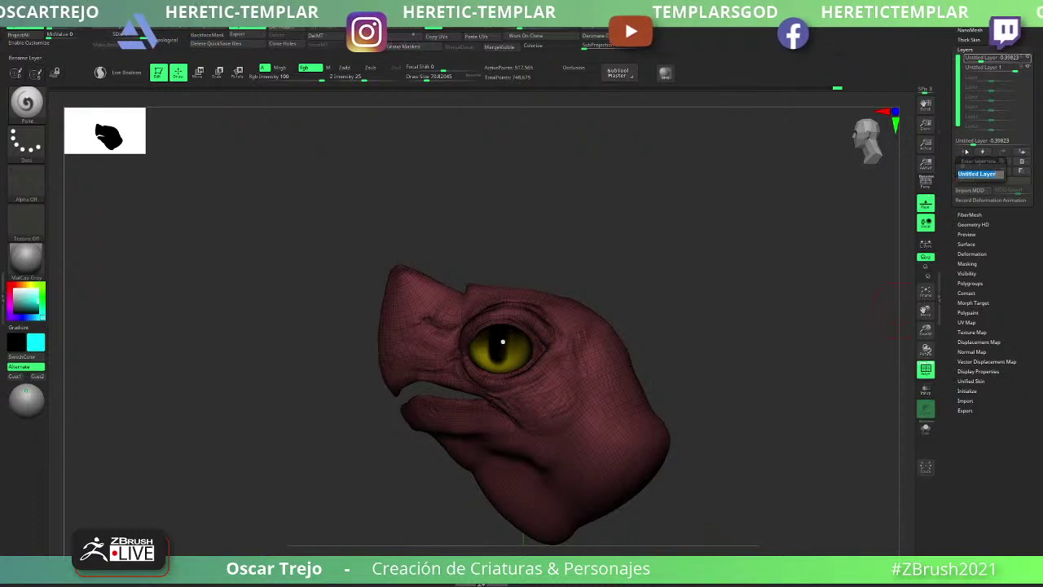
{"action": "type", "text": "proj"}
{"action": "key", "text": "Return"}
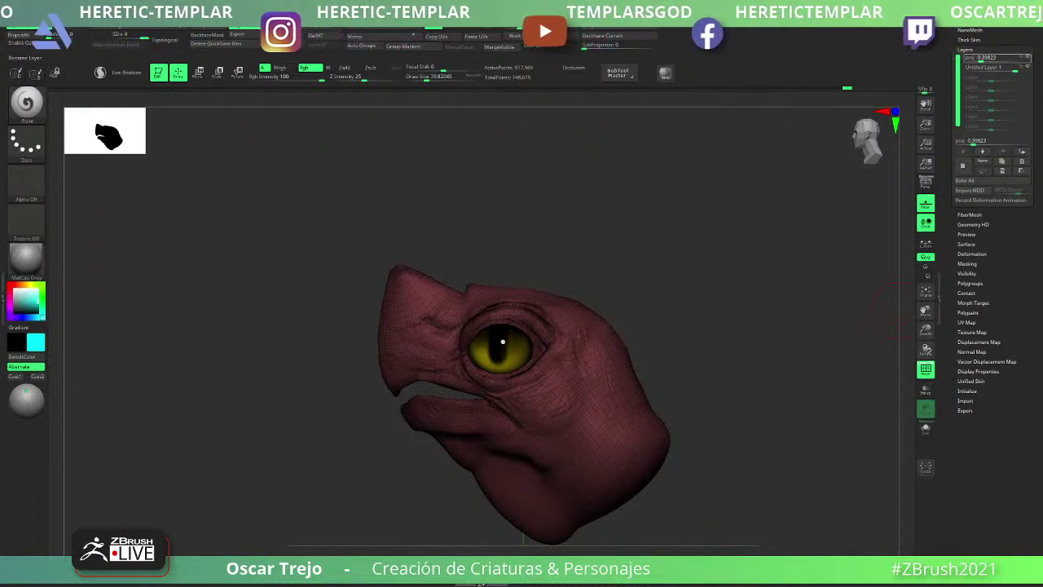
- Set the proj layer's intensity to 1
{"action": "left_click", "coordinate": [1002, 57]}
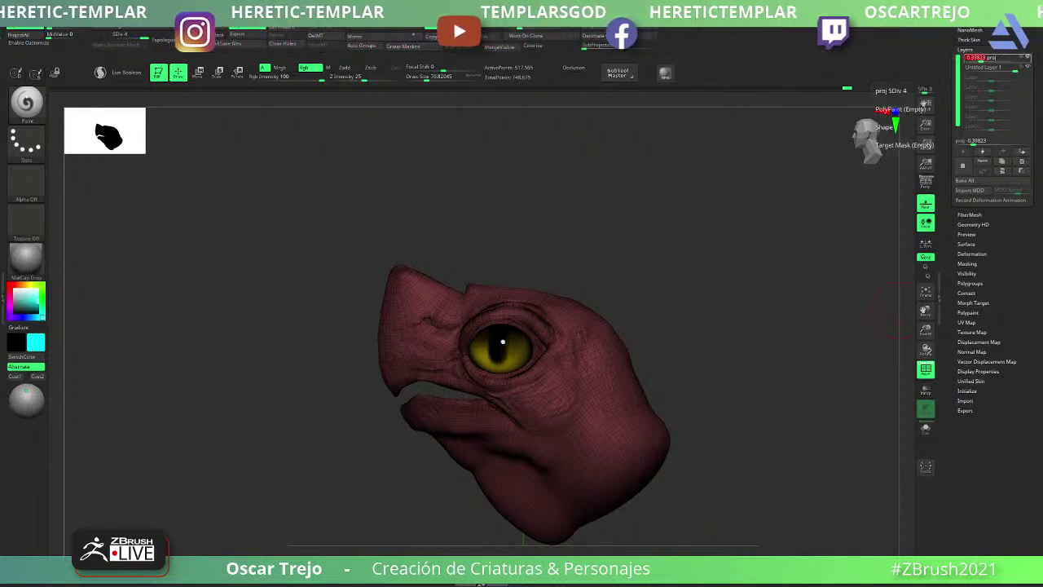
{"action": "key", "text": "Tab"}
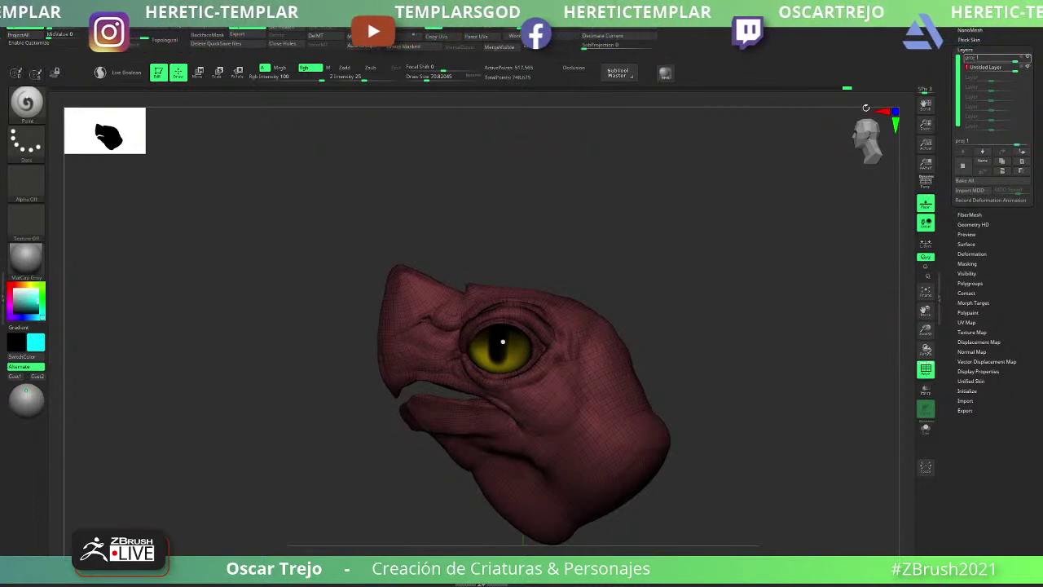
{"action": "mouse_move", "coordinate": [1031, 61]}
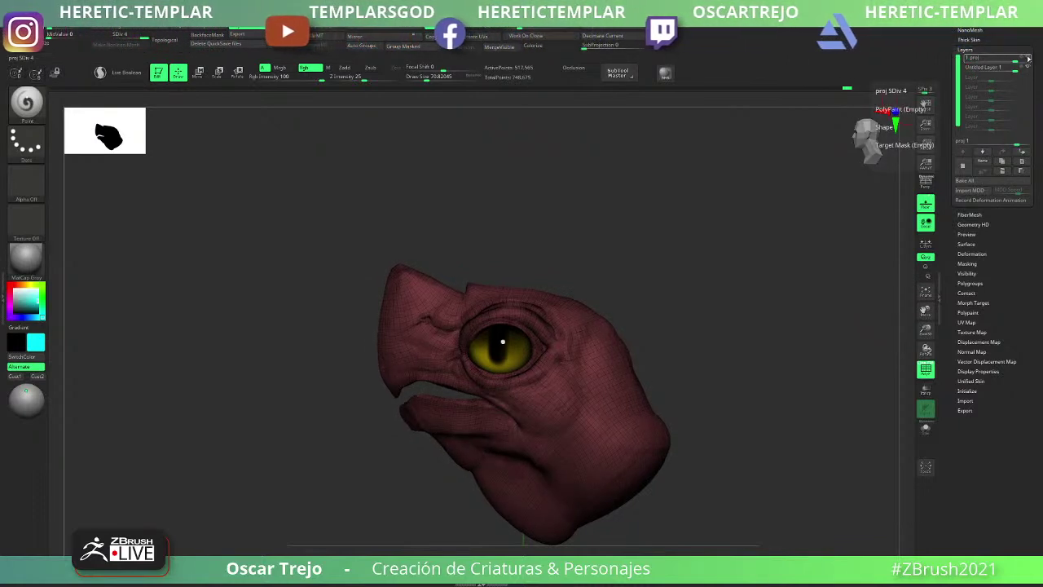
- Rename the head's second layer as sculpt and hide the wireframe
{"action": "left_click", "coordinate": [997, 68]}
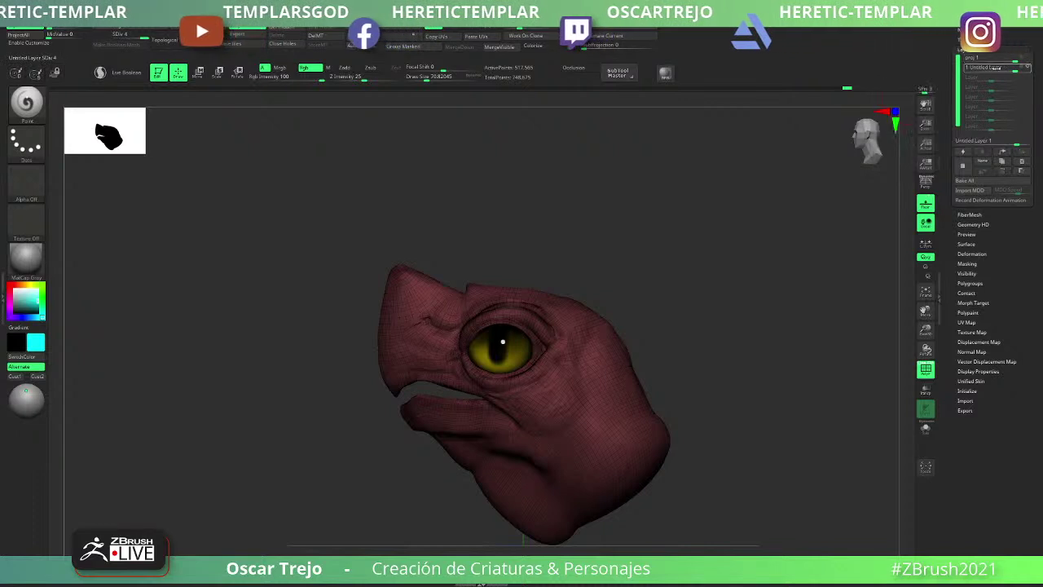
{"action": "left_click", "coordinate": [982, 161]}
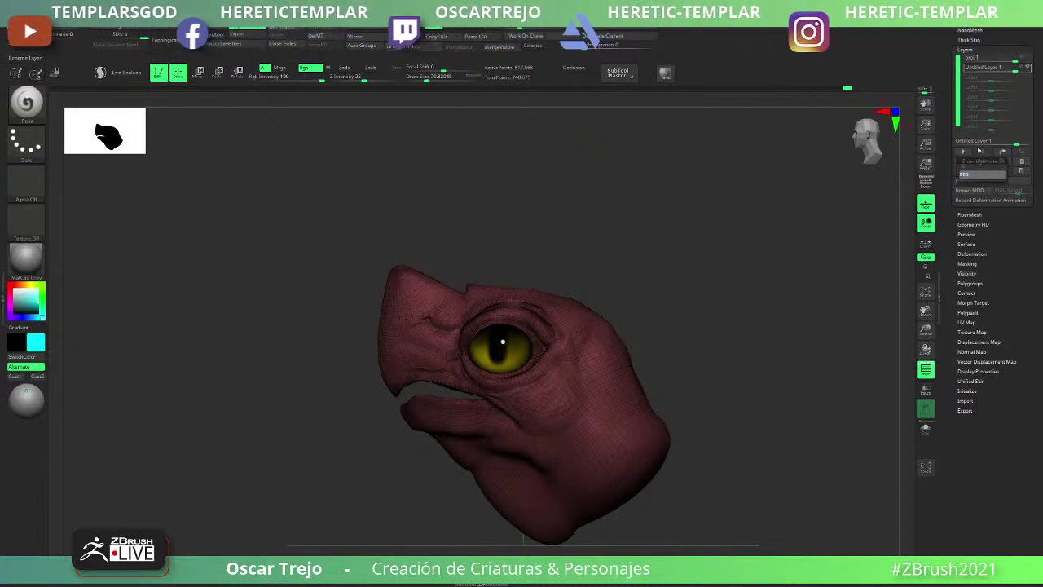
{"action": "type", "text": "sculpt"}
{"action": "key", "text": "Return"}
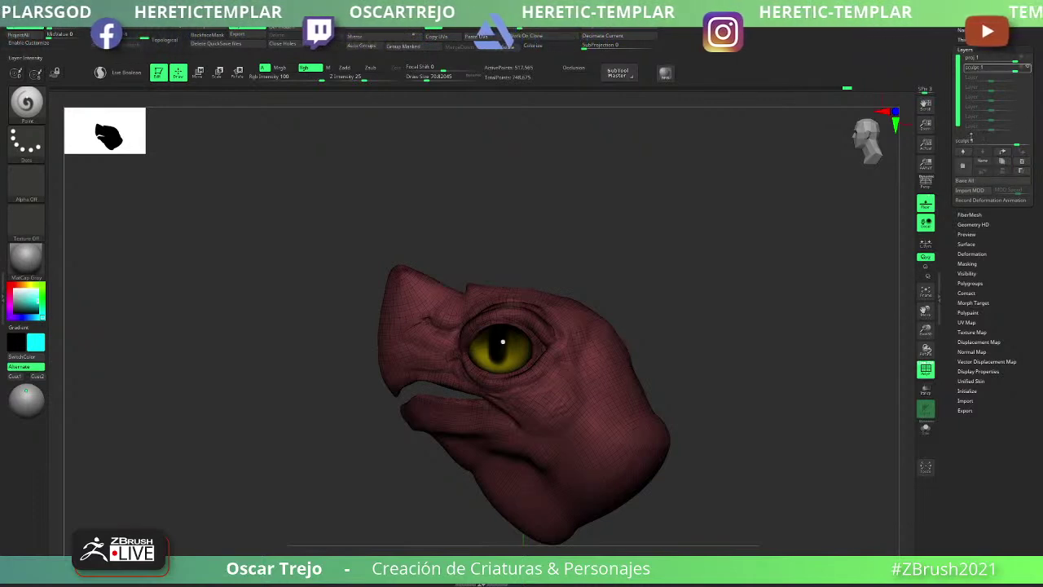
{"action": "key", "text": "shift+f"}
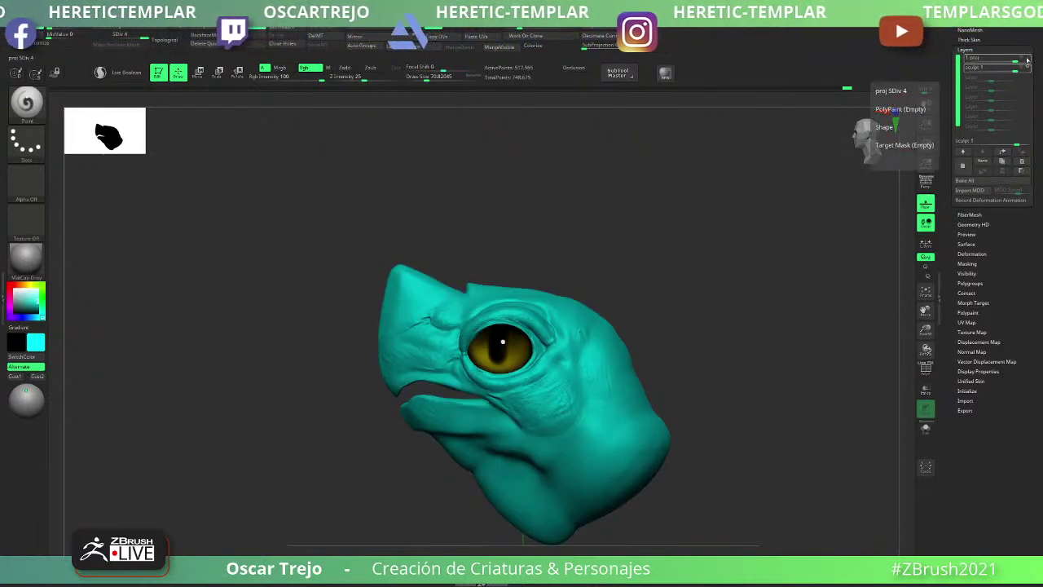
- Hide the proj and sculpt layers and add a new layer named Paint
{"action": "left_click", "coordinate": [1028, 60]}
{"action": "mouse_move", "coordinate": [784, 253]}
{"action": "left_mouse_down"}
{"action": "mouse_move", "coordinate": [731, 282]}
{"action": "mouse_move", "coordinate": [753, 266]}
{"action": "left_mouse_up"}
{"action": "left_click", "coordinate": [1028, 69]}
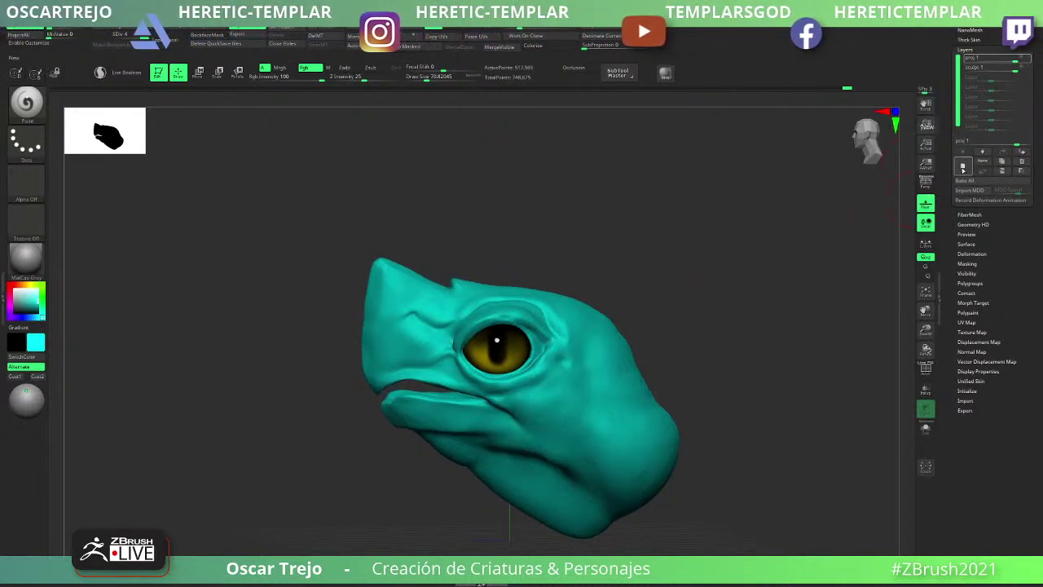
{"action": "left_click", "coordinate": [963, 165]}
{"action": "left_click", "coordinate": [970, 153]}
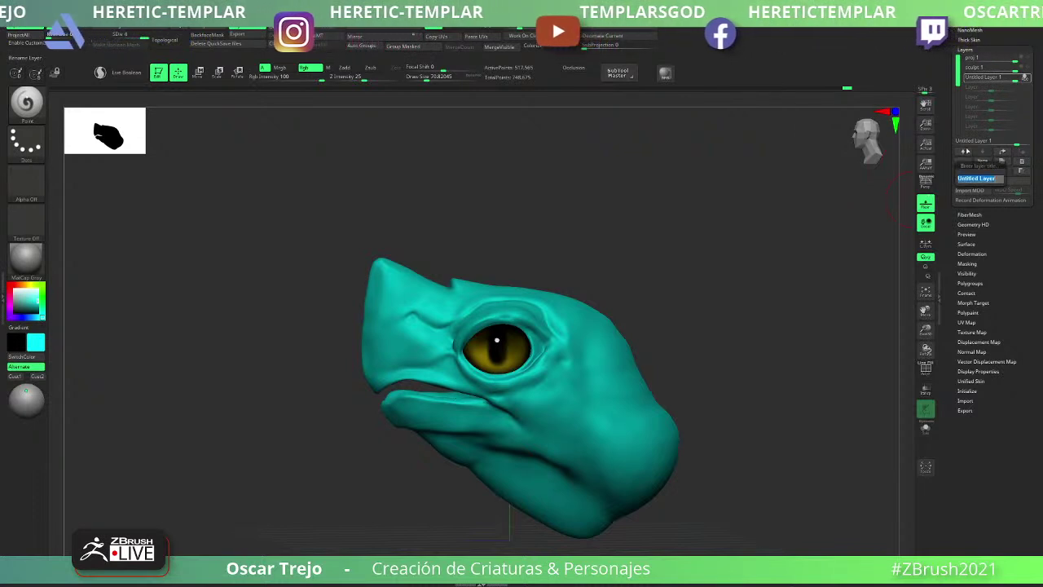
{"action": "key", "text": "Return"}
{"action": "left_click_drag", "start_coordinate": [540, 235], "coordinate": [526, 269]}
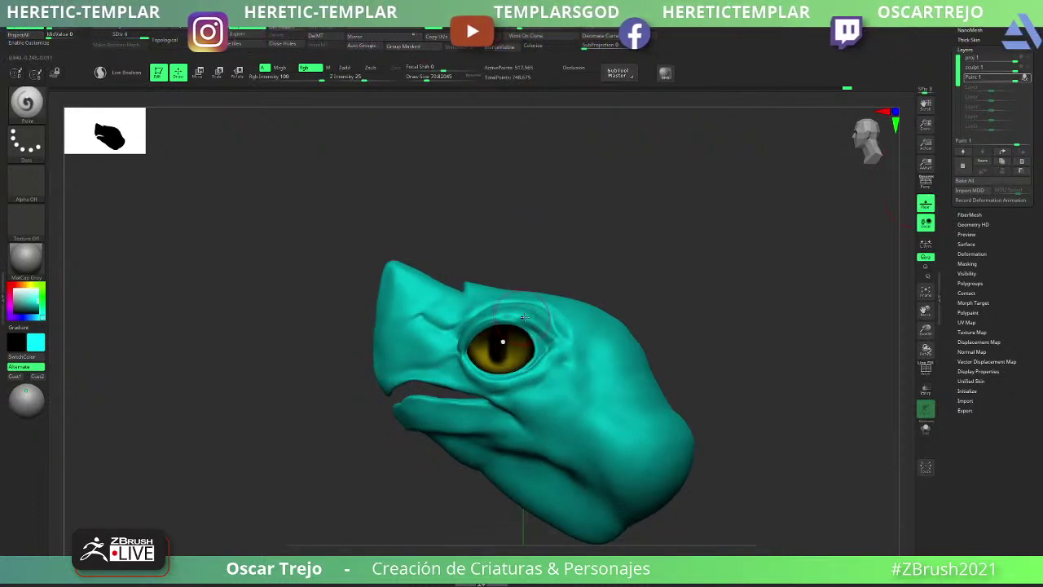
- Show the sculpt and proj layers again and turn on Colorize for the head
{"action": "left_click", "coordinate": [1026, 68]}
{"action": "left_click", "coordinate": [1029, 60]}
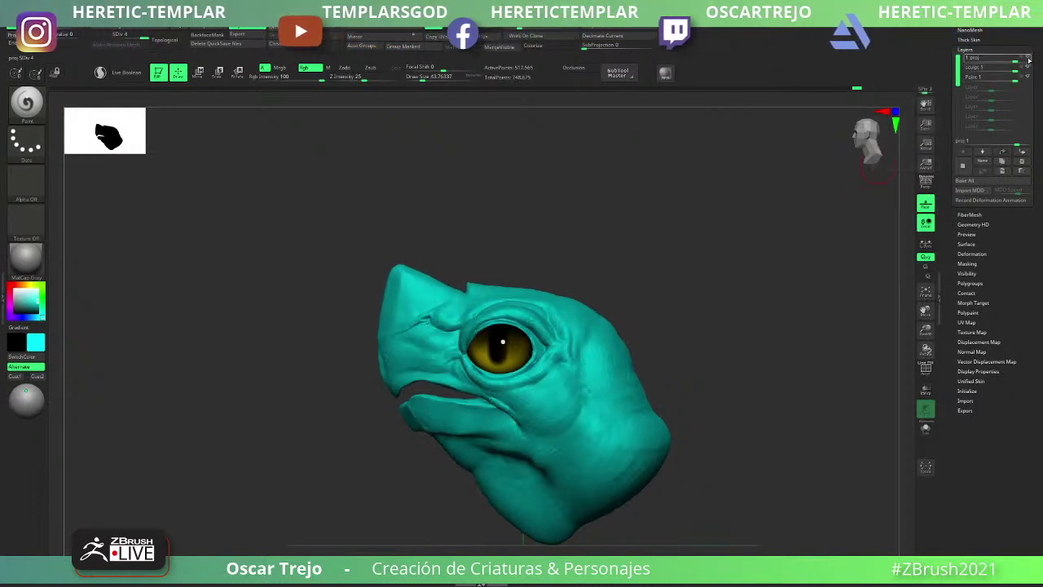
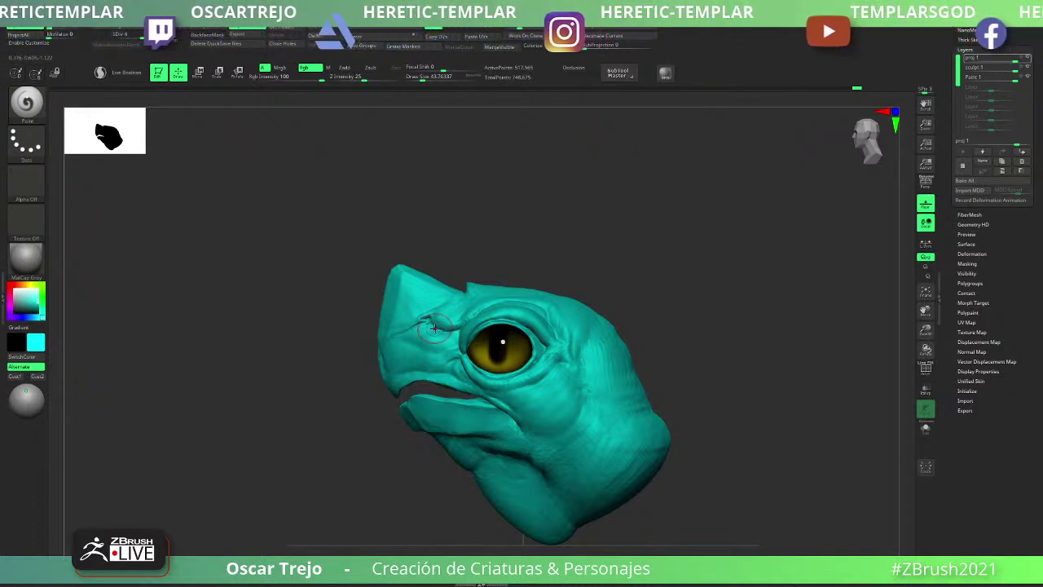
{"action": "left_click_drag", "start_coordinate": [435, 328], "coordinate": [334, 243]}
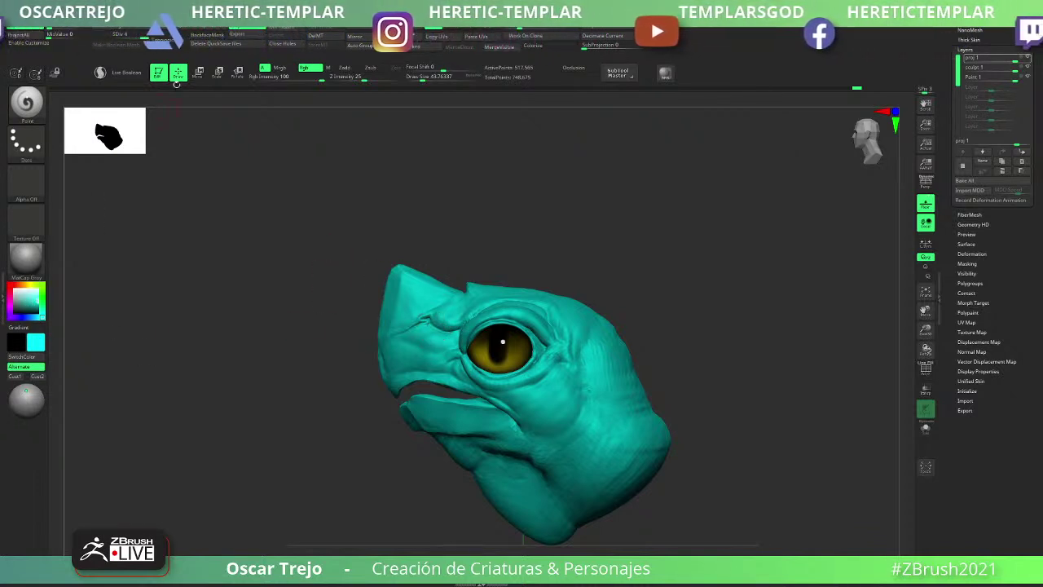
{"action": "key", "text": "shift+f"}
{"action": "key", "text": "shift+f"}
{"action": "left_click", "coordinate": [206, 30]}
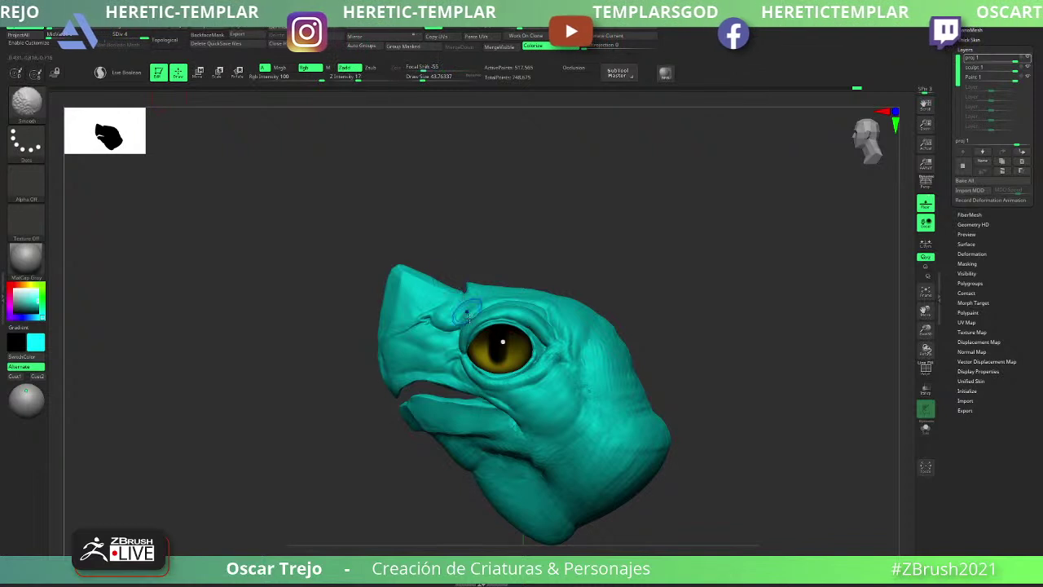
- Switch the paint colour to black and paint dark patches on the beak and along the upper edge of the mouth
{"action": "key", "text": "v"}
{"action": "left_click_drag", "start_coordinate": [346, 338], "coordinate": [384, 335]}
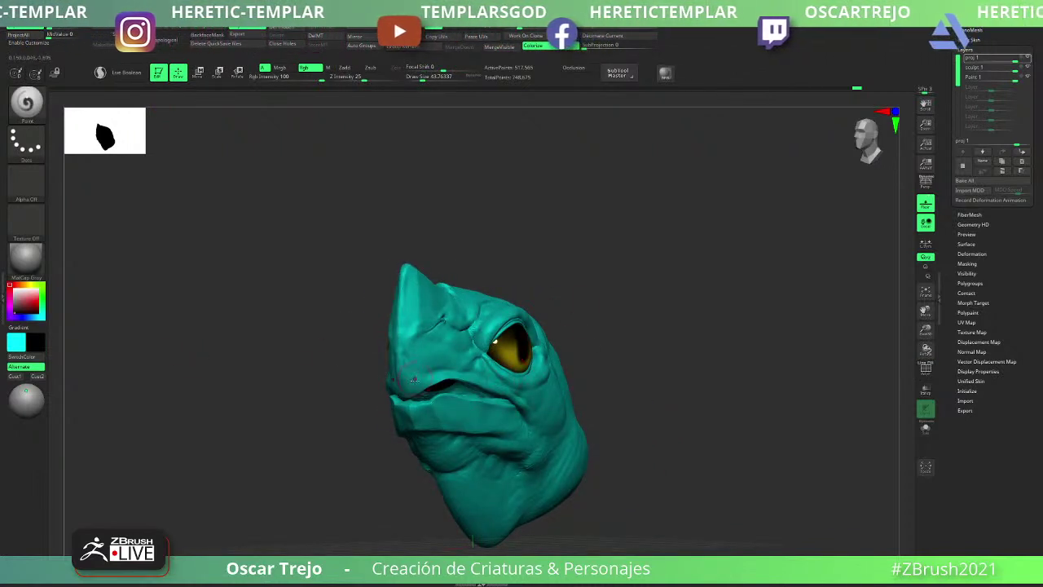
{"action": "mouse_move", "coordinate": [414, 380]}
{"action": "left_mouse_down"}
{"action": "mouse_move", "coordinate": [403, 371]}
{"action": "mouse_move", "coordinate": [432, 383]}
{"action": "mouse_move", "coordinate": [456, 371]}
{"action": "mouse_move", "coordinate": [447, 384]}
{"action": "left_mouse_up"}
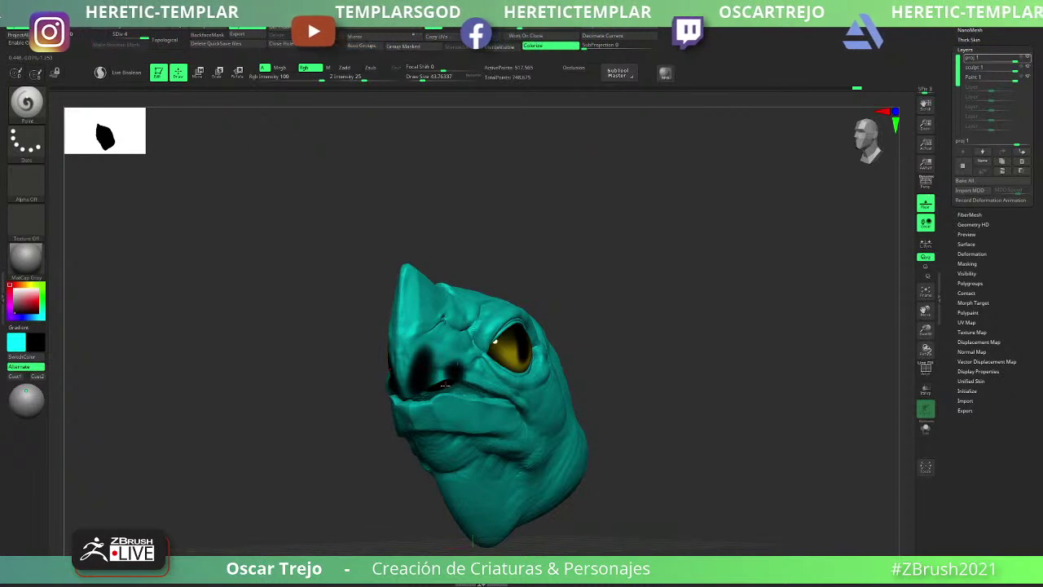
{"action": "left_click_drag", "start_coordinate": [570, 247], "coordinate": [685, 246]}
- Paint black stripes and spots over the brow, around the eye, on the cheek and across the jaw with a smaller brush
{"action": "mouse_move", "coordinate": [477, 326]}
{"action": "left_mouse_down"}
{"action": "mouse_move", "coordinate": [467, 314]}
{"action": "mouse_move", "coordinate": [485, 294]}
{"action": "mouse_move", "coordinate": [541, 285]}
{"action": "left_mouse_up"}
{"action": "key", "text": "s"}
{"action": "left_click_drag", "start_coordinate": [598, 320], "coordinate": [587, 319]}
{"action": "key", "text": "s"}
{"action": "mouse_move", "coordinate": [456, 307]}
{"action": "left_mouse_down"}
{"action": "mouse_move", "coordinate": [436, 319]}
{"action": "mouse_move", "coordinate": [489, 328]}
{"action": "mouse_move", "coordinate": [533, 285]}
{"action": "mouse_move", "coordinate": [595, 326]}
{"action": "mouse_move", "coordinate": [650, 319]}
{"action": "mouse_move", "coordinate": [599, 394]}
{"action": "mouse_move", "coordinate": [561, 356]}
{"action": "mouse_move", "coordinate": [571, 341]}
{"action": "mouse_move", "coordinate": [531, 369]}
{"action": "mouse_move", "coordinate": [525, 317]}
{"action": "mouse_move", "coordinate": [571, 347]}
{"action": "mouse_move", "coordinate": [555, 397]}
{"action": "mouse_move", "coordinate": [493, 412]}
{"action": "mouse_move", "coordinate": [481, 398]}
{"action": "mouse_move", "coordinate": [542, 472]}
{"action": "mouse_move", "coordinate": [571, 463]}
{"action": "left_mouse_up"}
{"action": "mouse_move", "coordinate": [603, 477]}
{"action": "left_mouse_down"}
{"action": "mouse_move", "coordinate": [634, 410]}
{"action": "mouse_move", "coordinate": [628, 481]}
{"action": "mouse_move", "coordinate": [621, 461]}
{"action": "mouse_move", "coordinate": [656, 434]}
{"action": "left_mouse_up"}
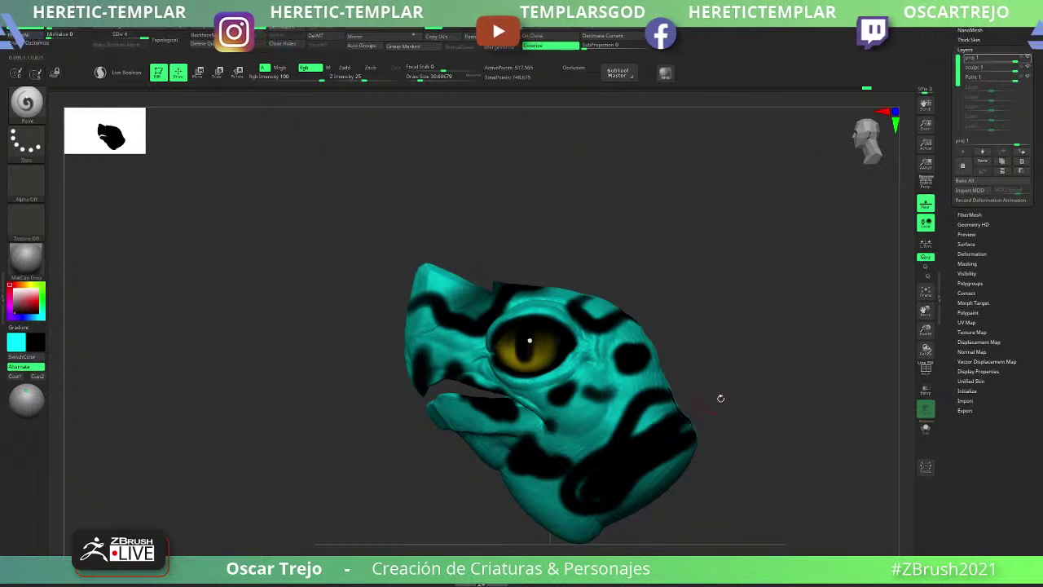
- Switch back to cyan and paint over part of the large black patch at the rear of the jaw
{"action": "left_click_drag", "start_coordinate": [721, 399], "coordinate": [678, 404], "text": "alt"}
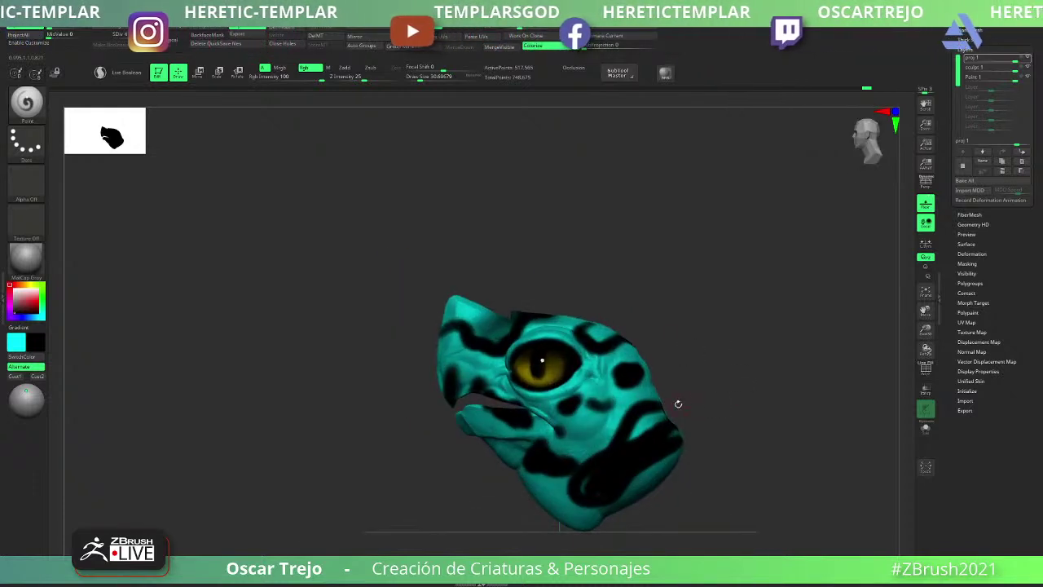
{"action": "key", "text": "v"}
{"action": "mouse_move", "coordinate": [588, 466]}
{"action": "left_mouse_down"}
{"action": "mouse_move", "coordinate": [611, 474]}
{"action": "mouse_move", "coordinate": [580, 490]}
{"action": "mouse_move", "coordinate": [632, 488]}
{"action": "mouse_move", "coordinate": [664, 461]}
{"action": "mouse_move", "coordinate": [601, 510]}
{"action": "left_mouse_up"}
{"action": "left_click_drag", "start_coordinate": [697, 408], "coordinate": [741, 407]}
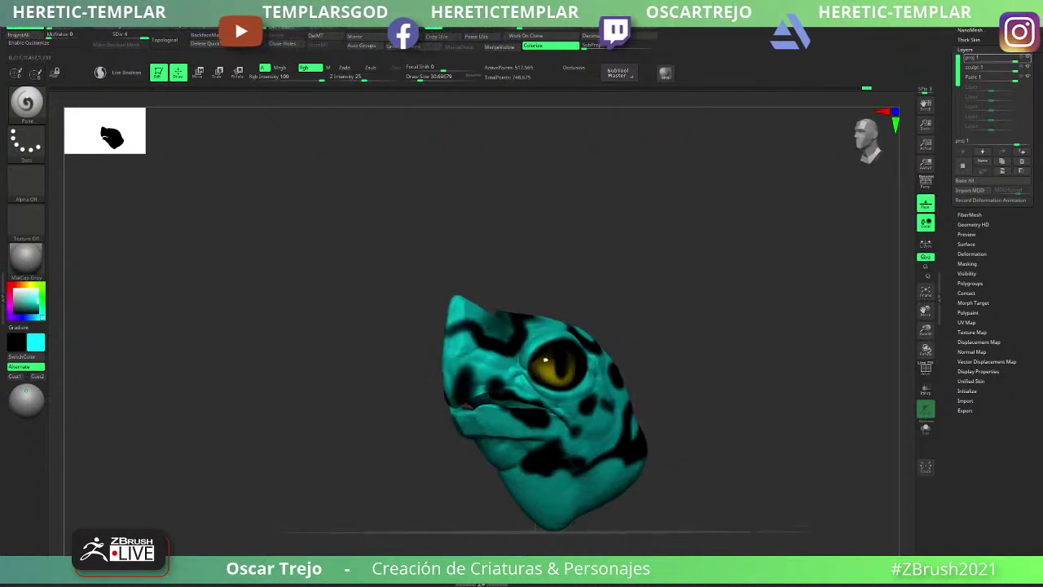
- Enlarge the brush to about 154 and soften the black markings around the mouth and lower jaw with cyan
{"action": "left_click_drag", "start_coordinate": [670, 349], "coordinate": [662, 360]}
{"action": "key", "text": "s"}
{"action": "mouse_move", "coordinate": [494, 427]}
{"action": "left_mouse_down"}
{"action": "mouse_move", "coordinate": [513, 427]}
{"action": "mouse_move", "coordinate": [548, 469]}
{"action": "mouse_move", "coordinate": [562, 467]}
{"action": "left_mouse_up"}
{"action": "mouse_move", "coordinate": [657, 408]}
{"action": "left_mouse_down", "text": "alt"}
{"action": "mouse_move", "coordinate": [657, 356]}
{"action": "mouse_move", "coordinate": [620, 356]}
{"action": "mouse_move", "coordinate": [660, 360]}
{"action": "left_mouse_up", "text": "alt"}
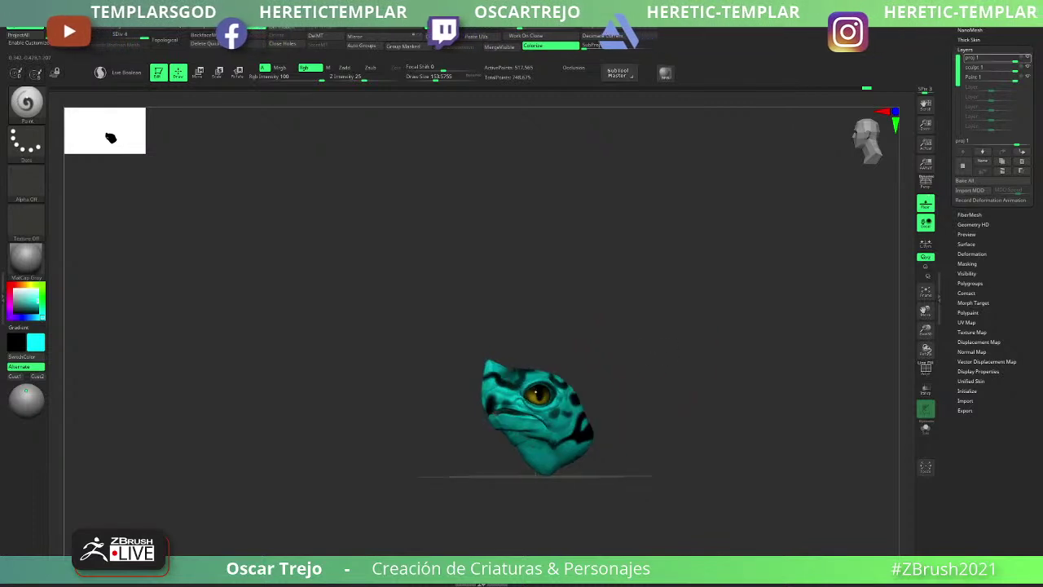
{"action": "left_click_drag", "start_coordinate": [568, 398], "coordinate": [616, 327]}
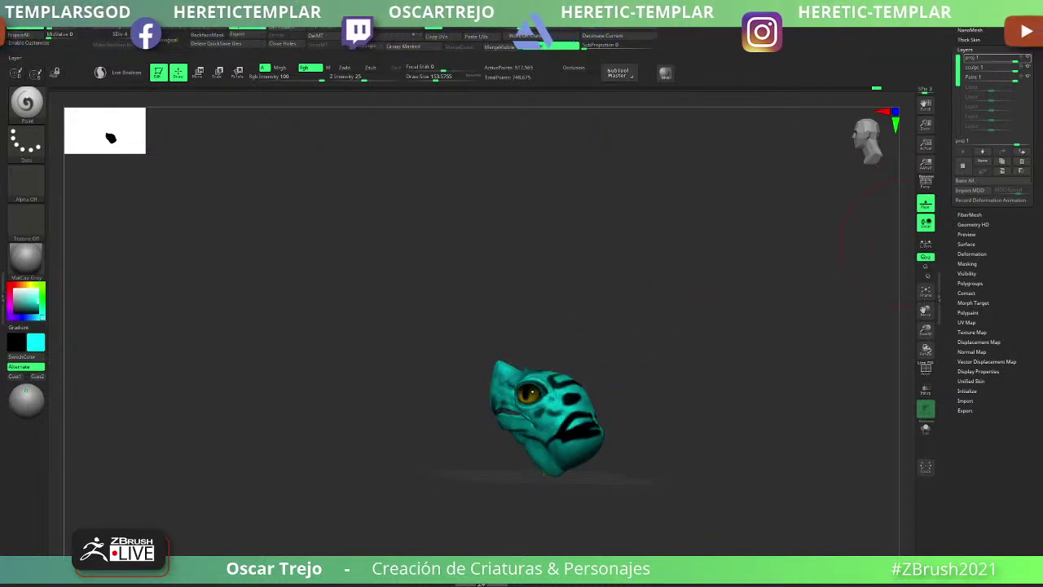
- Undo the black stripes and spots on the head, back to plain cyan skin
{"action": "key", "text": "ctrl+z"}
{"action": "key", "text": "ctrl+z"}
{"action": "key", "text": "ctrl+z"}
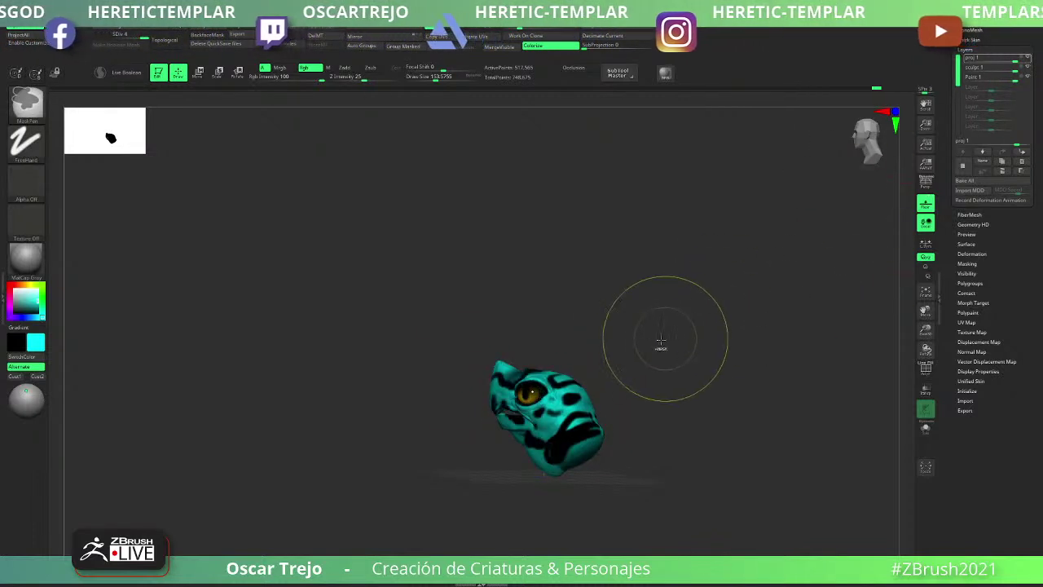
{"action": "key", "text": "ctrl+z"}
{"action": "key", "text": "ctrl+z"}
{"action": "key", "text": "ctrl+z"}
{"action": "key", "text": "ctrl+z"}
{"action": "key", "text": "ctrl+z"}
{"action": "key", "text": "ctrl+z"}
{"action": "key", "text": "ctrl+z"}
{"action": "key", "text": "ctrl+z"}
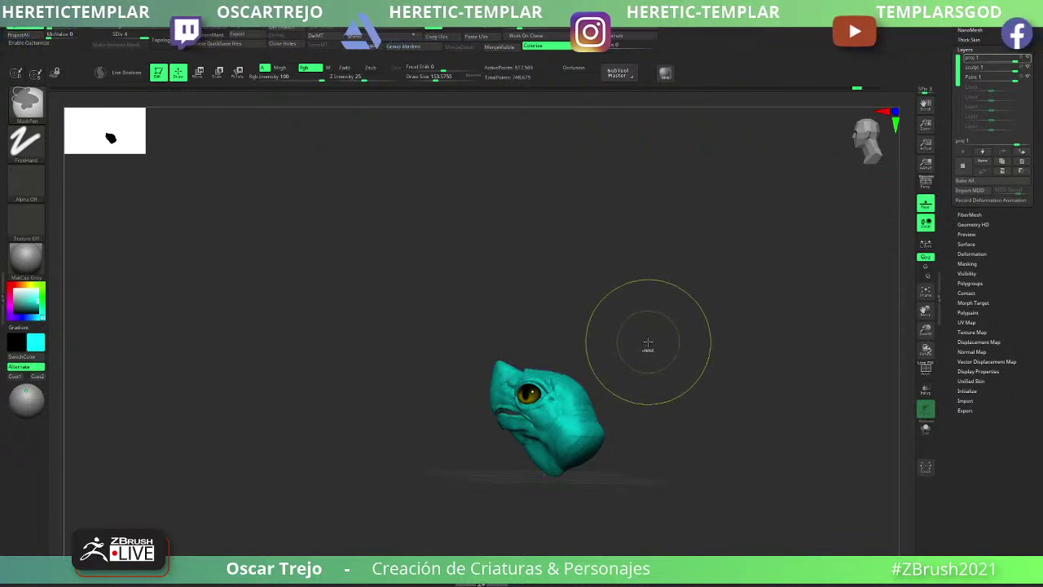
- Stop recording on the head's proj 1 layer and delete the Paint 1 layer
{"action": "mouse_move", "coordinate": [649, 350]}
{"action": "left_mouse_down", "text": "shift"}
{"action": "mouse_move", "coordinate": [664, 331]}
{"action": "mouse_move", "coordinate": [797, 253]}
{"action": "left_mouse_up", "text": "shift"}
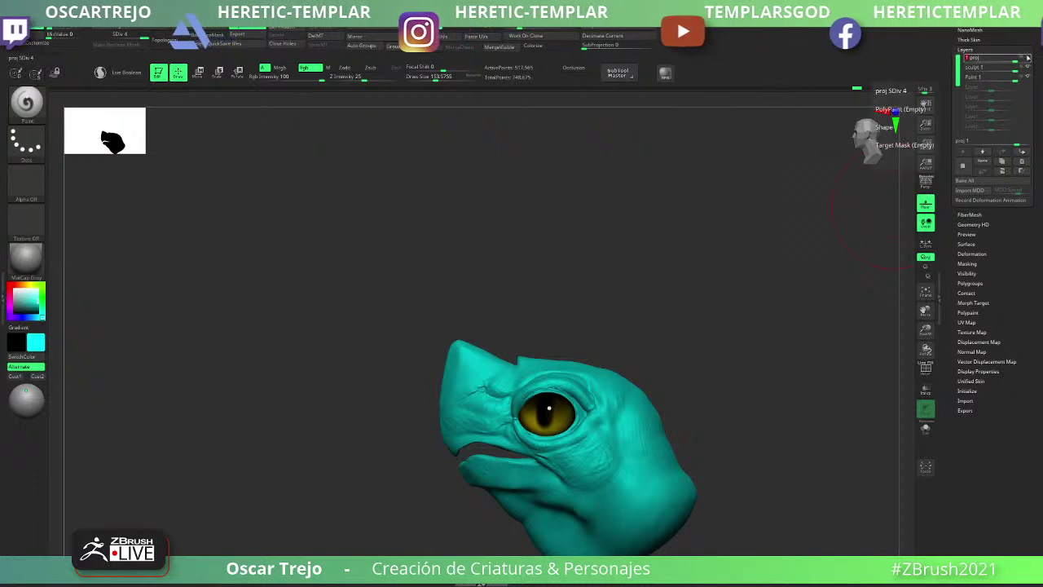
{"action": "left_click", "coordinate": [1023, 76]}
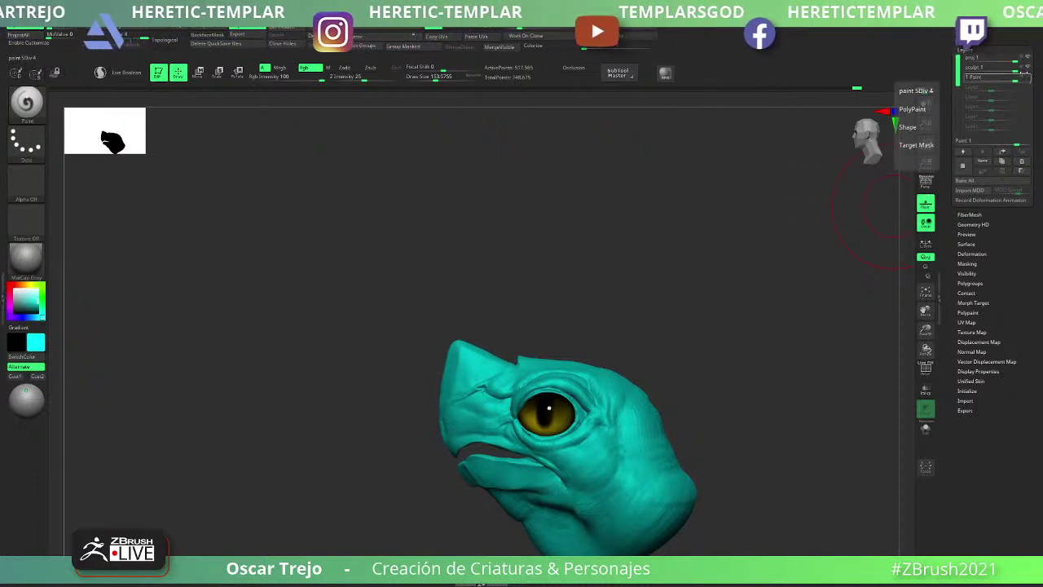
{"action": "left_click", "coordinate": [1027, 68]}
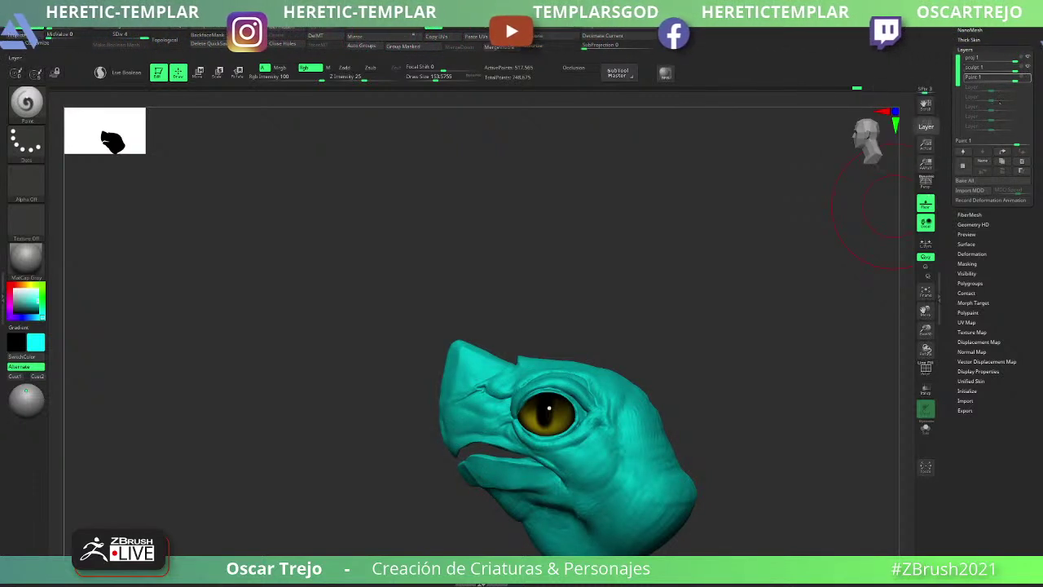
{"action": "left_click", "coordinate": [1019, 162]}
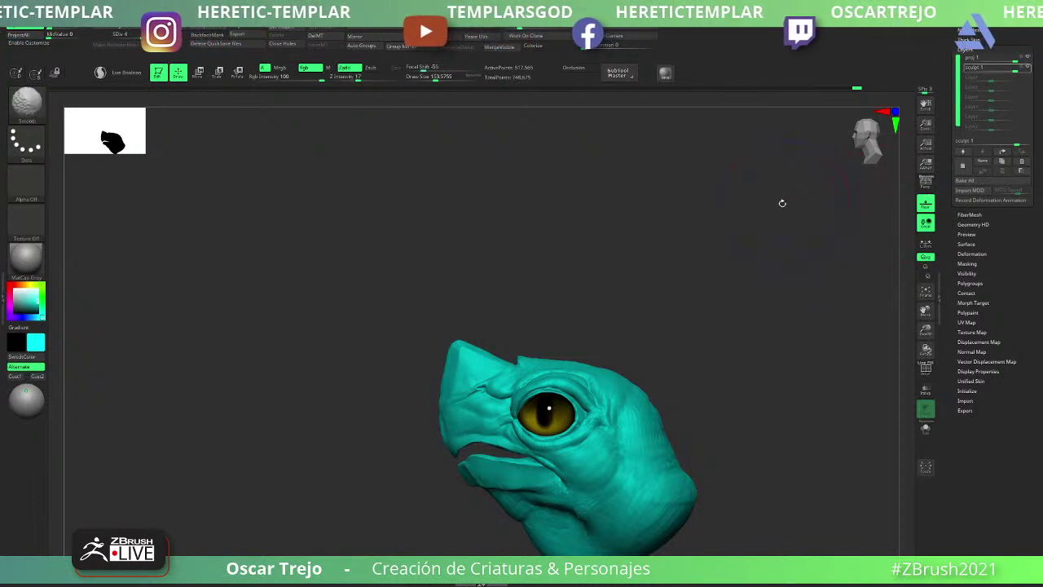
- Set the main paint colour to white for the head
{"action": "key", "text": "shift+f"}
{"action": "key", "text": "shift+f"}
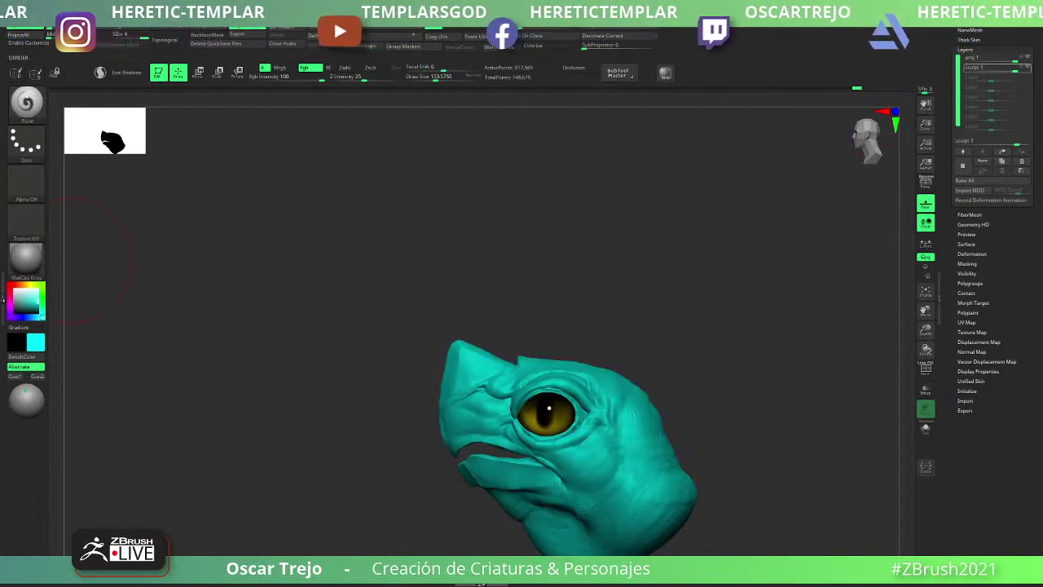
{"action": "left_click", "coordinate": [14, 287]}
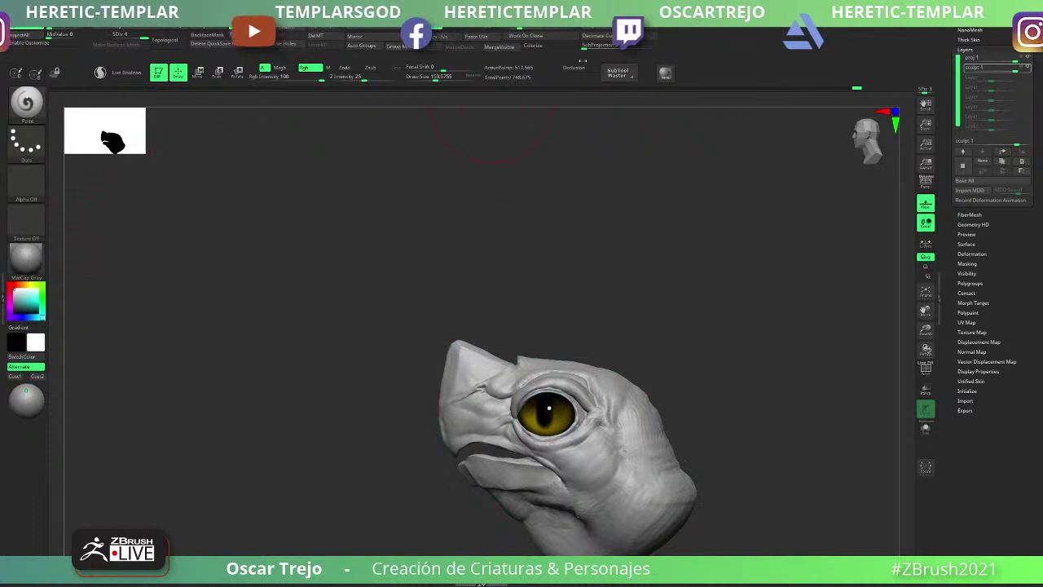
- Turn on Occlusion, make the eyeball the active subtool and bring up the Subtool list
{"action": "left_click", "coordinate": [580, 67]}
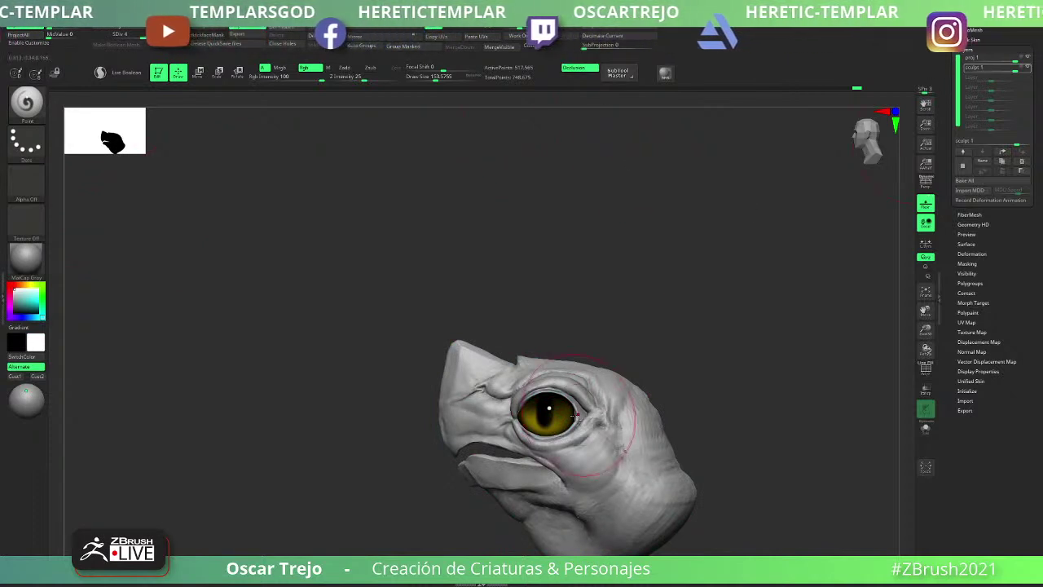
{"action": "left_click", "coordinate": [549, 414], "text": "alt"}
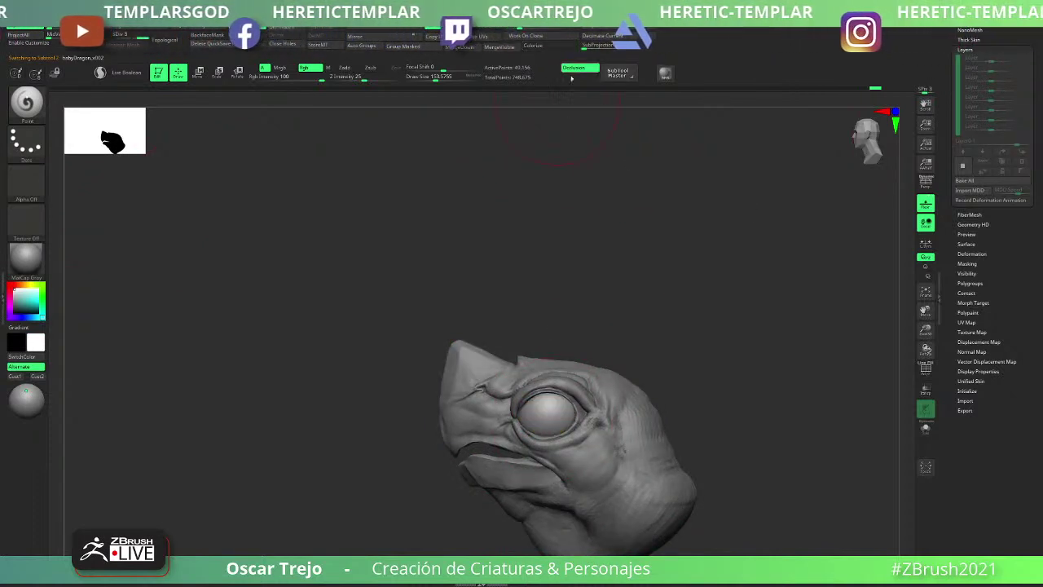
{"action": "left_click_drag", "start_coordinate": [746, 258], "coordinate": [795, 268]}
{"action": "left_click_drag", "start_coordinate": [952, 89], "coordinate": [961, 194]}
{"action": "left_click", "coordinate": [966, 189]}
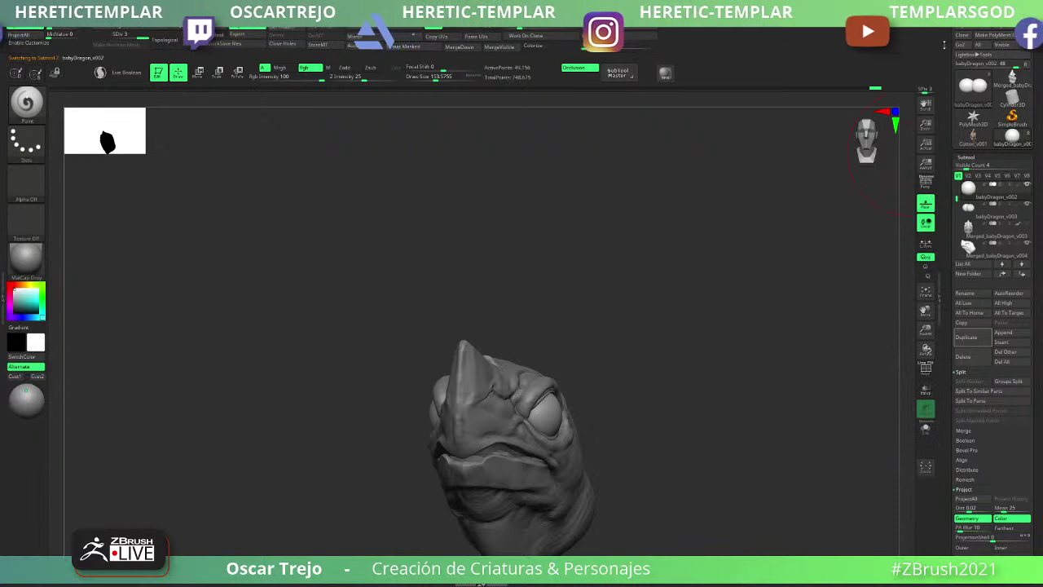
{"action": "scroll", "coordinate": [944, 45], "scroll_direction": "up", "scroll_amount": 2}
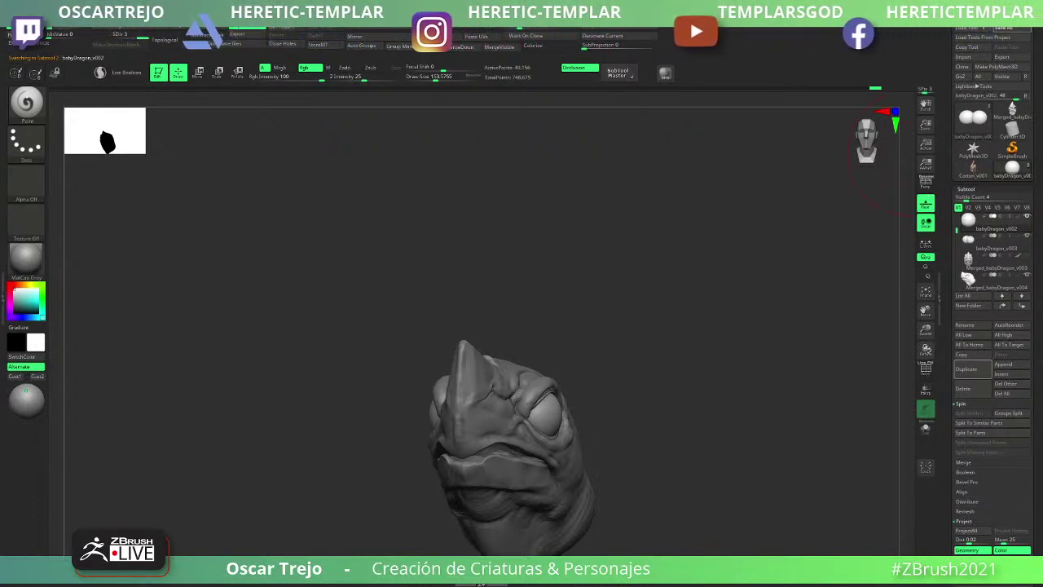
- Save the project to disk and turn Occlusion off
{"action": "key", "text": "ctrl+s"}
{"action": "left_click_drag", "start_coordinate": [766, 296], "coordinate": [655, 242]}
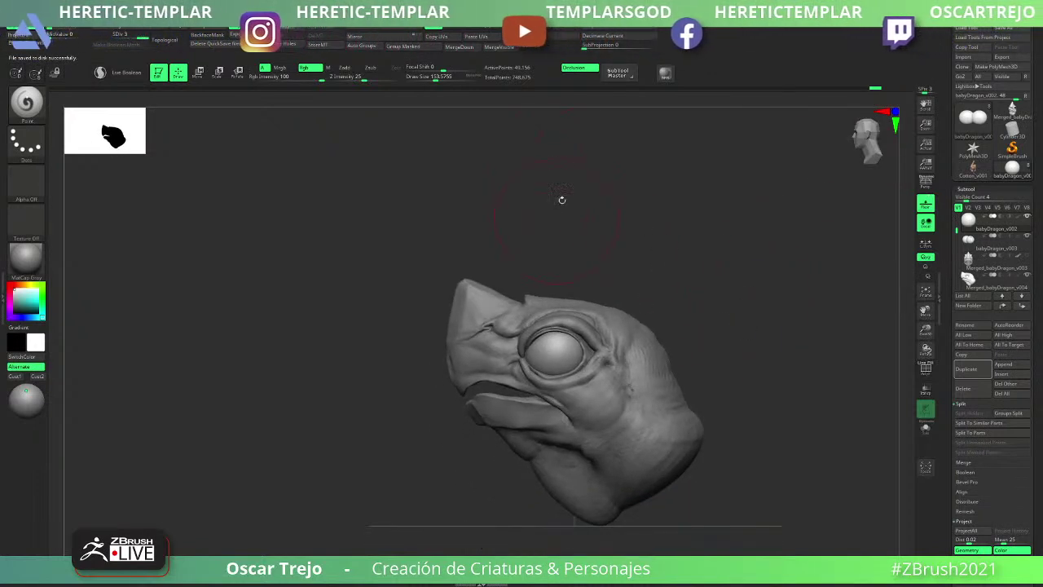
{"action": "left_click", "coordinate": [571, 71]}
- Set up the external renderer bridge to KeyShot and send the head there with a Best-Preview Render
{"action": "left_click", "coordinate": [511, 18]}
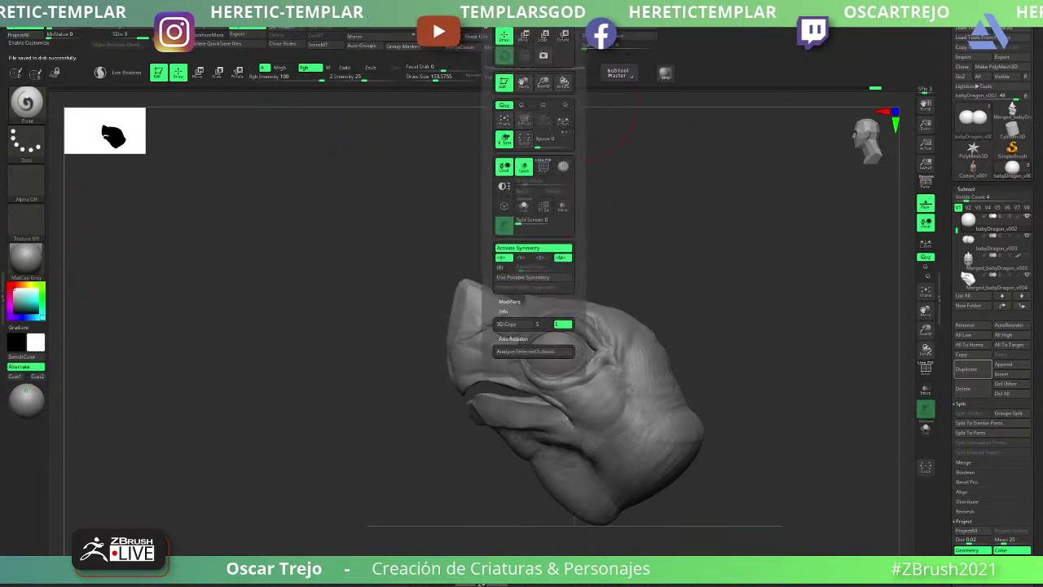
{"action": "mouse_move", "coordinate": [445, 18]}
{"action": "mouse_move", "coordinate": [402, 18]}
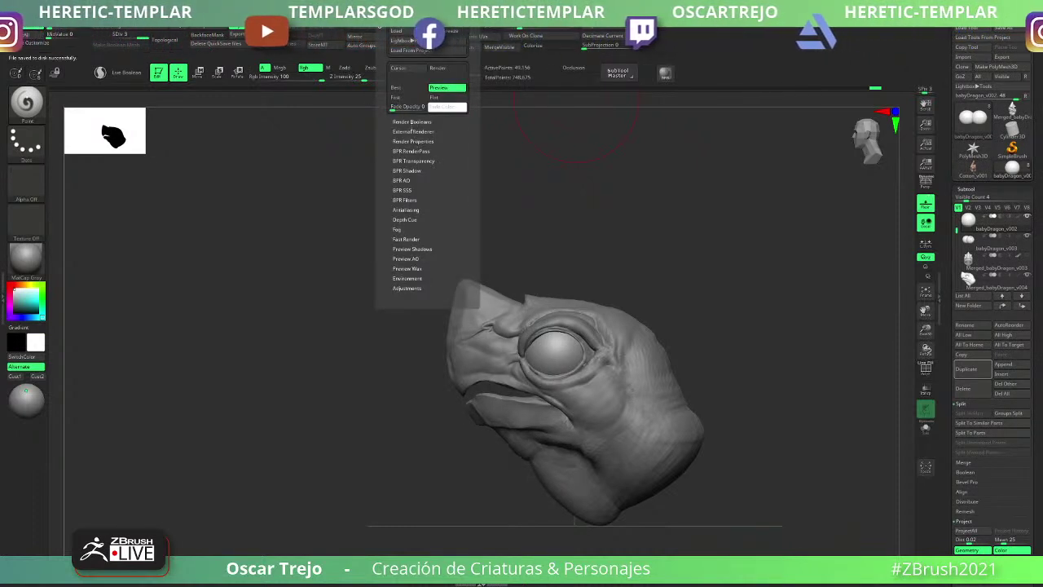
{"action": "left_click", "coordinate": [414, 131]}
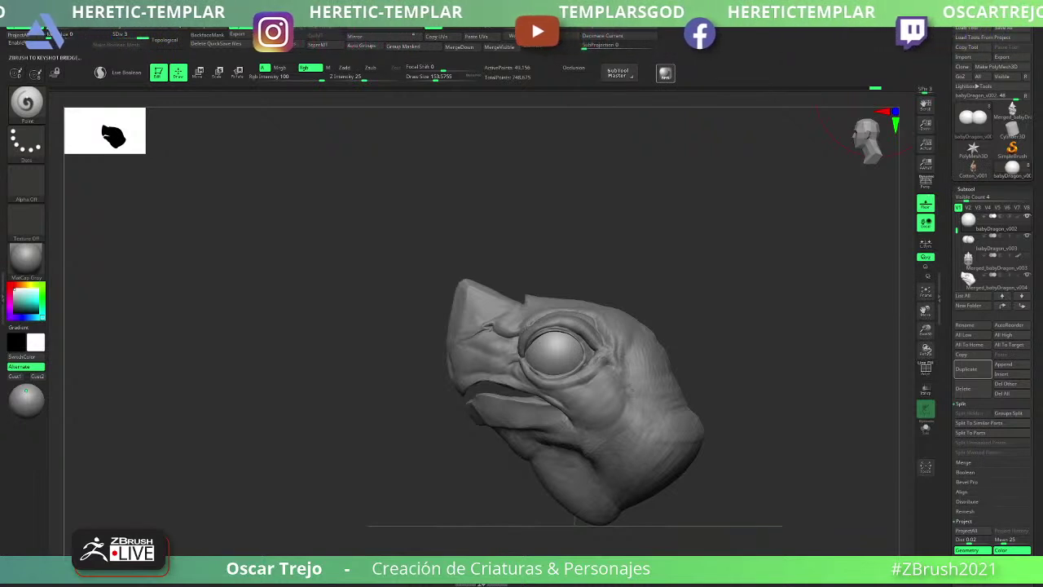
{"action": "left_click", "coordinate": [665, 74]}
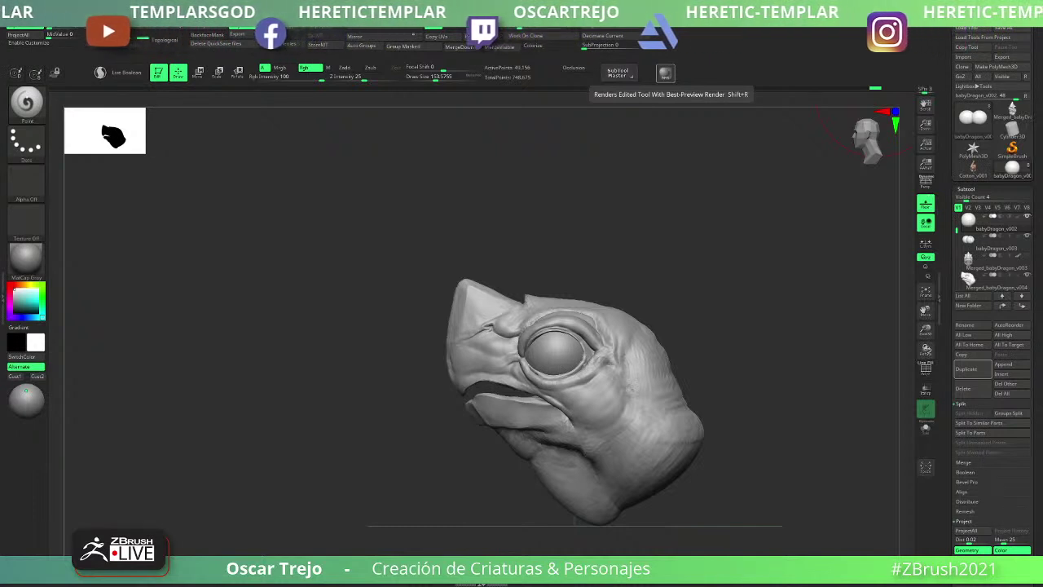
{"action": "left_click", "coordinate": [665, 73]}
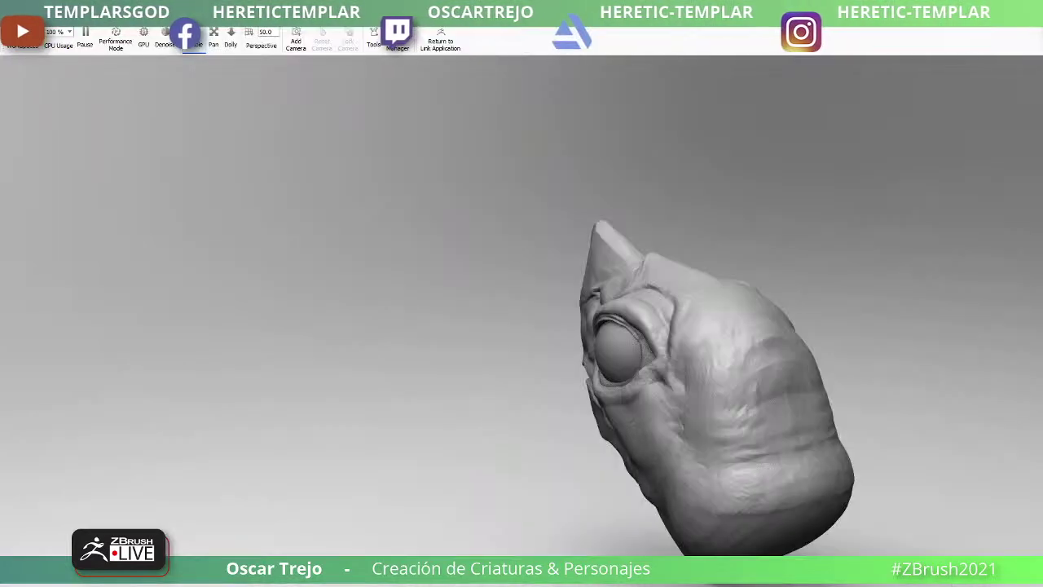
- In KeyShot, light the head with an outdoor lakeside park environment and frame it from the side
{"action": "left_click_drag", "start_coordinate": [930, 479], "coordinate": [890, 507]}
{"action": "scroll", "coordinate": [890, 507], "scroll_direction": "up", "scroll_amount": 8}
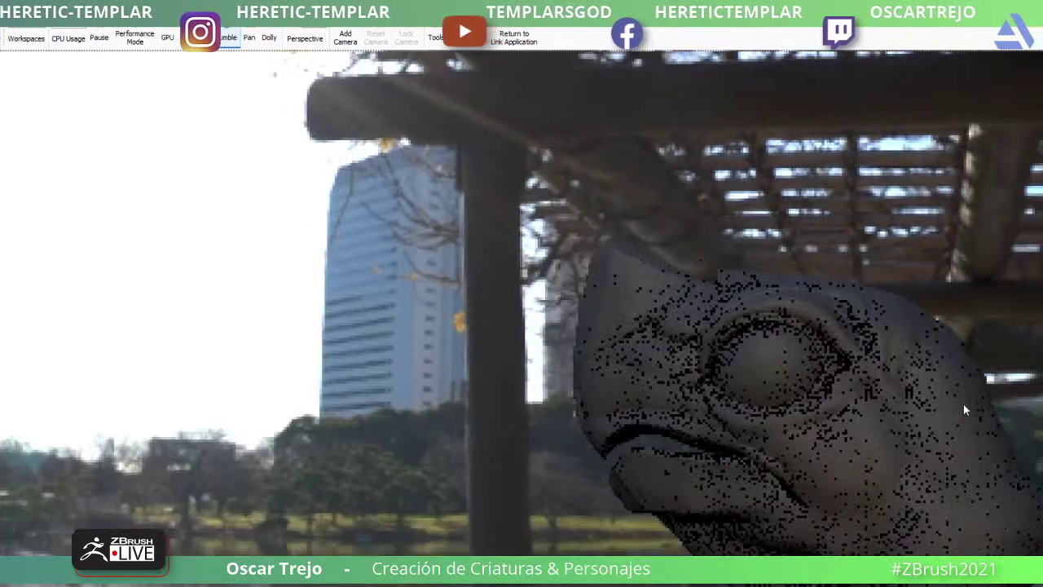
{"action": "left_click_drag", "start_coordinate": [963, 404], "coordinate": [883, 417]}
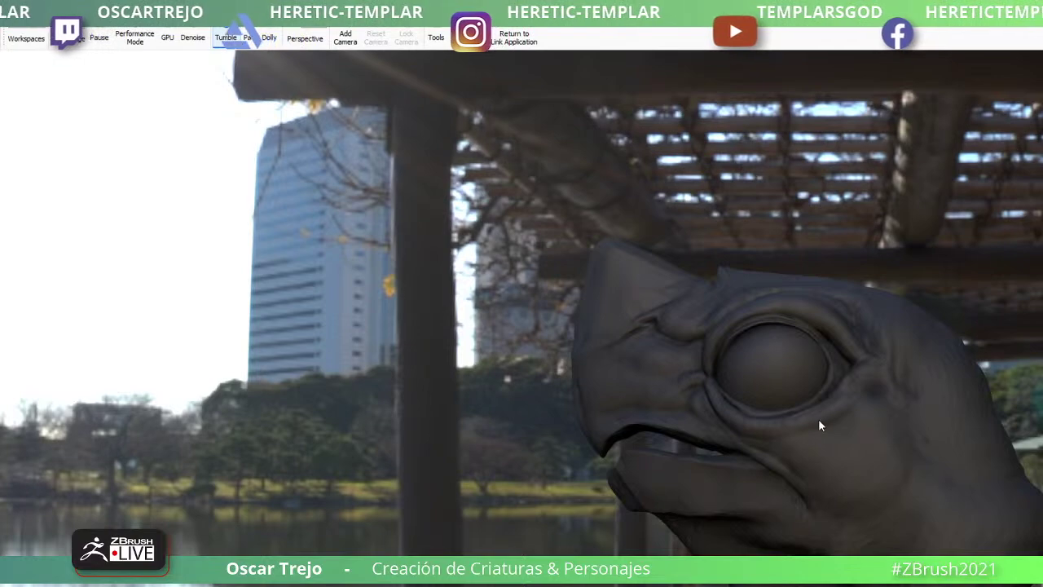
- Give the outer eye shell a transparent glass-like material and the head's skin a pale grey material
{"action": "left_click_drag", "start_coordinate": [657, 443], "coordinate": [889, 375]}
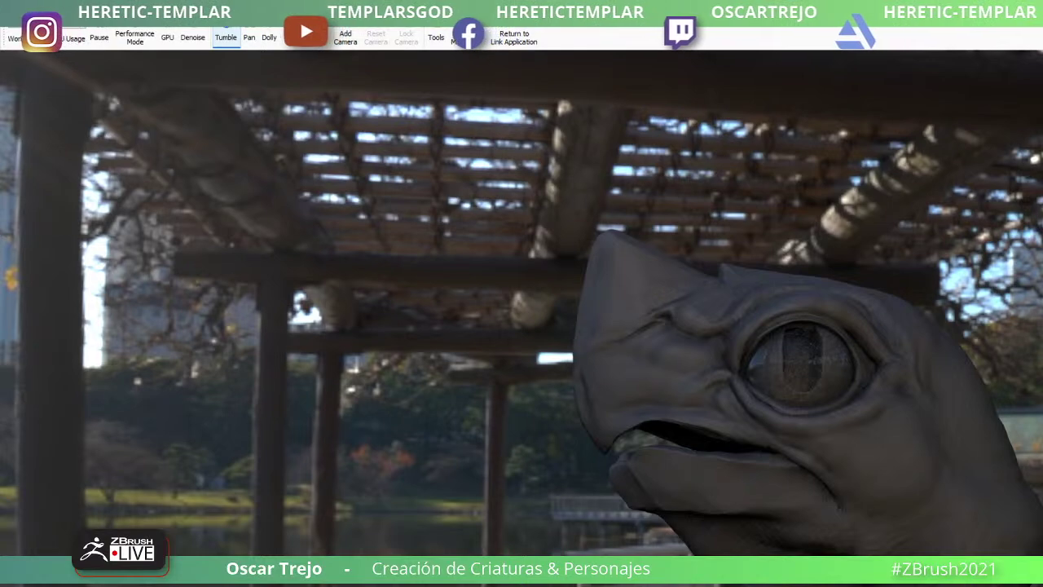
{"action": "mouse_move", "coordinate": [901, 385]}
{"action": "left_mouse_down"}
{"action": "mouse_move", "coordinate": [859, 398]}
{"action": "mouse_move", "coordinate": [898, 385]}
{"action": "left_mouse_up"}
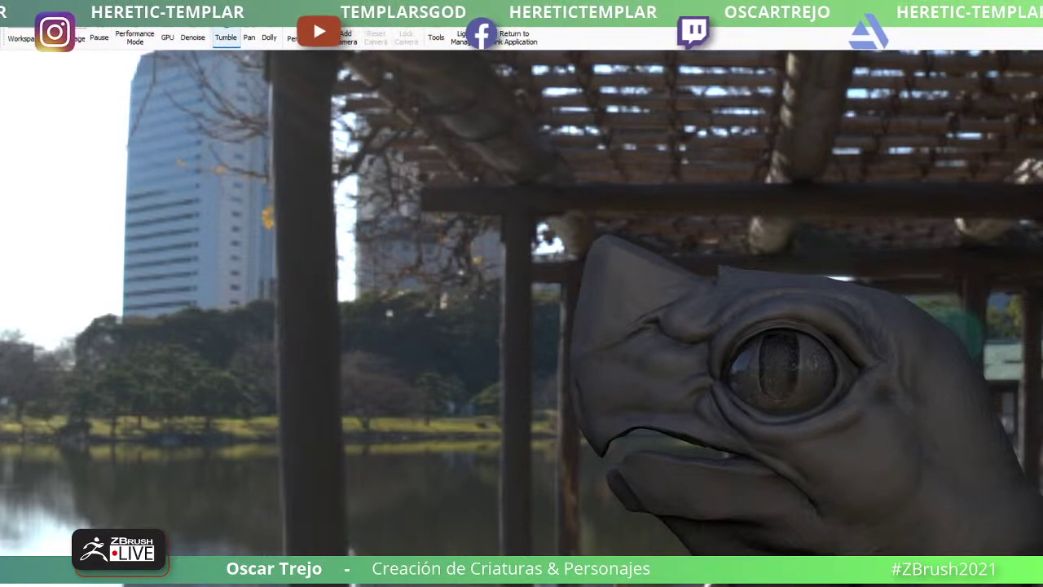
{"action": "left_click_drag", "start_coordinate": [1039, 425], "coordinate": [929, 427]}
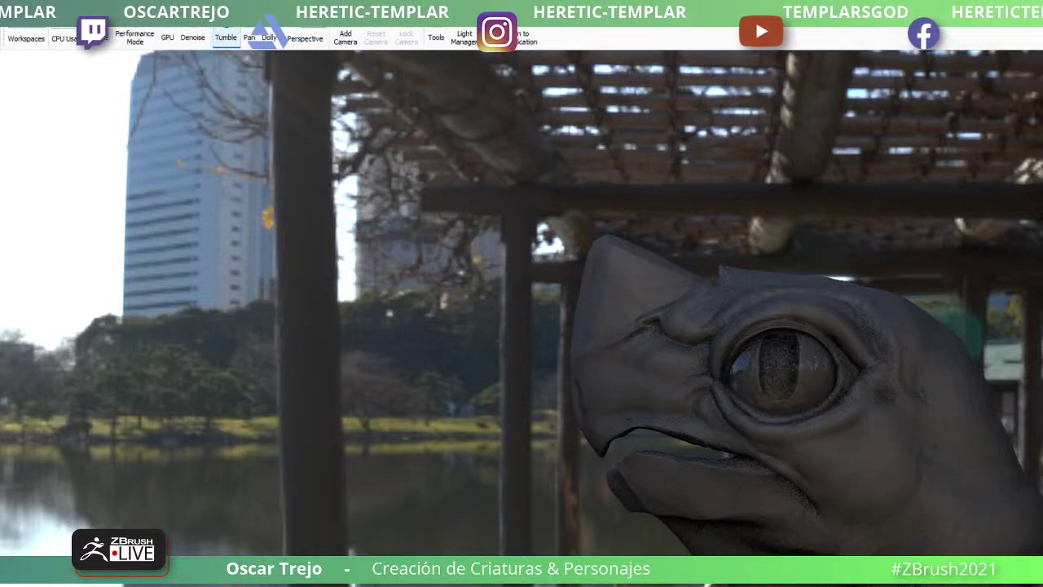
{"action": "left_click_drag", "start_coordinate": [1039, 432], "coordinate": [922, 410]}
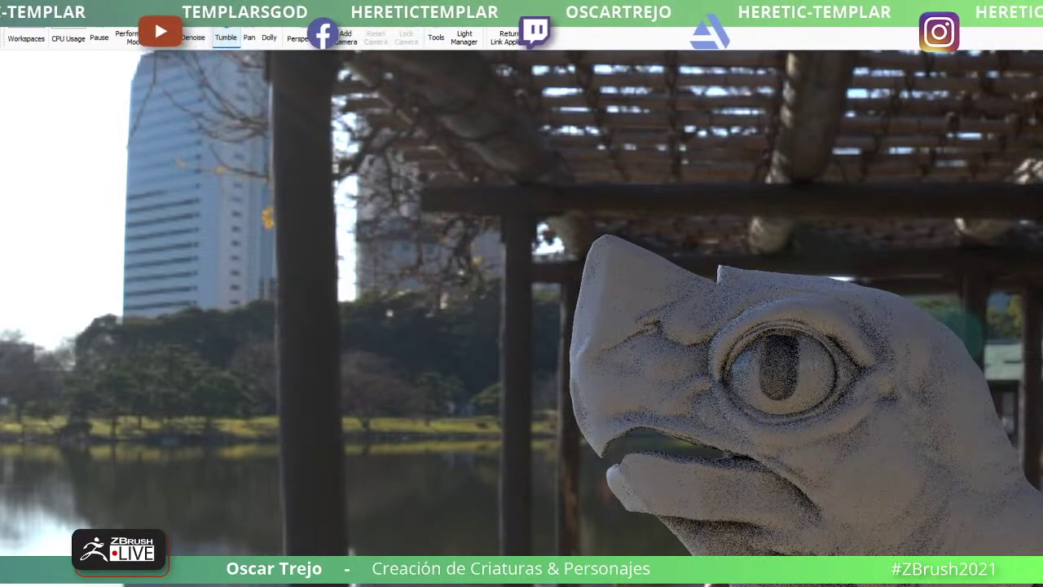
- Switch the scene background to a plain light grey and make the inner eye glossy black
{"action": "key", "text": "c"}
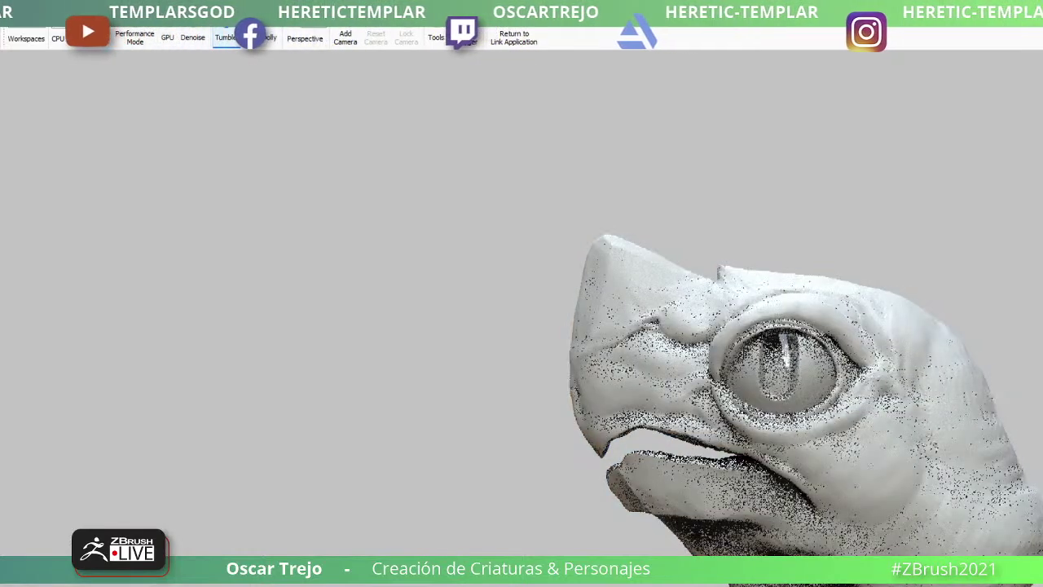
{"action": "left_click_drag", "start_coordinate": [823, 321], "coordinate": [683, 432]}
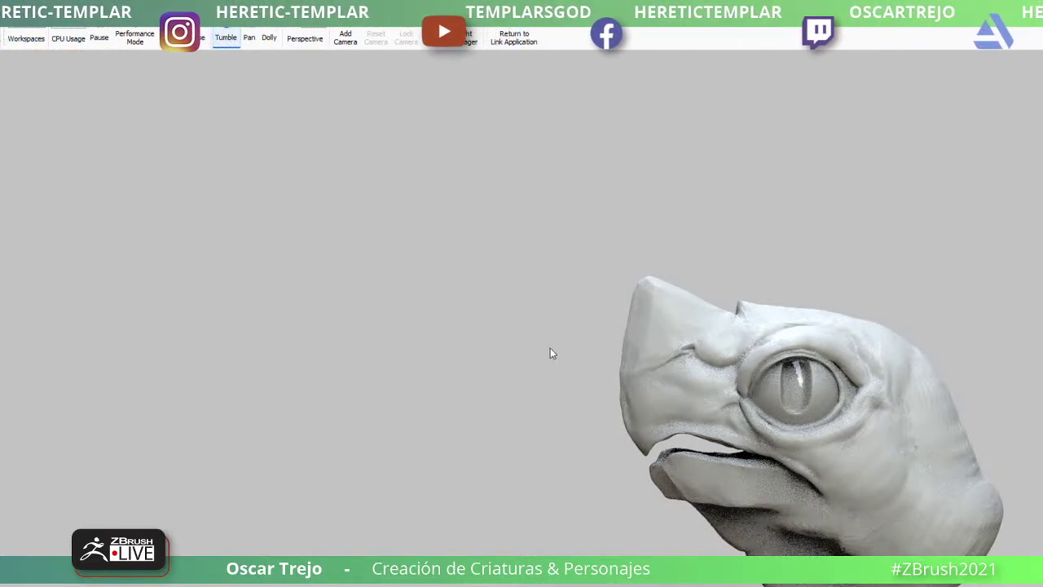
{"action": "mouse_move", "coordinate": [549, 351]}
{"action": "left_mouse_down"}
{"action": "mouse_move", "coordinate": [531, 325]}
{"action": "mouse_move", "coordinate": [559, 338]}
{"action": "left_mouse_up"}
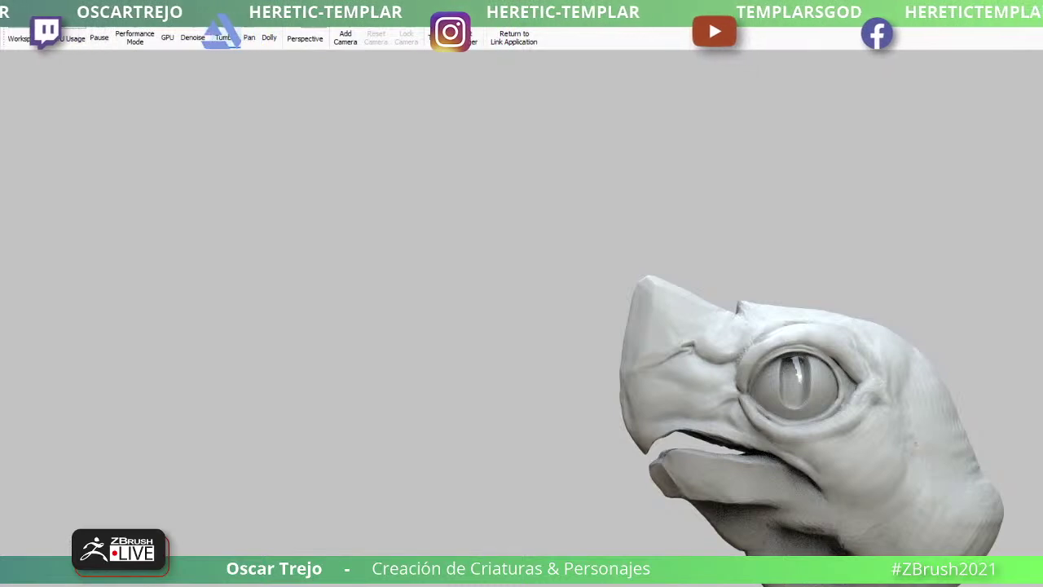
{"action": "left_click", "coordinate": [775, 374]}
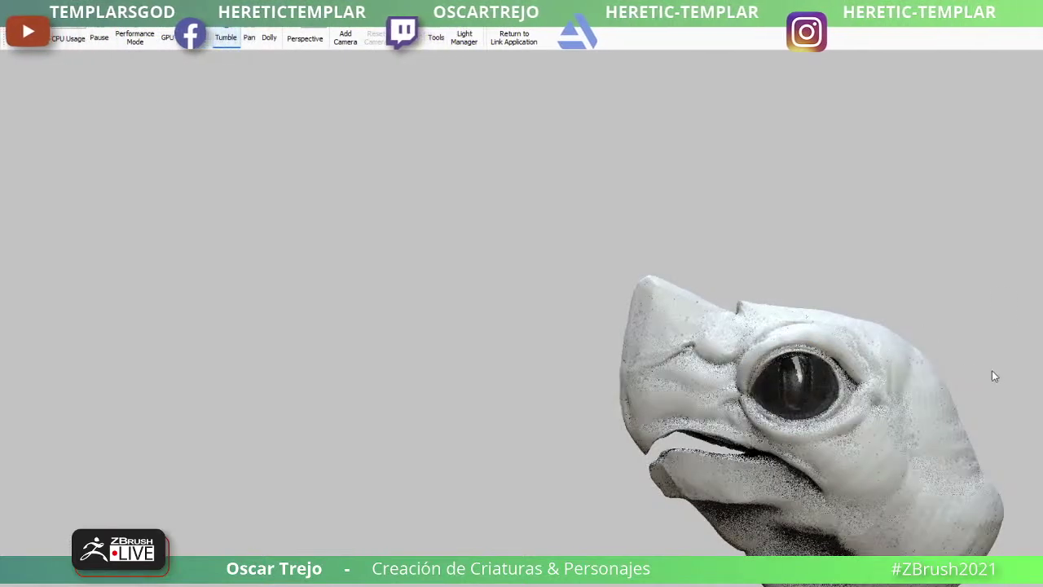
- Examine the glossy black eye and the pale skin from slightly different angles and distances in the render
{"action": "left_click_drag", "start_coordinate": [992, 370], "coordinate": [1007, 400]}
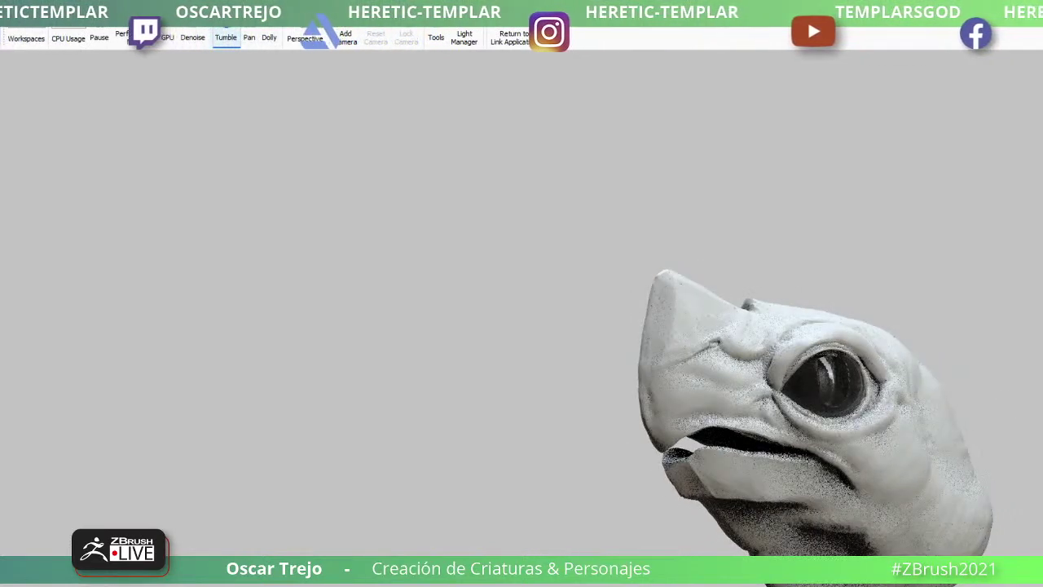
{"action": "left_click_drag", "start_coordinate": [1007, 403], "coordinate": [935, 426]}
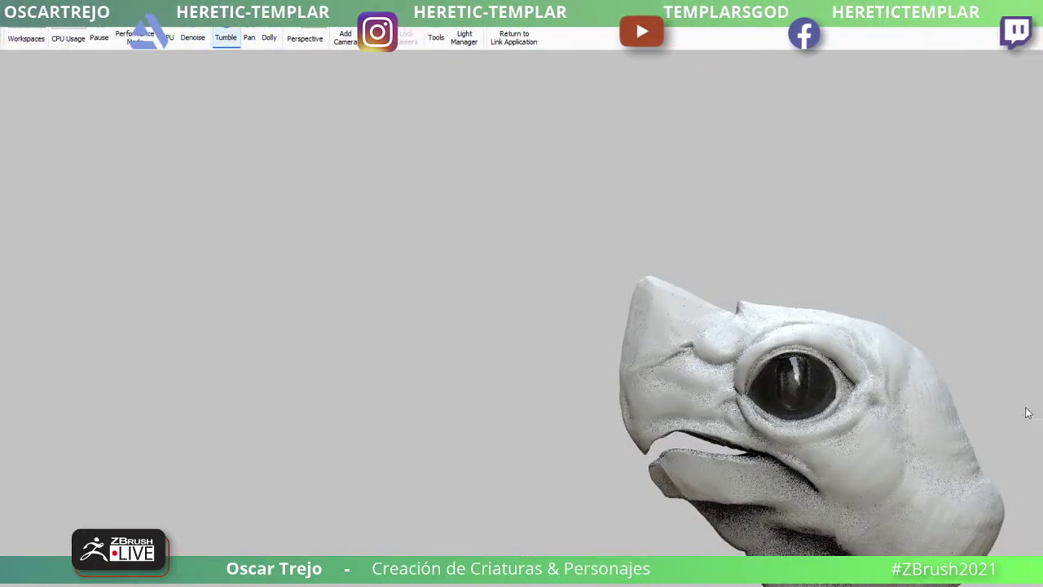
{"action": "mouse_move", "coordinate": [1024, 411]}
{"action": "left_mouse_down"}
{"action": "mouse_move", "coordinate": [499, 427]}
{"action": "mouse_move", "coordinate": [1039, 406]}
{"action": "left_mouse_up"}
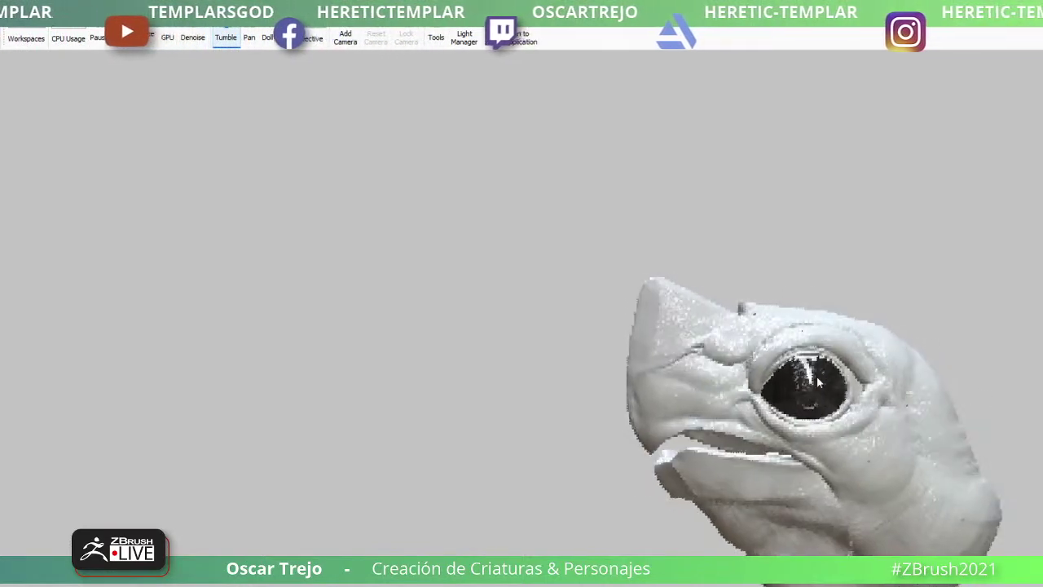
{"action": "scroll", "coordinate": [767, 378], "scroll_direction": "up", "scroll_amount": 2}
{"action": "left_click_drag", "start_coordinate": [766, 375], "coordinate": [938, 531]}
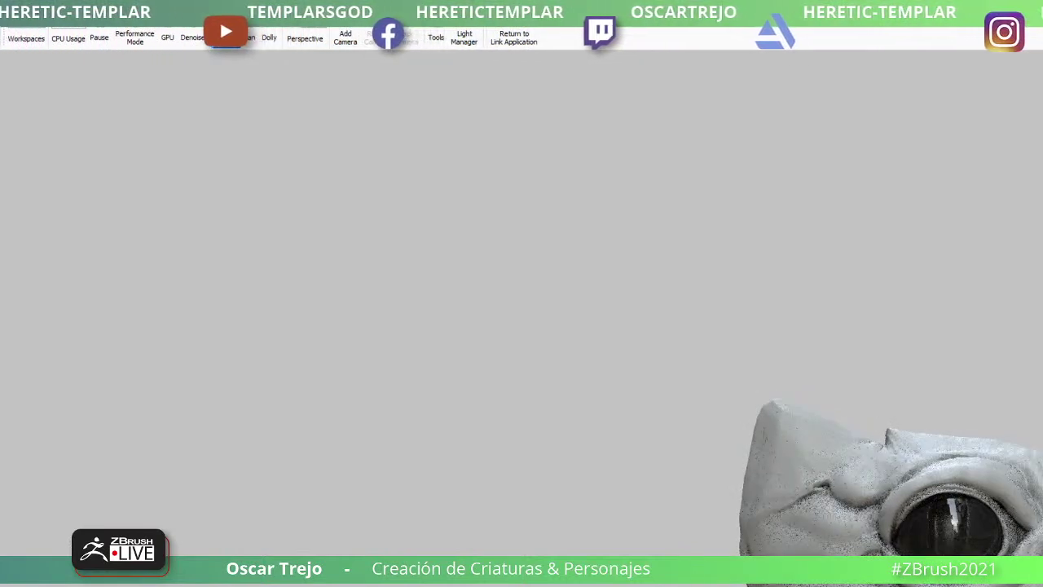
{"action": "scroll", "coordinate": [938, 450], "scroll_direction": "down", "scroll_amount": 3}
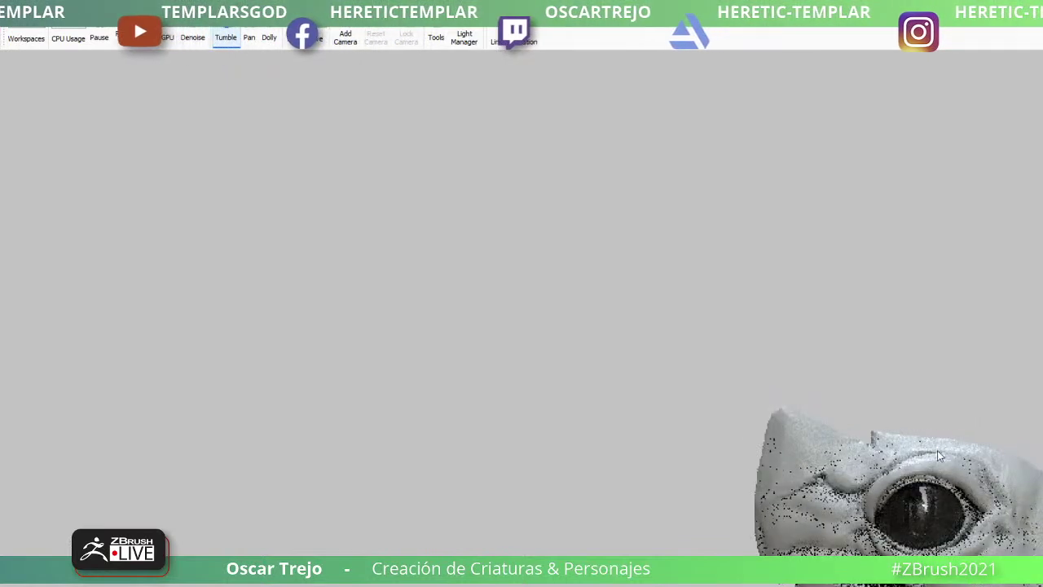
{"action": "scroll", "coordinate": [895, 491], "scroll_direction": "up", "scroll_amount": 1}
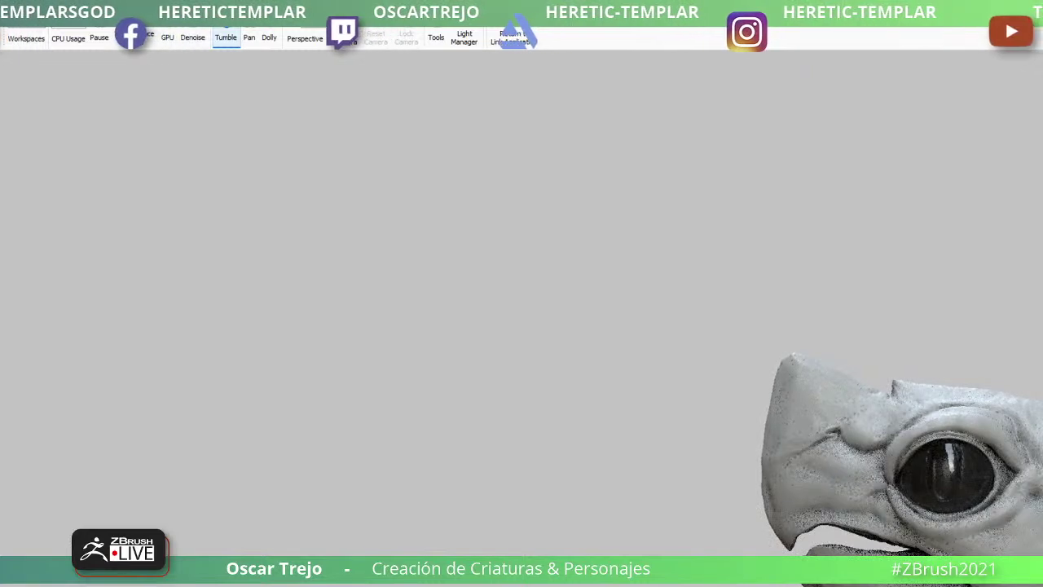
{"action": "left_click_drag", "start_coordinate": [903, 485], "coordinate": [1031, 538]}
{"action": "left_click_drag", "start_coordinate": [904, 546], "coordinate": [699, 535]}
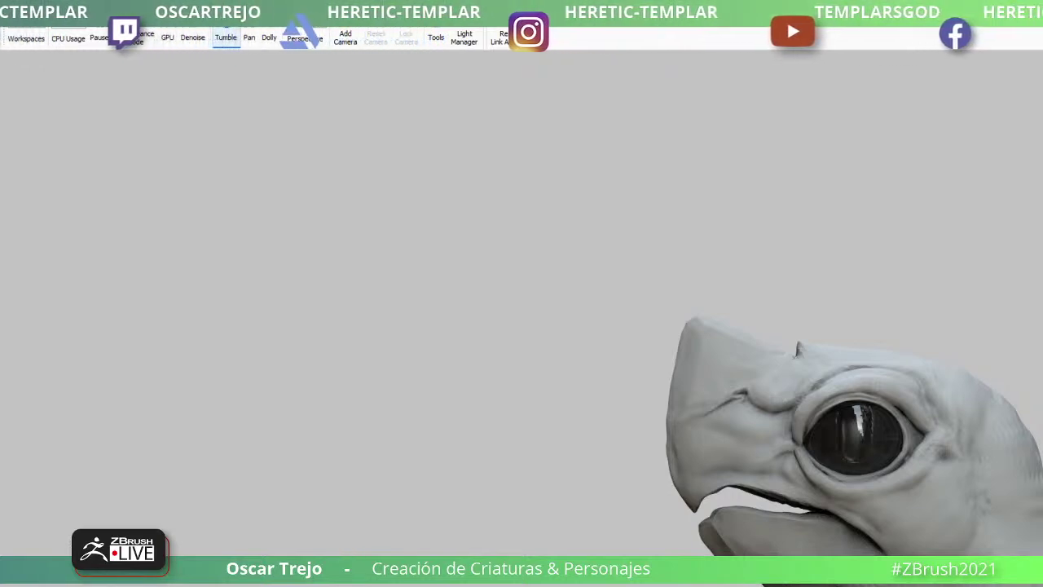
- Frame the whole head in side view and change its skin material to a pale green
{"action": "left_click_drag", "start_coordinate": [754, 350], "coordinate": [739, 417]}
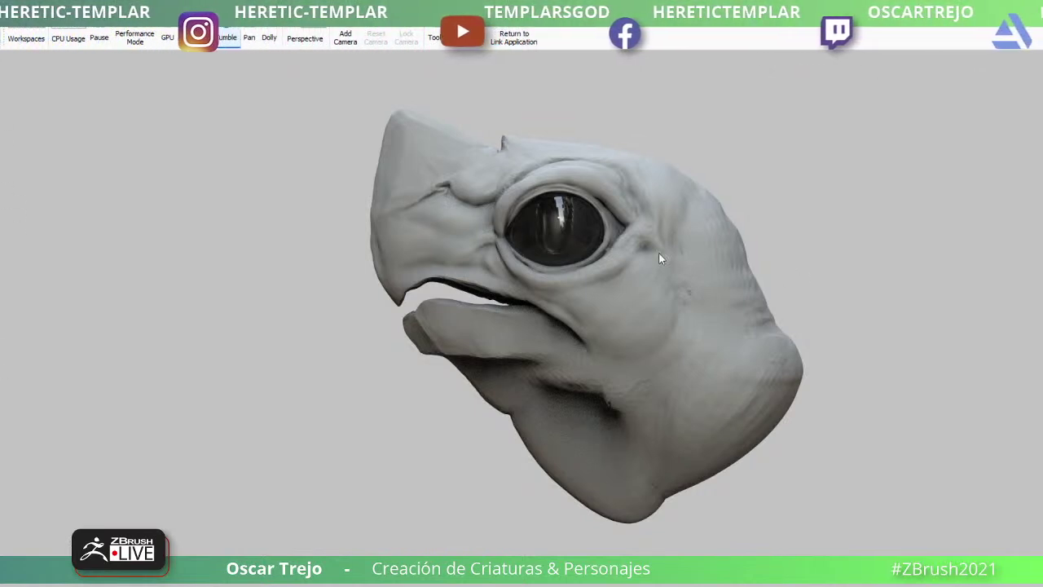
{"action": "left_click_drag", "start_coordinate": [707, 280], "coordinate": [788, 249]}
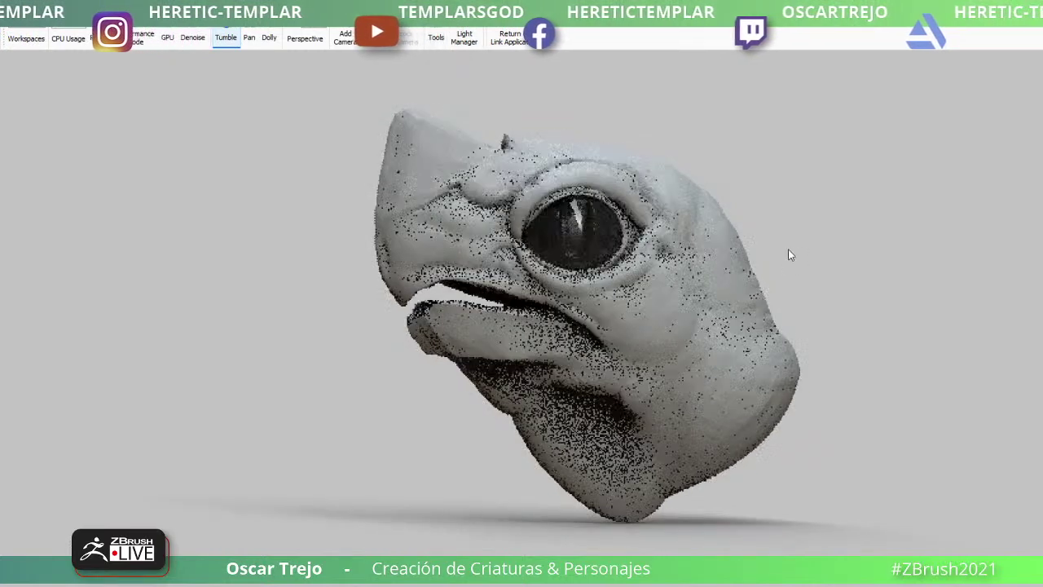
{"action": "middle_click_drag", "start_coordinate": [906, 290], "coordinate": [949, 364]}
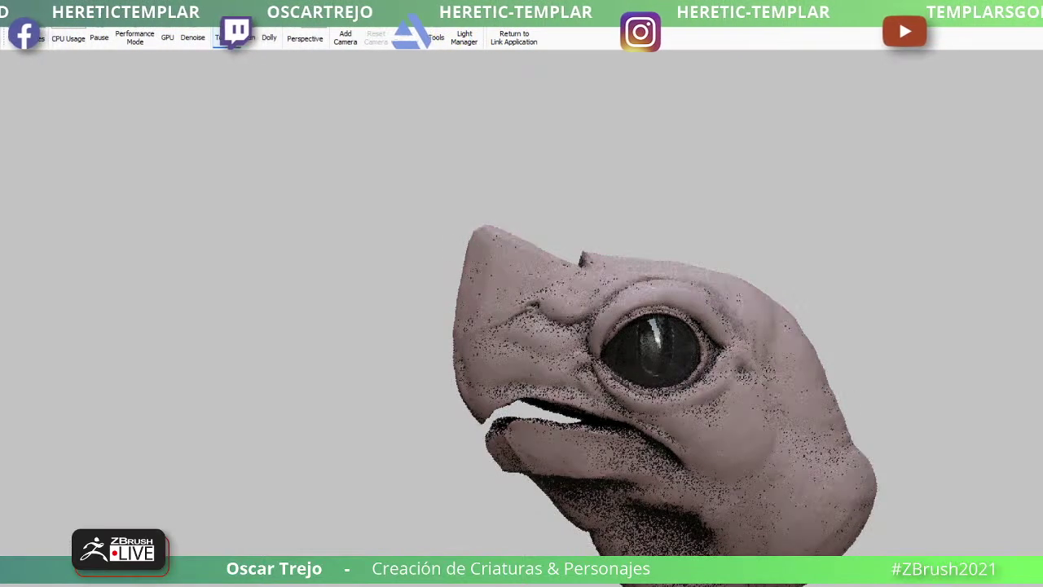
{"action": "left_click_drag", "start_coordinate": [925, 304], "coordinate": [767, 293]}
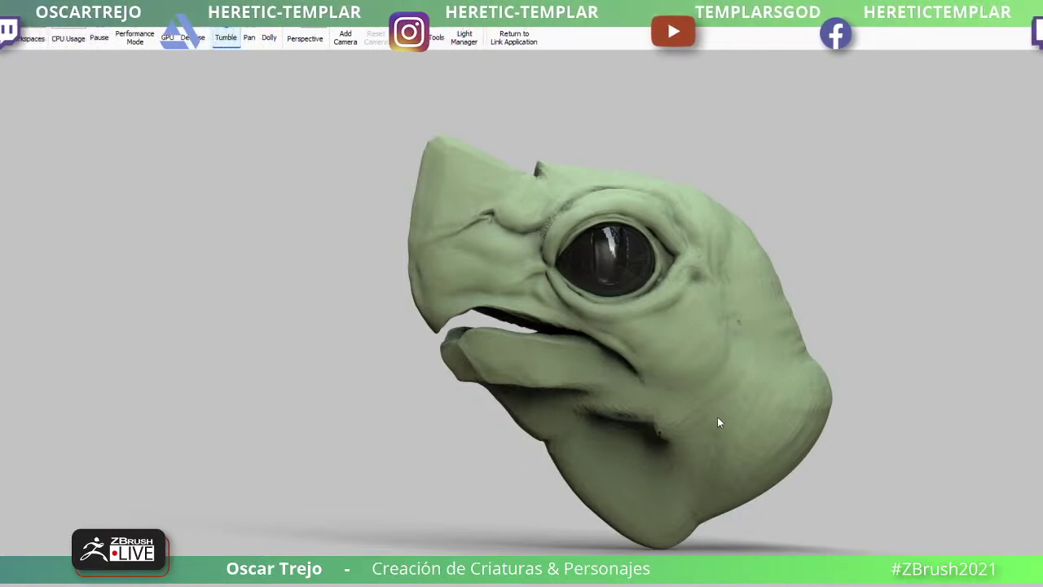
- Examine the green skin and glossy eye in the render from slightly shifted side views
{"action": "left_click_drag", "start_coordinate": [718, 422], "coordinate": [775, 462]}
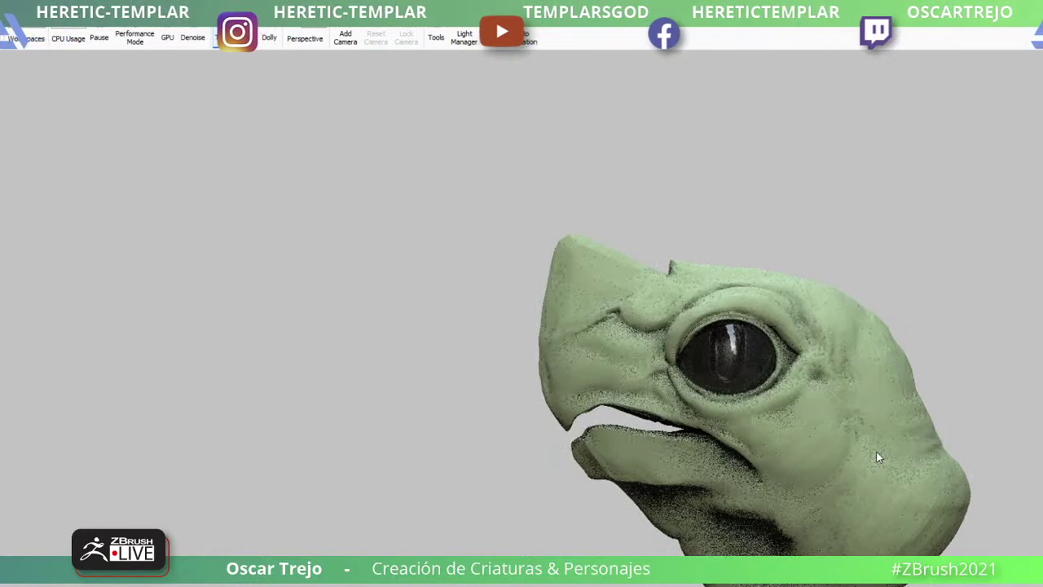
{"action": "left_click_drag", "start_coordinate": [919, 443], "coordinate": [620, 372]}
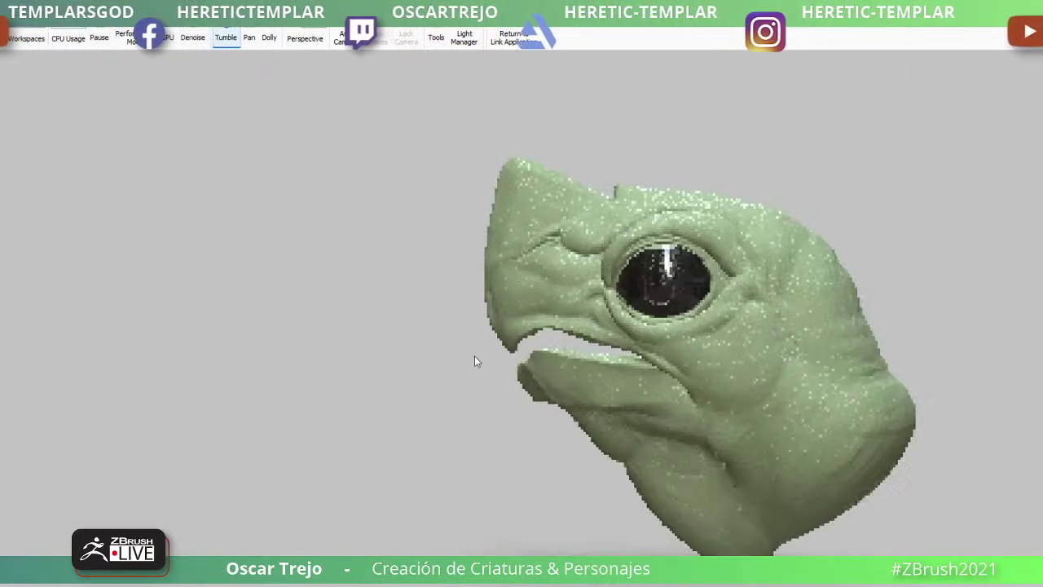
{"action": "left_click_drag", "start_coordinate": [472, 355], "coordinate": [356, 336]}
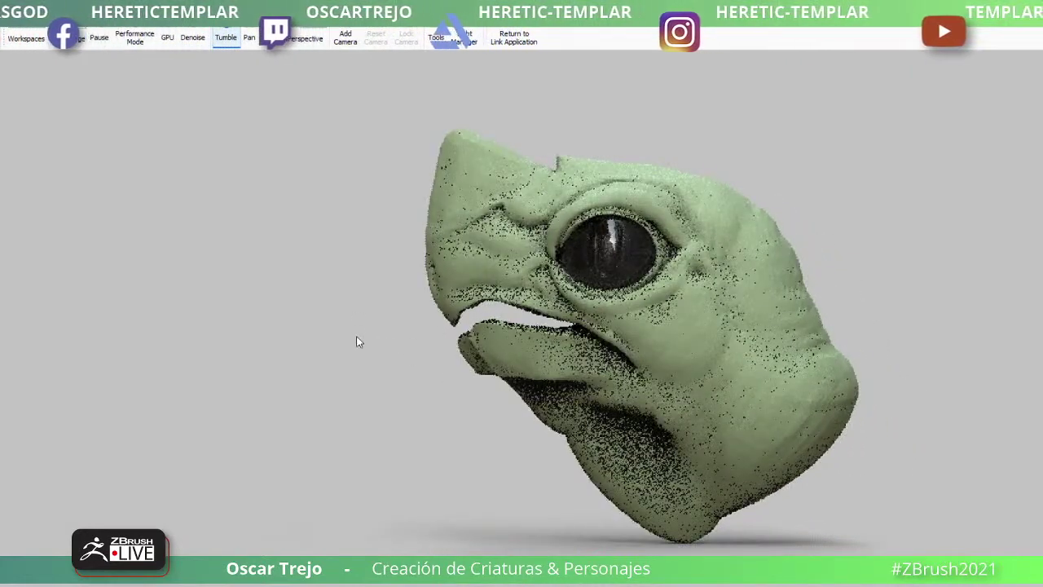